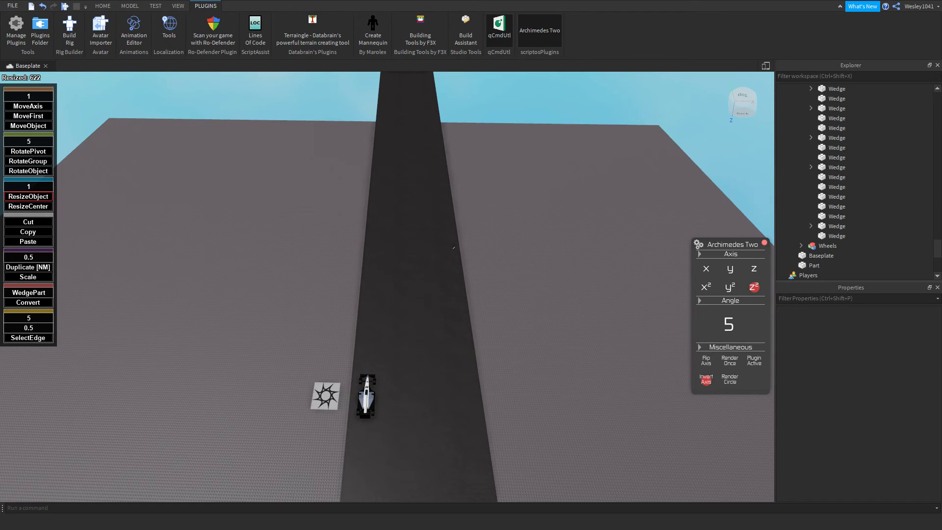
- Select the long dark concrete road part that crosses the baseplate
{"action": "right_click_drag", "start_coordinate": [453, 248], "coordinate": [443, 260]}
{"action": "left_click", "coordinate": [437, 265]}
{"action": "key", "text": "w"}
{"action": "key", "text": "s"}
{"action": "key", "text": "d"}
{"action": "key", "text": "a"}
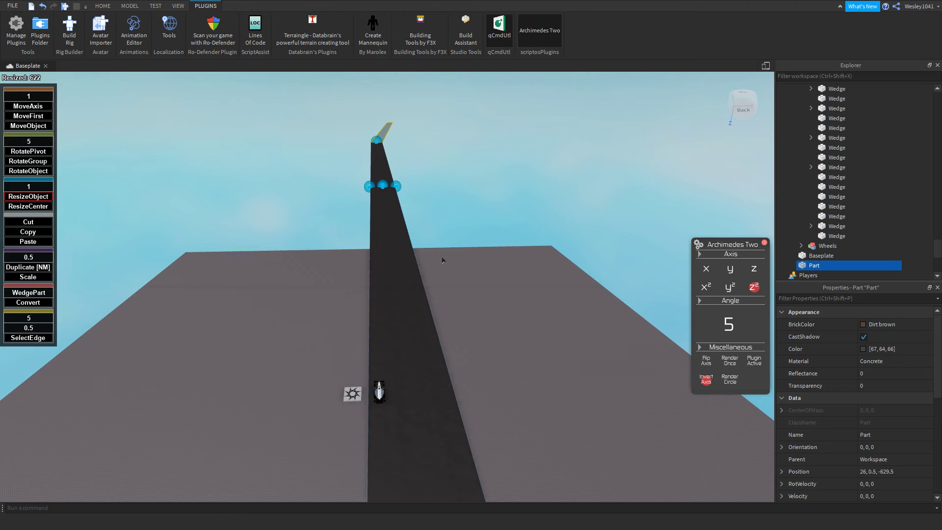
{"action": "key", "text": "a"}
{"action": "key", "text": "w"}
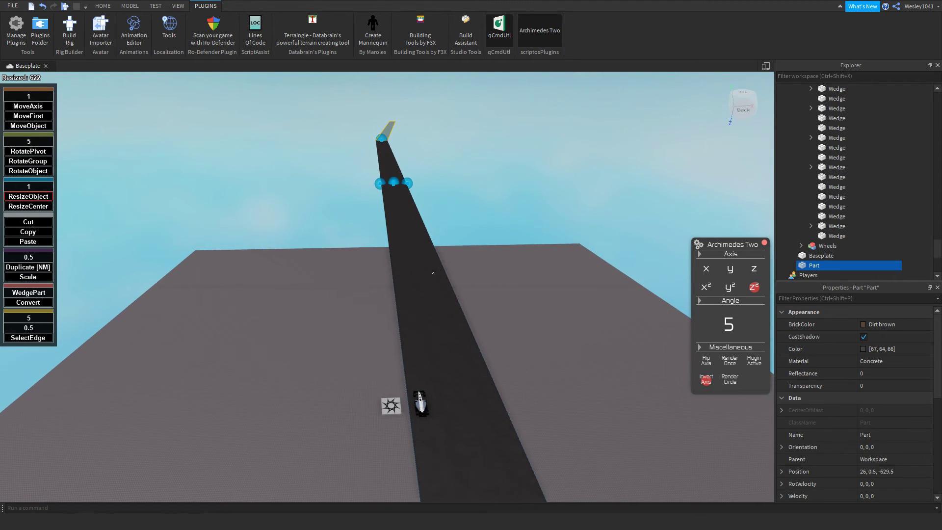
{"action": "key", "text": "w"}
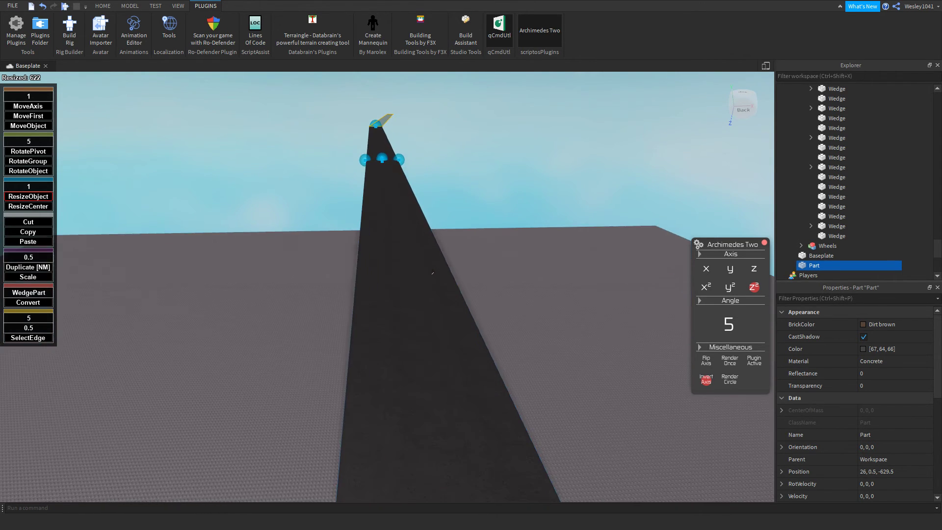
- Examine the angled preview segment at the far end of the selected road
{"action": "right_click_drag", "start_coordinate": [433, 273], "coordinate": [430, 266]}
{"action": "key", "text": "s"}
{"action": "key", "text": "a"}
{"action": "key", "text": "s"}
{"action": "key", "text": "d"}
{"action": "key", "text": "w"}
{"action": "key", "text": "d"}
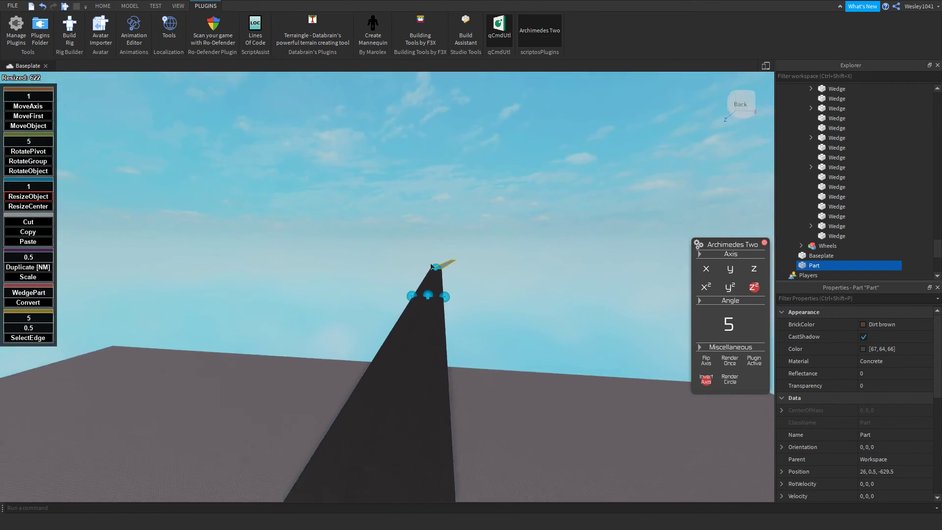
{"action": "key", "text": "w"}
{"action": "key", "text": "w"}
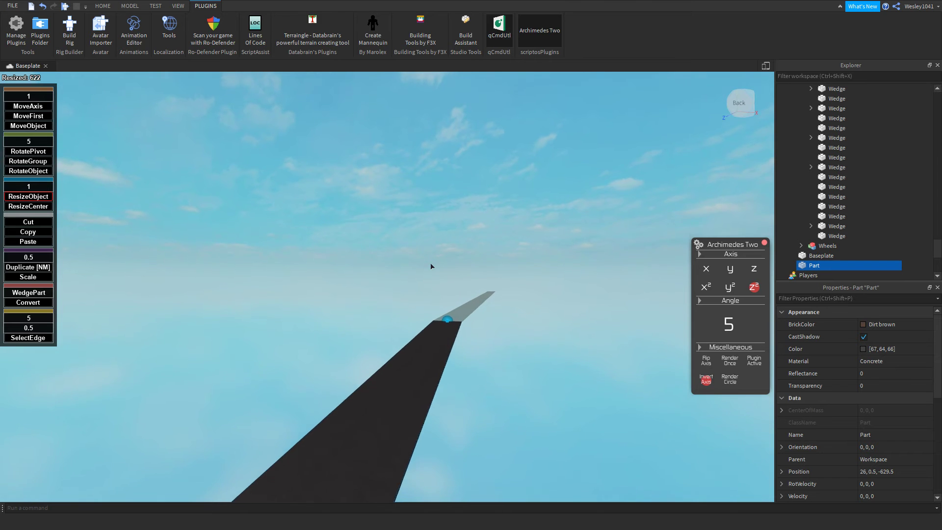
{"action": "key", "text": "w"}
{"action": "right_click_drag", "start_coordinate": [431, 266], "coordinate": [432, 267]}
{"action": "key", "text": "s"}
{"action": "key", "text": "d"}
{"action": "key", "text": "a"}
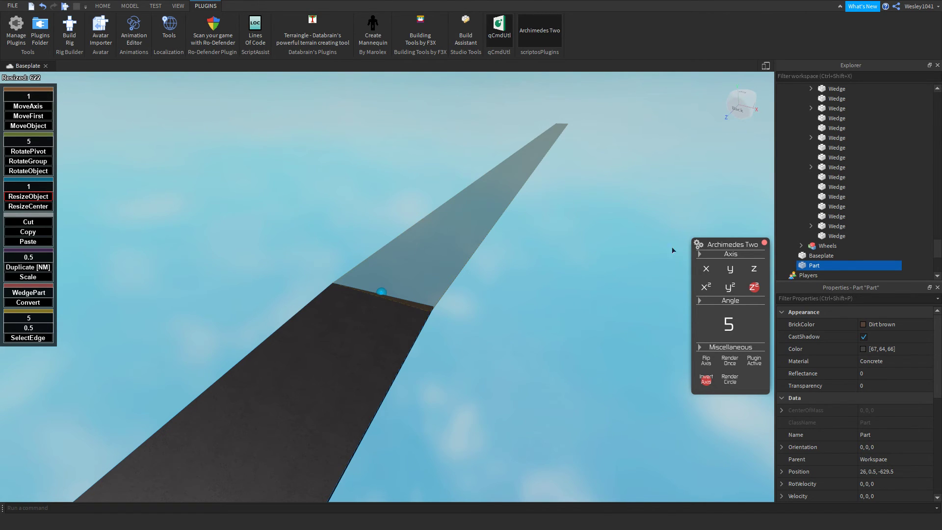
{"action": "right_click_drag", "start_coordinate": [534, 240], "coordinate": [534, 240]}
{"action": "key", "text": "w"}
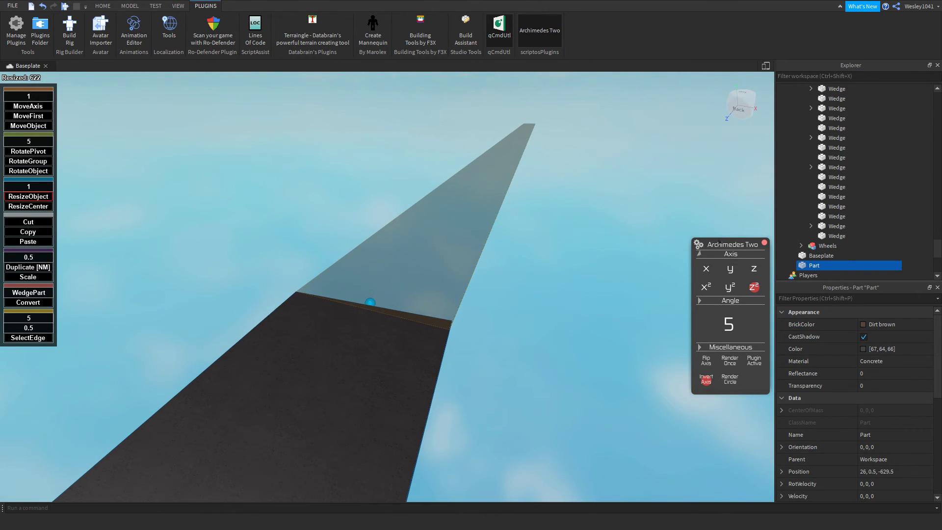
{"action": "key", "text": "w"}
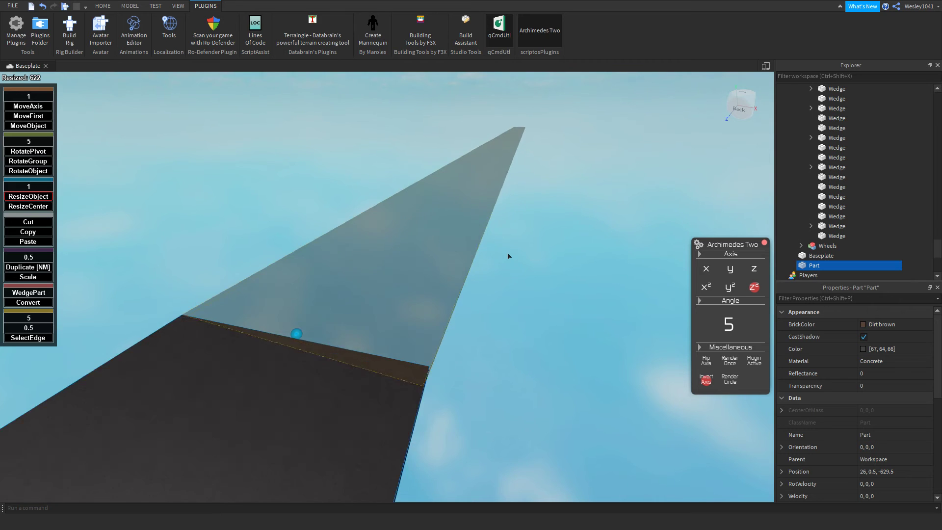
{"action": "right_click_drag", "start_coordinate": [460, 242], "coordinate": [467, 241]}
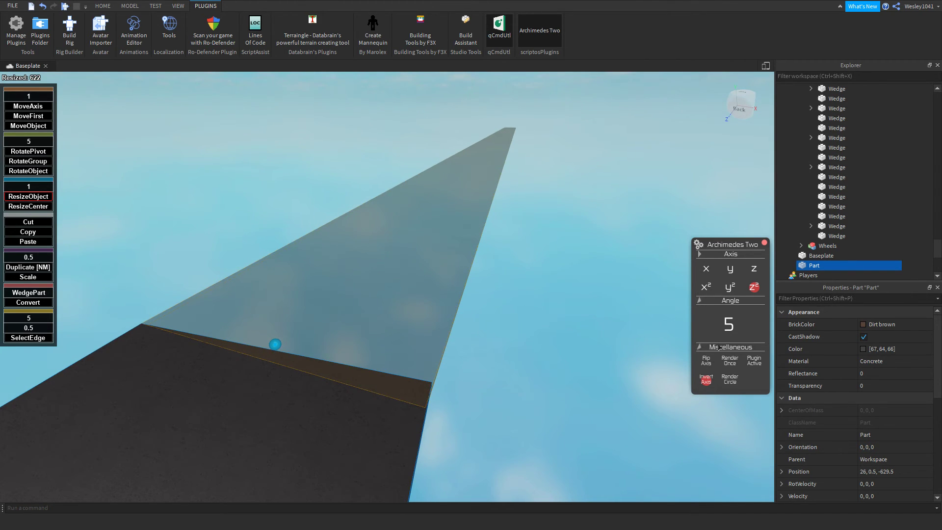
- Check the full length of the road by looking back from its far end towards the baseplate
{"action": "right_click_drag", "start_coordinate": [471, 258], "coordinate": [436, 261]}
{"action": "key", "text": "d"}
{"action": "key", "text": "w"}
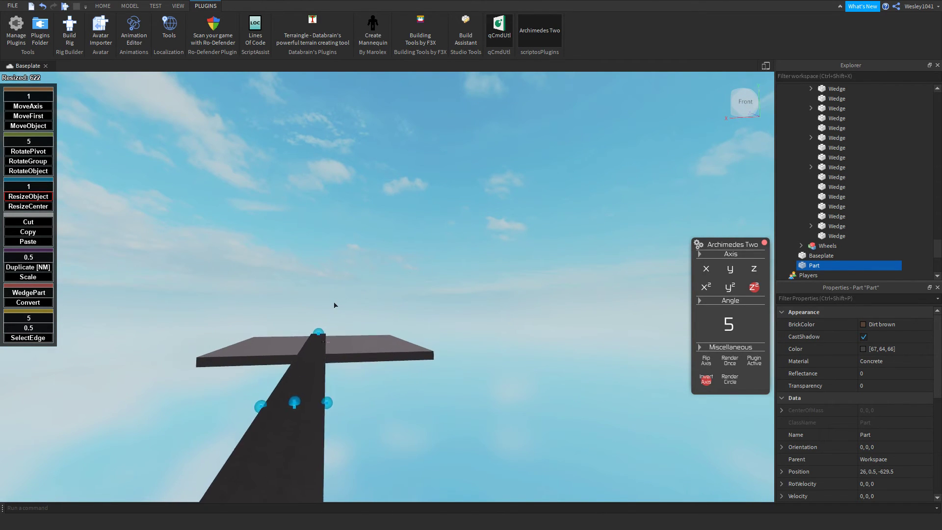
{"action": "key", "text": "w"}
{"action": "right_click_drag", "start_coordinate": [331, 306], "coordinate": [358, 305]}
{"action": "key", "text": "s"}
{"action": "key", "text": "w"}
{"action": "key", "text": "d"}
{"action": "right_click_drag", "start_coordinate": [471, 299], "coordinate": [469, 301]}
- Examine the joint between the road's end and the 5-degree preview segment up close
{"action": "key", "text": "s"}
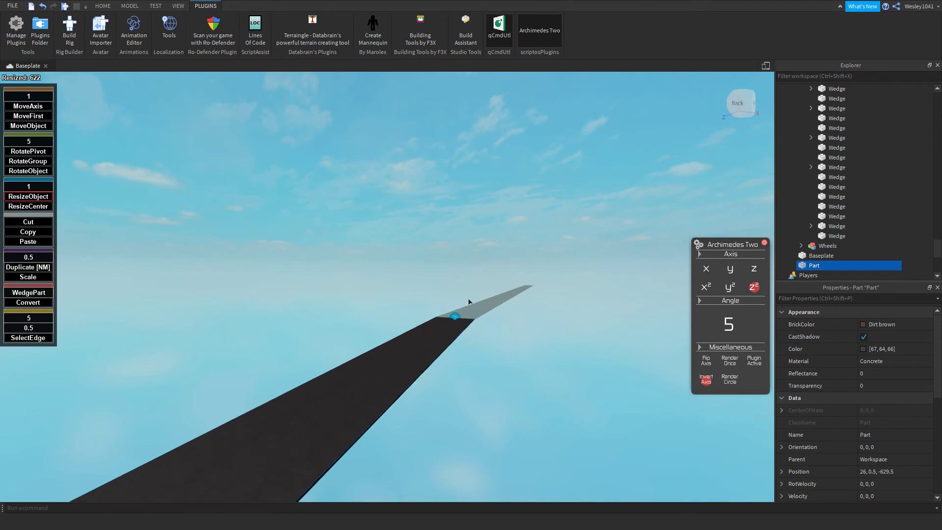
{"action": "key", "text": "d"}
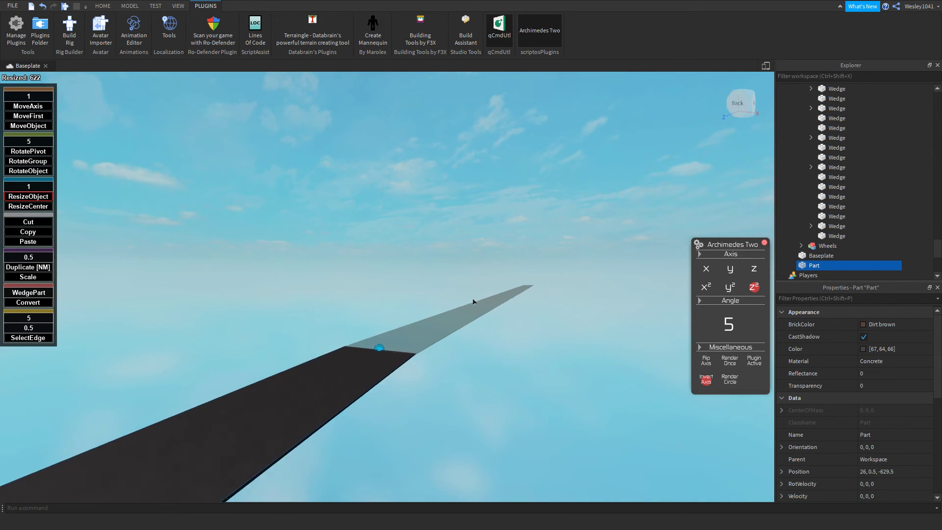
{"action": "key", "text": "w"}
{"action": "right_click_drag", "start_coordinate": [473, 299], "coordinate": [515, 300]}
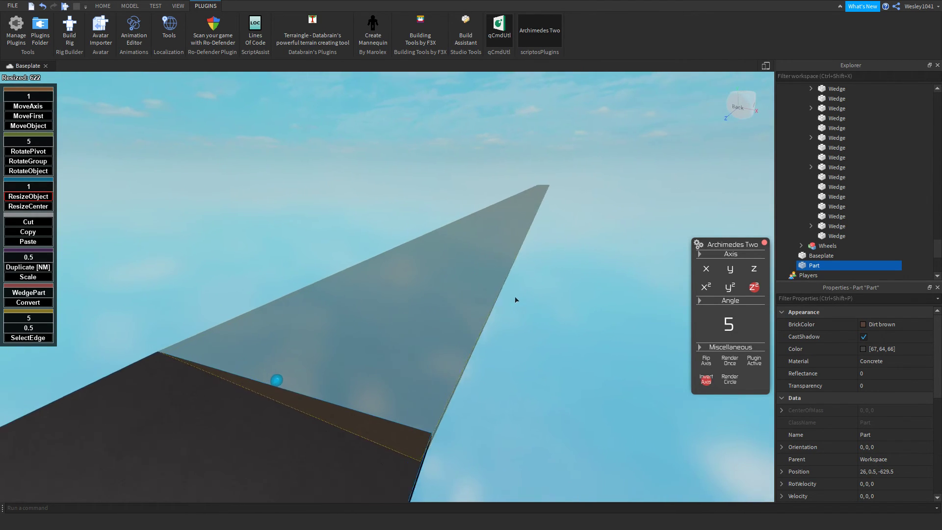
{"action": "key", "text": "a"}
{"action": "key", "text": "d"}
{"action": "key", "text": "a"}
{"action": "key", "text": "d"}
{"action": "right_click_drag", "start_coordinate": [570, 336], "coordinate": [567, 337]}
{"action": "key", "text": "w"}
{"action": "key", "text": "a"}
{"action": "key", "text": "s"}
{"action": "key", "text": "d"}
{"action": "key", "text": "a"}
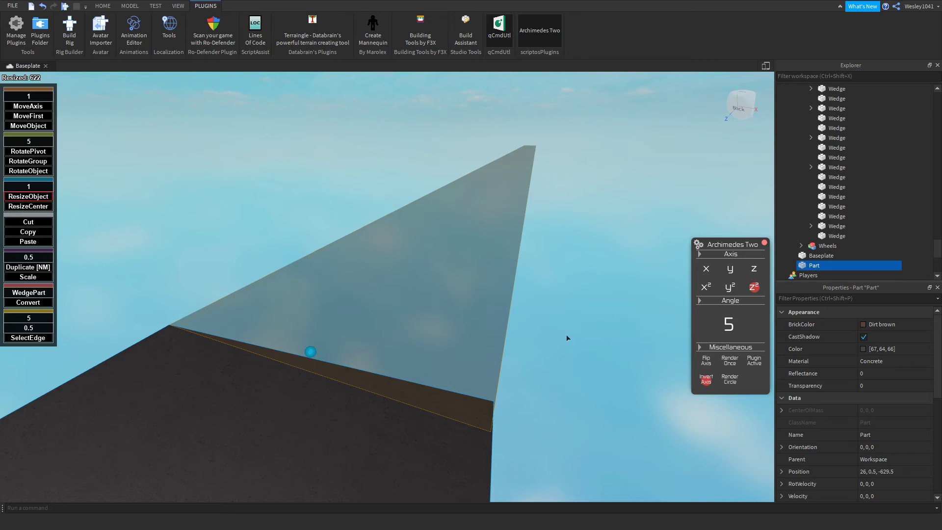
{"action": "right_click_drag", "start_coordinate": [566, 338], "coordinate": [568, 337]}
{"action": "key", "text": "s"}
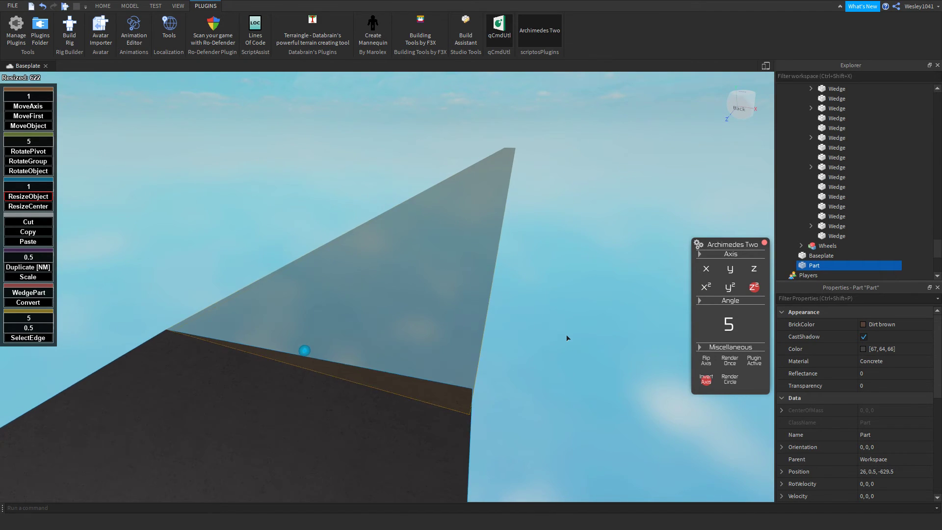
{"action": "key", "text": "a"}
{"action": "key", "text": "d"}
{"action": "key", "text": "s"}
{"action": "key", "text": "w"}
{"action": "key", "text": "a"}
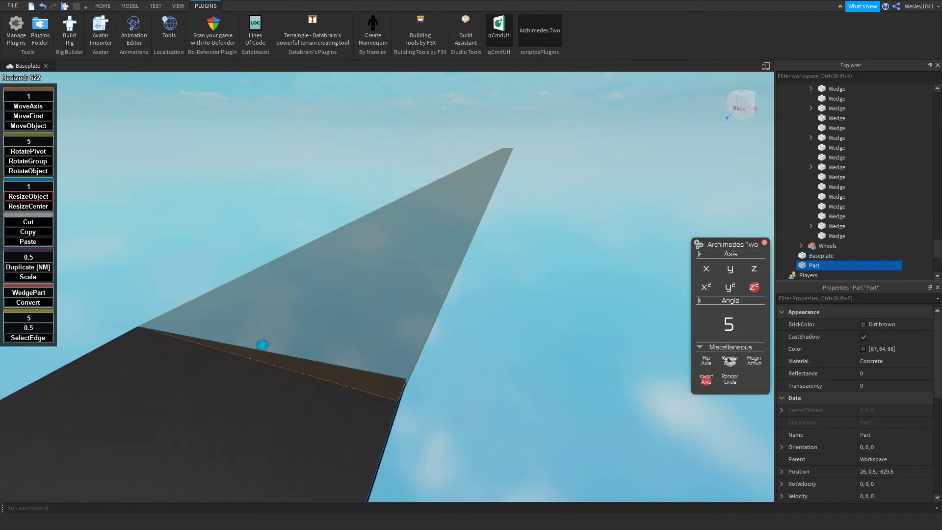
{"action": "key", "text": "d"}
{"action": "key", "text": "w"}
{"action": "key", "text": "a"}
{"action": "key", "text": "d"}
{"action": "key", "text": "w"}
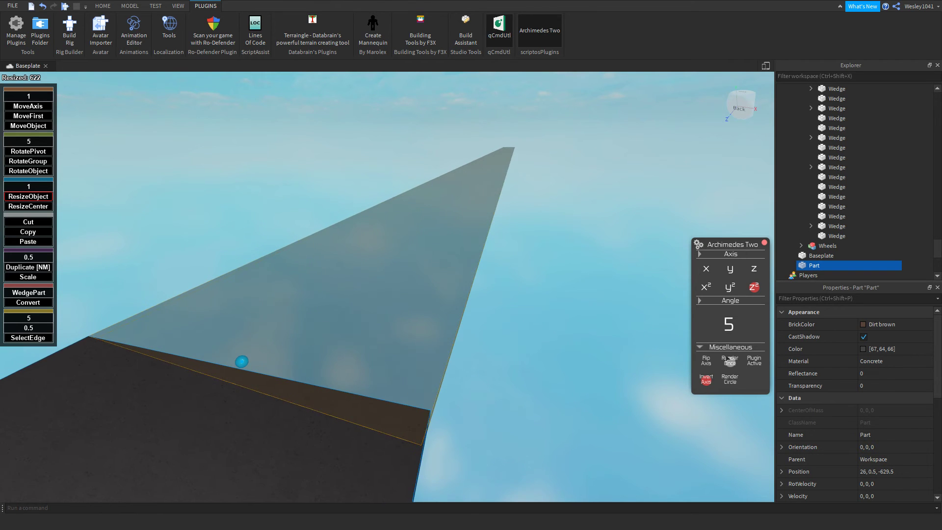
- Render one 5-degree segment at the road's far end and shorten it by 1993 studs to a narrow strip
{"action": "left_click", "coordinate": [729, 361]}
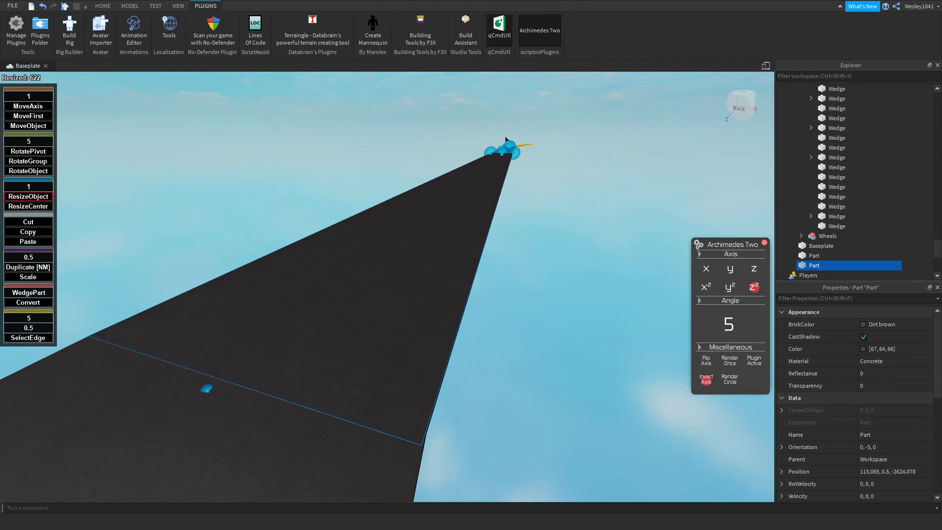
{"action": "right_click_drag", "start_coordinate": [495, 161], "coordinate": [495, 181]}
{"action": "left_click_drag", "start_coordinate": [495, 160], "coordinate": [318, 413]}
{"action": "key", "text": "s"}
{"action": "key", "text": "s"}
{"action": "right_click_drag", "start_coordinate": [413, 281], "coordinate": [541, 304]}
{"action": "key", "text": "d"}
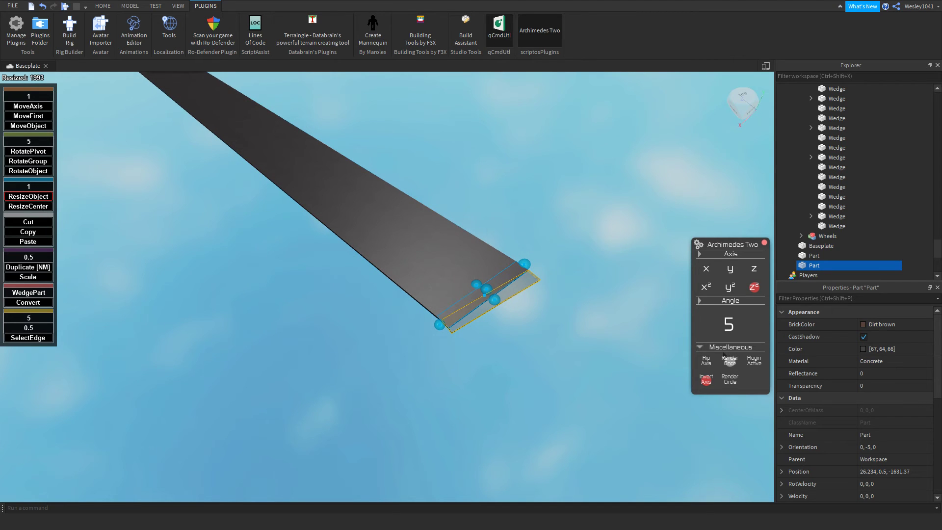
{"action": "left_click", "coordinate": [723, 355]}
{"action": "key", "text": "ctrl+z"}
{"action": "key", "text": "ctrl+z"}
{"action": "key", "text": "ctrl+z"}
{"action": "key", "text": "ctrl+z"}
{"action": "key", "text": "ctrl+z"}
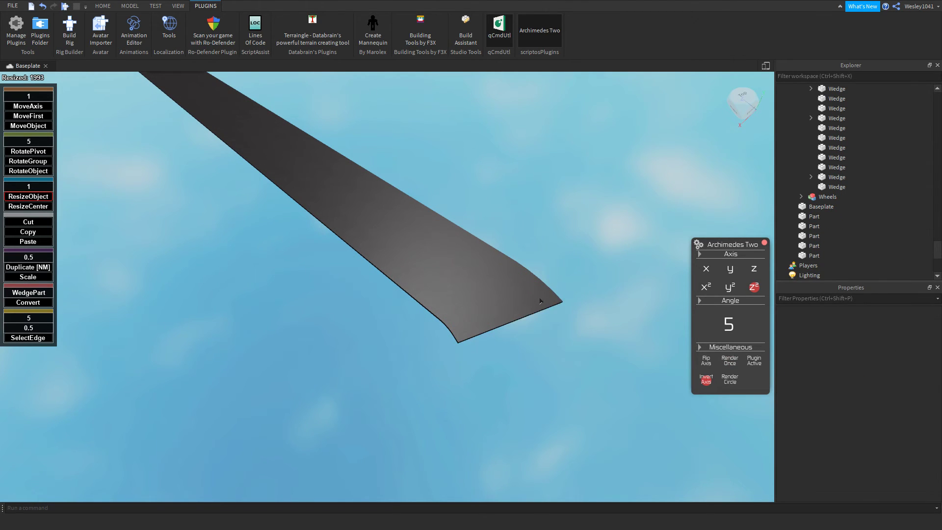
{"action": "left_click", "coordinate": [472, 296]}
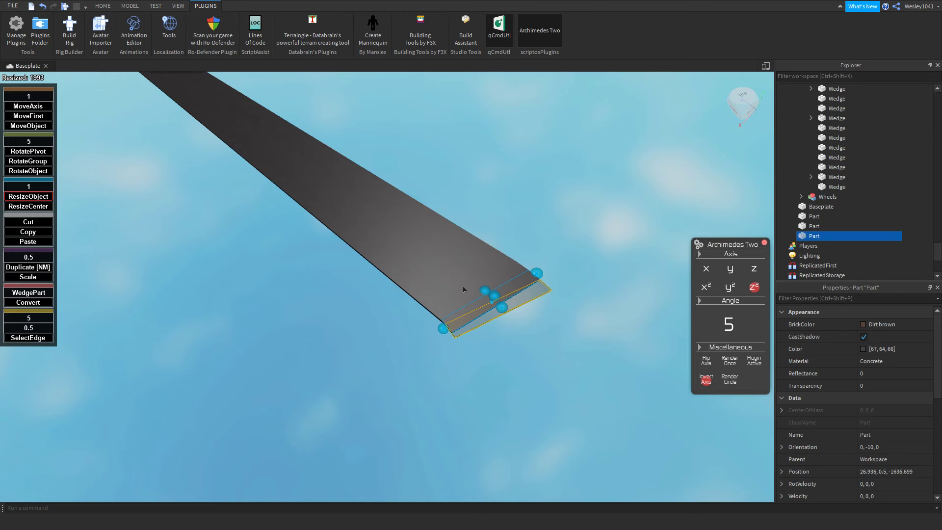
{"action": "key", "text": "ctrl+z"}
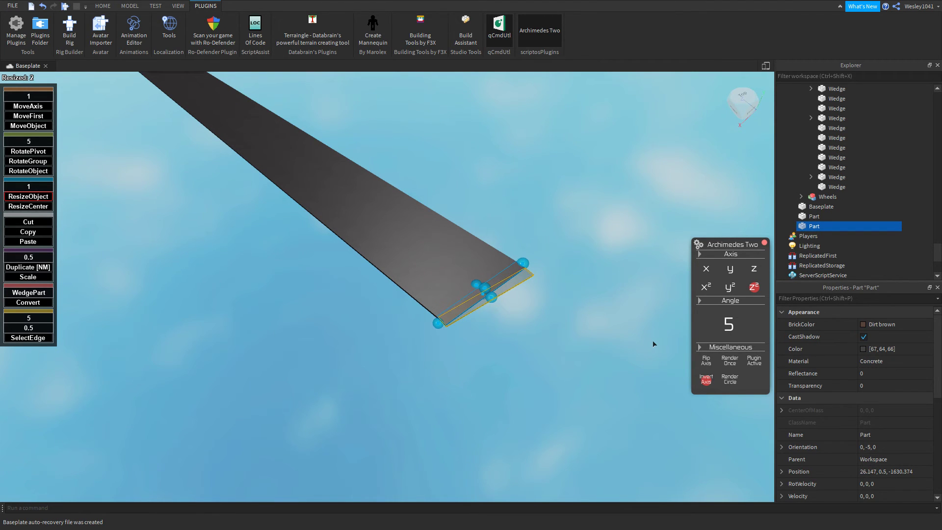
- Render successive 5-degree segments from the narrow strip until the hairpin's last piece has a Y orientation of -150
{"action": "left_click", "coordinate": [723, 353]}
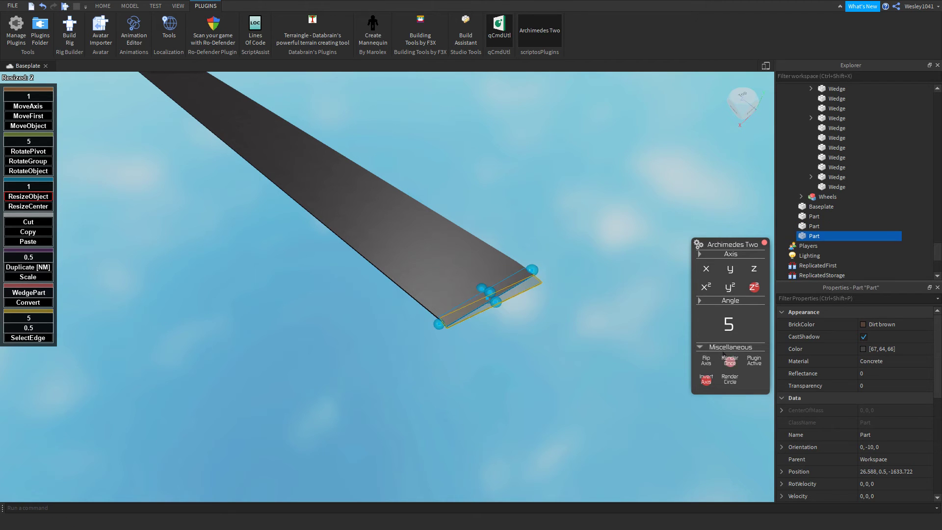
{"action": "left_click", "coordinate": [724, 354]}
{"action": "left_click", "coordinate": [723, 354]}
{"action": "left_click", "coordinate": [724, 354]}
{"action": "left_click", "coordinate": [723, 353]}
{"action": "left_click", "coordinate": [723, 354]}
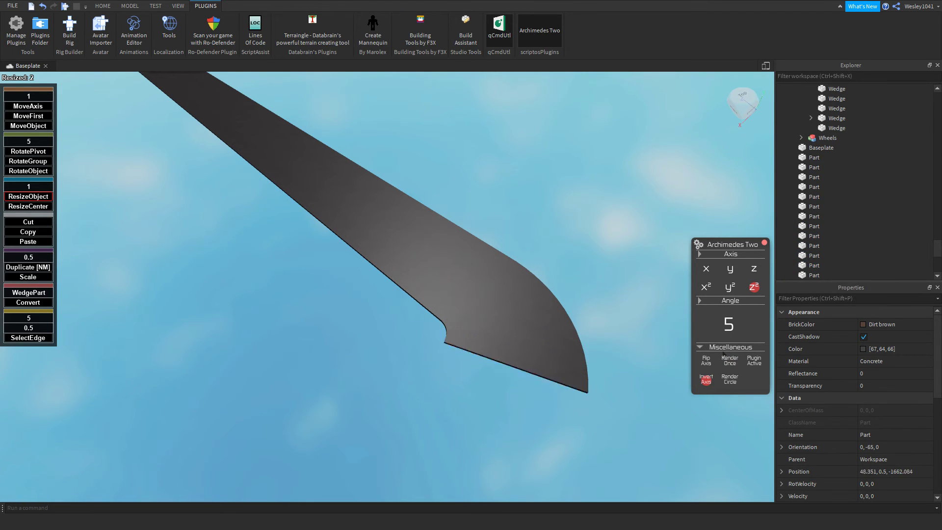
{"action": "left_click", "coordinate": [723, 354]}
{"action": "left_click", "coordinate": [724, 353]}
{"action": "left_click", "coordinate": [723, 353]}
{"action": "left_click", "coordinate": [723, 354]}
{"action": "left_click", "coordinate": [723, 354]}
{"action": "left_click", "coordinate": [723, 354]}
{"action": "left_click", "coordinate": [724, 353]}
{"action": "left_click", "coordinate": [723, 353]}
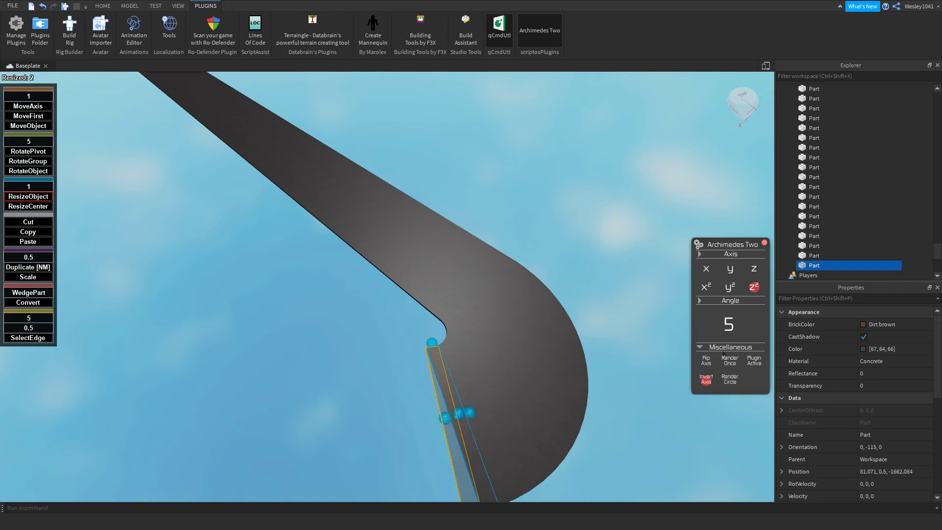
{"action": "left_click", "coordinate": [723, 353]}
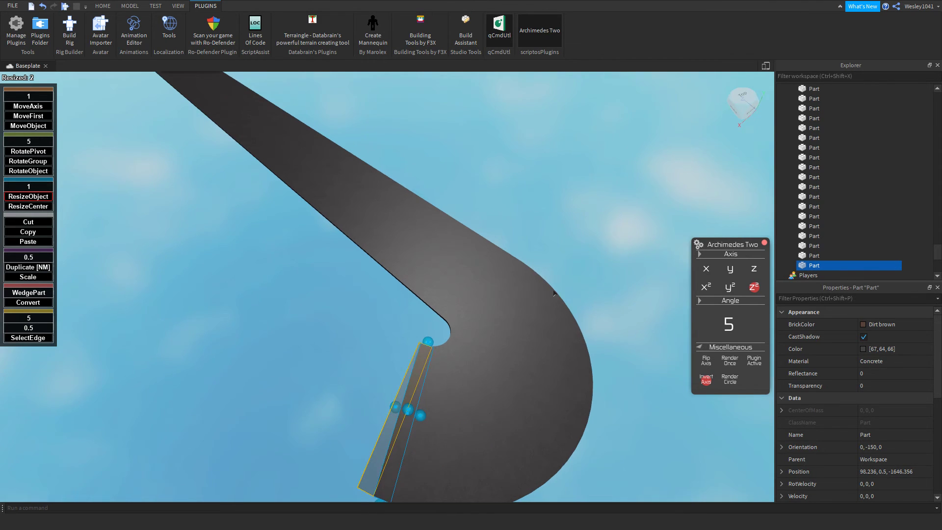
- Lengthen the hairpin's last segment into a straight, extending it by 181 studs plus another 17
{"action": "right_click_drag", "start_coordinate": [609, 309], "coordinate": [546, 295]}
{"action": "key", "text": "d"}
{"action": "left_click_drag", "start_coordinate": [385, 379], "coordinate": [358, 337]}
{"action": "right_click_drag", "start_coordinate": [360, 344], "coordinate": [358, 337]}
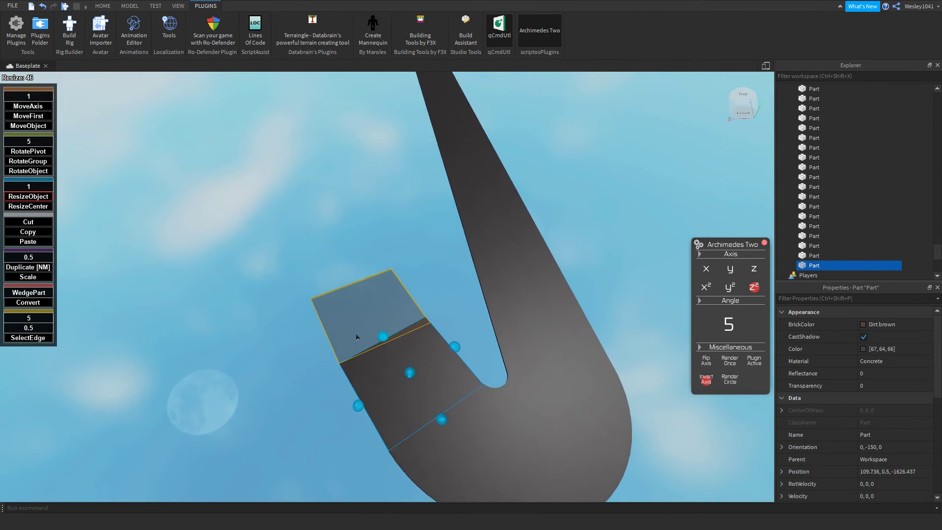
{"action": "scroll", "coordinate": [358, 337], "scroll_direction": "down", "scroll_amount": 3}
{"action": "left_click_drag", "start_coordinate": [358, 336], "coordinate": [313, 304]}
{"action": "right_click_drag", "start_coordinate": [313, 312], "coordinate": [313, 305]}
{"action": "left_click_drag", "start_coordinate": [313, 304], "coordinate": [315, 306]}
{"action": "right_click_drag", "start_coordinate": [313, 304], "coordinate": [315, 306]}
{"action": "key", "text": "d"}
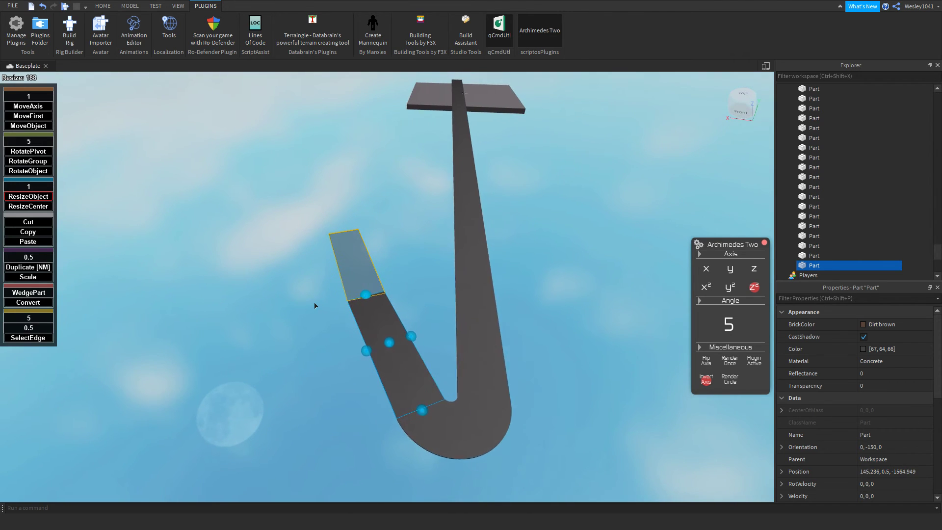
{"action": "left_click_drag", "start_coordinate": [315, 306], "coordinate": [321, 309]}
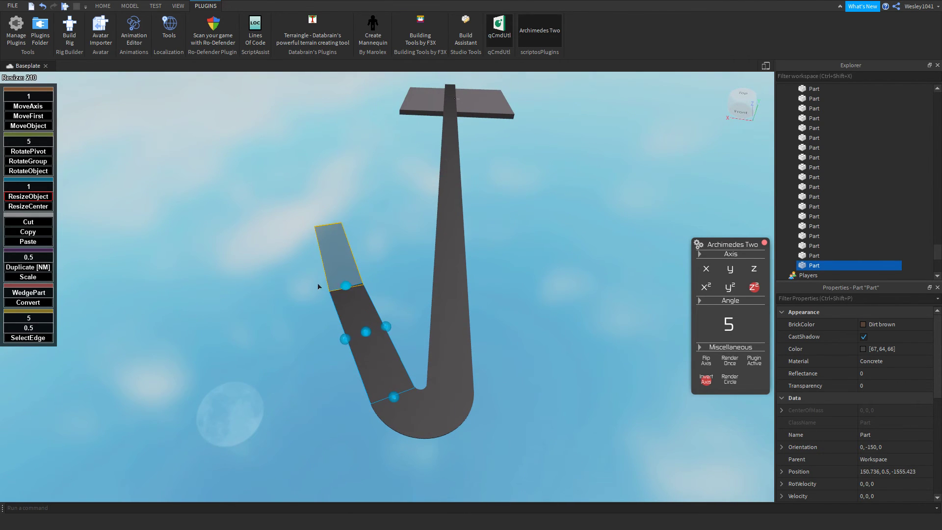
{"action": "scroll", "coordinate": [339, 298], "scroll_direction": "up", "scroll_amount": 5}
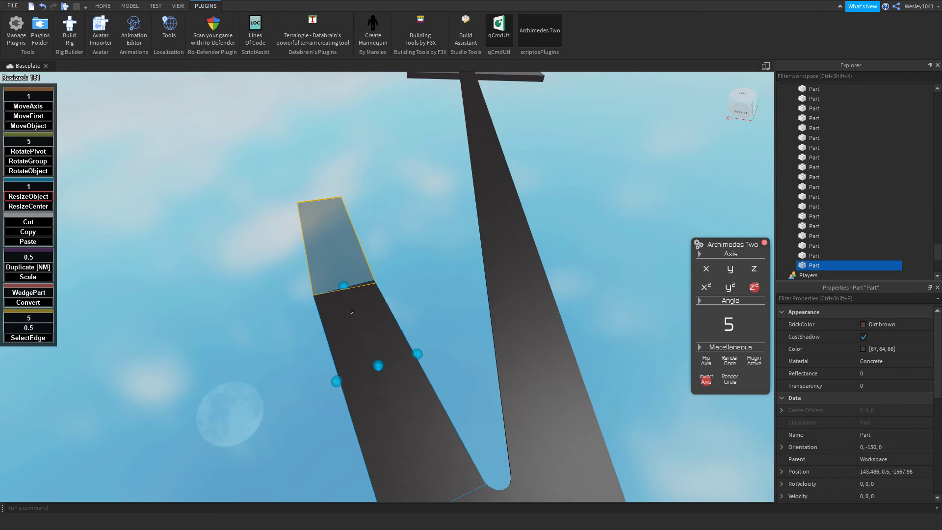
{"action": "right_click_drag", "start_coordinate": [393, 305], "coordinate": [468, 295]}
{"action": "key", "text": "d"}
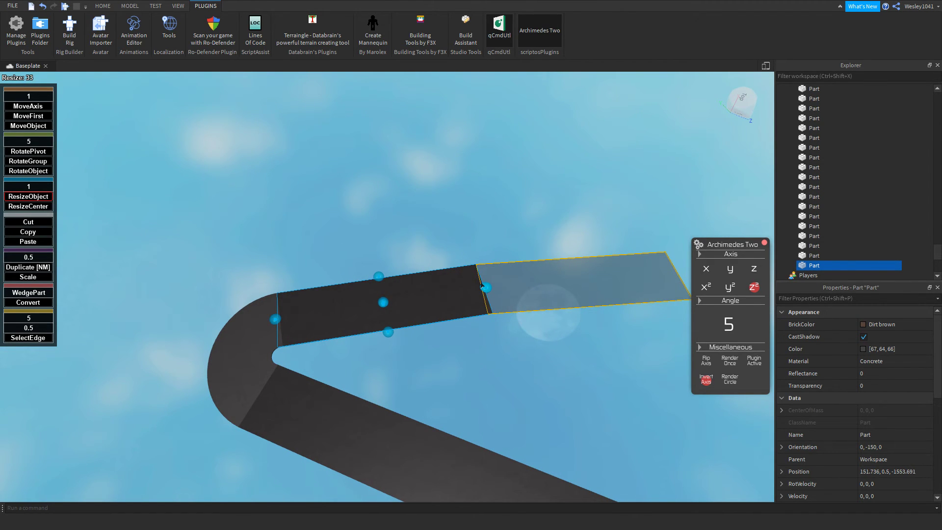
- Flip the bend axis and render one 5-degree segment at the straight's end, shortened to a narrow strip
{"action": "left_click", "coordinate": [697, 357]}
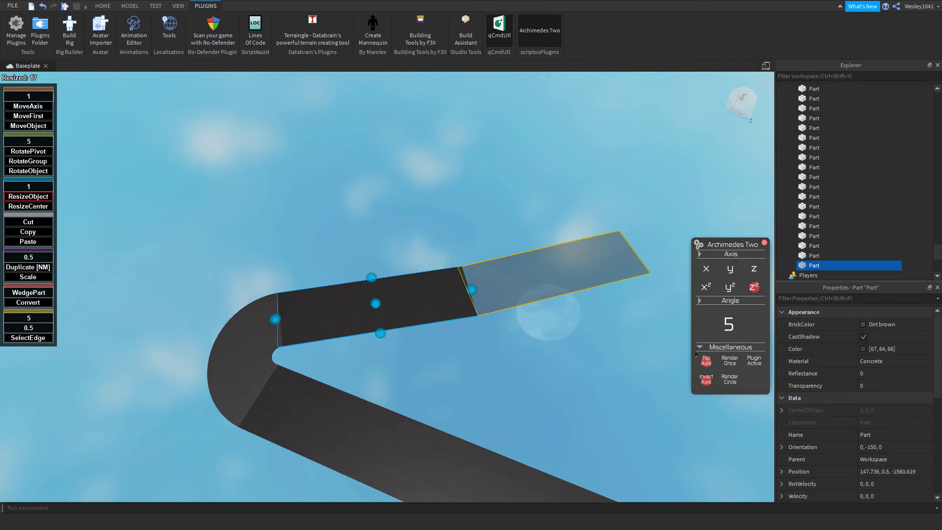
{"action": "left_click", "coordinate": [721, 356]}
{"action": "left_click_drag", "start_coordinate": [634, 247], "coordinate": [491, 287]}
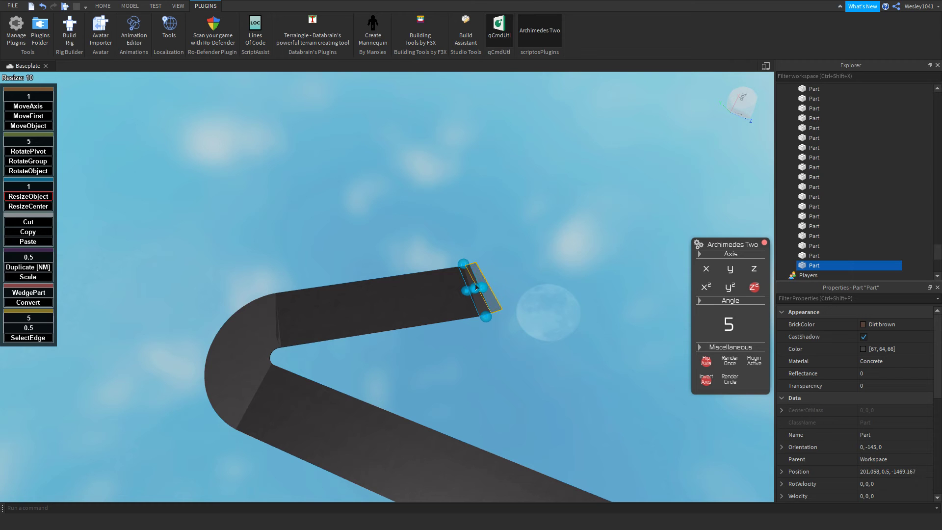
{"action": "scroll", "coordinate": [475, 285], "scroll_direction": "up", "scroll_amount": 5}
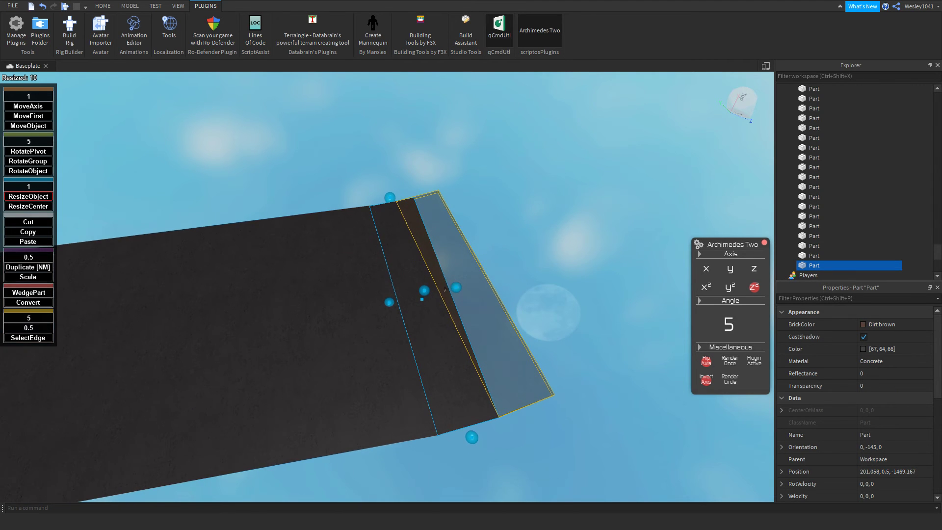
{"action": "left_click_drag", "start_coordinate": [453, 284], "coordinate": [442, 285]}
{"action": "scroll", "coordinate": [443, 285], "scroll_direction": "down", "scroll_amount": 5}
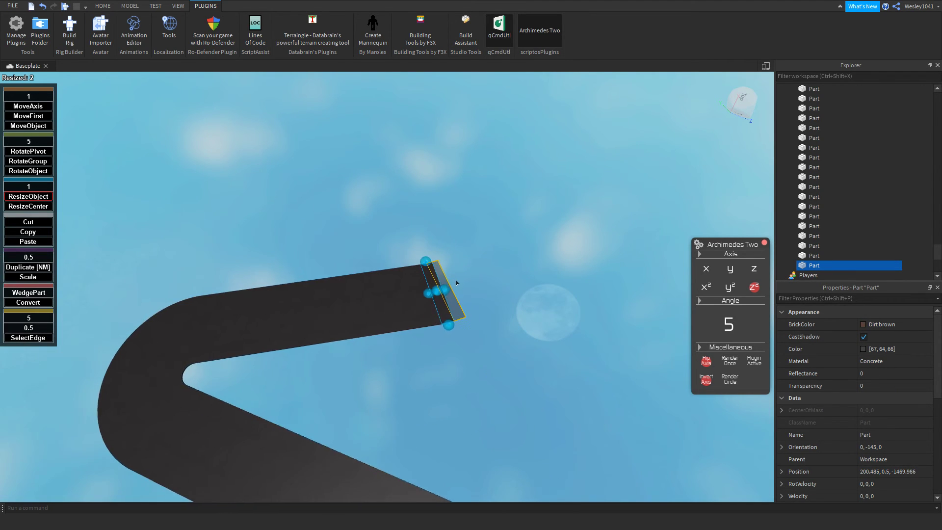
- Render successive 5-degree segments from the narrow strip until the curve's last piece has a Y orientation of -85
{"action": "left_click", "coordinate": [718, 358]}
{"action": "left_click", "coordinate": [718, 357]}
{"action": "left_click", "coordinate": [717, 358]}
{"action": "left_click", "coordinate": [718, 358]}
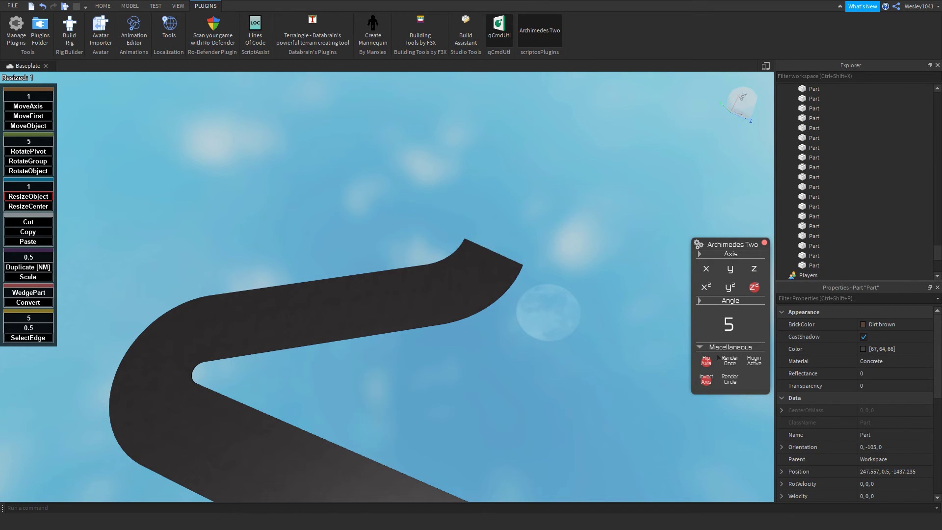
{"action": "scroll", "coordinate": [511, 275], "scroll_direction": "down", "scroll_amount": 5}
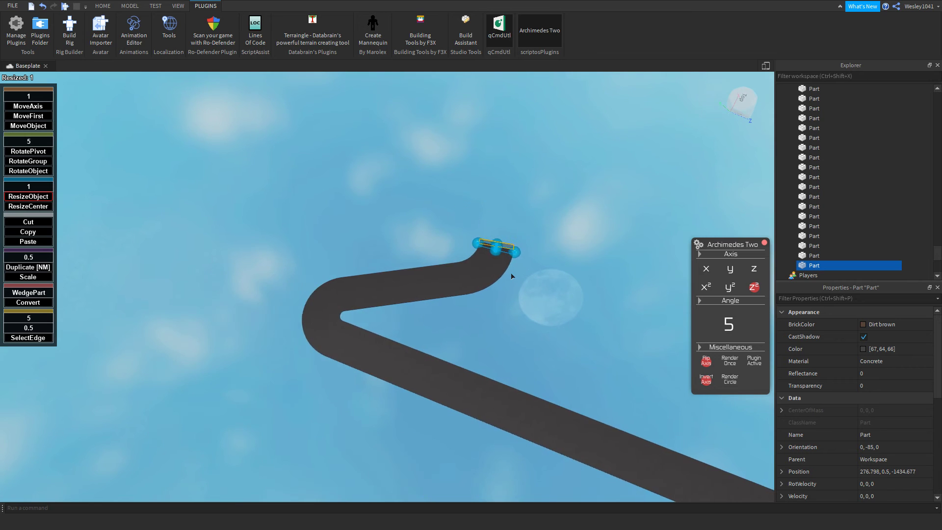
- Lengthen the curve's last segment into a straight, extending it by 261 studs
{"action": "right_click_drag", "start_coordinate": [511, 276], "coordinate": [511, 275]}
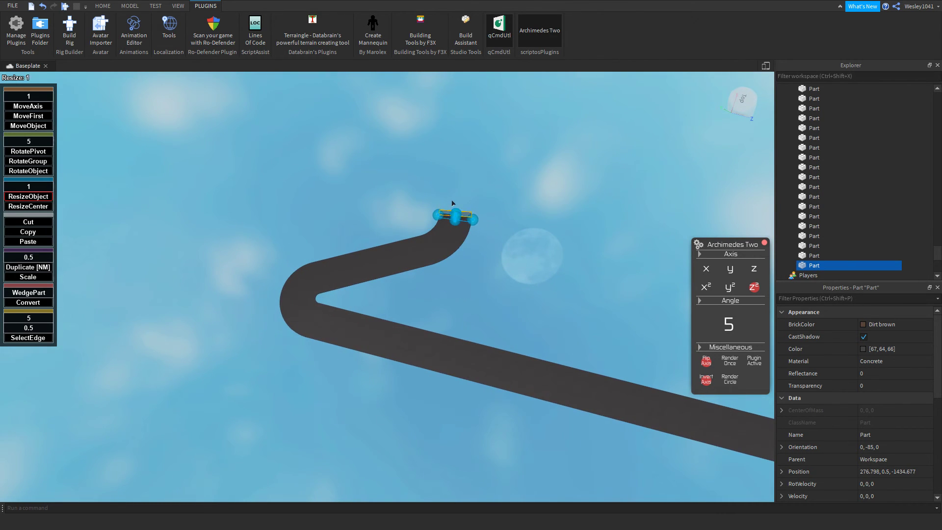
{"action": "left_click_drag", "start_coordinate": [452, 200], "coordinate": [465, 101]}
{"action": "right_click_drag", "start_coordinate": [485, 154], "coordinate": [505, 150]}
{"action": "scroll", "coordinate": [496, 150], "scroll_direction": "down", "scroll_amount": 2}
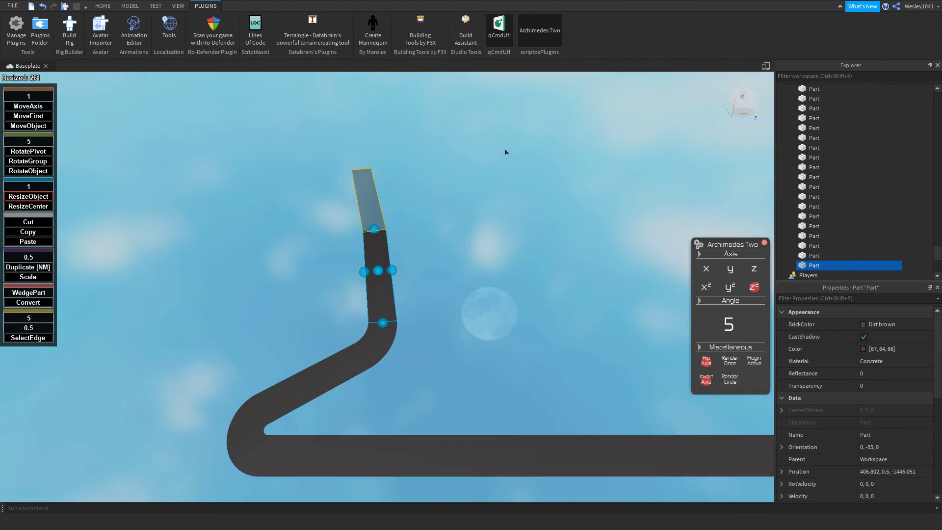
{"action": "scroll", "coordinate": [487, 202], "scroll_direction": "up", "scroll_amount": 3}
{"action": "right_click_drag", "start_coordinate": [486, 202], "coordinate": [484, 202]}
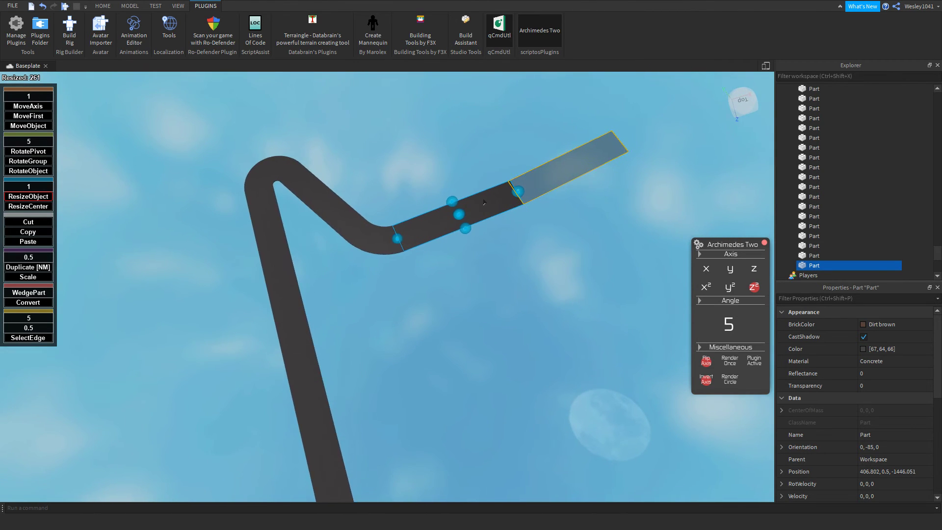
- Extend the new straight further until it is 1745 studs long
{"action": "scroll", "coordinate": [484, 201], "scroll_direction": "down", "scroll_amount": 4}
{"action": "left_click_drag", "start_coordinate": [479, 204], "coordinate": [493, 187]}
{"action": "right_click_drag", "start_coordinate": [493, 188], "coordinate": [491, 184]}
{"action": "left_click_drag", "start_coordinate": [491, 184], "coordinate": [493, 179]}
{"action": "scroll", "coordinate": [906, 474], "scroll_direction": "down", "scroll_amount": 5}
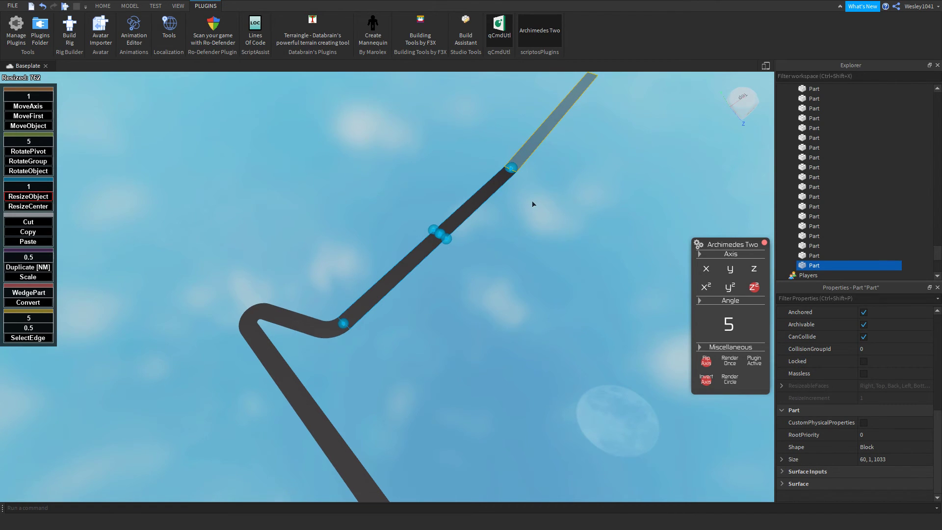
{"action": "scroll", "coordinate": [533, 204], "scroll_direction": "down", "scroll_amount": 2}
{"action": "right_click_drag", "start_coordinate": [533, 204], "coordinate": [532, 204]}
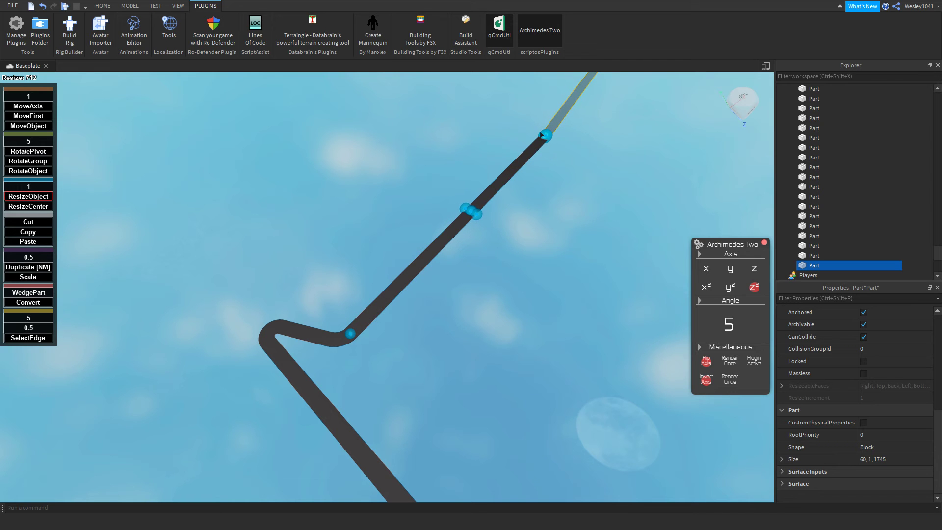
- Reverse the bend axis, render one 5-degree segment at the 1745-stud straight's end, and shorten it to a strip 9 studs long
{"action": "scroll", "coordinate": [540, 153], "scroll_direction": "up", "scroll_amount": 1}
{"action": "right_click_drag", "start_coordinate": [541, 152], "coordinate": [548, 158]}
{"action": "scroll", "coordinate": [549, 157], "scroll_direction": "up", "scroll_amount": 2}
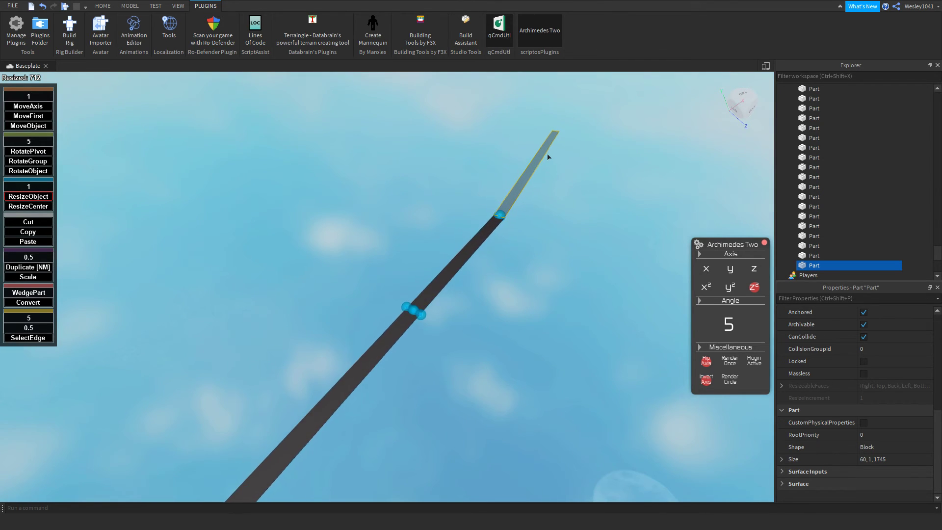
{"action": "scroll", "coordinate": [535, 185], "scroll_direction": "up", "scroll_amount": 5}
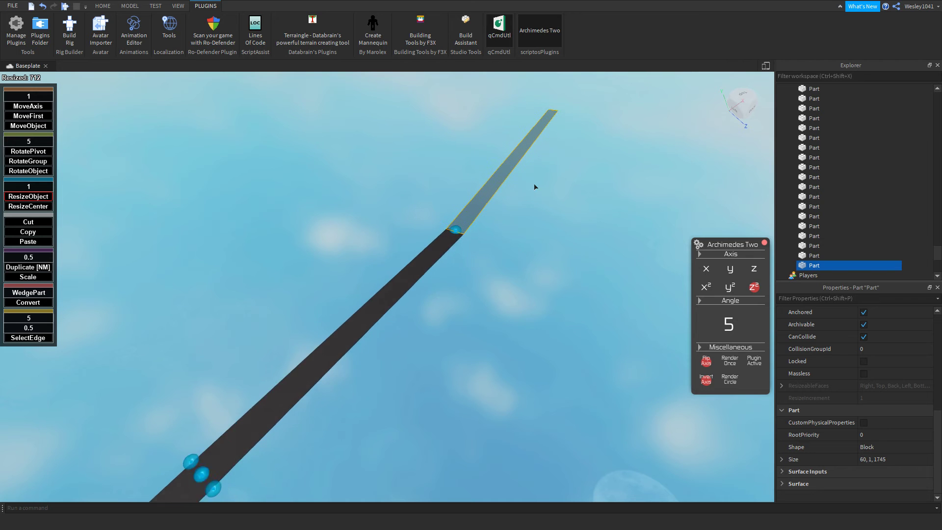
{"action": "right_click_drag", "start_coordinate": [534, 186], "coordinate": [534, 186]}
{"action": "key", "text": "d"}
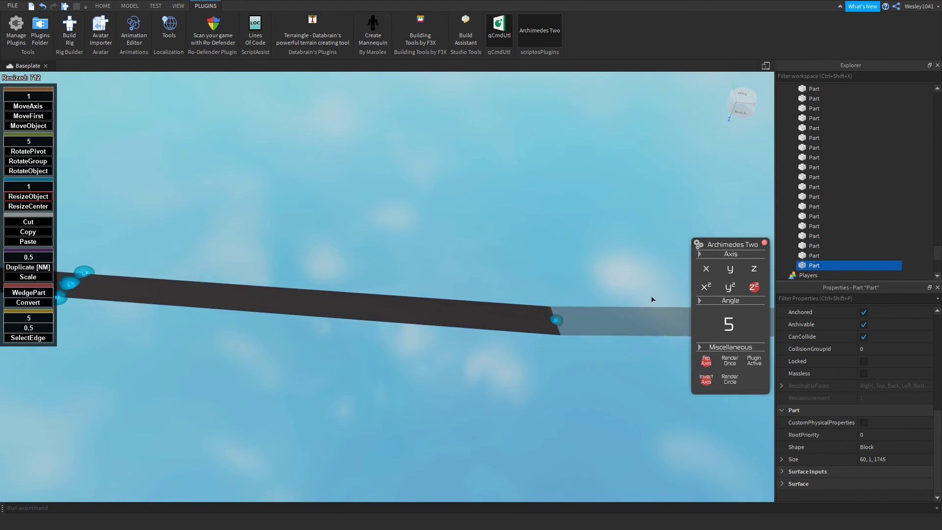
{"action": "left_click", "coordinate": [705, 361]}
{"action": "left_click", "coordinate": [727, 360]}
{"action": "right_click_drag", "start_coordinate": [532, 268], "coordinate": [533, 268]}
{"action": "left_click_drag", "start_coordinate": [611, 175], "coordinate": [562, 203]}
{"action": "right_click_drag", "start_coordinate": [561, 204], "coordinate": [561, 203]}
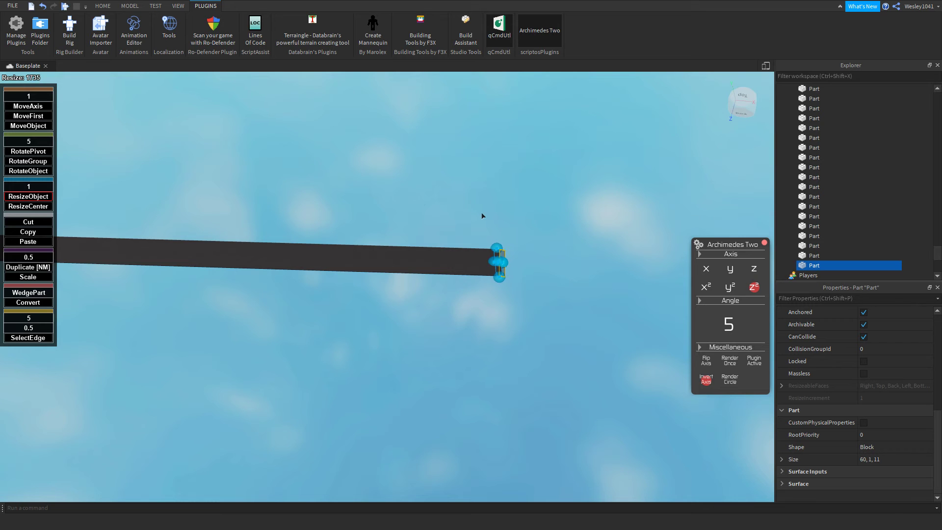
- Trim the strip at the straight's end to 8 studs long
{"action": "scroll", "coordinate": [504, 229], "scroll_direction": "up", "scroll_amount": 10}
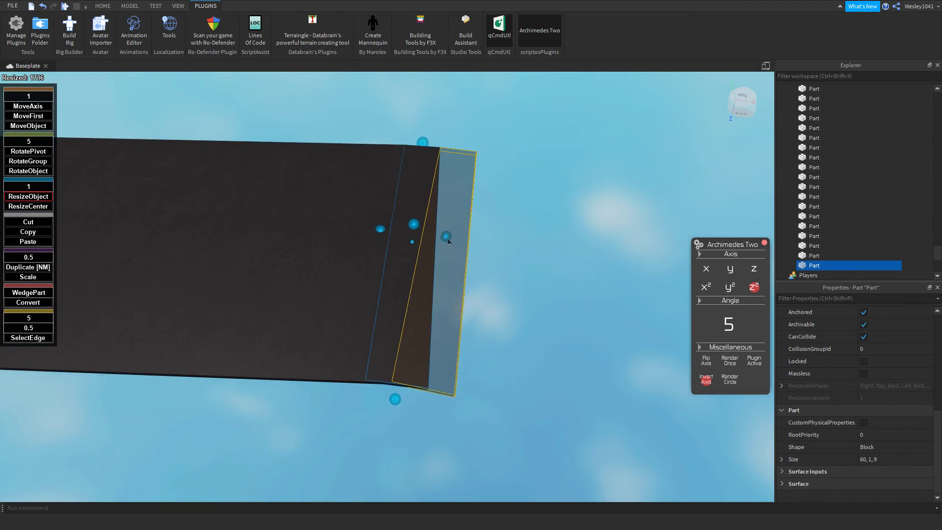
{"action": "left_click_drag", "start_coordinate": [444, 225], "coordinate": [444, 229]}
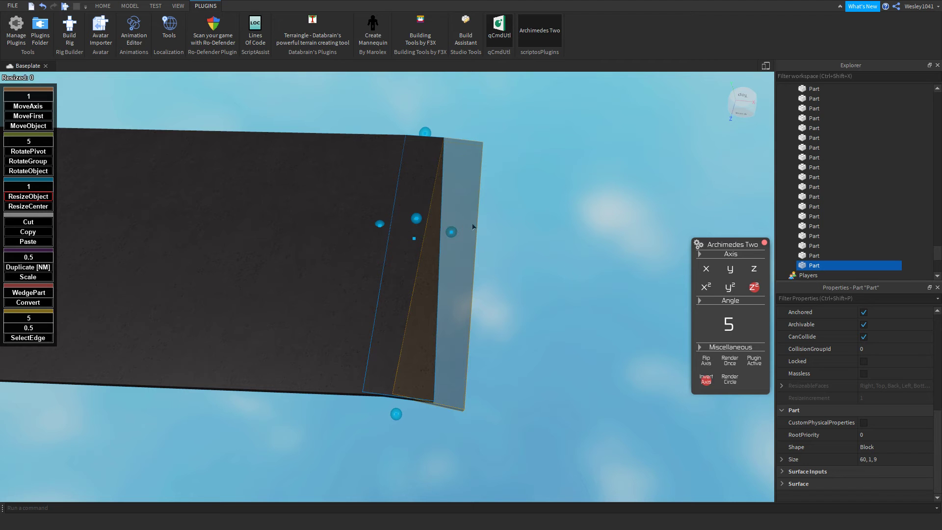
{"action": "right_click_drag", "start_coordinate": [499, 225], "coordinate": [471, 338]}
{"action": "left_click_drag", "start_coordinate": [444, 418], "coordinate": [428, 406]}
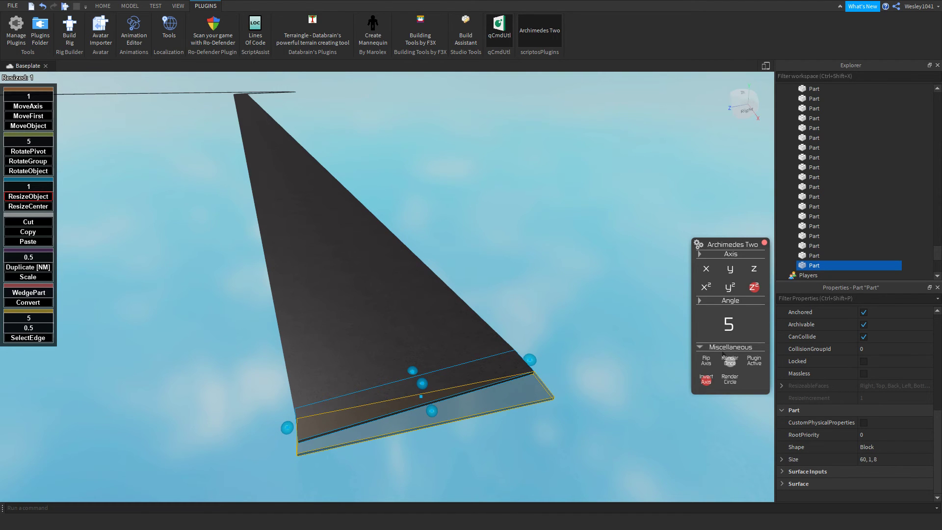
- Render successive 5-degree segments until the Y orientation is -175, and lengthen the last piece by 103 studs into a short straight
{"action": "right_click_drag", "start_coordinate": [597, 336], "coordinate": [614, 350]}
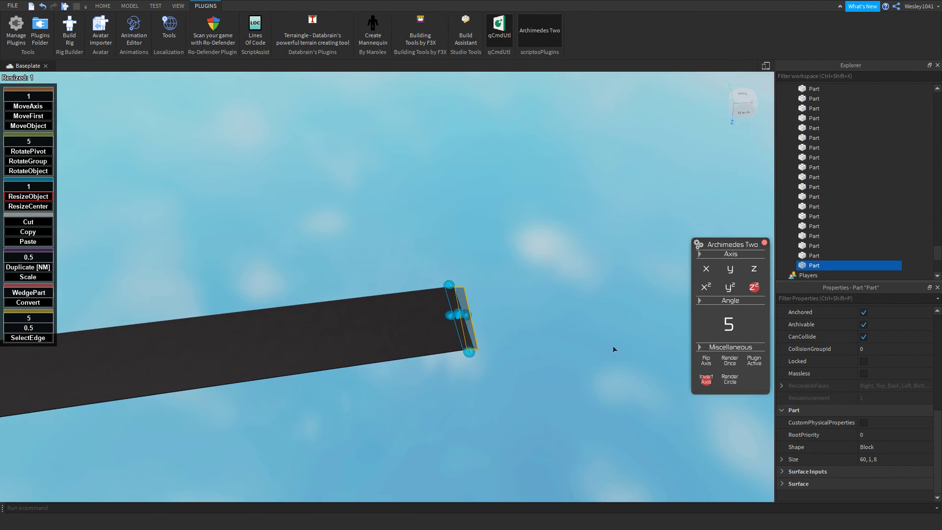
{"action": "left_click", "coordinate": [729, 361]}
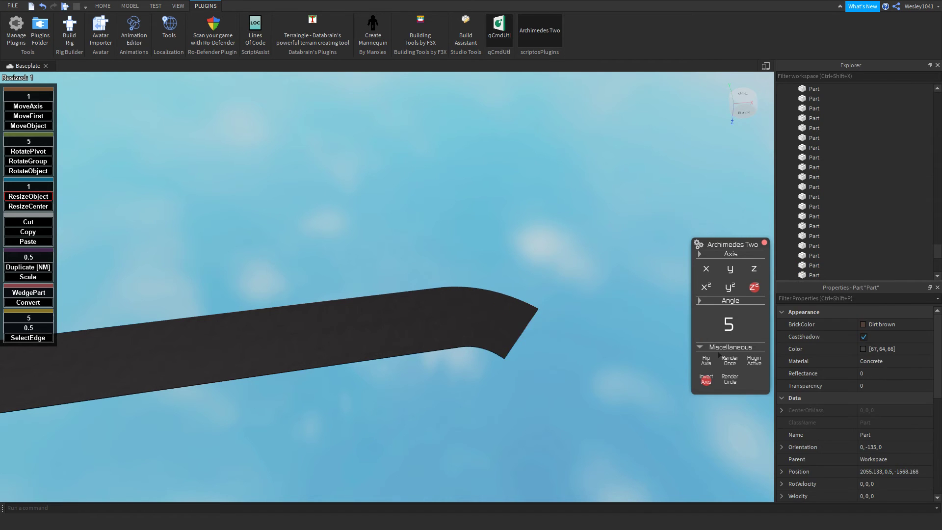
{"action": "right_click_drag", "start_coordinate": [621, 347], "coordinate": [629, 326]}
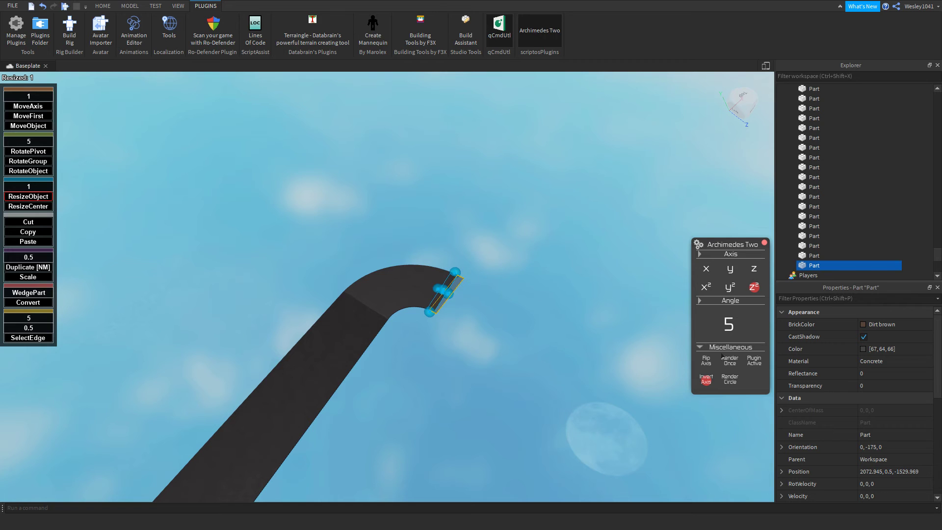
{"action": "mouse_move", "coordinate": [444, 292]}
{"action": "left_mouse_down"}
{"action": "mouse_move", "coordinate": [465, 297]}
{"action": "mouse_move", "coordinate": [443, 300]}
{"action": "left_mouse_up"}
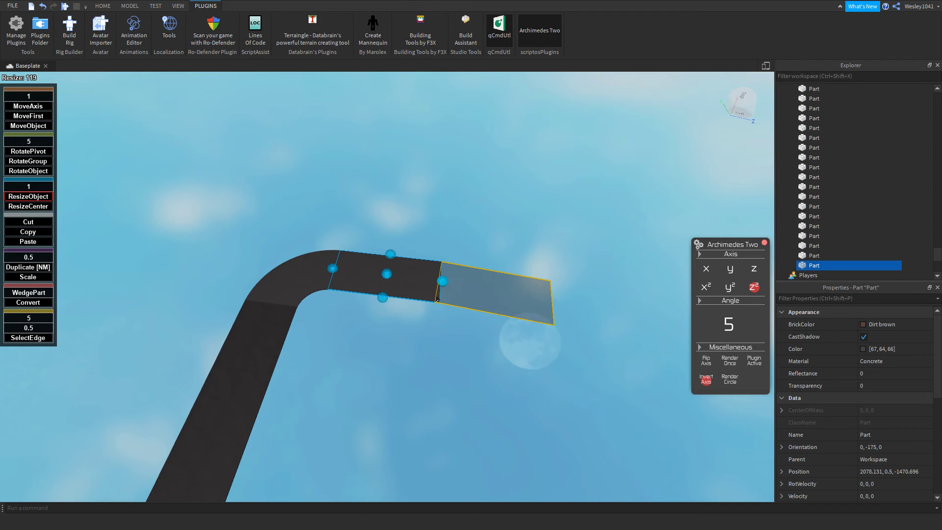
{"action": "left_click_drag", "start_coordinate": [432, 299], "coordinate": [414, 296]}
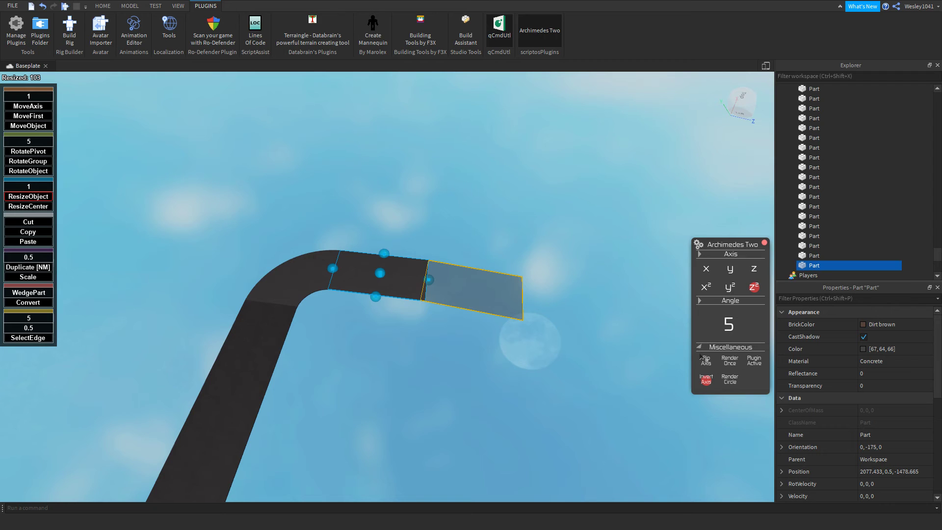
- Flip the bend axis and render one 5-degree segment at the short straight's end, shortened by 101 studs to a narrow strip
{"action": "left_click", "coordinate": [729, 360]}
{"action": "left_click_drag", "start_coordinate": [520, 278], "coordinate": [434, 288]}
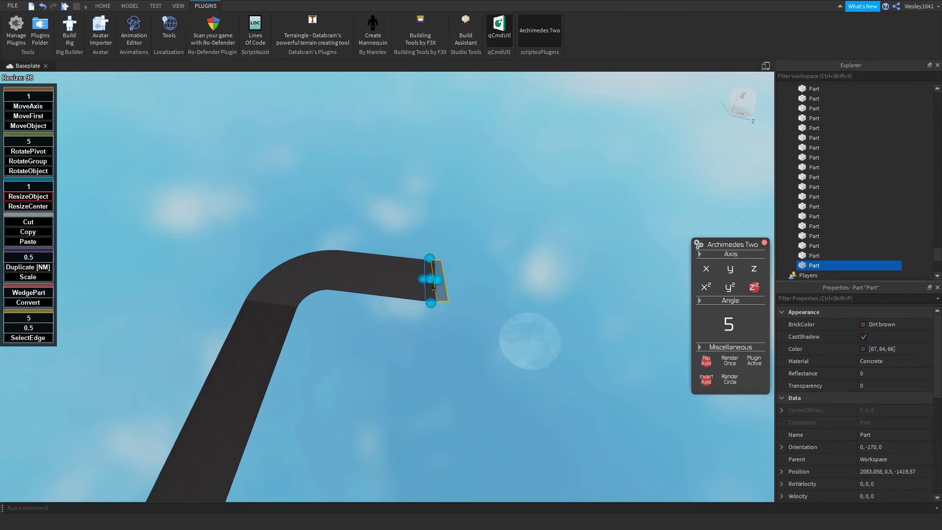
- Render successive 5-degree segments after the short straight until the curve's last piece has a Y orientation of -85
{"action": "left_click", "coordinate": [723, 357]}
{"action": "left_click", "coordinate": [723, 356]}
{"action": "left_click", "coordinate": [723, 356]}
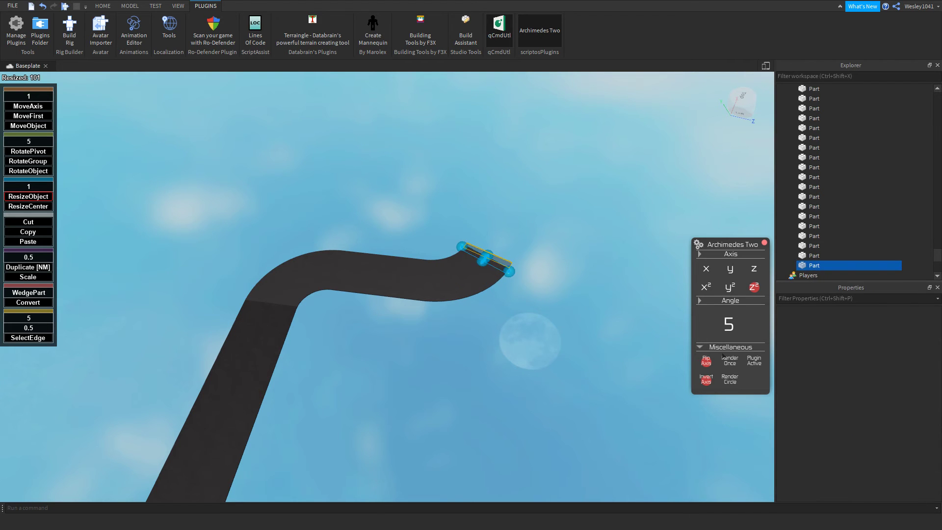
{"action": "left_click", "coordinate": [723, 356]}
{"action": "left_click", "coordinate": [723, 356]}
{"action": "left_click", "coordinate": [723, 356]}
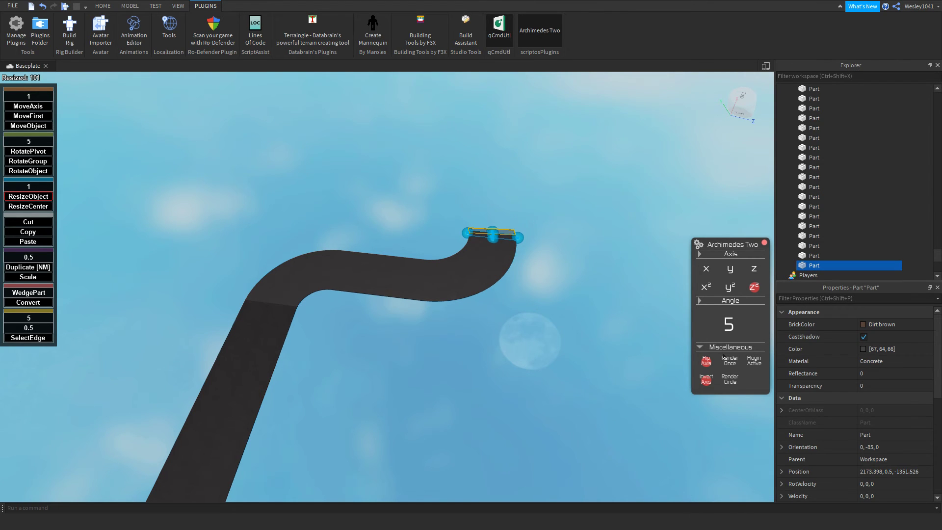
- Lengthen the last segment of the S-bend into a straight, extending it by 426 studs
{"action": "right_click_drag", "start_coordinate": [571, 291], "coordinate": [557, 267]}
{"action": "scroll", "coordinate": [549, 270], "scroll_direction": "down", "scroll_amount": 3}
{"action": "scroll", "coordinate": [568, 255], "scroll_direction": "up", "scroll_amount": 6}
{"action": "key", "text": "d"}
{"action": "right_click_drag", "start_coordinate": [466, 235], "coordinate": [437, 231]}
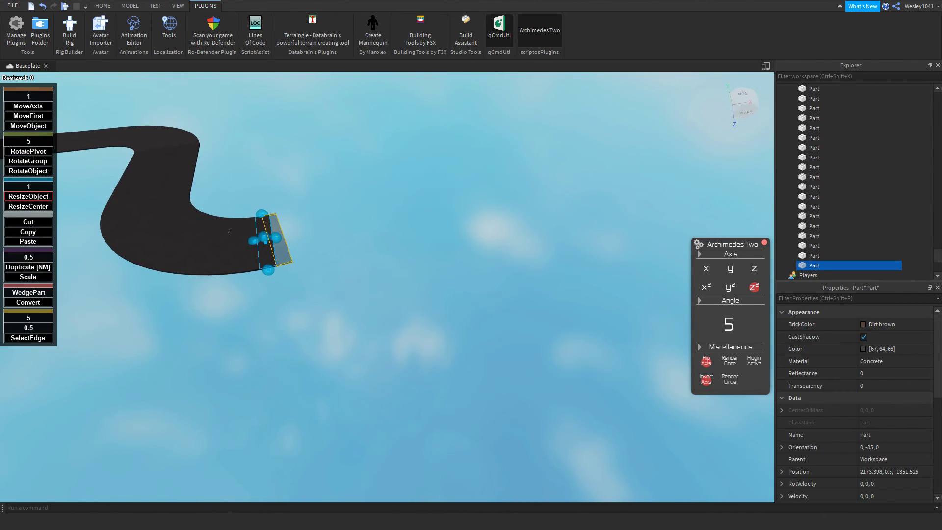
{"action": "left_click_drag", "start_coordinate": [267, 234], "coordinate": [539, 185]}
{"action": "scroll", "coordinate": [503, 209], "scroll_direction": "up", "scroll_amount": 5}
{"action": "right_click_drag", "start_coordinate": [520, 216], "coordinate": [503, 205]}
{"action": "scroll", "coordinate": [503, 207], "scroll_direction": "down", "scroll_amount": 15}
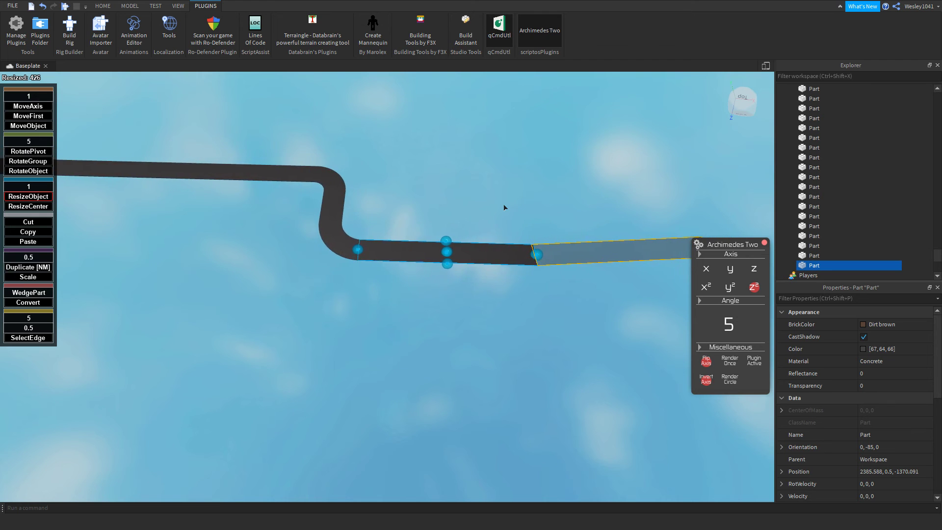
- Extend the straight after the S-bend by another 1017 studs to a length of 1453 studs
{"action": "key", "text": "d"}
{"action": "scroll", "coordinate": [502, 225], "scroll_direction": "up", "scroll_amount": 2}
{"action": "scroll", "coordinate": [501, 227], "scroll_direction": "down", "scroll_amount": 1}
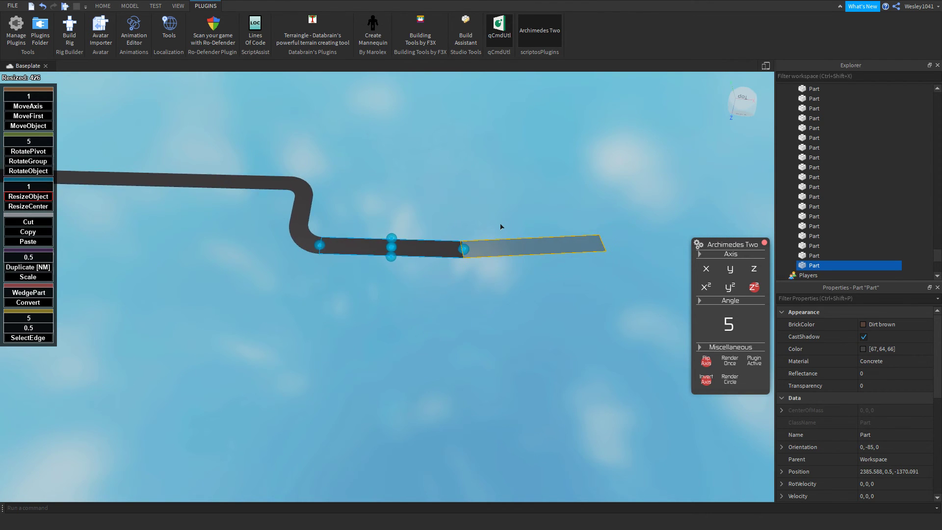
{"action": "right_click_drag", "start_coordinate": [501, 227], "coordinate": [507, 244]}
{"action": "scroll", "coordinate": [507, 243], "scroll_direction": "down", "scroll_amount": 2}
{"action": "left_click_drag", "start_coordinate": [435, 321], "coordinate": [435, 322]}
{"action": "right_click_drag", "start_coordinate": [435, 322], "coordinate": [454, 318]}
{"action": "left_click_drag", "start_coordinate": [435, 322], "coordinate": [599, 288]}
{"action": "scroll", "coordinate": [858, 404], "scroll_direction": "down", "scroll_amount": 6}
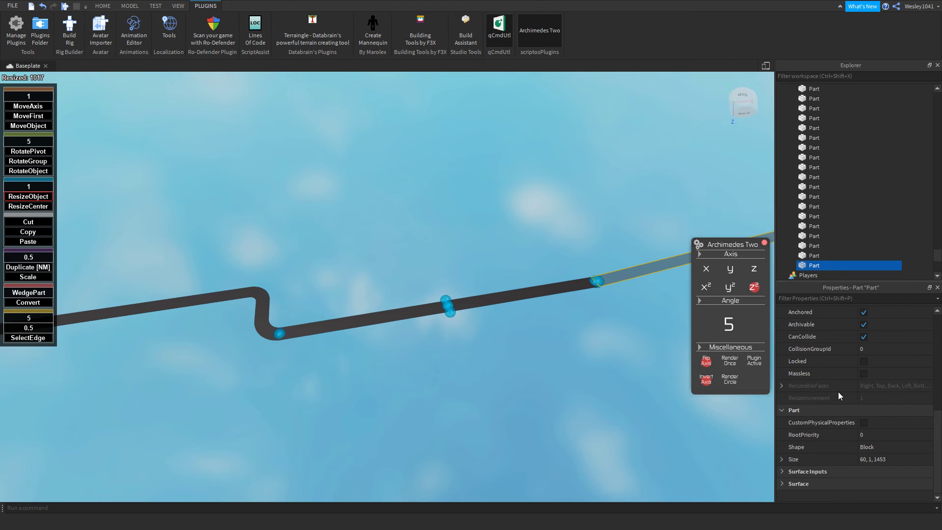
- Adjust the length of the straight after the S-bend to 1429 studs
{"action": "right_click_drag", "start_coordinate": [680, 316], "coordinate": [680, 316]}
{"action": "scroll", "coordinate": [540, 280], "scroll_direction": "down", "scroll_amount": 2}
{"action": "right_click_drag", "start_coordinate": [540, 280], "coordinate": [539, 281]}
{"action": "scroll", "coordinate": [539, 280], "scroll_direction": "down", "scroll_amount": 2}
{"action": "scroll", "coordinate": [539, 280], "scroll_direction": "down", "scroll_amount": 1}
{"action": "left_click_drag", "start_coordinate": [575, 263], "coordinate": [575, 264]}
- Flip the bend axis and render two long 5-degree segments for a gentle curve, shortening the last one to 477 studs
{"action": "right_click_drag", "start_coordinate": [528, 268], "coordinate": [565, 277]}
{"action": "scroll", "coordinate": [565, 277], "scroll_direction": "down", "scroll_amount": 2}
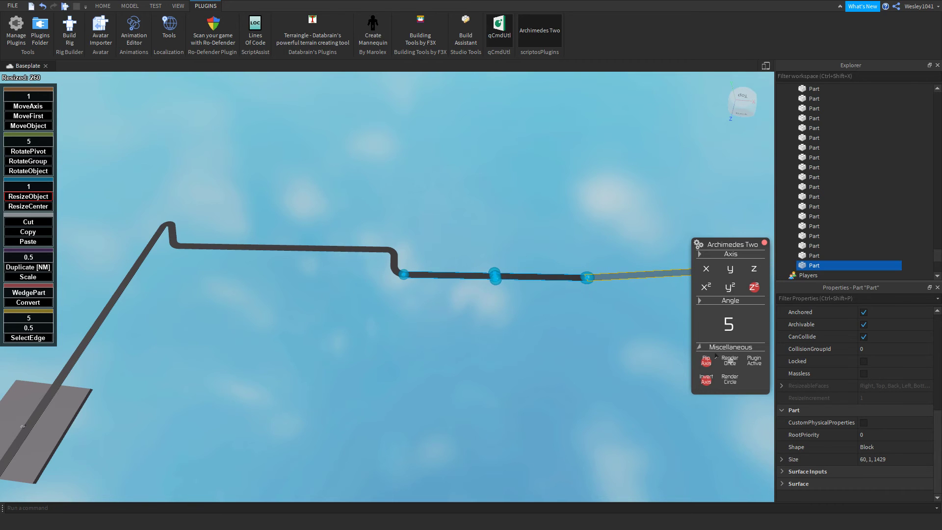
{"action": "right_click_drag", "start_coordinate": [588, 318], "coordinate": [588, 319]}
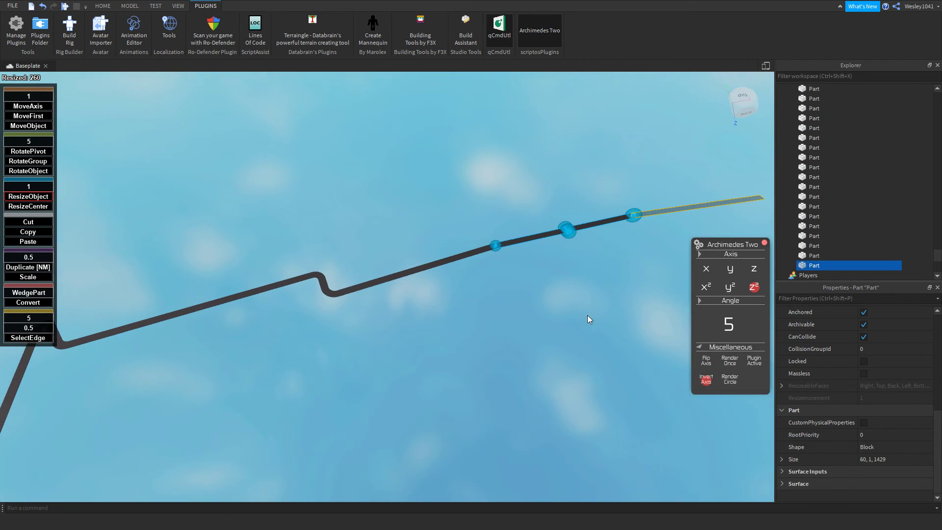
{"action": "left_click_drag", "start_coordinate": [508, 250], "coordinate": [504, 246]}
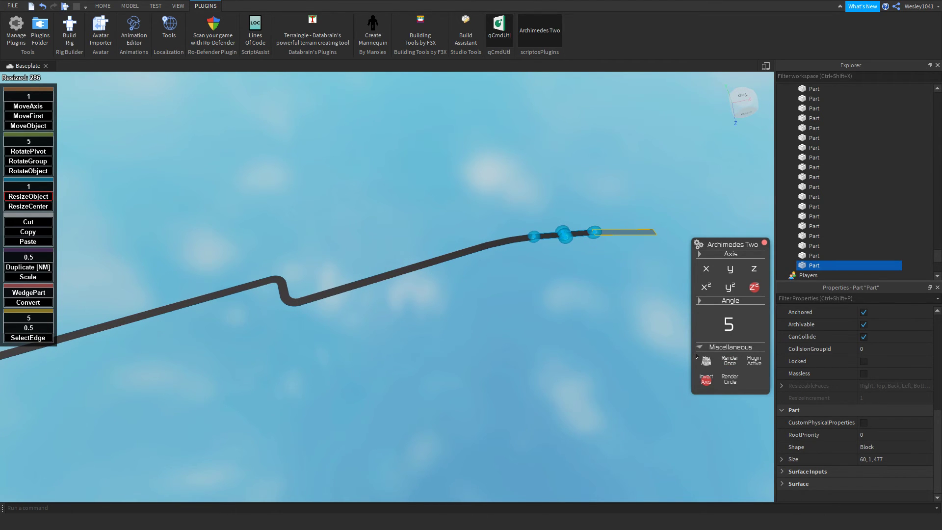
- Examine the far end of the gentle curve and the preview of its next segment
{"action": "right_click_drag", "start_coordinate": [569, 293], "coordinate": [569, 294]}
{"action": "scroll", "coordinate": [569, 294], "scroll_direction": "up", "scroll_amount": 8}
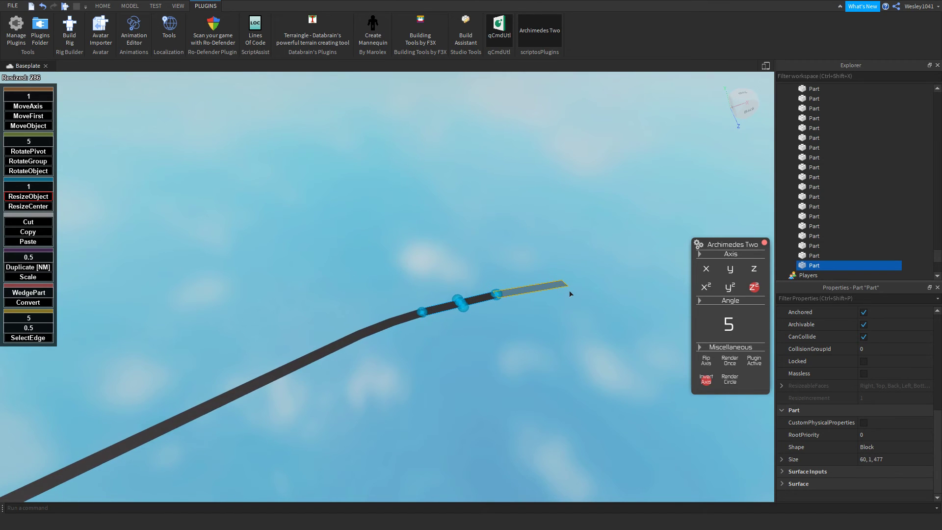
{"action": "scroll", "coordinate": [531, 292], "scroll_direction": "up", "scroll_amount": 3}
{"action": "scroll", "coordinate": [468, 282], "scroll_direction": "up", "scroll_amount": 5}
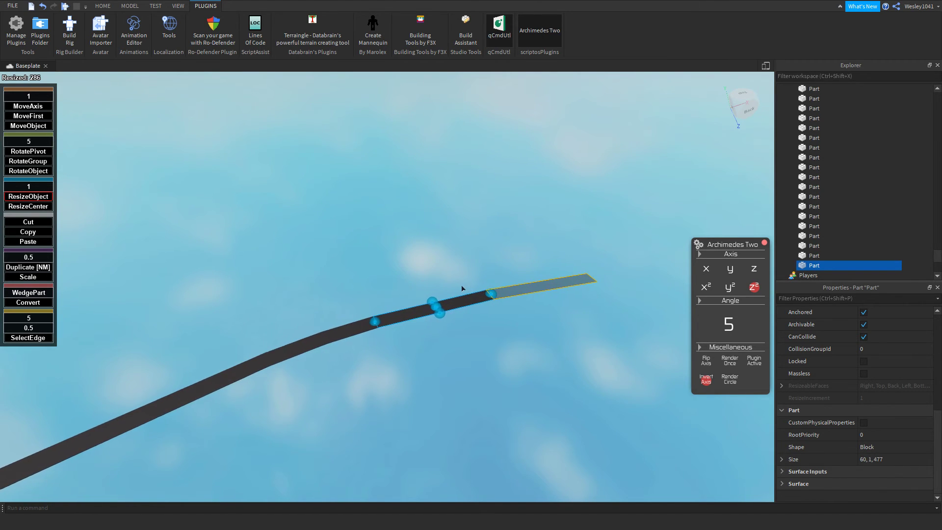
{"action": "scroll", "coordinate": [464, 272], "scroll_direction": "up", "scroll_amount": 6}
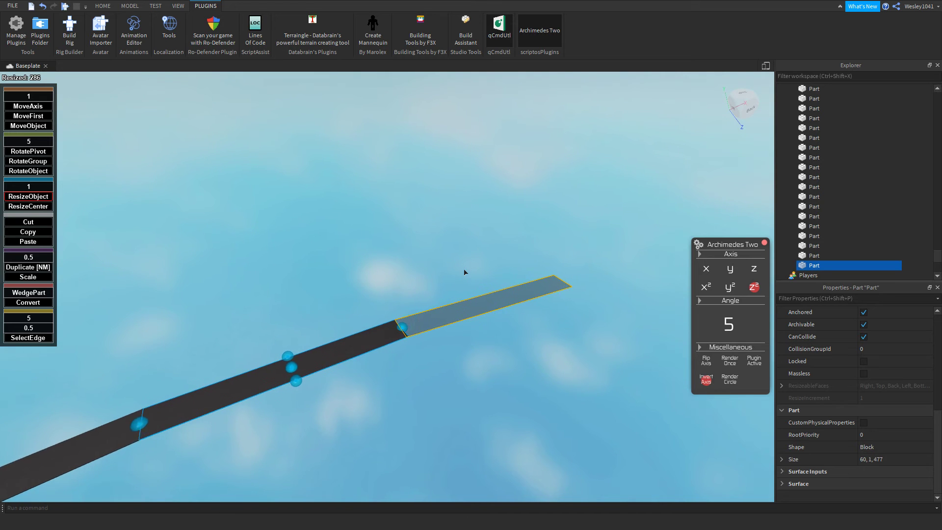
{"action": "scroll", "coordinate": [464, 272], "scroll_direction": "up", "scroll_amount": 6}
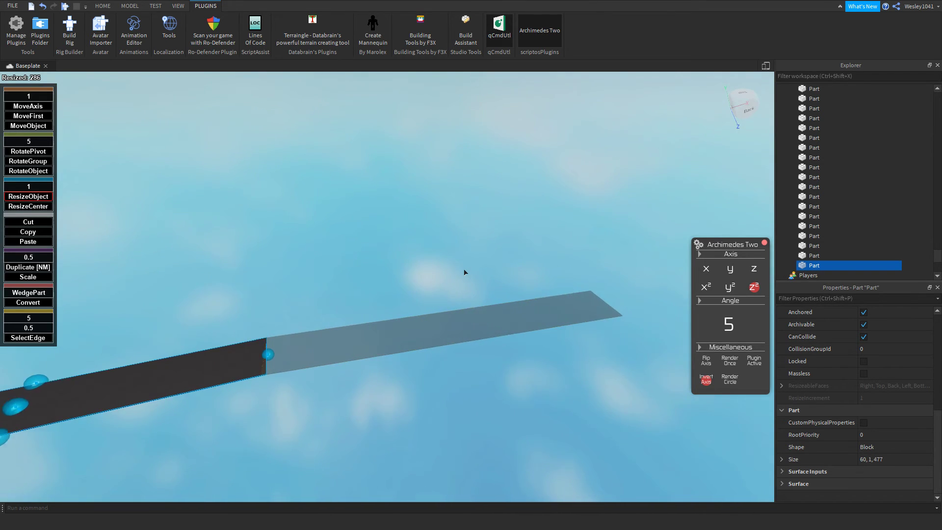
{"action": "scroll", "coordinate": [464, 272], "scroll_direction": "up", "scroll_amount": 2}
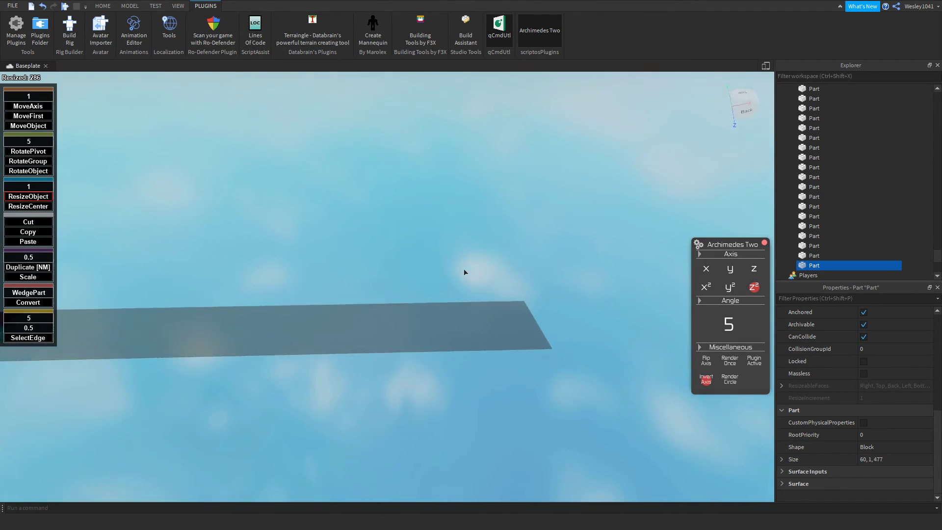
{"action": "right_click_drag", "start_coordinate": [464, 272], "coordinate": [464, 272]}
{"action": "scroll", "coordinate": [464, 272], "scroll_direction": "down", "scroll_amount": 2}
{"action": "key", "text": "a"}
{"action": "key", "text": "w"}
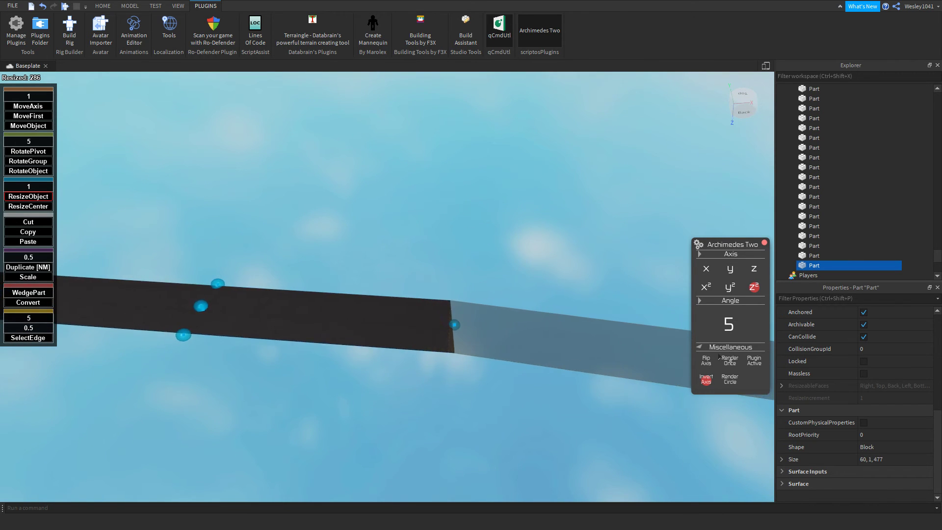
- Flip the bend axis, render one 5-degree segment past the gentle curve, and shorten it to about 8 studs
{"action": "left_click", "coordinate": [700, 356]}
{"action": "left_click", "coordinate": [730, 360]}
{"action": "right_click_drag", "start_coordinate": [647, 263], "coordinate": [621, 240]}
{"action": "key", "text": "d"}
{"action": "left_click_drag", "start_coordinate": [592, 298], "coordinate": [444, 319]}
{"action": "scroll", "coordinate": [460, 306], "scroll_direction": "up", "scroll_amount": 5}
{"action": "left_click_drag", "start_coordinate": [387, 348], "coordinate": [363, 351]}
{"action": "scroll", "coordinate": [363, 350], "scroll_direction": "down", "scroll_amount": 5}
{"action": "right_click_drag", "start_coordinate": [363, 350], "coordinate": [363, 350]}
{"action": "right_click_drag", "start_coordinate": [483, 388], "coordinate": [503, 389]}
{"action": "scroll", "coordinate": [483, 388], "scroll_direction": "up", "scroll_amount": 2}
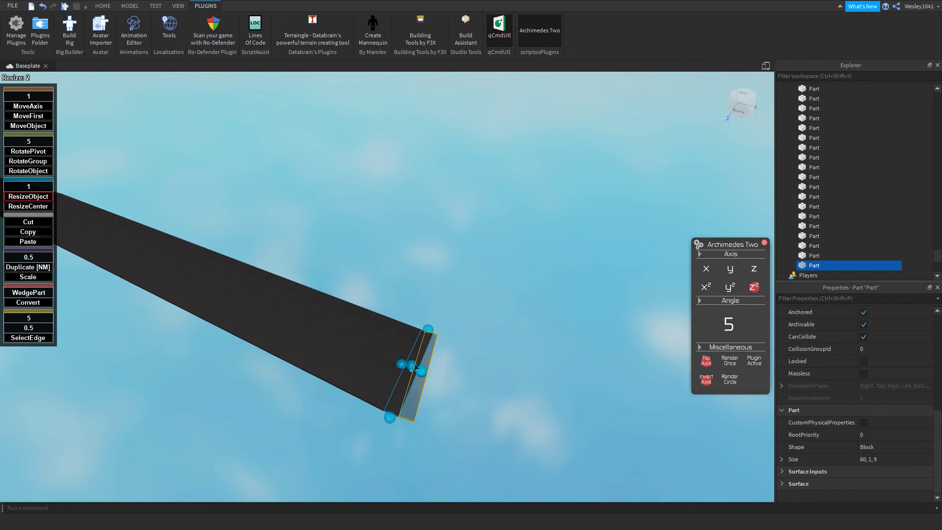
- Render a long run of short 5-degree segments to form a tight hairpin at the track's end
{"action": "left_click", "coordinate": [727, 356]}
{"action": "left_click", "coordinate": [727, 356]}
{"action": "left_click", "coordinate": [727, 357]}
{"action": "left_click", "coordinate": [726, 356]}
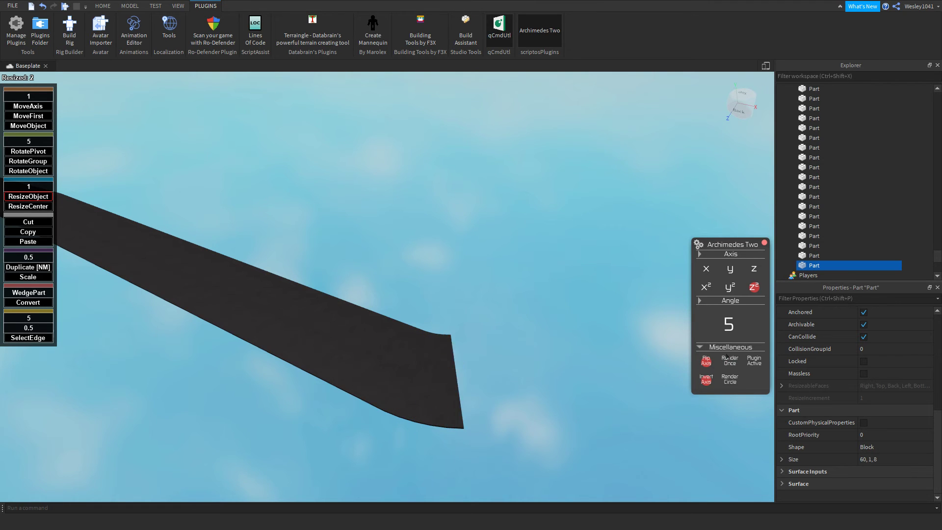
{"action": "left_click", "coordinate": [726, 356]}
{"action": "left_click", "coordinate": [726, 356]}
{"action": "left_click", "coordinate": [727, 356]}
{"action": "left_click", "coordinate": [727, 356]}
{"action": "left_click", "coordinate": [727, 357]}
{"action": "left_click", "coordinate": [727, 357]}
{"action": "left_click", "coordinate": [727, 356]}
{"action": "left_click", "coordinate": [726, 357]}
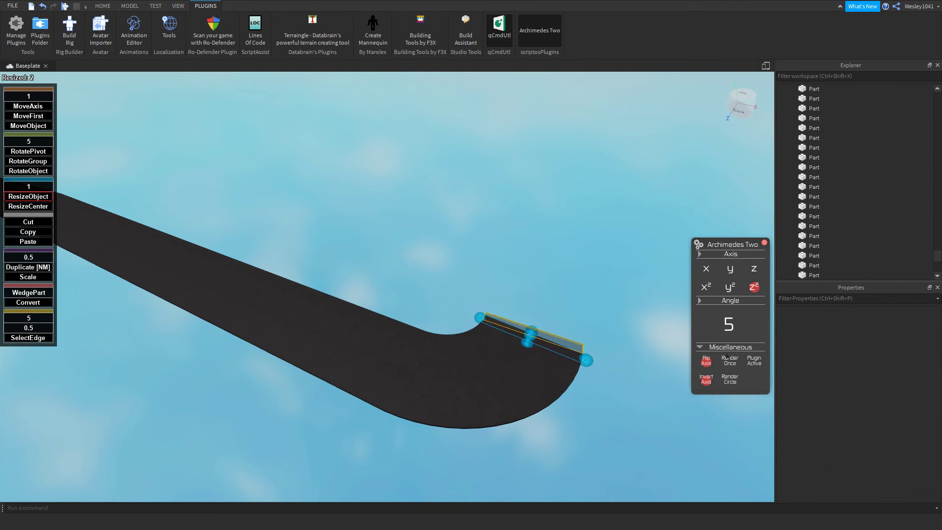
{"action": "left_click", "coordinate": [727, 357]}
{"action": "left_click", "coordinate": [726, 357]}
{"action": "left_click", "coordinate": [726, 357]}
{"action": "left_click", "coordinate": [727, 356]}
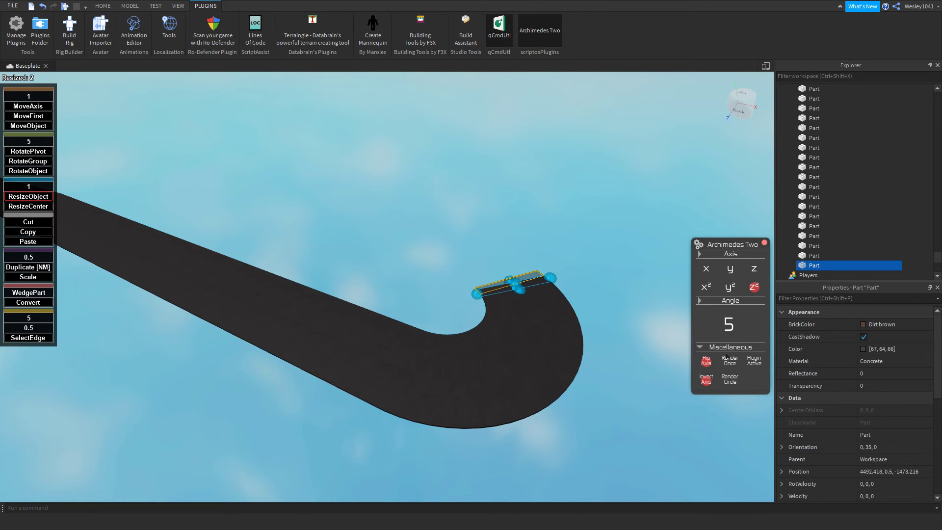
- Delete the last few short segments at the open end of the hairpin
{"action": "right_click_drag", "start_coordinate": [469, 273], "coordinate": [508, 259]}
{"action": "scroll", "coordinate": [471, 269], "scroll_direction": "up", "scroll_amount": 3}
{"action": "scroll", "coordinate": [483, 266], "scroll_direction": "down", "scroll_amount": 6}
{"action": "scroll", "coordinate": [501, 259], "scroll_direction": "down", "scroll_amount": 1}
{"action": "scroll", "coordinate": [501, 259], "scroll_direction": "up", "scroll_amount": 2}
{"action": "scroll", "coordinate": [504, 258], "scroll_direction": "down", "scroll_amount": 3}
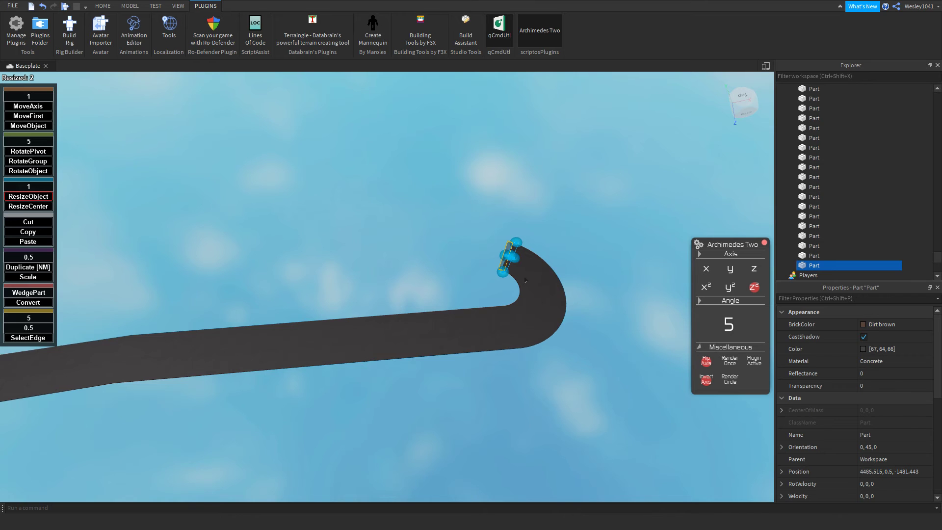
{"action": "key", "text": "d"}
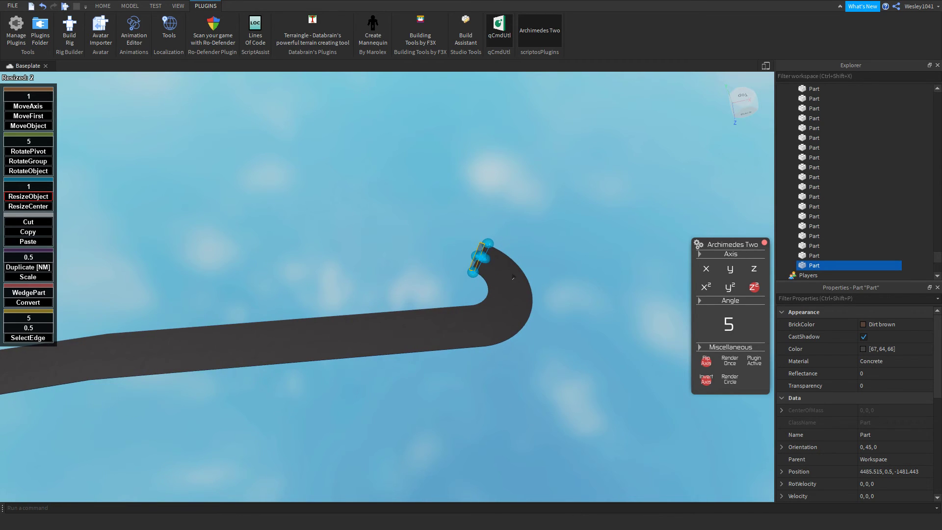
{"action": "left_click_drag", "start_coordinate": [485, 249], "coordinate": [495, 265], "text": "ctrl"}
{"action": "key", "text": "Delete"}
- Lengthen the hairpin's new end segment by 22 studs and render eight more 5-degree segments from it as a wider curve
{"action": "left_click", "coordinate": [504, 271]}
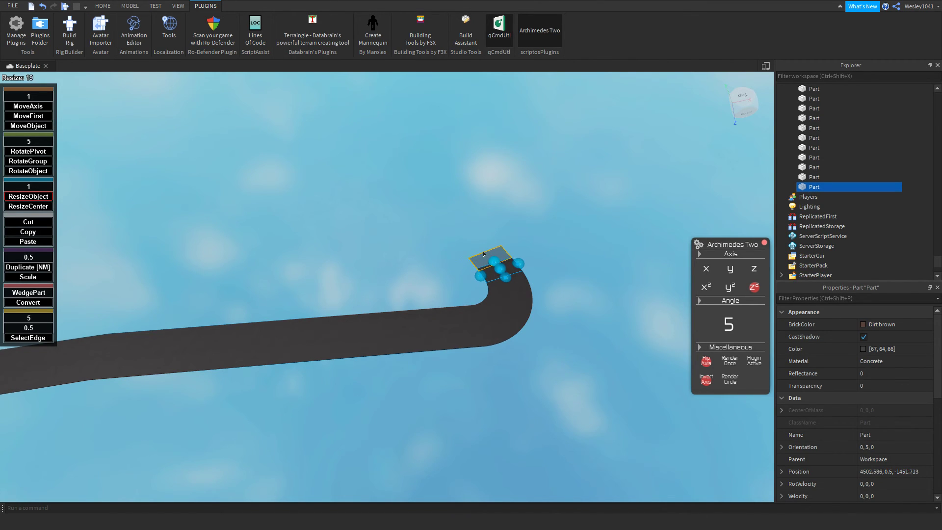
{"action": "left_click", "coordinate": [723, 357]}
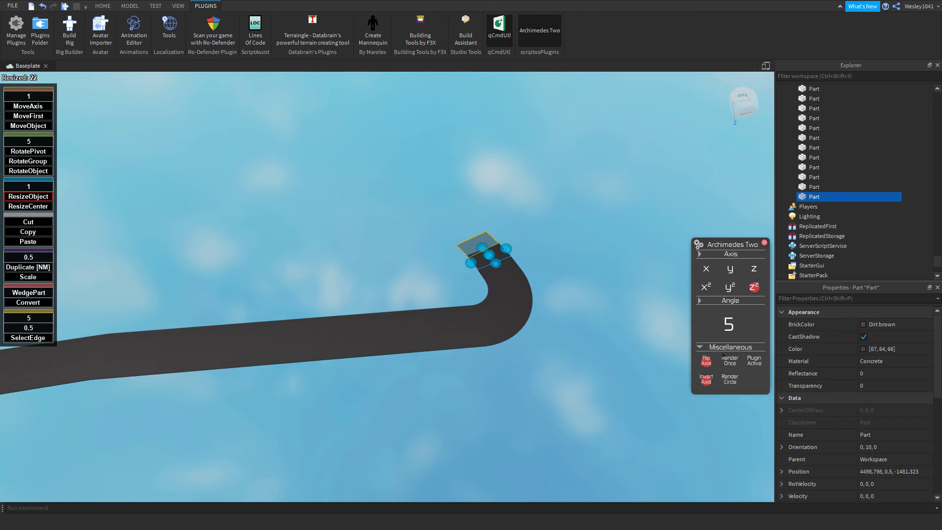
{"action": "key", "text": "Delete"}
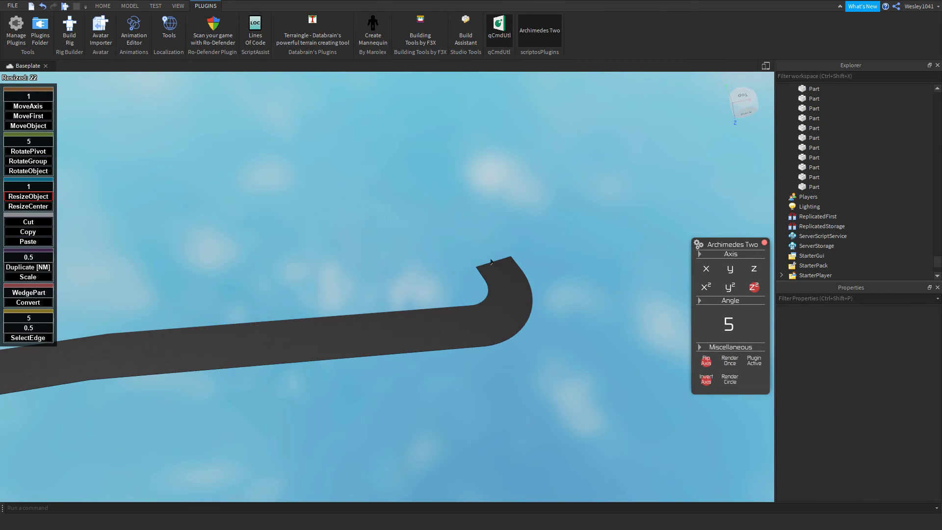
{"action": "left_click", "coordinate": [484, 257]}
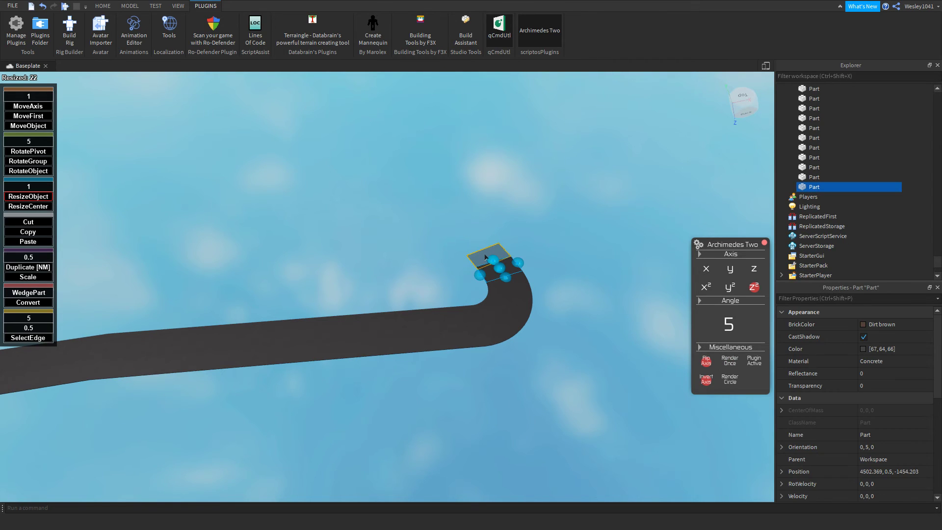
{"action": "left_click", "coordinate": [722, 357]}
{"action": "left_click", "coordinate": [722, 357]}
{"action": "left_click", "coordinate": [722, 357]}
{"action": "left_click", "coordinate": [722, 357]}
{"action": "left_click", "coordinate": [722, 356]}
{"action": "left_click", "coordinate": [721, 357]}
{"action": "left_click", "coordinate": [721, 357]}
{"action": "left_click", "coordinate": [722, 357]}
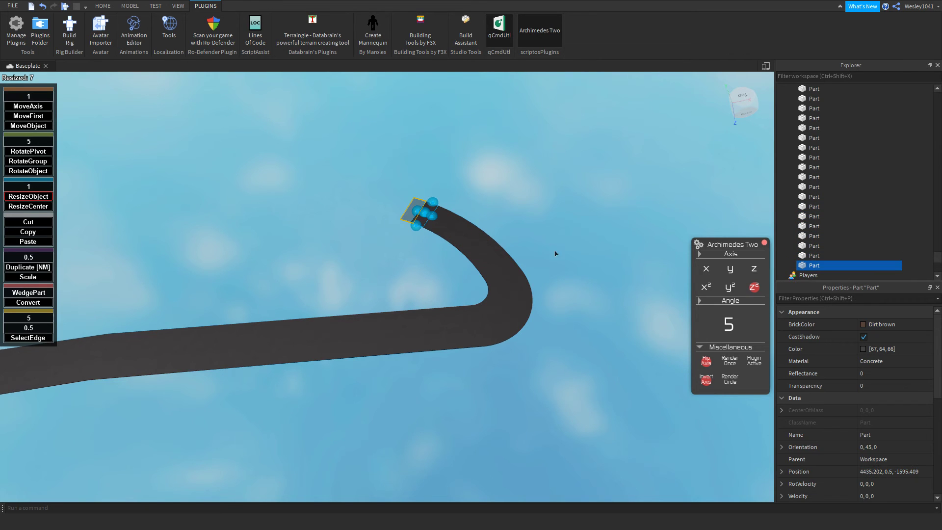
- Delete the last two segments of the wider curve and lengthen the new end segment by 77 studs
{"action": "left_click", "coordinate": [434, 217]}
{"action": "key", "text": "Delete"}
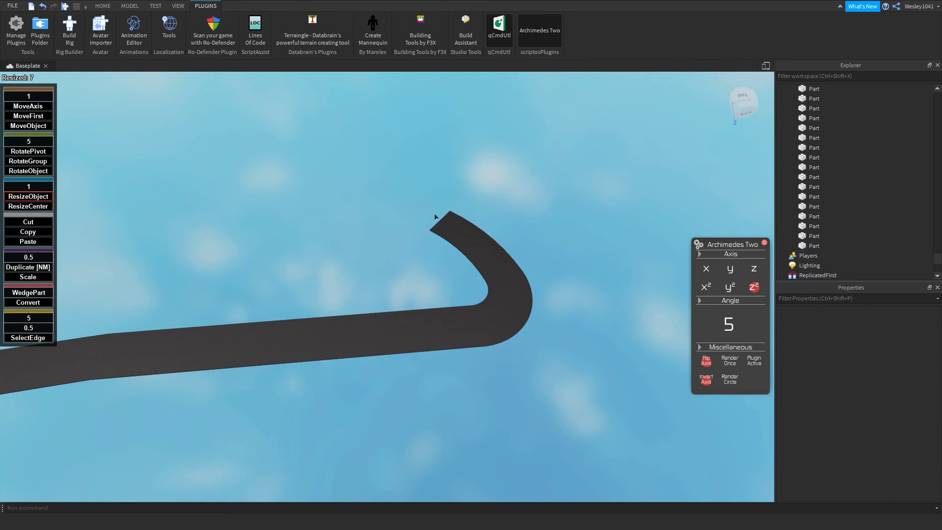
{"action": "left_click", "coordinate": [443, 220]}
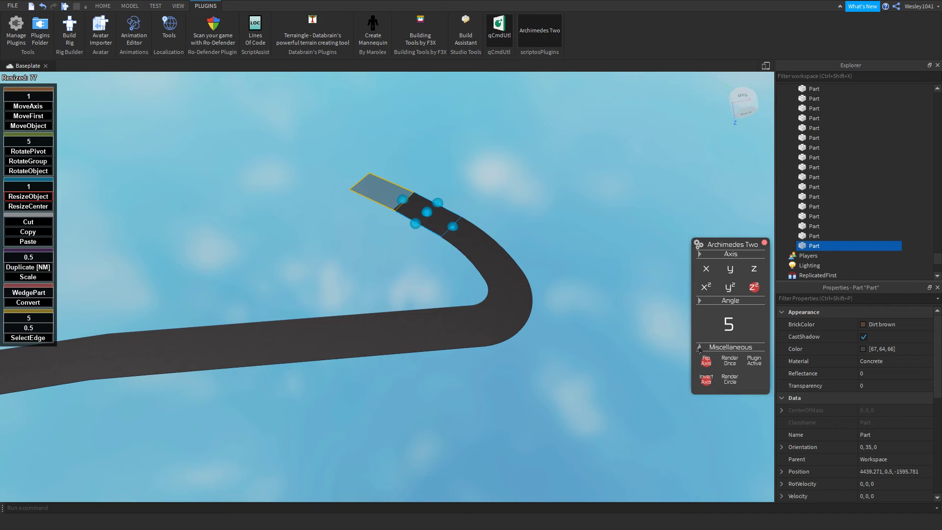
- Render two more 5-degree segments and lengthen the last one by 187 studs as the start of a straight
{"action": "left_click", "coordinate": [726, 359]}
{"action": "left_click", "coordinate": [726, 359]}
{"action": "right_click_drag", "start_coordinate": [522, 253], "coordinate": [522, 253]}
{"action": "scroll", "coordinate": [523, 253], "scroll_direction": "down", "scroll_amount": 3}
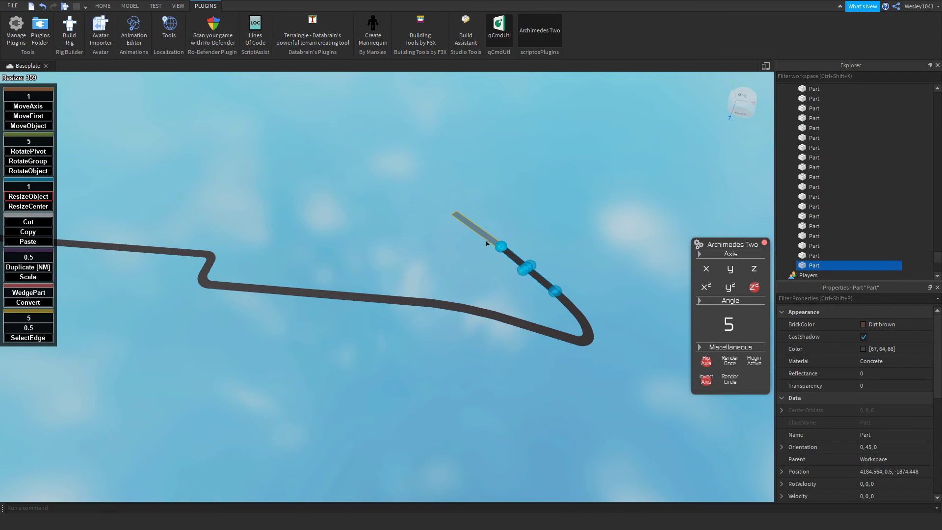
{"action": "left_click_drag", "start_coordinate": [507, 255], "coordinate": [502, 254]}
{"action": "right_click_drag", "start_coordinate": [502, 255], "coordinate": [502, 254]}
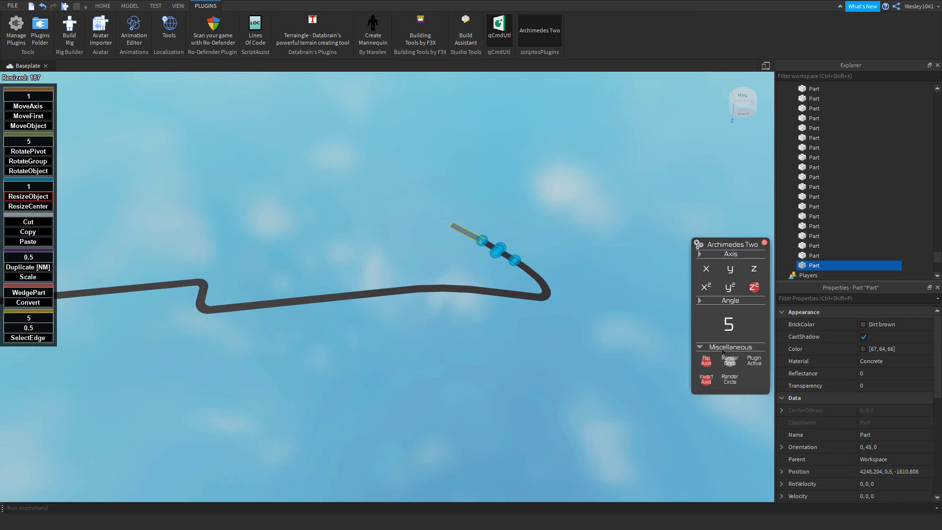
{"action": "left_click_drag", "start_coordinate": [470, 233], "coordinate": [382, 192]}
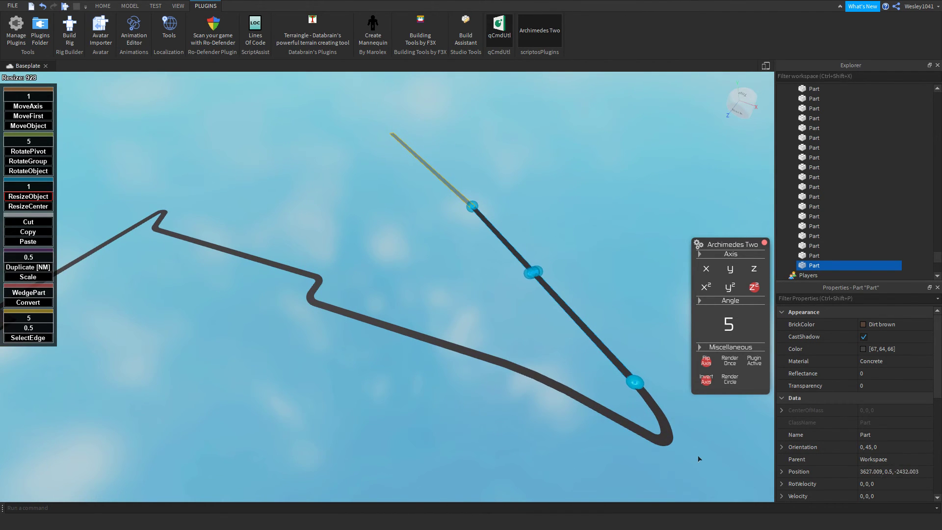
{"action": "key", "text": "ctrl+z"}
{"action": "key", "text": "ctrl+z"}
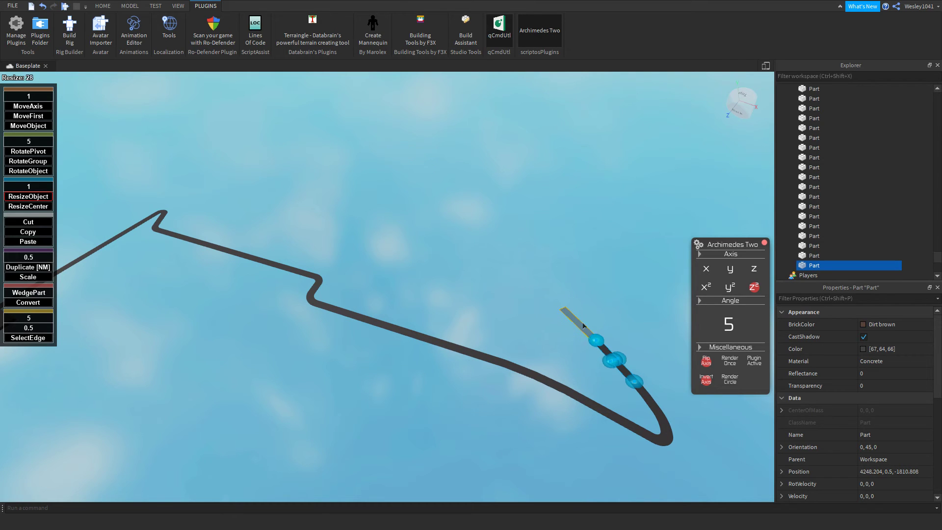
- Extend the straight out of the hairpin by 1633 studs to a length of 1920 studs
{"action": "left_click_drag", "start_coordinate": [583, 326], "coordinate": [486, 228]}
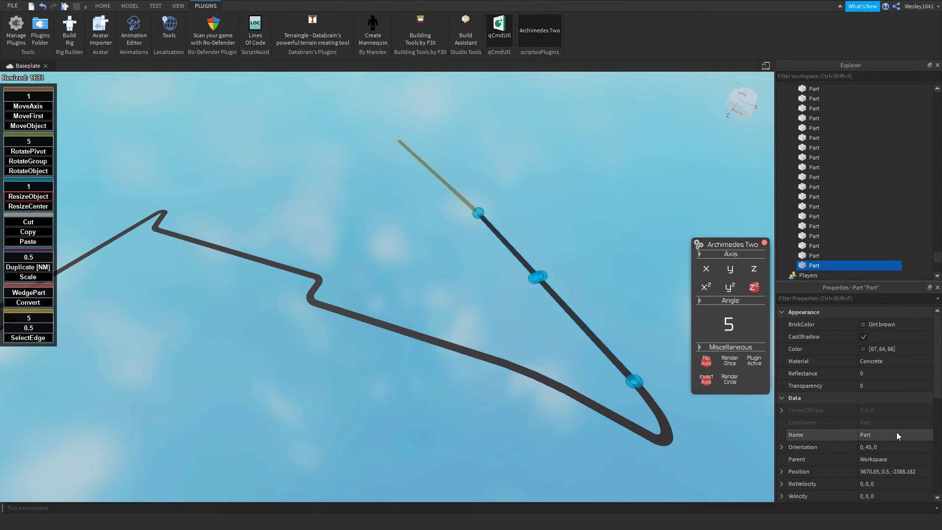
{"action": "scroll", "coordinate": [896, 432], "scroll_direction": "down", "scroll_amount": 10}
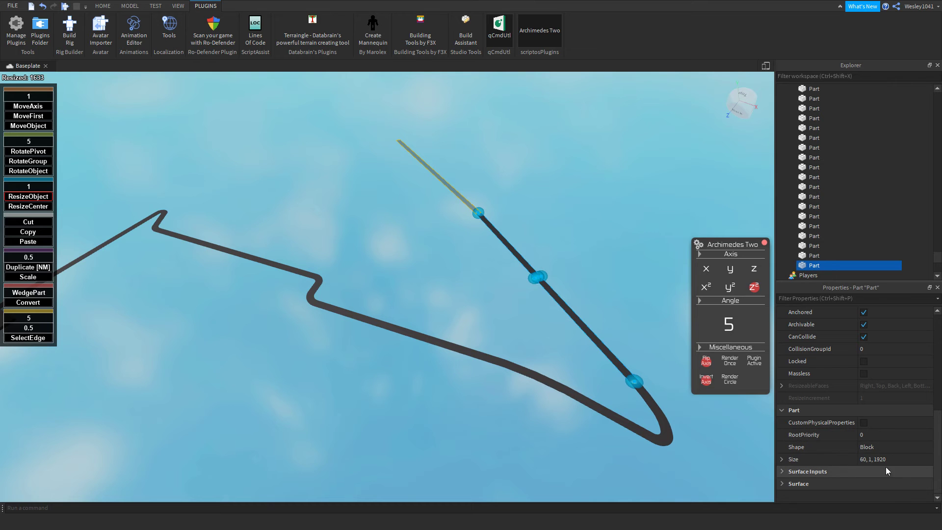
{"action": "right_click_drag", "start_coordinate": [467, 253], "coordinate": [468, 253]}
{"action": "scroll", "coordinate": [467, 253], "scroll_direction": "up", "scroll_amount": 4}
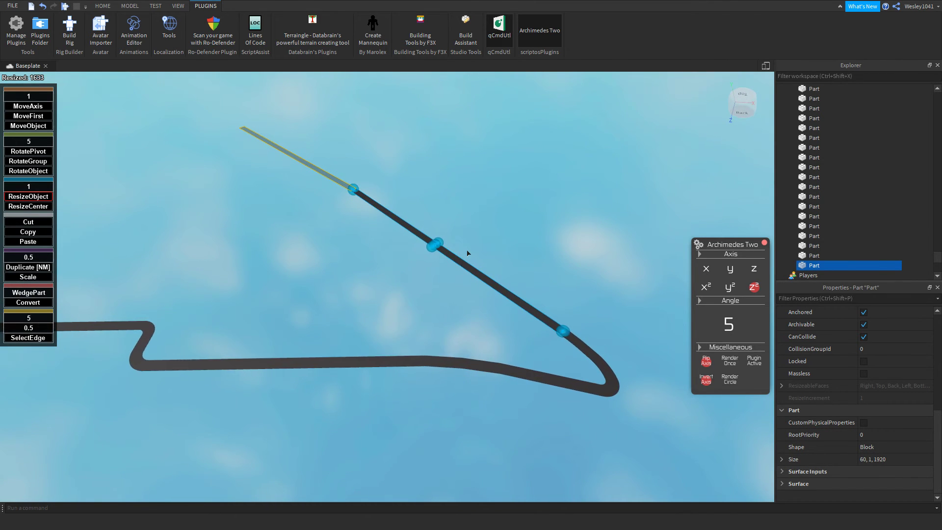
{"action": "scroll", "coordinate": [467, 254], "scroll_direction": "up", "scroll_amount": 5}
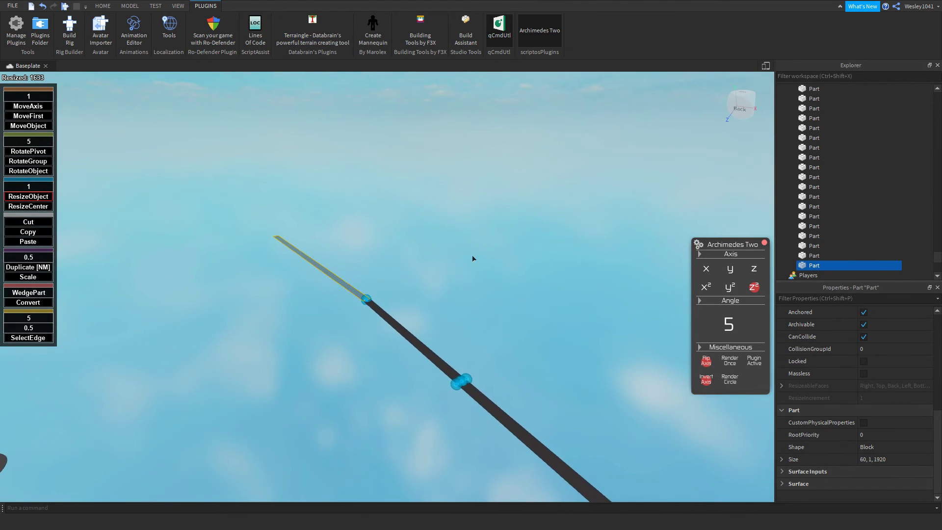
{"action": "right_click_drag", "start_coordinate": [472, 259], "coordinate": [467, 256]}
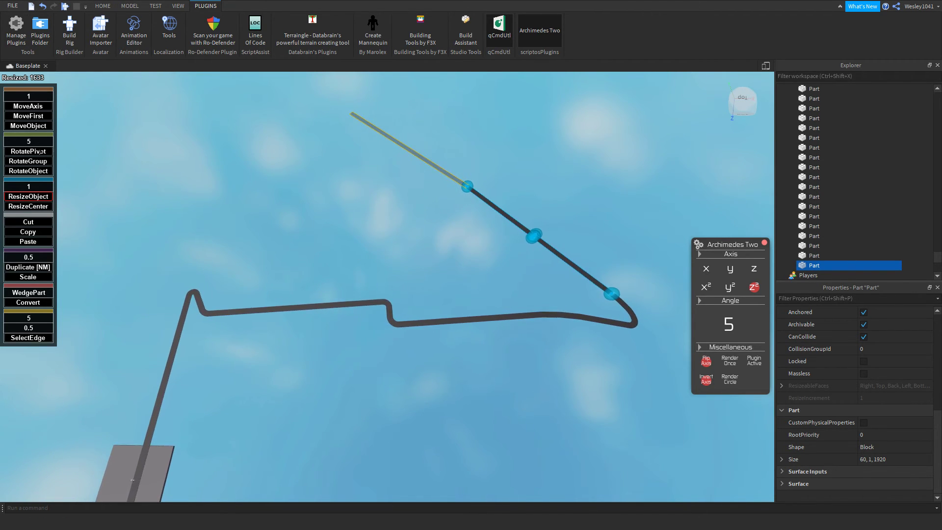
{"action": "scroll", "coordinate": [157, 187], "scroll_direction": "up", "scroll_amount": 2}
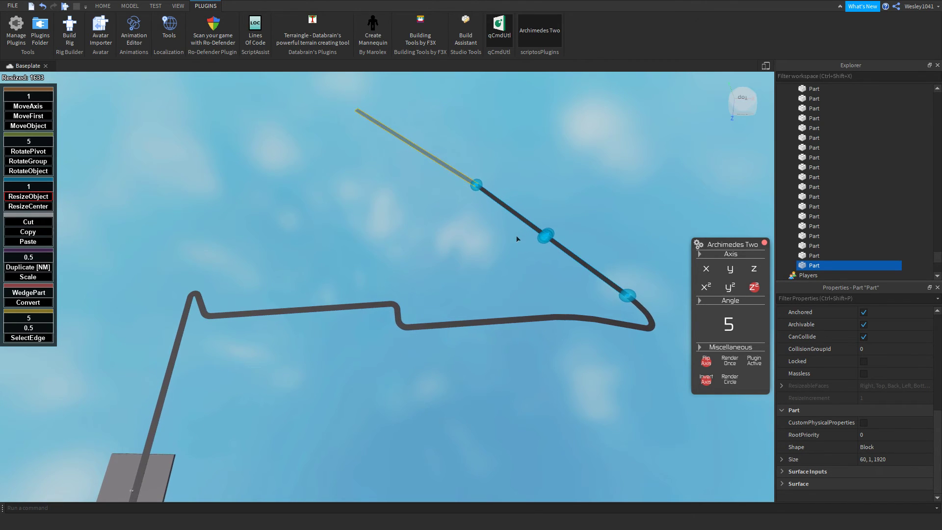
{"action": "scroll", "coordinate": [265, 300], "scroll_direction": "up", "scroll_amount": 3}
- Hide the qCmdUtl deactivation overlay and close the Archimedes Two plugin
{"action": "left_click", "coordinate": [93, 6]}
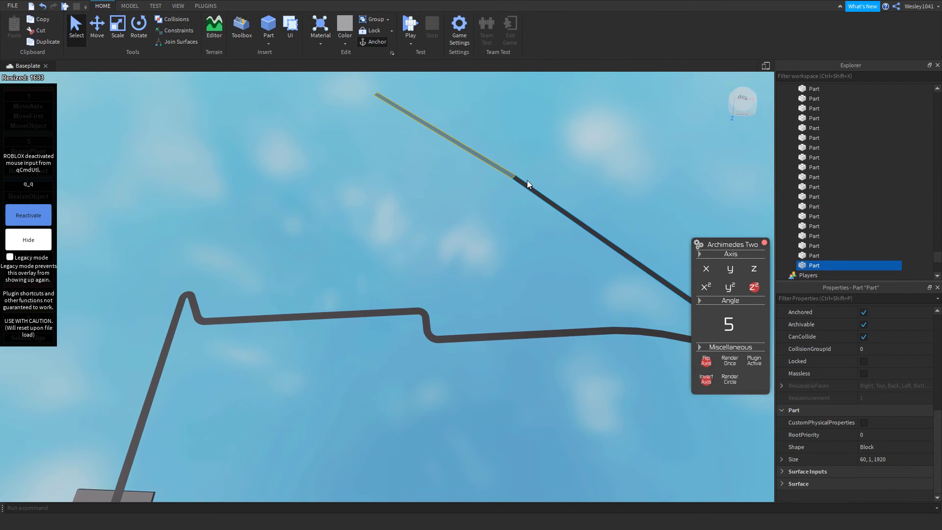
{"action": "right_click_drag", "start_coordinate": [522, 195], "coordinate": [510, 194]}
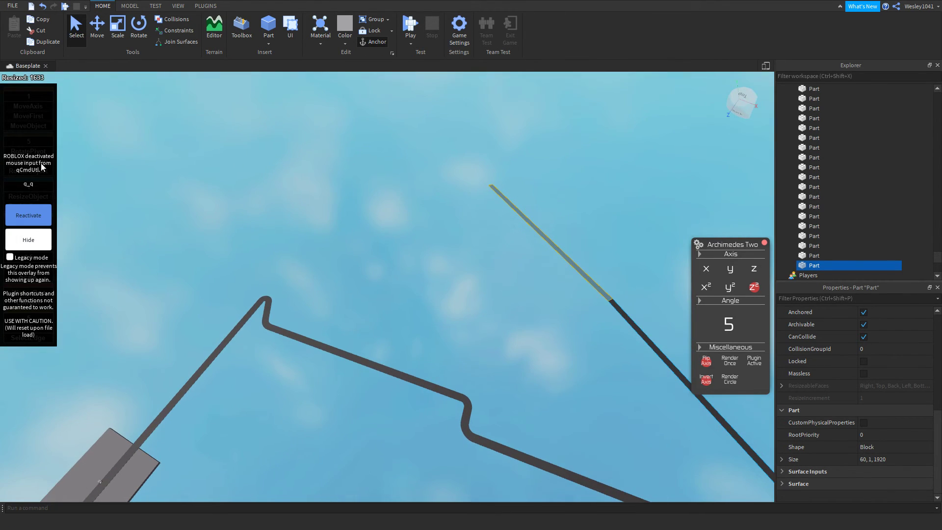
{"action": "left_click", "coordinate": [29, 240]}
{"action": "right_click_drag", "start_coordinate": [411, 257], "coordinate": [417, 257]}
{"action": "right_click_drag", "start_coordinate": [424, 224], "coordinate": [419, 230]}
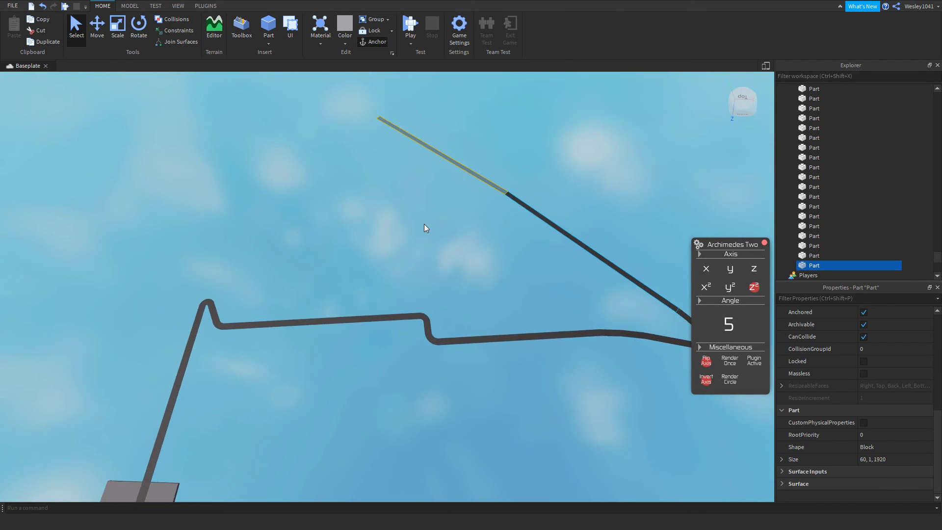
{"action": "scroll", "coordinate": [424, 223], "scroll_direction": "down", "scroll_amount": 3}
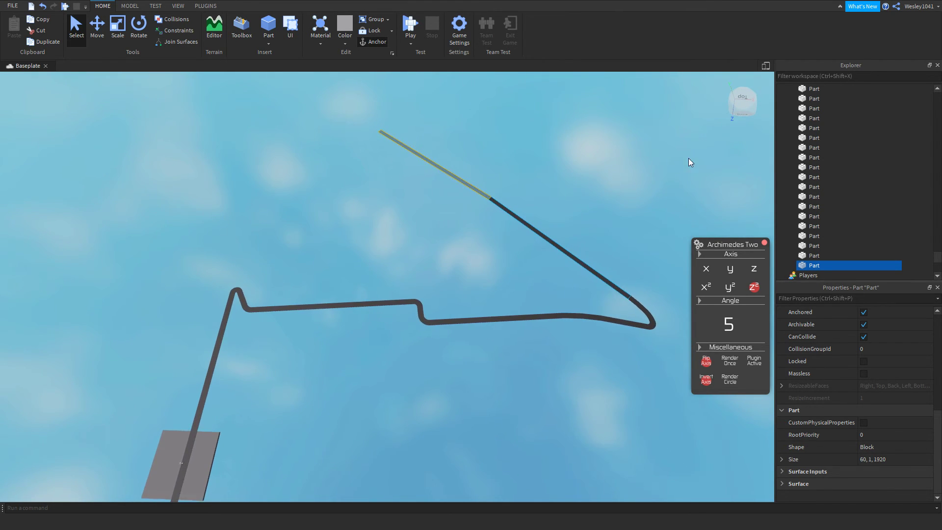
{"action": "left_click_drag", "start_coordinate": [695, 155], "coordinate": [369, 384]}
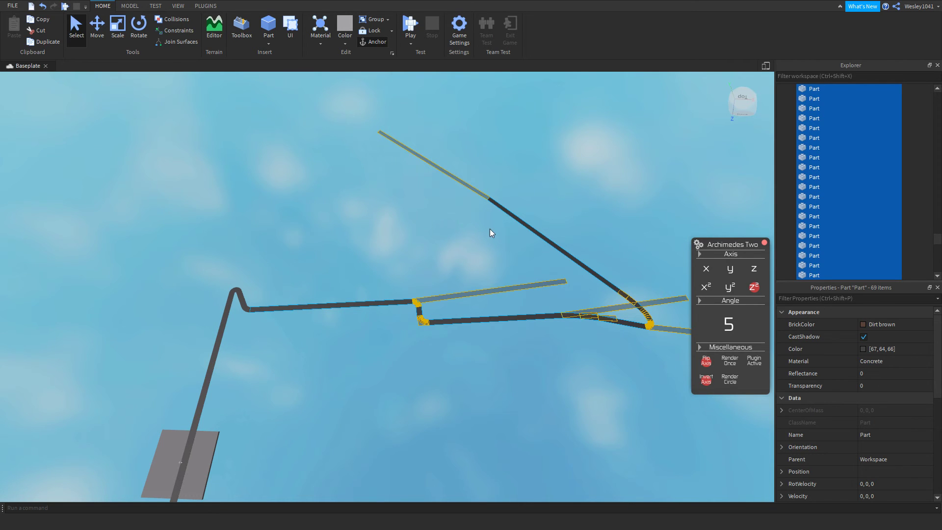
{"action": "left_click", "coordinate": [286, 364]}
{"action": "left_click", "coordinate": [764, 242]}
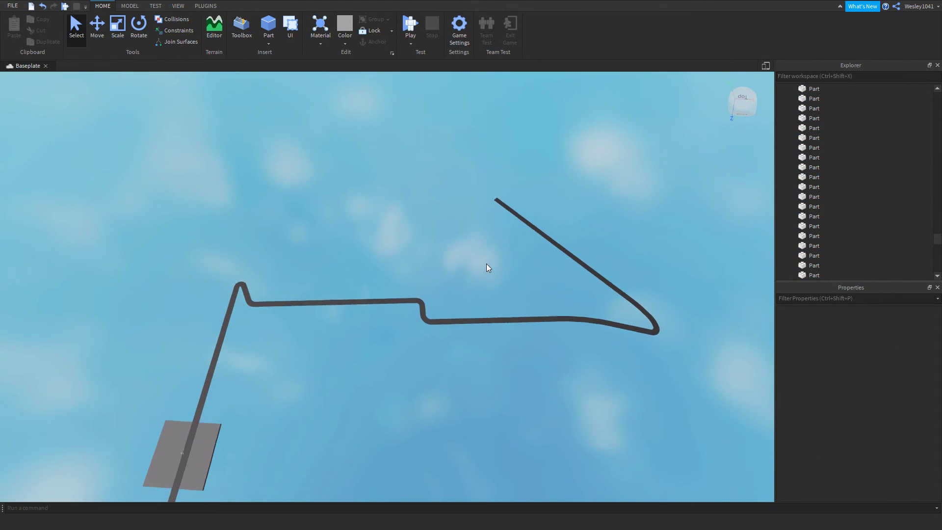
- Select the track parts from the second straight onward, reactivate qCmdUtl with its MoveFirst tool, and clear the selection
{"action": "left_click_drag", "start_coordinate": [288, 368], "coordinate": [599, 184]}
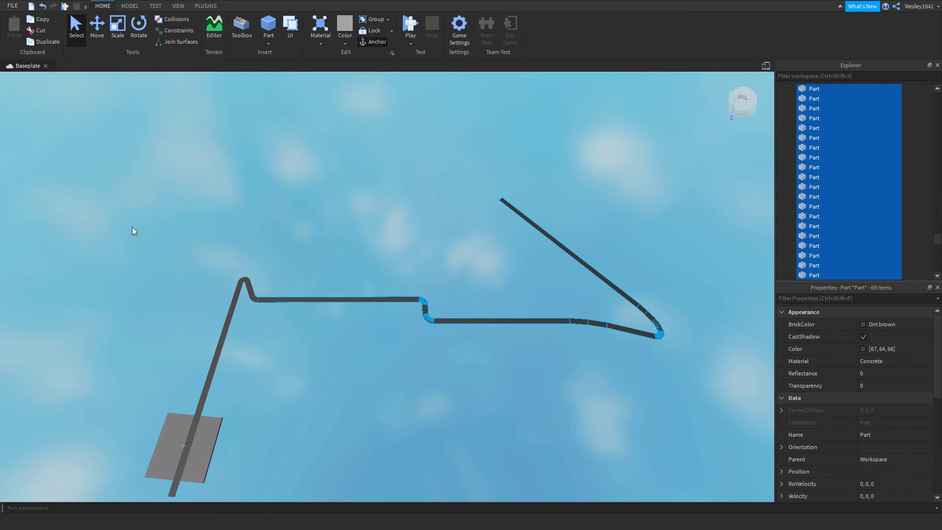
{"action": "key", "text": "c"}
{"action": "left_click", "coordinate": [29, 213]}
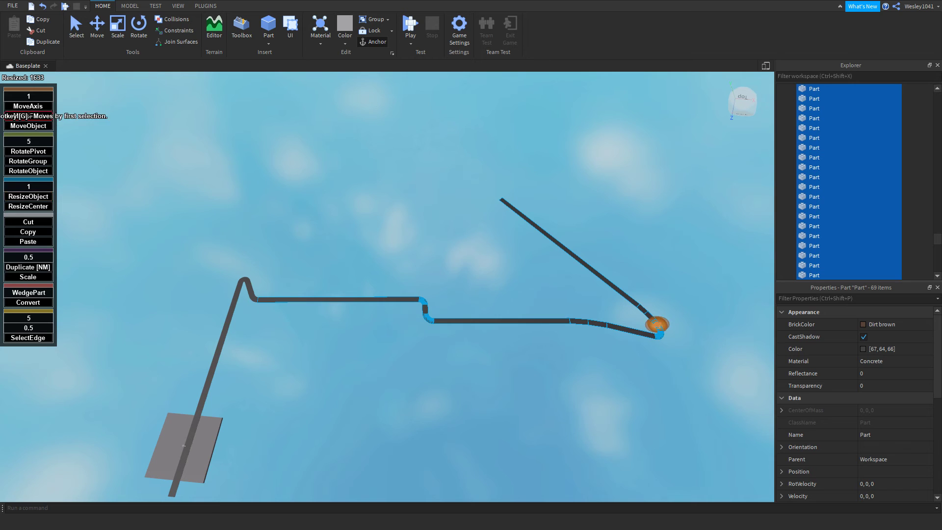
{"action": "left_click", "coordinate": [391, 231]}
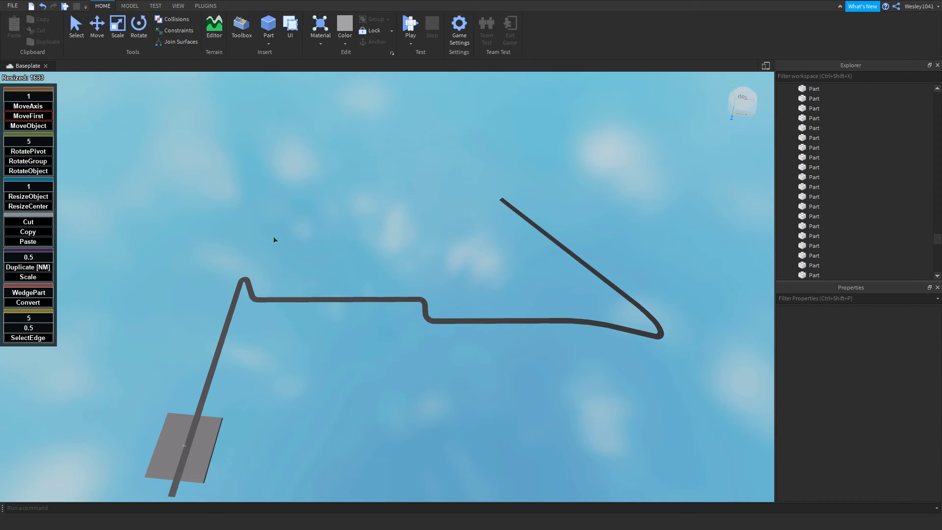
- Select the straight between the first two S-bends and examine the track beyond it up to the hairpin
{"action": "scroll", "coordinate": [286, 288], "scroll_direction": "up", "scroll_amount": 8}
{"action": "right_click_drag", "start_coordinate": [402, 276], "coordinate": [434, 273]}
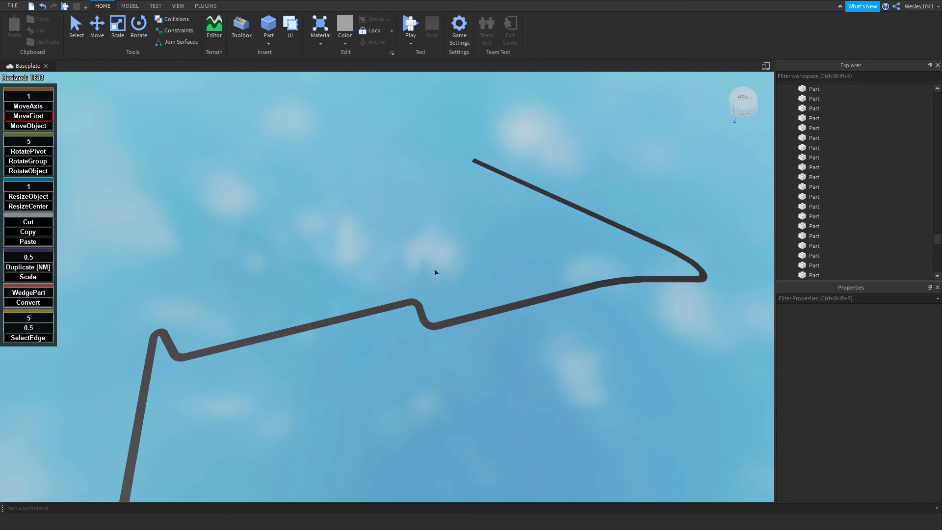
{"action": "key", "text": "w"}
{"action": "key", "text": "d"}
{"action": "left_click", "coordinate": [313, 326]}
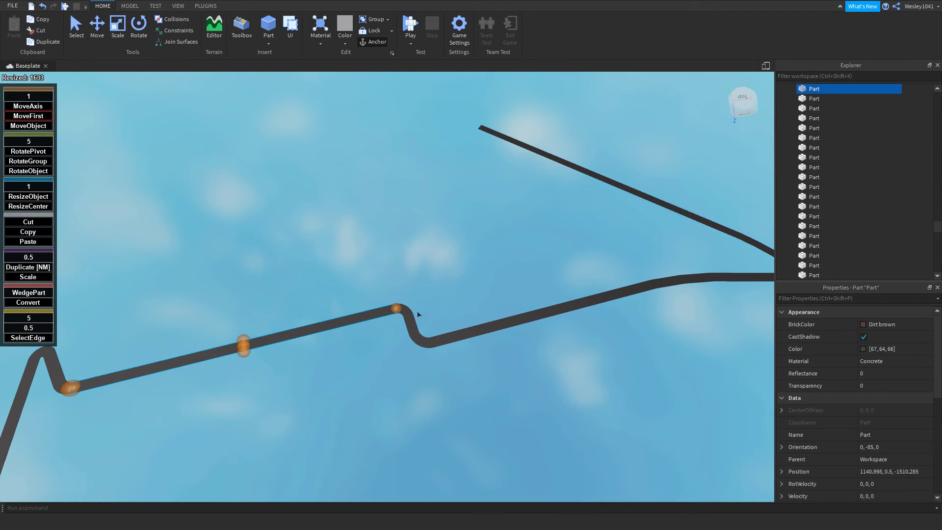
{"action": "scroll", "coordinate": [308, 319], "scroll_direction": "up", "scroll_amount": 6}
{"action": "right_click_drag", "start_coordinate": [436, 312], "coordinate": [485, 316]}
{"action": "left_click", "coordinate": [469, 315]}
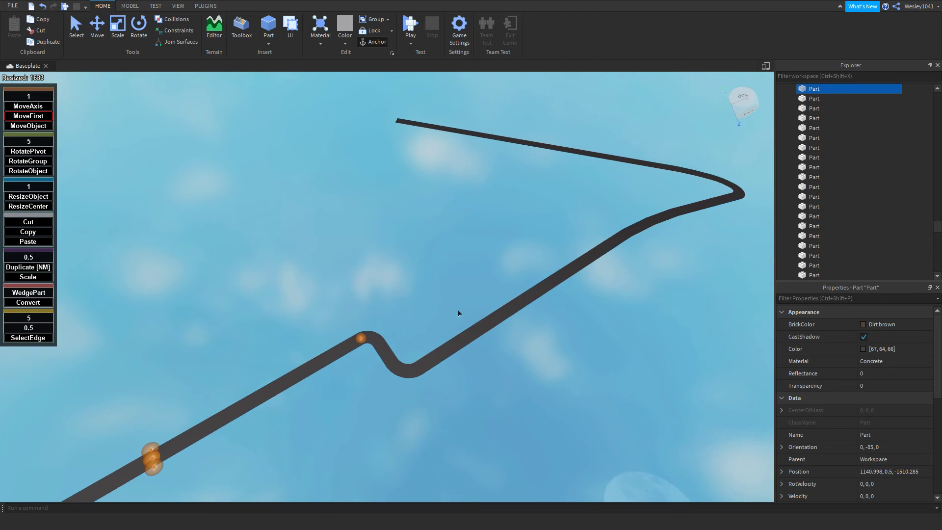
- Select the long straight after the second S-bend together with the gentle curve, hairpin and final straight beyond it
{"action": "left_click", "coordinate": [488, 318]}
{"action": "scroll", "coordinate": [488, 318], "scroll_direction": "up", "scroll_amount": 3}
{"action": "key", "text": "w"}
{"action": "key", "text": "d"}
{"action": "left_click", "coordinate": [479, 328], "text": "ctrl"}
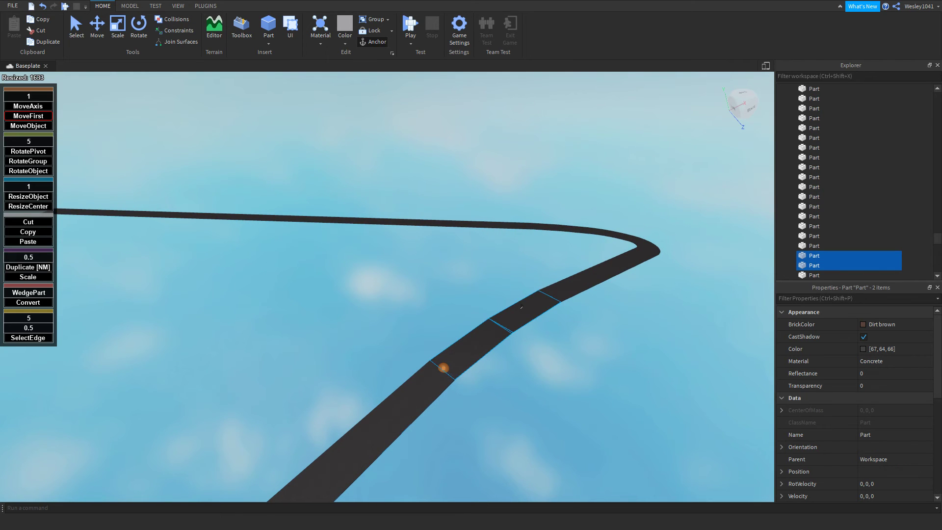
{"action": "right_click_drag", "start_coordinate": [622, 252], "coordinate": [619, 255]}
{"action": "key", "text": "w"}
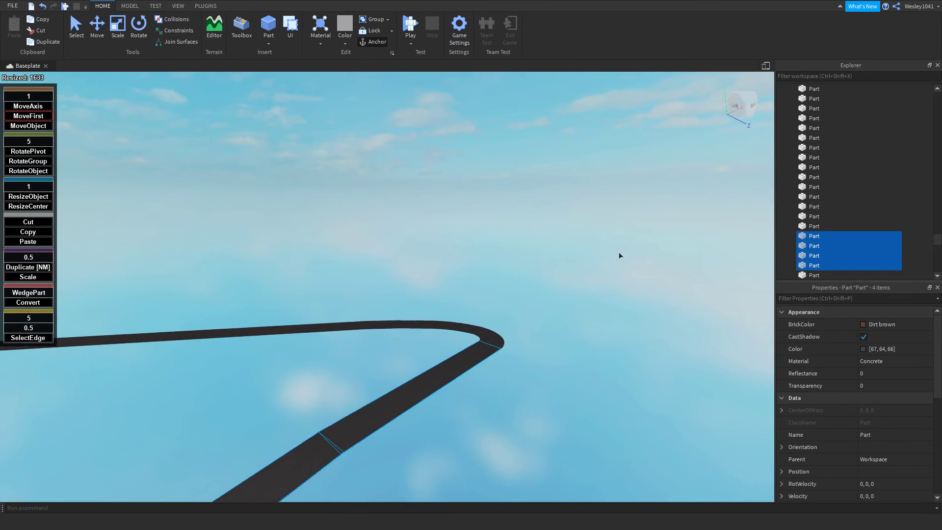
{"action": "key", "text": "w"}
{"action": "right_click_drag", "start_coordinate": [619, 255], "coordinate": [619, 256]}
{"action": "key", "text": "d"}
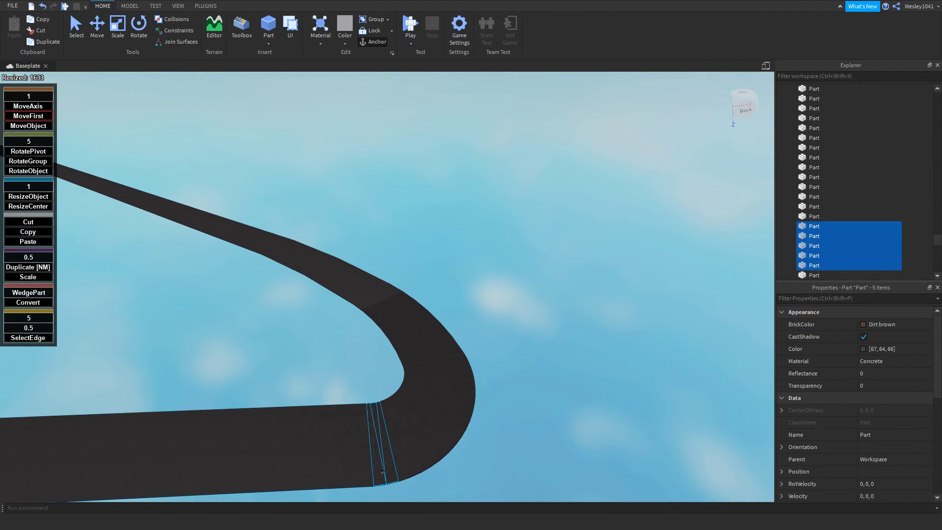
{"action": "left_click_drag", "start_coordinate": [446, 427], "coordinate": [464, 391]}
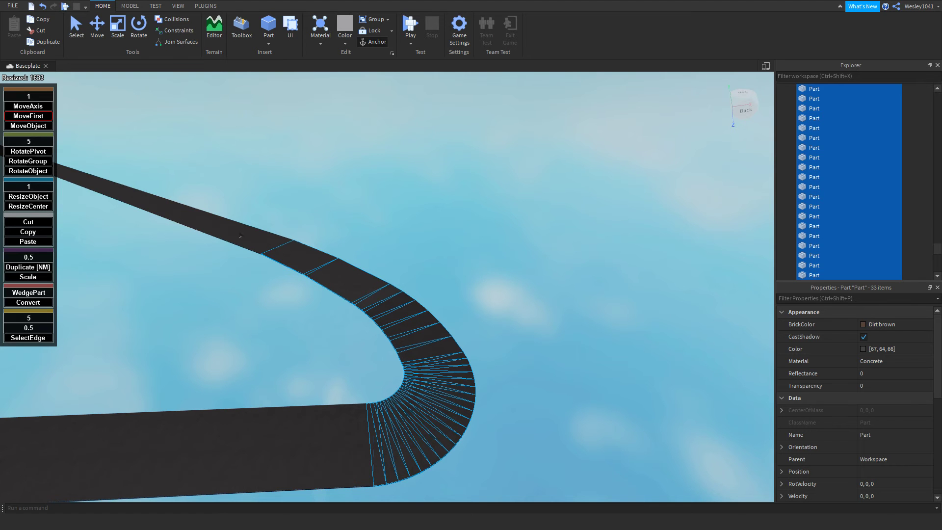
- Move the selected track section 490 studs back along the straight toward the second S-bend, and clear the selection
{"action": "right_click_drag", "start_coordinate": [271, 252], "coordinate": [365, 332]}
{"action": "key", "text": "w"}
{"action": "left_click_drag", "start_coordinate": [386, 312], "coordinate": [146, 315]}
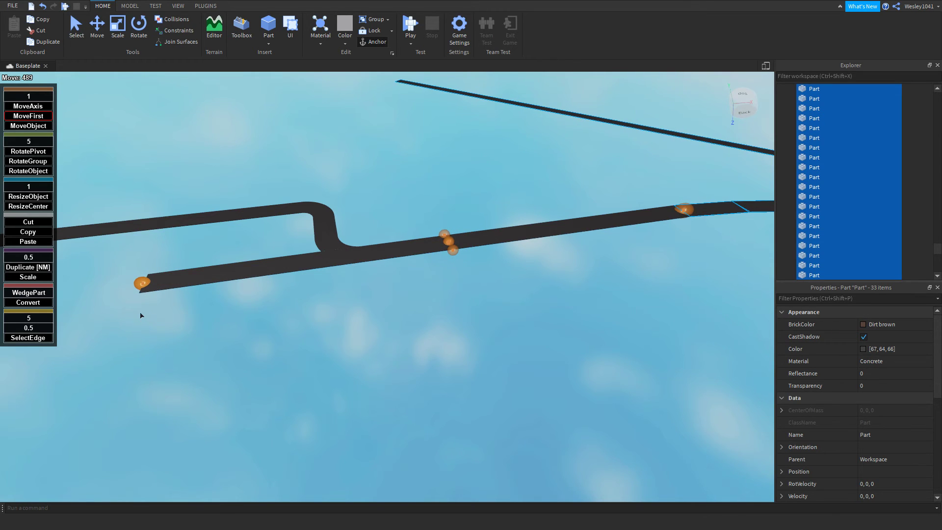
{"action": "left_click", "coordinate": [153, 278]}
{"action": "left_click", "coordinate": [172, 300]}
- Shorten the overlapping straight by 490 studs at its S-bend end using ResizeObject, and deselect it
{"action": "left_click", "coordinate": [158, 282]}
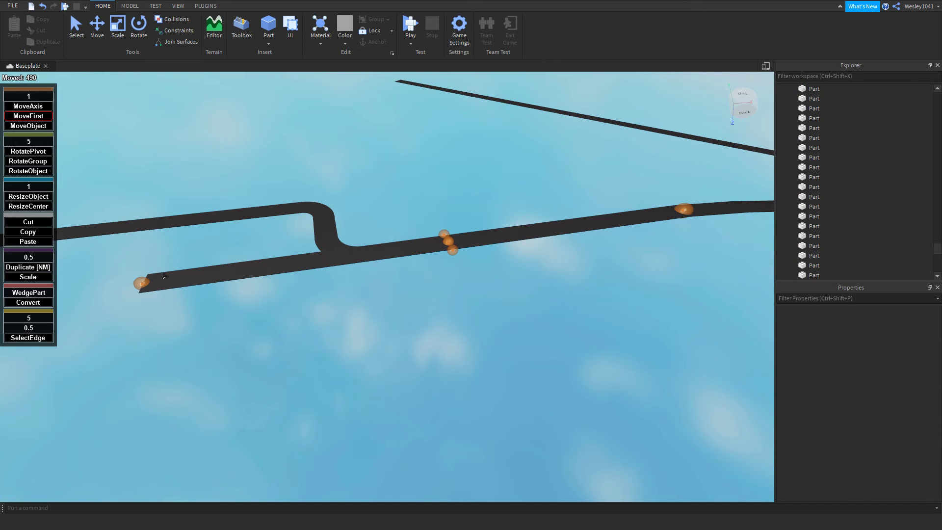
{"action": "left_click_drag", "start_coordinate": [177, 282], "coordinate": [322, 295]}
{"action": "scroll", "coordinate": [322, 296], "scroll_direction": "down", "scroll_amount": 3}
{"action": "left_click", "coordinate": [545, 376]}
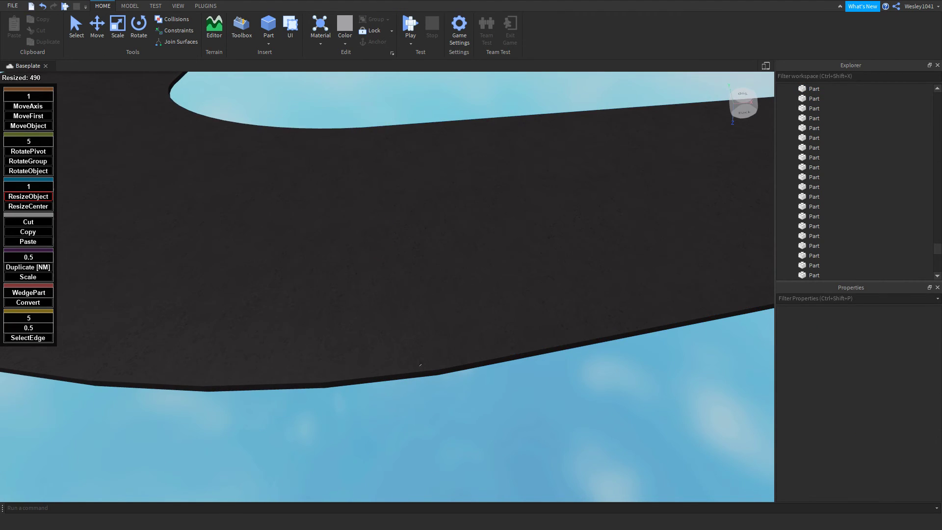
- Examine the overall track layout from the baseplate through the S-bends and hairpin to the open end of the final straight
{"action": "scroll", "coordinate": [438, 343], "scroll_direction": "down", "scroll_amount": 8}
{"action": "scroll", "coordinate": [438, 343], "scroll_direction": "down", "scroll_amount": 2}
{"action": "right_click_drag", "start_coordinate": [410, 288], "coordinate": [442, 177]}
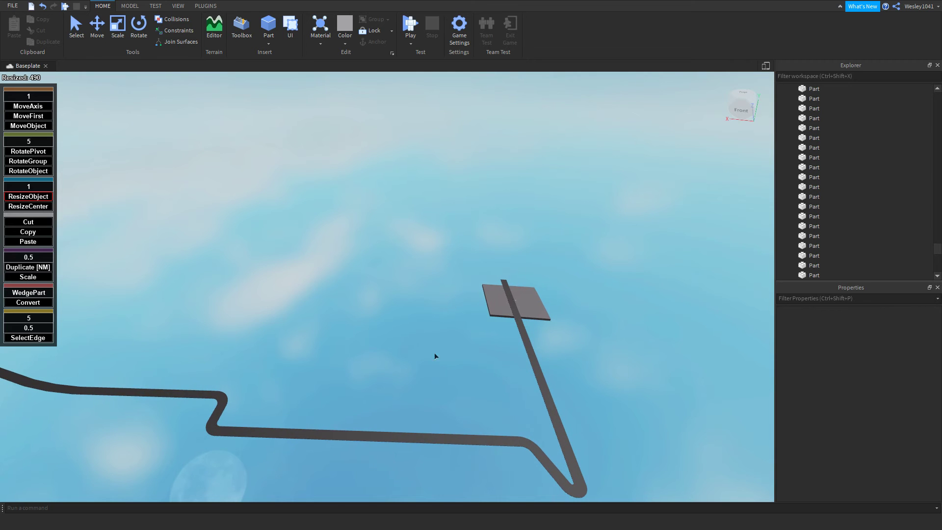
{"action": "right_click_drag", "start_coordinate": [296, 248], "coordinate": [238, 295]}
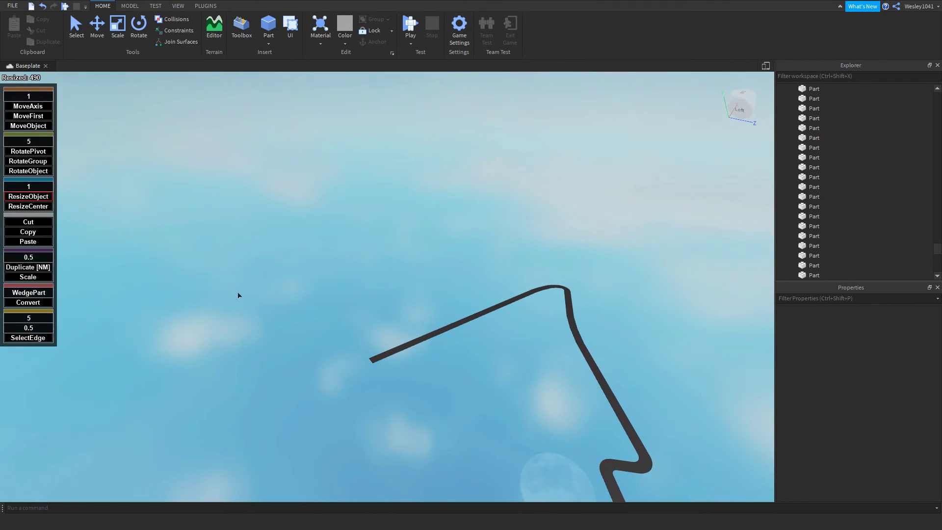
{"action": "right_click_drag", "start_coordinate": [298, 350], "coordinate": [324, 318]}
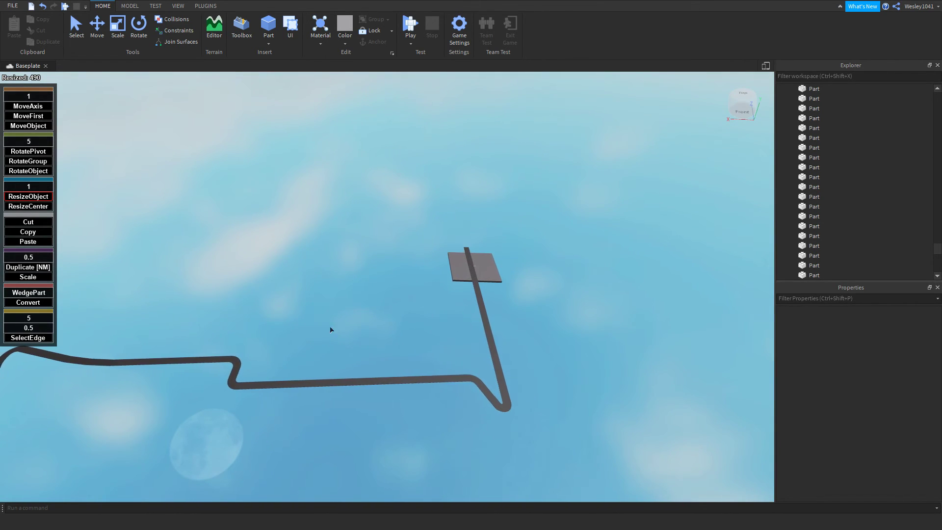
{"action": "key", "text": "s"}
{"action": "right_click_drag", "start_coordinate": [372, 269], "coordinate": [370, 272]}
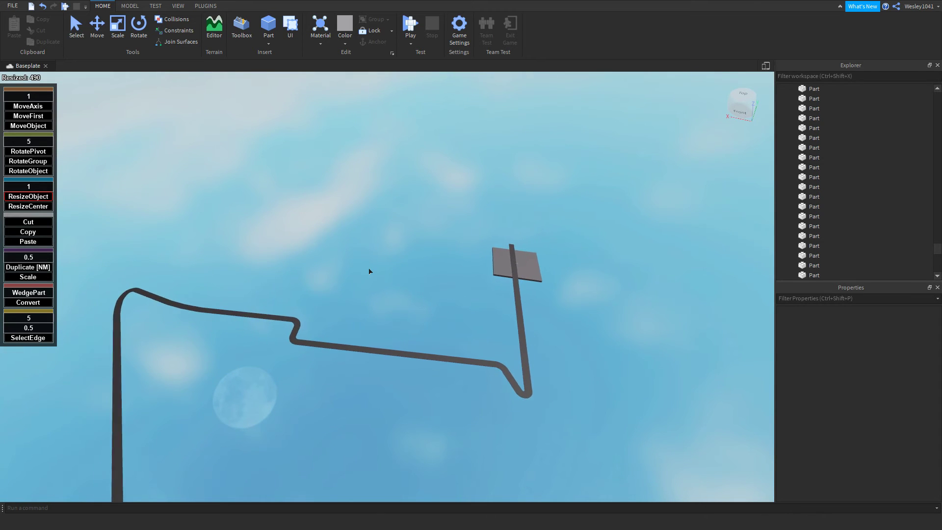
{"action": "key", "text": "d"}
{"action": "key", "text": "a"}
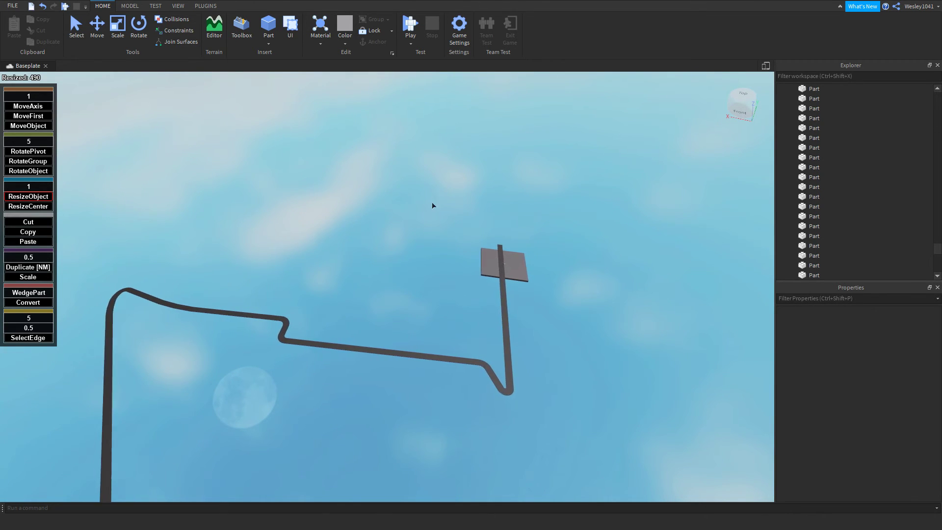
{"action": "key", "text": "s"}
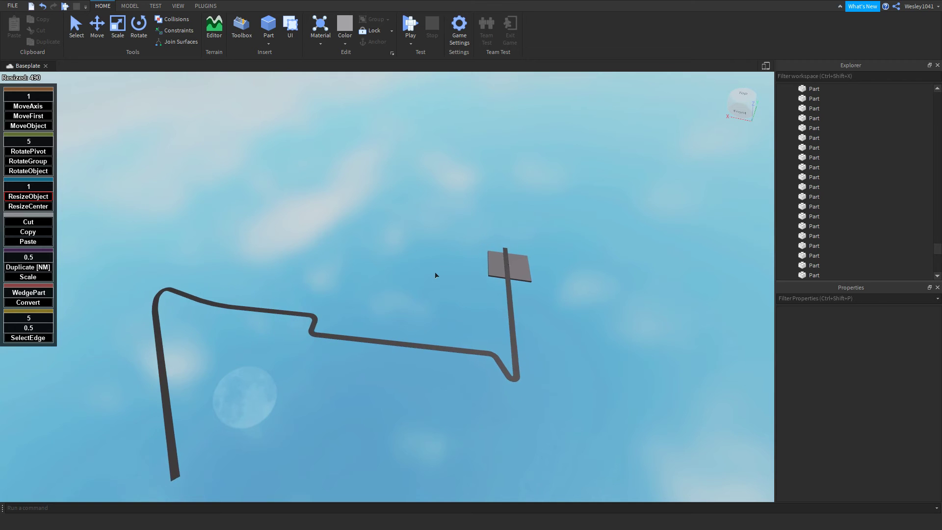
{"action": "key", "text": "s"}
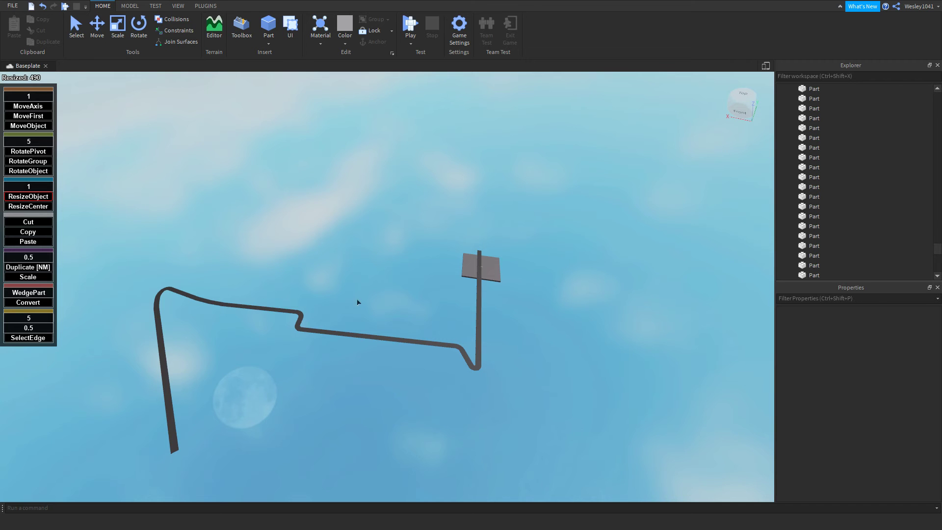
{"action": "scroll", "coordinate": [400, 293], "scroll_direction": "up", "scroll_amount": 5}
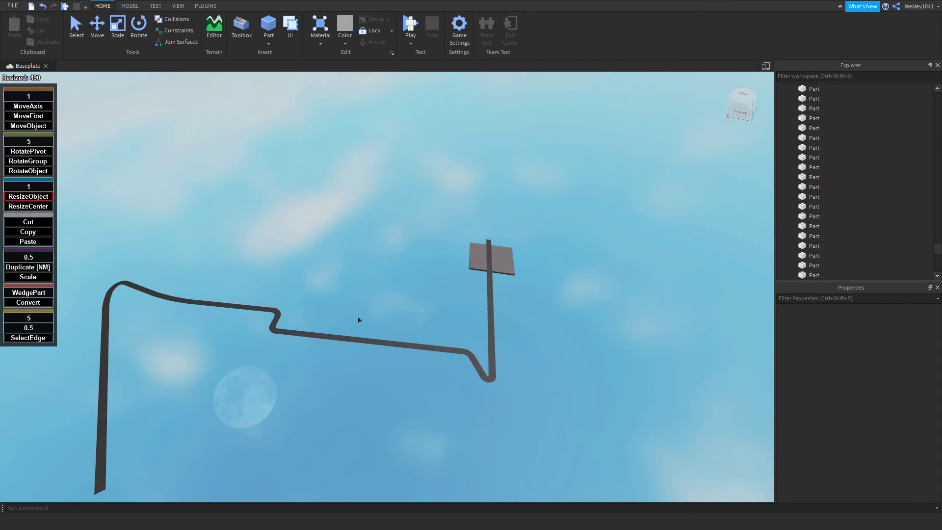
{"action": "scroll", "coordinate": [356, 316], "scroll_direction": "up", "scroll_amount": 4}
{"action": "right_click_drag", "start_coordinate": [444, 310], "coordinate": [390, 266]}
{"action": "scroll", "coordinate": [444, 310], "scroll_direction": "up", "scroll_amount": 3}
{"action": "scroll", "coordinate": [443, 312], "scroll_direction": "up", "scroll_amount": 6}
{"action": "scroll", "coordinate": [444, 312], "scroll_direction": "up", "scroll_amount": 3}
{"action": "scroll", "coordinate": [443, 313], "scroll_direction": "down", "scroll_amount": 5}
{"action": "key", "text": "s"}
{"action": "key", "text": "d"}
{"action": "key", "text": "w"}
{"action": "key", "text": "a"}
{"action": "key", "text": "w"}
{"action": "key", "text": "s"}
{"action": "key", "text": "s"}
{"action": "key", "text": "s"}
{"action": "key", "text": "s"}
{"action": "scroll", "coordinate": [422, 441], "scroll_direction": "up", "scroll_amount": 4}
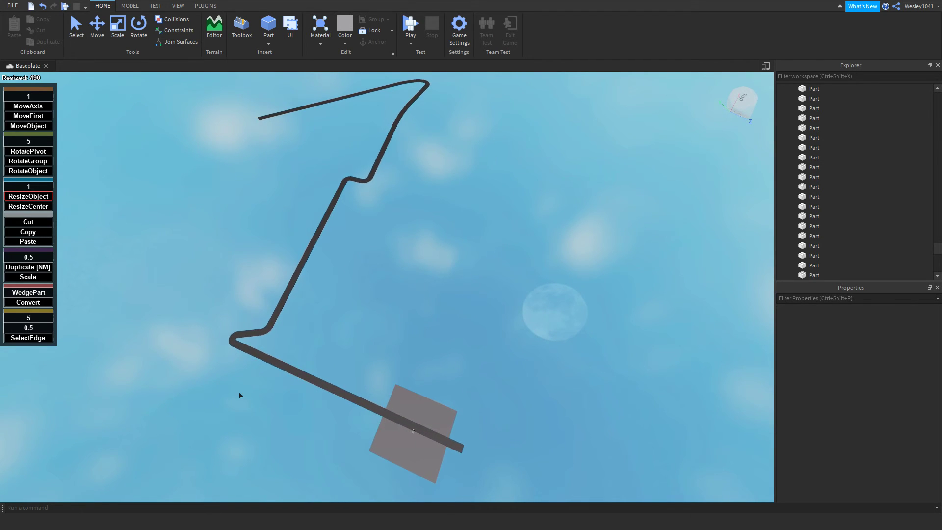
- Select the Car model beside the spawn pad on the baseplate's starting straight
{"action": "scroll", "coordinate": [420, 432], "scroll_direction": "up", "scroll_amount": 5}
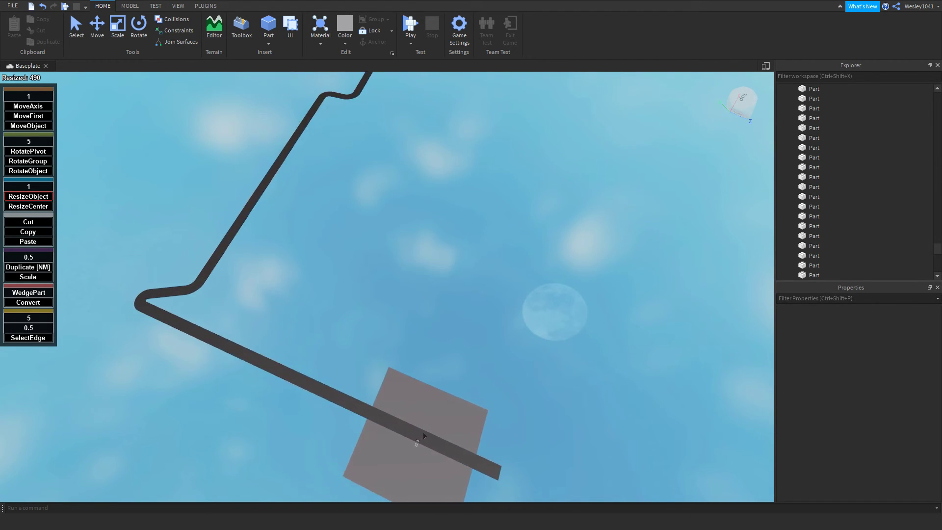
{"action": "right_click_drag", "start_coordinate": [421, 395], "coordinate": [433, 363]}
{"action": "scroll", "coordinate": [398, 371], "scroll_direction": "up", "scroll_amount": 6}
{"action": "key", "text": "a"}
{"action": "key", "text": "s"}
{"action": "left_click", "coordinate": [434, 363]}
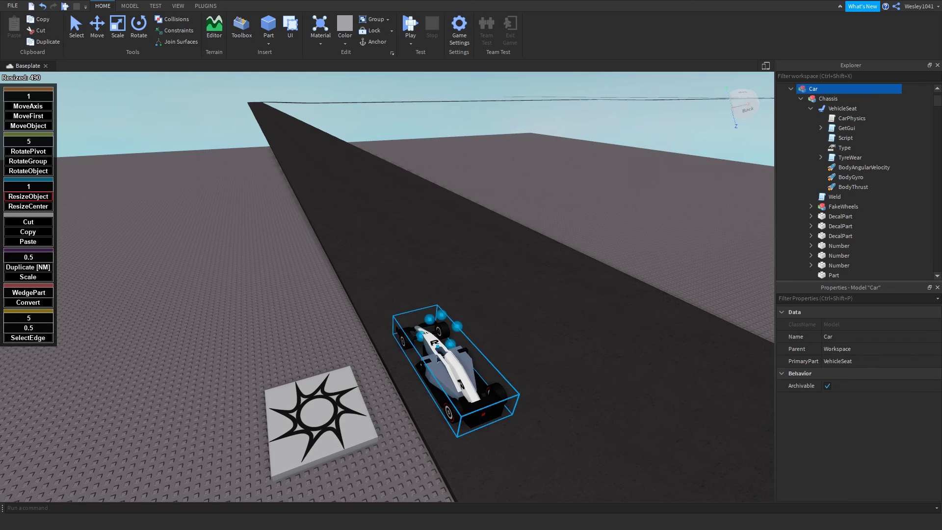
- Run a playtest in which the character gets into the car, changes its camera view and gets out, and stop it
{"action": "left_click", "coordinate": [397, 85]}
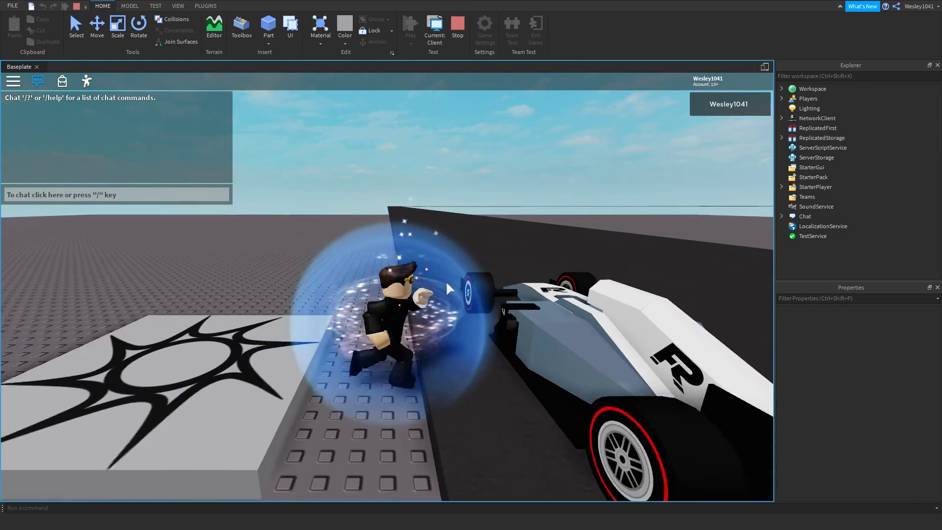
{"action": "key", "text": "d"}
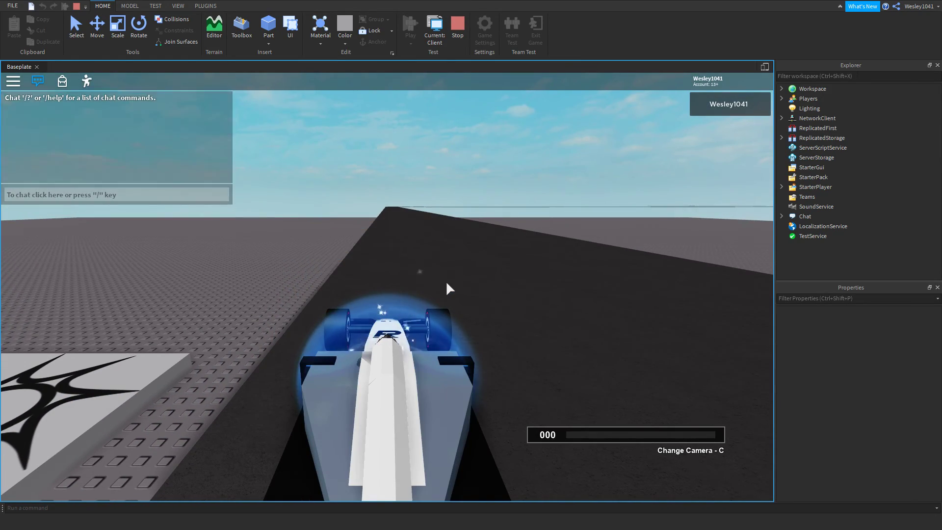
{"action": "key", "text": "c"}
{"action": "key", "text": "space"}
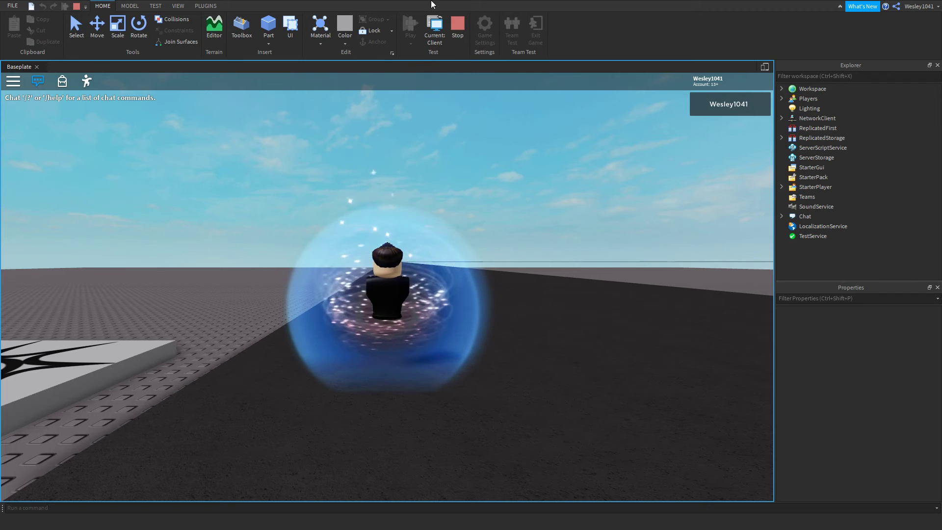
{"action": "left_click", "coordinate": [457, 24]}
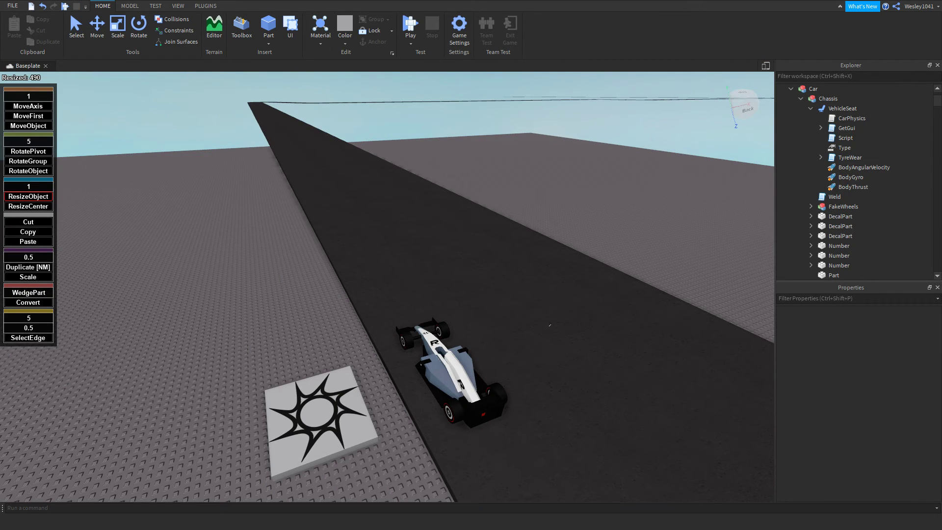
- Resize the Studio window and select the VehicleSeat in the car's Chassis
{"action": "right_click_drag", "start_coordinate": [596, 206], "coordinate": [597, 160]}
{"action": "left_click", "coordinate": [908, 1]}
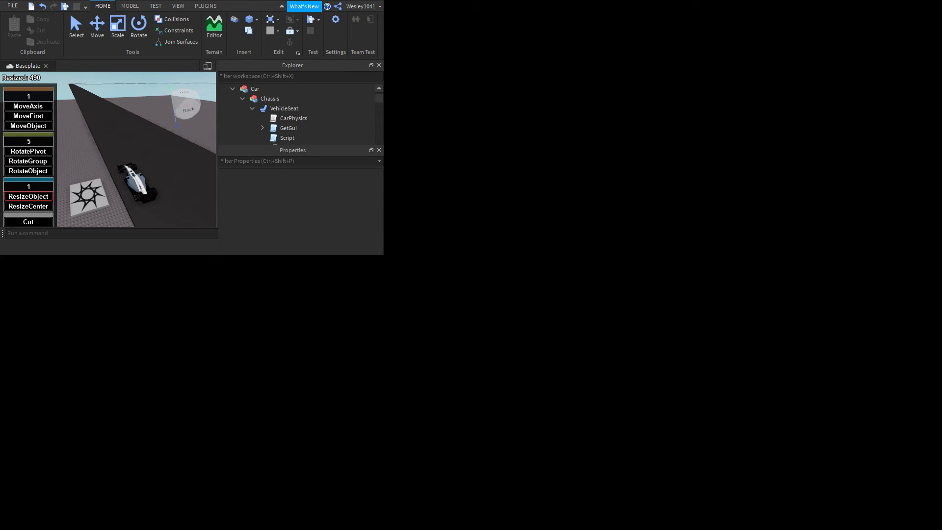
{"action": "left_click", "coordinate": [357, 0]}
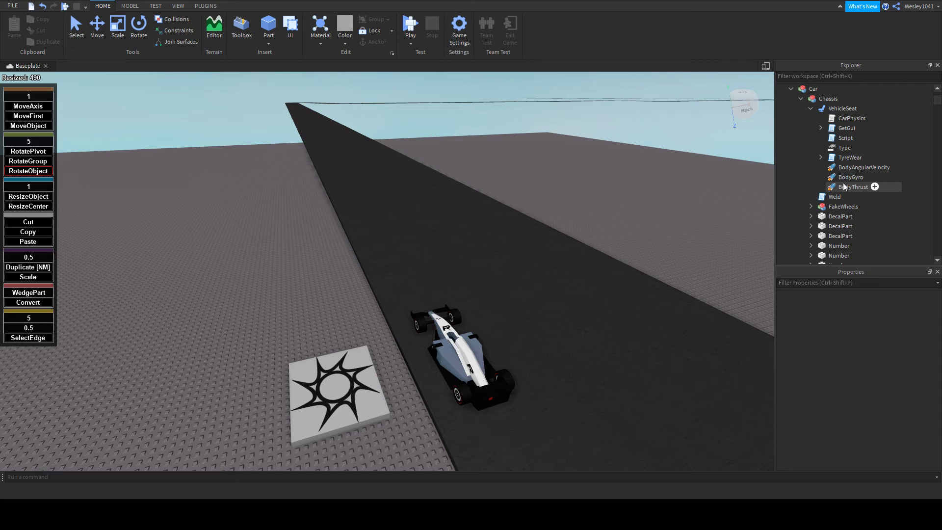
{"action": "left_click", "coordinate": [824, 109]}
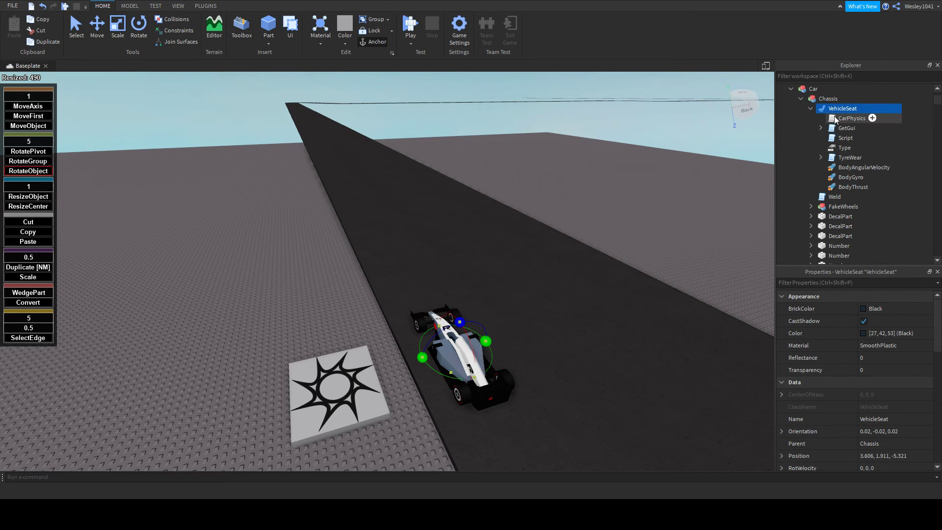
{"action": "key", "text": "F5"}
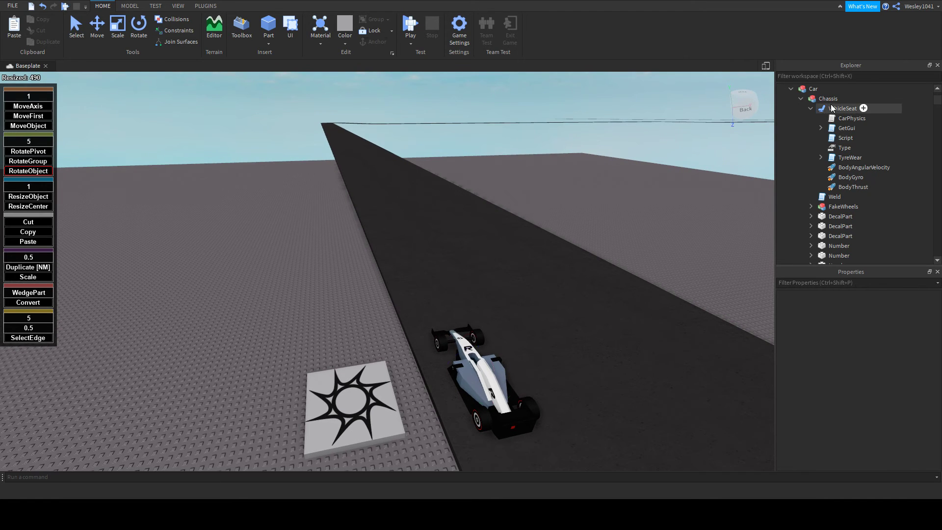
- Paste the copied Sound into the car's VehicleSeat, and clear the selection
{"action": "left_click", "coordinate": [833, 108]}
{"action": "key", "text": "ctrl+shift+v"}
{"action": "right_click_drag", "start_coordinate": [667, 288], "coordinate": [663, 261]}
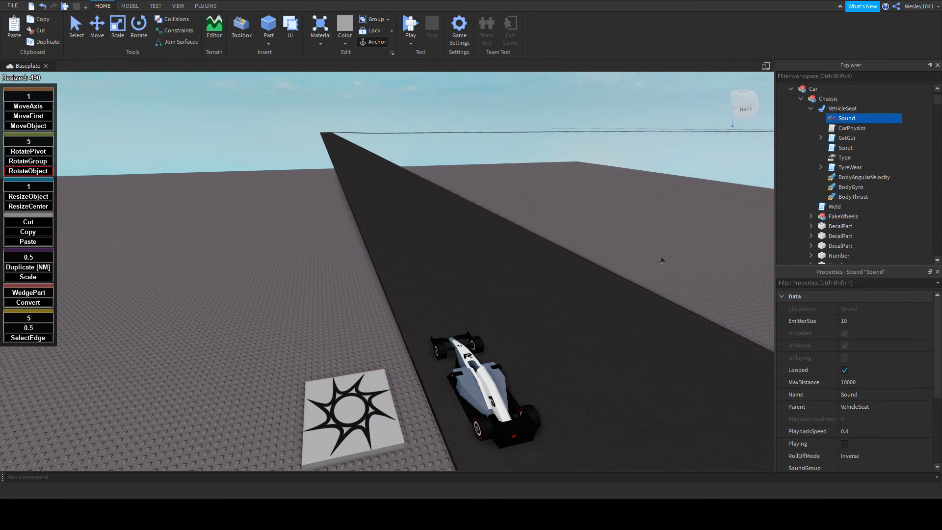
{"action": "key", "text": "s"}
{"action": "key", "text": "d"}
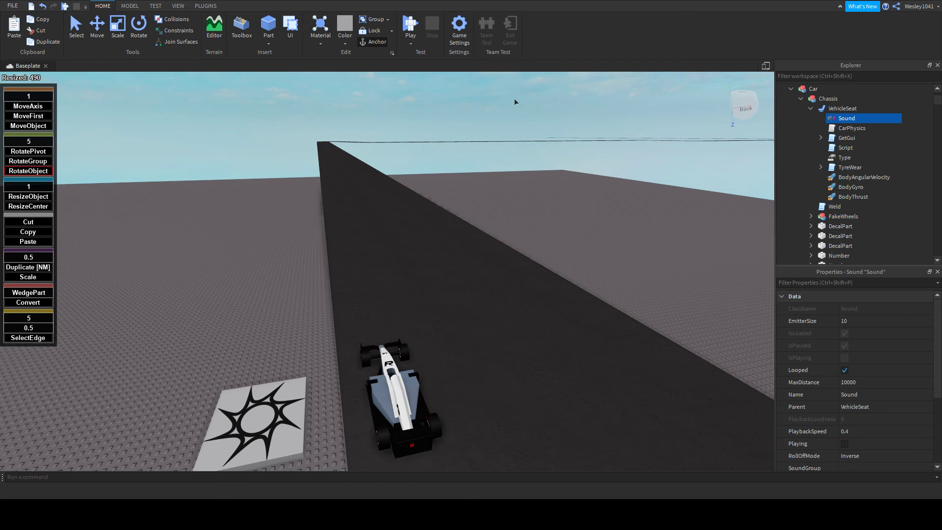
{"action": "left_click", "coordinate": [463, 79]}
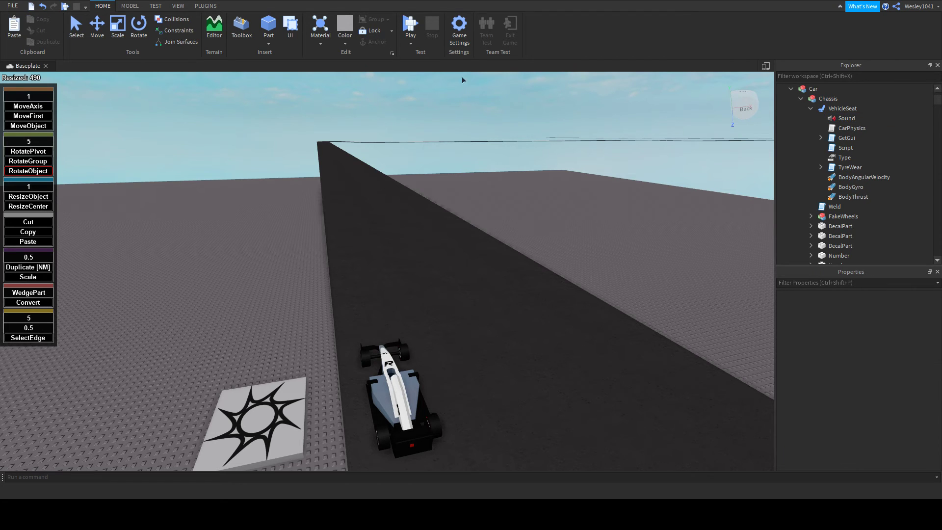
- Start a playtest, turn the game volume down to zero and resume the game
{"action": "left_click", "coordinate": [402, 20]}
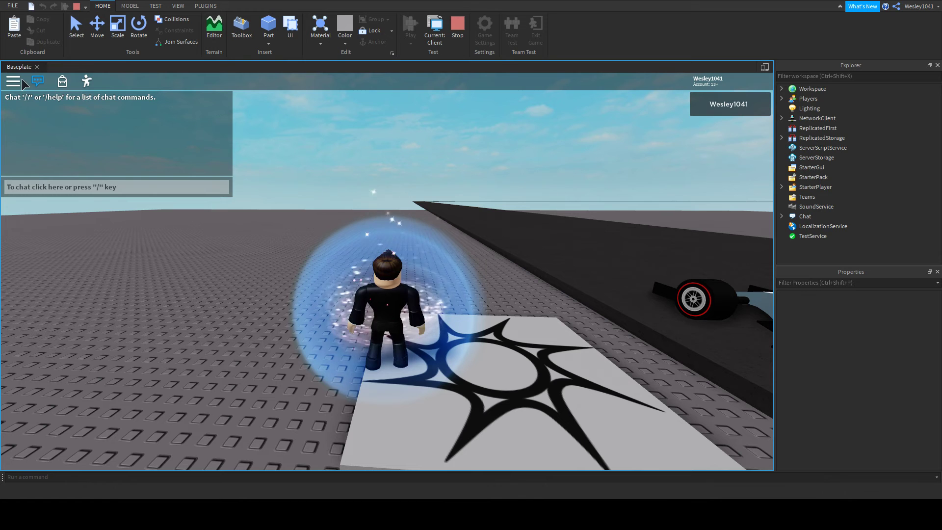
{"action": "key", "text": "Escape"}
{"action": "left_click", "coordinate": [322, 136]}
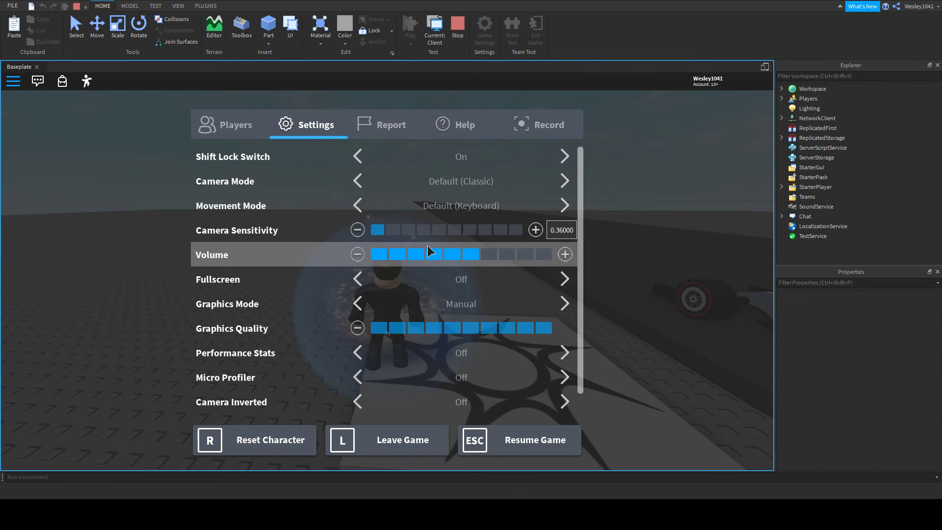
{"action": "left_click", "coordinate": [372, 254]}
{"action": "left_click", "coordinate": [358, 255]}
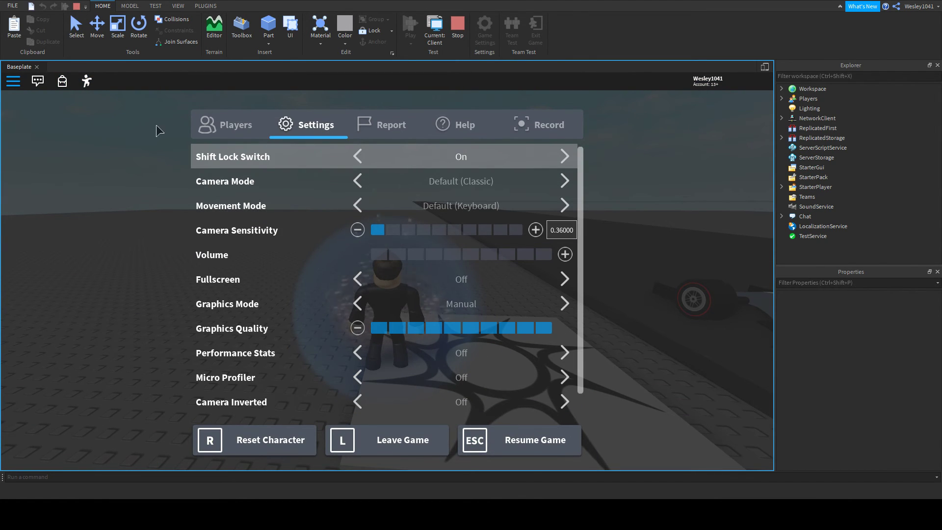
{"action": "left_click", "coordinate": [13, 81]}
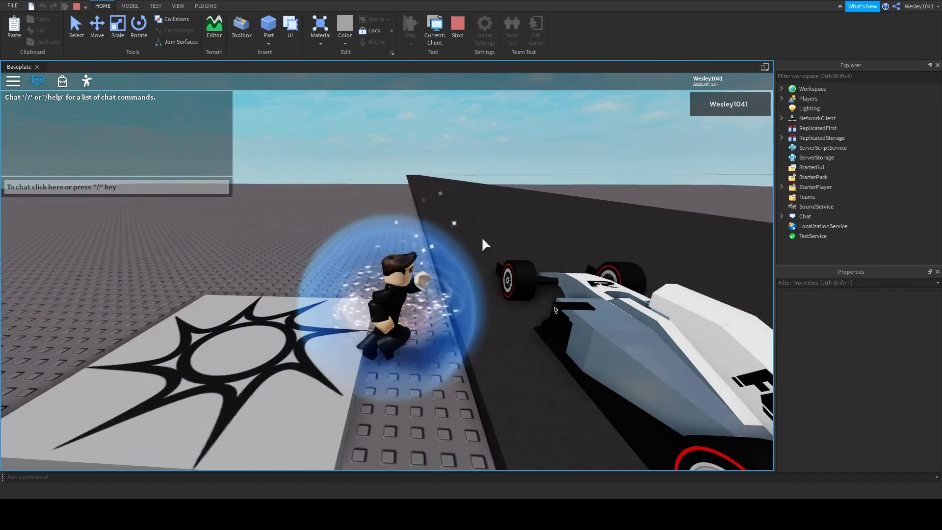
- Seat the character in the car and view the car from the side
{"action": "key", "text": "d"}
{"action": "scroll", "coordinate": [483, 241], "scroll_direction": "down", "scroll_amount": 3}
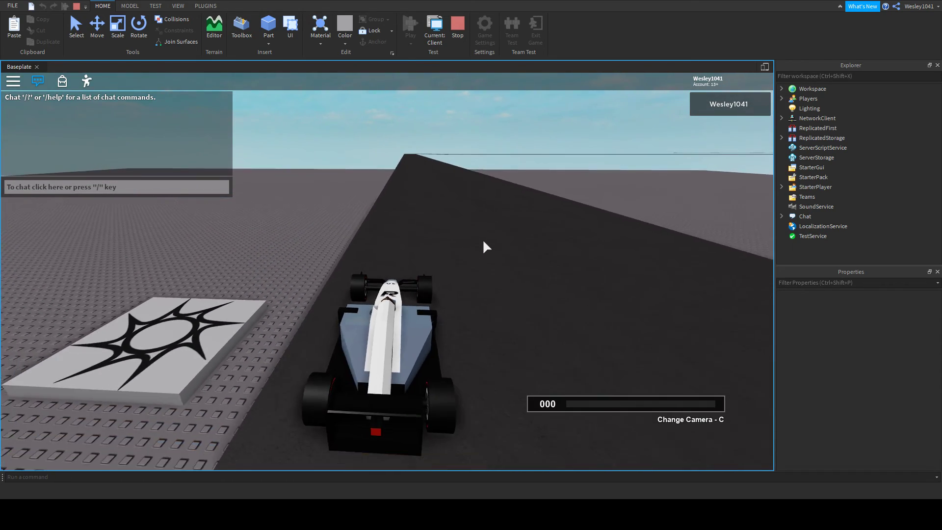
{"action": "right_click_drag", "start_coordinate": [483, 242], "coordinate": [483, 241]}
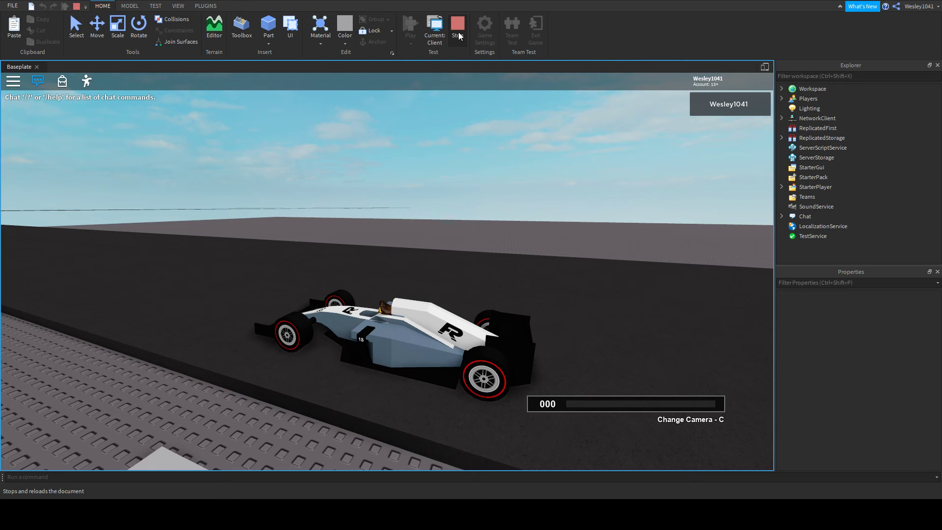
- Stop the running playtest and start a new one
{"action": "key", "text": "shift+F5"}
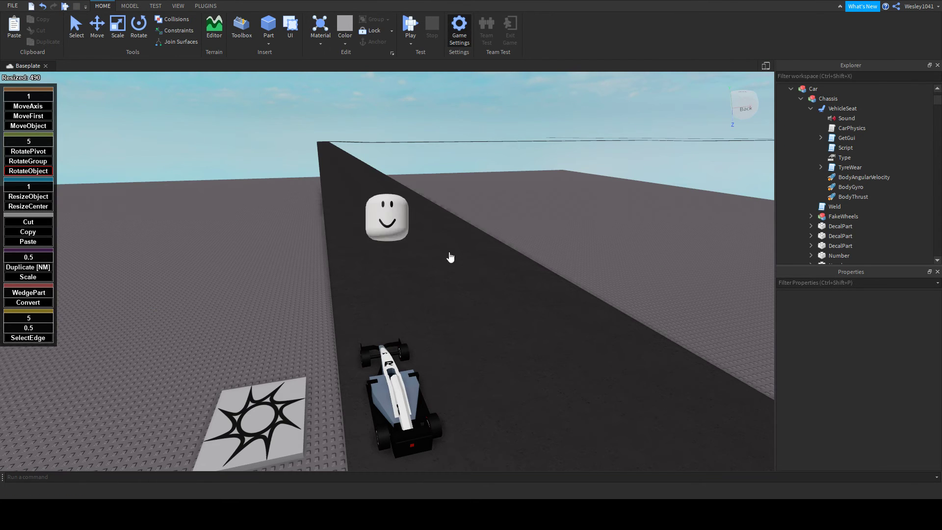
{"action": "left_click", "coordinate": [636, 409]}
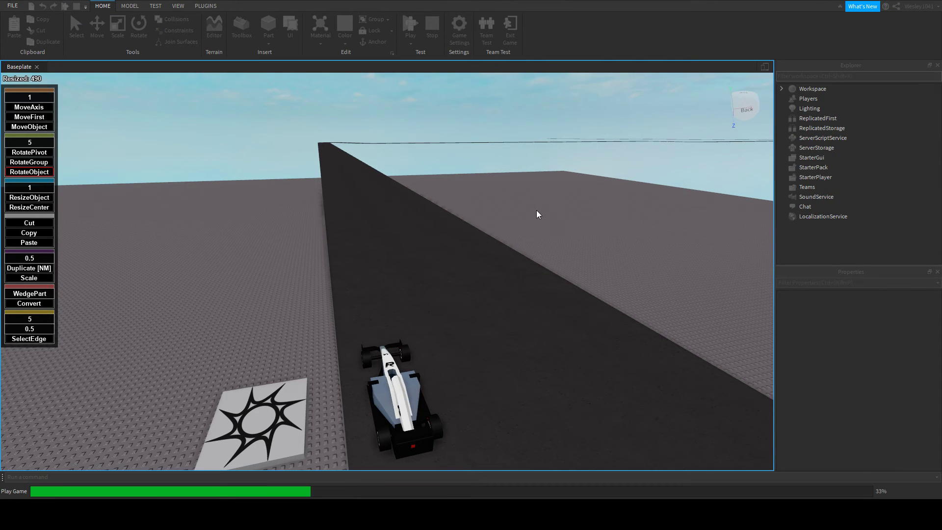
{"action": "key", "text": "F5"}
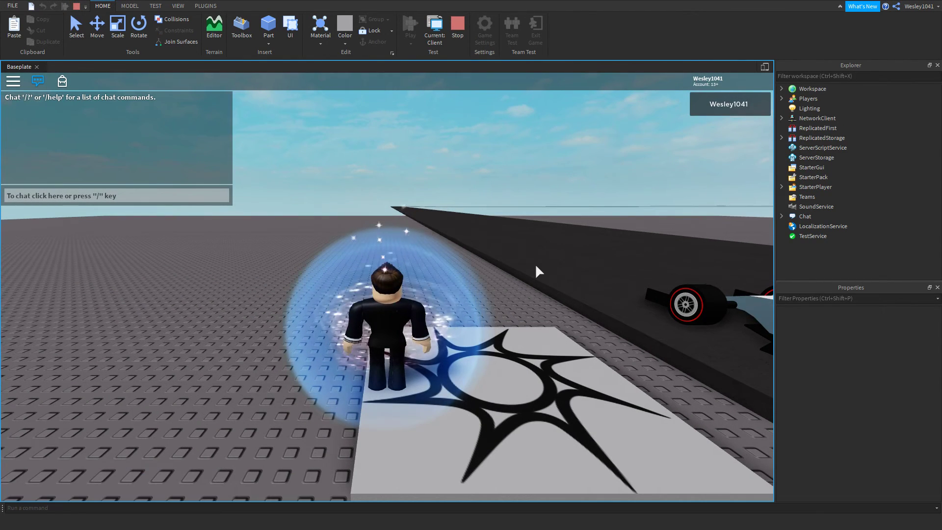
- Walk the character into the racing car, drive off along the straight and switch to the close-up driver camera
{"action": "key", "text": "d"}
{"action": "right_click_drag", "start_coordinate": [535, 266], "coordinate": [535, 266]}
{"action": "key", "text": "w"}
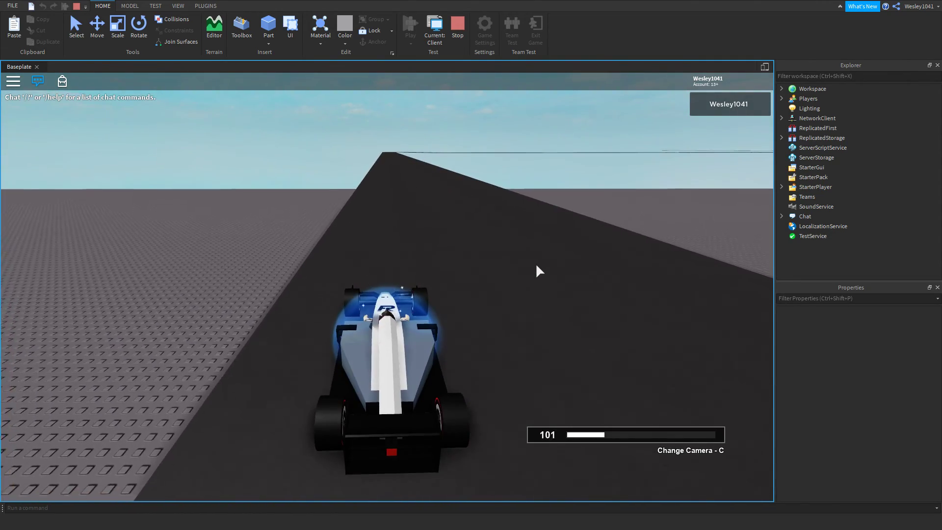
{"action": "key", "text": "c"}
{"action": "key", "text": "c"}
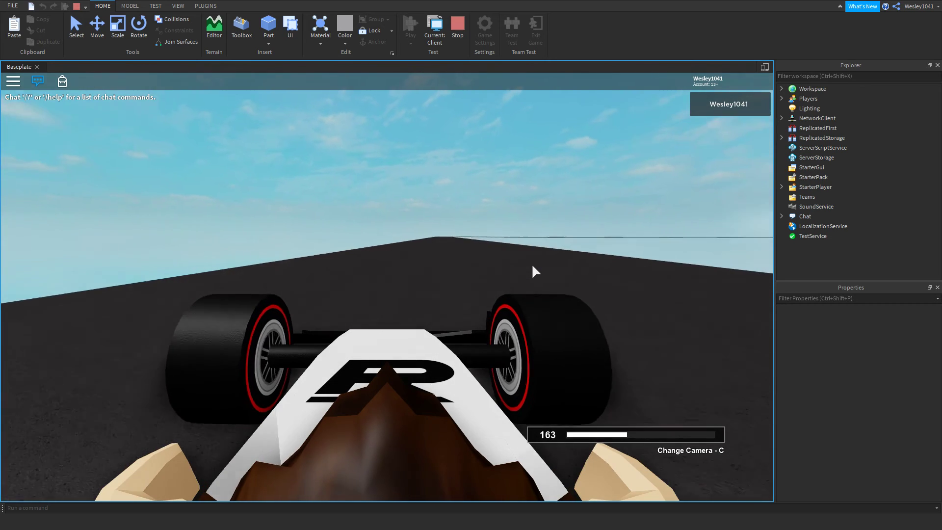
- Drive the car through the first bends of the track and accelerate along the following straight
{"action": "key", "text": "d"}
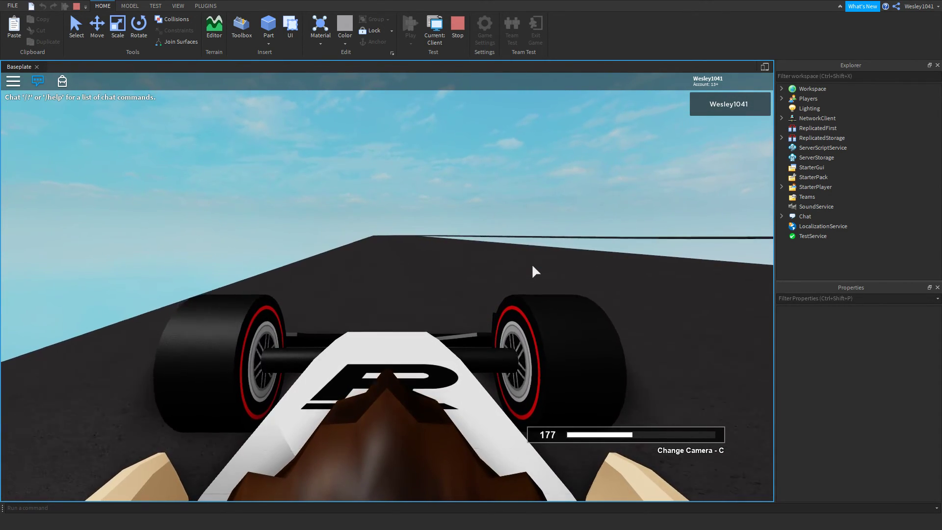
{"action": "key", "text": "a"}
{"action": "key", "text": "w"}
{"action": "key", "text": "s"}
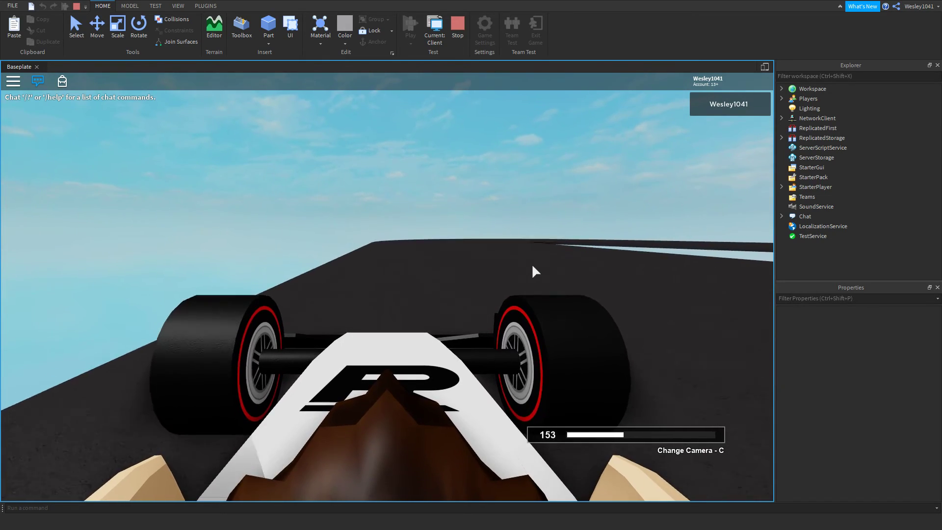
{"action": "key", "text": "w"}
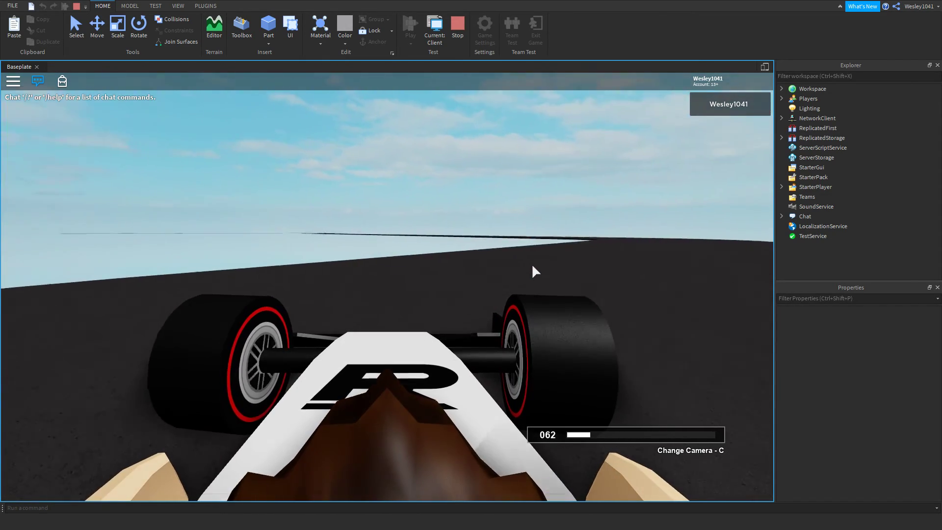
{"action": "key", "text": "w"}
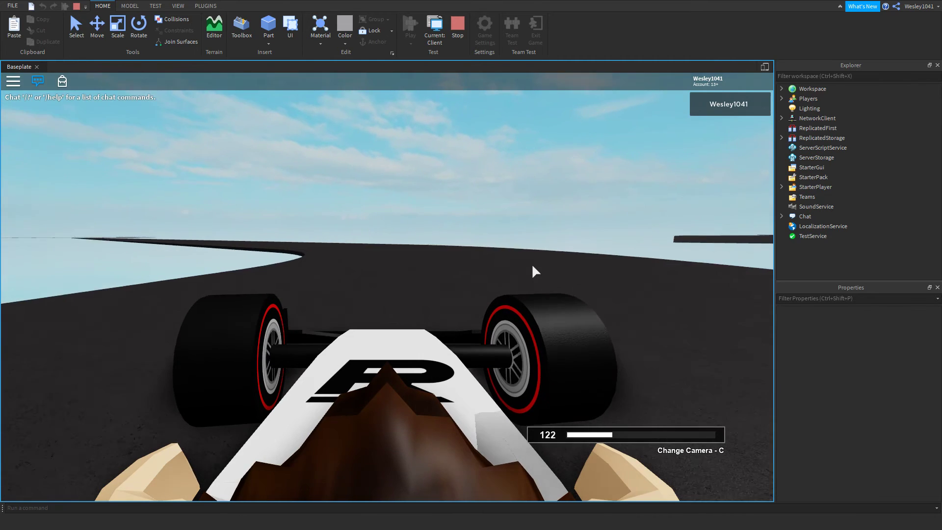
{"action": "key", "text": "w"}
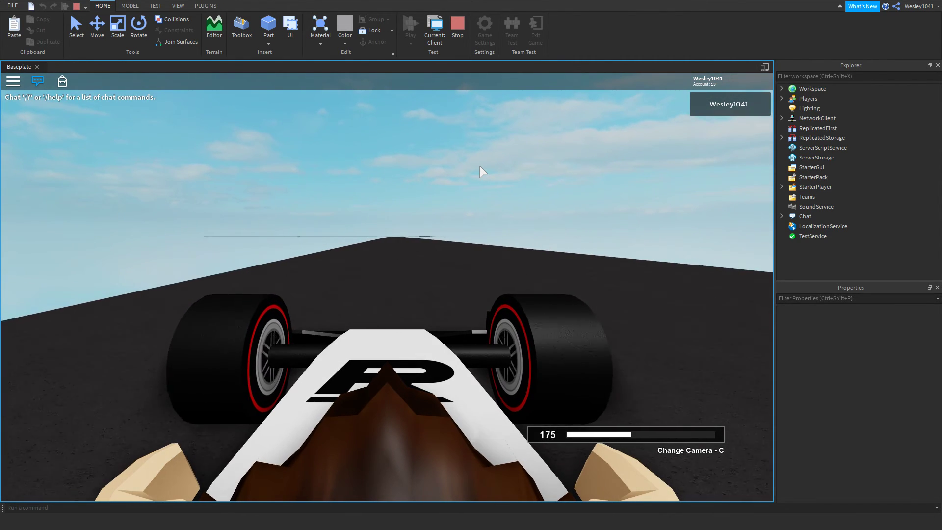
{"action": "key", "text": "w"}
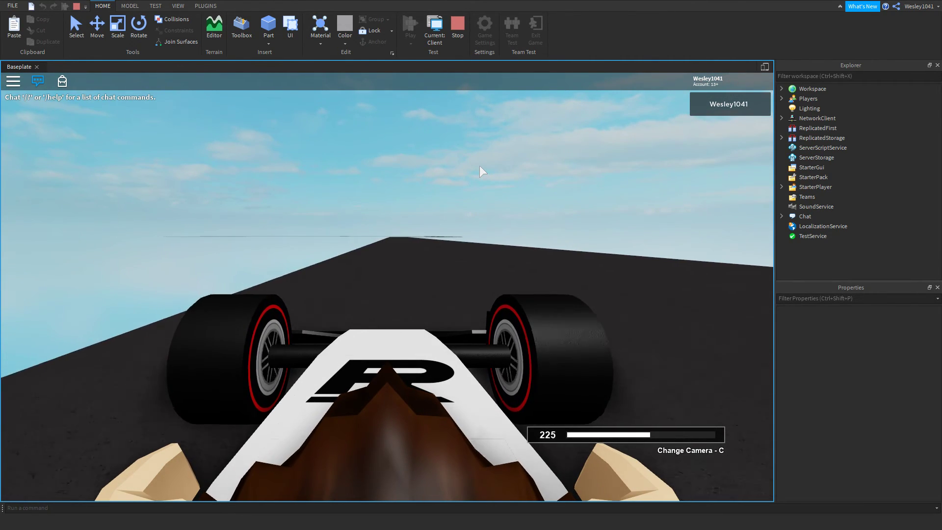
{"action": "key", "text": "w"}
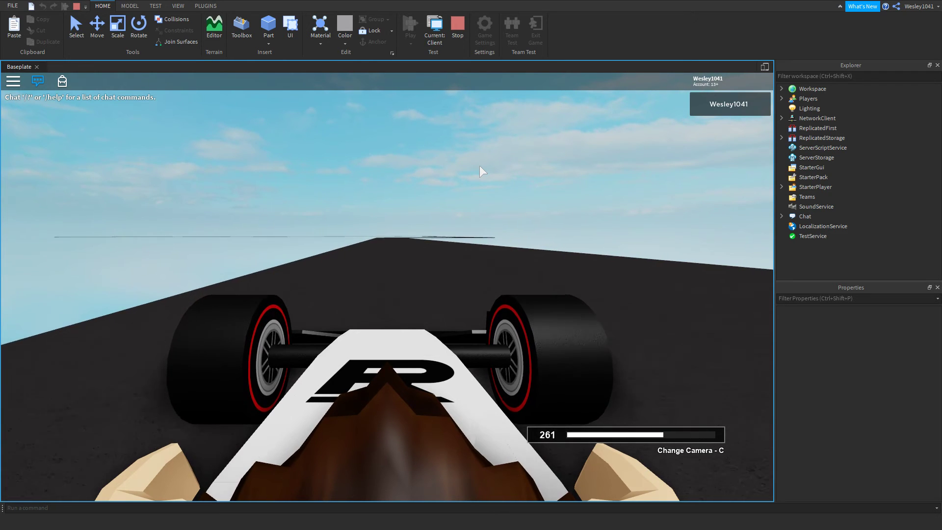
- Brake and steer through the next bends to test the track's curves, and stop the playtest
{"action": "key", "text": "s"}
{"action": "key", "text": "s"}
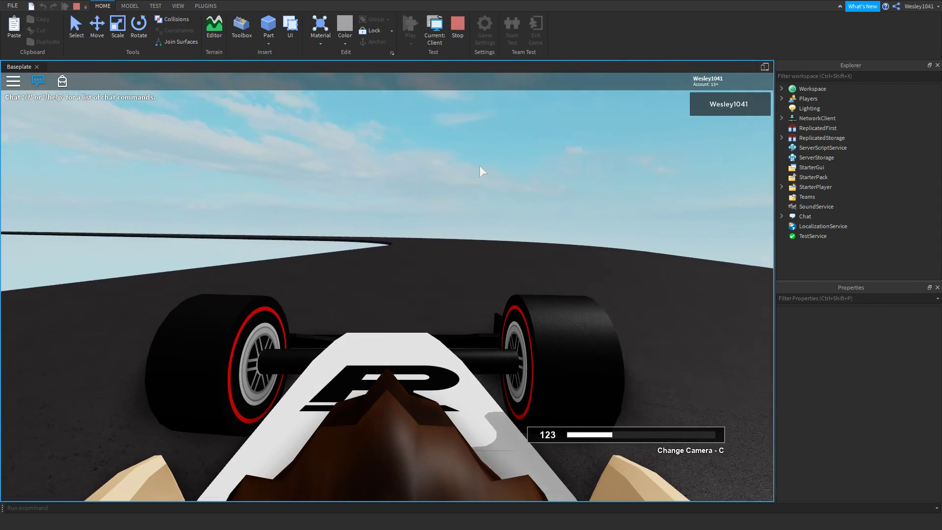
{"action": "key", "text": "a"}
{"action": "key", "text": "w"}
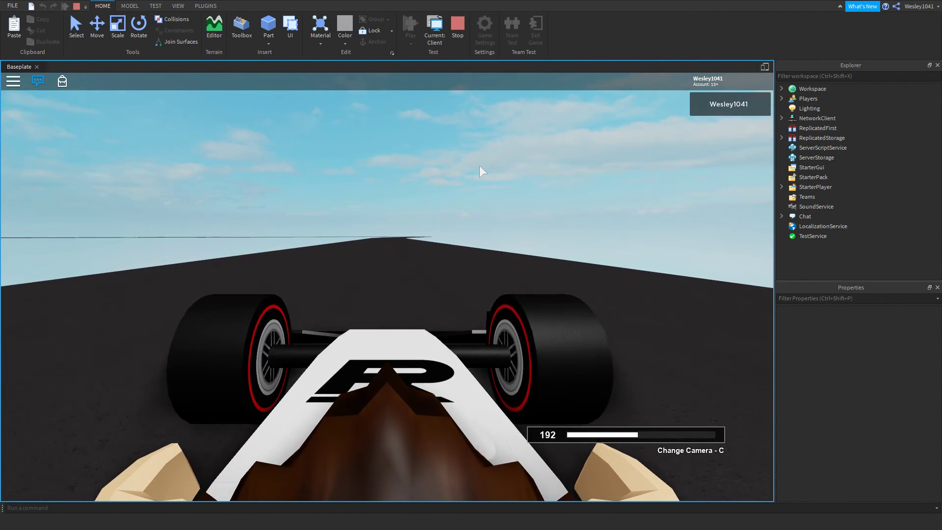
{"action": "key", "text": "w"}
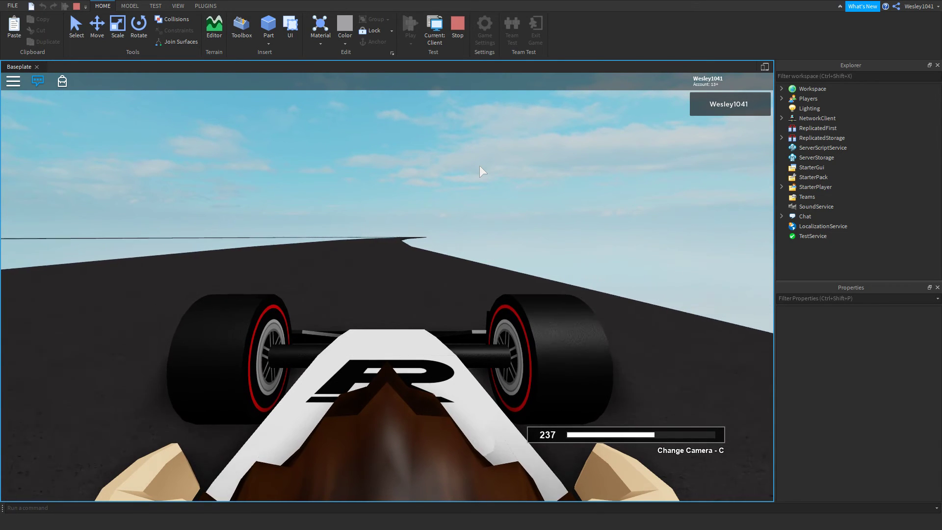
{"action": "key", "text": "w"}
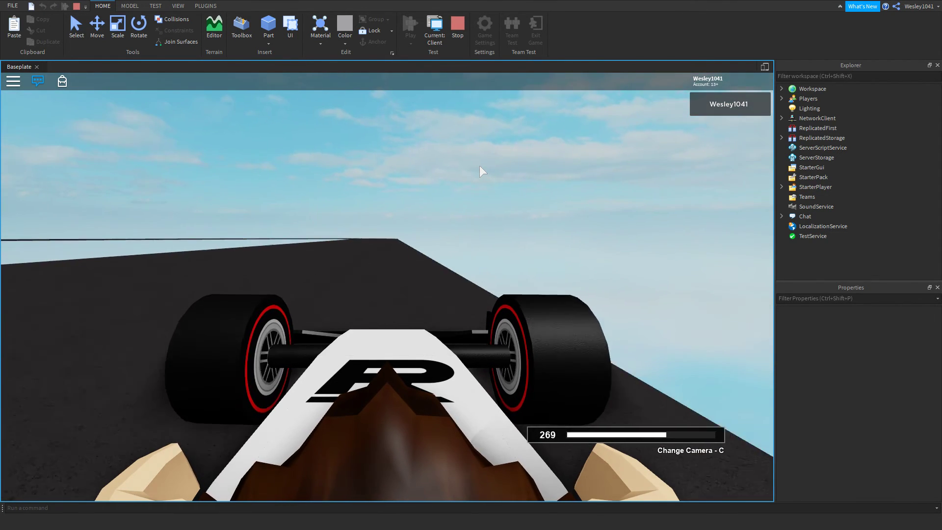
{"action": "key", "text": "s"}
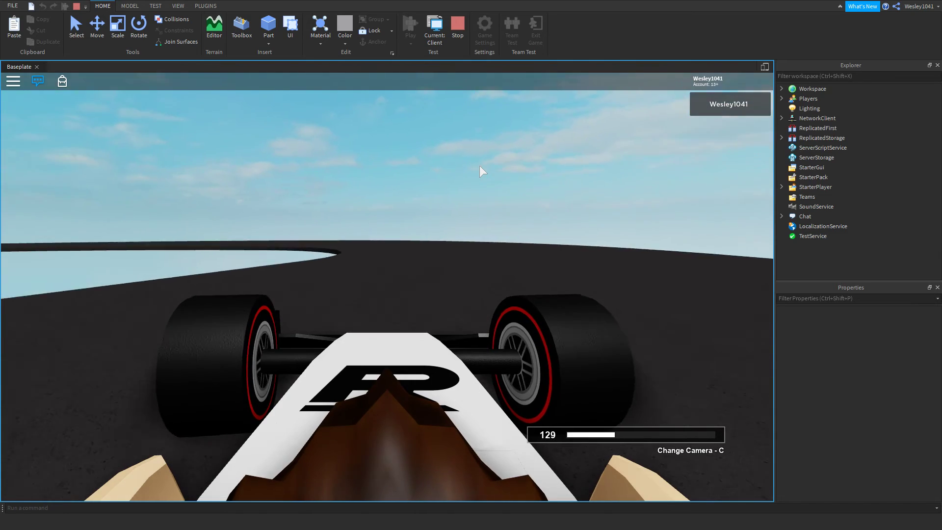
{"action": "key", "text": "a"}
{"action": "key", "text": "w"}
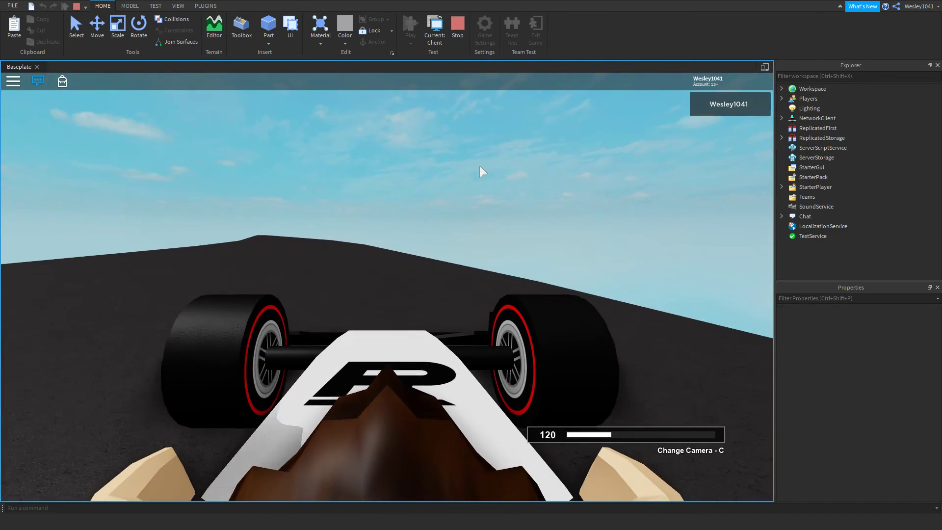
{"action": "left_click", "coordinate": [461, 29]}
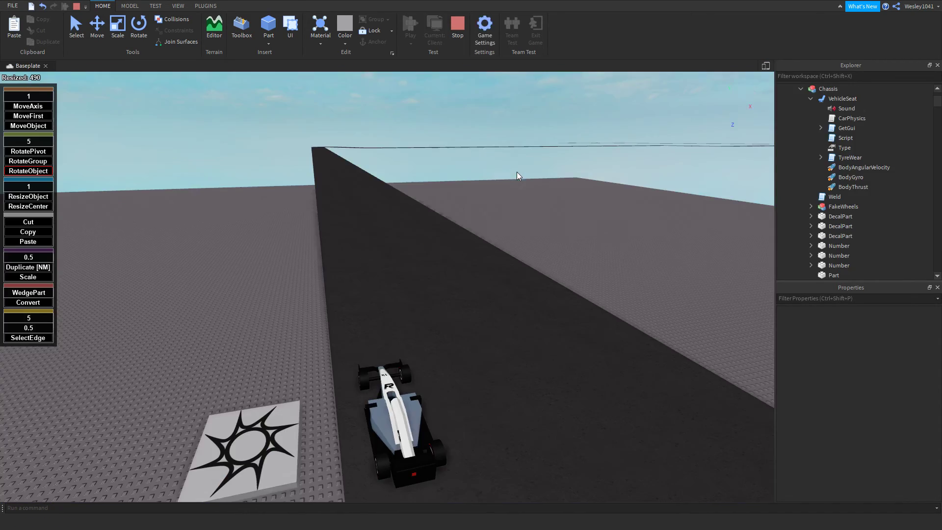
- Delete all curve and straight parts beyond the first long straight of the track
{"action": "key", "text": "s"}
{"action": "right_click_drag", "start_coordinate": [514, 220], "coordinate": [514, 220]}
{"action": "key", "text": "w"}
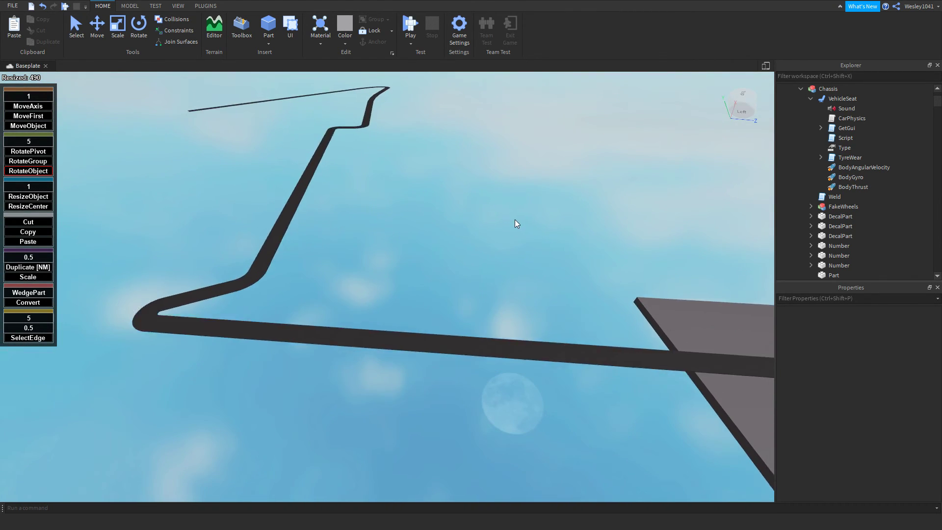
{"action": "scroll", "coordinate": [515, 219], "scroll_direction": "down", "scroll_amount": 2}
{"action": "left_click", "coordinate": [77, 31]}
{"action": "right_click_drag", "start_coordinate": [482, 188], "coordinate": [482, 188]}
{"action": "key", "text": "w"}
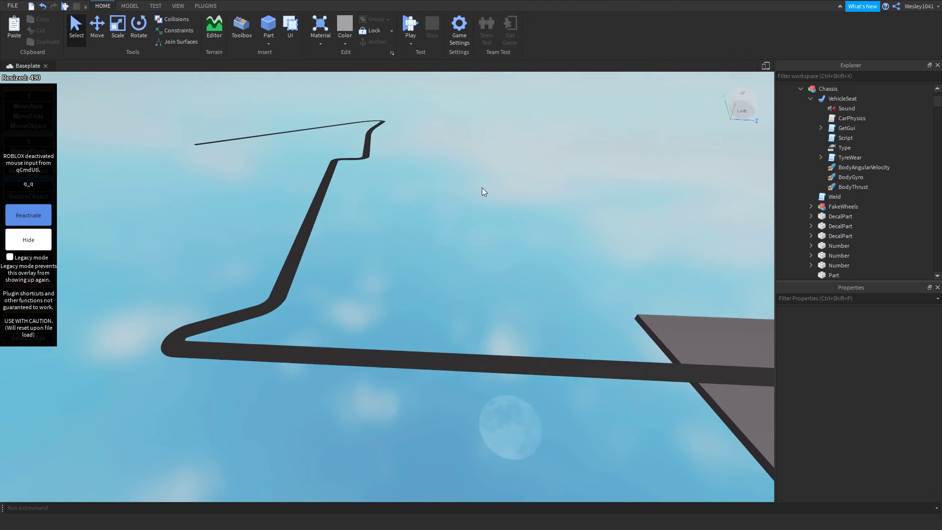
{"action": "key", "text": "w"}
{"action": "key", "text": "s"}
{"action": "key", "text": "s"}
{"action": "key", "text": "a"}
{"action": "key", "text": "w"}
{"action": "key", "text": "s"}
{"action": "left_click_drag", "start_coordinate": [186, 93], "coordinate": [496, 364]}
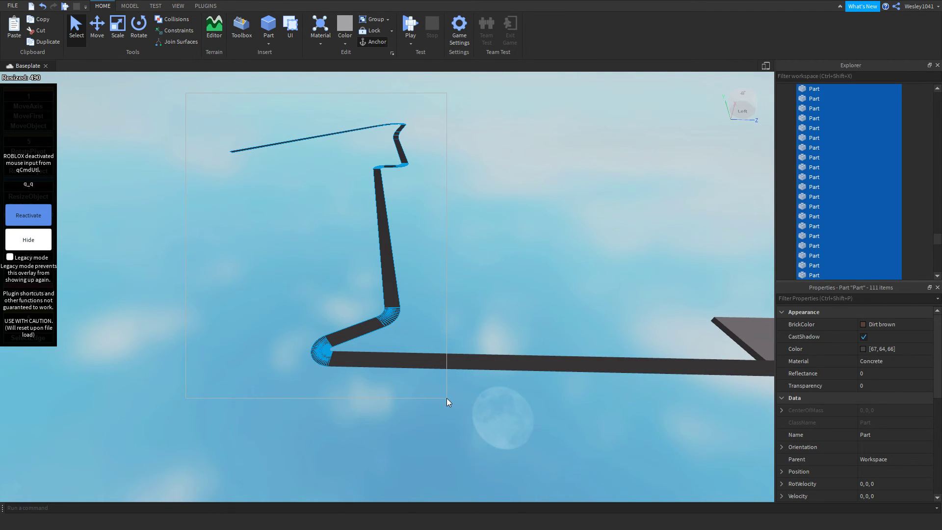
{"action": "left_click_drag", "start_coordinate": [446, 398], "coordinate": [446, 398]}
{"action": "key", "text": "Delete"}
- Open Archimedes Two for the remaining straight, turn off Flip Axis and render one part at 5 degrees from its end
{"action": "left_click", "coordinate": [353, 360]}
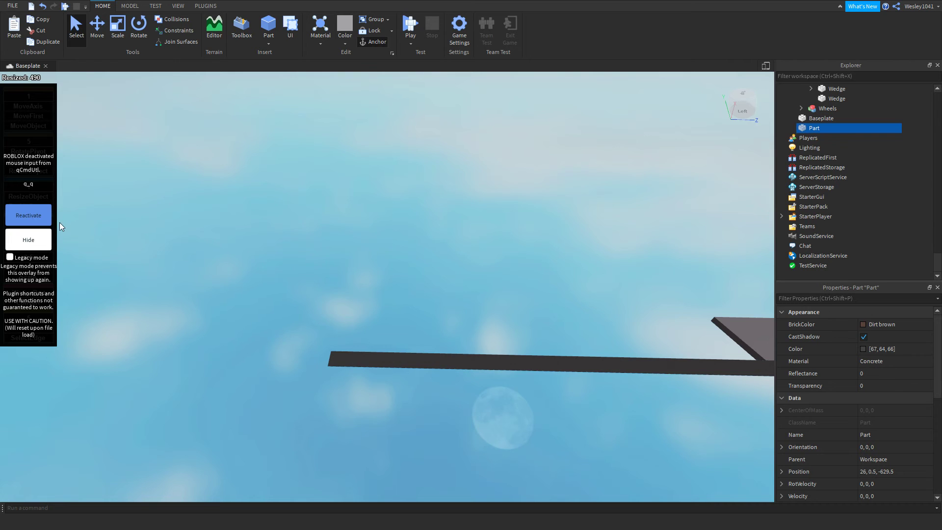
{"action": "left_click", "coordinate": [28, 215]}
{"action": "left_click", "coordinate": [206, 6]}
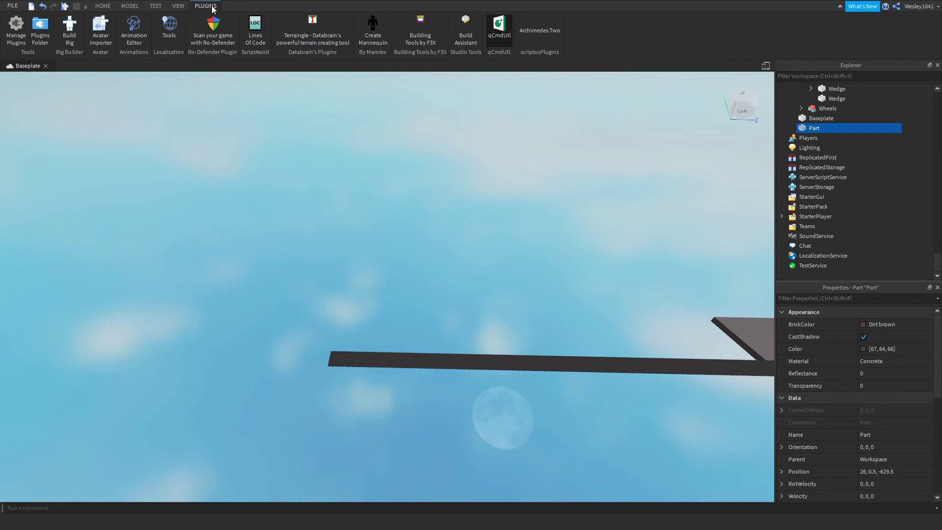
{"action": "left_click", "coordinate": [542, 32]}
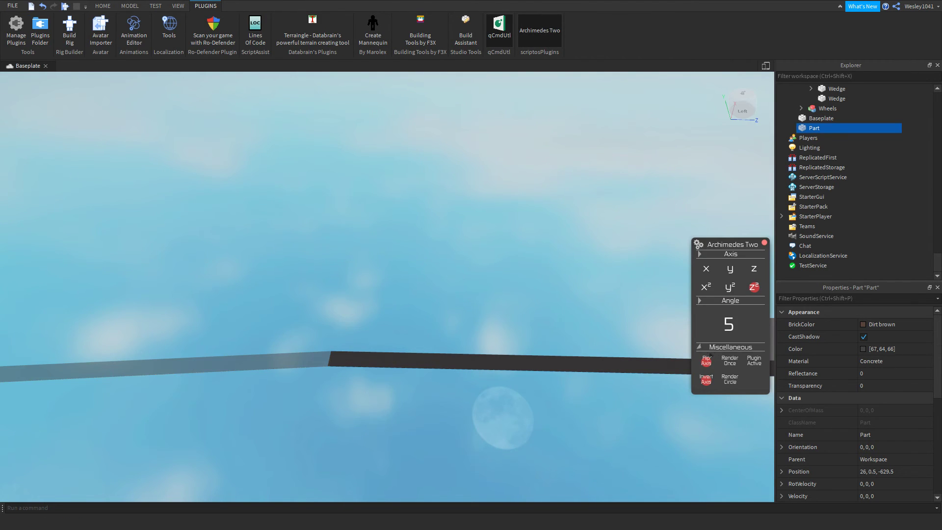
{"action": "left_click", "coordinate": [710, 355]}
{"action": "left_click", "coordinate": [720, 357]}
- Shorten the newly rendered part to a thin slice at the end of the straight with ResizeObject
{"action": "right_click_drag", "start_coordinate": [510, 294], "coordinate": [501, 294]}
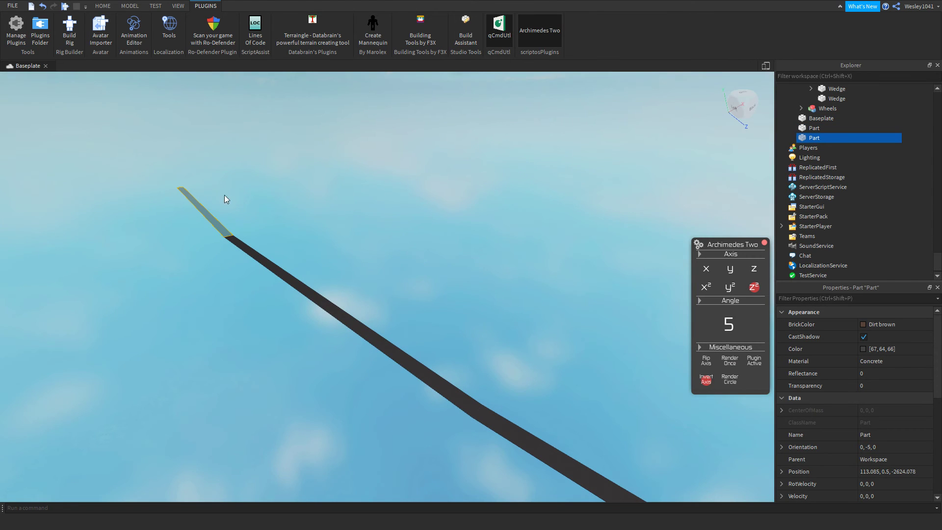
{"action": "mouse_move", "coordinate": [37, 166]}
{"action": "left_click", "coordinate": [27, 214]}
{"action": "left_click", "coordinate": [28, 196]}
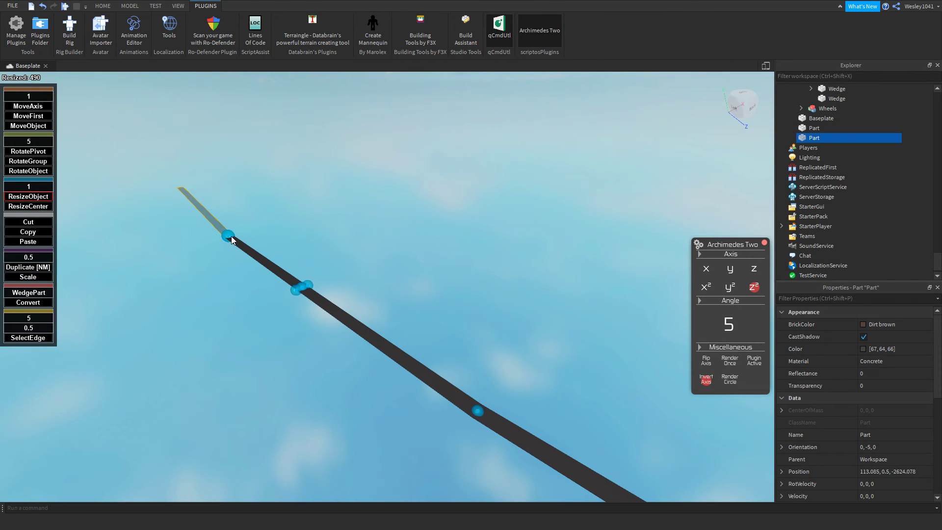
{"action": "left_click_drag", "start_coordinate": [231, 241], "coordinate": [357, 296]}
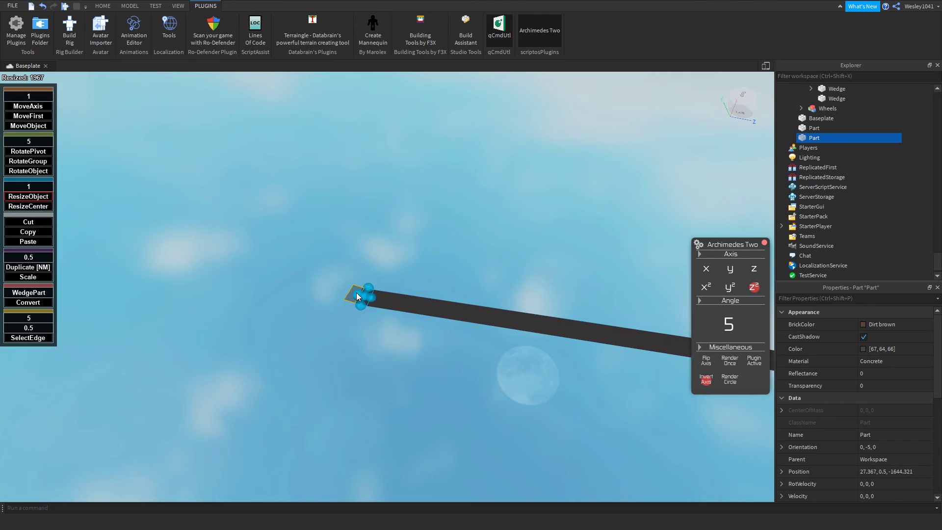
{"action": "scroll", "coordinate": [358, 294], "scroll_direction": "up", "scroll_amount": 6}
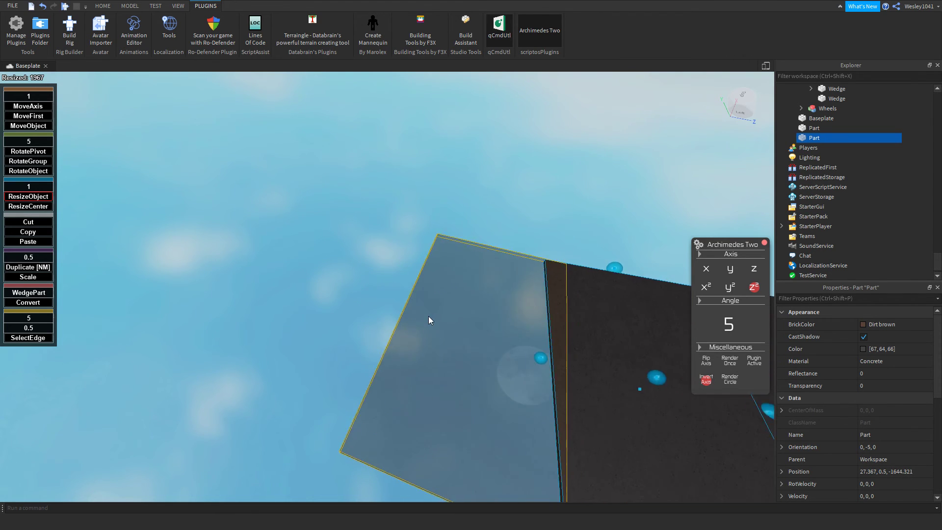
{"action": "scroll", "coordinate": [437, 324], "scroll_direction": "down", "scroll_amount": 4}
{"action": "left_click_drag", "start_coordinate": [416, 329], "coordinate": [470, 345]}
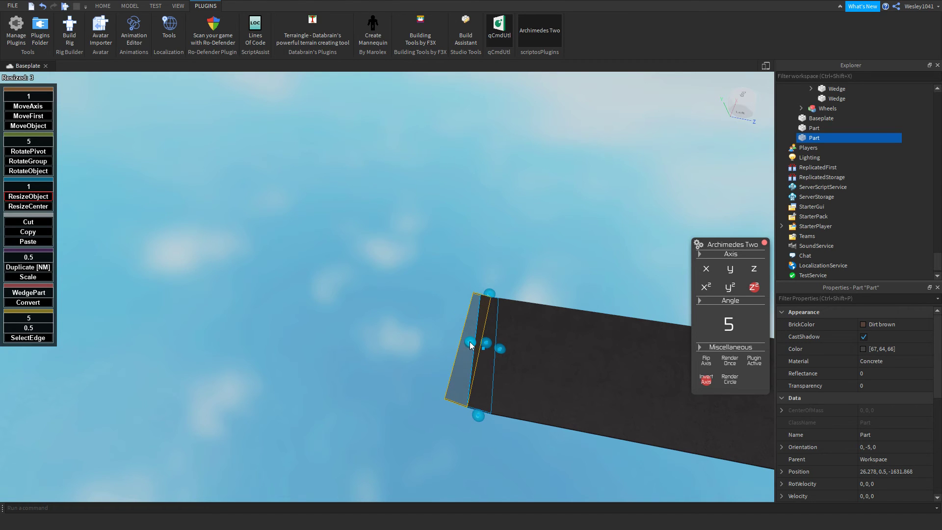
- Render slices at 5 degrees into a hairpin reaching -145° orientation, and lengthen its last slice by 320 into a straight
{"action": "left_click", "coordinate": [725, 358]}
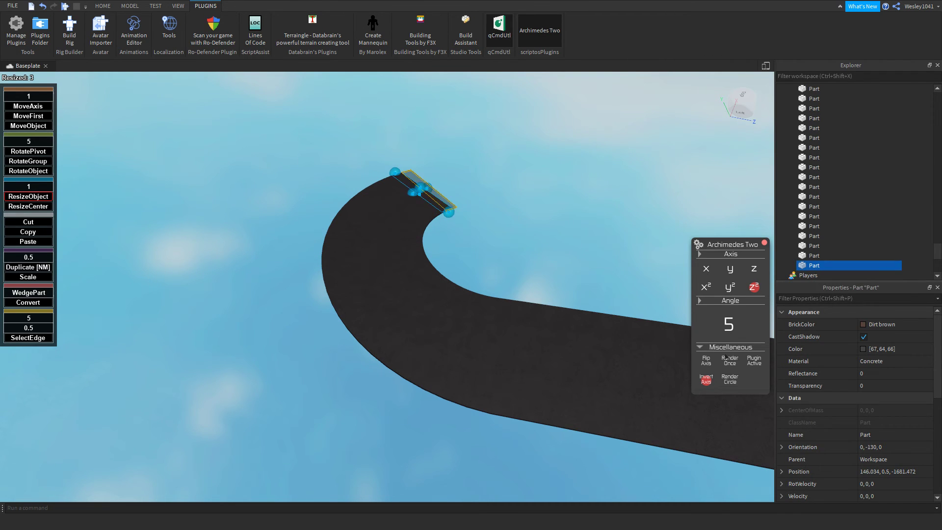
{"action": "right_click_drag", "start_coordinate": [517, 246], "coordinate": [496, 251]}
{"action": "scroll", "coordinate": [496, 251], "scroll_direction": "down", "scroll_amount": 3}
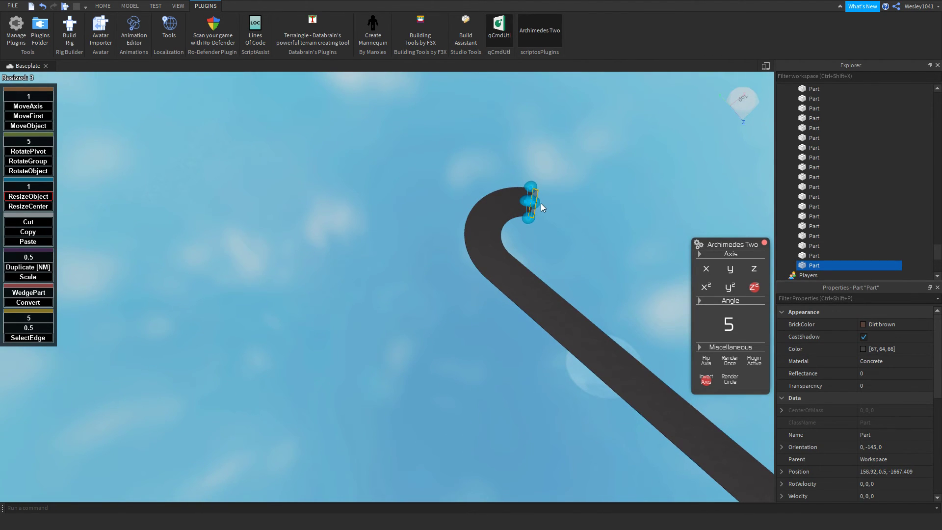
{"action": "left_click_drag", "start_coordinate": [541, 204], "coordinate": [637, 205]}
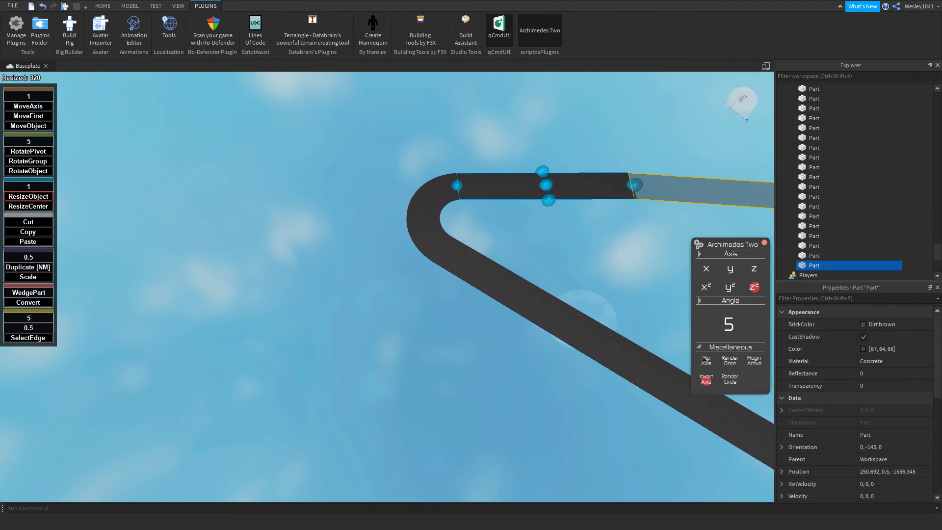
- Turn on Flip Axis, render one part bending the opposite way from the new straight and shorten it by 294
{"action": "left_click", "coordinate": [705, 360]}
{"action": "left_click", "coordinate": [729, 360]}
{"action": "right_click_drag", "start_coordinate": [600, 188], "coordinate": [612, 184]}
{"action": "left_click_drag", "start_coordinate": [617, 141], "coordinate": [532, 205]}
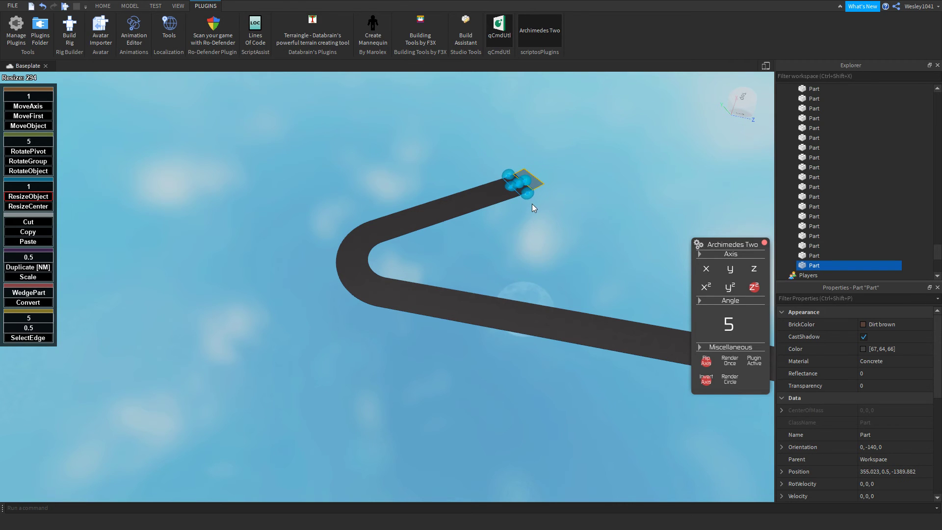
- Render the shortened part repeatedly at 5 degrees into a wide opposite curve ending at -90° orientation
{"action": "left_click", "coordinate": [720, 353]}
{"action": "left_click", "coordinate": [720, 353]}
{"action": "left_click", "coordinate": [721, 353]}
{"action": "left_click", "coordinate": [721, 354]}
{"action": "right_click_drag", "start_coordinate": [591, 157], "coordinate": [591, 152]}
{"action": "scroll", "coordinate": [584, 172], "scroll_direction": "up", "scroll_amount": 5}
{"action": "right_click_drag", "start_coordinate": [545, 206], "coordinate": [534, 216]}
{"action": "scroll", "coordinate": [554, 214], "scroll_direction": "down", "scroll_amount": 5}
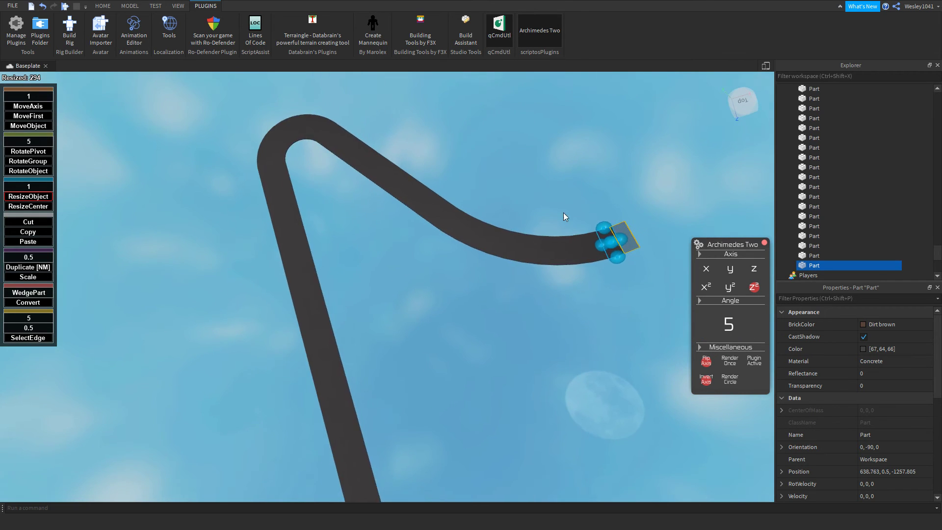
- Lengthen the last slice of the wide curve with ResizeObject into a straight 1312 long
{"action": "left_click_drag", "start_coordinate": [608, 238], "coordinate": [698, 114]}
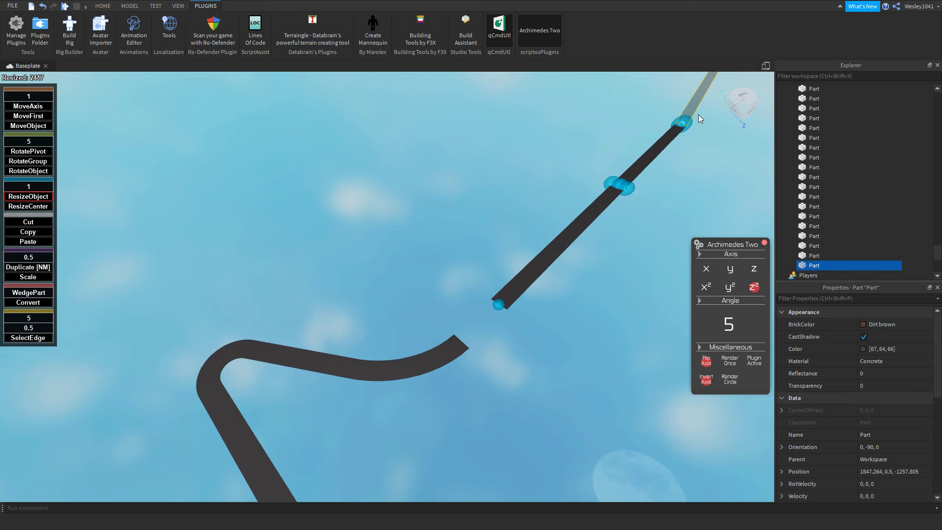
{"action": "key", "text": "ctrl+z"}
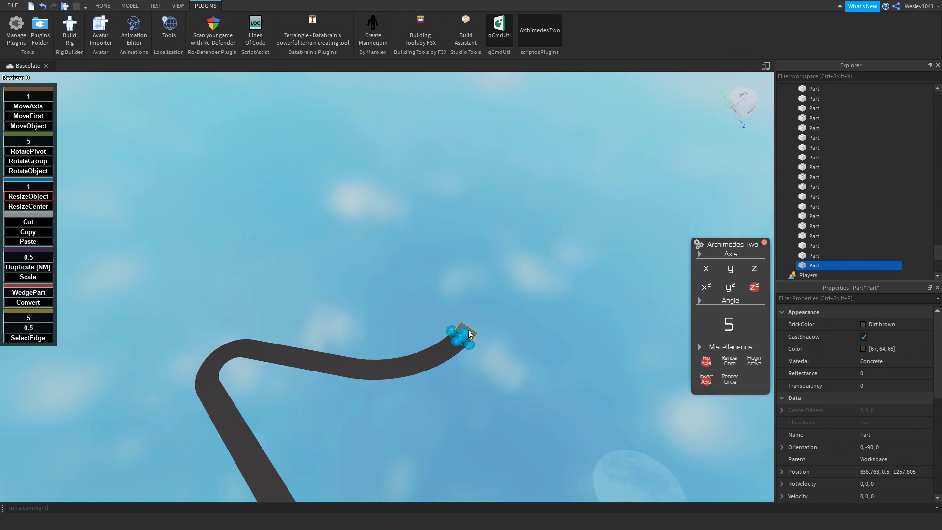
{"action": "left_click_drag", "start_coordinate": [468, 330], "coordinate": [649, 158]}
{"action": "scroll", "coordinate": [834, 417], "scroll_direction": "down", "scroll_amount": 8}
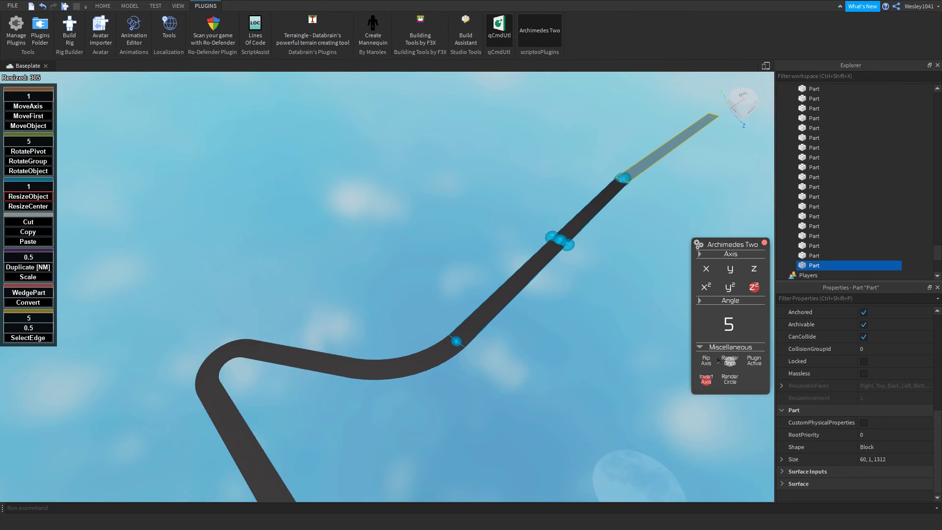
- Turn off Flip Axis, render one part beyond the new straight and shorten it to a length of 9
{"action": "left_click", "coordinate": [720, 360]}
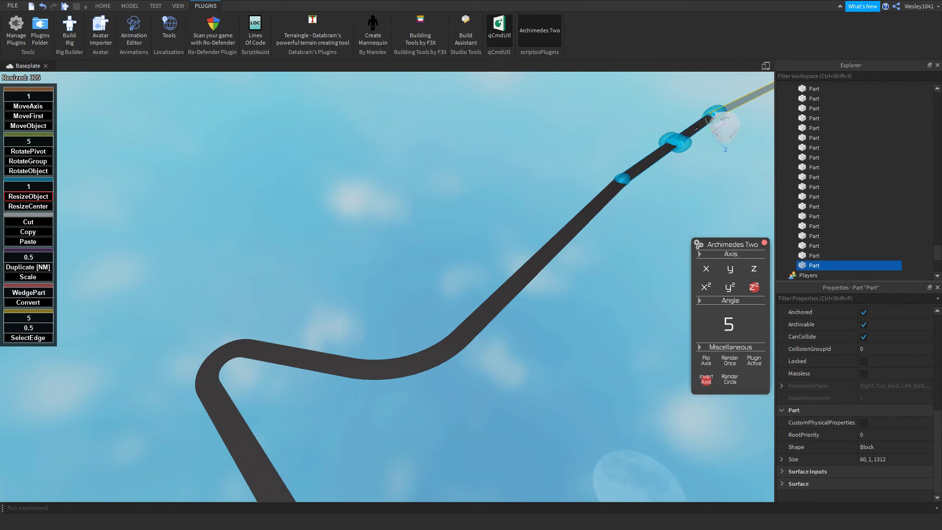
{"action": "right_click_drag", "start_coordinate": [696, 145], "coordinate": [642, 140]}
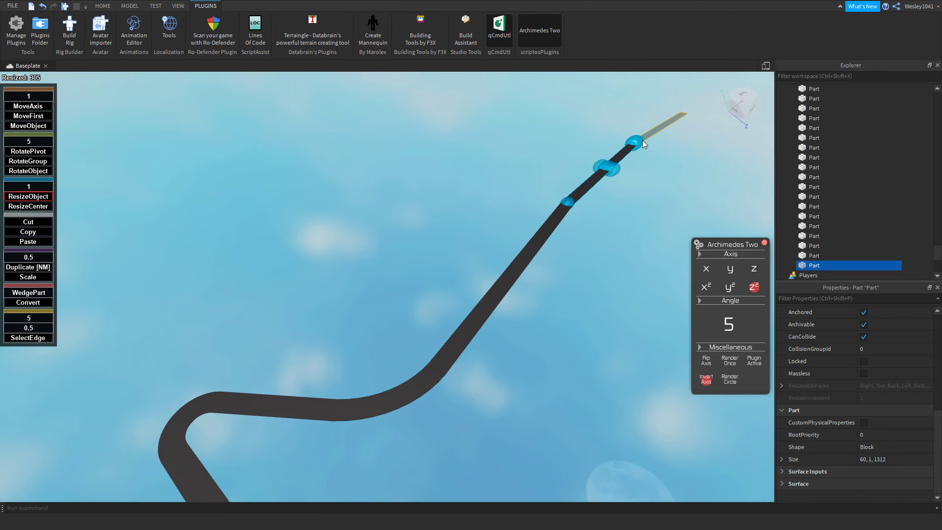
{"action": "left_click_drag", "start_coordinate": [614, 175], "coordinate": [593, 201]}
{"action": "right_click_drag", "start_coordinate": [593, 202], "coordinate": [605, 160]}
{"action": "scroll", "coordinate": [605, 160], "scroll_direction": "up", "scroll_amount": 5}
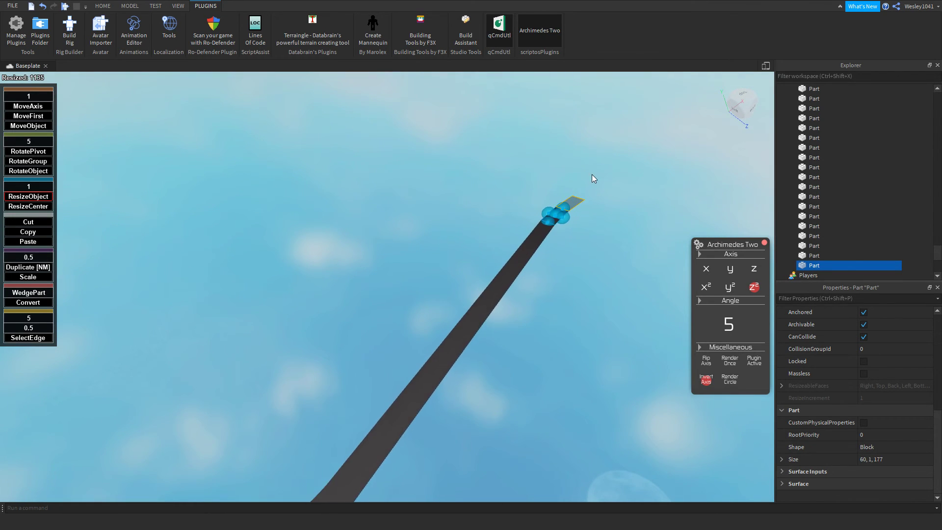
{"action": "scroll", "coordinate": [590, 181], "scroll_direction": "up", "scroll_amount": 6}
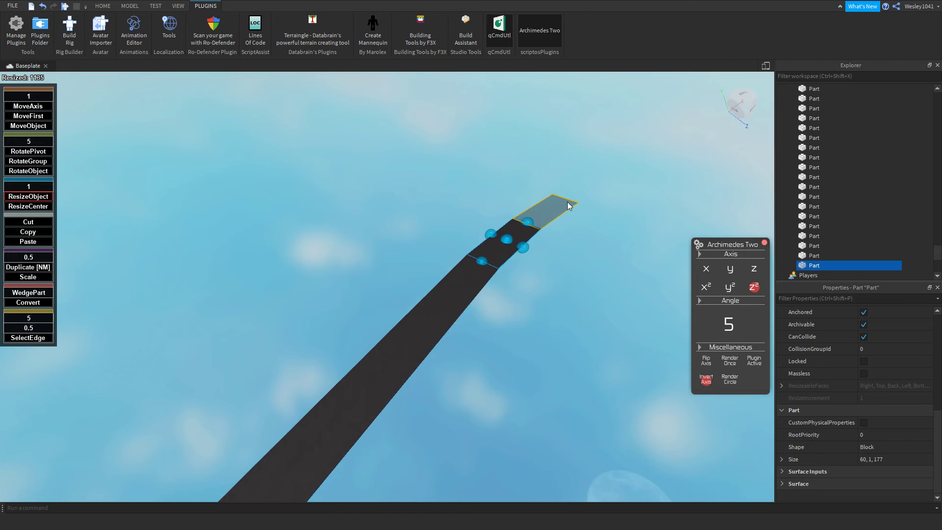
{"action": "left_click_drag", "start_coordinate": [560, 216], "coordinate": [434, 320]}
{"action": "scroll", "coordinate": [435, 321], "scroll_direction": "up", "scroll_amount": 4}
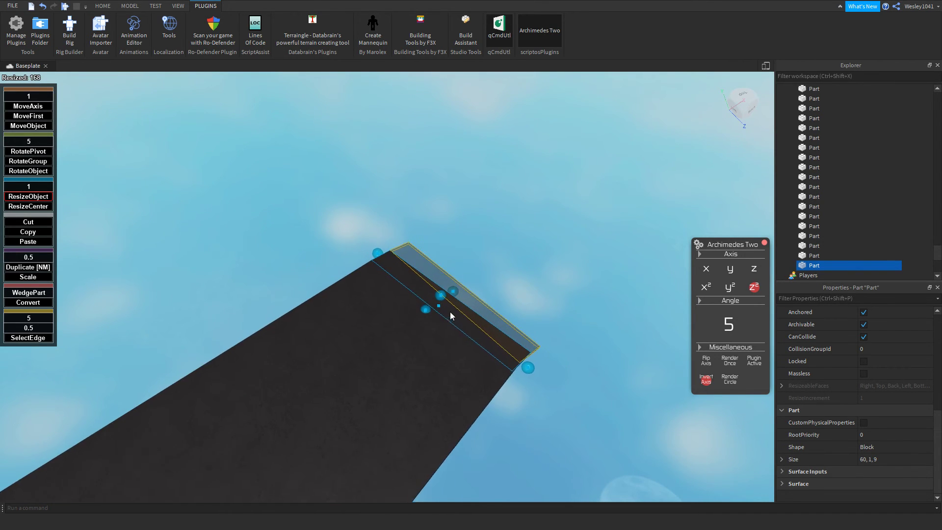
- Render the thin slice repeatedly at 5 degrees into a curve ending at -165° orientation, and lengthen its last slice by 97
{"action": "left_click", "coordinate": [719, 356]}
{"action": "left_click", "coordinate": [719, 354]}
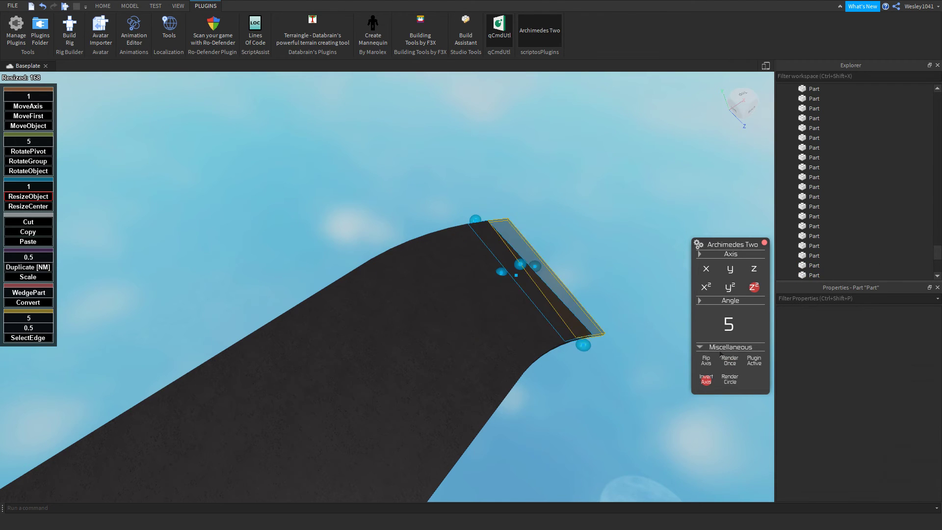
{"action": "left_click", "coordinate": [720, 354]}
{"action": "left_click", "coordinate": [720, 353]}
{"action": "left_click", "coordinate": [720, 354]}
{"action": "left_click", "coordinate": [721, 354]}
{"action": "left_click", "coordinate": [720, 353]}
{"action": "right_click_drag", "start_coordinate": [541, 281], "coordinate": [541, 283]}
{"action": "key", "text": "s"}
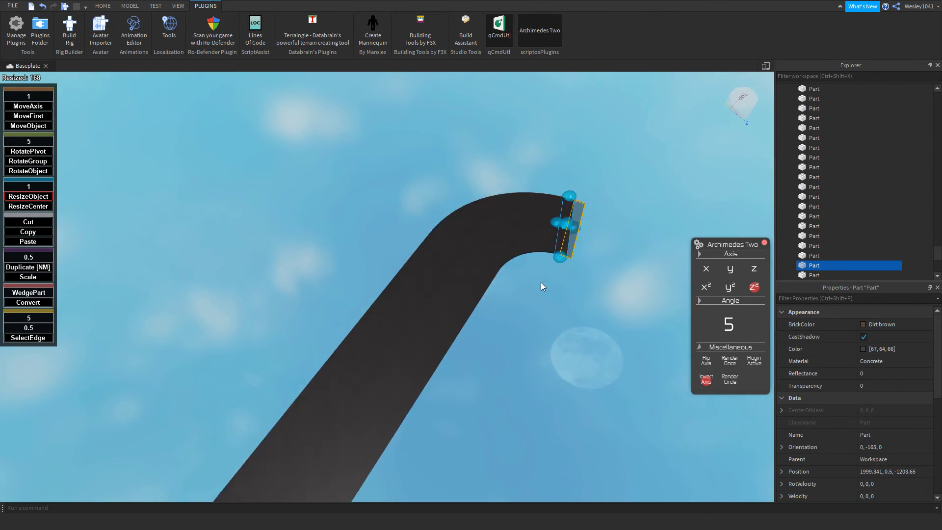
{"action": "left_click_drag", "start_coordinate": [526, 242], "coordinate": [575, 256]}
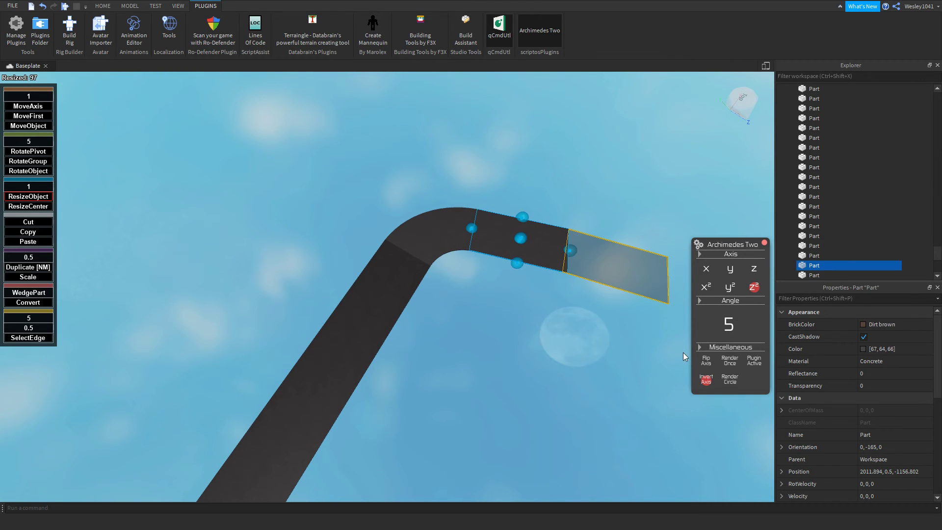
- Turn on Flip Axis, render a part shortened to a thin slice and repeat it into an opposite curve ending at -85° orientation
{"action": "left_click", "coordinate": [719, 357]}
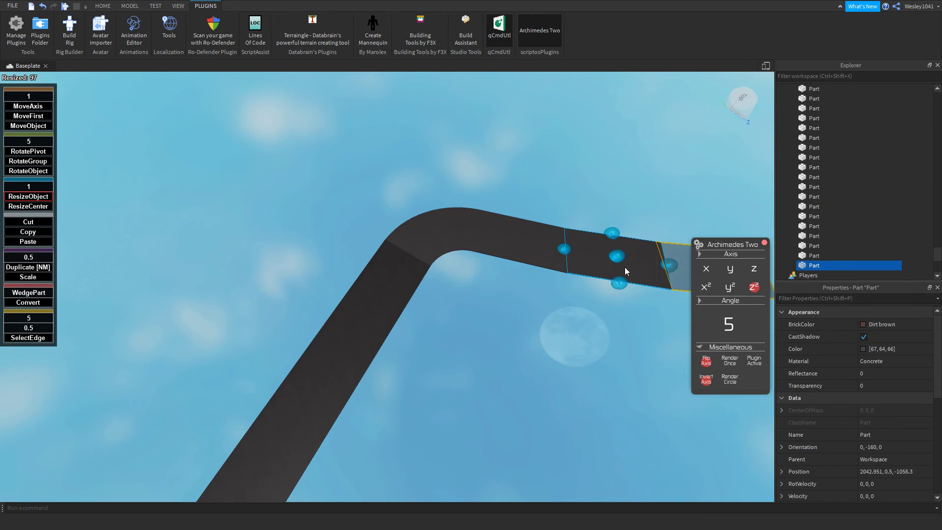
{"action": "left_click_drag", "start_coordinate": [671, 269], "coordinate": [589, 271]}
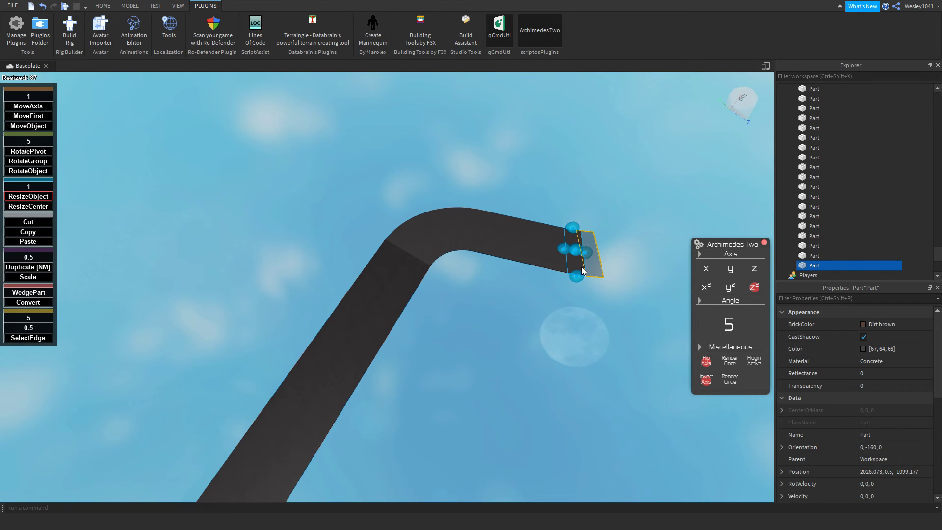
{"action": "left_click", "coordinate": [726, 360]}
{"action": "left_click", "coordinate": [726, 360]}
{"action": "left_click", "coordinate": [726, 359]}
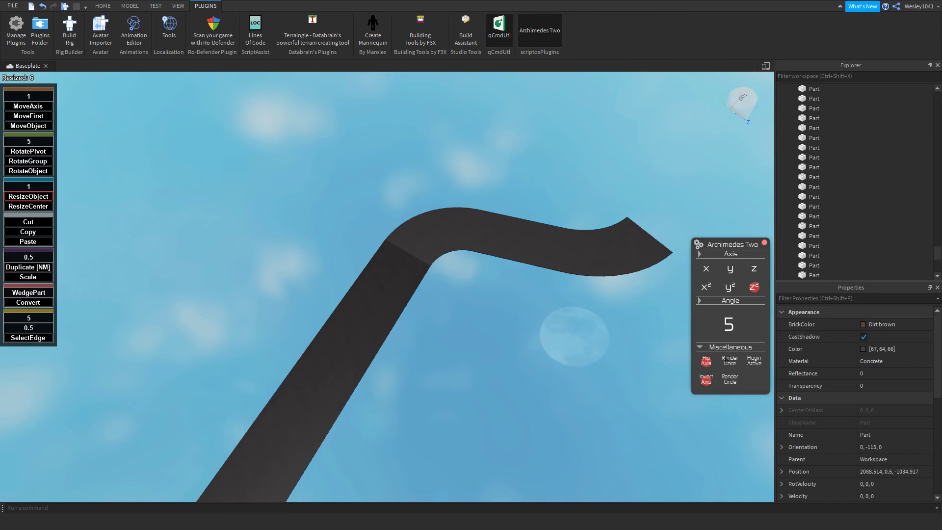
{"action": "left_click", "coordinate": [725, 360]}
{"action": "left_click", "coordinate": [725, 359]}
{"action": "left_click", "coordinate": [726, 359]}
{"action": "left_click", "coordinate": [726, 360]}
{"action": "left_click", "coordinate": [726, 360]}
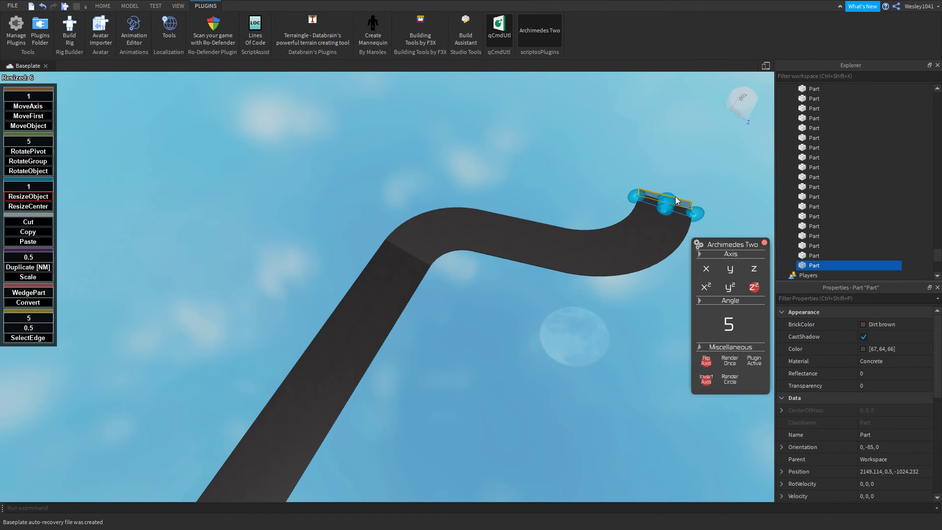
{"action": "left_click_drag", "start_coordinate": [674, 197], "coordinate": [677, 157]}
{"action": "key", "text": "s"}
{"action": "key", "text": "d"}
{"action": "key", "text": "ctrl+z"}
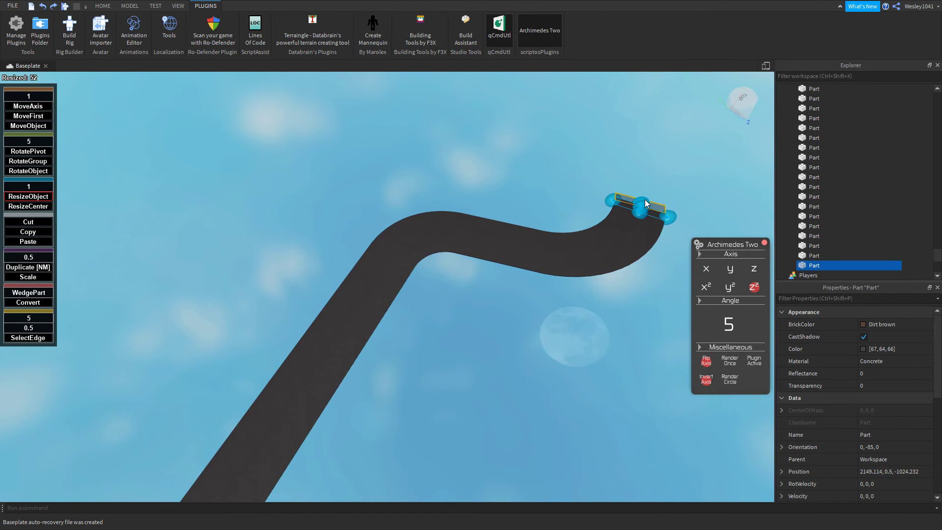
- Lengthen the last slice of the opposite curve into a long straight with a length of 1061
{"action": "key", "text": "d"}
{"action": "right_click_drag", "start_coordinate": [678, 184], "coordinate": [679, 184]}
{"action": "right_click_drag", "start_coordinate": [582, 211], "coordinate": [579, 212]}
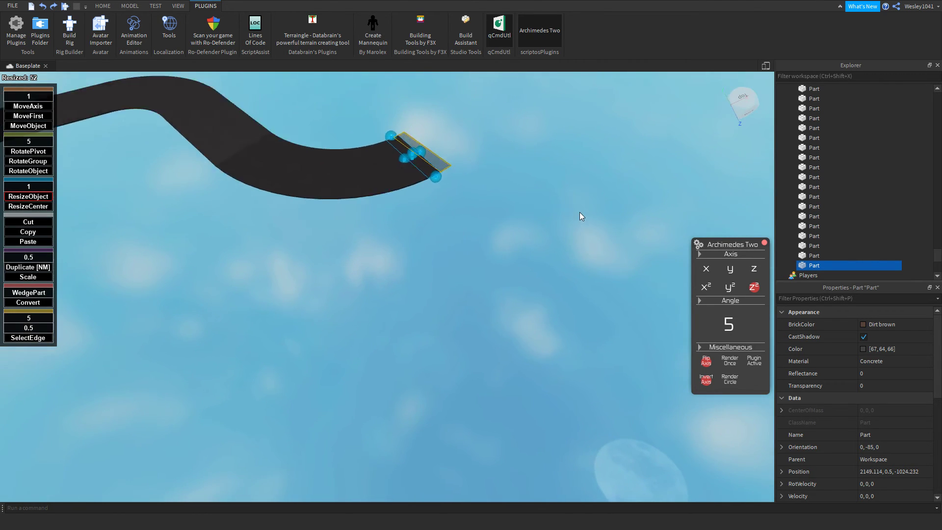
{"action": "scroll", "coordinate": [580, 211], "scroll_direction": "down", "scroll_amount": 3}
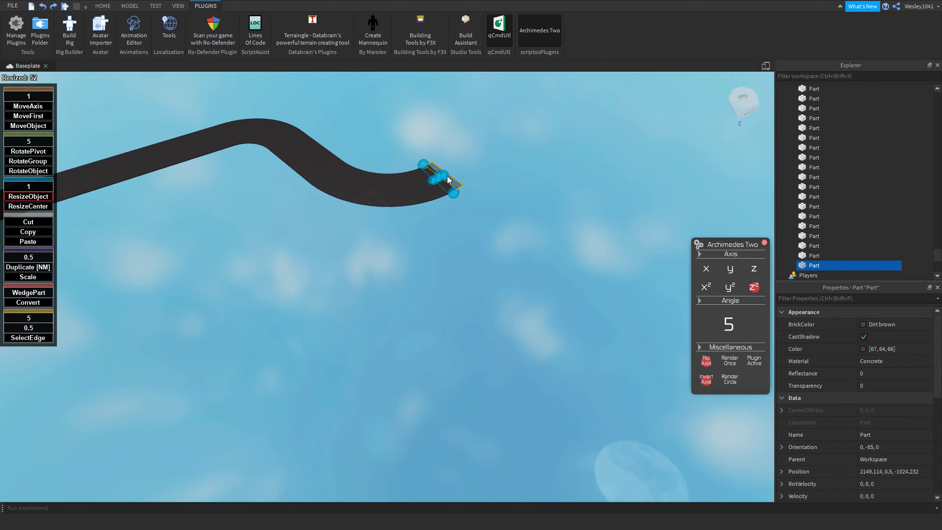
{"action": "left_click_drag", "start_coordinate": [448, 180], "coordinate": [512, 112]}
{"action": "scroll", "coordinate": [552, 245], "scroll_direction": "down", "scroll_amount": 2}
{"action": "left_click", "coordinate": [547, 245]}
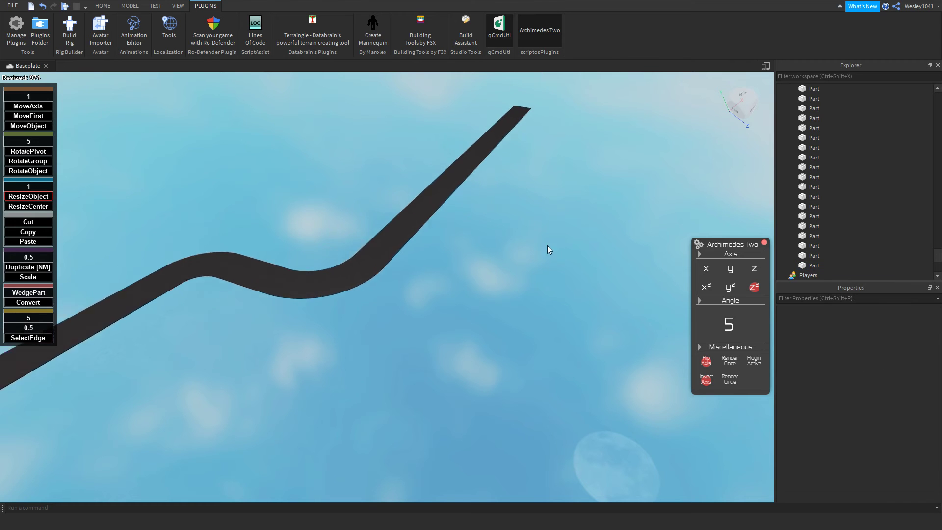
{"action": "scroll", "coordinate": [547, 245], "scroll_direction": "down", "scroll_amount": 2}
{"action": "left_click", "coordinate": [470, 190]}
{"action": "scroll", "coordinate": [874, 386], "scroll_direction": "down", "scroll_amount": 6}
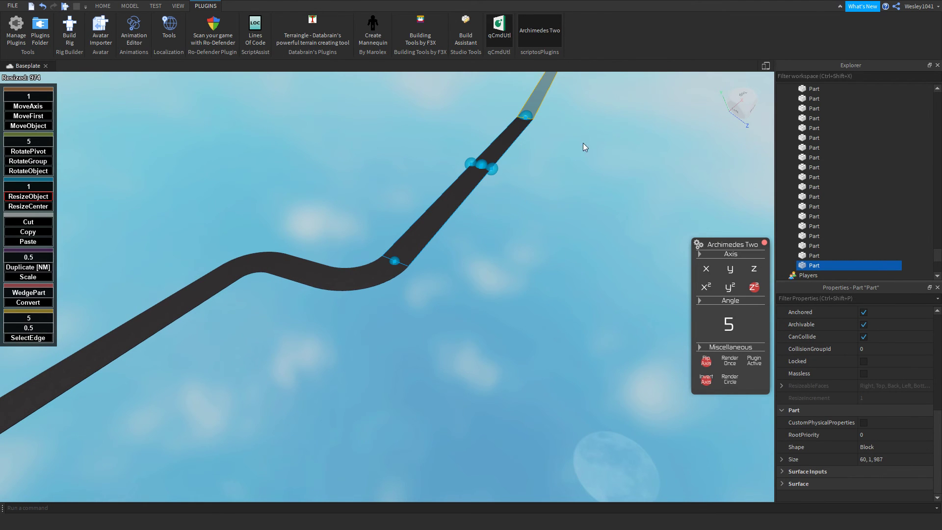
{"action": "left_click_drag", "start_coordinate": [529, 113], "coordinate": [529, 113]}
{"action": "right_click_drag", "start_coordinate": [535, 163], "coordinate": [534, 164]}
{"action": "scroll", "coordinate": [535, 163], "scroll_direction": "down", "scroll_amount": 3}
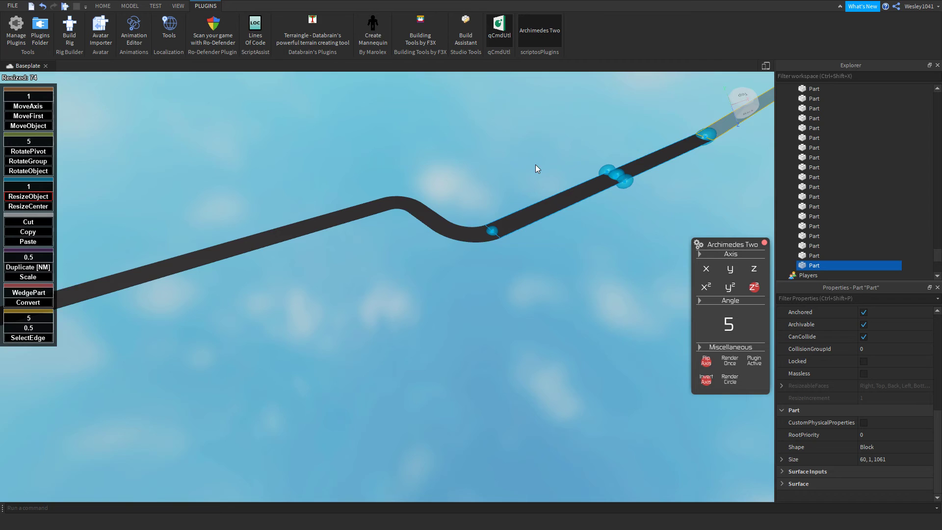
- Shorten the straight to 1011, and render one part beyond it trimmed to a slice 9 long
{"action": "left_click", "coordinate": [723, 355]}
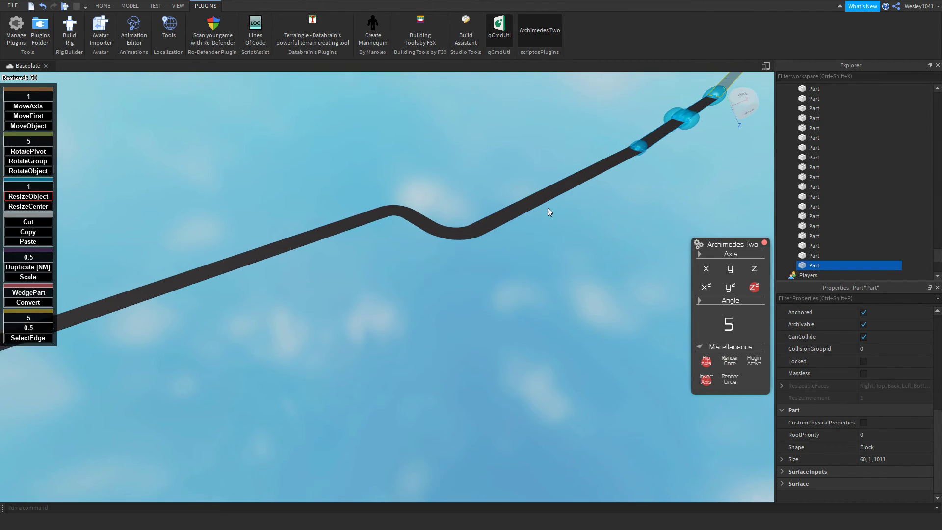
{"action": "right_click_drag", "start_coordinate": [548, 208], "coordinate": [547, 208]}
{"action": "scroll", "coordinate": [562, 182], "scroll_direction": "up", "scroll_amount": 5}
{"action": "right_click_drag", "start_coordinate": [620, 158], "coordinate": [620, 158]}
{"action": "scroll", "coordinate": [620, 158], "scroll_direction": "up", "scroll_amount": 6}
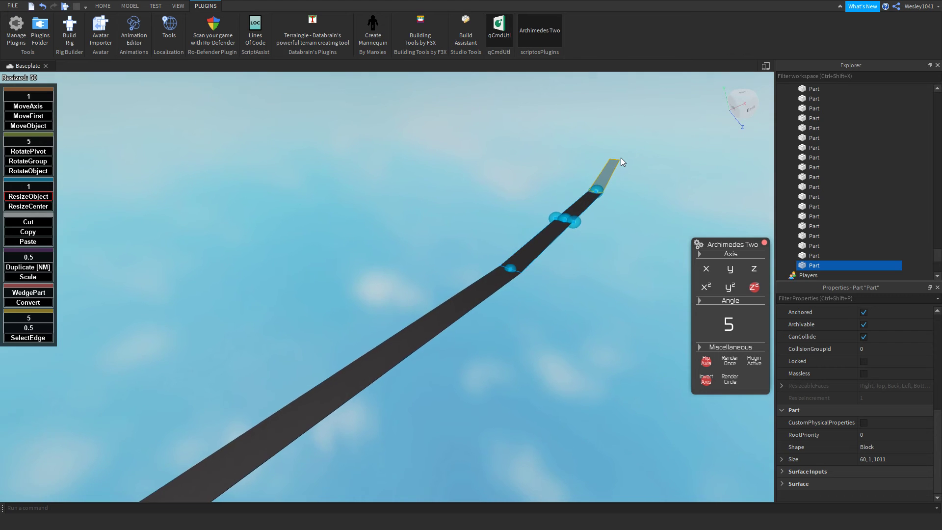
{"action": "left_click_drag", "start_coordinate": [590, 187], "coordinate": [476, 337]}
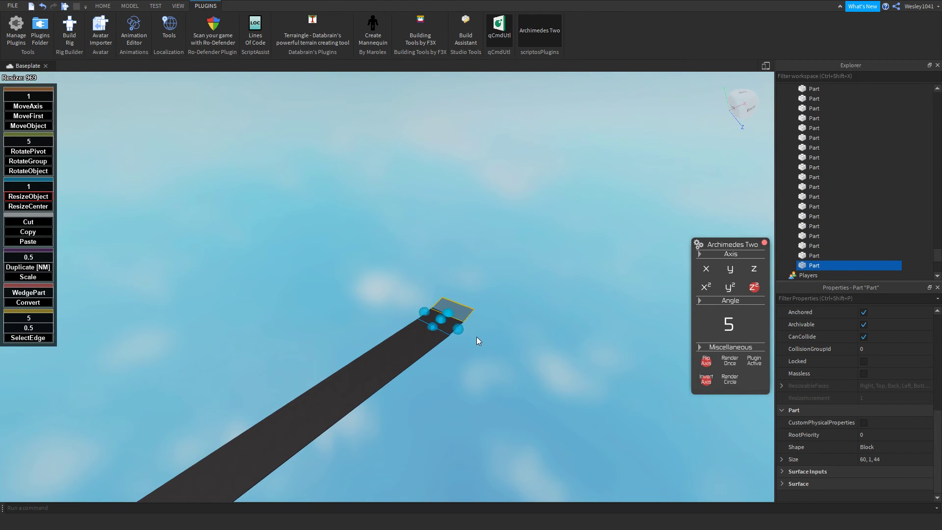
{"action": "scroll", "coordinate": [472, 292], "scroll_direction": "up", "scroll_amount": 6}
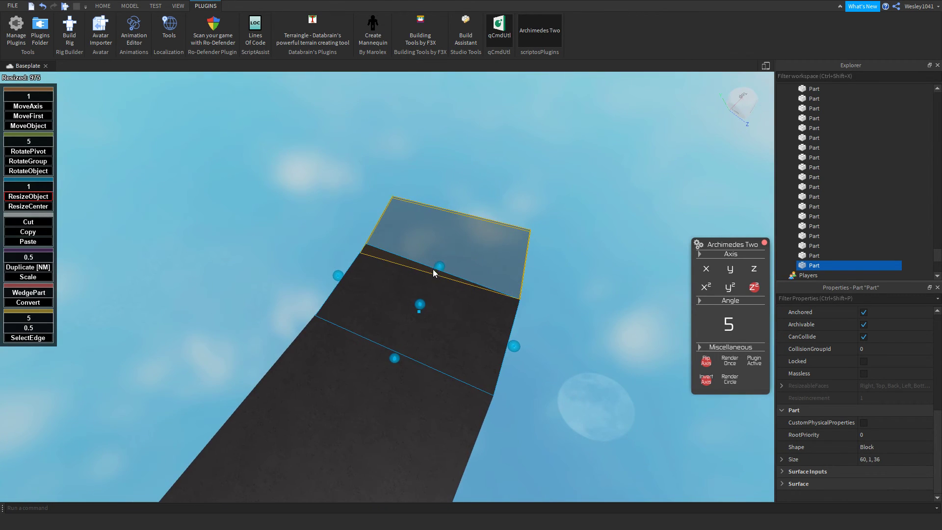
{"action": "left_click_drag", "start_coordinate": [433, 269], "coordinate": [429, 312]}
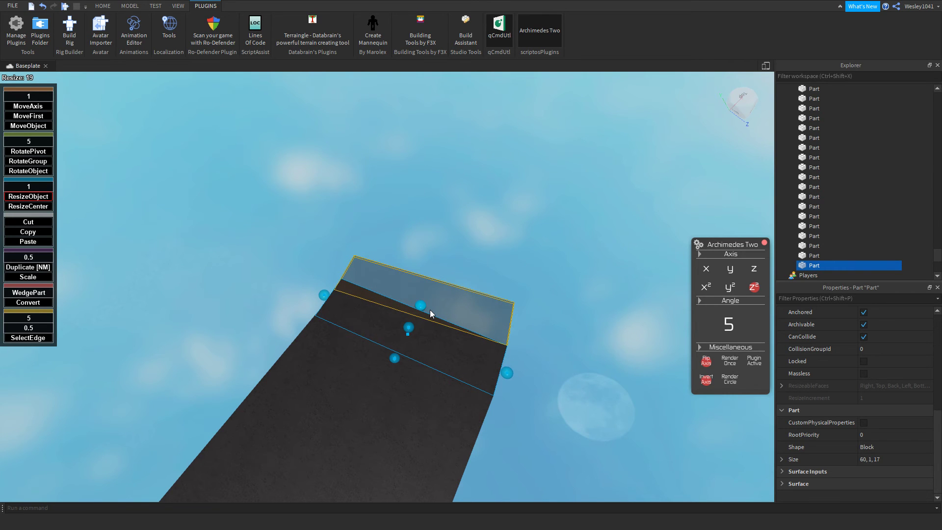
{"action": "key", "text": "a"}
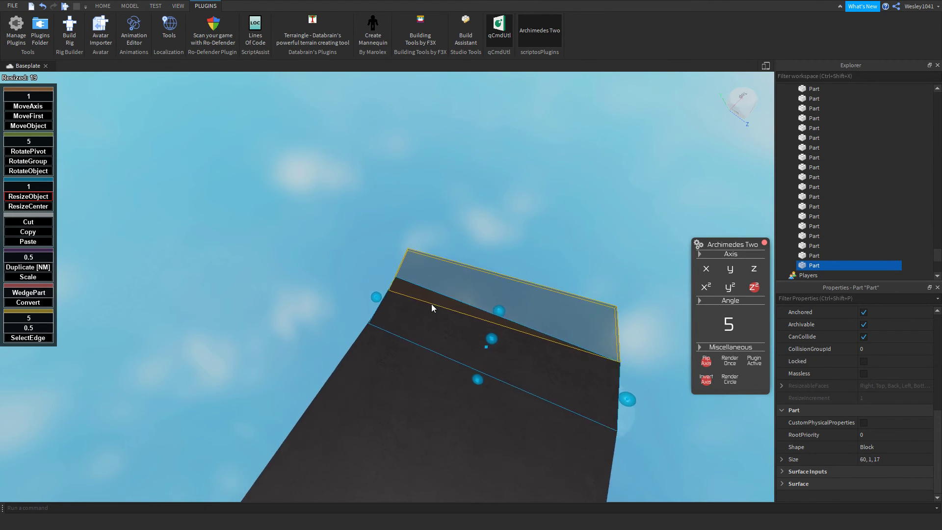
{"action": "key", "text": "d"}
{"action": "key", "text": "d"}
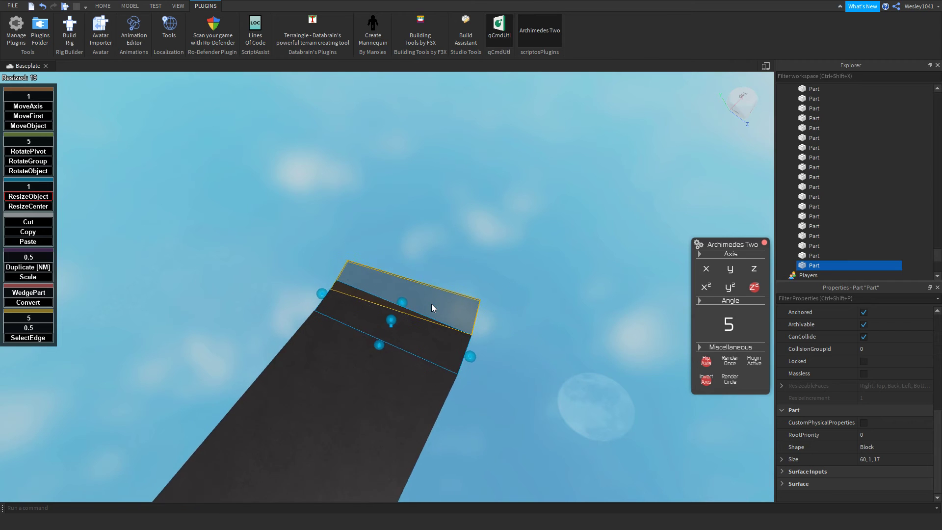
{"action": "left_click_drag", "start_coordinate": [444, 305], "coordinate": [442, 323]}
- Render the slice repeatedly at 5 degrees into a hairpin ending at 40° orientation
{"action": "left_click", "coordinate": [720, 356]}
{"action": "left_click", "coordinate": [719, 356]}
{"action": "left_click", "coordinate": [720, 355]}
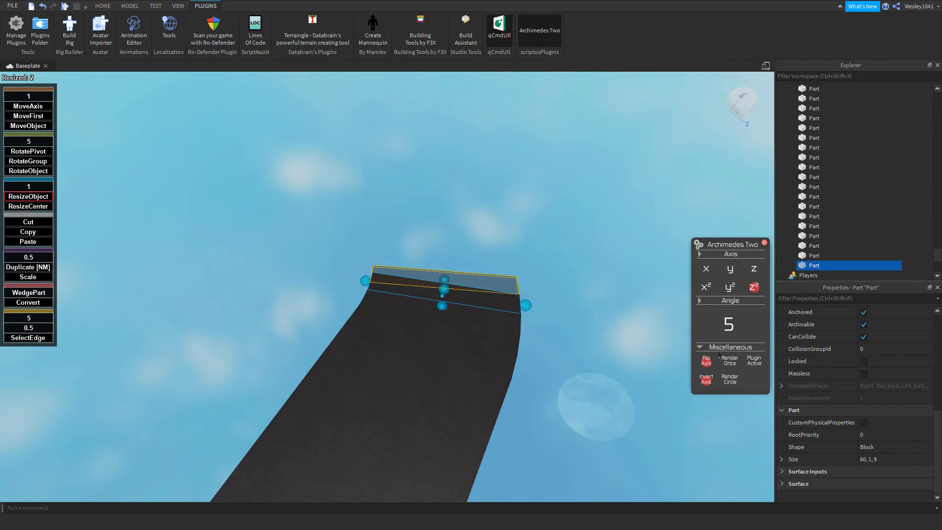
{"action": "left_click", "coordinate": [720, 355]}
{"action": "left_click", "coordinate": [719, 355]}
{"action": "left_click", "coordinate": [720, 355]}
{"action": "left_click", "coordinate": [720, 355]}
{"action": "left_click", "coordinate": [720, 355]}
{"action": "left_click", "coordinate": [719, 355]}
{"action": "left_click", "coordinate": [719, 355]}
{"action": "left_click", "coordinate": [720, 355]}
{"action": "left_click", "coordinate": [720, 355]}
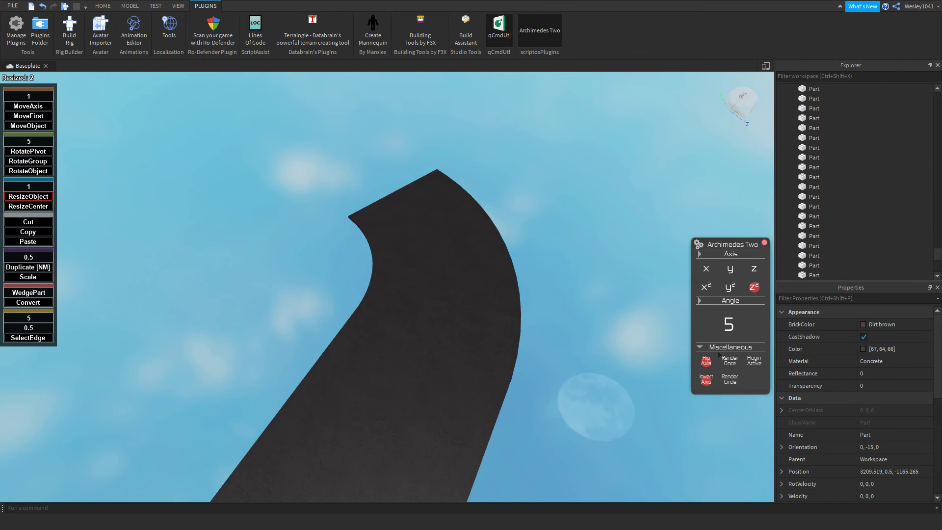
{"action": "left_click", "coordinate": [719, 355]}
{"action": "left_click", "coordinate": [720, 355]}
{"action": "left_click", "coordinate": [719, 356]}
{"action": "left_click", "coordinate": [719, 356]}
{"action": "left_click", "coordinate": [719, 356]}
{"action": "left_click", "coordinate": [719, 355]}
{"action": "left_click", "coordinate": [719, 355]}
{"action": "left_click", "coordinate": [719, 356]}
{"action": "left_click", "coordinate": [720, 355]}
{"action": "left_click", "coordinate": [719, 355]}
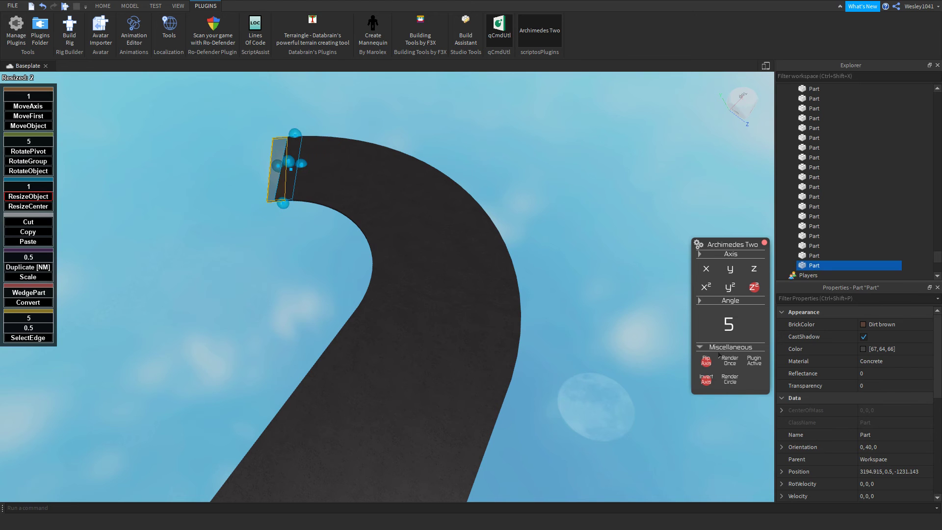
- Lengthen the hairpin's last slice by 100 and widen the resulting part along its inner side
{"action": "right_click_drag", "start_coordinate": [510, 267], "coordinate": [511, 266]}
{"action": "key", "text": "s"}
{"action": "key", "text": "d"}
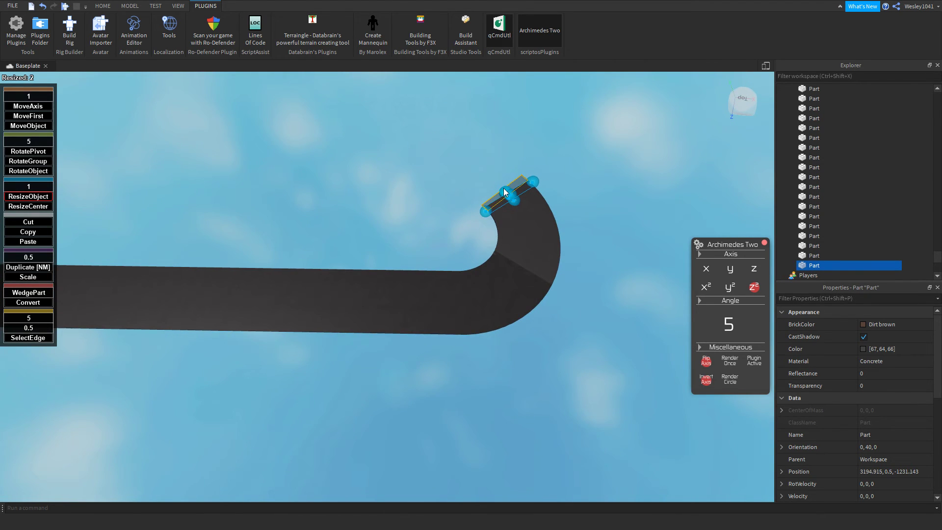
{"action": "left_click_drag", "start_coordinate": [504, 189], "coordinate": [441, 125]}
{"action": "scroll", "coordinate": [481, 183], "scroll_direction": "up", "scroll_amount": 1}
{"action": "scroll", "coordinate": [412, 167], "scroll_direction": "up", "scroll_amount": 3}
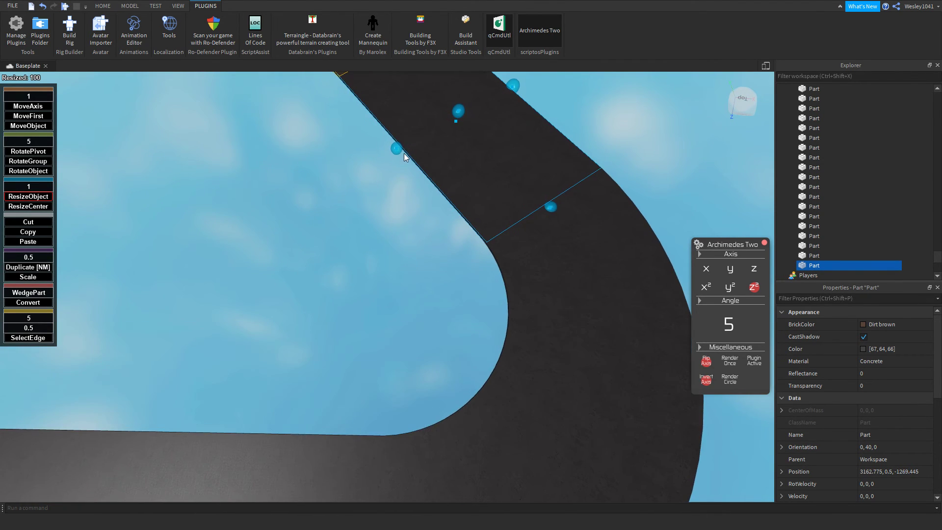
{"action": "left_click_drag", "start_coordinate": [398, 149], "coordinate": [355, 175]}
{"action": "scroll", "coordinate": [824, 437], "scroll_direction": "down", "scroll_amount": 5}
{"action": "left_click", "coordinate": [496, 241]}
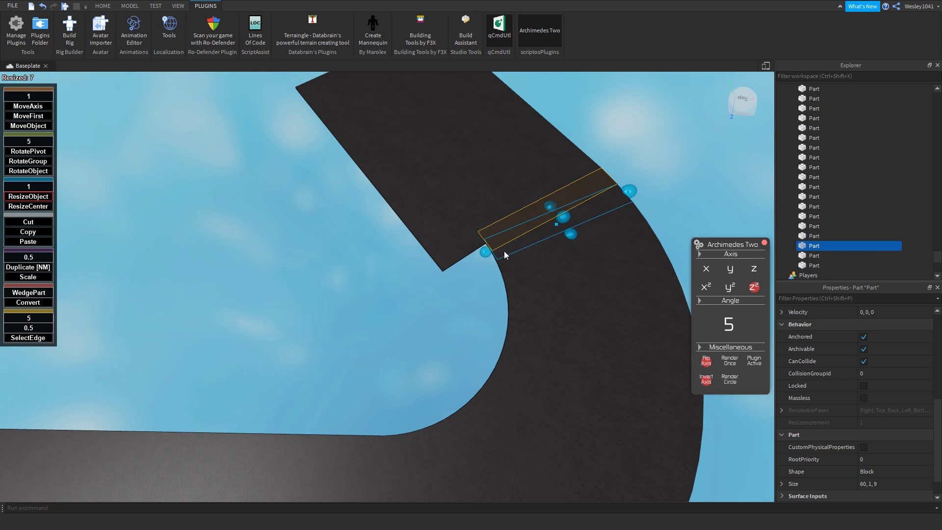
{"action": "left_click", "coordinate": [504, 258], "text": "ctrl"}
{"action": "left_click", "coordinate": [530, 265], "text": "ctrl"}
{"action": "left_click", "coordinate": [560, 270], "text": "ctrl"}
{"action": "left_click", "coordinate": [584, 219], "text": "ctrl"}
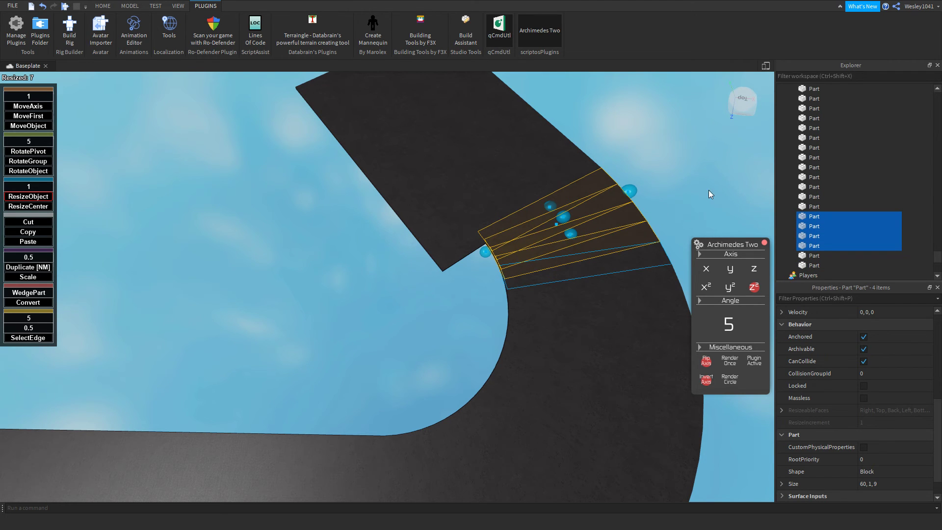
{"action": "left_click", "coordinate": [679, 189]}
- Turn off axis flipping and inversion, and render one part at 5 degrees from the widened part back over the hairpin
{"action": "scroll", "coordinate": [599, 207], "scroll_direction": "down", "scroll_amount": 4}
{"action": "right_click_drag", "start_coordinate": [598, 207], "coordinate": [555, 268]}
{"action": "left_click", "coordinate": [516, 214]}
{"action": "scroll", "coordinate": [549, 231], "scroll_direction": "up", "scroll_amount": 2}
{"action": "left_click", "coordinate": [703, 360]}
{"action": "left_click", "coordinate": [702, 358]}
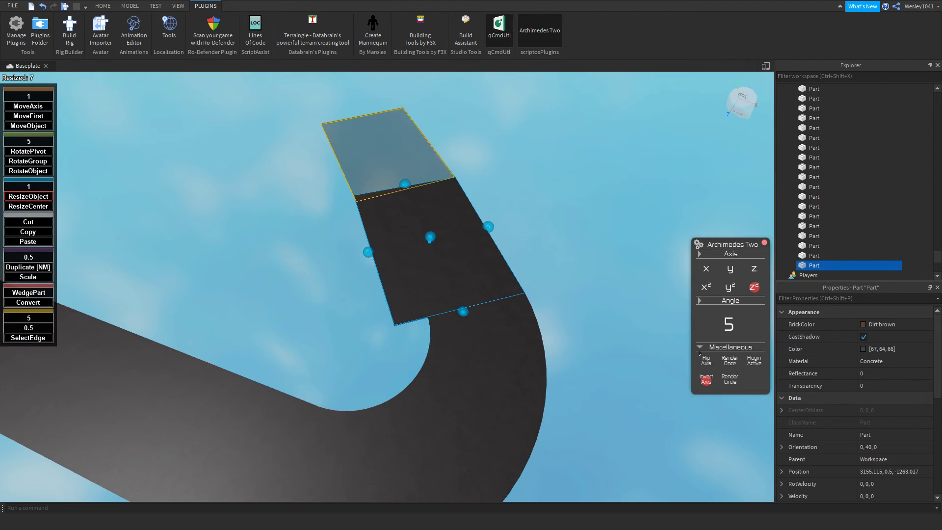
{"action": "left_click", "coordinate": [698, 379]}
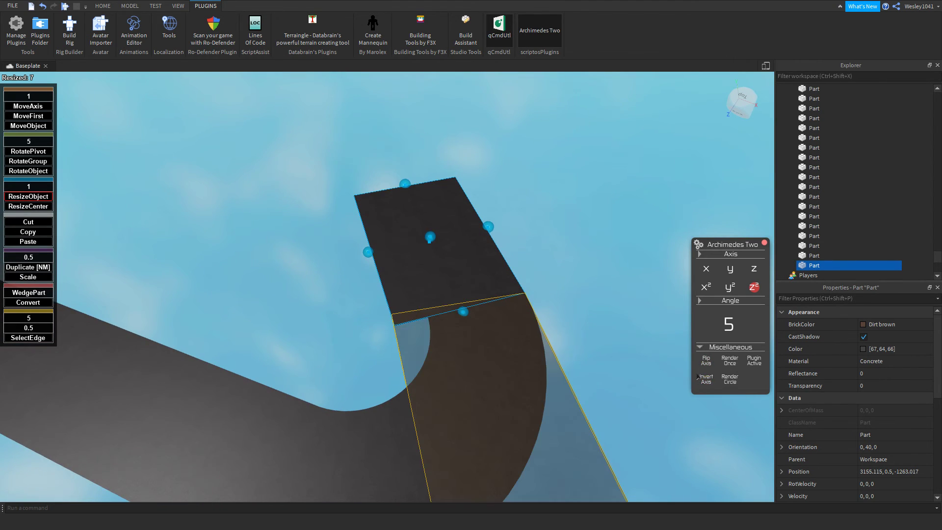
{"action": "left_click", "coordinate": [724, 357]}
- Trim the rendered part to a thin slice along the hairpin's inner edge, narrowing it by 60 and taking 3 more off its length
{"action": "right_click_drag", "start_coordinate": [519, 276], "coordinate": [551, 273]}
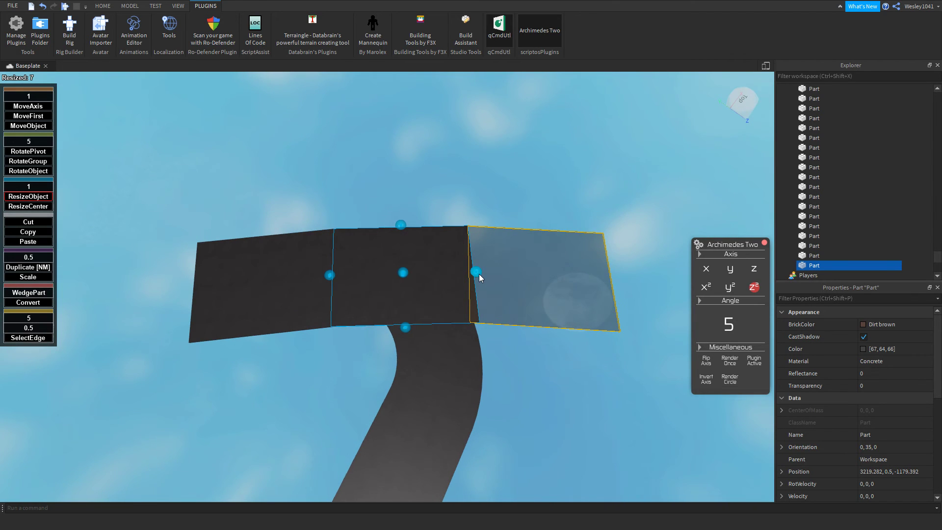
{"action": "left_click_drag", "start_coordinate": [479, 273], "coordinate": [347, 290]}
{"action": "scroll", "coordinate": [343, 304], "scroll_direction": "up", "scroll_amount": 5}
{"action": "left_click_drag", "start_coordinate": [337, 230], "coordinate": [358, 304]}
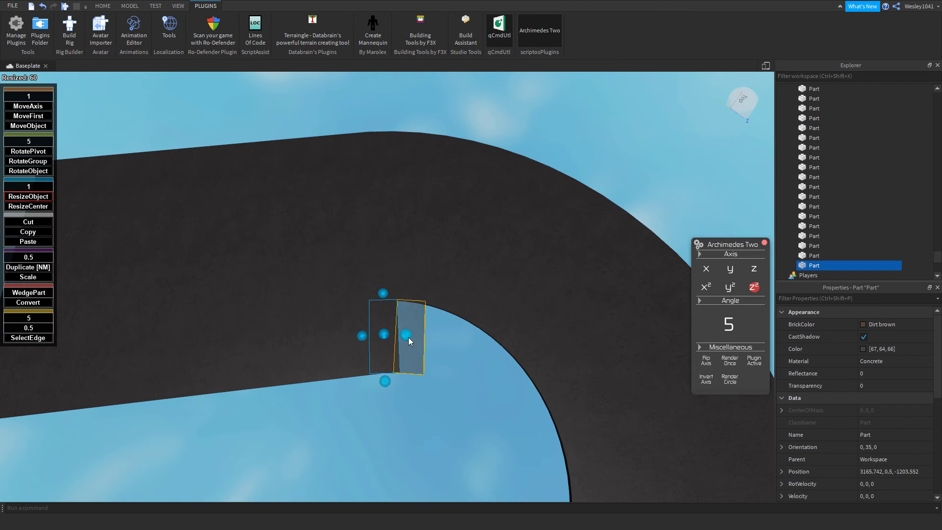
{"action": "left_click_drag", "start_coordinate": [408, 337], "coordinate": [399, 343]}
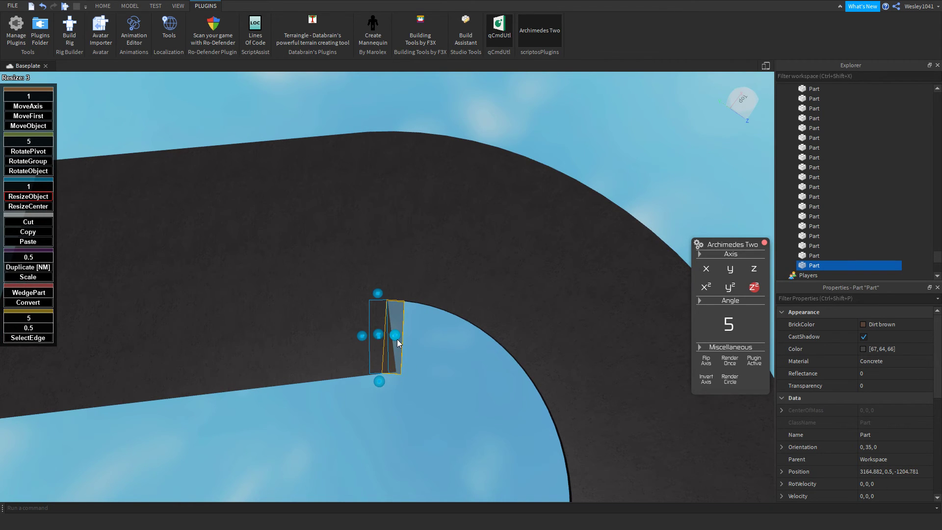
- Render the slice repeatedly at 5 degrees around the hairpin's inner edge until it reaches -75° orientation
{"action": "left_click", "coordinate": [718, 356]}
{"action": "left_click", "coordinate": [718, 355]}
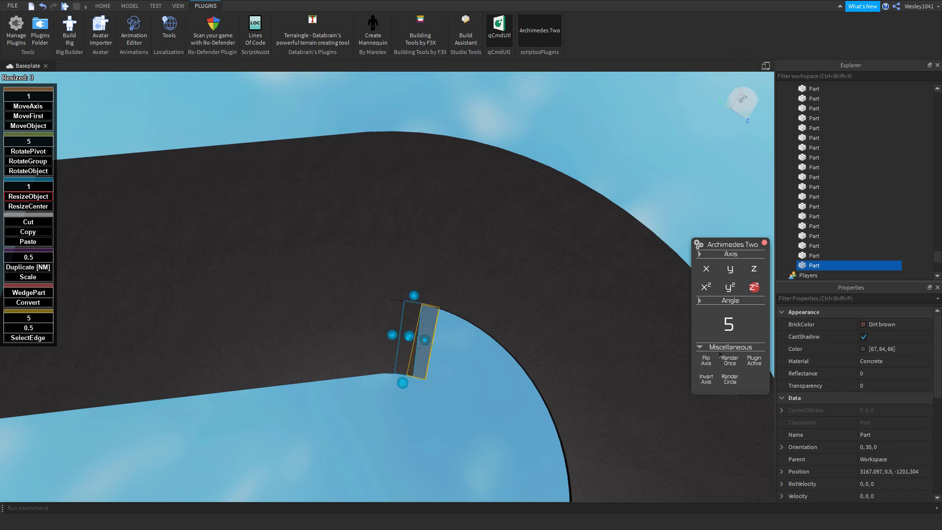
{"action": "left_click", "coordinate": [719, 355]}
{"action": "left_click", "coordinate": [719, 355]}
{"action": "left_click", "coordinate": [720, 355]}
{"action": "left_click", "coordinate": [720, 355]}
{"action": "left_click", "coordinate": [720, 355]}
{"action": "left_click", "coordinate": [720, 355]}
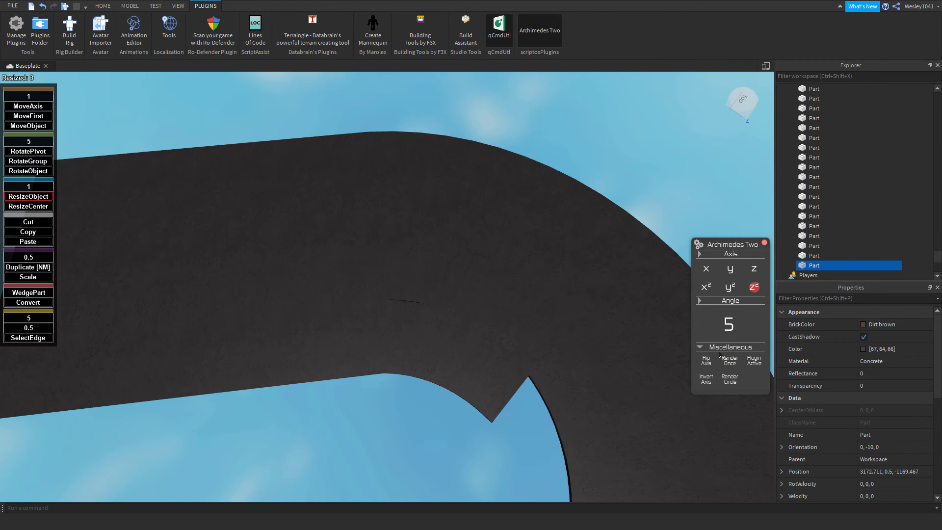
{"action": "left_click", "coordinate": [720, 355]}
{"action": "left_click", "coordinate": [720, 354]}
{"action": "left_click", "coordinate": [721, 354]}
{"action": "left_click", "coordinate": [721, 355]}
{"action": "left_click", "coordinate": [721, 355]}
{"action": "left_click", "coordinate": [720, 355]}
{"action": "right_click_drag", "start_coordinate": [476, 314], "coordinate": [511, 313]}
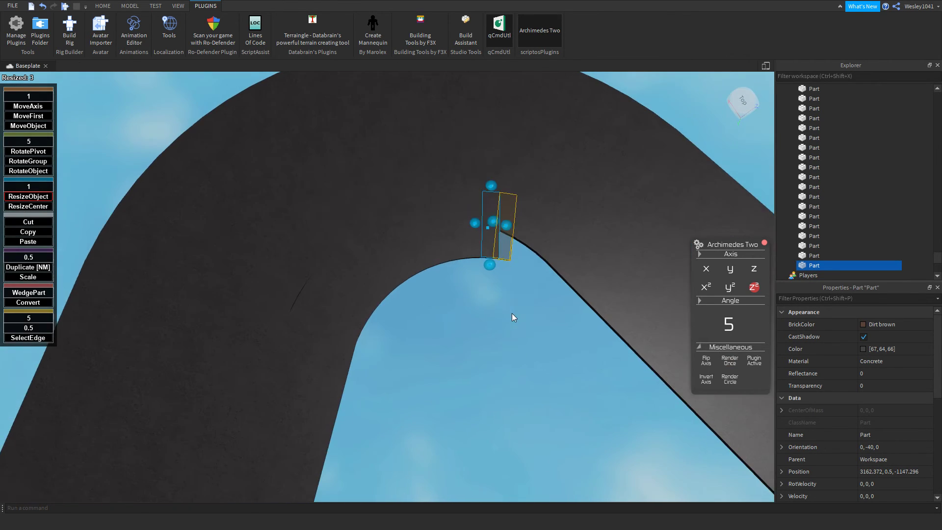
{"action": "left_click", "coordinate": [723, 356]}
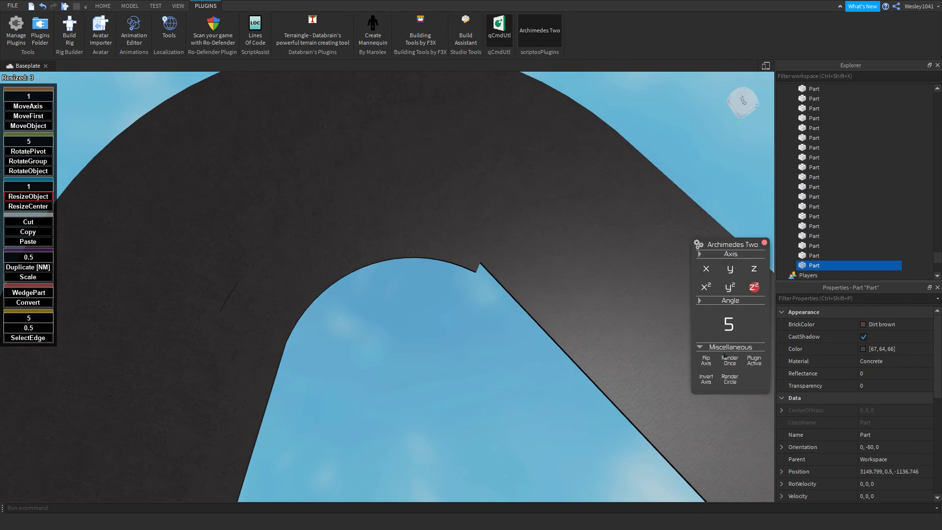
{"action": "key", "text": "d"}
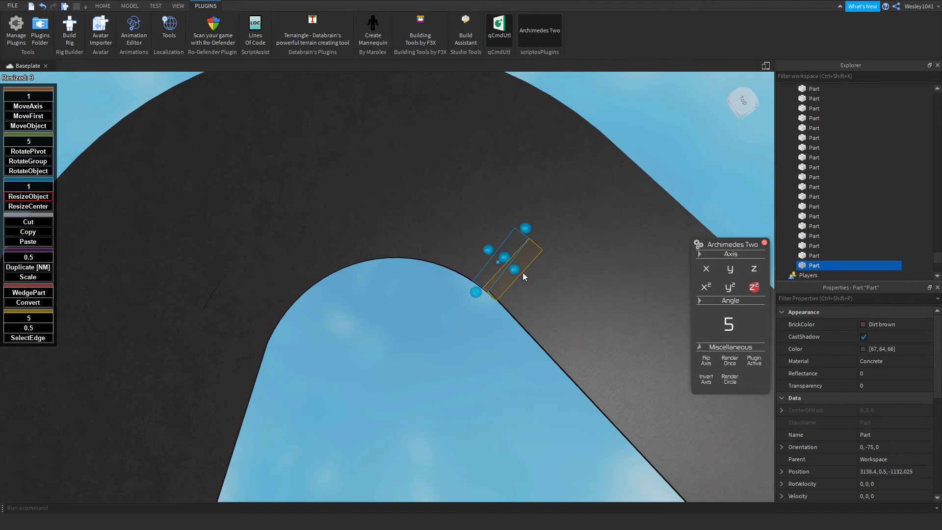
- Resize the outer ends of the first inner-curve slices by 4 and 1 to close the thin seam in the road
{"action": "left_click", "coordinate": [219, 307]}
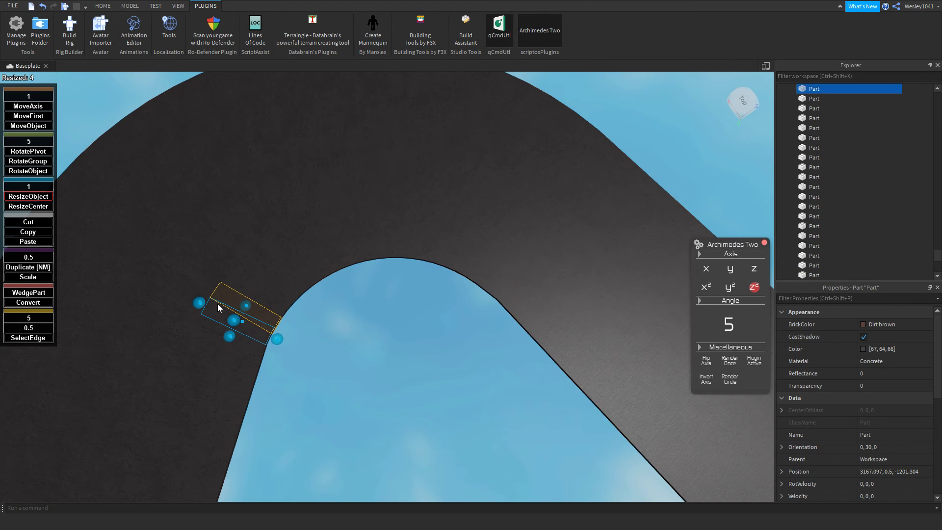
{"action": "left_click", "coordinate": [360, 346]}
{"action": "key", "text": "a"}
{"action": "scroll", "coordinate": [340, 324], "scroll_direction": "up", "scroll_amount": 4}
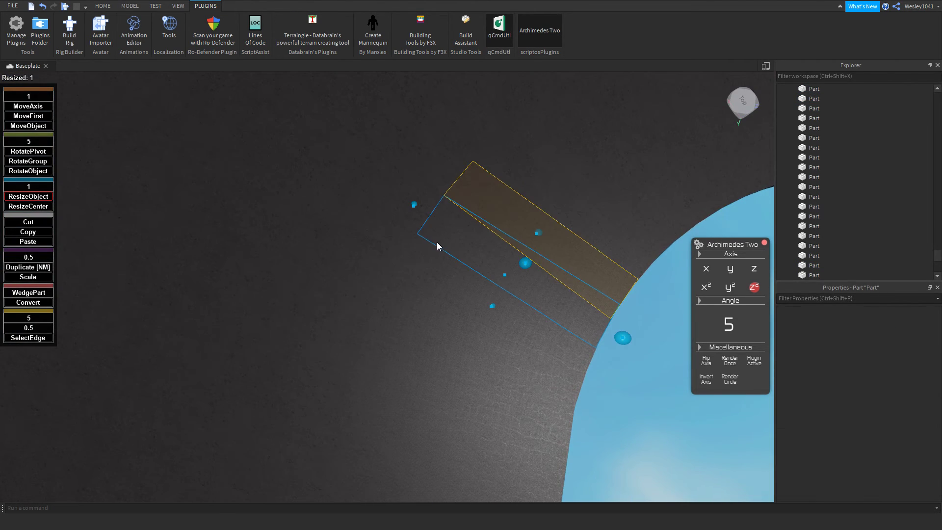
{"action": "left_click_drag", "start_coordinate": [410, 206], "coordinate": [403, 202]}
{"action": "key", "text": "s"}
{"action": "key", "text": "d"}
{"action": "left_click", "coordinate": [586, 378]}
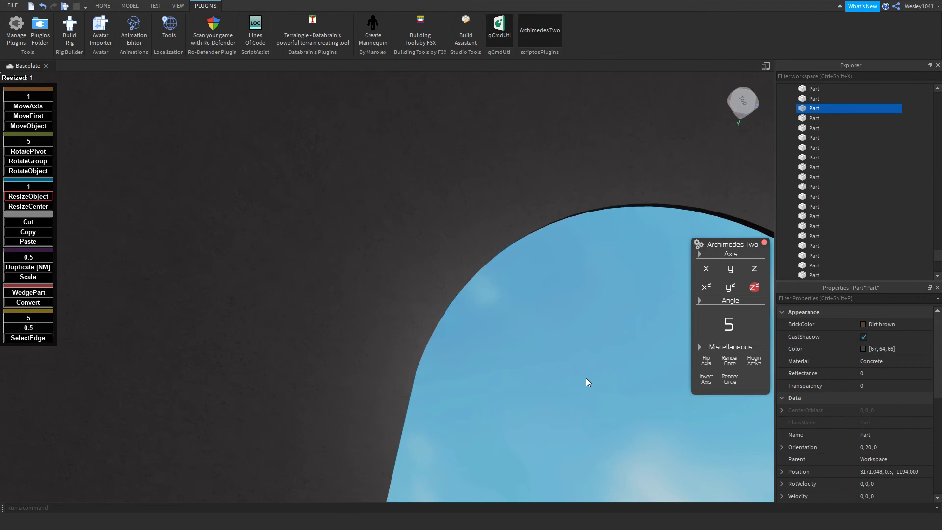
- Lengthen the road part beyond the hairpin by 142 with the render axis inverted, and trim it back by 104
{"action": "key", "text": "s"}
{"action": "right_click_drag", "start_coordinate": [584, 379], "coordinate": [615, 381]}
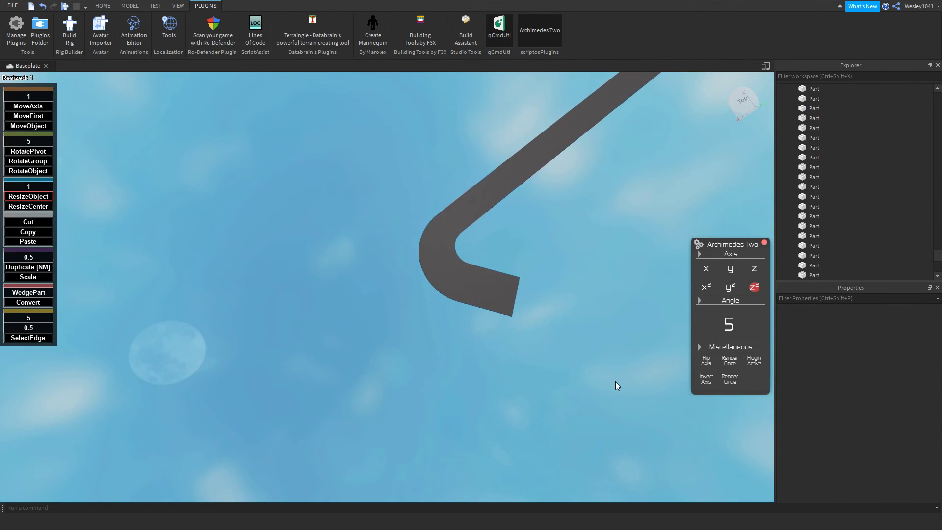
{"action": "left_click", "coordinate": [499, 305]}
{"action": "right_click_drag", "start_coordinate": [500, 304], "coordinate": [517, 305]}
{"action": "left_click_drag", "start_coordinate": [499, 278], "coordinate": [529, 271]}
{"action": "left_click", "coordinate": [705, 380]}
{"action": "right_click_drag", "start_coordinate": [502, 289], "coordinate": [501, 287]}
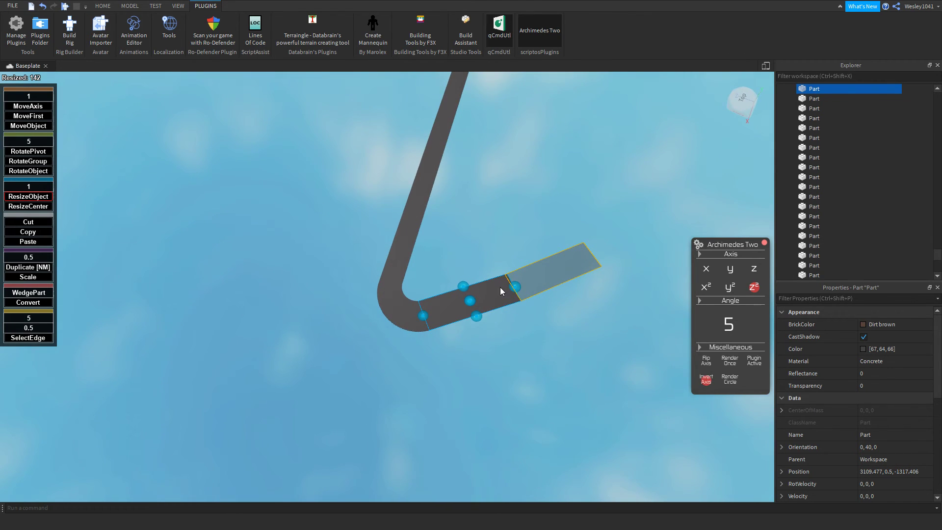
{"action": "mouse_move", "coordinate": [480, 298]}
{"action": "left_mouse_down"}
{"action": "mouse_move", "coordinate": [471, 297]}
{"action": "mouse_move", "coordinate": [478, 300]}
{"action": "left_mouse_up"}
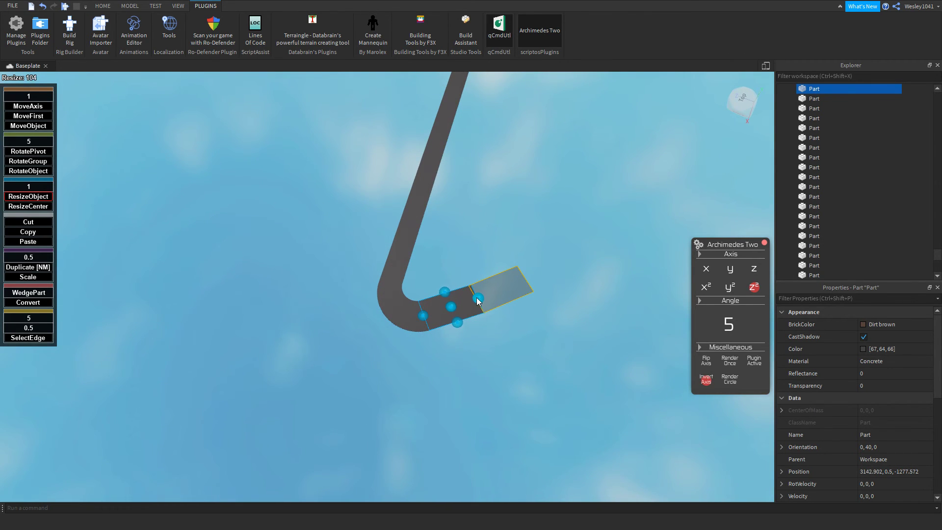
- Render further parts at 5 degrees from the lengthened part into a wide curve ending at 65° orientation
{"action": "left_click", "coordinate": [720, 360]}
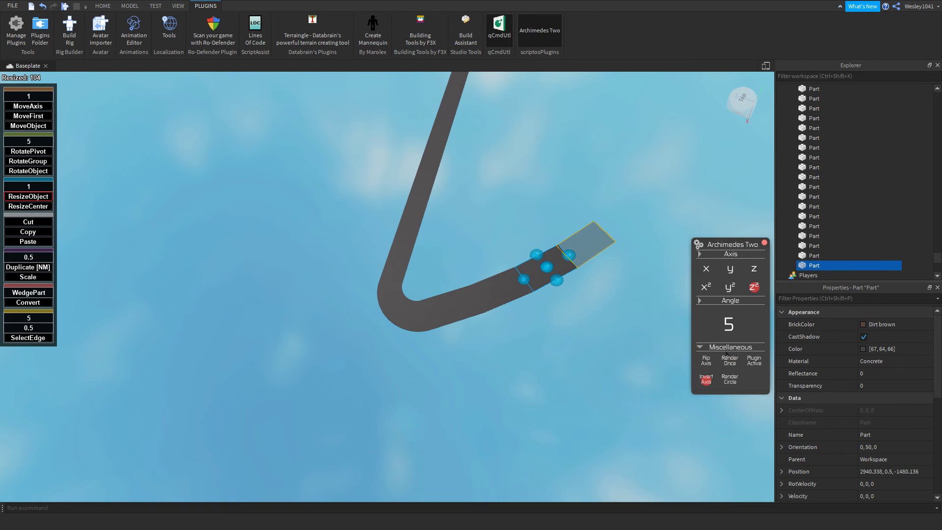
{"action": "right_click_drag", "start_coordinate": [656, 205], "coordinate": [655, 204]}
{"action": "scroll", "coordinate": [629, 217], "scroll_direction": "down", "scroll_amount": 3}
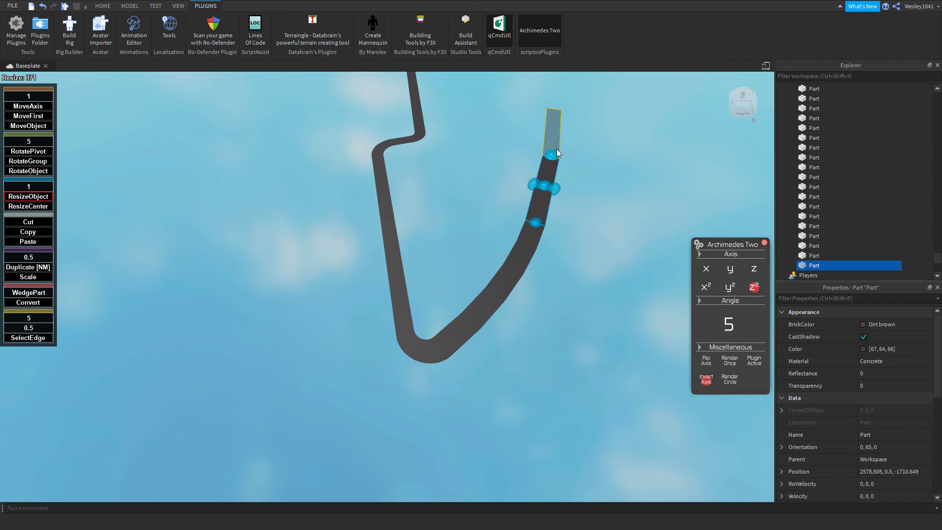
- Try the wide curve's last part lengthened by 557 and shortened by 366, and undo back to the 60° part
{"action": "left_click_drag", "start_coordinate": [557, 148], "coordinate": [562, 123]}
{"action": "right_click_drag", "start_coordinate": [564, 192], "coordinate": [564, 190]}
{"action": "key", "text": "w"}
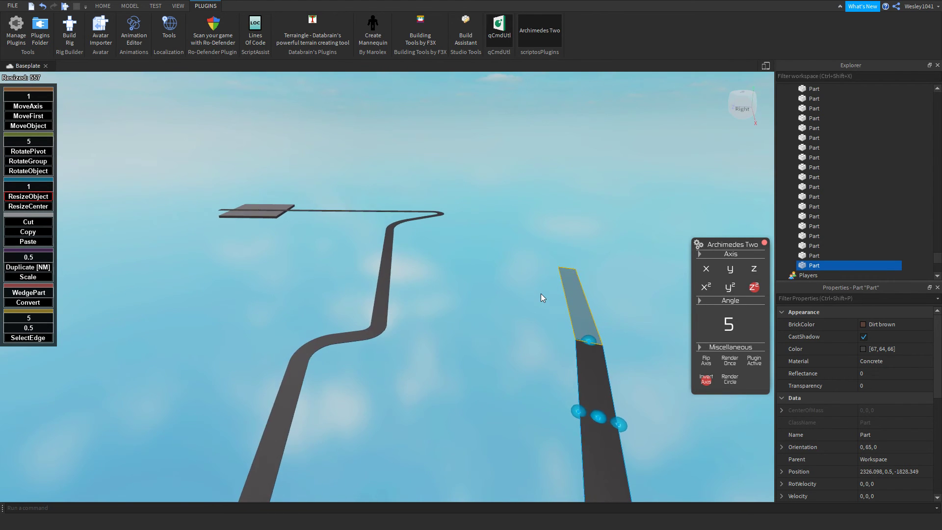
{"action": "right_click_drag", "start_coordinate": [531, 302], "coordinate": [496, 289]}
{"action": "key", "text": "s"}
{"action": "key", "text": "a"}
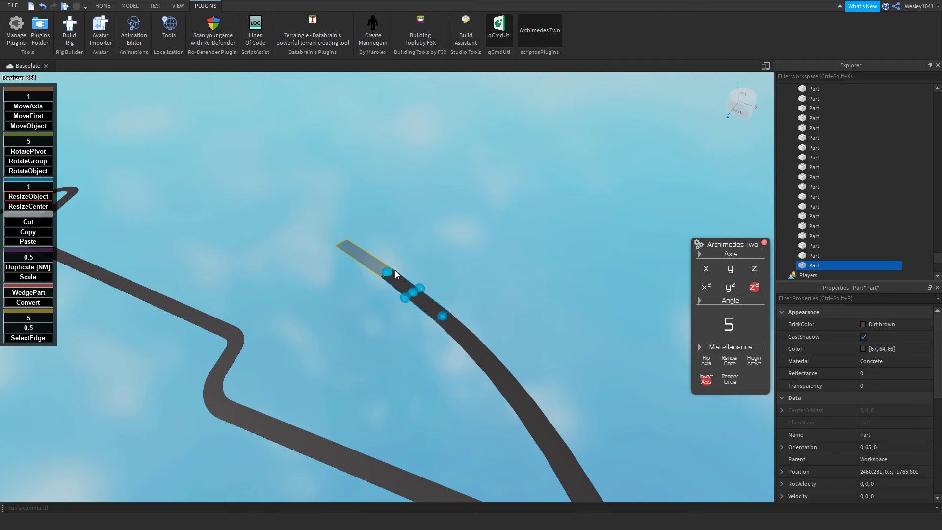
{"action": "left_click_drag", "start_coordinate": [396, 269], "coordinate": [397, 272]}
{"action": "right_click_drag", "start_coordinate": [431, 302], "coordinate": [432, 303]}
{"action": "key", "text": "s"}
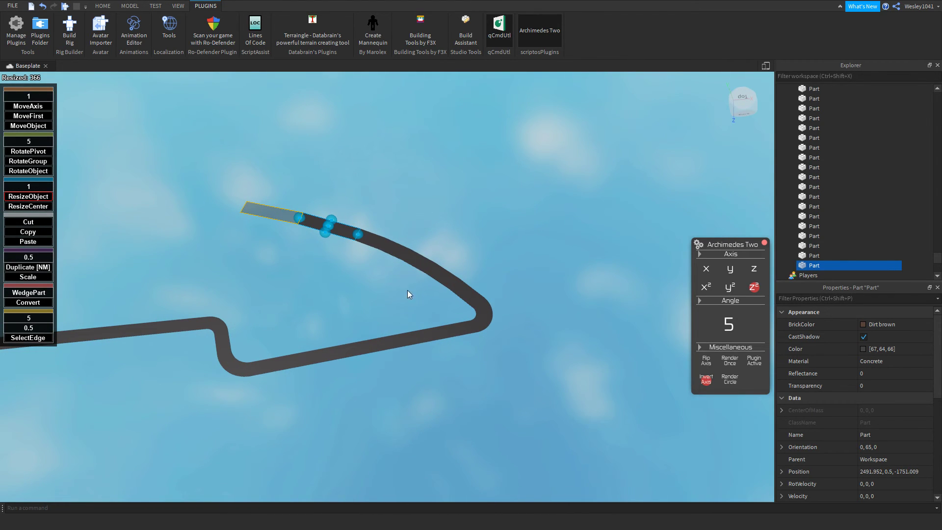
{"action": "key", "text": "ctrl+z"}
- Lengthen the 60° part at the end of the wide curve by 38
{"action": "left_click", "coordinate": [367, 238]}
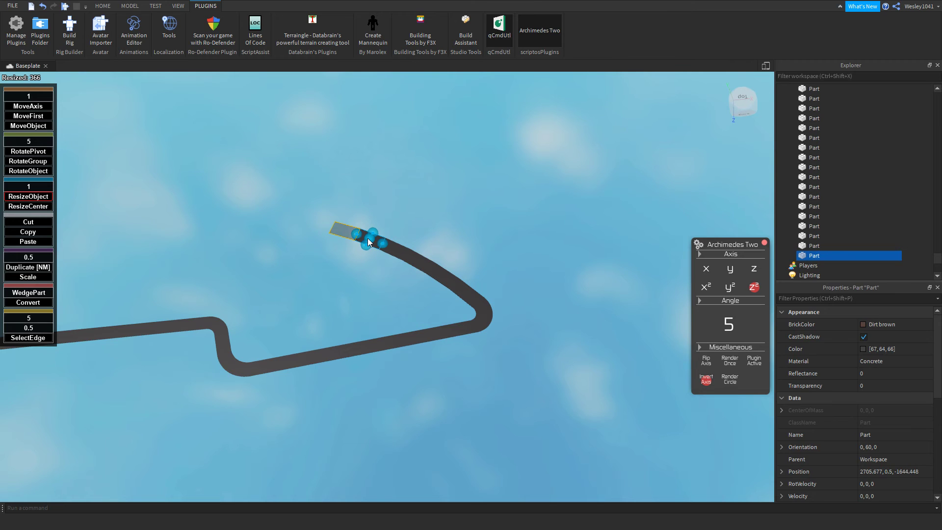
{"action": "left_click_drag", "start_coordinate": [359, 233], "coordinate": [353, 231]}
{"action": "scroll", "coordinate": [375, 216], "scroll_direction": "up", "scroll_amount": 6}
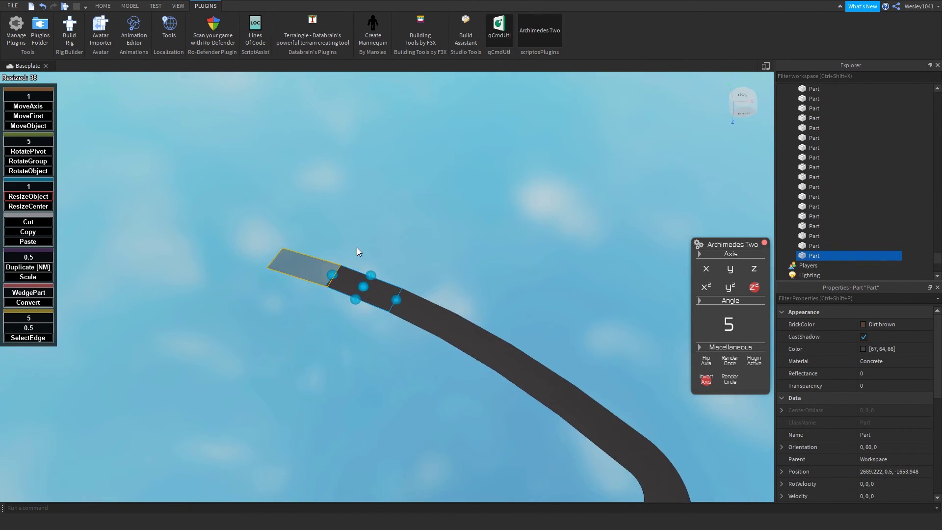
- Set up a slope from the curve's last part using the z axis, a flipped axis and an angle of 0.5
{"action": "scroll", "coordinate": [360, 285], "scroll_direction": "up", "scroll_amount": 10}
{"action": "key", "text": "w"}
{"action": "key", "text": "d"}
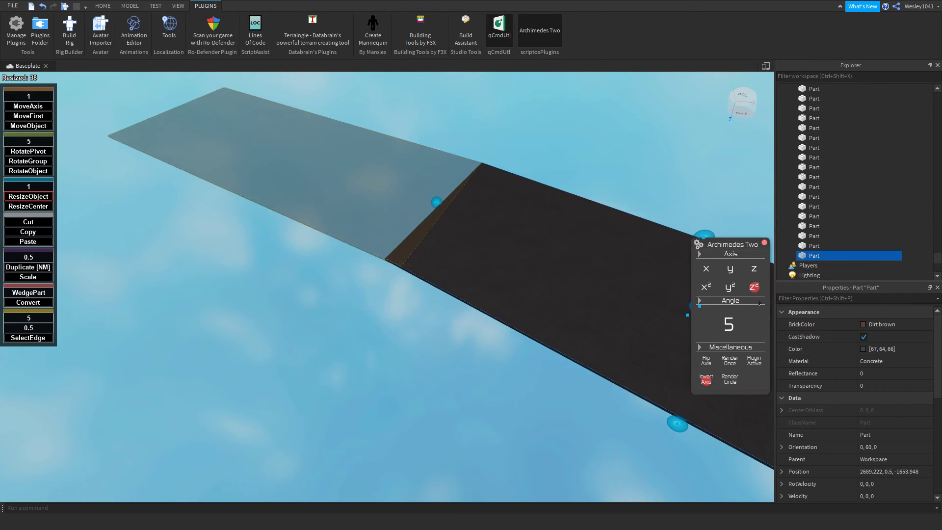
{"action": "left_click", "coordinate": [754, 269]}
{"action": "key", "text": "w"}
{"action": "right_click_drag", "start_coordinate": [511, 260], "coordinate": [523, 264]}
{"action": "key", "text": "s"}
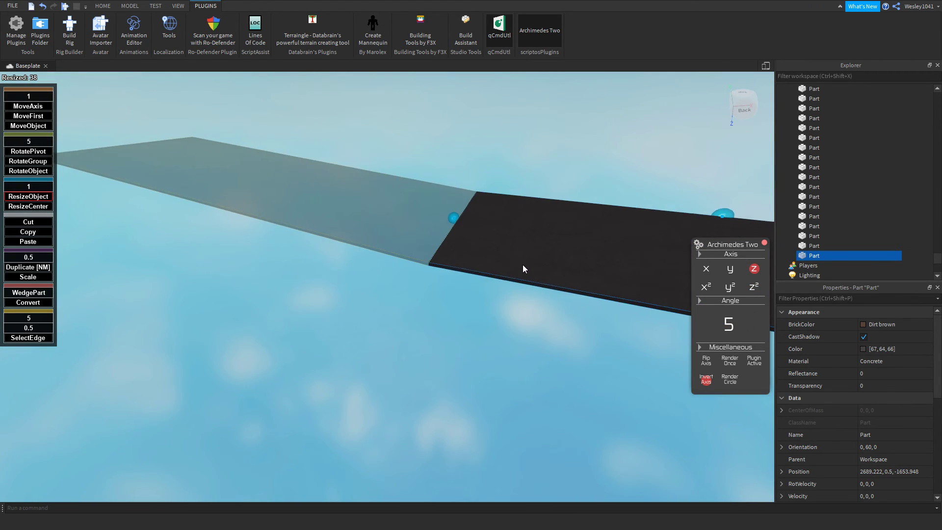
{"action": "key", "text": "d"}
{"action": "key", "text": "w"}
{"action": "right_click_drag", "start_coordinate": [442, 242], "coordinate": [444, 243]}
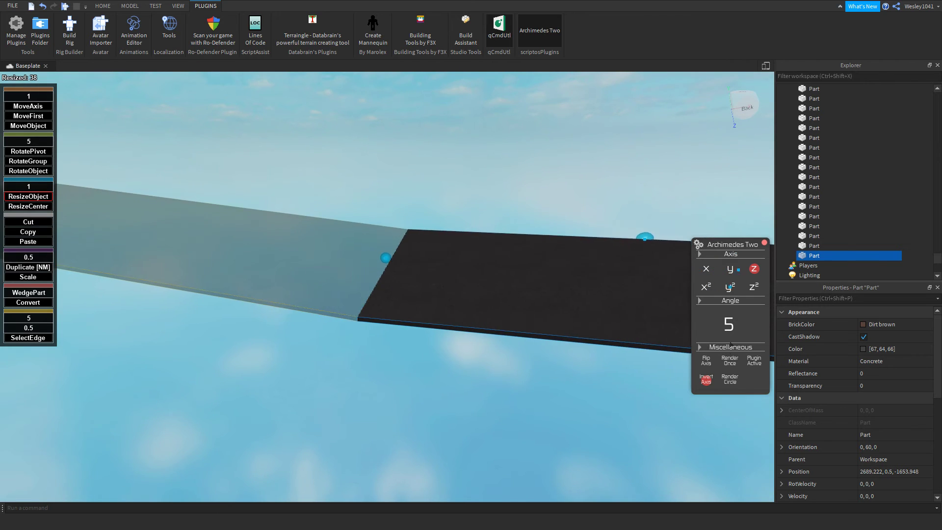
{"action": "left_click", "coordinate": [720, 319]}
{"action": "key", "text": "Return"}
{"action": "left_click", "coordinate": [700, 352]}
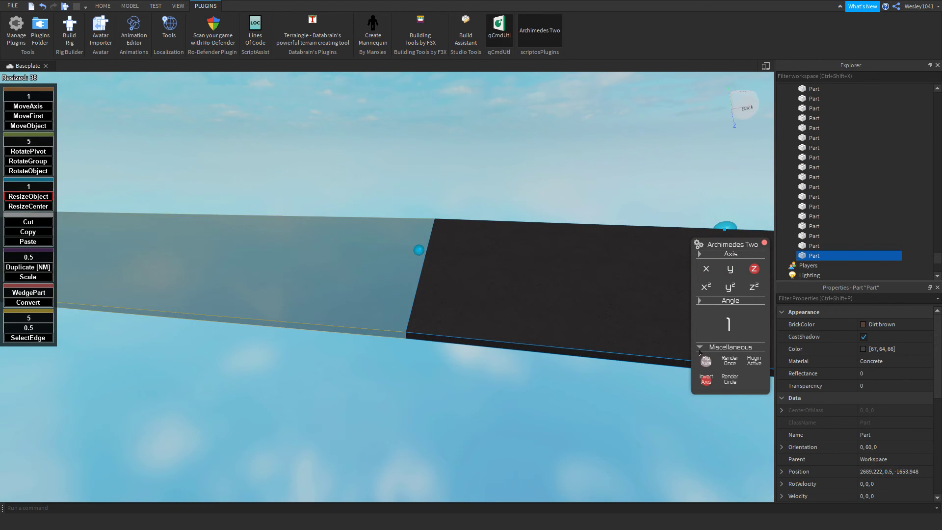
{"action": "scroll", "coordinate": [599, 304], "scroll_direction": "down", "scroll_amount": 5}
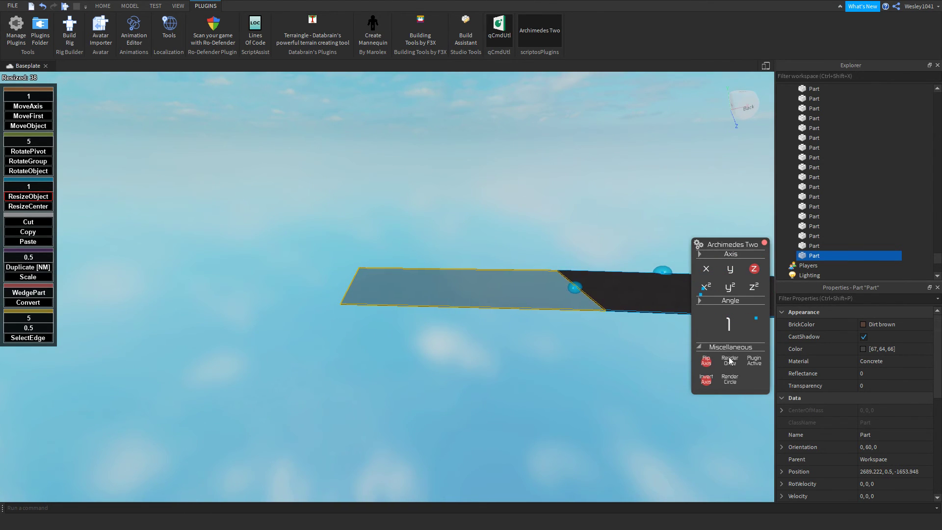
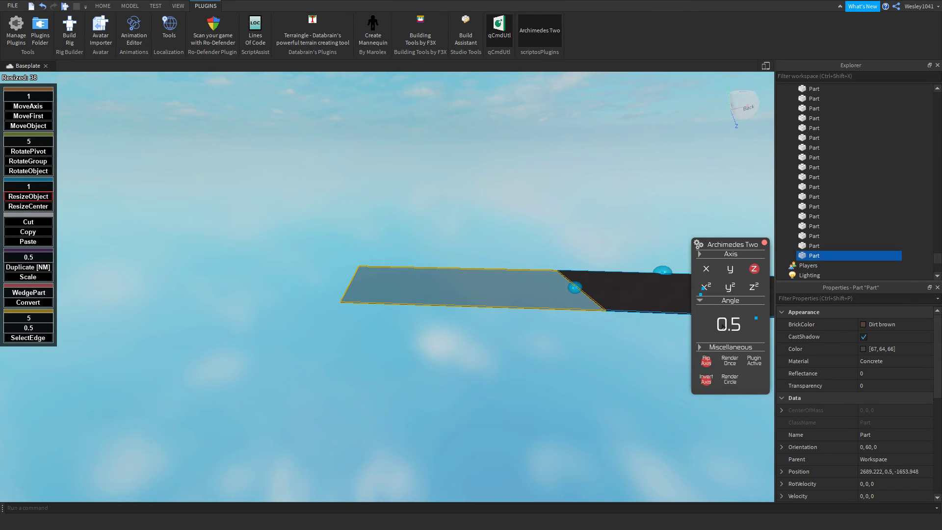
- Render one sloping part at 0.5 degrees beyond the curve and shorten it
{"action": "left_click", "coordinate": [728, 359]}
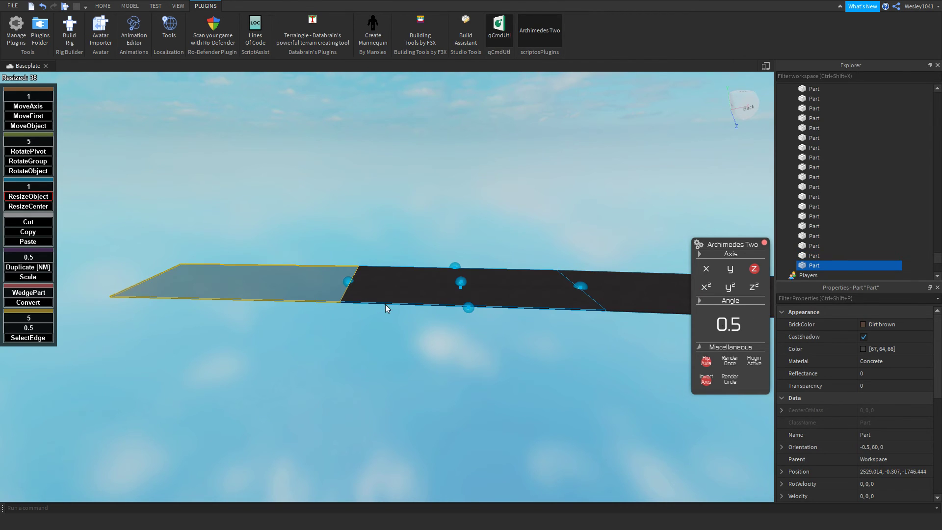
{"action": "right_click_drag", "start_coordinate": [419, 288], "coordinate": [419, 288]}
{"action": "left_click_drag", "start_coordinate": [410, 276], "coordinate": [413, 277]}
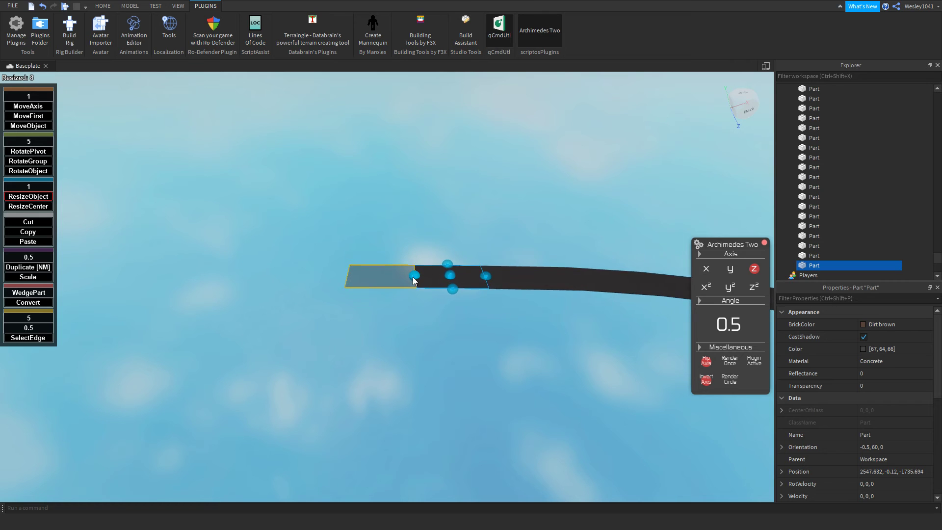
- Render the sloping part onward at 0.5 degrees to a -2° tilt, and lengthen the last part by 505
{"action": "scroll", "coordinate": [413, 278], "scroll_direction": "up", "scroll_amount": 6}
{"action": "scroll", "coordinate": [458, 287], "scroll_direction": "down", "scroll_amount": 5}
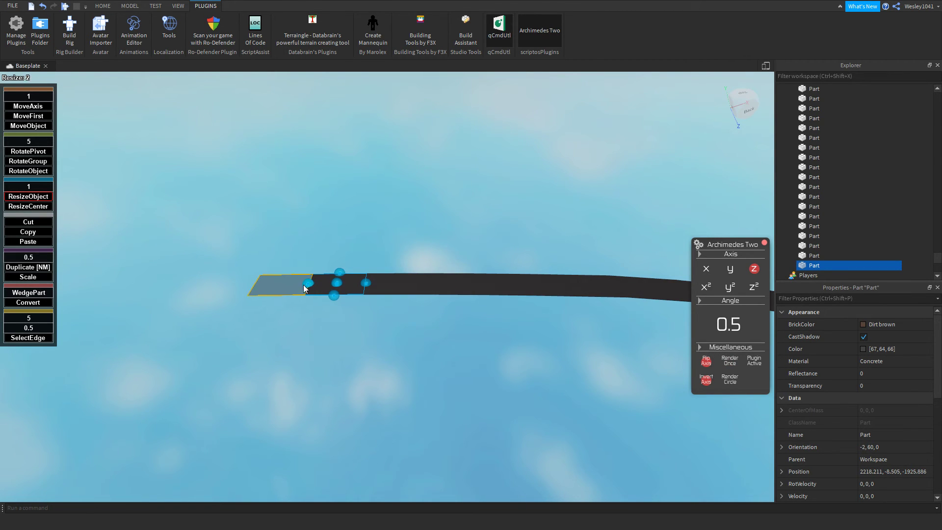
{"action": "right_click_drag", "start_coordinate": [312, 313], "coordinate": [311, 312]}
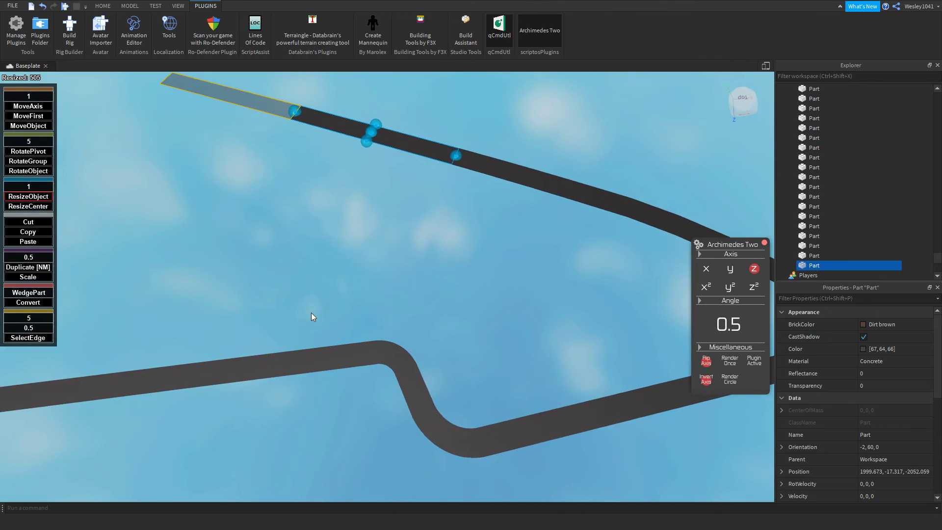
- Lengthen the last -2° sloping part downhill in two stretches, by 479 and by about 543
{"action": "scroll", "coordinate": [314, 289], "scroll_direction": "down", "scroll_amount": 3}
{"action": "right_click_drag", "start_coordinate": [314, 240], "coordinate": [314, 240]}
{"action": "scroll", "coordinate": [314, 240], "scroll_direction": "down", "scroll_amount": 2}
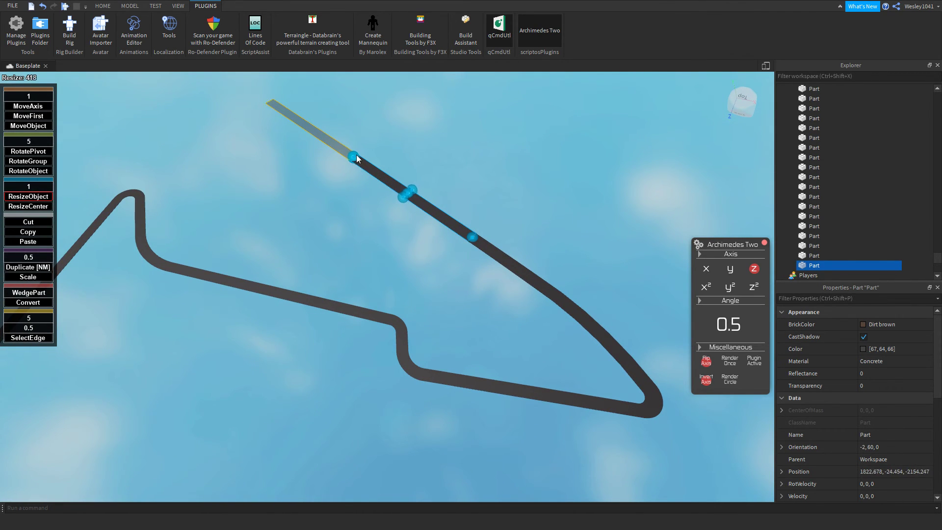
{"action": "left_click_drag", "start_coordinate": [356, 154], "coordinate": [351, 149]}
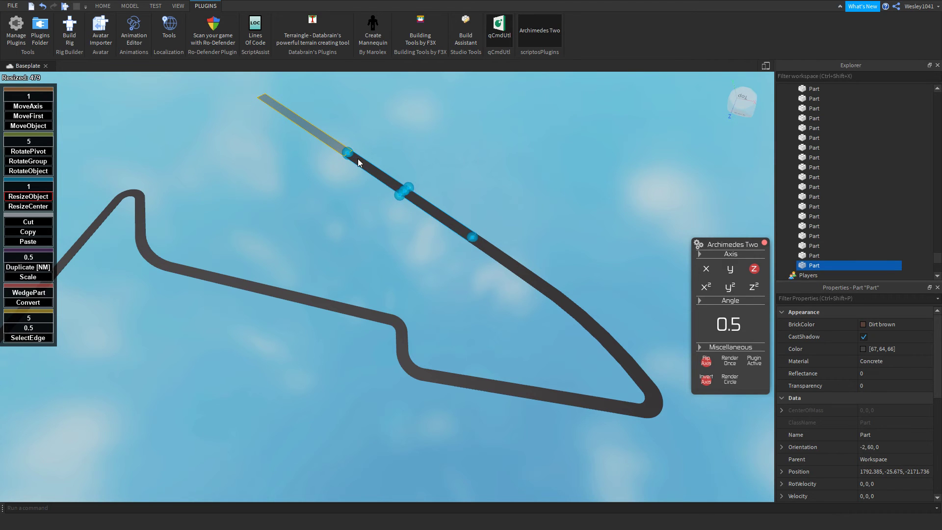
{"action": "scroll", "coordinate": [363, 169], "scroll_direction": "down", "scroll_amount": 4}
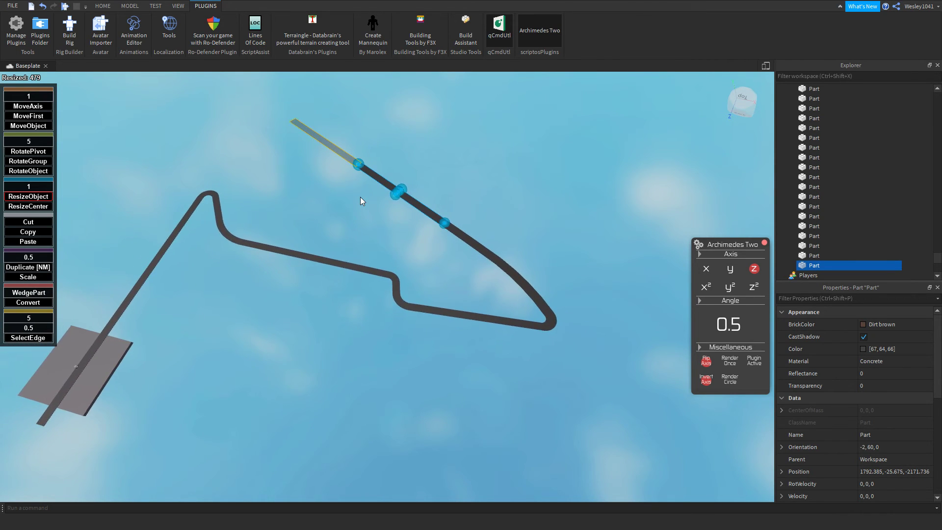
{"action": "scroll", "coordinate": [360, 198], "scroll_direction": "down", "scroll_amount": 2}
{"action": "left_click_drag", "start_coordinate": [355, 168], "coordinate": [323, 153]}
{"action": "scroll", "coordinate": [406, 181], "scroll_direction": "up", "scroll_amount": 3}
{"action": "right_click_drag", "start_coordinate": [406, 181], "coordinate": [343, 169]}
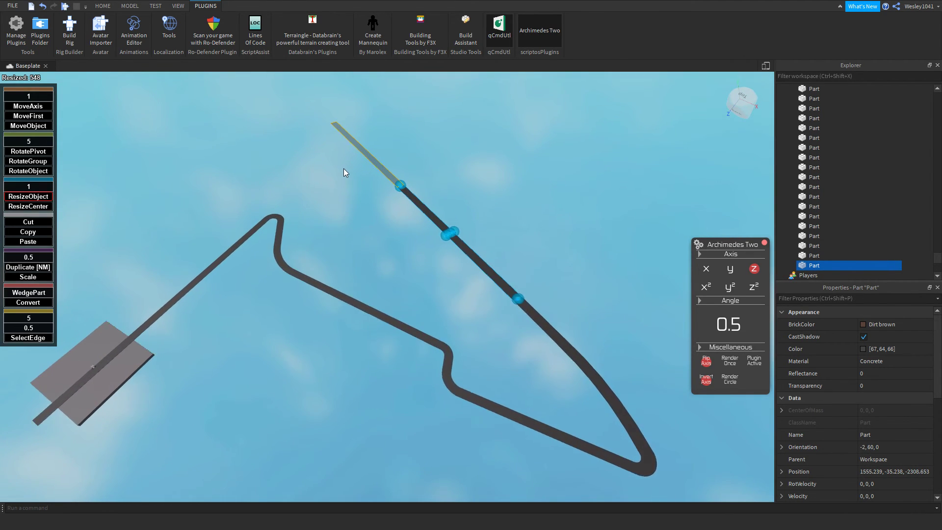
- Turn off the flipped axis, render one part at 0.5 degrees to ease the slope to -1.5°, and shorten it by 1467
{"action": "scroll", "coordinate": [344, 169], "scroll_direction": "up", "scroll_amount": 5}
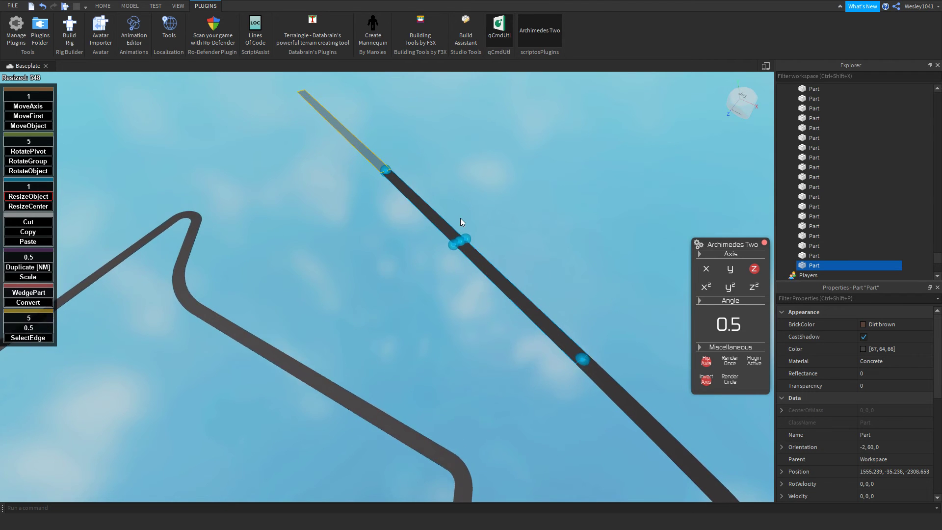
{"action": "right_click_drag", "start_coordinate": [460, 218], "coordinate": [442, 201]}
{"action": "right_click_drag", "start_coordinate": [527, 318], "coordinate": [527, 319]}
{"action": "left_click", "coordinate": [728, 360]}
{"action": "right_click_drag", "start_coordinate": [485, 217], "coordinate": [485, 217]}
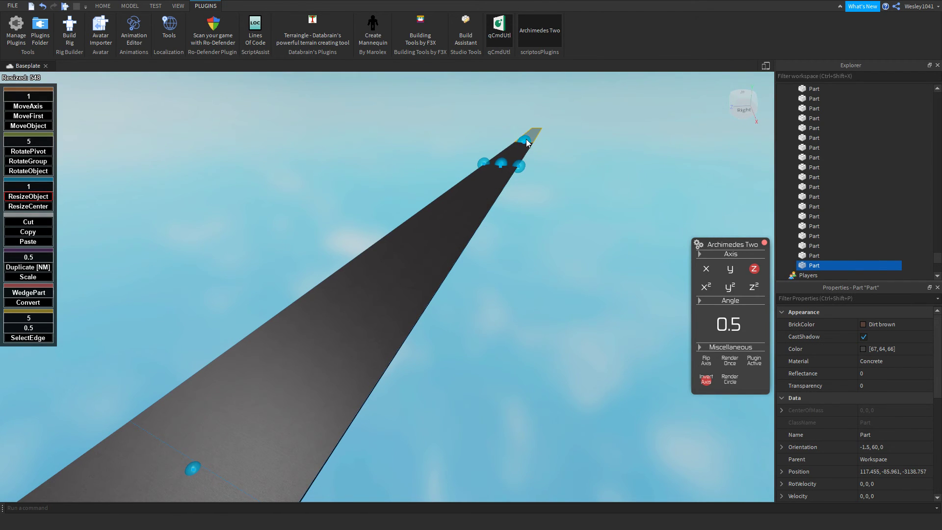
{"action": "left_click_drag", "start_coordinate": [526, 143], "coordinate": [460, 220]}
{"action": "right_click_drag", "start_coordinate": [526, 142], "coordinate": [460, 219]}
{"action": "left_click_drag", "start_coordinate": [460, 220], "coordinate": [504, 223]}
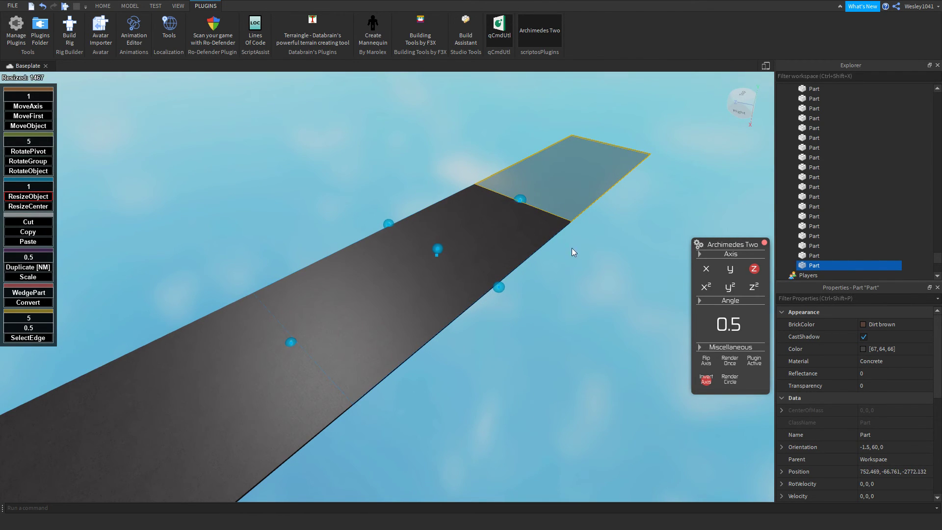
- Render further parts at 0.5 degrees until the road is level at 0° tilt, resize by 67, and clear the selection
{"action": "left_click", "coordinate": [727, 360]}
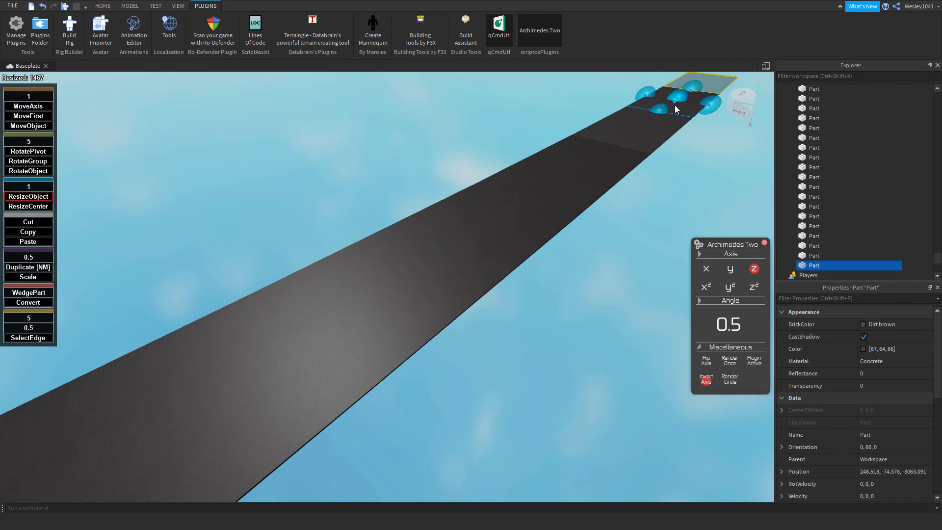
{"action": "left_click", "coordinate": [669, 199]}
{"action": "right_click_drag", "start_coordinate": [669, 199], "coordinate": [669, 200]}
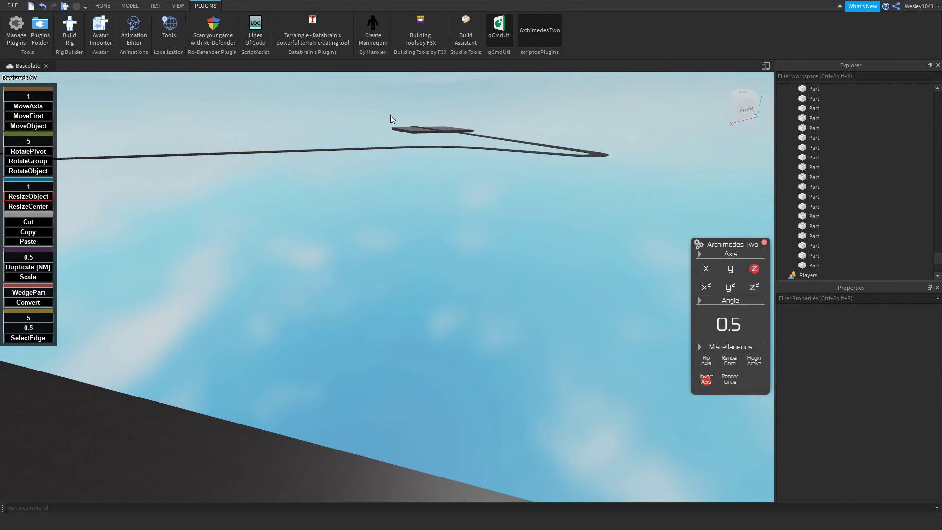
- Look over the track from the slope back to the first curve, and close the Archimedes Two plugin window
{"action": "mouse_move", "coordinate": [452, 200]}
{"action": "right_mouse_down"}
{"action": "mouse_move", "coordinate": [497, 210]}
{"action": "mouse_move", "coordinate": [452, 201]}
{"action": "right_mouse_up"}
{"action": "scroll", "coordinate": [452, 201], "scroll_direction": "down", "scroll_amount": 5}
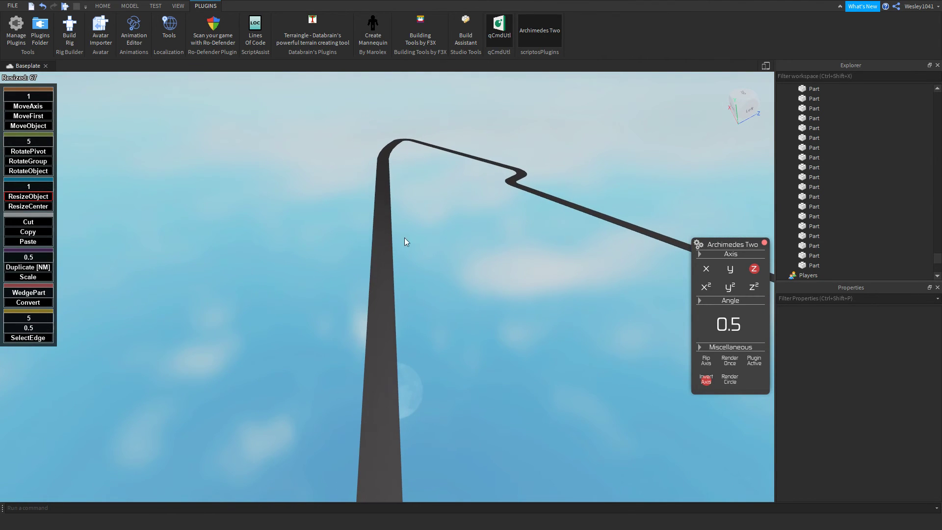
{"action": "right_click_drag", "start_coordinate": [374, 212], "coordinate": [555, 223]}
{"action": "scroll", "coordinate": [525, 287], "scroll_direction": "up", "scroll_amount": 8}
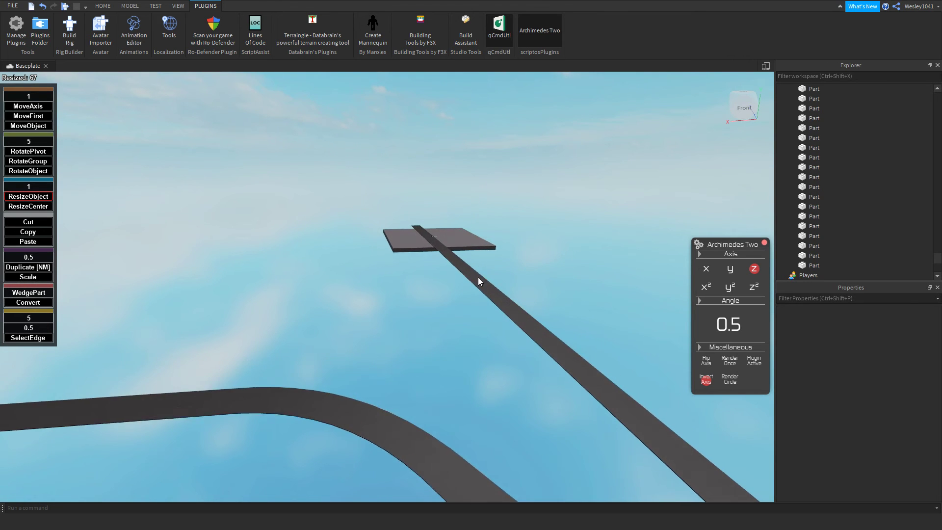
{"action": "left_click", "coordinate": [454, 265]}
{"action": "right_click_drag", "start_coordinate": [454, 265], "coordinate": [460, 268]}
{"action": "scroll", "coordinate": [460, 268], "scroll_direction": "up", "scroll_amount": 5}
{"action": "key", "text": "d"}
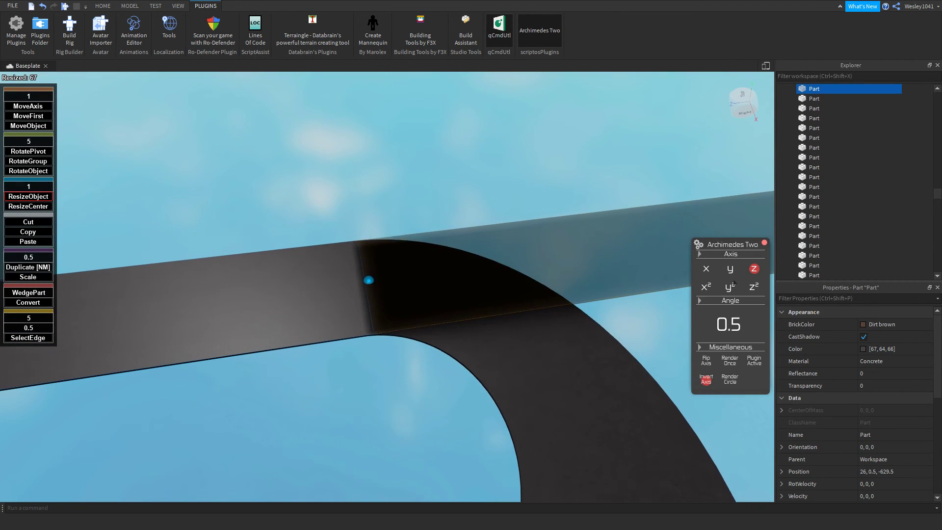
{"action": "left_click", "coordinate": [764, 242]}
- Select the overlapping segments of the first curve to examine how the bend is built, and clear the selection
{"action": "right_click_drag", "start_coordinate": [284, 200], "coordinate": [288, 201]}
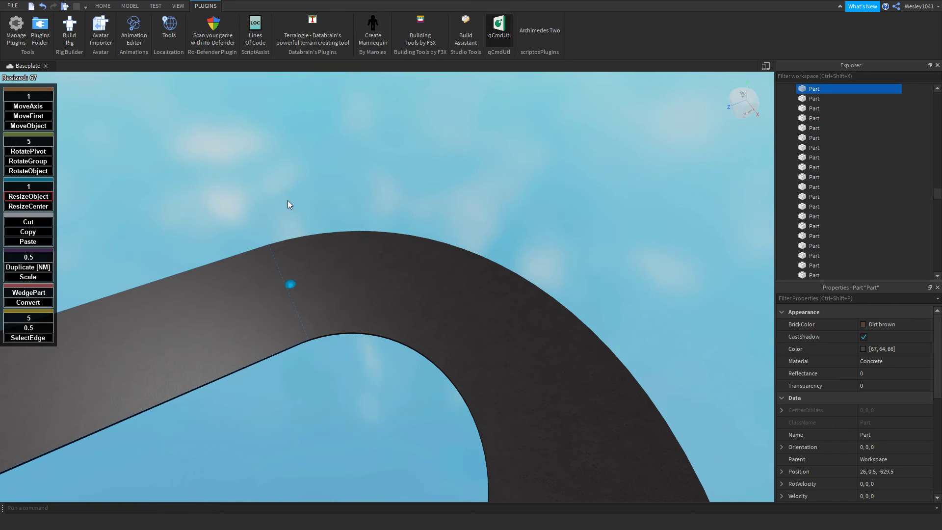
{"action": "mouse_move", "coordinate": [279, 250]}
{"action": "left_mouse_down"}
{"action": "mouse_move", "coordinate": [448, 270]}
{"action": "mouse_move", "coordinate": [364, 241]}
{"action": "left_mouse_up"}
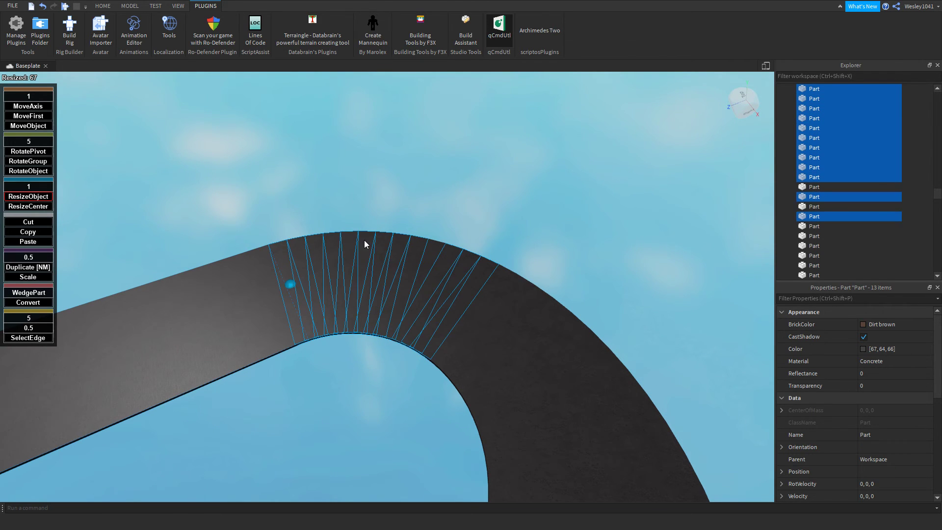
{"action": "left_click_drag", "start_coordinate": [591, 382], "coordinate": [623, 393]}
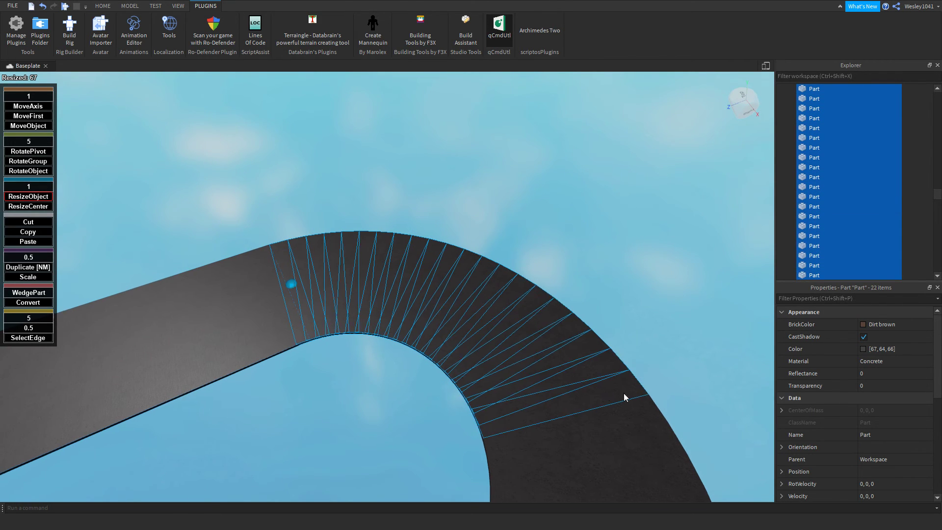
{"action": "right_click_drag", "start_coordinate": [623, 393], "coordinate": [620, 393]}
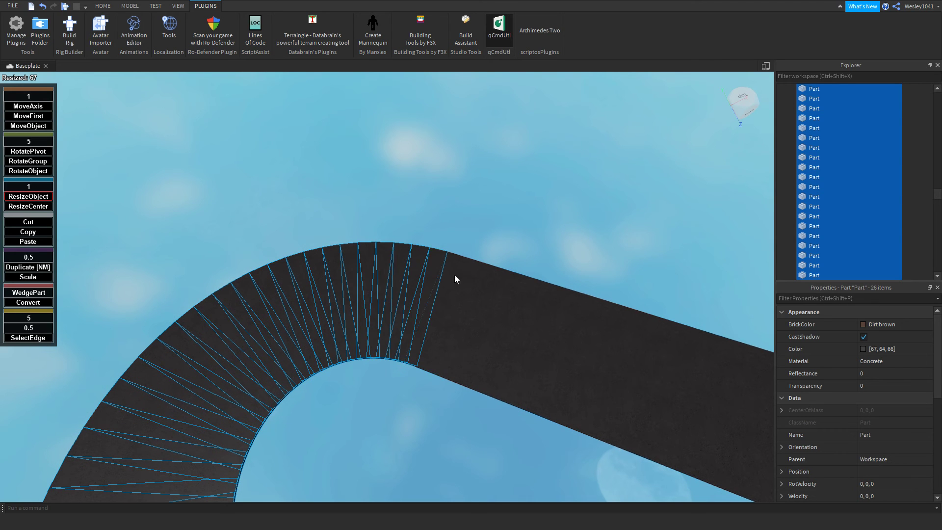
{"action": "right_click_drag", "start_coordinate": [478, 285], "coordinate": [486, 319]}
{"action": "scroll", "coordinate": [478, 307], "scroll_direction": "down", "scroll_amount": 5}
{"action": "key", "text": "d"}
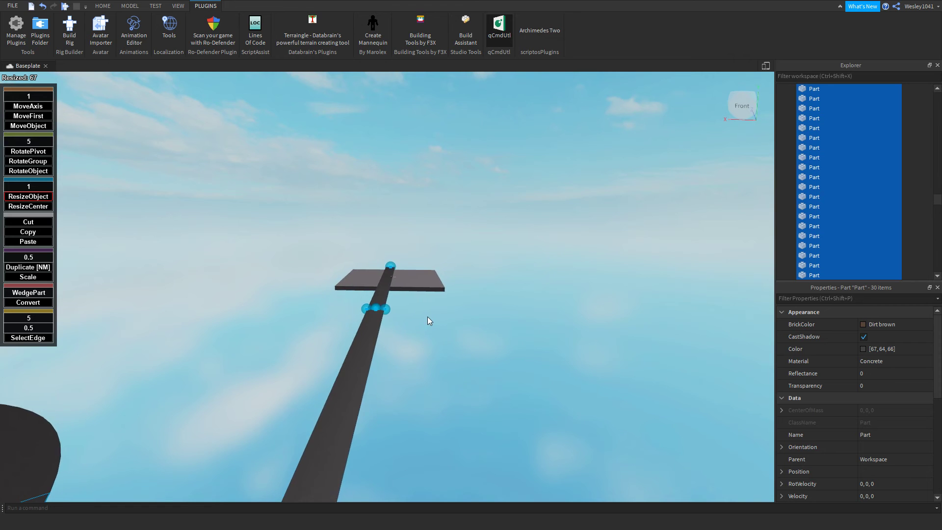
{"action": "right_click_drag", "start_coordinate": [428, 317], "coordinate": [447, 303]}
{"action": "left_click", "coordinate": [447, 303]}
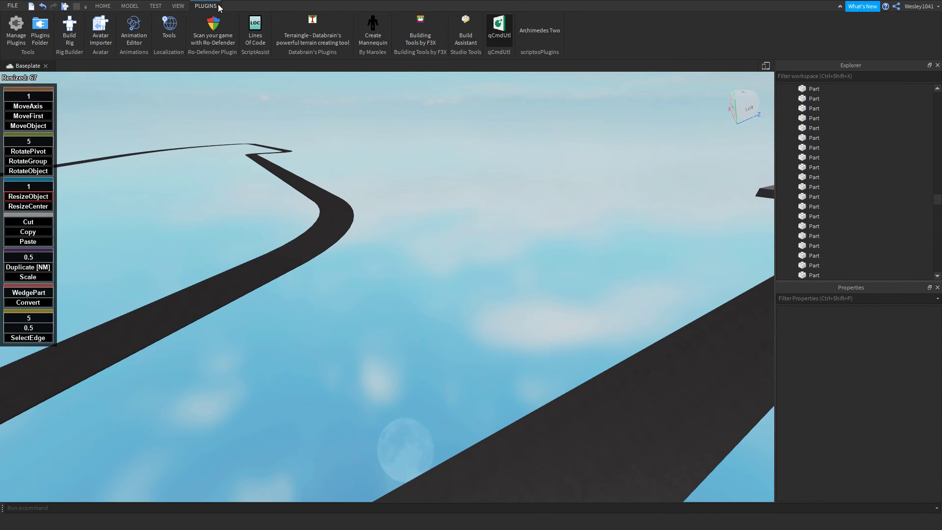
- Start a play test and get the character into the race car beside the spawn point
{"action": "left_click", "coordinate": [110, 6]}
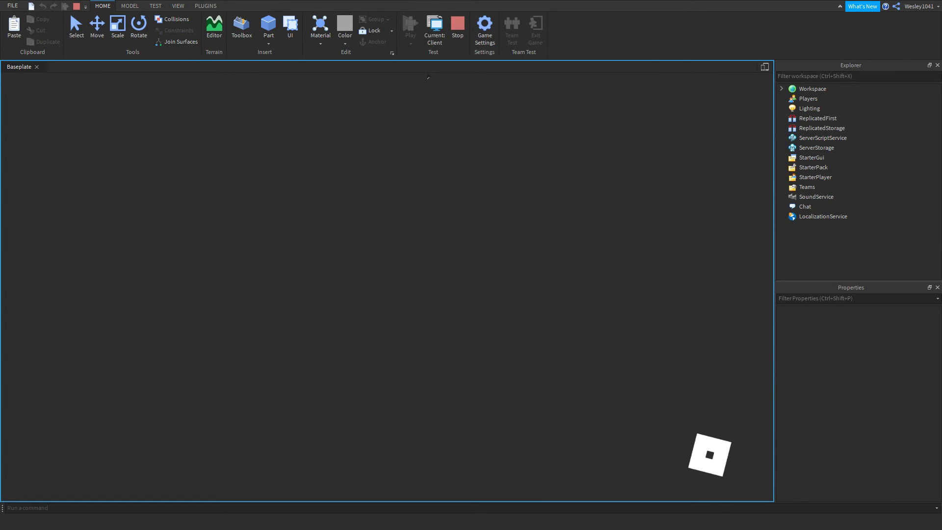
{"action": "key", "text": "d"}
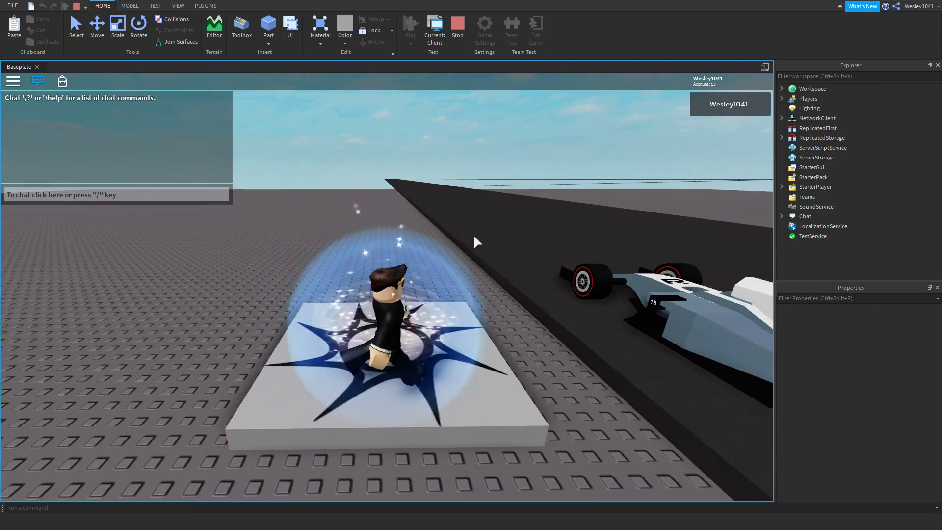
{"action": "key", "text": "w"}
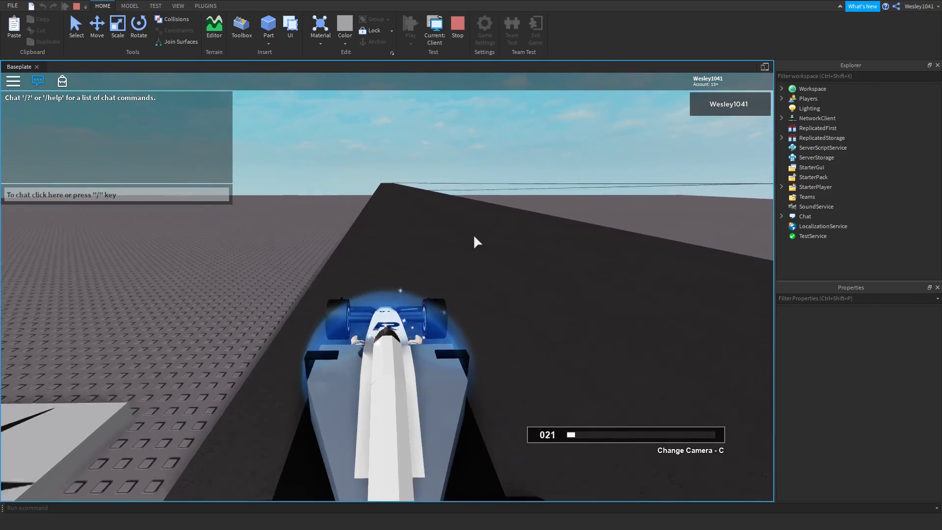
- Switch to the cockpit camera and accelerate the car along the first straight
{"action": "key", "text": "w"}
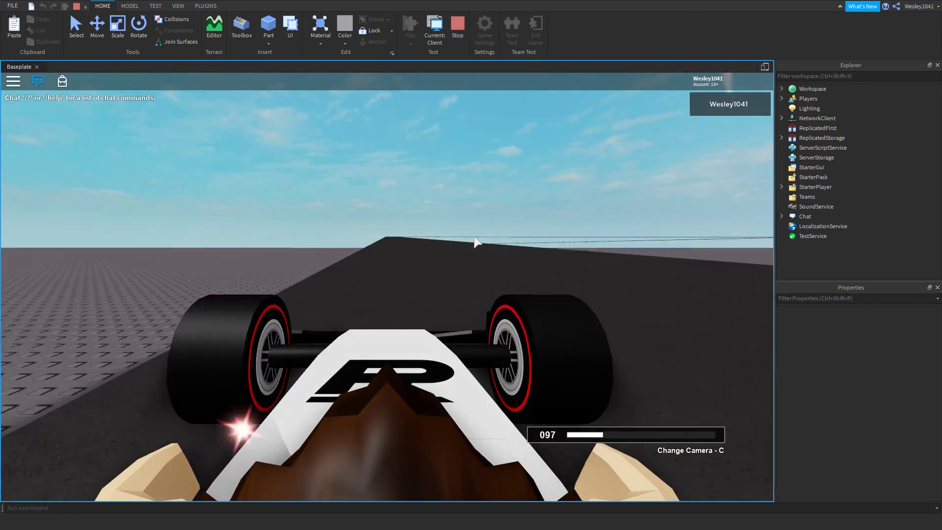
{"action": "key", "text": "w"}
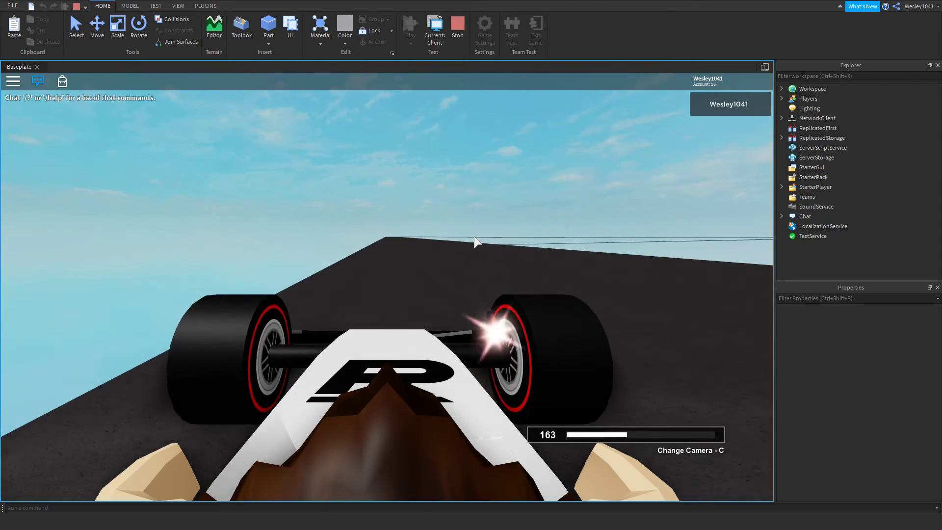
{"action": "key", "text": "w"}
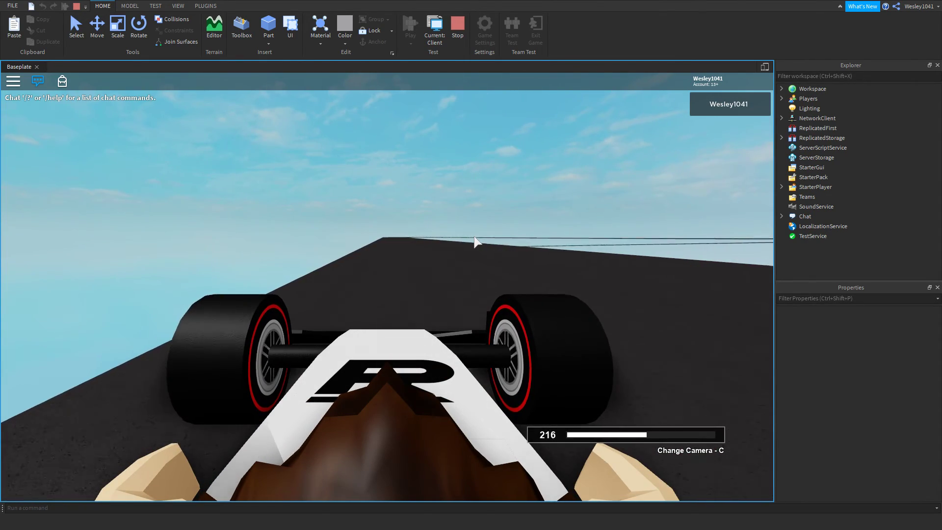
- Brake at the end of the first straight and steer the car through the right-hand curve
{"action": "key", "text": "s"}
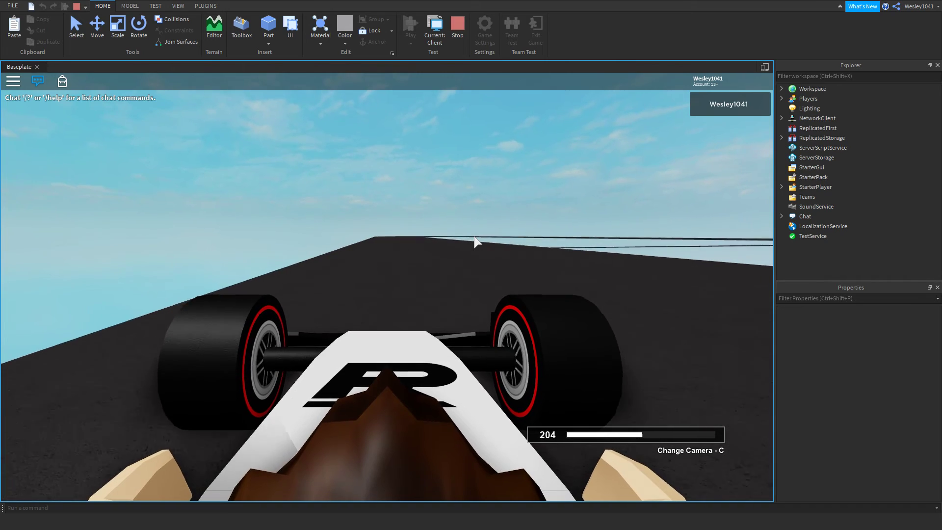
{"action": "key", "text": "a"}
{"action": "key", "text": "d"}
{"action": "key", "text": "s"}
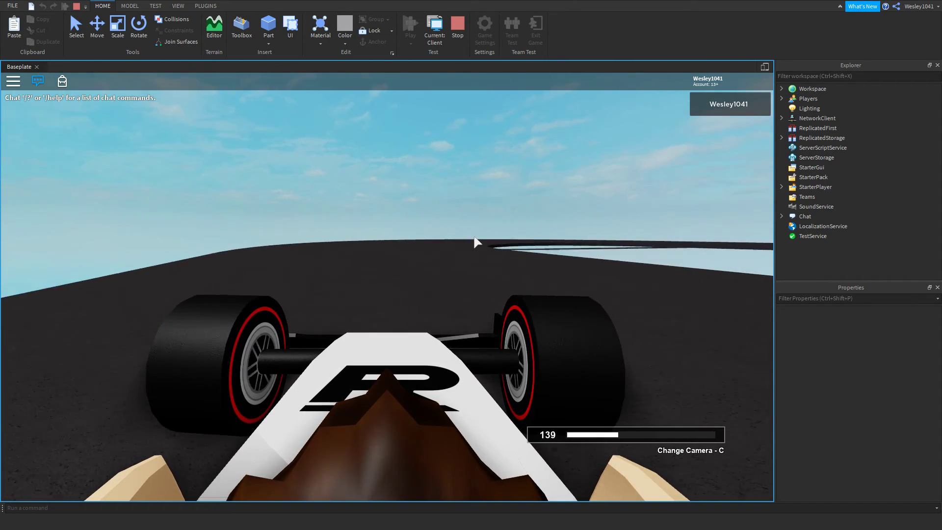
{"action": "key", "text": "d"}
{"action": "key", "text": "w"}
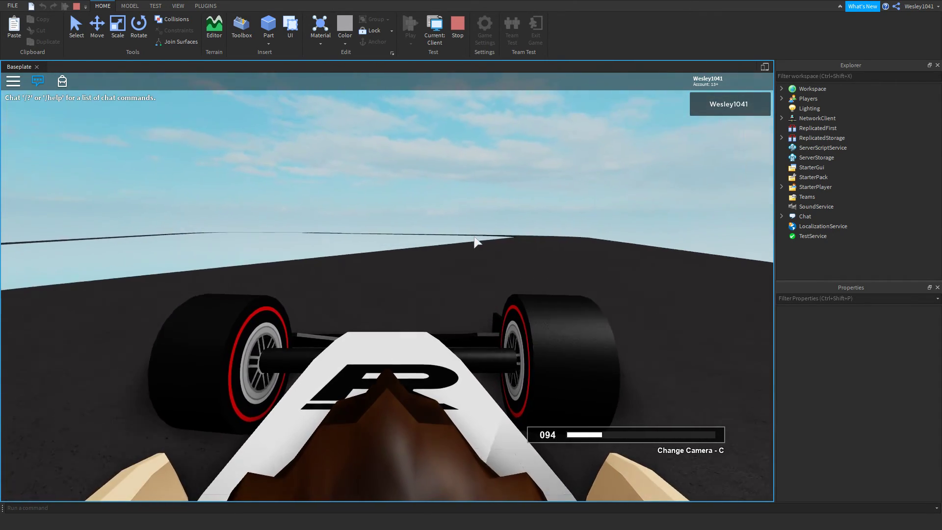
- Accelerate down the second straight, brake, and steer the car through the right-left bends
{"action": "key", "text": "w"}
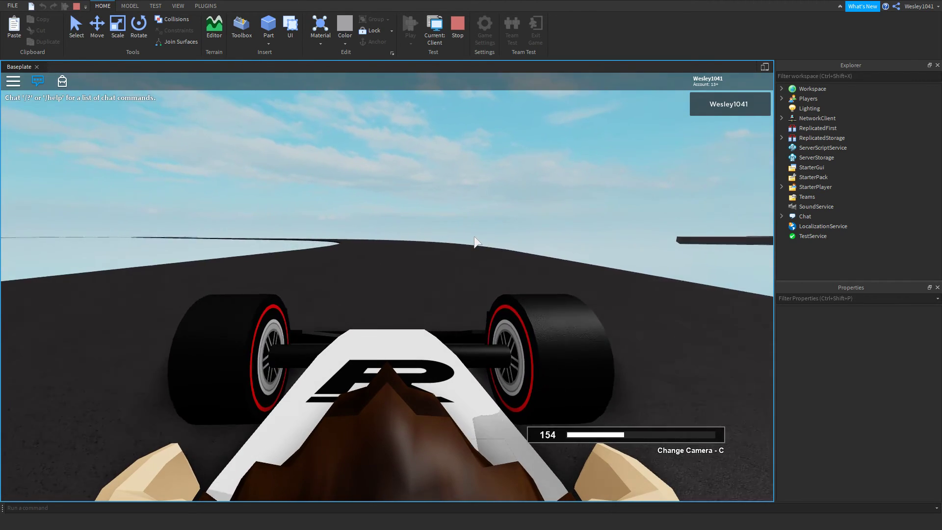
{"action": "key", "text": "w"}
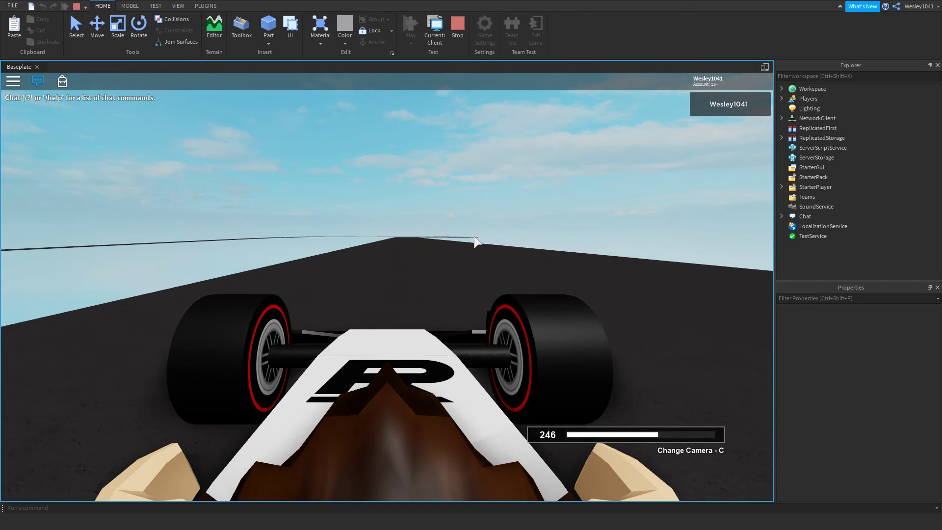
{"action": "key", "text": "s"}
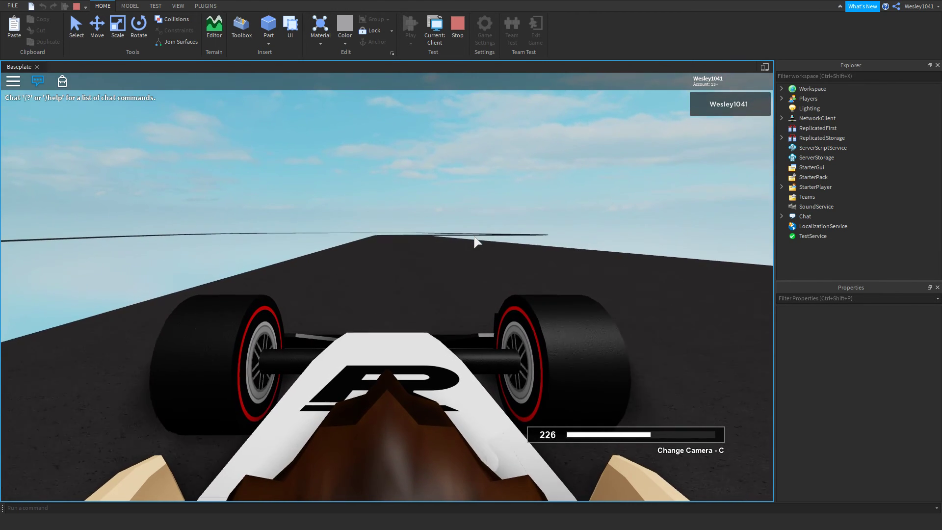
{"action": "key", "text": "s"}
{"action": "key", "text": "d"}
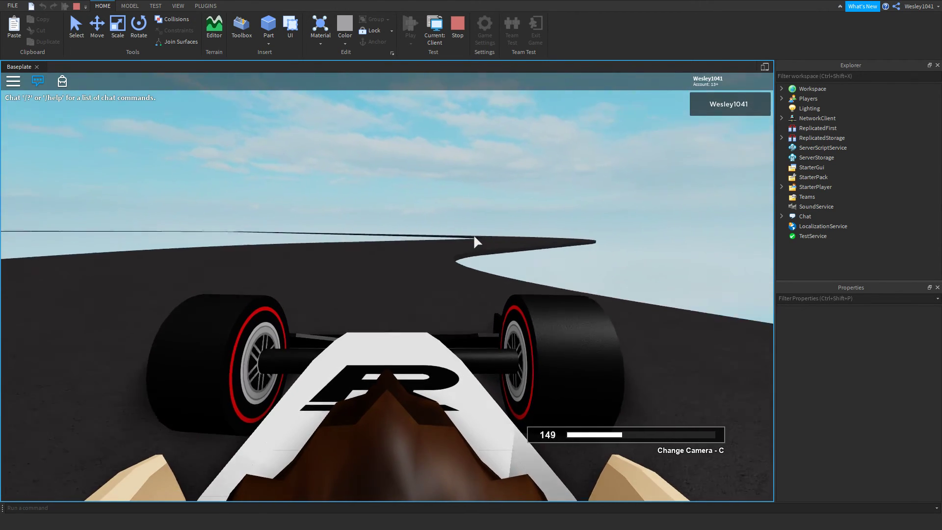
{"action": "key", "text": "w"}
{"action": "key", "text": "a"}
{"action": "key", "text": "a"}
{"action": "key", "text": "w"}
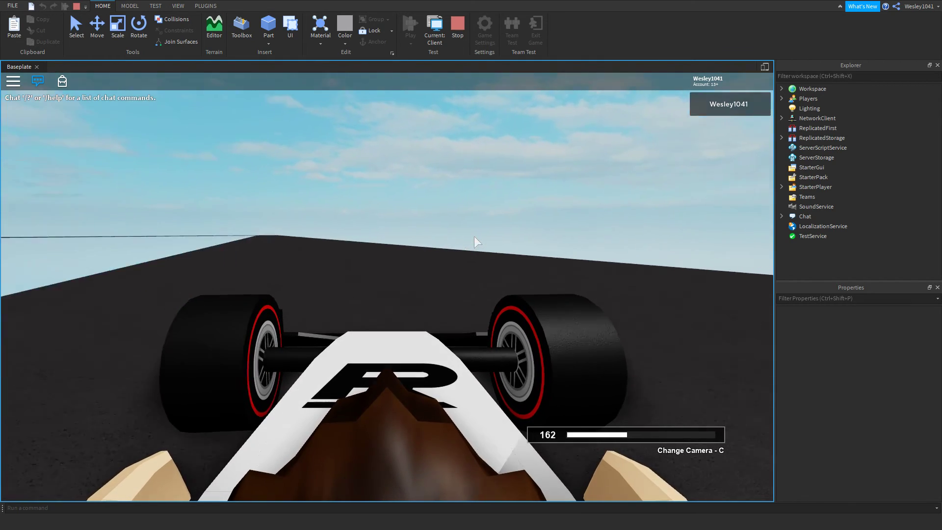
- Accelerate towards the next bend, brake, and steer the car through the left-hand curve
{"action": "key", "text": "w"}
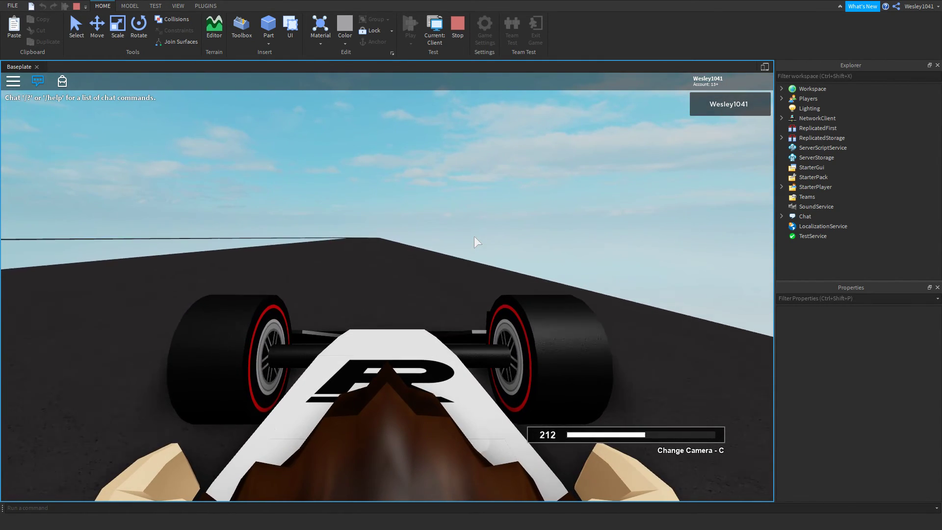
{"action": "key", "text": "s"}
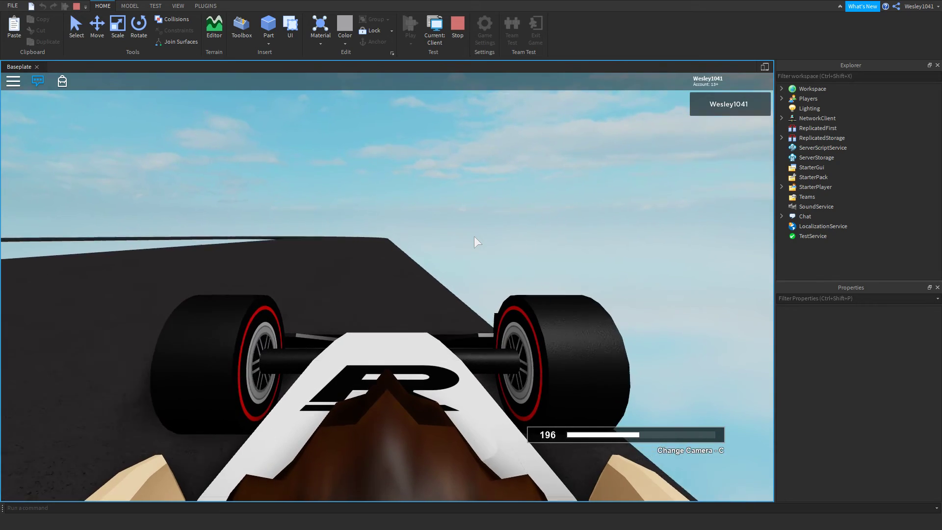
{"action": "key", "text": "a"}
{"action": "key", "text": "w"}
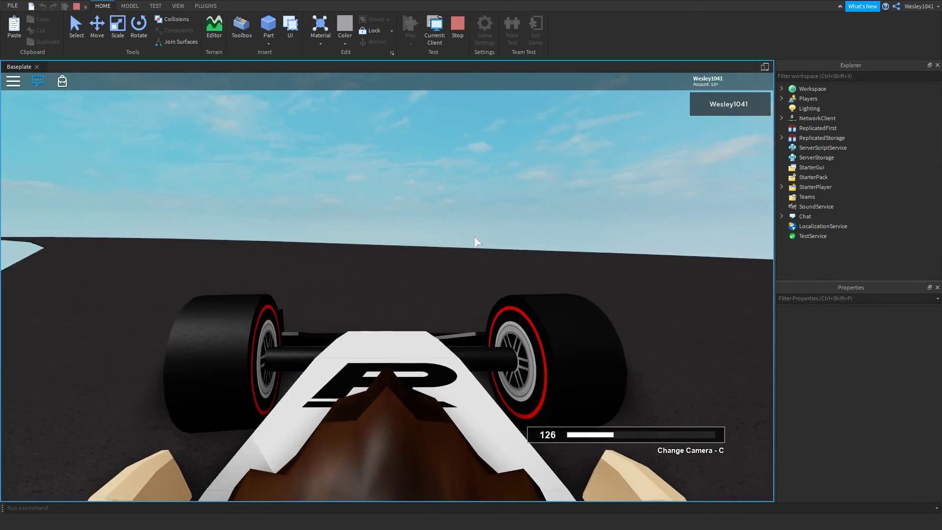
- Drive the car at speed down the long straight after the curve and stop the play test
{"action": "key", "text": "w"}
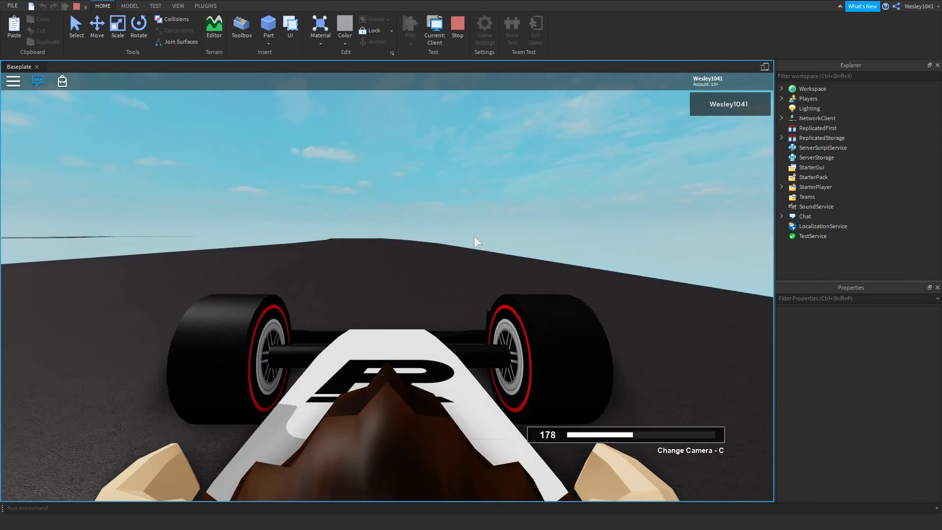
{"action": "key", "text": "w"}
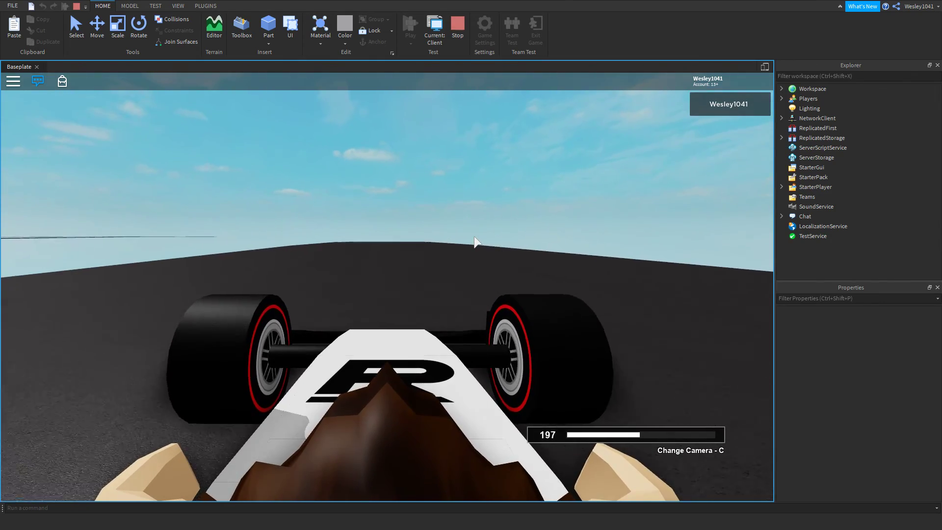
{"action": "key", "text": "w"}
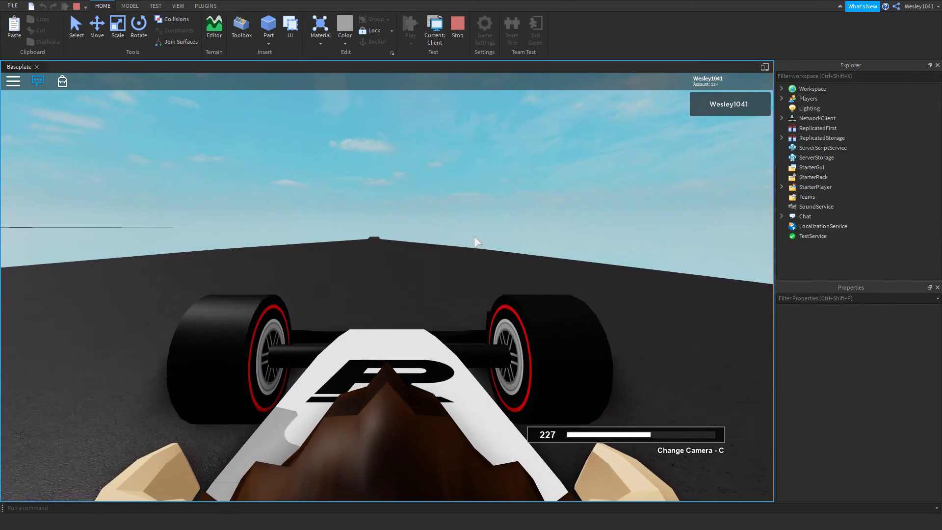
{"action": "key", "text": "w"}
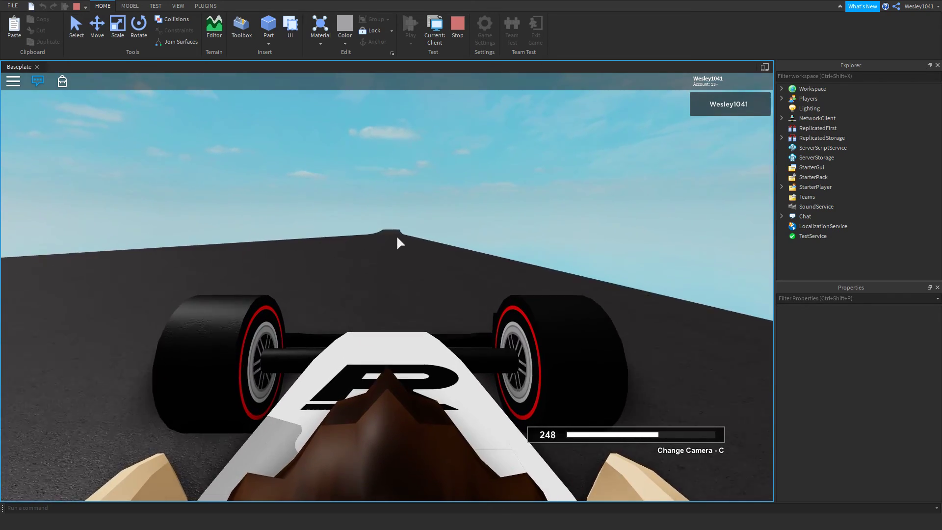
{"action": "key", "text": "w"}
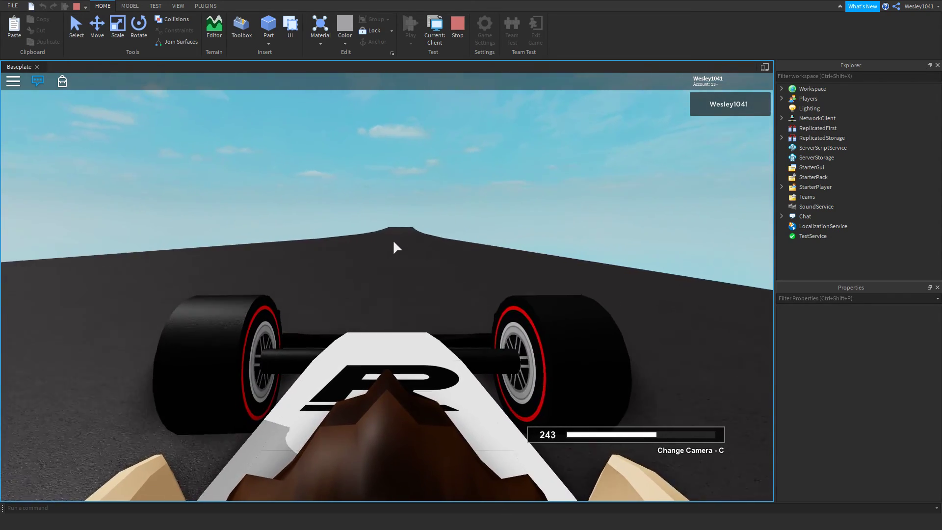
{"action": "key", "text": "w"}
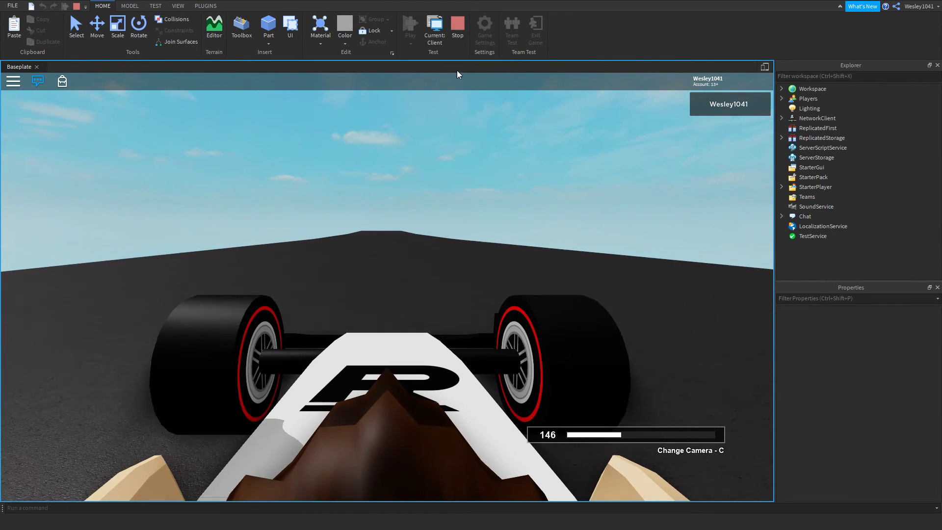
{"action": "left_click", "coordinate": [457, 35]}
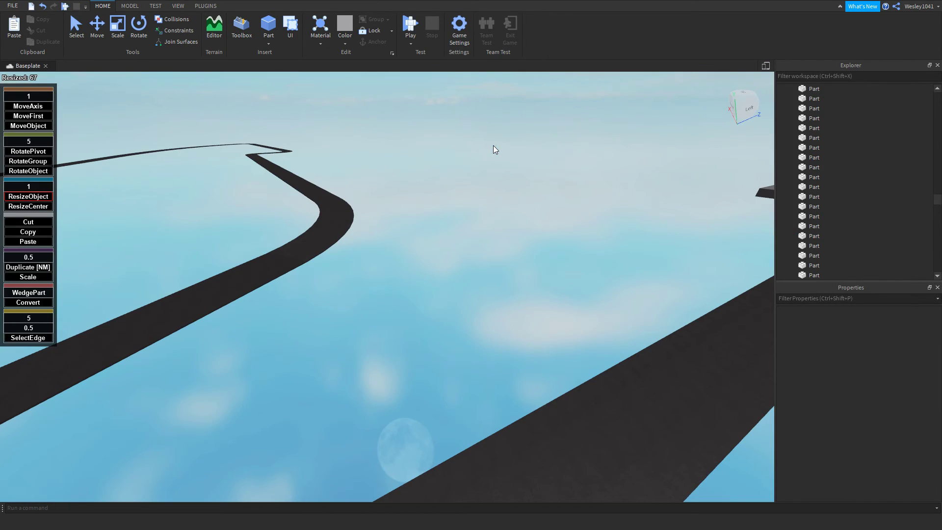
- Select the 30 road parts that make up the first straight and the curve following it
{"action": "key", "text": "s"}
{"action": "right_click_drag", "start_coordinate": [491, 185], "coordinate": [491, 184]}
{"action": "key", "text": "w"}
{"action": "scroll", "coordinate": [520, 217], "scroll_direction": "up", "scroll_amount": 8}
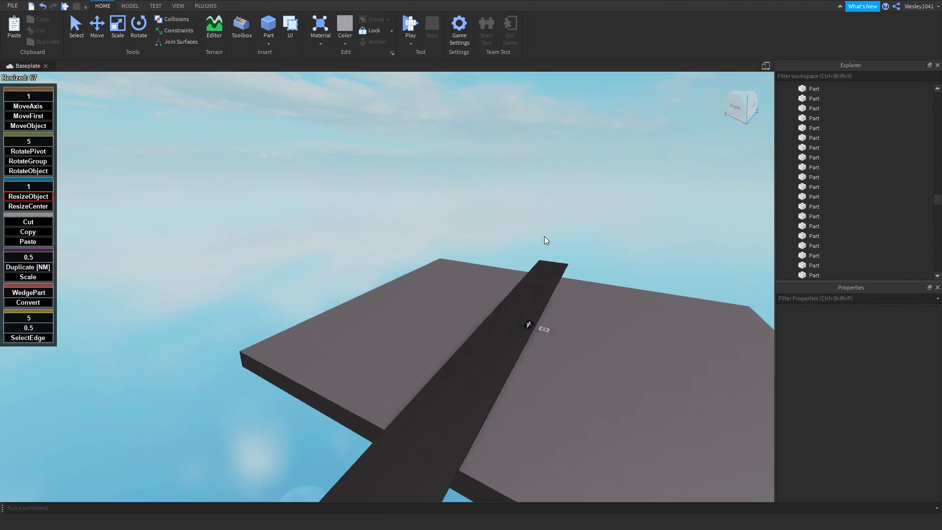
{"action": "right_click_drag", "start_coordinate": [544, 237], "coordinate": [493, 232]}
{"action": "key", "text": "d"}
{"action": "key", "text": "a"}
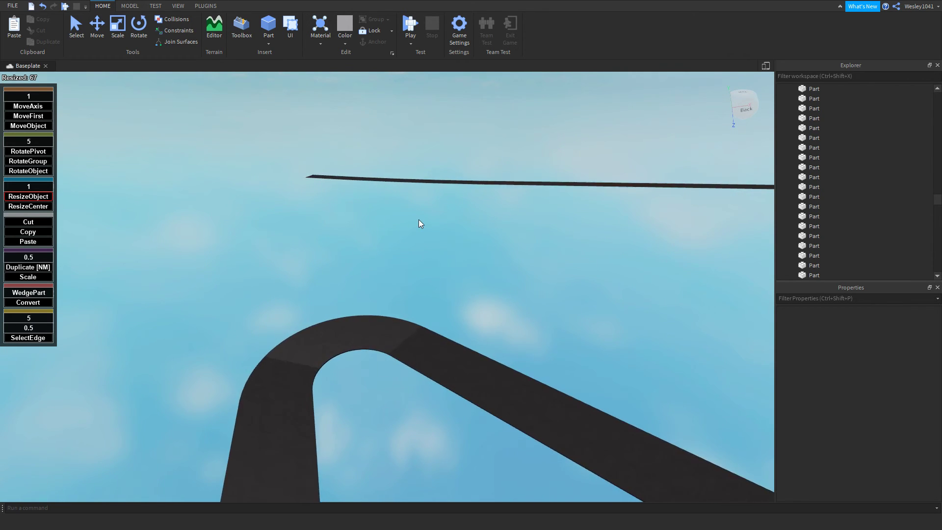
{"action": "right_click_drag", "start_coordinate": [323, 274], "coordinate": [324, 273]}
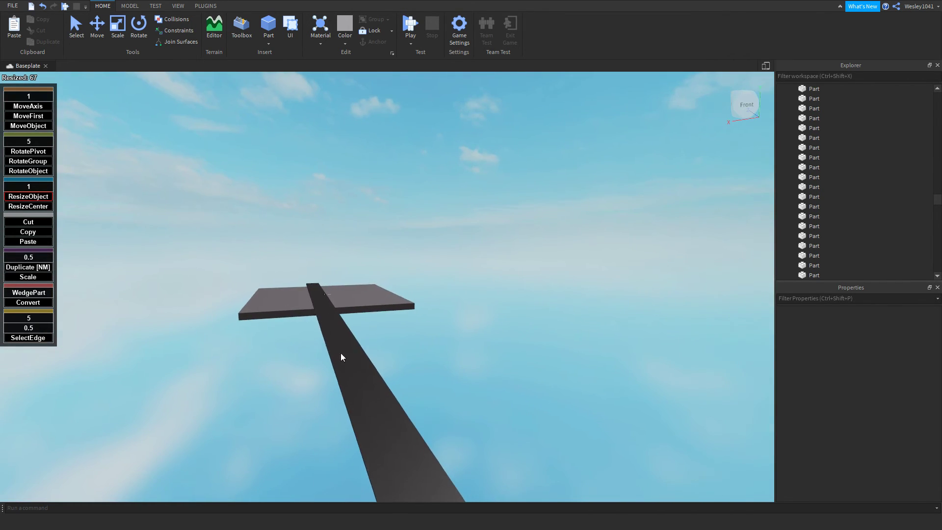
{"action": "left_click", "coordinate": [341, 352]}
{"action": "right_click_drag", "start_coordinate": [311, 370], "coordinate": [311, 370]}
{"action": "key", "text": "w"}
{"action": "key", "text": "a"}
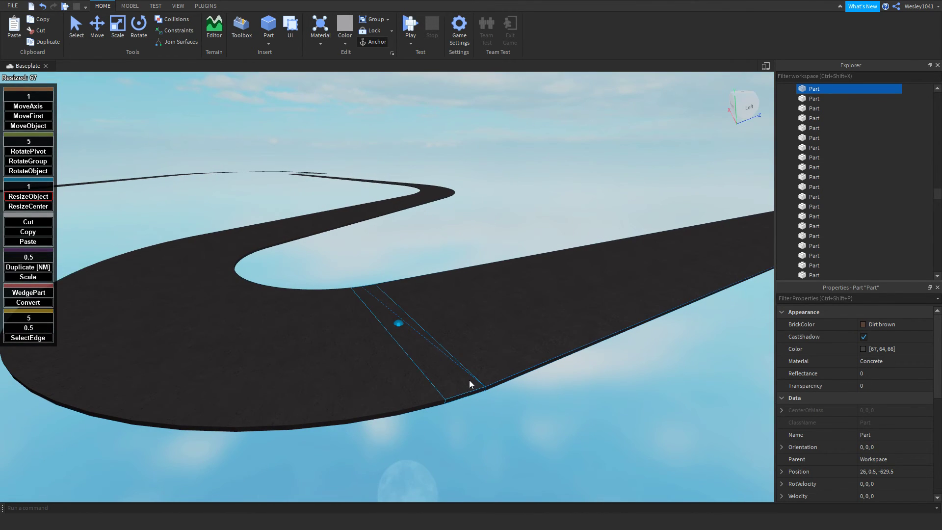
{"action": "key", "text": "w"}
{"action": "right_click_drag", "start_coordinate": [202, 391], "coordinate": [202, 391]}
{"action": "key", "text": "s"}
{"action": "right_click_drag", "start_coordinate": [413, 414], "coordinate": [413, 414]}
{"action": "key", "text": "a"}
{"action": "mouse_move", "coordinate": [462, 369]}
{"action": "left_mouse_down", "text": "ctrl"}
{"action": "mouse_move", "coordinate": [353, 371]}
{"action": "mouse_move", "coordinate": [203, 346]}
{"action": "mouse_move", "coordinate": [145, 298]}
{"action": "mouse_move", "coordinate": [135, 261]}
{"action": "mouse_move", "coordinate": [163, 230]}
{"action": "left_mouse_up", "text": "ctrl"}
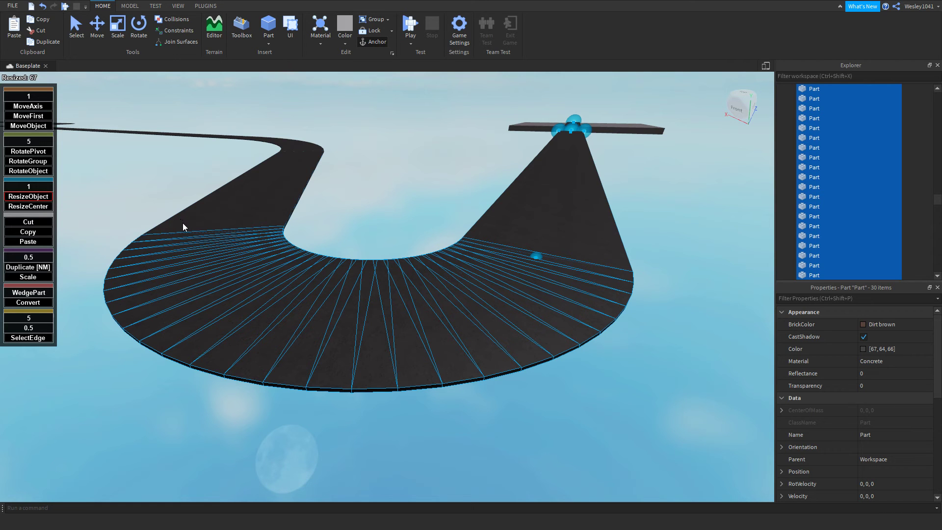
- Examine the surface and both edges of the first straight close up at road level
{"action": "key", "text": "w"}
{"action": "right_click_drag", "start_coordinate": [331, 220], "coordinate": [331, 220]}
{"action": "scroll", "coordinate": [330, 219], "scroll_direction": "up", "scroll_amount": 3}
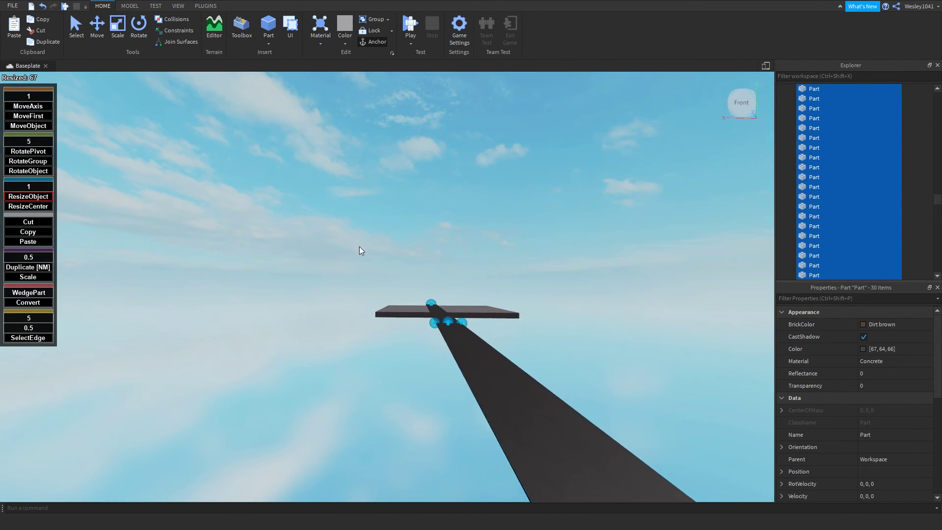
{"action": "scroll", "coordinate": [416, 317], "scroll_direction": "up", "scroll_amount": 5}
{"action": "right_click_drag", "start_coordinate": [413, 316], "coordinate": [409, 322]}
{"action": "key", "text": "w"}
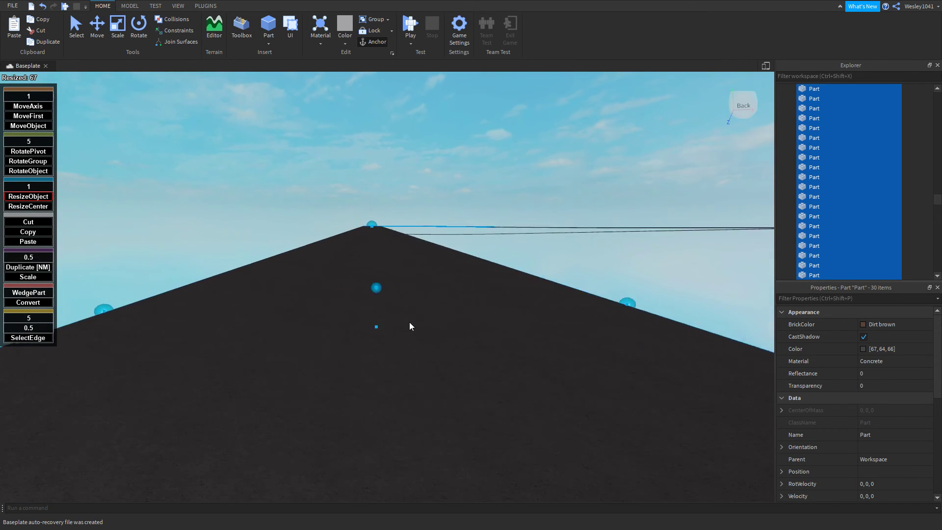
{"action": "key", "text": "a"}
{"action": "key", "text": "s"}
{"action": "key", "text": "d"}
{"action": "key", "text": "w"}
{"action": "key", "text": "s"}
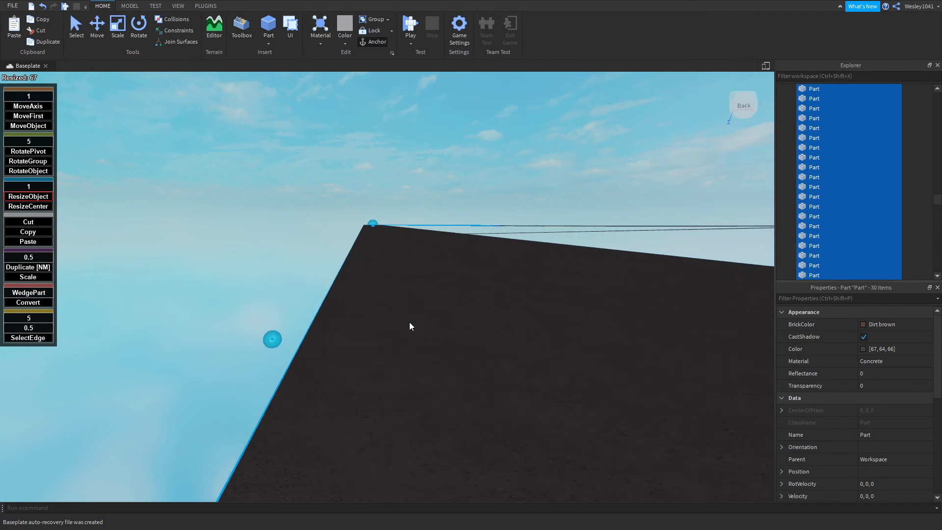
{"action": "key", "text": "w"}
{"action": "key", "text": "s"}
{"action": "key", "text": "d"}
{"action": "key", "text": "w"}
{"action": "key", "text": "a"}
{"action": "key", "text": "s"}
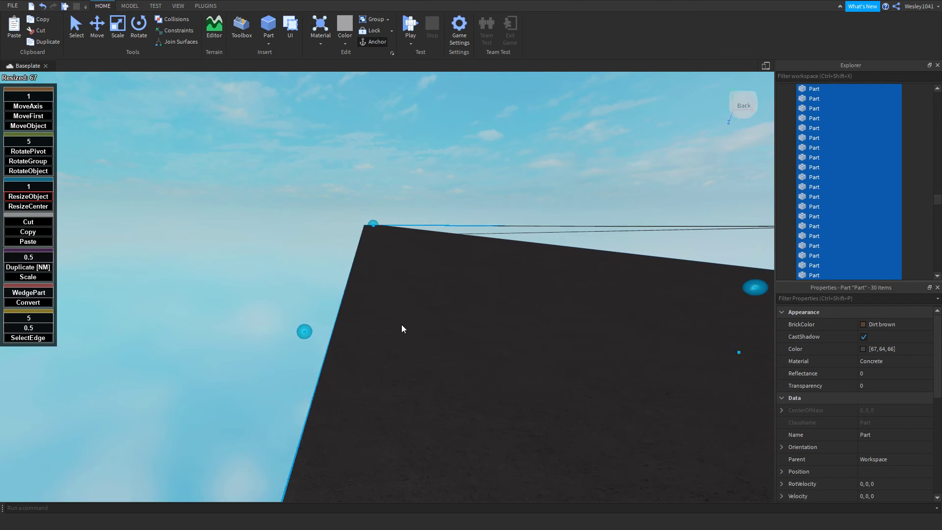
{"action": "key", "text": "d"}
{"action": "key", "text": "w"}
{"action": "key", "text": "s"}
{"action": "key", "text": "d"}
{"action": "key", "text": "w"}
{"action": "key", "text": "a"}
{"action": "key", "text": "s"}
{"action": "key", "text": "d"}
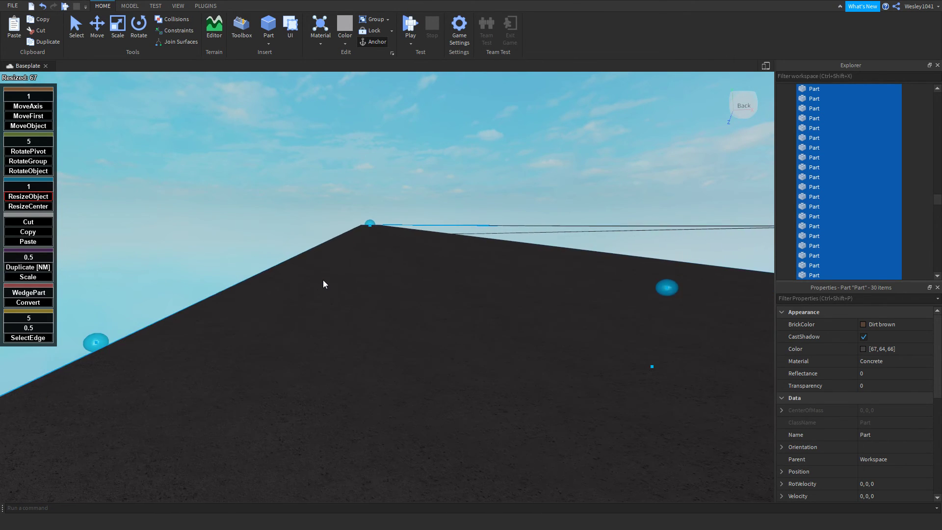
{"action": "key", "text": "a"}
{"action": "key", "text": "d"}
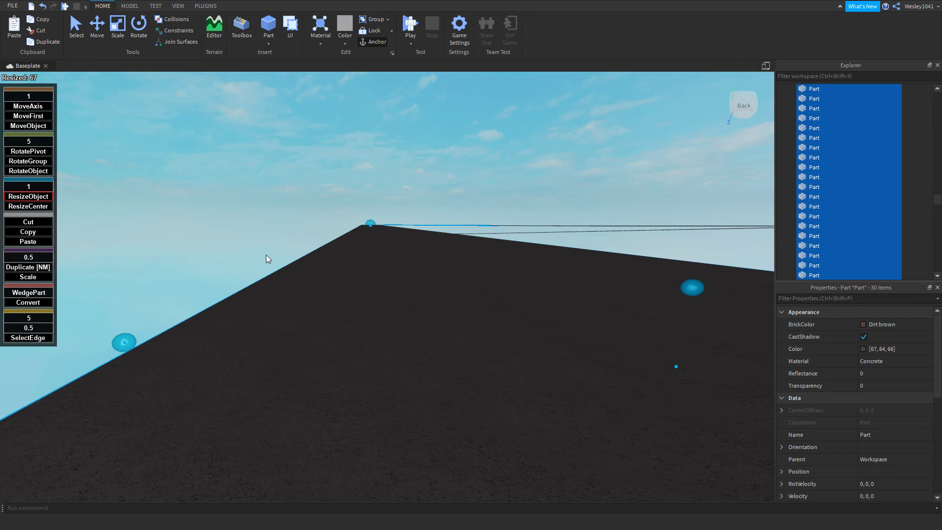
- Duplicate the selected road parts and narrow the copies to 1-stud-wide strips just inside the road's right-hand edge
{"action": "key", "text": "d"}
{"action": "right_click_drag", "start_coordinate": [266, 255], "coordinate": [266, 255]}
{"action": "key", "text": "d"}
{"action": "left_click_drag", "start_coordinate": [412, 294], "coordinate": [395, 298]}
{"action": "key", "text": "a"}
{"action": "right_click_drag", "start_coordinate": [394, 298], "coordinate": [394, 299]}
{"action": "key", "text": "a"}
{"action": "left_click_drag", "start_coordinate": [194, 266], "coordinate": [404, 309]}
{"action": "key", "text": "d"}
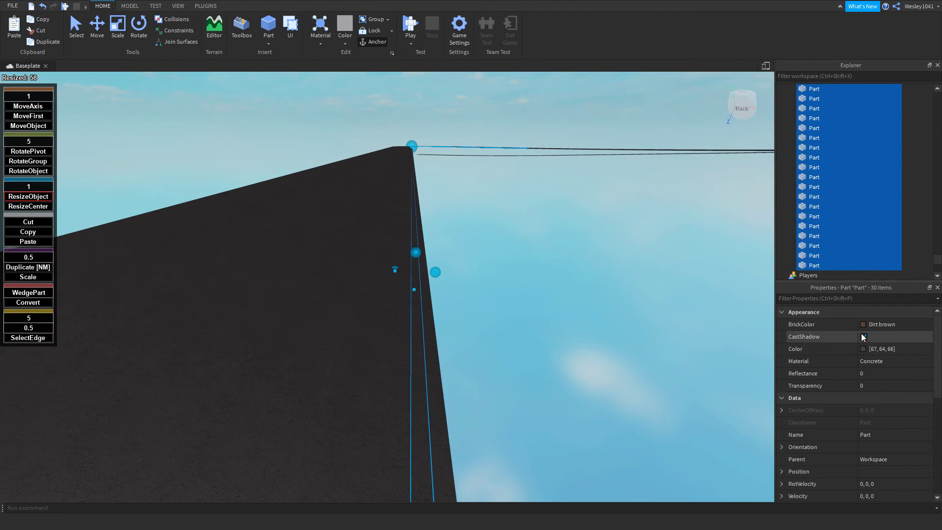
- Color the edge strips Institutional white and raise them by 1 stud
{"action": "left_click", "coordinate": [863, 326]}
{"action": "left_click", "coordinate": [918, 300]}
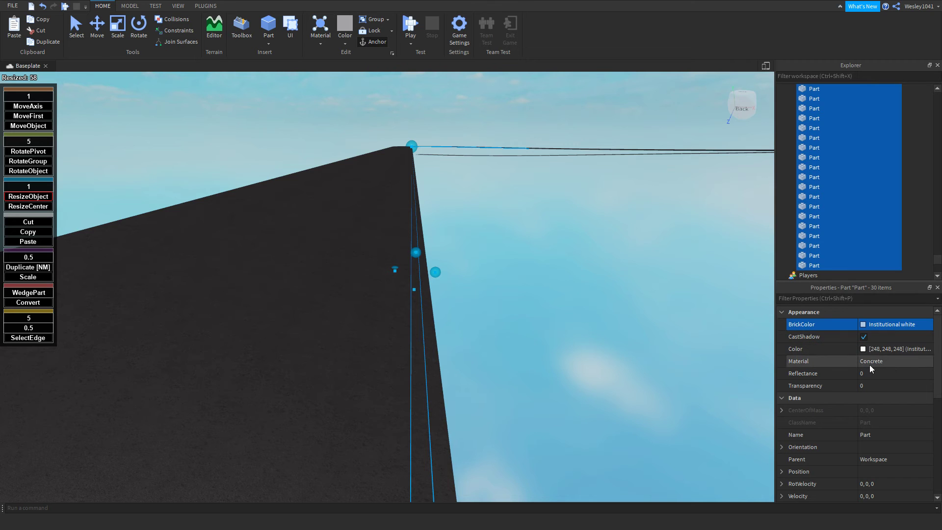
{"action": "key", "text": "e"}
{"action": "left_click", "coordinate": [28, 115]}
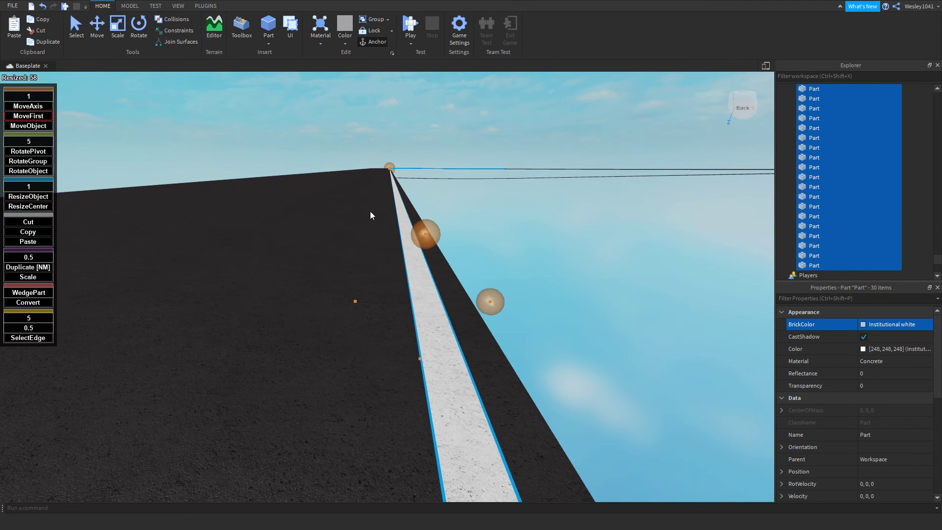
{"action": "left_click_drag", "start_coordinate": [424, 233], "coordinate": [397, 201]}
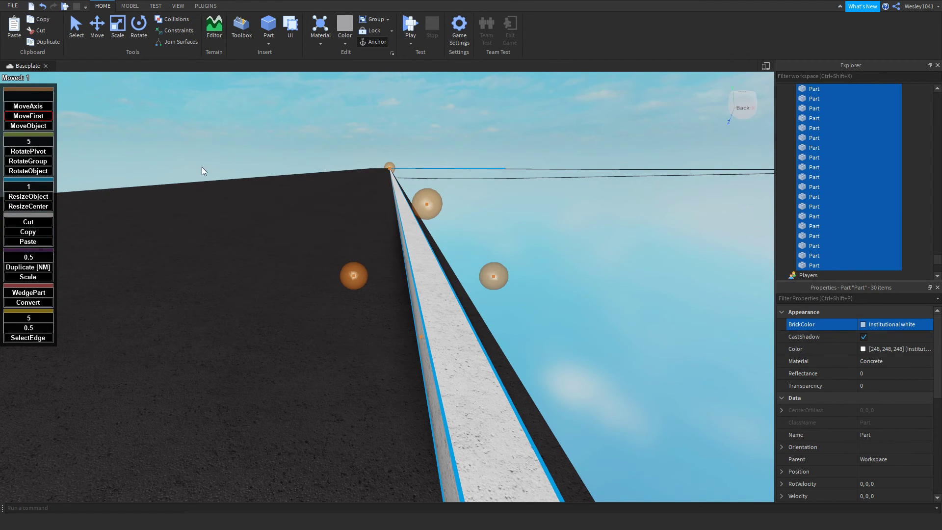
- Set the move increment to 0.98, lower the white strips by that amount, and deselect them
{"action": "type", "text": "0.98"}
{"action": "left_click_drag", "start_coordinate": [429, 203], "coordinate": [432, 224]}
{"action": "right_click_drag", "start_coordinate": [494, 237], "coordinate": [513, 276]}
{"action": "key", "text": "d"}
{"action": "left_click", "coordinate": [514, 267]}
- Examine the white edge line along the first straight and its strip joints around the inside of the curve
{"action": "key", "text": "a"}
{"action": "key", "text": "w"}
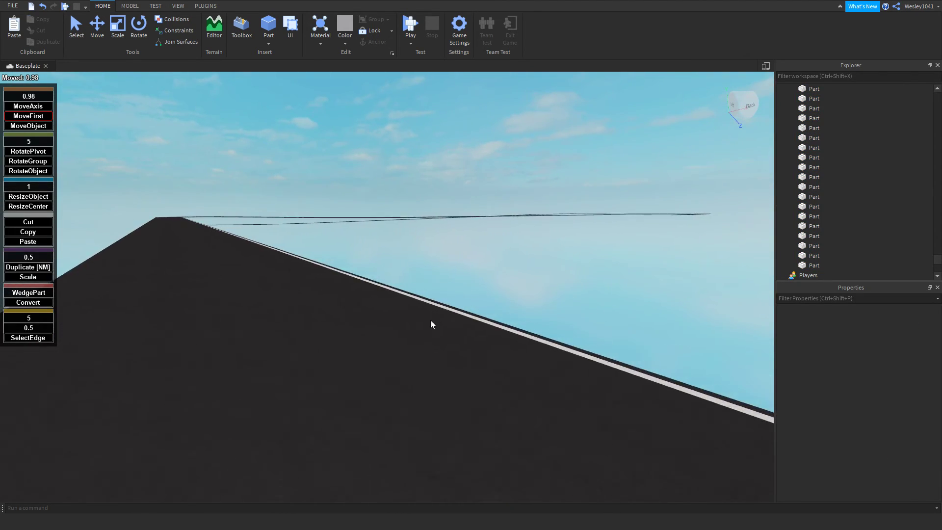
{"action": "key", "text": "w"}
{"action": "right_click_drag", "start_coordinate": [469, 329], "coordinate": [469, 329]}
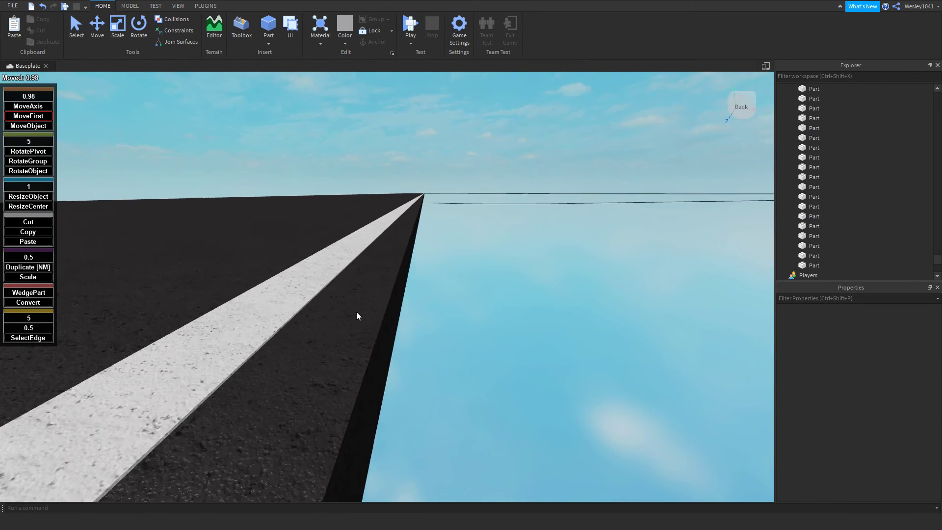
{"action": "key", "text": "w"}
{"action": "right_click_drag", "start_coordinate": [332, 307], "coordinate": [331, 307]}
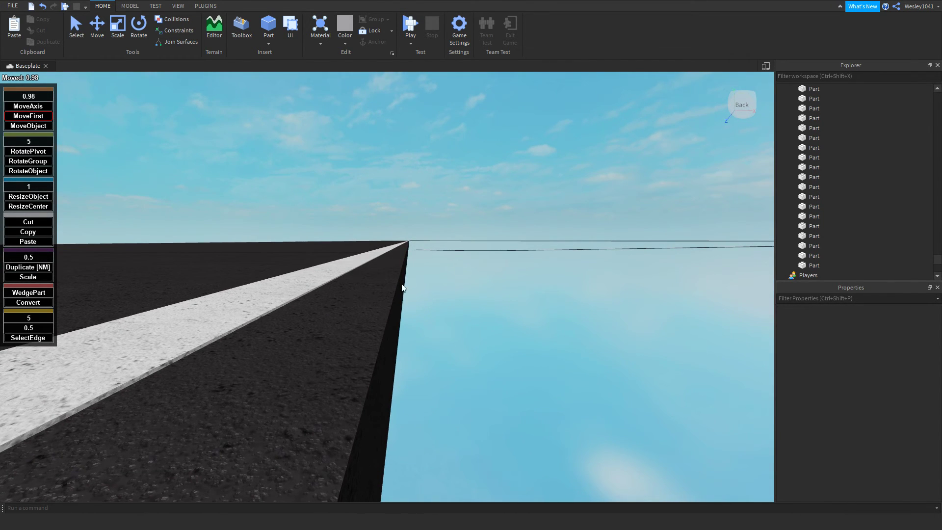
{"action": "key", "text": "w"}
{"action": "right_click_drag", "start_coordinate": [404, 274], "coordinate": [401, 278]}
{"action": "key", "text": "w"}
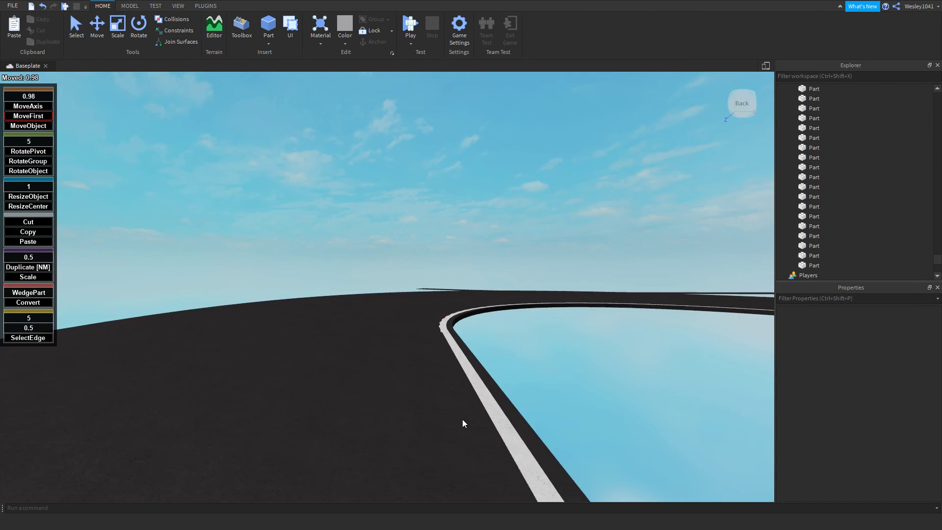
{"action": "left_click", "coordinate": [434, 448]}
{"action": "scroll", "coordinate": [876, 433], "scroll_direction": "down", "scroll_amount": 3}
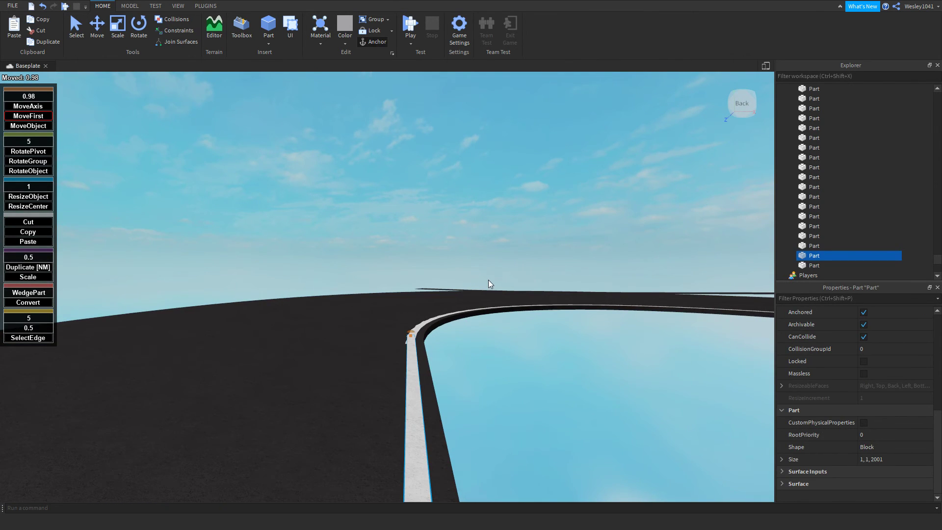
{"action": "key", "text": "w"}
{"action": "right_click_drag", "start_coordinate": [488, 280], "coordinate": [490, 278]}
{"action": "left_click", "coordinate": [500, 340]}
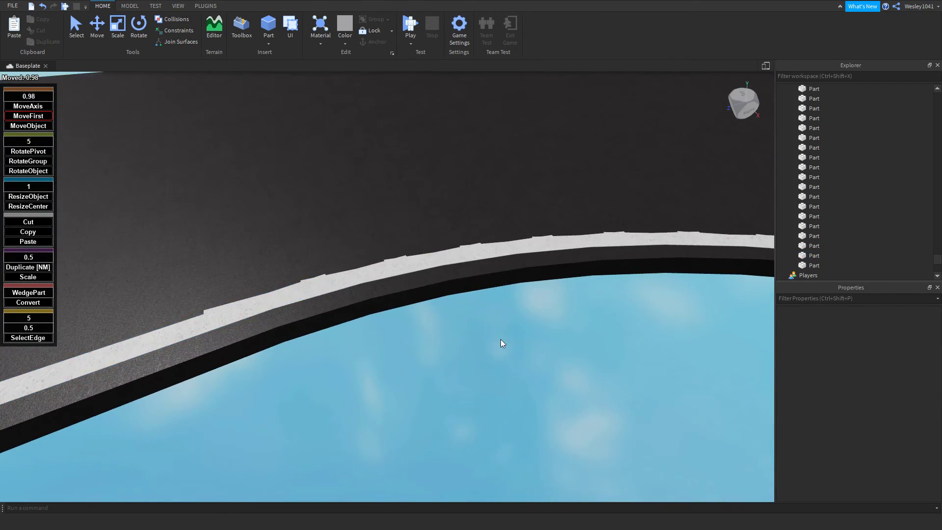
- Undo the last lowering of the white edge strips
{"action": "right_click_drag", "start_coordinate": [483, 337], "coordinate": [443, 335]}
{"action": "key", "text": "s"}
{"action": "key", "text": "s"}
{"action": "key", "text": "ctrl+z"}
- Lower the selected white strips by 0.98 studs so they sit just above the road surface
{"action": "key", "text": "w"}
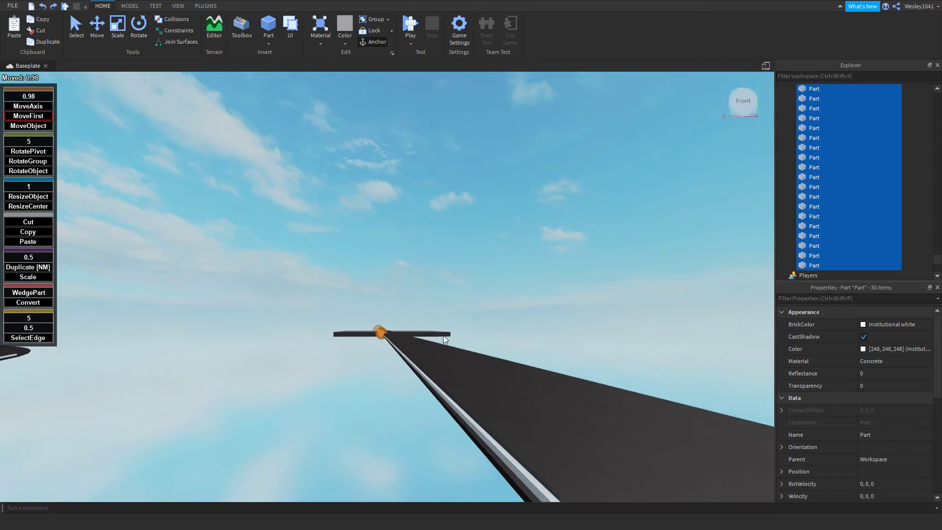
{"action": "key", "text": "d"}
{"action": "key", "text": "a"}
{"action": "key", "text": "w"}
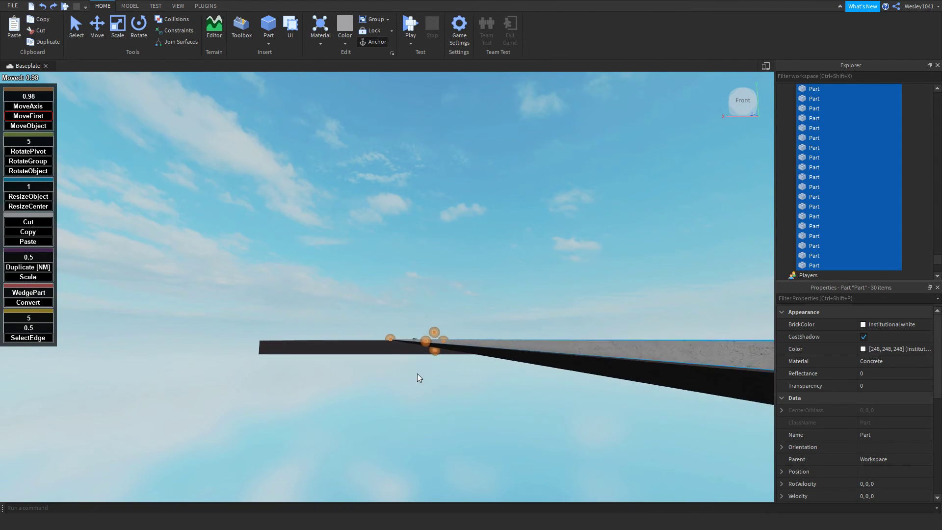
{"action": "key", "text": "d"}
{"action": "right_click_drag", "start_coordinate": [456, 383], "coordinate": [456, 384]}
{"action": "key", "text": "w"}
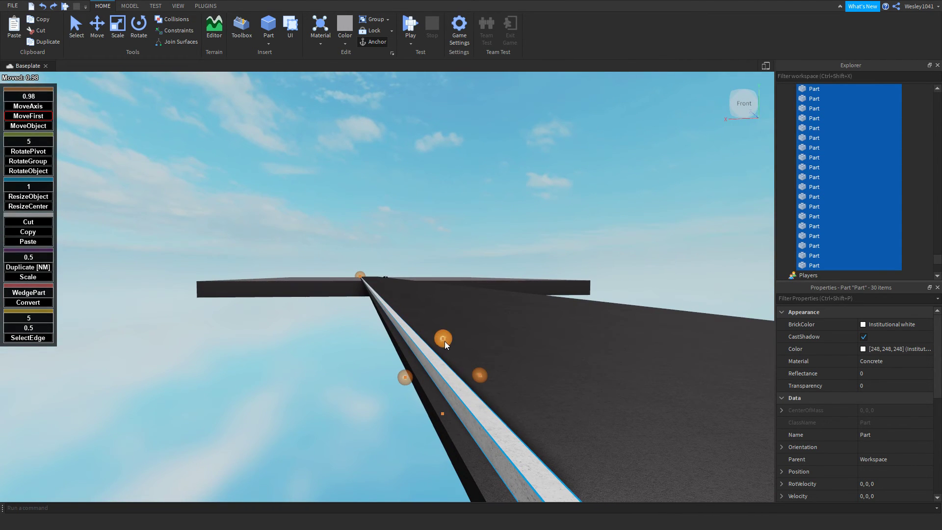
{"action": "left_click_drag", "start_coordinate": [444, 342], "coordinate": [444, 350]}
{"action": "mouse_move", "coordinate": [447, 350]}
{"action": "right_mouse_down"}
{"action": "mouse_move", "coordinate": [459, 351]}
{"action": "mouse_move", "coordinate": [451, 356]}
{"action": "right_mouse_up"}
{"action": "key", "text": "s"}
{"action": "key", "text": "w"}
{"action": "key", "text": "a"}
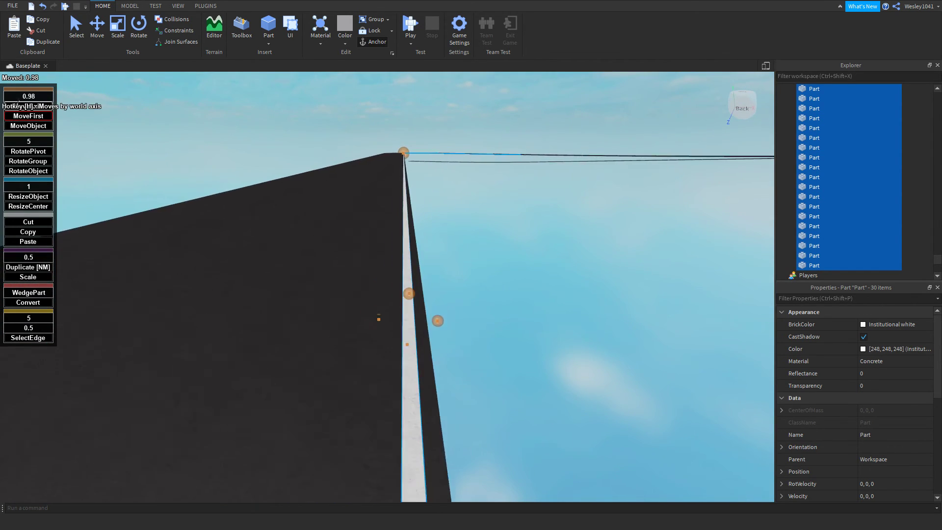
- Set the move increment to 1 and shift a duplicate of the white strips 57 studs across to the road's opposite edge
{"action": "left_click", "coordinate": [30, 97]}
{"action": "type", "text": "1"}
{"action": "left_click", "coordinate": [30, 126]}
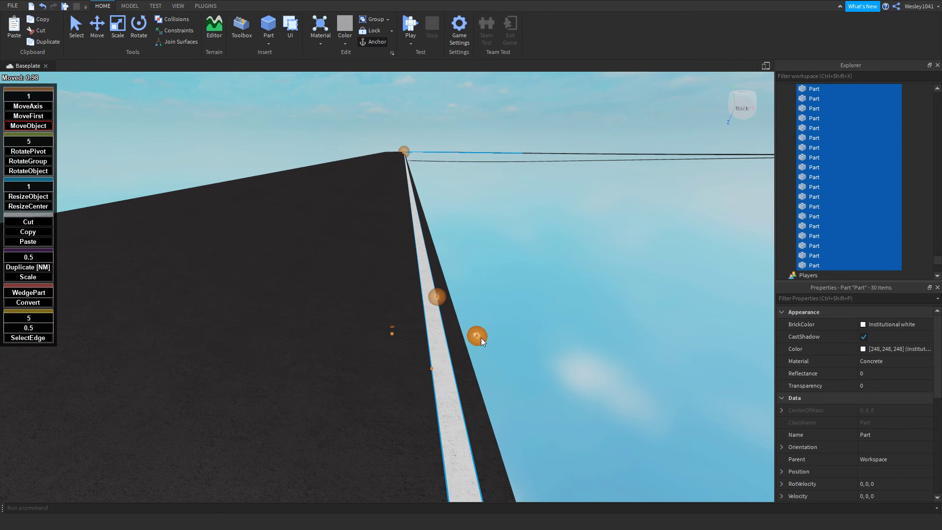
{"action": "key", "text": "a"}
{"action": "left_click_drag", "start_coordinate": [480, 338], "coordinate": [469, 346]}
{"action": "right_click_drag", "start_coordinate": [469, 347], "coordinate": [468, 347]}
{"action": "left_click_drag", "start_coordinate": [469, 347], "coordinate": [365, 352]}
{"action": "key", "text": "a"}
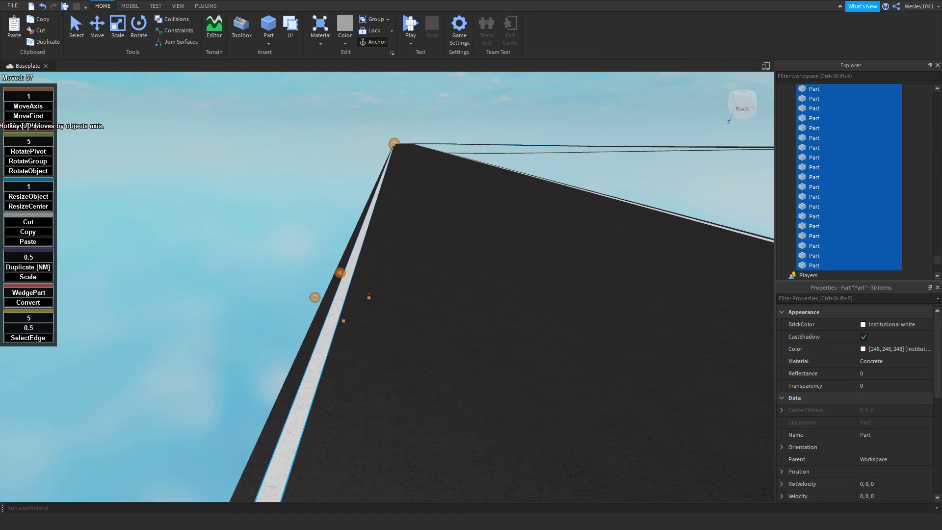
- Deselect the strips and examine how the copied edge line sits on the road and overlaps around the inside of the curve
{"action": "right_click_drag", "start_coordinate": [295, 208], "coordinate": [295, 207]}
{"action": "key", "text": "s"}
{"action": "scroll", "coordinate": [340, 269], "scroll_direction": "up", "scroll_amount": 12}
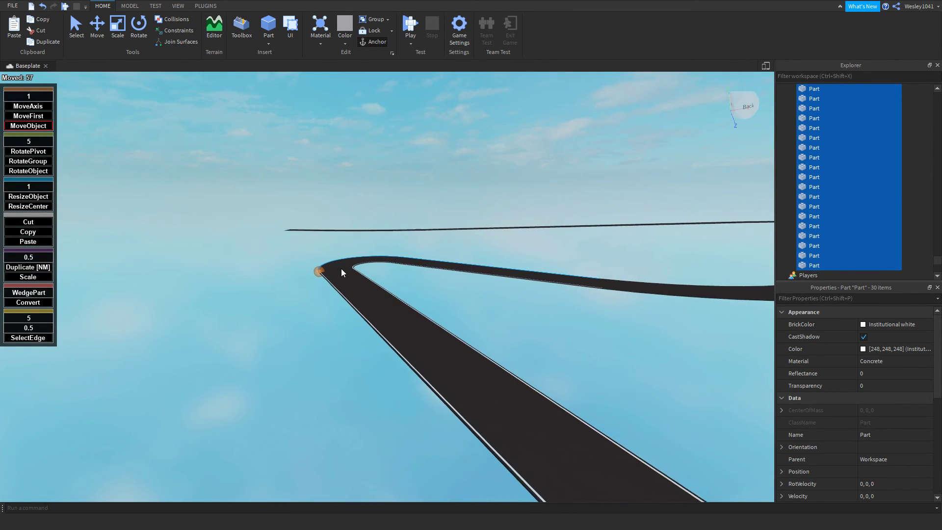
{"action": "right_click_drag", "start_coordinate": [340, 258], "coordinate": [340, 258]}
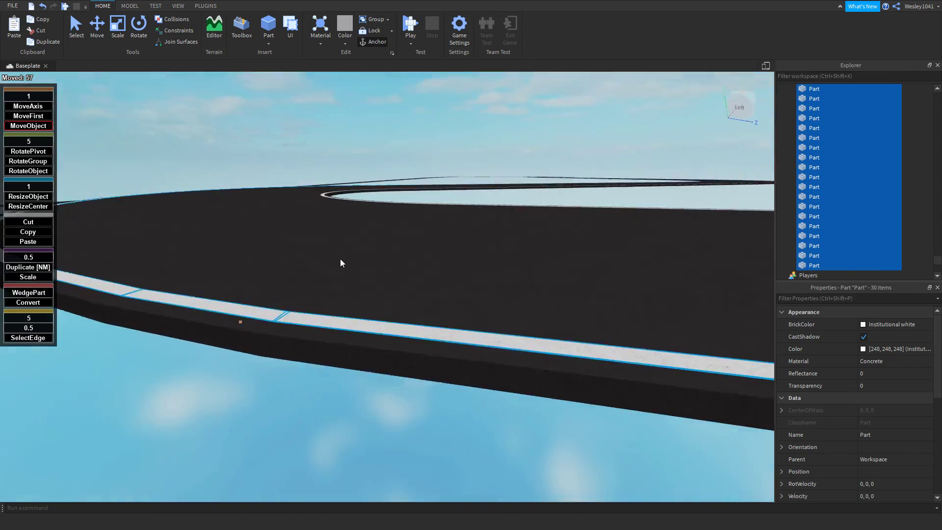
{"action": "scroll", "coordinate": [341, 259], "scroll_direction": "up", "scroll_amount": 3}
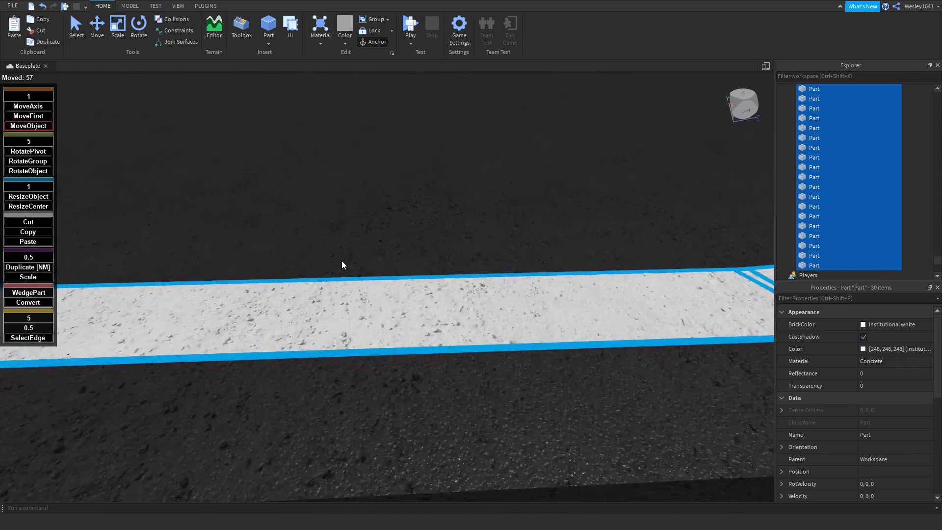
{"action": "scroll", "coordinate": [441, 324], "scroll_direction": "down", "scroll_amount": 2}
{"action": "left_click", "coordinate": [638, 421]}
{"action": "scroll", "coordinate": [634, 422], "scroll_direction": "down", "scroll_amount": 3}
{"action": "scroll", "coordinate": [634, 422], "scroll_direction": "up", "scroll_amount": 6}
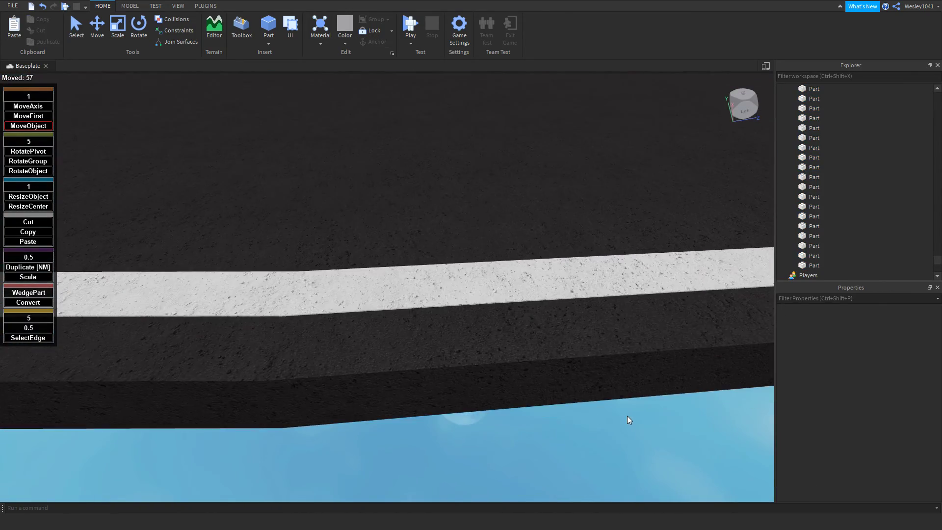
{"action": "right_click_drag", "start_coordinate": [613, 407], "coordinate": [613, 408]}
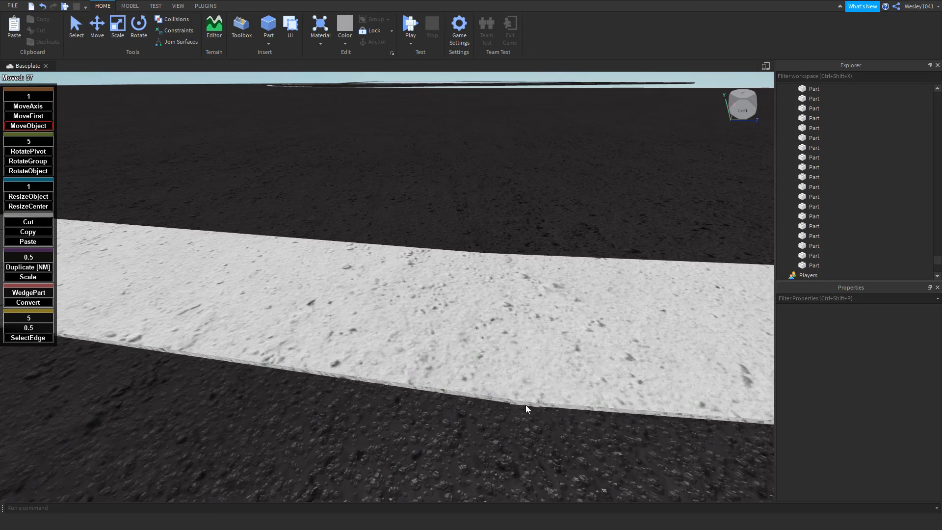
{"action": "scroll", "coordinate": [494, 364], "scroll_direction": "up", "scroll_amount": 2}
{"action": "right_click_drag", "start_coordinate": [493, 363], "coordinate": [499, 367]}
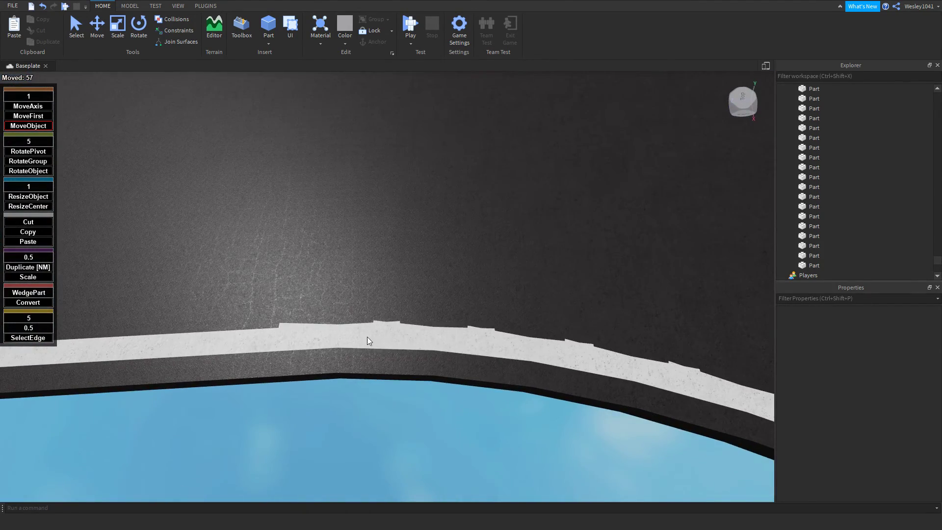
{"action": "left_click", "coordinate": [367, 337]}
{"action": "right_click_drag", "start_coordinate": [367, 336], "coordinate": [432, 316]}
{"action": "scroll", "coordinate": [372, 342], "scroll_direction": "down", "scroll_amount": 3}
{"action": "left_click", "coordinate": [395, 348]}
{"action": "scroll", "coordinate": [395, 348], "scroll_direction": "up", "scroll_amount": 1}
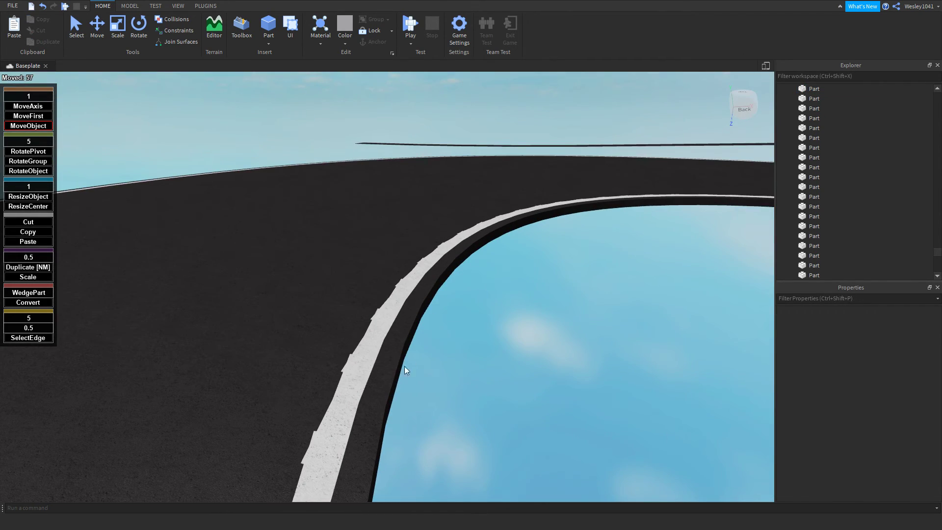
{"action": "right_click_drag", "start_coordinate": [382, 330], "coordinate": [536, 266]}
{"action": "key", "text": "d"}
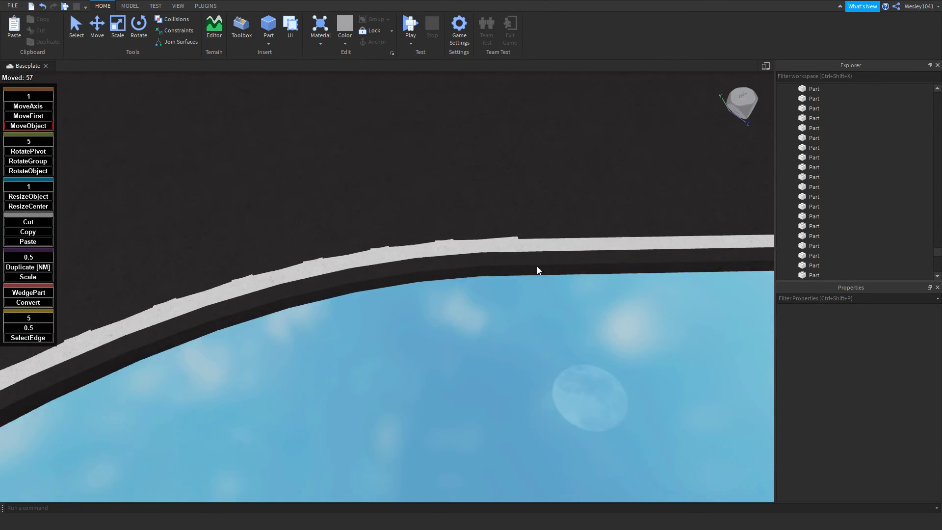
- Select all the overlapping white strips around the inside of the curve, leaving out the straight strips at either end
{"action": "left_click", "coordinate": [351, 248]}
{"action": "left_click", "coordinate": [323, 256]}
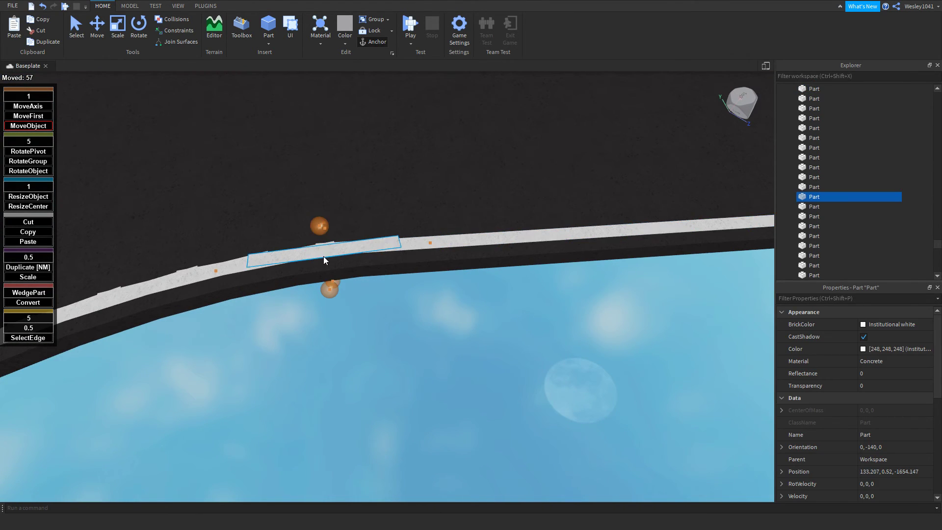
{"action": "right_click_drag", "start_coordinate": [323, 257], "coordinate": [322, 254]}
{"action": "key", "text": "w"}
{"action": "left_click", "coordinate": [461, 248], "text": "ctrl"}
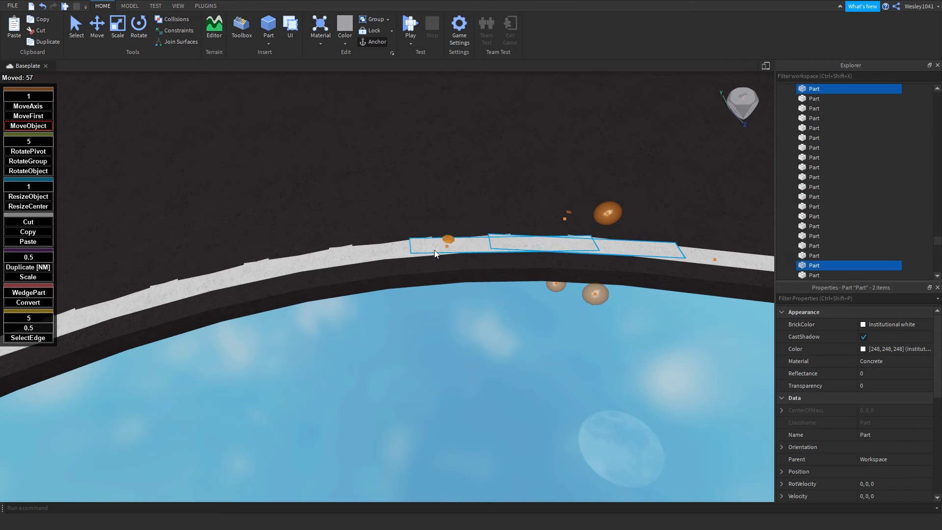
{"action": "left_click", "coordinate": [395, 253], "text": "ctrl"}
{"action": "left_click", "coordinate": [336, 260], "text": "ctrl"}
{"action": "left_click", "coordinate": [289, 267], "text": "ctrl"}
{"action": "left_click", "coordinate": [193, 285], "text": "ctrl"}
{"action": "key", "text": "a"}
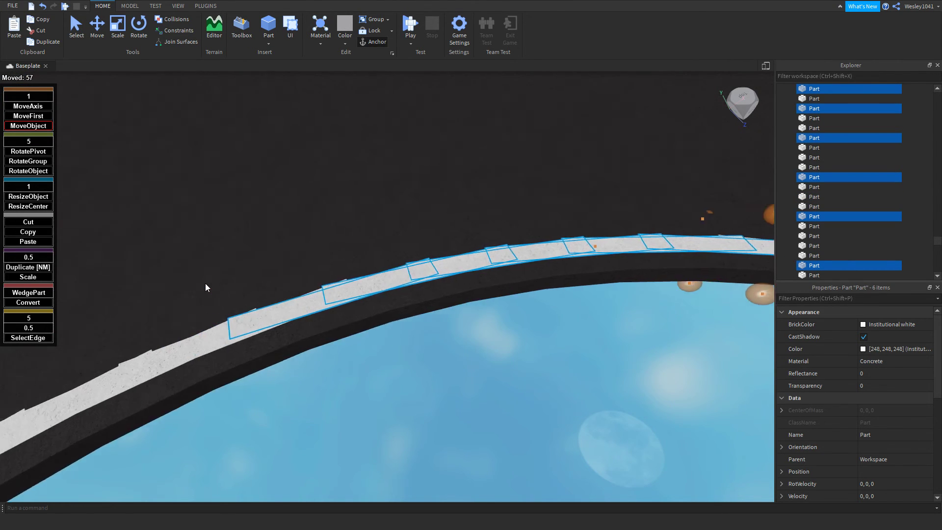
{"action": "right_click_drag", "start_coordinate": [206, 284], "coordinate": [205, 284]}
{"action": "left_click", "coordinate": [535, 310], "text": "ctrl"}
{"action": "left_click", "coordinate": [490, 307], "text": "ctrl"}
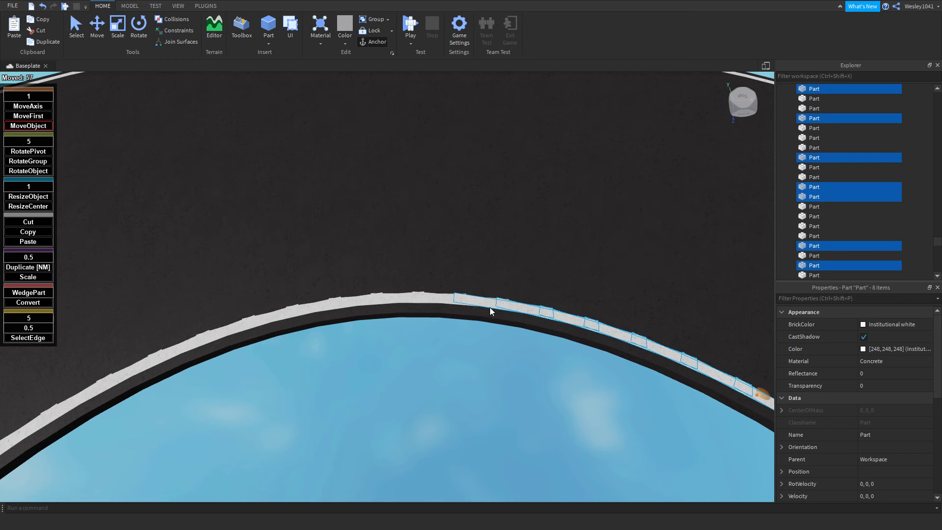
{"action": "left_click", "coordinate": [407, 298], "text": "ctrl"}
{"action": "left_click", "coordinate": [369, 299], "text": "ctrl"}
{"action": "left_click", "coordinate": [330, 304], "text": "ctrl"}
{"action": "left_click", "coordinate": [289, 313], "text": "ctrl"}
{"action": "left_click", "coordinate": [247, 325], "text": "ctrl"}
{"action": "left_click", "coordinate": [192, 344], "text": "ctrl"}
{"action": "left_click", "coordinate": [144, 365], "text": "ctrl"}
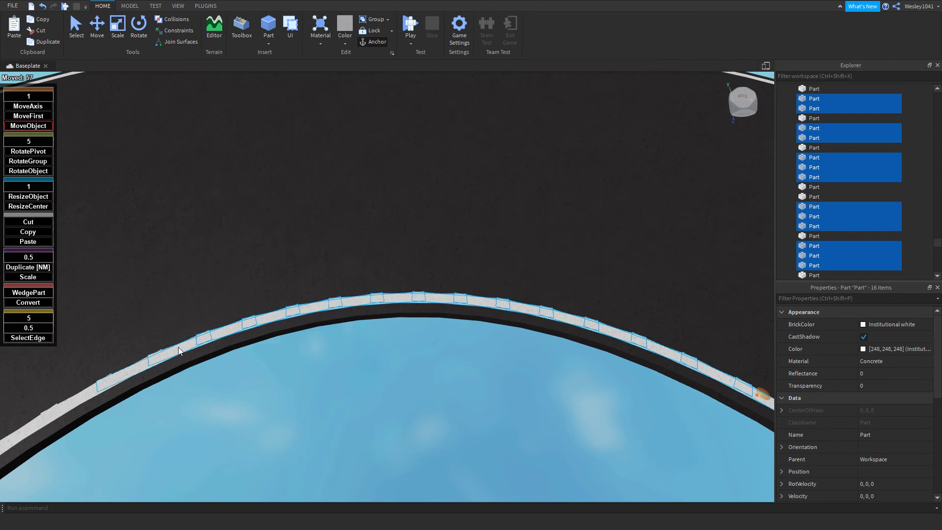
{"action": "left_click", "coordinate": [91, 392], "text": "ctrl"}
{"action": "key", "text": "a"}
{"action": "right_click_drag", "start_coordinate": [217, 337], "coordinate": [218, 338]}
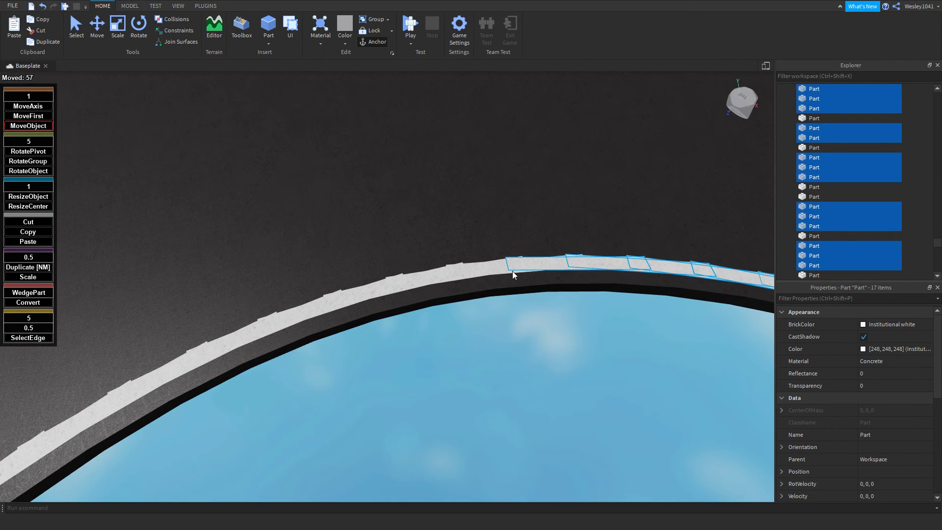
{"action": "left_click", "coordinate": [507, 272], "text": "ctrl"}
{"action": "left_click", "coordinate": [501, 273], "text": "ctrl"}
{"action": "left_click", "coordinate": [440, 277], "text": "ctrl"}
{"action": "left_click", "coordinate": [373, 290], "text": "ctrl"}
{"action": "left_click", "coordinate": [313, 306], "text": "ctrl"}
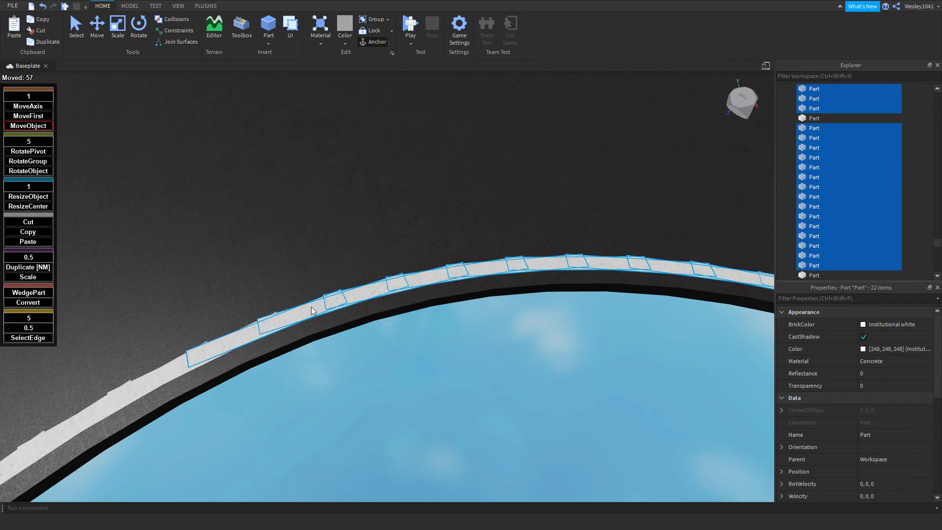
{"action": "left_click", "coordinate": [215, 348], "text": "ctrl"}
{"action": "key", "text": "a"}
{"action": "right_click_drag", "start_coordinate": [213, 348], "coordinate": [212, 350]}
{"action": "scroll", "coordinate": [244, 324], "scroll_direction": "up", "scroll_amount": 3}
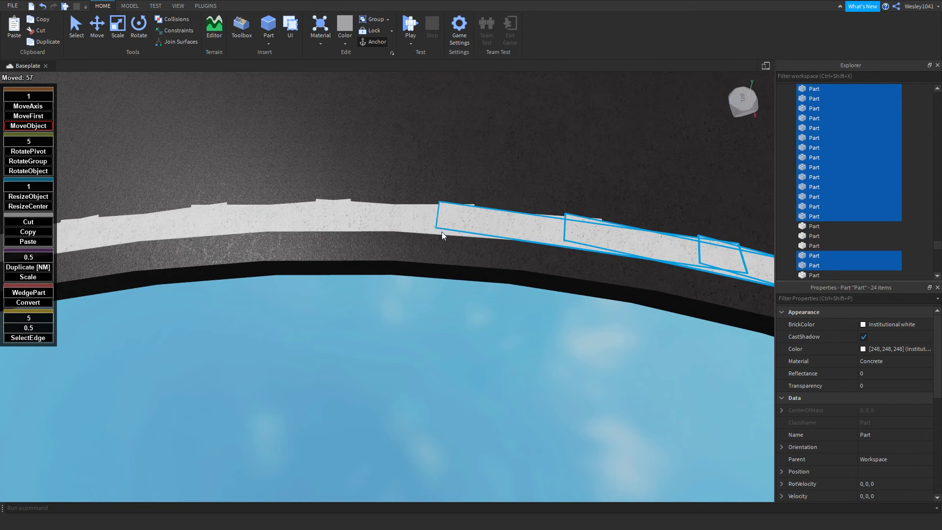
{"action": "left_click", "coordinate": [437, 225], "text": "ctrl"}
{"action": "left_click", "coordinate": [362, 221], "text": "ctrl"}
{"action": "left_click", "coordinate": [295, 222], "text": "ctrl"}
{"action": "key", "text": "a"}
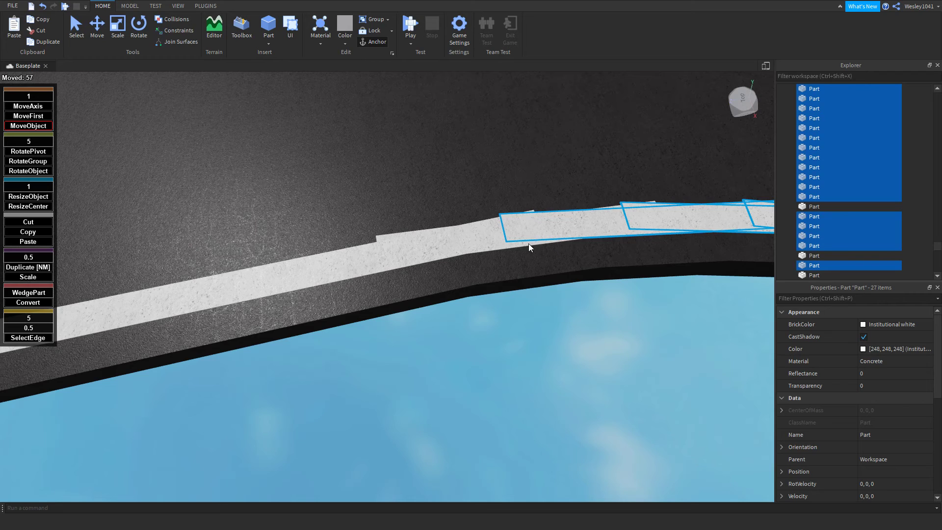
{"action": "left_click", "coordinate": [526, 243], "text": "ctrl"}
{"action": "left_click", "coordinate": [463, 249], "text": "ctrl"}
{"action": "left_click", "coordinate": [321, 262], "text": "ctrl"}
{"action": "right_click_drag", "start_coordinate": [394, 253], "coordinate": [397, 253]}
{"action": "key", "text": "s"}
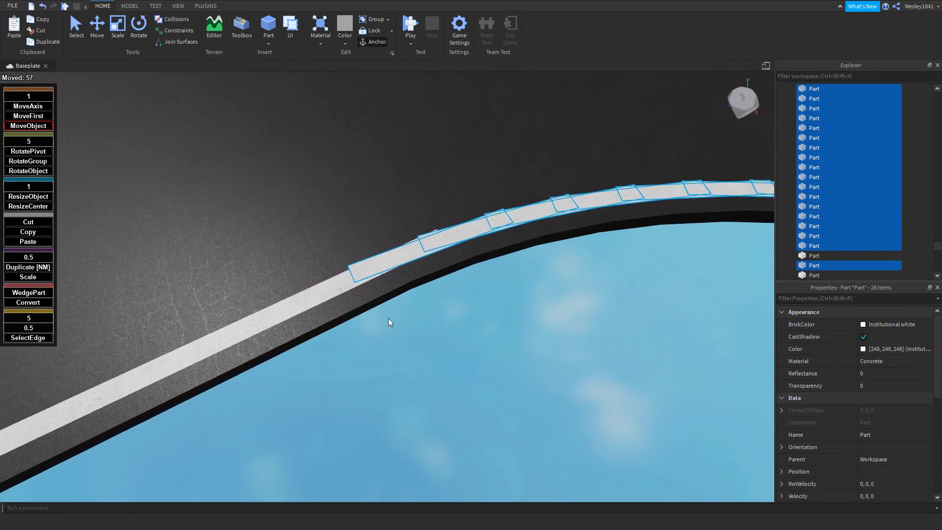
- Set the resize increment to 0.1 and shorten the selected inner curve strips by 2.5 studs at both ends with ResizeCenter
{"action": "scroll", "coordinate": [388, 318], "scroll_direction": "up", "scroll_amount": 2}
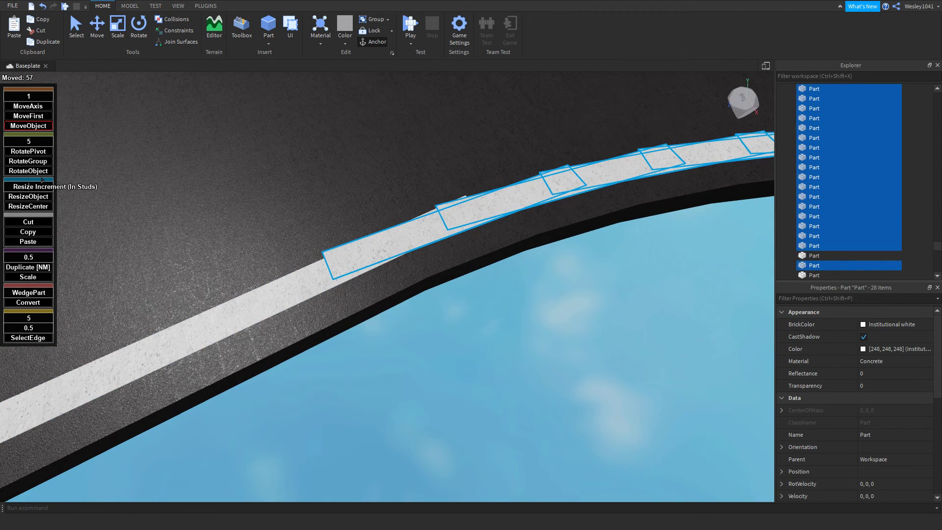
{"action": "type", "text": "0.1"}
{"action": "key", "text": "Return"}
{"action": "key", "text": "s"}
{"action": "key", "text": "d"}
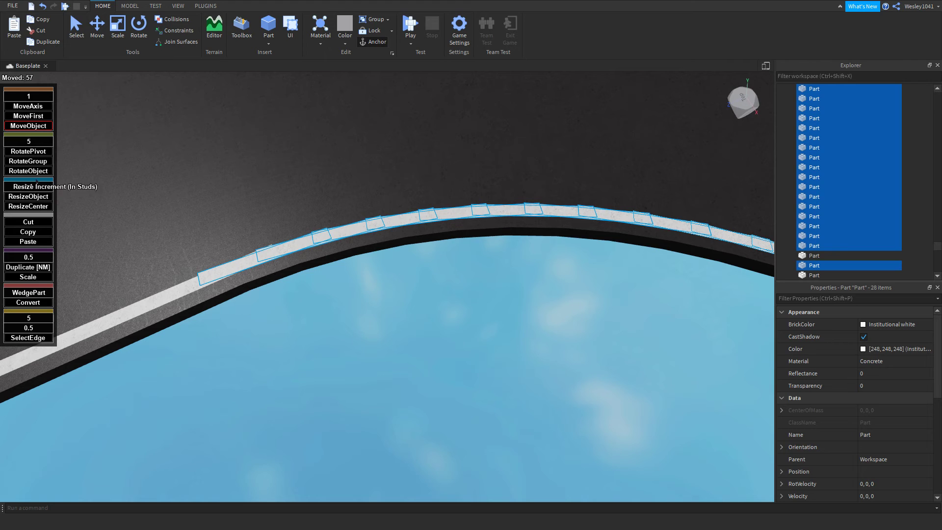
{"action": "left_click", "coordinate": [45, 207]}
{"action": "key", "text": "s"}
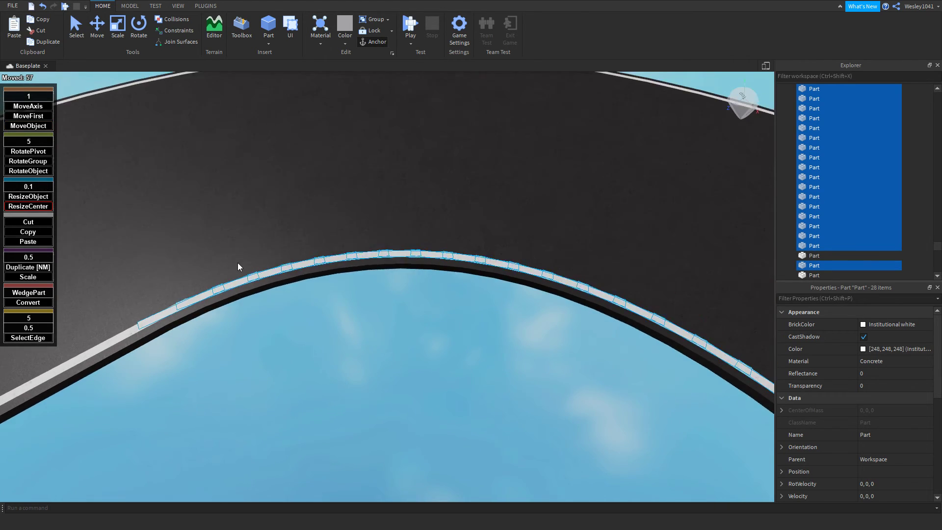
{"action": "right_click_drag", "start_coordinate": [238, 264], "coordinate": [249, 264]}
{"action": "key", "text": "d"}
{"action": "key", "text": "w"}
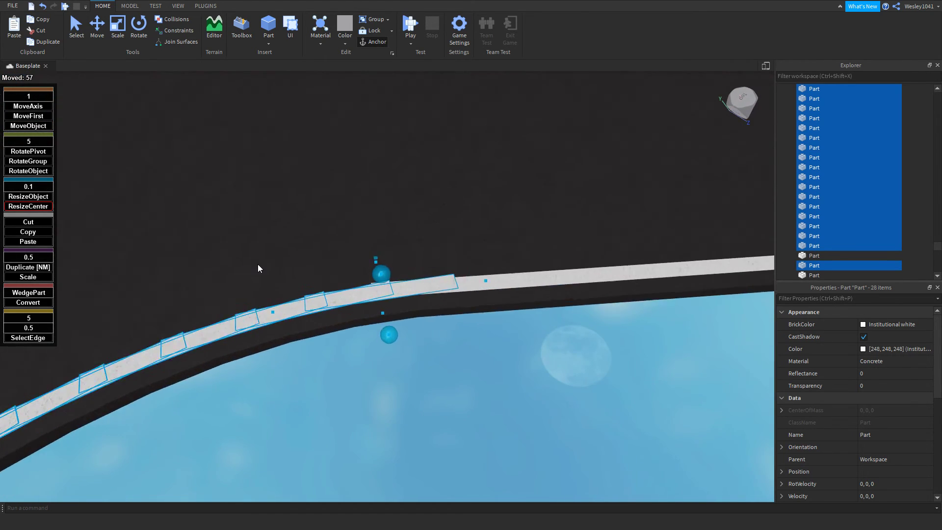
{"action": "left_click_drag", "start_coordinate": [184, 308], "coordinate": [391, 306]}
- Shorten the straight white strips at both ends of the inner curve by 2.5 studs with ResizeObject
{"action": "left_click", "coordinate": [597, 284]}
{"action": "left_click", "coordinate": [28, 197]}
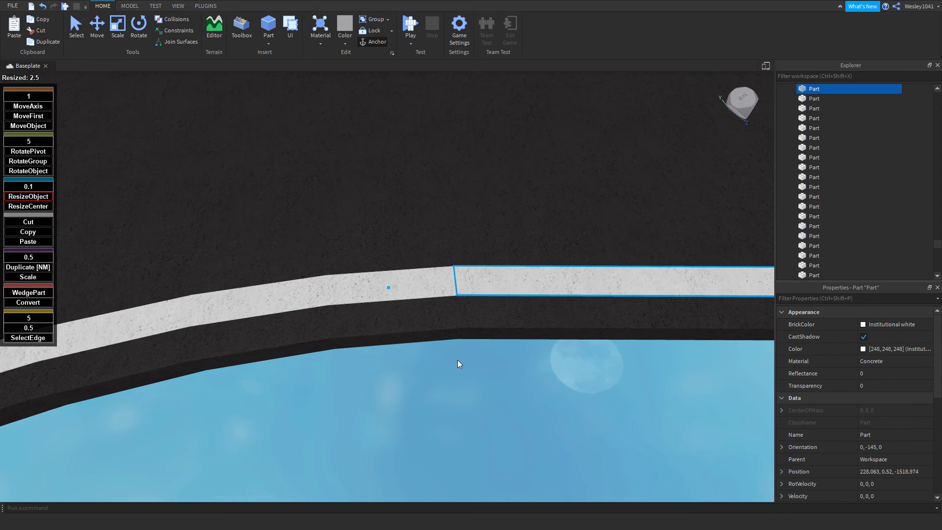
{"action": "left_click", "coordinate": [458, 361]}
{"action": "right_click_drag", "start_coordinate": [457, 360], "coordinate": [487, 409]}
{"action": "scroll", "coordinate": [442, 408], "scroll_direction": "up", "scroll_amount": 3}
{"action": "scroll", "coordinate": [443, 407], "scroll_direction": "down", "scroll_amount": 2}
{"action": "left_click", "coordinate": [328, 358]}
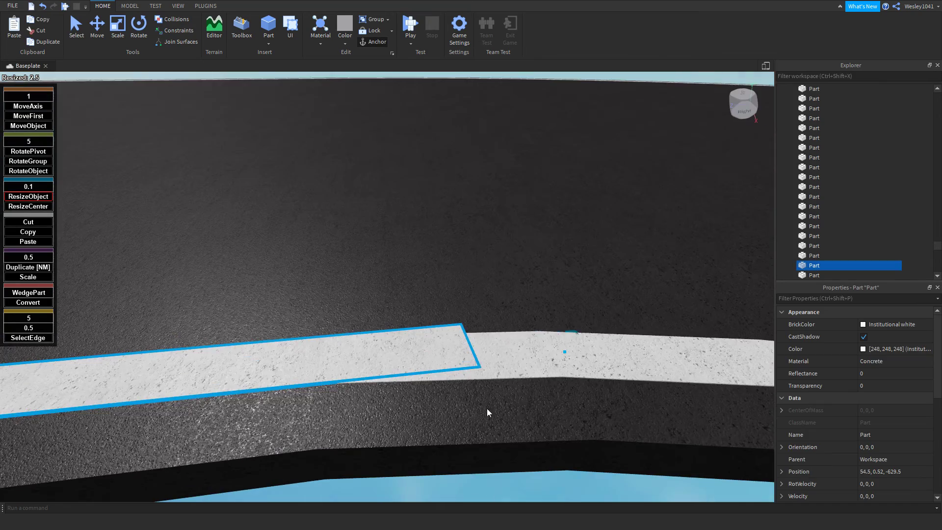
{"action": "left_click_drag", "start_coordinate": [572, 354], "coordinate": [455, 401]}
{"action": "scroll", "coordinate": [458, 403], "scroll_direction": "down", "scroll_amount": 2}
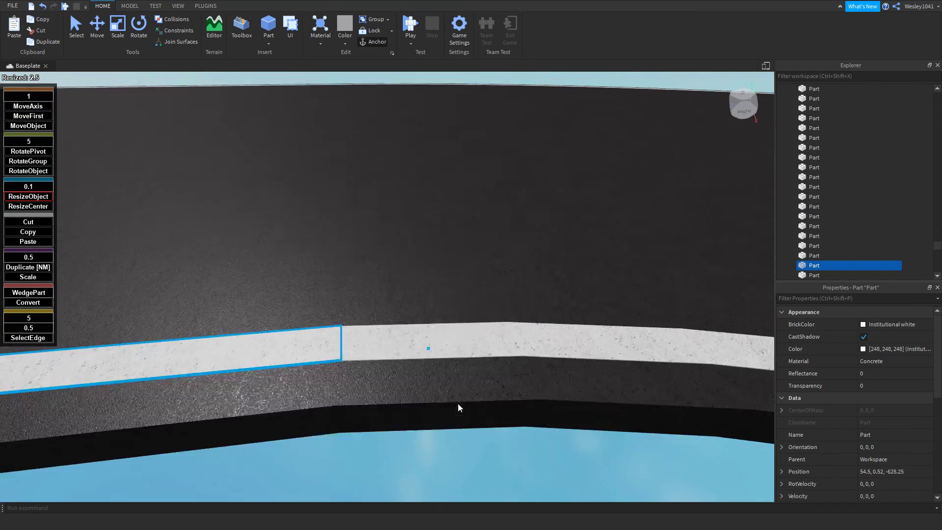
- Select all the concrete road parts that form the next curve beyond the ends of the white lines
{"action": "left_click", "coordinate": [484, 399]}
{"action": "right_click_drag", "start_coordinate": [458, 403], "coordinate": [393, 260]}
{"action": "scroll", "coordinate": [379, 276], "scroll_direction": "down", "scroll_amount": 4}
{"action": "scroll", "coordinate": [373, 246], "scroll_direction": "down", "scroll_amount": 2}
{"action": "scroll", "coordinate": [403, 252], "scroll_direction": "up", "scroll_amount": 3}
{"action": "scroll", "coordinate": [402, 252], "scroll_direction": "up", "scroll_amount": 4}
{"action": "scroll", "coordinate": [393, 260], "scroll_direction": "down", "scroll_amount": 4}
{"action": "left_click", "coordinate": [353, 278]}
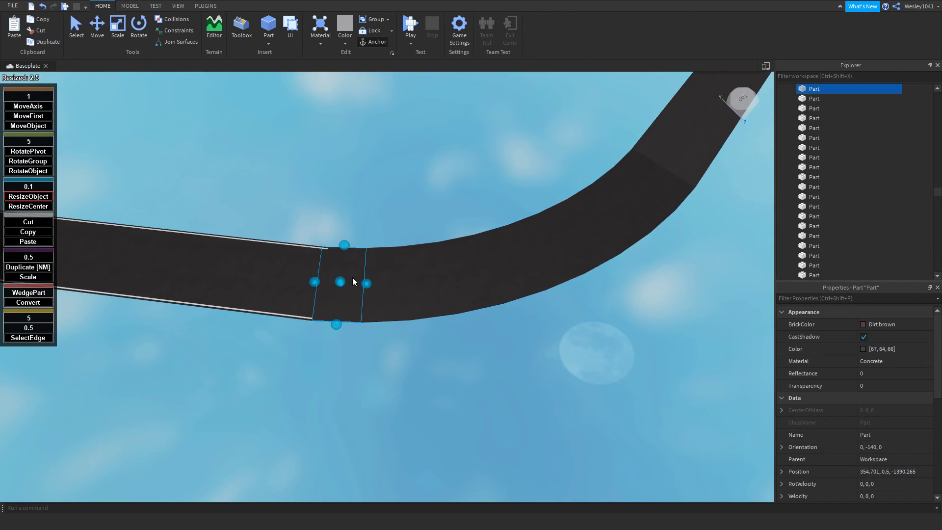
{"action": "left_click", "coordinate": [388, 304], "text": "ctrl"}
{"action": "left_click", "coordinate": [426, 296], "text": "ctrl"}
{"action": "left_click", "coordinate": [470, 284], "text": "ctrl"}
{"action": "left_click", "coordinate": [514, 271], "text": "ctrl"}
{"action": "left_click", "coordinate": [563, 257], "text": "ctrl"}
{"action": "left_click_drag", "start_coordinate": [567, 257], "coordinate": [671, 153], "text": "ctrl"}
{"action": "key", "text": "w"}
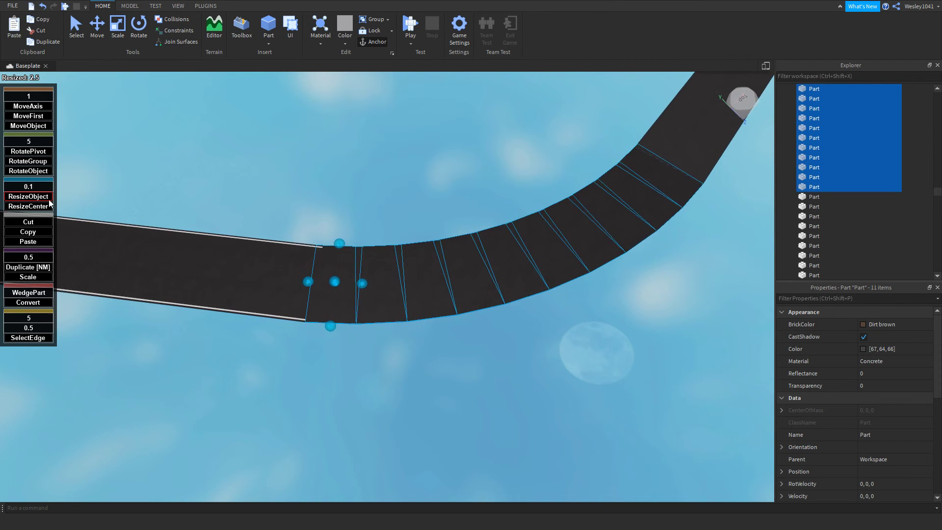
{"action": "key", "text": "a"}
- Set the resize increment to 1, duplicate the curve's road parts, and narrow the copies by 1 stud on the outer side
{"action": "left_click", "coordinate": [28, 207]}
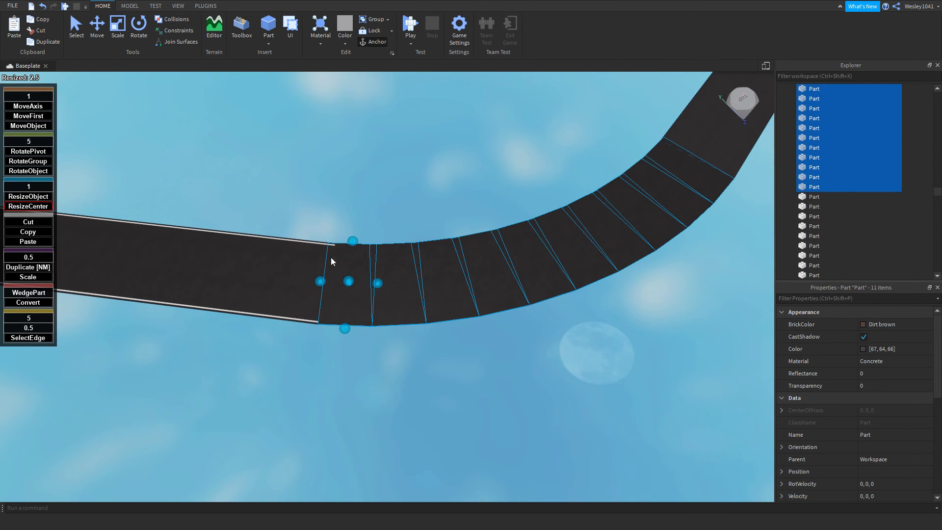
{"action": "scroll", "coordinate": [365, 241], "scroll_direction": "up", "scroll_amount": 2}
{"action": "key", "text": "w"}
{"action": "right_click_drag", "start_coordinate": [365, 241], "coordinate": [374, 237]}
{"action": "key", "text": "a"}
{"action": "left_click", "coordinate": [28, 197]}
{"action": "key", "text": "s"}
{"action": "key", "text": "a"}
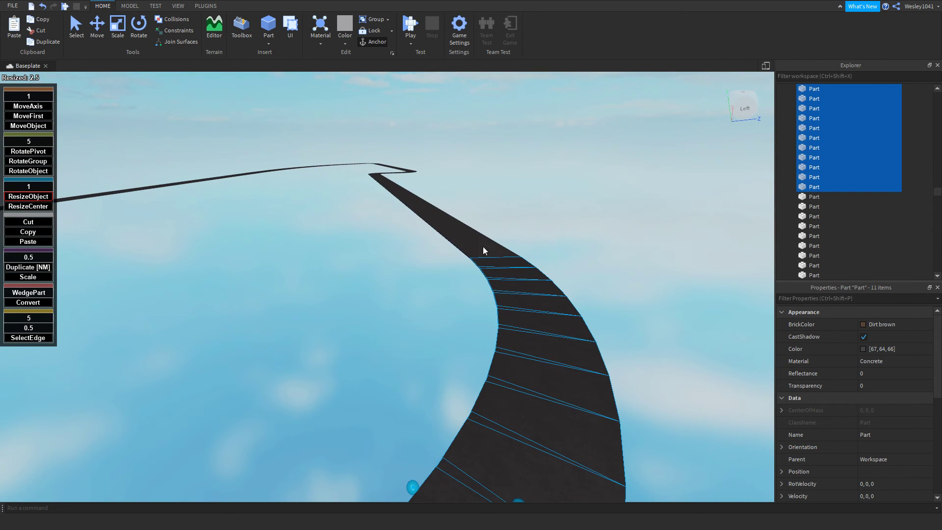
{"action": "mouse_move", "coordinate": [437, 232]}
{"action": "right_mouse_down"}
{"action": "mouse_move", "coordinate": [443, 220]}
{"action": "mouse_move", "coordinate": [418, 232]}
{"action": "mouse_move", "coordinate": [441, 229]}
{"action": "right_mouse_up"}
{"action": "key", "text": "w"}
{"action": "key", "text": "w"}
{"action": "key", "text": "d"}
{"action": "key", "text": "s"}
{"action": "key", "text": "w"}
{"action": "key", "text": "s"}
{"action": "key", "text": "w"}
{"action": "key", "text": "s"}
{"action": "key", "text": "w"}
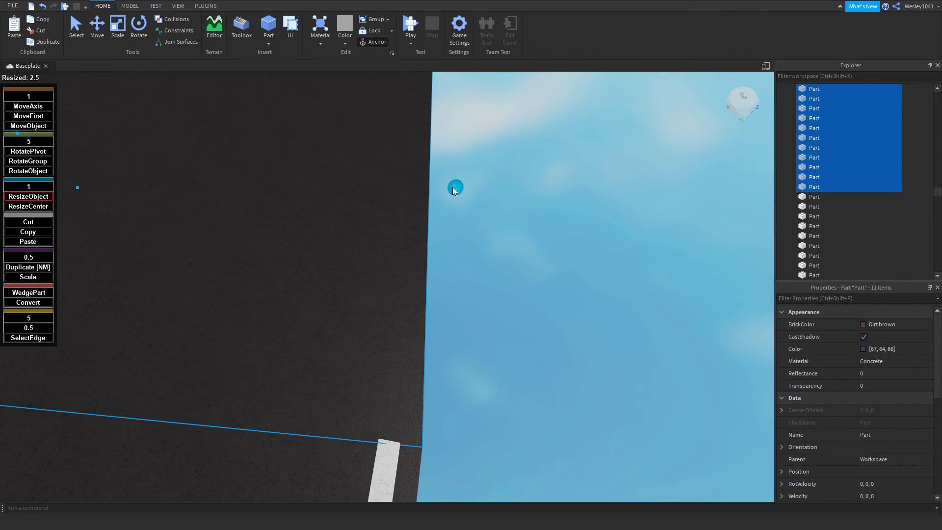
{"action": "key", "text": "ctrl+d"}
{"action": "left_click_drag", "start_coordinate": [455, 187], "coordinate": [443, 191]}
- Narrow the duplicated curve parts by 58 studs from the inner side, leaving thin strips along the outer edge
{"action": "key", "text": "s"}
{"action": "right_click_drag", "start_coordinate": [420, 287], "coordinate": [419, 287]}
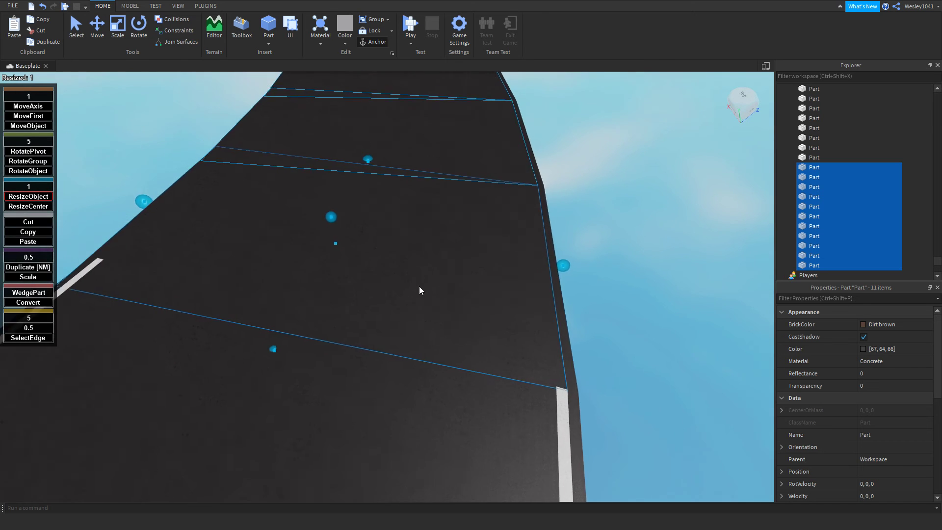
{"action": "key", "text": "s"}
{"action": "key", "text": "a"}
{"action": "left_click_drag", "start_coordinate": [216, 216], "coordinate": [473, 300]}
{"action": "key", "text": "w"}
{"action": "key", "text": "d"}
{"action": "right_click_drag", "start_coordinate": [474, 300], "coordinate": [459, 300]}
- Raise the thin strips along the curve's outer edge by 1 stud with MoveFirst and color them Institutional white
{"action": "key", "text": "s"}
{"action": "key", "text": "w"}
{"action": "key", "text": "a"}
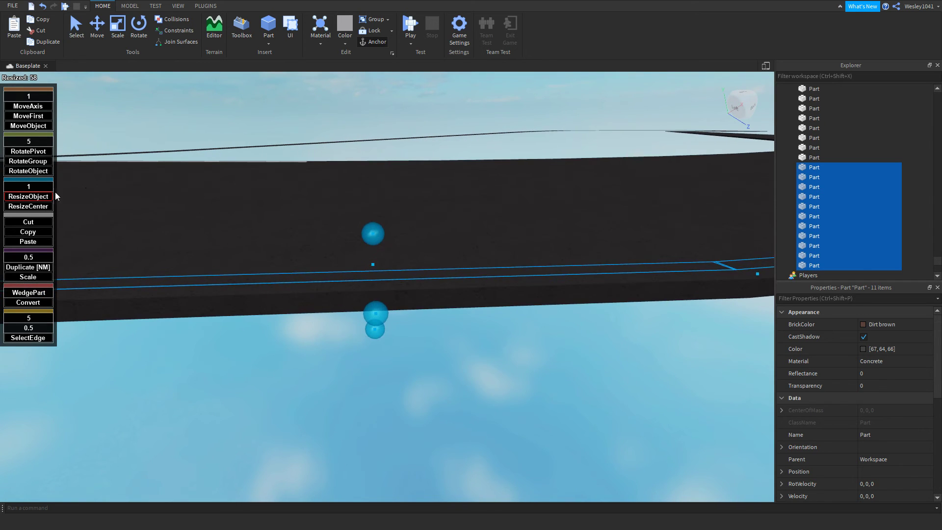
{"action": "key", "text": "w"}
{"action": "key", "text": "s"}
{"action": "left_click", "coordinate": [29, 117]}
{"action": "key", "text": "w"}
{"action": "right_click_drag", "start_coordinate": [402, 254], "coordinate": [353, 240]}
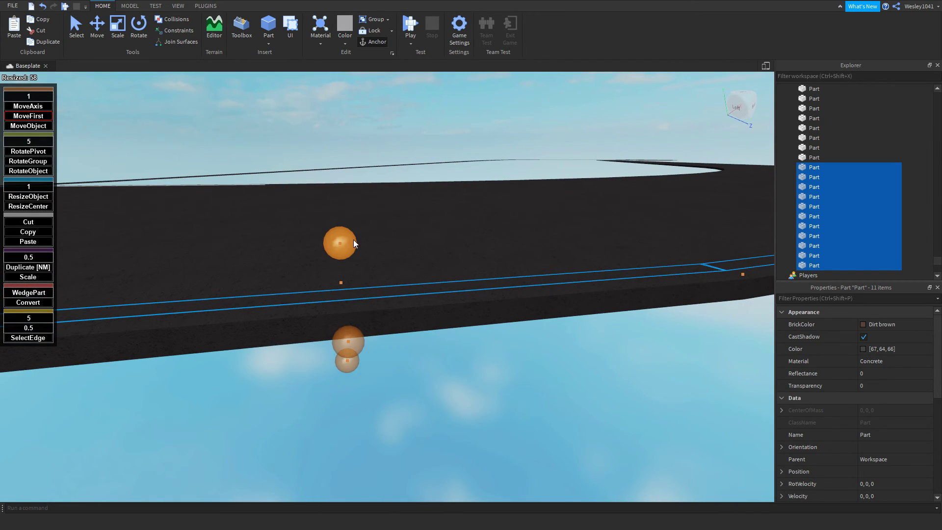
{"action": "left_click_drag", "start_coordinate": [354, 241], "coordinate": [347, 222]}
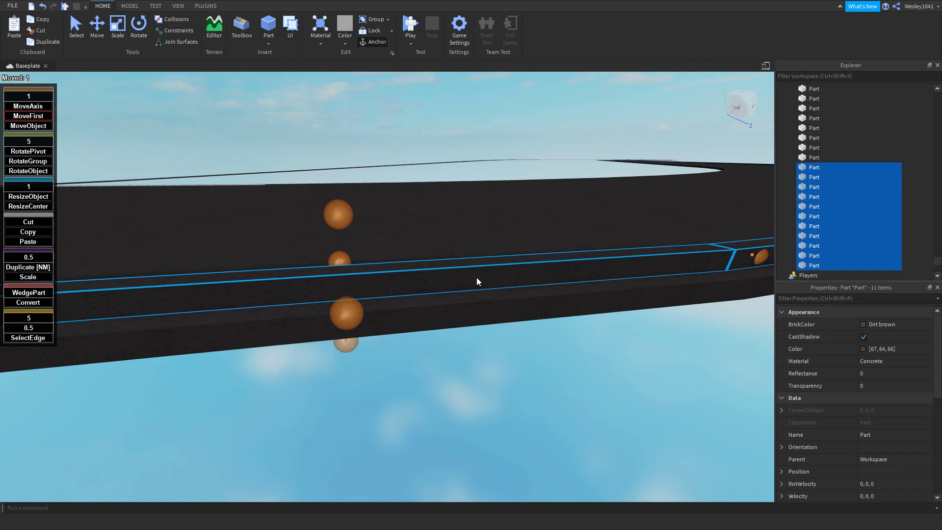
{"action": "left_click", "coordinate": [866, 324]}
{"action": "left_click", "coordinate": [916, 305]}
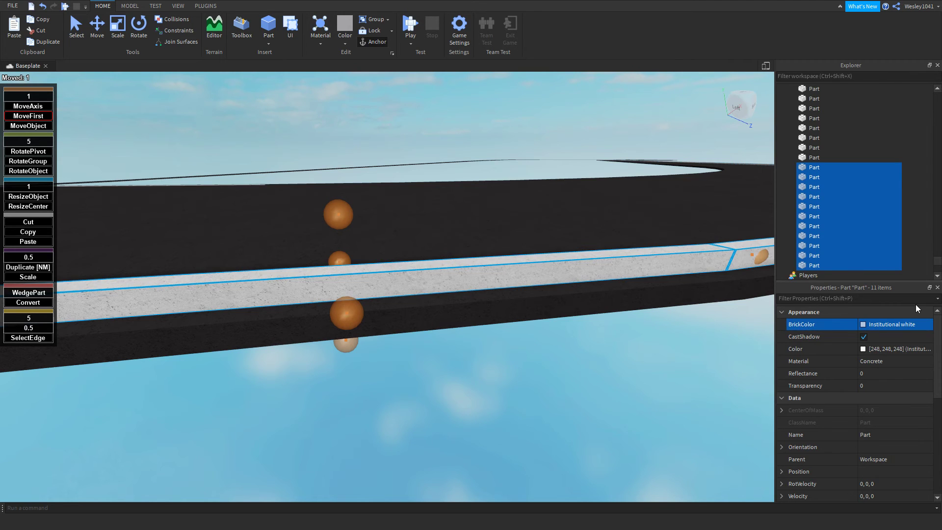
- Set the move increment to 0.98 and lower the white strips by that amount into the road surface
{"action": "left_click", "coordinate": [30, 96]}
{"action": "type", "text": "0.98"}
{"action": "right_click_drag", "start_coordinate": [502, 244], "coordinate": [376, 144]}
{"action": "left_click_drag", "start_coordinate": [358, 227], "coordinate": [363, 245]}
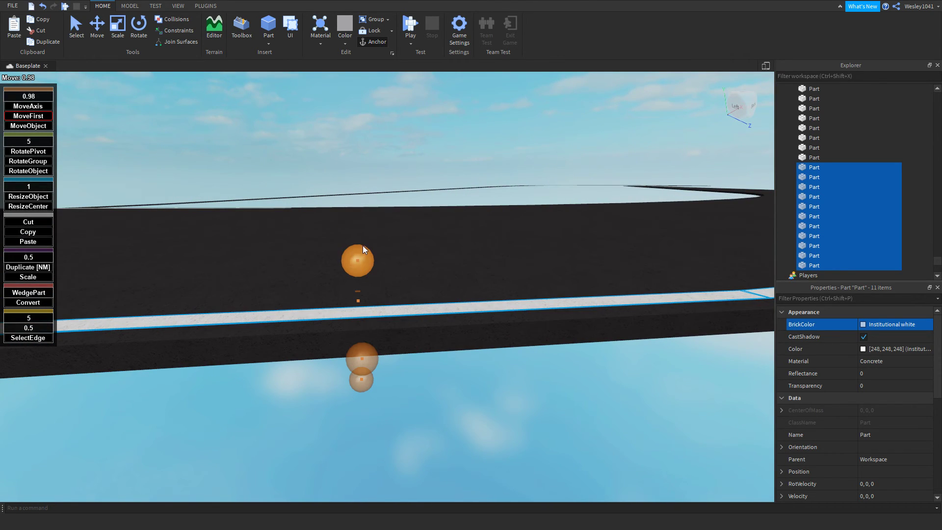
{"action": "right_click_drag", "start_coordinate": [363, 246], "coordinate": [363, 246]}
{"action": "right_click_drag", "start_coordinate": [363, 245], "coordinate": [371, 247]}
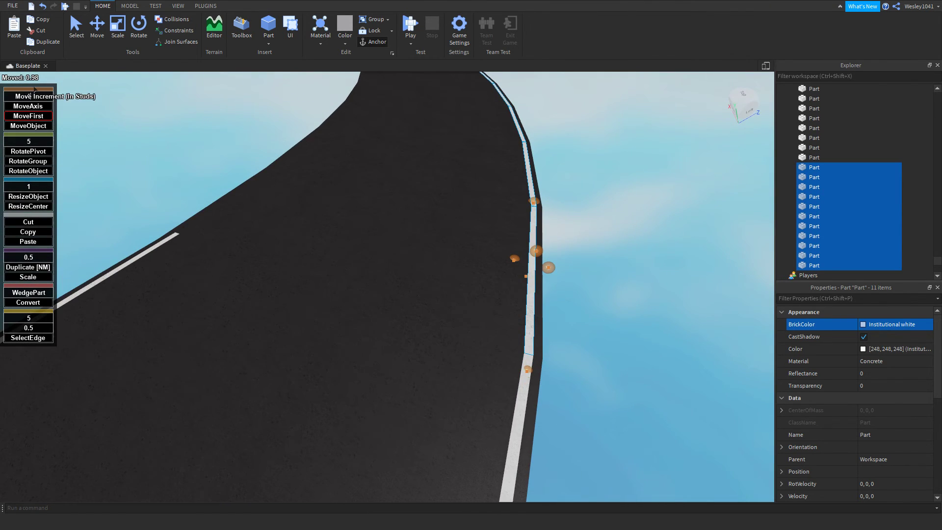
- Duplicate the curve's white strips and move the copies 57 studs across the road to the opposite edge with MoveObject
{"action": "left_click", "coordinate": [28, 125]}
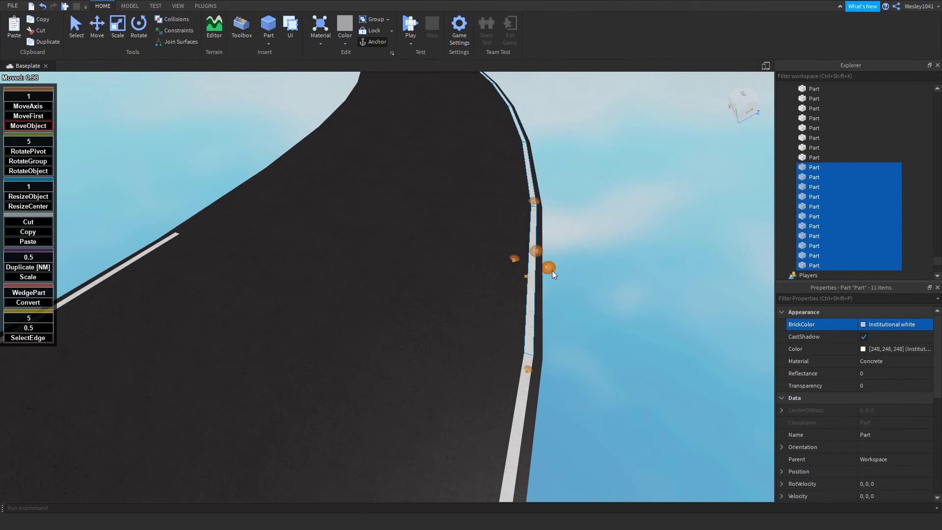
{"action": "left_click_drag", "start_coordinate": [552, 271], "coordinate": [522, 249]}
{"action": "right_click_drag", "start_coordinate": [516, 257], "coordinate": [522, 249]}
{"action": "left_click_drag", "start_coordinate": [522, 250], "coordinate": [323, 285]}
{"action": "key", "text": "w"}
{"action": "key", "text": "a"}
- Set the resize increment to 0.1 and shorten the inner curve's white strips by 5 studs with ResizeCenter
{"action": "left_click", "coordinate": [42, 179]}
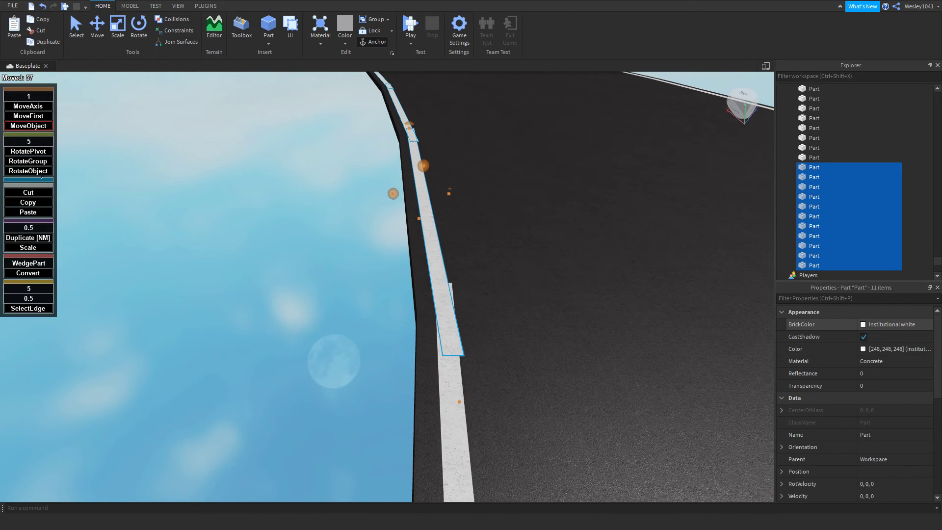
{"action": "left_click", "coordinate": [42, 179]}
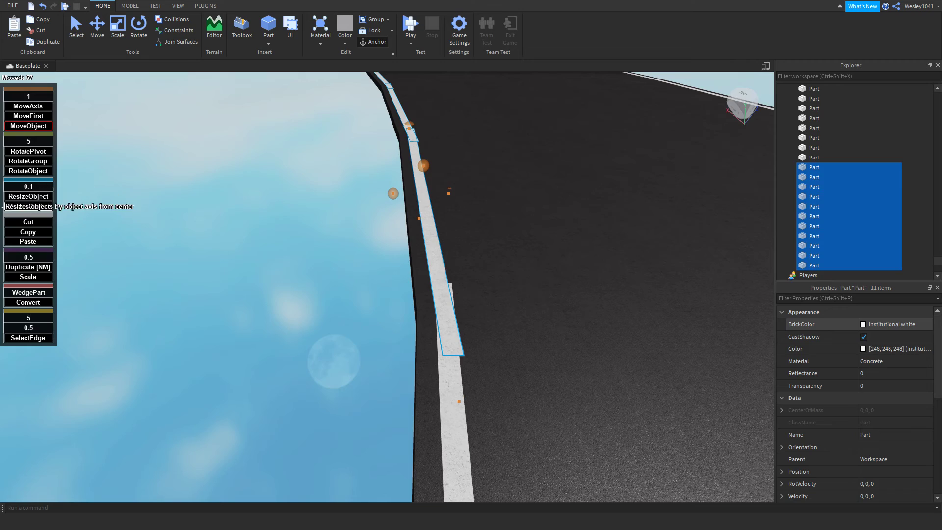
{"action": "left_click", "coordinate": [47, 206]}
{"action": "right_click_drag", "start_coordinate": [448, 259], "coordinate": [450, 263]}
{"action": "left_click", "coordinate": [525, 276], "text": "ctrl"}
{"action": "right_click_drag", "start_coordinate": [532, 276], "coordinate": [492, 280]}
{"action": "left_click_drag", "start_coordinate": [187, 360], "coordinate": [264, 367]}
{"action": "right_click_drag", "start_coordinate": [265, 367], "coordinate": [285, 370]}
- Shorten the overlapping straight white strip at one end of the inner curve by about 2.6 studs with ResizeObject
{"action": "left_click", "coordinate": [203, 302]}
{"action": "left_click", "coordinate": [28, 195]}
{"action": "right_click_drag", "start_coordinate": [371, 285], "coordinate": [372, 287]}
{"action": "key", "text": "d"}
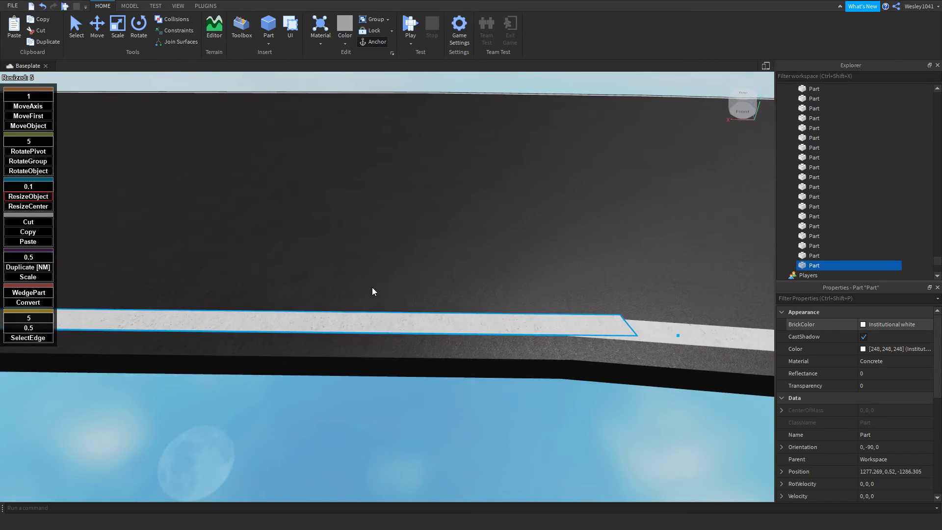
{"action": "left_click_drag", "start_coordinate": [418, 345], "coordinate": [408, 358]}
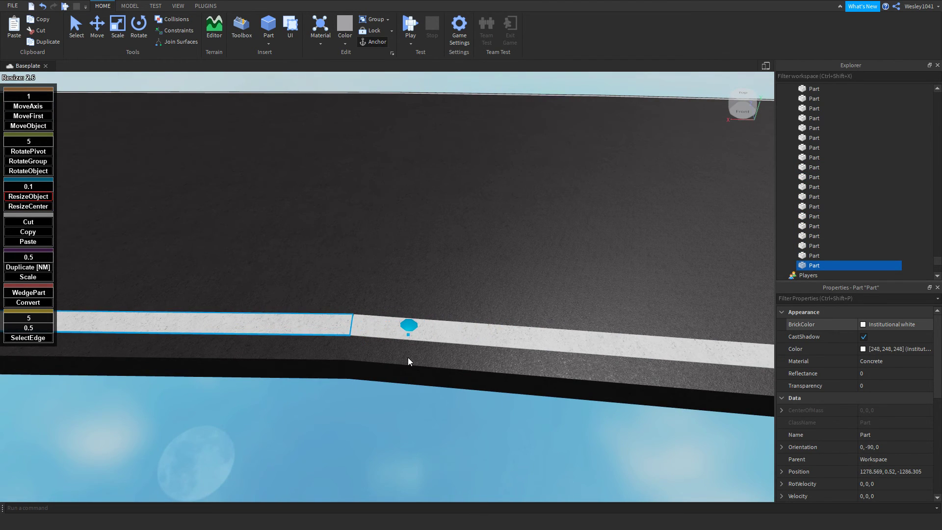
- Shorten the straight white strip at the other end of the inner curve by 2.5 studs and clear the selection
{"action": "right_click_drag", "start_coordinate": [408, 358], "coordinate": [521, 297]}
{"action": "key", "text": "w"}
{"action": "left_click", "coordinate": [568, 317]}
{"action": "scroll", "coordinate": [322, 362], "scroll_direction": "up", "scroll_amount": 3}
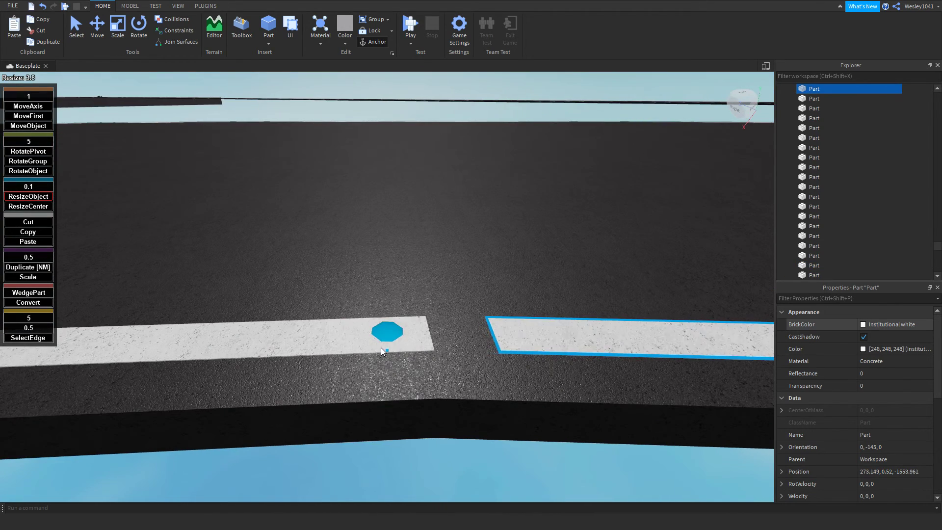
{"action": "left_click_drag", "start_coordinate": [312, 353], "coordinate": [313, 354]}
{"action": "scroll", "coordinate": [314, 355], "scroll_direction": "down", "scroll_amount": 5}
{"action": "left_click", "coordinate": [394, 424]}
{"action": "right_click_drag", "start_coordinate": [394, 424], "coordinate": [376, 417]}
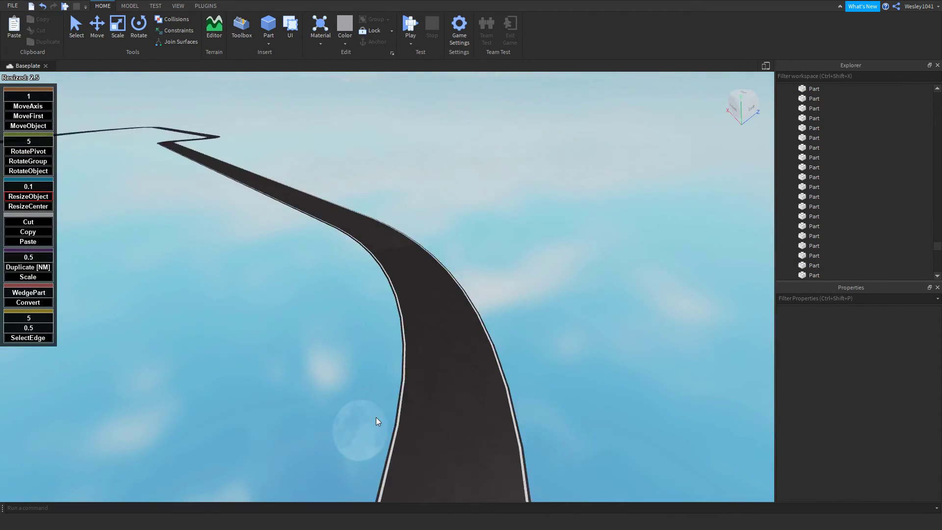
- Select the long straight concrete road part, activate MoveFirst, and duplicate the part in place
{"action": "scroll", "coordinate": [376, 417], "scroll_direction": "down", "scroll_amount": 4}
{"action": "key", "text": "w"}
{"action": "right_click_drag", "start_coordinate": [433, 284], "coordinate": [416, 282]}
{"action": "left_click", "coordinate": [434, 284]}
{"action": "scroll", "coordinate": [440, 277], "scroll_direction": "up", "scroll_amount": 5}
{"action": "key", "text": "s"}
{"action": "left_click", "coordinate": [29, 117]}
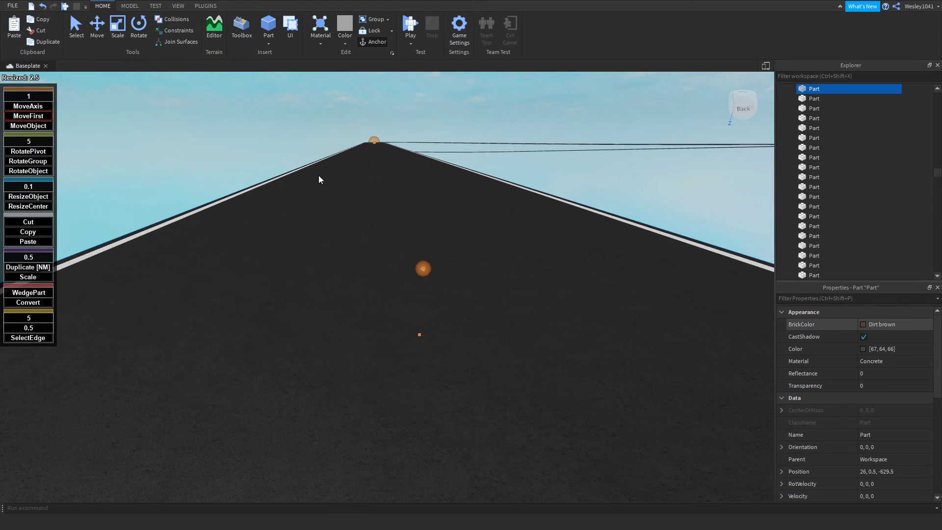
{"action": "key", "text": "ctrl+d"}
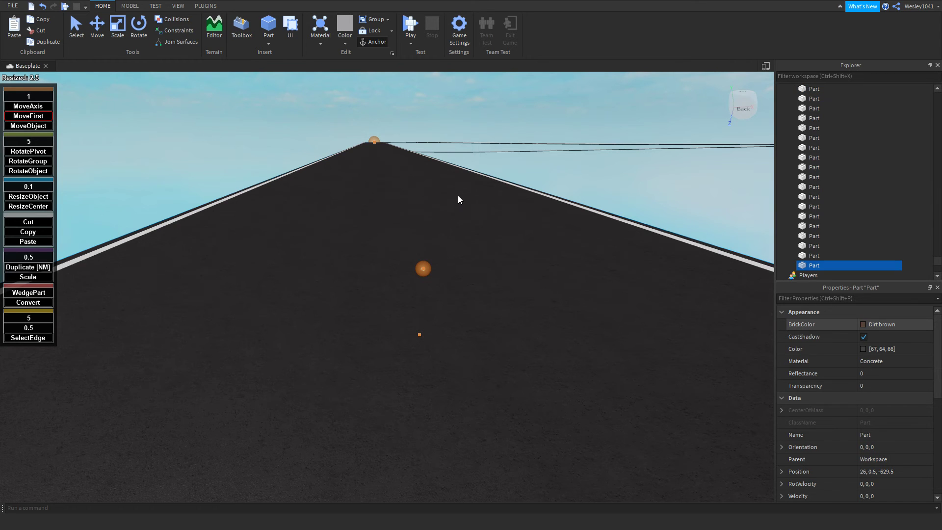
- Rename the duplicated road part as Grass
{"action": "right_click_drag", "start_coordinate": [458, 200], "coordinate": [457, 201]}
{"action": "key", "text": "w"}
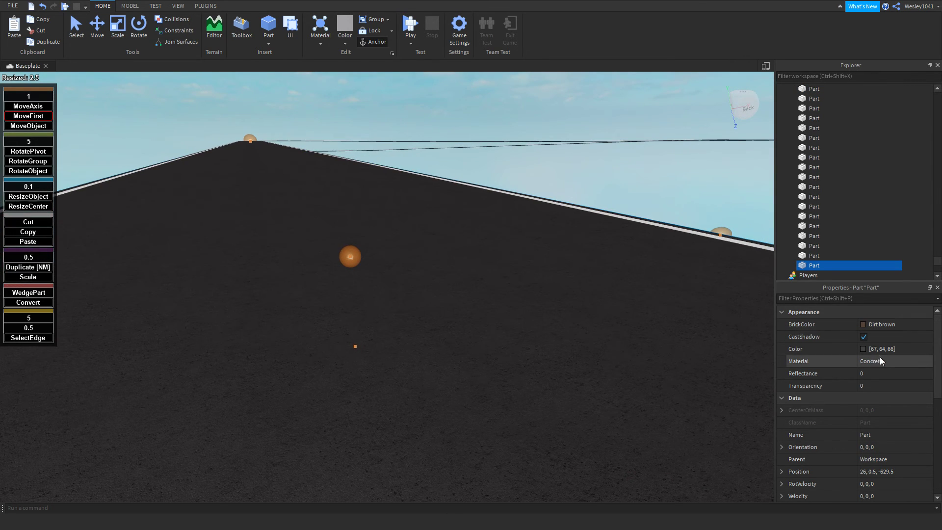
{"action": "left_click", "coordinate": [887, 433]}
{"action": "type", "text": "Gra"}
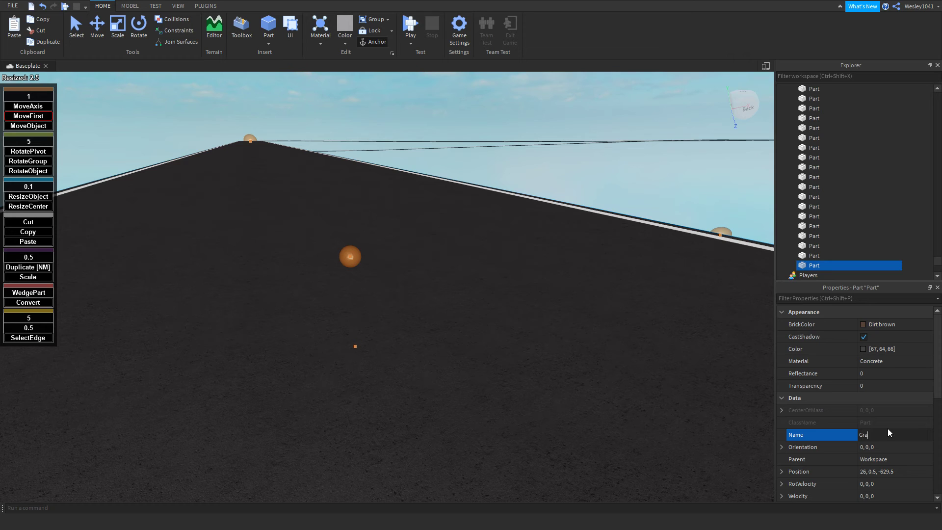
{"action": "type", "text": "ss"}
{"action": "key", "text": "Return"}
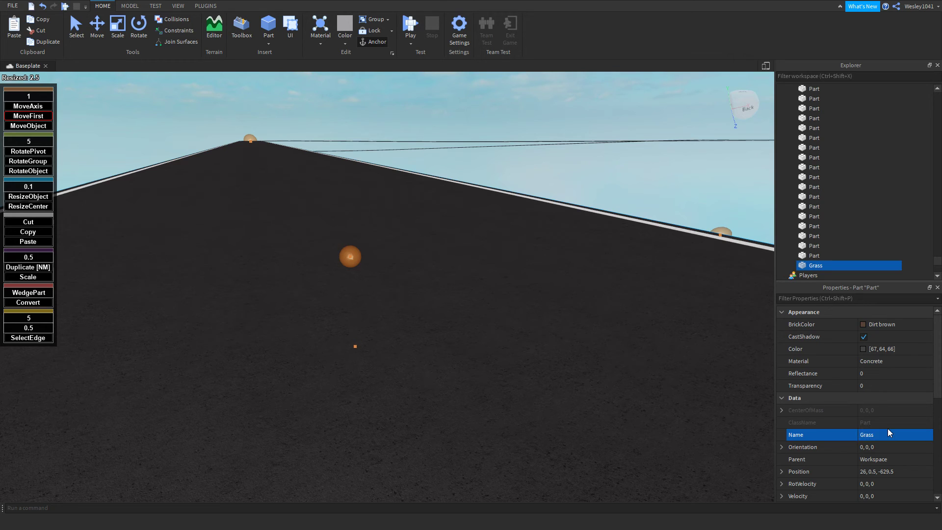
- Color the Grass part Medium green and set its material to Grass
{"action": "left_click", "coordinate": [867, 324]}
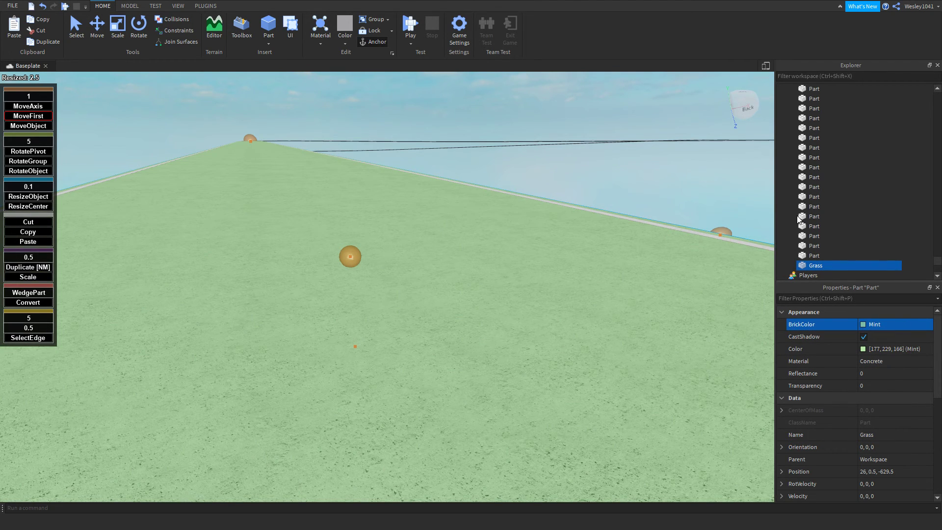
{"action": "left_click", "coordinate": [792, 217]}
{"action": "left_click", "coordinate": [878, 361]}
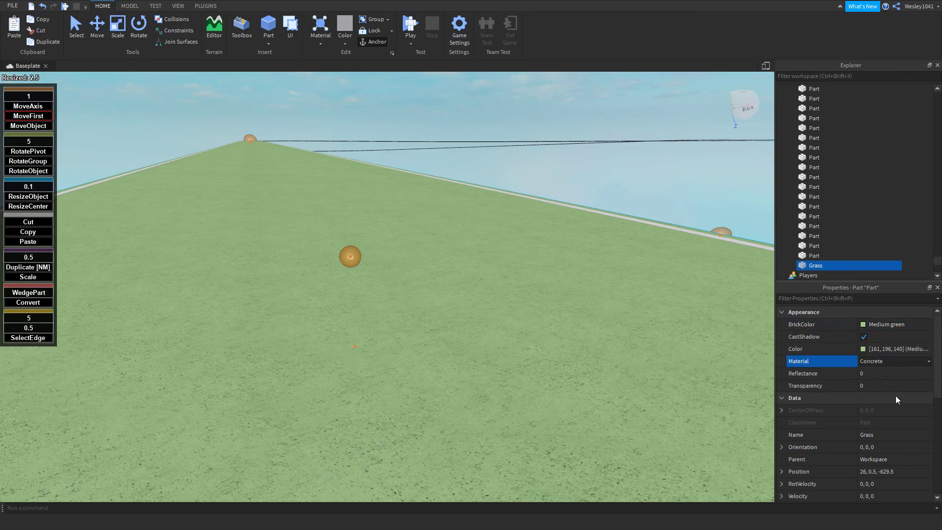
{"action": "left_click", "coordinate": [882, 423]}
- Insert a BlockMesh into the Grass part
{"action": "key", "text": "d"}
{"action": "right_click_drag", "start_coordinate": [551, 243], "coordinate": [521, 234]}
{"action": "key", "text": "a"}
{"action": "key", "text": "w"}
{"action": "key", "text": "s"}
{"action": "key", "text": "a"}
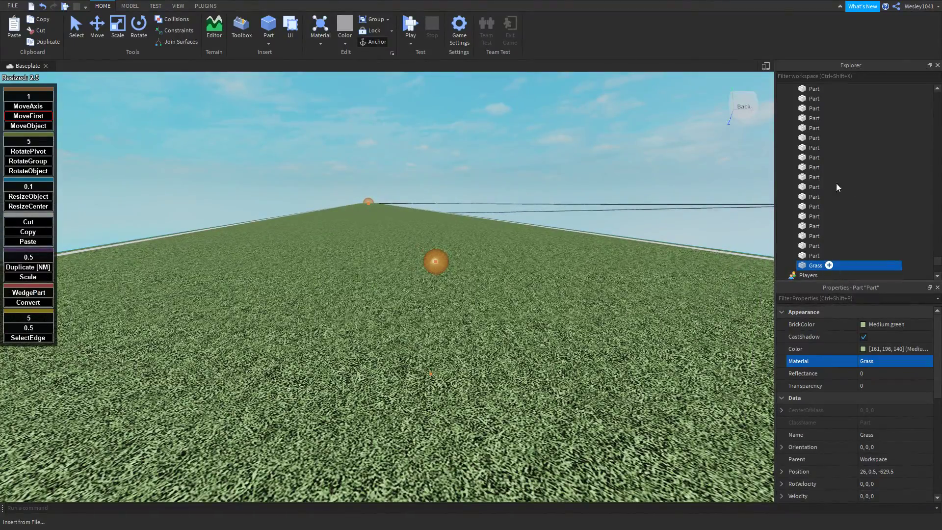
{"action": "key", "text": "b"}
{"action": "right_click_drag", "start_coordinate": [591, 252], "coordinate": [545, 282]}
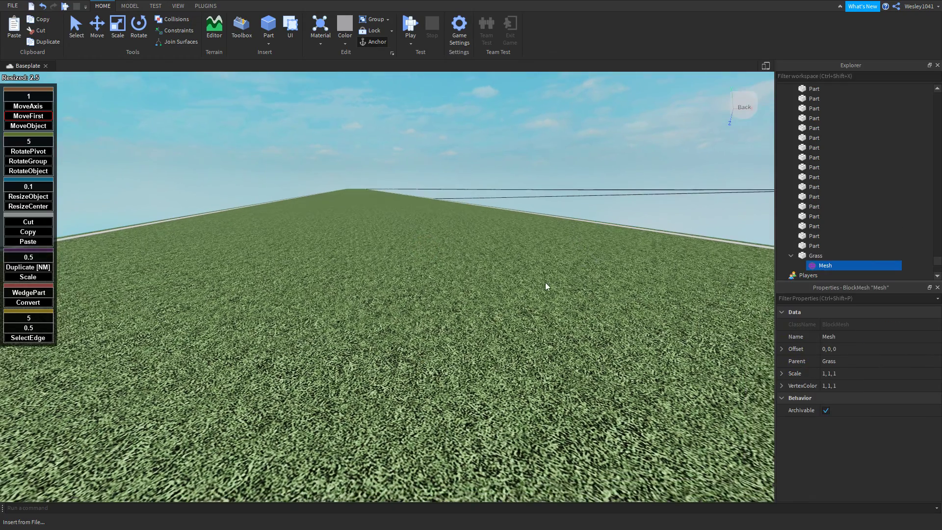
- Select the Grass part, enable its custom physical properties, and set the friction to 0.7
{"action": "left_click", "coordinate": [536, 286]}
{"action": "key", "text": "d"}
{"action": "key", "text": "d"}
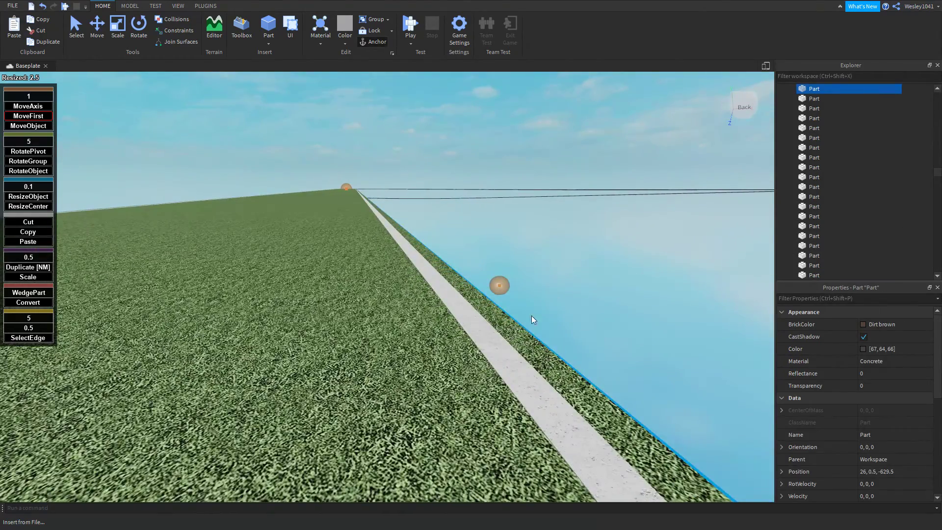
{"action": "key", "text": "d"}
{"action": "scroll", "coordinate": [846, 169], "scroll_direction": "down", "scroll_amount": 20}
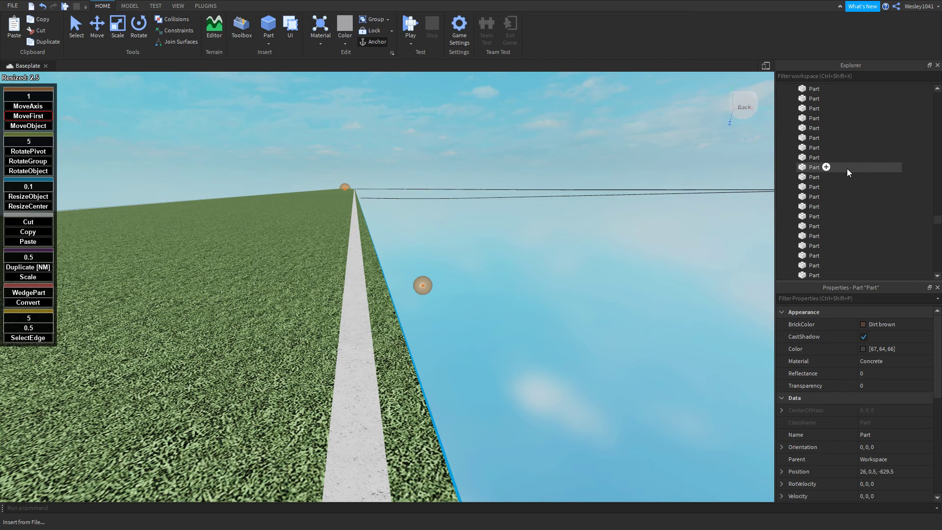
{"action": "scroll", "coordinate": [848, 169], "scroll_direction": "down", "scroll_amount": 10}
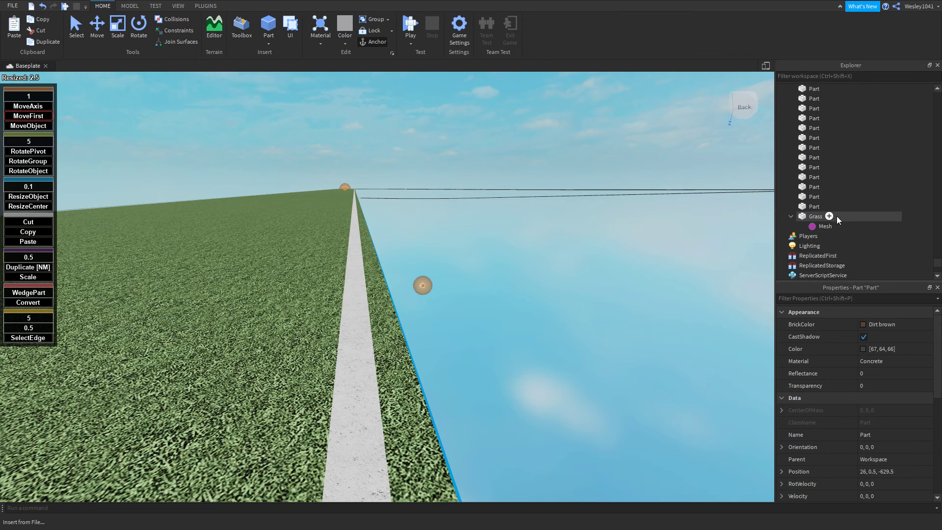
{"action": "left_click", "coordinate": [836, 215]}
{"action": "scroll", "coordinate": [871, 366], "scroll_direction": "down", "scroll_amount": 5}
{"action": "left_click", "coordinate": [783, 425]}
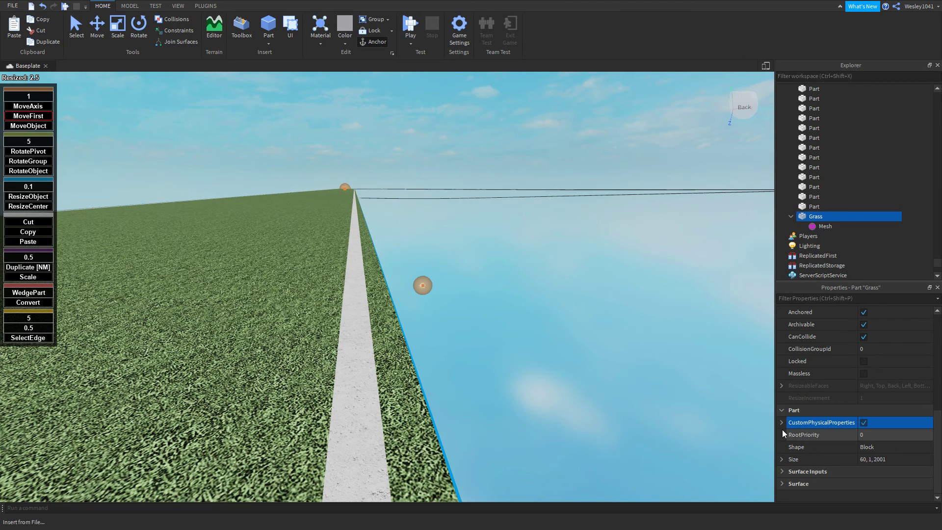
{"action": "left_click", "coordinate": [781, 424]}
{"action": "left_click", "coordinate": [882, 445]}
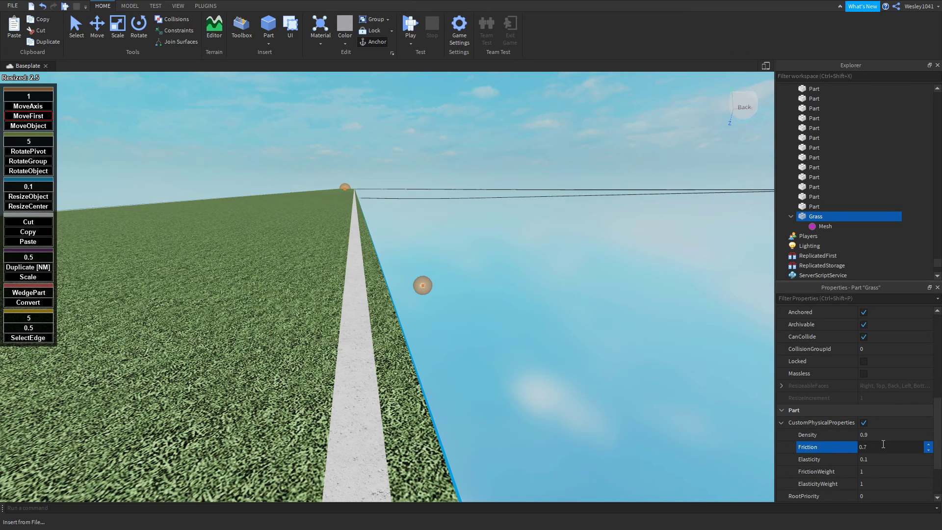
{"action": "key", "text": "Return"}
{"action": "right_click_drag", "start_coordinate": [535, 282], "coordinate": [534, 282]}
{"action": "key", "text": "a"}
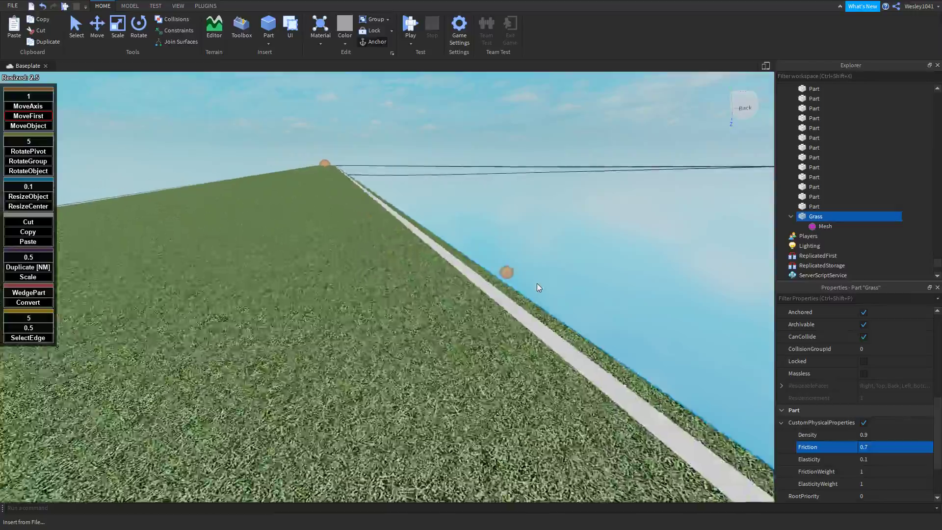
{"action": "key", "text": "w"}
{"action": "key", "text": "s"}
{"action": "key", "text": "d"}
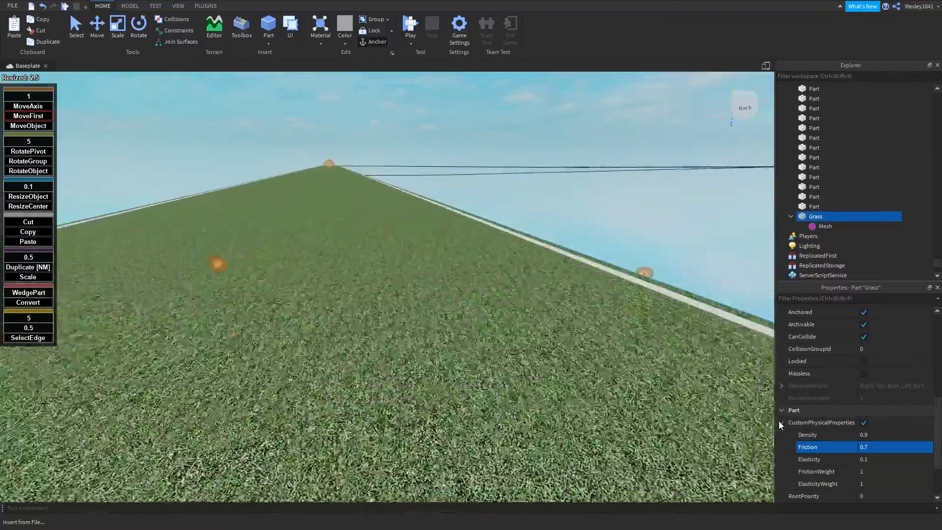
{"action": "key", "text": "a"}
{"action": "key", "text": "w"}
{"action": "key", "text": "d"}
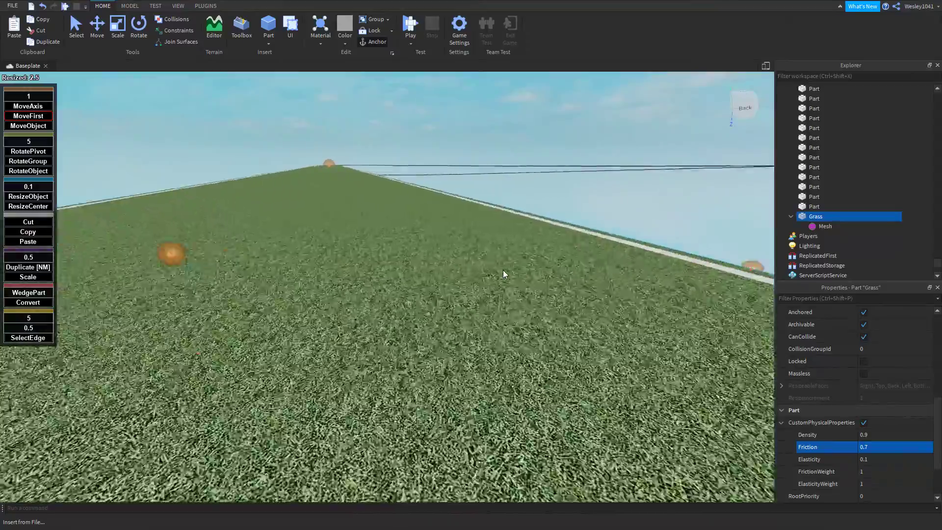
{"action": "key", "text": "a"}
{"action": "key", "text": "s"}
{"action": "key", "text": "w"}
{"action": "key", "text": "w"}
{"action": "right_click_drag", "start_coordinate": [502, 270], "coordinate": [503, 269]}
{"action": "key", "text": "s"}
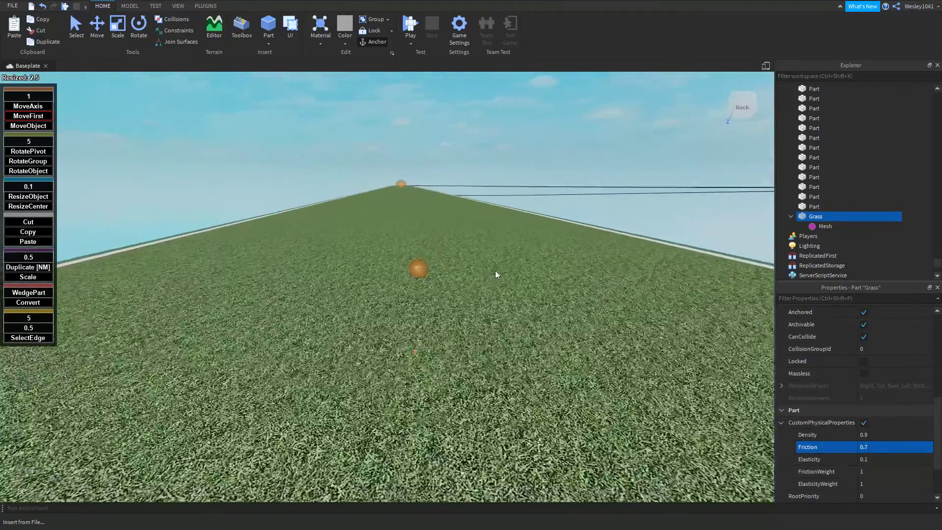
- Activate ResizeObject with an increment of 1 and set the offset of the Grass part's mesh to 0, -0.02, 0
{"action": "key", "text": "d"}
{"action": "left_click", "coordinate": [42, 185]}
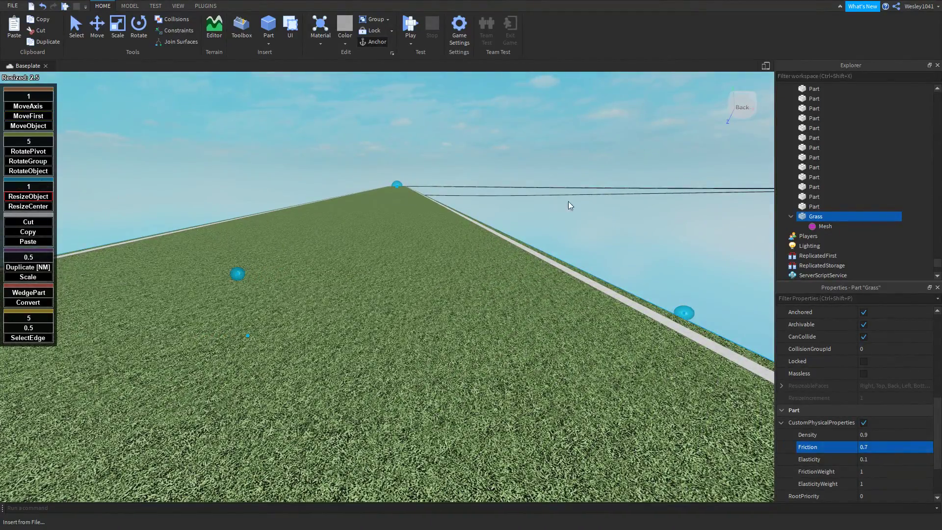
{"action": "left_click", "coordinate": [812, 226]}
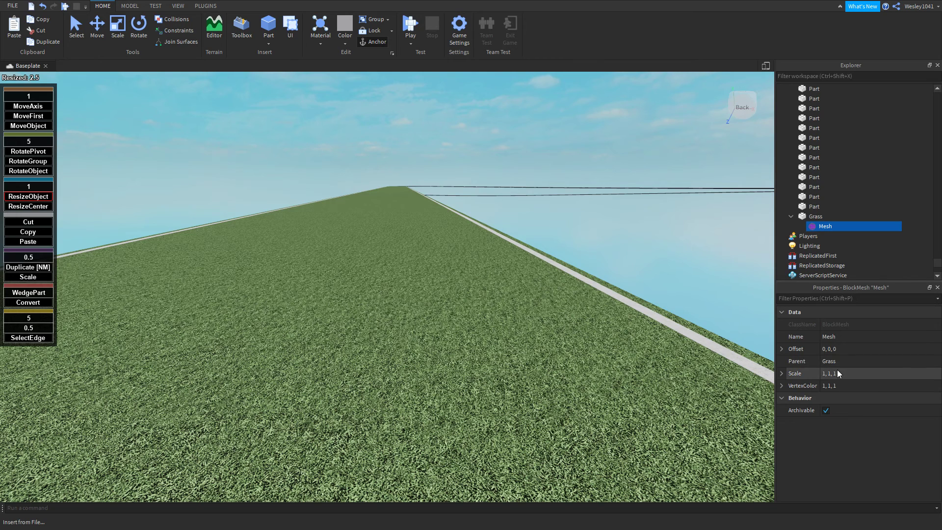
{"action": "left_click", "coordinate": [833, 385]}
{"action": "left_click", "coordinate": [832, 350]}
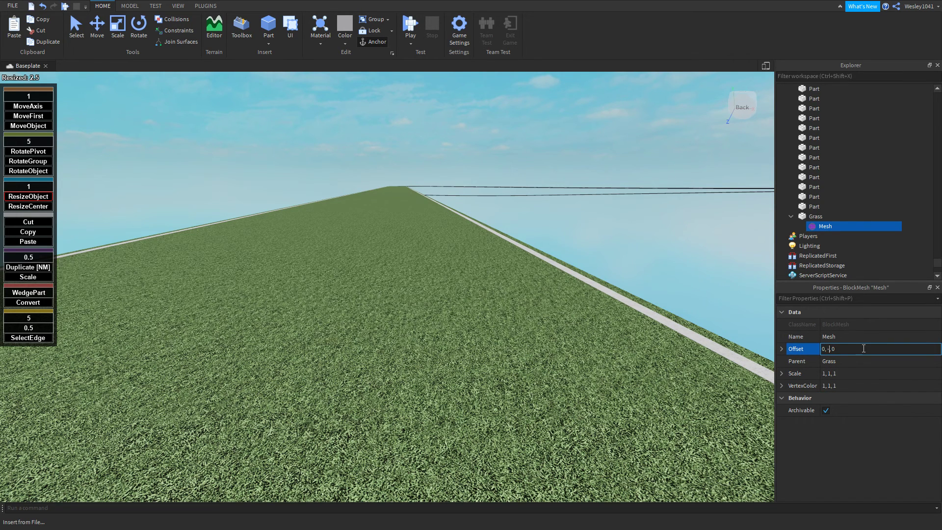
{"action": "type", "text": "2"}
{"action": "key", "text": "Return"}
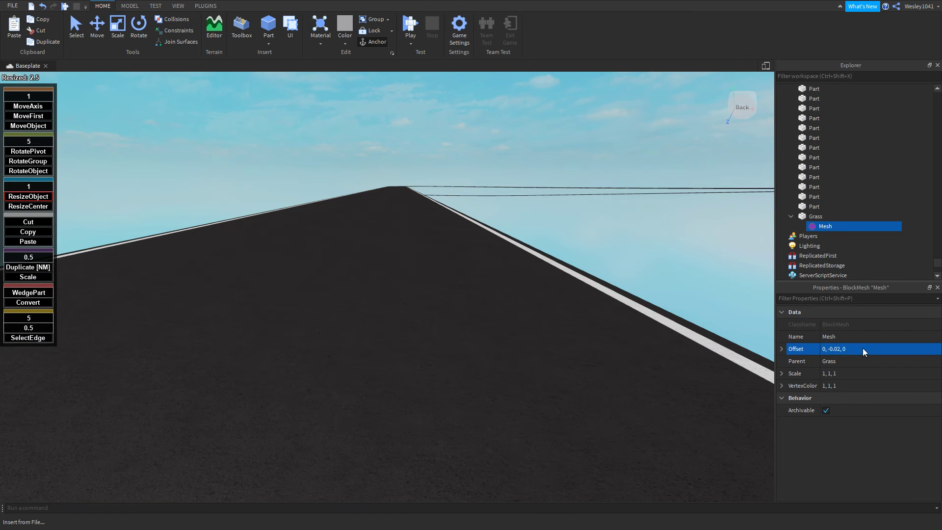
- Select the Grass part and widen it outward from the road's edge into a broad field beside the straight section
{"action": "right_click_drag", "start_coordinate": [569, 238], "coordinate": [570, 237]}
{"action": "key", "text": "d"}
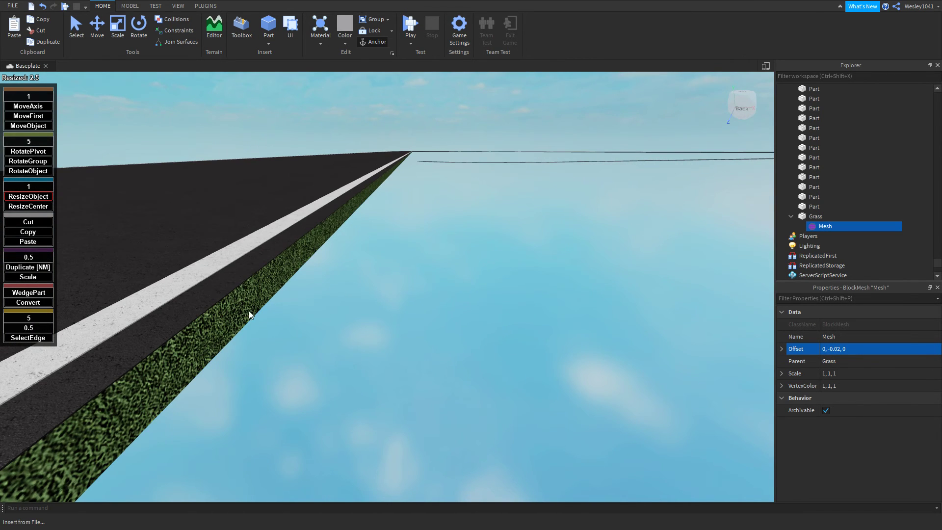
{"action": "left_click", "coordinate": [815, 215]}
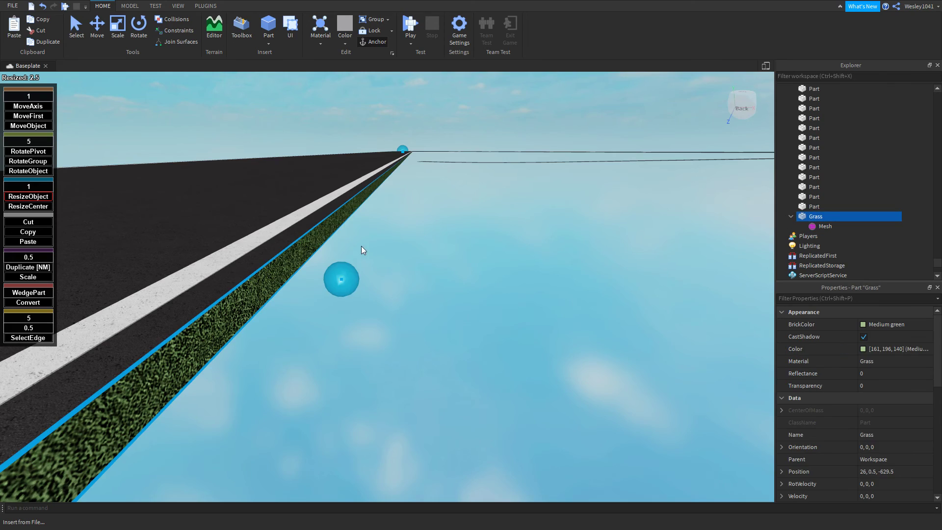
{"action": "key", "text": "s"}
{"action": "right_click_drag", "start_coordinate": [361, 246], "coordinate": [375, 237]}
{"action": "key", "text": "w"}
{"action": "key", "text": "s"}
{"action": "scroll", "coordinate": [375, 237], "scroll_direction": "down", "scroll_amount": 12}
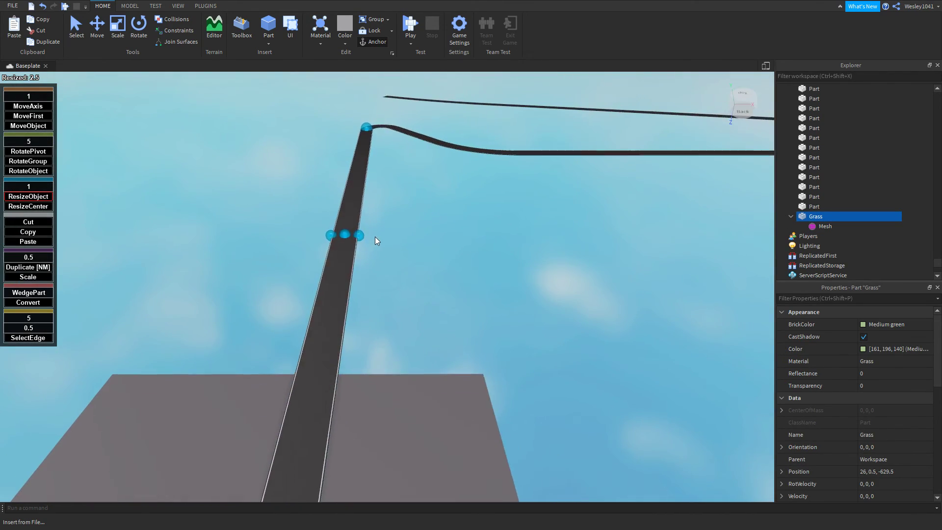
{"action": "left_click_drag", "start_coordinate": [356, 237], "coordinate": [618, 235]}
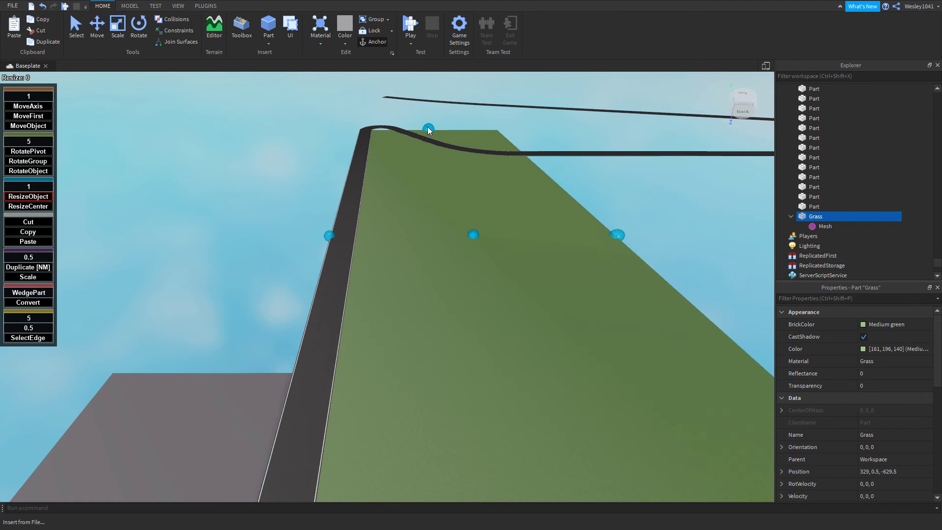
- Extend the Grass part 470 studs forward past the first curve and 358 studs across to the other side of the straight road
{"action": "left_click_drag", "start_coordinate": [428, 130], "coordinate": [425, 106]}
{"action": "scroll", "coordinate": [394, 187], "scroll_direction": "down", "scroll_amount": 5}
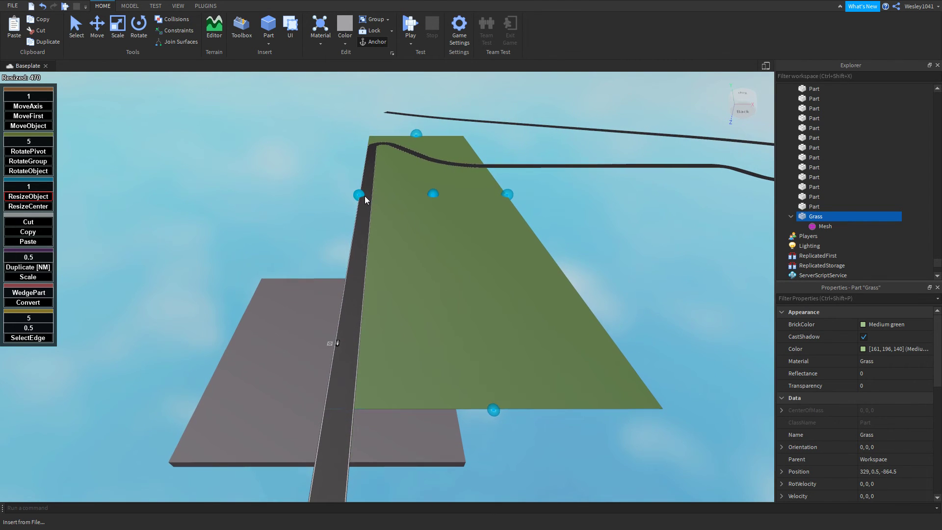
{"action": "left_click_drag", "start_coordinate": [362, 196], "coordinate": [281, 198]}
{"action": "scroll", "coordinate": [469, 225], "scroll_direction": "down", "scroll_amount": 2}
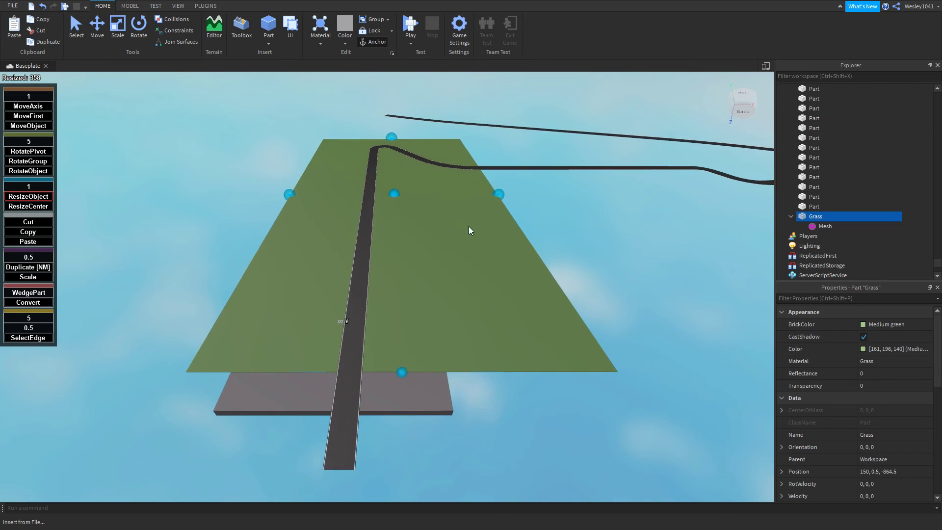
- Widen the Grass part by 1538 studs along the road after the first curve and by 440 studs on the opposite side
{"action": "scroll", "coordinate": [469, 225], "scroll_direction": "down", "scroll_amount": 2}
{"action": "right_click_drag", "start_coordinate": [450, 170], "coordinate": [458, 193]}
{"action": "scroll", "coordinate": [457, 194], "scroll_direction": "up", "scroll_amount": 2}
{"action": "scroll", "coordinate": [456, 194], "scroll_direction": "up", "scroll_amount": 1}
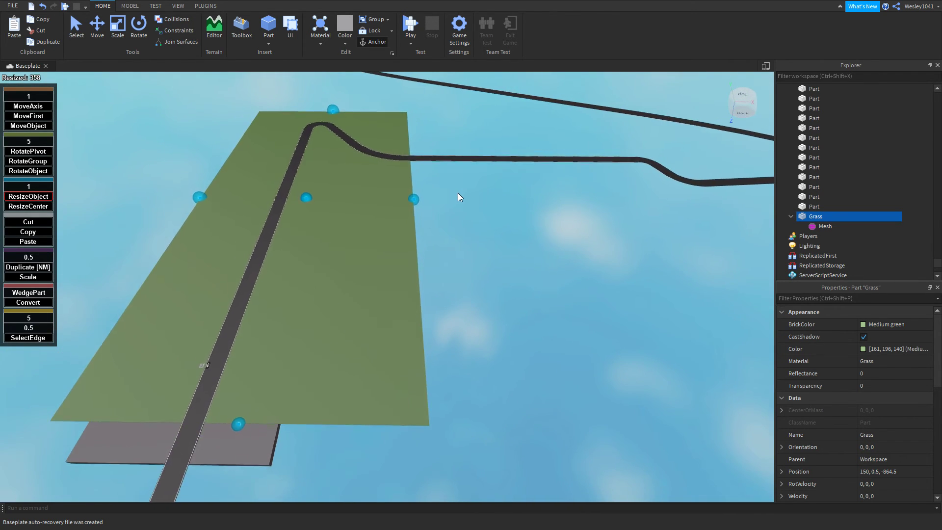
{"action": "scroll", "coordinate": [458, 193], "scroll_direction": "down", "scroll_amount": 2}
{"action": "left_click_drag", "start_coordinate": [410, 203], "coordinate": [660, 205]}
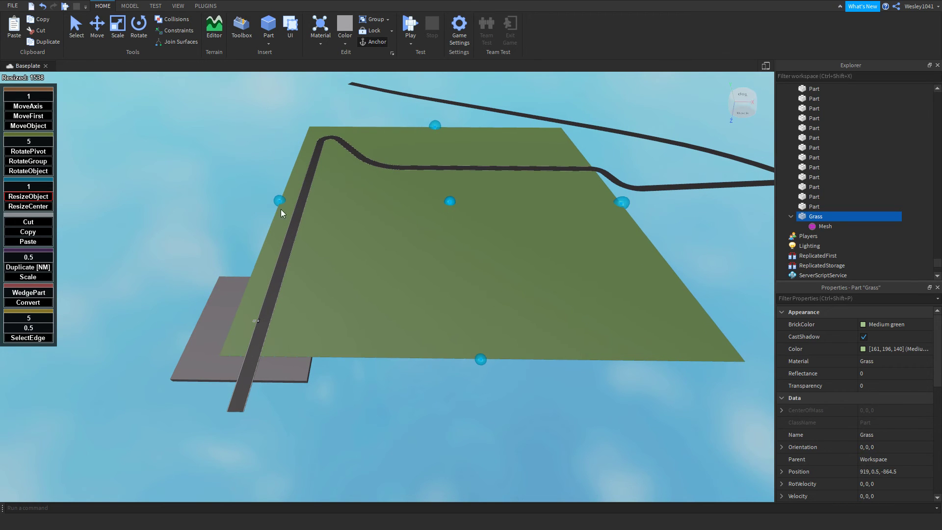
{"action": "left_click_drag", "start_coordinate": [284, 201], "coordinate": [210, 207]}
{"action": "scroll", "coordinate": [481, 202], "scroll_direction": "down", "scroll_amount": 1}
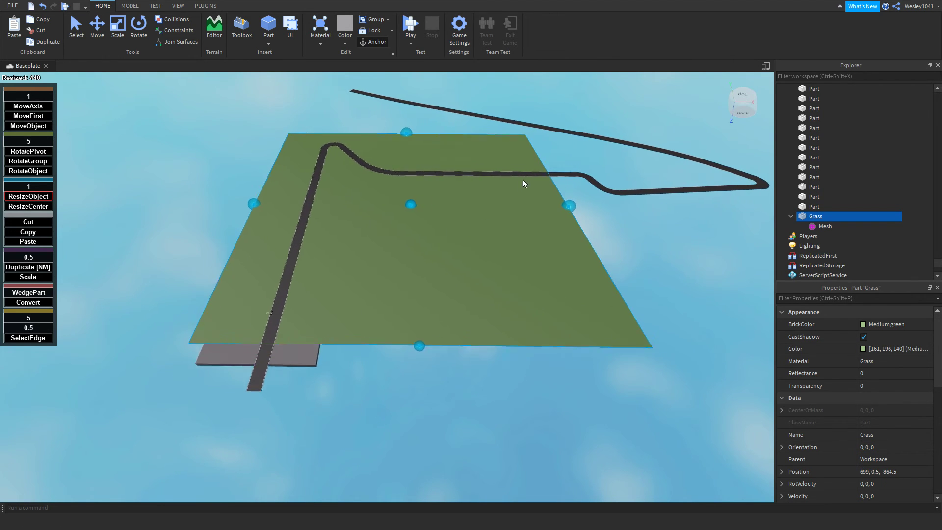
- Duplicate the Grass part and use MoveFirst with an increment of 2048 to place the copy alongside it under the far curves
{"action": "scroll", "coordinate": [523, 180], "scroll_direction": "up", "scroll_amount": 2}
{"action": "right_click_drag", "start_coordinate": [541, 182], "coordinate": [542, 181]}
{"action": "scroll", "coordinate": [541, 181], "scroll_direction": "down", "scroll_amount": 3}
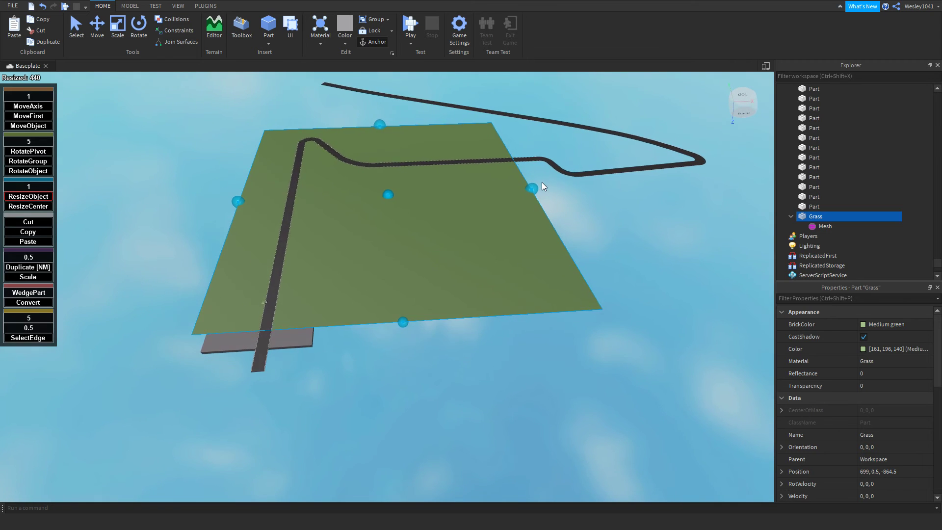
{"action": "scroll", "coordinate": [543, 184], "scroll_direction": "down", "scroll_amount": 2}
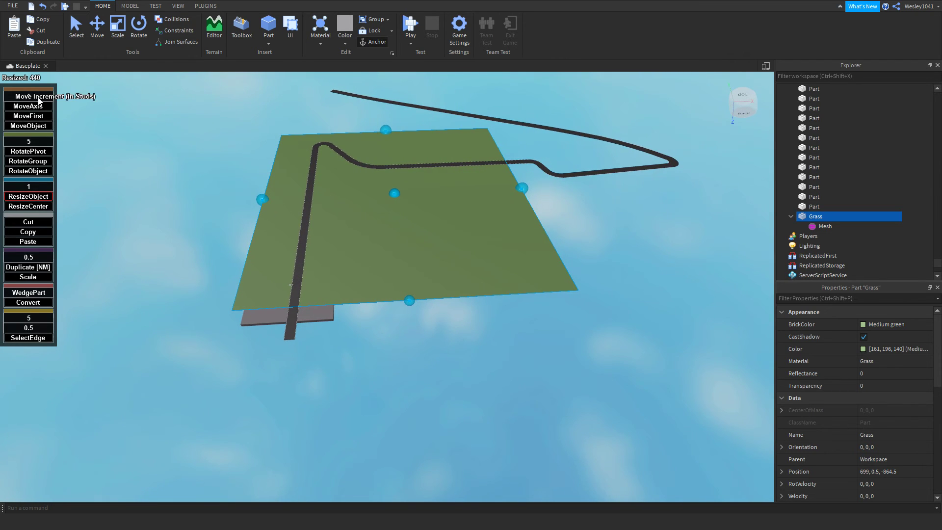
{"action": "scroll", "coordinate": [869, 398], "scroll_direction": "down", "scroll_amount": 9}
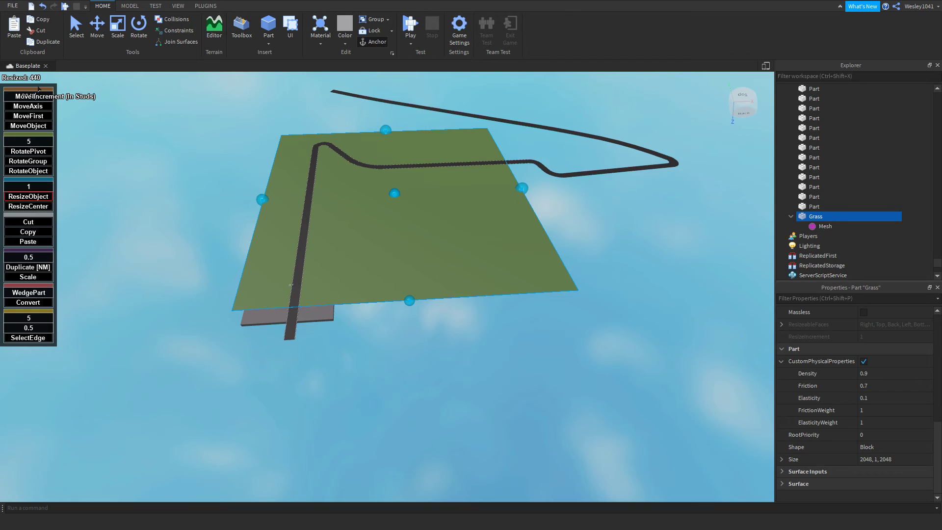
{"action": "left_click", "coordinate": [29, 115]}
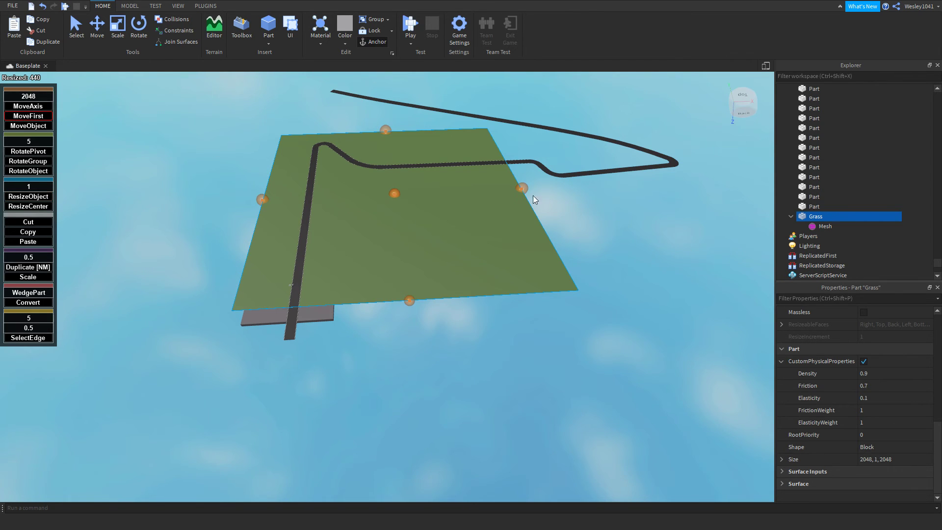
{"action": "key", "text": "ctrl+d"}
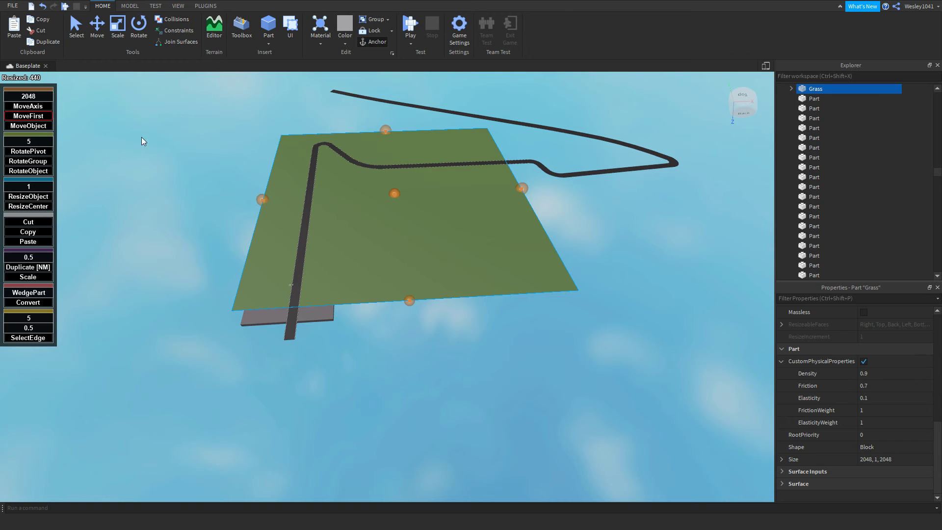
{"action": "left_click_drag", "start_coordinate": [523, 186], "coordinate": [613, 192]}
{"action": "right_click_drag", "start_coordinate": [613, 192], "coordinate": [603, 174]}
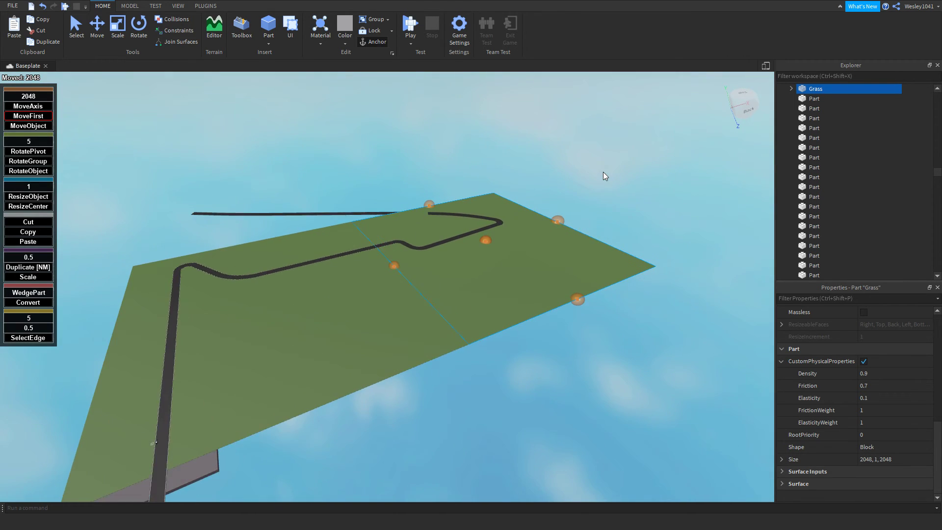
- Activate ResizeObject with an increment of 1 for the duplicated Grass part near the far end of the track
{"action": "scroll", "coordinate": [517, 195], "scroll_direction": "up", "scroll_amount": 3}
{"action": "scroll", "coordinate": [460, 214], "scroll_direction": "up", "scroll_amount": 5}
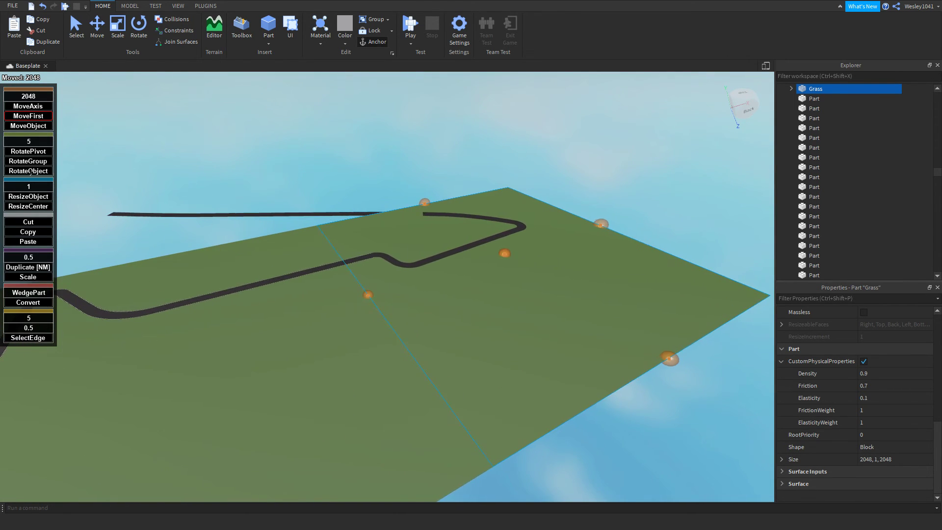
{"action": "left_click", "coordinate": [36, 197]}
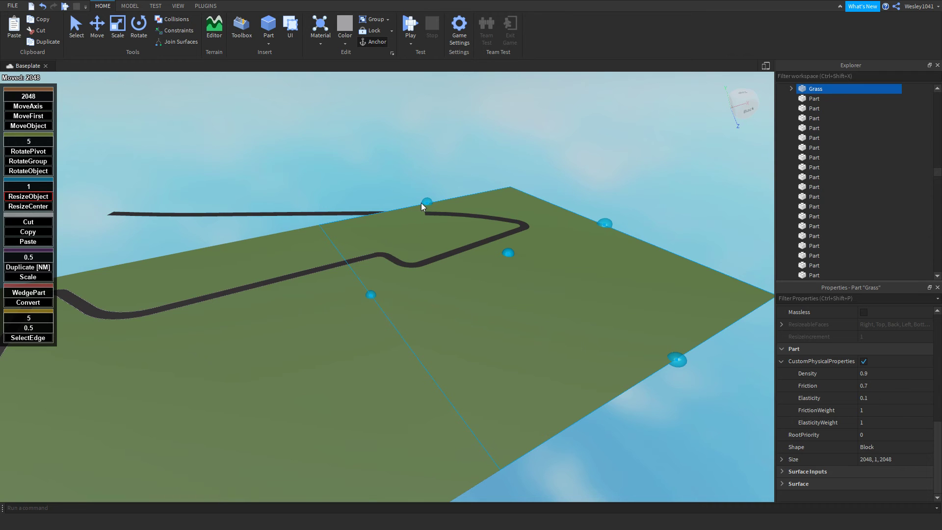
- Shorten the far Grass part with the object resize tool so its size is 2048, 1, 1609
{"action": "left_click_drag", "start_coordinate": [422, 202], "coordinate": [456, 217]}
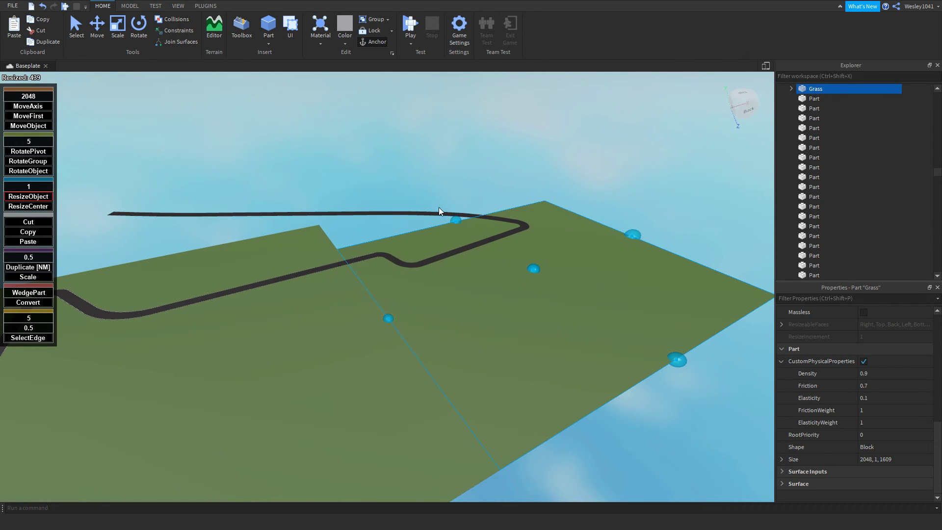
{"action": "left_click", "coordinate": [438, 207]}
{"action": "scroll", "coordinate": [450, 201], "scroll_direction": "up", "scroll_amount": 4}
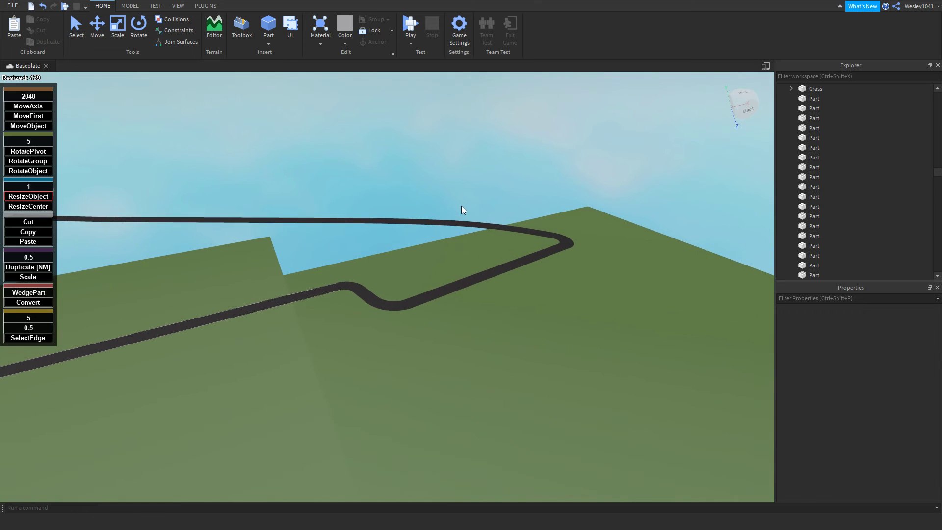
- Extend the other Grass part's edge by 131 studs toward the outer stretch of road
{"action": "scroll", "coordinate": [499, 235], "scroll_direction": "up", "scroll_amount": 6}
{"action": "right_click_drag", "start_coordinate": [428, 218], "coordinate": [402, 212]}
{"action": "scroll", "coordinate": [354, 215], "scroll_direction": "up", "scroll_amount": 4}
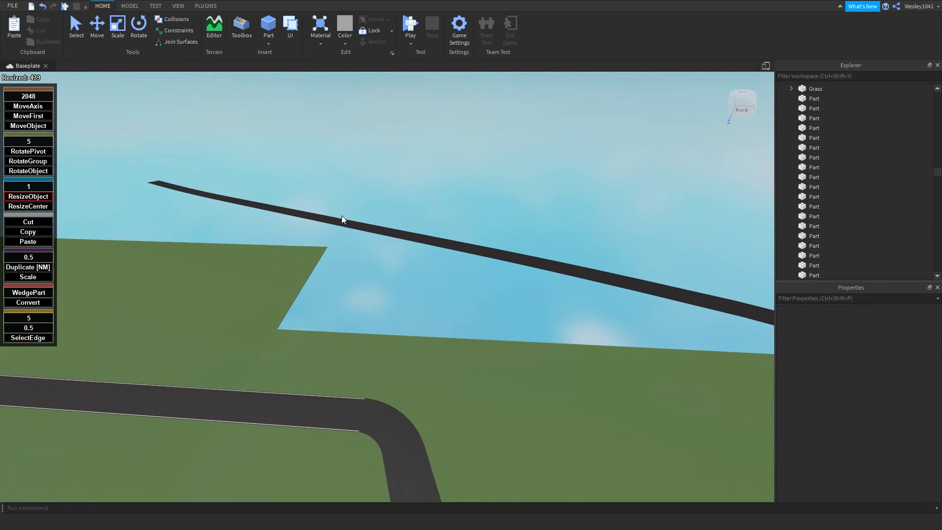
{"action": "left_click", "coordinate": [306, 267]}
{"action": "right_click_drag", "start_coordinate": [353, 259], "coordinate": [345, 259]}
{"action": "scroll", "coordinate": [344, 258], "scroll_direction": "down", "scroll_amount": 2}
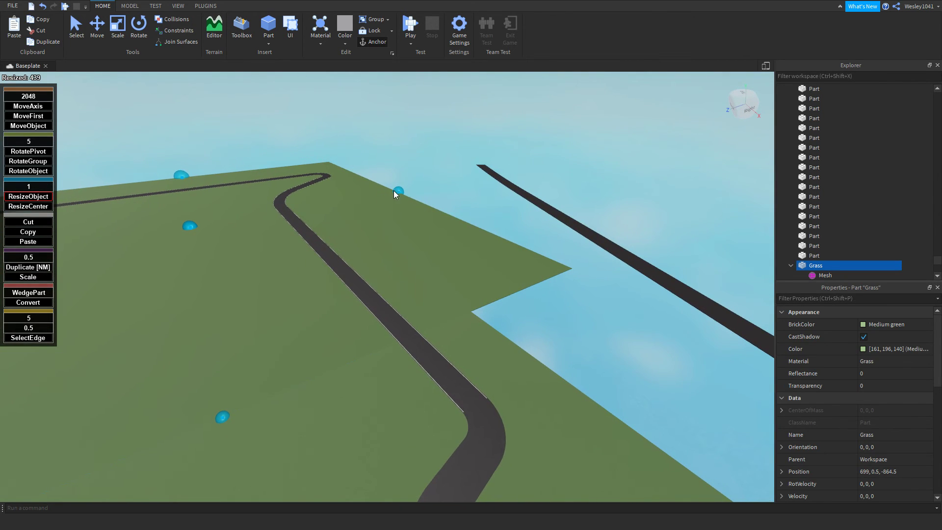
{"action": "left_click_drag", "start_coordinate": [396, 191], "coordinate": [546, 304]}
{"action": "left_click", "coordinate": [550, 308]}
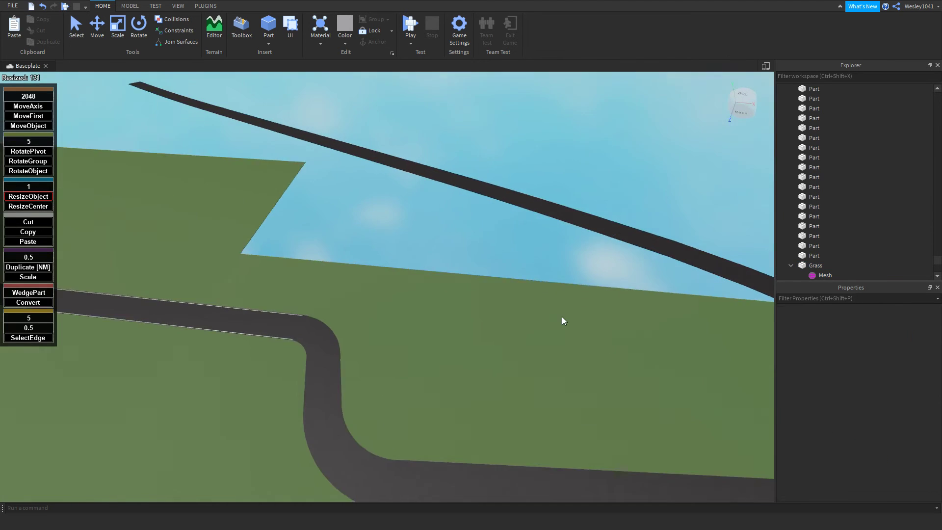
- Fine-tune the same Grass edge by pulling it in 32 studs, plus extending it 169 studs toward the outer road
{"action": "scroll", "coordinate": [561, 317], "scroll_direction": "down", "scroll_amount": 5}
{"action": "left_click", "coordinate": [184, 203]}
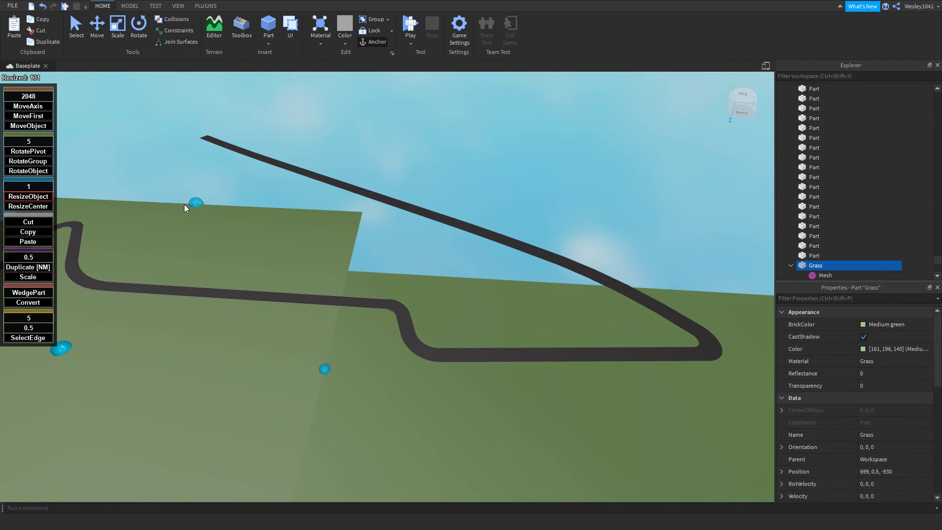
{"action": "left_click_drag", "start_coordinate": [194, 202], "coordinate": [194, 207]}
{"action": "right_click_drag", "start_coordinate": [353, 245], "coordinate": [336, 246]}
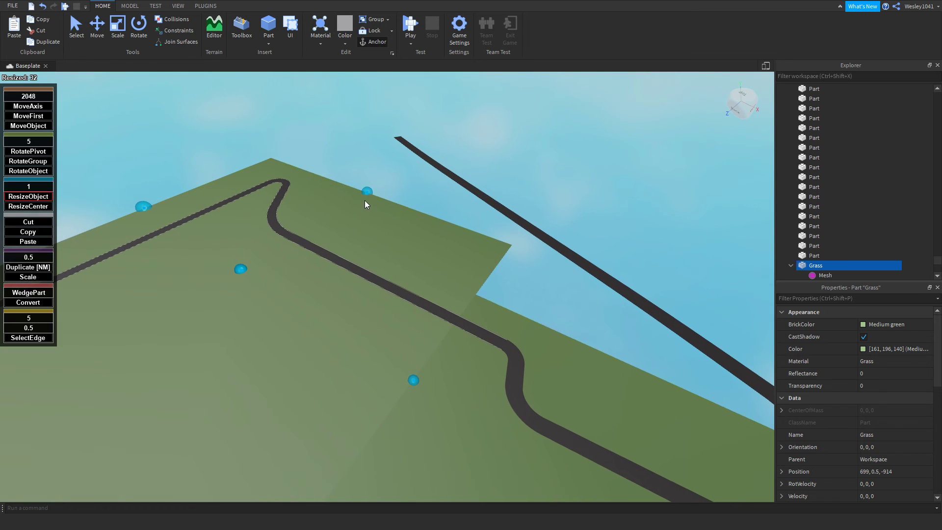
{"action": "left_click_drag", "start_coordinate": [366, 192], "coordinate": [383, 186]}
{"action": "left_click", "coordinate": [571, 290]}
{"action": "right_click_drag", "start_coordinate": [569, 281], "coordinate": [569, 279]}
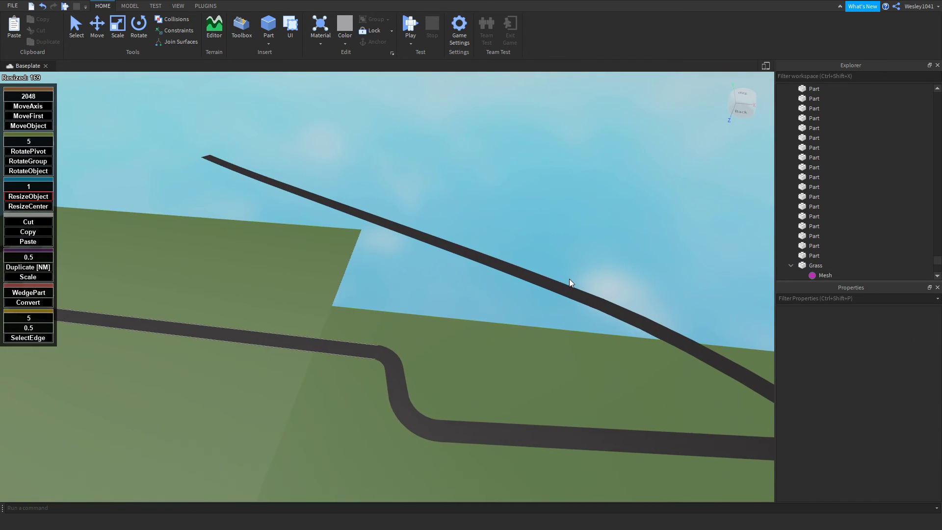
- Examine the outer stretch of road and how the grass areas lie beneath the track
{"action": "scroll", "coordinate": [569, 280], "scroll_direction": "up", "scroll_amount": 6}
{"action": "right_click_drag", "start_coordinate": [362, 233], "coordinate": [358, 232]}
{"action": "scroll", "coordinate": [357, 230], "scroll_direction": "up", "scroll_amount": 2}
{"action": "key", "text": "w"}
{"action": "key", "text": "d"}
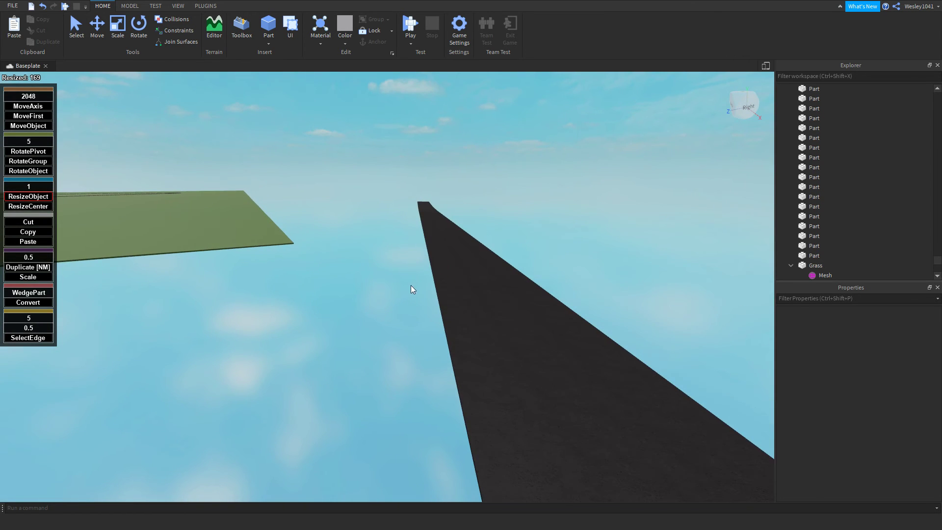
{"action": "right_click_drag", "start_coordinate": [453, 297], "coordinate": [408, 267]}
{"action": "scroll", "coordinate": [451, 295], "scroll_direction": "up", "scroll_amount": 5}
{"action": "key", "text": "s"}
{"action": "key", "text": "w"}
{"action": "key", "text": "s"}
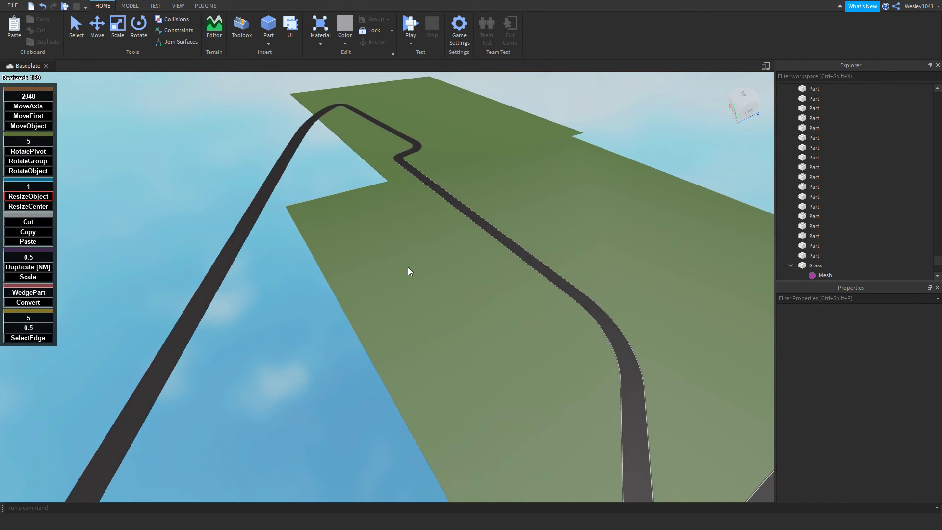
- Select the entire track with a selection box from an elevated view using the standard Select tool
{"action": "left_click", "coordinate": [77, 31]}
{"action": "right_click_drag", "start_coordinate": [339, 173], "coordinate": [340, 172]}
{"action": "key", "text": "s"}
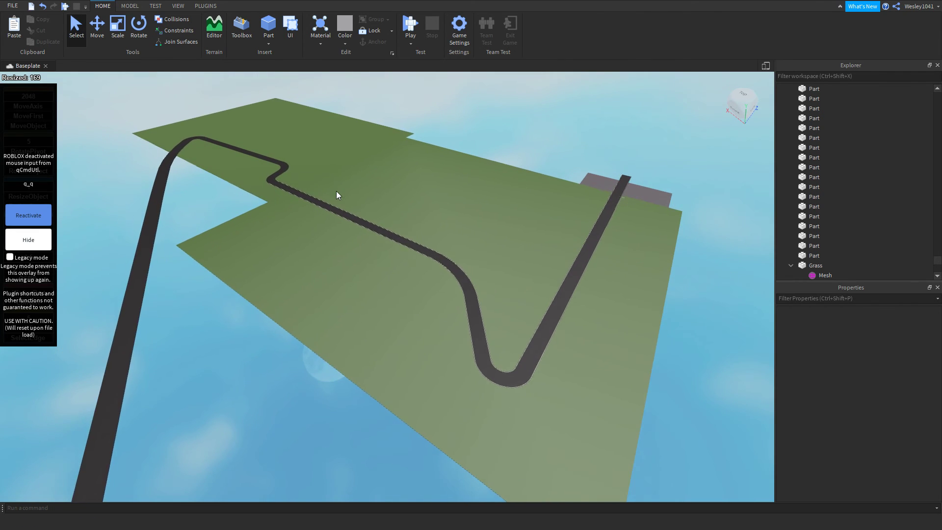
{"action": "left_click_drag", "start_coordinate": [105, 101], "coordinate": [226, 236]}
{"action": "key", "text": "s"}
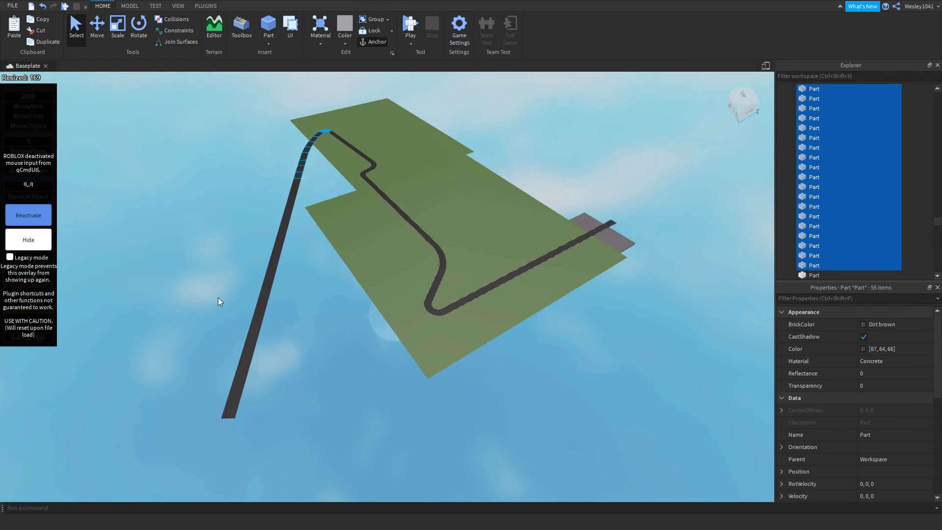
{"action": "left_click_drag", "start_coordinate": [185, 428], "coordinate": [587, 125]}
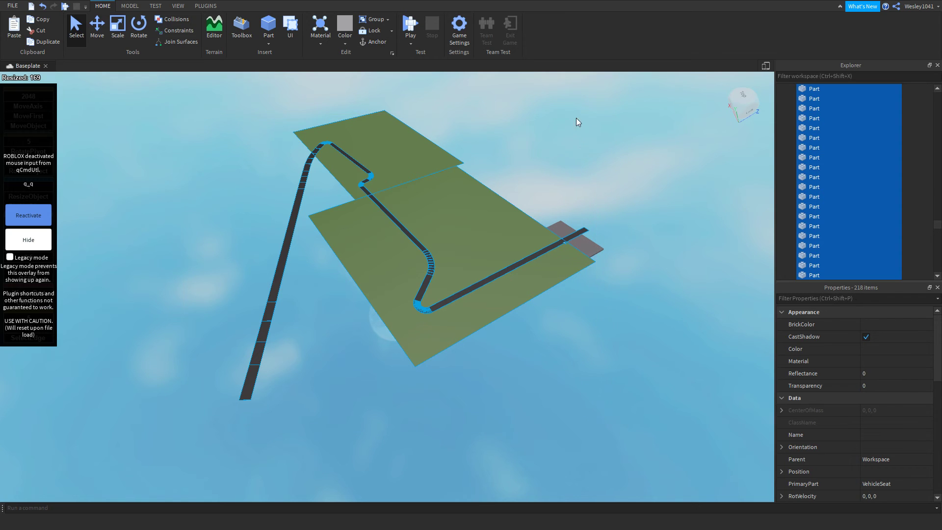
- Remove both Grass parts, the SpawnLocation and the Car from the selection, keeping only the road parts
{"action": "scroll", "coordinate": [854, 239], "scroll_direction": "down", "scroll_amount": 10}
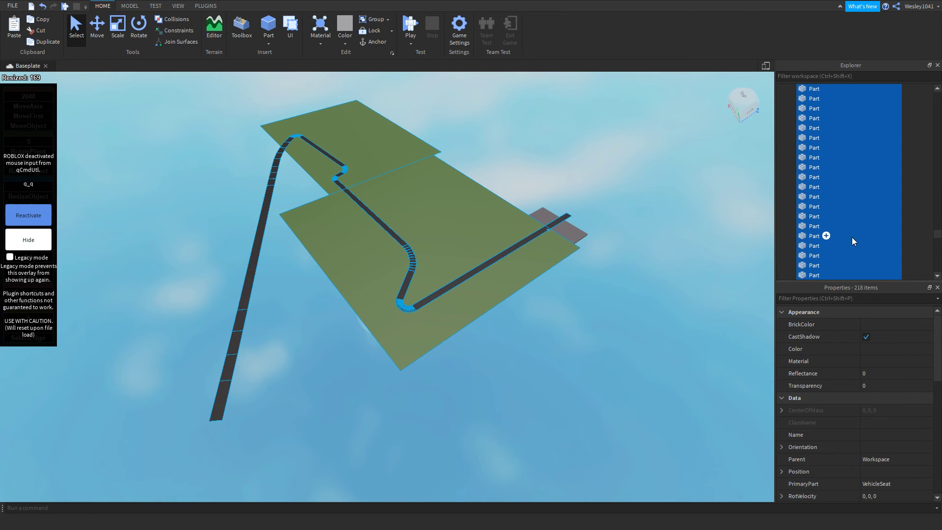
{"action": "scroll", "coordinate": [855, 243], "scroll_direction": "up", "scroll_amount": 5}
{"action": "scroll", "coordinate": [848, 177], "scroll_direction": "down", "scroll_amount": 2}
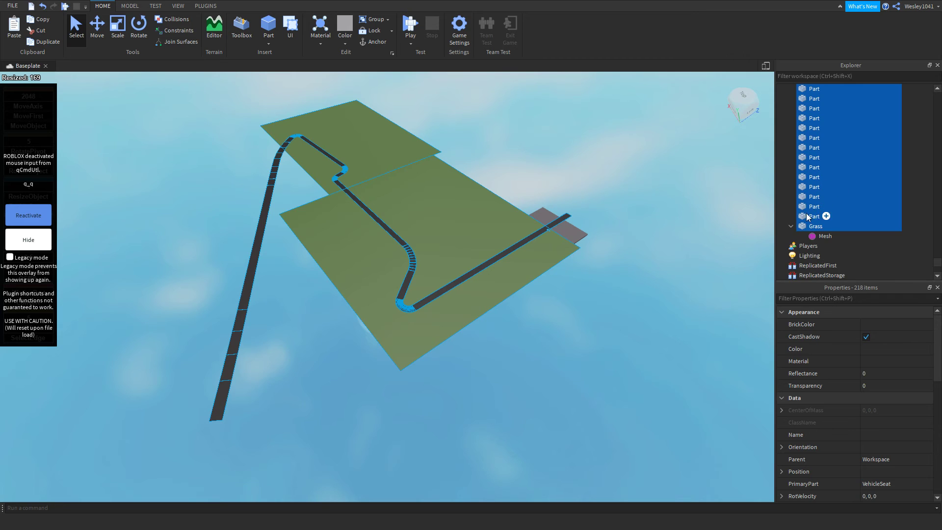
{"action": "scroll", "coordinate": [846, 210], "scroll_direction": "up", "scroll_amount": 5}
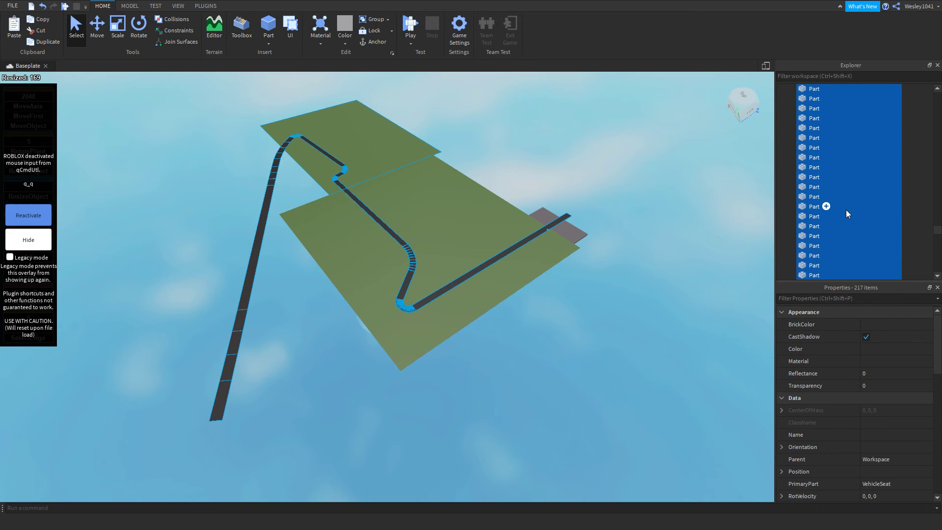
{"action": "scroll", "coordinate": [845, 209], "scroll_direction": "up", "scroll_amount": 5}
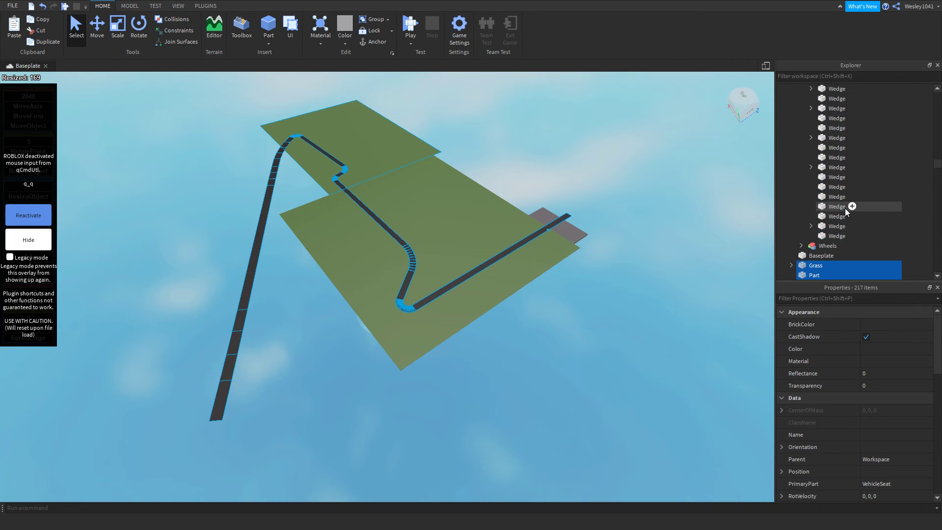
{"action": "scroll", "coordinate": [867, 203], "scroll_direction": "up", "scroll_amount": 5}
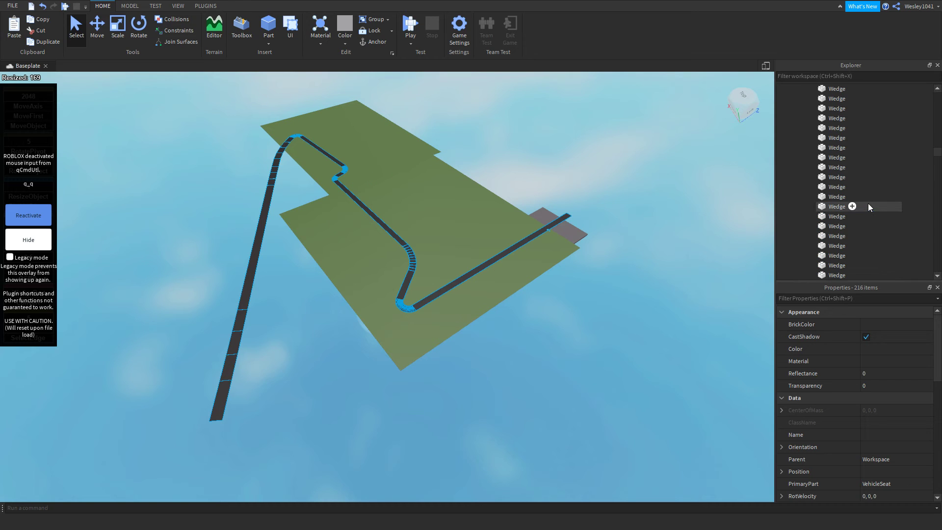
{"action": "scroll", "coordinate": [868, 202], "scroll_direction": "up", "scroll_amount": 10}
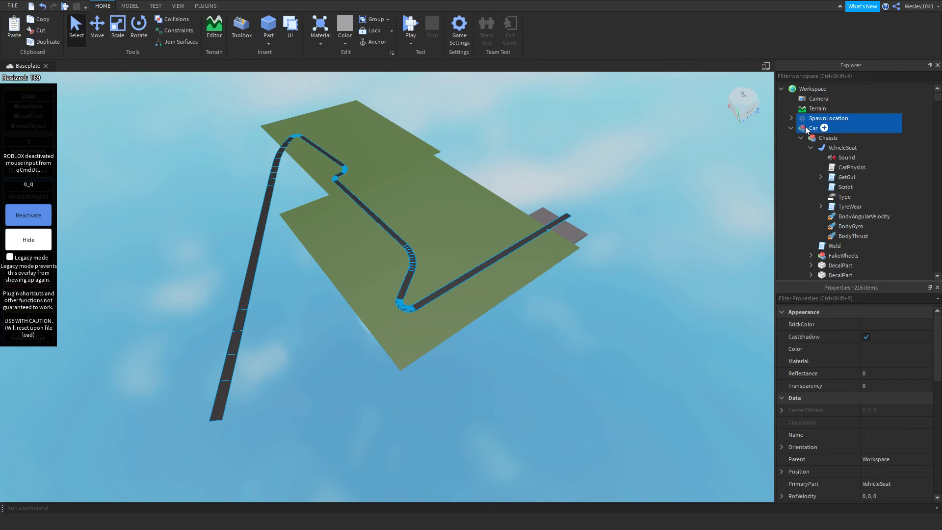
{"action": "left_click", "coordinate": [791, 128]}
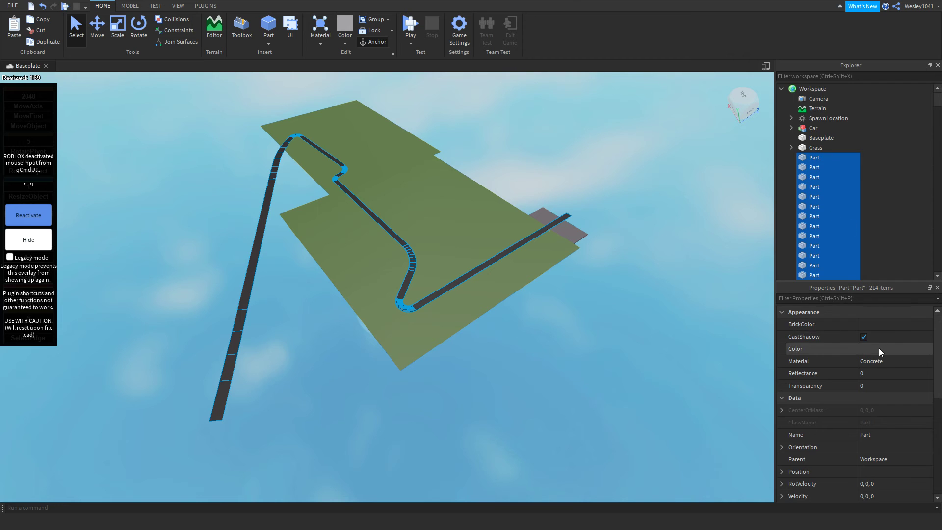
- Turn off CanCollide for all the selected road parts and clear the selection
{"action": "scroll", "coordinate": [878, 348], "scroll_direction": "down", "scroll_amount": 3}
{"action": "left_click", "coordinate": [864, 398]}
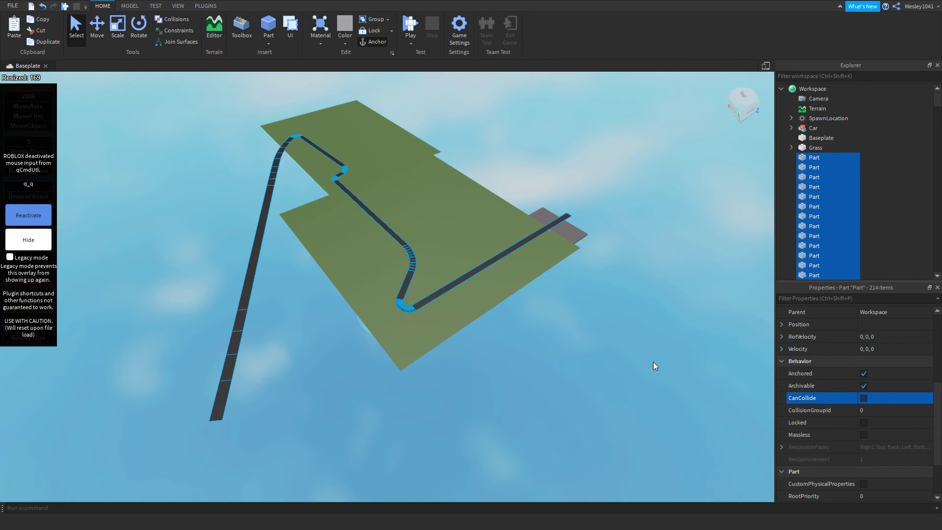
{"action": "left_click", "coordinate": [577, 327]}
- Inspect the track's bends and straights up close to check where the white edge lines run
{"action": "scroll", "coordinate": [414, 288], "scroll_direction": "up", "scroll_amount": 3}
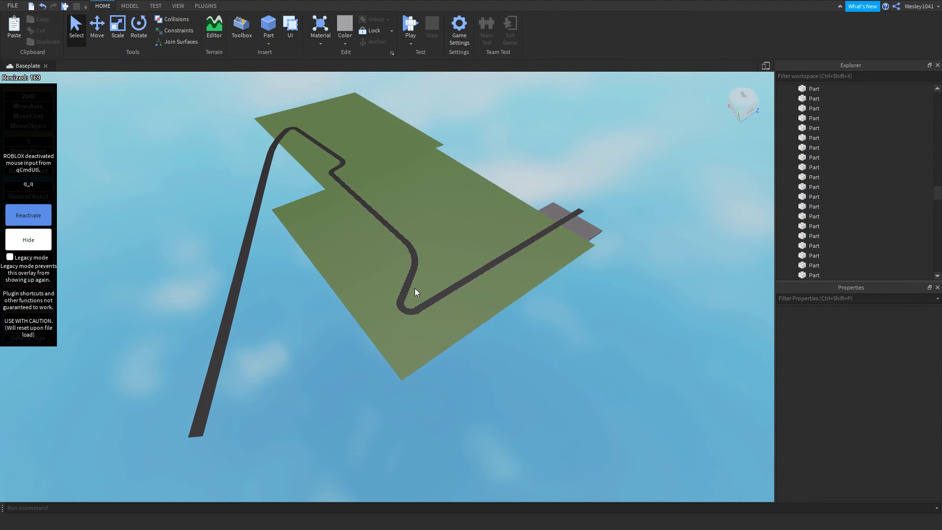
{"action": "scroll", "coordinate": [415, 288], "scroll_direction": "up", "scroll_amount": 5}
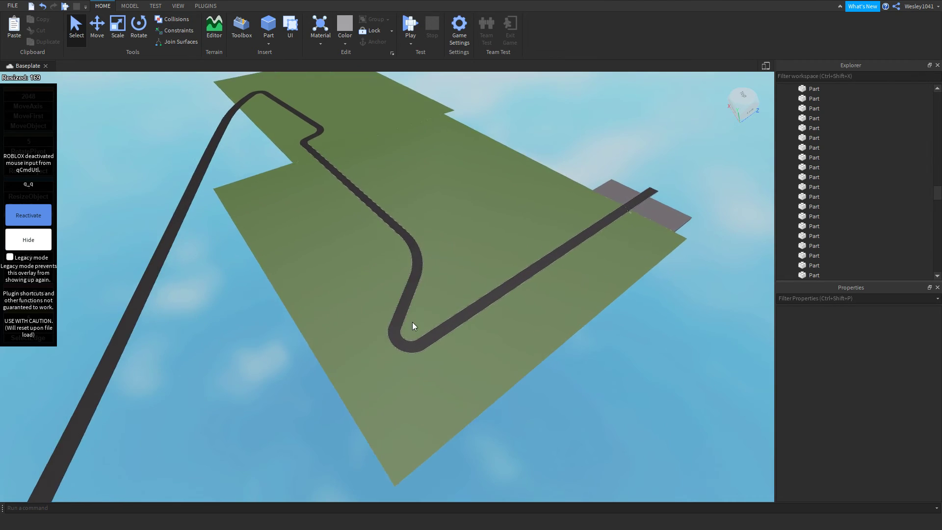
{"action": "scroll", "coordinate": [403, 308], "scroll_direction": "up", "scroll_amount": 10}
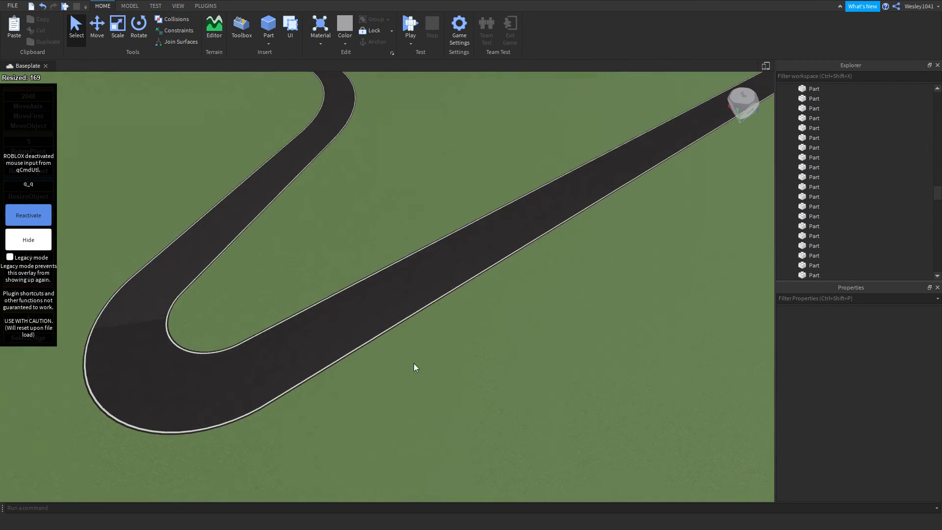
{"action": "scroll", "coordinate": [475, 350], "scroll_direction": "up", "scroll_amount": 3}
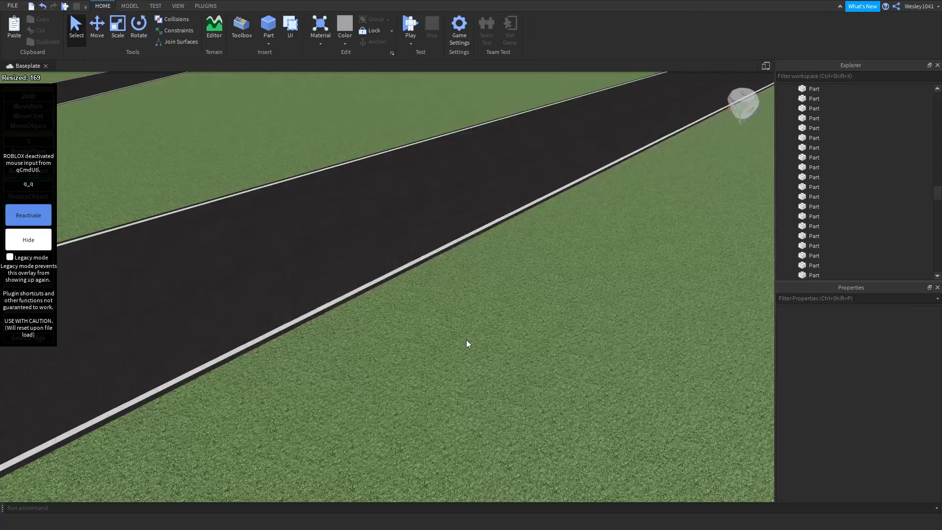
{"action": "right_click_drag", "start_coordinate": [466, 340], "coordinate": [436, 291]}
{"action": "scroll", "coordinate": [483, 286], "scroll_direction": "down", "scroll_amount": 5}
{"action": "scroll", "coordinate": [501, 313], "scroll_direction": "up", "scroll_amount": 2}
{"action": "scroll", "coordinate": [496, 350], "scroll_direction": "up", "scroll_amount": 3}
{"action": "scroll", "coordinate": [437, 291], "scroll_direction": "up", "scroll_amount": 3}
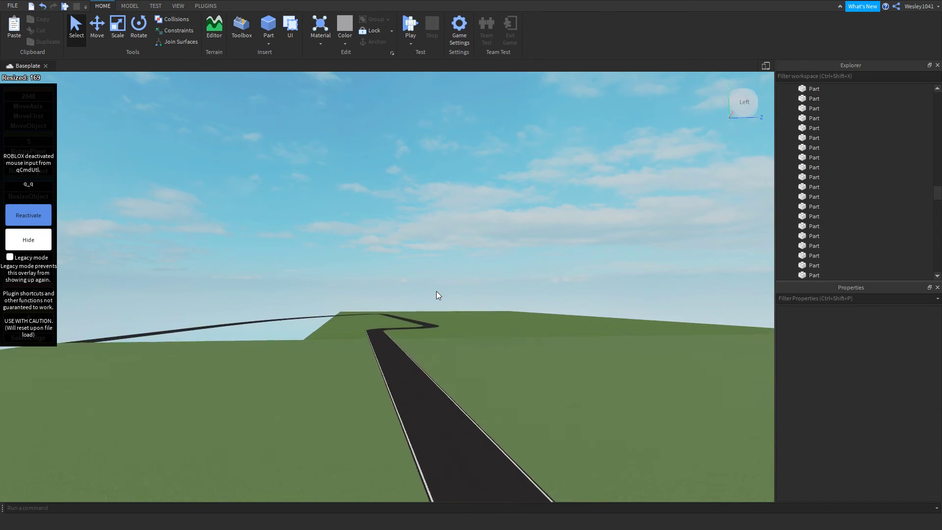
{"action": "scroll", "coordinate": [393, 338], "scroll_direction": "up", "scroll_amount": 6}
{"action": "scroll", "coordinate": [421, 336], "scroll_direction": "up", "scroll_amount": 3}
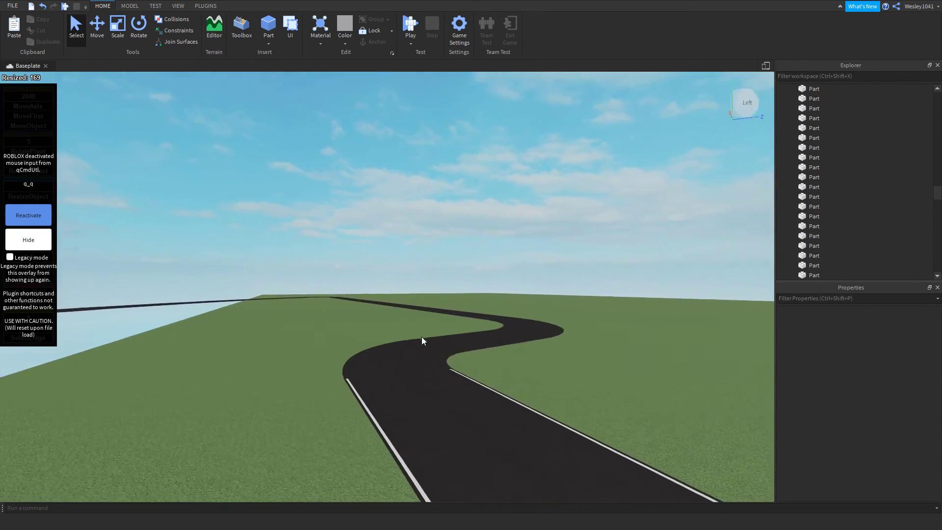
{"action": "right_click_drag", "start_coordinate": [422, 337], "coordinate": [422, 336]}
{"action": "scroll", "coordinate": [430, 338], "scroll_direction": "down", "scroll_amount": 4}
{"action": "scroll", "coordinate": [391, 353], "scroll_direction": "down", "scroll_amount": 3}
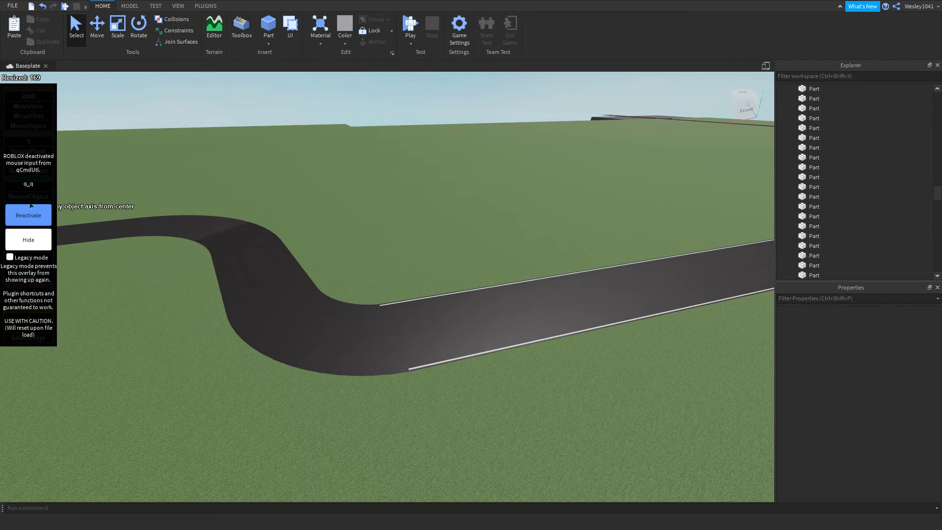
- Reactivate the building plugin and multi-select the road segments of the bend where the white edge lines end
{"action": "left_click", "coordinate": [29, 215]}
{"action": "left_click", "coordinate": [391, 350]}
{"action": "right_click_drag", "start_coordinate": [390, 352], "coordinate": [390, 352]}
{"action": "scroll", "coordinate": [390, 352], "scroll_direction": "up", "scroll_amount": 2}
{"action": "scroll", "coordinate": [390, 352], "scroll_direction": "down", "scroll_amount": 4}
{"action": "key", "text": "a"}
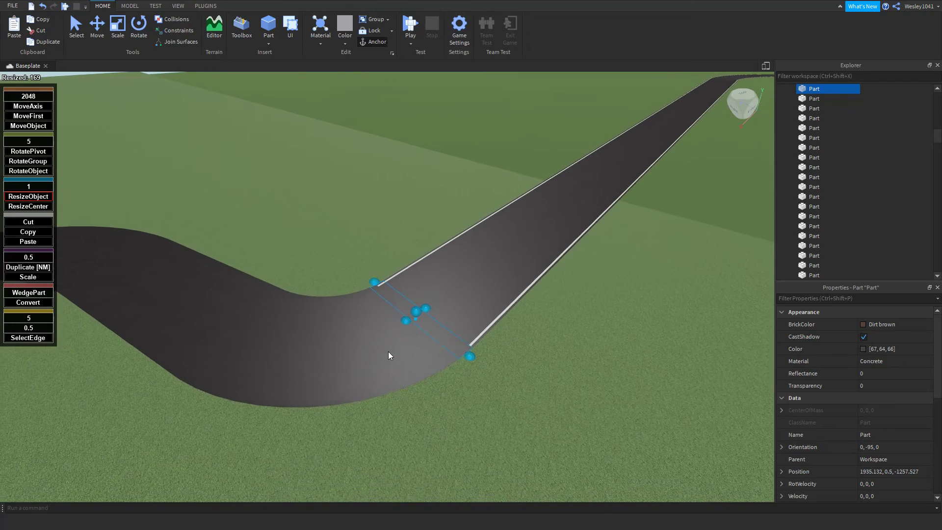
{"action": "scroll", "coordinate": [487, 352], "scroll_direction": "down", "scroll_amount": 1}
{"action": "left_click_drag", "start_coordinate": [494, 353], "coordinate": [389, 382]}
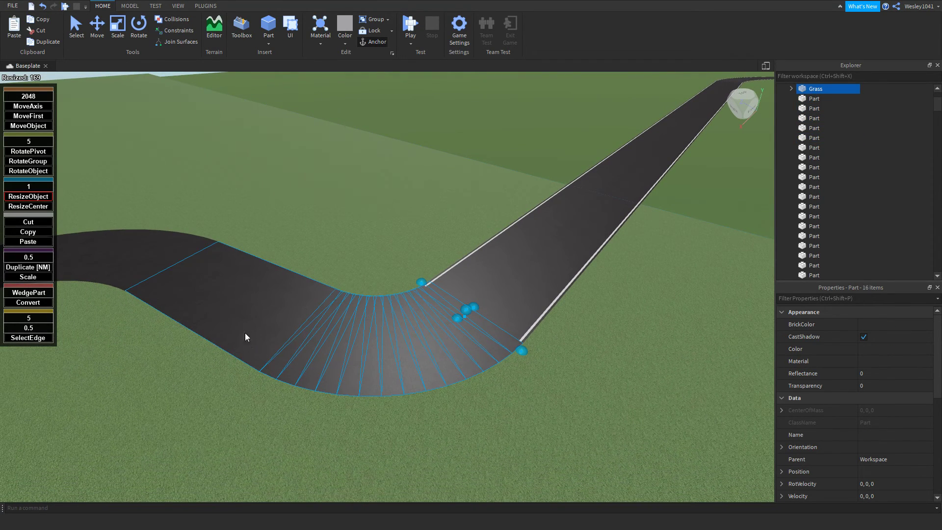
{"action": "left_click", "coordinate": [251, 321], "text": "ctrl"}
{"action": "key", "text": "a"}
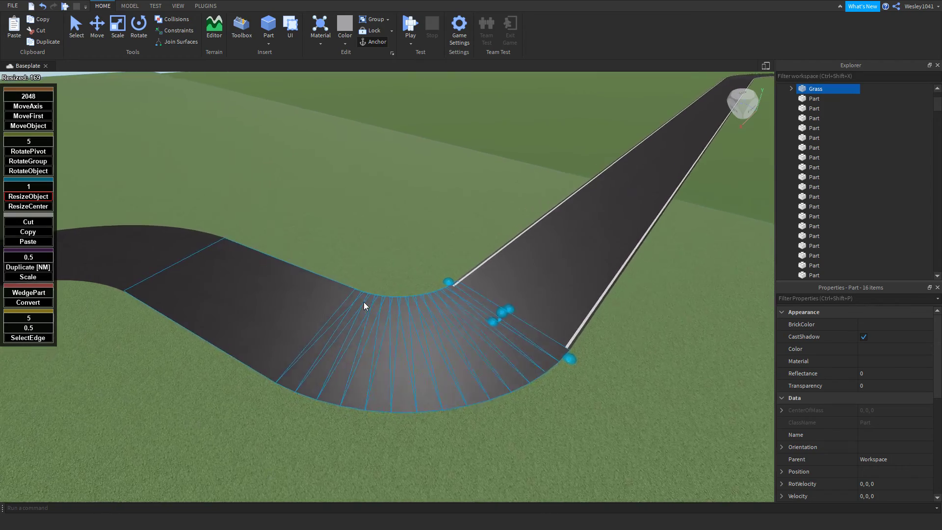
- Examine both white edge lines' ends where they meet the selected bend segments, viewing the outer and inner road edges up close
{"action": "right_click_drag", "start_coordinate": [364, 301], "coordinate": [364, 303]}
{"action": "key", "text": "d"}
{"action": "key", "text": "w"}
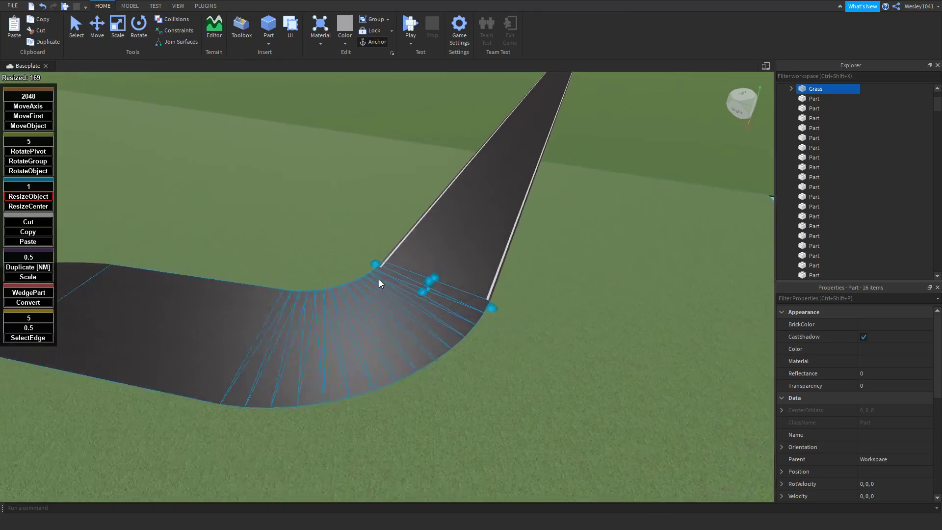
{"action": "key", "text": "w"}
{"action": "right_click_drag", "start_coordinate": [442, 241], "coordinate": [433, 238]}
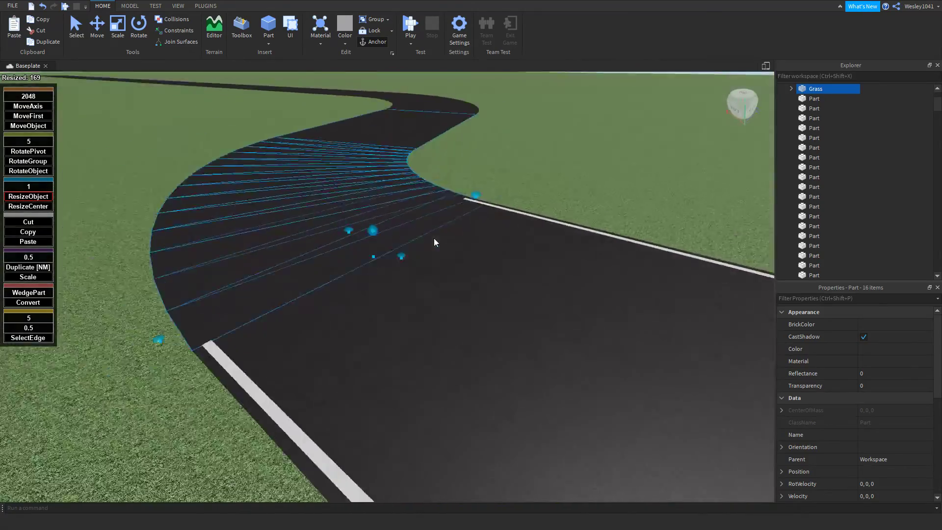
{"action": "key", "text": "s"}
{"action": "key", "text": "w"}
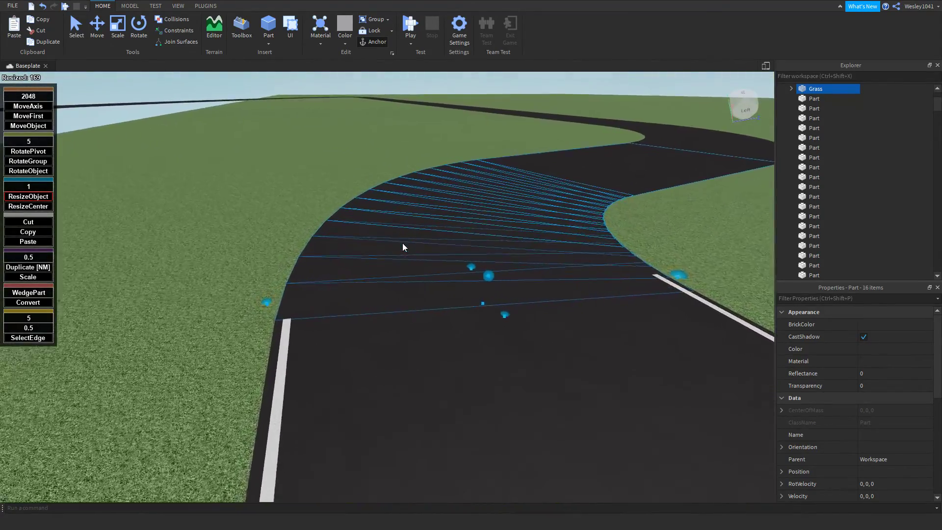
{"action": "key", "text": "d"}
{"action": "key", "text": "s"}
{"action": "key", "text": "a"}
{"action": "key", "text": "w"}
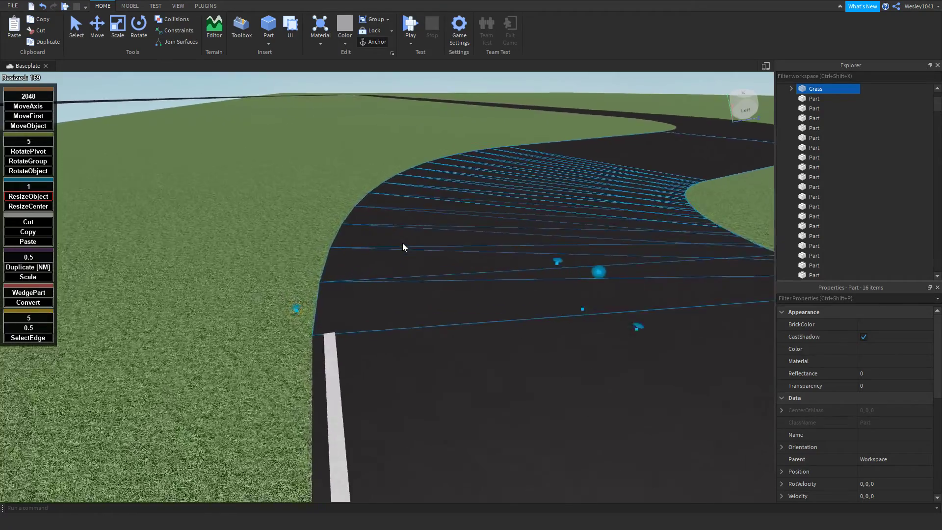
{"action": "key", "text": "d"}
{"action": "key", "text": "s"}
{"action": "key", "text": "a"}
{"action": "key", "text": "d"}
{"action": "key", "text": "w"}
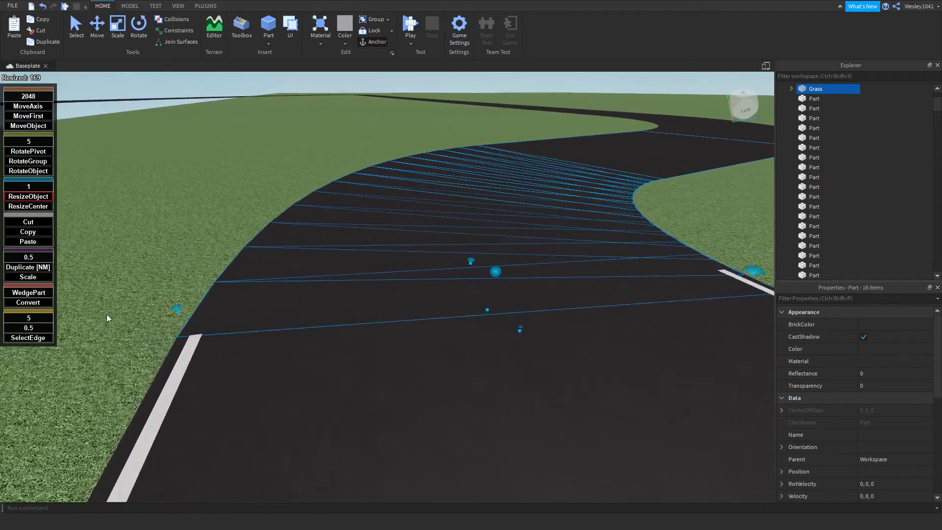
{"action": "key", "text": "a"}
{"action": "right_click_drag", "start_coordinate": [220, 304], "coordinate": [219, 305]}
{"action": "key", "text": "s"}
{"action": "key", "text": "d"}
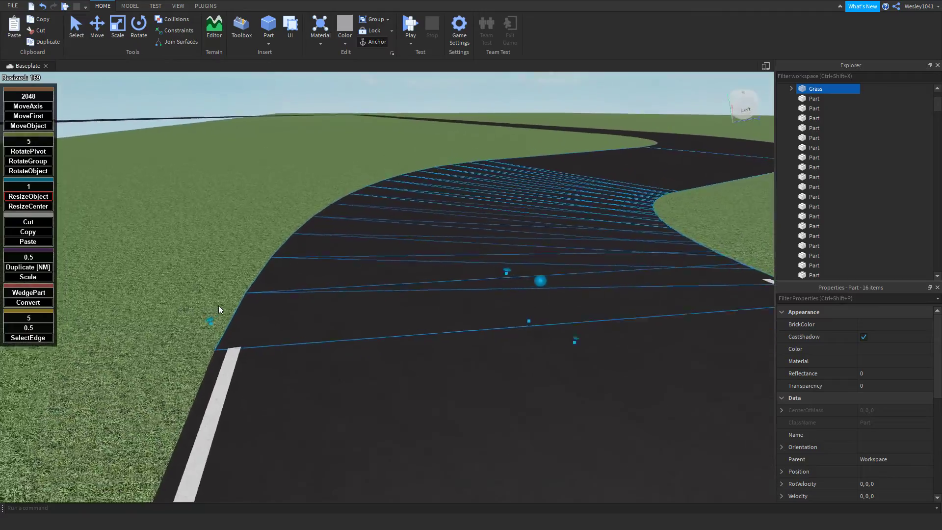
{"action": "key", "text": "a"}
{"action": "key", "text": "w"}
{"action": "key", "text": "s"}
{"action": "key", "text": "w"}
{"action": "key", "text": "d"}
{"action": "key", "text": "s"}
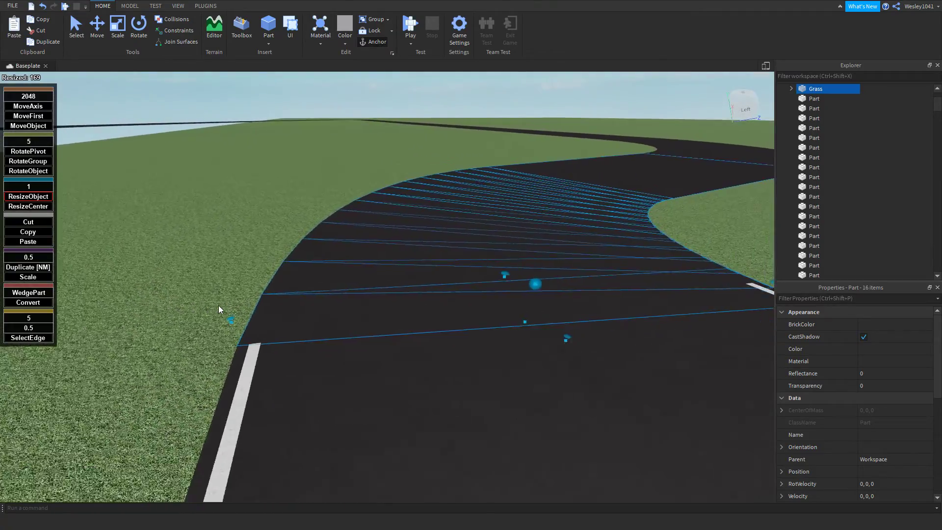
{"action": "key", "text": "w"}
{"action": "key", "text": "a"}
{"action": "key", "text": "s"}
{"action": "key", "text": "d"}
{"action": "key", "text": "s"}
{"action": "key", "text": "a"}
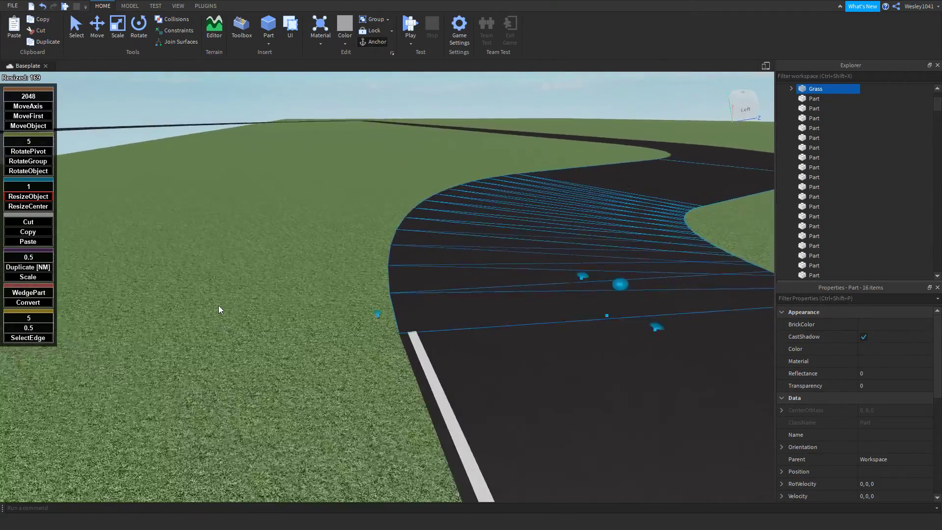
{"action": "key", "text": "s"}
{"action": "key", "text": "d"}
{"action": "key", "text": "w"}
{"action": "key", "text": "a"}
{"action": "key", "text": "s"}
{"action": "key", "text": "w"}
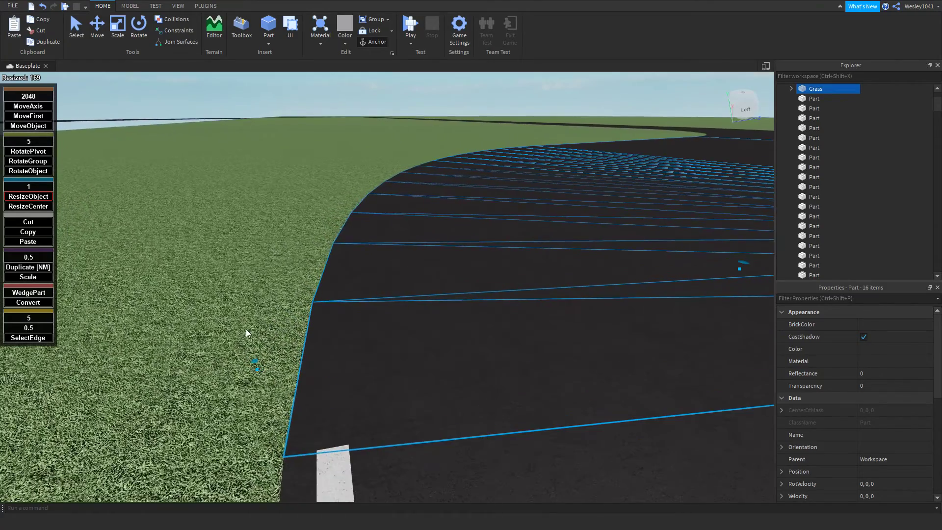
{"action": "key", "text": "s"}
{"action": "right_click_drag", "start_coordinate": [249, 328], "coordinate": [226, 340]}
{"action": "key", "text": "w"}
{"action": "key", "text": "d"}
{"action": "key", "text": "s"}
{"action": "key", "text": "a"}
{"action": "key", "text": "w"}
{"action": "left_click_drag", "start_coordinate": [176, 343], "coordinate": [176, 344]}
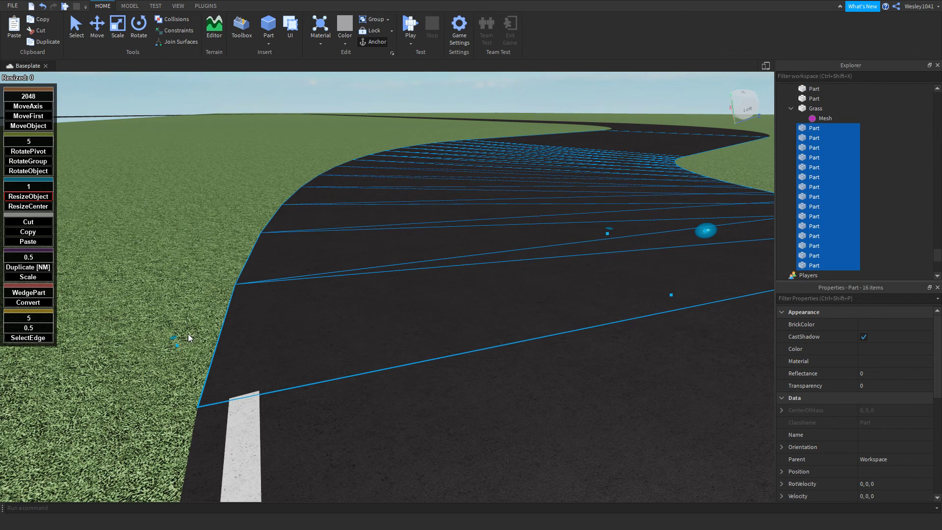
{"action": "left_click", "coordinate": [188, 336]}
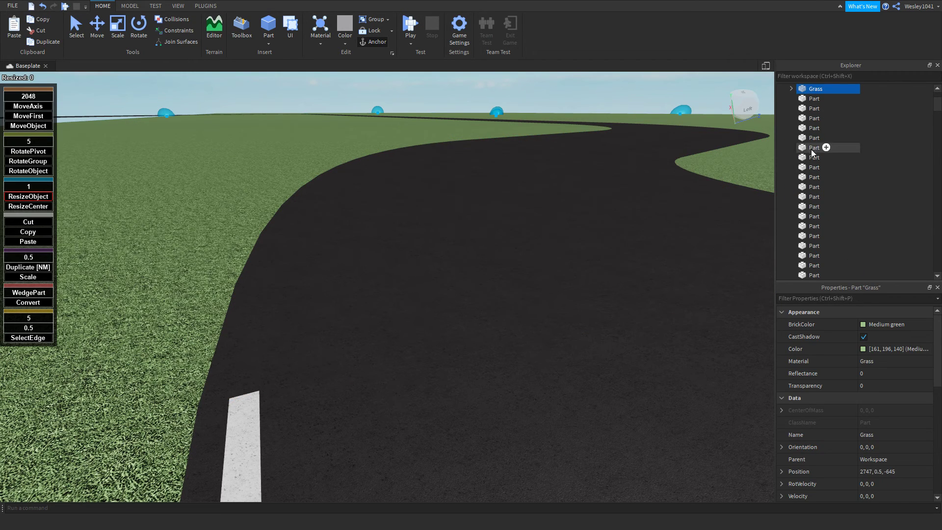
- Lock both Grass parts
{"action": "scroll", "coordinate": [811, 149], "scroll_direction": "up", "scroll_amount": 2}
{"action": "scroll", "coordinate": [866, 418], "scroll_direction": "down", "scroll_amount": 5}
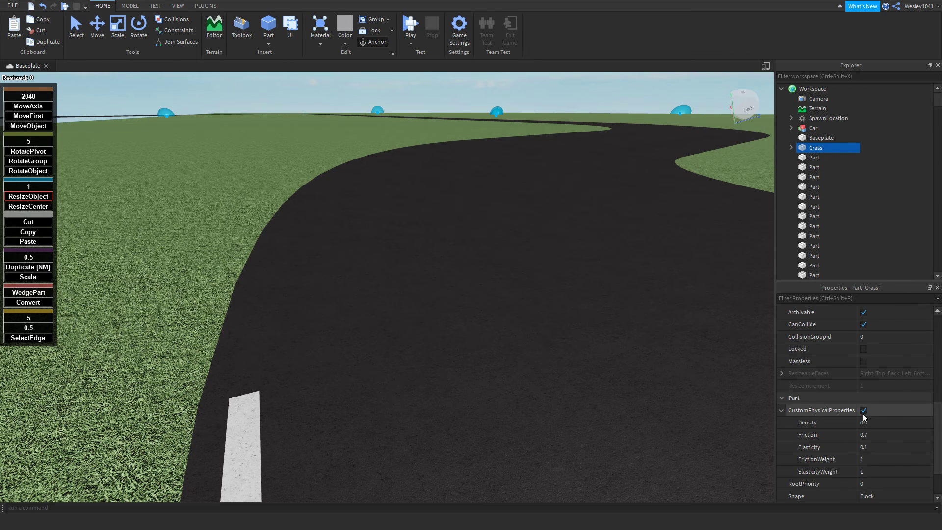
{"action": "left_click", "coordinate": [864, 355]}
{"action": "left_click_drag", "start_coordinate": [937, 103], "coordinate": [926, 279]}
{"action": "scroll", "coordinate": [834, 190], "scroll_direction": "up", "scroll_amount": 1}
{"action": "left_click", "coordinate": [807, 150]}
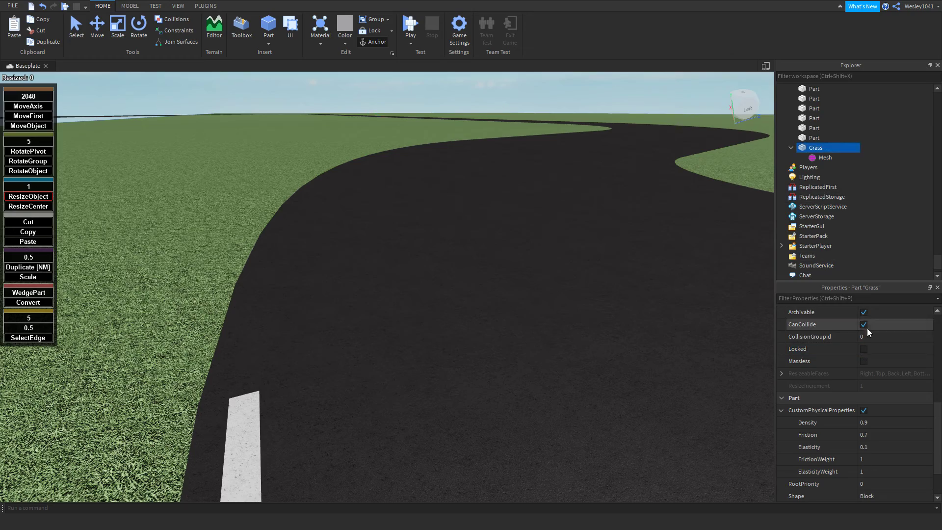
- Focus on the first bend segment beyond the white lines and multi-select all road segments through the bend and the following straight
{"action": "right_click_drag", "start_coordinate": [532, 287], "coordinate": [518, 308]}
{"action": "left_click", "coordinate": [419, 289]}
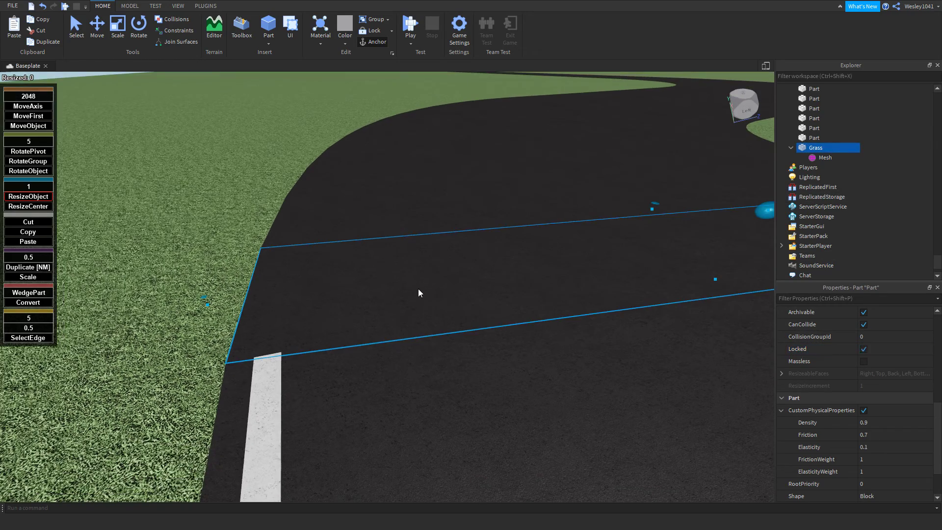
{"action": "left_click", "coordinate": [157, 285]}
{"action": "left_click", "coordinate": [362, 269]}
{"action": "key", "text": "f"}
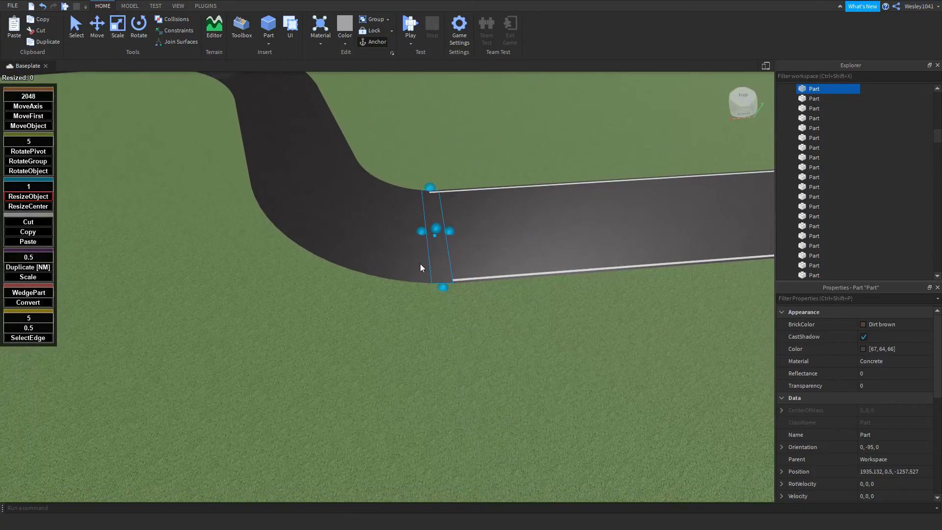
{"action": "mouse_move", "coordinate": [421, 265]}
{"action": "left_mouse_down", "text": "shift"}
{"action": "mouse_move", "coordinate": [344, 243]}
{"action": "mouse_move", "coordinate": [272, 176]}
{"action": "left_mouse_up", "text": "shift"}
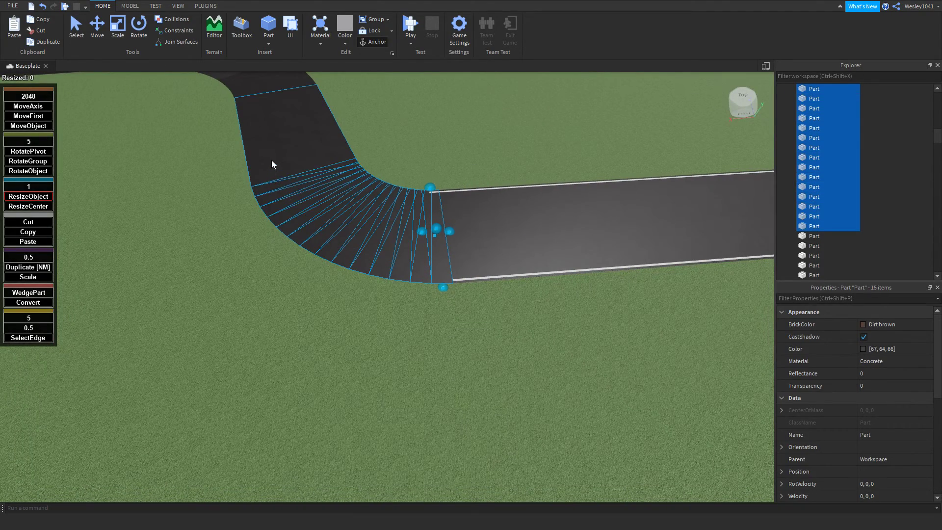
{"action": "left_click", "coordinate": [272, 160]}
{"action": "left_click", "coordinate": [422, 255]}
{"action": "left_click", "coordinate": [442, 268]}
{"action": "left_click", "coordinate": [420, 264], "text": "shift"}
{"action": "mouse_move", "coordinate": [419, 263]}
{"action": "left_mouse_down", "text": "shift"}
{"action": "mouse_move", "coordinate": [324, 228]}
{"action": "mouse_move", "coordinate": [278, 173]}
{"action": "left_mouse_up", "text": "shift"}
- Examine the outer edge of the selected bend segments around the end of the white line
{"action": "key", "text": "d"}
{"action": "key", "text": "w"}
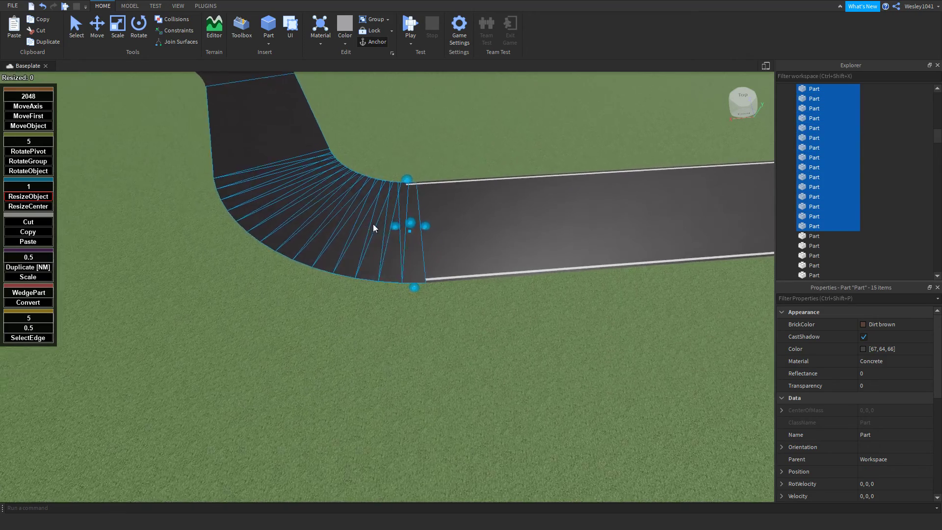
{"action": "scroll", "coordinate": [386, 280], "scroll_direction": "up", "scroll_amount": 10}
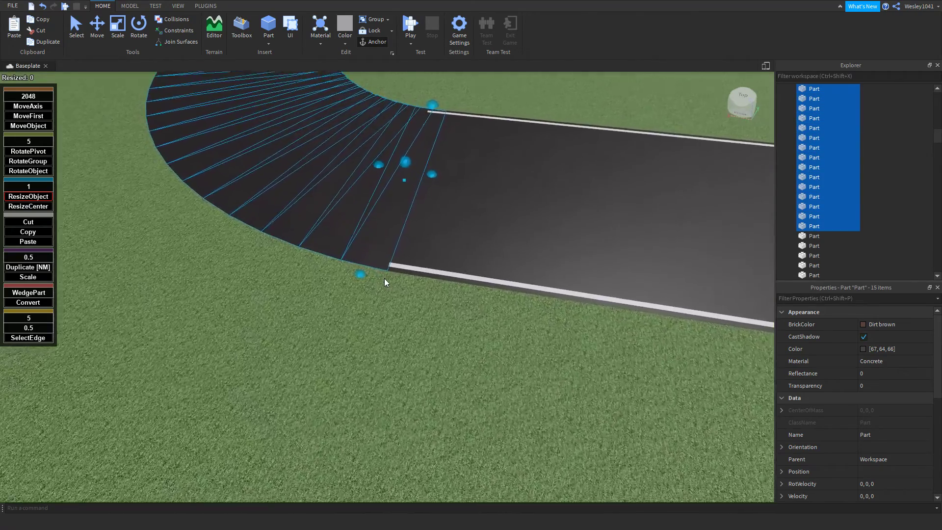
{"action": "scroll", "coordinate": [380, 281], "scroll_direction": "down", "scroll_amount": 3}
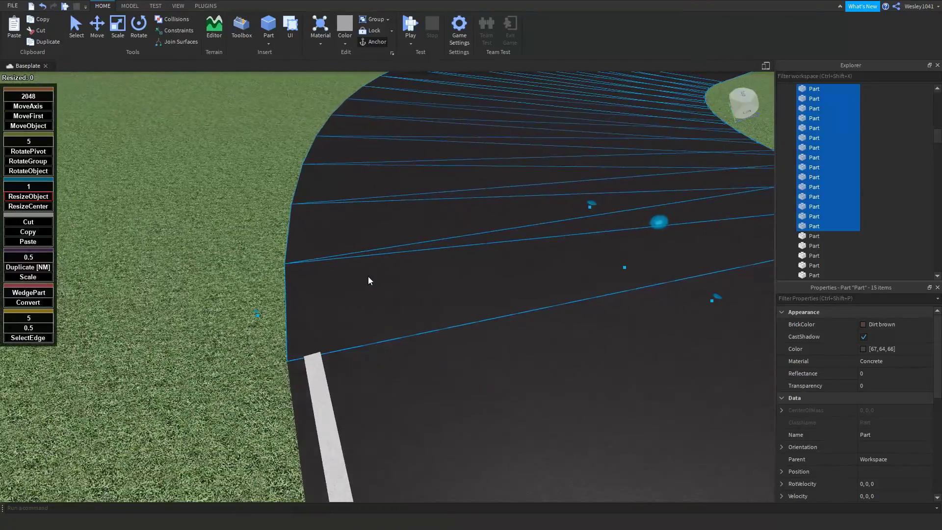
{"action": "scroll", "coordinate": [353, 306], "scroll_direction": "up", "scroll_amount": 3}
{"action": "right_click_drag", "start_coordinate": [314, 295], "coordinate": [313, 293]}
{"action": "scroll", "coordinate": [314, 292], "scroll_direction": "up", "scroll_amount": 3}
{"action": "right_click_drag", "start_coordinate": [397, 272], "coordinate": [414, 249]}
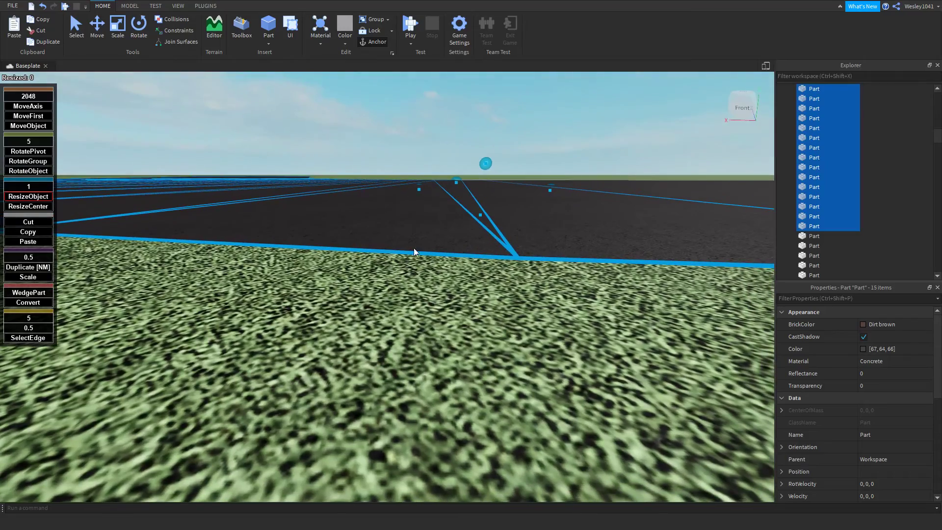
{"action": "scroll", "coordinate": [447, 221], "scroll_direction": "down", "scroll_amount": 4}
{"action": "right_click_drag", "start_coordinate": [447, 220], "coordinate": [447, 220]}
{"action": "scroll", "coordinate": [190, 219], "scroll_direction": "down", "scroll_amount": 3}
{"action": "scroll", "coordinate": [356, 261], "scroll_direction": "up", "scroll_amount": 10}
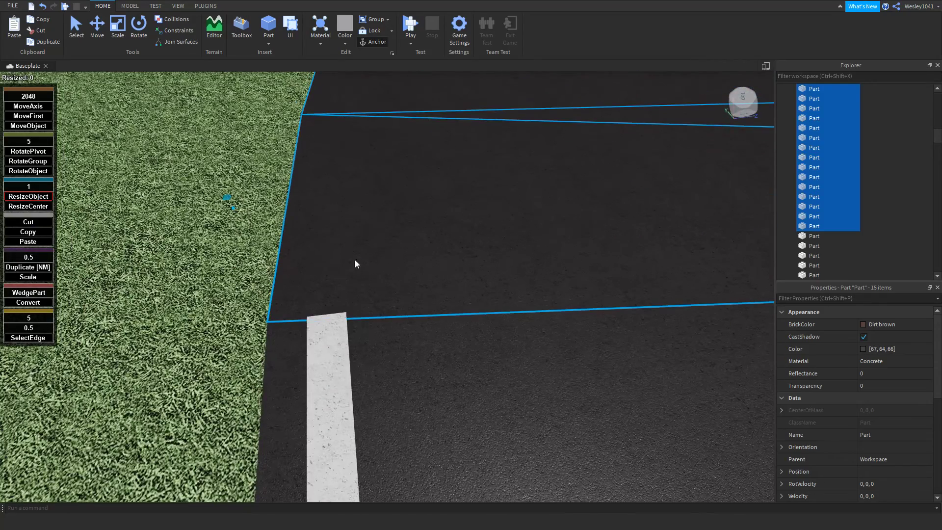
- Create narrow copies of the selected bend segments, cutting 1 stud off the outer side and 58 studs off the inner side
{"action": "scroll", "coordinate": [251, 226], "scroll_direction": "down", "scroll_amount": 4}
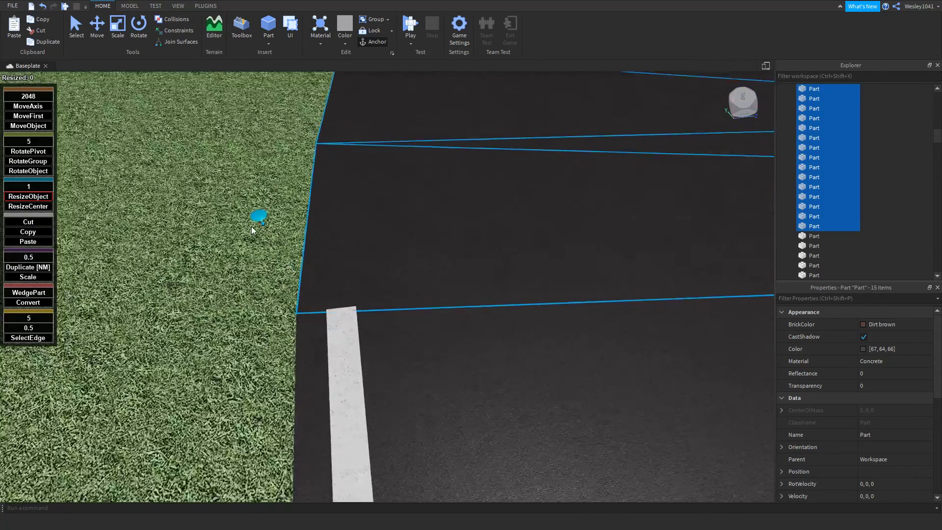
{"action": "scroll", "coordinate": [281, 229], "scroll_direction": "up", "scroll_amount": 3}
{"action": "left_click_drag", "start_coordinate": [281, 230], "coordinate": [302, 225]}
{"action": "scroll", "coordinate": [374, 213], "scroll_direction": "down", "scroll_amount": 6}
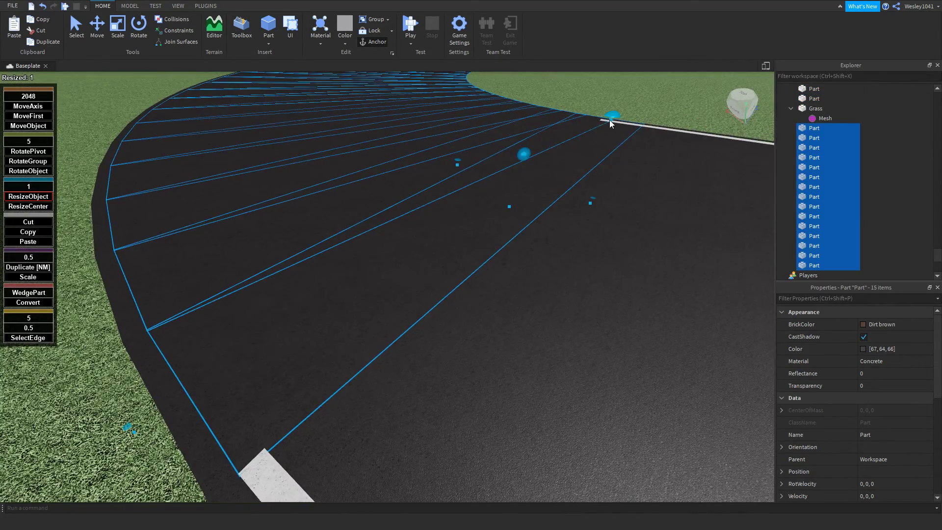
{"action": "right_click_drag", "start_coordinate": [610, 120], "coordinate": [571, 142]}
{"action": "left_click_drag", "start_coordinate": [587, 183], "coordinate": [338, 250]}
- Color the narrow outer-edge strips Institutional white
{"action": "left_click", "coordinate": [871, 324]}
{"action": "left_click", "coordinate": [911, 304]}
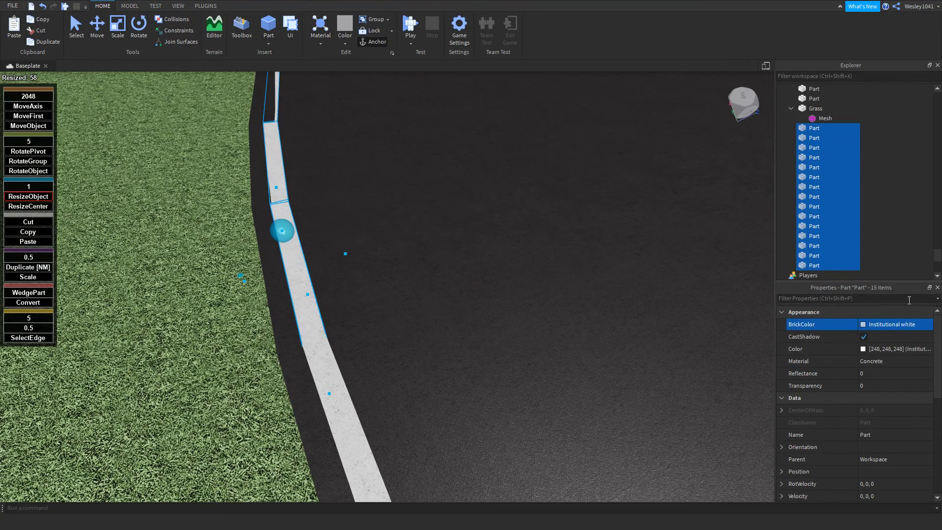
{"action": "right_click_drag", "start_coordinate": [274, 182], "coordinate": [207, 156]}
{"action": "scroll", "coordinate": [207, 156], "scroll_direction": "up", "scroll_amount": 2}
- Raise the white strips 1 stud, and lower them by 0.98 studs so they sit just above the road surface
{"action": "left_click", "coordinate": [28, 115]}
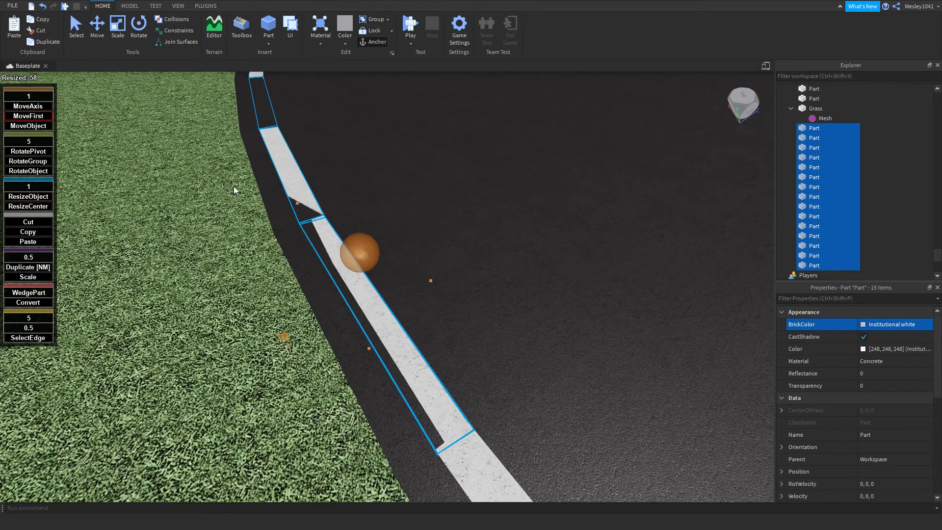
{"action": "left_click_drag", "start_coordinate": [352, 252], "coordinate": [355, 234]}
{"action": "right_click_drag", "start_coordinate": [355, 233], "coordinate": [368, 228]}
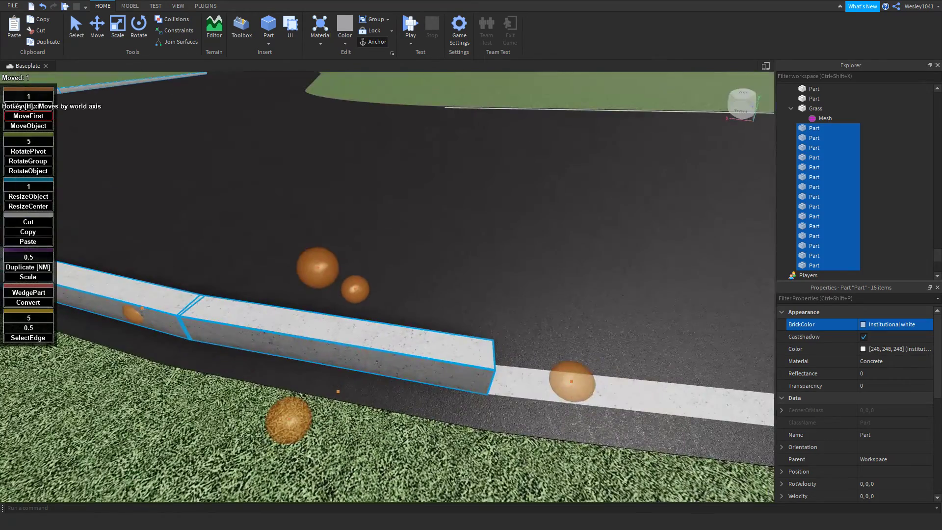
{"action": "left_click", "coordinate": [29, 96]}
{"action": "type", "text": "0.98"}
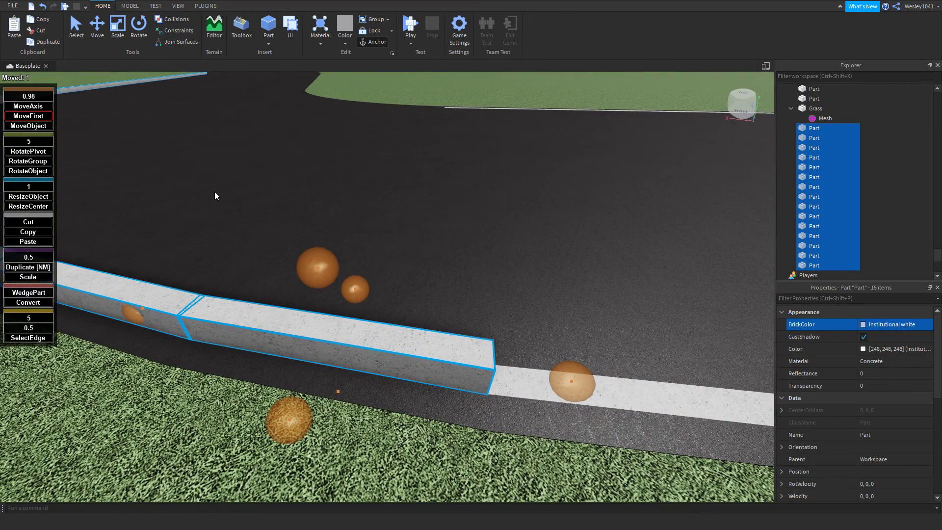
{"action": "left_click_drag", "start_coordinate": [328, 253], "coordinate": [328, 295]}
{"action": "right_click_drag", "start_coordinate": [328, 295], "coordinate": [334, 271]}
- Duplicate the white strips and move the copies 57 studs across to the road's inner edge, using a 1-stud move increment
{"action": "left_click", "coordinate": [28, 96]}
{"action": "type", "text": "1"}
{"action": "left_click", "coordinate": [28, 126]}
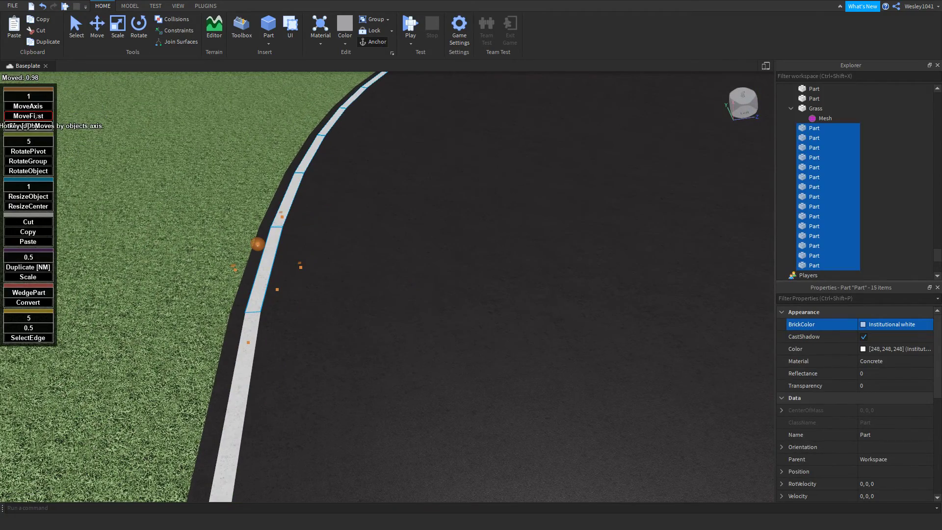
{"action": "key", "text": "ctrl+d"}
{"action": "key", "text": "d"}
{"action": "left_click_drag", "start_coordinate": [302, 266], "coordinate": [478, 250]}
{"action": "key", "text": "d"}
{"action": "right_click_drag", "start_coordinate": [478, 249], "coordinate": [442, 250]}
{"action": "key", "text": "w"}
{"action": "key", "text": "a"}
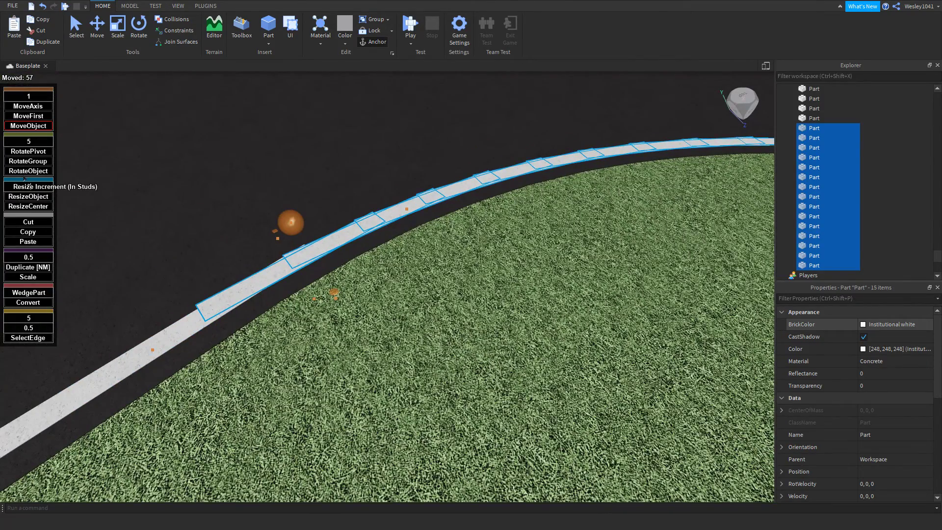
- Set the resize increment to 0.1 and shorten the inner-edge strips by 5 studs about their centers
{"action": "left_click", "coordinate": [29, 207]}
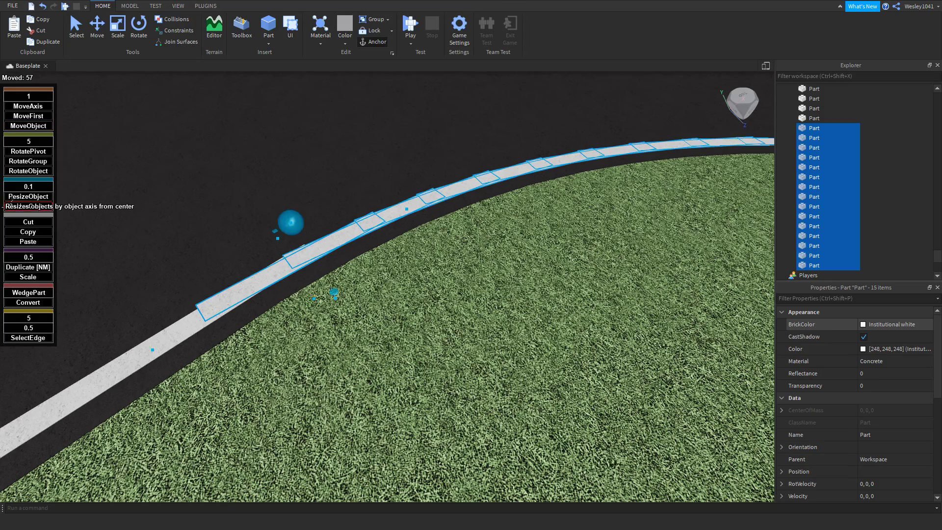
{"action": "right_click_drag", "start_coordinate": [418, 221], "coordinate": [375, 223]}
{"action": "key", "text": "w"}
{"action": "left_click_drag", "start_coordinate": [608, 265], "coordinate": [518, 266]}
- Trim the straight inner white line's overlapping end by 2.5 studs where it meets the bend's first strip
{"action": "left_click", "coordinate": [450, 249]}
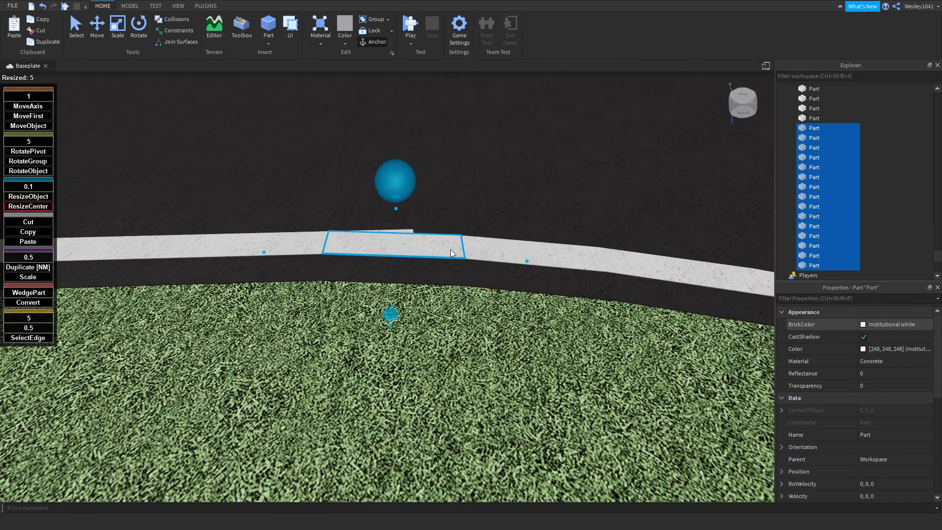
{"action": "left_click", "coordinate": [308, 243]}
{"action": "left_click", "coordinate": [29, 197]}
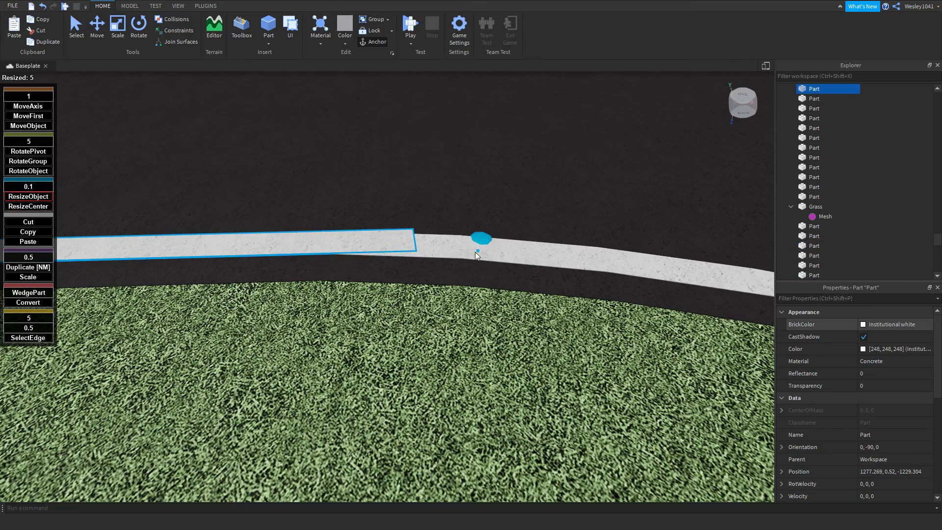
{"action": "left_click_drag", "start_coordinate": [475, 253], "coordinate": [389, 270]}
{"action": "mouse_move", "coordinate": [390, 271]}
{"action": "right_mouse_down"}
{"action": "mouse_move", "coordinate": [373, 260]}
{"action": "mouse_move", "coordinate": [389, 256]}
{"action": "right_mouse_up"}
- Extend the last inner-edge strip by 2.7 studs toward the end of its road segment
{"action": "left_click", "coordinate": [404, 327]}
{"action": "right_click_drag", "start_coordinate": [410, 342], "coordinate": [410, 343]}
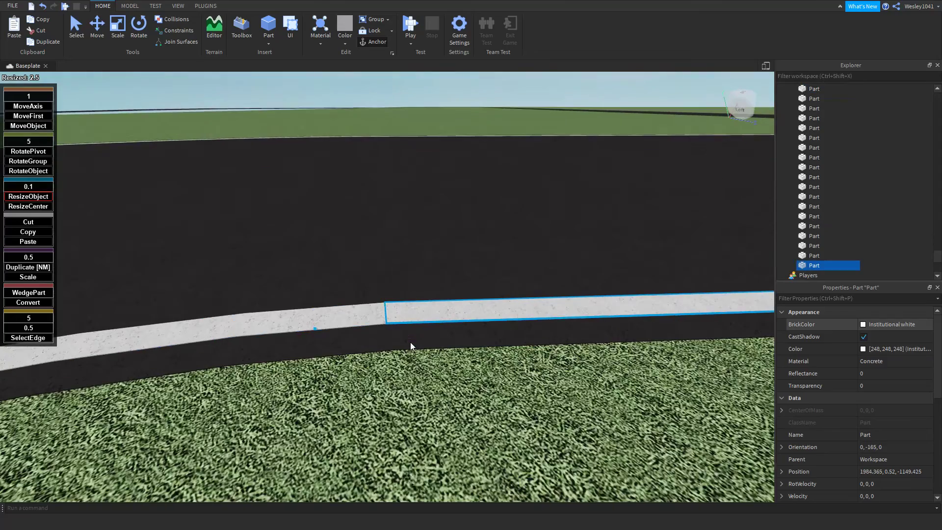
{"action": "mouse_move", "coordinate": [298, 329]}
{"action": "left_mouse_down"}
{"action": "mouse_move", "coordinate": [313, 342]}
{"action": "mouse_move", "coordinate": [295, 342]}
{"action": "left_mouse_up"}
{"action": "right_click_drag", "start_coordinate": [338, 311], "coordinate": [328, 323]}
{"action": "left_click", "coordinate": [527, 367]}
{"action": "key", "text": "d"}
{"action": "left_click", "coordinate": [425, 390]}
{"action": "right_click_drag", "start_coordinate": [420, 394], "coordinate": [416, 393]}
{"action": "left_click", "coordinate": [415, 393]}
{"action": "right_click_drag", "start_coordinate": [451, 348], "coordinate": [452, 349]}
{"action": "left_click_drag", "start_coordinate": [388, 325], "coordinate": [461, 325]}
{"action": "left_click", "coordinate": [430, 324]}
{"action": "left_click", "coordinate": [391, 317]}
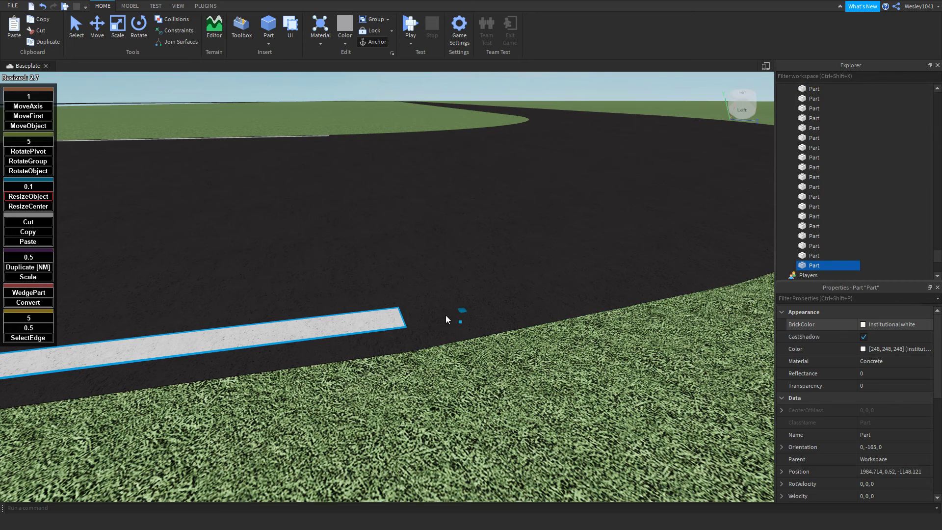
- Compare the last strip's end with the adjoining road segment's boundary and fine-tune its length by 0.1 stud
{"action": "left_click", "coordinate": [425, 329]}
{"action": "left_click", "coordinate": [391, 324]}
{"action": "left_click", "coordinate": [442, 326]}
{"action": "left_click", "coordinate": [381, 326]}
{"action": "left_click_drag", "start_coordinate": [451, 318], "coordinate": [425, 270]}
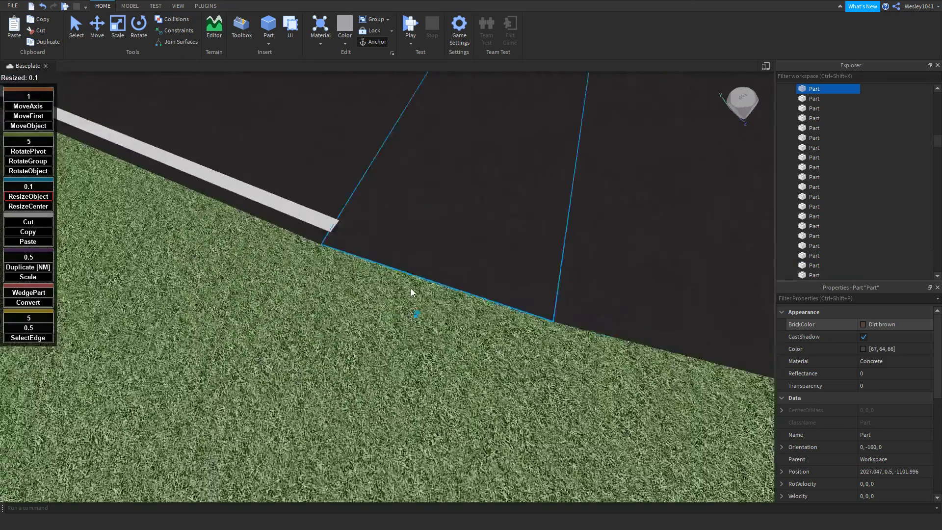
- Select the 16 road segments forming the next bend and set the resize increment to 1
{"action": "scroll", "coordinate": [411, 288], "scroll_direction": "down", "scroll_amount": 10}
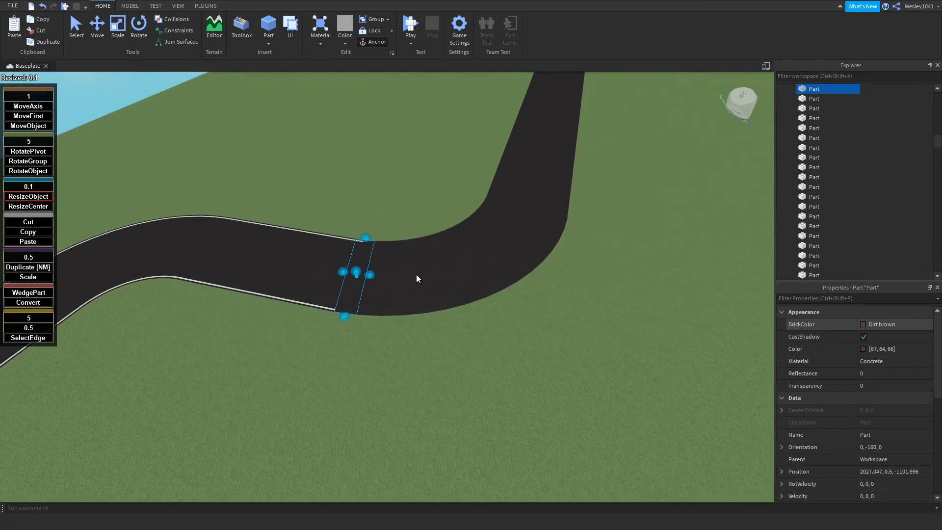
{"action": "scroll", "coordinate": [416, 278], "scroll_direction": "up", "scroll_amount": 3}
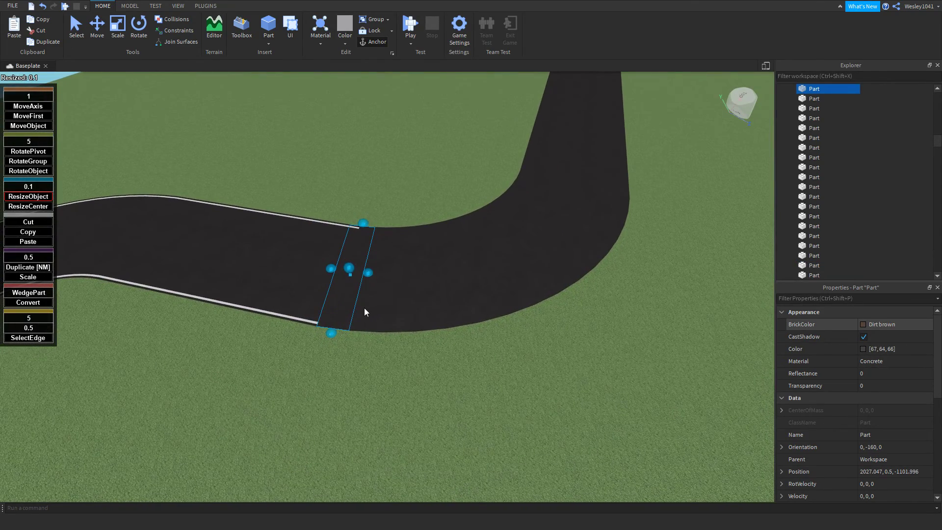
{"action": "mouse_move", "coordinate": [365, 307]}
{"action": "left_mouse_down"}
{"action": "mouse_move", "coordinate": [423, 307]}
{"action": "mouse_move", "coordinate": [522, 278]}
{"action": "mouse_move", "coordinate": [589, 226]}
{"action": "mouse_move", "coordinate": [611, 173]}
{"action": "left_mouse_up"}
{"action": "right_click_drag", "start_coordinate": [612, 173], "coordinate": [594, 173]}
{"action": "key", "text": "s"}
{"action": "key", "text": "w"}
{"action": "left_click", "coordinate": [29, 180]}
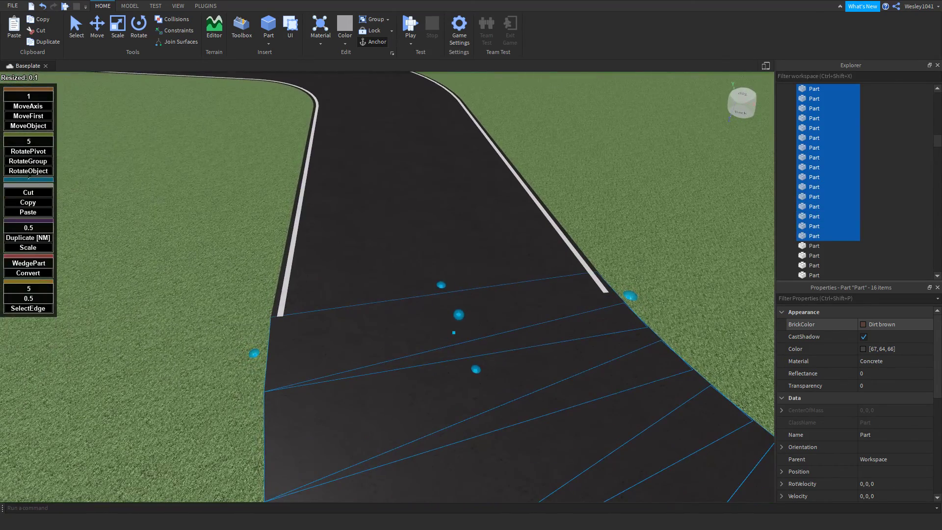
{"action": "left_click", "coordinate": [28, 179]}
- Duplicate the selected bend segments and shrink the copies by 1 stud from the road's outer edge
{"action": "right_click_drag", "start_coordinate": [226, 238], "coordinate": [313, 241]}
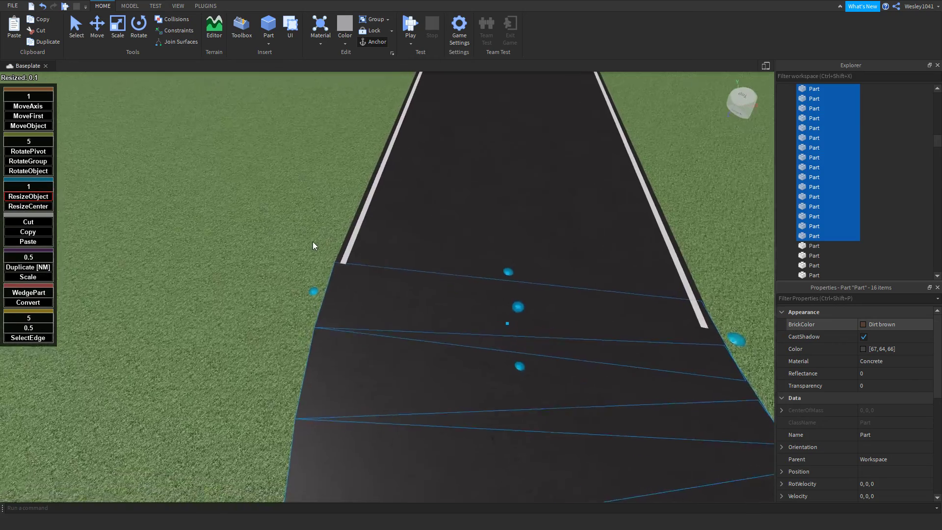
{"action": "key", "text": "a"}
{"action": "key", "text": "w"}
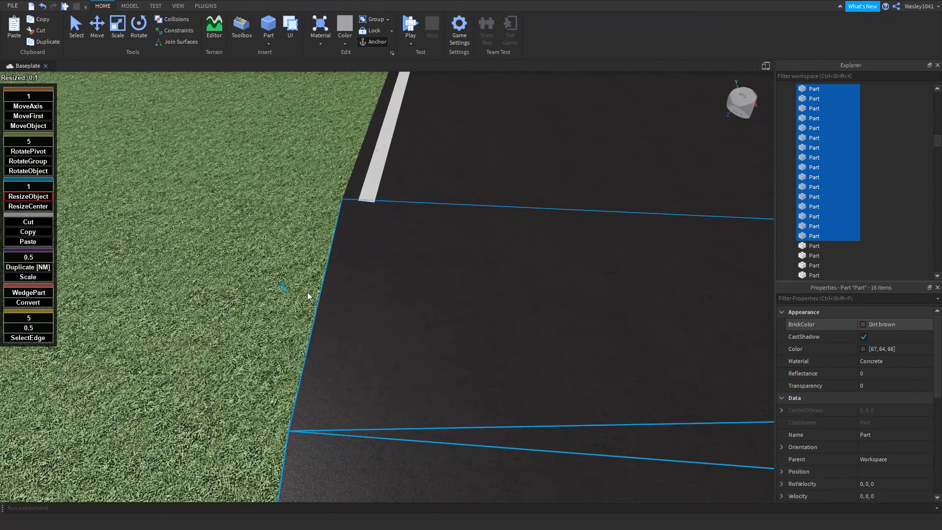
{"action": "left_click_drag", "start_coordinate": [288, 289], "coordinate": [318, 284]}
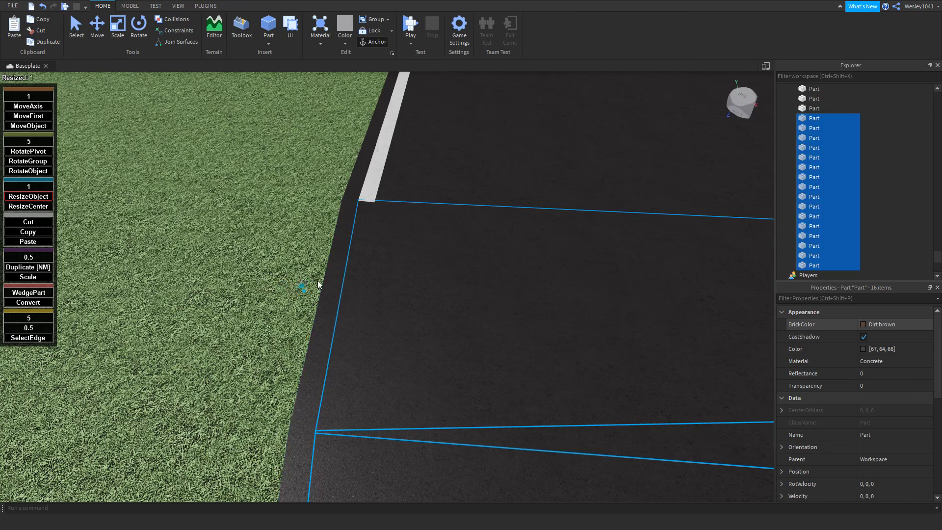
- Shrink the duplicated segments by 58 studs from the opposite side into narrow strips and color them Institutional white
{"action": "right_click_drag", "start_coordinate": [318, 283], "coordinate": [516, 232]}
{"action": "key", "text": "s"}
{"action": "left_click_drag", "start_coordinate": [590, 202], "coordinate": [528, 285]}
{"action": "left_click", "coordinate": [865, 322]}
{"action": "left_click", "coordinate": [917, 304]}
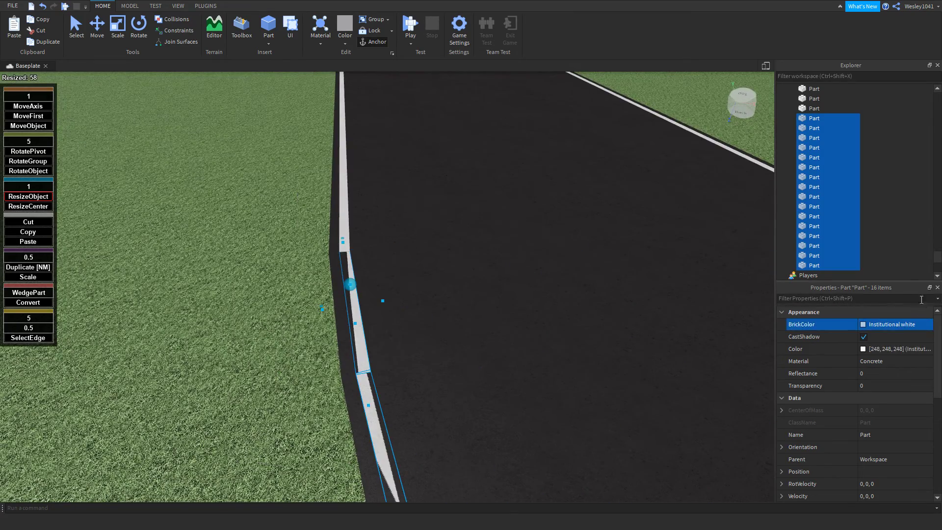
- Raise the outer-edge white strips by 1 stud above the road surface
{"action": "left_click", "coordinate": [28, 116]}
{"action": "key", "text": "w"}
{"action": "right_click_drag", "start_coordinate": [328, 211], "coordinate": [337, 212]}
{"action": "scroll", "coordinate": [340, 211], "scroll_direction": "up", "scroll_amount": 2}
{"action": "scroll", "coordinate": [341, 211], "scroll_direction": "down", "scroll_amount": 3}
{"action": "scroll", "coordinate": [341, 212], "scroll_direction": "up", "scroll_amount": 2}
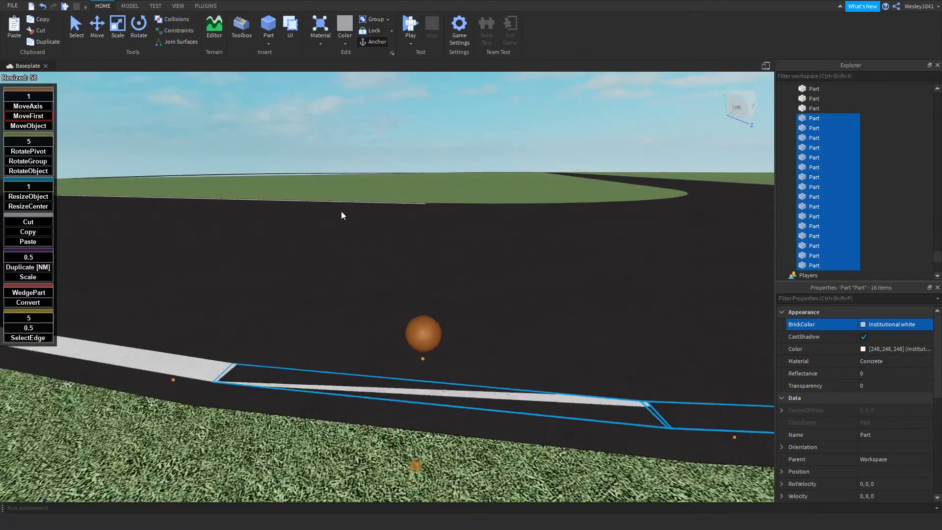
{"action": "scroll", "coordinate": [341, 211], "scroll_direction": "down", "scroll_amount": 1}
{"action": "scroll", "coordinate": [340, 213], "scroll_direction": "up", "scroll_amount": 1}
{"action": "scroll", "coordinate": [488, 259], "scroll_direction": "up", "scroll_amount": 1}
{"action": "right_click_drag", "start_coordinate": [489, 260], "coordinate": [489, 260]}
{"action": "scroll", "coordinate": [489, 260], "scroll_direction": "down", "scroll_amount": 3}
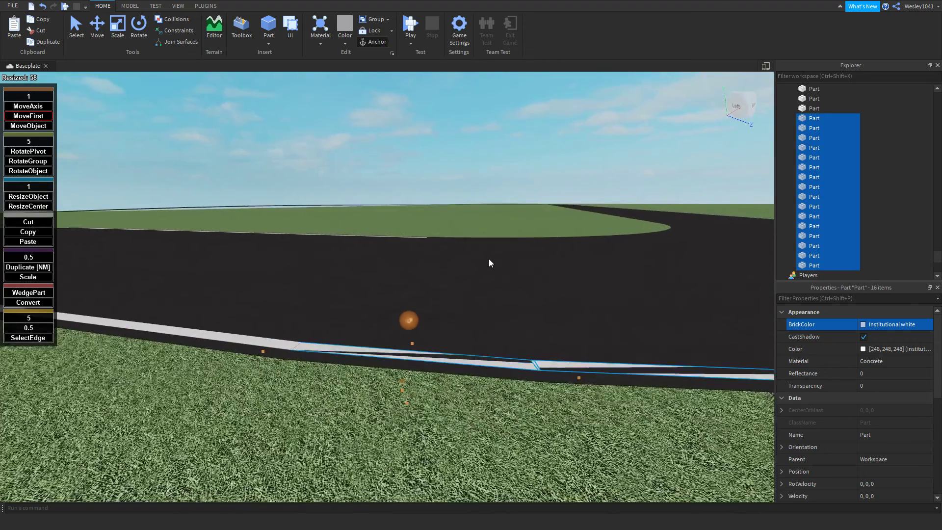
{"action": "scroll", "coordinate": [486, 261], "scroll_direction": "up", "scroll_amount": 3}
{"action": "scroll", "coordinate": [505, 297], "scroll_direction": "down", "scroll_amount": 2}
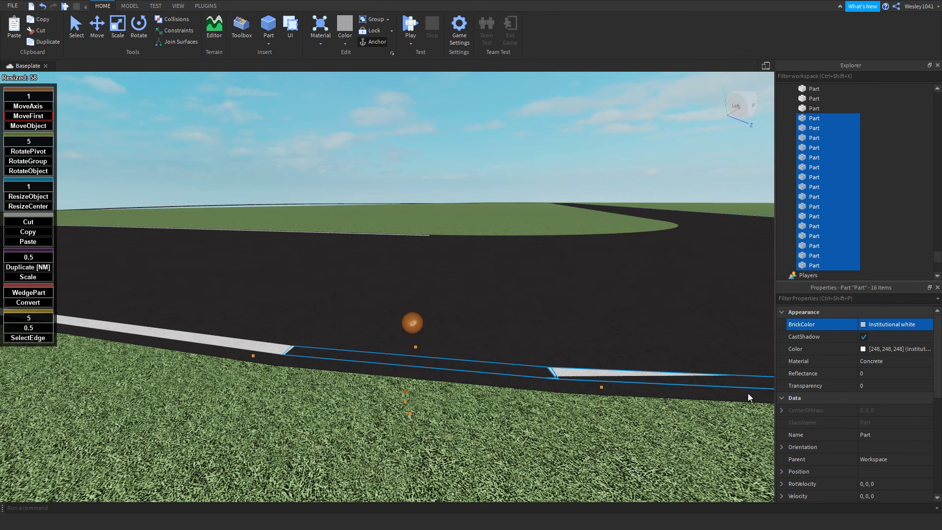
{"action": "left_click_drag", "start_coordinate": [412, 321], "coordinate": [387, 281]}
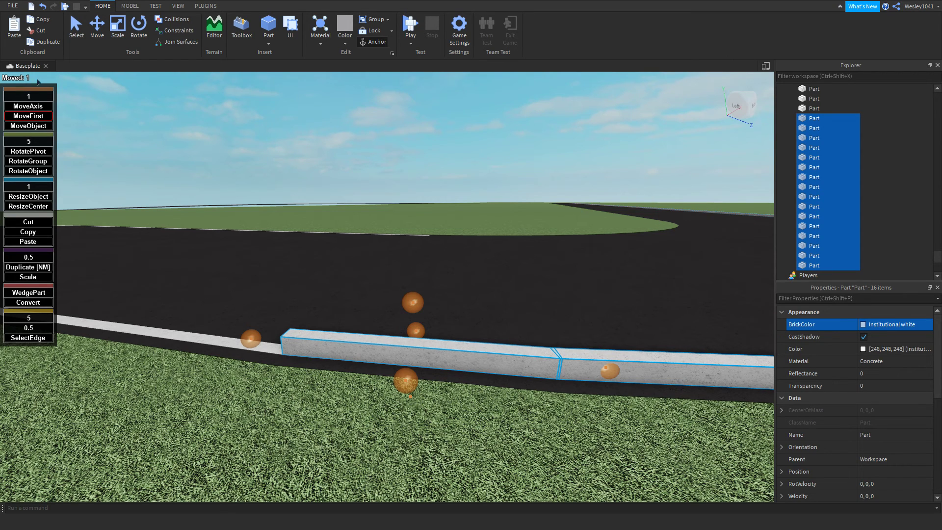
- Set the move increment to 0.98 and lower the white strips by one increment
{"action": "left_click", "coordinate": [30, 97]}
{"action": "type", "text": "0.98"}
{"action": "left_click_drag", "start_coordinate": [414, 309], "coordinate": [419, 319]}
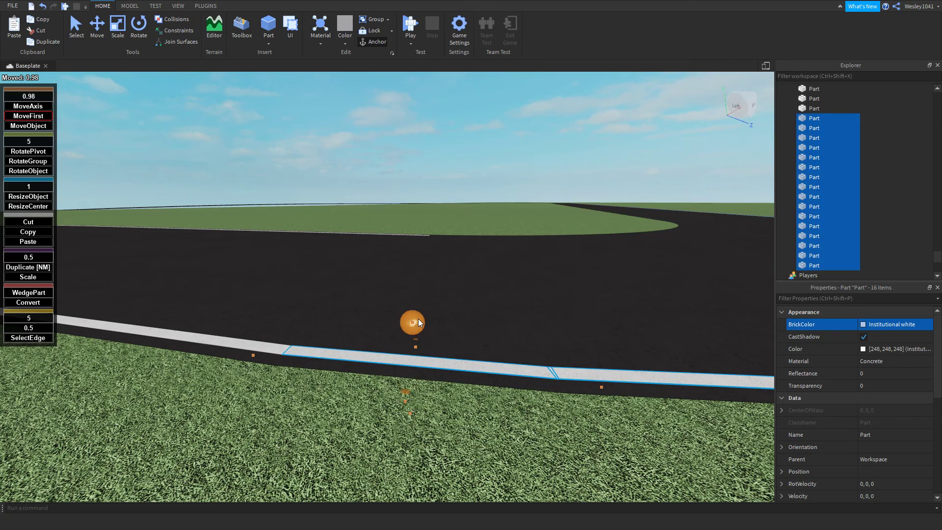
- Set the move increment to 1, duplicate the white strips and move the copies 57 studs across to the inner edge
{"action": "right_click_drag", "start_coordinate": [414, 256], "coordinate": [446, 200]}
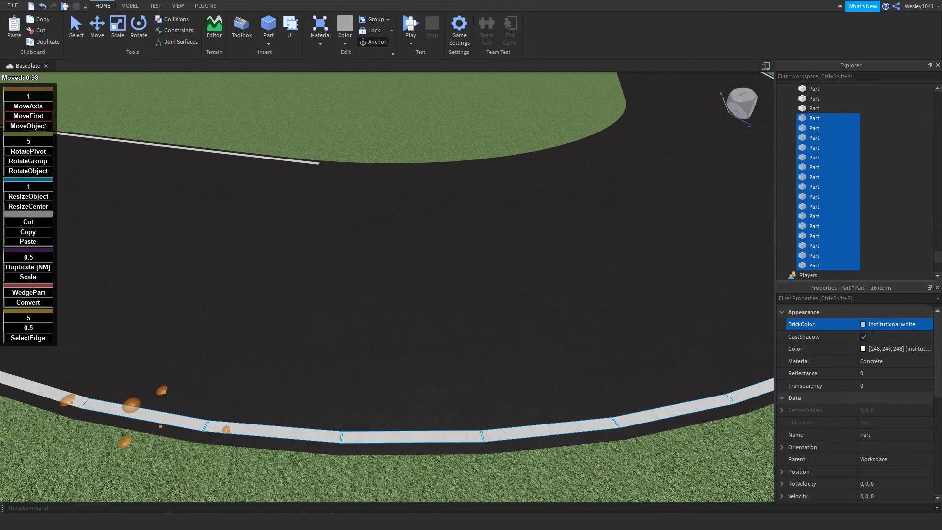
{"action": "left_click", "coordinate": [28, 126]}
{"action": "right_click_drag", "start_coordinate": [330, 141], "coordinate": [353, 151]}
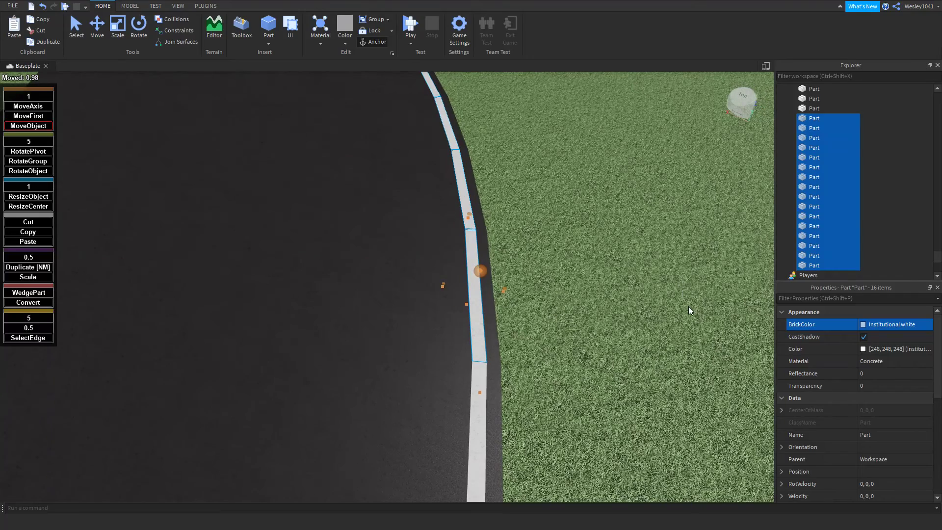
{"action": "right_click_drag", "start_coordinate": [484, 292], "coordinate": [495, 289]}
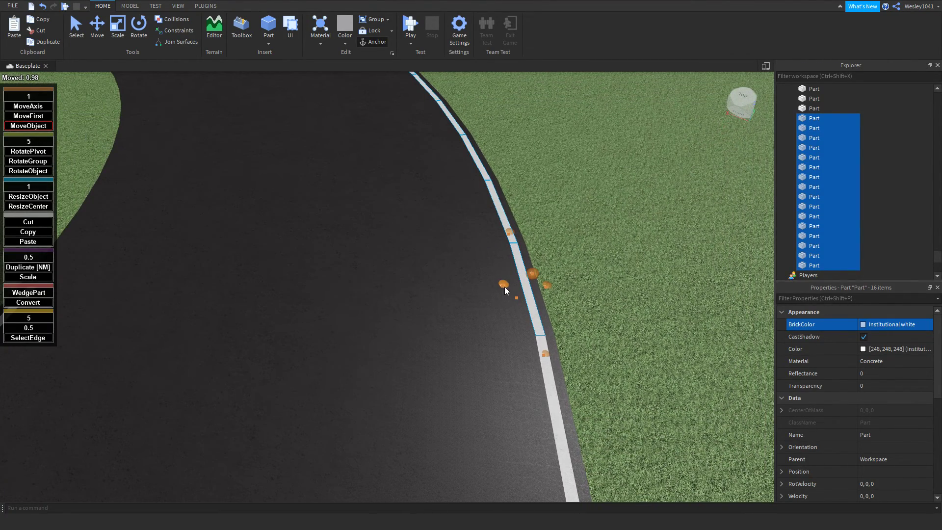
{"action": "left_click_drag", "start_coordinate": [504, 286], "coordinate": [312, 302]}
{"action": "key", "text": "a"}
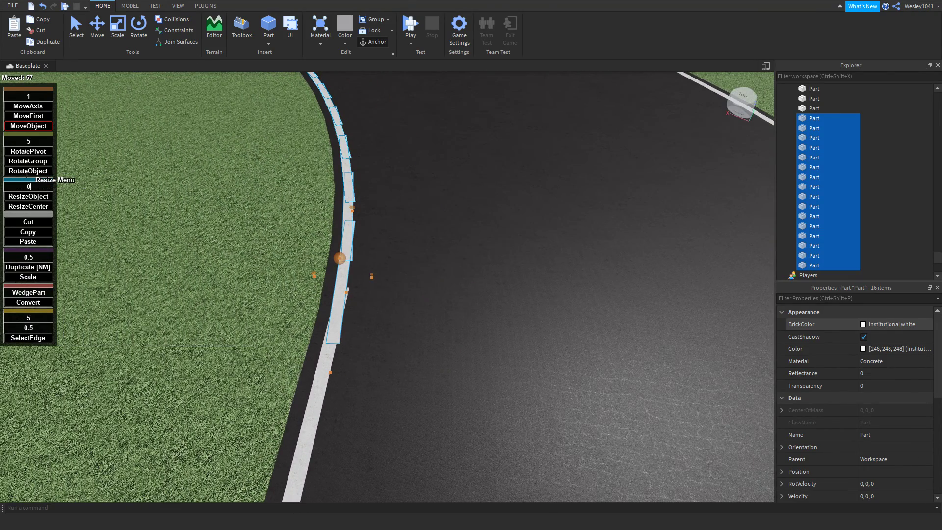
- Set the resize increment to 0.1, exclude one strip from the selection and shorten the others by 5 studs about their centers
{"action": "type", "text": ".1"}
{"action": "right_click_drag", "start_coordinate": [425, 266], "coordinate": [426, 266]}
{"action": "key", "text": "w"}
{"action": "left_click", "coordinate": [401, 355], "text": "ctrl"}
{"action": "mouse_move", "coordinate": [451, 361]}
{"action": "right_mouse_down"}
{"action": "mouse_move", "coordinate": [432, 366]}
{"action": "mouse_move", "coordinate": [438, 358]}
{"action": "right_mouse_up"}
{"action": "key", "text": "w"}
{"action": "key", "text": "w"}
{"action": "left_click_drag", "start_coordinate": [256, 368], "coordinate": [334, 384]}
{"action": "key", "text": "d"}
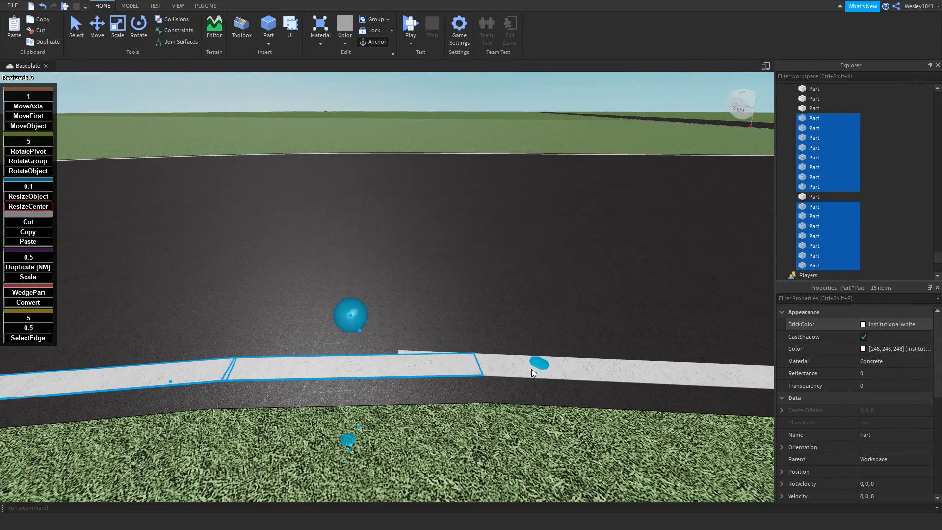
- Trim the preceding straight's inner white line by 2.5 studs where it overlaps the bend's strips
{"action": "left_click", "coordinate": [548, 370]}
{"action": "key", "text": "d"}
{"action": "left_click", "coordinate": [44, 193]}
{"action": "key", "text": "w"}
{"action": "right_click_drag", "start_coordinate": [282, 316], "coordinate": [281, 316]}
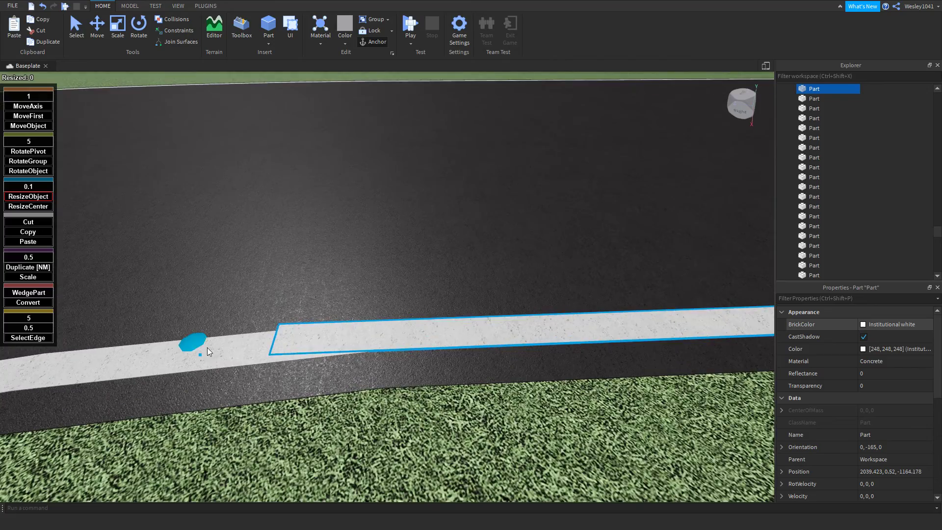
{"action": "left_click_drag", "start_coordinate": [203, 346], "coordinate": [304, 371]}
{"action": "right_click_drag", "start_coordinate": [304, 371], "coordinate": [308, 366]}
- Trim the following straight's inner white line by 2.5 studs where it meets the bend's strips
{"action": "left_click", "coordinate": [344, 363]}
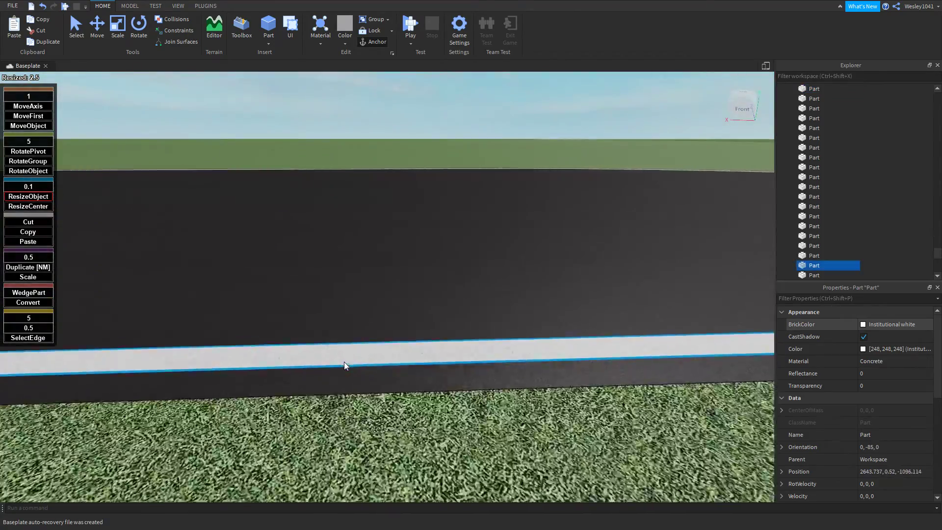
{"action": "left_click_drag", "start_coordinate": [558, 341], "coordinate": [482, 368]}
{"action": "right_click_drag", "start_coordinate": [429, 331], "coordinate": [420, 326]}
{"action": "scroll", "coordinate": [428, 331], "scroll_direction": "down", "scroll_amount": 5}
- Trim the far end of the straight's inner white line by 16.9 studs, back toward the start of the sharp bend
{"action": "left_click", "coordinate": [388, 259]}
{"action": "right_click_drag", "start_coordinate": [388, 258], "coordinate": [388, 259]}
{"action": "left_click", "coordinate": [305, 285]}
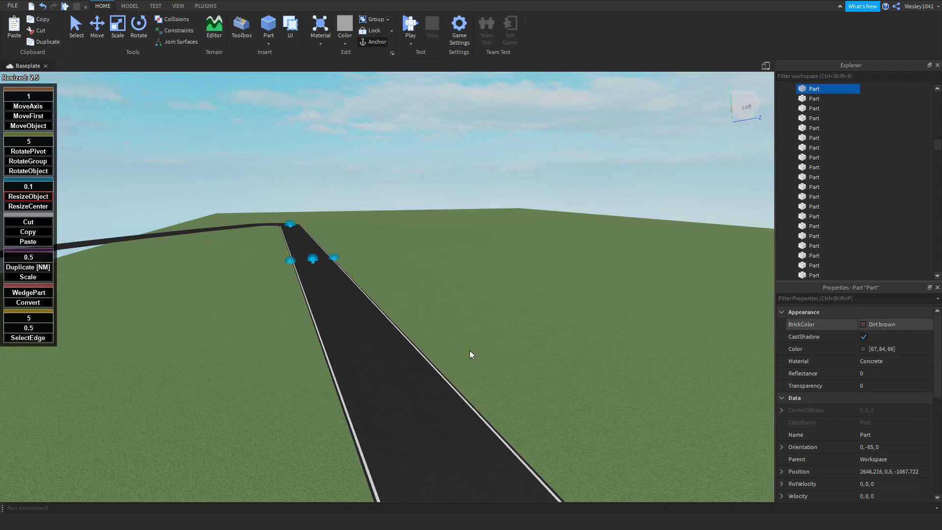
{"action": "right_click_drag", "start_coordinate": [430, 297], "coordinate": [384, 315]}
{"action": "scroll", "coordinate": [441, 298], "scroll_direction": "up", "scroll_amount": 10}
{"action": "scroll", "coordinate": [362, 350], "scroll_direction": "down", "scroll_amount": 5}
{"action": "right_click_drag", "start_coordinate": [362, 349], "coordinate": [363, 350]}
{"action": "scroll", "coordinate": [363, 346], "scroll_direction": "up", "scroll_amount": 5}
{"action": "left_click", "coordinate": [342, 278]}
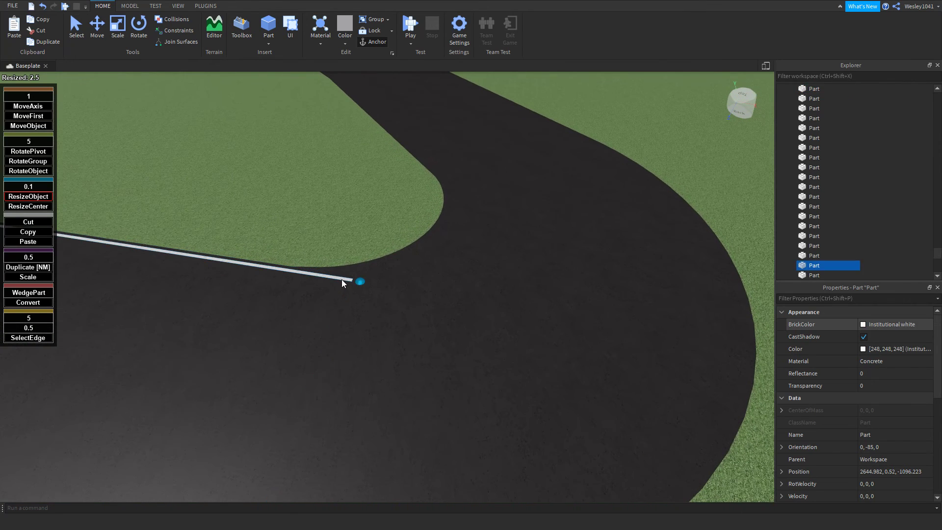
{"action": "left_click_drag", "start_coordinate": [291, 285], "coordinate": [291, 285]}
- Examine the first road segments of the sharp bend and where the white lines end on both edges
{"action": "left_click", "coordinate": [318, 286]}
{"action": "scroll", "coordinate": [310, 450], "scroll_direction": "down", "scroll_amount": 4}
{"action": "right_click_drag", "start_coordinate": [310, 449], "coordinate": [315, 436]}
{"action": "key", "text": "s"}
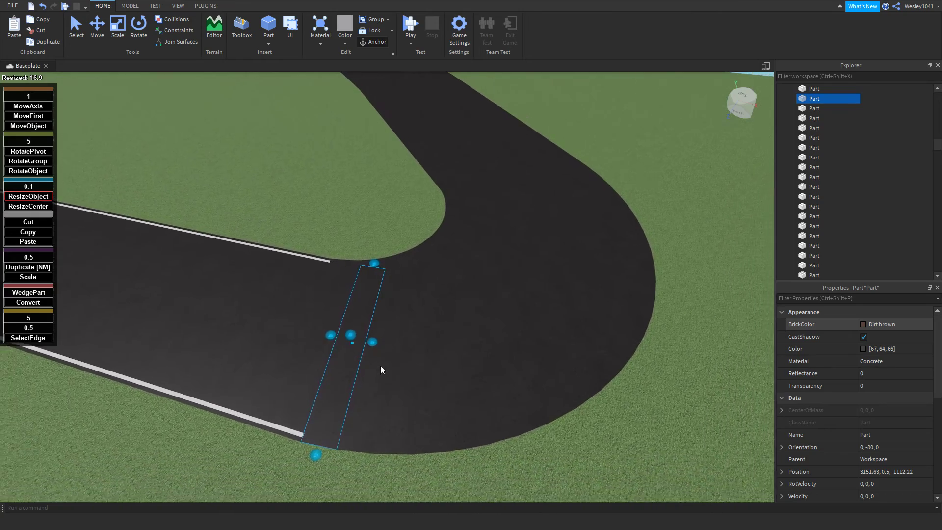
{"action": "left_click", "coordinate": [383, 360]}
{"action": "right_click_drag", "start_coordinate": [398, 292], "coordinate": [398, 292]}
{"action": "scroll", "coordinate": [397, 292], "scroll_direction": "up", "scroll_amount": 4}
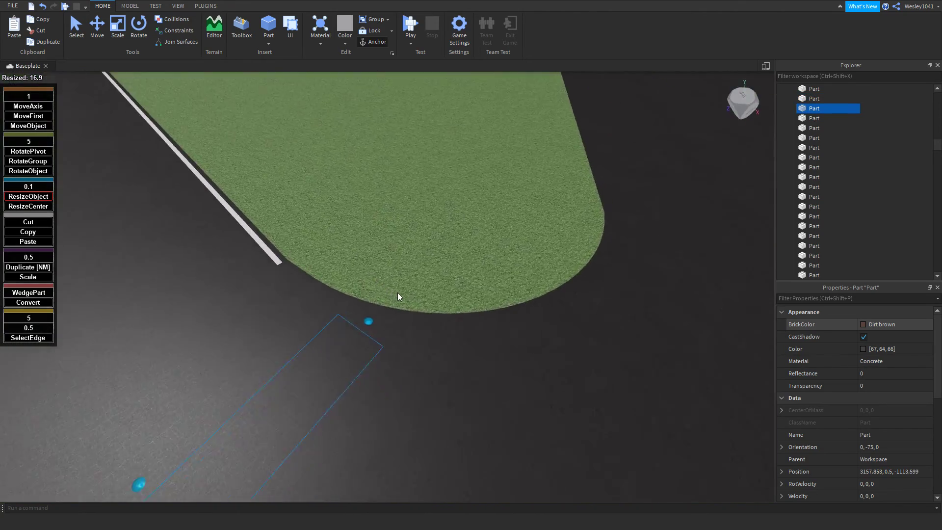
{"action": "scroll", "coordinate": [398, 292], "scroll_direction": "down", "scroll_amount": 5}
{"action": "left_click", "coordinate": [309, 345]}
{"action": "key", "text": "a"}
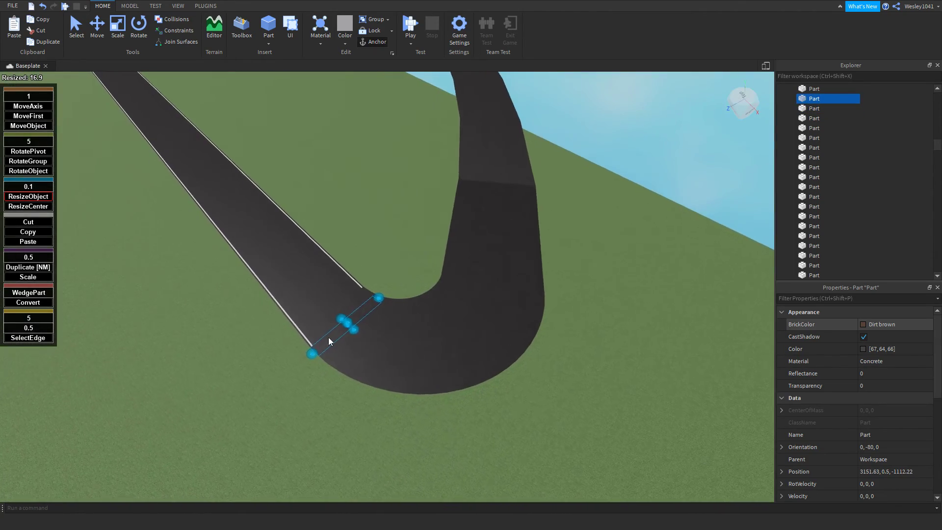
{"action": "right_click_drag", "start_coordinate": [363, 343], "coordinate": [363, 342]}
{"action": "key", "text": "a"}
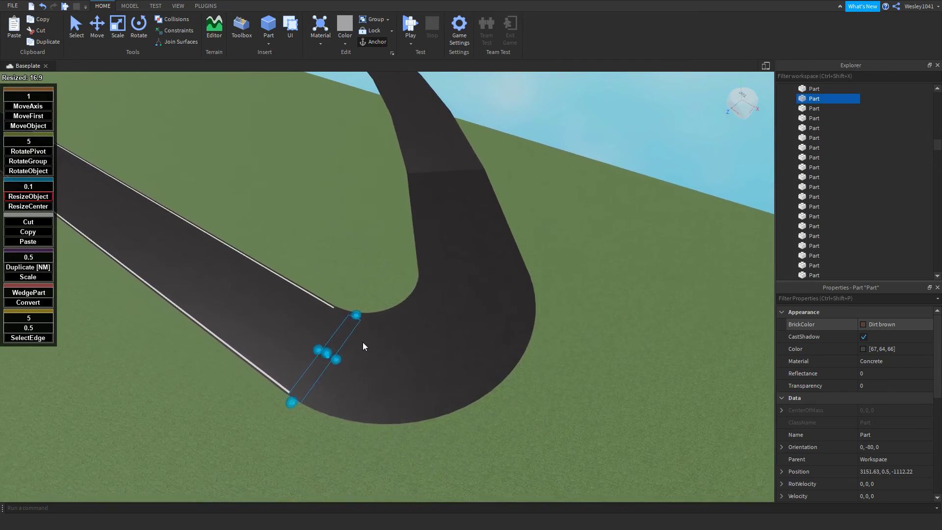
{"action": "scroll", "coordinate": [375, 365], "scroll_direction": "up", "scroll_amount": 1}
{"action": "key", "text": "w"}
{"action": "key", "text": "s"}
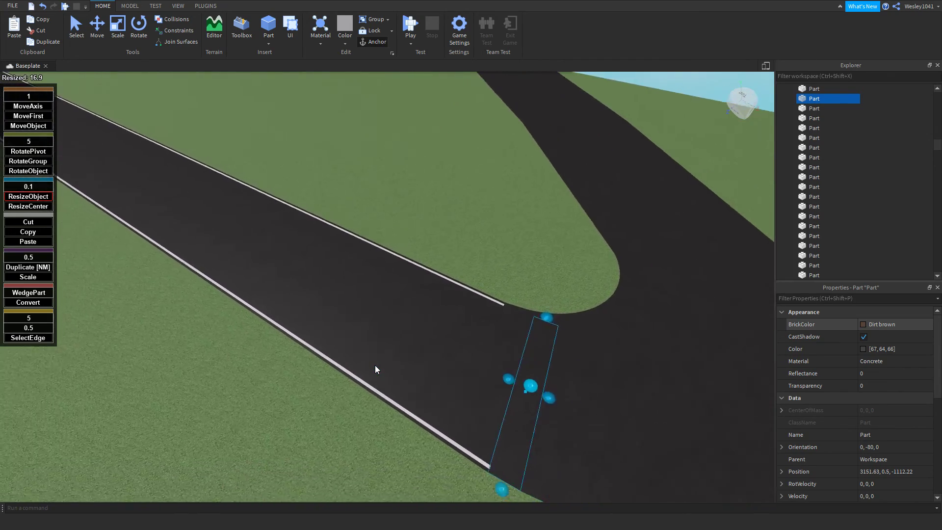
{"action": "key", "text": "d"}
{"action": "key", "text": "w"}
{"action": "key", "text": "a"}
{"action": "key", "text": "s"}
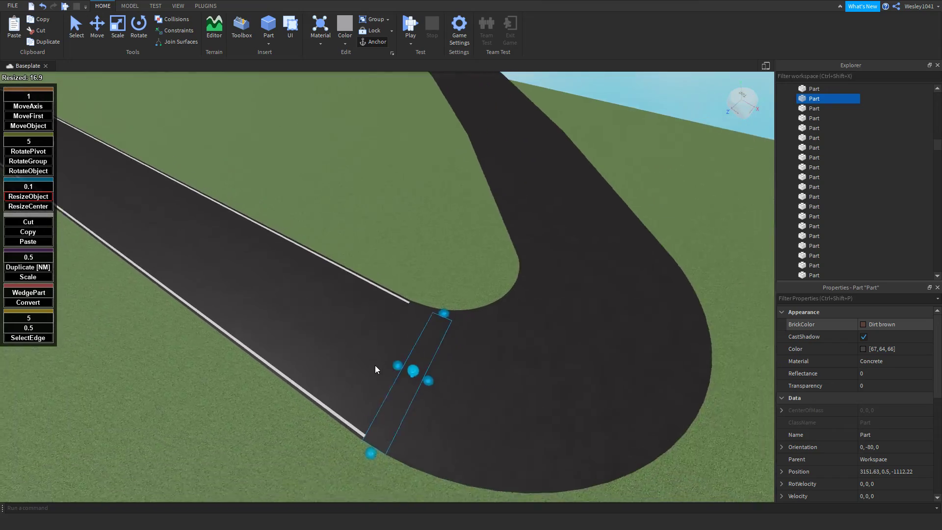
{"action": "key", "text": "d"}
{"action": "right_click_drag", "start_coordinate": [375, 366], "coordinate": [374, 367]}
{"action": "key", "text": "s"}
{"action": "key", "text": "d"}
{"action": "key", "text": "w"}
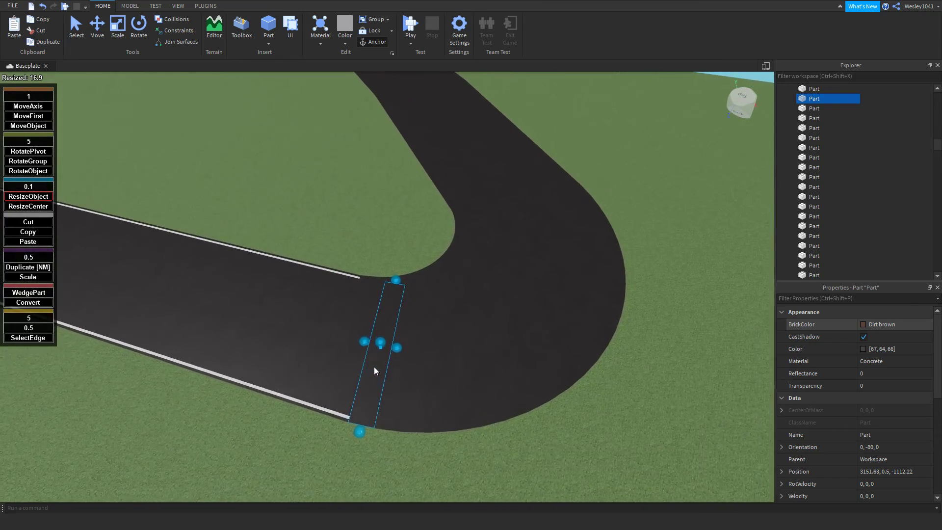
{"action": "key", "text": "d"}
{"action": "key", "text": "s"}
- Set the resize increment to 1 and try selecting the road segments around the sharp bend
{"action": "left_click", "coordinate": [35, 187]}
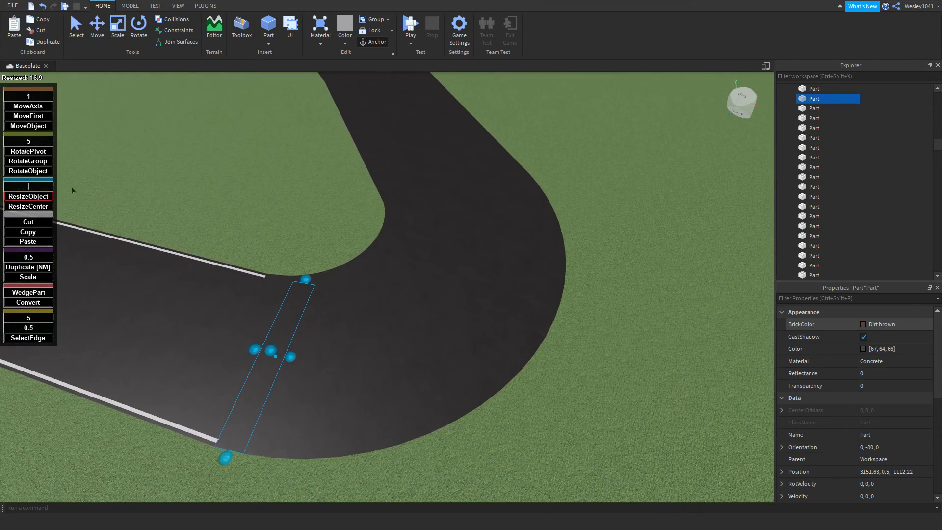
{"action": "key", "text": "w"}
{"action": "right_click_drag", "start_coordinate": [332, 304], "coordinate": [334, 306]}
{"action": "key", "text": "a"}
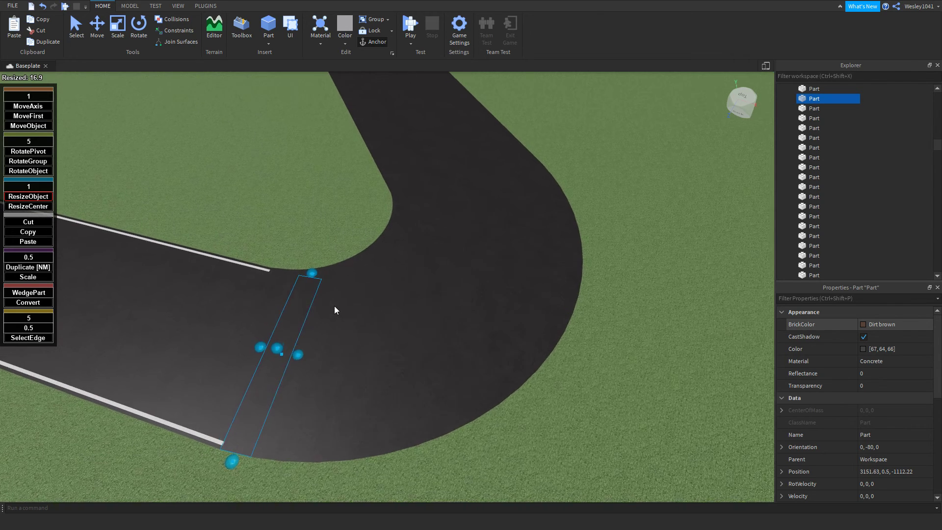
{"action": "key", "text": "s"}
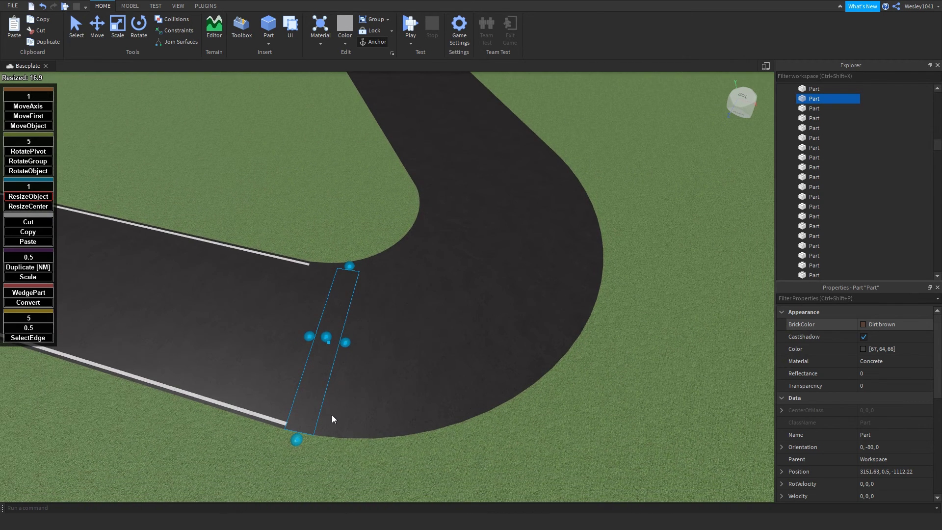
{"action": "mouse_move", "coordinate": [332, 414]}
{"action": "left_mouse_down"}
{"action": "mouse_move", "coordinate": [449, 398]}
{"action": "mouse_move", "coordinate": [554, 348]}
{"action": "mouse_move", "coordinate": [582, 278]}
{"action": "mouse_move", "coordinate": [580, 215]}
{"action": "mouse_move", "coordinate": [555, 162]}
{"action": "left_mouse_up"}
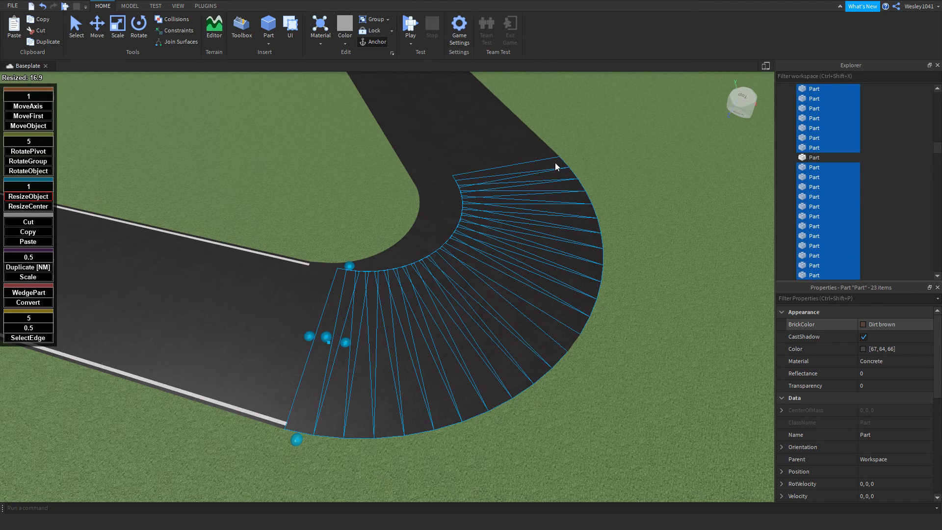
{"action": "key", "text": "Delete"}
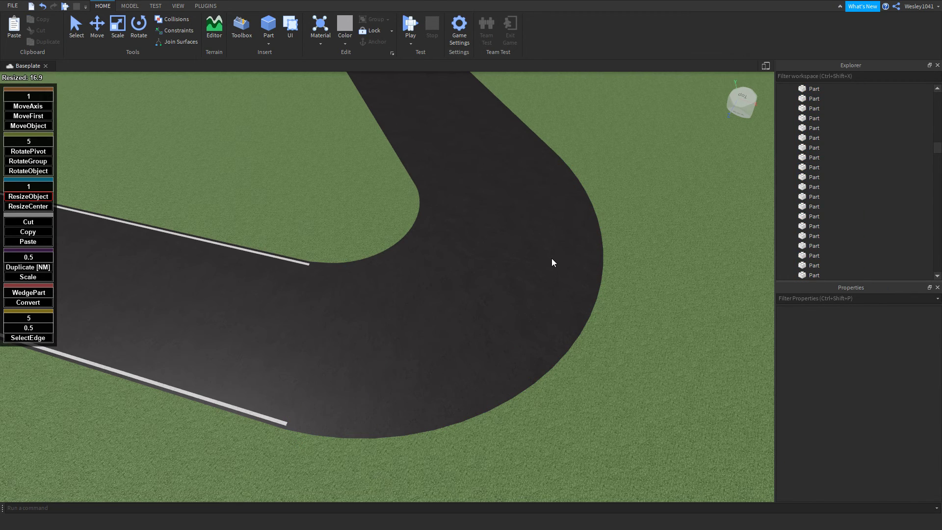
- Select the narrow road segments along the outer edge of the sharp bend
{"action": "left_click", "coordinate": [297, 423]}
{"action": "mouse_move", "coordinate": [326, 419]}
{"action": "left_mouse_down"}
{"action": "mouse_move", "coordinate": [401, 416]}
{"action": "mouse_move", "coordinate": [504, 385]}
{"action": "mouse_move", "coordinate": [569, 314]}
{"action": "mouse_move", "coordinate": [591, 234]}
{"action": "mouse_move", "coordinate": [575, 293]}
{"action": "left_mouse_up"}
{"action": "left_click_drag", "start_coordinate": [571, 207], "coordinate": [544, 162]}
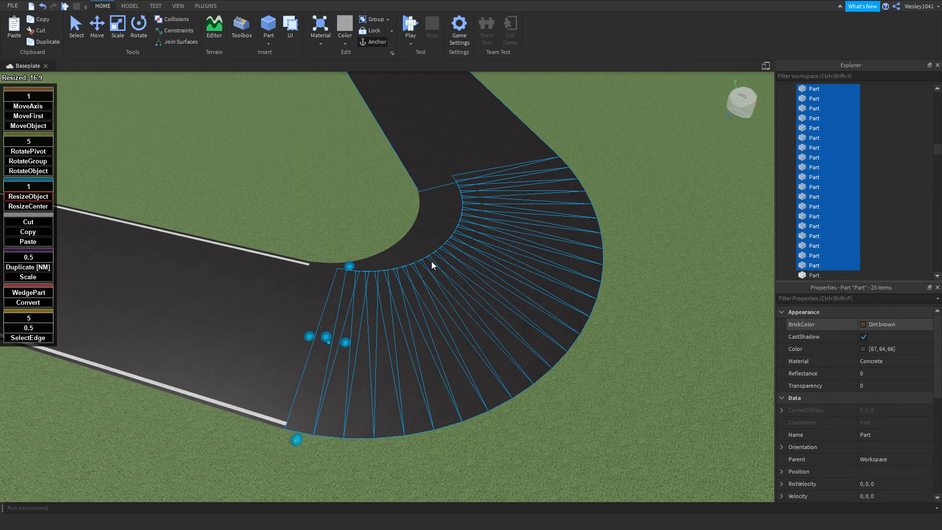
- Add the four road segments following the sharp bend to the selection
{"action": "key", "text": "w"}
{"action": "mouse_move", "coordinate": [432, 261]}
{"action": "right_mouse_down"}
{"action": "mouse_move", "coordinate": [443, 259]}
{"action": "mouse_move", "coordinate": [420, 259]}
{"action": "right_mouse_up"}
{"action": "key", "text": "s"}
{"action": "key", "text": "w"}
{"action": "key", "text": "d"}
{"action": "key", "text": "w"}
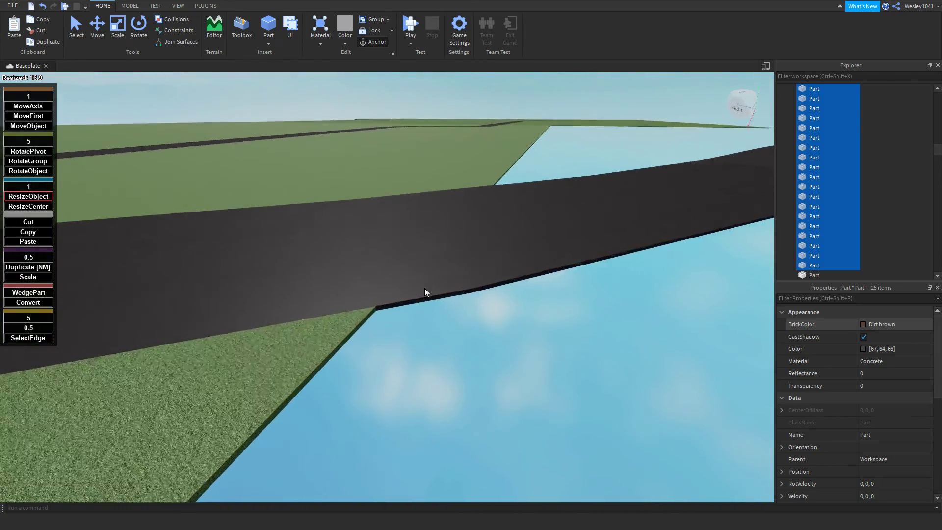
{"action": "left_click", "coordinate": [447, 302], "text": "ctrl"}
{"action": "right_click_drag", "start_coordinate": [444, 303], "coordinate": [444, 303]}
{"action": "key", "text": "d"}
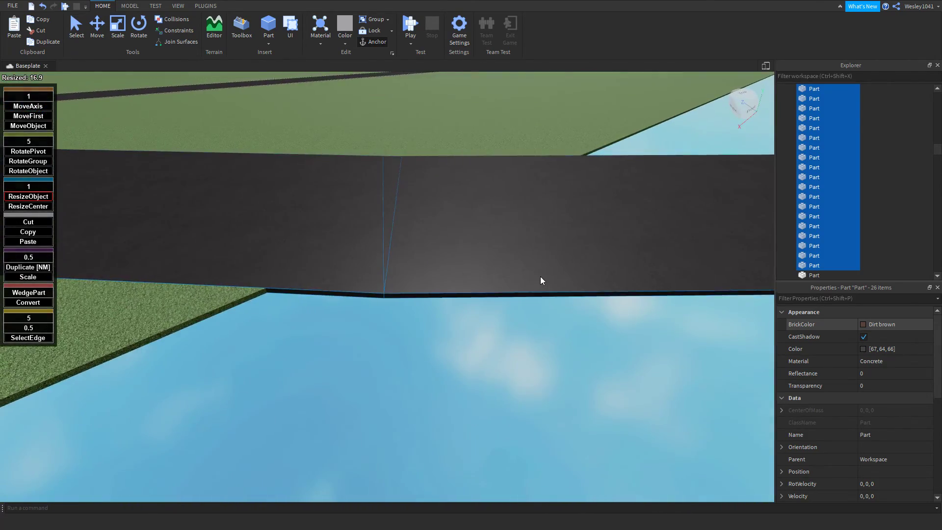
{"action": "left_click", "coordinate": [540, 276], "text": "ctrl"}
{"action": "right_click_drag", "start_coordinate": [545, 274], "coordinate": [545, 274]}
{"action": "key", "text": "w"}
{"action": "key", "text": "d"}
{"action": "left_click", "coordinate": [540, 368], "text": "ctrl"}
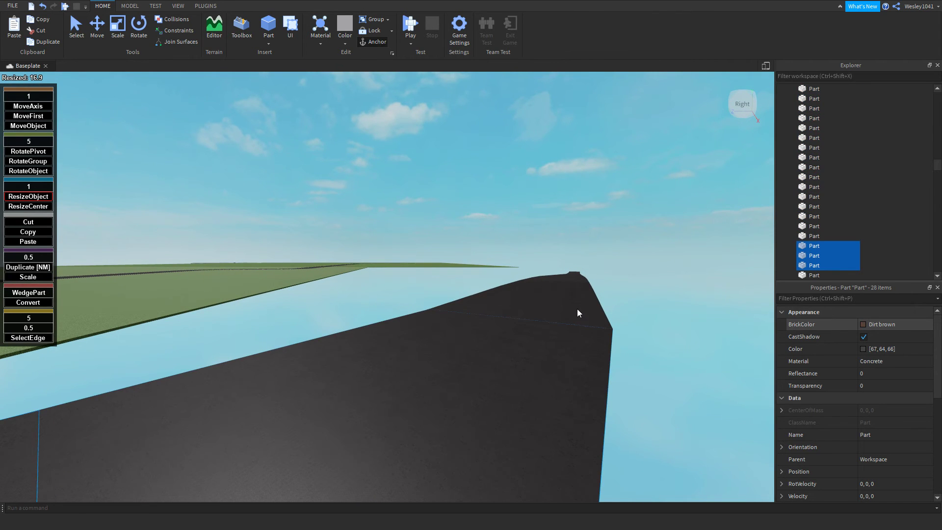
{"action": "left_click", "coordinate": [578, 309], "text": "ctrl"}
- Examine the selected road segments and the point where the outer white line meets the start of the sharp bend
{"action": "key", "text": "d"}
{"action": "right_click_drag", "start_coordinate": [578, 309], "coordinate": [577, 309]}
{"action": "key", "text": "d"}
{"action": "key", "text": "a"}
{"action": "key", "text": "a"}
{"action": "key", "text": "w"}
{"action": "key", "text": "a"}
{"action": "key", "text": "d"}
{"action": "key", "text": "s"}
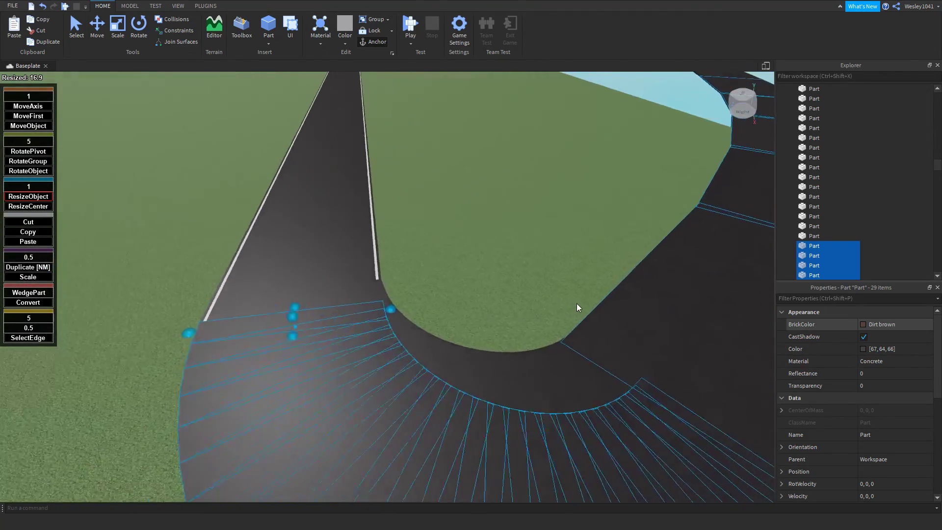
{"action": "key", "text": "a"}
{"action": "key", "text": "w"}
{"action": "key", "text": "d"}
{"action": "key", "text": "s"}
{"action": "key", "text": "w"}
{"action": "key", "text": "a"}
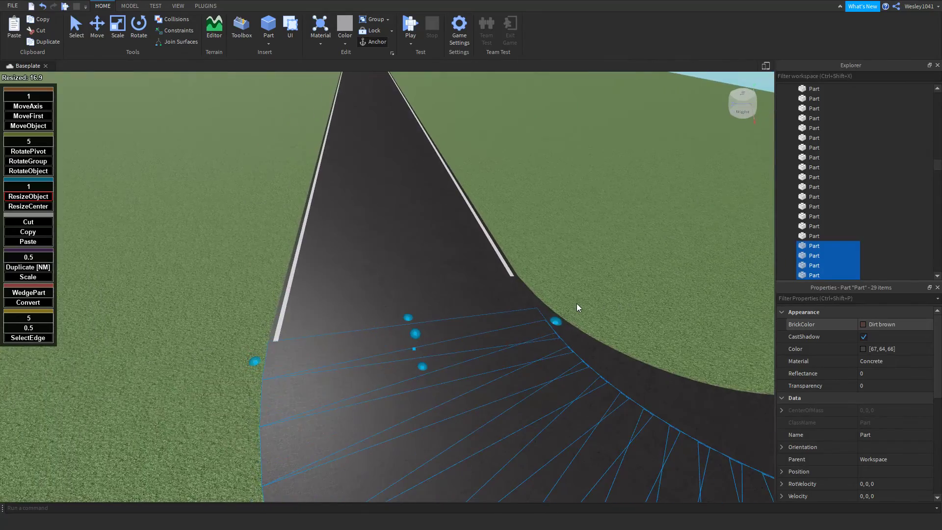
{"action": "key", "text": "w"}
{"action": "right_click_drag", "start_coordinate": [478, 290], "coordinate": [454, 286]}
{"action": "key", "text": "a"}
{"action": "key", "text": "w"}
{"action": "key", "text": "a"}
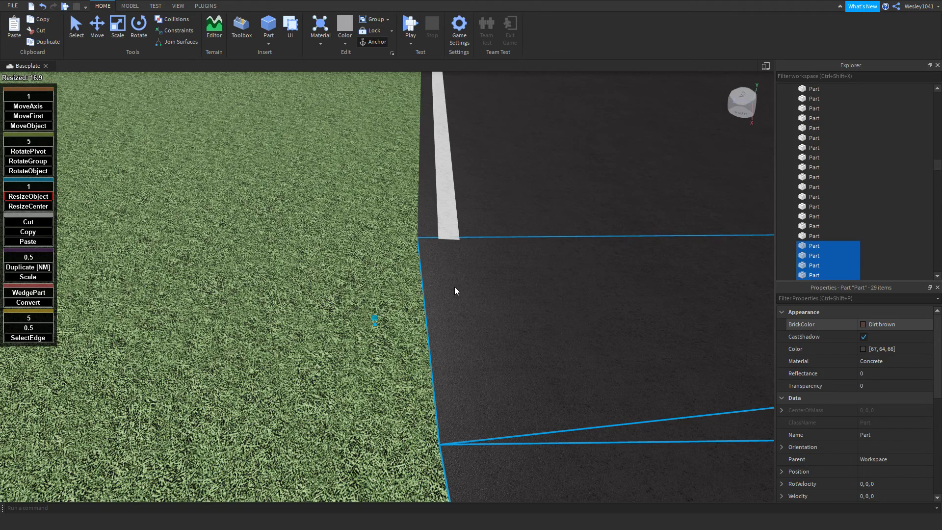
{"action": "key", "text": "s"}
{"action": "key", "text": "d"}
{"action": "key", "text": "a"}
{"action": "key", "text": "w"}
{"action": "key", "text": "w"}
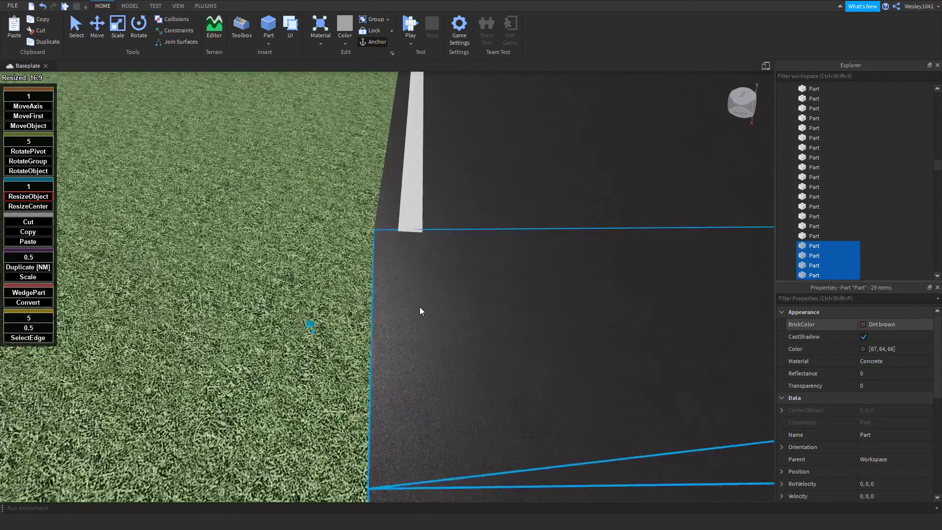
{"action": "key", "text": "s"}
{"action": "right_click_drag", "start_coordinate": [420, 307], "coordinate": [418, 303]}
{"action": "key", "text": "w"}
{"action": "key", "text": "s"}
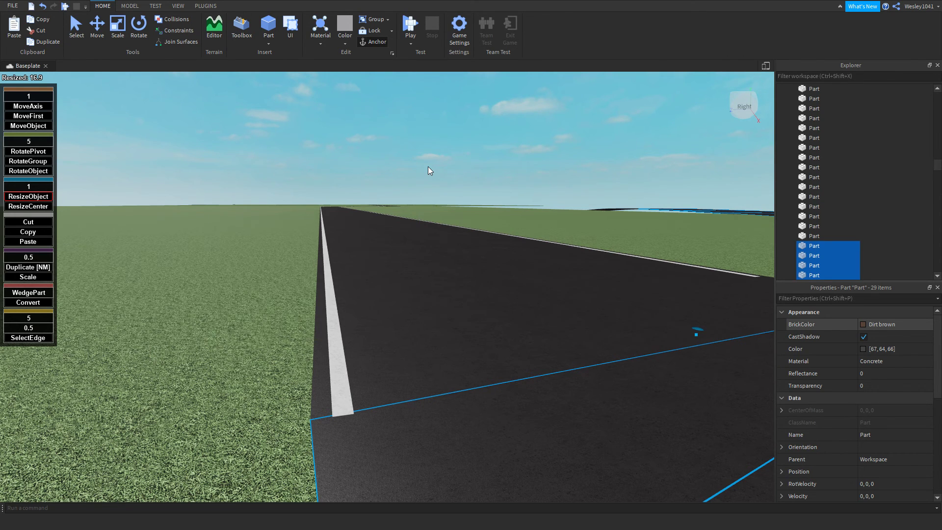
- Duplicate the selected road segments and trim the copies' outer edge by 1 stud
{"action": "right_click_drag", "start_coordinate": [429, 168], "coordinate": [415, 180]}
{"action": "key", "text": "d"}
{"action": "key", "text": "w"}
{"action": "key", "text": "a"}
{"action": "key", "text": "w"}
{"action": "key", "text": "s"}
{"action": "key", "text": "w"}
{"action": "key", "text": "a"}
{"action": "key", "text": "d"}
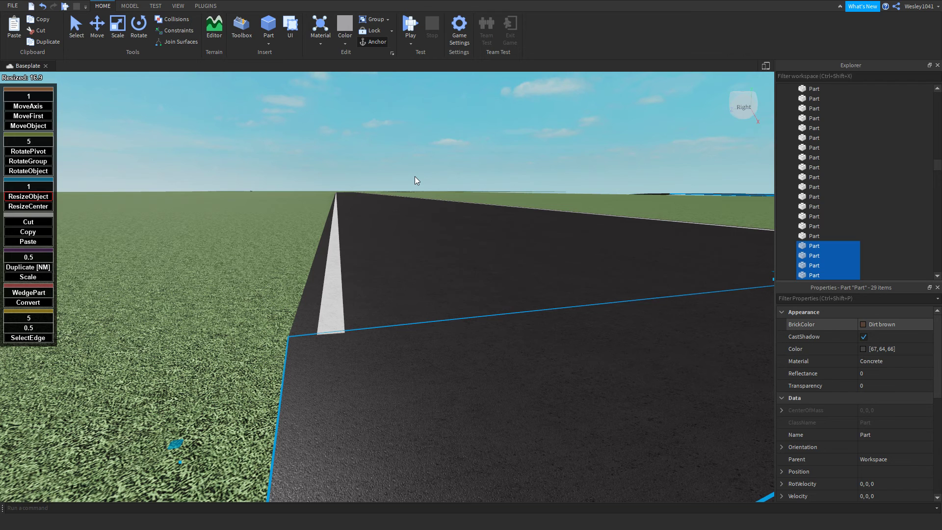
{"action": "right_click_drag", "start_coordinate": [415, 176], "coordinate": [415, 177]}
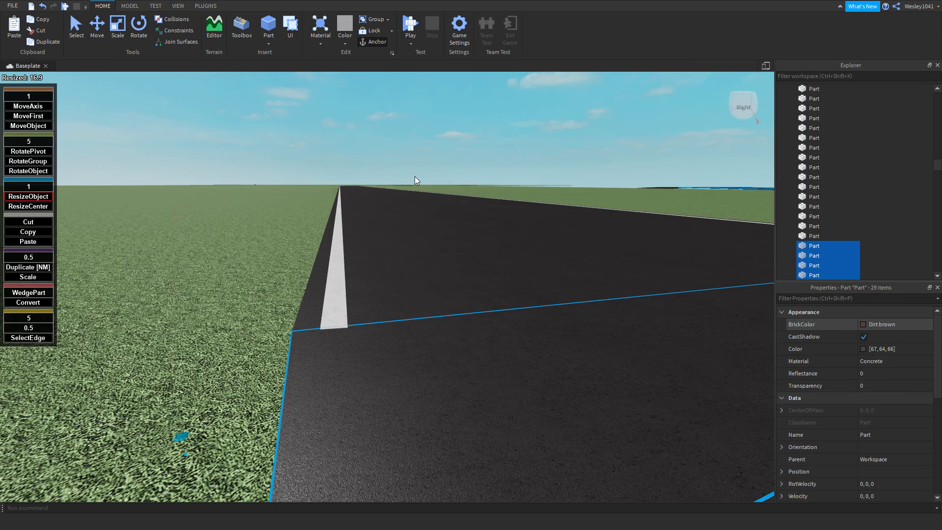
{"action": "right_click_drag", "start_coordinate": [414, 180], "coordinate": [414, 180]}
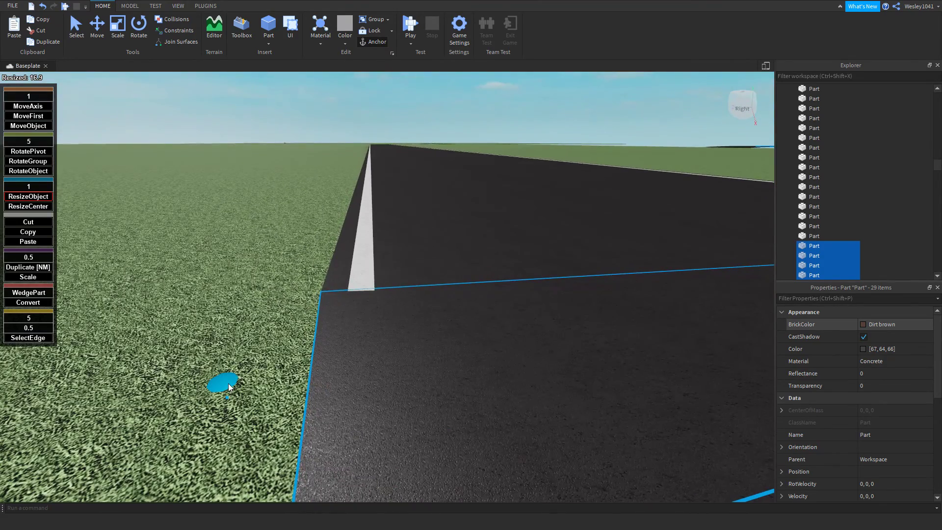
{"action": "left_click_drag", "start_coordinate": [228, 383], "coordinate": [256, 386]}
{"action": "right_click_drag", "start_coordinate": [362, 353], "coordinate": [362, 353]}
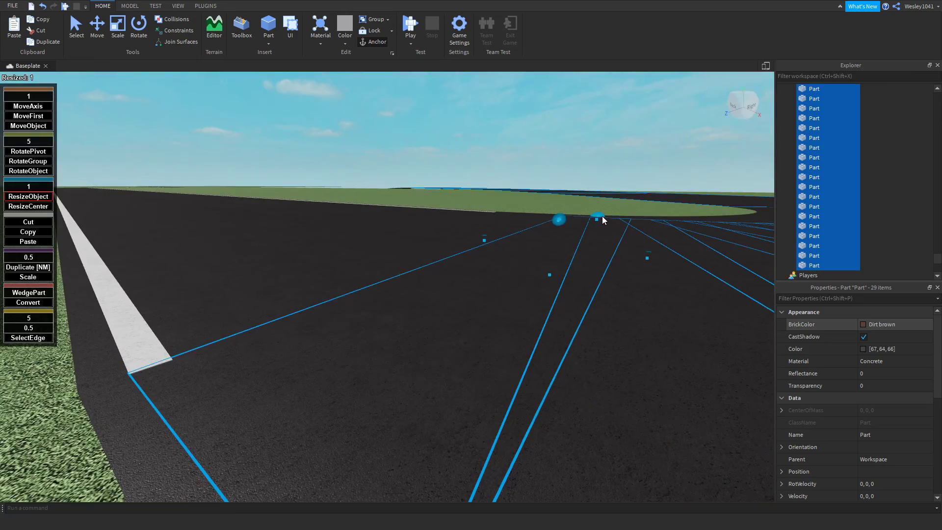
- Narrow the copied segments by 58.8 studs from the inner side, leaving thin strips along the outer edge
{"action": "left_click_drag", "start_coordinate": [603, 219], "coordinate": [314, 323]}
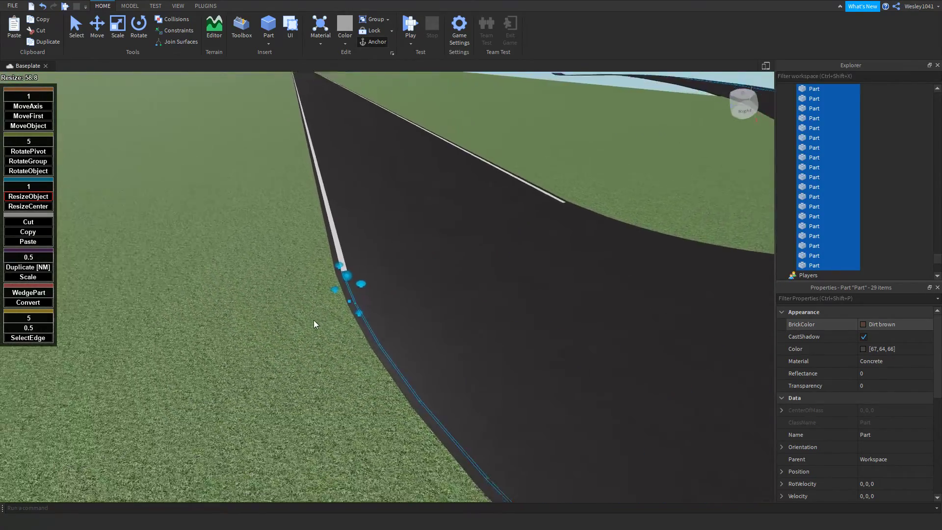
{"action": "right_click_drag", "start_coordinate": [314, 320], "coordinate": [314, 321]}
{"action": "key", "text": "s"}
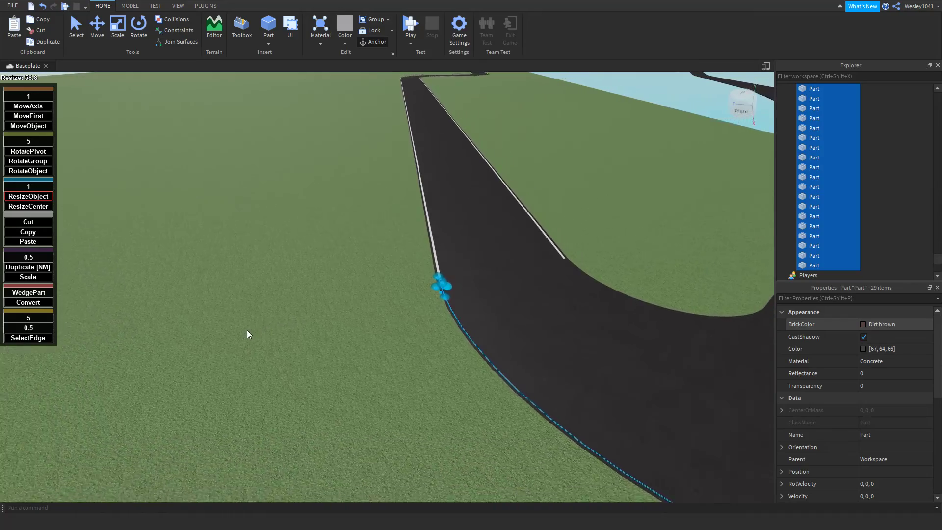
{"action": "left_click_drag", "start_coordinate": [247, 330], "coordinate": [244, 329]}
{"action": "right_click_drag", "start_coordinate": [244, 330], "coordinate": [243, 329]}
- Widen the outer strips by a 0.8 stud increment toward the road and colour them Institutional white
{"action": "right_click_drag", "start_coordinate": [333, 315], "coordinate": [334, 314]}
{"action": "key", "text": "w"}
{"action": "key", "text": "w"}
{"action": "key", "text": "a"}
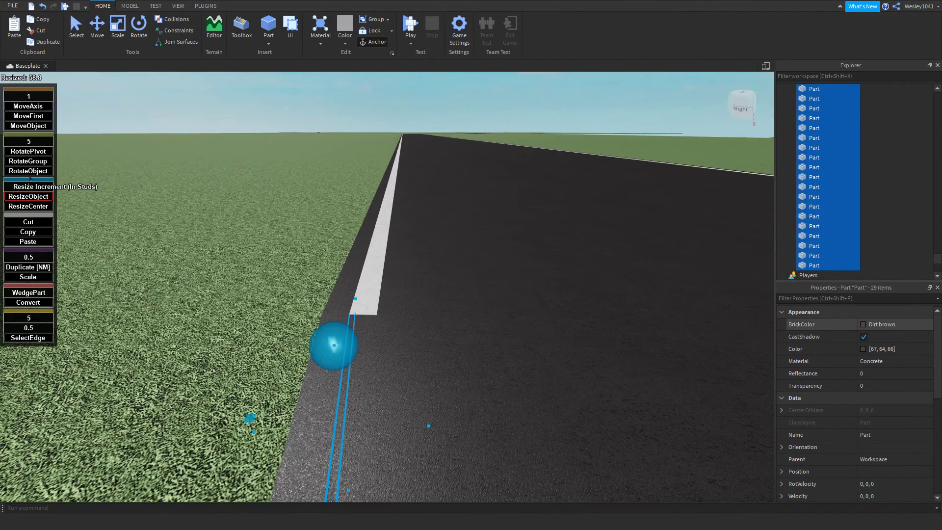
{"action": "right_click_drag", "start_coordinate": [324, 311], "coordinate": [324, 312]}
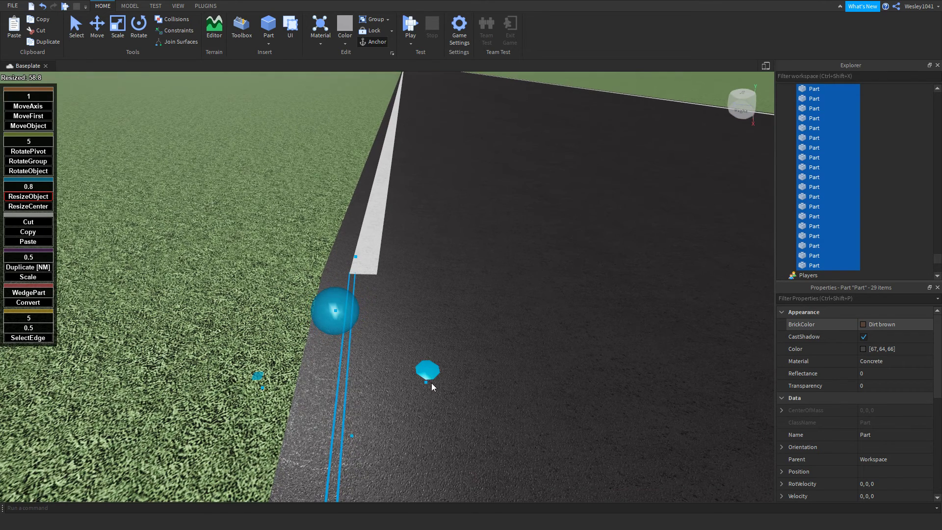
{"action": "left_click_drag", "start_coordinate": [431, 382], "coordinate": [459, 381]}
{"action": "left_click", "coordinate": [864, 327]}
{"action": "left_click", "coordinate": [926, 302]}
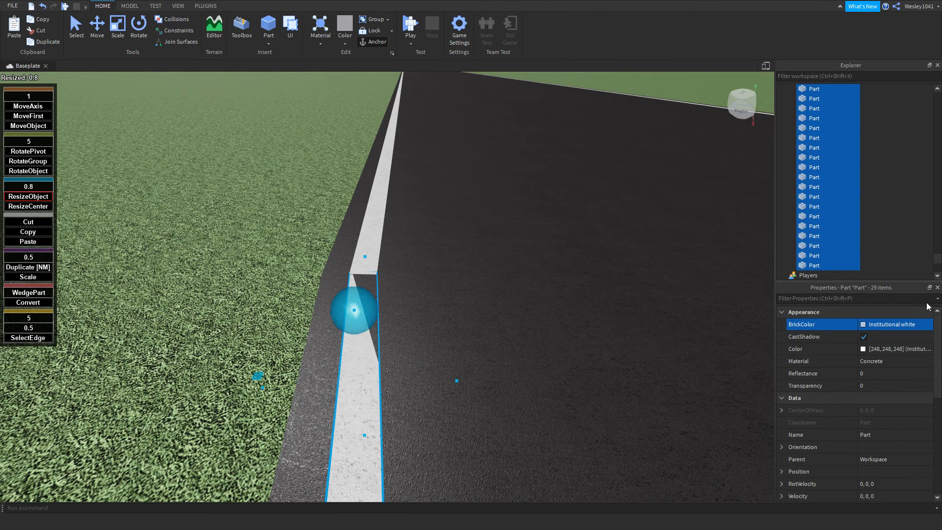
- Raise the white outer strips by 1 stud, then lower them by 0.98 studs to sit just above the road
{"action": "left_click", "coordinate": [45, 117]}
{"action": "key", "text": "a"}
{"action": "right_click_drag", "start_coordinate": [327, 233], "coordinate": [346, 230]}
{"action": "key", "text": "d"}
{"action": "left_click_drag", "start_coordinate": [300, 235], "coordinate": [285, 203]}
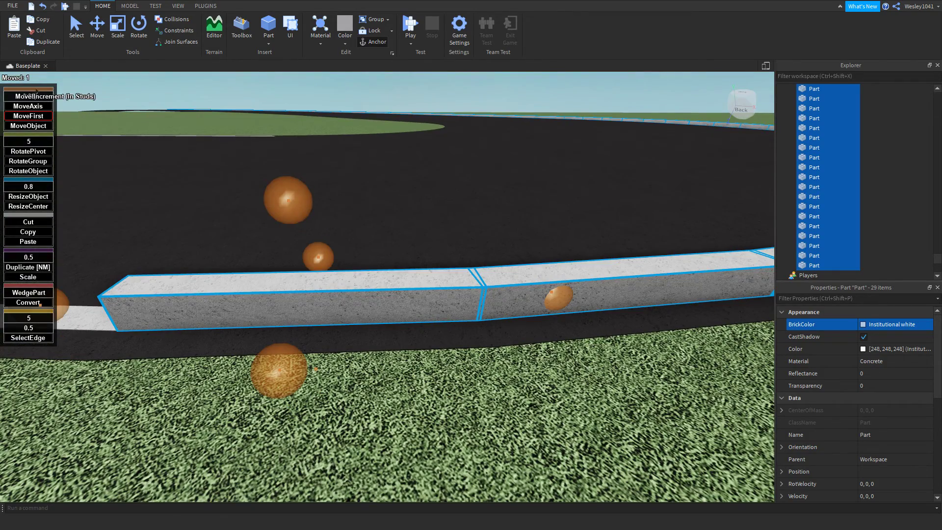
{"action": "left_click_drag", "start_coordinate": [284, 195], "coordinate": [295, 235]}
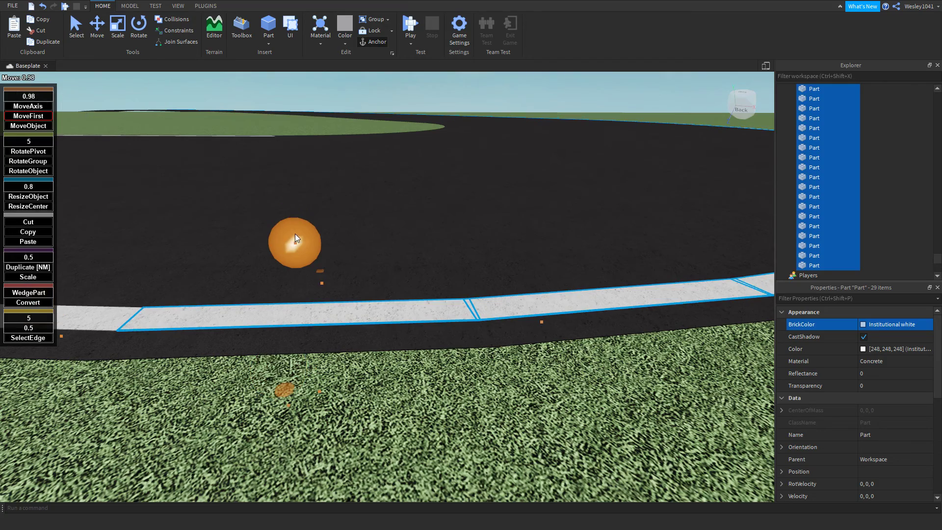
- Examine the outer white line along the sharp bend and the road segments after it
{"action": "key", "text": "a"}
{"action": "key", "text": "s"}
{"action": "right_click_drag", "start_coordinate": [288, 235], "coordinate": [291, 231]}
{"action": "key", "text": "w"}
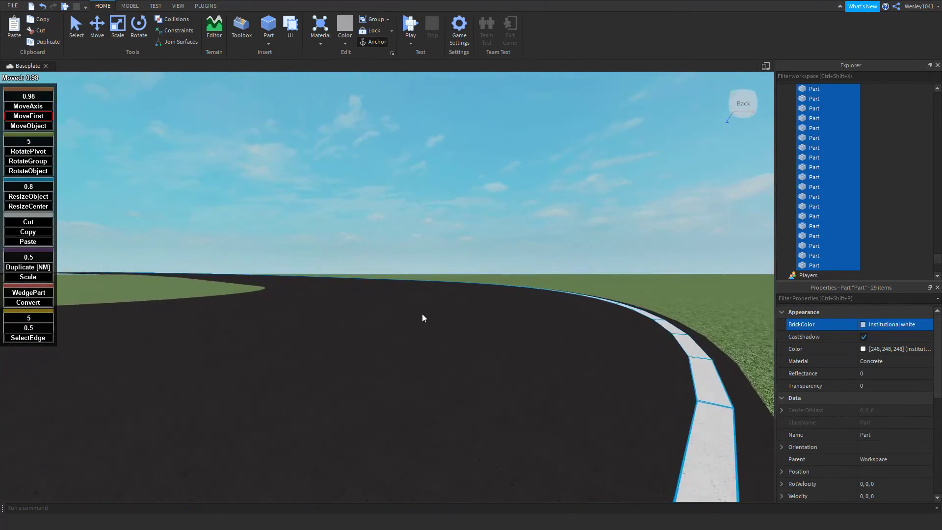
{"action": "key", "text": "w"}
{"action": "right_click_drag", "start_coordinate": [467, 308], "coordinate": [457, 309]}
{"action": "key", "text": "s"}
{"action": "key", "text": "w"}
{"action": "key", "text": "w"}
- Select the three long road segments following the sharp bend for its inner edge line
{"action": "left_click", "coordinate": [532, 331]}
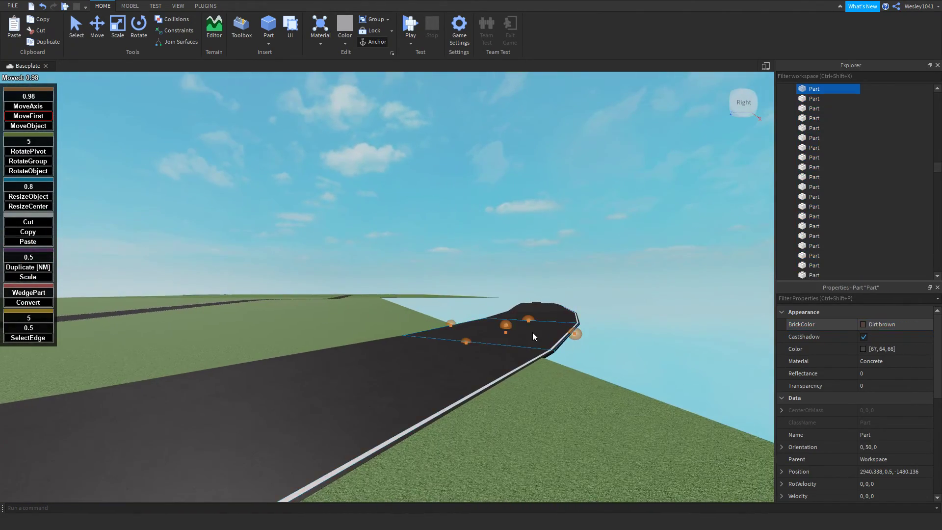
{"action": "key", "text": "w"}
{"action": "right_click_drag", "start_coordinate": [531, 332], "coordinate": [531, 332]}
{"action": "key", "text": "s"}
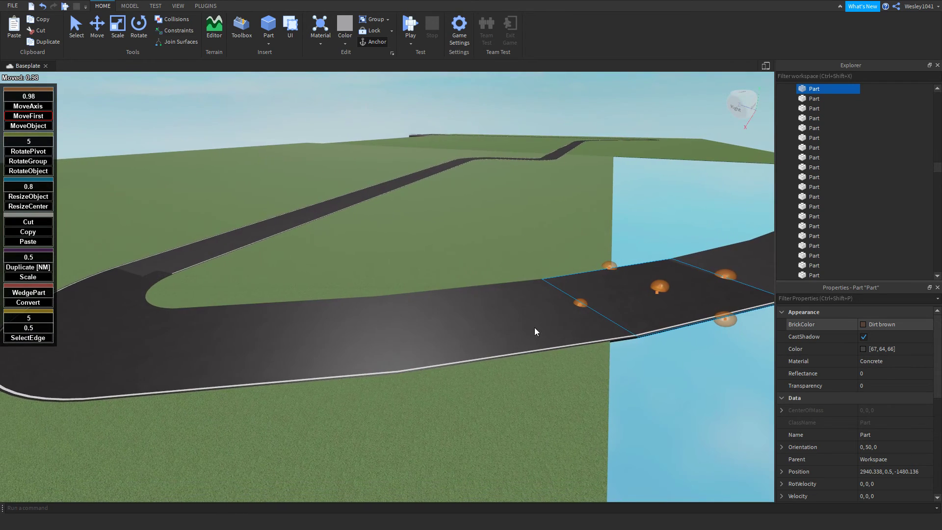
{"action": "left_click", "coordinate": [539, 318], "text": "ctrl"}
{"action": "left_click", "coordinate": [296, 344], "text": "ctrl"}
- Add the first eight narrow segments along the sharp bend's inner edge to the selection, starting from its far end
{"action": "key", "text": "w"}
{"action": "right_click_drag", "start_coordinate": [231, 340], "coordinate": [231, 338]}
{"action": "key", "text": "w"}
{"action": "right_click_drag", "start_coordinate": [447, 338], "coordinate": [445, 336]}
{"action": "left_click", "coordinate": [338, 368], "text": "ctrl"}
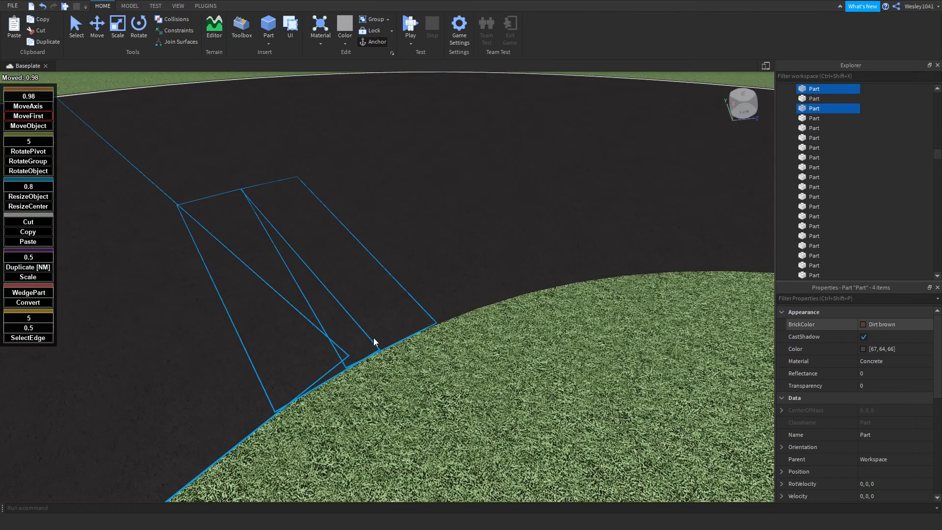
{"action": "left_click", "coordinate": [377, 338], "text": "ctrl"}
{"action": "left_click", "coordinate": [438, 304], "text": "ctrl"}
{"action": "left_click", "coordinate": [490, 286], "text": "ctrl"}
{"action": "left_click", "coordinate": [541, 272], "text": "ctrl"}
{"action": "left_click", "coordinate": [583, 266], "text": "ctrl"}
{"action": "left_click", "coordinate": [623, 258], "text": "ctrl"}
{"action": "left_click", "coordinate": [684, 258], "text": "ctrl"}
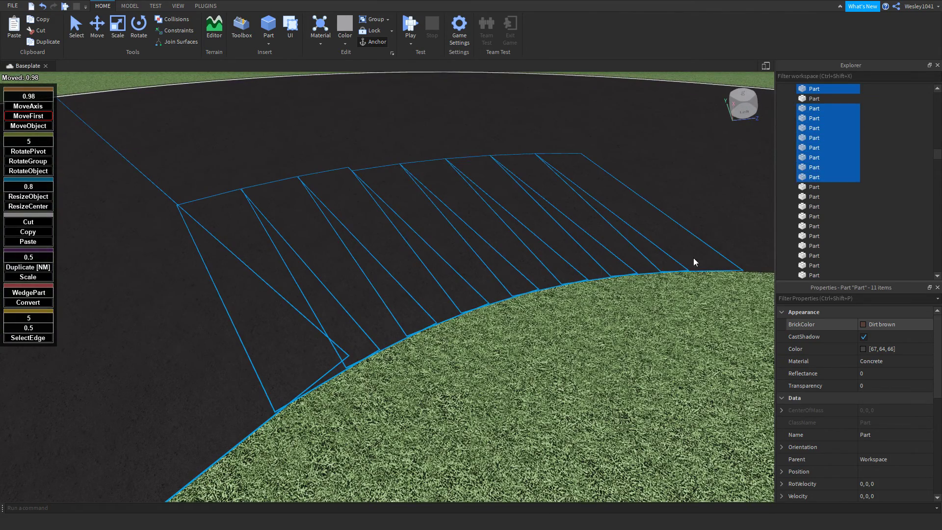
{"action": "key", "text": "d"}
{"action": "right_click_drag", "start_coordinate": [687, 256], "coordinate": [689, 257]}
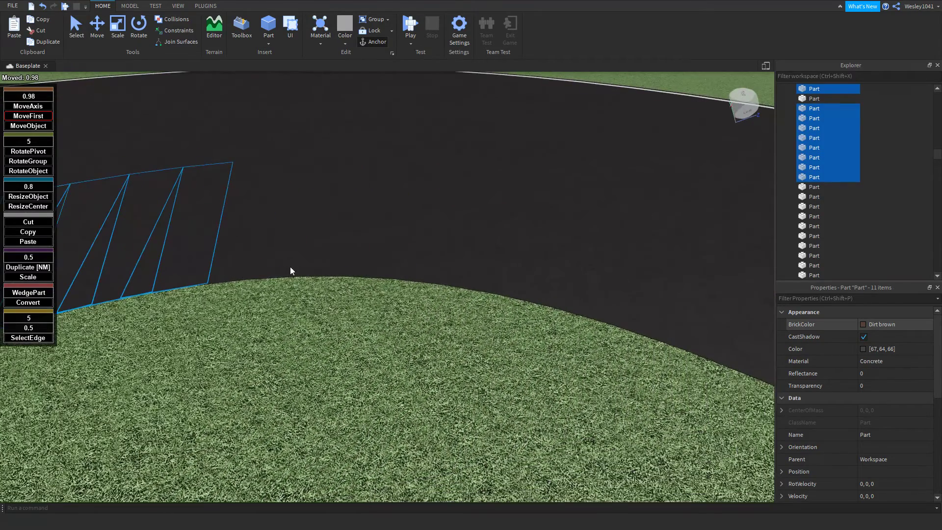
- Extend the selection with the next narrow segments around the middle of the sharp bend's inner edge
{"action": "left_click", "coordinate": [238, 268], "text": "ctrl"}
{"action": "left_click", "coordinate": [271, 263], "text": "ctrl"}
{"action": "left_click", "coordinate": [325, 260], "text": "ctrl"}
{"action": "left_click", "coordinate": [368, 259], "text": "ctrl"}
{"action": "left_click", "coordinate": [410, 259], "text": "ctrl"}
{"action": "left_click", "coordinate": [465, 271], "text": "ctrl"}
{"action": "left_click", "coordinate": [508, 285], "text": "ctrl"}
{"action": "left_click", "coordinate": [596, 308], "text": "ctrl"}
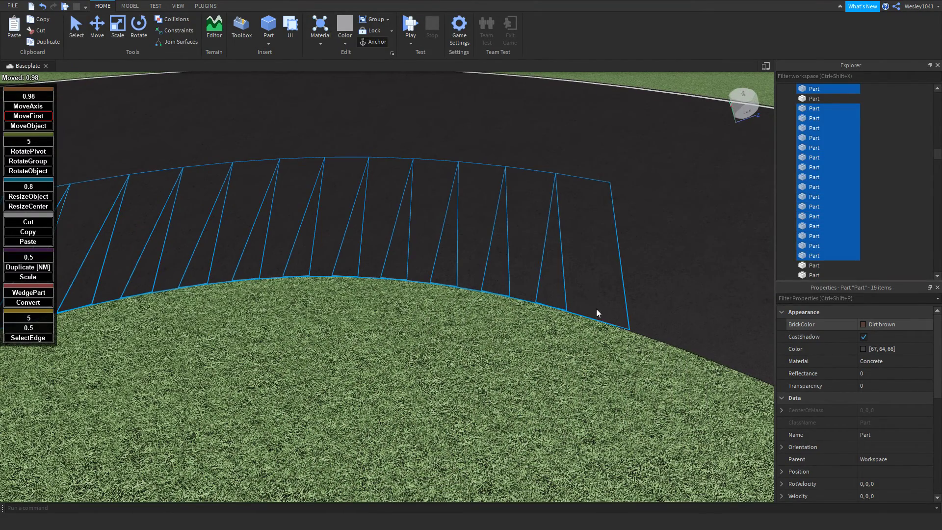
{"action": "left_click", "coordinate": [692, 335], "text": "ctrl"}
{"action": "key", "text": "d"}
{"action": "right_click_drag", "start_coordinate": [692, 335], "coordinate": [689, 331]}
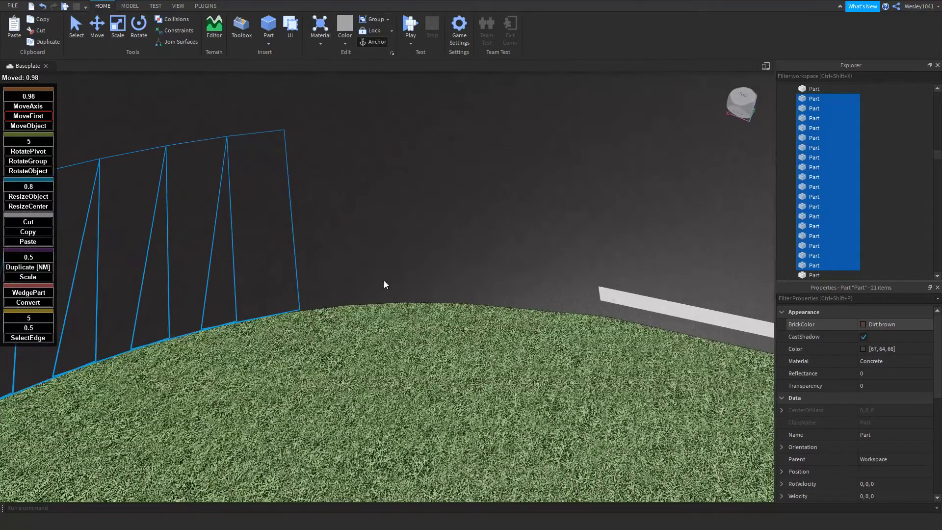
- Add the remaining inner-edge segments up to the existing white line and remove the adjoining straight from the selection
{"action": "left_click", "coordinate": [385, 293], "text": "ctrl"}
{"action": "left_click", "coordinate": [447, 296], "text": "ctrl"}
{"action": "left_click", "coordinate": [495, 299], "text": "ctrl"}
{"action": "left_click", "coordinate": [541, 301], "text": "ctrl"}
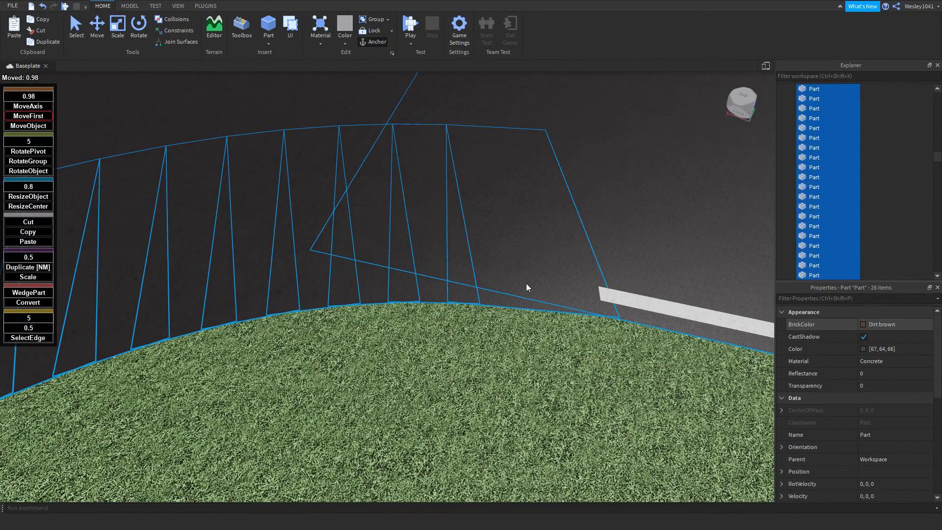
{"action": "left_click", "coordinate": [691, 278], "text": "ctrl"}
{"action": "key", "text": "s"}
{"action": "right_click_drag", "start_coordinate": [569, 251], "coordinate": [568, 251]}
{"action": "key", "text": "a"}
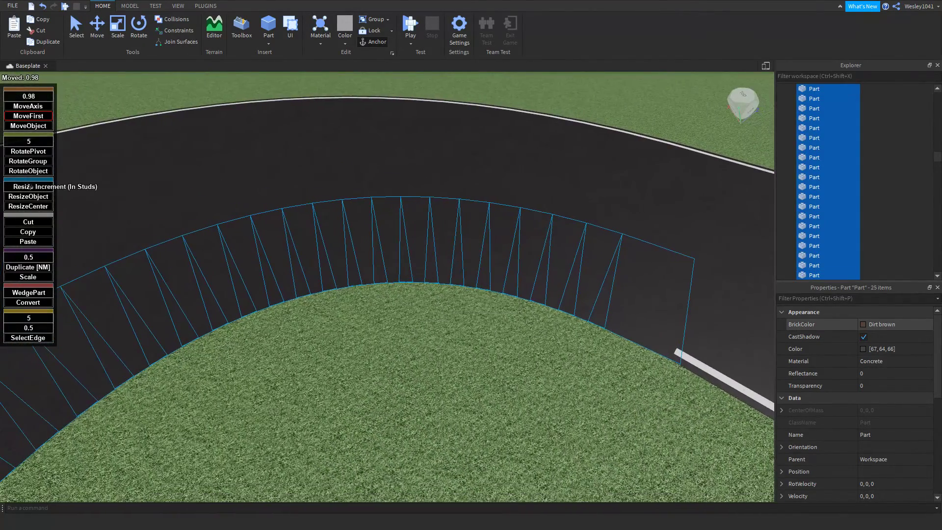
- Set the resize increment to 1 and examine the selected segments' inner edge beside the grass
{"action": "right_click_drag", "start_coordinate": [278, 227], "coordinate": [276, 225]}
{"action": "key", "text": "w"}
{"action": "key", "text": "s"}
{"action": "key", "text": "w"}
{"action": "right_click_drag", "start_coordinate": [368, 260], "coordinate": [369, 260]}
{"action": "key", "text": "d"}
{"action": "key", "text": "a"}
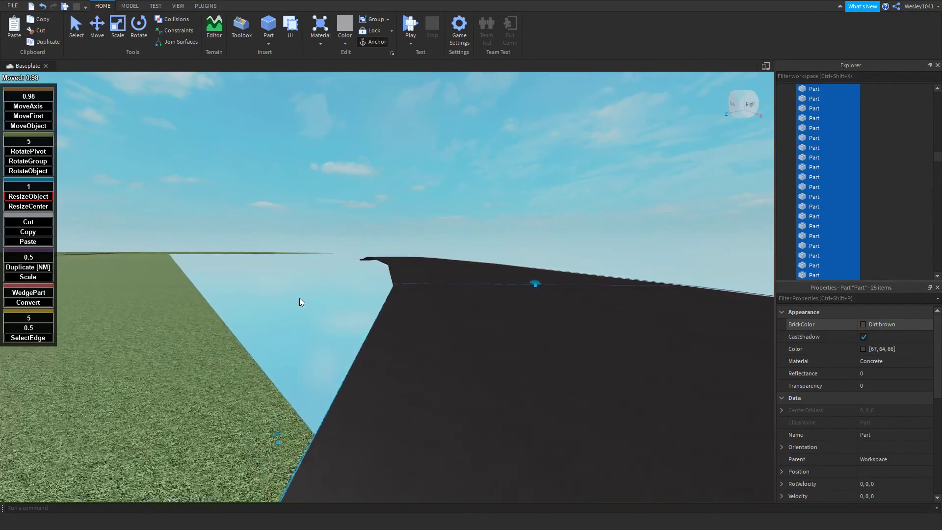
{"action": "right_click_drag", "start_coordinate": [300, 306], "coordinate": [301, 307]}
{"action": "key", "text": "s"}
{"action": "key", "text": "d"}
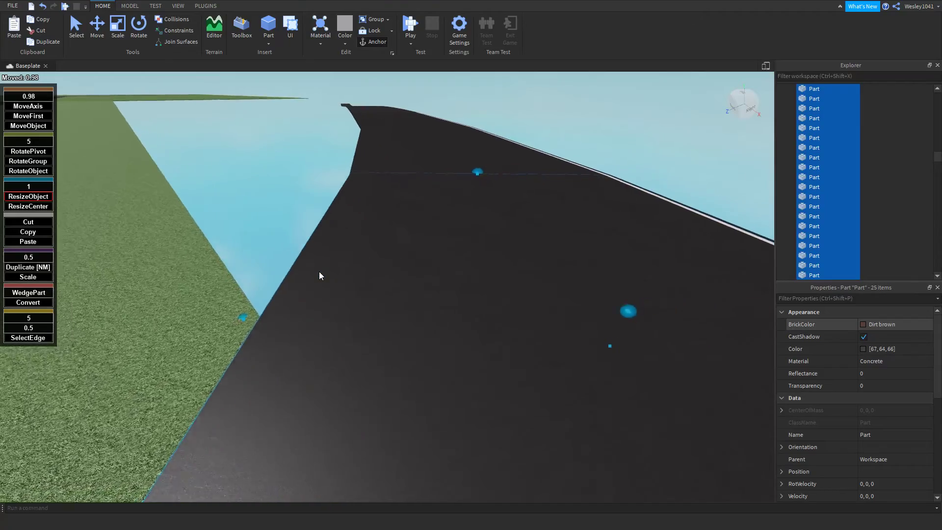
{"action": "key", "text": "w"}
{"action": "key", "text": "a"}
{"action": "key", "text": "a"}
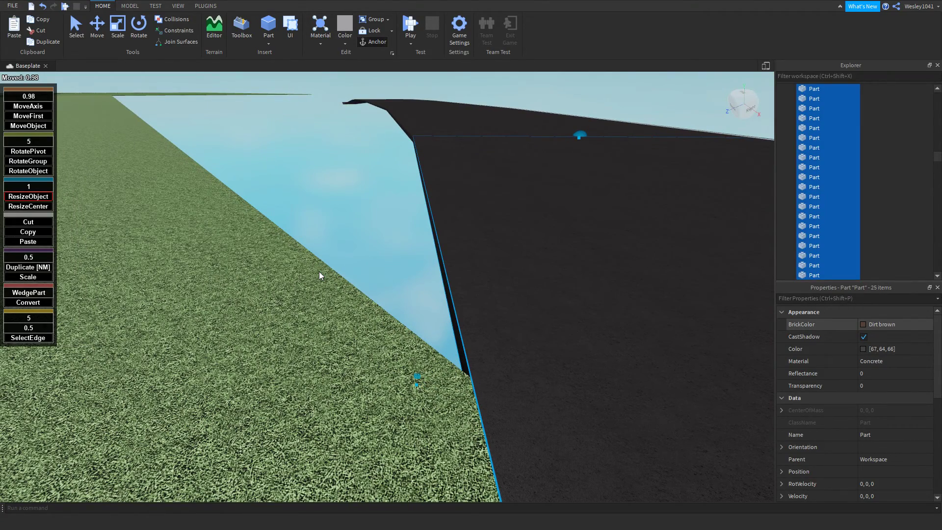
- Restart the selection with only the inner-edge road segment beside the end of the existing white line
{"action": "right_click_drag", "start_coordinate": [368, 255], "coordinate": [369, 255]}
{"action": "key", "text": "s"}
{"action": "key", "text": "w"}
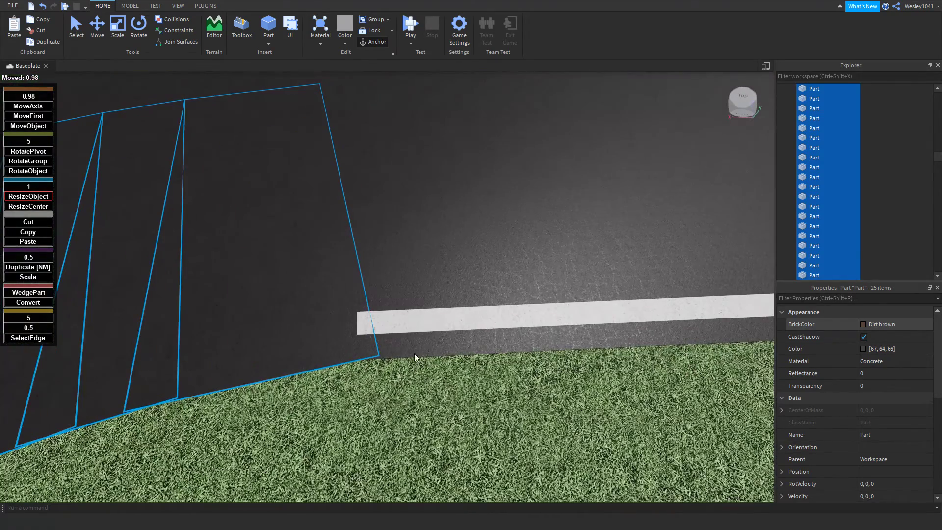
{"action": "left_click", "coordinate": [374, 358]}
{"action": "left_click", "coordinate": [375, 359]}
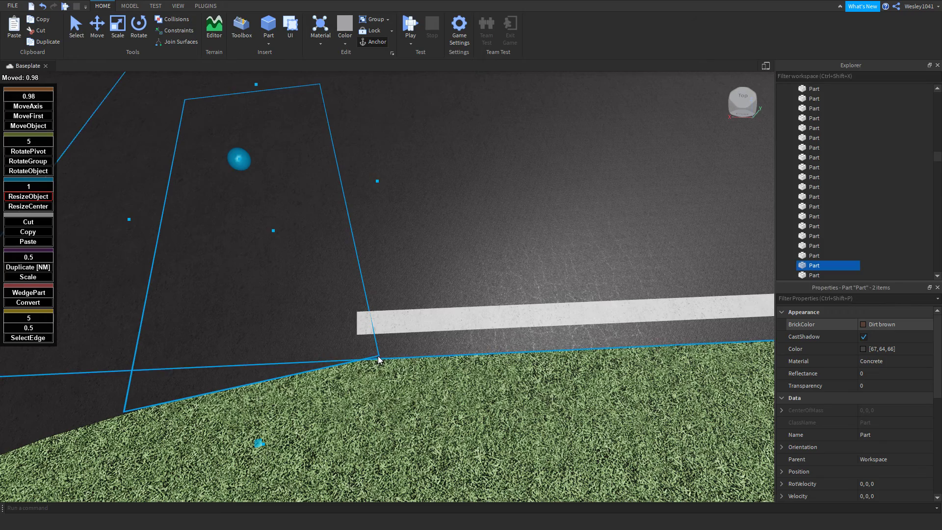
{"action": "left_click", "coordinate": [378, 359]}
{"action": "key", "text": "a"}
{"action": "left_click", "coordinate": [419, 372]}
{"action": "right_click_drag", "start_coordinate": [397, 350], "coordinate": [449, 359]}
{"action": "scroll", "coordinate": [450, 360], "scroll_direction": "down", "scroll_amount": 1}
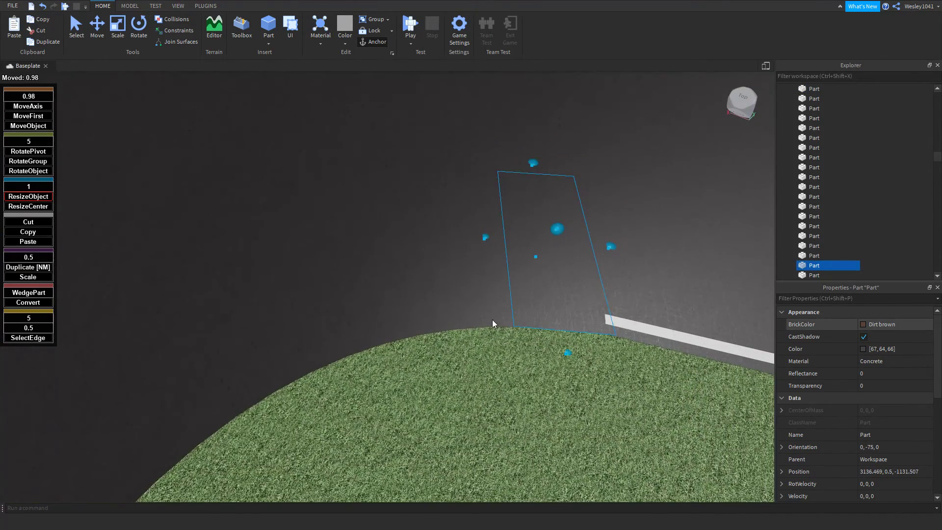
- Add the next nine narrow segments along the sharp bend's inner edge to the selection
{"action": "left_click", "coordinate": [492, 320], "text": "ctrl"}
{"action": "left_click", "coordinate": [496, 320], "text": "ctrl"}
{"action": "left_click", "coordinate": [436, 324], "text": "ctrl"}
{"action": "left_click", "coordinate": [403, 332], "text": "ctrl"}
{"action": "left_click", "coordinate": [363, 344], "text": "ctrl"}
{"action": "left_click", "coordinate": [323, 357], "text": "ctrl"}
{"action": "left_click", "coordinate": [258, 390], "text": "ctrl"}
{"action": "left_click", "coordinate": [238, 406], "text": "ctrl"}
{"action": "left_click", "coordinate": [219, 421], "text": "ctrl"}
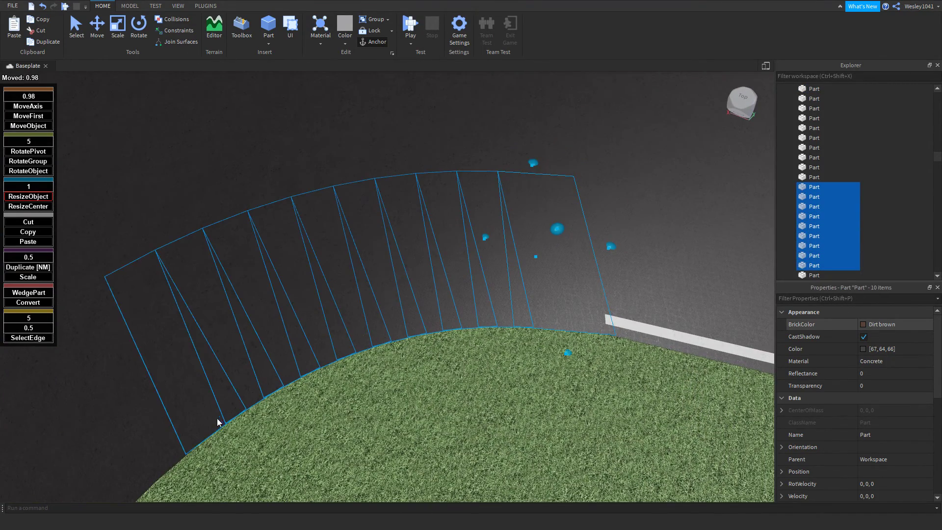
- Extend the selection around the rest of the bend's inner edge, up to and including the adjoining straight
{"action": "right_click_drag", "start_coordinate": [215, 407], "coordinate": [336, 349]}
{"action": "key", "text": "s"}
{"action": "left_click", "coordinate": [490, 291], "text": "ctrl"}
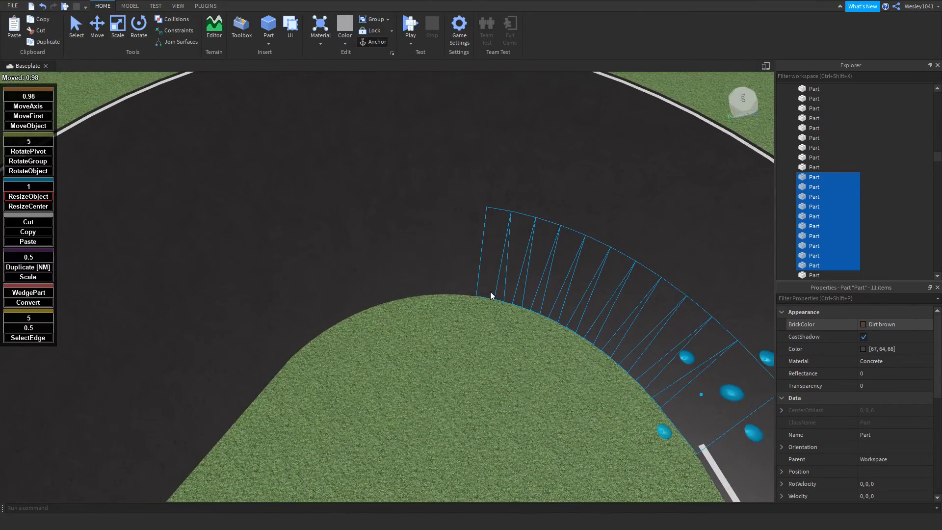
{"action": "left_click", "coordinate": [469, 289], "text": "ctrl"}
{"action": "left_click", "coordinate": [449, 287], "text": "ctrl"}
{"action": "left_click", "coordinate": [428, 289], "text": "ctrl"}
{"action": "left_click", "coordinate": [395, 294], "text": "ctrl"}
{"action": "left_click", "coordinate": [362, 301], "text": "ctrl"}
{"action": "left_click", "coordinate": [344, 308], "text": "ctrl"}
{"action": "left_click", "coordinate": [321, 319], "text": "ctrl"}
{"action": "left_click", "coordinate": [299, 334], "text": "ctrl"}
{"action": "left_click", "coordinate": [276, 354], "text": "ctrl"}
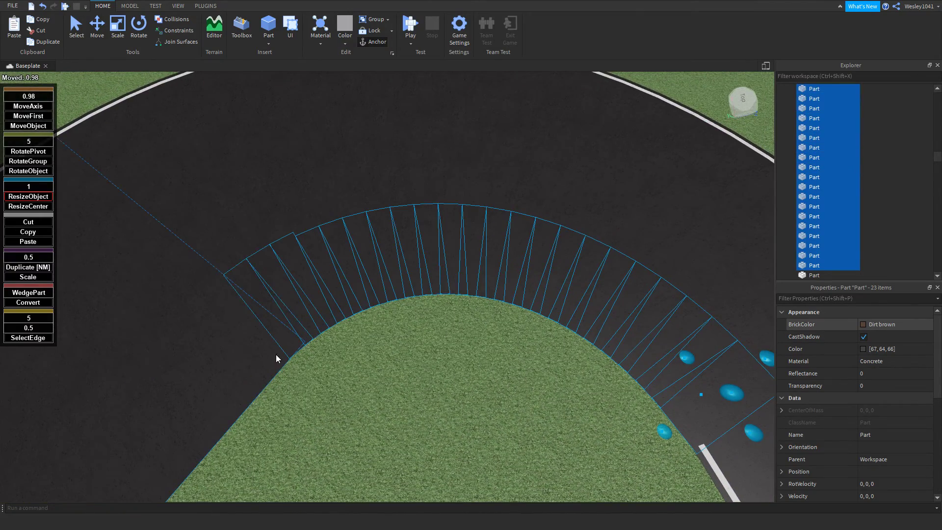
- Add the four long road segments that follow the bend to the selection
{"action": "right_click_drag", "start_coordinate": [276, 354], "coordinate": [304, 343]}
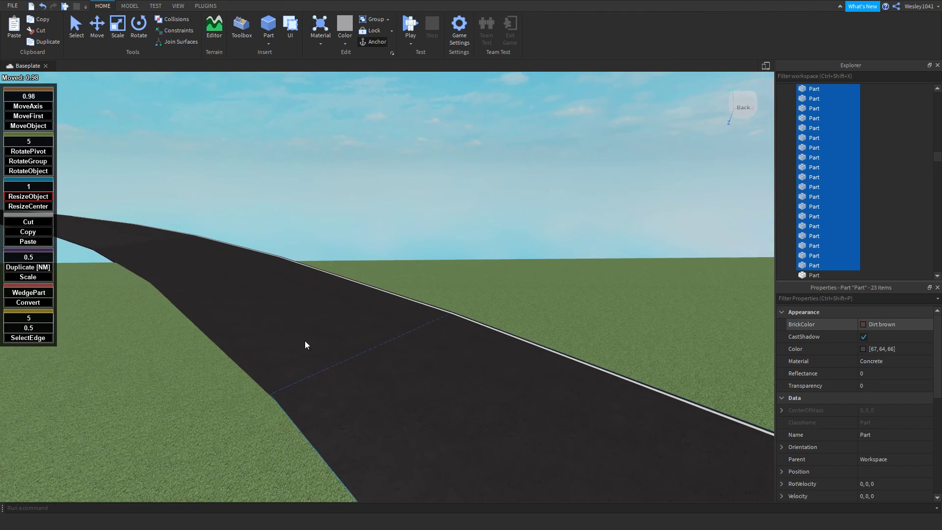
{"action": "left_click", "coordinate": [240, 308], "text": "ctrl"}
{"action": "left_click", "coordinate": [111, 244], "text": "ctrl"}
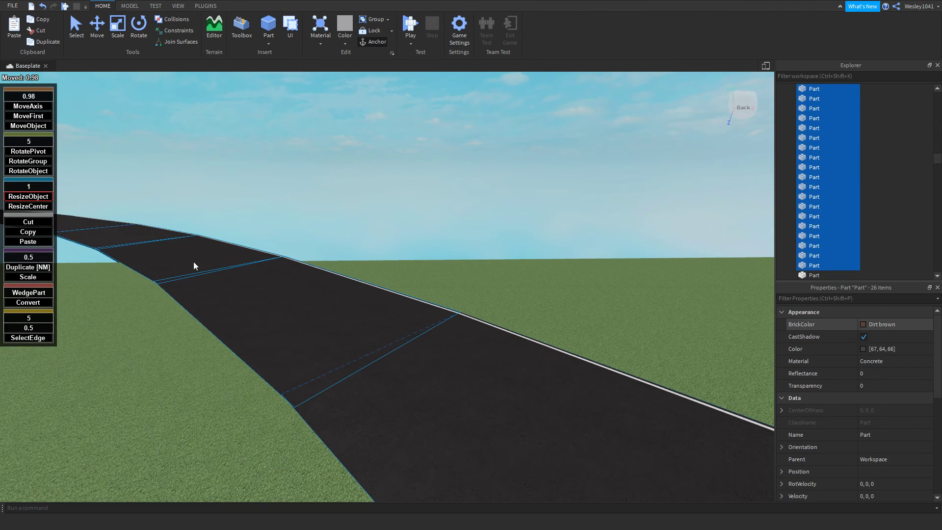
{"action": "key", "text": "w"}
{"action": "right_click_drag", "start_coordinate": [239, 272], "coordinate": [224, 260]}
{"action": "left_click", "coordinate": [249, 263], "text": "ctrl"}
{"action": "key", "text": "w"}
{"action": "key", "text": "d"}
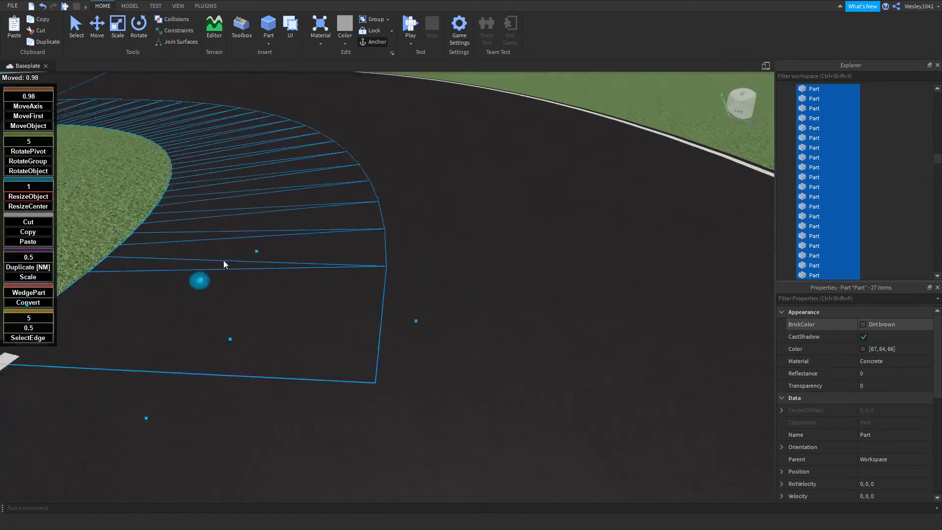
- Duplicate the selected road segments and pull the copies' inner edge away from the grass
{"action": "key", "text": "s"}
{"action": "key", "text": "w"}
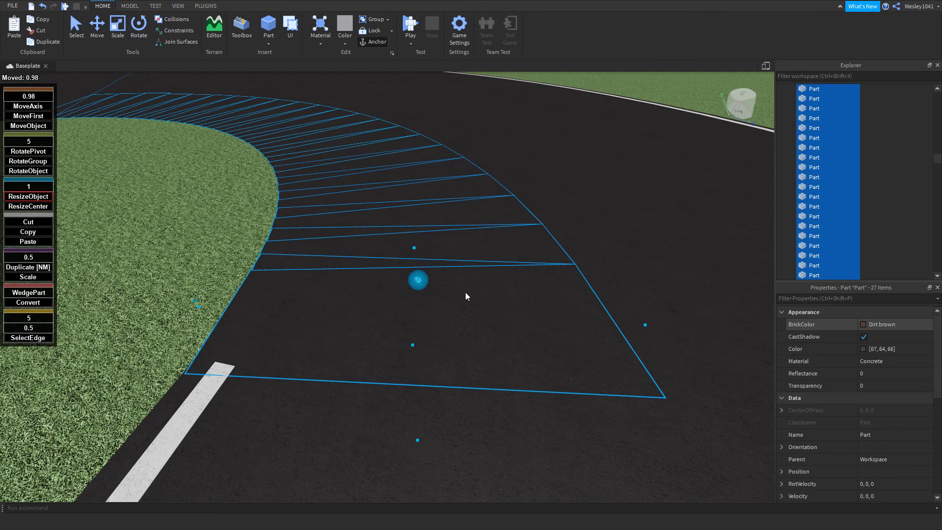
{"action": "key", "text": "a"}
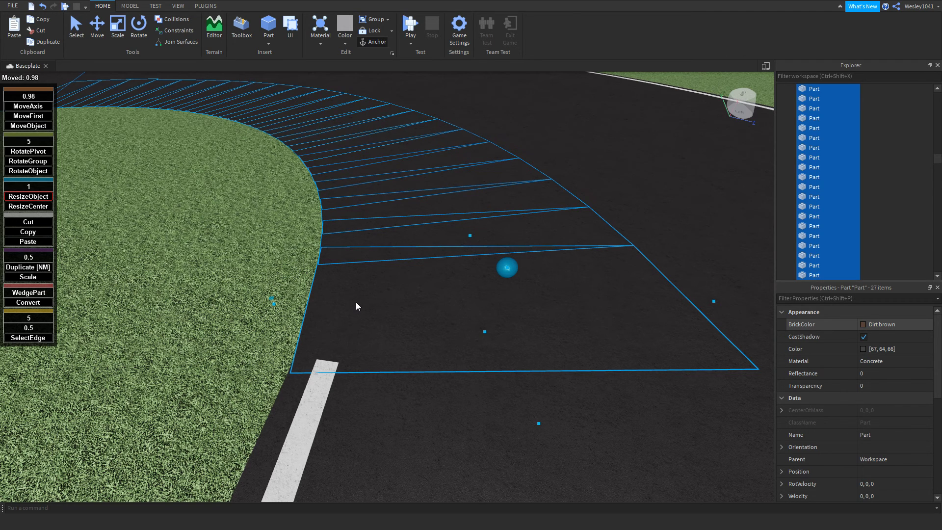
{"action": "key", "text": "s"}
{"action": "right_click_drag", "start_coordinate": [356, 302], "coordinate": [355, 303]}
{"action": "key", "text": "w"}
{"action": "key", "text": "s"}
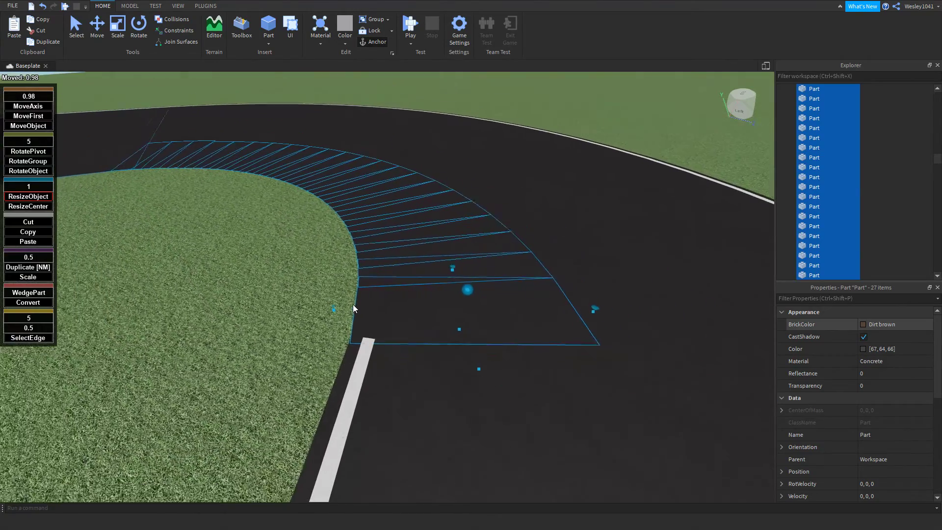
{"action": "key", "text": "w"}
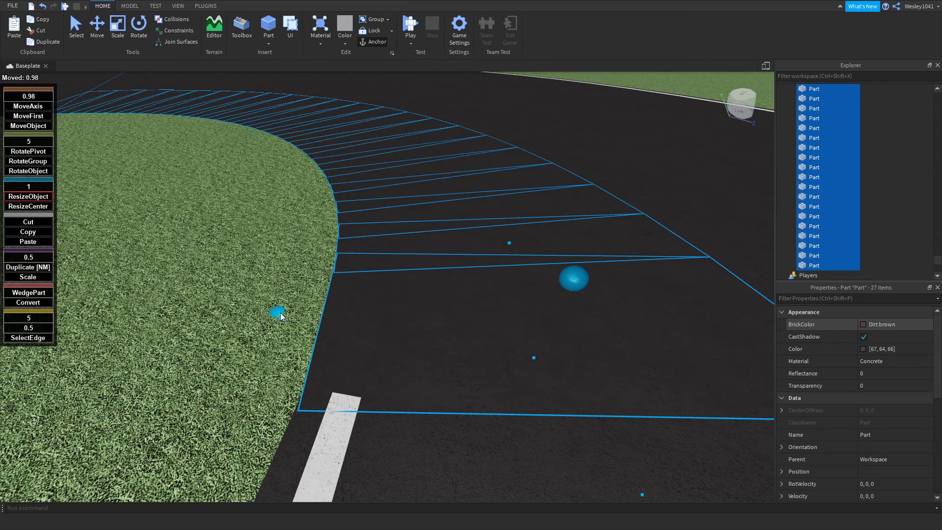
{"action": "left_click_drag", "start_coordinate": [282, 314], "coordinate": [298, 314]}
{"action": "key", "text": "s"}
- Narrow the copied segments from their outer side by 18.8 studs, leaving thin strips near the grass edge
{"action": "key", "text": "d"}
{"action": "left_click_drag", "start_coordinate": [565, 310], "coordinate": [208, 280]}
{"action": "right_click_drag", "start_coordinate": [208, 281], "coordinate": [209, 281]}
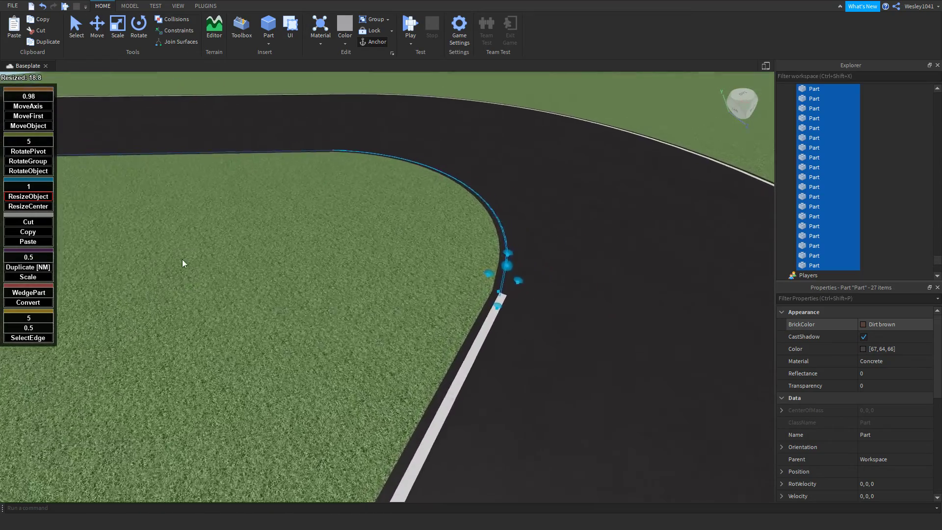
{"action": "key", "text": "w"}
{"action": "key", "text": "d"}
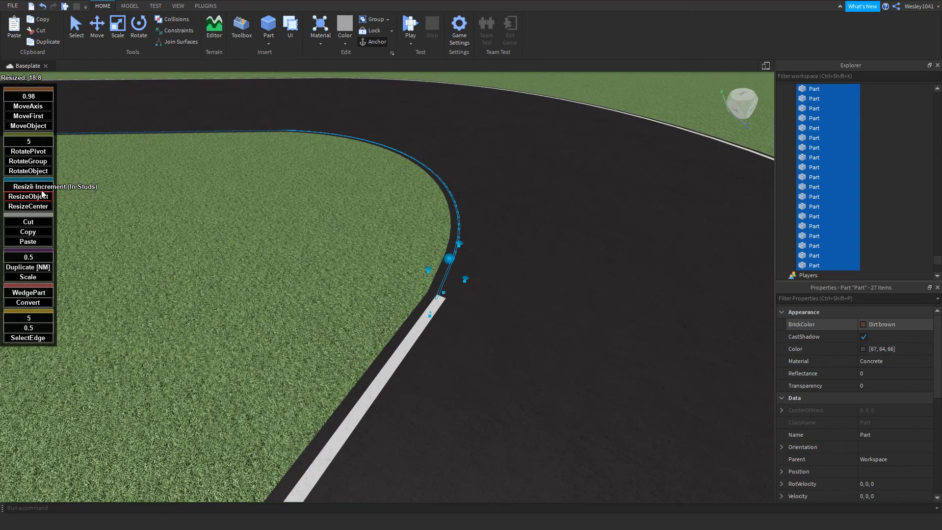
- Set the resize increment to 0.8 and widen the thin strips by 0.8 studs to match the existing line
{"action": "key", "text": "w"}
{"action": "right_click_drag", "start_coordinate": [435, 316], "coordinate": [438, 300]}
{"action": "left_click_drag", "start_coordinate": [472, 286], "coordinate": [478, 287]}
{"action": "right_click_drag", "start_coordinate": [478, 288], "coordinate": [478, 292]}
{"action": "key", "text": "d"}
- Set the BrickColor of the selected strips to Institutional white
{"action": "left_click", "coordinate": [882, 326]}
{"action": "type", "text": "Institutional white"}
{"action": "key", "text": "Return"}
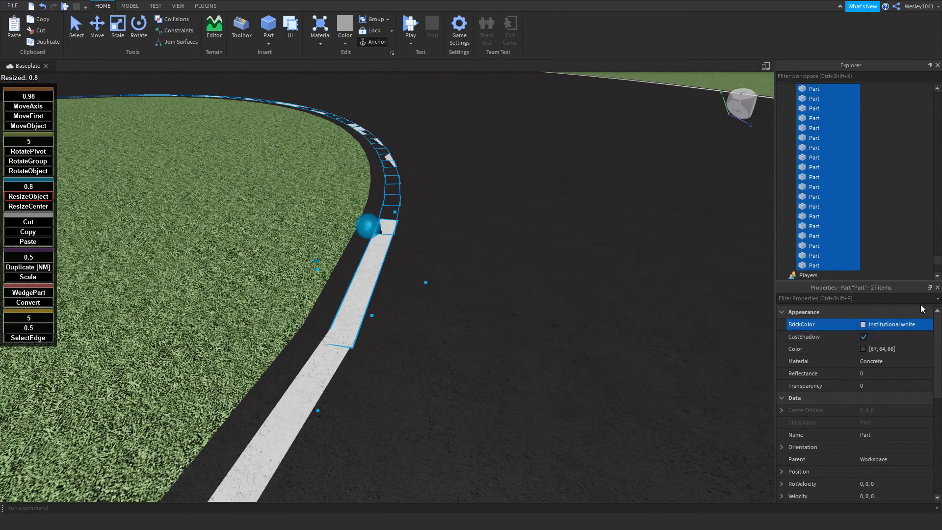
- Lower the white strips by 0.98 studs, set the move increment to 1 and raise them by 1 stud
{"action": "left_click", "coordinate": [39, 116]}
{"action": "key", "text": "a"}
{"action": "right_click_drag", "start_coordinate": [386, 206], "coordinate": [386, 206]}
{"action": "left_click_drag", "start_coordinate": [370, 197], "coordinate": [67, 100]}
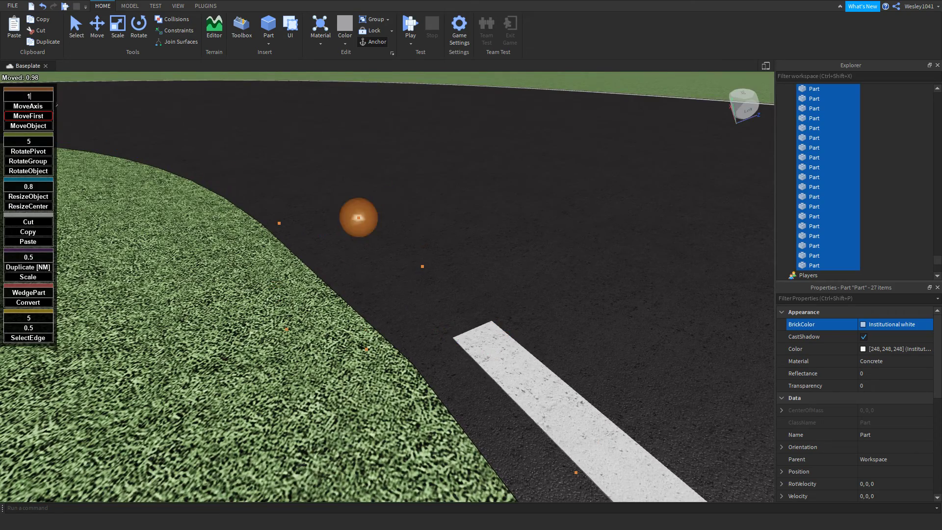
{"action": "left_click_drag", "start_coordinate": [360, 224], "coordinate": [358, 186]}
{"action": "right_click_drag", "start_coordinate": [357, 186], "coordinate": [358, 187]}
{"action": "key", "text": "a"}
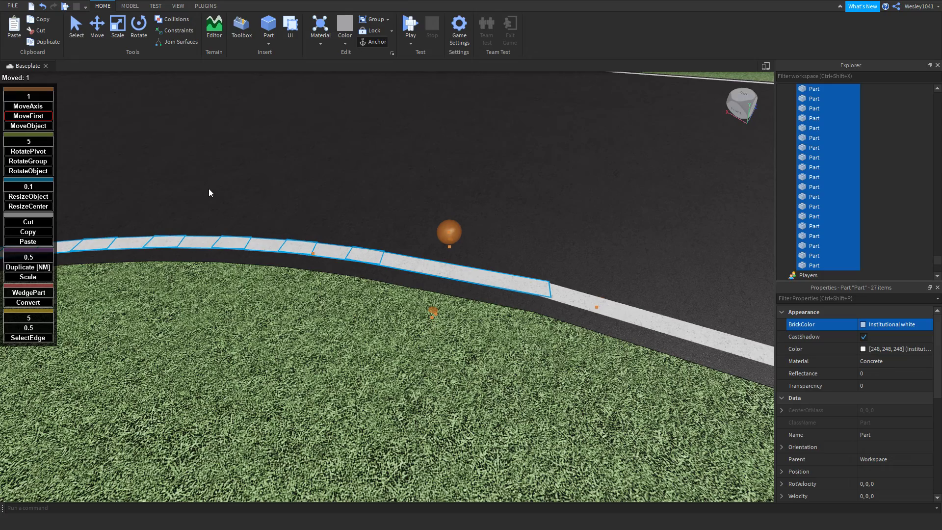
- With the resize increment at 0.1, shorten the strips by 1.5 studs at both ends using ResizeCenter
{"action": "left_click", "coordinate": [28, 206]}
{"action": "scroll", "coordinate": [346, 196], "scroll_direction": "up", "scroll_amount": 5}
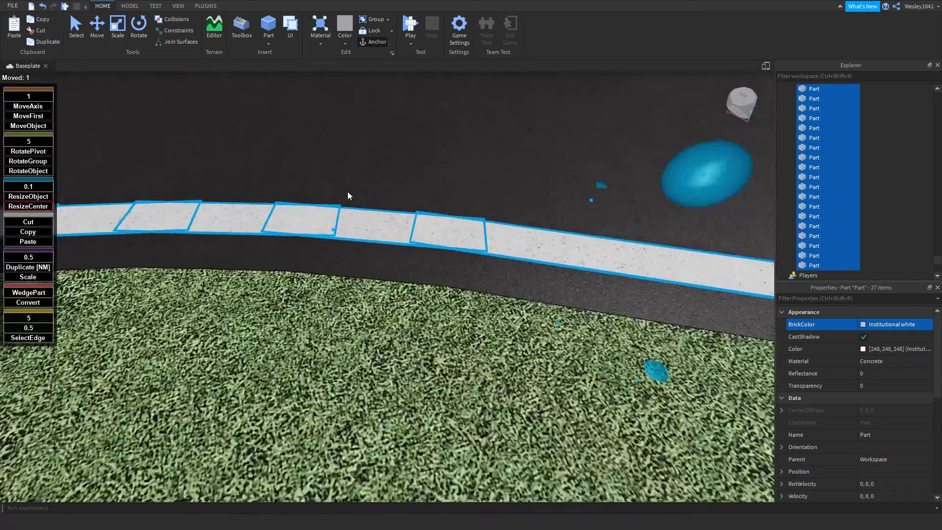
{"action": "right_click_drag", "start_coordinate": [347, 191], "coordinate": [345, 196]}
{"action": "scroll", "coordinate": [345, 196], "scroll_direction": "up", "scroll_amount": 4}
{"action": "left_click_drag", "start_coordinate": [222, 347], "coordinate": [289, 360]}
- Select the end strip and extend it by 0.3 studs with ResizeObject to meet the existing white line
{"action": "scroll", "coordinate": [295, 360], "scroll_direction": "down", "scroll_amount": 5}
{"action": "key", "text": "d"}
{"action": "scroll", "coordinate": [323, 349], "scroll_direction": "up", "scroll_amount": 3}
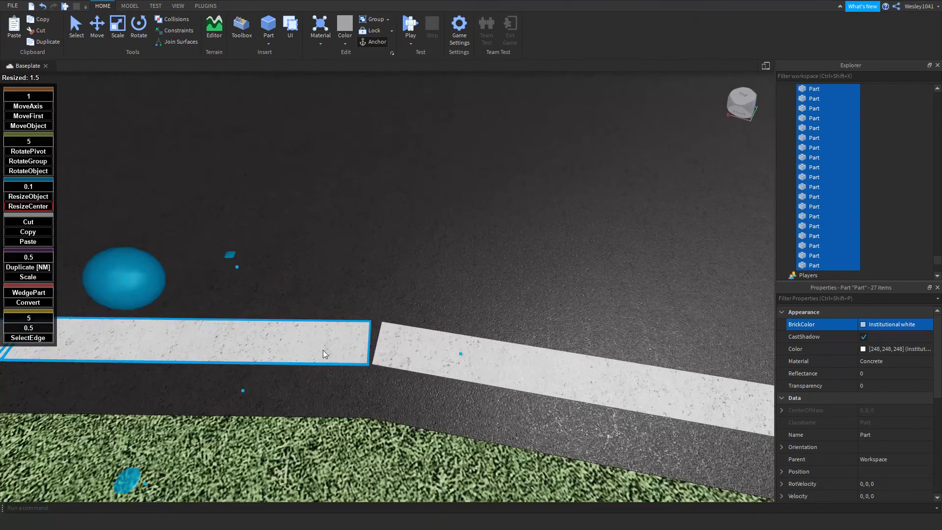
{"action": "left_click", "coordinate": [407, 352]}
{"action": "left_click", "coordinate": [246, 349]}
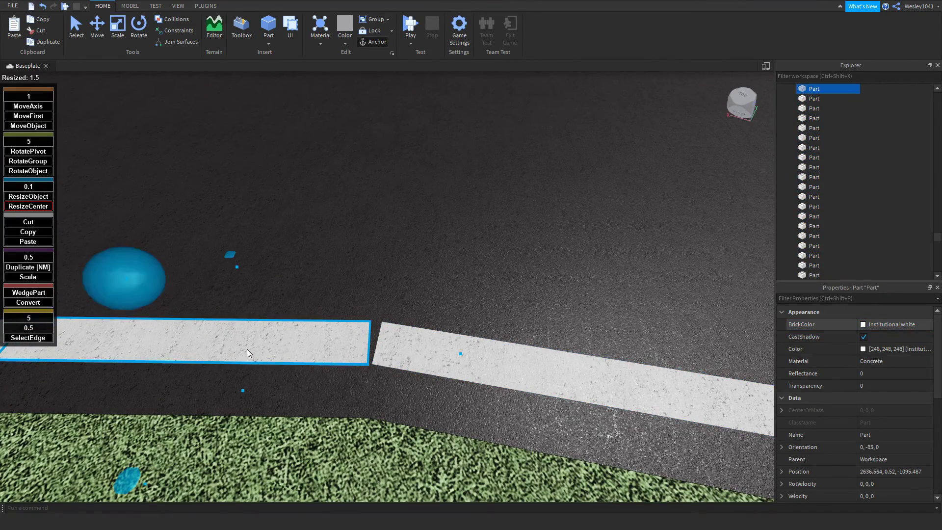
{"action": "left_click", "coordinate": [30, 194]}
{"action": "right_click_drag", "start_coordinate": [450, 315], "coordinate": [455, 327]}
{"action": "scroll", "coordinate": [455, 328], "scroll_direction": "up", "scroll_amount": 2}
{"action": "left_click_drag", "start_coordinate": [491, 326], "coordinate": [507, 326]}
{"action": "scroll", "coordinate": [900, 422], "scroll_direction": "down", "scroll_amount": 6}
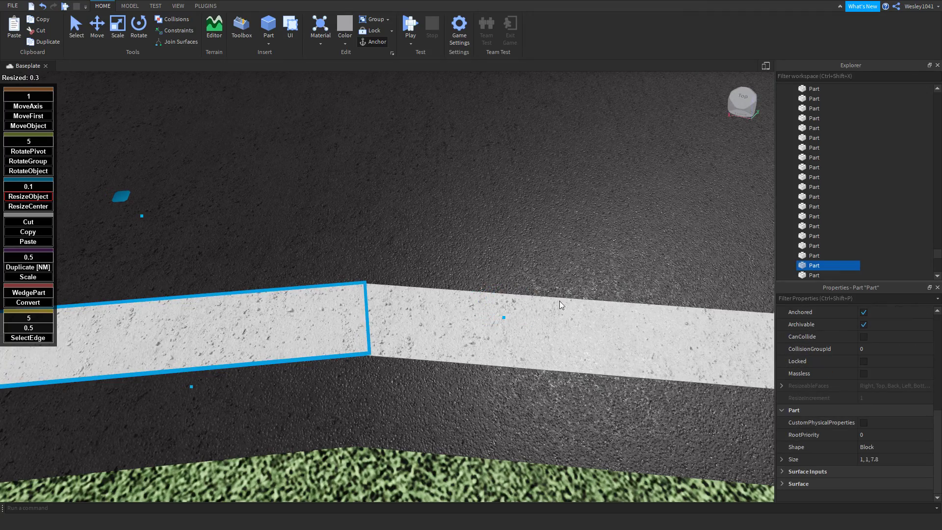
- Select the long white strip at the bend's other end and shorten its overlapping end by 2.2 studs
{"action": "scroll", "coordinate": [535, 295], "scroll_direction": "down", "scroll_amount": 5}
{"action": "right_click_drag", "start_coordinate": [538, 296], "coordinate": [501, 276]}
{"action": "scroll", "coordinate": [501, 275], "scroll_direction": "up", "scroll_amount": 3}
{"action": "left_click", "coordinate": [445, 261]}
{"action": "scroll", "coordinate": [445, 261], "scroll_direction": "up", "scroll_amount": 3}
{"action": "right_click_drag", "start_coordinate": [445, 261], "coordinate": [445, 268]}
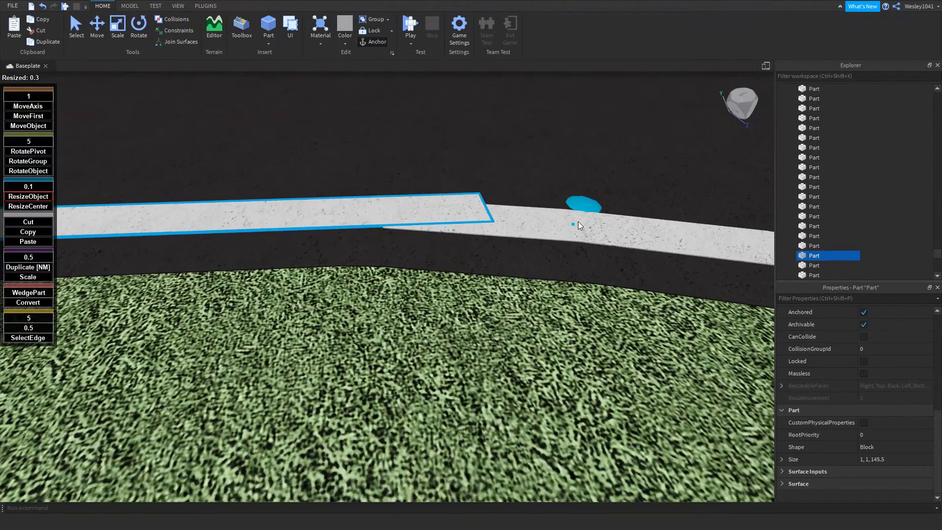
{"action": "left_click_drag", "start_coordinate": [579, 217], "coordinate": [430, 213]}
{"action": "scroll", "coordinate": [429, 213], "scroll_direction": "up", "scroll_amount": 3}
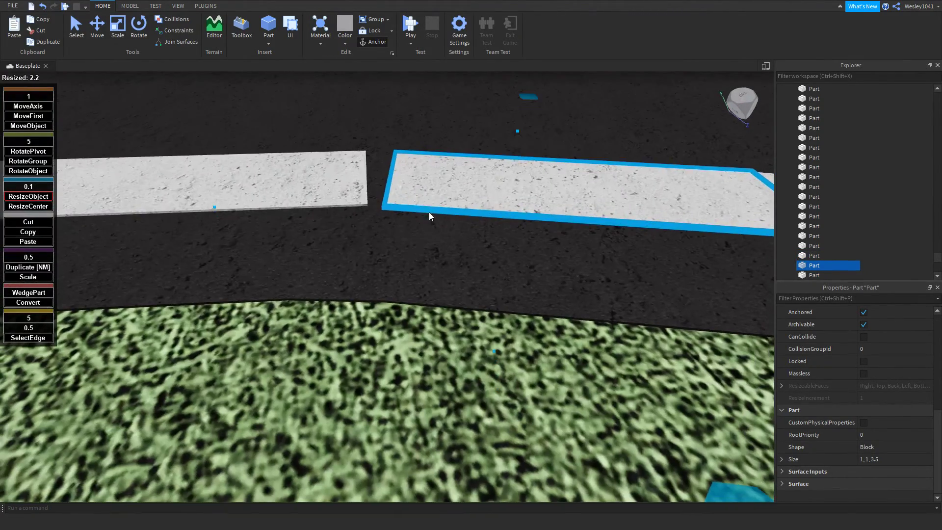
- Extend the short curve strip beside the long one by 0.3 studs to close the gap at their joint
{"action": "left_click", "coordinate": [310, 256]}
{"action": "left_click", "coordinate": [421, 303]}
{"action": "right_click_drag", "start_coordinate": [422, 302], "coordinate": [422, 301]}
{"action": "scroll", "coordinate": [422, 302], "scroll_direction": "down", "scroll_amount": 3}
{"action": "scroll", "coordinate": [395, 298], "scroll_direction": "up", "scroll_amount": 3}
{"action": "left_click", "coordinate": [395, 299]}
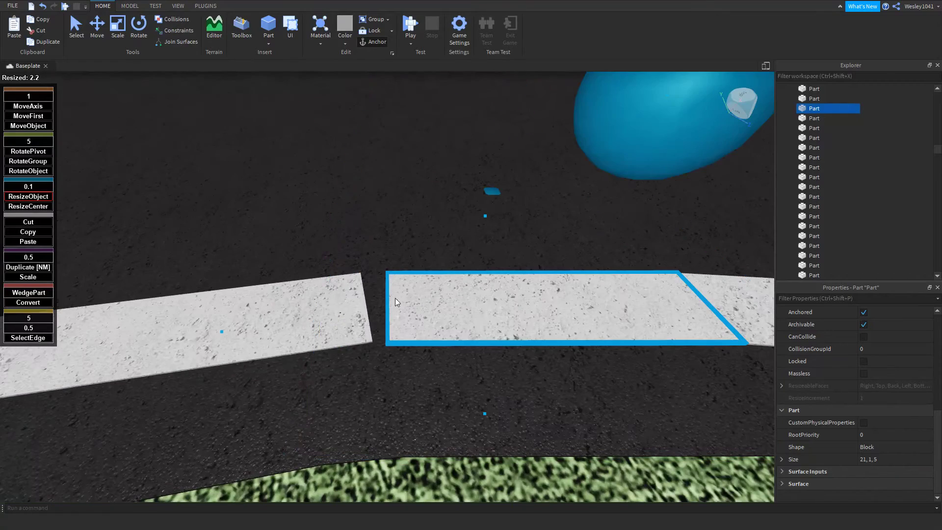
{"action": "left_click_drag", "start_coordinate": [223, 329], "coordinate": [197, 326]}
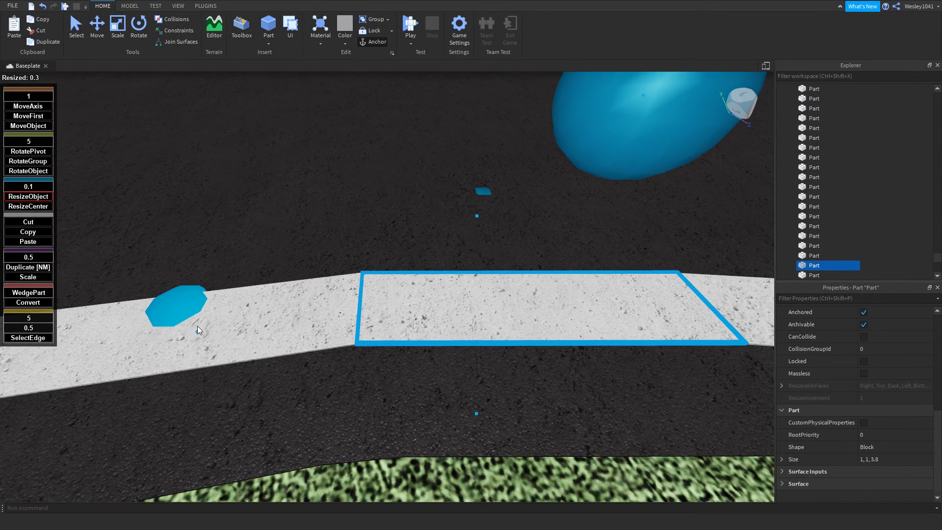
- Check the joint and lengthen the short curve strip by another 0.1 studs
{"action": "left_click", "coordinate": [356, 316]}
{"action": "left_click", "coordinate": [392, 336]}
{"action": "left_click", "coordinate": [371, 339]}
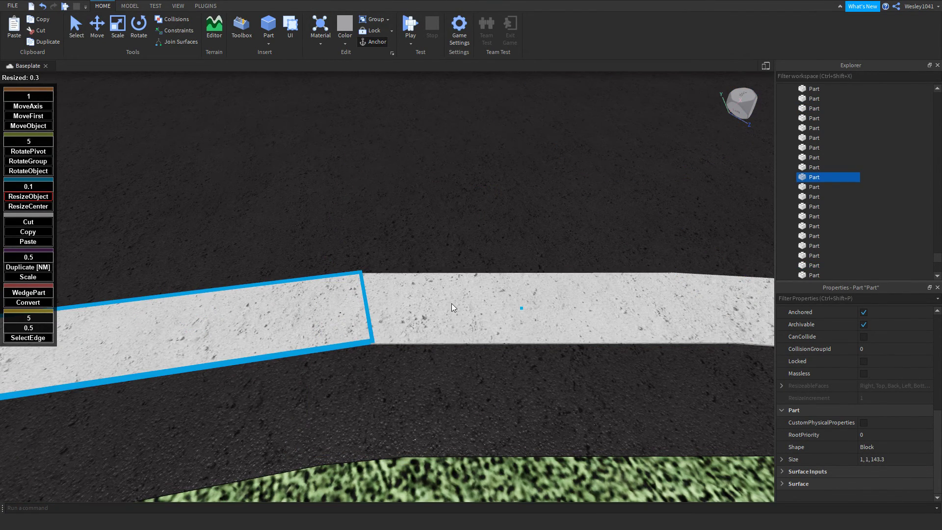
{"action": "left_click", "coordinate": [451, 304]}
{"action": "scroll", "coordinate": [442, 304], "scroll_direction": "down", "scroll_amount": 4}
{"action": "left_click_drag", "start_coordinate": [281, 305], "coordinate": [278, 306]}
{"action": "left_click", "coordinate": [373, 332]}
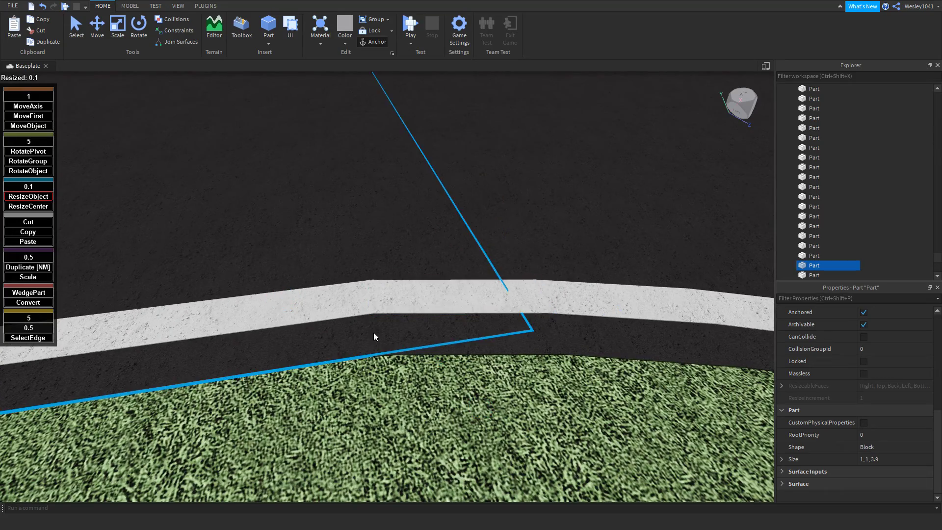
- Select the three long white strips that continue along the inner edge past the bend
{"action": "left_click", "coordinate": [409, 388]}
{"action": "scroll", "coordinate": [409, 387], "scroll_direction": "down", "scroll_amount": 8}
{"action": "right_click_drag", "start_coordinate": [399, 363], "coordinate": [409, 404]}
{"action": "left_click", "coordinate": [400, 403]}
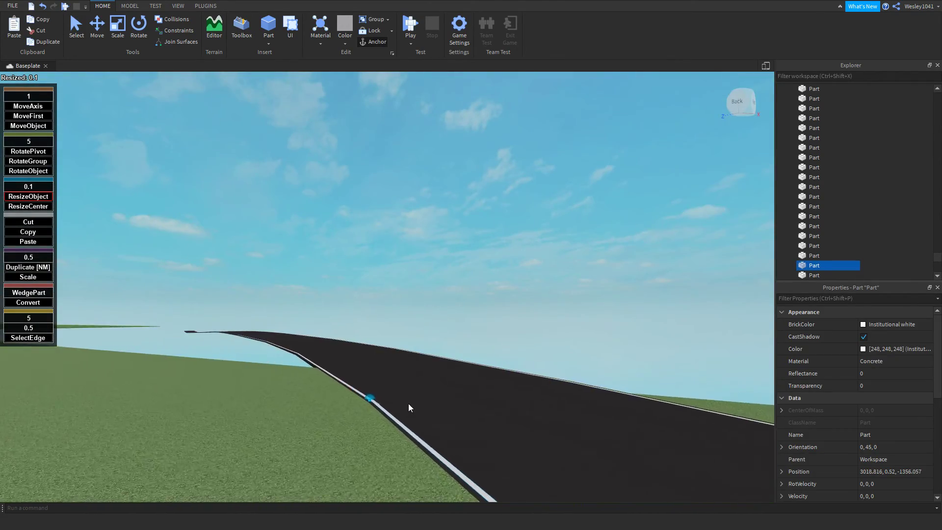
{"action": "left_click", "coordinate": [318, 422], "text": "shift"}
{"action": "right_click_drag", "start_coordinate": [319, 421], "coordinate": [319, 421]}
{"action": "key", "text": "w"}
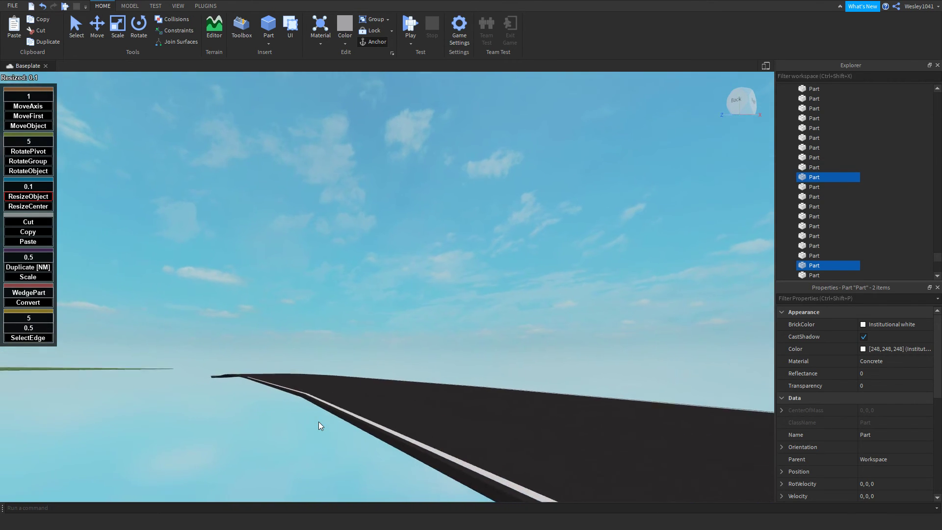
{"action": "left_click", "coordinate": [335, 442], "text": "shift"}
{"action": "key", "text": "w"}
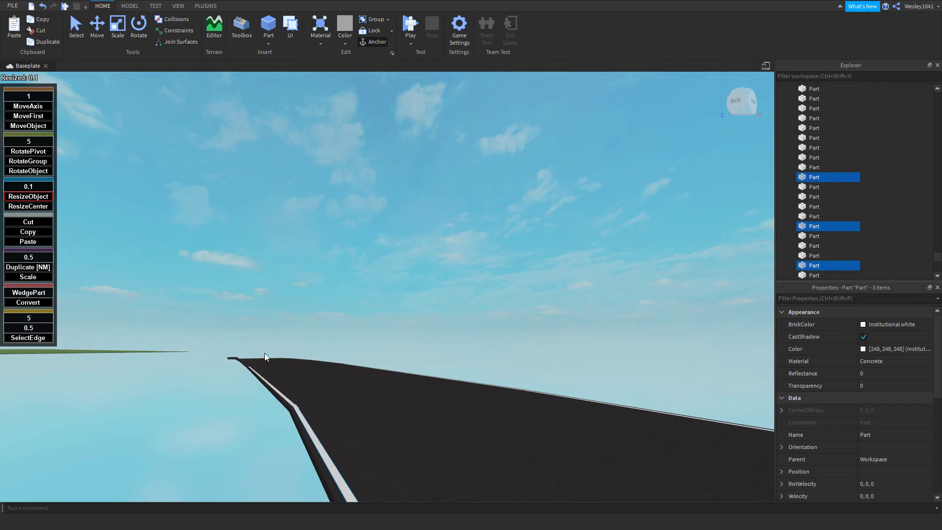
- Shorten the three selected long strips by 5.2 studs at both ends using ResizeCenter
{"action": "key", "text": "s"}
{"action": "key", "text": "d"}
{"action": "left_click", "coordinate": [36, 208]}
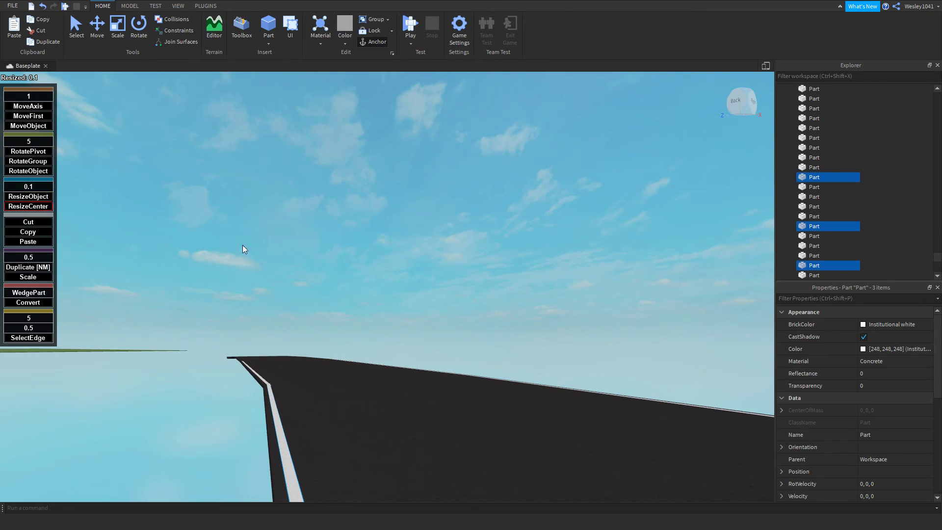
{"action": "right_click_drag", "start_coordinate": [361, 264], "coordinate": [360, 265]}
{"action": "key", "text": "s"}
{"action": "right_click_drag", "start_coordinate": [420, 262], "coordinate": [419, 262]}
{"action": "key", "text": "f"}
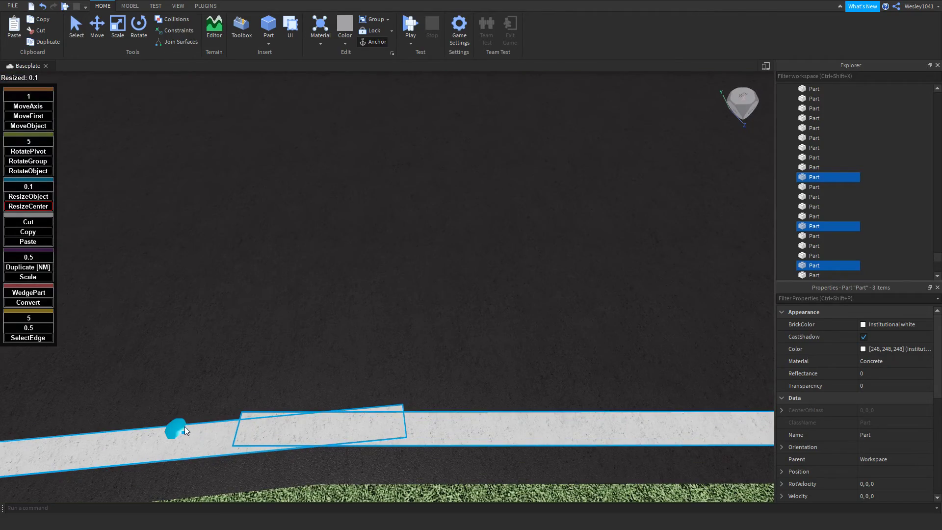
{"action": "left_click_drag", "start_coordinate": [185, 431], "coordinate": [261, 435]}
- Trim the overlapping end of the white strip at the joint with the long edge strip using ResizeObject
{"action": "key", "text": "s"}
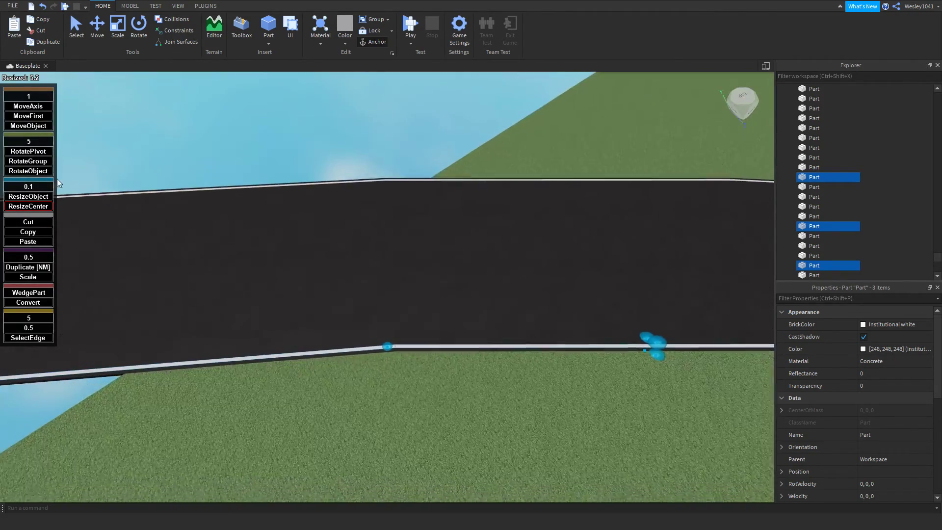
{"action": "left_click", "coordinate": [35, 196]}
{"action": "mouse_move", "coordinate": [318, 239]}
{"action": "right_mouse_down"}
{"action": "mouse_move", "coordinate": [333, 265]}
{"action": "mouse_move", "coordinate": [327, 243]}
{"action": "right_mouse_up"}
{"action": "key", "text": "w"}
{"action": "key", "text": "w"}
{"action": "key", "text": "a"}
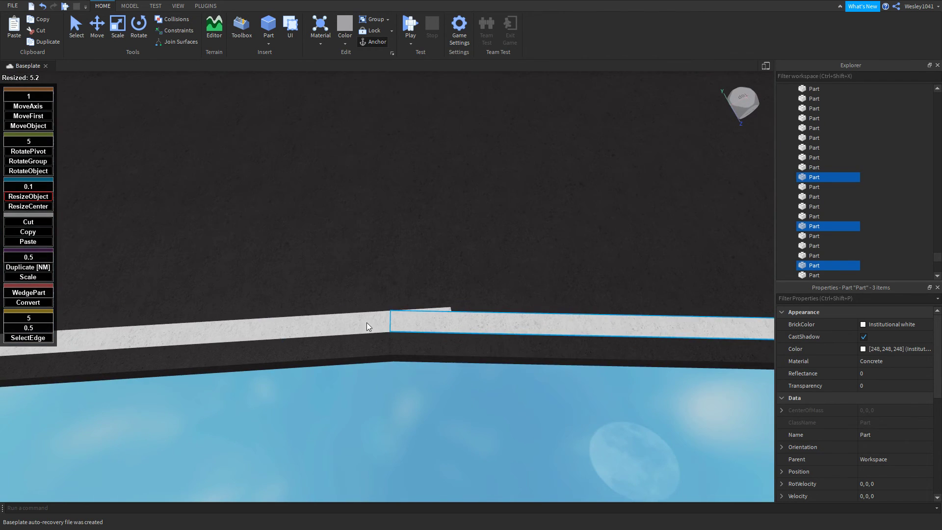
{"action": "left_click", "coordinate": [367, 324]}
{"action": "key", "text": "w"}
{"action": "left_click_drag", "start_coordinate": [545, 328], "coordinate": [461, 368]}
- Shorten the overlapping white strip at the next joint along the edge by 2.6 studs
{"action": "right_click_drag", "start_coordinate": [461, 368], "coordinate": [431, 359]}
{"action": "key", "text": "w"}
{"action": "key", "text": "d"}
{"action": "key", "text": "w"}
{"action": "key", "text": "w"}
{"action": "key", "text": "w"}
{"action": "left_click", "coordinate": [488, 354]}
{"action": "left_click_drag", "start_coordinate": [213, 418], "coordinate": [320, 415]}
{"action": "key", "text": "s"}
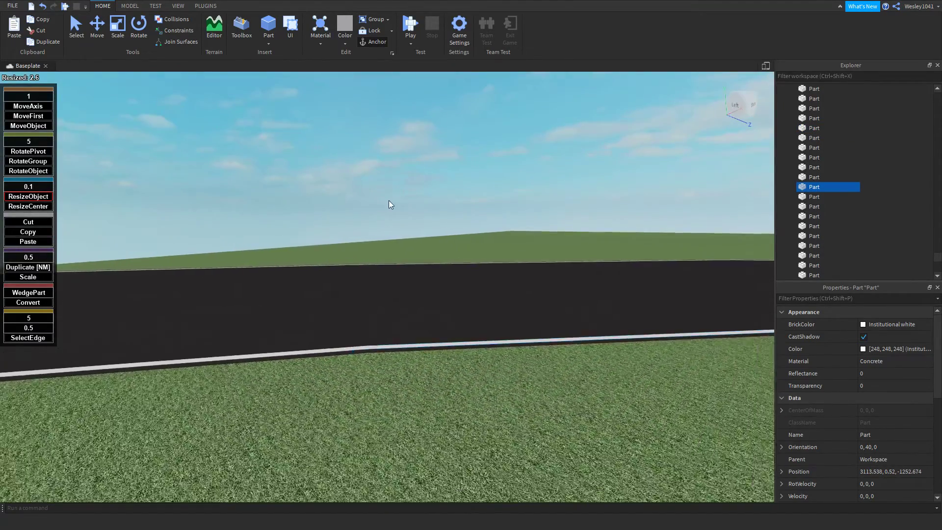
- Clear the selection and examine the white edge lines around the hairpin from above
{"action": "left_click", "coordinate": [389, 200]}
{"action": "right_click_drag", "start_coordinate": [387, 200], "coordinate": [401, 203]}
{"action": "key", "text": "s"}
{"action": "key", "text": "a"}
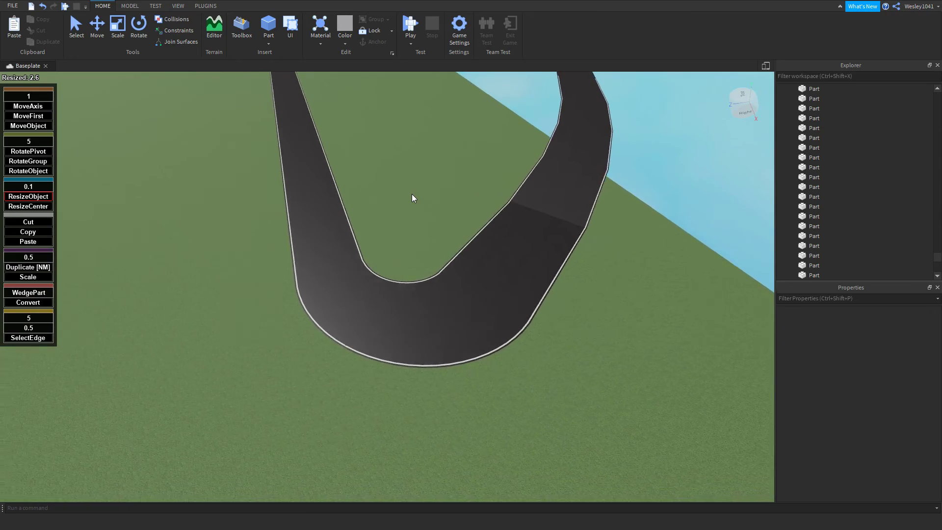
{"action": "key", "text": "s"}
{"action": "key", "text": "d"}
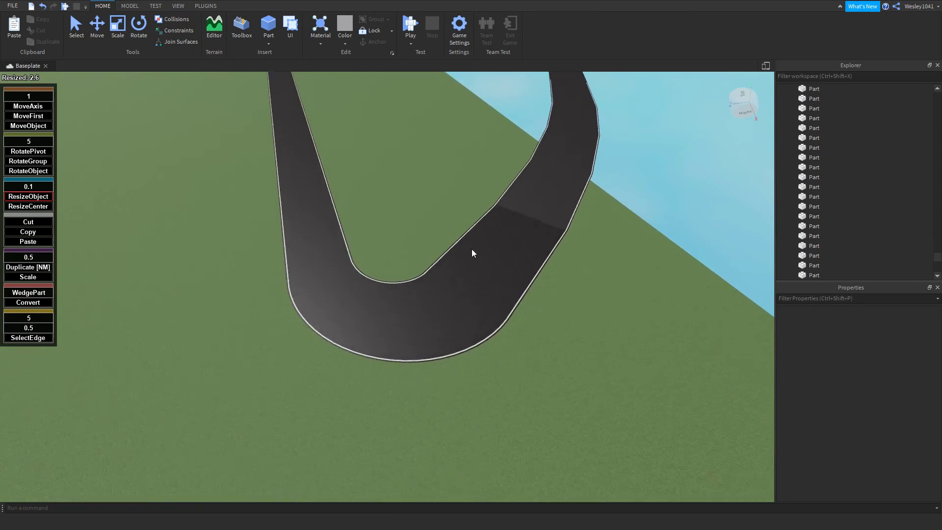
{"action": "right_click_drag", "start_coordinate": [472, 249], "coordinate": [474, 247]}
{"action": "key", "text": "w"}
{"action": "key", "text": "d"}
{"action": "key", "text": "a"}
{"action": "key", "text": "s"}
{"action": "key", "text": "a"}
{"action": "key", "text": "d"}
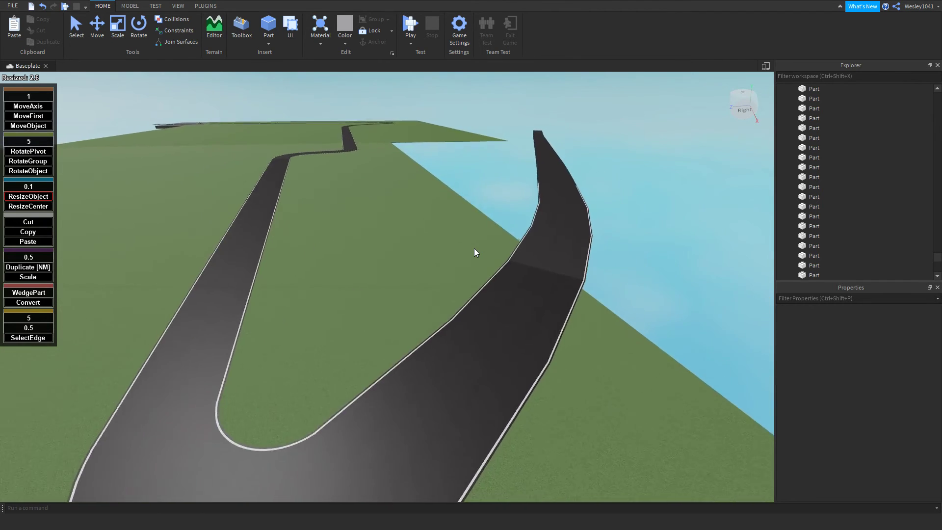
{"action": "key", "text": "a"}
{"action": "key", "text": "s"}
{"action": "key", "text": "w"}
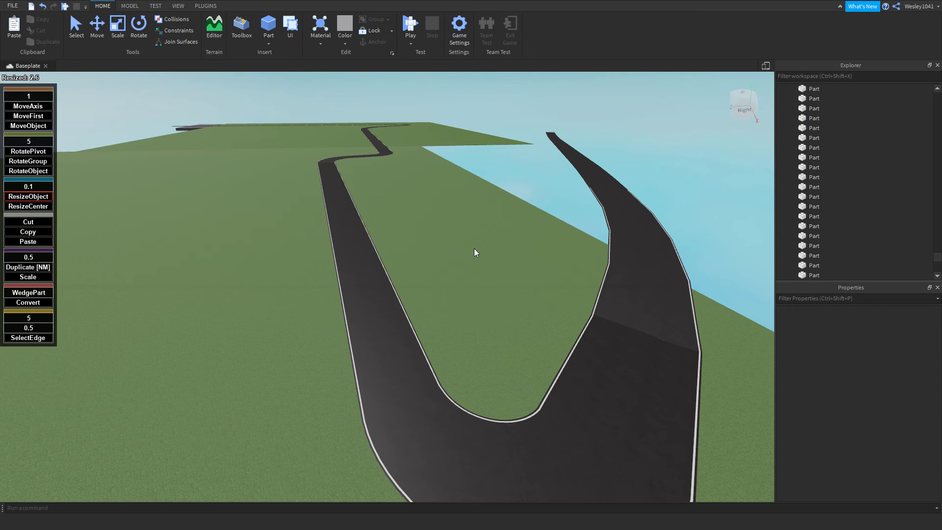
- Follow the track to the other bends and examine their edge lines for gaps
{"action": "right_click_drag", "start_coordinate": [474, 248], "coordinate": [523, 247]}
{"action": "key", "text": "w"}
{"action": "key", "text": "d"}
{"action": "scroll", "coordinate": [523, 246], "scroll_direction": "down", "scroll_amount": 8}
{"action": "right_click_drag", "start_coordinate": [336, 242], "coordinate": [335, 242]}
{"action": "scroll", "coordinate": [335, 243], "scroll_direction": "up", "scroll_amount": 6}
{"action": "scroll", "coordinate": [336, 243], "scroll_direction": "down", "scroll_amount": 8}
{"action": "key", "text": "w"}
{"action": "key", "text": "w"}
{"action": "key", "text": "a"}
{"action": "right_click_drag", "start_coordinate": [469, 310], "coordinate": [469, 303]}
{"action": "key", "text": "w"}
{"action": "key", "text": "w"}
{"action": "key", "text": "d"}
{"action": "key", "text": "w"}
{"action": "key", "text": "d"}
{"action": "key", "text": "s"}
{"action": "key", "text": "a"}
{"action": "key", "text": "w"}
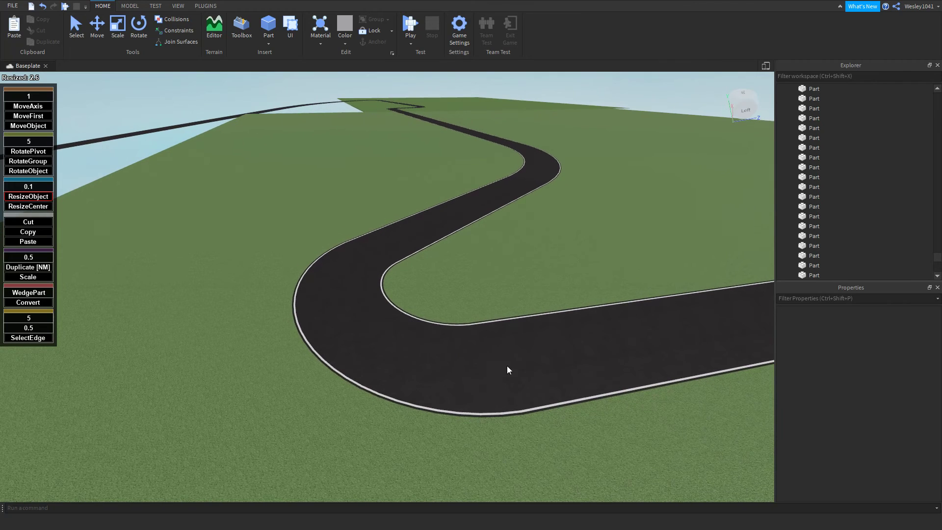
- Select both Grass parts in the workspace and lower them by 2 studs with MoveFirst
{"action": "left_click", "coordinate": [503, 372]}
{"action": "key", "text": "Delete"}
{"action": "left_click_drag", "start_coordinate": [939, 125], "coordinate": [916, 270]}
{"action": "scroll", "coordinate": [858, 179], "scroll_direction": "up", "scroll_amount": 20}
{"action": "scroll", "coordinate": [890, 203], "scroll_direction": "up", "scroll_amount": 6}
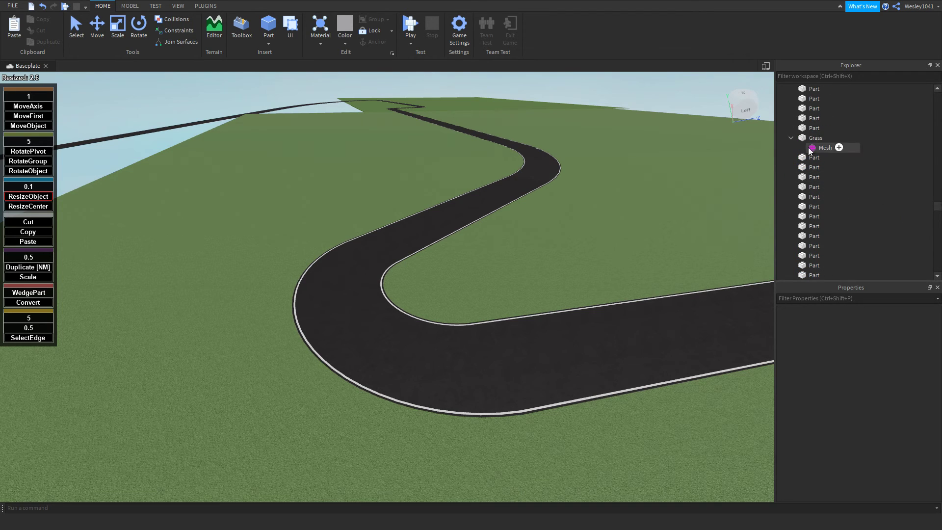
{"action": "left_click", "coordinate": [812, 139]}
{"action": "left_click_drag", "start_coordinate": [934, 208], "coordinate": [934, 190]}
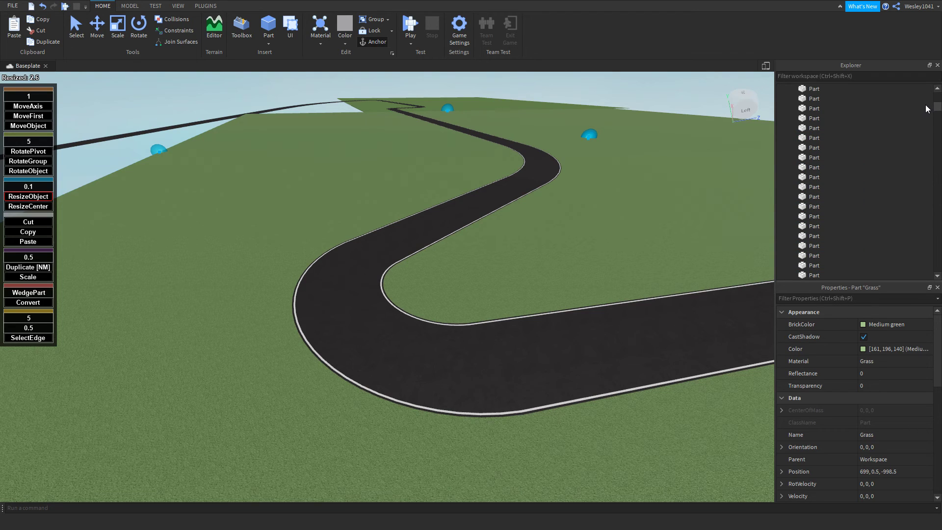
{"action": "left_click_drag", "start_coordinate": [927, 108], "coordinate": [926, 99]}
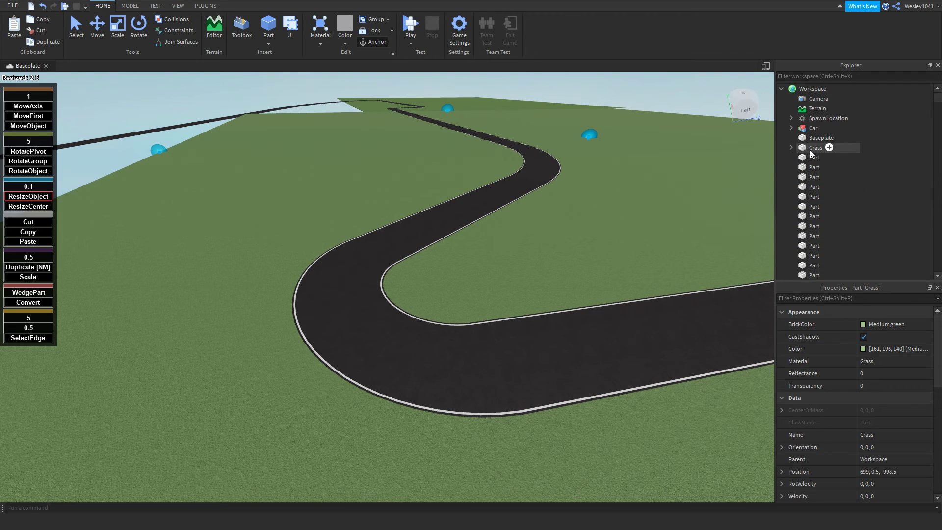
{"action": "key", "text": "w"}
{"action": "right_click_drag", "start_coordinate": [487, 168], "coordinate": [487, 168]}
{"action": "right_click_drag", "start_coordinate": [533, 216], "coordinate": [533, 216]}
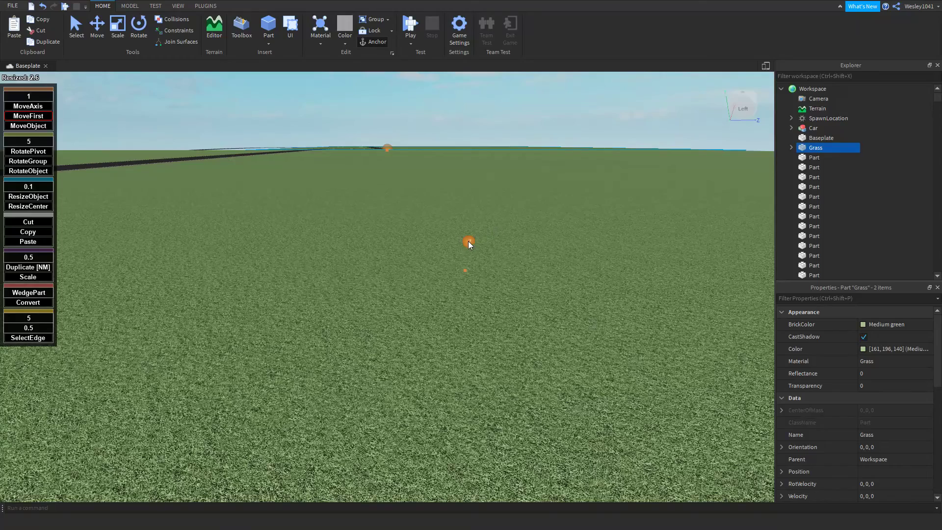
{"action": "left_click_drag", "start_coordinate": [468, 241], "coordinate": [467, 253]}
{"action": "key", "text": "s"}
{"action": "right_click_drag", "start_coordinate": [467, 252], "coordinate": [467, 253]}
{"action": "key", "text": "s"}
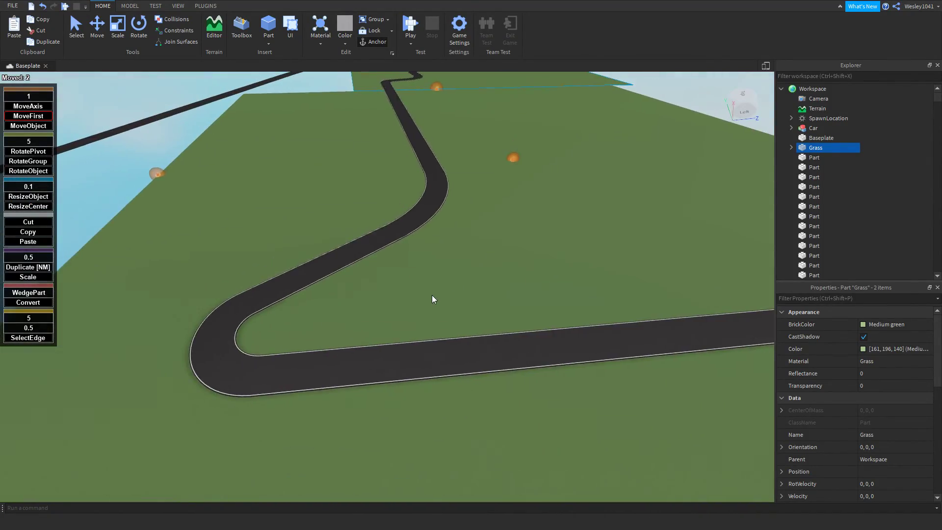
- Select the first curved road segment where the straight enters the hairpin
{"action": "scroll", "coordinate": [286, 369], "scroll_direction": "up", "scroll_amount": 10}
{"action": "left_click", "coordinate": [565, 266]}
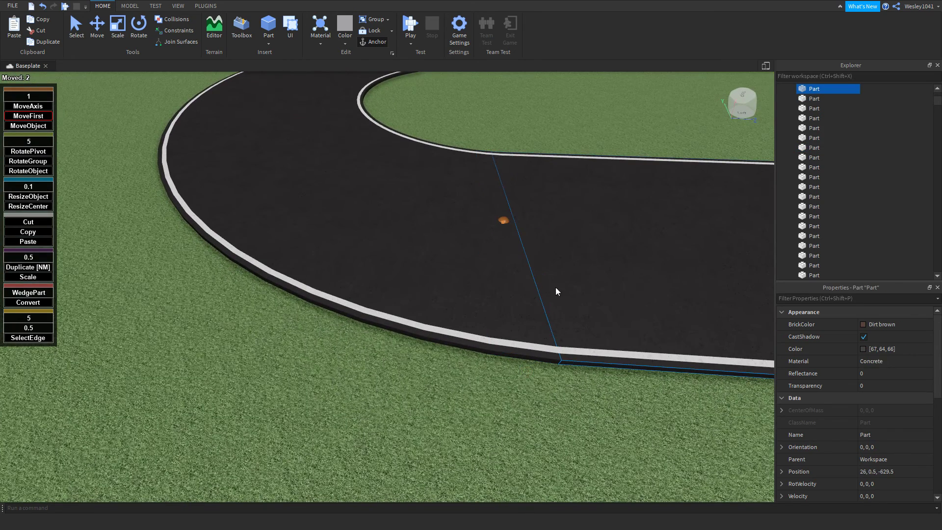
{"action": "left_click", "coordinate": [518, 287]}
{"action": "left_click", "coordinate": [565, 289]}
{"action": "left_click", "coordinate": [518, 290]}
{"action": "left_click", "coordinate": [575, 295]}
{"action": "left_click", "coordinate": [521, 292]}
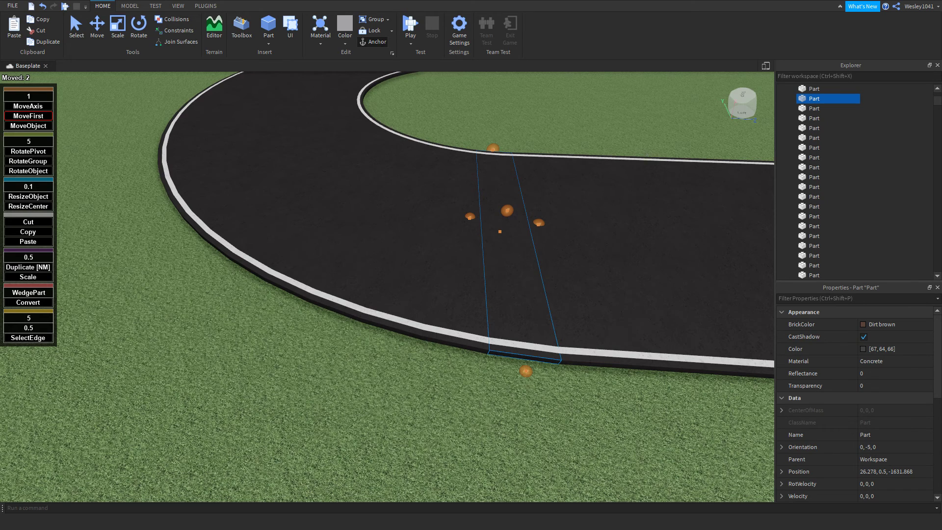
{"action": "right_click_drag", "start_coordinate": [570, 283], "coordinate": [545, 231]}
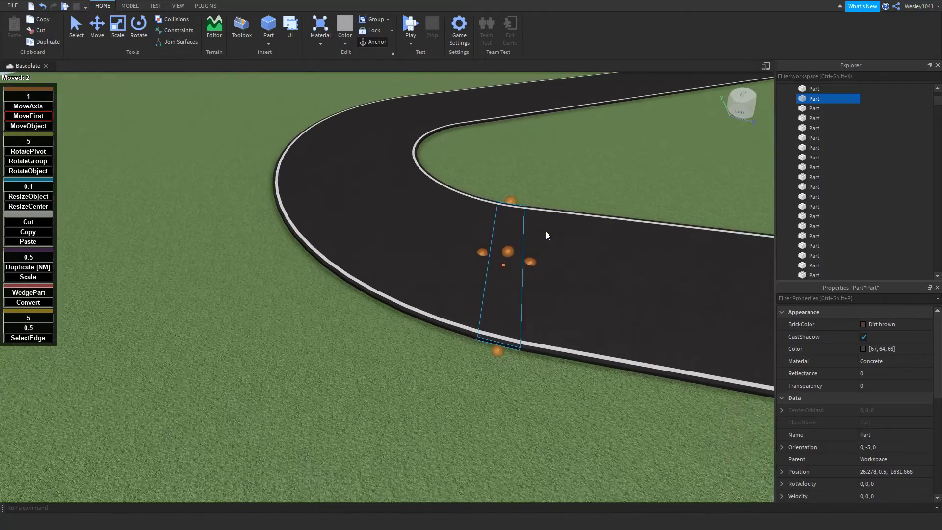
{"action": "left_click", "coordinate": [545, 232]}
{"action": "left_click", "coordinate": [491, 297]}
{"action": "right_click_drag", "start_coordinate": [491, 298], "coordinate": [513, 304]}
{"action": "scroll", "coordinate": [513, 304], "scroll_direction": "down", "scroll_amount": 4}
{"action": "scroll", "coordinate": [473, 375], "scroll_direction": "up", "scroll_amount": 2}
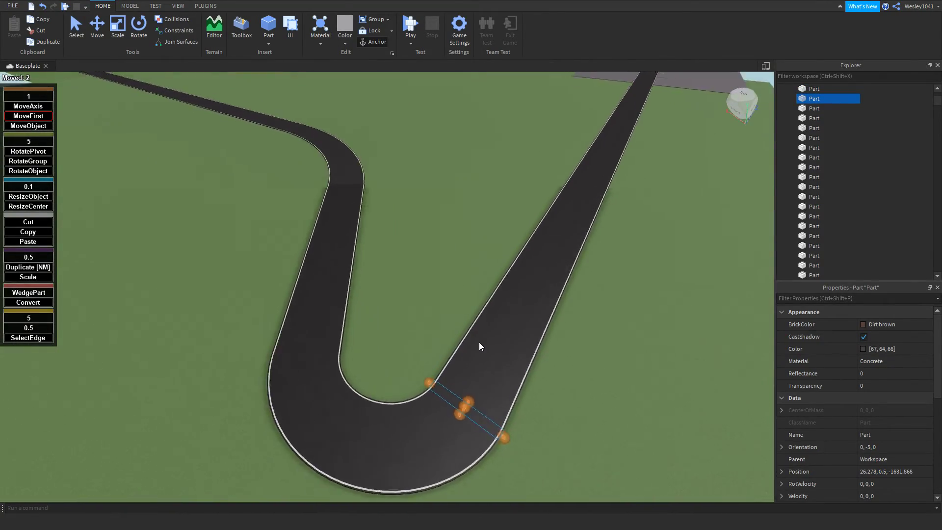
- Extend the selection to the neighbouring curved road segments around the first half of the hairpin
{"action": "right_click_drag", "start_coordinate": [479, 343], "coordinate": [501, 350]}
{"action": "key", "text": "w"}
{"action": "key", "text": "w"}
{"action": "key", "text": "d"}
{"action": "key", "text": "w"}
{"action": "key", "text": "a"}
{"action": "key", "text": "s"}
{"action": "key", "text": "d"}
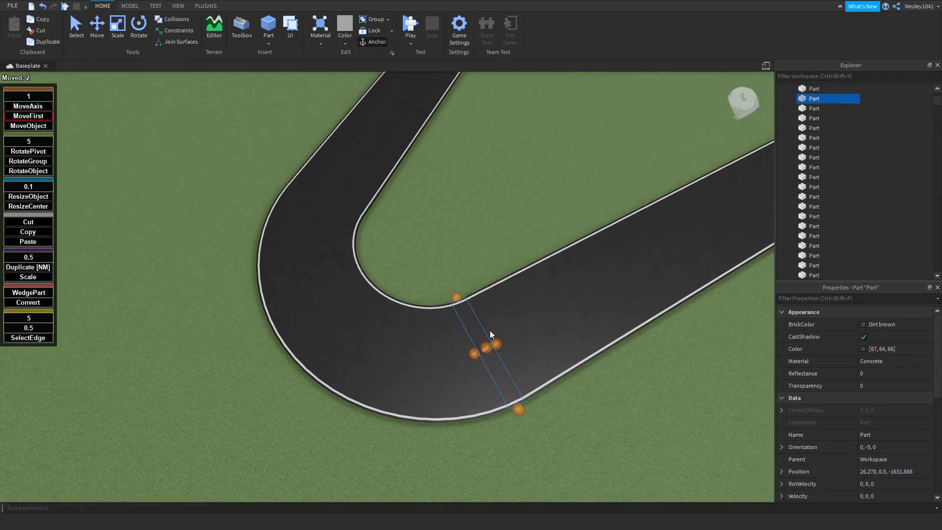
{"action": "key", "text": "w"}
{"action": "right_click_drag", "start_coordinate": [435, 322], "coordinate": [435, 322]}
{"action": "key", "text": "s"}
{"action": "right_click_drag", "start_coordinate": [523, 345], "coordinate": [323, 257]}
{"action": "key", "text": "a"}
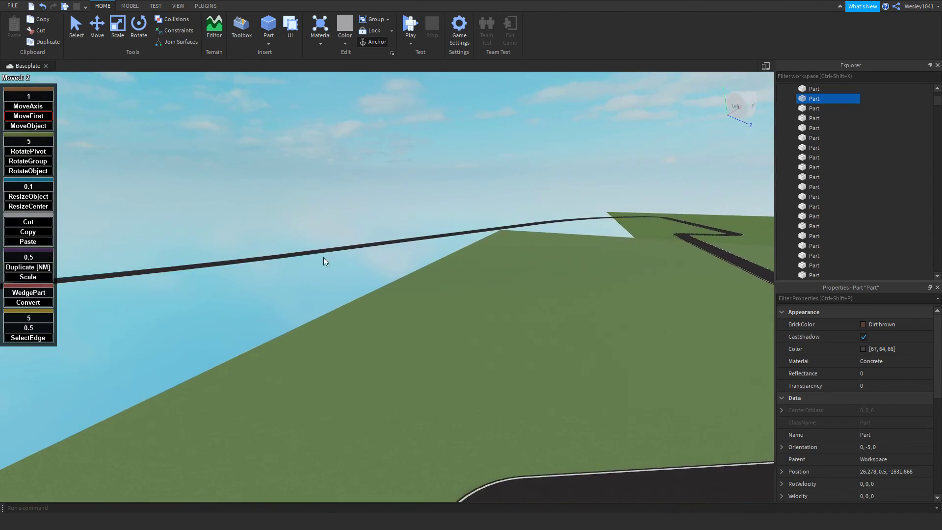
{"action": "key", "text": "f"}
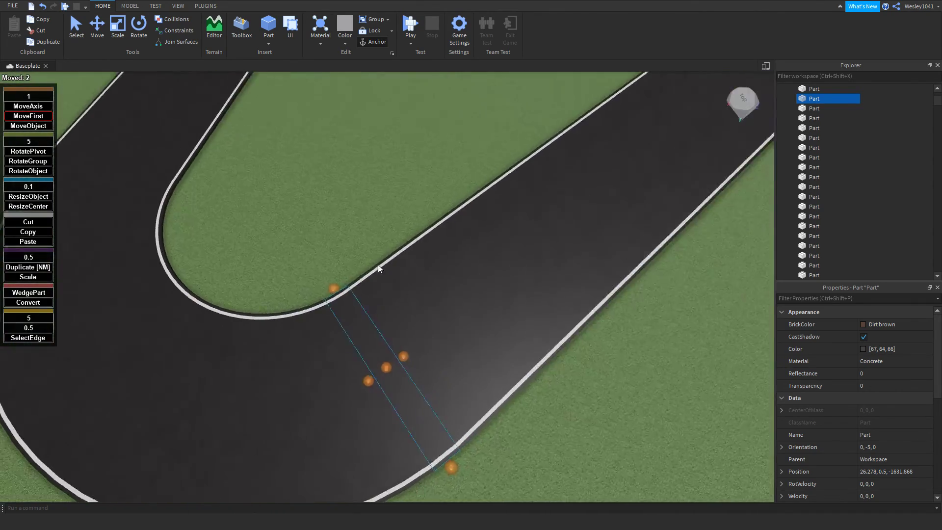
{"action": "scroll", "coordinate": [381, 269], "scroll_direction": "down", "scroll_amount": 5}
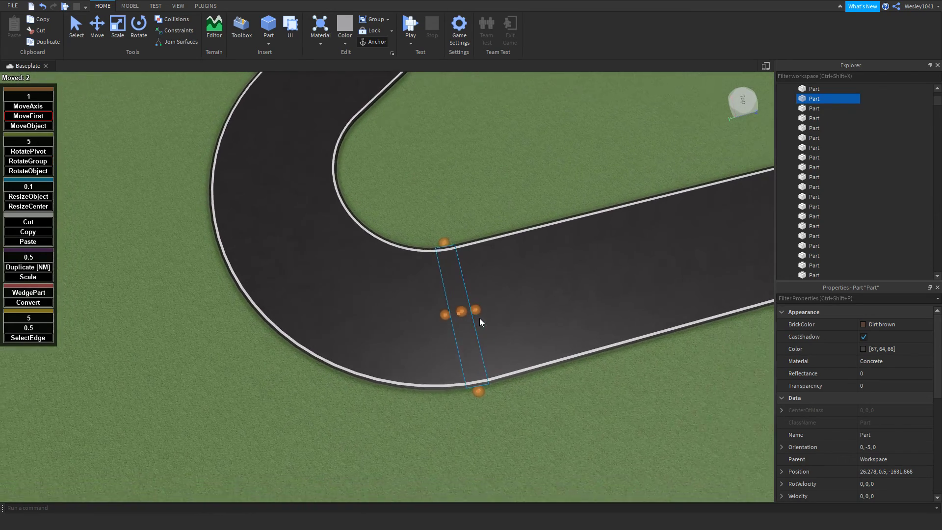
{"action": "mouse_move", "coordinate": [430, 354]}
{"action": "left_mouse_down", "text": "ctrl"}
{"action": "mouse_move", "coordinate": [383, 358]}
{"action": "mouse_move", "coordinate": [325, 343]}
{"action": "mouse_move", "coordinate": [260, 273]}
{"action": "mouse_move", "coordinate": [247, 241]}
{"action": "left_mouse_up", "text": "ctrl"}
{"action": "scroll", "coordinate": [391, 258], "scroll_direction": "up", "scroll_amount": 4}
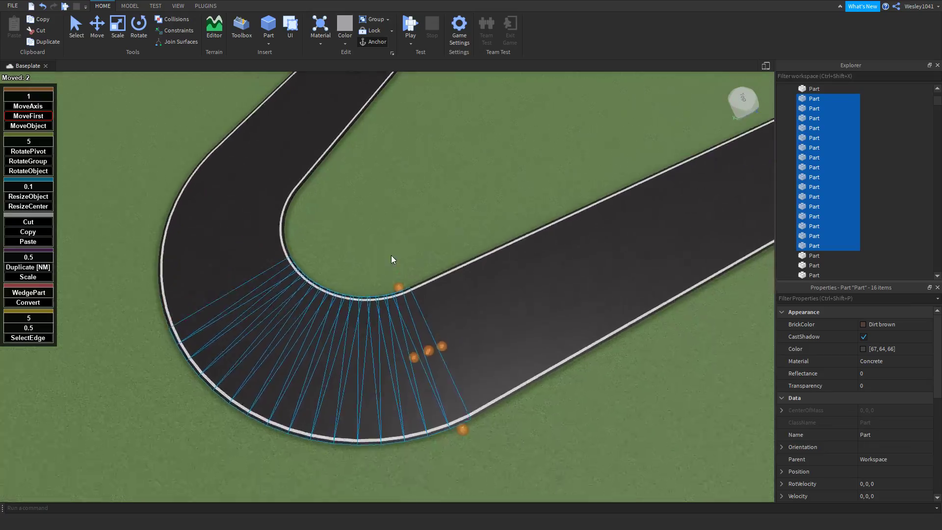
- Examine the road edge and its white line along the straight beyond the hairpin
{"action": "key", "text": "w"}
{"action": "right_click_drag", "start_coordinate": [391, 261], "coordinate": [384, 263]}
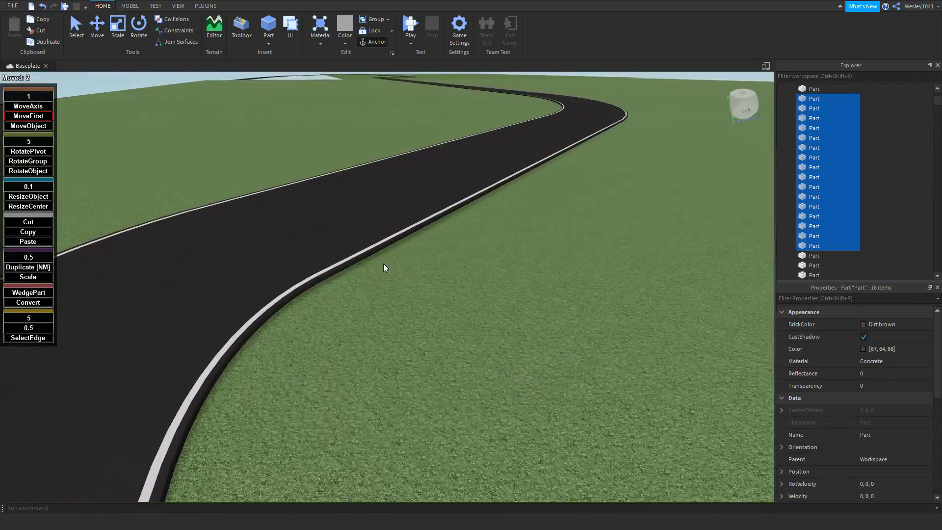
{"action": "key", "text": "w"}
{"action": "right_click_drag", "start_coordinate": [445, 285], "coordinate": [445, 285]}
{"action": "key", "text": "w"}
{"action": "key", "text": "s"}
{"action": "key", "text": "w"}
{"action": "key", "text": "w"}
{"action": "key", "text": "s"}
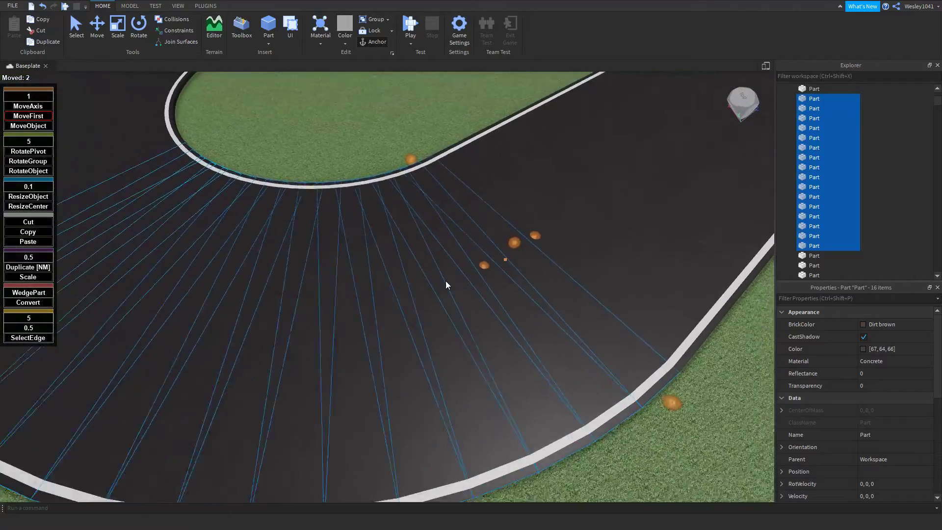
- Add the remaining hairpin segments and the adjoining straight road parts to the selection
{"action": "key", "text": "s"}
{"action": "right_click_drag", "start_coordinate": [515, 263], "coordinate": [515, 263]}
{"action": "key", "text": "w"}
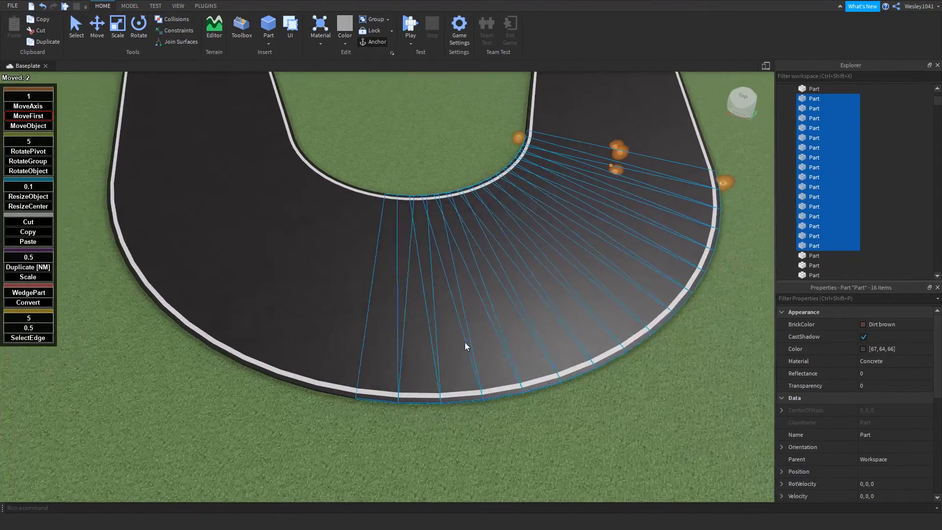
{"action": "right_click_drag", "start_coordinate": [505, 352], "coordinate": [505, 352]}
{"action": "key", "text": "s"}
{"action": "key", "text": "a"}
{"action": "mouse_move", "coordinate": [511, 343]}
{"action": "left_mouse_down", "text": "ctrl"}
{"action": "mouse_move", "coordinate": [346, 267]}
{"action": "mouse_move", "coordinate": [307, 215]}
{"action": "left_mouse_up", "text": "ctrl"}
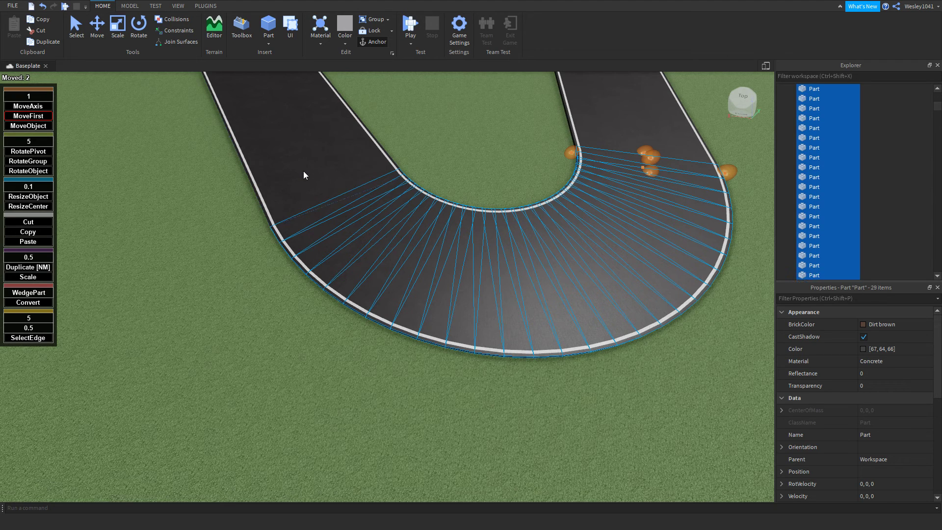
{"action": "left_click", "coordinate": [592, 129], "text": "ctrl"}
- Duplicate the selected road parts and extend the copies 5 studs past the inner edge, using ResizeObject with a 1-stud increment
{"action": "left_click", "coordinate": [39, 187]}
{"action": "type", "text": "1"}
{"action": "left_click", "coordinate": [47, 197]}
{"action": "right_click_drag", "start_coordinate": [578, 239], "coordinate": [582, 235]}
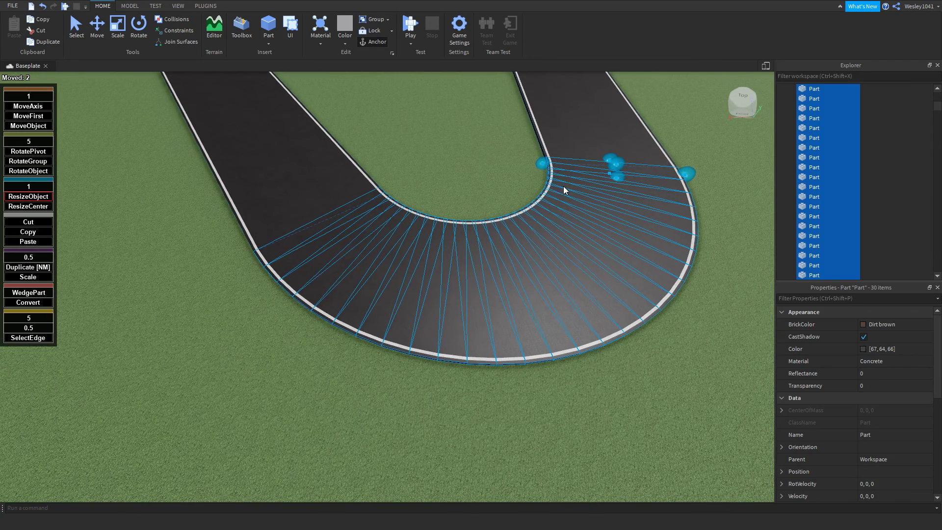
{"action": "right_click_drag", "start_coordinate": [558, 201], "coordinate": [558, 201]}
{"action": "key", "text": "w"}
{"action": "key", "text": "d"}
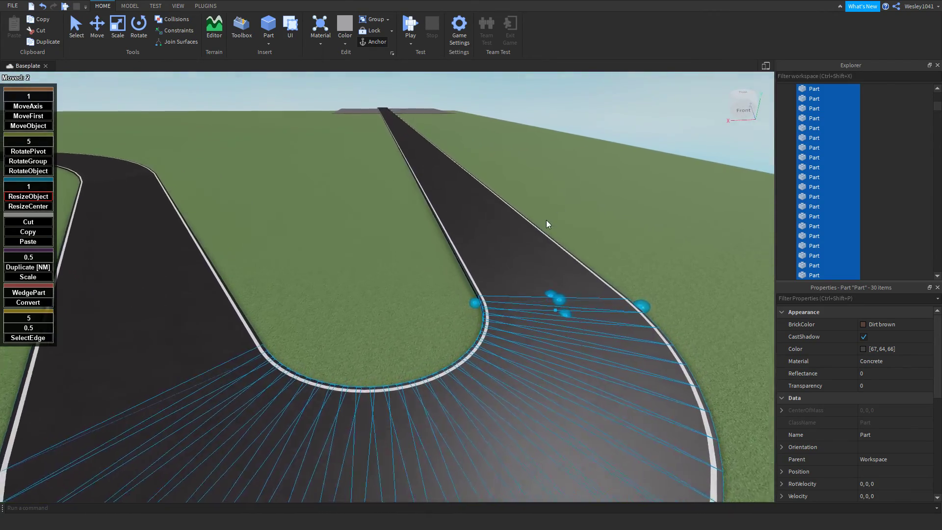
{"action": "right_click_drag", "start_coordinate": [462, 254], "coordinate": [462, 254]}
{"action": "key", "text": "w"}
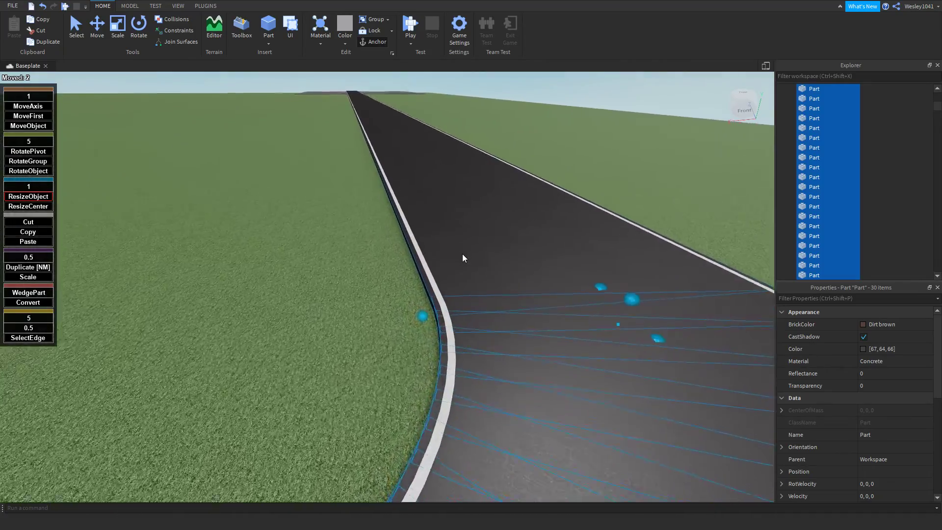
{"action": "key", "text": "s"}
{"action": "key", "text": "d"}
{"action": "key", "text": "w"}
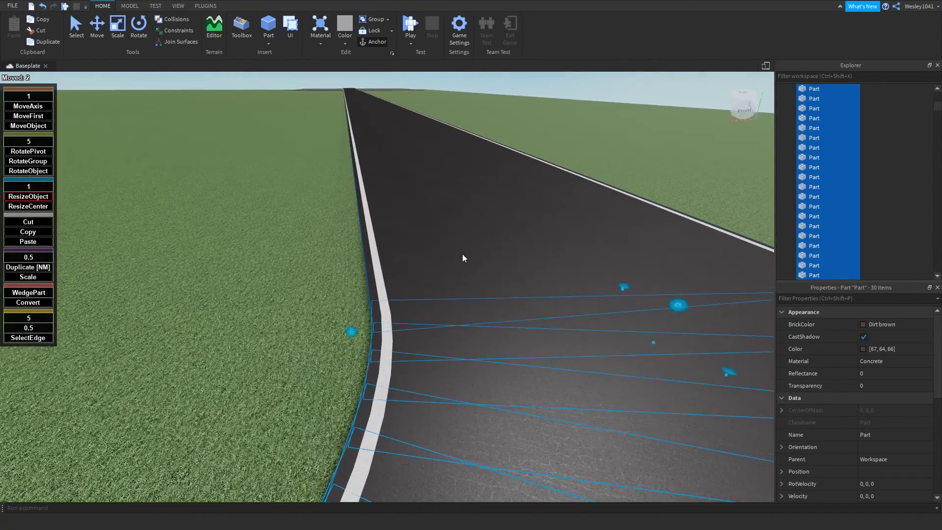
{"action": "right_click_drag", "start_coordinate": [462, 254], "coordinate": [465, 254]}
{"action": "key", "text": "w"}
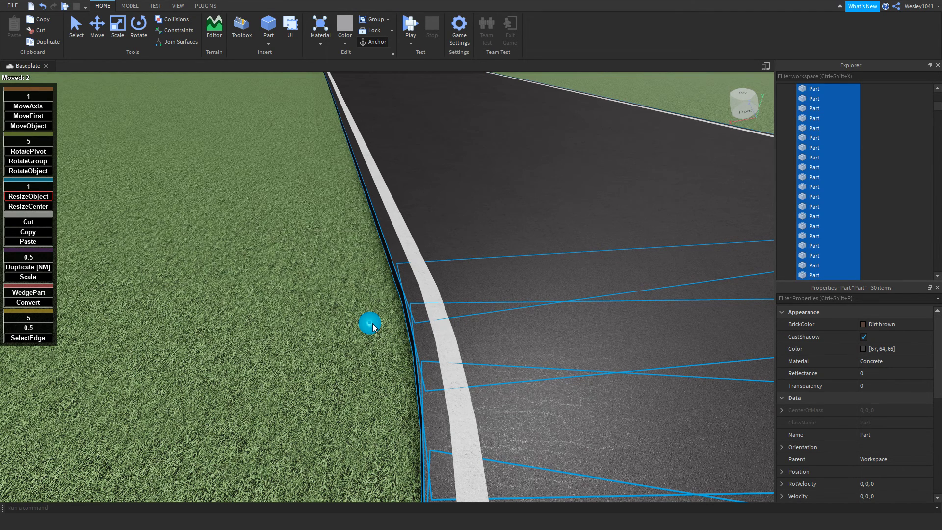
{"action": "left_click_drag", "start_coordinate": [373, 328], "coordinate": [273, 329]}
- Cut the copies back 60 studs from the outer side and shorten them lengthwise by 5.2 studs using ResizeCenter with a 0.1 increment
{"action": "right_click_drag", "start_coordinate": [273, 329], "coordinate": [504, 247]}
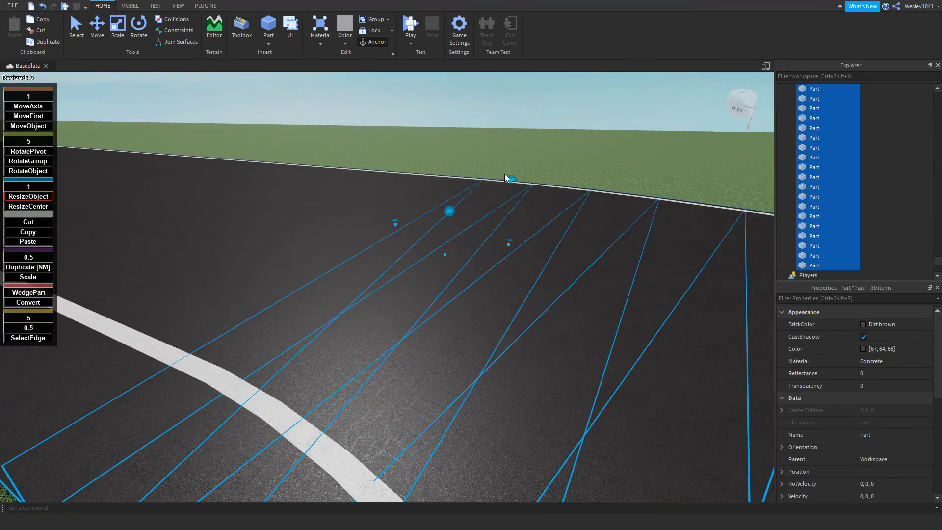
{"action": "left_click_drag", "start_coordinate": [506, 176], "coordinate": [344, 280]}
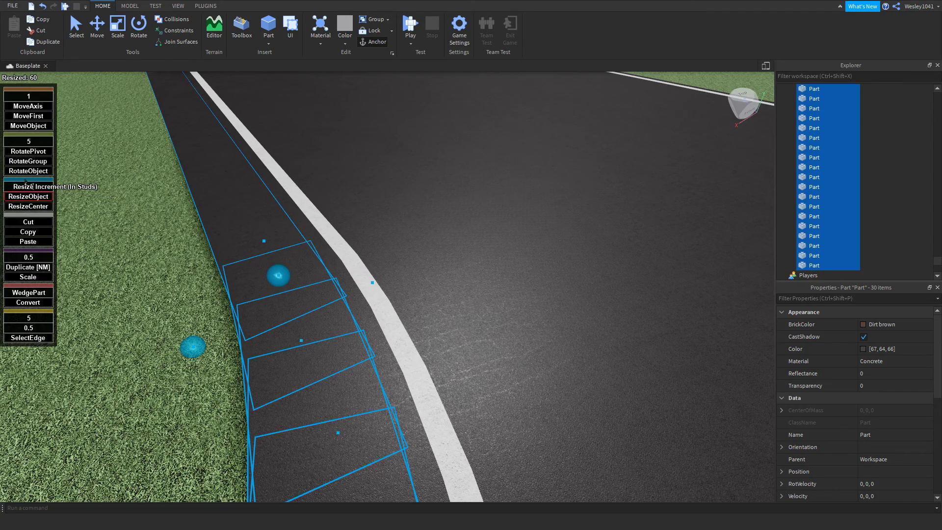
{"action": "left_click", "coordinate": [28, 206]}
{"action": "right_click_drag", "start_coordinate": [432, 214], "coordinate": [385, 206]}
{"action": "scroll", "coordinate": [139, 258], "scroll_direction": "up", "scroll_amount": 3}
{"action": "scroll", "coordinate": [177, 240], "scroll_direction": "down", "scroll_amount": 2}
{"action": "left_click_drag", "start_coordinate": [178, 240], "coordinate": [327, 258]}
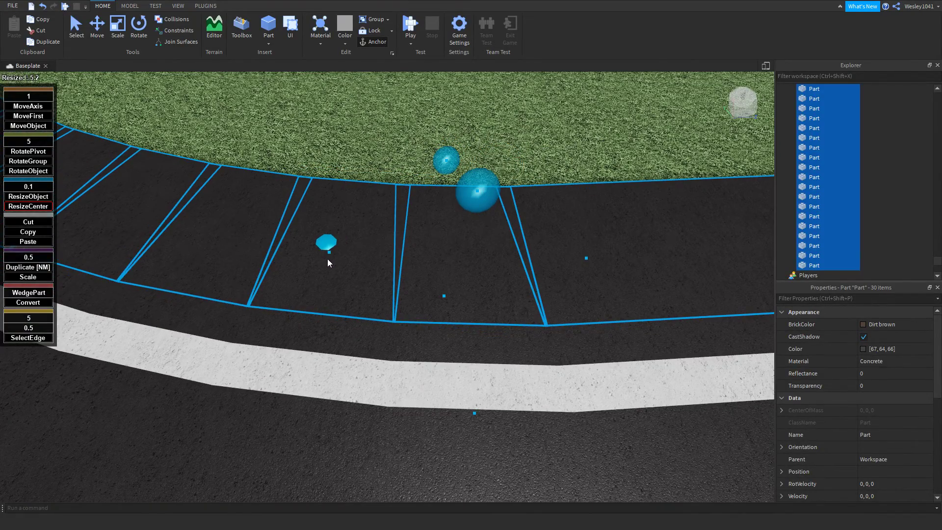
- Set the BrickColor of the selected inner-edge parts to Institutional white
{"action": "left_click", "coordinate": [870, 324]}
{"action": "left_click", "coordinate": [913, 303]}
{"action": "scroll", "coordinate": [577, 242], "scroll_direction": "down", "scroll_amount": 10}
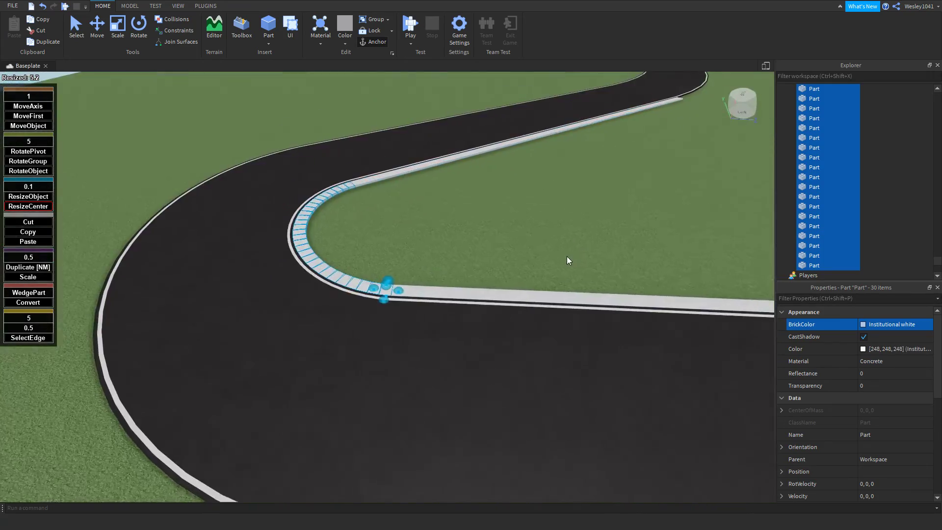
- Shorten the long white strip along the main straight by 1953 studs using ResizeObject with a 1-stud increment
{"action": "right_click_drag", "start_coordinate": [567, 257], "coordinate": [566, 259]}
{"action": "right_click_drag", "start_coordinate": [517, 220], "coordinate": [518, 221]}
{"action": "key", "text": "a"}
{"action": "left_click", "coordinate": [471, 248]}
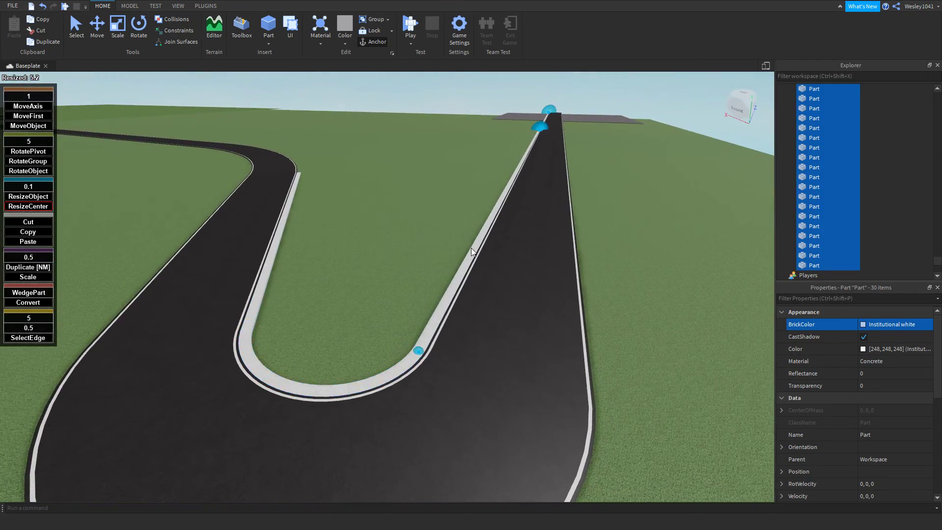
{"action": "left_click", "coordinate": [37, 190]}
{"action": "type", "text": "1"}
{"action": "left_click", "coordinate": [34, 197]}
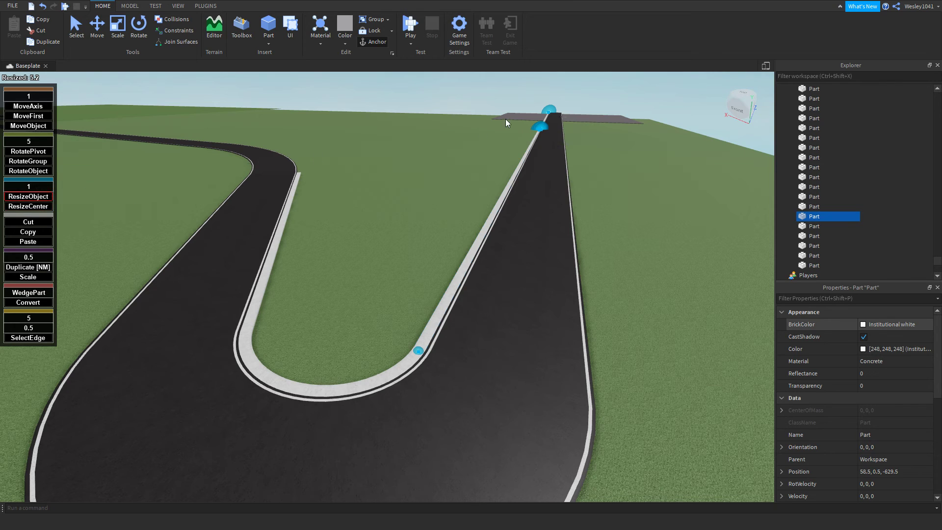
{"action": "left_click_drag", "start_coordinate": [546, 115], "coordinate": [471, 361]}
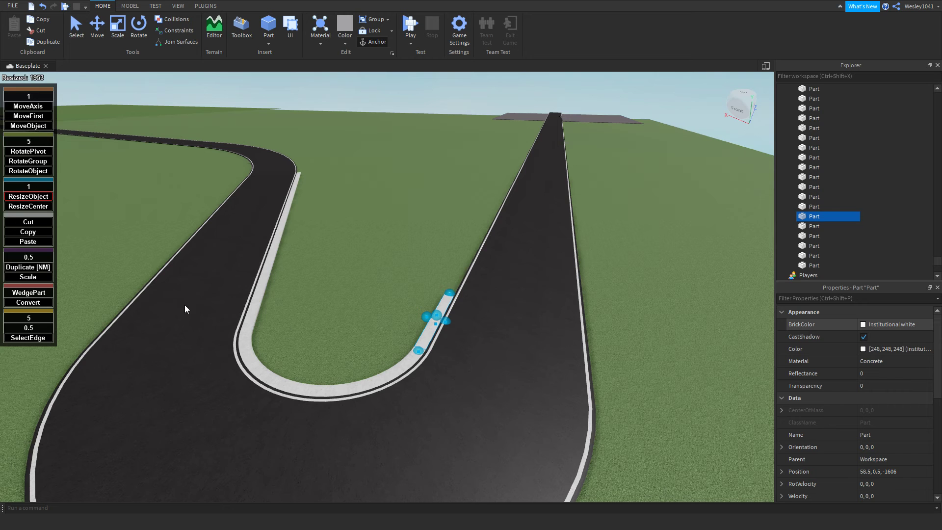
- Shorten the white strip on the other straight, beyond the hairpin, by 278 studs
{"action": "left_click", "coordinate": [262, 282]}
{"action": "left_click_drag", "start_coordinate": [306, 171], "coordinate": [283, 281]}
{"action": "key", "text": "w"}
{"action": "key", "text": "a"}
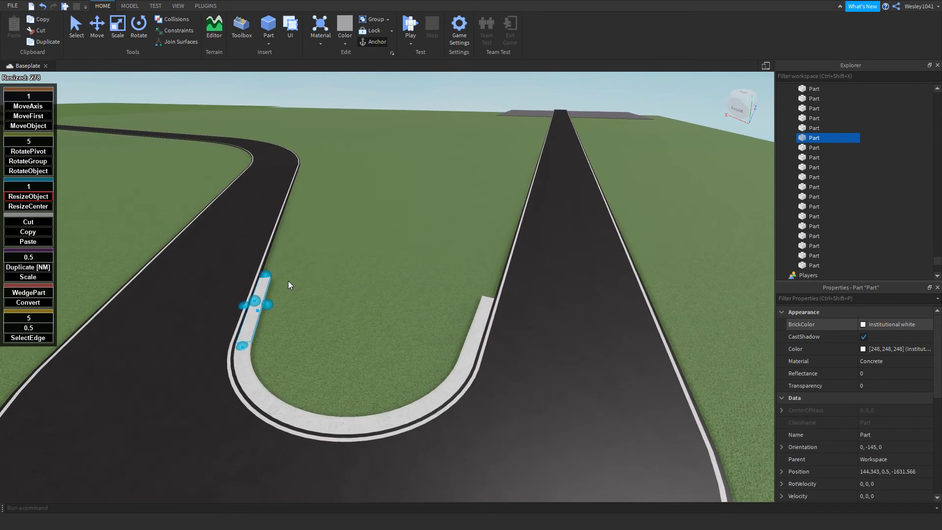
{"action": "key", "text": "d"}
{"action": "key", "text": "w"}
- Lengthen the white strip on the angled straight by 242 studs towards the next bend
{"action": "left_click", "coordinate": [438, 319]}
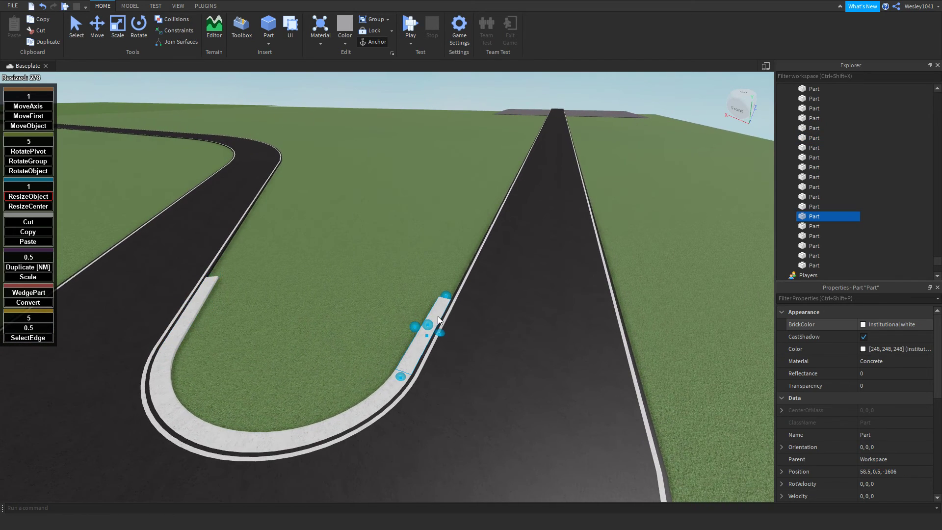
{"action": "key", "text": "a"}
{"action": "key", "text": "s"}
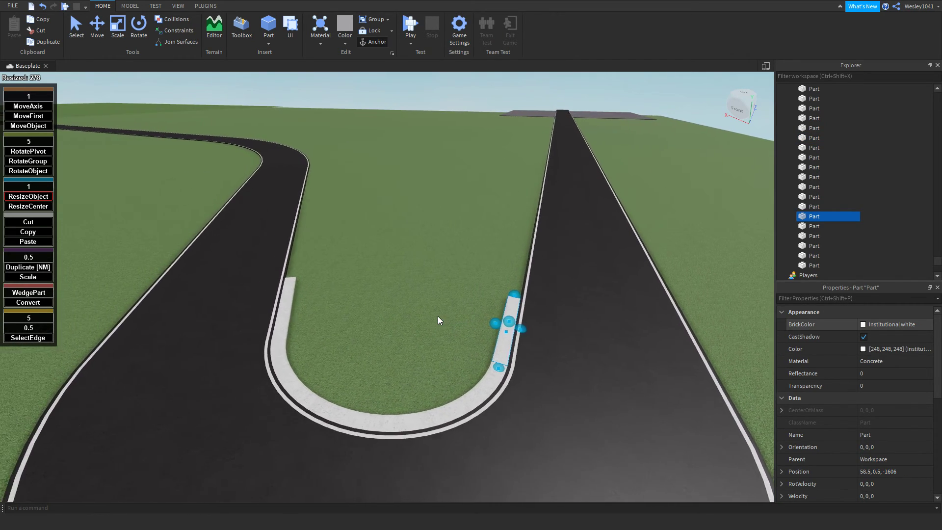
{"action": "left_click", "coordinate": [316, 300]}
{"action": "left_click_drag", "start_coordinate": [319, 275], "coordinate": [326, 170]}
{"action": "key", "text": "w"}
{"action": "key", "text": "w"}
{"action": "right_click_drag", "start_coordinate": [439, 219], "coordinate": [419, 254]}
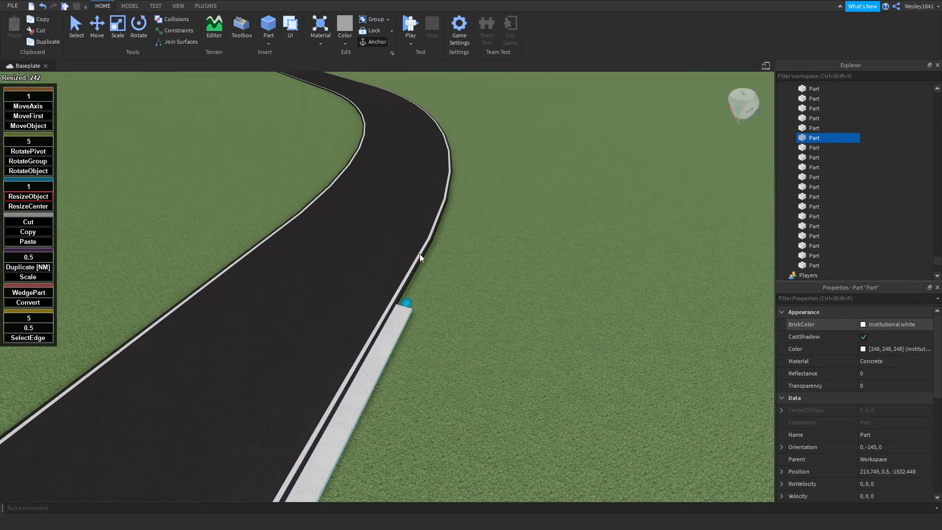
- Cut the angled straight's white strip back to a short stub just past the hairpin's end
{"action": "left_click_drag", "start_coordinate": [410, 304], "coordinate": [437, 251]}
{"action": "right_click_drag", "start_coordinate": [436, 252], "coordinate": [437, 251]}
{"action": "left_click_drag", "start_coordinate": [437, 250], "coordinate": [434, 251]}
{"action": "right_click_drag", "start_coordinate": [436, 251], "coordinate": [434, 251]}
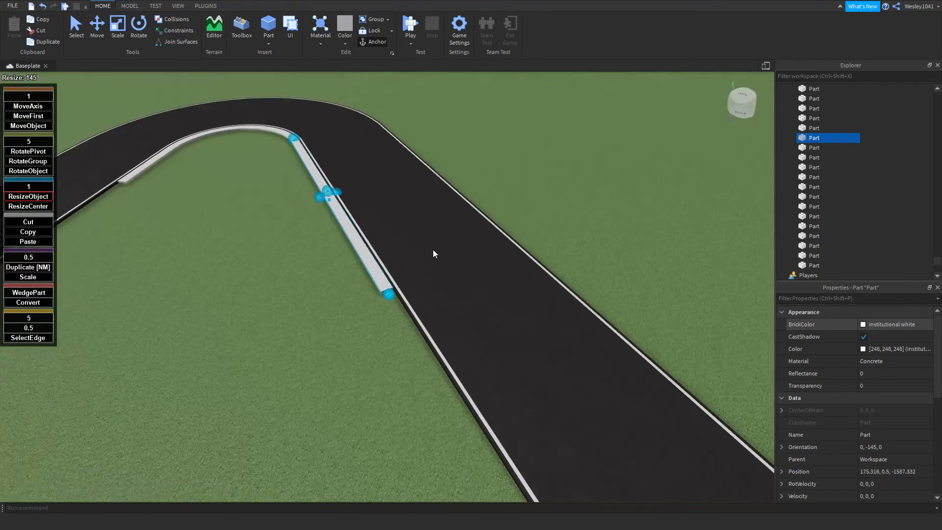
{"action": "left_click_drag", "start_coordinate": [435, 252], "coordinate": [366, 148]}
{"action": "key", "text": "w"}
{"action": "right_click_drag", "start_coordinate": [446, 207], "coordinate": [416, 185]}
{"action": "key", "text": "s"}
{"action": "left_click_drag", "start_coordinate": [362, 213], "coordinate": [363, 209]}
{"action": "right_click_drag", "start_coordinate": [363, 209], "coordinate": [359, 261]}
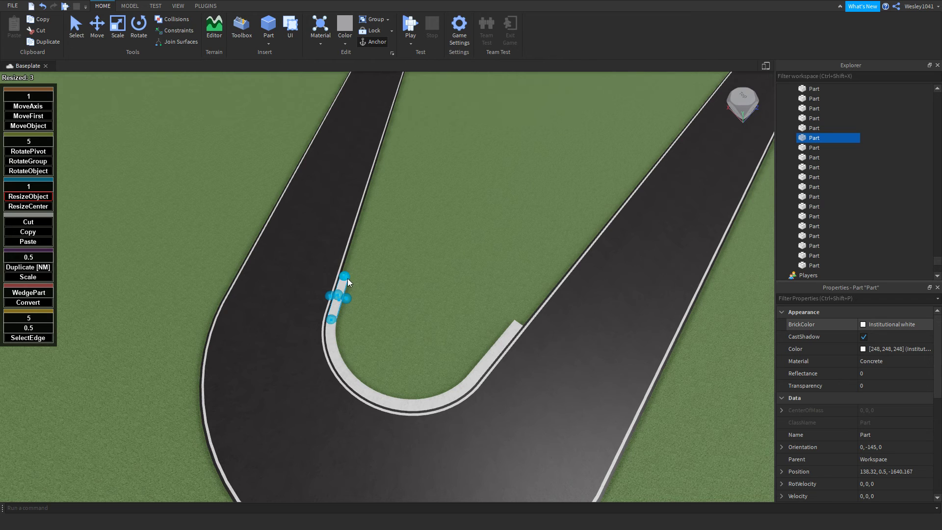
- Select the first three curved kerb segments adjoining the white strip on the main straight
{"action": "key", "text": "w"}
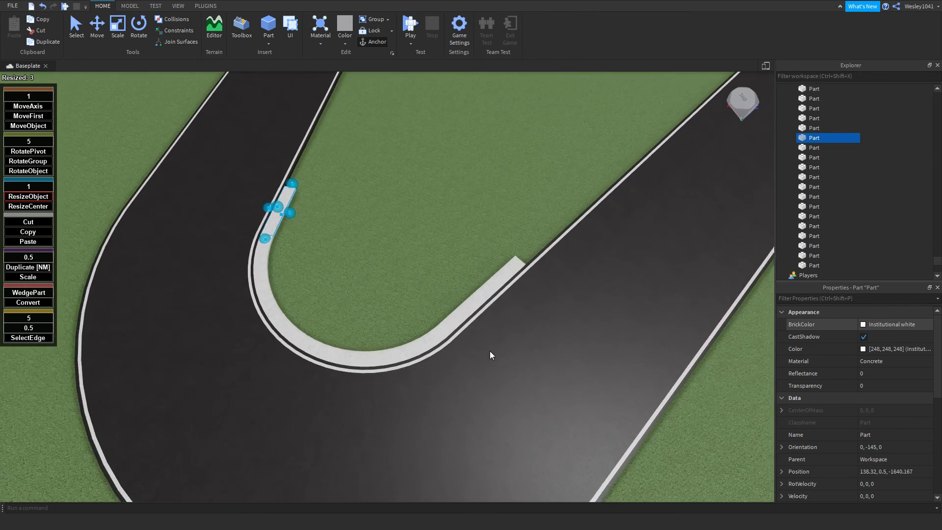
{"action": "left_click", "coordinate": [474, 332]}
{"action": "left_click", "coordinate": [474, 333]}
{"action": "left_click", "coordinate": [456, 347]}
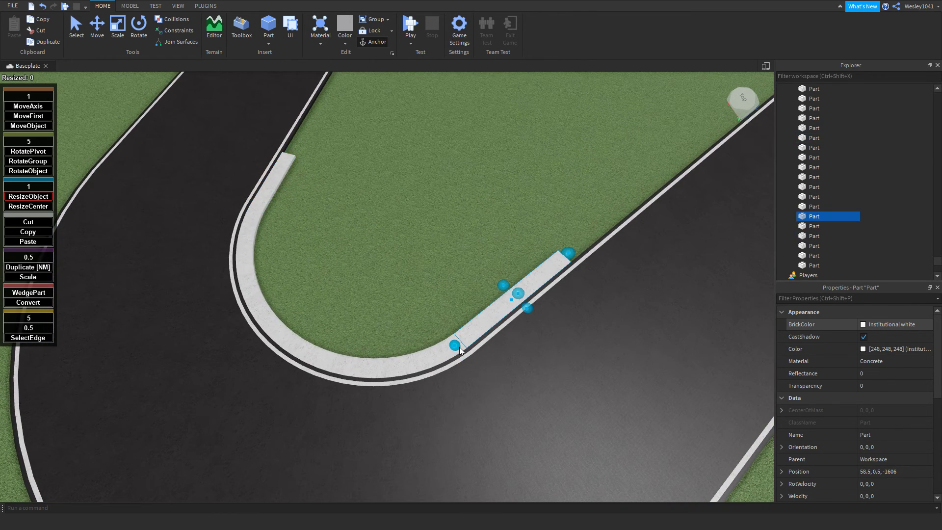
{"action": "left_click", "coordinate": [462, 348]}
{"action": "key", "text": "w"}
{"action": "right_click_drag", "start_coordinate": [463, 348], "coordinate": [452, 346]}
{"action": "key", "text": "w"}
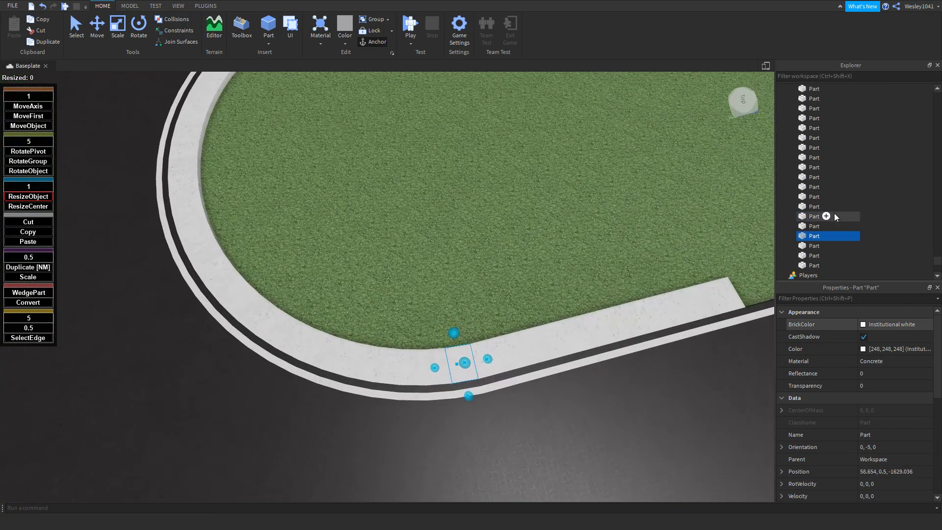
{"action": "left_click", "coordinate": [441, 377], "text": "shift"}
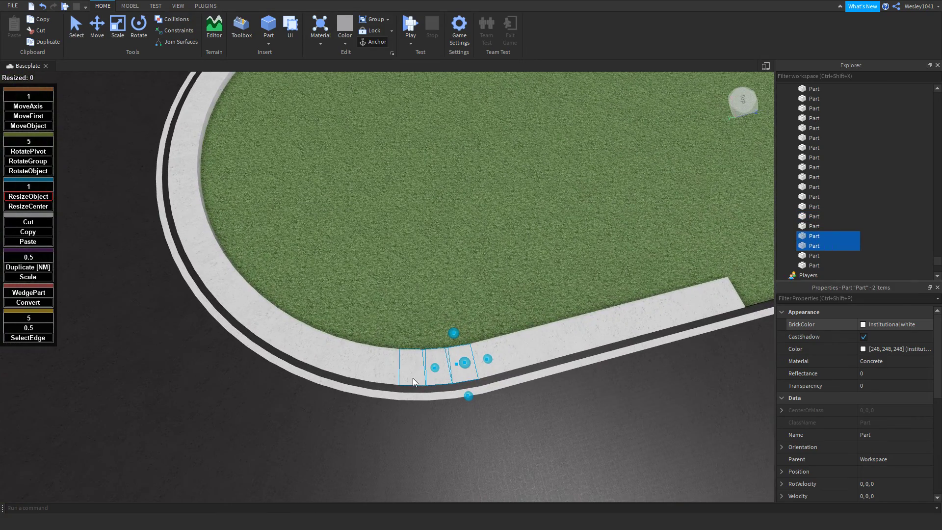
{"action": "left_click", "coordinate": [413, 379], "text": "shift"}
- Add three more groups of three kerb segments around the hairpin to the selection, leaving three segments unselected between groups
{"action": "right_click_drag", "start_coordinate": [424, 377], "coordinate": [428, 372]}
{"action": "key", "text": "a"}
{"action": "left_click", "coordinate": [483, 362], "text": "shift"}
{"action": "left_click", "coordinate": [463, 362], "text": "shift"}
{"action": "left_click", "coordinate": [429, 373], "text": "shift"}
{"action": "key", "text": "a"}
{"action": "key", "text": "s"}
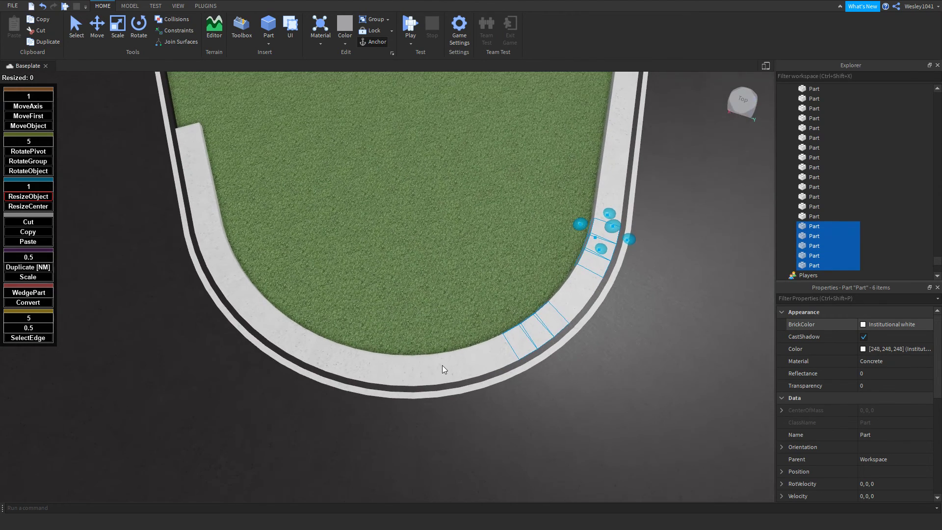
{"action": "left_click", "coordinate": [431, 371], "text": "shift"}
{"action": "left_click", "coordinate": [438, 372], "text": "shift"}
{"action": "left_click", "coordinate": [403, 372], "text": "shift"}
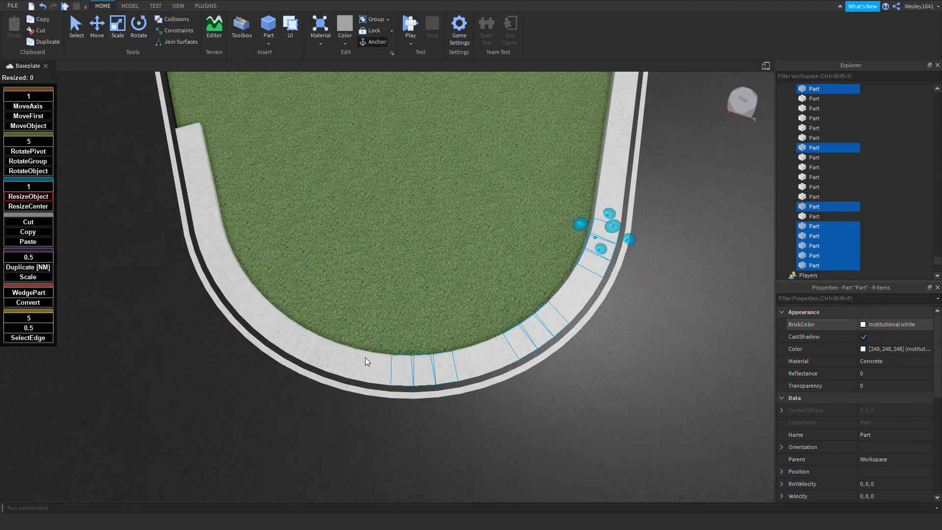
{"action": "left_click", "coordinate": [320, 351], "text": "shift"}
{"action": "left_click", "coordinate": [283, 330], "text": "shift"}
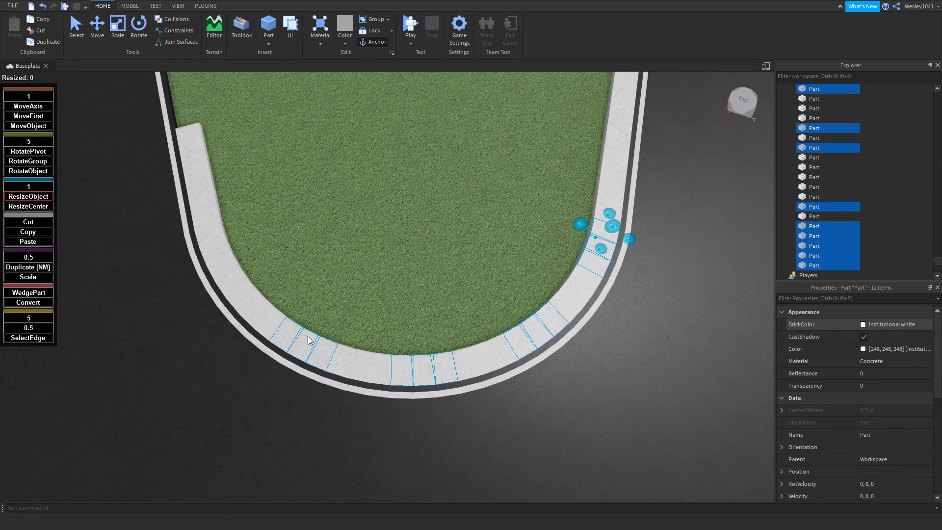
- Add the last group of three hairpin segments and set the BrickColor of all selected segments to Bright red
{"action": "right_click_drag", "start_coordinate": [310, 337], "coordinate": [323, 335]}
{"action": "key", "text": "a"}
{"action": "left_click", "coordinate": [351, 313], "text": "shift"}
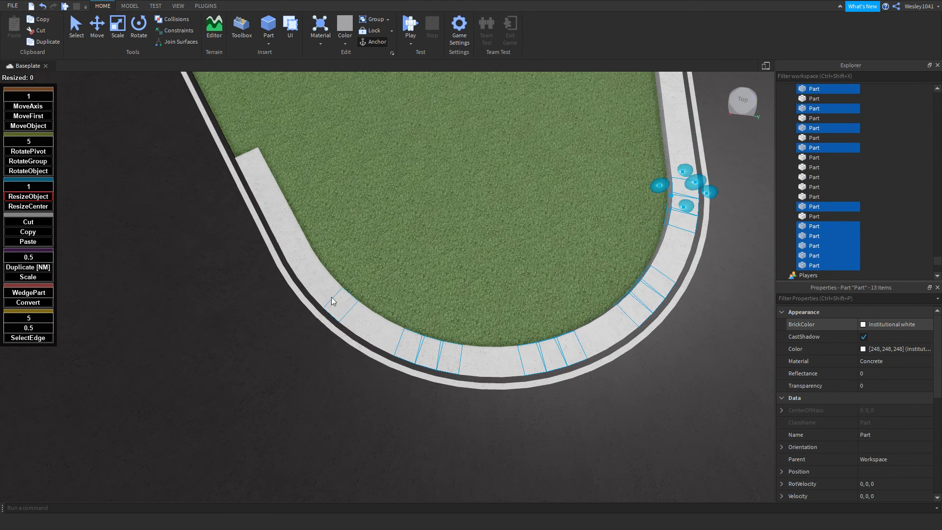
{"action": "left_click", "coordinate": [319, 284], "text": "shift"}
{"action": "left_click", "coordinate": [310, 268], "text": "shift"}
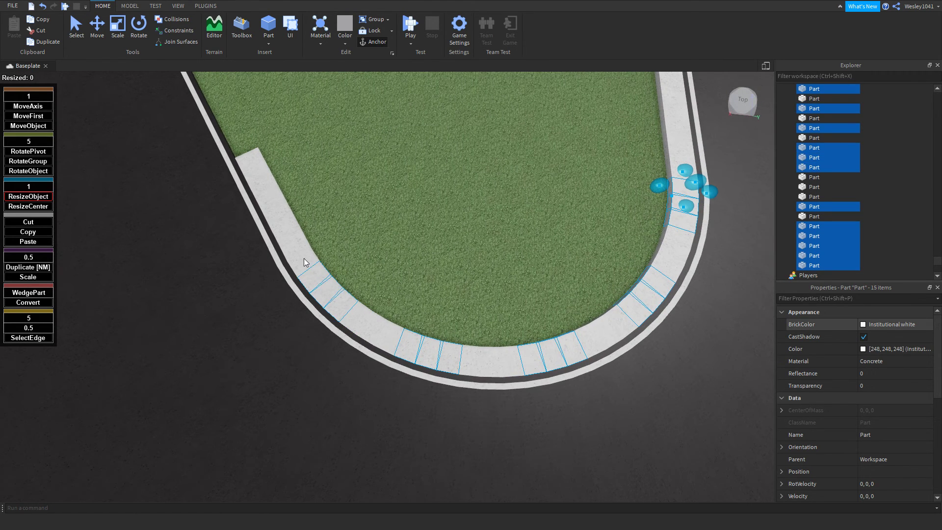
{"action": "left_click", "coordinate": [865, 322]}
{"action": "left_click", "coordinate": [906, 221]}
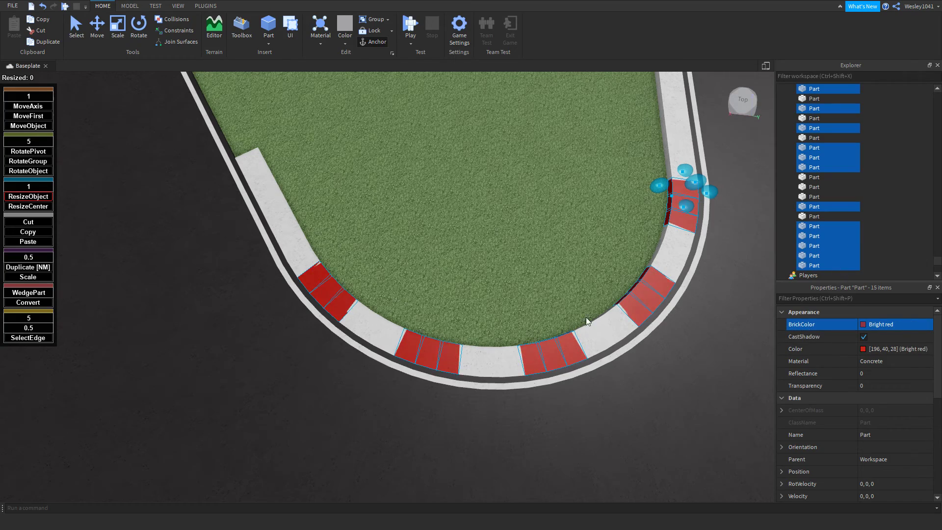
- Raise the red segments 1 stud with MoveFirst and lower them 0.99 studs so they sit slightly above the white ones
{"action": "right_click_drag", "start_coordinate": [586, 317], "coordinate": [585, 315]}
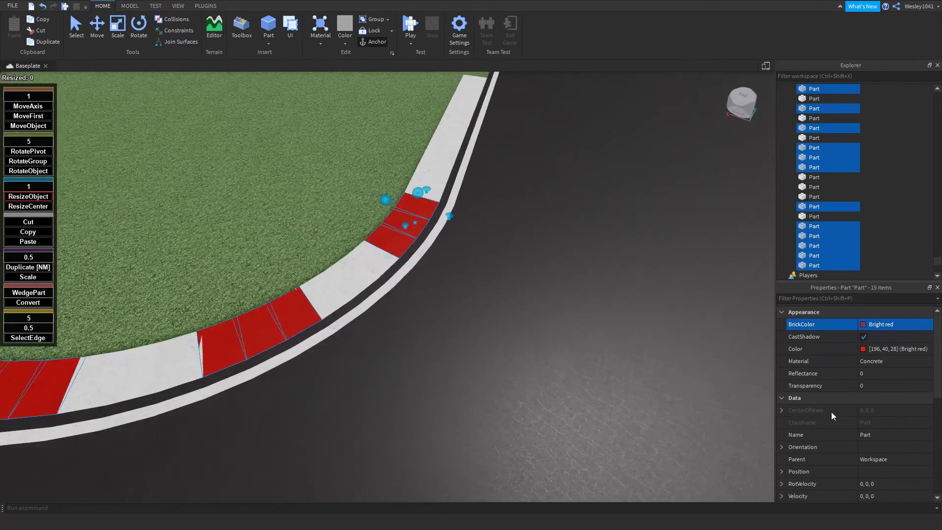
{"action": "scroll", "coordinate": [831, 412], "scroll_direction": "down", "scroll_amount": 2}
{"action": "right_click_drag", "start_coordinate": [502, 257], "coordinate": [501, 264]}
{"action": "right_click_drag", "start_coordinate": [145, 170], "coordinate": [137, 172]}
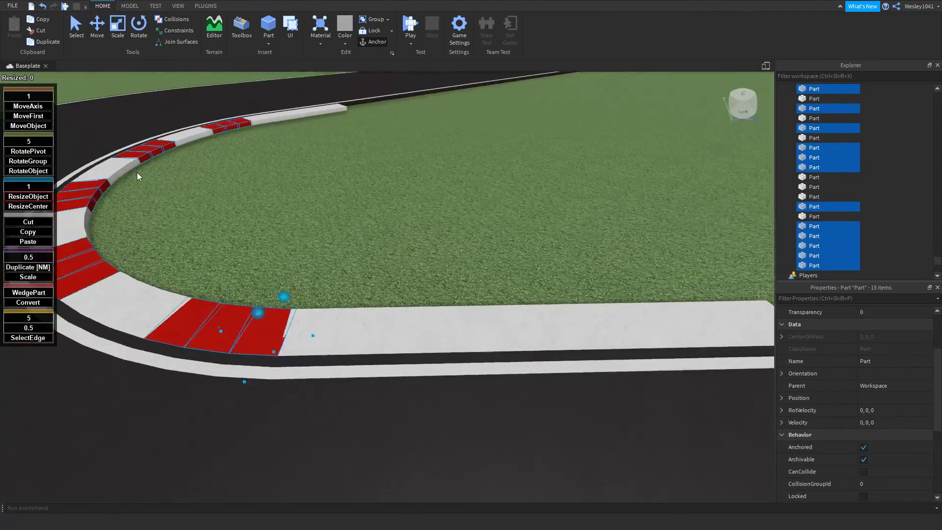
{"action": "key", "text": "w"}
{"action": "left_click", "coordinate": [30, 115]}
{"action": "right_click_drag", "start_coordinate": [398, 211], "coordinate": [390, 217]}
{"action": "right_click_drag", "start_coordinate": [435, 301], "coordinate": [409, 320]}
{"action": "key", "text": "a"}
{"action": "key", "text": "d"}
{"action": "key", "text": "s"}
{"action": "left_click_drag", "start_coordinate": [441, 305], "coordinate": [441, 280]}
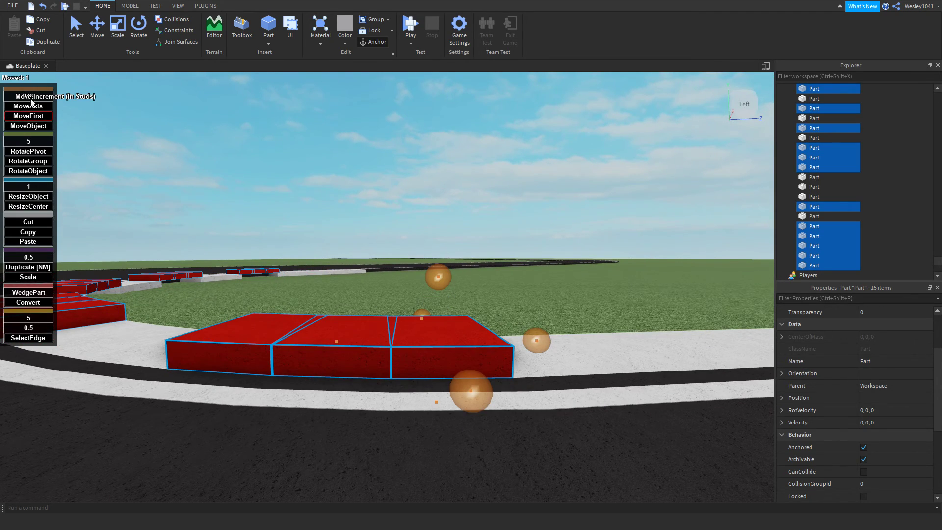
{"action": "left_click_drag", "start_coordinate": [431, 279], "coordinate": [439, 307]}
{"action": "scroll", "coordinate": [368, 392], "scroll_direction": "up", "scroll_amount": 5}
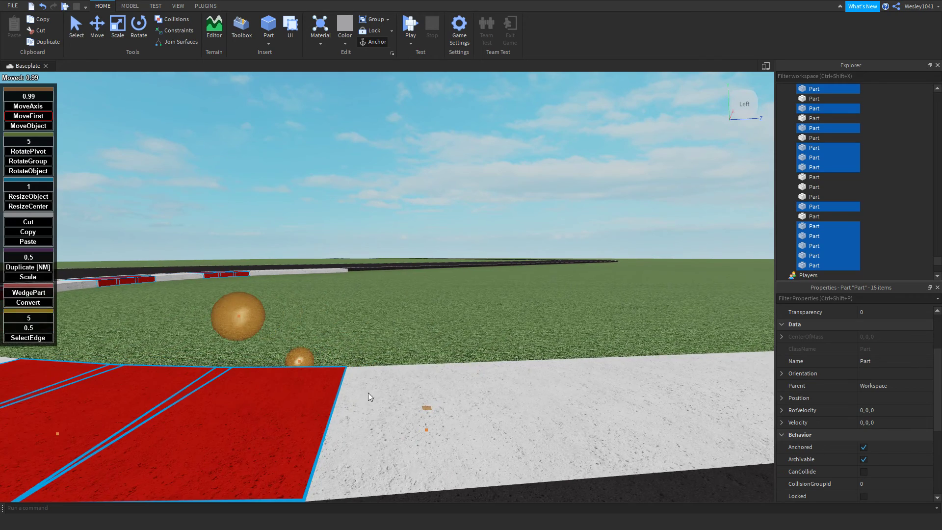
- Select the white strip on the main straight for ResizeObject and check its Size property
{"action": "left_click", "coordinate": [395, 381]}
{"action": "right_click_drag", "start_coordinate": [398, 379], "coordinate": [402, 376]}
{"action": "scroll", "coordinate": [403, 376], "scroll_direction": "down", "scroll_amount": 5}
{"action": "key", "text": "d"}
{"action": "left_click", "coordinate": [29, 198]}
{"action": "right_click_drag", "start_coordinate": [461, 259], "coordinate": [467, 258]}
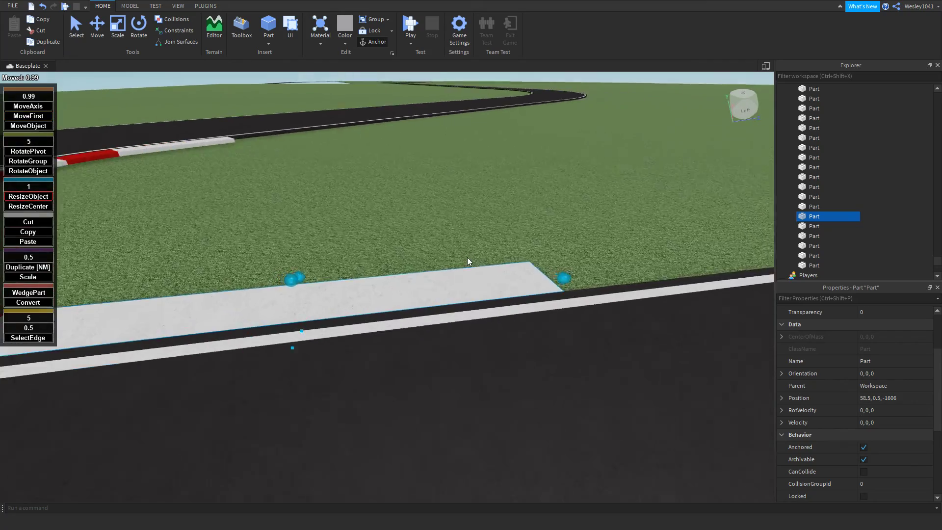
{"action": "key", "text": "w"}
{"action": "key", "text": "a"}
{"action": "scroll", "coordinate": [878, 432], "scroll_direction": "down", "scroll_amount": 4}
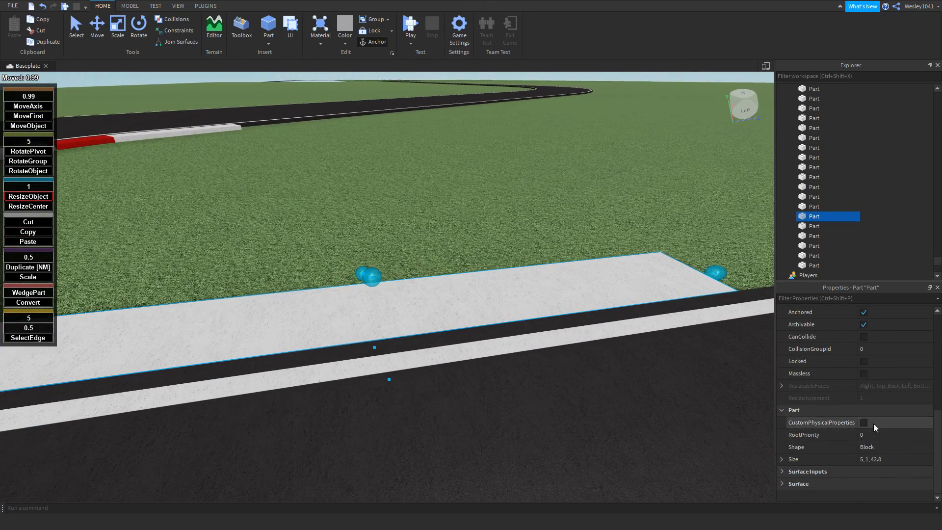
- Shorten the white kerb strip on the main straight by 26 studs from its far end
{"action": "right_click_drag", "start_coordinate": [697, 292], "coordinate": [696, 297]}
{"action": "key", "text": "w"}
{"action": "key", "text": "a"}
{"action": "key", "text": "s"}
{"action": "key", "text": "a"}
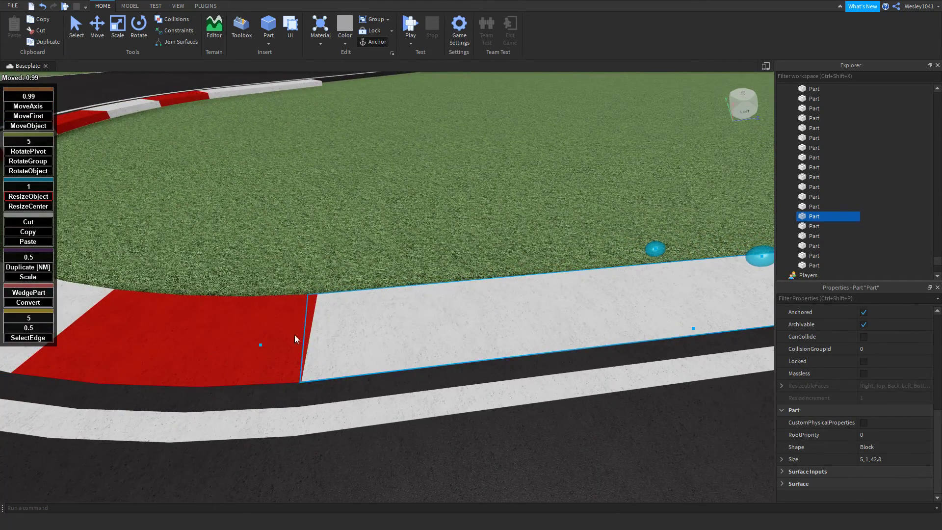
{"action": "key", "text": "w"}
{"action": "key", "text": "d"}
{"action": "right_click_drag", "start_coordinate": [591, 264], "coordinate": [596, 264]}
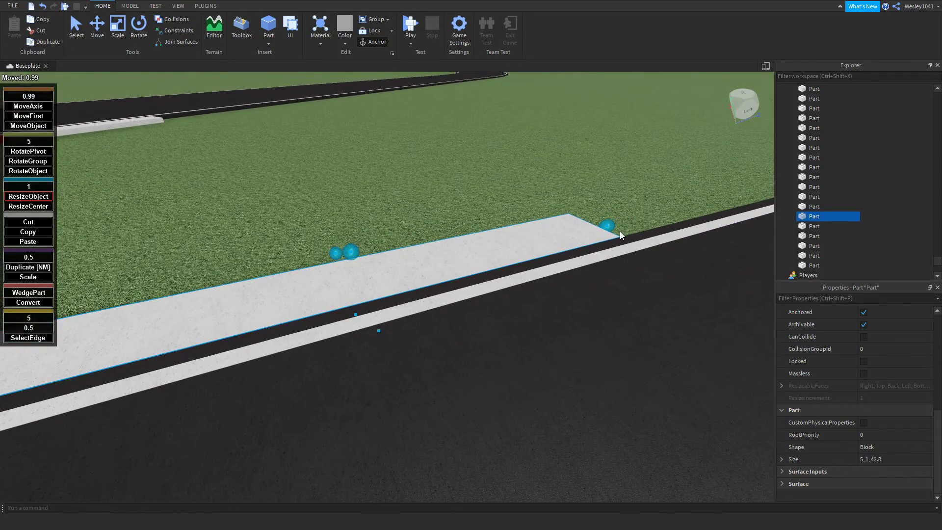
{"action": "left_click_drag", "start_coordinate": [608, 226], "coordinate": [584, 248]}
- Inspect the Size values of the individual red segments at the end of the curve
{"action": "key", "text": "a"}
{"action": "left_click", "coordinate": [145, 310]}
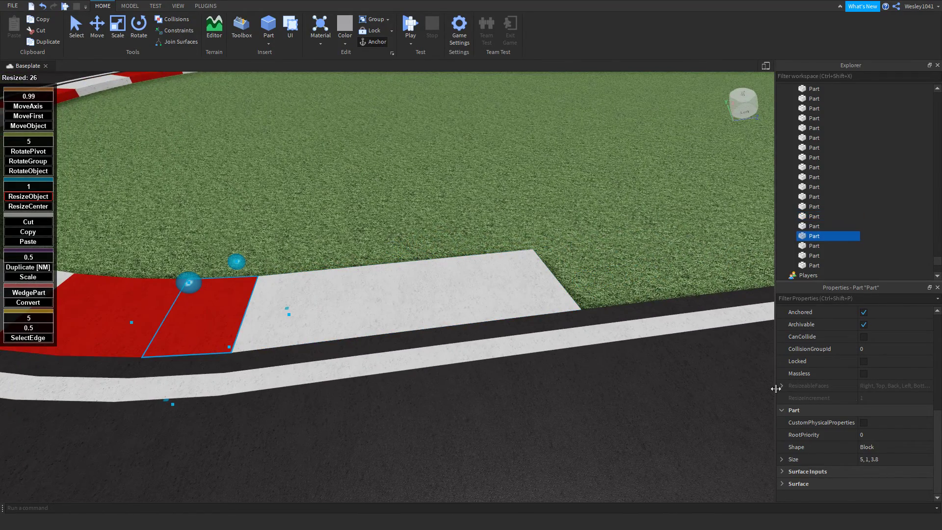
{"action": "key", "text": "a"}
{"action": "left_click", "coordinate": [203, 313]}
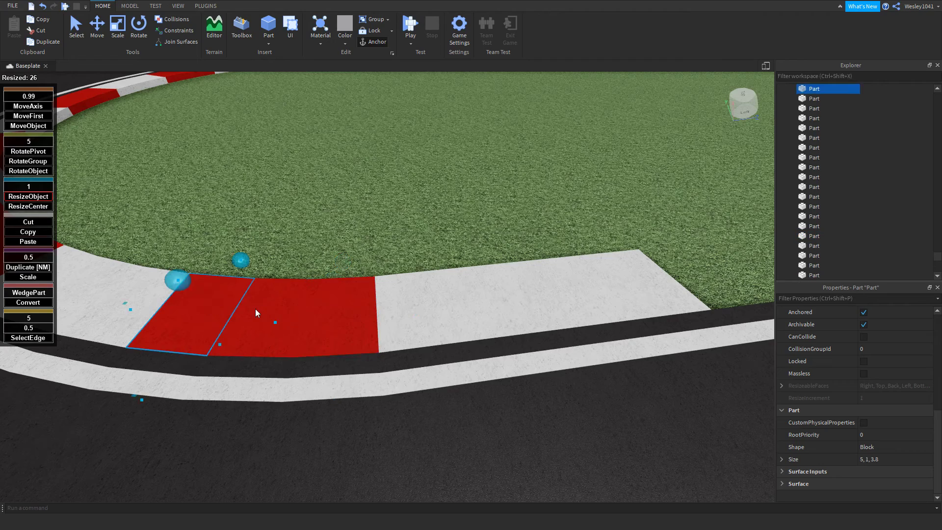
{"action": "left_click", "coordinate": [256, 312]}
{"action": "left_click", "coordinate": [329, 311]}
{"action": "left_click", "coordinate": [245, 309]}
{"action": "left_click", "coordinate": [204, 306]}
- Shorten the main straight's white strip by another 5 studs to a length of 11.8 studs
{"action": "left_click", "coordinate": [492, 311]}
{"action": "key", "text": "d"}
{"action": "left_click_drag", "start_coordinate": [542, 279], "coordinate": [462, 299]}
{"action": "key", "text": "a"}
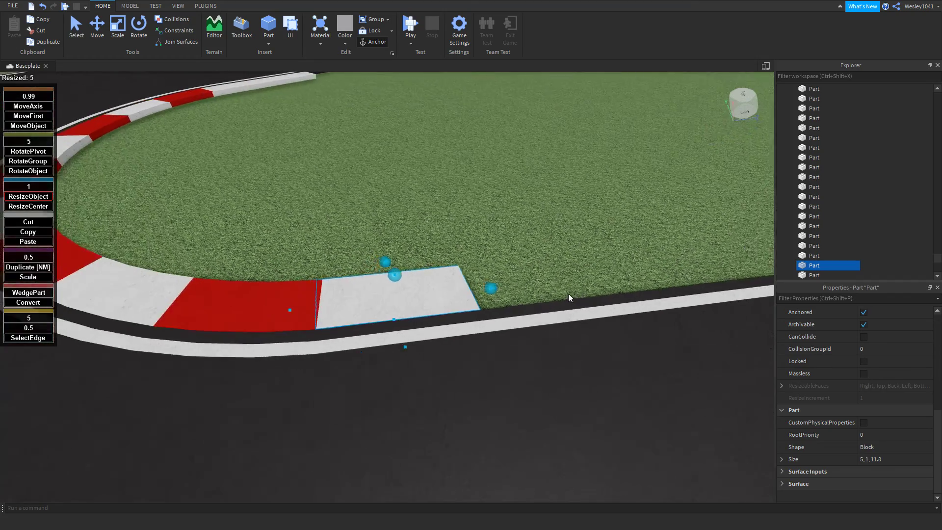
- Duplicate the shortened white strip and move the copy 11.8 studs along the straight using MoveFirst
{"action": "key", "text": "w"}
{"action": "key", "text": "d"}
{"action": "left_click", "coordinate": [28, 106]}
{"action": "left_click", "coordinate": [29, 95]}
{"action": "type", "text": "11"}
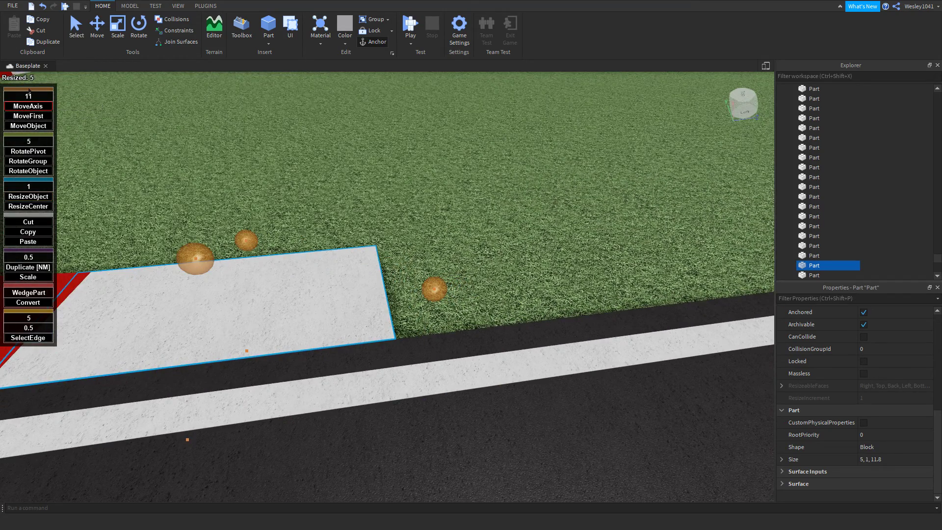
{"action": "type", "text": ".8"}
{"action": "left_click", "coordinate": [29, 116]}
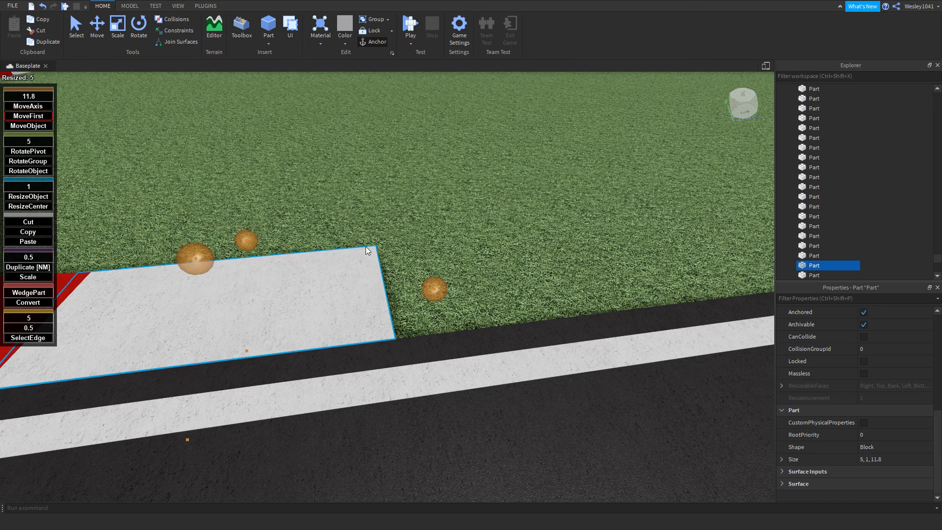
{"action": "left_click", "coordinate": [427, 287]}
{"action": "scroll", "coordinate": [416, 307], "scroll_direction": "down", "scroll_amount": 5}
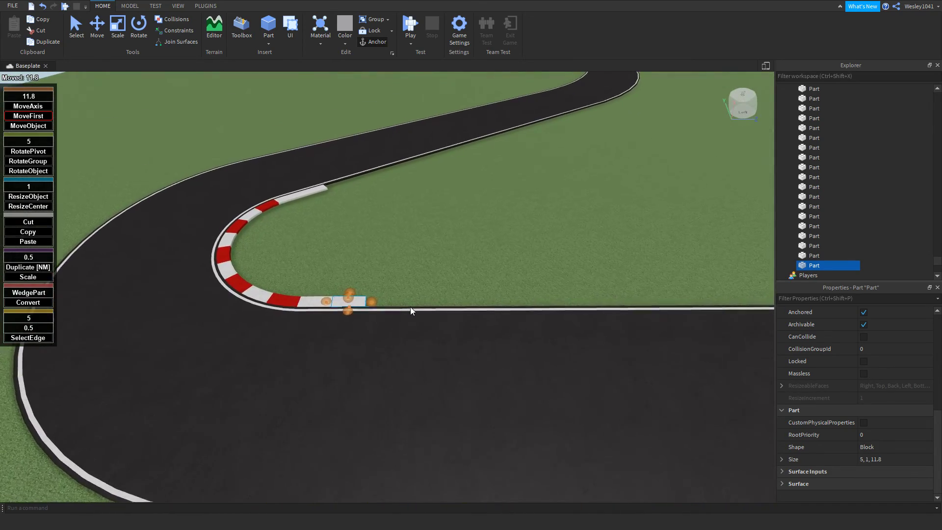
- Set the BrickColor of the copied strip on the main straight to Bright red
{"action": "key", "text": "w"}
{"action": "key", "text": "a"}
{"action": "scroll", "coordinate": [901, 354], "scroll_direction": "up", "scroll_amount": 6}
{"action": "left_click", "coordinate": [867, 321]}
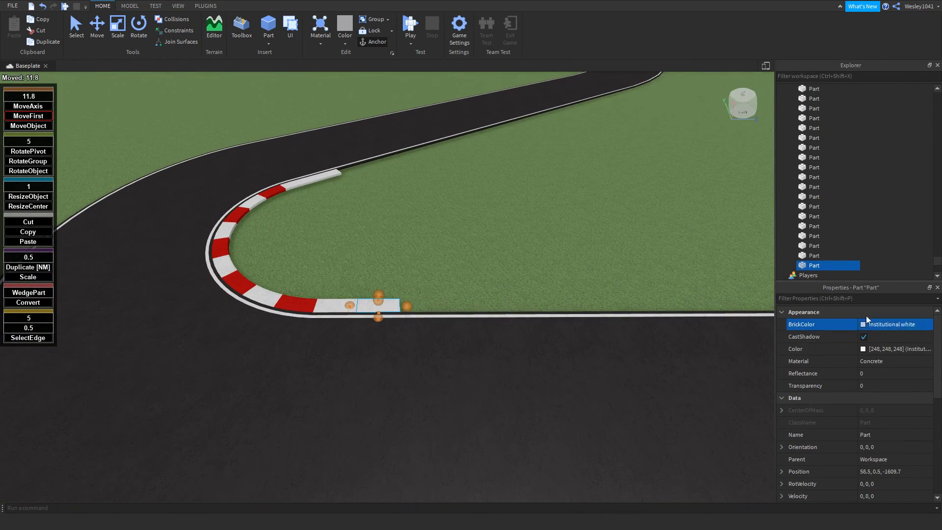
{"action": "left_click", "coordinate": [906, 218]}
- Duplicate the red end segment 11.8 studs farther along the main straight and set the copy's BrickColor to Institutional white
{"action": "right_click_drag", "start_coordinate": [420, 295], "coordinate": [428, 295]}
{"action": "left_click", "coordinate": [406, 303]}
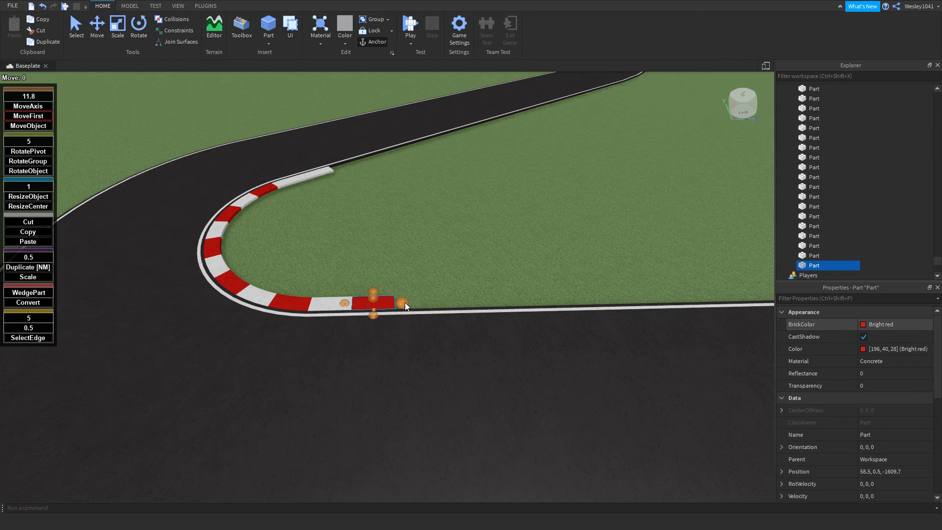
{"action": "left_click", "coordinate": [876, 326]}
{"action": "left_click", "coordinate": [917, 300]}
- Shorten the long white strip at the hairpin's other end by 18 studs using ResizeObject
{"action": "right_click_drag", "start_coordinate": [483, 287], "coordinate": [470, 241]}
{"action": "key", "text": "s"}
{"action": "key", "text": "a"}
{"action": "left_click", "coordinate": [559, 142]}
{"action": "key", "text": "w"}
{"action": "scroll", "coordinate": [497, 236], "scroll_direction": "down", "scroll_amount": 4}
{"action": "scroll", "coordinate": [497, 237], "scroll_direction": "down", "scroll_amount": 3}
{"action": "key", "text": "a"}
{"action": "scroll", "coordinate": [499, 236], "scroll_direction": "up", "scroll_amount": 3}
{"action": "key", "text": "w"}
{"action": "key", "text": "w"}
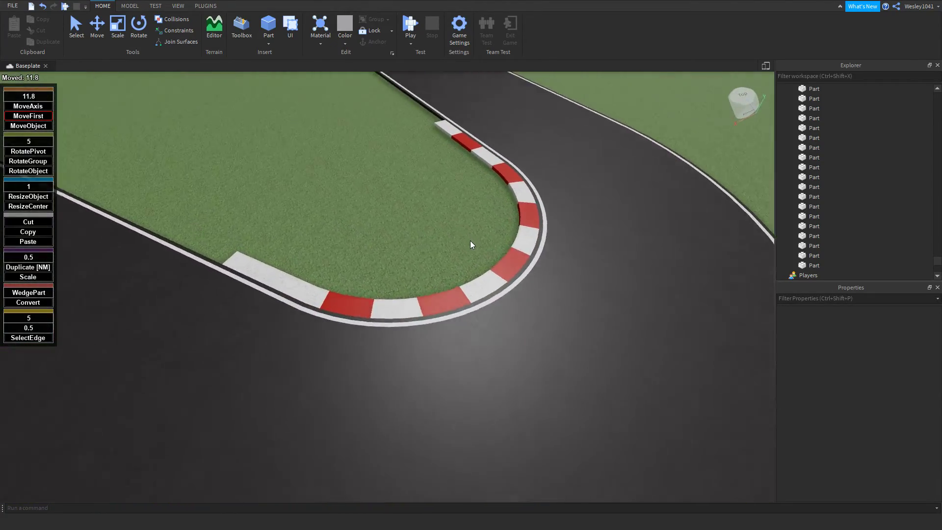
{"action": "key", "text": "a"}
{"action": "left_click", "coordinate": [326, 289]}
{"action": "right_click_drag", "start_coordinate": [326, 289], "coordinate": [329, 289]}
{"action": "key", "text": "w"}
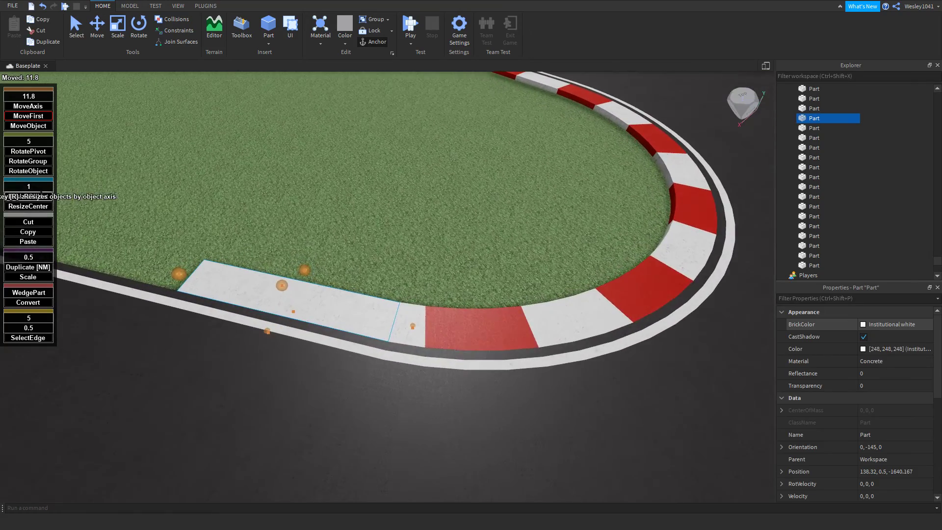
{"action": "left_click", "coordinate": [42, 195]}
{"action": "scroll", "coordinate": [809, 410], "scroll_direction": "down", "scroll_amount": 6}
{"action": "right_click_drag", "start_coordinate": [553, 325], "coordinate": [553, 325]}
{"action": "key", "text": "a"}
{"action": "key", "text": "w"}
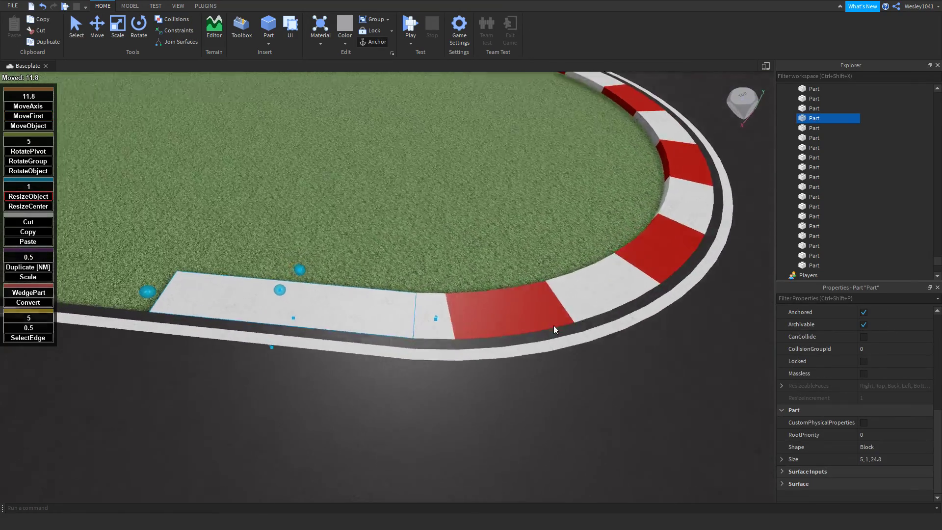
{"action": "scroll", "coordinate": [160, 312], "scroll_direction": "up", "scroll_amount": 3}
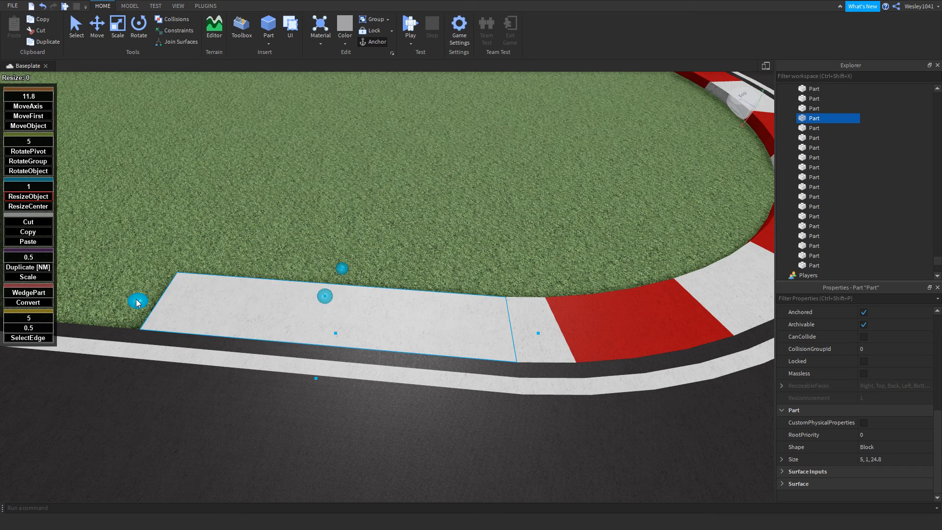
{"action": "left_click_drag", "start_coordinate": [137, 303], "coordinate": [377, 340]}
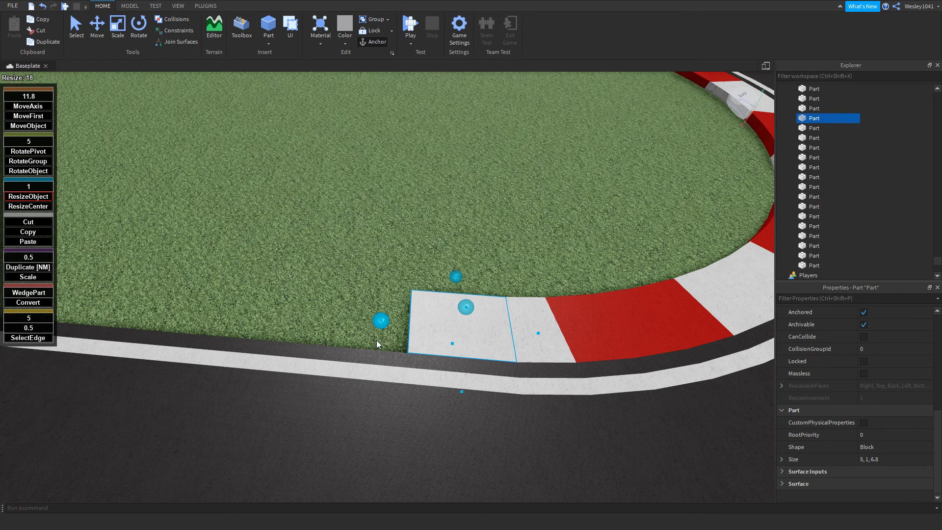
- Lengthen the shortened white strip by 1 stud to a length of 7.8 studs
{"action": "left_click", "coordinate": [506, 348]}
{"action": "left_click", "coordinate": [473, 349]}
{"action": "left_click_drag", "start_coordinate": [381, 322], "coordinate": [366, 322]}
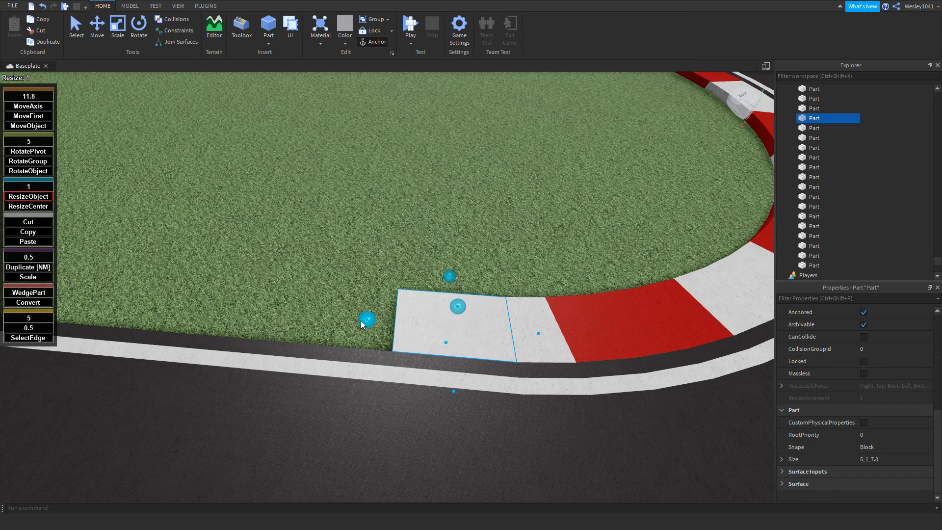
- Duplicate the white strip 11.8 studs along the straight and lengthen the copy 4 studs back to meet the original, using a 0.1 resize increment
{"action": "left_click", "coordinate": [28, 116]}
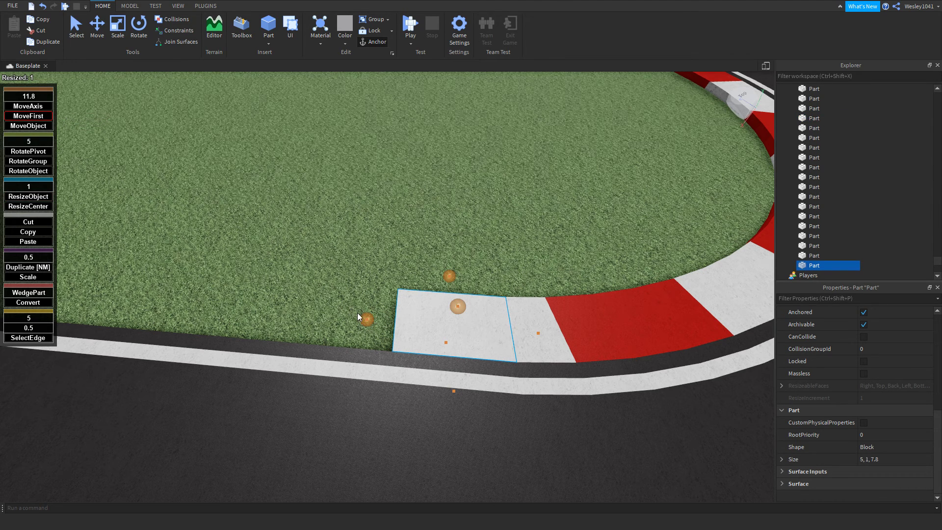
{"action": "left_click_drag", "start_coordinate": [358, 314], "coordinate": [277, 306]}
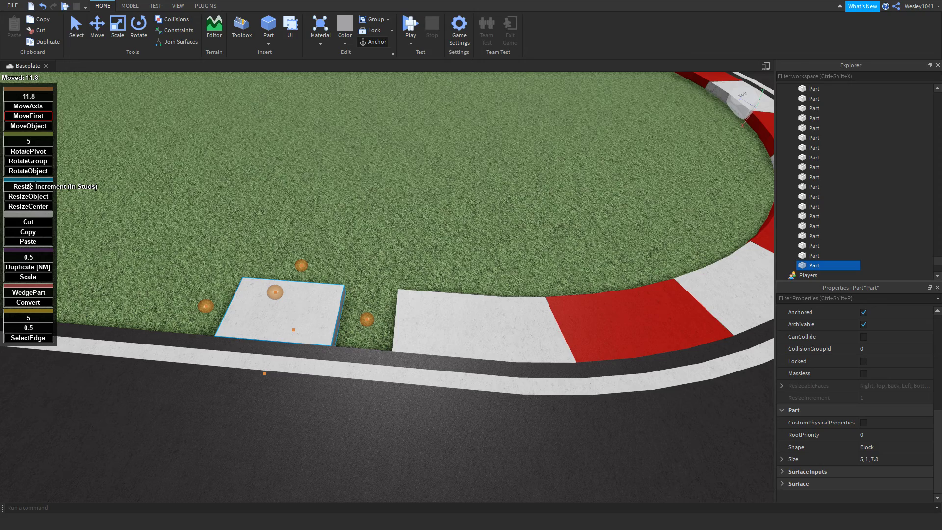
{"action": "left_click", "coordinate": [28, 197]}
{"action": "scroll", "coordinate": [294, 295], "scroll_direction": "up", "scroll_amount": 3}
{"action": "left_click_drag", "start_coordinate": [336, 320], "coordinate": [435, 341]}
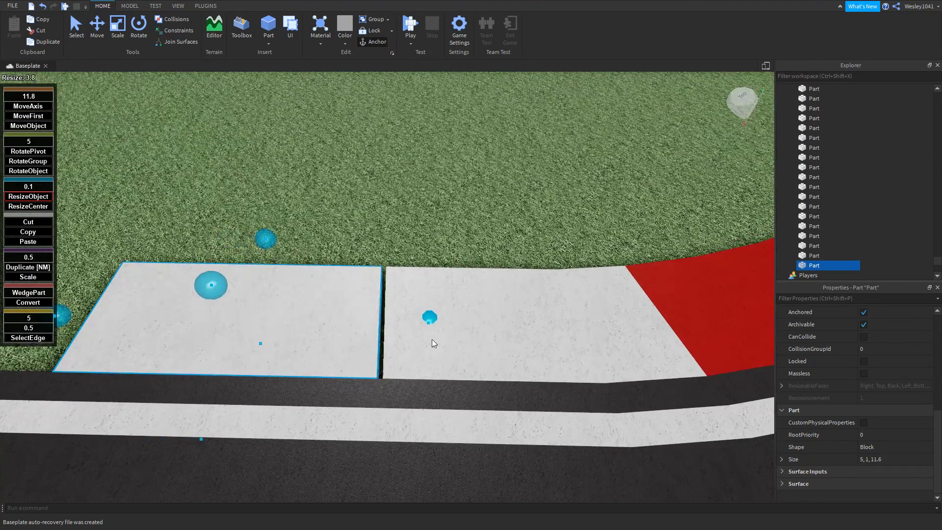
{"action": "scroll", "coordinate": [874, 350], "scroll_direction": "up", "scroll_amount": 5}
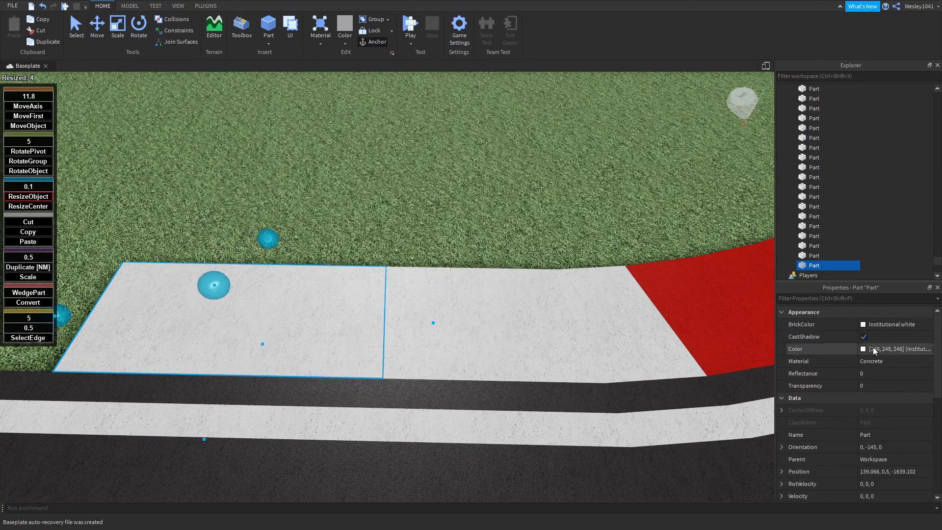
- Set the BrickColor of the lengthened copy to Bright red
{"action": "left_click", "coordinate": [875, 325]}
{"action": "left_click", "coordinate": [908, 219]}
{"action": "right_click_drag", "start_coordinate": [346, 223], "coordinate": [366, 224]}
{"action": "key", "text": "s"}
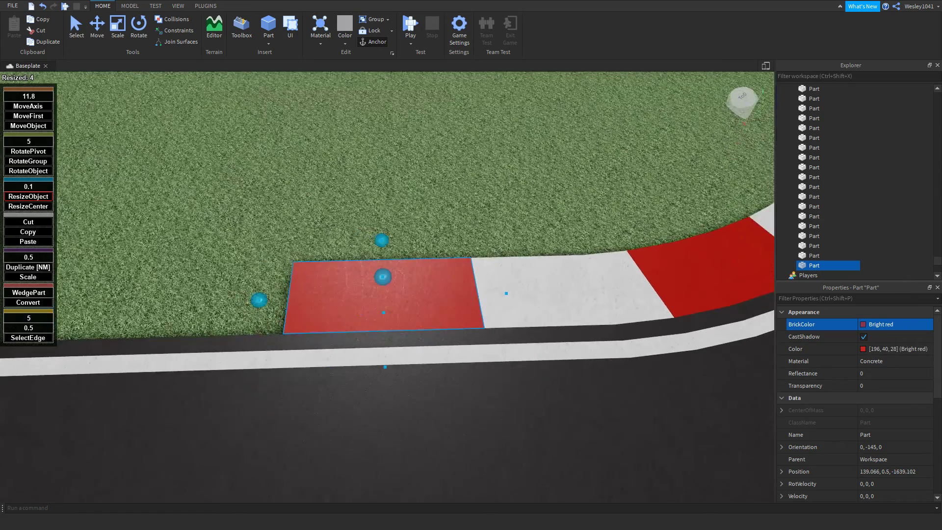
- Duplicate the red segment 11.8 studs along the straight with MoveFirst and set the copy's BrickColor to Institutional white
{"action": "left_click", "coordinate": [33, 116]}
{"action": "left_click_drag", "start_coordinate": [508, 292], "coordinate": [398, 294]}
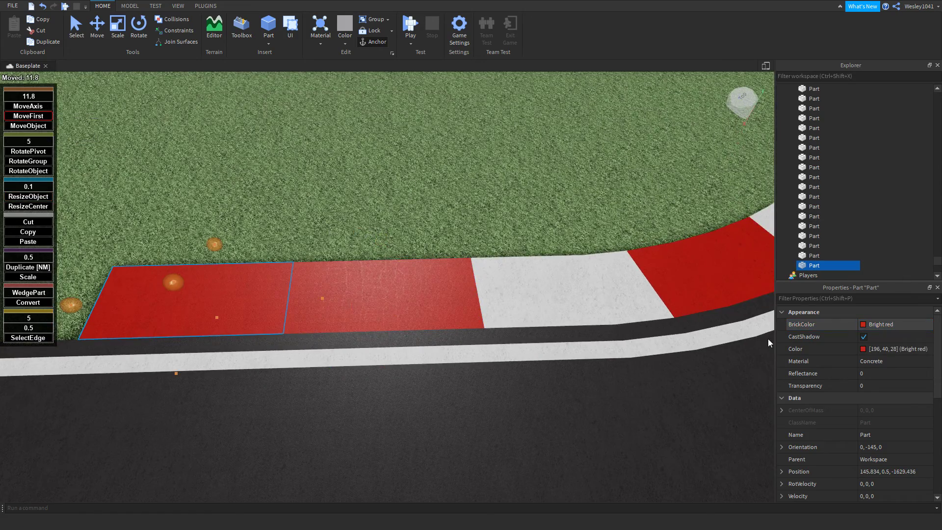
{"action": "left_click", "coordinate": [865, 326]}
{"action": "left_click", "coordinate": [928, 303]}
- Duplicate the red and white end segments together and move the copied pair 23.6 studs along the straight
{"action": "right_click_drag", "start_coordinate": [543, 296], "coordinate": [503, 284]}
{"action": "key", "text": "a"}
{"action": "key", "text": "s"}
{"action": "left_click", "coordinate": [488, 254], "text": "ctrl"}
{"action": "key", "text": "ctrl+d"}
{"action": "left_click_drag", "start_coordinate": [480, 245], "coordinate": [257, 287]}
- Duplicate the last four kerb segments as a group and move the copies 47.2 studs along the straight
{"action": "key", "text": "s"}
{"action": "key", "text": "a"}
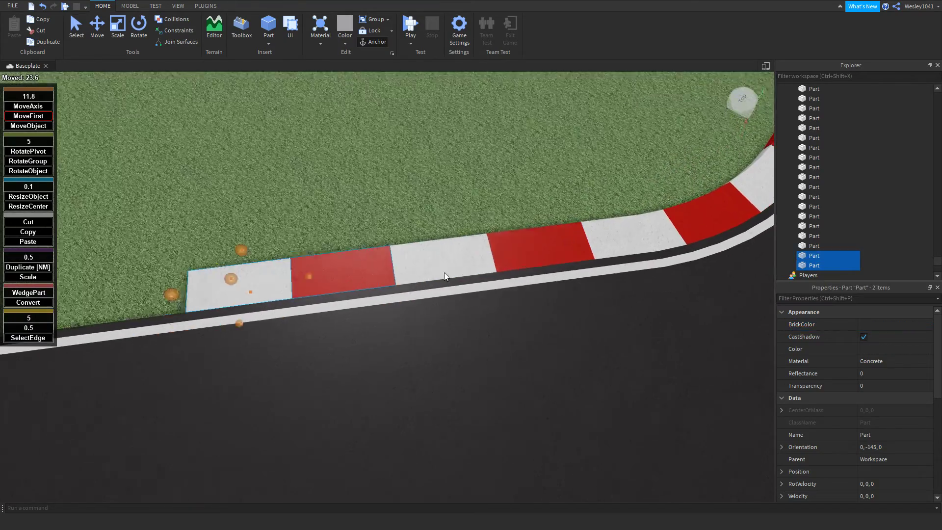
{"action": "left_click", "coordinate": [465, 265], "text": "ctrl"}
{"action": "left_click", "coordinate": [525, 256], "text": "ctrl"}
{"action": "key", "text": "s"}
{"action": "key", "text": "a"}
{"action": "key", "text": "s"}
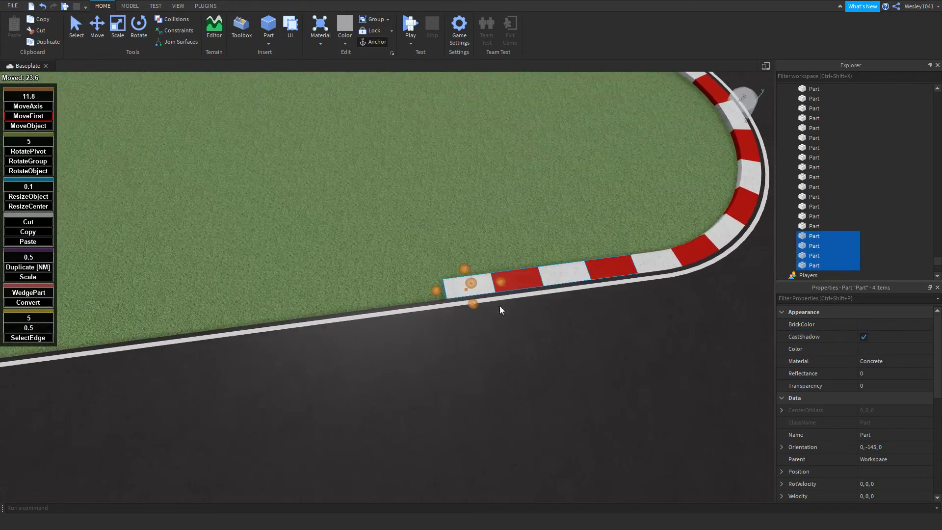
{"action": "left_click_drag", "start_coordinate": [487, 286], "coordinate": [104, 338]}
{"action": "key", "text": "ctrl+d"}
{"action": "right_click_drag", "start_coordinate": [294, 310], "coordinate": [232, 303]}
{"action": "key", "text": "s"}
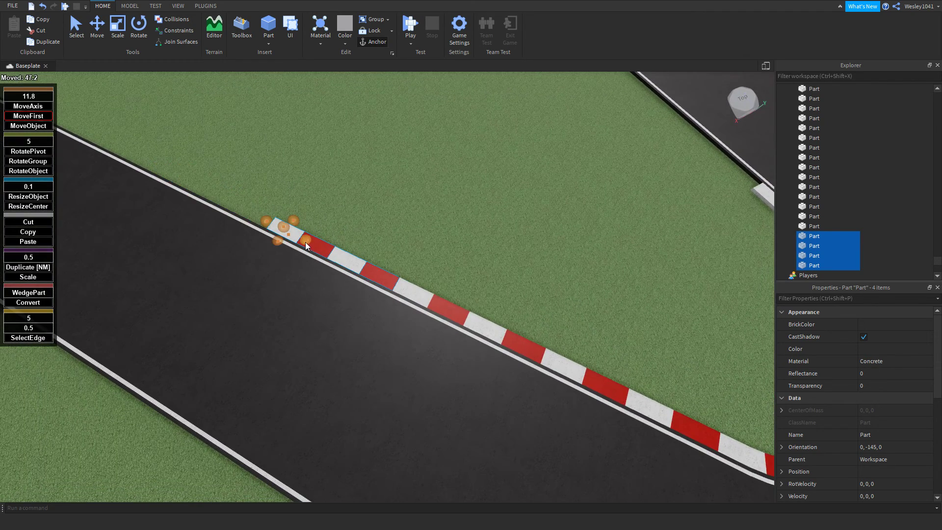
- Extend the kerb to the next bend with further duplicates of the four-segment group, each moved another 47.2 studs
{"action": "key", "text": "ctrl+d"}
{"action": "left_click_drag", "start_coordinate": [305, 242], "coordinate": [183, 174]}
{"action": "mouse_move", "coordinate": [373, 240]}
{"action": "right_mouse_down"}
{"action": "mouse_move", "coordinate": [353, 225]}
{"action": "mouse_move", "coordinate": [365, 236]}
{"action": "right_mouse_up"}
{"action": "key", "text": "w"}
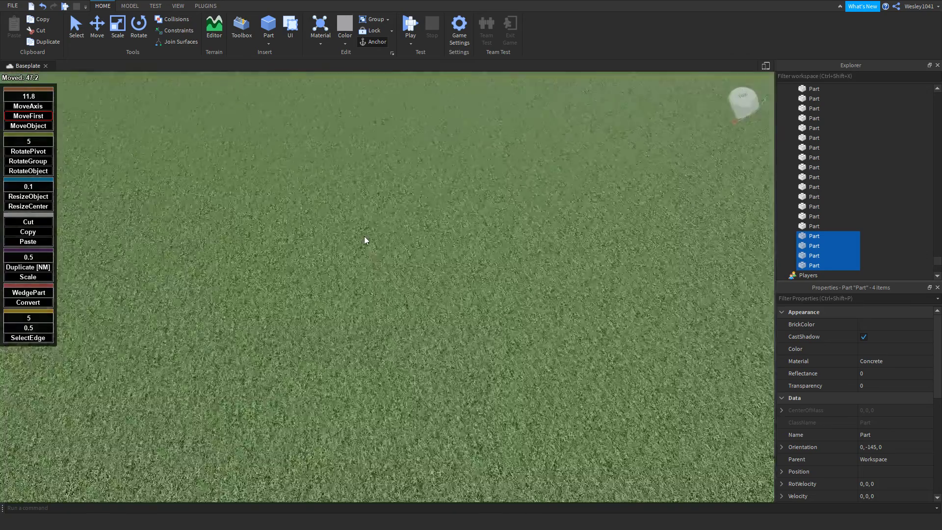
{"action": "key", "text": "s"}
{"action": "key", "text": "ctrl+d"}
{"action": "left_click_drag", "start_coordinate": [484, 317], "coordinate": [346, 273]}
{"action": "key", "text": "w"}
{"action": "key", "text": "w"}
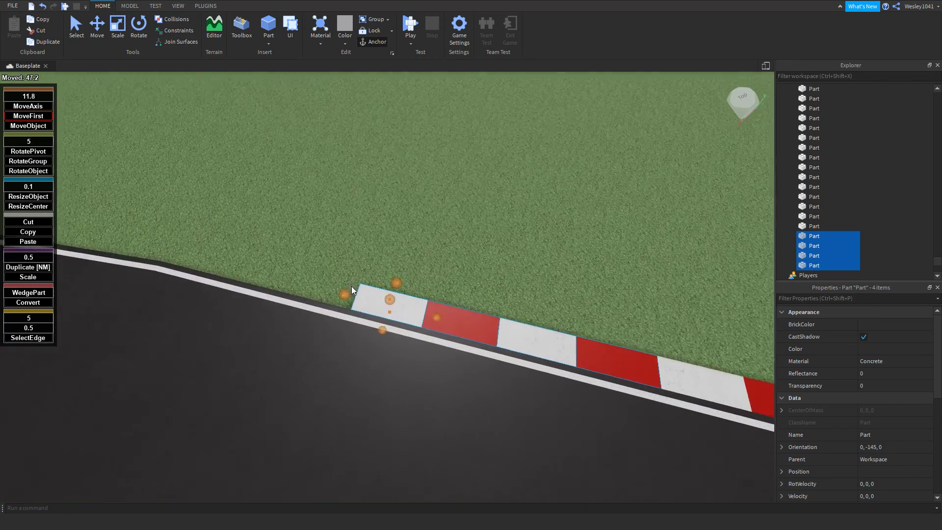
{"action": "key", "text": "a"}
{"action": "key", "text": "s"}
{"action": "left_click_drag", "start_coordinate": [404, 296], "coordinate": [227, 248]}
- Delete the last red and white kerb segments that overrun the start of the next bend
{"action": "left_click", "coordinate": [312, 265]}
{"action": "left_click", "coordinate": [252, 246], "text": "ctrl"}
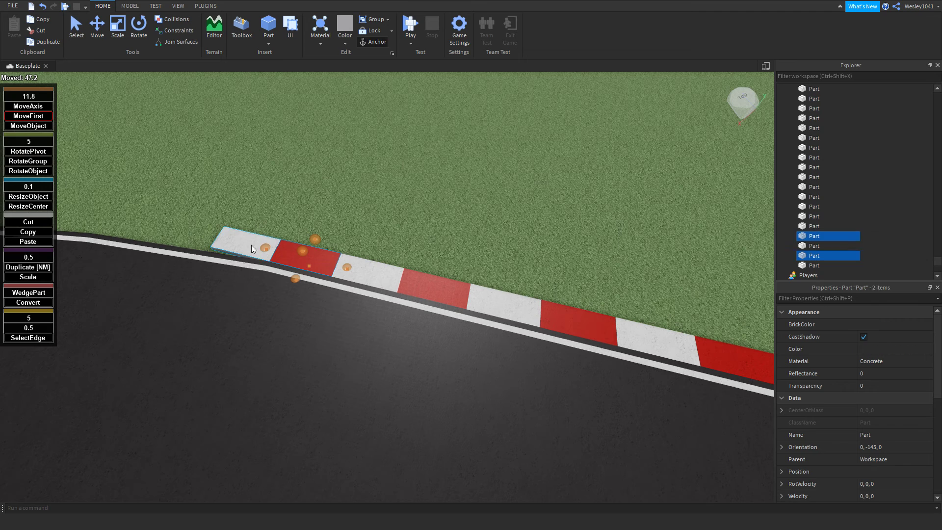
{"action": "key", "text": "Delete"}
- Examine the kerb around the hairpin and along the straight up to the next bend
{"action": "key", "text": "s"}
{"action": "right_click_drag", "start_coordinate": [412, 286], "coordinate": [414, 284]}
{"action": "scroll", "coordinate": [414, 284], "scroll_direction": "up", "scroll_amount": 10}
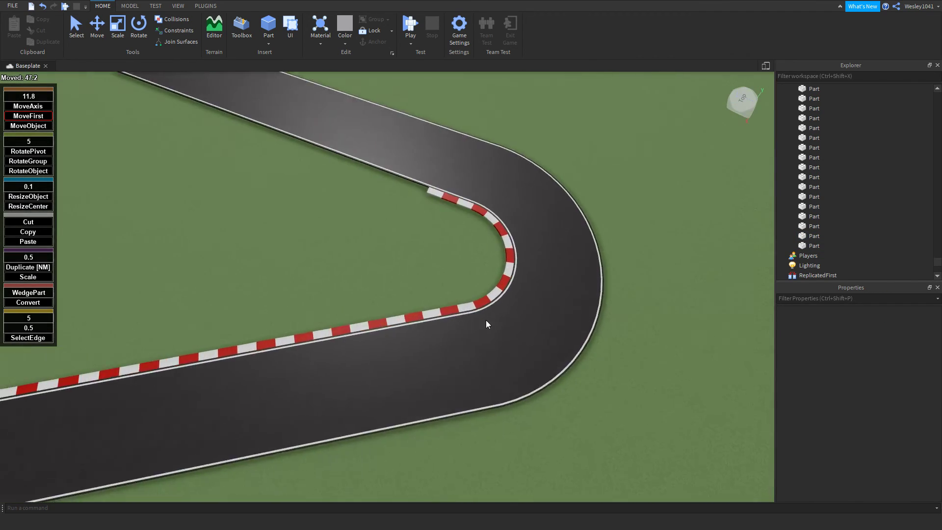
{"action": "scroll", "coordinate": [470, 312], "scroll_direction": "down", "scroll_amount": 10}
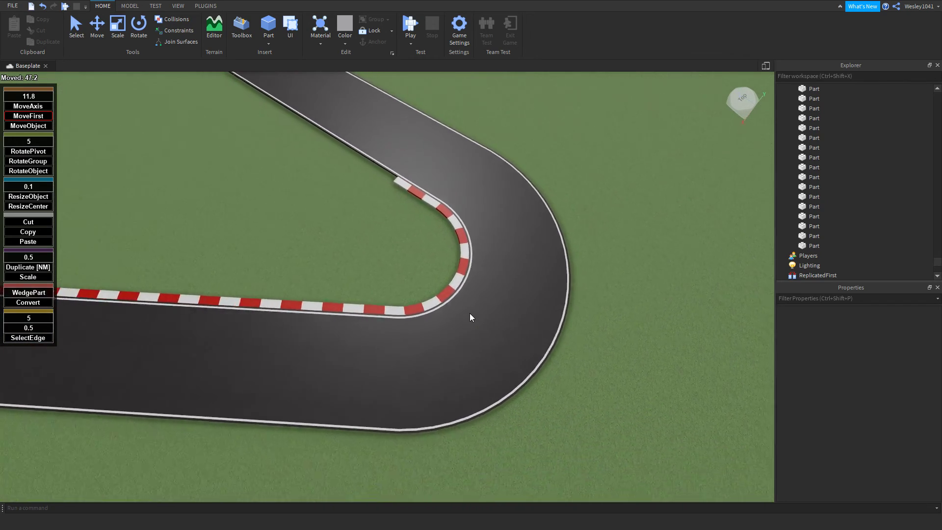
{"action": "right_click_drag", "start_coordinate": [470, 313], "coordinate": [464, 304]}
{"action": "scroll", "coordinate": [465, 304], "scroll_direction": "down", "scroll_amount": 4}
{"action": "scroll", "coordinate": [464, 305], "scroll_direction": "up", "scroll_amount": 10}
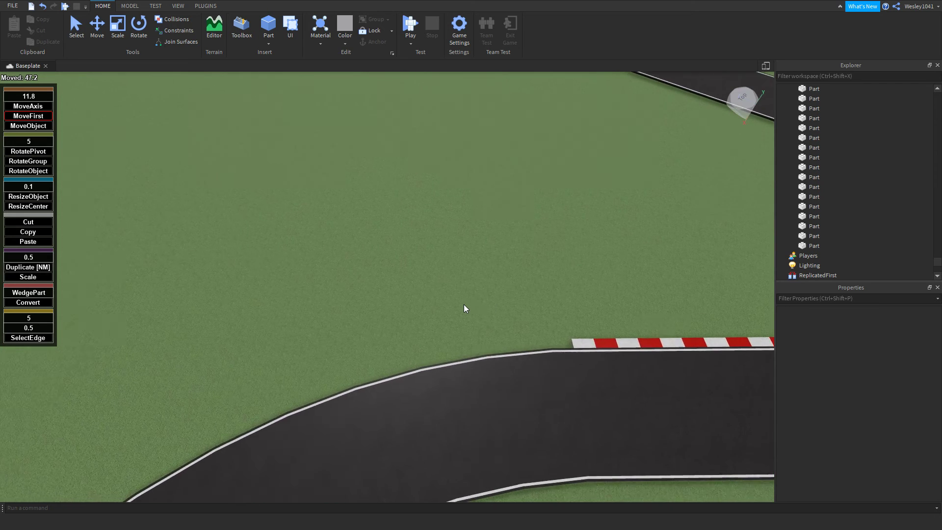
{"action": "key", "text": "d"}
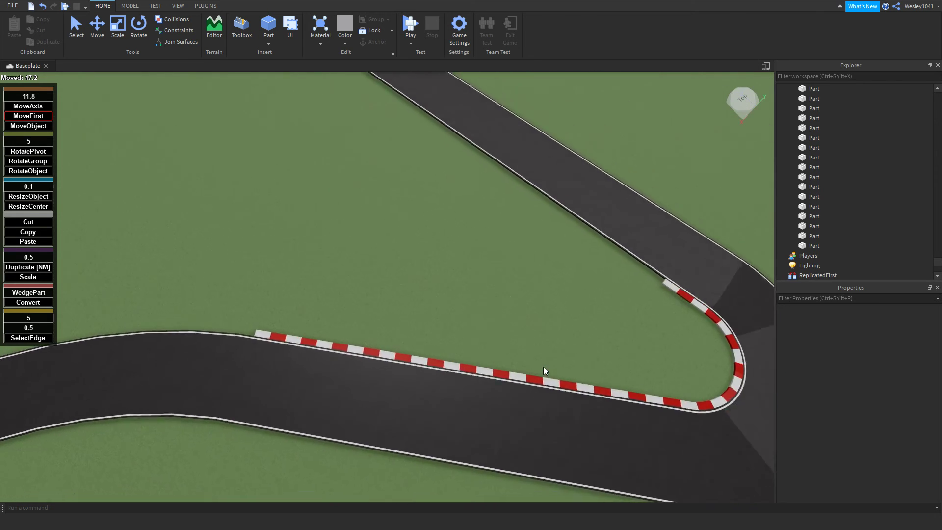
{"action": "key", "text": "s"}
{"action": "key", "text": "a"}
{"action": "key", "text": "d"}
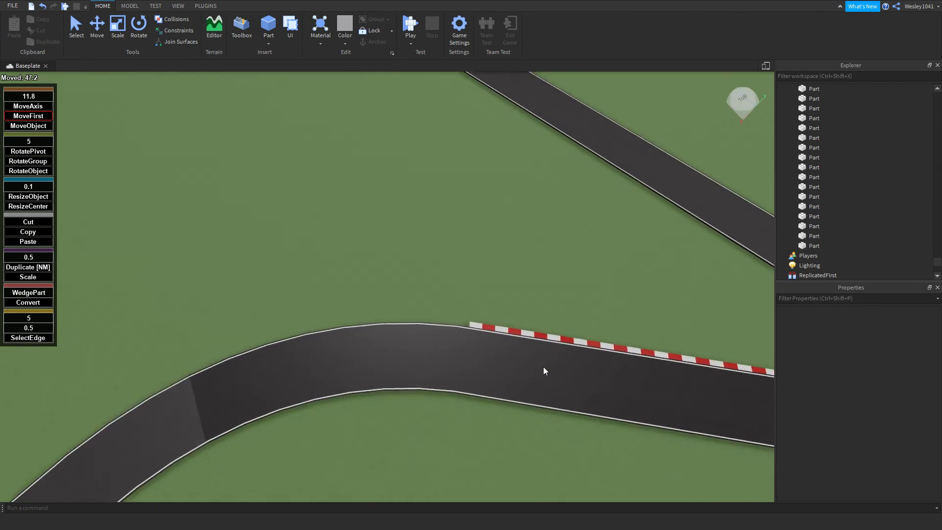
- Duplicate the ten road segments of the next bend and extend the copies 5 studs beyond its inner edge using ResizeObject
{"action": "key", "text": "w"}
{"action": "key", "text": "a"}
{"action": "right_click_drag", "start_coordinate": [543, 367], "coordinate": [521, 366]}
{"action": "key", "text": "s"}
{"action": "left_click", "coordinate": [568, 388]}
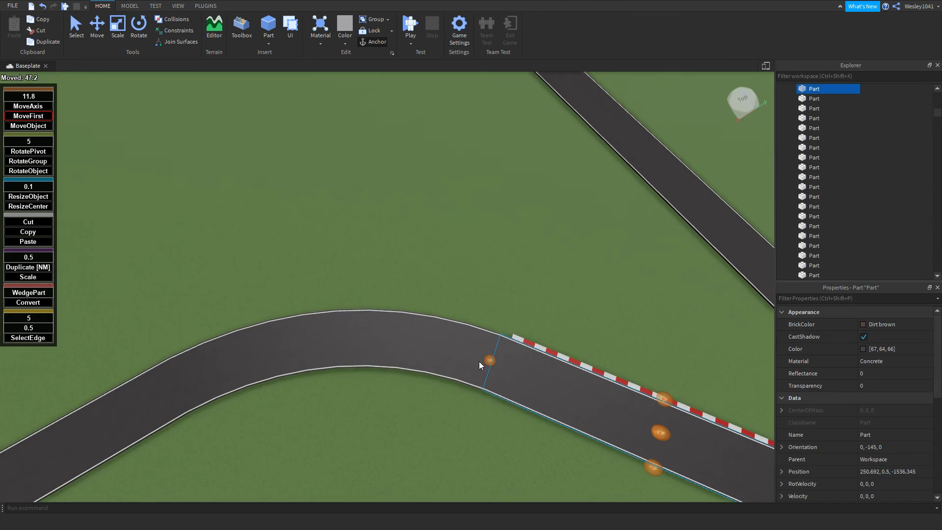
{"action": "left_click", "coordinate": [473, 362]}
{"action": "mouse_move", "coordinate": [452, 360]}
{"action": "left_mouse_down", "text": "ctrl"}
{"action": "mouse_move", "coordinate": [324, 350]}
{"action": "mouse_move", "coordinate": [190, 382]}
{"action": "left_mouse_up", "text": "ctrl"}
{"action": "left_click", "coordinate": [201, 372], "text": "ctrl"}
{"action": "key", "text": "d"}
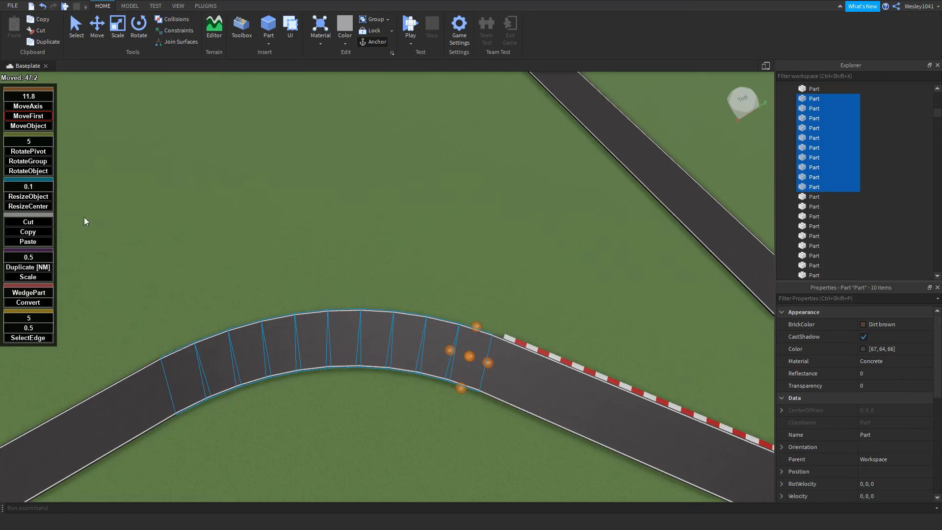
{"action": "key", "text": "w"}
{"action": "left_click", "coordinate": [28, 197]}
{"action": "key", "text": "w"}
{"action": "right_click_drag", "start_coordinate": [493, 337], "coordinate": [387, 340]}
{"action": "scroll", "coordinate": [497, 345], "scroll_direction": "up", "scroll_amount": 4}
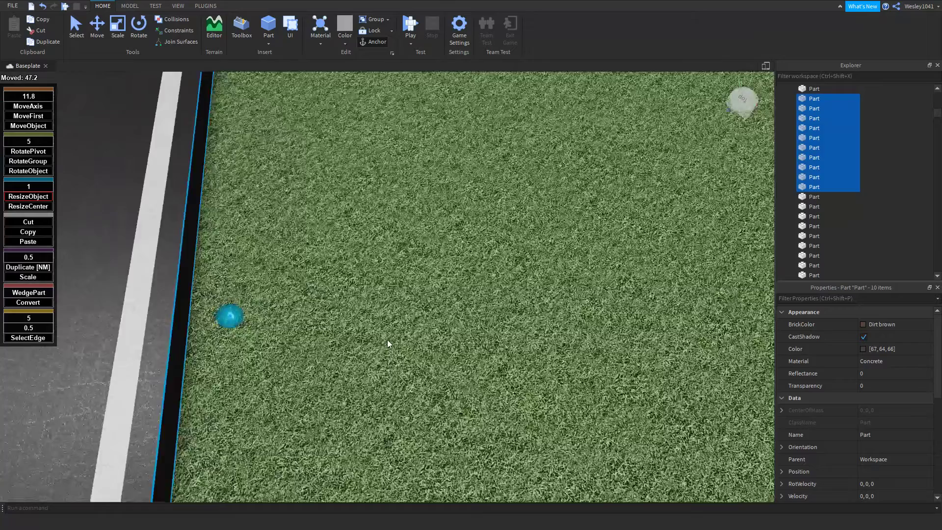
{"action": "scroll", "coordinate": [388, 340], "scroll_direction": "down", "scroll_amount": 3}
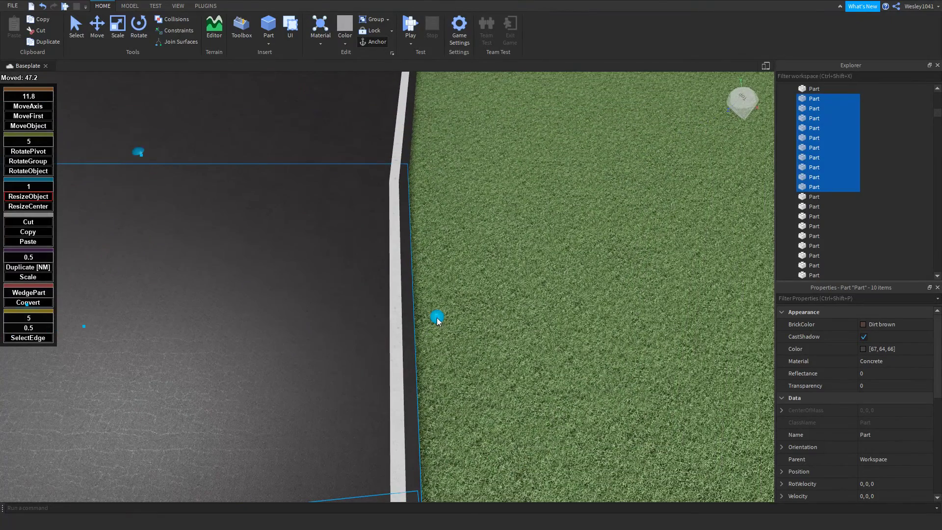
{"action": "left_click_drag", "start_coordinate": [438, 322], "coordinate": [495, 322]}
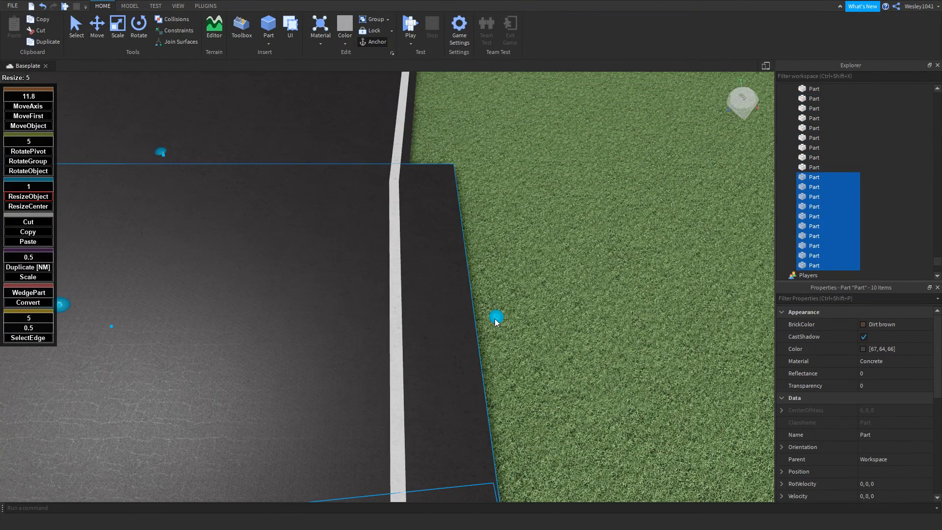
- Shrink the ten copied segments by 60 studs from the outer side, leaving a narrow strip along the bend's inner edge
{"action": "key", "text": "s"}
{"action": "key", "text": "a"}
{"action": "left_click_drag", "start_coordinate": [141, 304], "coordinate": [536, 348]}
{"action": "right_click_drag", "start_coordinate": [535, 348], "coordinate": [613, 350]}
- Shorten the ten strip segments by 5.2 studs with ResizeCenter at a 0.1 increment so their overlapping ends meet
{"action": "key", "text": "w"}
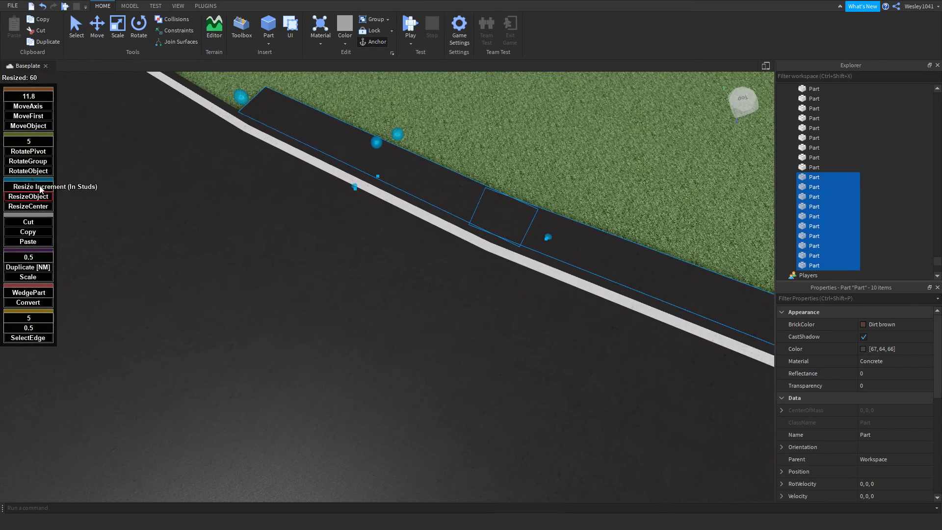
{"action": "left_click", "coordinate": [41, 190]}
{"action": "type", "text": "0.1"}
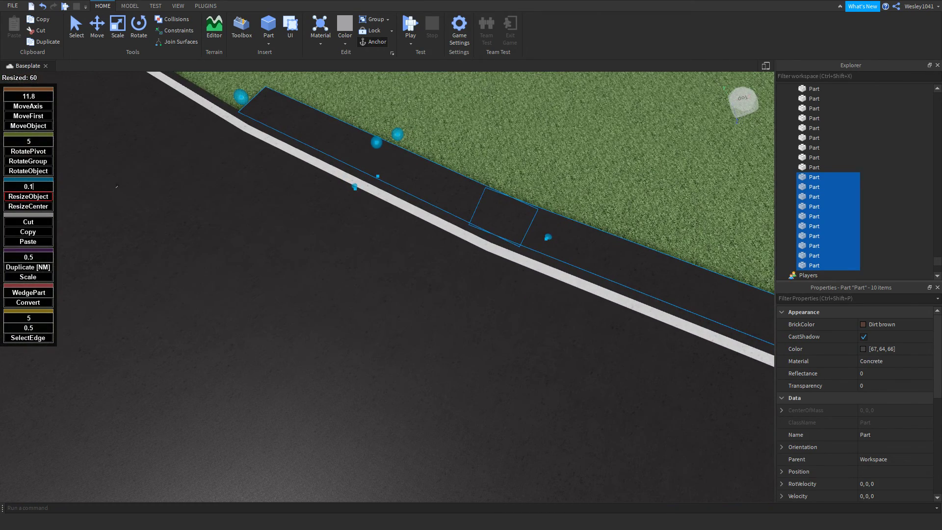
{"action": "left_click", "coordinate": [39, 205]}
{"action": "right_click_drag", "start_coordinate": [314, 285], "coordinate": [432, 265]}
{"action": "key", "text": "w"}
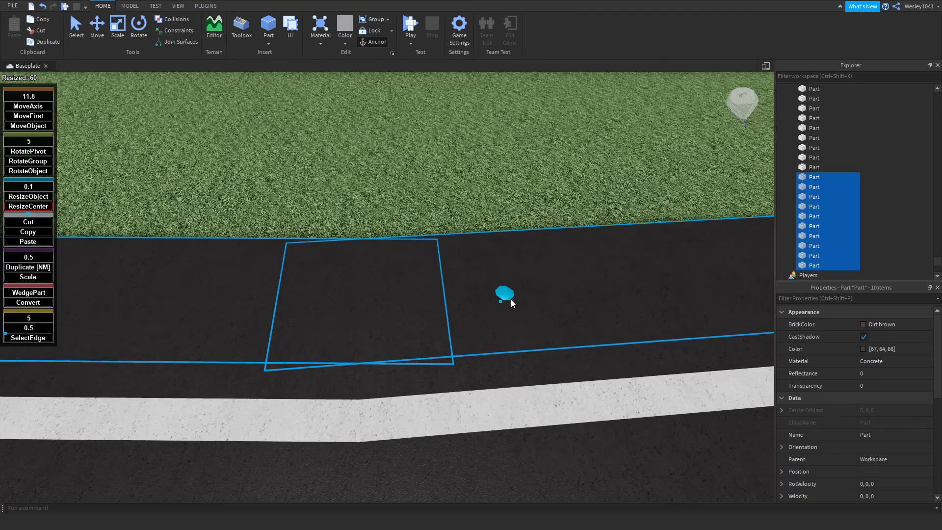
{"action": "left_click_drag", "start_coordinate": [511, 299], "coordinate": [442, 310]}
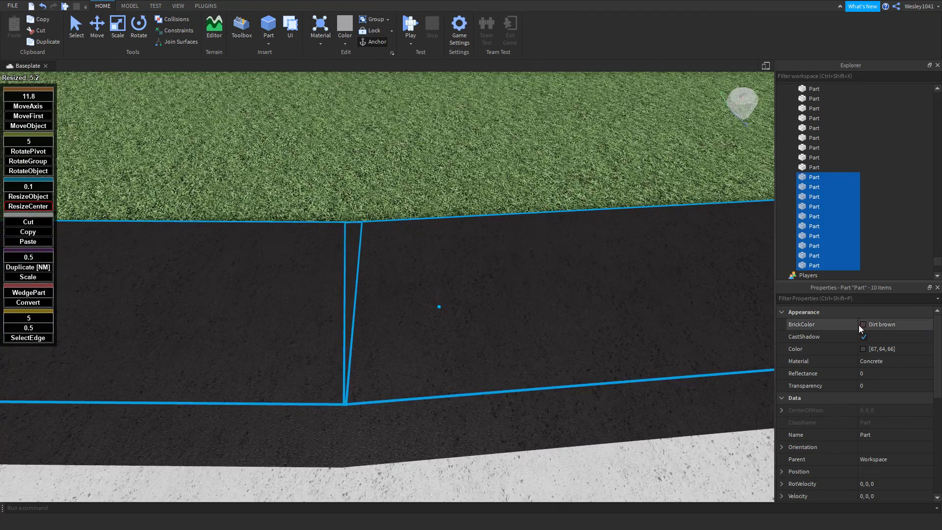
- Set the BrickColor of the ten inner strip segments to Institutional white
{"action": "left_click", "coordinate": [862, 325]}
{"action": "left_click", "coordinate": [920, 310]}
{"action": "scroll", "coordinate": [534, 230], "scroll_direction": "down", "scroll_amount": 10}
{"action": "right_click_drag", "start_coordinate": [533, 231], "coordinate": [533, 230]}
{"action": "scroll", "coordinate": [533, 231], "scroll_direction": "up", "scroll_amount": 6}
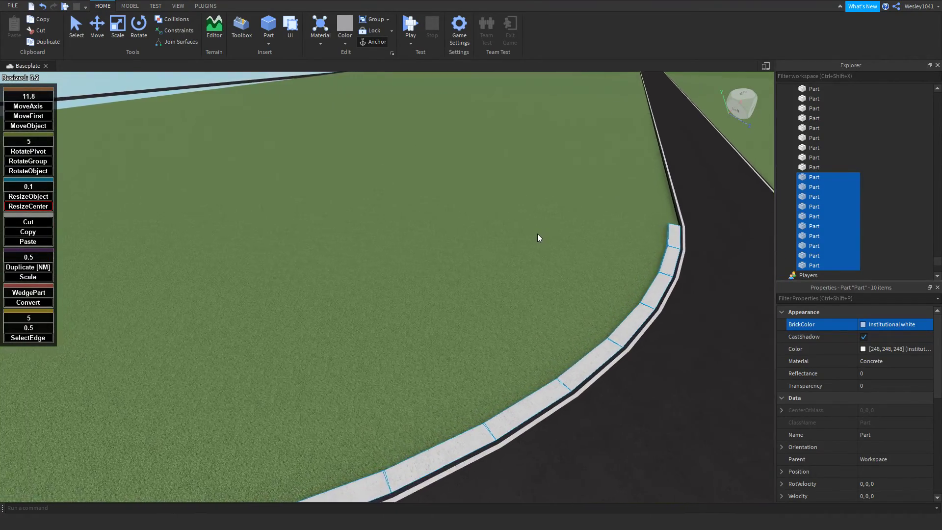
{"action": "scroll", "coordinate": [538, 234], "scroll_direction": "down", "scroll_amount": 10}
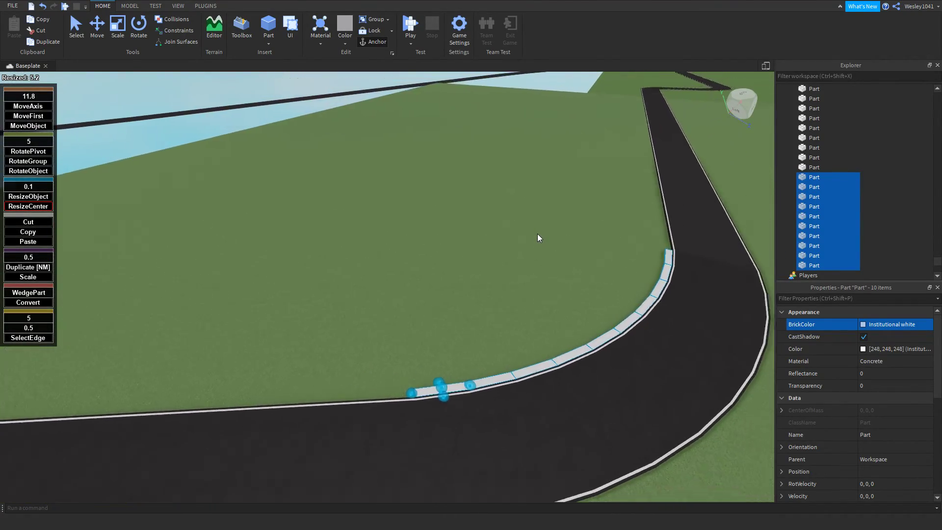
- Shorten the ten inner strip segments by 14.9 studs from one end with ResizeObject, leaving half-length blocks with gaps between them
{"action": "key", "text": "s"}
{"action": "key", "text": "a"}
{"action": "key", "text": "w"}
{"action": "key", "text": "s"}
{"action": "key", "text": "d"}
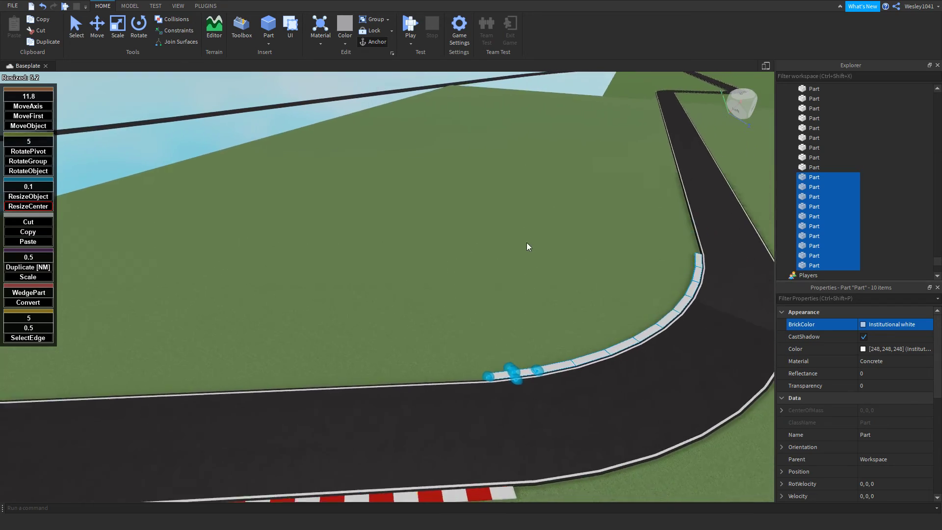
{"action": "key", "text": "w"}
{"action": "right_click_drag", "start_coordinate": [526, 243], "coordinate": [526, 243]}
{"action": "key", "text": "s"}
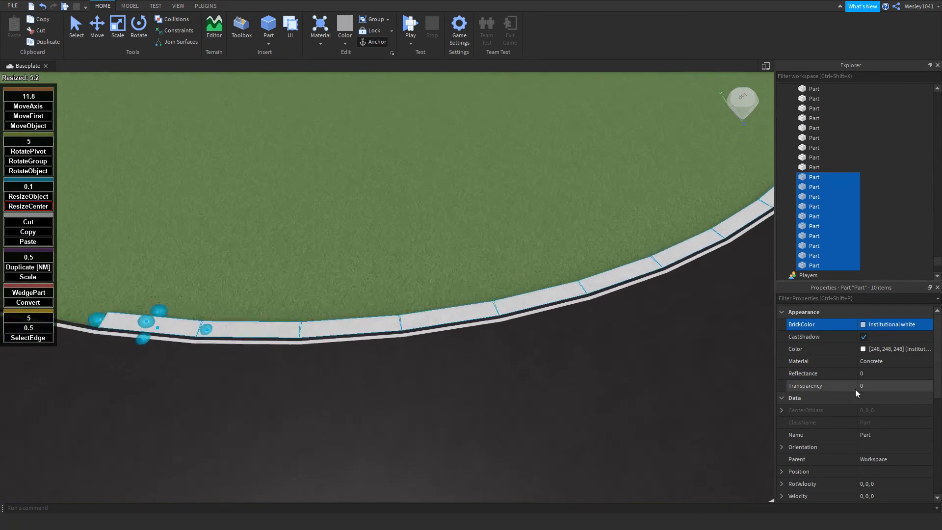
{"action": "scroll", "coordinate": [864, 384], "scroll_direction": "down", "scroll_amount": 6}
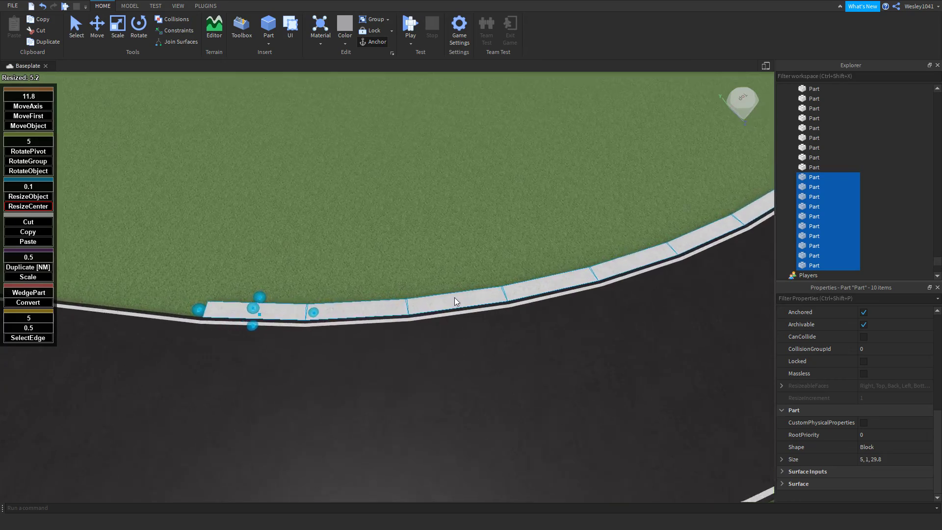
{"action": "key", "text": "a"}
{"action": "key", "text": "w"}
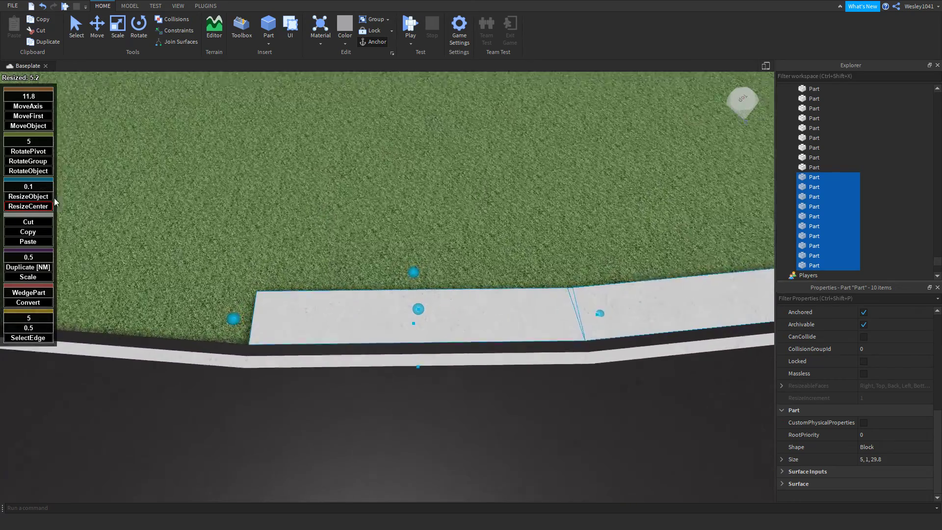
{"action": "left_click", "coordinate": [36, 187]}
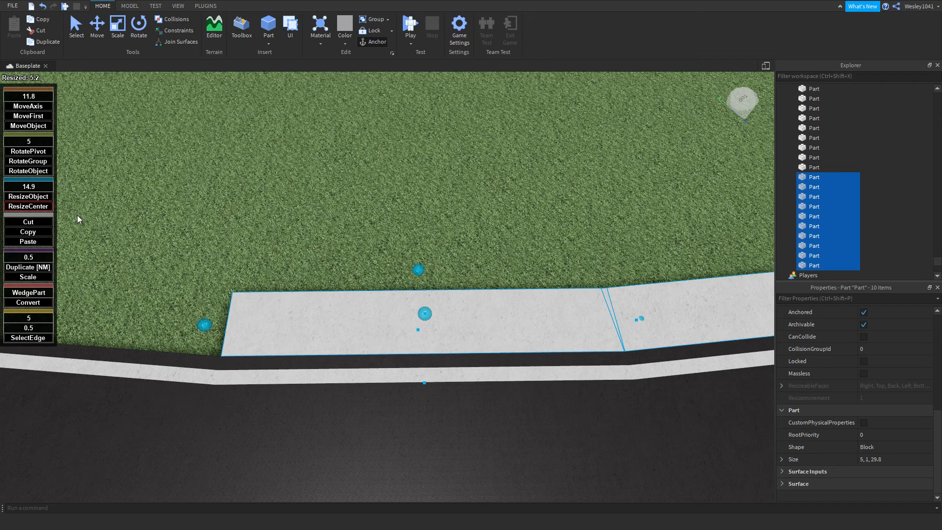
{"action": "left_click", "coordinate": [40, 197]}
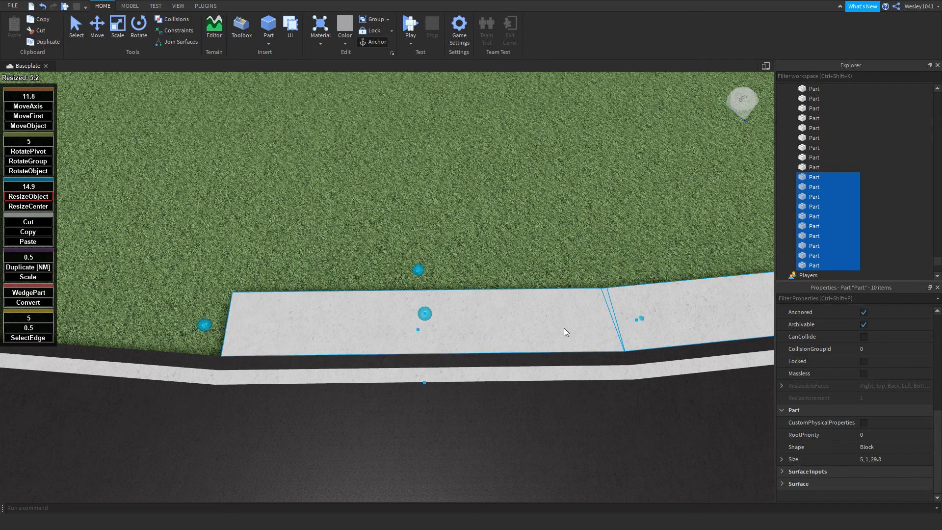
{"action": "right_click_drag", "start_coordinate": [446, 262], "coordinate": [451, 262]}
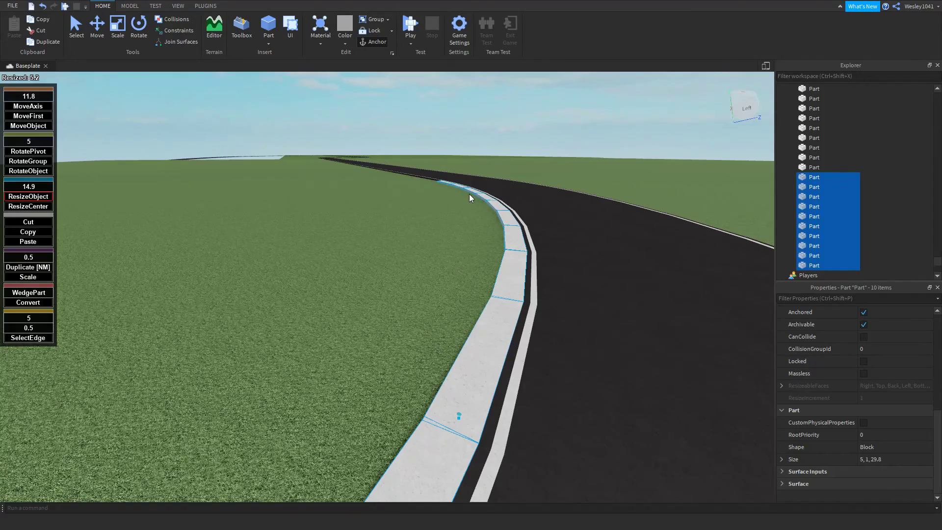
{"action": "right_click_drag", "start_coordinate": [468, 193], "coordinate": [461, 219]}
{"action": "scroll", "coordinate": [463, 216], "scroll_direction": "down", "scroll_amount": 2}
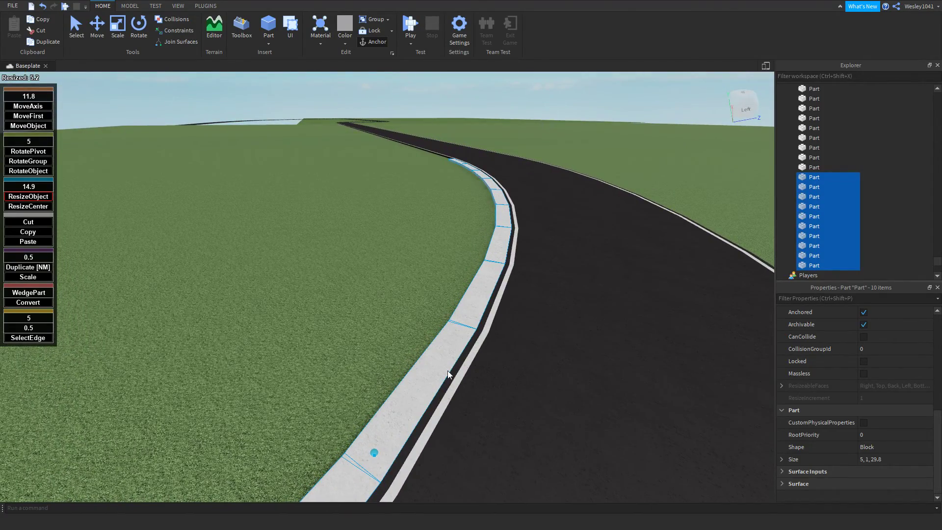
{"action": "right_click_drag", "start_coordinate": [435, 329], "coordinate": [435, 329]}
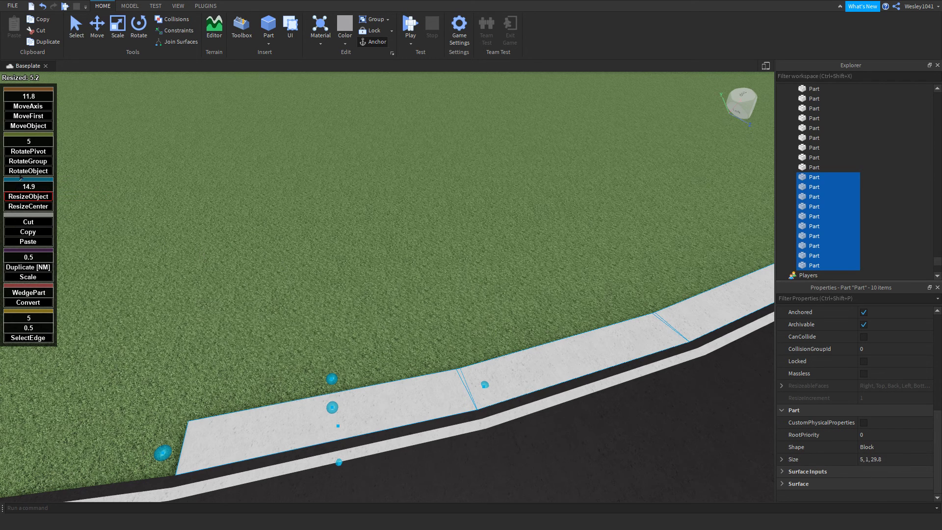
{"action": "left_click_drag", "start_coordinate": [486, 386], "coordinate": [443, 415]}
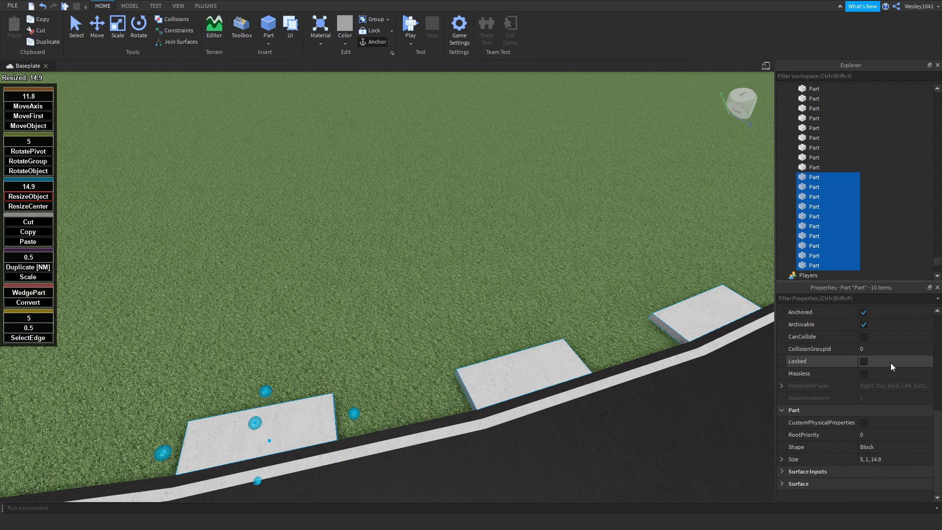
- Set the BrickColor of the ten half-length kerb blocks to Bright red
{"action": "scroll", "coordinate": [890, 368], "scroll_direction": "up", "scroll_amount": 3}
{"action": "scroll", "coordinate": [889, 371], "scroll_direction": "up", "scroll_amount": 5}
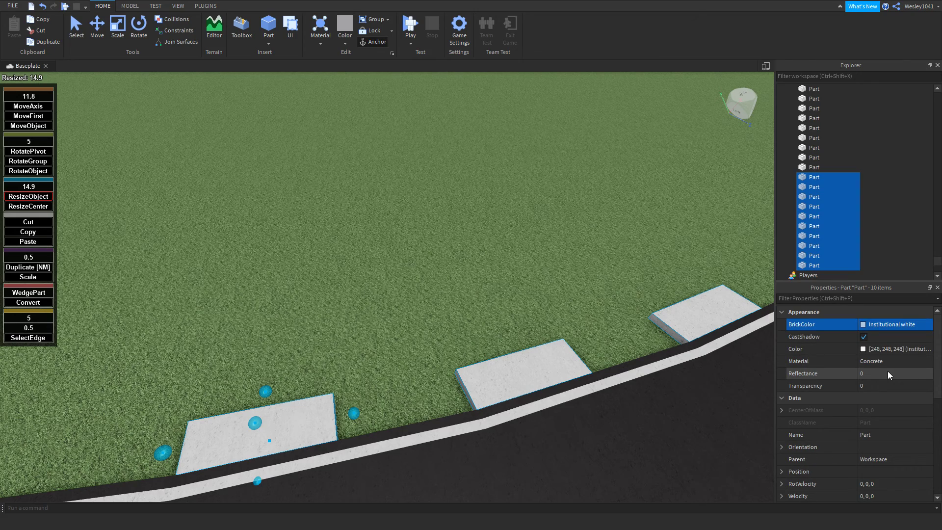
{"action": "right_click_drag", "start_coordinate": [694, 322], "coordinate": [671, 319]}
{"action": "key", "text": "w"}
{"action": "key", "text": "d"}
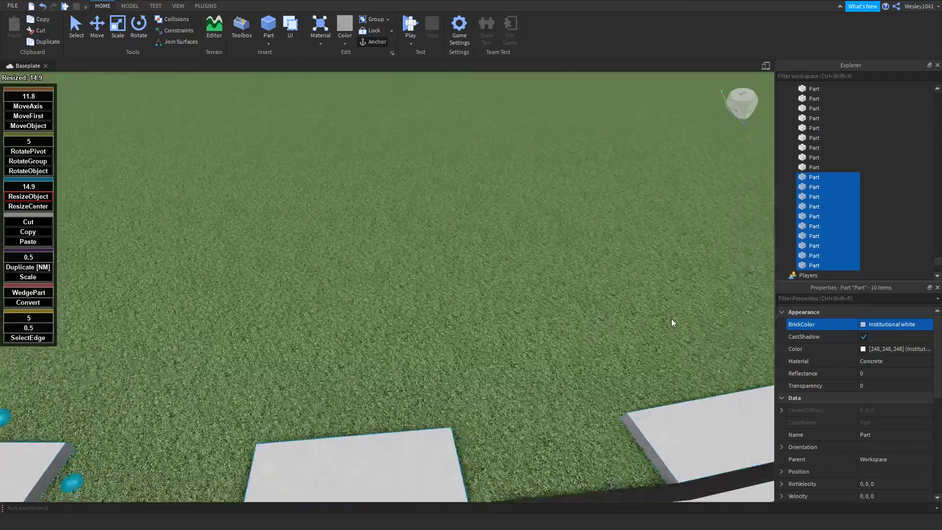
{"action": "key", "text": "s"}
{"action": "key", "text": "a"}
{"action": "key", "text": "w"}
{"action": "key", "text": "d"}
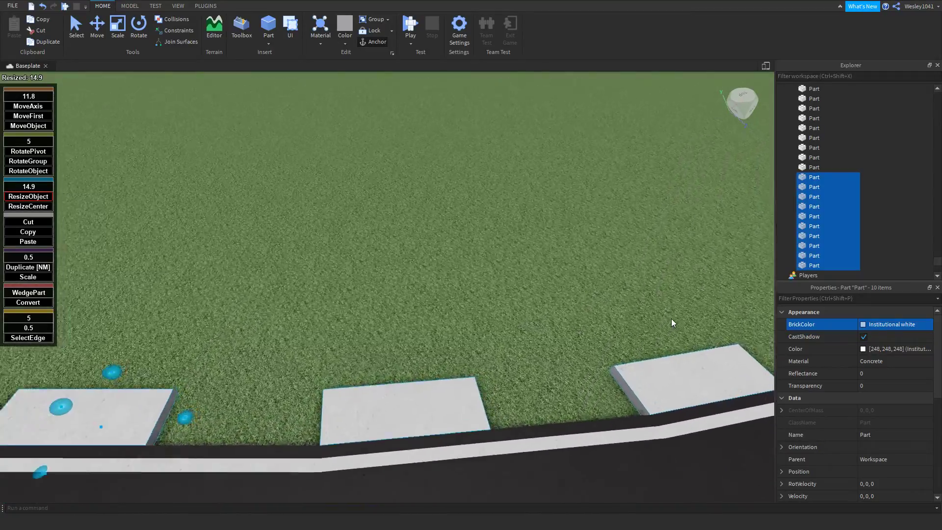
{"action": "key", "text": "a"}
{"action": "key", "text": "w"}
{"action": "key", "text": "s"}
{"action": "right_click_drag", "start_coordinate": [672, 319], "coordinate": [663, 317]}
{"action": "key", "text": "a"}
{"action": "key", "text": "w"}
{"action": "key", "text": "s"}
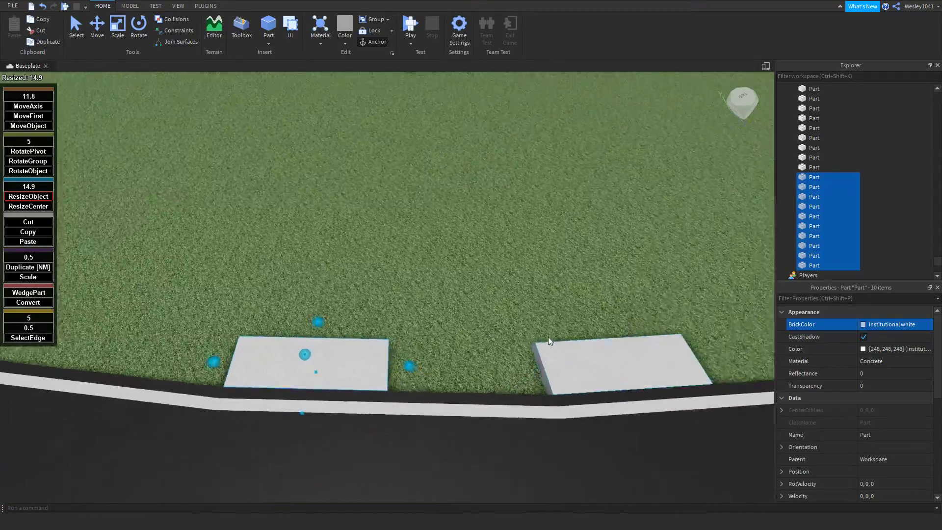
{"action": "key", "text": "d"}
{"action": "key", "text": "w"}
{"action": "key", "text": "s"}
{"action": "key", "text": "d"}
{"action": "key", "text": "a"}
{"action": "key", "text": "w"}
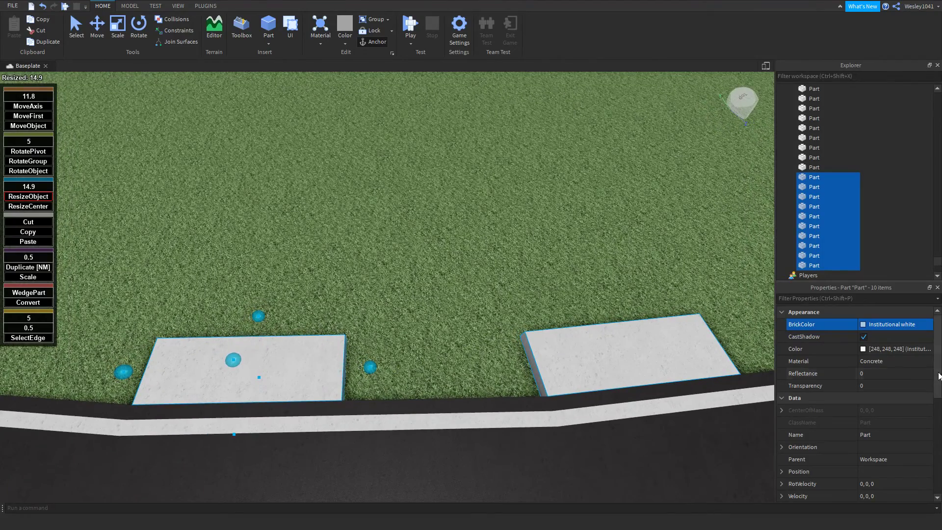
{"action": "left_click", "coordinate": [872, 326]}
{"action": "left_click", "coordinate": [907, 218]}
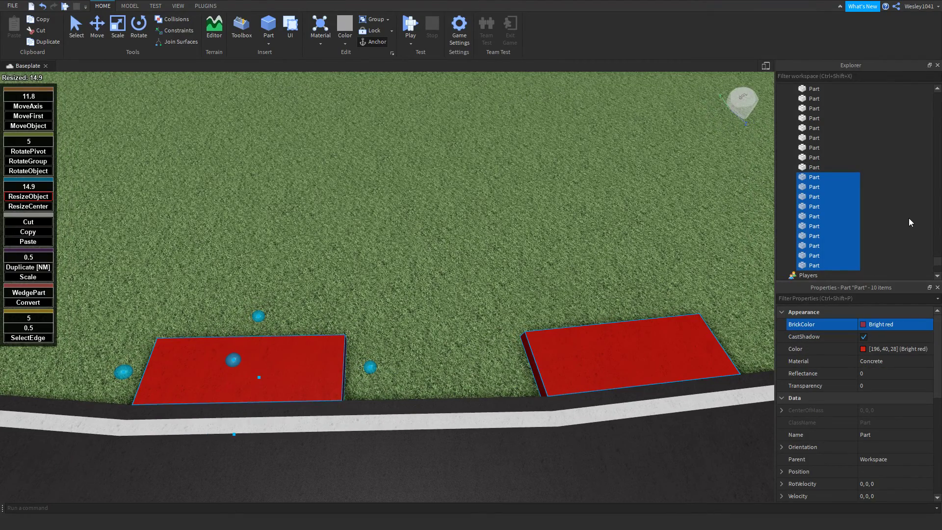
- Fill the gaps with duplicates of the red blocks, extended 14.9 studs forward and shortened 14.9 studs behind, colored Institutional white
{"action": "key", "text": "s"}
{"action": "right_click_drag", "start_coordinate": [533, 307], "coordinate": [516, 306]}
{"action": "key", "text": "d"}
{"action": "key", "text": "a"}
{"action": "key", "text": "w"}
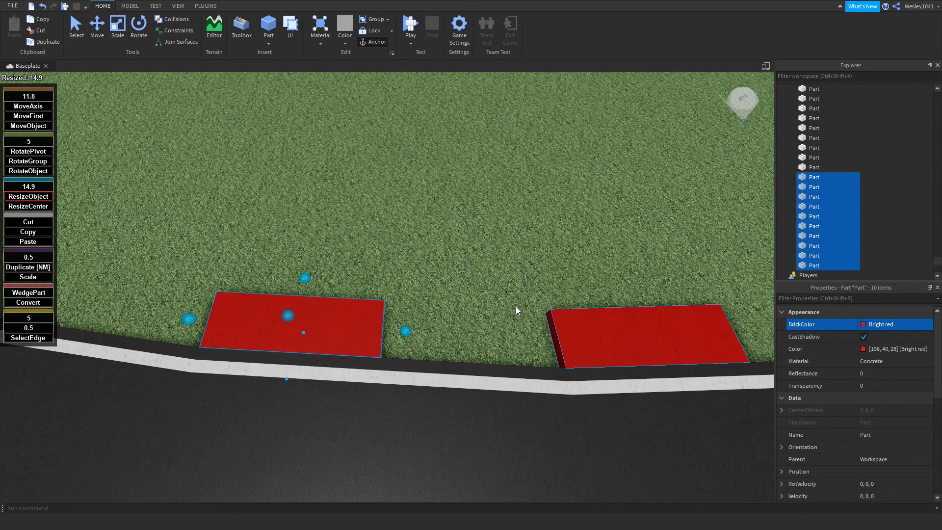
{"action": "left_click_drag", "start_coordinate": [405, 330], "coordinate": [578, 356]}
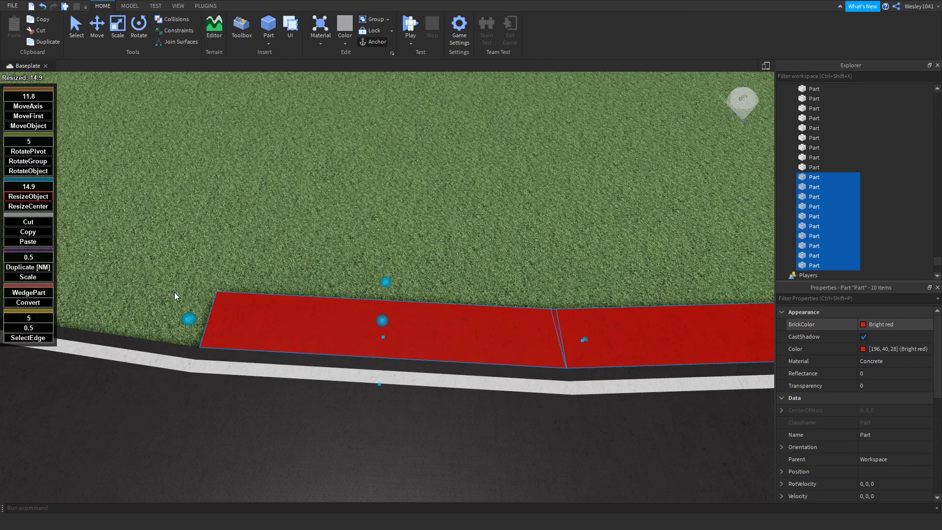
{"action": "left_click_drag", "start_coordinate": [194, 321], "coordinate": [367, 334]}
{"action": "left_click", "coordinate": [868, 327]}
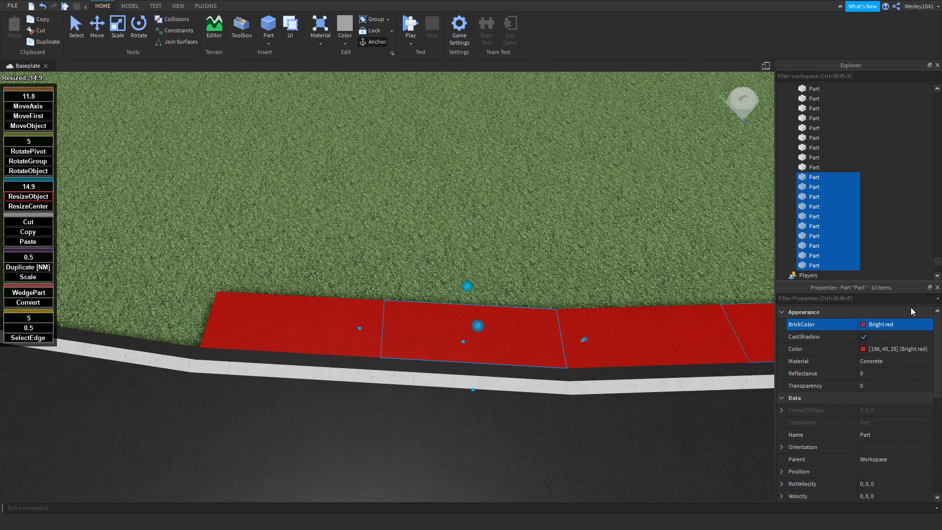
{"action": "left_click", "coordinate": [913, 308]}
- Set the move increment to 14.9 and render one Archimedes segment past the kerb's red end block, on z² at angle 5 with Invert Axis off
{"action": "key", "text": "s"}
{"action": "right_click_drag", "start_coordinate": [554, 262], "coordinate": [468, 253]}
{"action": "key", "text": "d"}
{"action": "key", "text": "s"}
{"action": "key", "text": "d"}
{"action": "key", "text": "w"}
{"action": "key", "text": "s"}
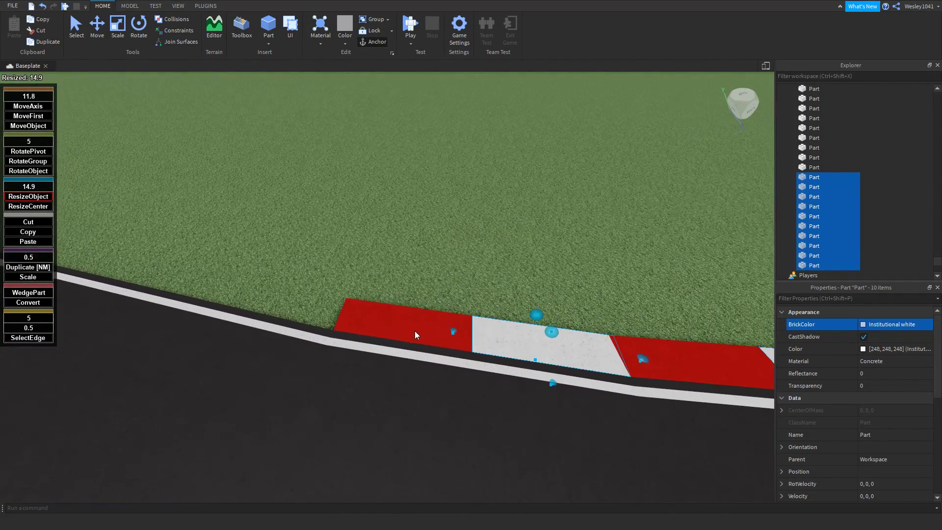
{"action": "left_click", "coordinate": [415, 330]}
{"action": "scroll", "coordinate": [860, 424], "scroll_direction": "down", "scroll_amount": 5}
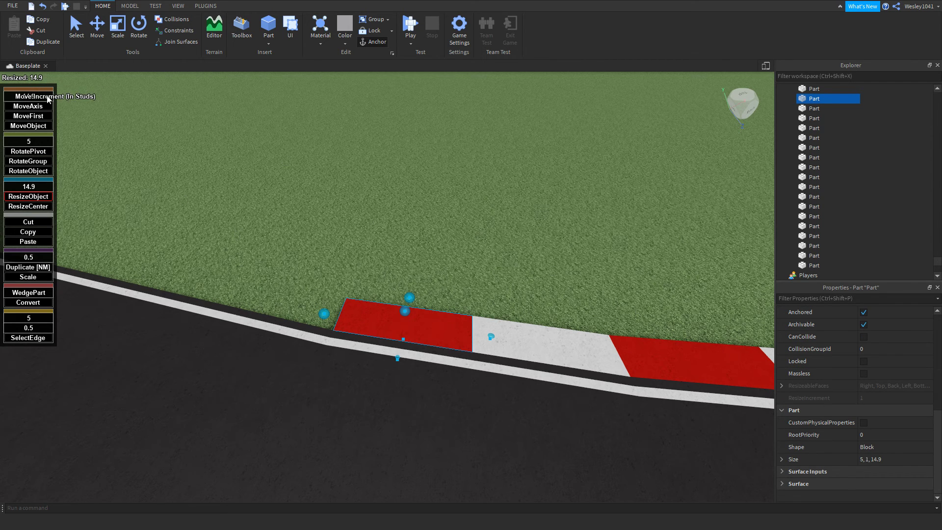
{"action": "left_click", "coordinate": [205, 6]}
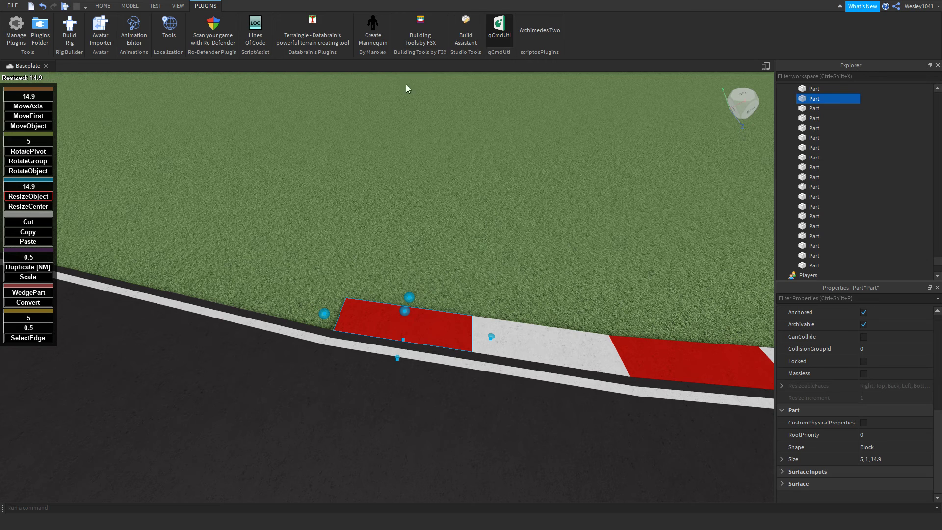
{"action": "left_click", "coordinate": [540, 32]}
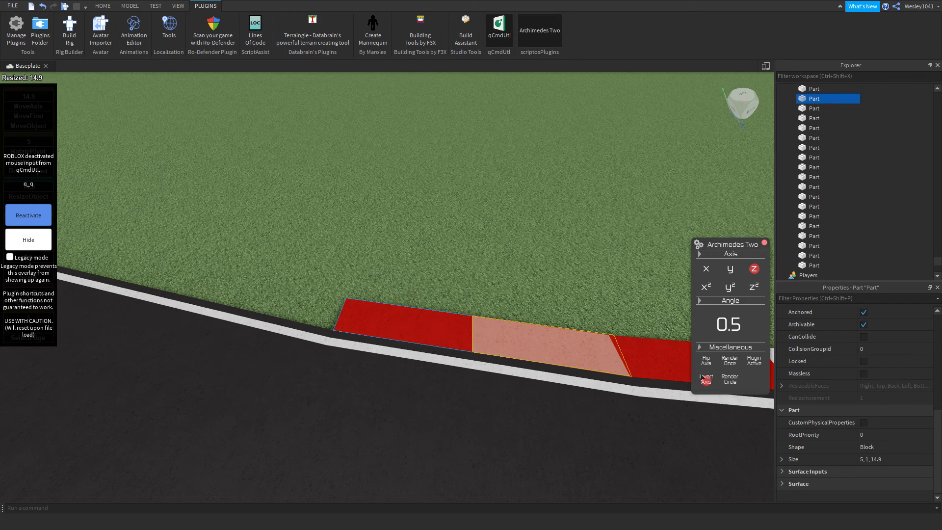
{"action": "left_click", "coordinate": [755, 287]}
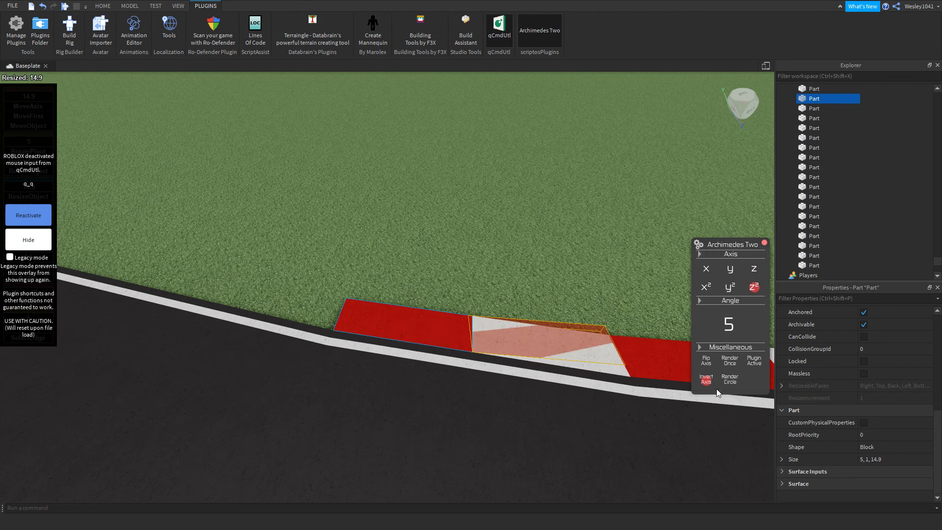
{"action": "left_click", "coordinate": [706, 379]}
{"action": "left_click", "coordinate": [730, 360]}
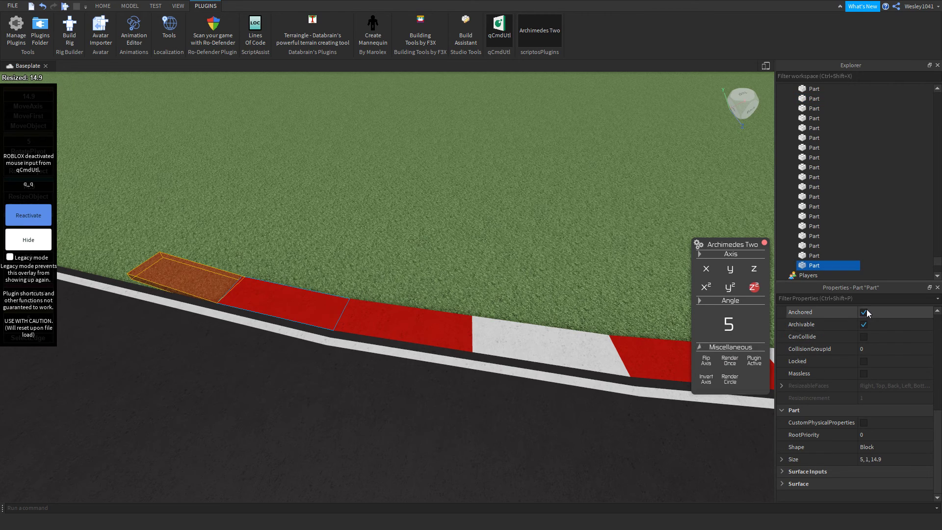
- Color the newly rendered end segment Institutional white, reactivate qCmdUtl and close Archimedes Two
{"action": "scroll", "coordinate": [871, 334], "scroll_direction": "up", "scroll_amount": 6}
{"action": "left_click", "coordinate": [879, 324]}
{"action": "left_click", "coordinate": [917, 311]}
{"action": "right_click_drag", "start_coordinate": [525, 296], "coordinate": [357, 306]}
{"action": "left_click", "coordinate": [38, 207]}
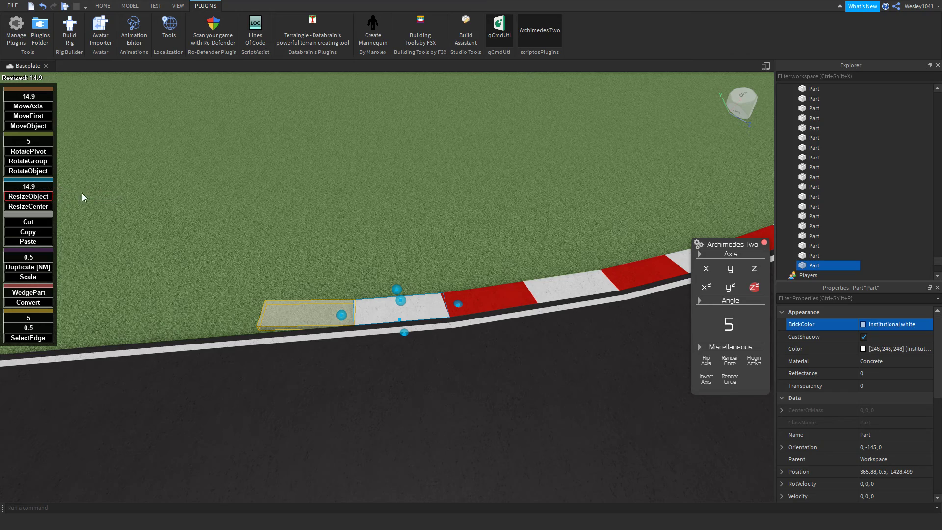
{"action": "left_click", "coordinate": [764, 243]}
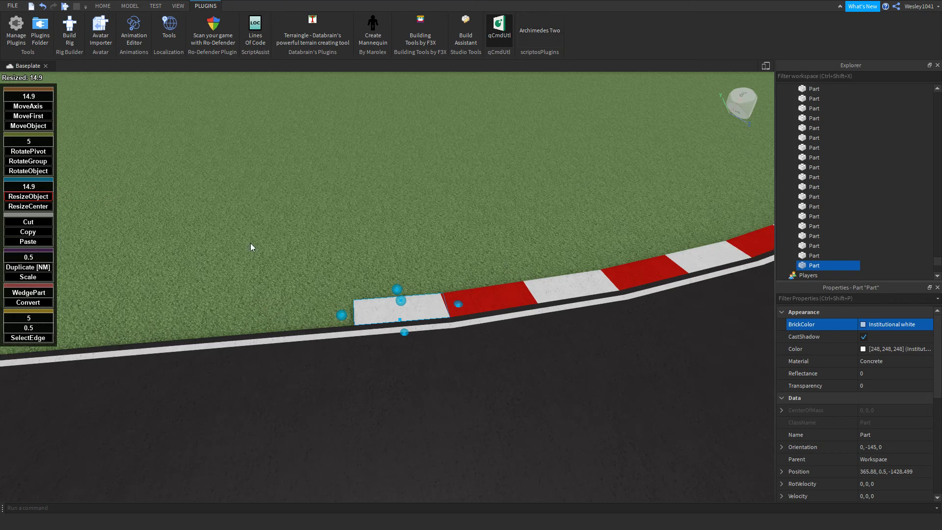
- Render one Archimedes segment with Invert Axis on past the white block at the kerb's opposite end and color it Bright red
{"action": "left_click", "coordinate": [543, 20]}
{"action": "right_click_drag", "start_coordinate": [600, 264], "coordinate": [601, 264]}
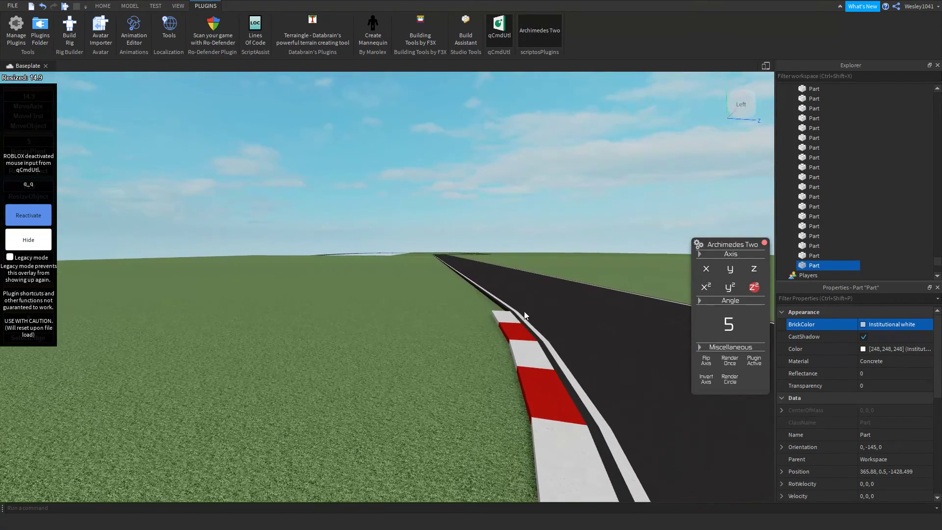
{"action": "right_click_drag", "start_coordinate": [563, 310], "coordinate": [563, 310]}
{"action": "key", "text": "w"}
{"action": "key", "text": "d"}
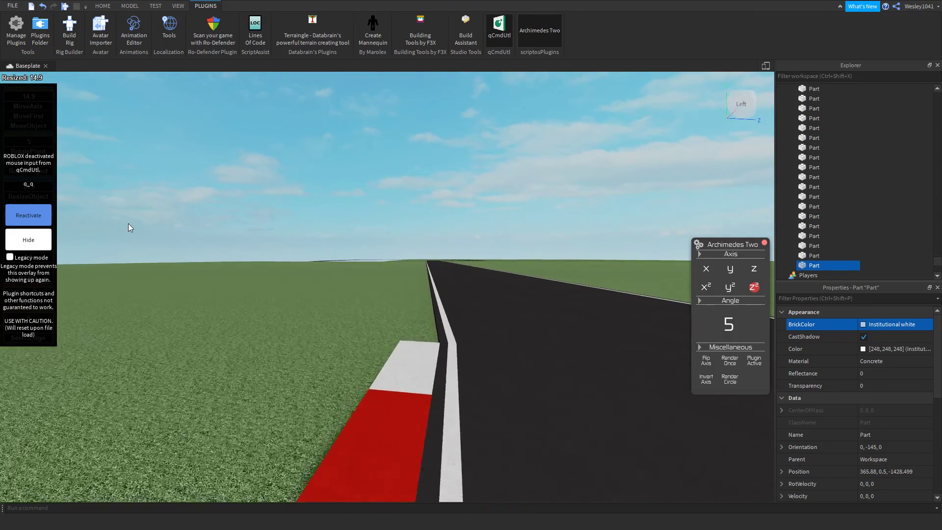
{"action": "left_click", "coordinate": [12, 206]}
{"action": "left_click", "coordinate": [456, 413]}
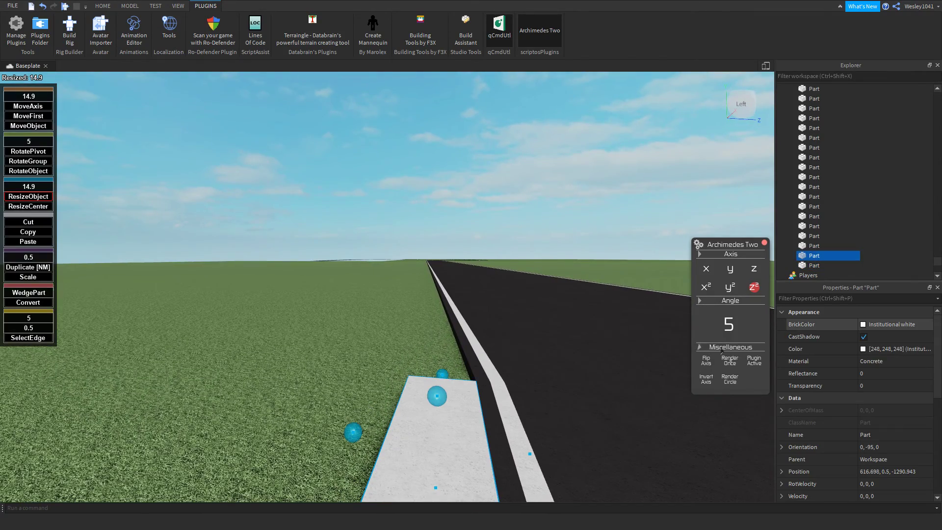
{"action": "right_click_drag", "start_coordinate": [518, 310], "coordinate": [497, 309]}
{"action": "left_click", "coordinate": [706, 379]}
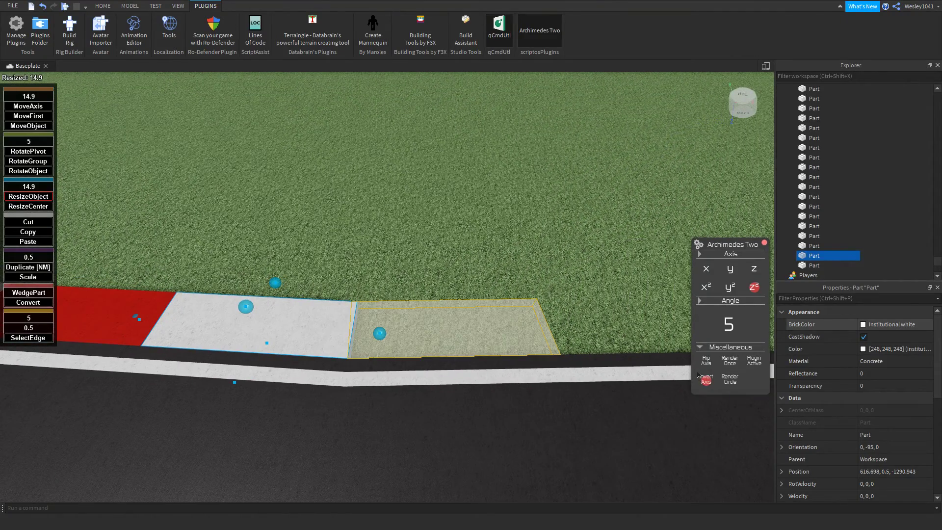
{"action": "left_click", "coordinate": [726, 356]}
{"action": "left_click", "coordinate": [864, 328]}
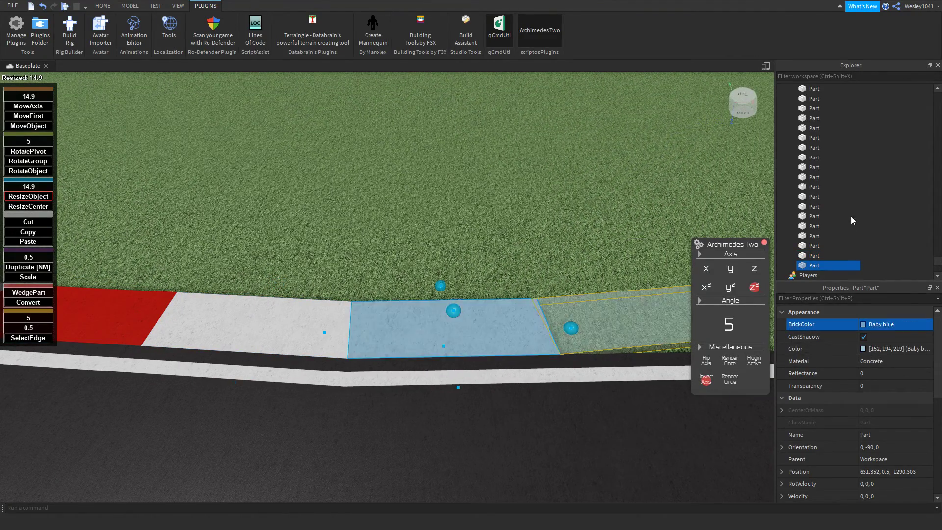
{"action": "left_click", "coordinate": [764, 242]}
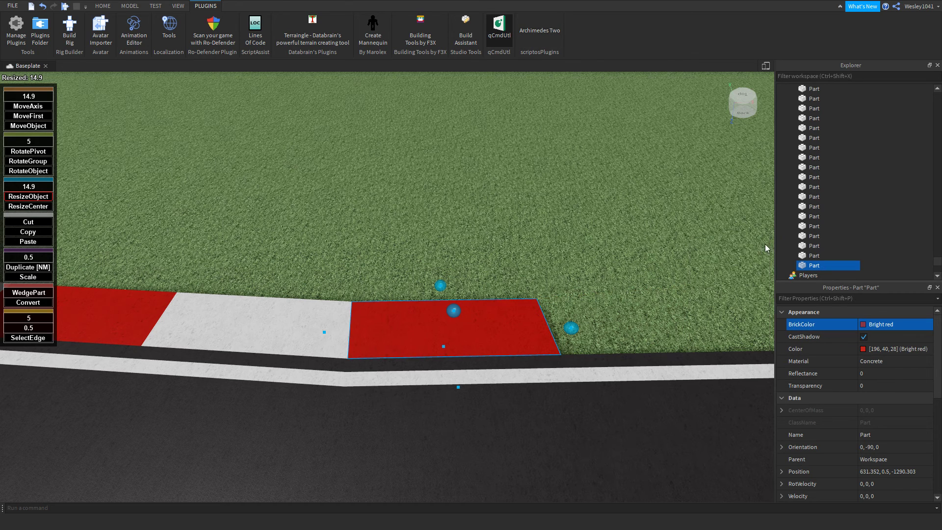
- Duplicate the red end block, move the copy 14.9 studs outward along the straight with MoveFirst, and color it Institutional white
{"action": "left_click", "coordinate": [29, 116]}
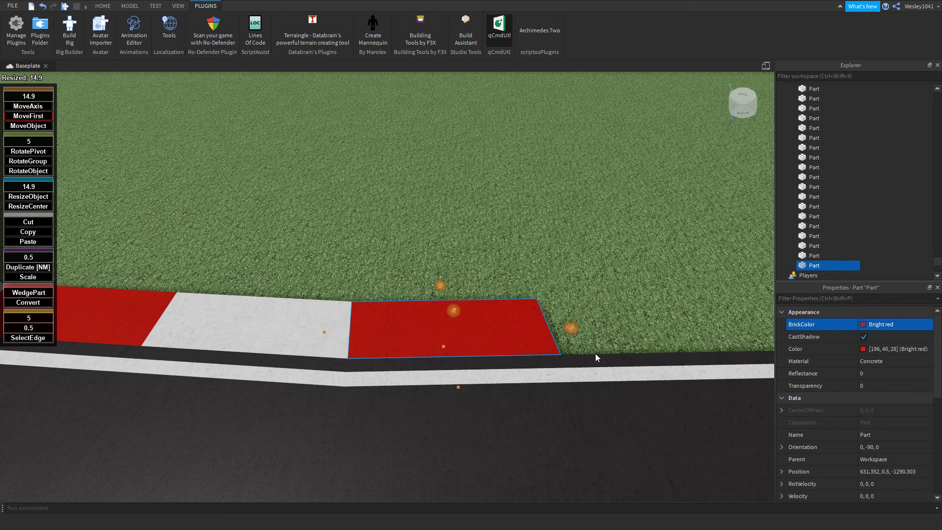
{"action": "left_click", "coordinate": [570, 329]}
{"action": "left_click", "coordinate": [920, 305]}
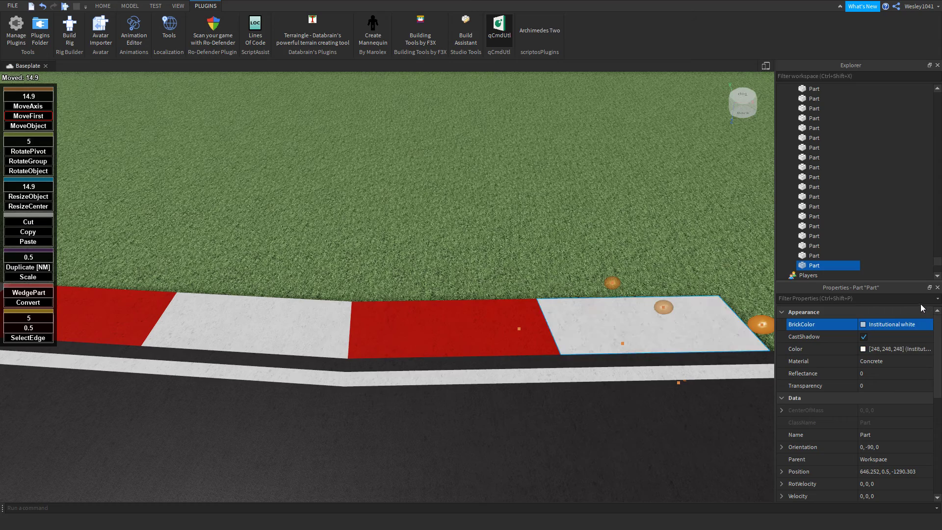
- Select the white end block at the kerb's opposite end
{"action": "right_click_drag", "start_coordinate": [572, 268], "coordinate": [576, 283]}
{"action": "scroll", "coordinate": [576, 285], "scroll_direction": "down", "scroll_amount": 6}
{"action": "mouse_move", "coordinate": [573, 340]}
{"action": "right_mouse_down"}
{"action": "mouse_move", "coordinate": [561, 335]}
{"action": "mouse_move", "coordinate": [576, 341]}
{"action": "right_mouse_up"}
{"action": "key", "text": "w"}
{"action": "key", "text": "a"}
{"action": "key", "text": "a"}
{"action": "left_click", "coordinate": [581, 382]}
{"action": "right_click_drag", "start_coordinate": [581, 381], "coordinate": [582, 376]}
{"action": "key", "text": "d"}
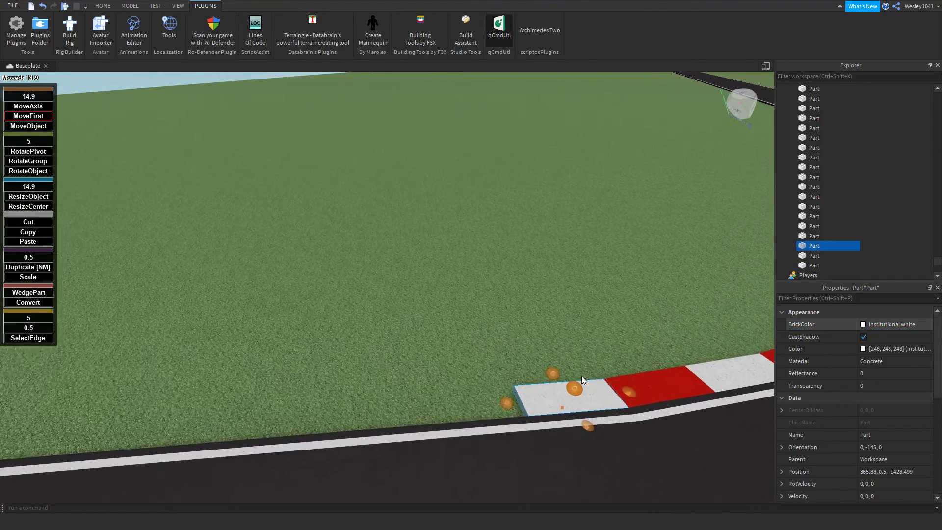
{"action": "key", "text": "w"}
{"action": "key", "text": "s"}
{"action": "key", "text": "a"}
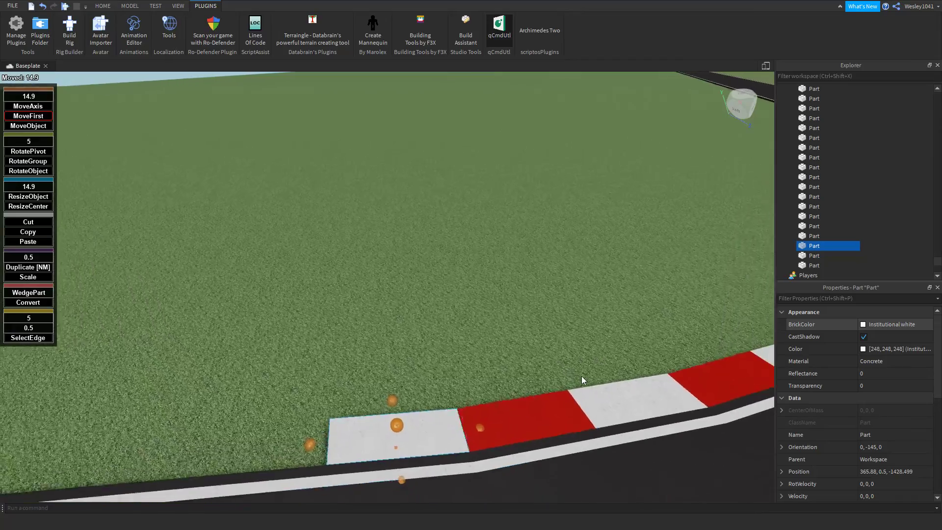
{"action": "key", "text": "d"}
{"action": "key", "text": "w"}
{"action": "key", "text": "a"}
{"action": "key", "text": "s"}
{"action": "key", "text": "w"}
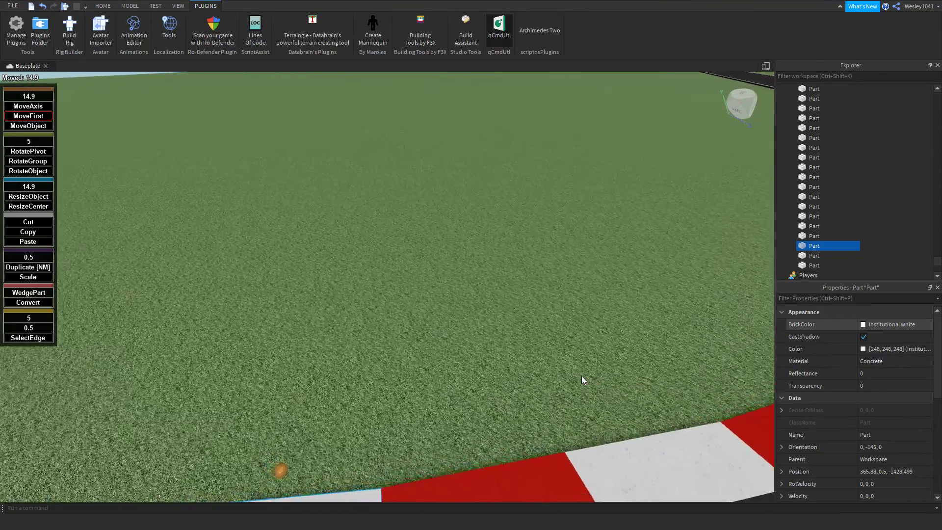
{"action": "key", "text": "s"}
{"action": "key", "text": "w"}
{"action": "key", "text": "s"}
{"action": "key", "text": "a"}
{"action": "key", "text": "w"}
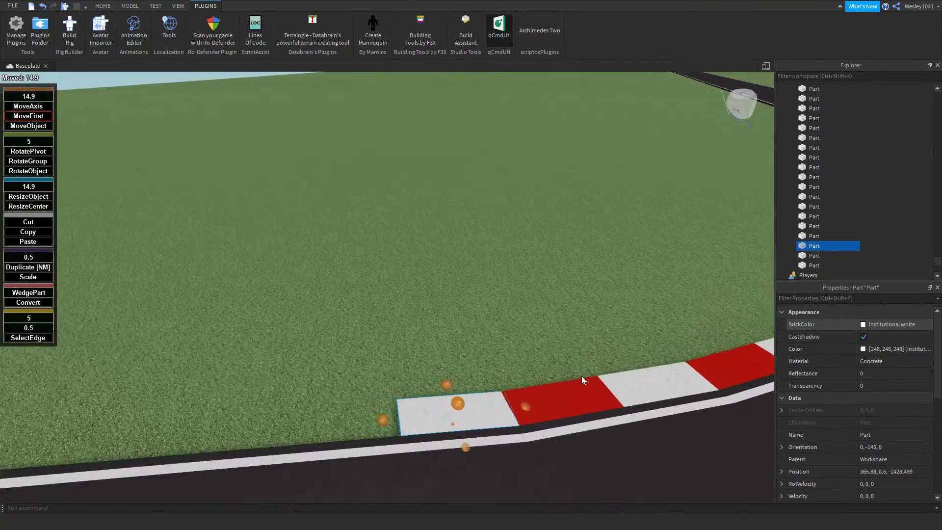
{"action": "key", "text": "d"}
{"action": "key", "text": "w"}
{"action": "key", "text": "a"}
{"action": "key", "text": "s"}
{"action": "key", "text": "d"}
{"action": "key", "text": "a"}
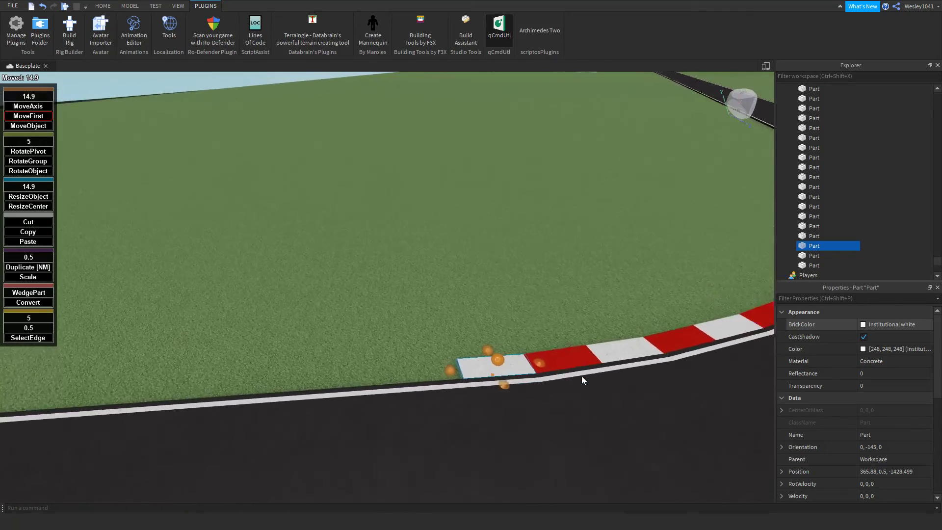
{"action": "key", "text": "w"}
{"action": "key", "text": "d"}
{"action": "key", "text": "s"}
{"action": "key", "text": "a"}
{"action": "key", "text": "w"}
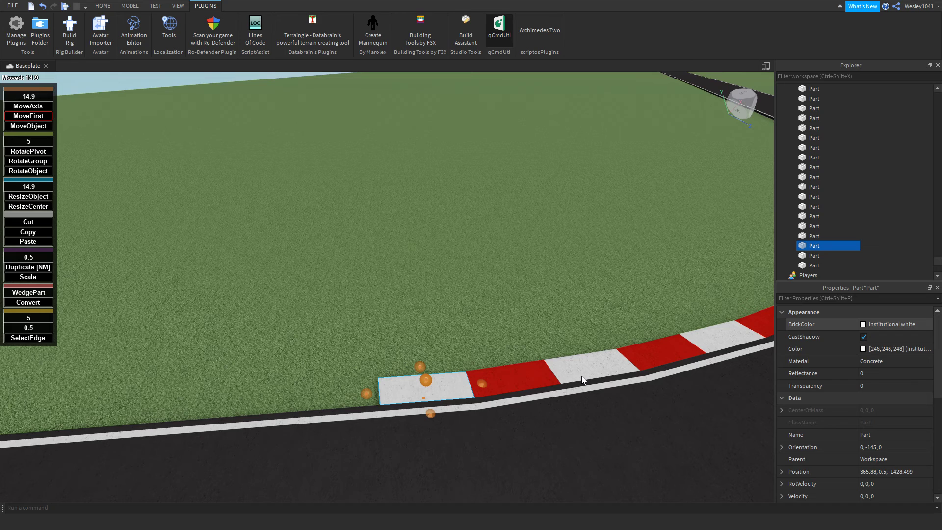
- Duplicate the white end block, move the copy 14.9 studs outward along the straight with MoveFirst, and color it Bright red
{"action": "right_click_drag", "start_coordinate": [340, 267], "coordinate": [336, 276]}
{"action": "scroll", "coordinate": [337, 276], "scroll_direction": "up", "scroll_amount": 2}
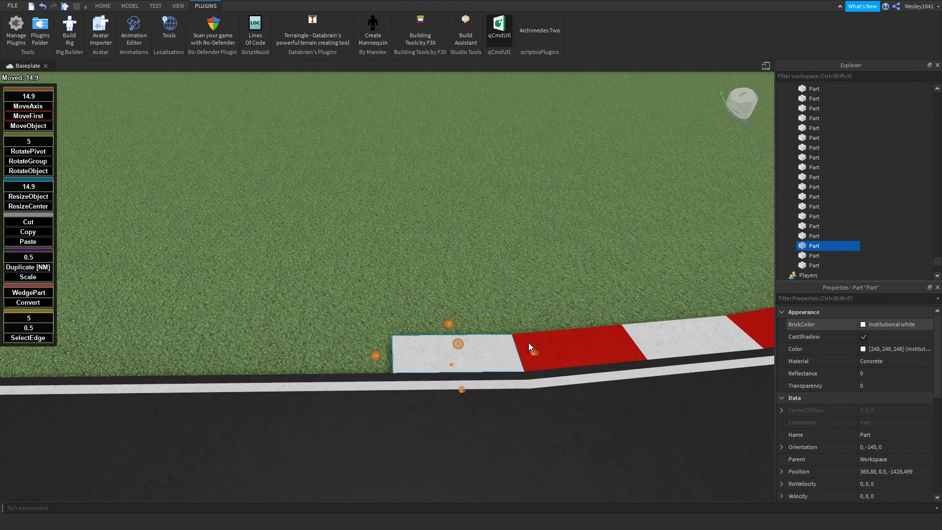
{"action": "left_click_drag", "start_coordinate": [533, 350], "coordinate": [401, 350]}
{"action": "key", "text": "ctrl+d"}
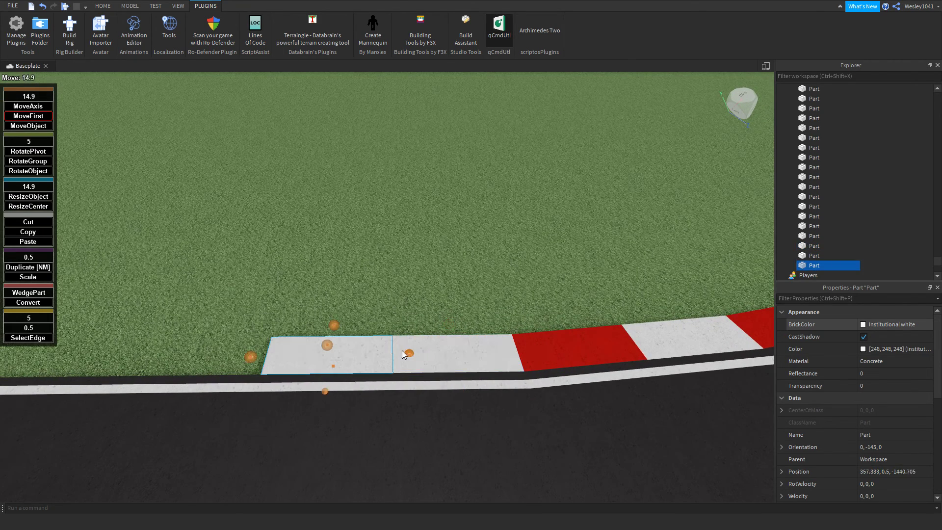
{"action": "left_click", "coordinate": [860, 326]}
{"action": "left_click", "coordinate": [908, 216]}
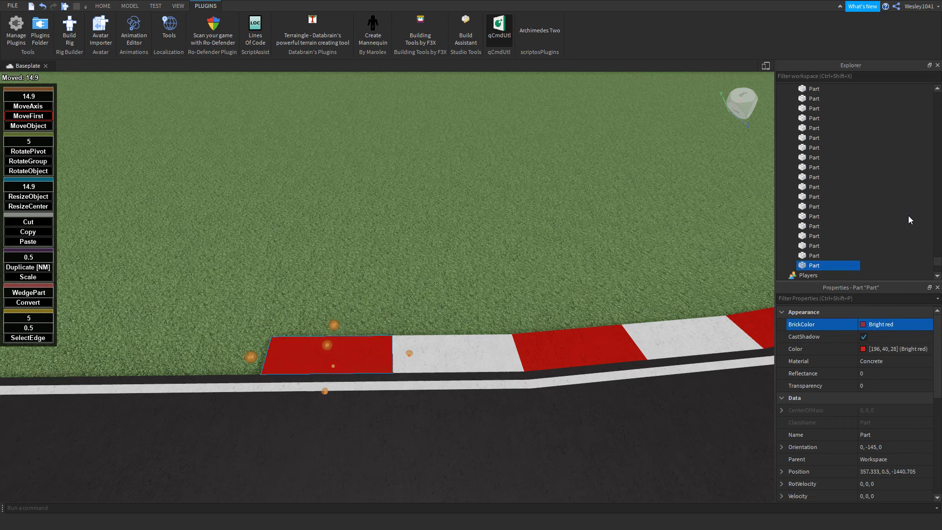
- Select every red block of the kerb around the bend together
{"action": "scroll", "coordinate": [469, 262], "scroll_direction": "down", "scroll_amount": 2}
{"action": "right_click_drag", "start_coordinate": [469, 261], "coordinate": [498, 254]}
{"action": "key", "text": "w"}
{"action": "left_click", "coordinate": [443, 375]}
{"action": "key", "text": "w"}
{"action": "key", "text": "w"}
{"action": "right_click_drag", "start_coordinate": [456, 324], "coordinate": [456, 324]}
{"action": "left_click", "coordinate": [455, 325], "text": "ctrl"}
{"action": "key", "text": "a"}
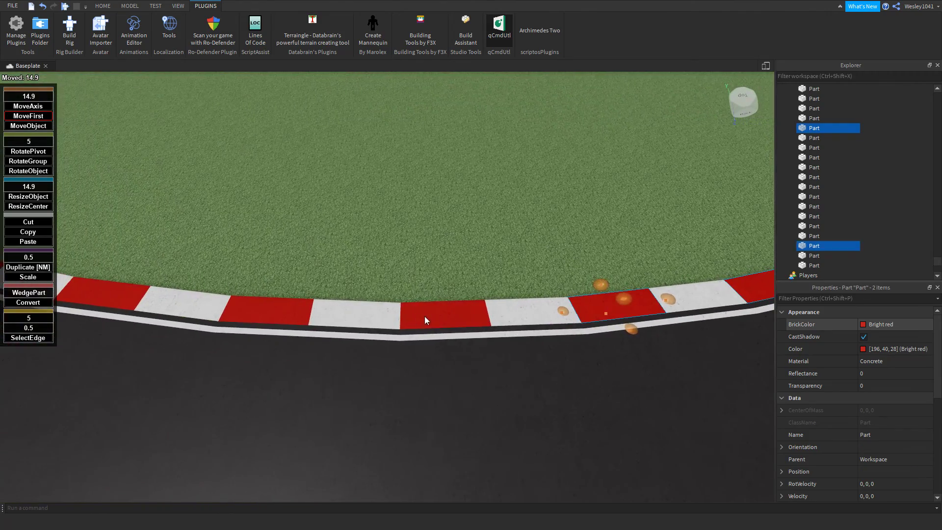
{"action": "left_click", "coordinate": [425, 316], "text": "ctrl"}
{"action": "left_click", "coordinate": [262, 309], "text": "ctrl"}
{"action": "left_click", "coordinate": [122, 291], "text": "ctrl"}
{"action": "right_click_drag", "start_coordinate": [121, 289], "coordinate": [120, 286]}
{"action": "key", "text": "w"}
{"action": "left_click", "coordinate": [380, 324], "text": "ctrl"}
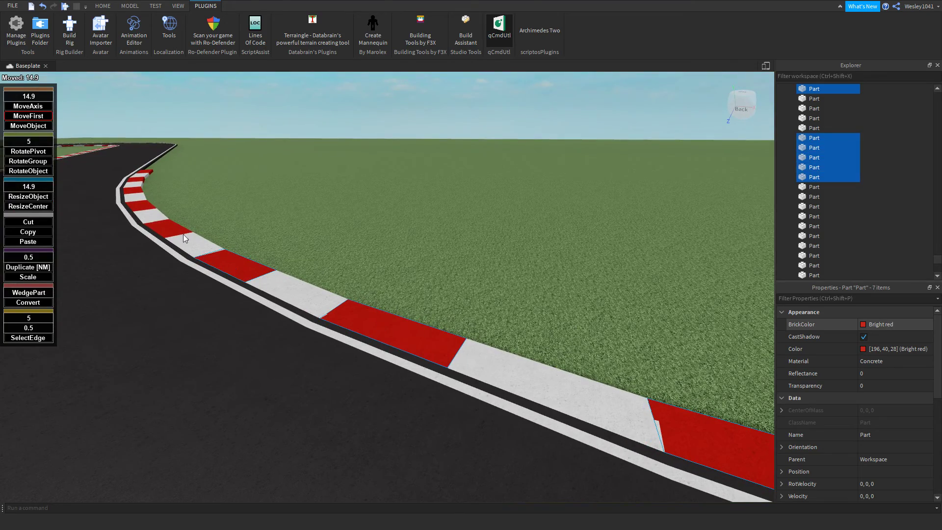
{"action": "left_click", "coordinate": [141, 209], "text": "ctrl"}
{"action": "right_click_drag", "start_coordinate": [182, 230], "coordinate": [181, 228]}
{"action": "key", "text": "s"}
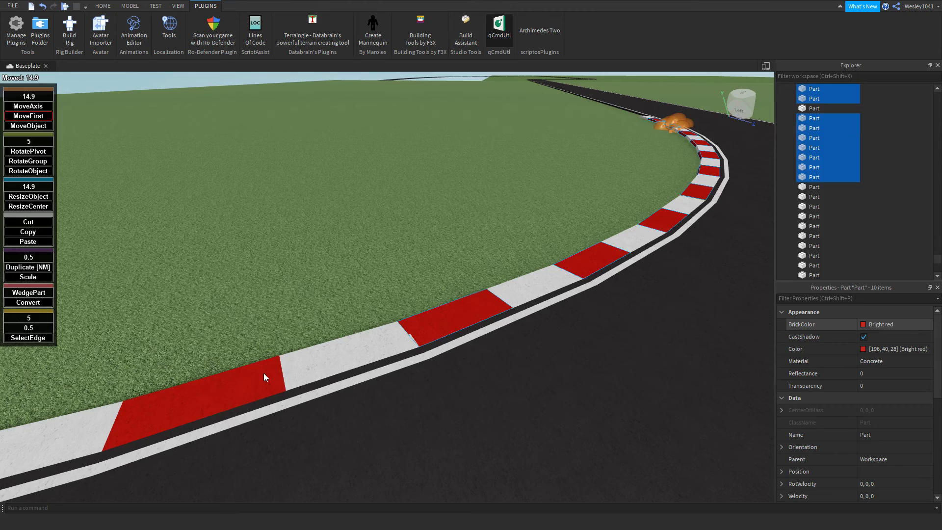
{"action": "left_click", "coordinate": [264, 377], "text": "ctrl"}
{"action": "key", "text": "s"}
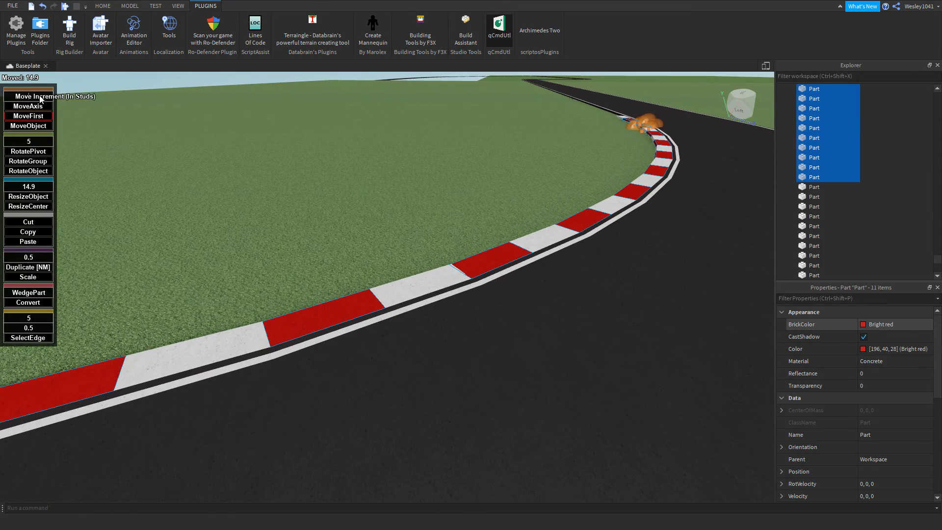
- Raise the selected red blocks 1 stud, lower them again with a 0.99 stud move increment, and clear the selection
{"action": "right_click_drag", "start_coordinate": [487, 187], "coordinate": [488, 187]}
{"action": "key", "text": "w"}
{"action": "key", "text": "d"}
{"action": "key", "text": "w"}
{"action": "left_click_drag", "start_coordinate": [451, 182], "coordinate": [455, 153]}
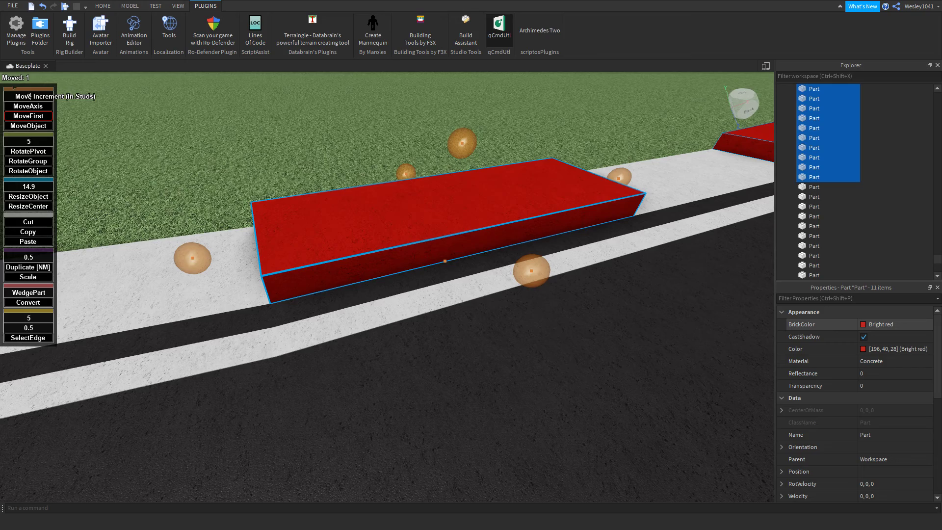
{"action": "left_click_drag", "start_coordinate": [468, 150], "coordinate": [480, 173]}
{"action": "key", "text": "w"}
{"action": "right_click_drag", "start_coordinate": [501, 180], "coordinate": [540, 229]}
{"action": "key", "text": "s"}
{"action": "left_click", "coordinate": [419, 174]}
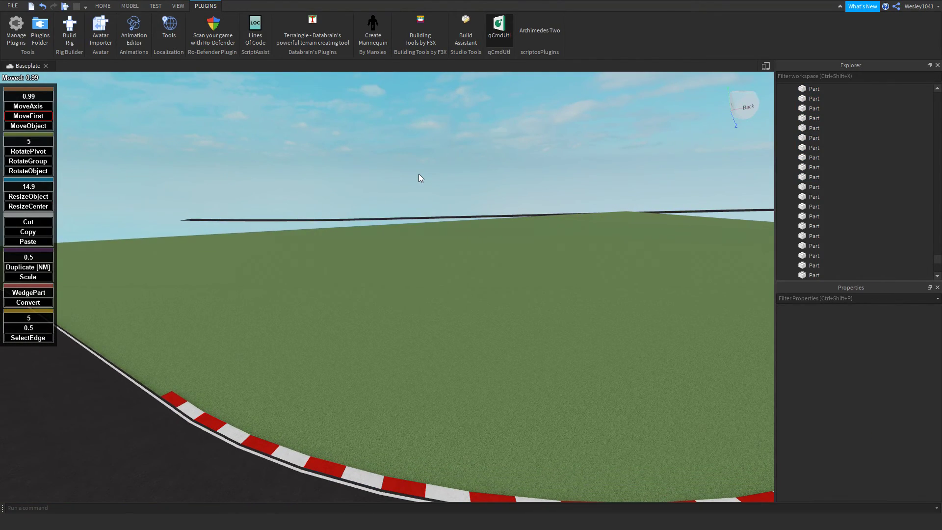
- Examine the kerb around the bend from above, including how it meets the straights at both ends
{"action": "right_click_drag", "start_coordinate": [418, 198], "coordinate": [405, 207]}
{"action": "key", "text": "s"}
{"action": "key", "text": "w"}
{"action": "scroll", "coordinate": [419, 199], "scroll_direction": "down", "scroll_amount": 2}
{"action": "scroll", "coordinate": [428, 198], "scroll_direction": "up", "scroll_amount": 4}
{"action": "scroll", "coordinate": [406, 207], "scroll_direction": "down", "scroll_amount": 5}
{"action": "scroll", "coordinate": [406, 206], "scroll_direction": "up", "scroll_amount": 3}
{"action": "scroll", "coordinate": [405, 206], "scroll_direction": "down", "scroll_amount": 3}
{"action": "key", "text": "a"}
{"action": "scroll", "coordinate": [529, 211], "scroll_direction": "up", "scroll_amount": 1}
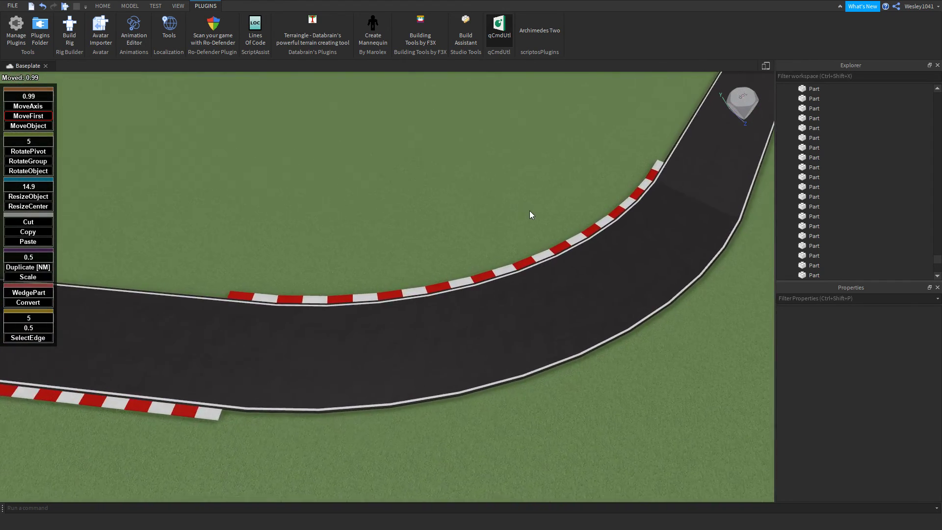
- Select the road part of the long straight beyond the bend and activate ResizeObject with a resize increment of 1
{"action": "key", "text": "d"}
{"action": "right_click_drag", "start_coordinate": [530, 211], "coordinate": [511, 207]}
{"action": "scroll", "coordinate": [530, 211], "scroll_direction": "up", "scroll_amount": 1}
{"action": "scroll", "coordinate": [530, 211], "scroll_direction": "down", "scroll_amount": 2}
{"action": "scroll", "coordinate": [529, 211], "scroll_direction": "down", "scroll_amount": 2}
{"action": "key", "text": "d"}
{"action": "scroll", "coordinate": [529, 211], "scroll_direction": "down", "scroll_amount": 1}
{"action": "left_click", "coordinate": [497, 201]}
{"action": "scroll", "coordinate": [510, 207], "scroll_direction": "up", "scroll_amount": 6}
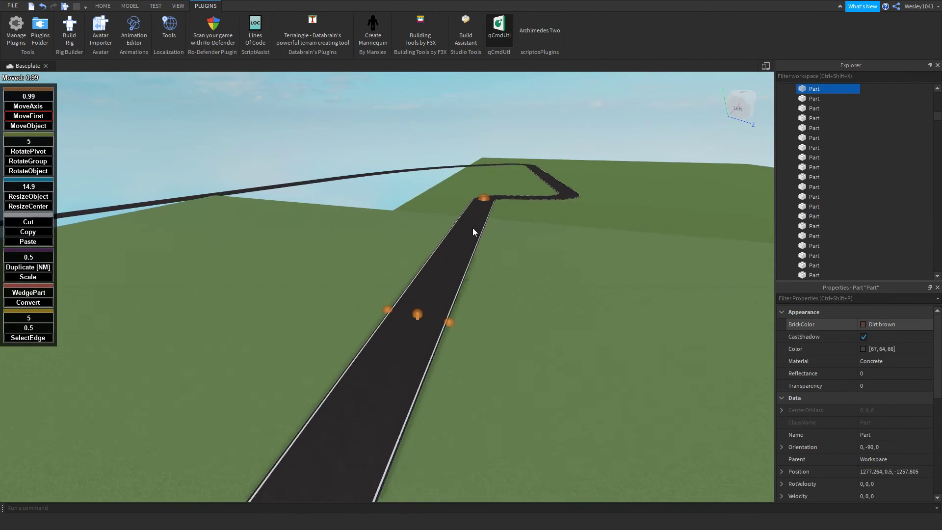
{"action": "right_click_drag", "start_coordinate": [466, 229], "coordinate": [435, 229]}
{"action": "key", "text": "w"}
{"action": "key", "text": "d"}
{"action": "left_click", "coordinate": [38, 183]}
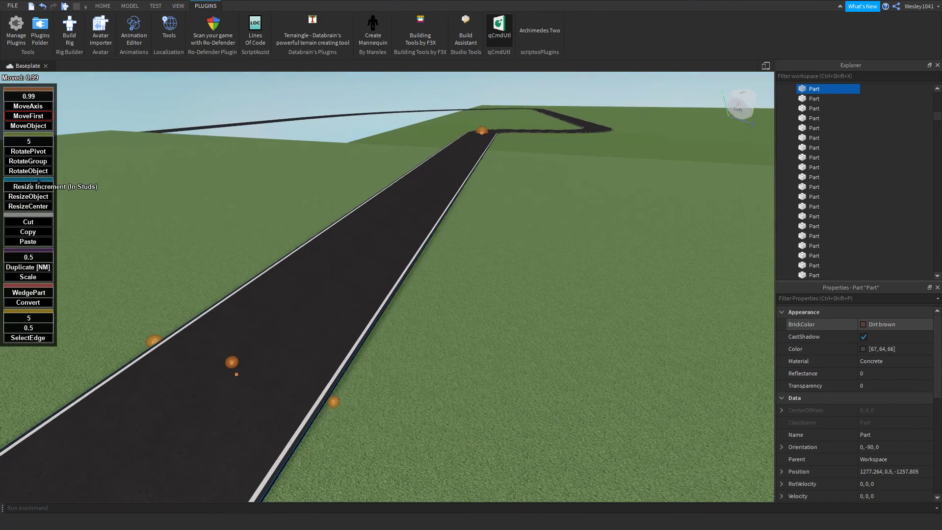
{"action": "right_click_drag", "start_coordinate": [351, 283], "coordinate": [407, 320]}
{"action": "key", "text": "w"}
{"action": "key", "text": "a"}
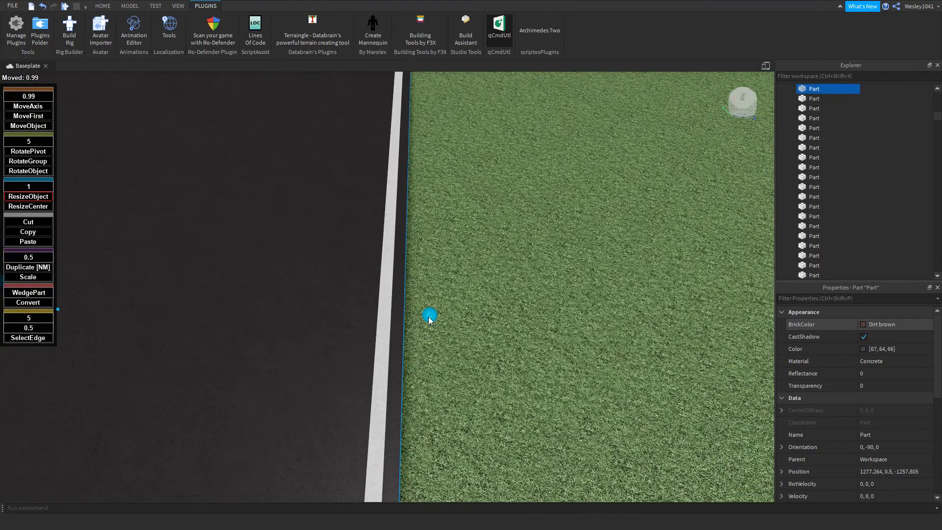
- Duplicate the straight's road part and narrow the copy by 60 studs into a strip outside the white edge line
{"action": "left_click_drag", "start_coordinate": [429, 319], "coordinate": [493, 319]}
{"action": "key", "text": "a"}
{"action": "key", "text": "s"}
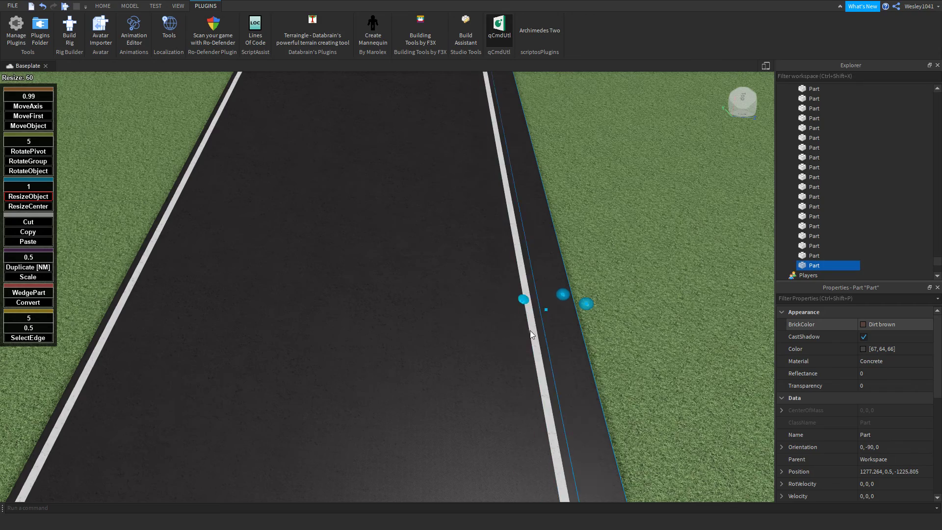
- Shorten the strip along the straight by 1187 studs so that a short piece remains near the bend
{"action": "right_click_drag", "start_coordinate": [531, 320], "coordinate": [527, 304]}
{"action": "key", "text": "d"}
{"action": "left_click_drag", "start_coordinate": [487, 231], "coordinate": [458, 291]}
{"action": "right_click_drag", "start_coordinate": [462, 291], "coordinate": [458, 291]}
{"action": "key", "text": "s"}
{"action": "left_click_drag", "start_coordinate": [458, 291], "coordinate": [428, 264]}
{"action": "right_click_drag", "start_coordinate": [457, 273], "coordinate": [427, 264]}
{"action": "left_click_drag", "start_coordinate": [428, 264], "coordinate": [296, 182]}
{"action": "right_click_drag", "start_coordinate": [296, 182], "coordinate": [293, 173]}
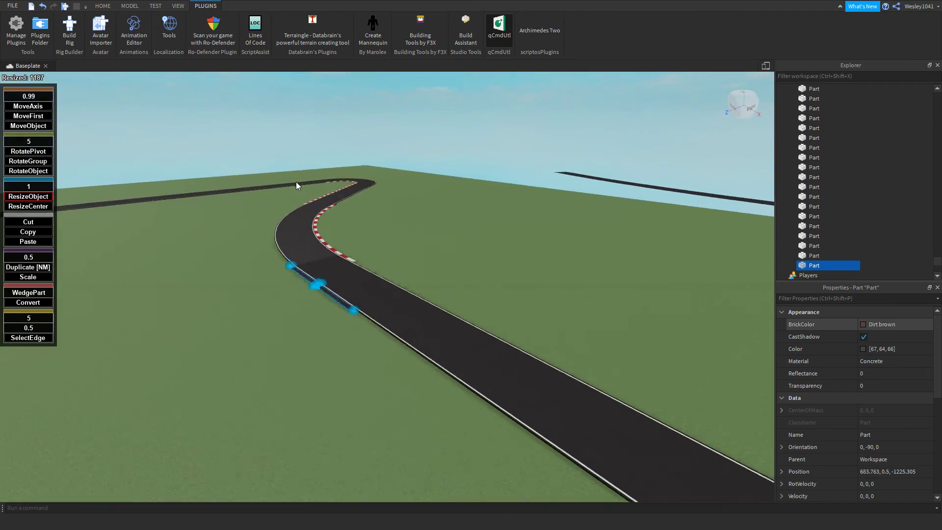
- Shorten the strip by another 113 studs and extend it by 3 to a size of 5, 1, 15
{"action": "scroll", "coordinate": [296, 182], "scroll_direction": "up", "scroll_amount": 4}
{"action": "right_click_drag", "start_coordinate": [403, 289], "coordinate": [575, 313]}
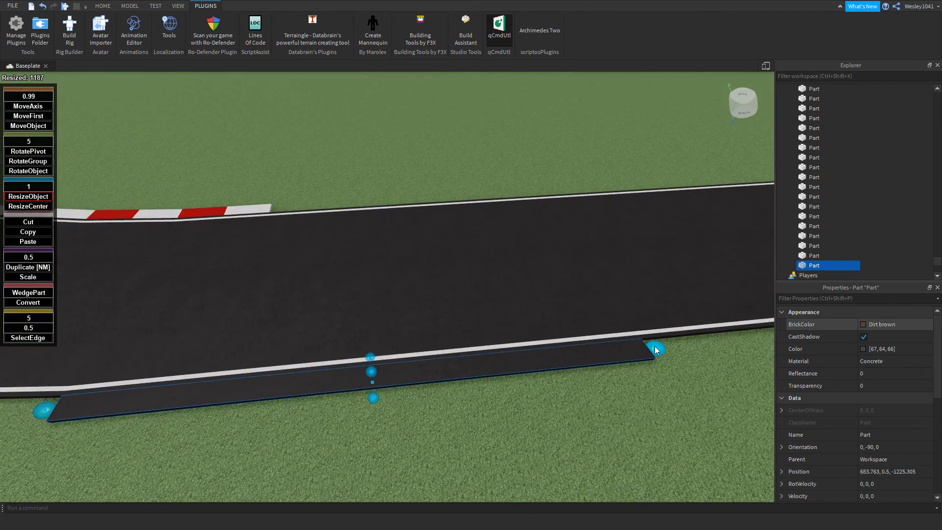
{"action": "left_click_drag", "start_coordinate": [656, 349], "coordinate": [342, 301]}
{"action": "key", "text": "f"}
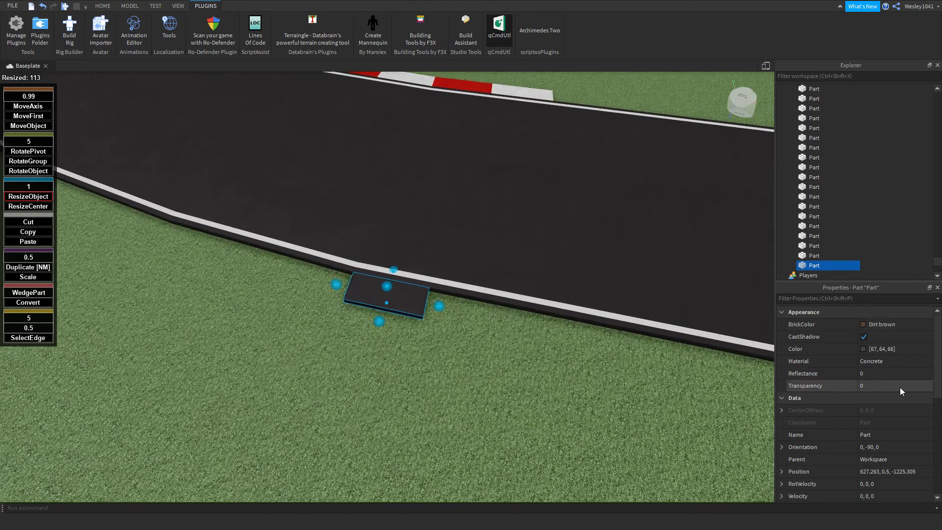
{"action": "scroll", "coordinate": [896, 383], "scroll_direction": "down", "scroll_amount": 6}
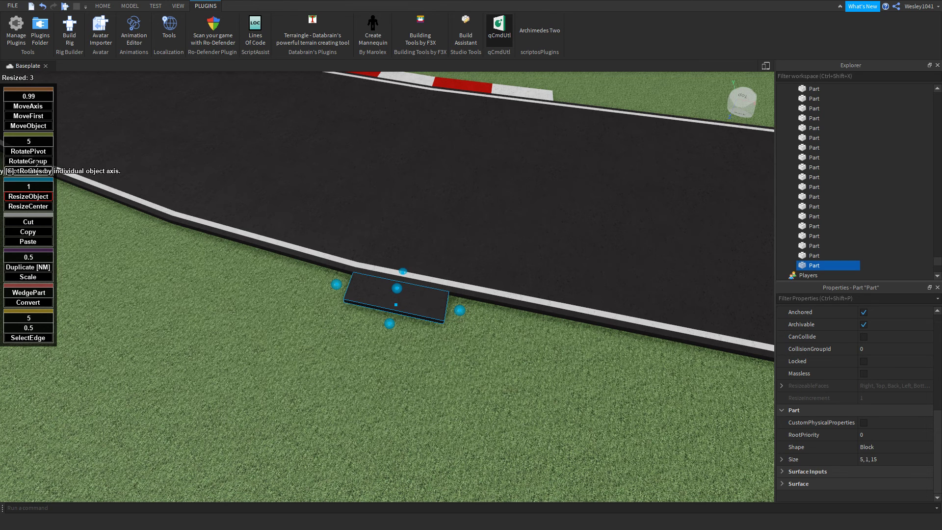
- Move the block 15 studs along the straight away from the bend with MoveFirst and color it Bright red
{"action": "left_click", "coordinate": [35, 106]}
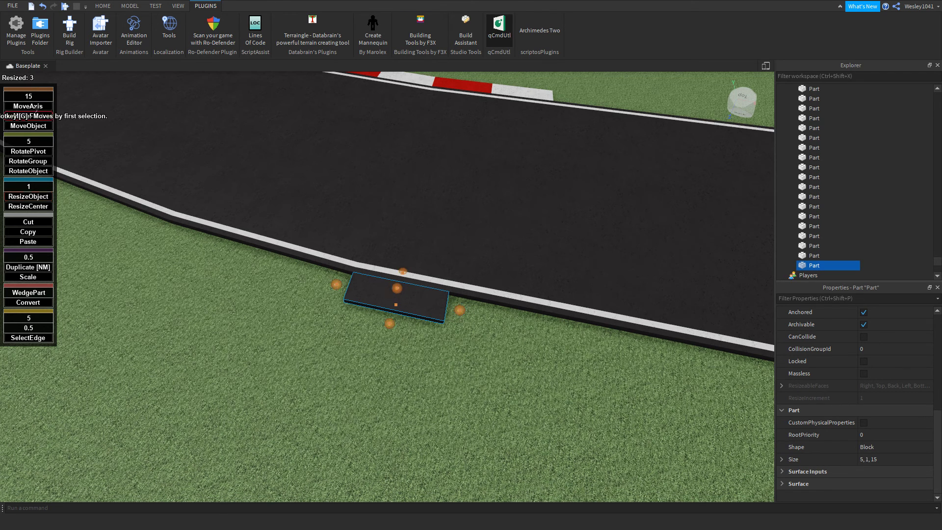
{"action": "left_click_drag", "start_coordinate": [463, 310], "coordinate": [553, 336]}
{"action": "key", "text": "s"}
{"action": "key", "text": "d"}
{"action": "key", "text": "w"}
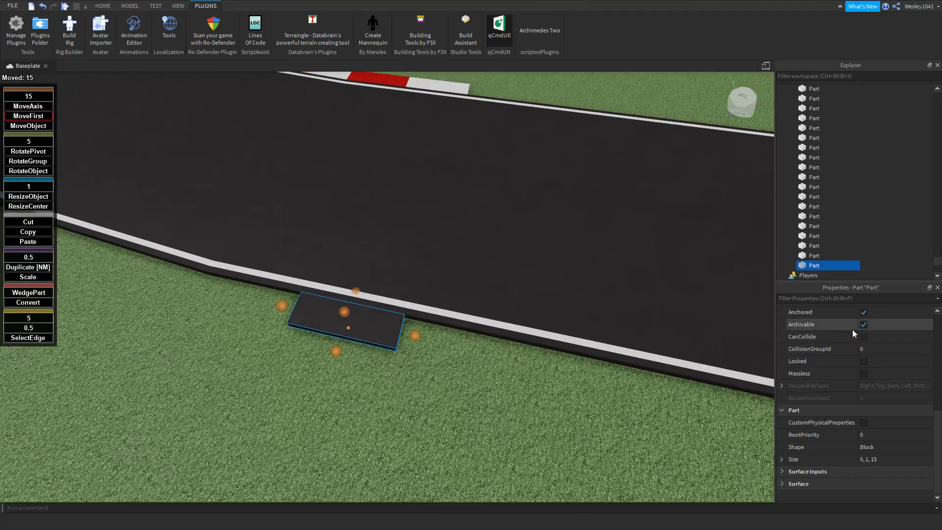
{"action": "scroll", "coordinate": [852, 328], "scroll_direction": "up", "scroll_amount": 4}
{"action": "scroll", "coordinate": [869, 320], "scroll_direction": "up", "scroll_amount": 2}
{"action": "left_click", "coordinate": [871, 325]}
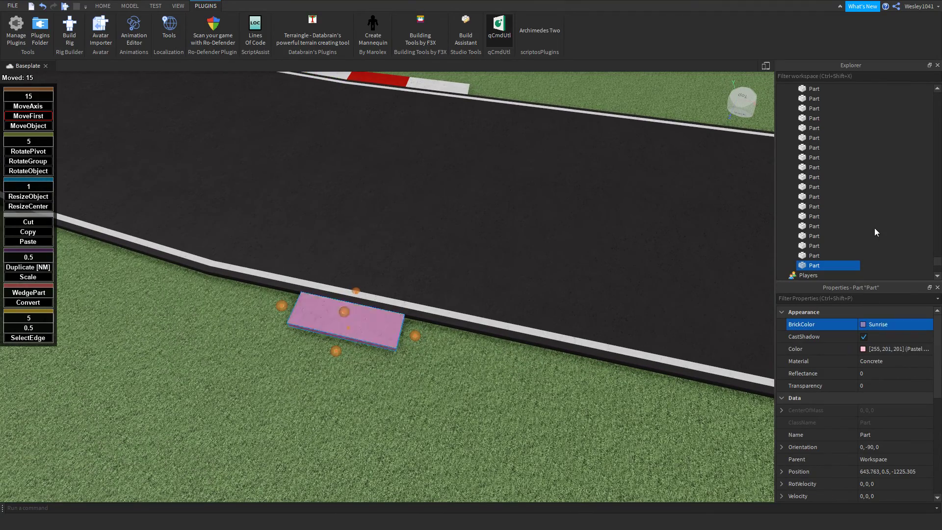
{"action": "left_click", "coordinate": [910, 218]}
- Duplicate the red block, move the copy 15 studs further along the straight, and color it white
{"action": "right_click_drag", "start_coordinate": [518, 273], "coordinate": [532, 272]}
{"action": "key", "text": "ctrl+d"}
{"action": "left_click_drag", "start_coordinate": [393, 323], "coordinate": [461, 327]}
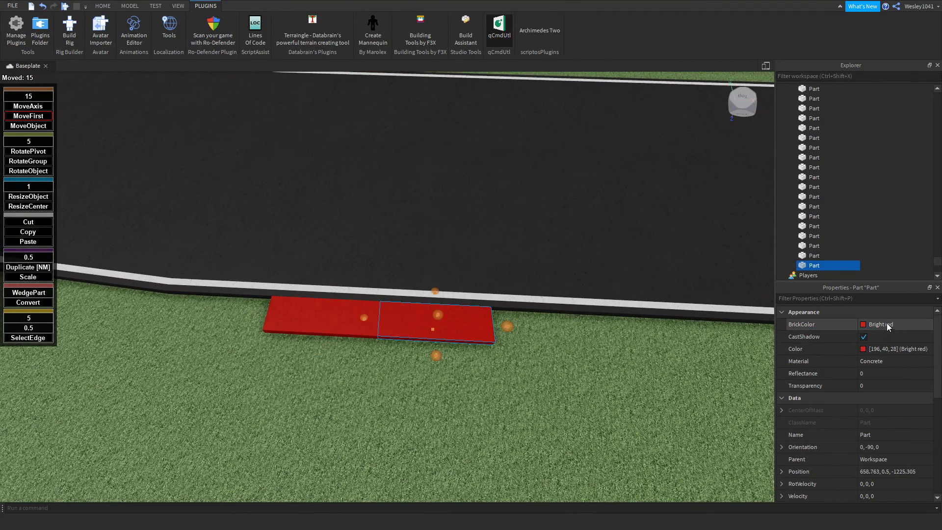
{"action": "left_click", "coordinate": [866, 324]}
- Duplicate the red and white pair 30 studs along the straight, and duplicate the resulting four blocks 60 studs further
{"action": "right_click_drag", "start_coordinate": [369, 293], "coordinate": [361, 295]}
{"action": "left_click", "coordinate": [333, 302], "text": "ctrl"}
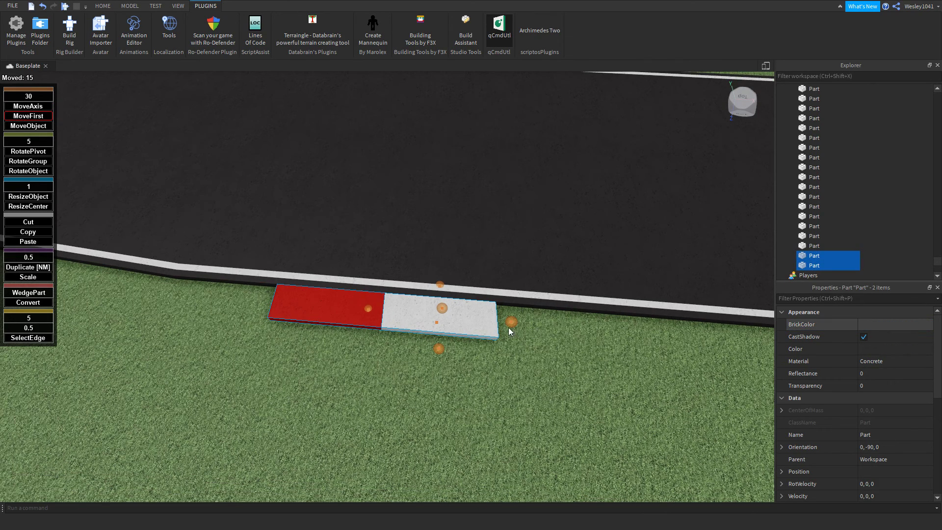
{"action": "key", "text": "s"}
{"action": "key", "text": "d"}
{"action": "left_click_drag", "start_coordinate": [511, 324], "coordinate": [554, 329]}
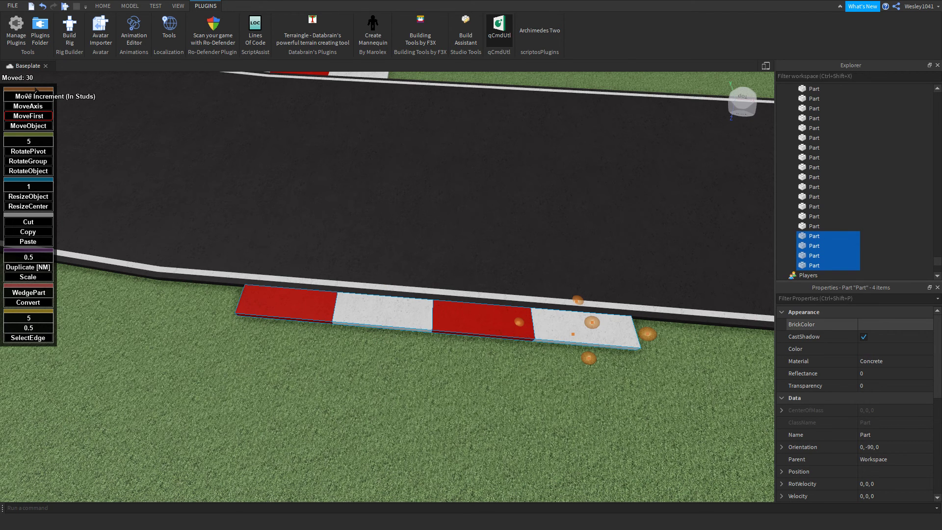
{"action": "scroll", "coordinate": [276, 200], "scroll_direction": "down", "scroll_amount": 8}
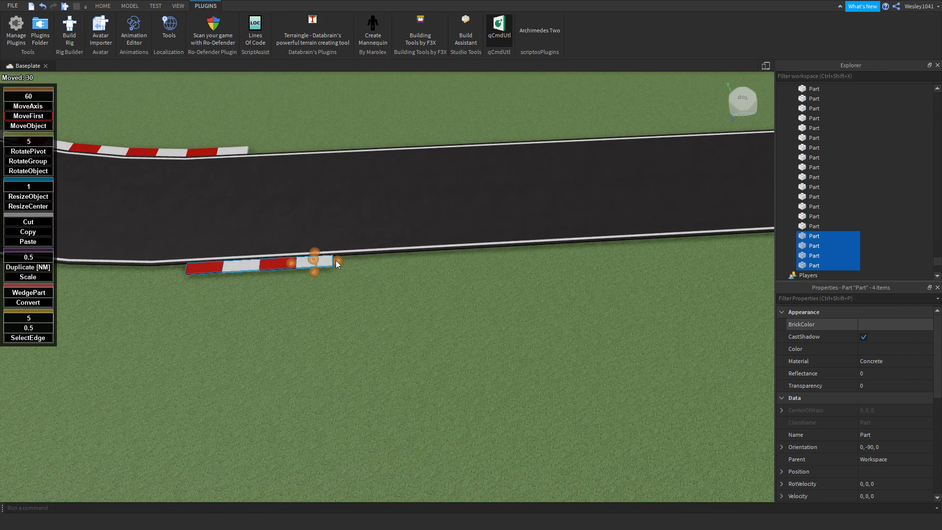
{"action": "left_click_drag", "start_coordinate": [336, 264], "coordinate": [484, 277]}
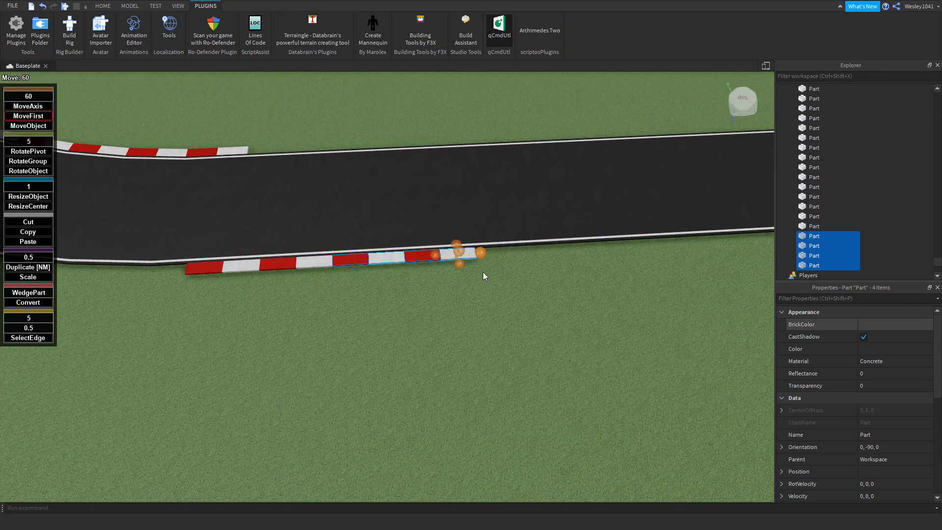
- Add the first four kerb blocks to the selection, duplicate all eight, and move the copies 120 studs along the straight
{"action": "left_click", "coordinate": [307, 263], "text": "ctrl"}
{"action": "left_click", "coordinate": [278, 266], "text": "ctrl"}
{"action": "left_click", "coordinate": [235, 266], "text": "ctrl"}
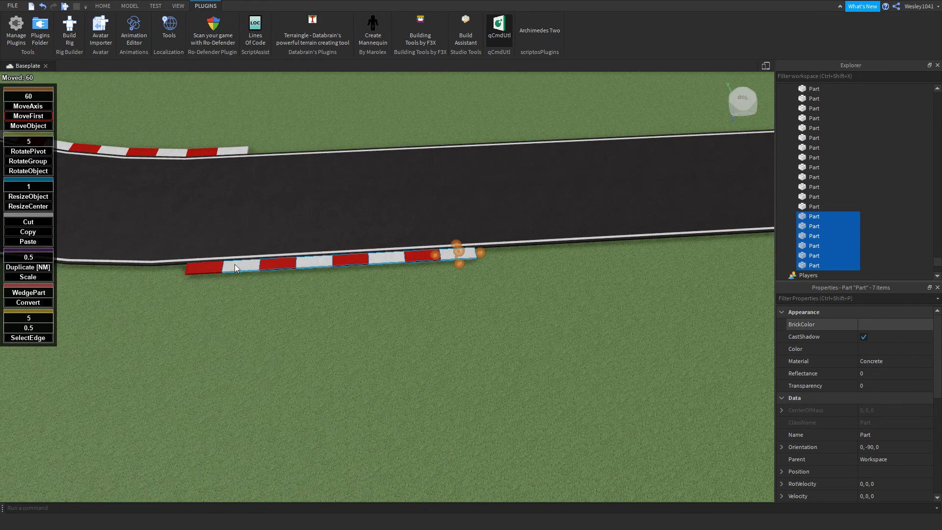
{"action": "left_click_drag", "start_coordinate": [483, 253], "coordinate": [551, 221]}
{"action": "scroll", "coordinate": [552, 222], "scroll_direction": "up", "scroll_amount": 5}
{"action": "right_click_drag", "start_coordinate": [552, 222], "coordinate": [551, 222]}
{"action": "scroll", "coordinate": [551, 222], "scroll_direction": "down", "scroll_amount": 5}
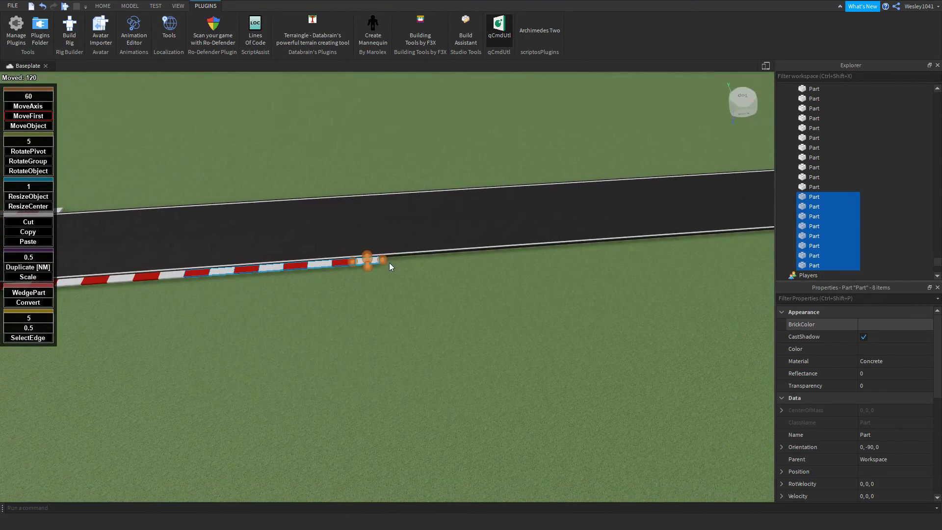
- Duplicate the newest eight kerb blocks and move the copies another 120 studs along the straight
{"action": "key", "text": "ctrl+d"}
{"action": "left_click_drag", "start_coordinate": [383, 260], "coordinate": [612, 254]}
{"action": "right_click_drag", "start_coordinate": [612, 254], "coordinate": [588, 225]}
{"action": "scroll", "coordinate": [612, 254], "scroll_direction": "down", "scroll_amount": 5}
{"action": "scroll", "coordinate": [587, 224], "scroll_direction": "up", "scroll_amount": 5}
{"action": "key", "text": "a"}
{"action": "key", "text": "s"}
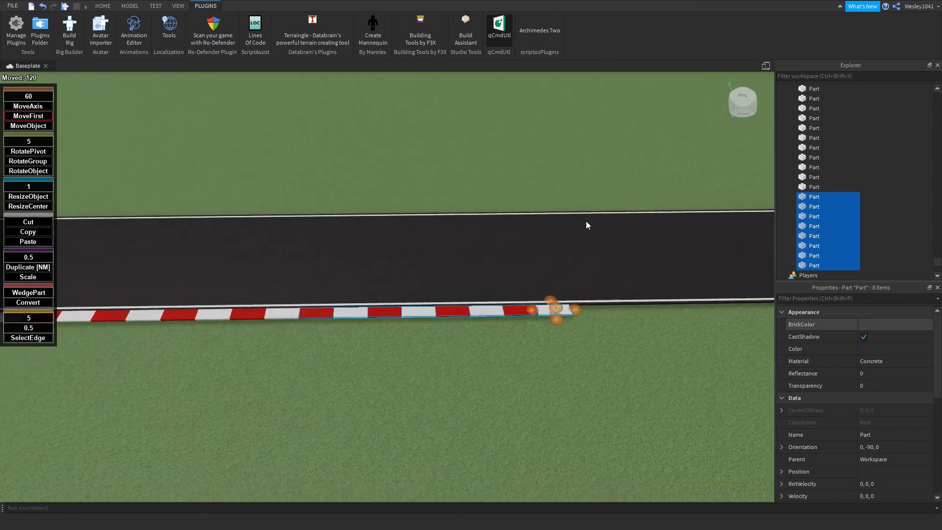
- Duplicate the straight's road part and resize the copy into a 5-stud-wide strip outside the white line opposite the finished kerb
{"action": "key", "text": "d"}
{"action": "key", "text": "w"}
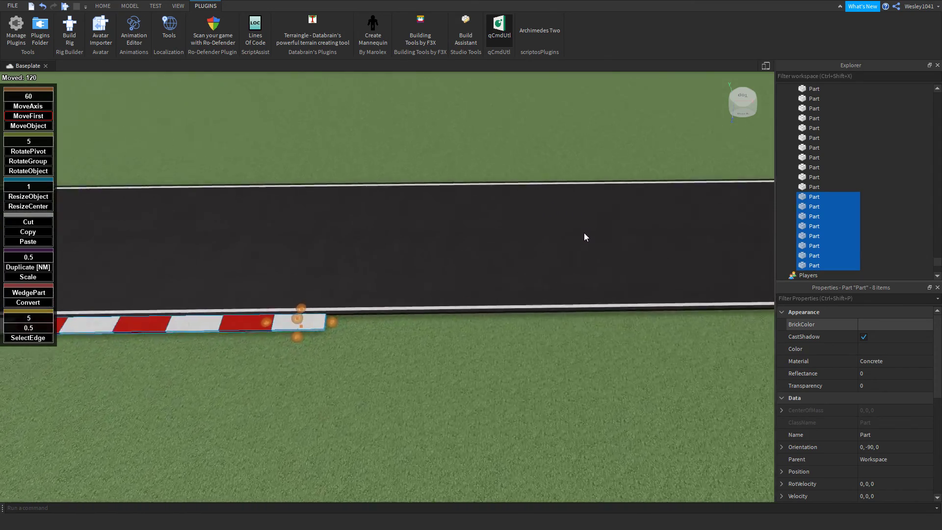
{"action": "key", "text": "s"}
{"action": "right_click_drag", "start_coordinate": [569, 232], "coordinate": [489, 241]}
{"action": "left_click", "coordinate": [469, 311]}
{"action": "right_click_drag", "start_coordinate": [469, 310], "coordinate": [326, 262]}
{"action": "left_click", "coordinate": [34, 195]}
{"action": "right_click_drag", "start_coordinate": [259, 249], "coordinate": [258, 249]}
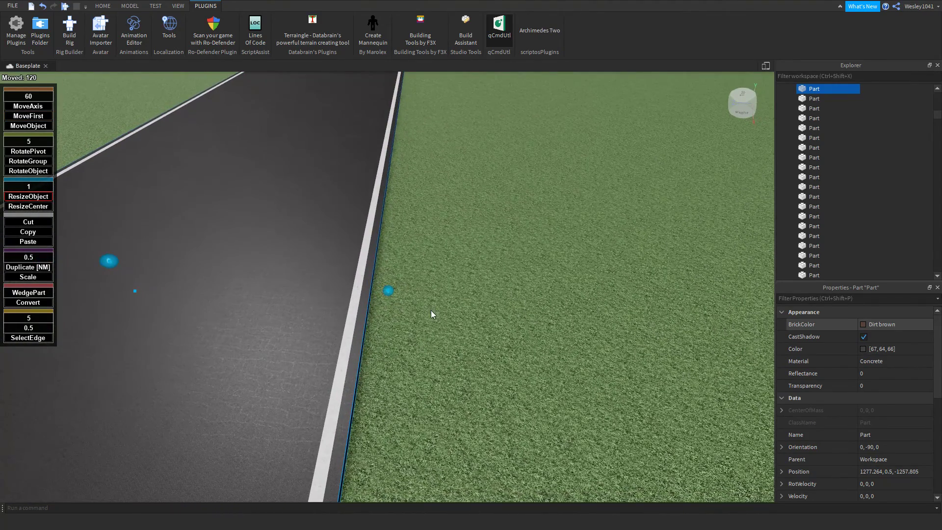
{"action": "right_click_drag", "start_coordinate": [430, 310], "coordinate": [431, 310]}
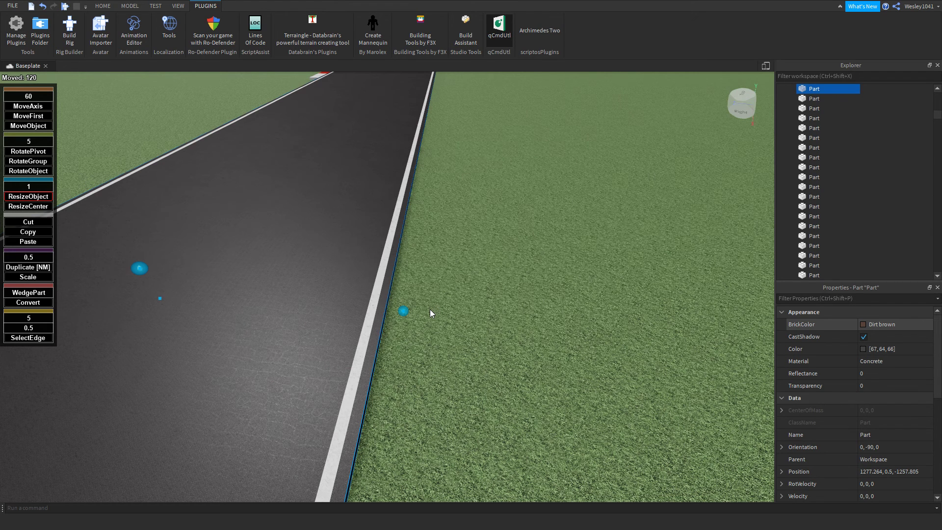
{"action": "left_click_drag", "start_coordinate": [403, 314], "coordinate": [446, 317]}
{"action": "right_click_drag", "start_coordinate": [194, 244], "coordinate": [194, 243]}
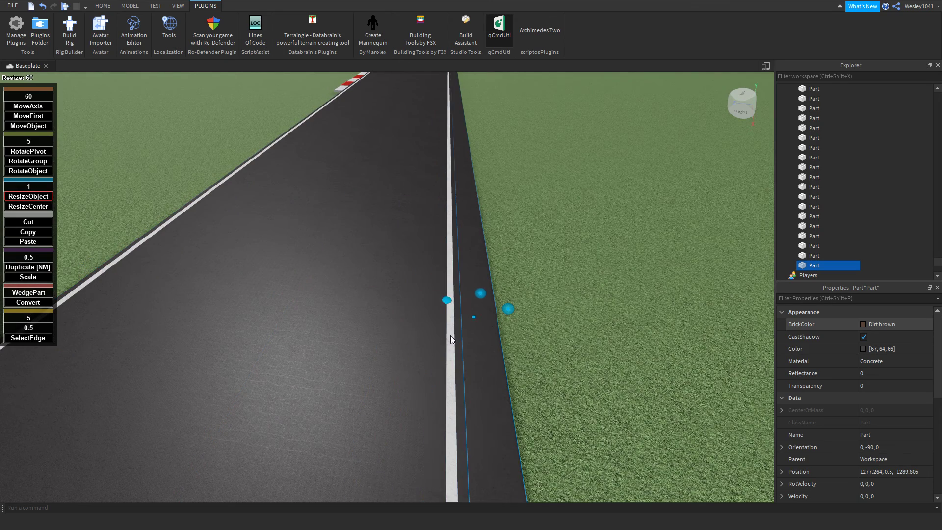
{"action": "left_click_drag", "start_coordinate": [451, 335], "coordinate": [453, 336]}
{"action": "right_click_drag", "start_coordinate": [466, 337], "coordinate": [467, 336]}
- Shorten the strip from both ends to a 15-stud-long block just before the bend
{"action": "scroll", "coordinate": [466, 336], "scroll_direction": "down", "scroll_amount": 5}
{"action": "left_click_drag", "start_coordinate": [165, 164], "coordinate": [340, 233]}
{"action": "right_click_drag", "start_coordinate": [340, 233], "coordinate": [340, 233]}
{"action": "left_click_drag", "start_coordinate": [341, 233], "coordinate": [645, 244]}
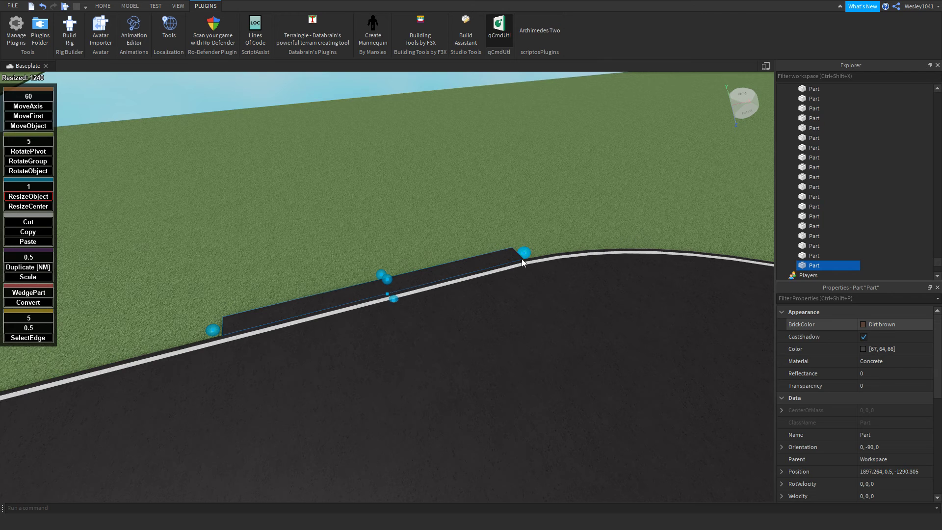
{"action": "left_click_drag", "start_coordinate": [522, 258], "coordinate": [425, 302]}
{"action": "scroll", "coordinate": [260, 339], "scroll_direction": "up", "scroll_amount": 1}
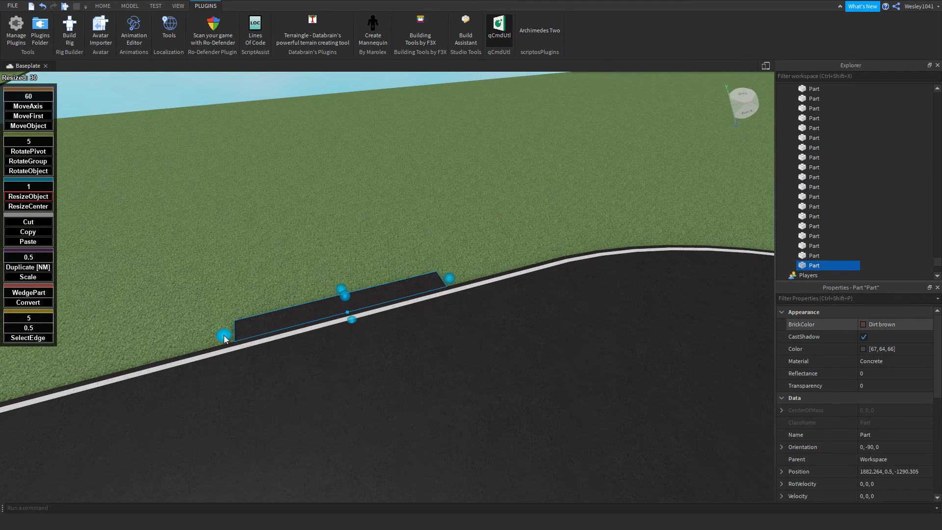
{"action": "left_click_drag", "start_coordinate": [224, 337], "coordinate": [366, 304]}
- Set the move increment to 15 studs and color the kerb block Bright red
{"action": "left_click", "coordinate": [28, 97]}
{"action": "type", "text": "15"}
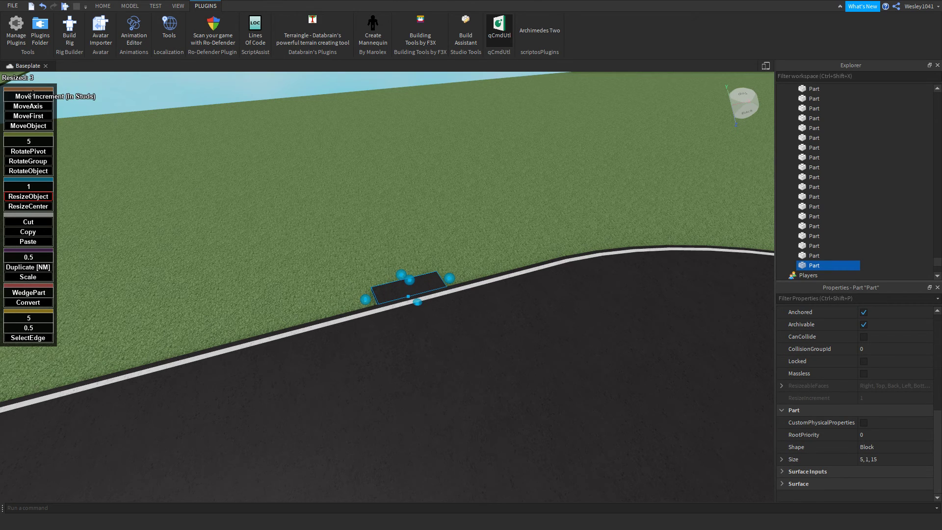
{"action": "key", "text": "Return"}
{"action": "left_click", "coordinate": [28, 116]}
{"action": "scroll", "coordinate": [883, 382], "scroll_direction": "up", "scroll_amount": 5}
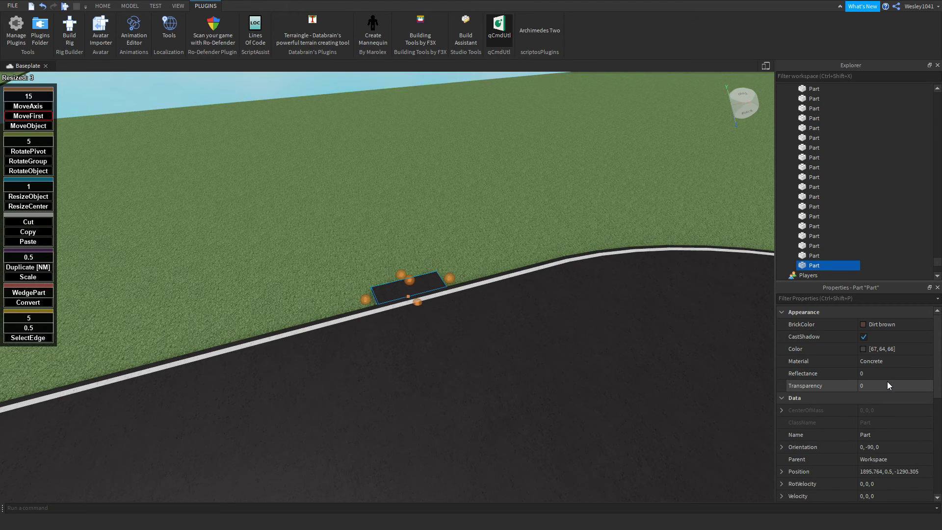
{"action": "left_click", "coordinate": [873, 325]}
{"action": "left_click", "coordinate": [906, 217]}
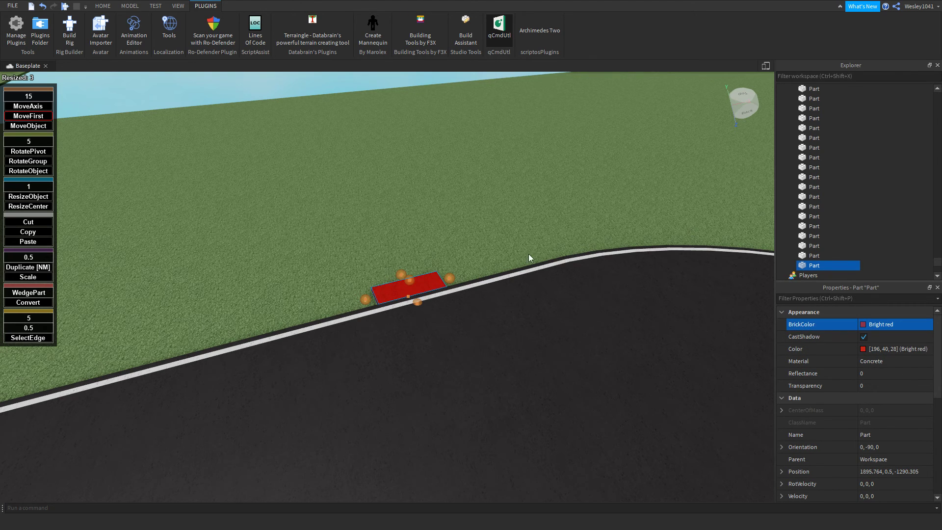
- Duplicate the red block, move the copy 15 studs along the straight away from the bend, and color it Pearl
{"action": "right_click_drag", "start_coordinate": [528, 253], "coordinate": [506, 256]}
{"action": "key", "text": "ctrl+d"}
{"action": "left_click_drag", "start_coordinate": [487, 274], "coordinate": [431, 286]}
{"action": "scroll", "coordinate": [466, 279], "scroll_direction": "up", "scroll_amount": 4}
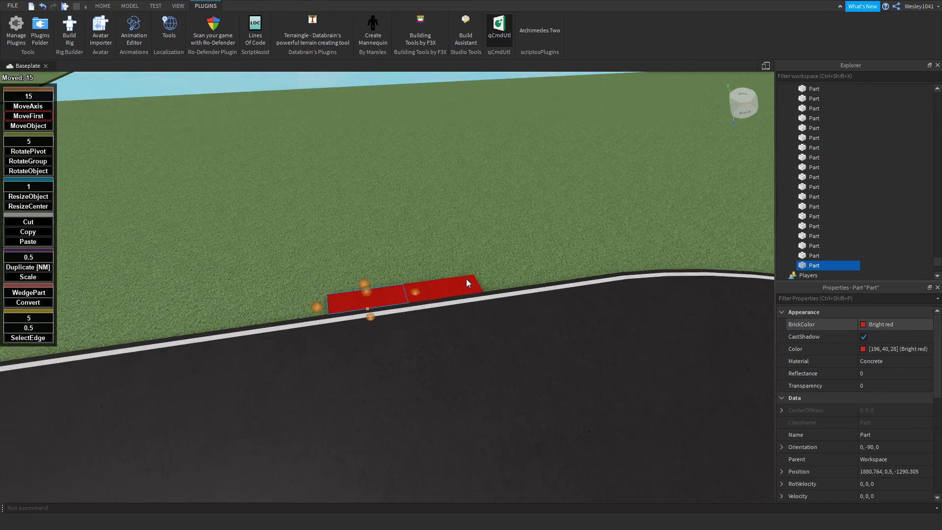
{"action": "left_click", "coordinate": [863, 325]}
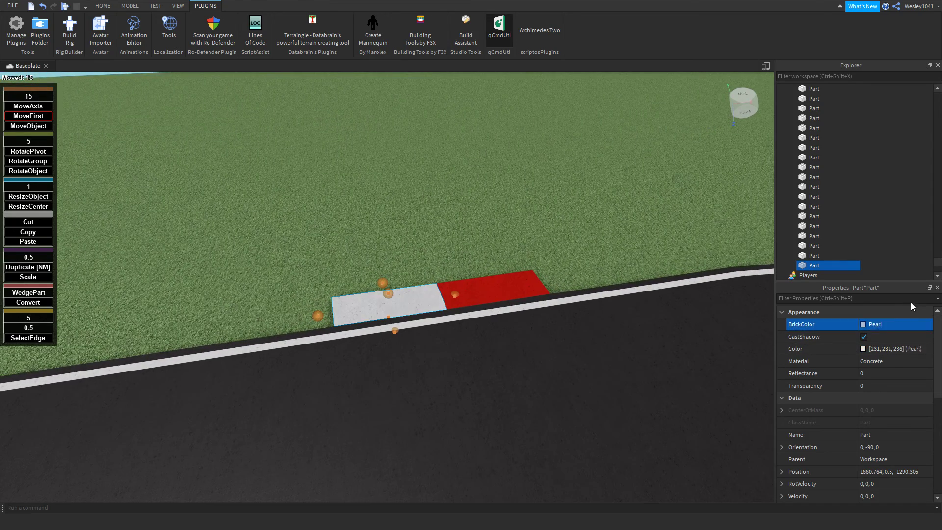
{"action": "left_click", "coordinate": [913, 300]}
- Select the red and white pair, duplicate it, and move the copies 30 studs along the straight
{"action": "right_click_drag", "start_coordinate": [561, 285], "coordinate": [524, 281]}
{"action": "left_click", "coordinate": [523, 282], "text": "ctrl"}
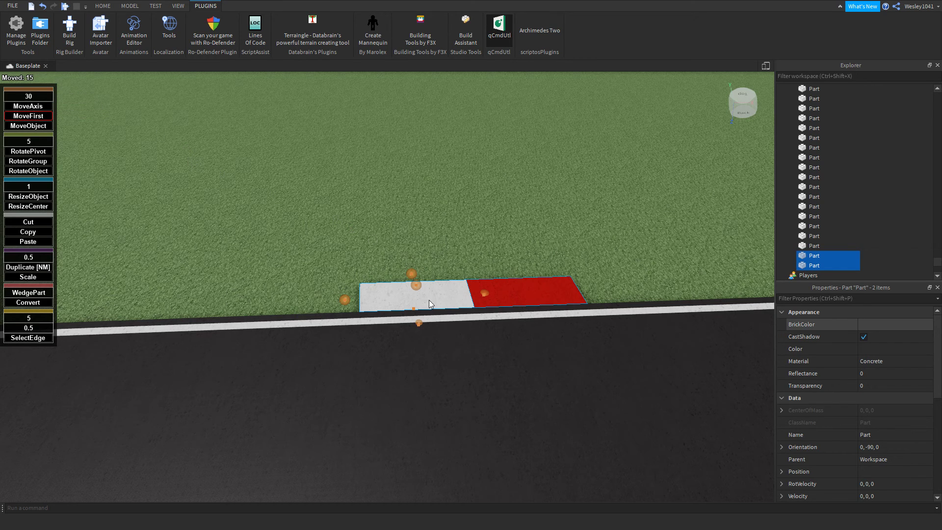
{"action": "key", "text": "ctrl+d"}
{"action": "left_click_drag", "start_coordinate": [482, 295], "coordinate": [314, 298]}
- Add the first two blocks to the selection, duplicate all four, and move the copies 60 studs along the straight
{"action": "left_click", "coordinate": [417, 294], "text": "ctrl"}
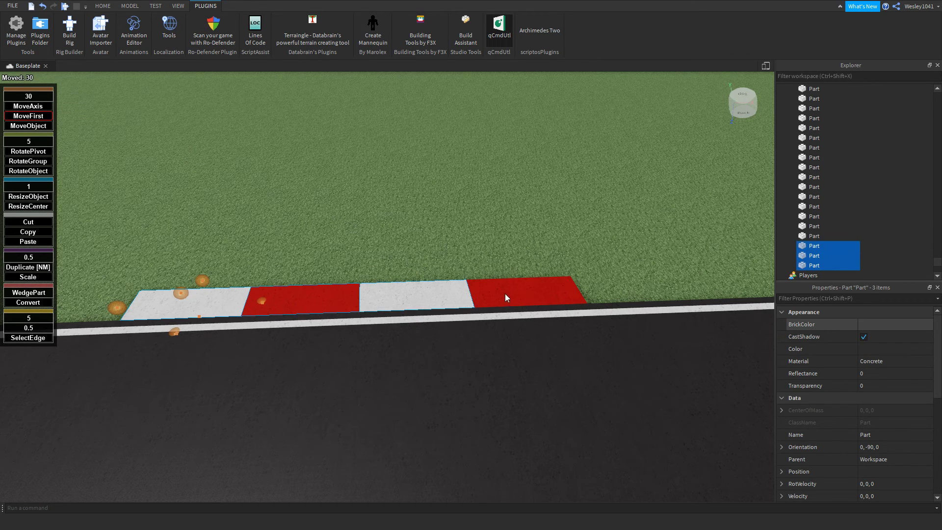
{"action": "left_click", "coordinate": [505, 294], "text": "ctrl"}
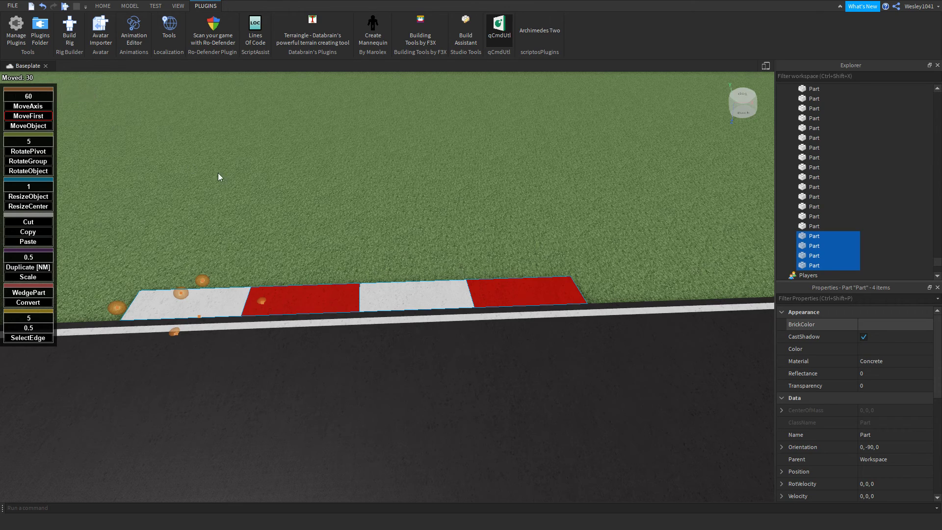
{"action": "right_click_drag", "start_coordinate": [241, 196], "coordinate": [239, 201]}
{"action": "key", "text": "a"}
{"action": "right_click_drag", "start_coordinate": [330, 221], "coordinate": [330, 223]}
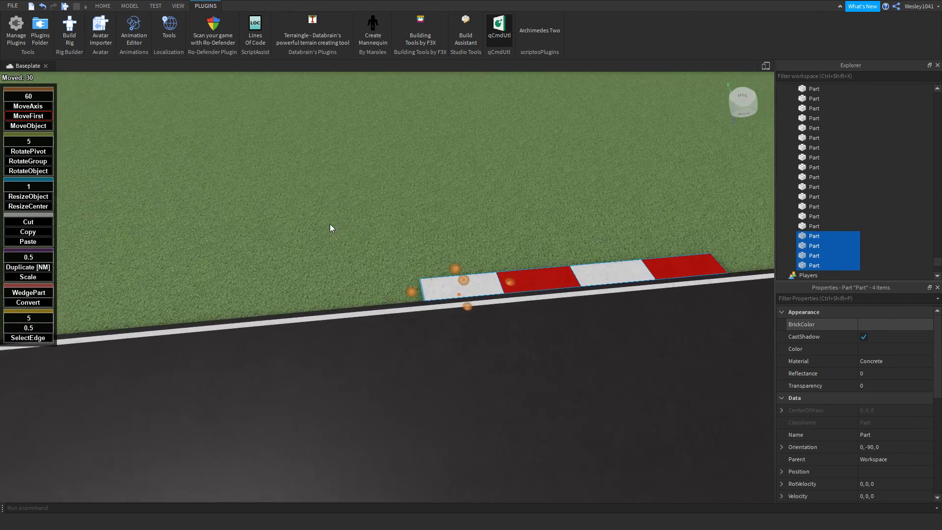
{"action": "key", "text": "ctrl+d"}
{"action": "left_click_drag", "start_coordinate": [530, 285], "coordinate": [293, 304]}
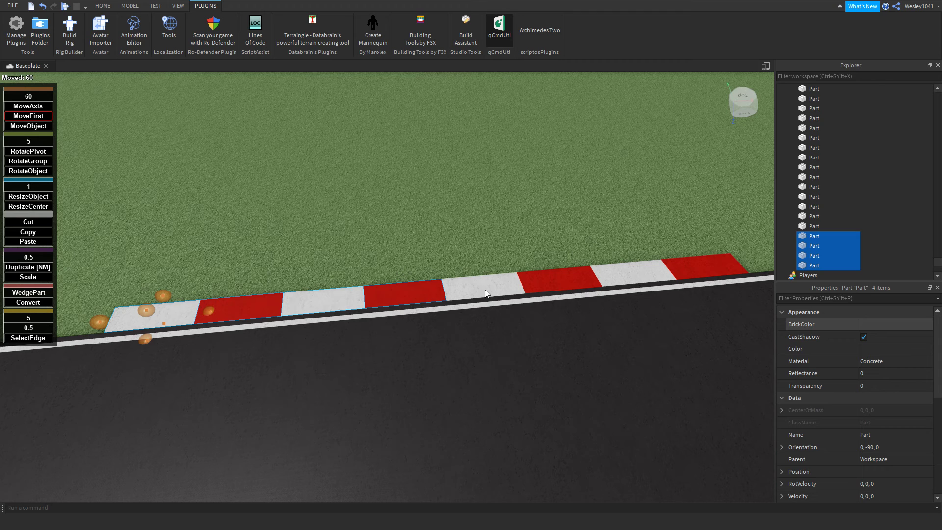
- Select all eight blocks of this new kerb, duplicate them, and move the copies 120 studs along the straight
{"action": "left_click", "coordinate": [486, 291], "text": "ctrl"}
{"action": "left_click", "coordinate": [557, 284], "text": "ctrl"}
{"action": "left_click", "coordinate": [623, 274], "text": "ctrl"}
{"action": "left_click", "coordinate": [689, 271], "text": "ctrl"}
{"action": "right_click_drag", "start_coordinate": [692, 271], "coordinate": [687, 271]}
{"action": "scroll", "coordinate": [686, 272], "scroll_direction": "down", "scroll_amount": 4}
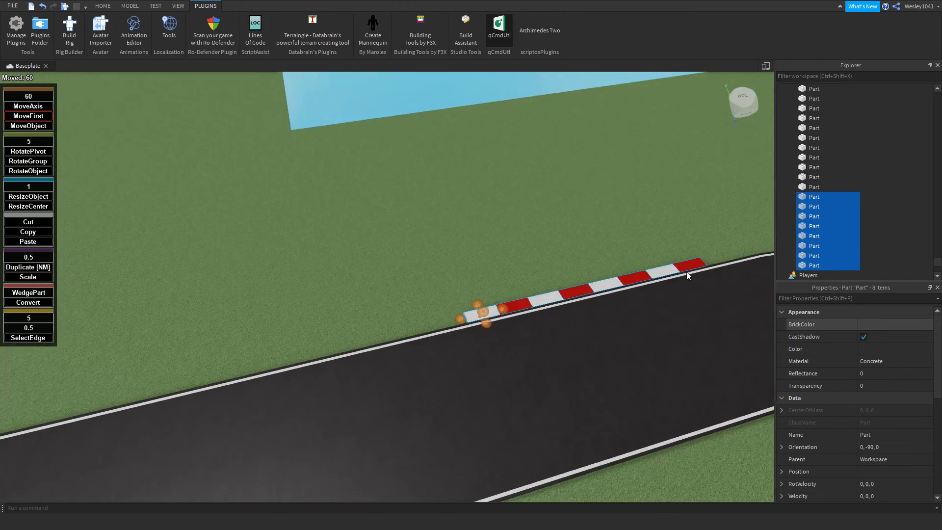
{"action": "scroll", "coordinate": [687, 274], "scroll_direction": "down", "scroll_amount": 3}
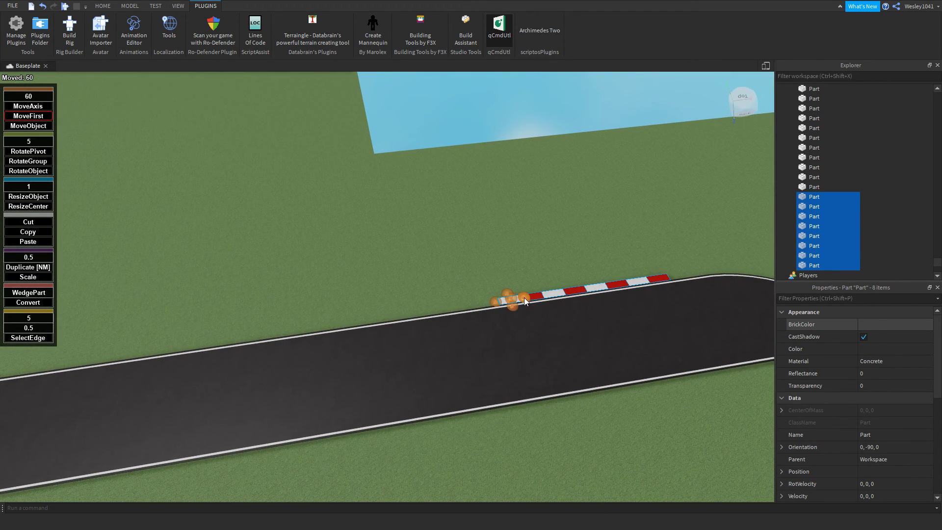
{"action": "left_click_drag", "start_coordinate": [524, 298], "coordinate": [296, 332]}
{"action": "scroll", "coordinate": [405, 323], "scroll_direction": "down", "scroll_amount": 3}
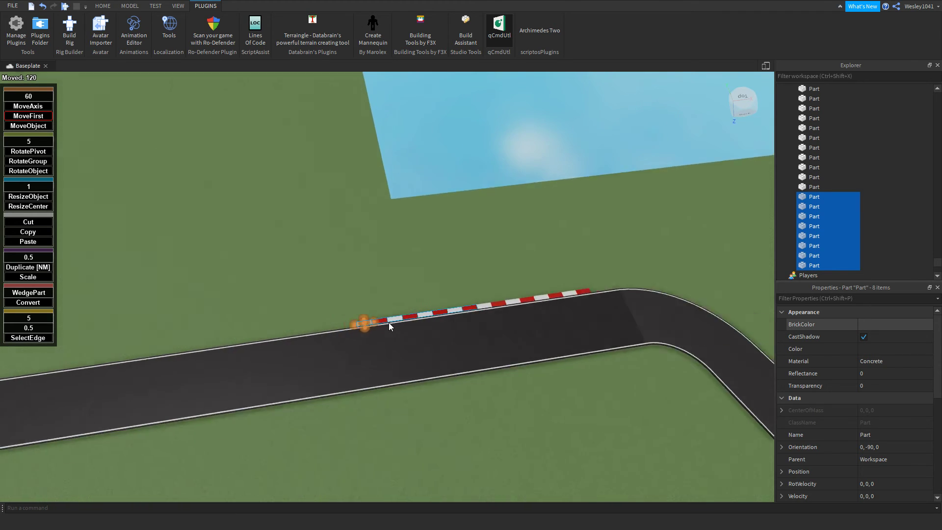
- Duplicate the newest eight blocks of this kerb and move the copies 120 studs further from the bend
{"action": "scroll", "coordinate": [389, 322], "scroll_direction": "down", "scroll_amount": 2}
{"action": "key", "text": "ctrl+d"}
{"action": "left_click_drag", "start_coordinate": [389, 320], "coordinate": [290, 333]}
{"action": "key", "text": "a"}
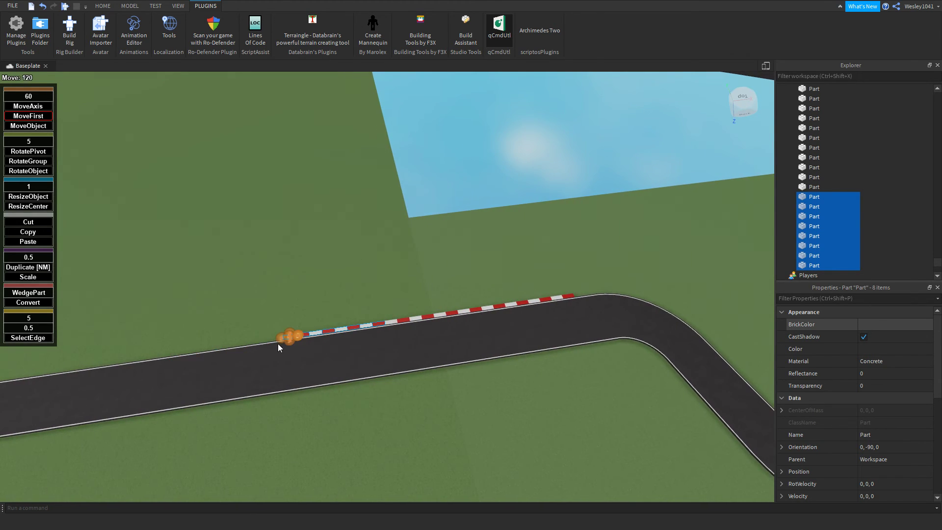
{"action": "scroll", "coordinate": [369, 300], "scroll_direction": "up", "scroll_amount": 2}
{"action": "key", "text": "a"}
{"action": "scroll", "coordinate": [386, 305], "scroll_direction": "up", "scroll_amount": 3}
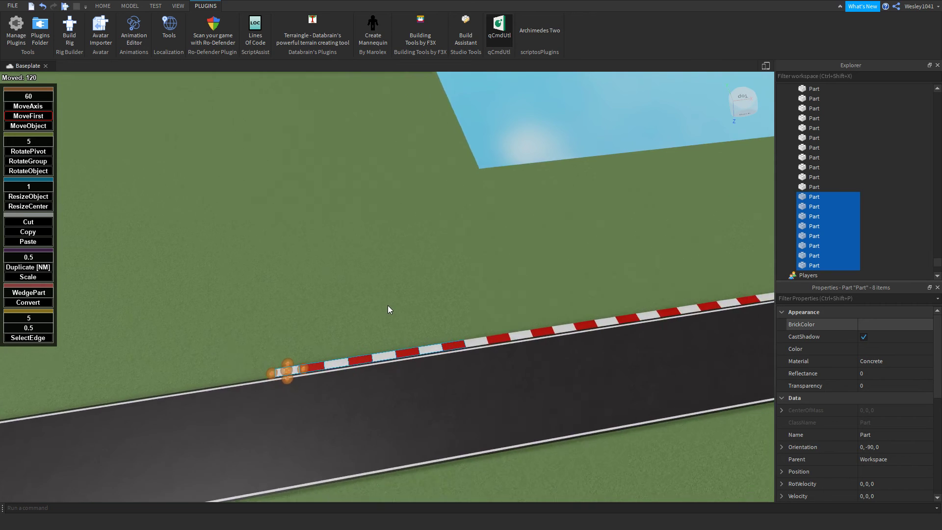
- Try to extend the kerb with another eight-block copy moved 120 studs along the straight, and delete that copy
{"action": "right_click_drag", "start_coordinate": [388, 306], "coordinate": [266, 277]}
{"action": "key", "text": "a"}
{"action": "scroll", "coordinate": [398, 332], "scroll_direction": "down", "scroll_amount": 1}
{"action": "left_click_drag", "start_coordinate": [267, 278], "coordinate": [327, 310]}
{"action": "right_click_drag", "start_coordinate": [493, 369], "coordinate": [473, 350]}
{"action": "scroll", "coordinate": [472, 350], "scroll_direction": "down", "scroll_amount": 4}
{"action": "scroll", "coordinate": [473, 350], "scroll_direction": "up", "scroll_amount": 4}
{"action": "scroll", "coordinate": [473, 349], "scroll_direction": "up", "scroll_amount": 8}
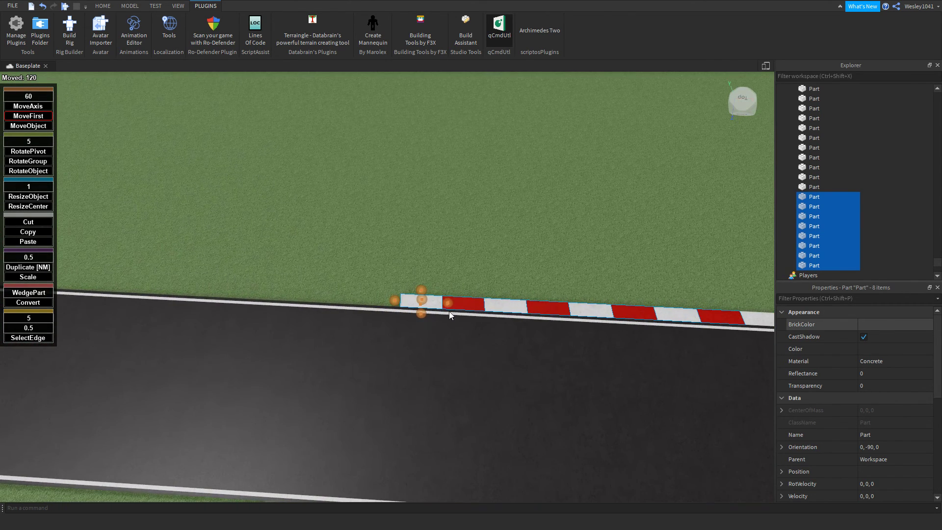
{"action": "key", "text": "ctrl+d"}
{"action": "scroll", "coordinate": [446, 302], "scroll_direction": "down", "scroll_amount": 1}
{"action": "left_click_drag", "start_coordinate": [447, 302], "coordinate": [261, 294]}
{"action": "scroll", "coordinate": [137, 269], "scroll_direction": "down", "scroll_amount": 2}
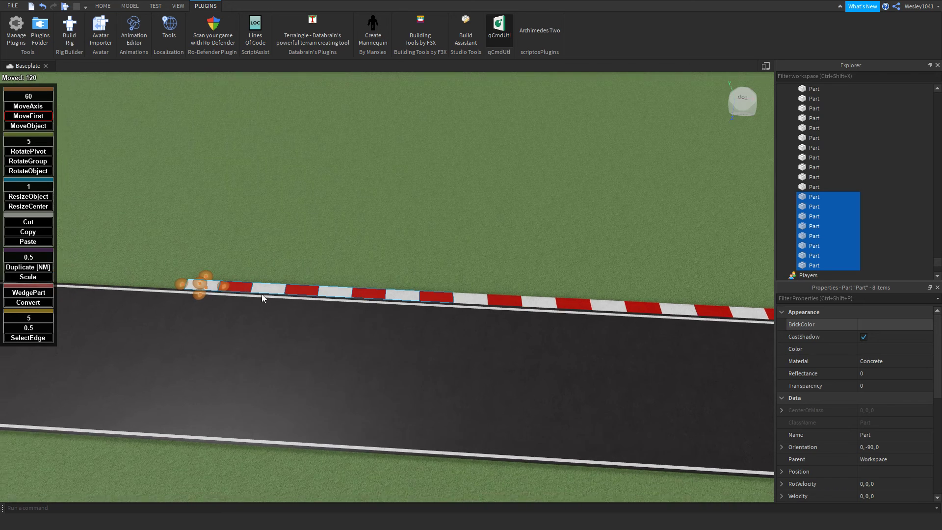
{"action": "scroll", "coordinate": [263, 294], "scroll_direction": "down", "scroll_amount": 7}
{"action": "right_click_drag", "start_coordinate": [261, 294], "coordinate": [257, 295]}
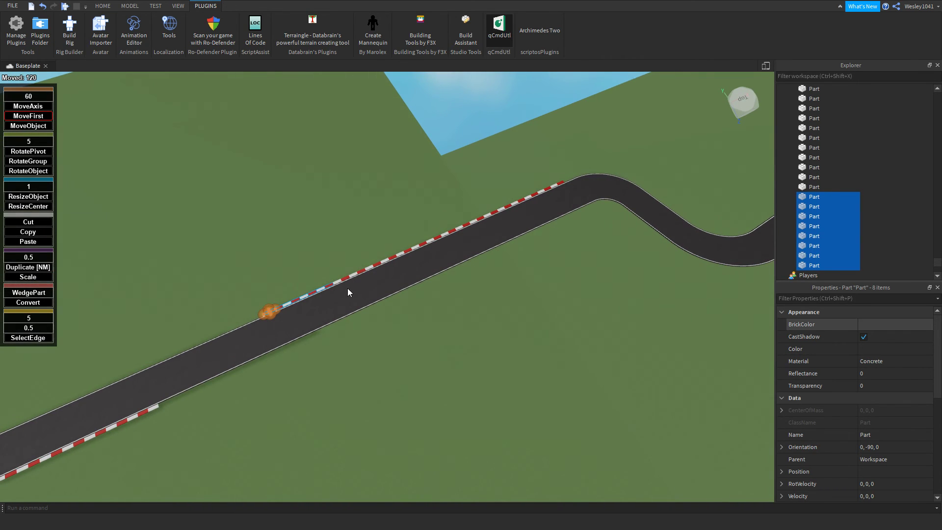
{"action": "key", "text": "Delete"}
- Select all road parts of the bend beyond the kerb together with the short straight part that follows it
{"action": "right_click_drag", "start_coordinate": [370, 289], "coordinate": [372, 289]}
{"action": "scroll", "coordinate": [372, 289], "scroll_direction": "up", "scroll_amount": 1}
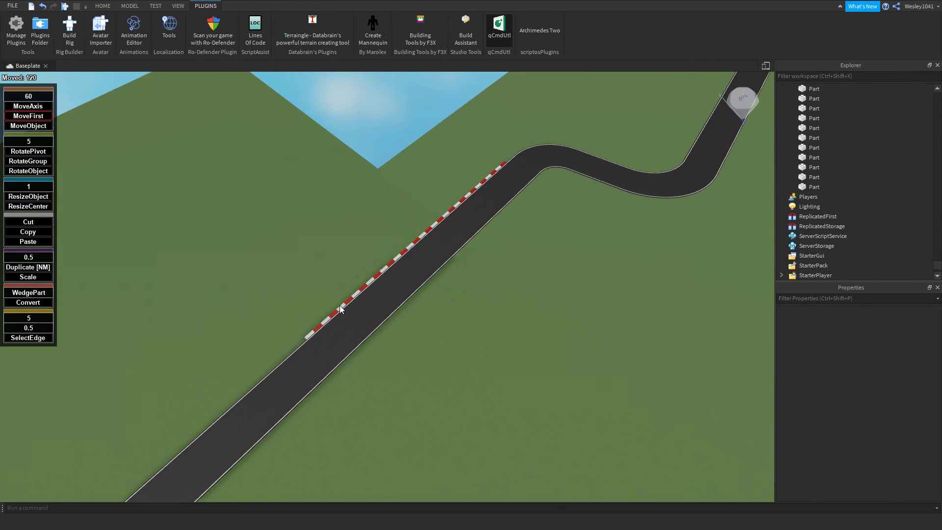
{"action": "key", "text": "a"}
{"action": "right_click_drag", "start_coordinate": [454, 202], "coordinate": [455, 203]}
{"action": "scroll", "coordinate": [454, 202], "scroll_direction": "up", "scroll_amount": 6}
{"action": "scroll", "coordinate": [455, 202], "scroll_direction": "up", "scroll_amount": 4}
{"action": "scroll", "coordinate": [457, 202], "scroll_direction": "down", "scroll_amount": 5}
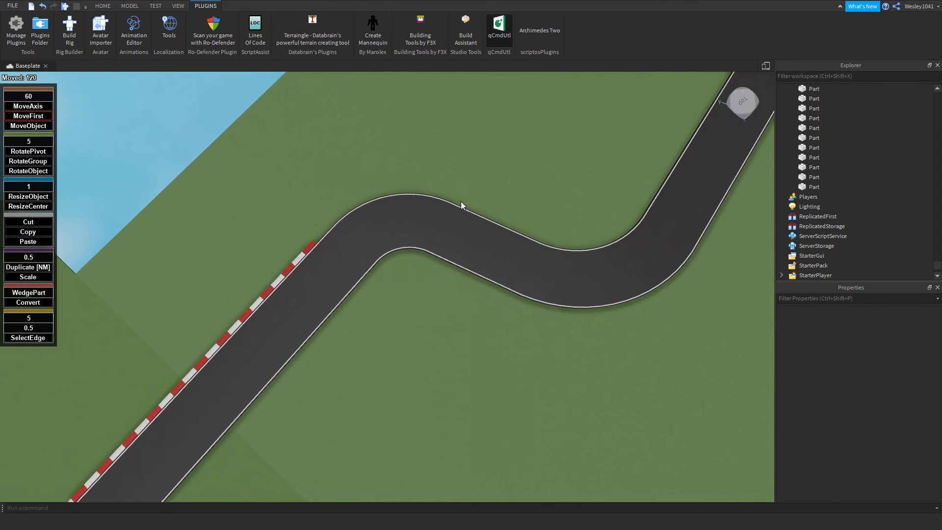
{"action": "scroll", "coordinate": [460, 201], "scroll_direction": "up", "scroll_amount": 1}
{"action": "left_click", "coordinate": [329, 218]}
{"action": "left_click", "coordinate": [329, 219]}
{"action": "scroll", "coordinate": [328, 214], "scroll_direction": "up", "scroll_amount": 5}
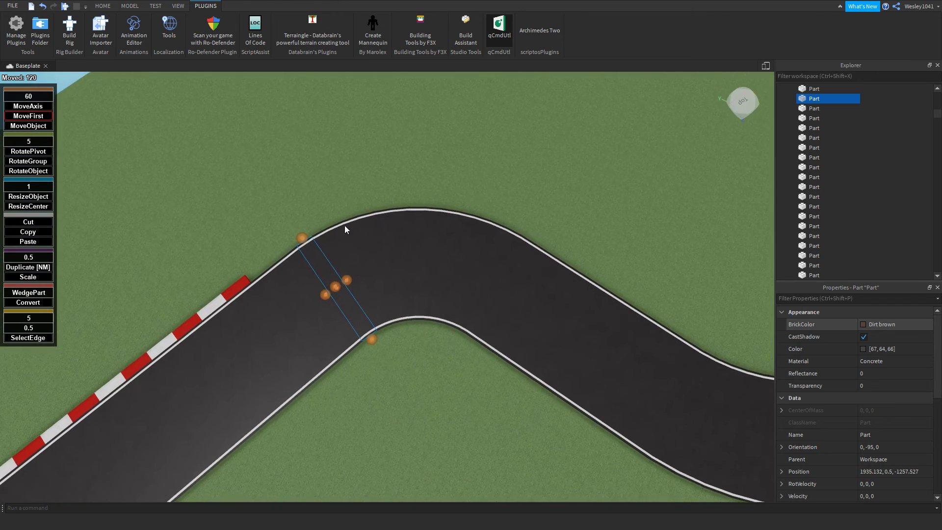
{"action": "mouse_move", "coordinate": [277, 237]}
{"action": "left_mouse_down"}
{"action": "mouse_move", "coordinate": [392, 212]}
{"action": "mouse_move", "coordinate": [495, 246]}
{"action": "left_mouse_up"}
{"action": "left_click", "coordinate": [505, 261], "text": "ctrl"}
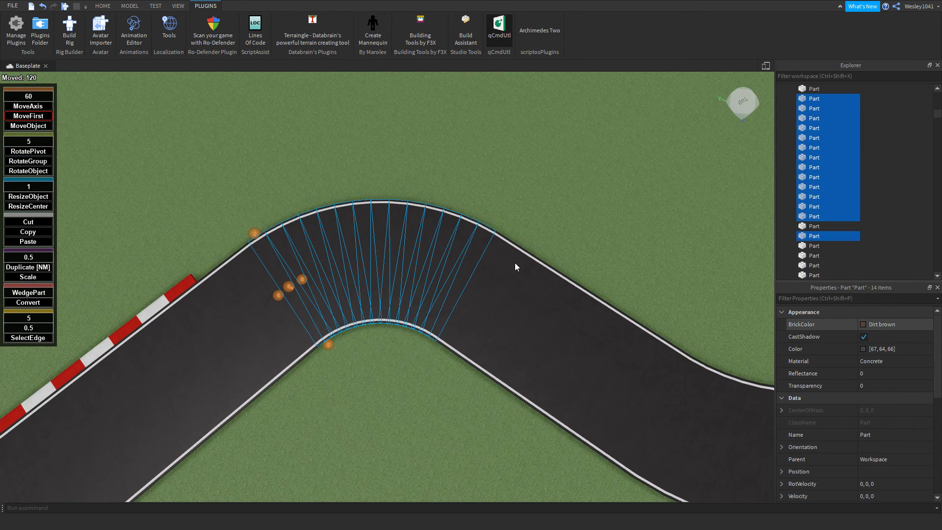
{"action": "left_click", "coordinate": [513, 286], "text": "ctrl"}
{"action": "right_click_drag", "start_coordinate": [512, 286], "coordinate": [513, 286]}
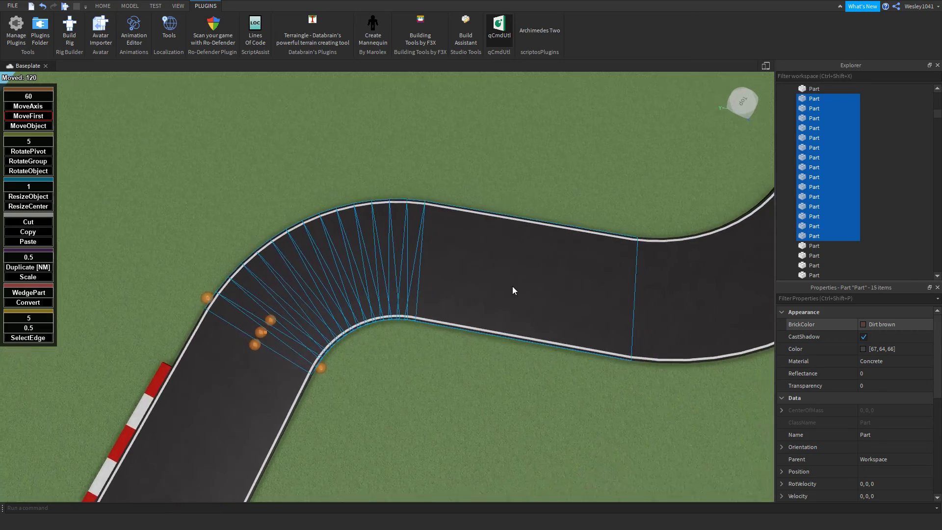
- Duplicate the selected bend parts and extend the copies outward past the bend's inner edge
{"action": "key", "text": "s"}
{"action": "key", "text": "a"}
{"action": "key", "text": "a"}
{"action": "scroll", "coordinate": [347, 284], "scroll_direction": "up", "scroll_amount": 5}
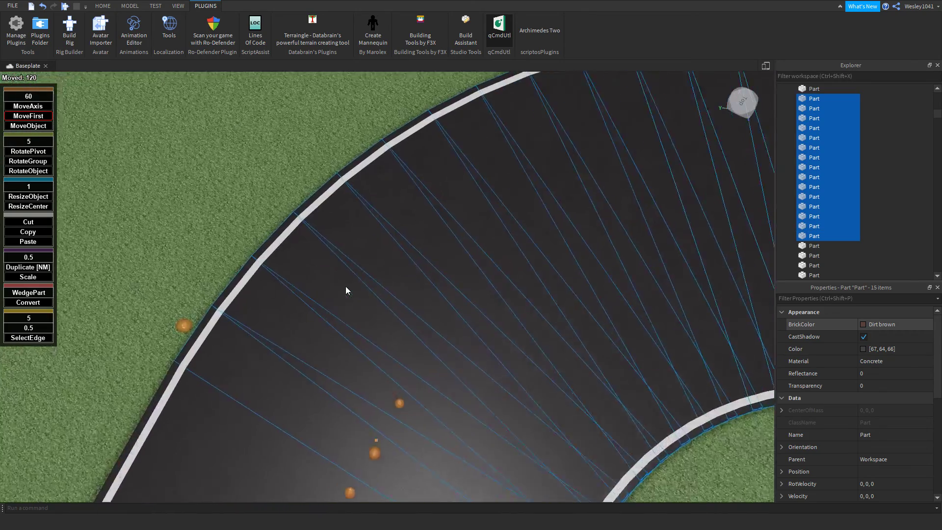
{"action": "right_click_drag", "start_coordinate": [346, 287], "coordinate": [375, 260]}
{"action": "key", "text": "d"}
{"action": "left_click", "coordinate": [28, 197]}
{"action": "key", "text": "d"}
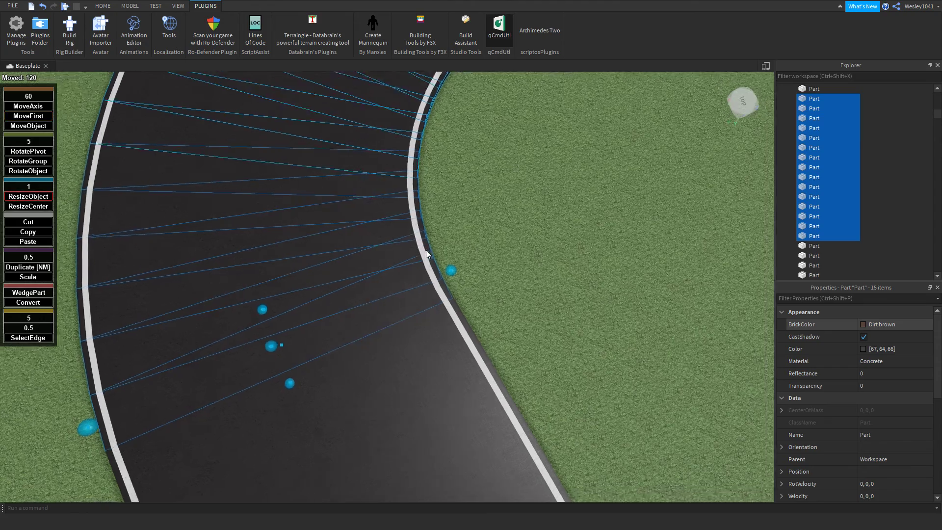
{"action": "left_click_drag", "start_coordinate": [377, 268], "coordinate": [428, 270]}
- Shrink the copies by 60 studs from the bend's outer side to leave kerb strips, and color them Institutional white
{"action": "right_click_drag", "start_coordinate": [427, 269], "coordinate": [368, 243]}
{"action": "scroll", "coordinate": [369, 243], "scroll_direction": "down", "scroll_amount": 1}
{"action": "key", "text": "a"}
{"action": "left_click_drag", "start_coordinate": [212, 151], "coordinate": [522, 326]}
{"action": "left_click", "coordinate": [877, 323]}
{"action": "left_click", "coordinate": [919, 305]}
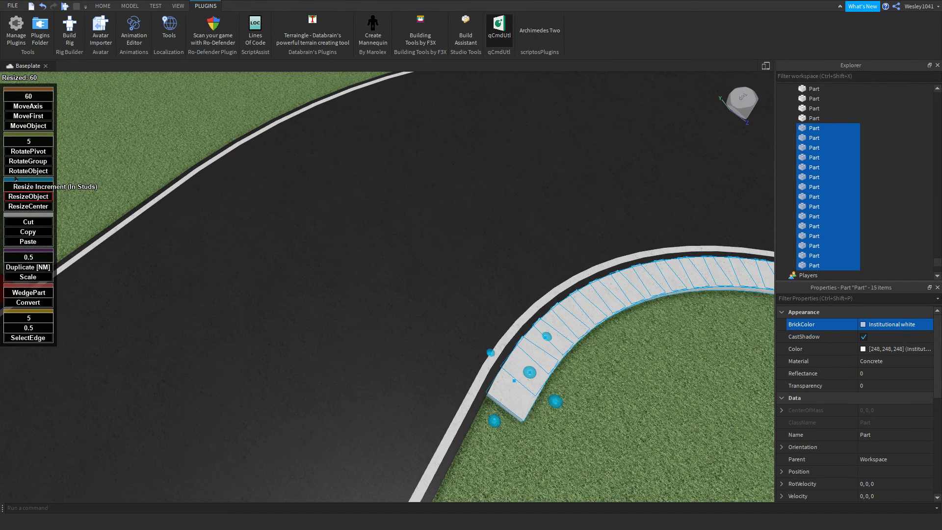
- Set the resize increment to 0.1 and shorten the white kerb pieces about their centers by about 5.2 studs, removing most overlap
{"action": "left_click", "coordinate": [26, 206]}
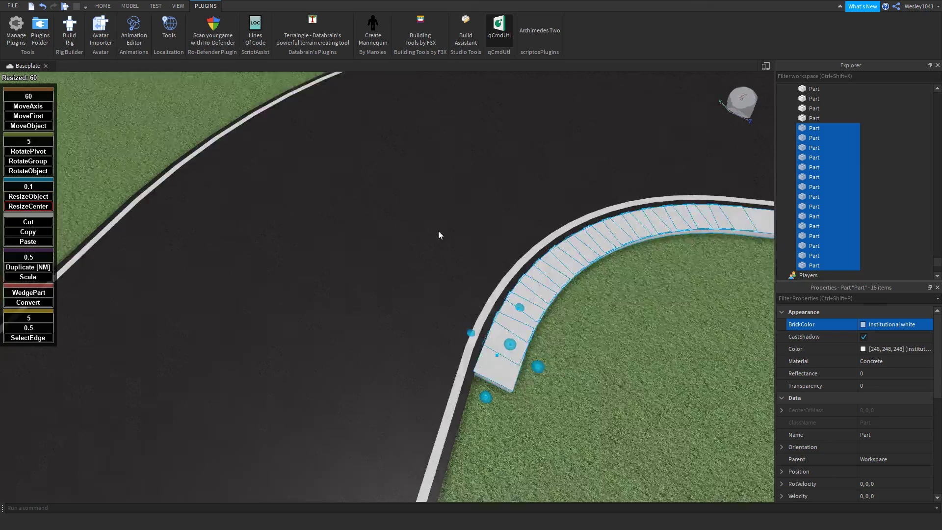
{"action": "key", "text": "a"}
{"action": "right_click_drag", "start_coordinate": [438, 230], "coordinate": [456, 251]}
{"action": "key", "text": "w"}
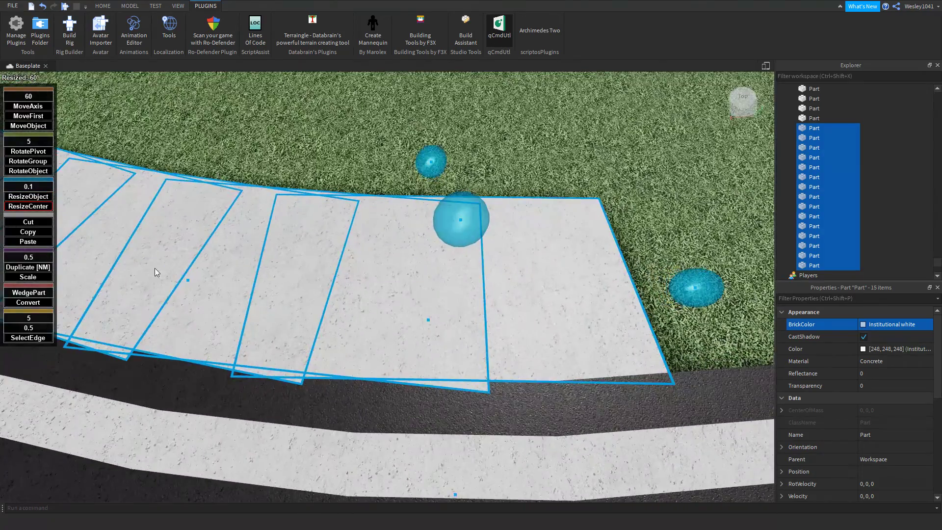
{"action": "left_click_drag", "start_coordinate": [155, 269], "coordinate": [296, 289]}
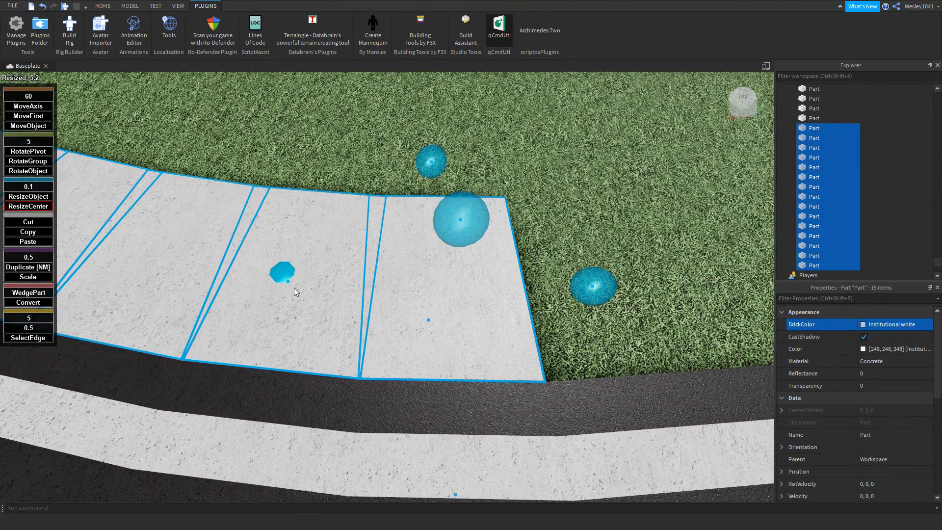
- Inspect the shortened white kerb pieces along the whole bend from its end to the long straight piece
{"action": "right_click_drag", "start_coordinate": [293, 287], "coordinate": [350, 292]}
{"action": "key", "text": "s"}
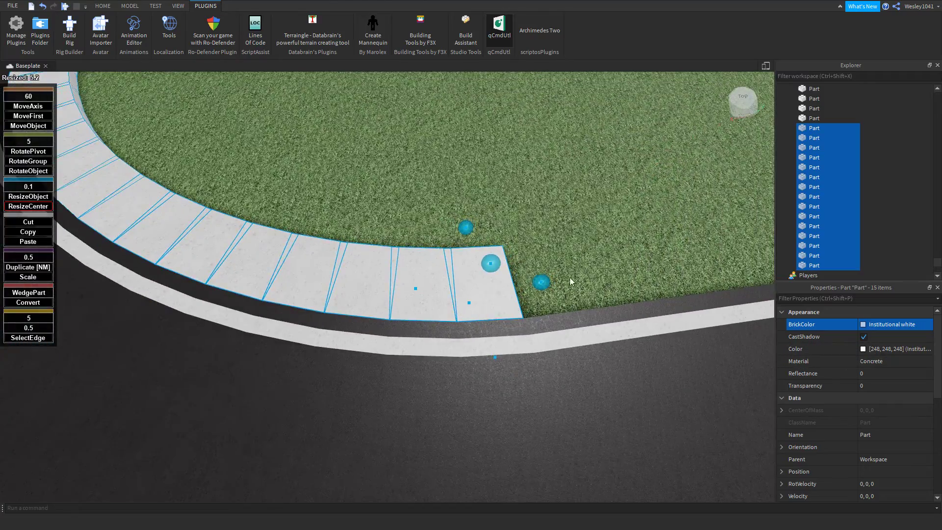
{"action": "key", "text": "w"}
{"action": "right_click_drag", "start_coordinate": [569, 278], "coordinate": [553, 263]}
{"action": "key", "text": "s"}
{"action": "key", "text": "w"}
{"action": "key", "text": "s"}
{"action": "key", "text": "w"}
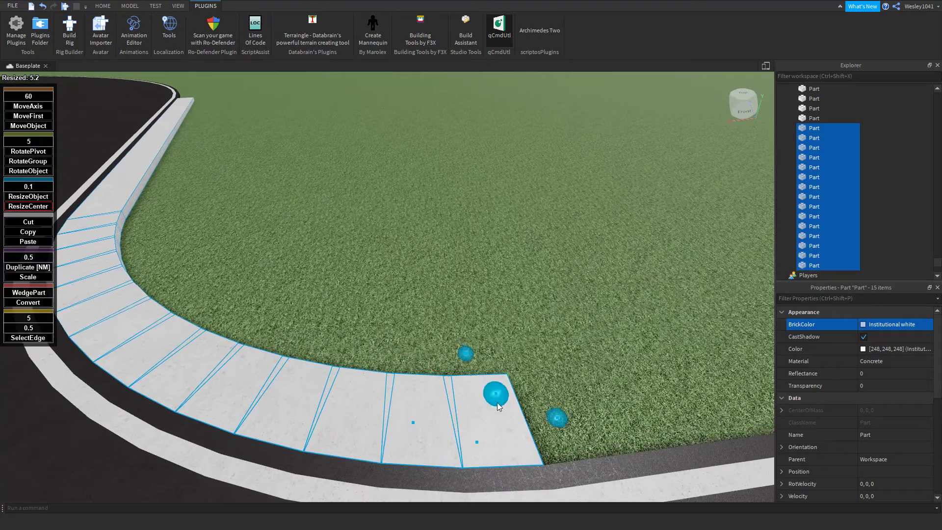
{"action": "key", "text": "s"}
{"action": "right_click_drag", "start_coordinate": [521, 311], "coordinate": [469, 309]}
{"action": "key", "text": "d"}
{"action": "key", "text": "w"}
- Select the three kerb pieces at the bend's end and another group of three farther around, leaving the pieces between them unselected
{"action": "left_click", "coordinate": [396, 357]}
{"action": "scroll", "coordinate": [858, 418], "scroll_direction": "down", "scroll_amount": 7}
{"action": "key", "text": "s"}
{"action": "key", "text": "a"}
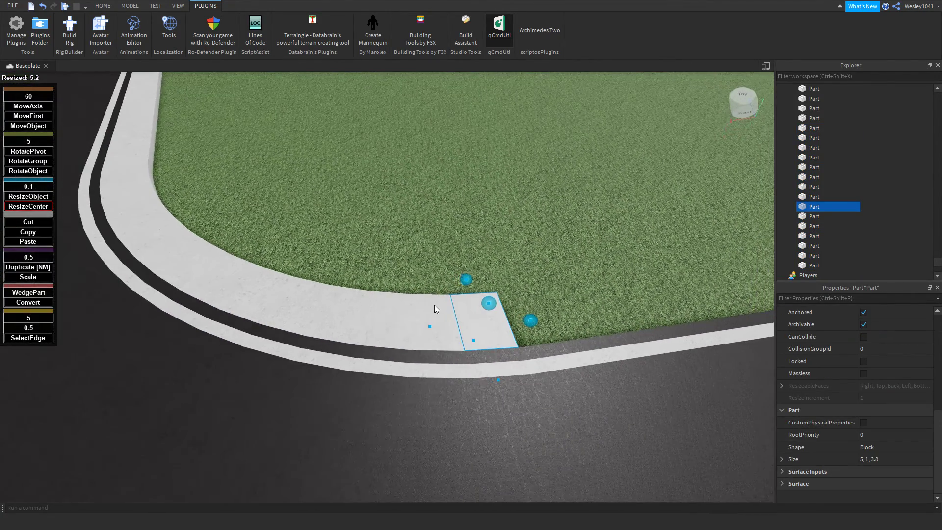
{"action": "left_click", "coordinate": [434, 305], "text": "ctrl"}
{"action": "left_click", "coordinate": [393, 307], "text": "ctrl"}
{"action": "right_click_drag", "start_coordinate": [393, 306], "coordinate": [393, 307]}
{"action": "key", "text": "s"}
{"action": "key", "text": "a"}
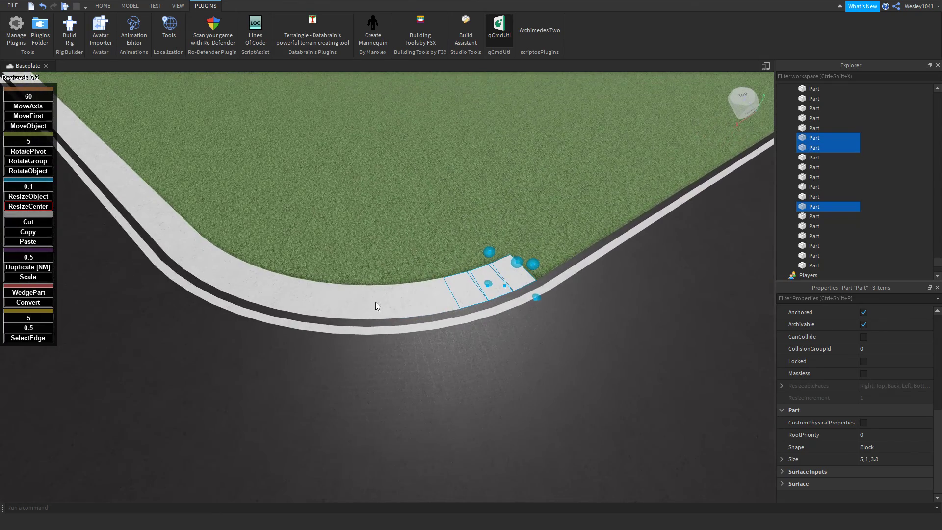
{"action": "left_click", "coordinate": [357, 302], "text": "ctrl"}
{"action": "left_click", "coordinate": [326, 303], "text": "ctrl"}
{"action": "left_click", "coordinate": [299, 301], "text": "ctrl"}
- Add the two bend pieces adjoining the long straight piece to the selection and color all selected kerb pieces Bright red
{"action": "key", "text": "a"}
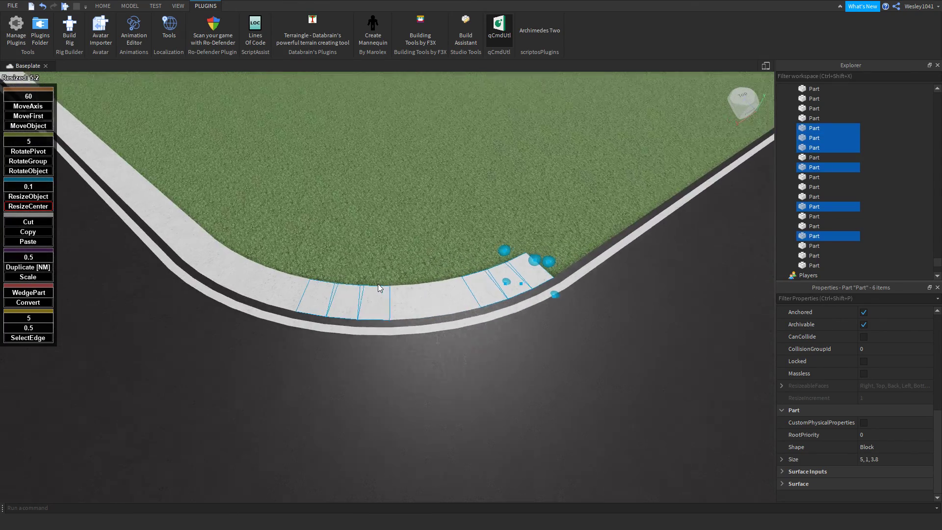
{"action": "key", "text": "a"}
{"action": "left_click", "coordinate": [305, 281], "text": "ctrl"}
{"action": "left_click", "coordinate": [285, 259], "text": "ctrl"}
{"action": "left_click", "coordinate": [250, 240], "text": "ctrl"}
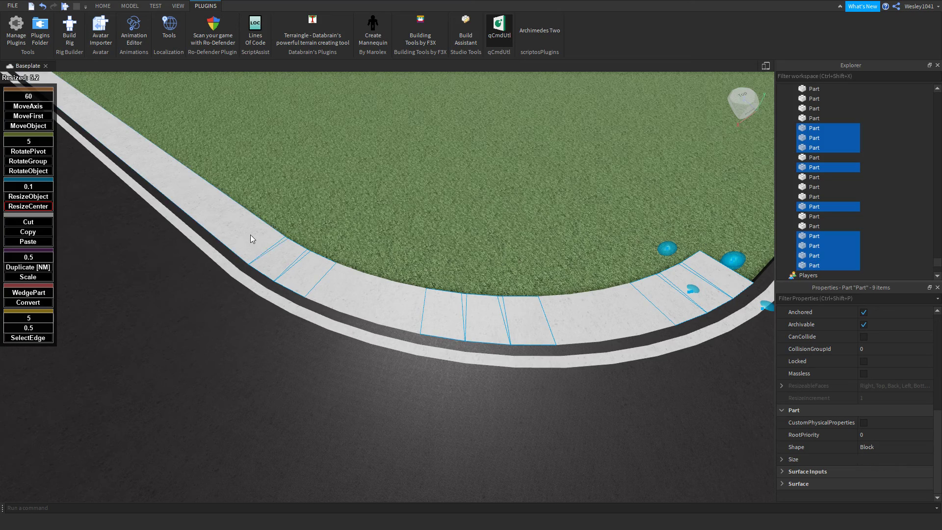
{"action": "left_click", "coordinate": [250, 235], "text": "ctrl"}
{"action": "scroll", "coordinate": [788, 356], "scroll_direction": "up", "scroll_amount": 6}
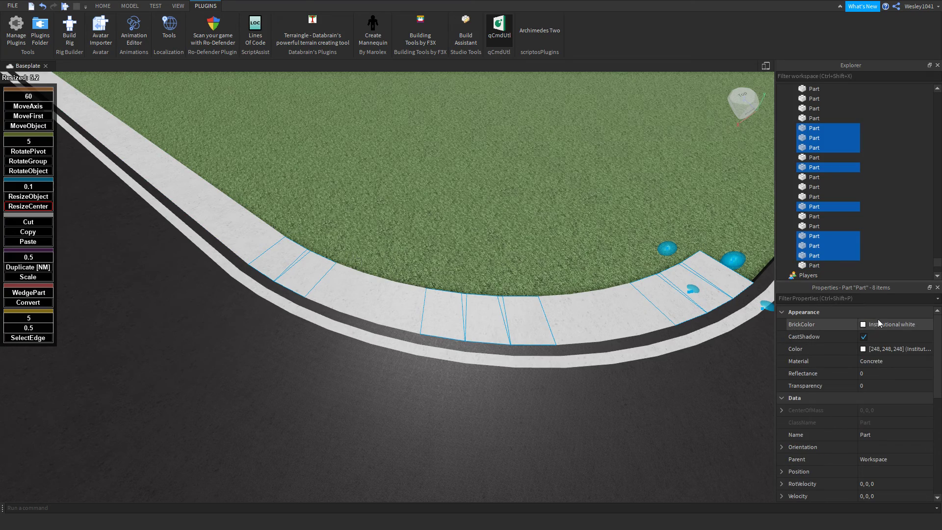
{"action": "left_click", "coordinate": [877, 323]}
{"action": "left_click", "coordinate": [902, 256]}
{"action": "scroll", "coordinate": [631, 242], "scroll_direction": "up", "scroll_amount": 5}
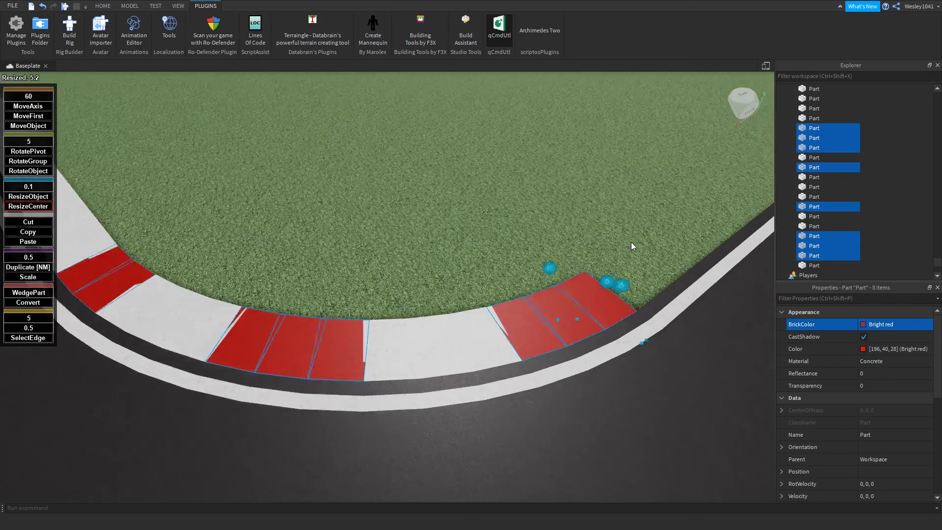
- Raise the red kerb pieces, then lower them by 0.99 studs so they sit slightly above the white pieces
{"action": "scroll", "coordinate": [431, 318], "scroll_direction": "down", "scroll_amount": 4}
{"action": "left_click", "coordinate": [28, 96]}
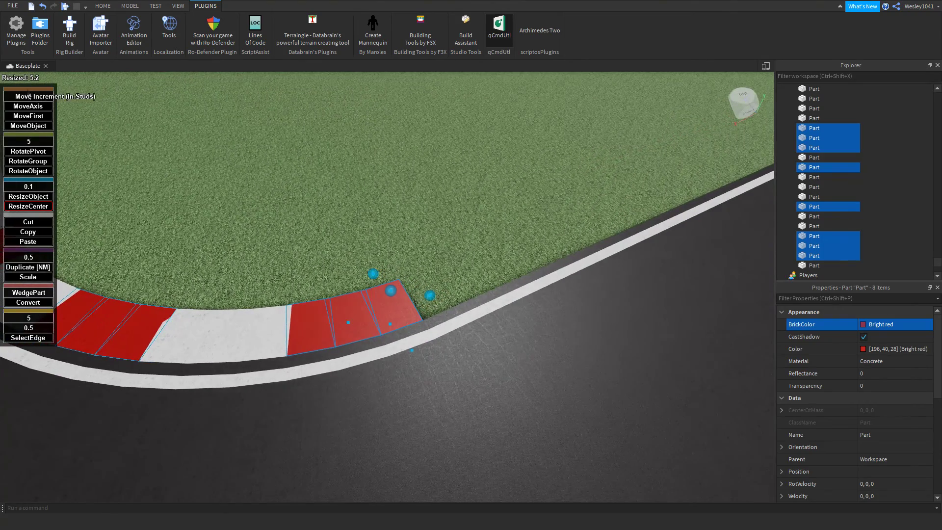
{"action": "type", "text": "1"}
{"action": "left_click", "coordinate": [28, 116]}
{"action": "scroll", "coordinate": [407, 262], "scroll_direction": "up", "scroll_amount": 4}
{"action": "right_click_drag", "start_coordinate": [408, 263], "coordinate": [408, 263]}
{"action": "mouse_move", "coordinate": [379, 260]}
{"action": "left_mouse_down"}
{"action": "mouse_move", "coordinate": [380, 223]}
{"action": "mouse_move", "coordinate": [382, 263]}
{"action": "left_mouse_up"}
{"action": "scroll", "coordinate": [401, 265], "scroll_direction": "down", "scroll_amount": 5}
{"action": "right_click_drag", "start_coordinate": [401, 265], "coordinate": [401, 265]}
{"action": "scroll", "coordinate": [450, 268], "scroll_direction": "up", "scroll_amount": 3}
{"action": "scroll", "coordinate": [451, 272], "scroll_direction": "up", "scroll_amount": 3}
{"action": "scroll", "coordinate": [295, 127], "scroll_direction": "up", "scroll_amount": 2}
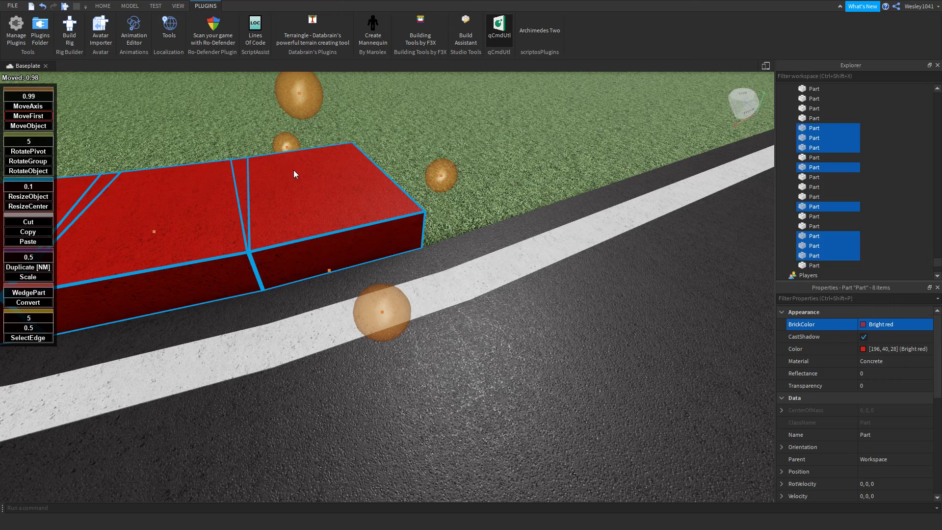
{"action": "left_click_drag", "start_coordinate": [309, 98], "coordinate": [318, 129]}
{"action": "scroll", "coordinate": [387, 187], "scroll_direction": "down", "scroll_amount": 5}
{"action": "right_click_drag", "start_coordinate": [388, 187], "coordinate": [389, 190]}
{"action": "scroll", "coordinate": [389, 191], "scroll_direction": "down", "scroll_amount": 4}
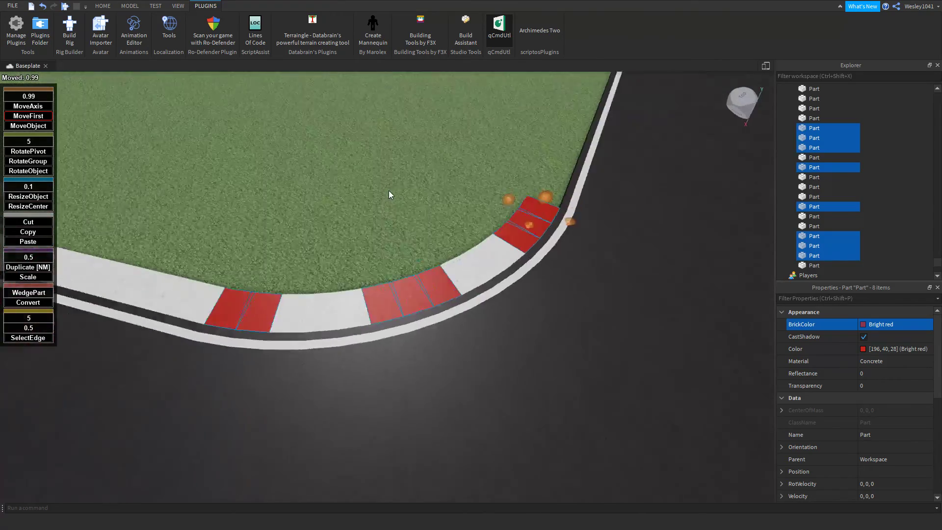
- Set the resize increment to 1 and shorten the long straight white kerb piece by 97 studs from its far end
{"action": "left_click", "coordinate": [309, 312]}
{"action": "right_click_drag", "start_coordinate": [310, 311], "coordinate": [308, 311]}
{"action": "scroll", "coordinate": [310, 312], "scroll_direction": "up", "scroll_amount": 2}
{"action": "scroll", "coordinate": [310, 311], "scroll_direction": "up", "scroll_amount": 2}
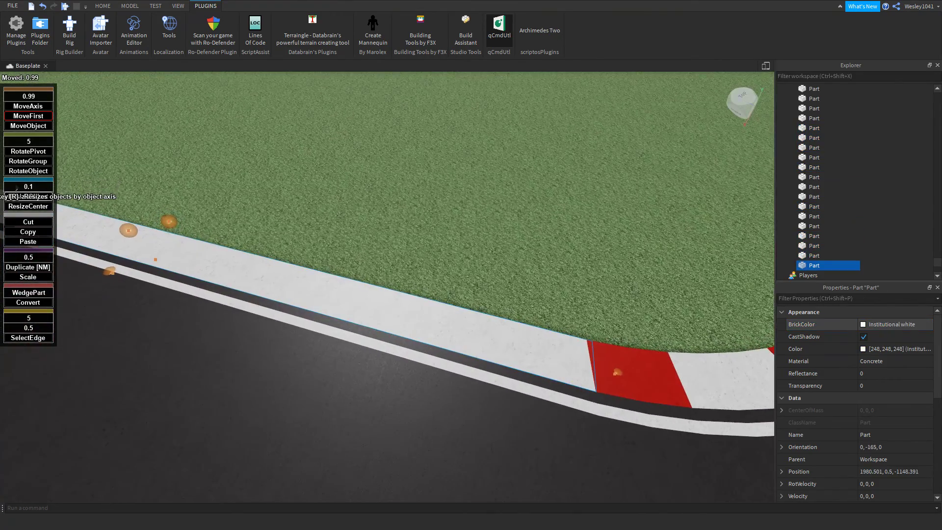
{"action": "key", "text": "r"}
{"action": "scroll", "coordinate": [824, 407], "scroll_direction": "down", "scroll_amount": 6}
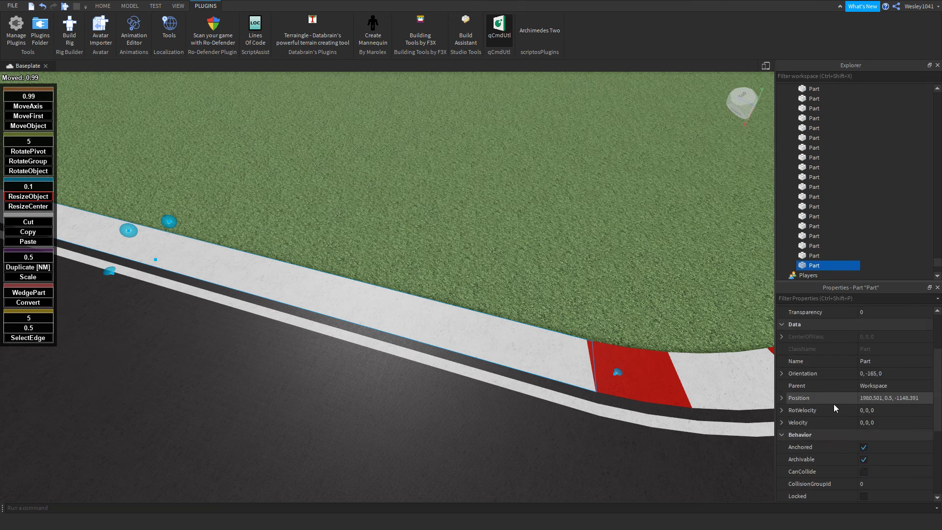
{"action": "left_click", "coordinate": [600, 371]}
{"action": "left_click", "coordinate": [540, 357]}
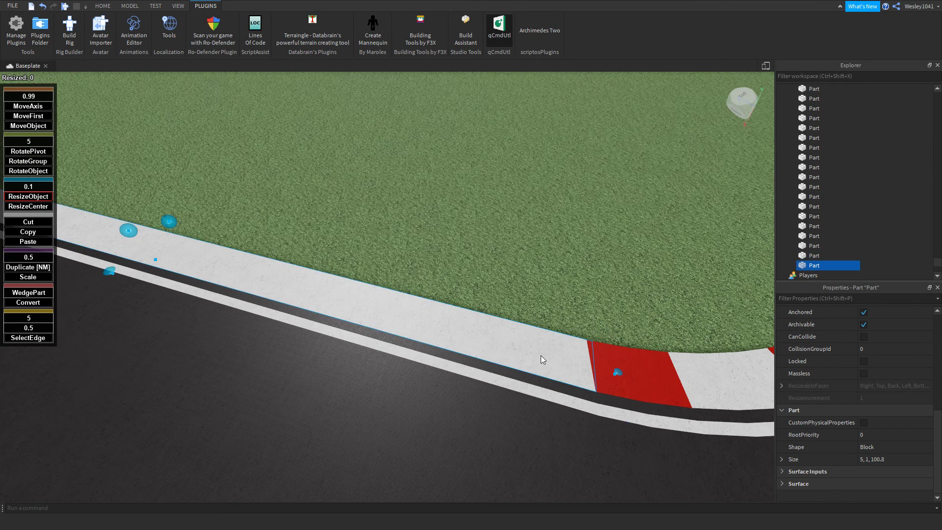
{"action": "scroll", "coordinate": [522, 344], "scroll_direction": "up", "scroll_amount": 3}
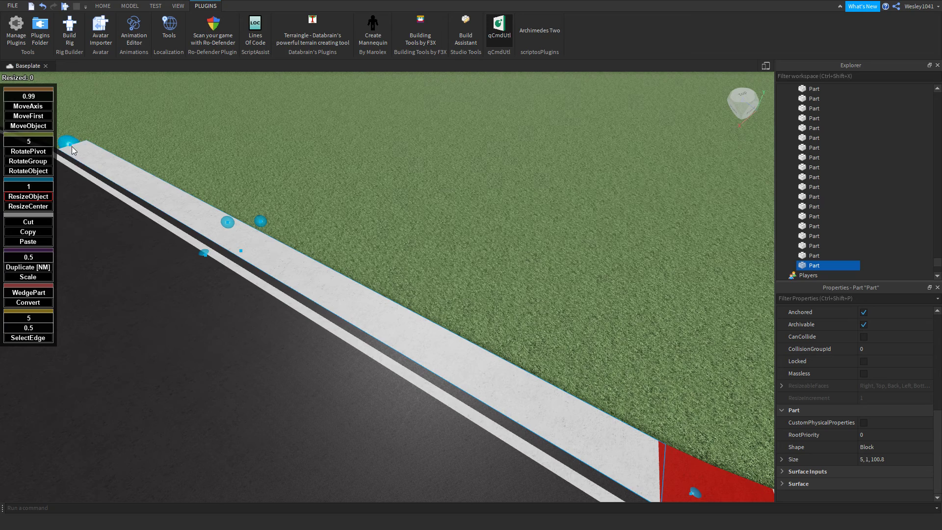
{"action": "left_click_drag", "start_coordinate": [71, 147], "coordinate": [534, 373]}
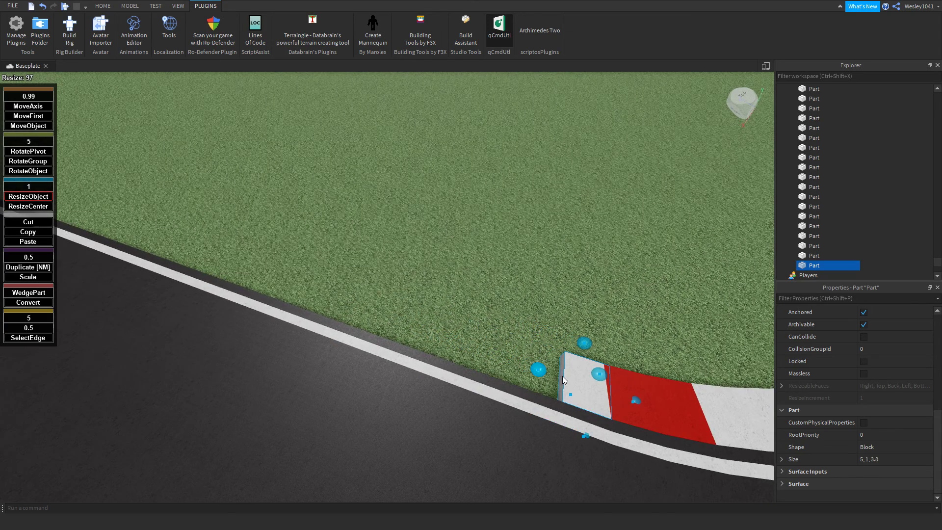
- Color the shortened straight piece Bright red and move it 4 studs along the straight, away from the bend
{"action": "scroll", "coordinate": [865, 372], "scroll_direction": "up", "scroll_amount": 6}
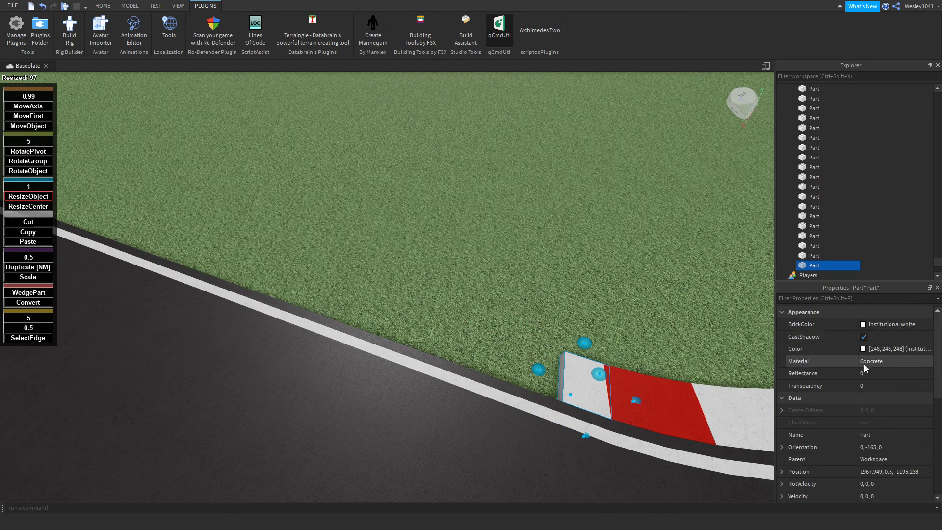
{"action": "left_click", "coordinate": [865, 326]}
{"action": "left_click", "coordinate": [899, 212]}
{"action": "left_click", "coordinate": [38, 96]}
{"action": "type", "text": "1"}
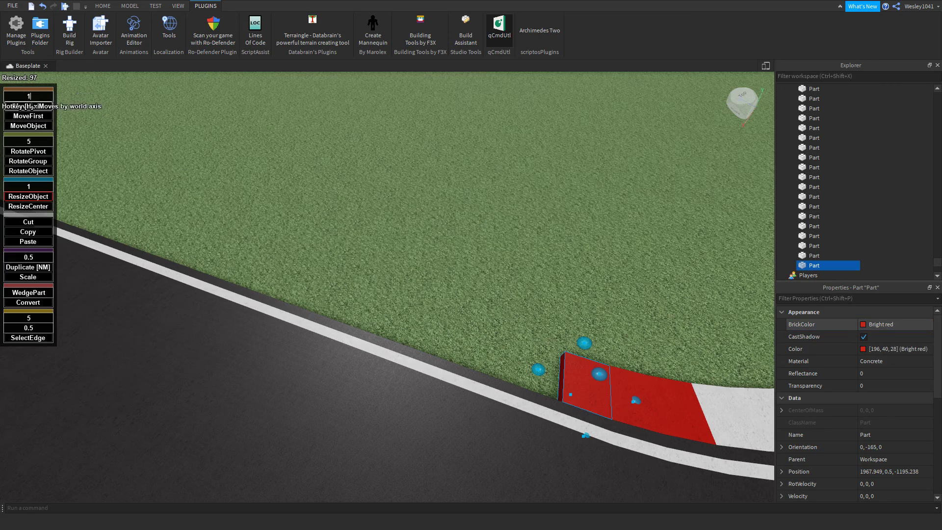
{"action": "left_click", "coordinate": [42, 118]}
{"action": "left_click_drag", "start_coordinate": [539, 372], "coordinate": [491, 366]}
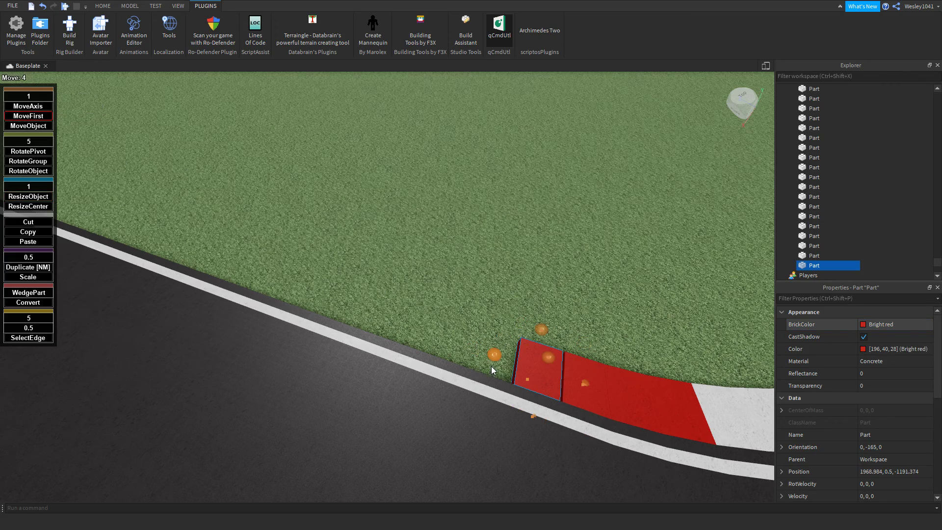
- Set the resize increment to 0.1 and extend the moved red piece 0.2 studs toward its red neighbour to close the gap
{"action": "right_click_drag", "start_coordinate": [513, 368], "coordinate": [554, 371]}
{"action": "scroll", "coordinate": [554, 371], "scroll_direction": "up", "scroll_amount": 3}
{"action": "left_click", "coordinate": [36, 186]}
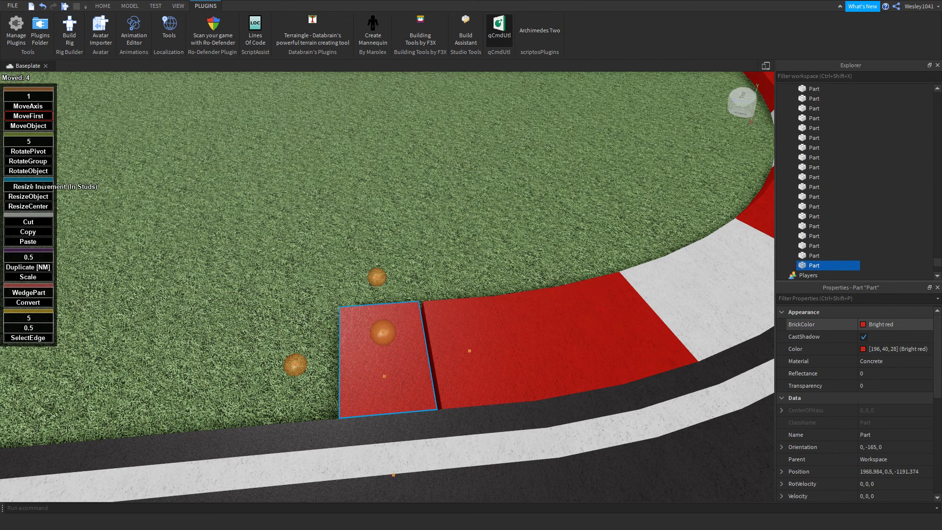
{"action": "type", "text": "0.1"}
{"action": "left_click", "coordinate": [42, 195]}
{"action": "left_click_drag", "start_coordinate": [464, 351], "coordinate": [469, 353]}
{"action": "right_click_drag", "start_coordinate": [469, 352], "coordinate": [472, 354]}
{"action": "scroll", "coordinate": [469, 355], "scroll_direction": "up", "scroll_amount": 3}
{"action": "scroll", "coordinate": [472, 354], "scroll_direction": "down", "scroll_amount": 3}
{"action": "scroll", "coordinate": [471, 354], "scroll_direction": "up", "scroll_amount": 2}
{"action": "scroll", "coordinate": [471, 353], "scroll_direction": "down", "scroll_amount": 3}
{"action": "scroll", "coordinate": [472, 354], "scroll_direction": "up", "scroll_amount": 3}
{"action": "left_click", "coordinate": [411, 360]}
{"action": "scroll", "coordinate": [410, 361], "scroll_direction": "down", "scroll_amount": 5}
{"action": "right_click_drag", "start_coordinate": [411, 360], "coordinate": [411, 360]}
{"action": "left_click", "coordinate": [362, 251]}
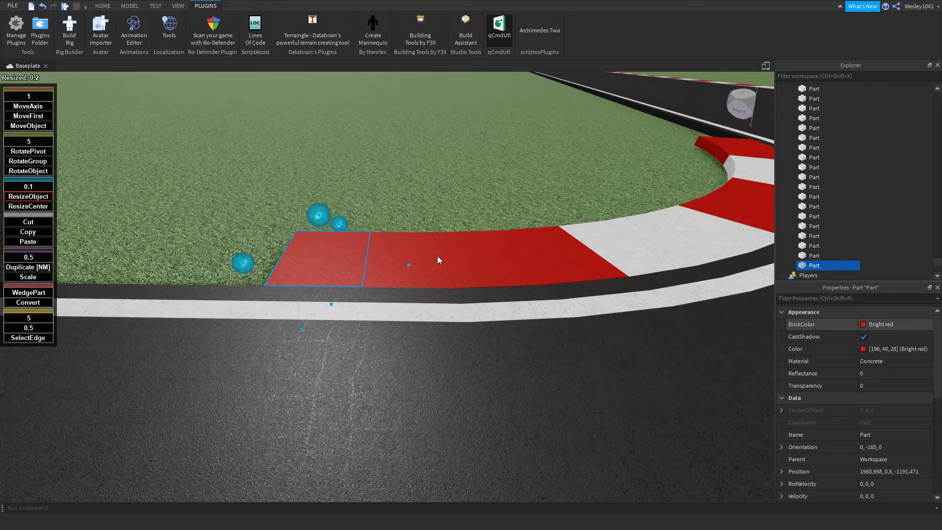
- Extend the red part at the kerb's end along the track edge to 9.4 studs long
{"action": "right_click_drag", "start_coordinate": [465, 254], "coordinate": [457, 247]}
{"action": "scroll", "coordinate": [840, 407], "scroll_direction": "down", "scroll_amount": 4}
{"action": "scroll", "coordinate": [838, 407], "scroll_direction": "down", "scroll_amount": 3}
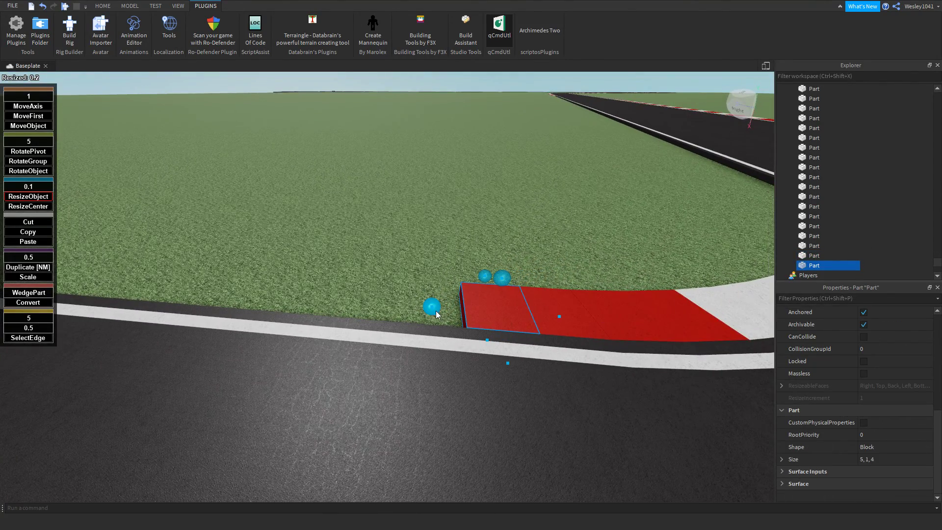
{"action": "left_click_drag", "start_coordinate": [437, 314], "coordinate": [420, 308]}
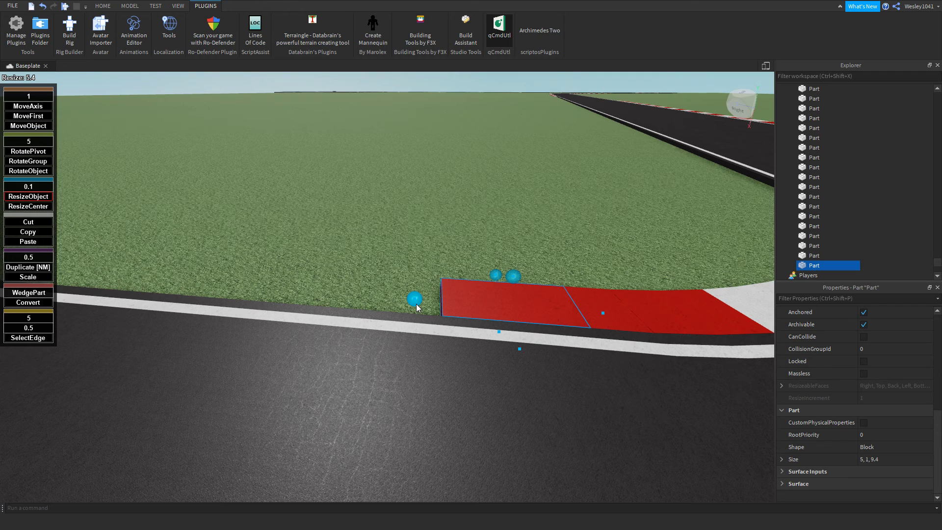
- Undo the recent resizing and colouring back to the all-white kerb with the four end parts selected
{"action": "left_click", "coordinate": [614, 304]}
{"action": "key", "text": "s"}
{"action": "right_click_drag", "start_coordinate": [645, 309], "coordinate": [645, 309]}
{"action": "key", "text": "ctrl+z"}
{"action": "key", "text": "ctrl+z"}
{"action": "key", "text": "ctrl+z"}
{"action": "key", "text": "ctrl+z"}
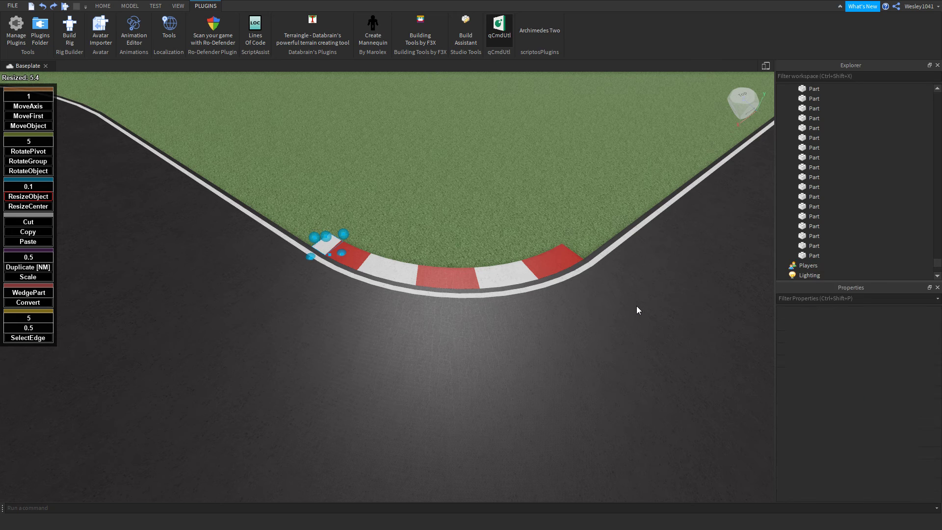
{"action": "key", "text": "ctrl+z"}
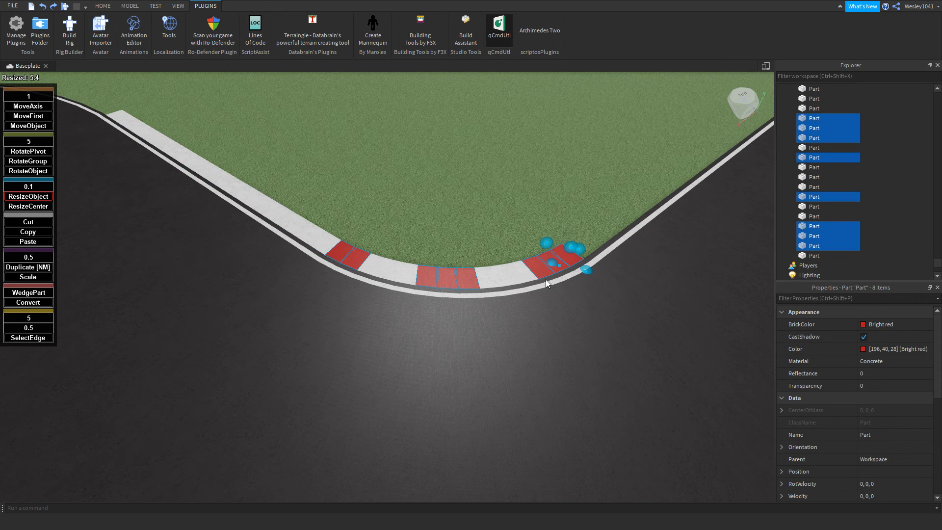
{"action": "key", "text": "ctrl+z"}
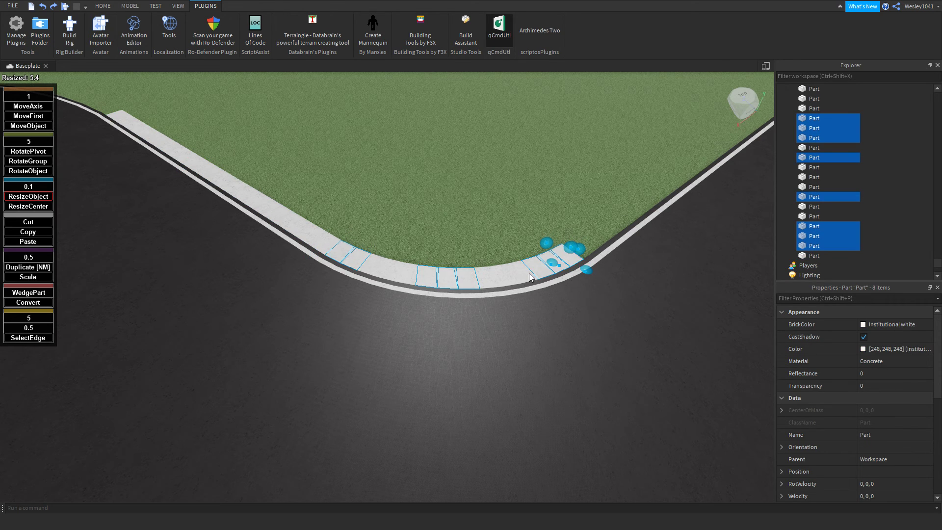
{"action": "key", "text": "ctrl+z"}
{"action": "key", "text": "ctrl+z"}
{"action": "key", "text": "ctrl+z"}
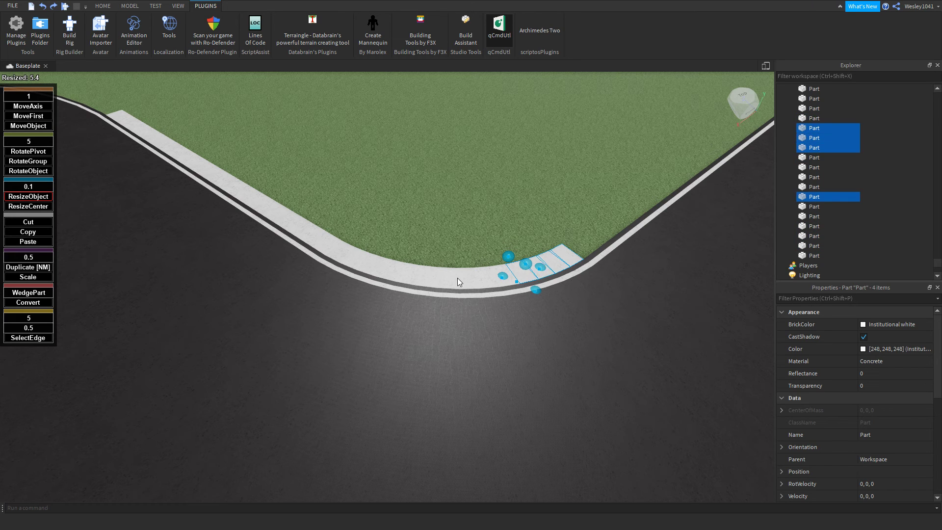
- Add the four parts beyond a four-part gap to the selection and colour all eight kerb parts Bright red
{"action": "left_click", "coordinate": [426, 279], "text": "ctrl"}
{"action": "left_click", "coordinate": [370, 269], "text": "ctrl"}
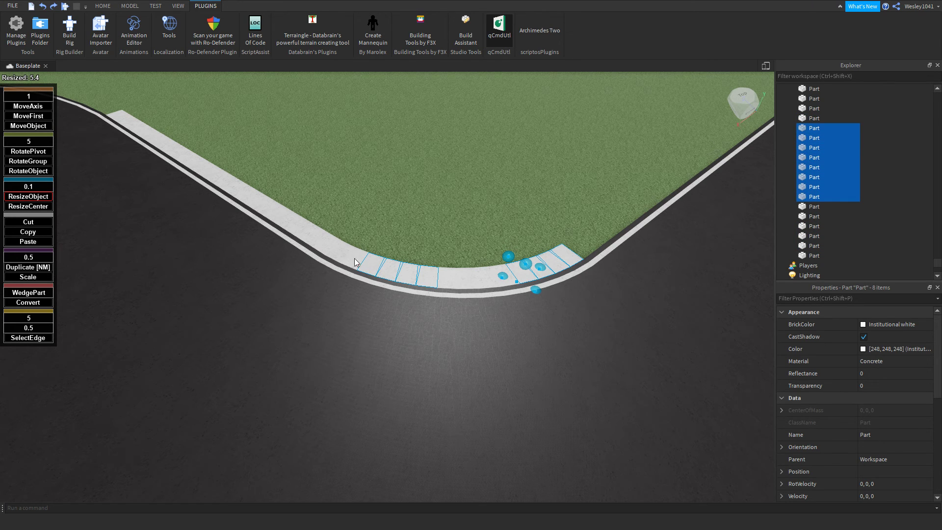
{"action": "key", "text": "w"}
{"action": "key", "text": "d"}
{"action": "key", "text": "a"}
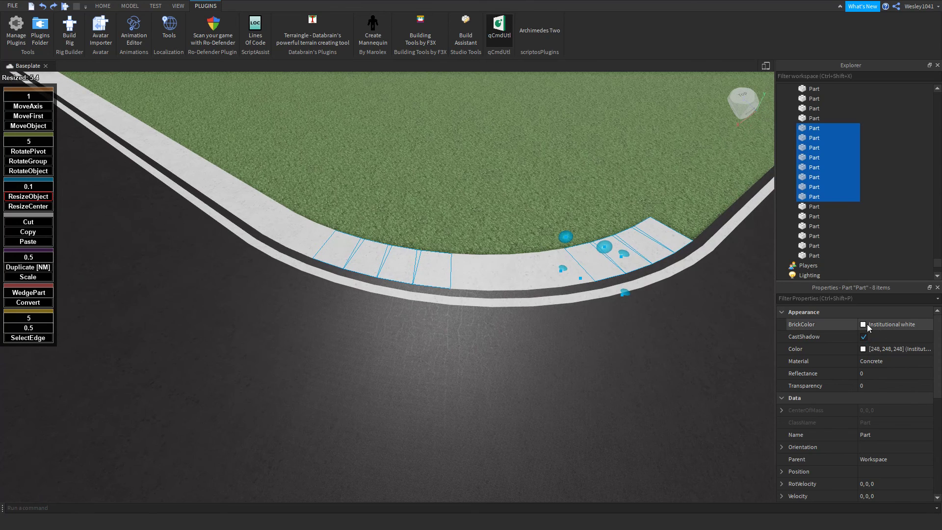
{"action": "left_click", "coordinate": [867, 326]}
{"action": "left_click", "coordinate": [890, 213]}
{"action": "left_click", "coordinate": [890, 213]}
{"action": "right_click_drag", "start_coordinate": [647, 234], "coordinate": [645, 235]}
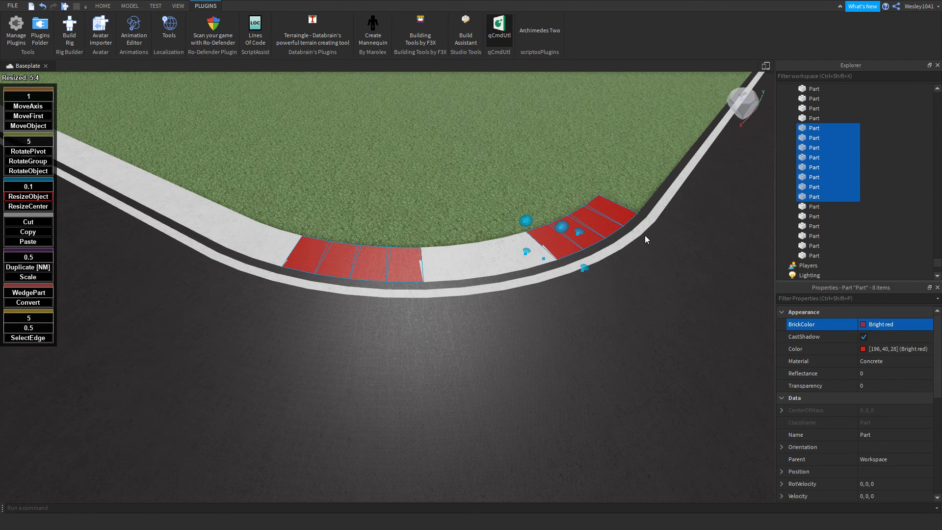
- Shorten the long straight white part beside the curved kerb to 3.8 studs and set the resize increment to 3.8
{"action": "key", "text": "a"}
{"action": "right_click_drag", "start_coordinate": [534, 228], "coordinate": [535, 228]}
{"action": "left_click", "coordinate": [354, 282]}
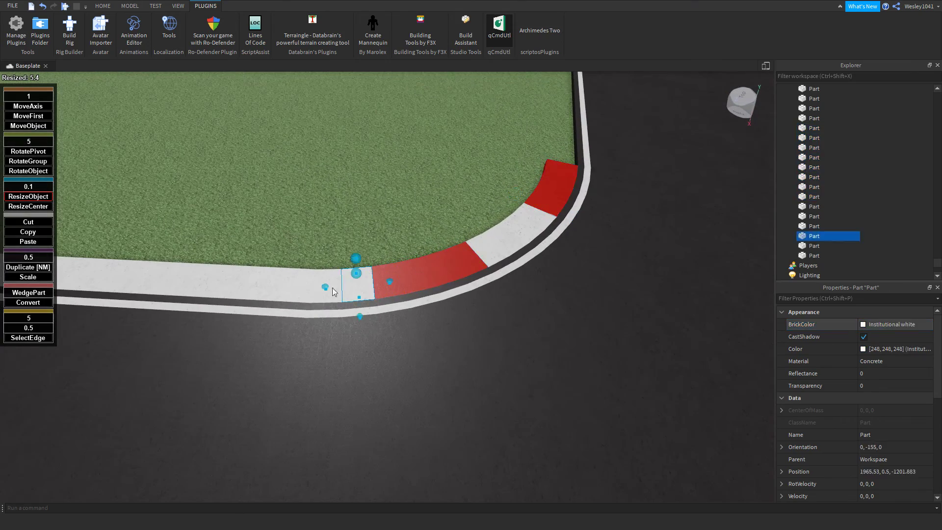
{"action": "left_click", "coordinate": [325, 276]}
{"action": "left_click", "coordinate": [358, 282]}
{"action": "left_click", "coordinate": [359, 281]}
{"action": "key", "text": "a"}
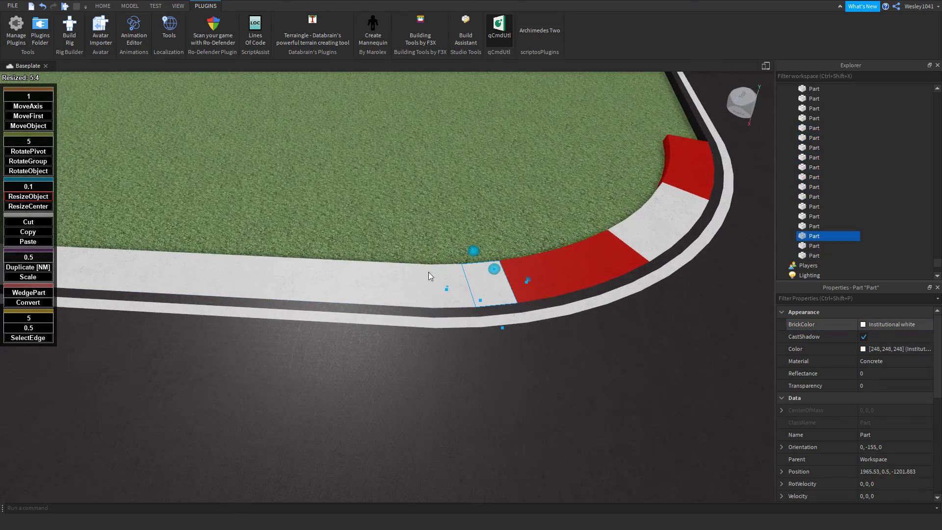
{"action": "left_click", "coordinate": [429, 276]}
{"action": "key", "text": "a"}
{"action": "scroll", "coordinate": [800, 412], "scroll_direction": "down", "scroll_amount": 5}
{"action": "right_click_drag", "start_coordinate": [423, 285], "coordinate": [423, 285]}
{"action": "left_click_drag", "start_coordinate": [208, 147], "coordinate": [341, 226]}
{"action": "left_click", "coordinate": [455, 237]}
{"action": "left_click", "coordinate": [375, 237]}
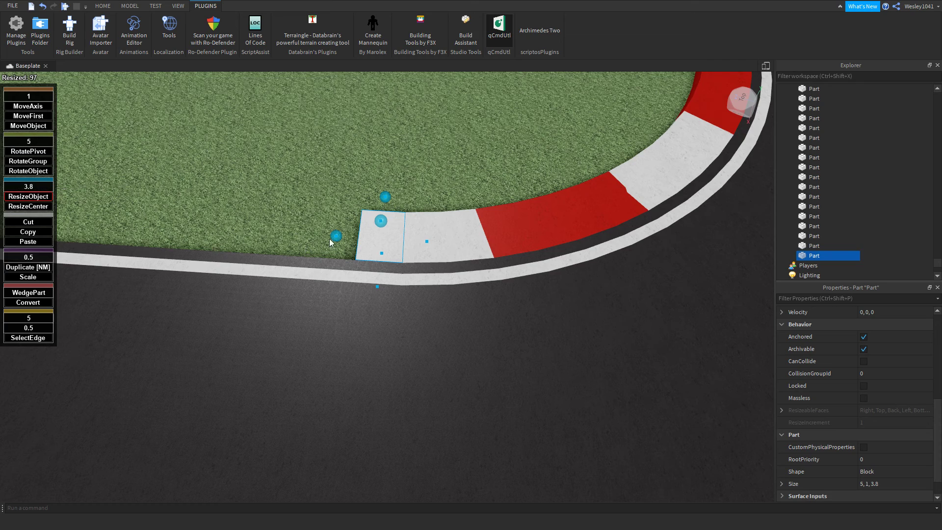
- Lengthen the white end part outward along the track edge to 7.6 studs
{"action": "left_click_drag", "start_coordinate": [335, 236], "coordinate": [297, 235]}
{"action": "key", "text": "a"}
{"action": "right_click_drag", "start_coordinate": [296, 231], "coordinate": [377, 226]}
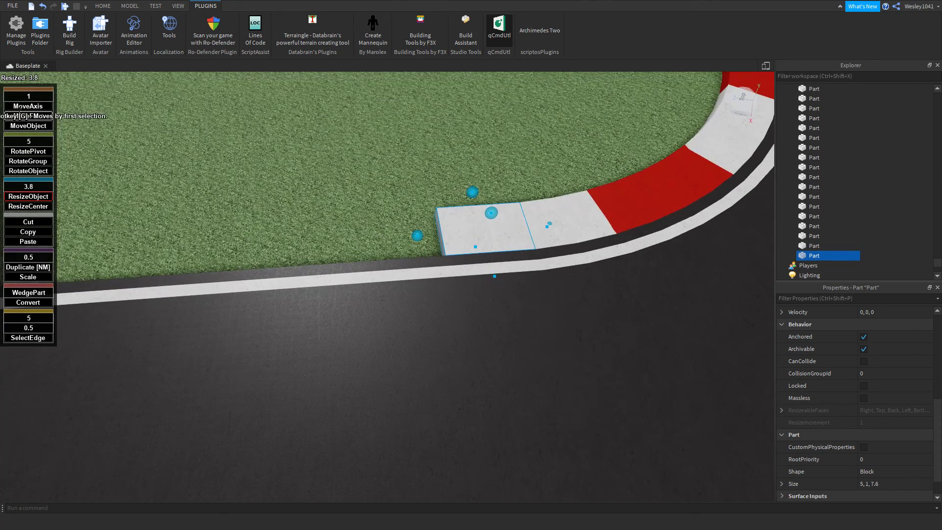
- Duplicate the white end part, offset the copy 7.6 studs along the straight, and lengthen it to 15.2 studs
{"action": "key", "text": "ctrl+d"}
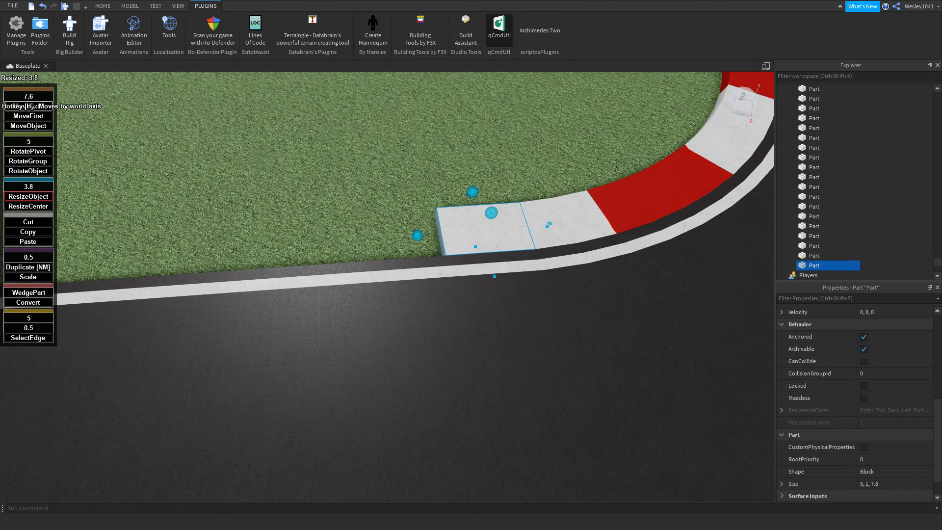
{"action": "left_click", "coordinate": [28, 116]}
{"action": "left_click_drag", "start_coordinate": [419, 240], "coordinate": [263, 252]}
{"action": "left_click", "coordinate": [28, 196]}
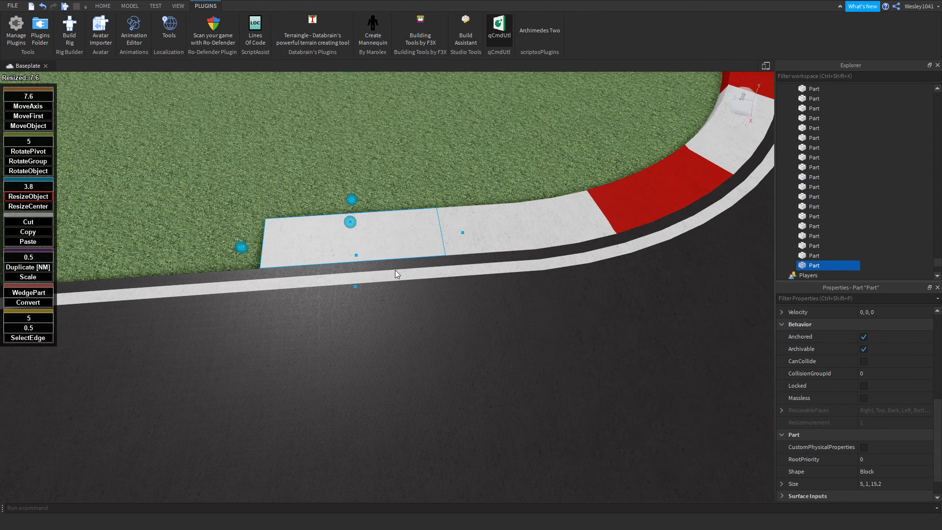
- Colour the new 15.2-stud kerb part Bright red
{"action": "scroll", "coordinate": [838, 330], "scroll_direction": "up", "scroll_amount": 5}
{"action": "left_click", "coordinate": [860, 326]}
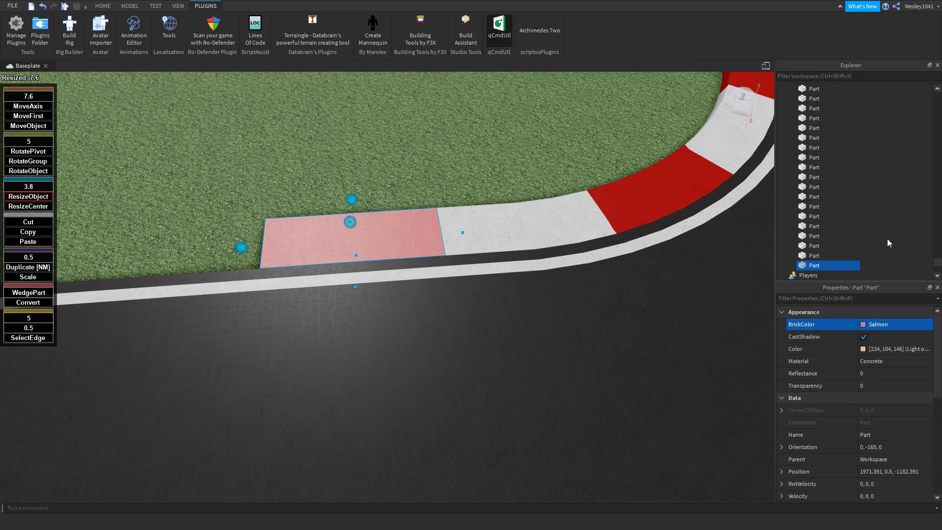
{"action": "left_click", "coordinate": [910, 222]}
{"action": "scroll", "coordinate": [526, 230], "scroll_direction": "down", "scroll_amount": 3}
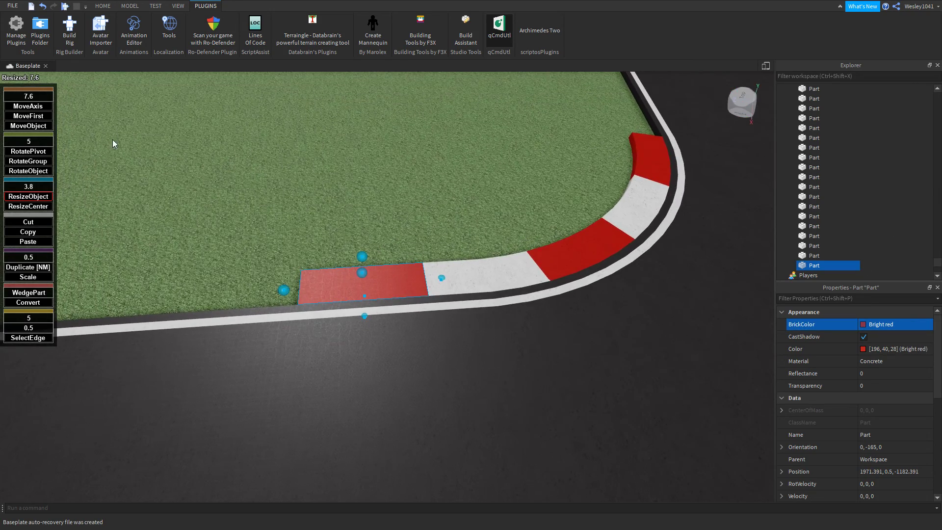
- Place two copies of the red part along the straight at 30.4-stud spacing, using a 15.2-stud move increment
{"action": "scroll", "coordinate": [280, 202], "scroll_direction": "down", "scroll_amount": 6}
{"action": "right_click_drag", "start_coordinate": [279, 202], "coordinate": [280, 202]}
{"action": "scroll", "coordinate": [279, 202], "scroll_direction": "up", "scroll_amount": 3}
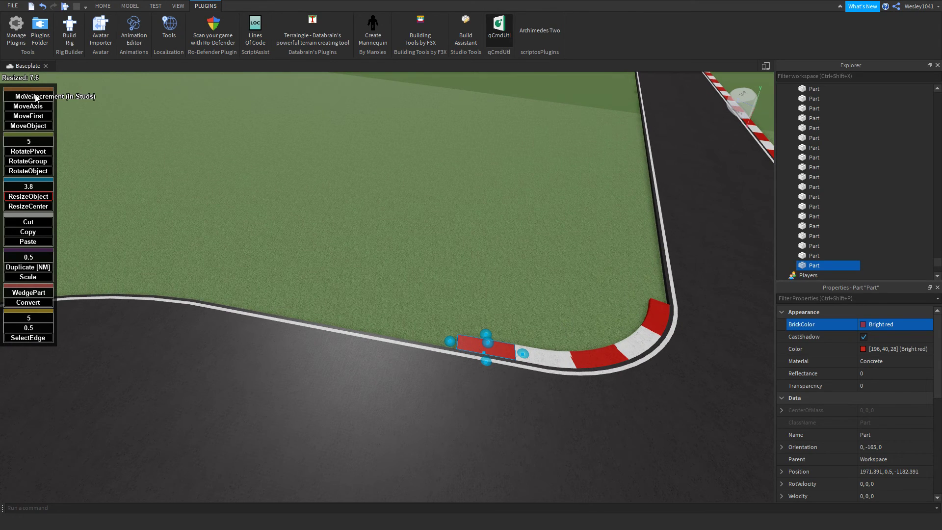
{"action": "left_click", "coordinate": [42, 117]}
{"action": "left_click_drag", "start_coordinate": [529, 350], "coordinate": [420, 337]}
{"action": "left_click_drag", "start_coordinate": [349, 329], "coordinate": [286, 320]}
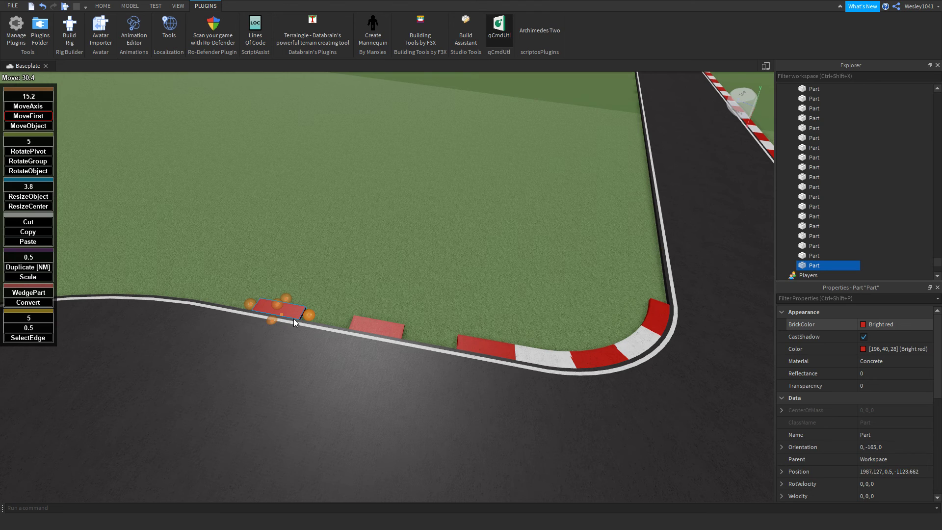
- Duplicate the three straight red parts, offset the copies 15.2 studs into the gaps, and colour them Institutional white
{"action": "left_click", "coordinate": [377, 331], "text": "shift"}
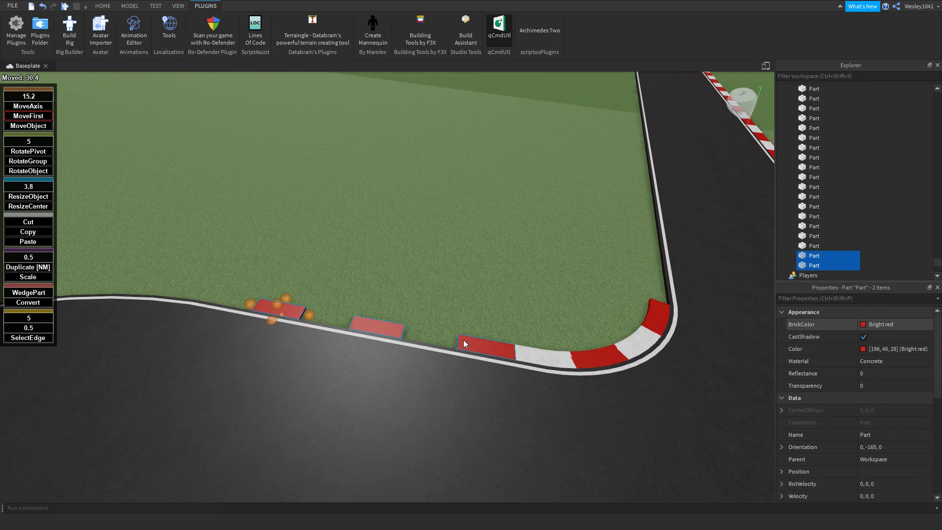
{"action": "left_click", "coordinate": [463, 339], "text": "shift"}
{"action": "left_click_drag", "start_coordinate": [310, 314], "coordinate": [262, 308]}
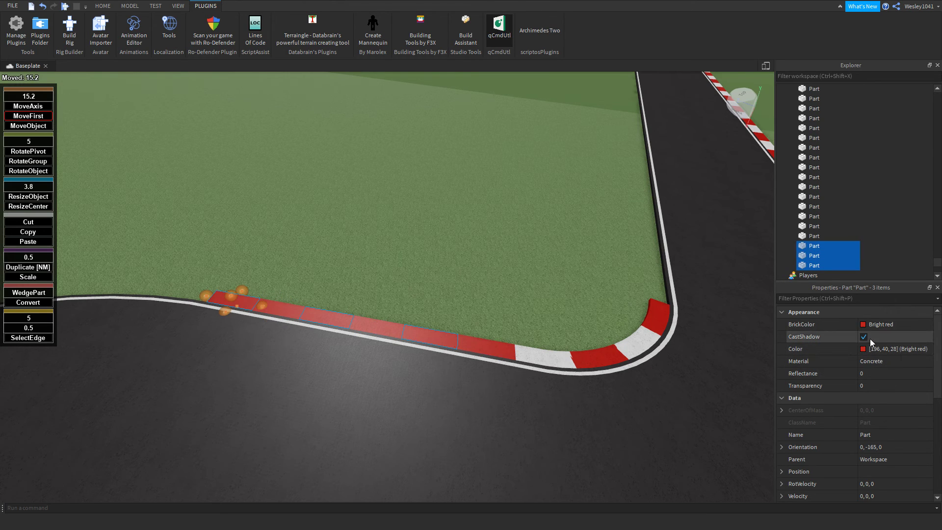
{"action": "left_click", "coordinate": [862, 324]}
{"action": "left_click", "coordinate": [911, 307]}
- Delete the outermost white part so that the straight kerb ends on a red stripe
{"action": "right_click_drag", "start_coordinate": [398, 301], "coordinate": [432, 317]}
{"action": "left_click", "coordinate": [290, 290]}
{"action": "key", "text": "Delete"}
- Extend the kerb's opposite red end by one part with Archimedes Two at 5 degrees, with Flip Axis on and Invert Axis off
{"action": "scroll", "coordinate": [440, 313], "scroll_direction": "down", "scroll_amount": 5}
{"action": "scroll", "coordinate": [441, 314], "scroll_direction": "up", "scroll_amount": 4}
{"action": "left_click", "coordinate": [448, 308]}
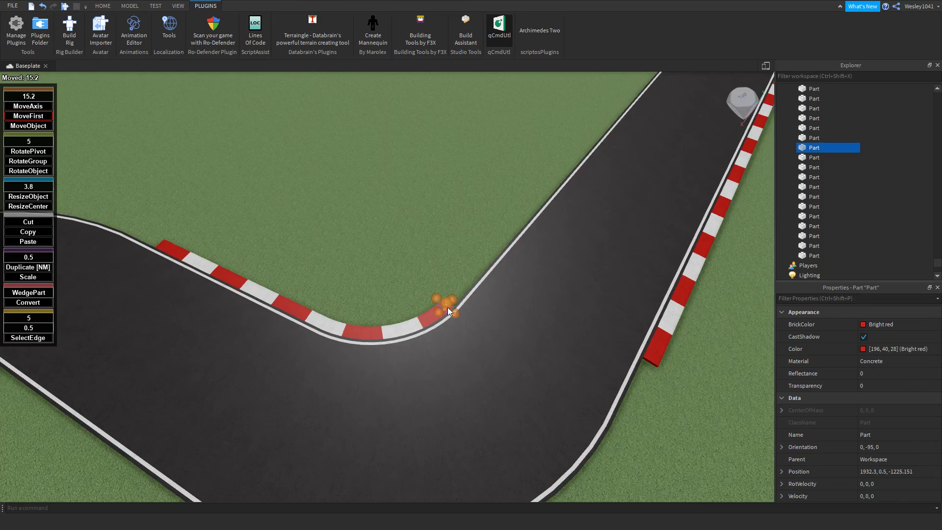
{"action": "scroll", "coordinate": [454, 313], "scroll_direction": "up", "scroll_amount": 4}
{"action": "scroll", "coordinate": [451, 313], "scroll_direction": "up", "scroll_amount": 3}
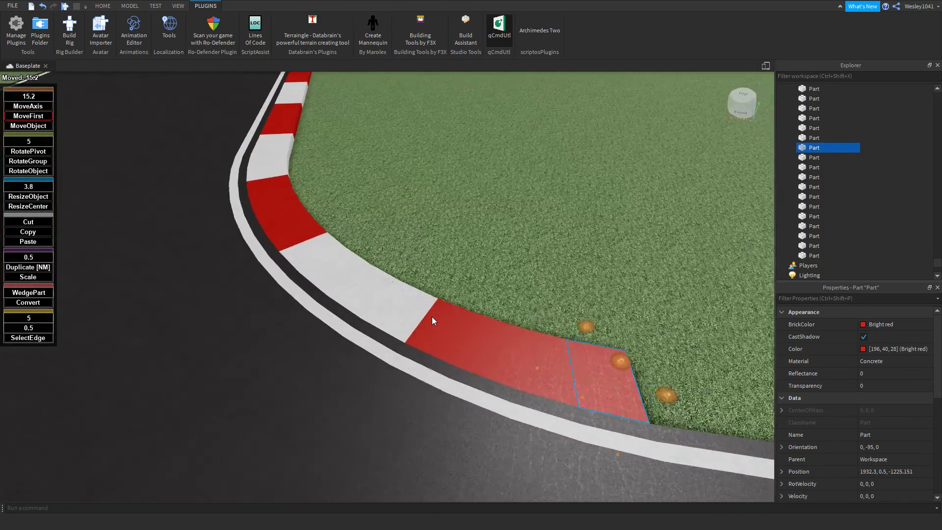
{"action": "scroll", "coordinate": [432, 317], "scroll_direction": "down", "scroll_amount": 5}
{"action": "scroll", "coordinate": [431, 317], "scroll_direction": "up", "scroll_amount": 3}
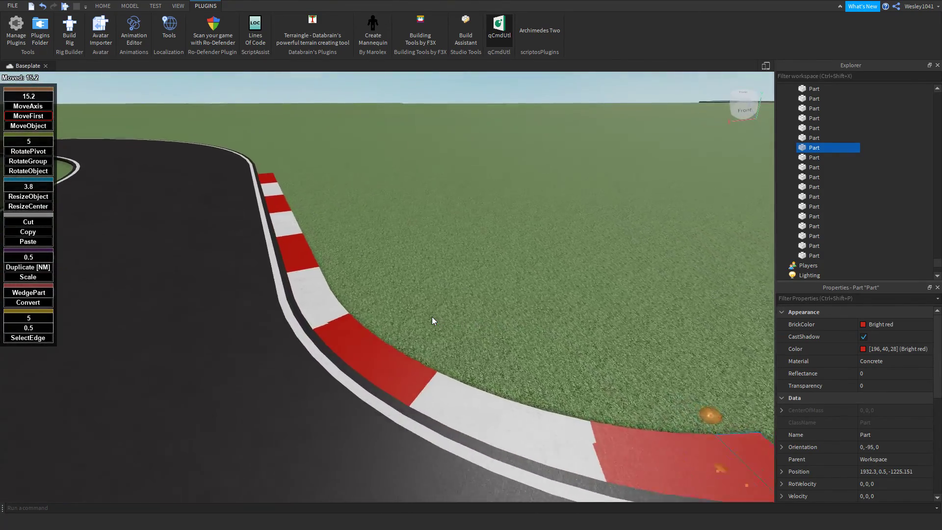
{"action": "scroll", "coordinate": [431, 316], "scroll_direction": "up", "scroll_amount": 3}
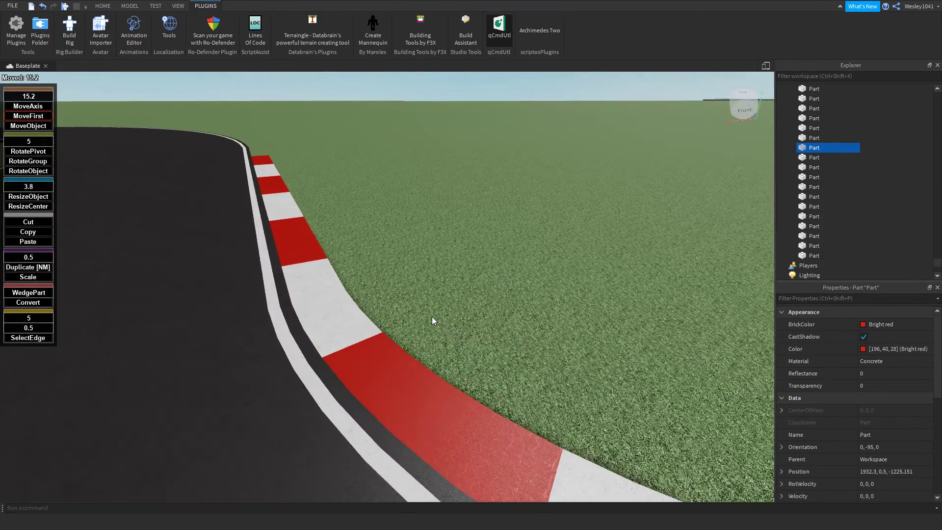
{"action": "right_click_drag", "start_coordinate": [531, 401], "coordinate": [530, 400]}
{"action": "scroll", "coordinate": [451, 257], "scroll_direction": "up", "scroll_amount": 2}
{"action": "key", "text": "d"}
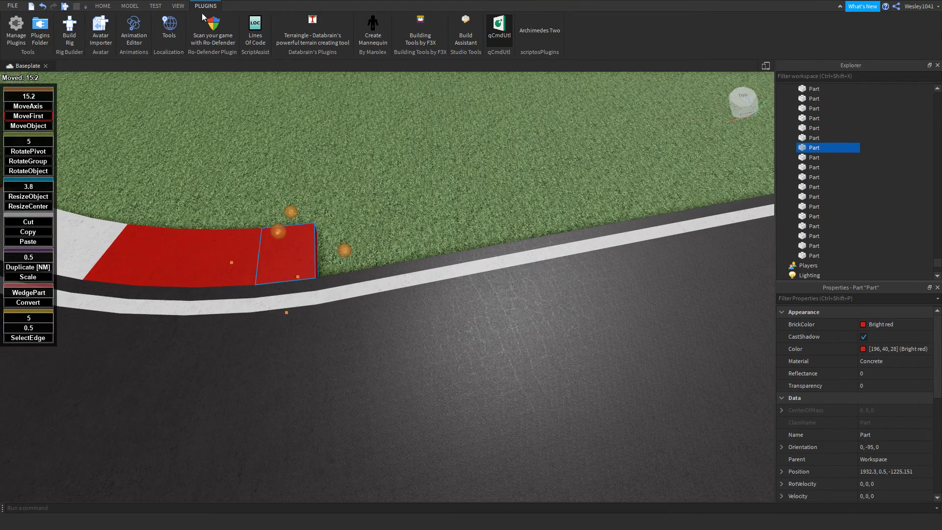
{"action": "left_click", "coordinate": [552, 44]}
{"action": "right_click_drag", "start_coordinate": [539, 290], "coordinate": [540, 291]}
{"action": "scroll", "coordinate": [540, 291], "scroll_direction": "up", "scroll_amount": 2}
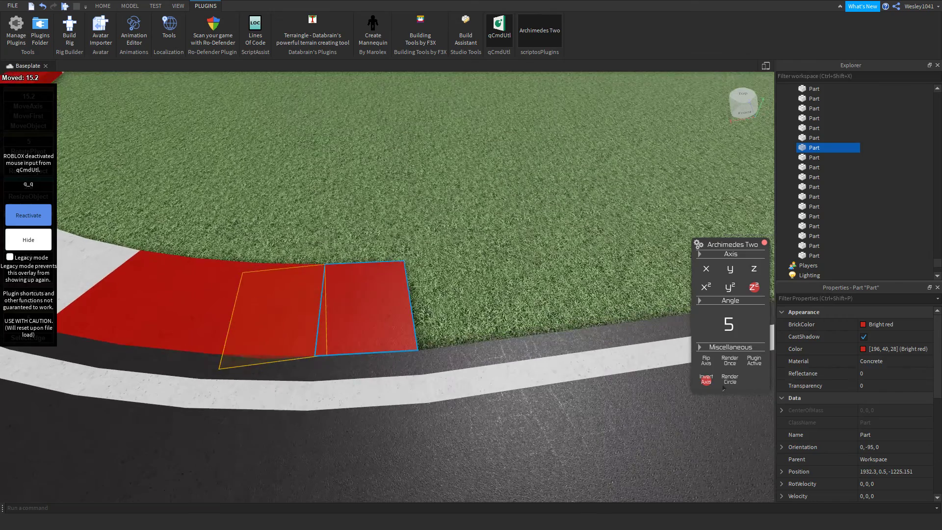
{"action": "left_click", "coordinate": [701, 376]}
{"action": "left_click", "coordinate": [705, 360]}
{"action": "left_click", "coordinate": [730, 361]}
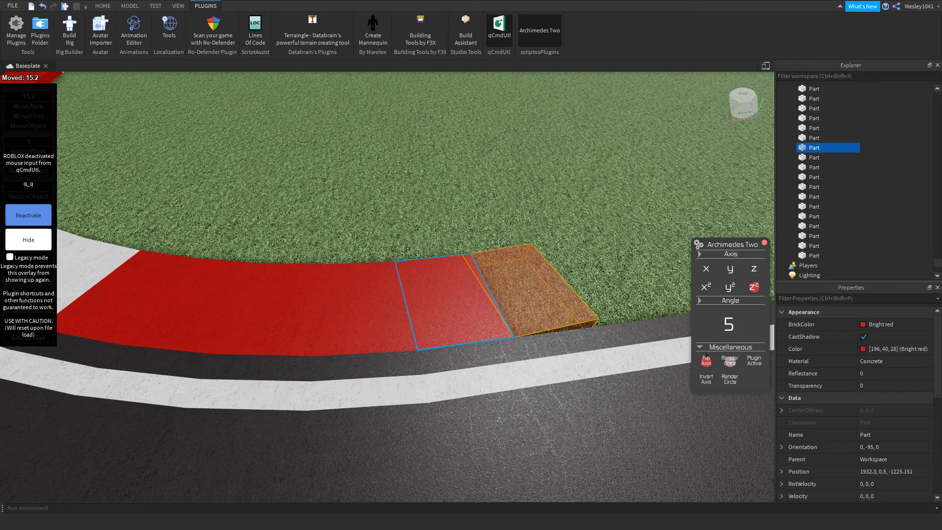
- Reactivate qCmdUtl, switch to object resizing, and colour the newly rendered end part Institutional white
{"action": "key", "text": "d"}
{"action": "left_click", "coordinate": [28, 215]}
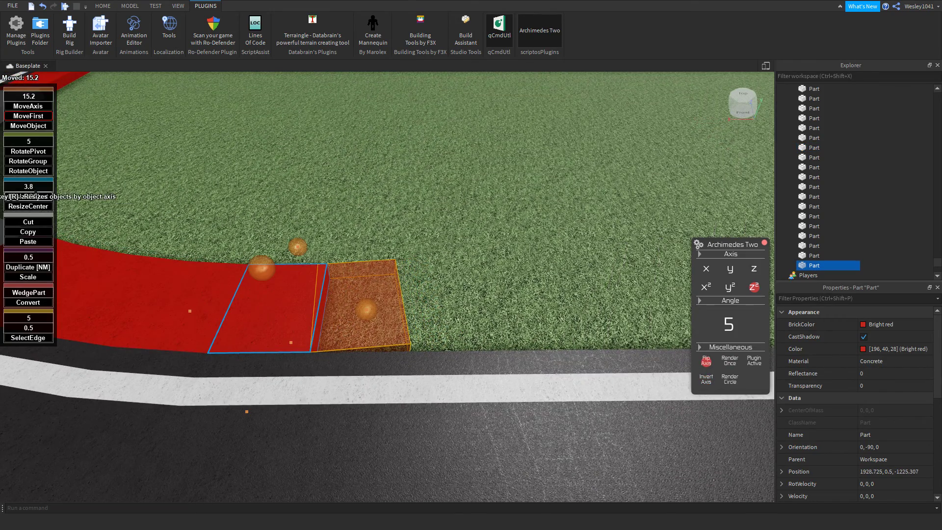
{"action": "left_click", "coordinate": [867, 325]}
{"action": "left_click", "coordinate": [916, 302]}
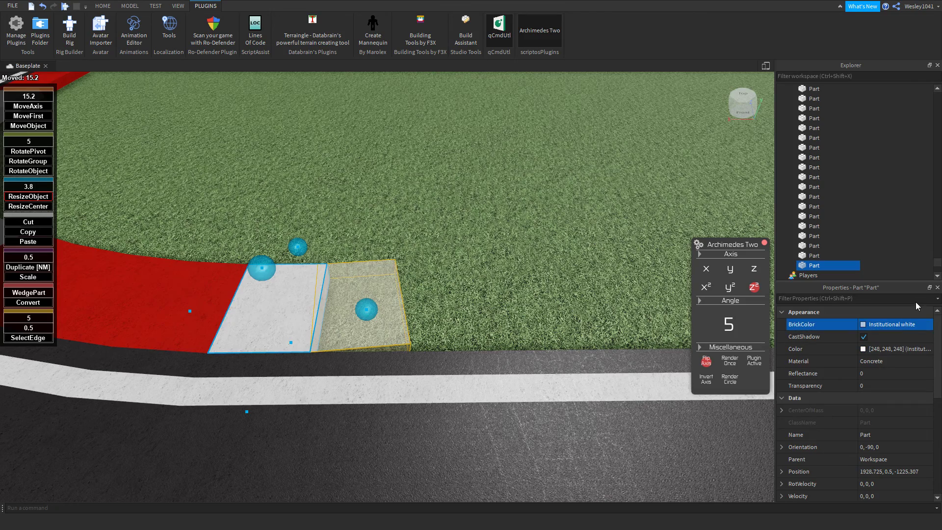
- Lengthen the new white end part along the track edge to 15.2 studs
{"action": "right_click_drag", "start_coordinate": [481, 293], "coordinate": [483, 293]}
{"action": "key", "text": "s"}
{"action": "scroll", "coordinate": [855, 470], "scroll_direction": "down", "scroll_amount": 6}
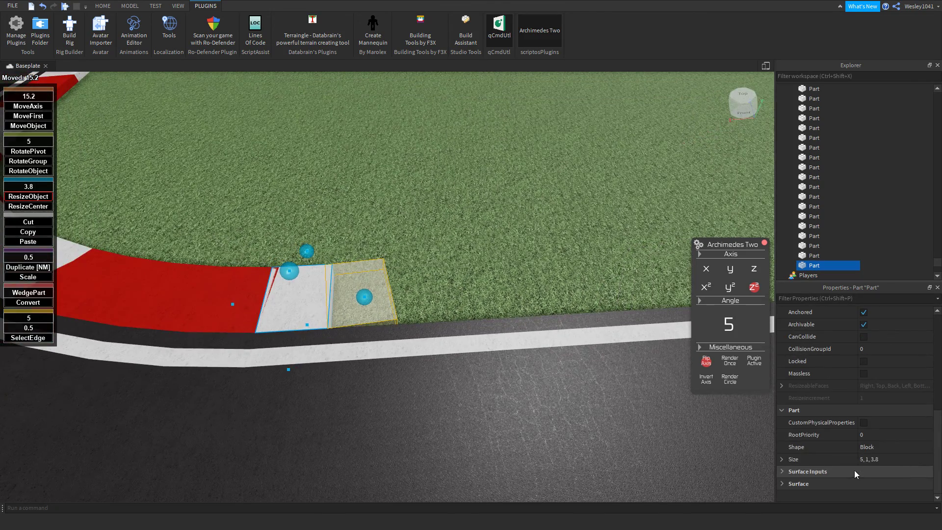
{"action": "scroll", "coordinate": [348, 335], "scroll_direction": "up", "scroll_amount": 3}
{"action": "left_click_drag", "start_coordinate": [352, 325], "coordinate": [629, 323]}
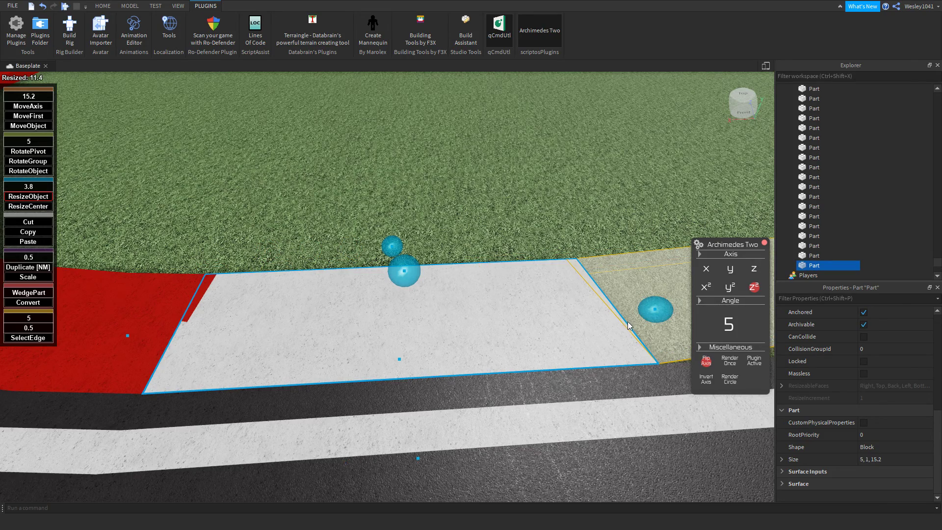
- Duplicate the white end part and offset the copy 15.2 studs further along the straight
{"action": "key", "text": "d"}
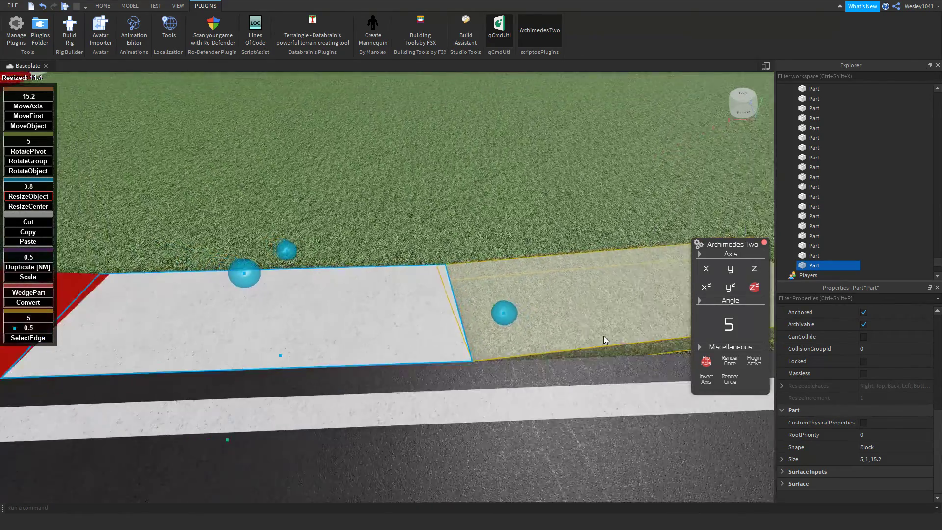
{"action": "key", "text": "s"}
{"action": "left_click", "coordinate": [28, 116]}
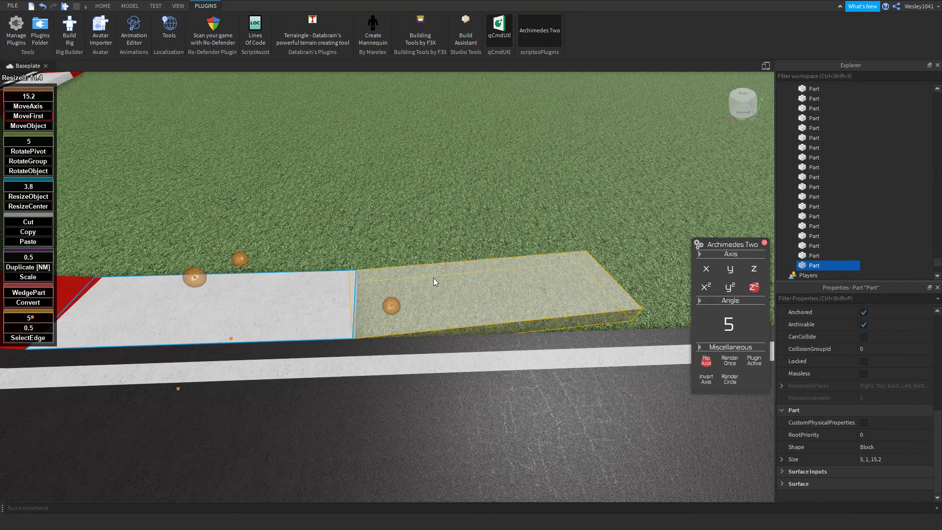
{"action": "left_click_drag", "start_coordinate": [386, 307], "coordinate": [620, 302]}
{"action": "key", "text": "s"}
{"action": "scroll", "coordinate": [873, 322], "scroll_direction": "up", "scroll_amount": 6}
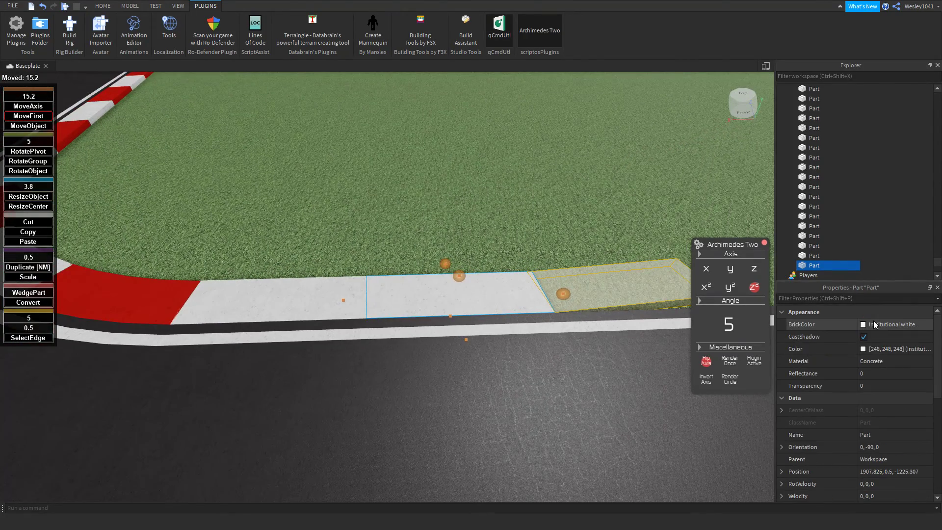
- Colour the duplicated end part Bright red and clear the selection
{"action": "left_click", "coordinate": [868, 325]}
{"action": "left_click", "coordinate": [903, 219]}
{"action": "right_click_drag", "start_coordinate": [438, 202], "coordinate": [460, 188]}
{"action": "scroll", "coordinate": [438, 202], "scroll_direction": "down", "scroll_amount": 10}
{"action": "left_click", "coordinate": [460, 215]}
{"action": "scroll", "coordinate": [463, 220], "scroll_direction": "up", "scroll_amount": 4}
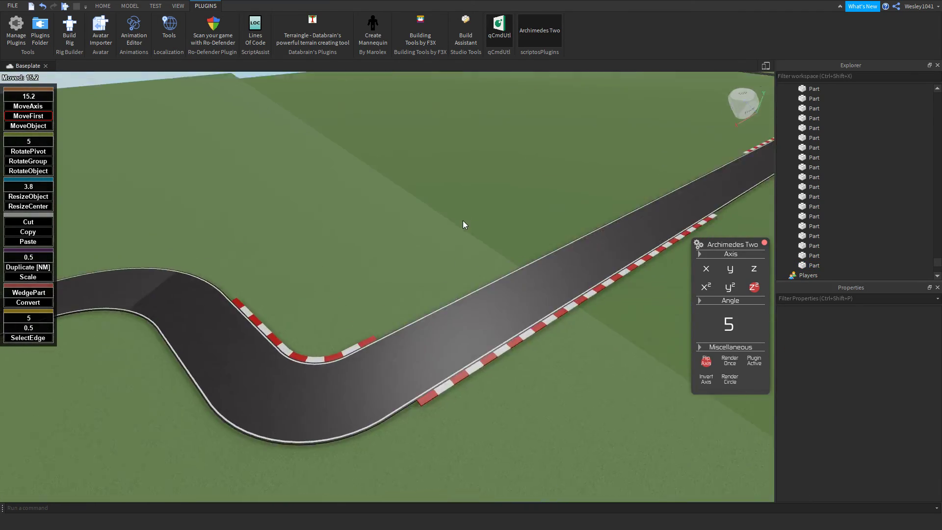
- Examine the finished kerbs and the rest of the track layout around the next bend and the straights beyond it
{"action": "right_click_drag", "start_coordinate": [463, 222], "coordinate": [462, 219]}
{"action": "scroll", "coordinate": [463, 220], "scroll_direction": "down", "scroll_amount": 3}
{"action": "scroll", "coordinate": [463, 219], "scroll_direction": "up", "scroll_amount": 4}
{"action": "scroll", "coordinate": [462, 220], "scroll_direction": "down", "scroll_amount": 5}
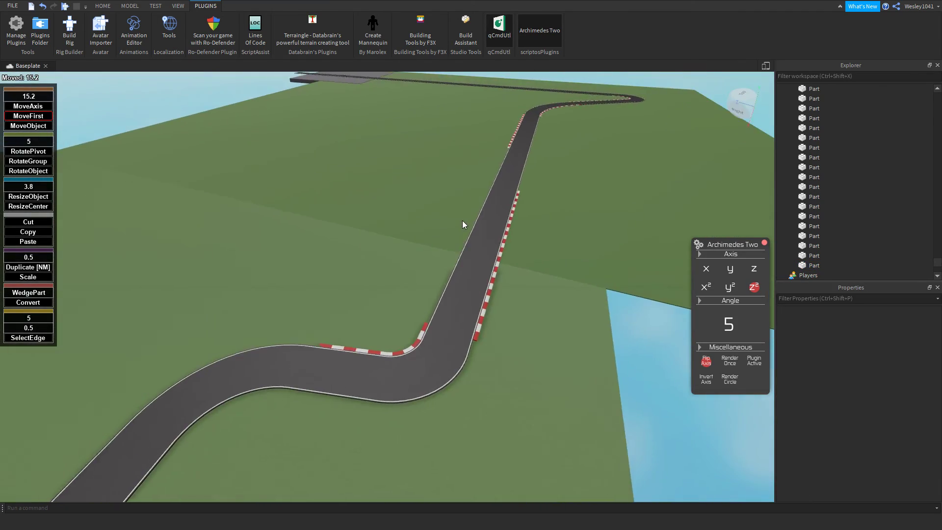
{"action": "scroll", "coordinate": [436, 237], "scroll_direction": "up", "scroll_amount": 1}
{"action": "scroll", "coordinate": [403, 259], "scroll_direction": "up", "scroll_amount": 8}
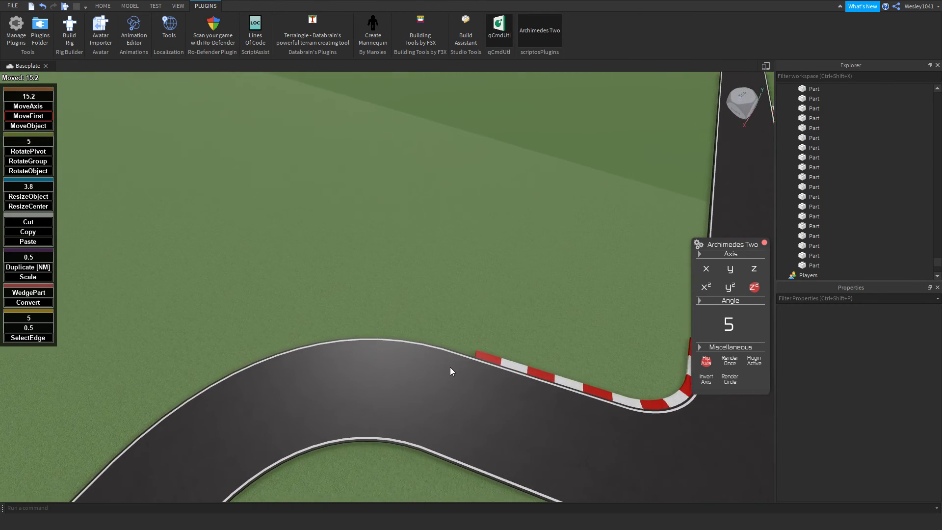
{"action": "left_click", "coordinate": [456, 415]}
{"action": "right_click_drag", "start_coordinate": [455, 412], "coordinate": [455, 412]}
{"action": "left_click", "coordinate": [484, 387]}
{"action": "left_click", "coordinate": [428, 363]}
{"action": "right_click_drag", "start_coordinate": [427, 363], "coordinate": [426, 365]}
{"action": "scroll", "coordinate": [427, 364], "scroll_direction": "down", "scroll_amount": 6}
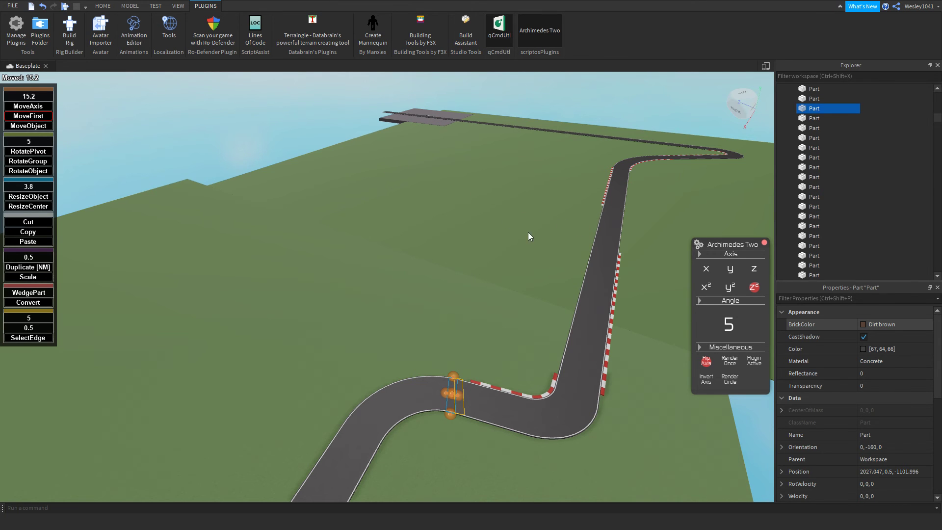
{"action": "scroll", "coordinate": [528, 231], "scroll_direction": "down", "scroll_amount": 3}
{"action": "right_click_drag", "start_coordinate": [478, 234], "coordinate": [478, 234]}
{"action": "right_click_drag", "start_coordinate": [400, 134], "coordinate": [399, 134]}
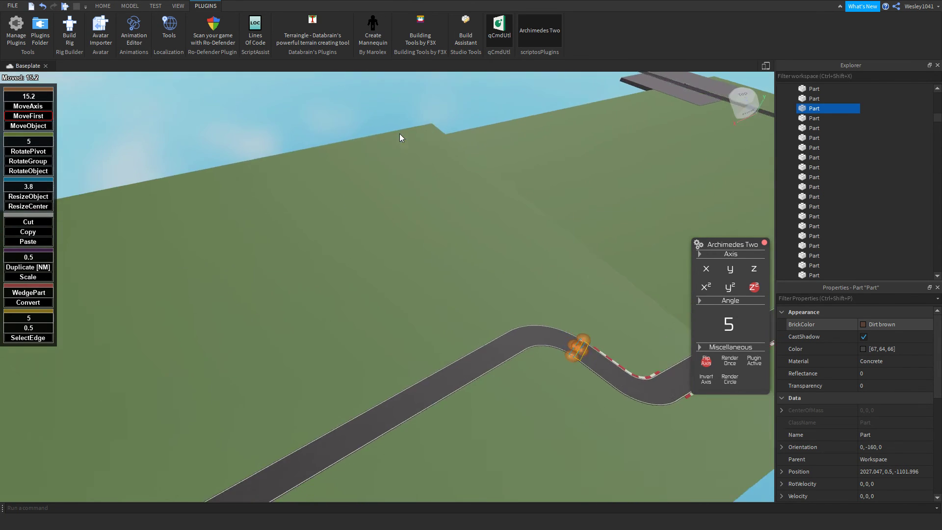
{"action": "scroll", "coordinate": [400, 133], "scroll_direction": "down", "scroll_amount": 3}
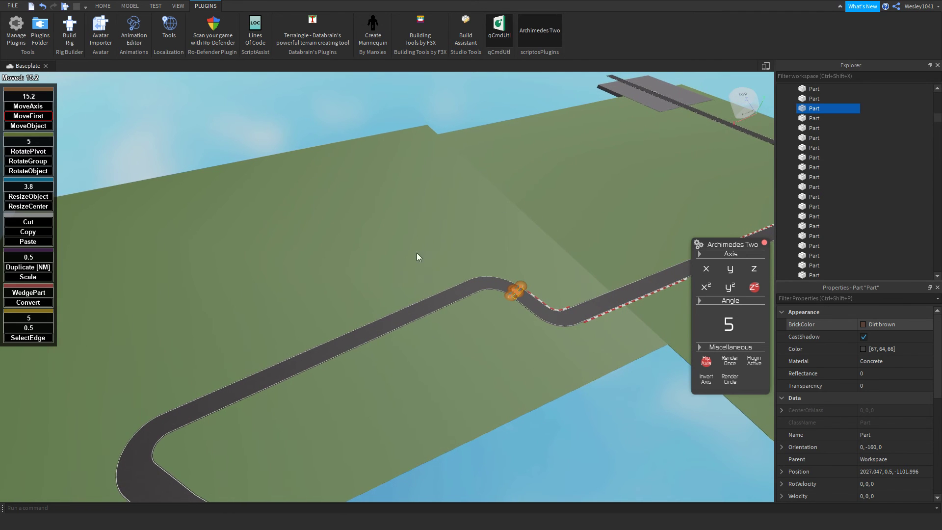
{"action": "scroll", "coordinate": [408, 257], "scroll_direction": "down", "scroll_amount": 3}
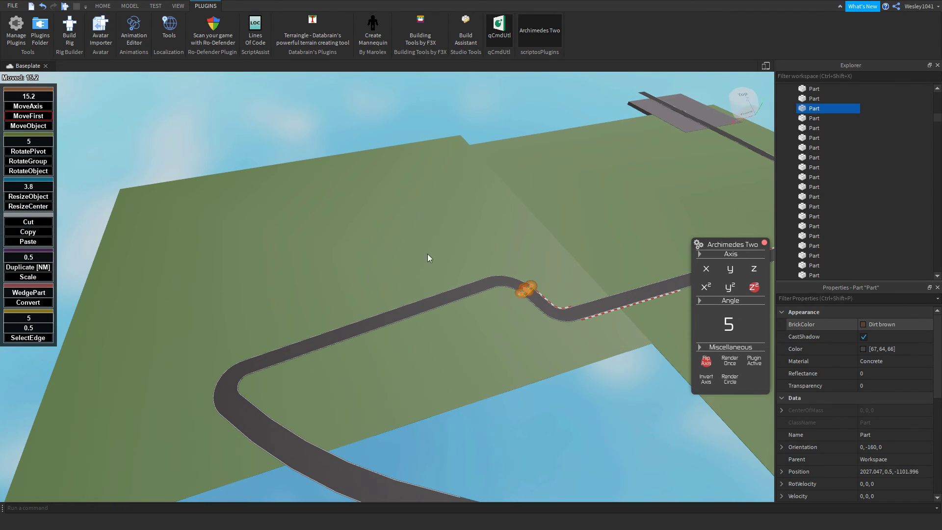
{"action": "right_click_drag", "start_coordinate": [361, 231], "coordinate": [361, 231]}
{"action": "right_click_drag", "start_coordinate": [534, 160], "coordinate": [534, 160]}
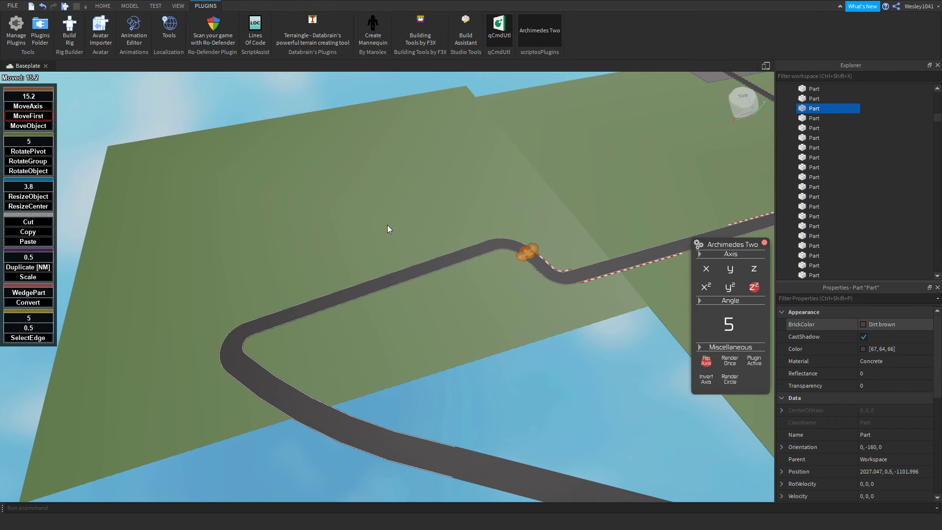
{"action": "right_click_drag", "start_coordinate": [271, 240], "coordinate": [281, 197]}
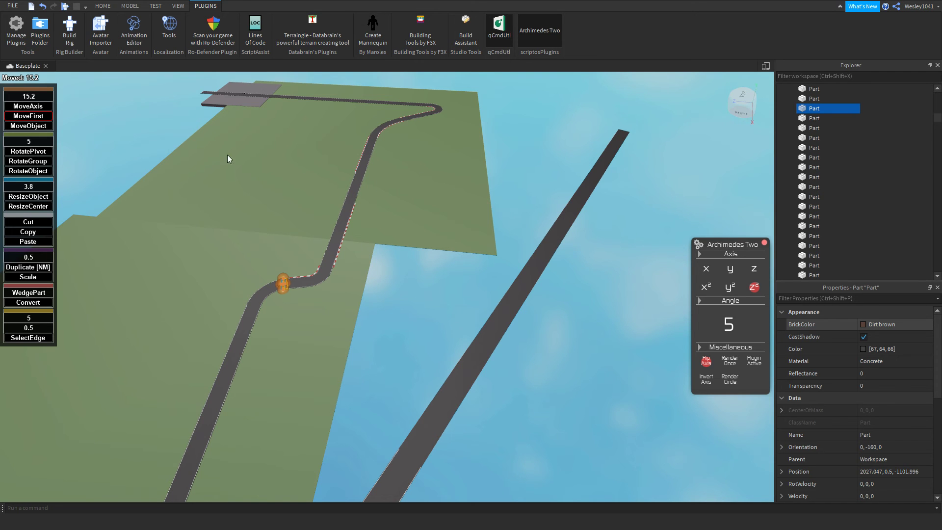
{"action": "right_click_drag", "start_coordinate": [425, 208], "coordinate": [426, 208]}
{"action": "key", "text": "w"}
{"action": "scroll", "coordinate": [425, 208], "scroll_direction": "down", "scroll_amount": 6}
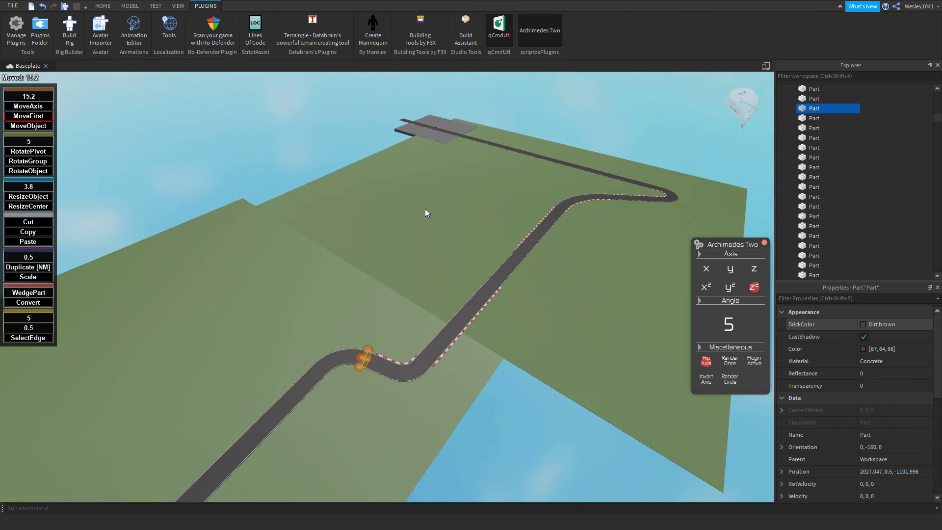
{"action": "scroll", "coordinate": [369, 213], "scroll_direction": "up", "scroll_amount": 4}
{"action": "scroll", "coordinate": [367, 211], "scroll_direction": "up", "scroll_amount": 3}
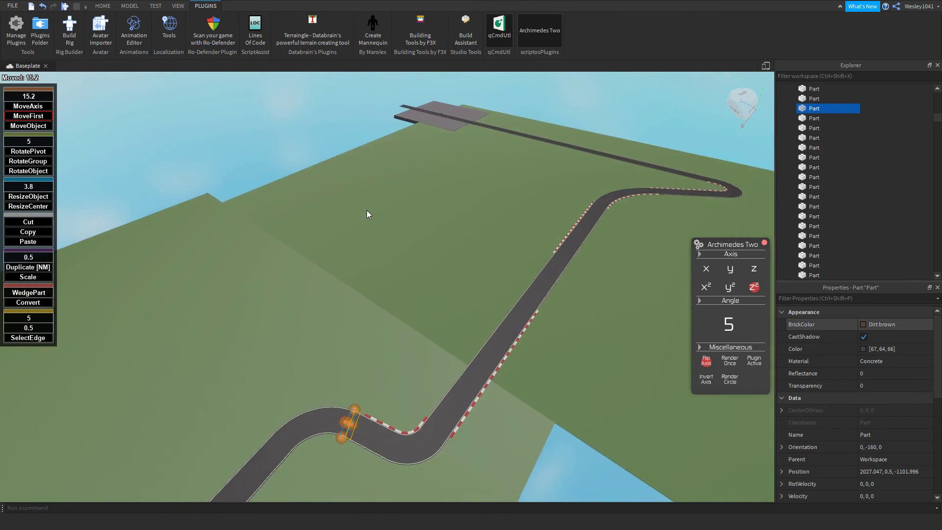
- Select the first twelve road parts of the next bend, starting from the side nearest the red-and-white kerb
{"action": "right_click_drag", "start_coordinate": [360, 217], "coordinate": [358, 216]}
{"action": "scroll", "coordinate": [360, 216], "scroll_direction": "up", "scroll_amount": 5}
{"action": "key", "text": "w"}
{"action": "key", "text": "s"}
{"action": "left_click", "coordinate": [501, 236]}
{"action": "left_click", "coordinate": [471, 222]}
{"action": "key", "text": "s"}
{"action": "right_click_drag", "start_coordinate": [471, 222], "coordinate": [466, 229]}
{"action": "left_click", "coordinate": [474, 215], "text": "ctrl"}
{"action": "left_click", "coordinate": [433, 214], "text": "ctrl"}
{"action": "left_click", "coordinate": [387, 214], "text": "ctrl"}
{"action": "mouse_move", "coordinate": [384, 214]}
{"action": "left_mouse_down", "text": "ctrl"}
{"action": "mouse_move", "coordinate": [277, 220]}
{"action": "mouse_move", "coordinate": [116, 274]}
{"action": "left_mouse_up", "text": "ctrl"}
{"action": "right_click_drag", "start_coordinate": [204, 252], "coordinate": [204, 251]}
{"action": "key", "text": "a"}
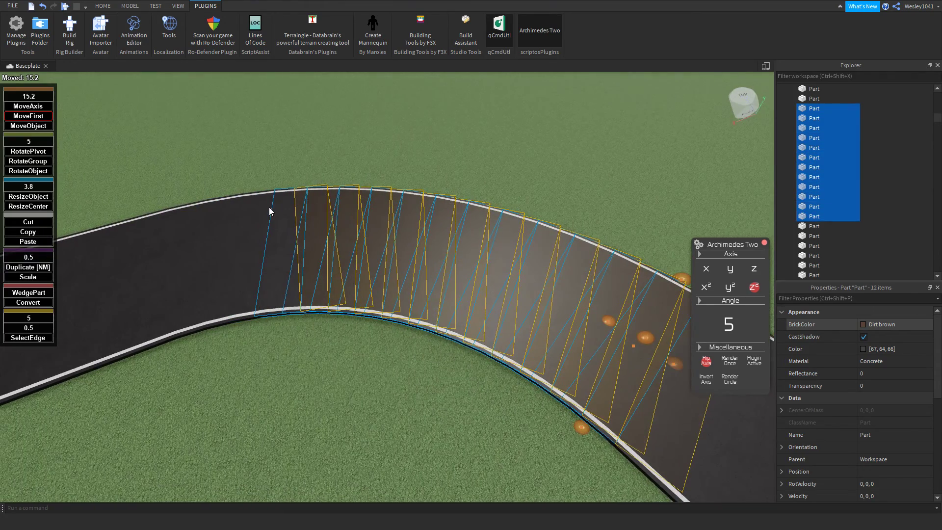
- Close the Archimedes Two plugin and complete the selection of the bend's 15 curved road parts
{"action": "left_click", "coordinate": [764, 242]}
{"action": "right_click_drag", "start_coordinate": [546, 243], "coordinate": [546, 243]}
{"action": "left_click_drag", "start_coordinate": [376, 211], "coordinate": [287, 214], "text": "ctrl"}
{"action": "scroll", "coordinate": [286, 217], "scroll_direction": "down", "scroll_amount": 2}
{"action": "right_click_drag", "start_coordinate": [311, 230], "coordinate": [358, 234]}
{"action": "scroll", "coordinate": [198, 243], "scroll_direction": "down", "scroll_amount": 2}
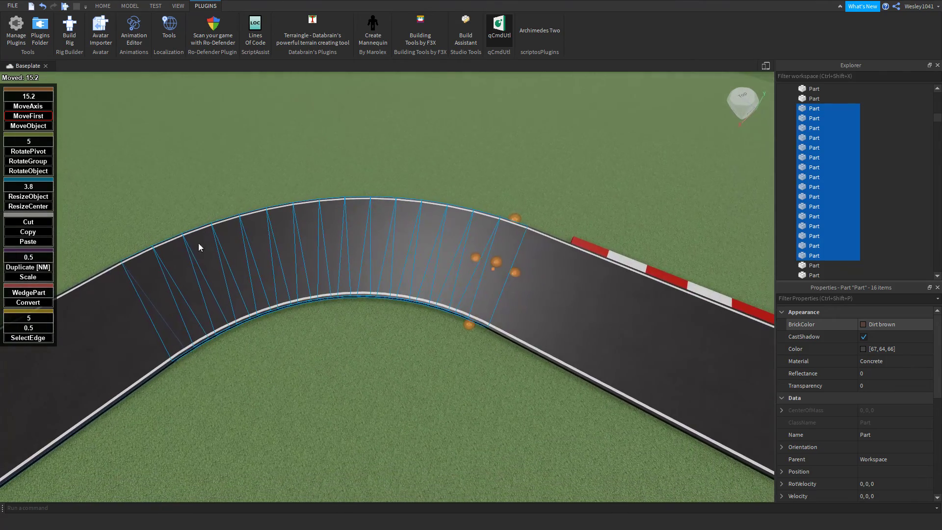
{"action": "left_click", "coordinate": [132, 292], "text": "ctrl"}
- Duplicate the 15 road parts and use ResizeObject at increment 1 to extend the copies 5 studs onto the inner grass
{"action": "left_click", "coordinate": [28, 197]}
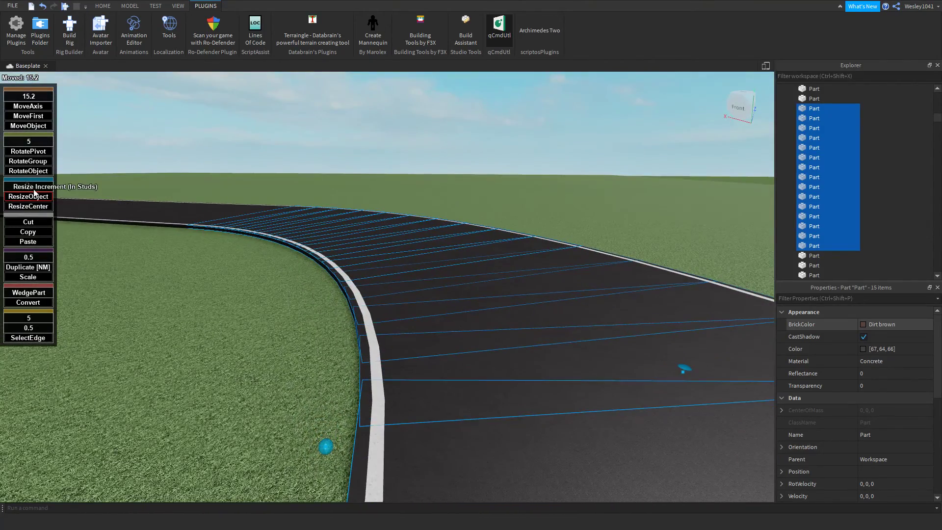
{"action": "right_click_drag", "start_coordinate": [252, 272], "coordinate": [252, 270]}
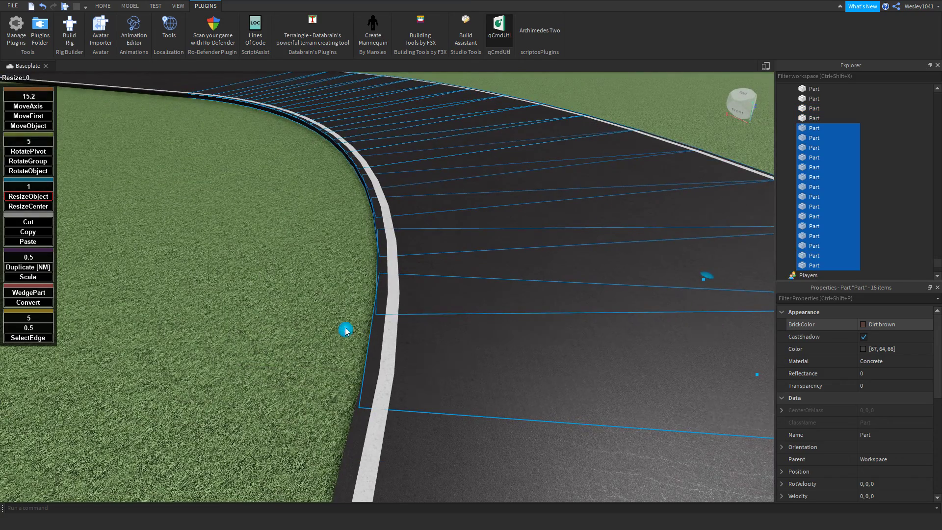
{"action": "left_click_drag", "start_coordinate": [346, 329], "coordinate": [220, 213]}
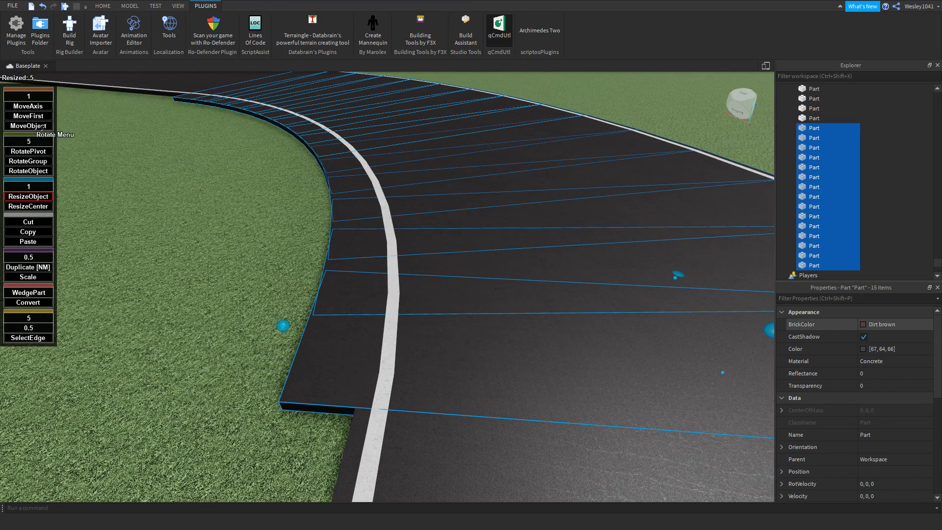
- Shorten the copies by 60 studs from the road side and colour them Institutional white
{"action": "right_click_drag", "start_coordinate": [391, 230], "coordinate": [392, 230]}
{"action": "right_click_drag", "start_coordinate": [576, 154], "coordinate": [553, 174]}
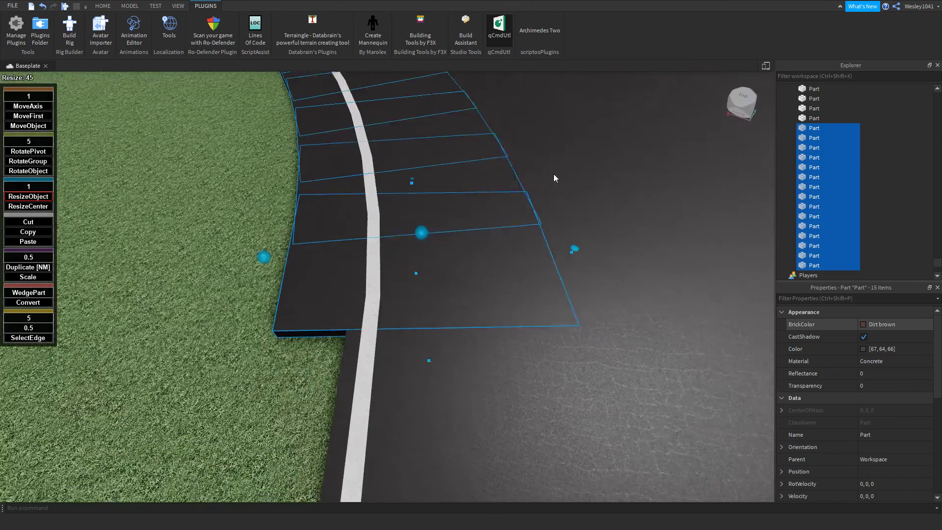
{"action": "left_click_drag", "start_coordinate": [572, 248], "coordinate": [372, 231]}
{"action": "left_click", "coordinate": [862, 326]}
{"action": "left_click", "coordinate": [920, 305]}
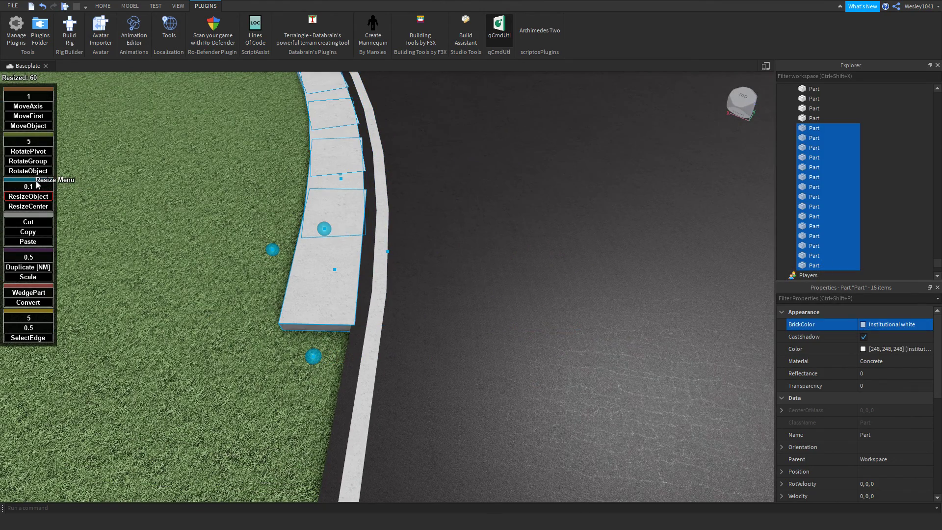
- Lengthen the white kerb parts by 5.2 studs along the curve with ResizeCenter at increment 0.1 to close their gaps
{"action": "left_click", "coordinate": [35, 206]}
{"action": "right_click_drag", "start_coordinate": [265, 238], "coordinate": [382, 250]}
{"action": "key", "text": "w"}
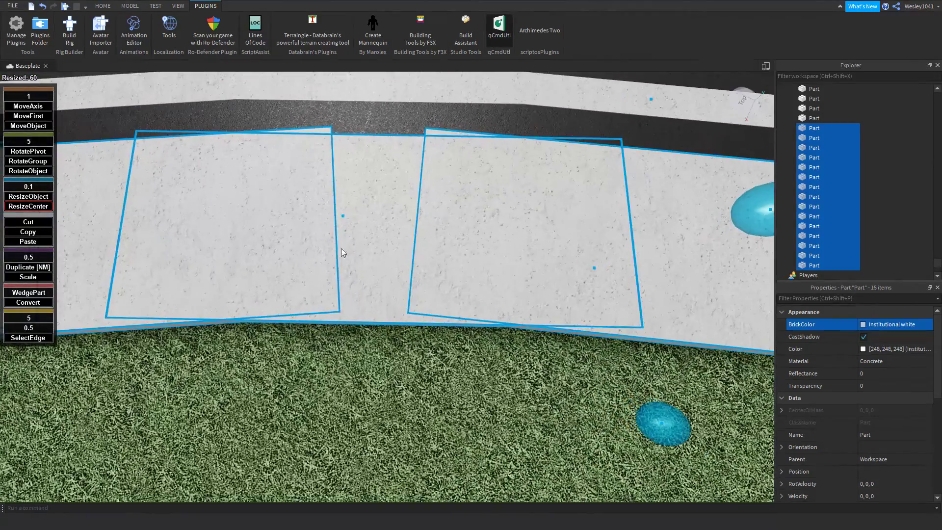
{"action": "left_click_drag", "start_coordinate": [345, 220], "coordinate": [445, 225]}
{"action": "key", "text": "s"}
{"action": "key", "text": "d"}
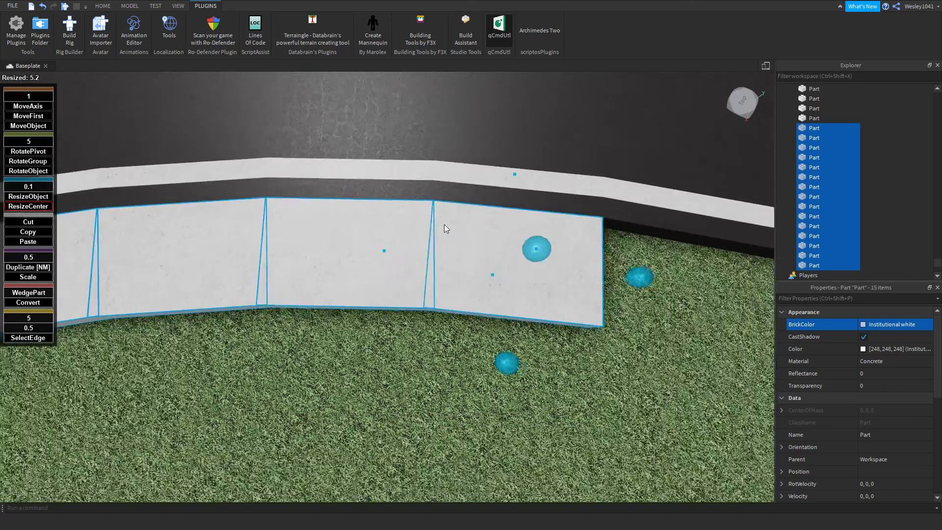
{"action": "scroll", "coordinate": [416, 228], "scroll_direction": "down", "scroll_amount": 8}
{"action": "right_click_drag", "start_coordinate": [444, 225], "coordinate": [441, 247]}
{"action": "scroll", "coordinate": [441, 247], "scroll_direction": "up", "scroll_amount": 3}
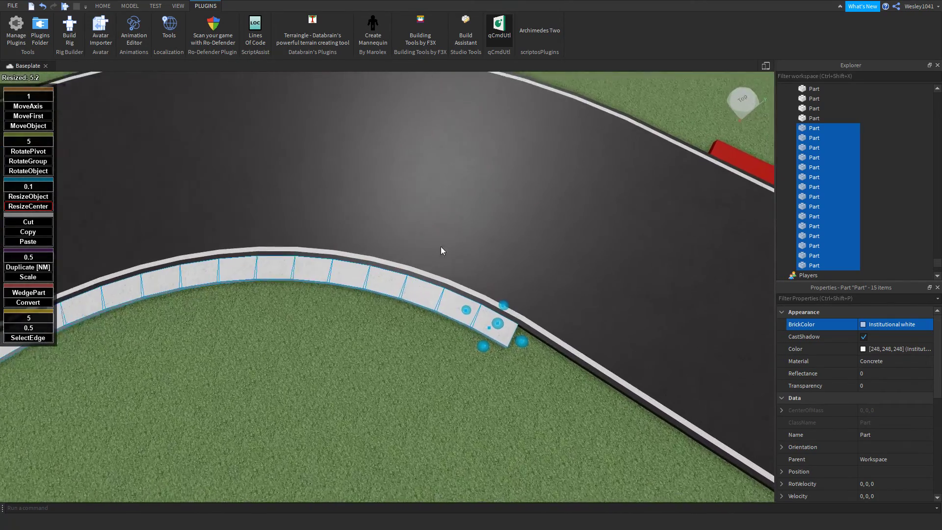
- Colour alternating pairs of the new bend's white kerb parts Bright red, eight parts in all
{"action": "key", "text": "w"}
{"action": "key", "text": "d"}
{"action": "left_click", "coordinate": [464, 338]}
{"action": "scroll", "coordinate": [897, 402], "scroll_direction": "down", "scroll_amount": 5}
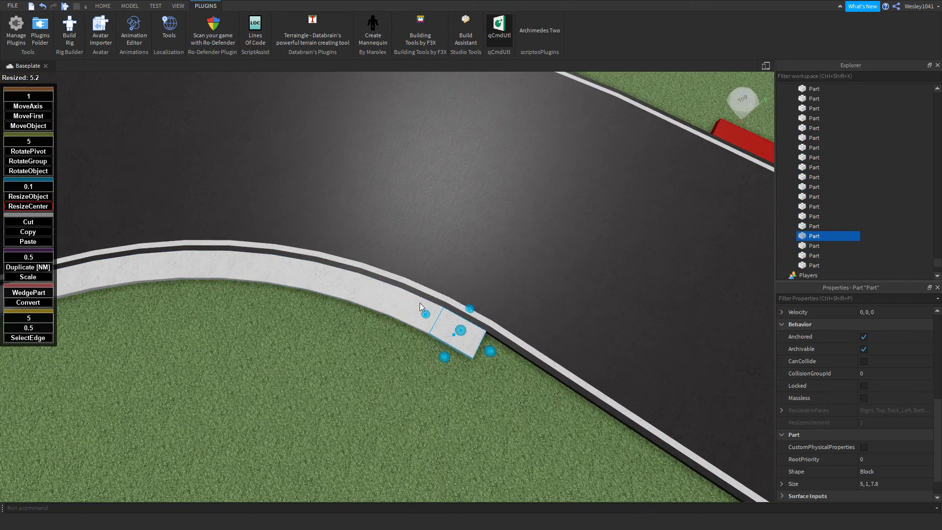
{"action": "left_click", "coordinate": [308, 279], "text": "ctrl"}
{"action": "left_click", "coordinate": [320, 281], "text": "ctrl"}
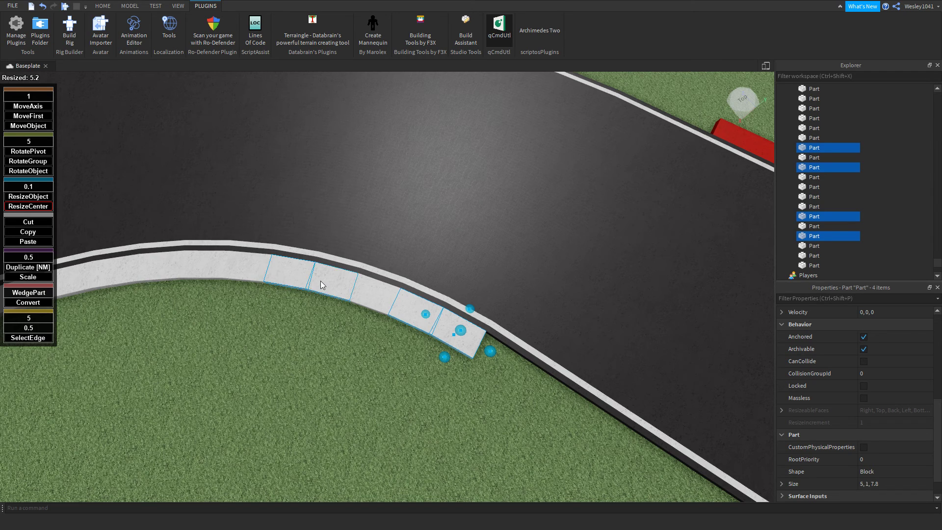
{"action": "left_click", "coordinate": [320, 281], "text": "ctrl"}
{"action": "left_click", "coordinate": [253, 267], "text": "ctrl"}
{"action": "key", "text": "a"}
{"action": "right_click_drag", "start_coordinate": [253, 268], "coordinate": [293, 257]}
{"action": "left_click", "coordinate": [267, 243], "text": "ctrl"}
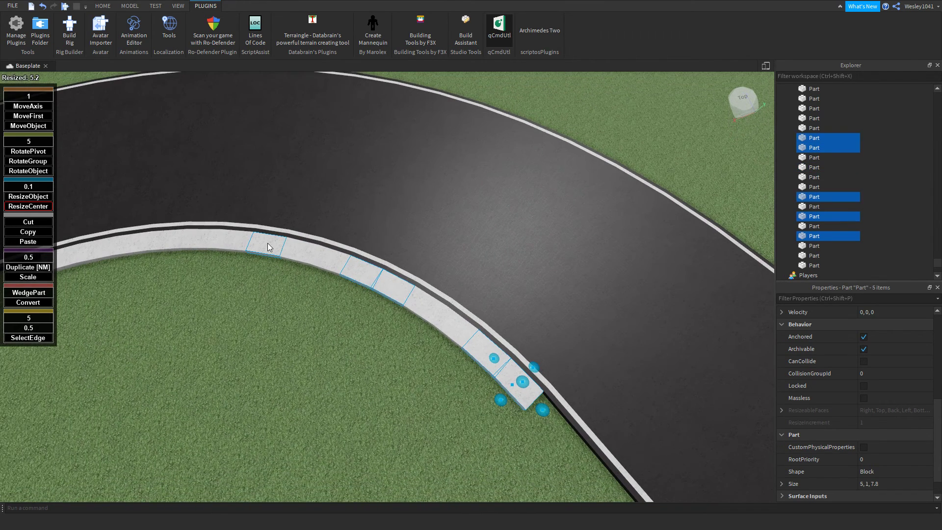
{"action": "left_click", "coordinate": [236, 240], "text": "ctrl"}
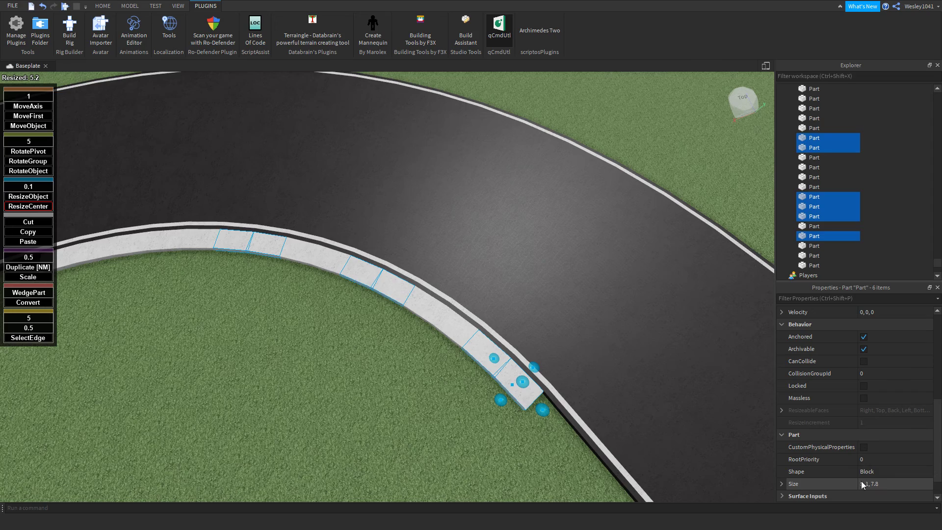
{"action": "right_click_drag", "start_coordinate": [459, 280], "coordinate": [437, 267]}
{"action": "key", "text": "w"}
{"action": "left_click", "coordinate": [266, 277], "text": "ctrl"}
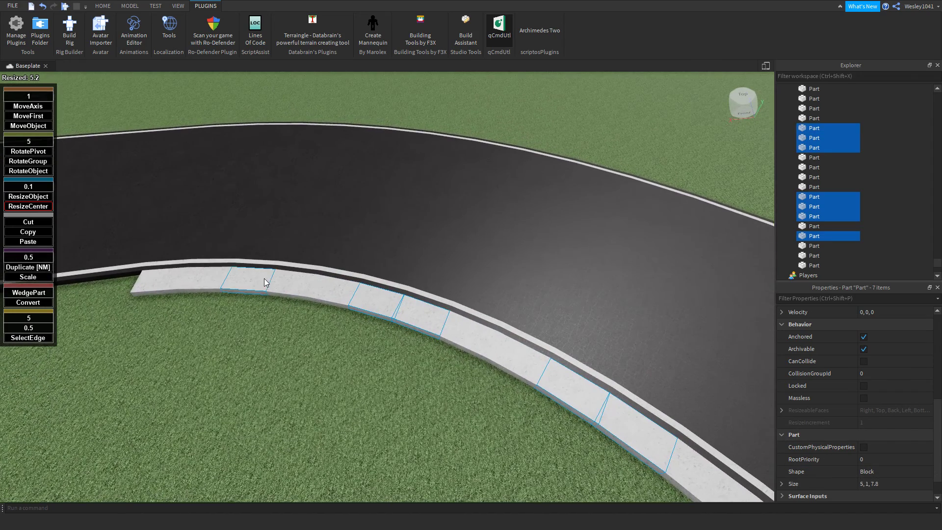
{"action": "left_click", "coordinate": [211, 272], "text": "ctrl"}
{"action": "scroll", "coordinate": [846, 363], "scroll_direction": "up", "scroll_amount": 5}
{"action": "left_click", "coordinate": [863, 326]}
{"action": "left_click", "coordinate": [885, 228]}
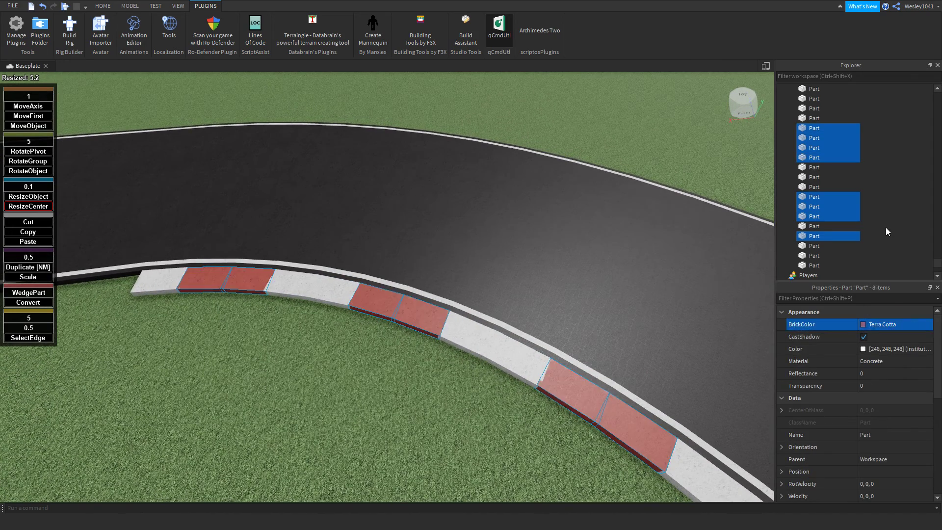
- Switch to MoveFirst and select the four parts of the middle red stripe on the previous corner's kerb
{"action": "right_click_drag", "start_coordinate": [558, 232], "coordinate": [549, 234]}
{"action": "key", "text": "d"}
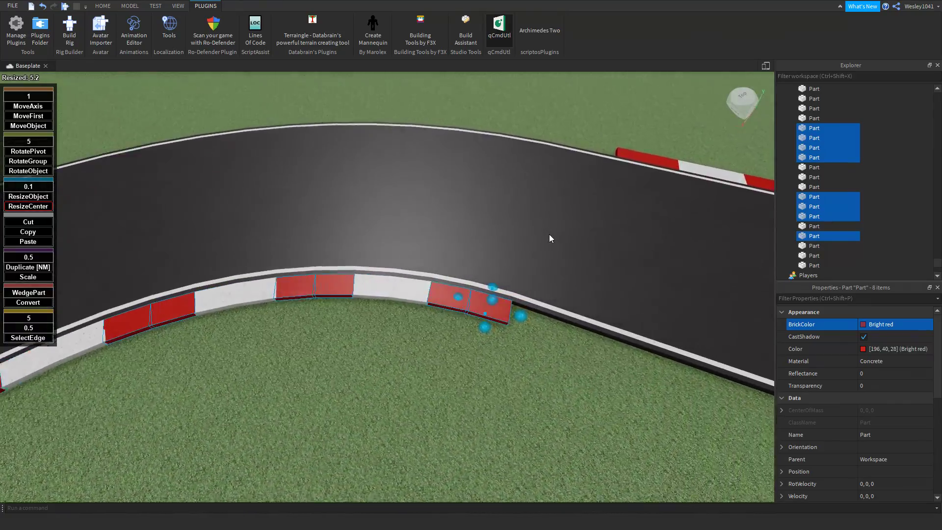
{"action": "key", "text": "w"}
{"action": "left_click", "coordinate": [28, 116]}
{"action": "right_click_drag", "start_coordinate": [317, 190], "coordinate": [320, 191]}
{"action": "key", "text": "w"}
{"action": "key", "text": "s"}
{"action": "key", "text": "s"}
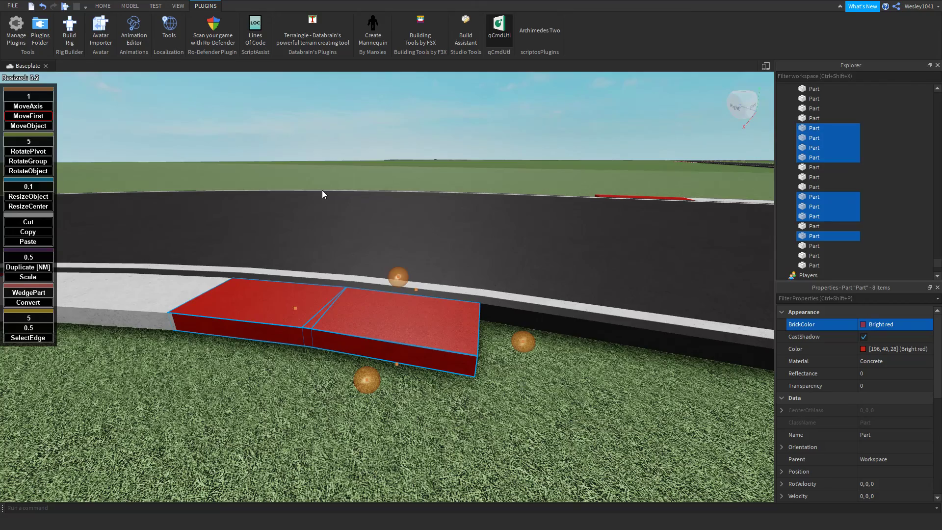
{"action": "key", "text": "d"}
{"action": "right_click_drag", "start_coordinate": [419, 229], "coordinate": [418, 233]}
{"action": "key", "text": "w"}
{"action": "key", "text": "w"}
{"action": "left_click", "coordinate": [444, 422]}
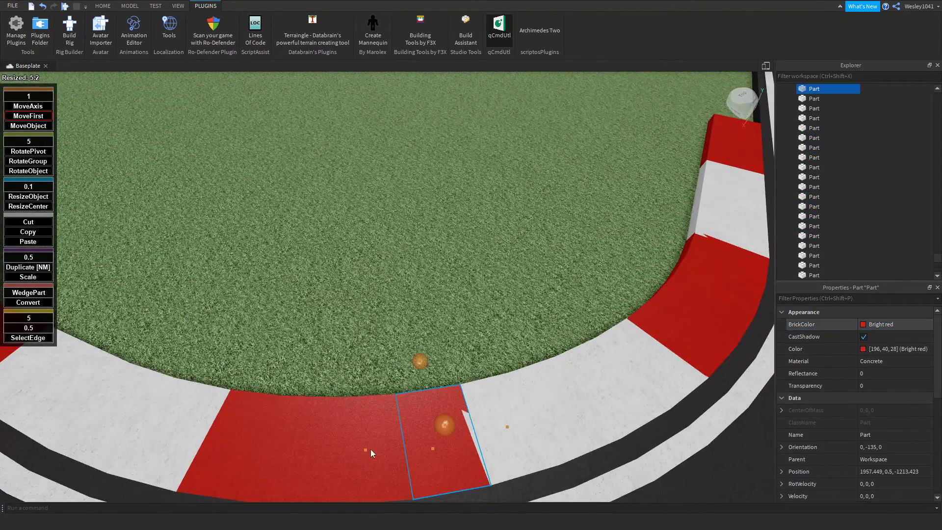
{"action": "left_click", "coordinate": [354, 432], "text": "ctrl"}
{"action": "left_click", "coordinate": [294, 434], "text": "ctrl"}
{"action": "left_click", "coordinate": [252, 428], "text": "ctrl"}
- Add the four parts of the neighbouring red stripe on the same corner to the selection
{"action": "key", "text": "s"}
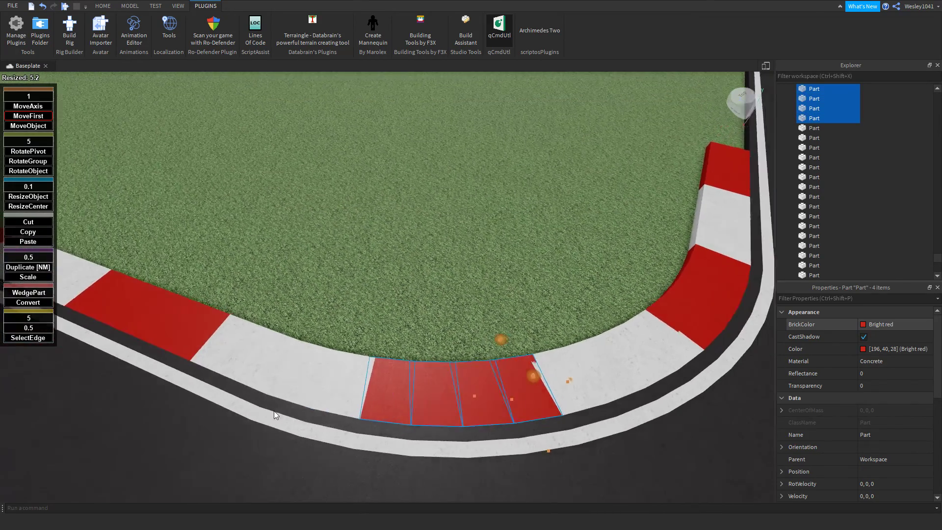
{"action": "key", "text": "d"}
{"action": "left_click", "coordinate": [398, 318], "text": "ctrl"}
{"action": "left_click", "coordinate": [429, 297], "text": "ctrl"}
{"action": "left_click", "coordinate": [457, 280], "text": "ctrl"}
{"action": "left_click", "coordinate": [473, 265], "text": "ctrl"}
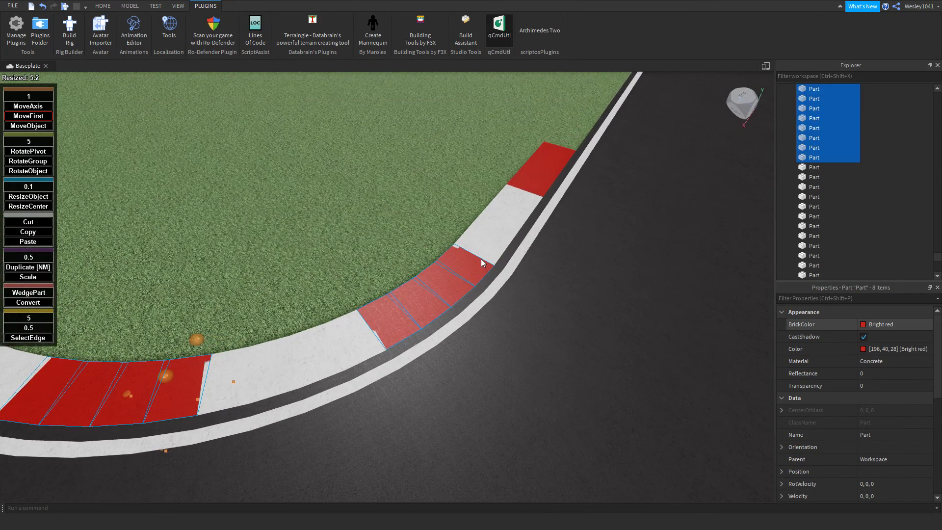
- Raise the eight selected red parts 1 stud and lower them 0.99 studs, leaving a net lift of 0.01
{"action": "right_click_drag", "start_coordinate": [422, 272], "coordinate": [422, 272]}
{"action": "key", "text": "w"}
{"action": "left_click_drag", "start_coordinate": [379, 252], "coordinate": [375, 226]}
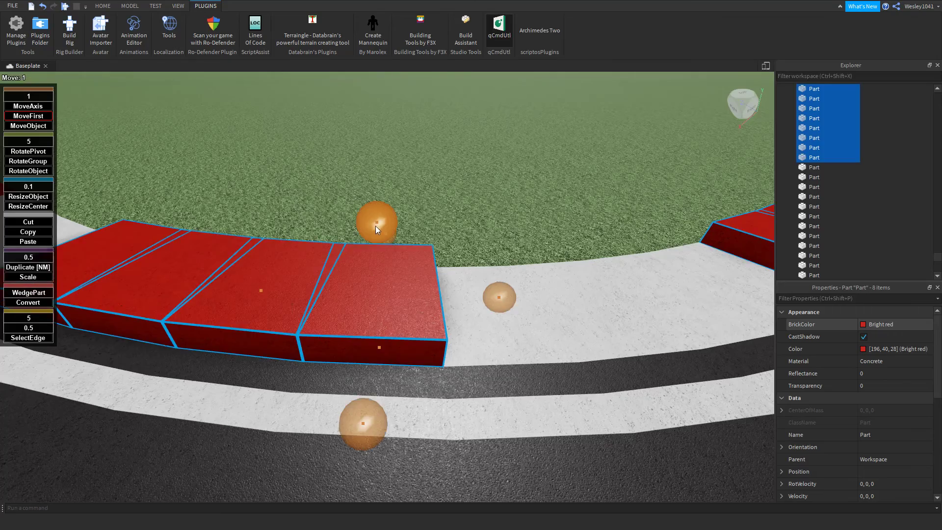
{"action": "right_click_drag", "start_coordinate": [375, 226], "coordinate": [375, 226]}
{"action": "key", "text": "a"}
{"action": "key", "text": "s"}
{"action": "key", "text": "w"}
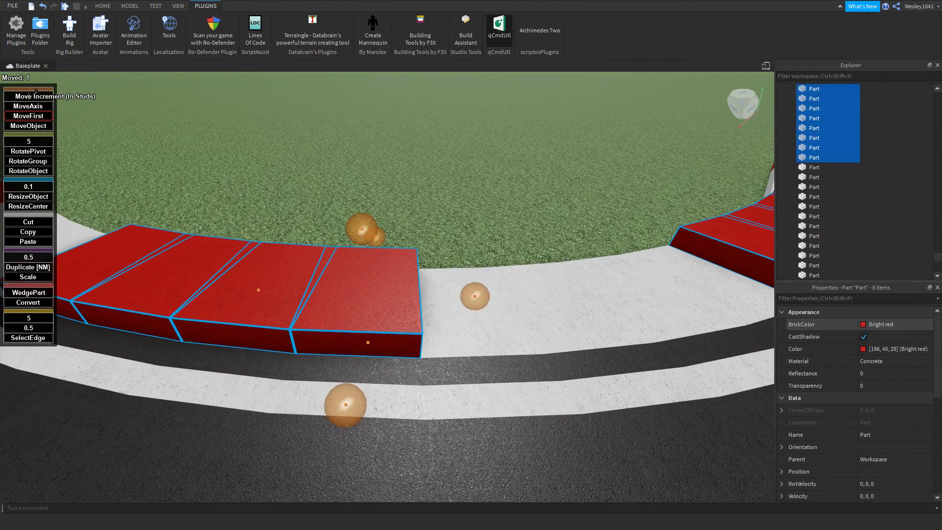
{"action": "left_click_drag", "start_coordinate": [360, 221], "coordinate": [360, 248]}
{"action": "key", "text": "d"}
{"action": "key", "text": "s"}
{"action": "right_click_drag", "start_coordinate": [360, 247], "coordinate": [360, 247]}
{"action": "key", "text": "w"}
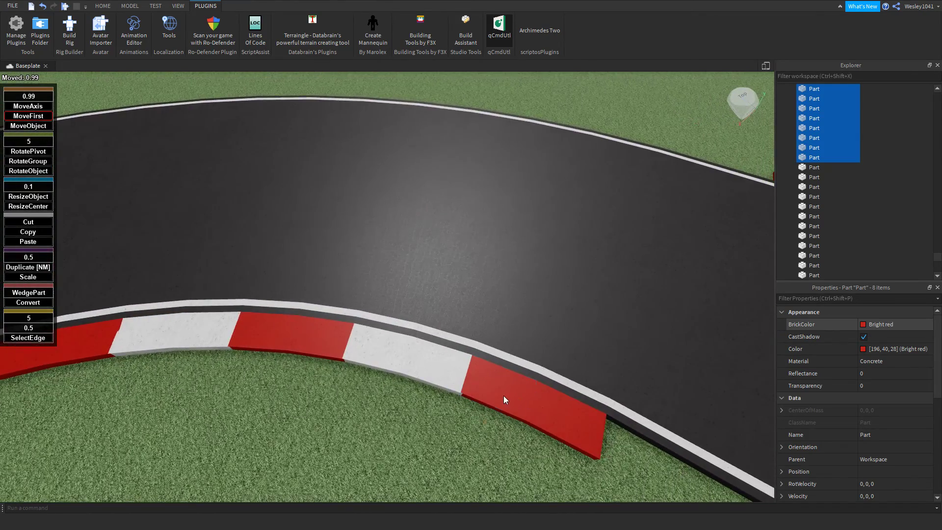
- Select the end part of the kerb's white end and extend it with one 5-degree Archimedes Two segment using the inverted axis
{"action": "left_click", "coordinate": [503, 396]}
{"action": "key", "text": "s"}
{"action": "key", "text": "s"}
{"action": "key", "text": "a"}
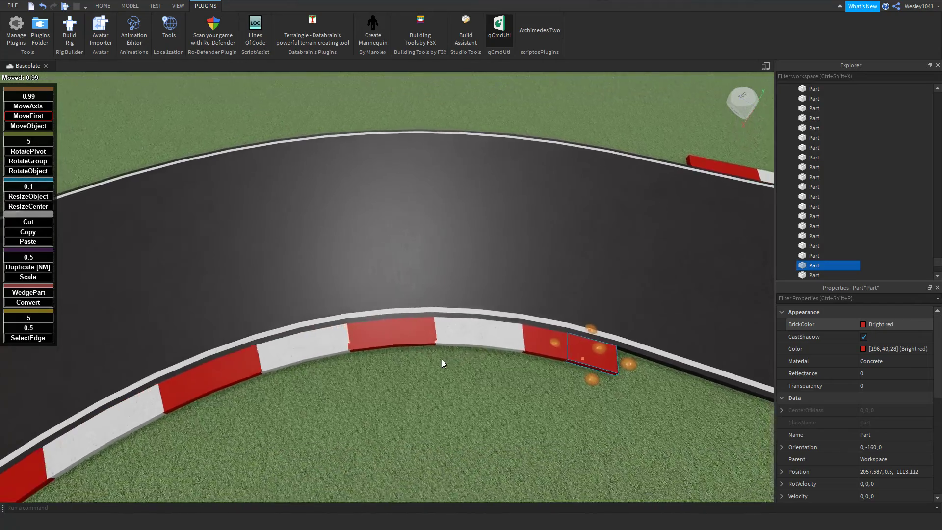
{"action": "right_click_drag", "start_coordinate": [442, 359], "coordinate": [441, 359]}
{"action": "left_click", "coordinate": [322, 331]}
{"action": "key", "text": "w"}
{"action": "right_click_drag", "start_coordinate": [315, 334], "coordinate": [315, 334]}
{"action": "key", "text": "w"}
{"action": "key", "text": "a"}
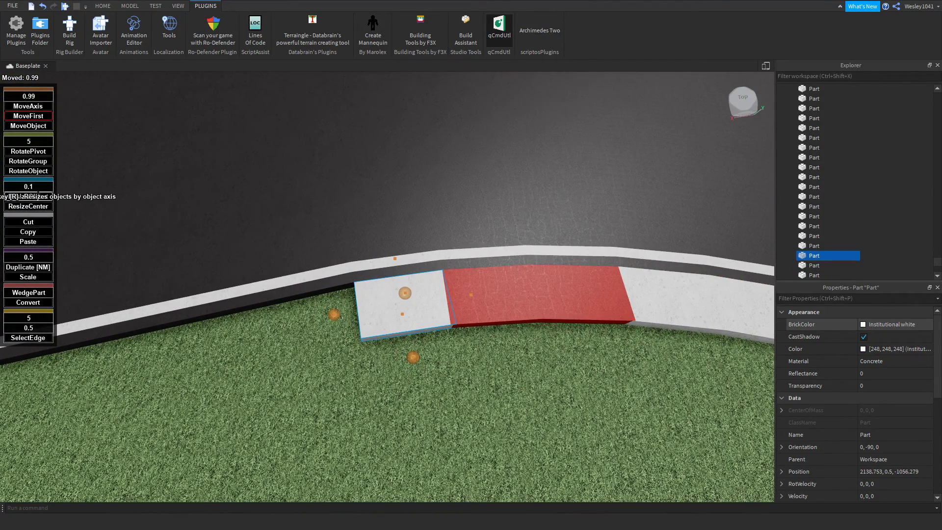
{"action": "key", "text": "w"}
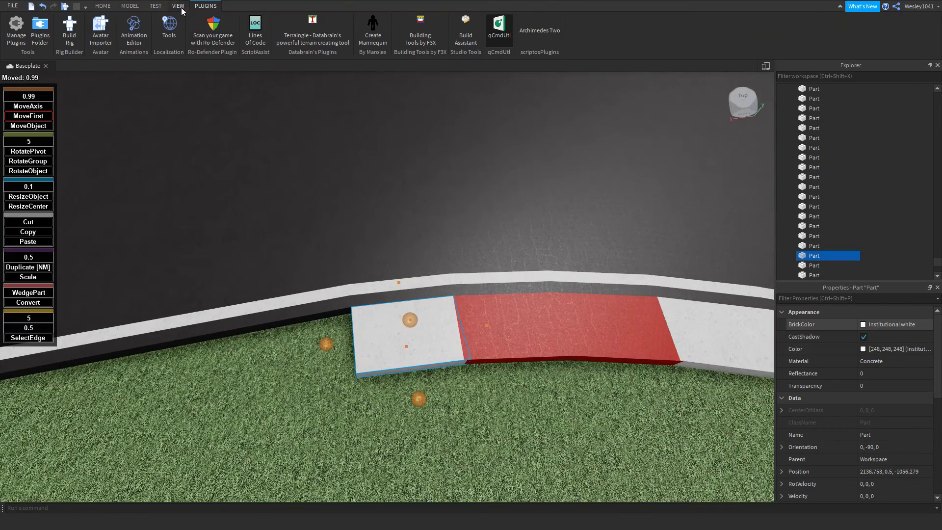
{"action": "left_click", "coordinate": [546, 28]}
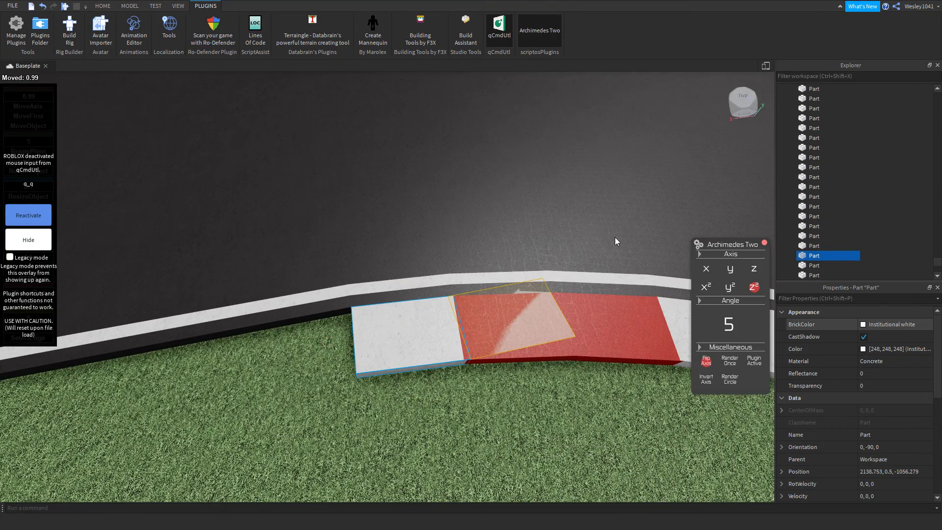
{"action": "left_click", "coordinate": [706, 377]}
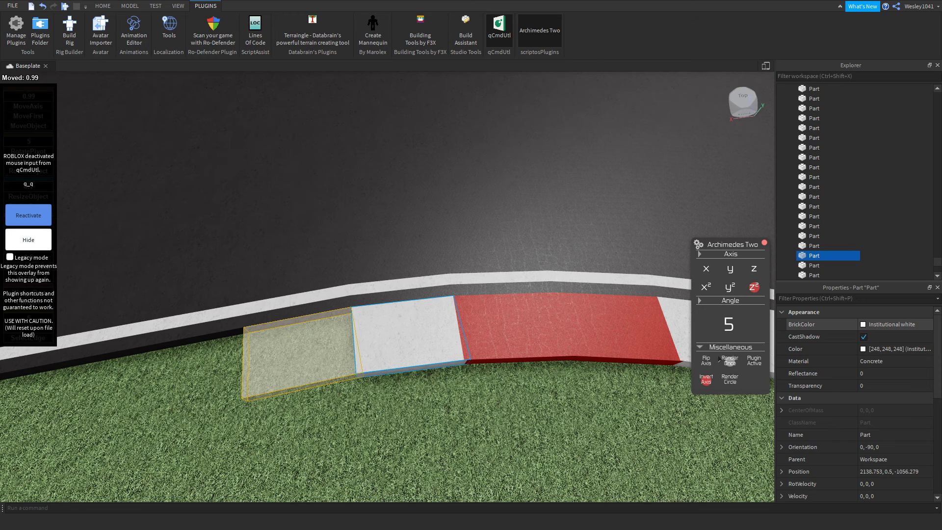
{"action": "left_click", "coordinate": [720, 360]}
- Duplicate the new white segment and move the copy 7.8 studs onward along the straight with MoveFirst
{"action": "left_click", "coordinate": [28, 215]}
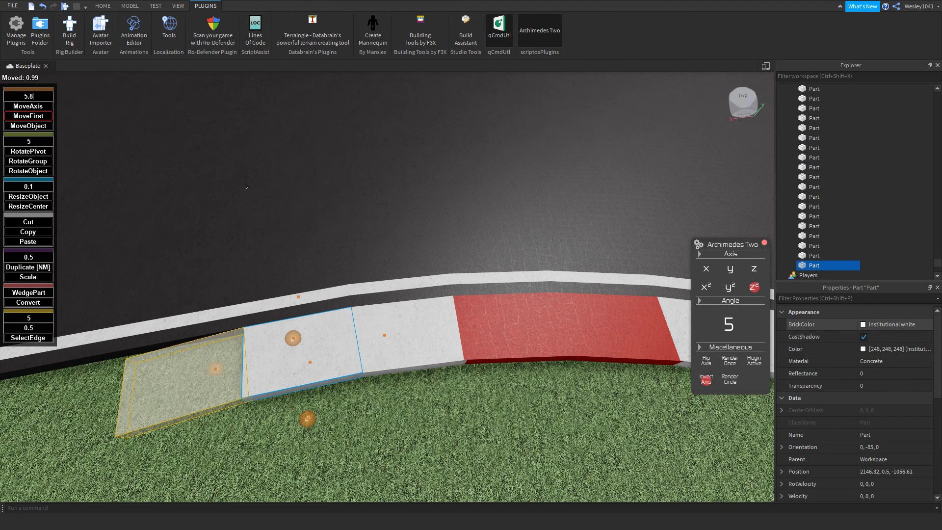
{"action": "right_click_drag", "start_coordinate": [275, 257], "coordinate": [275, 256]}
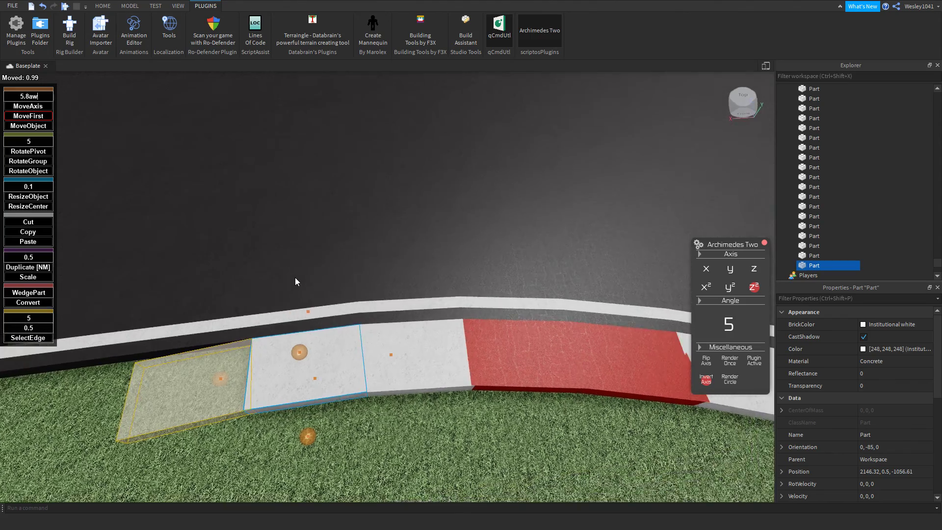
{"action": "type", "text": "a"}
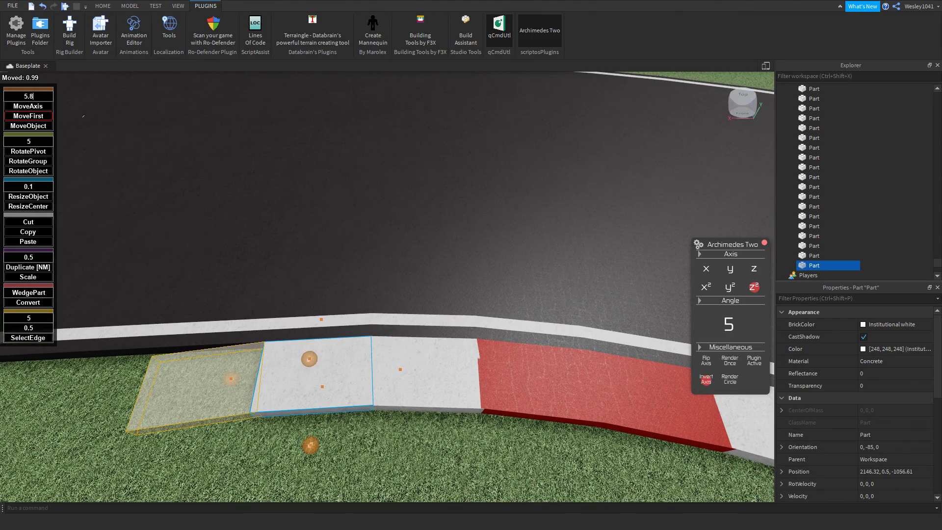
{"action": "type", "text": "a"}
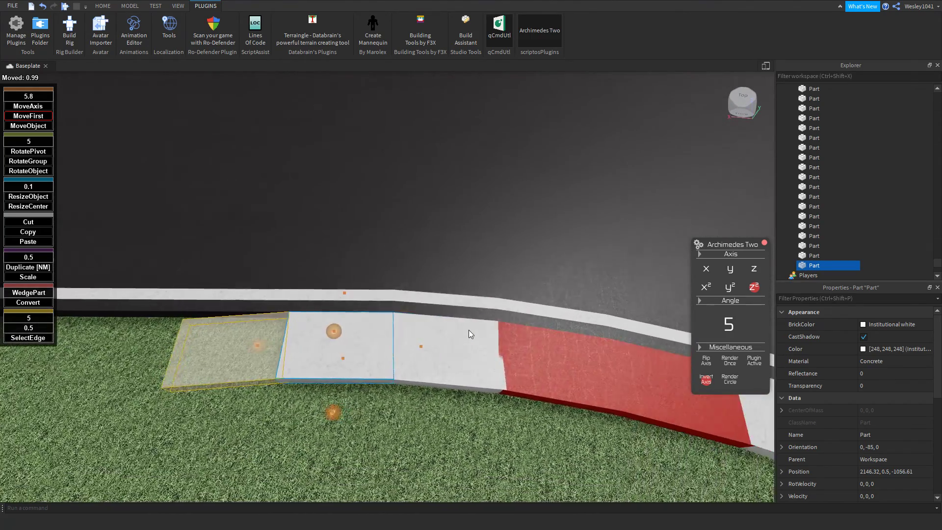
{"action": "type", "text": "d"}
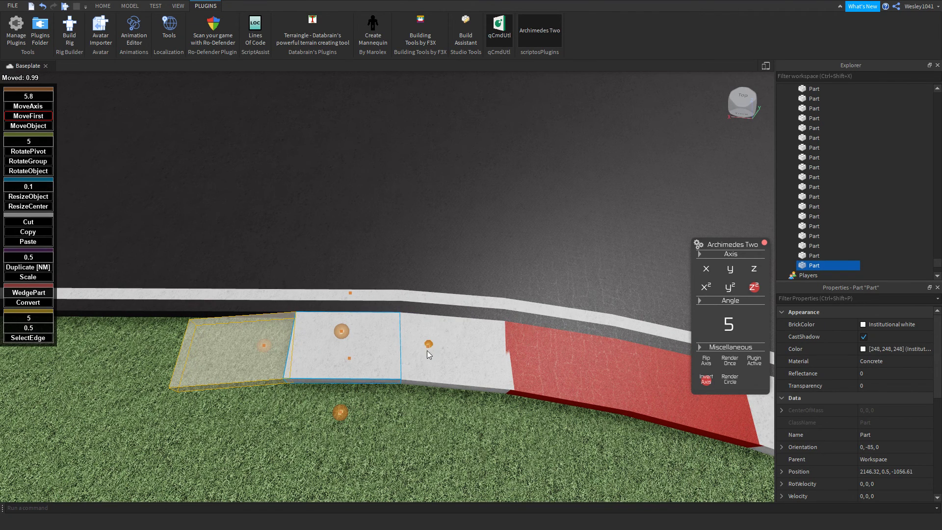
{"action": "mouse_move", "coordinate": [427, 351]}
{"action": "left_mouse_down"}
{"action": "mouse_move", "coordinate": [308, 346]}
{"action": "mouse_move", "coordinate": [399, 352]}
{"action": "left_mouse_up"}
{"action": "scroll", "coordinate": [905, 439], "scroll_direction": "down", "scroll_amount": 5}
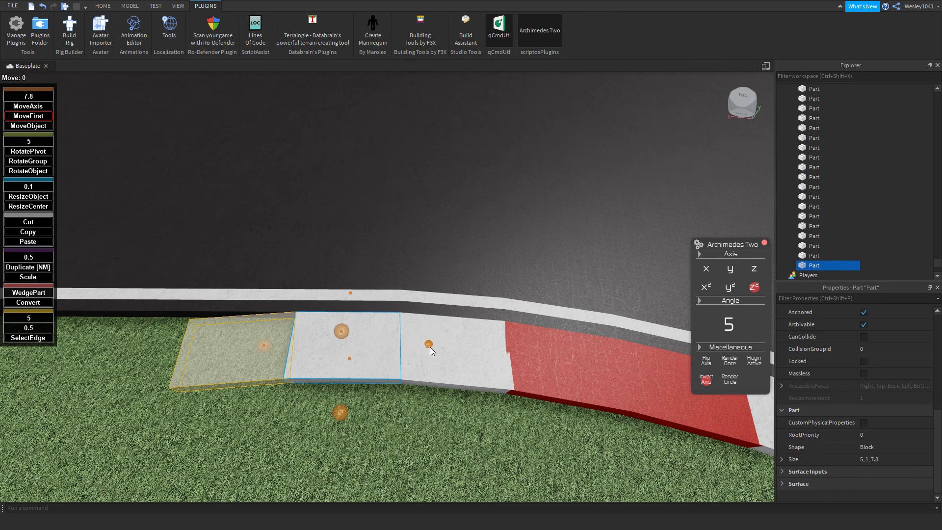
{"action": "left_click_drag", "start_coordinate": [429, 347], "coordinate": [345, 347]}
- Colour the copied end segment Bright red and lengthen it by 7.8 studs away from the bend
{"action": "scroll", "coordinate": [885, 321], "scroll_direction": "up", "scroll_amount": 5}
{"action": "left_click", "coordinate": [868, 323]}
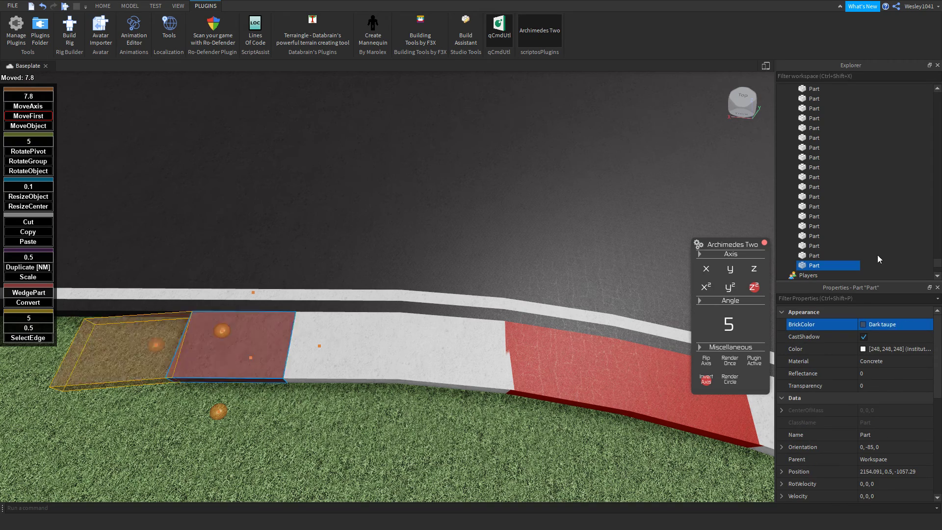
{"action": "right_click_drag", "start_coordinate": [470, 250], "coordinate": [461, 252]}
{"action": "key", "text": "a"}
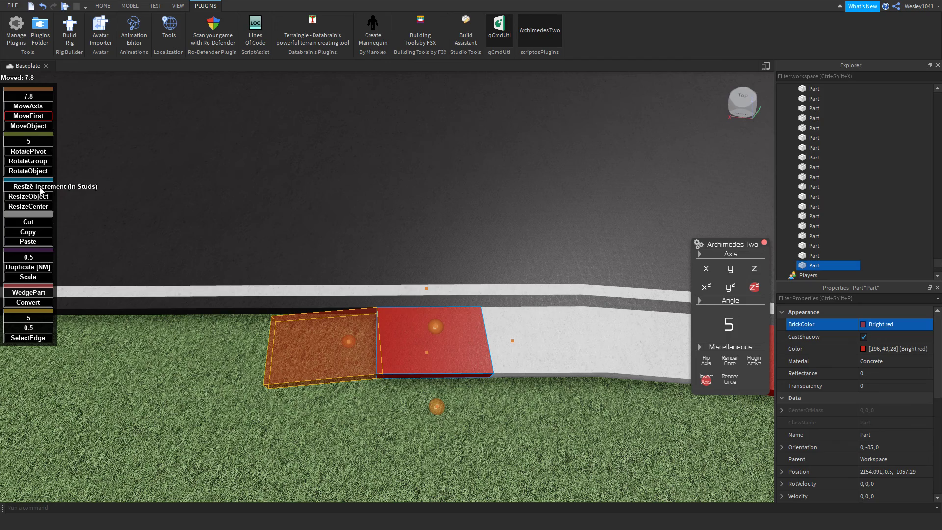
{"action": "left_click", "coordinate": [28, 196]}
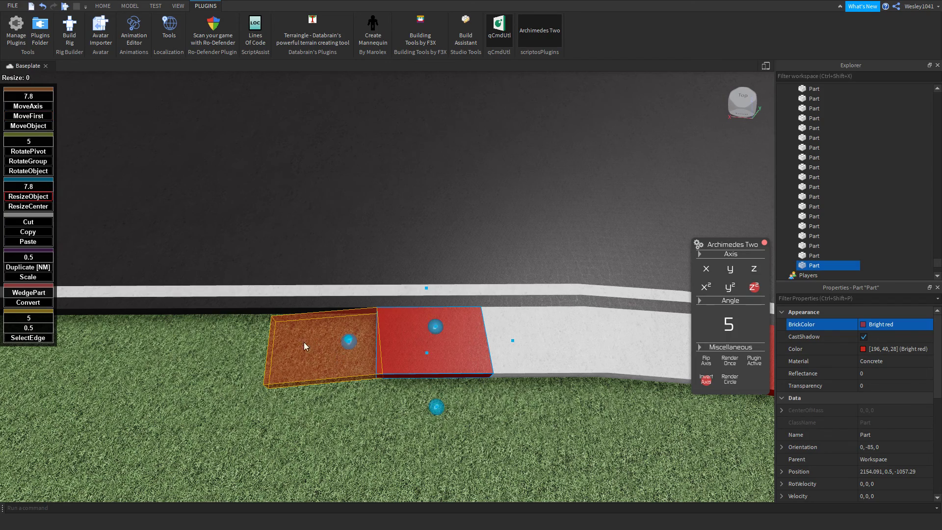
{"action": "left_click_drag", "start_coordinate": [304, 343], "coordinate": [282, 342]}
- Select the red end part at the kerb's opposite end and render one more 5-degree segment without the inverted axis
{"action": "scroll", "coordinate": [281, 342], "scroll_direction": "down", "scroll_amount": 8}
{"action": "right_click_drag", "start_coordinate": [299, 342], "coordinate": [308, 345]}
{"action": "left_click", "coordinate": [420, 361]}
{"action": "right_click_drag", "start_coordinate": [420, 361], "coordinate": [425, 358]}
{"action": "scroll", "coordinate": [426, 359], "scroll_direction": "up", "scroll_amount": 4}
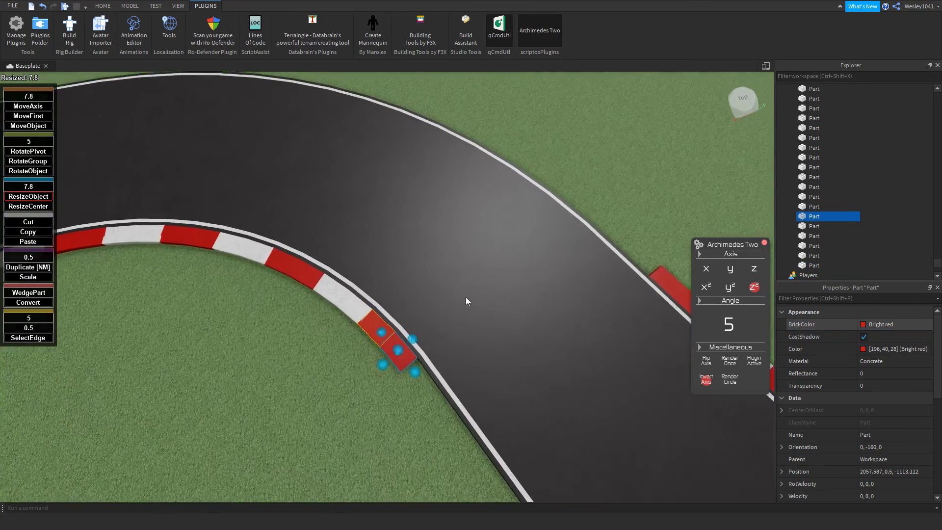
{"action": "key", "text": "w"}
{"action": "key", "text": "a"}
{"action": "left_click", "coordinate": [706, 379]}
{"action": "right_click_drag", "start_coordinate": [564, 321], "coordinate": [567, 321]}
{"action": "key", "text": "w"}
{"action": "key", "text": "d"}
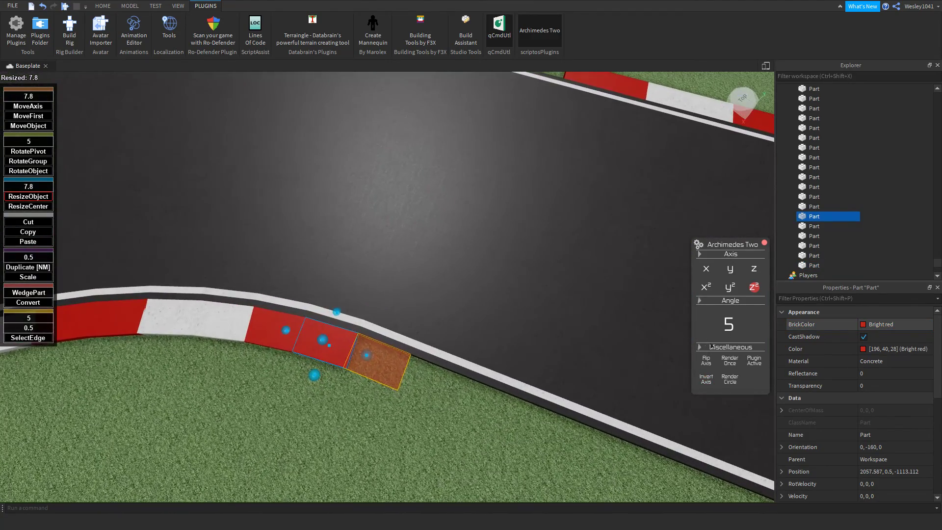
{"action": "left_click", "coordinate": [730, 361]}
- Lengthen the new end segment by 7.8 studs along the straight and colour it Institutional white
{"action": "right_click_drag", "start_coordinate": [443, 316], "coordinate": [443, 315]}
{"action": "key", "text": "d"}
{"action": "key", "text": "w"}
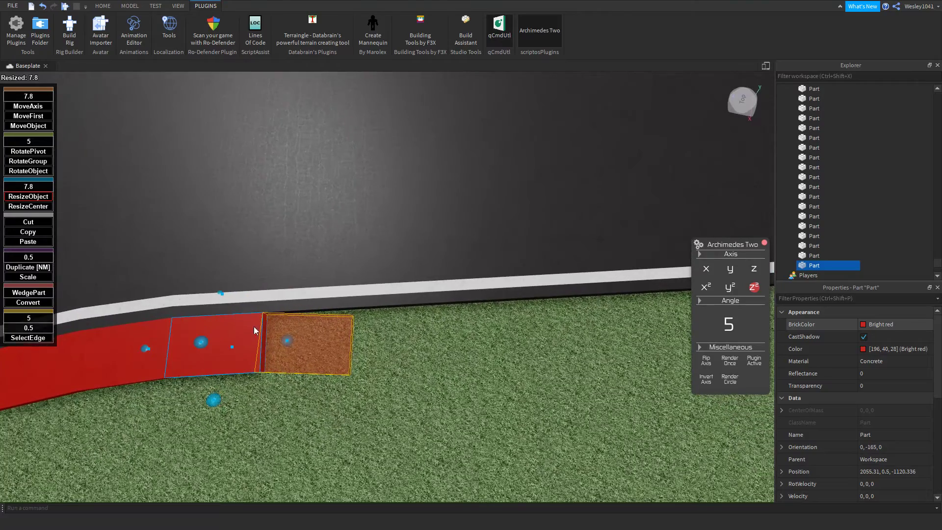
{"action": "left_click_drag", "start_coordinate": [289, 342], "coordinate": [384, 339]}
{"action": "left_click", "coordinate": [864, 327]}
{"action": "left_click", "coordinate": [910, 299]}
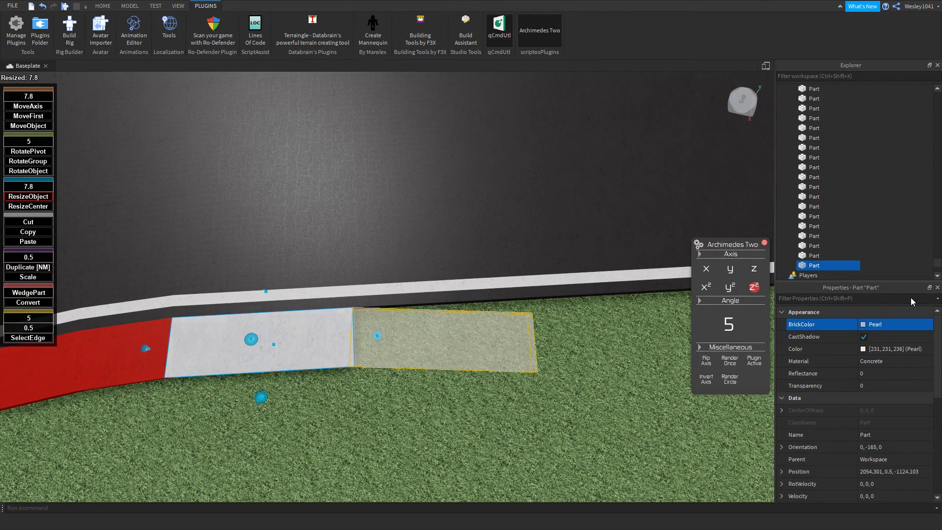
- Select both parts of the red stripe beside the new white end segment and close Archimedes Two
{"action": "right_click_drag", "start_coordinate": [497, 294], "coordinate": [495, 283]}
{"action": "scroll", "coordinate": [496, 282], "scroll_direction": "down", "scroll_amount": 8}
{"action": "key", "text": "d"}
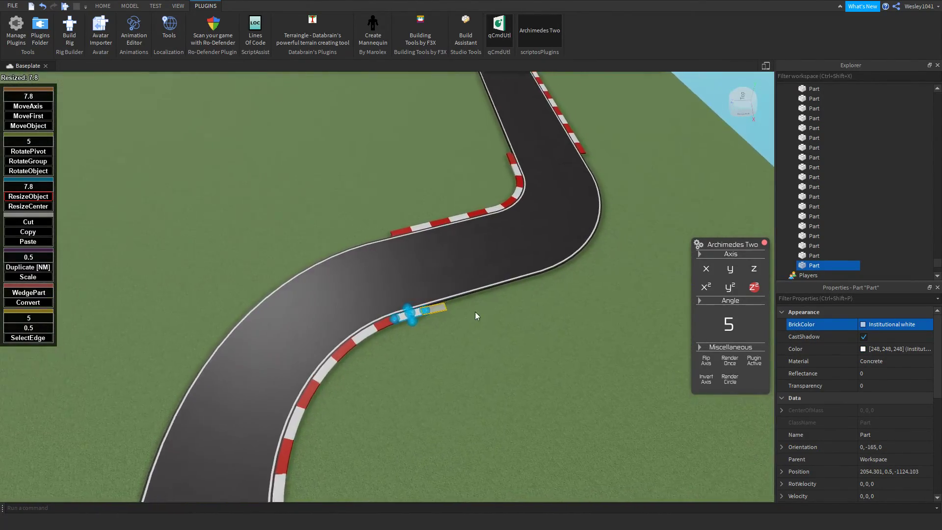
{"action": "scroll", "coordinate": [466, 315], "scroll_direction": "up", "scroll_amount": 4}
{"action": "right_click_drag", "start_coordinate": [450, 320], "coordinate": [449, 320]}
{"action": "scroll", "coordinate": [456, 321], "scroll_direction": "down", "scroll_amount": 6}
{"action": "scroll", "coordinate": [470, 319], "scroll_direction": "up", "scroll_amount": 5}
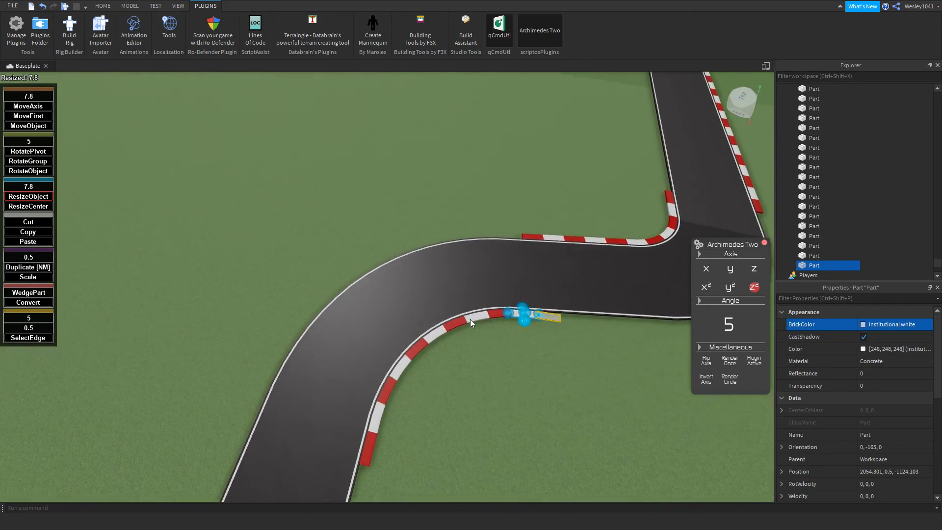
{"action": "key", "text": "w"}
{"action": "key", "text": "d"}
{"action": "left_click", "coordinate": [484, 322]}
{"action": "left_click", "coordinate": [455, 318], "text": "ctrl"}
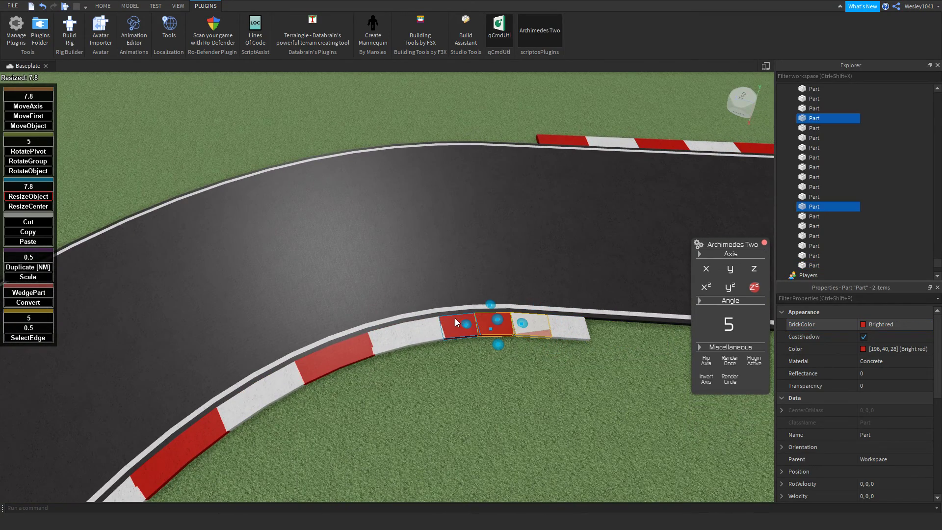
{"action": "left_click", "coordinate": [764, 242]}
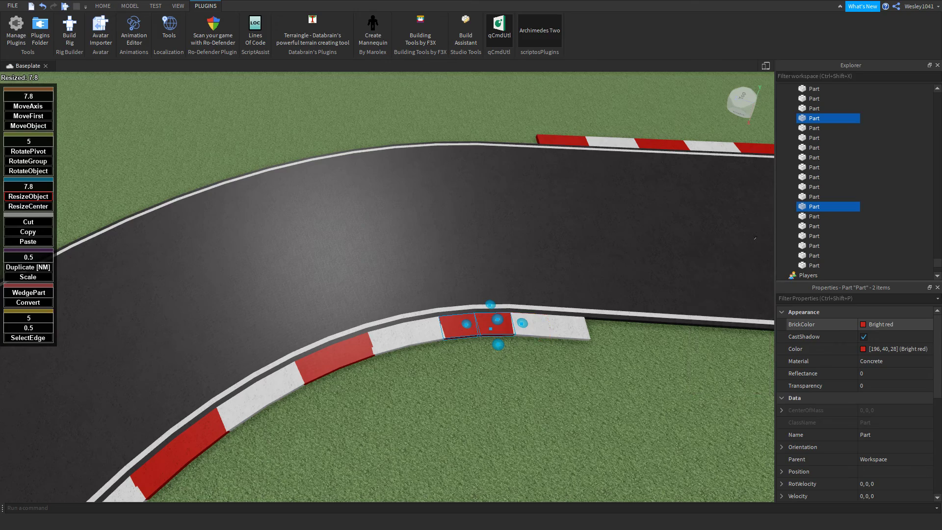
- Add the paired parts of the next three red stripes around the bend to the selection, eight parts in all
{"action": "right_click_drag", "start_coordinate": [499, 290], "coordinate": [499, 290]}
{"action": "key", "text": "a"}
{"action": "left_click", "coordinate": [437, 315], "text": "ctrl"}
{"action": "left_click", "coordinate": [425, 310], "text": "ctrl"}
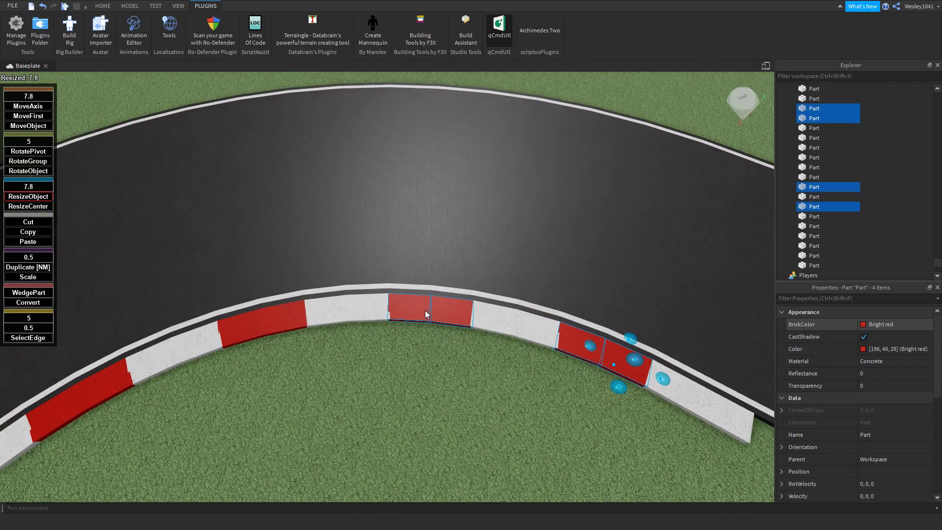
{"action": "left_click", "coordinate": [288, 318], "text": "ctrl"}
{"action": "left_click", "coordinate": [241, 325], "text": "ctrl"}
{"action": "right_click_drag", "start_coordinate": [242, 311], "coordinate": [241, 311]}
{"action": "key", "text": "a"}
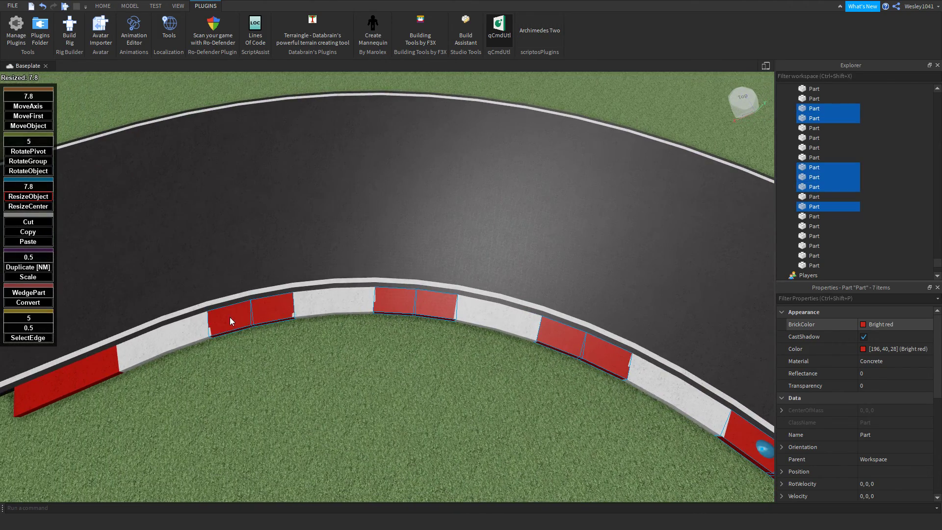
{"action": "left_click", "coordinate": [229, 317], "text": "ctrl"}
- Raise the eight selected red parts 1 stud with MoveFirst, lower them 0.99 studs, and clear the selection
{"action": "left_click", "coordinate": [32, 116]}
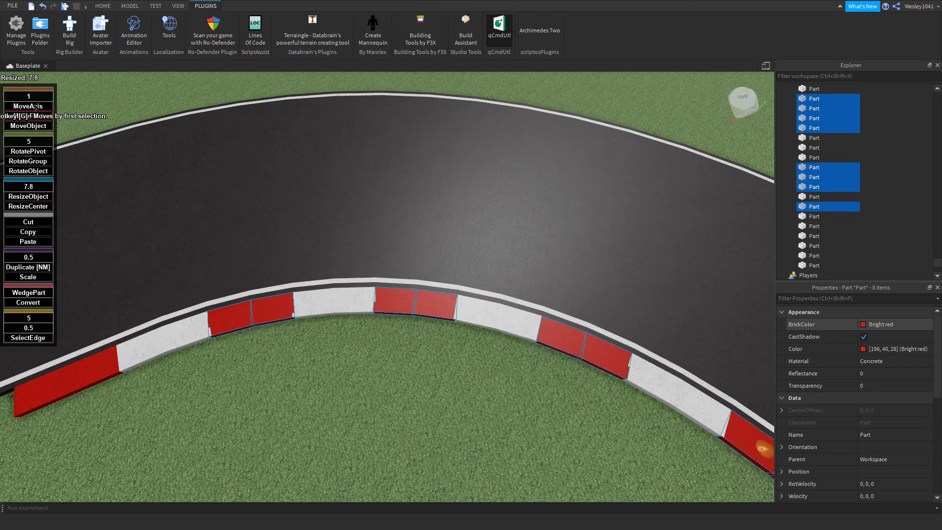
{"action": "right_click_drag", "start_coordinate": [384, 202], "coordinate": [415, 241]}
{"action": "key", "text": "w"}
{"action": "left_click_drag", "start_coordinate": [291, 348], "coordinate": [287, 334]}
{"action": "right_click_drag", "start_coordinate": [287, 332], "coordinate": [264, 336]}
{"action": "key", "text": "a"}
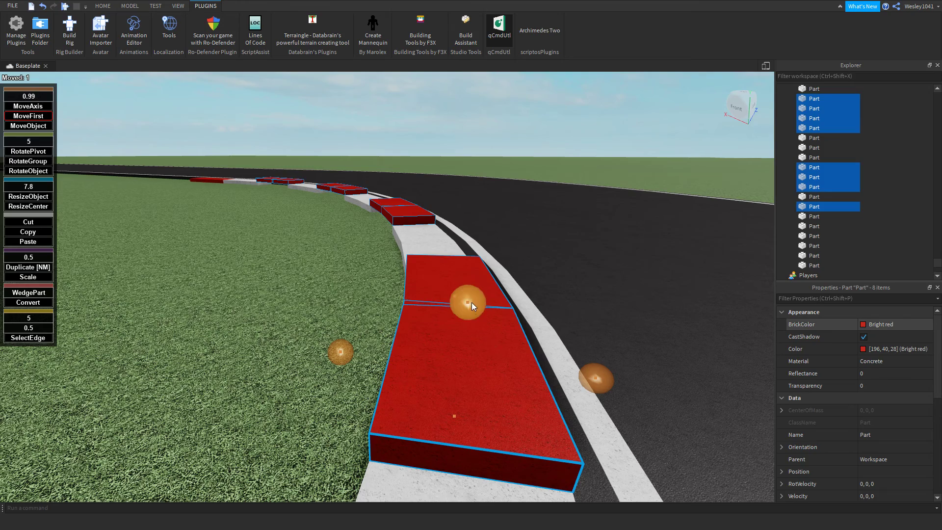
{"action": "left_click_drag", "start_coordinate": [472, 302], "coordinate": [476, 321]}
{"action": "key", "text": "s"}
{"action": "right_click_drag", "start_coordinate": [463, 313], "coordinate": [463, 313]}
{"action": "key", "text": "d"}
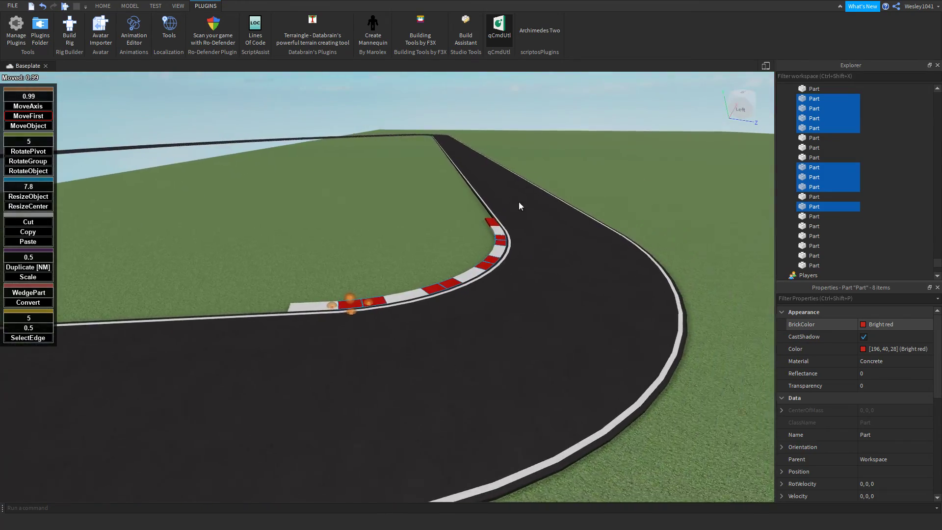
{"action": "left_click", "coordinate": [538, 161]}
- Duplicate the long white end segment and move the copy 15.6 studs further along the straight
{"action": "key", "text": "s"}
{"action": "right_click_drag", "start_coordinate": [538, 160], "coordinate": [514, 166]}
{"action": "key", "text": "w"}
{"action": "key", "text": "w"}
{"action": "key", "text": "a"}
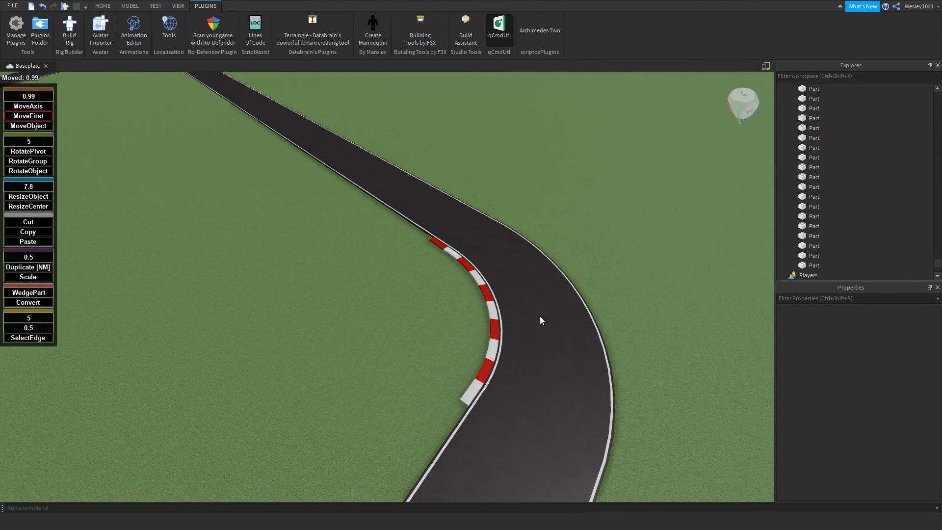
{"action": "left_click", "coordinate": [478, 388]}
{"action": "key", "text": "f"}
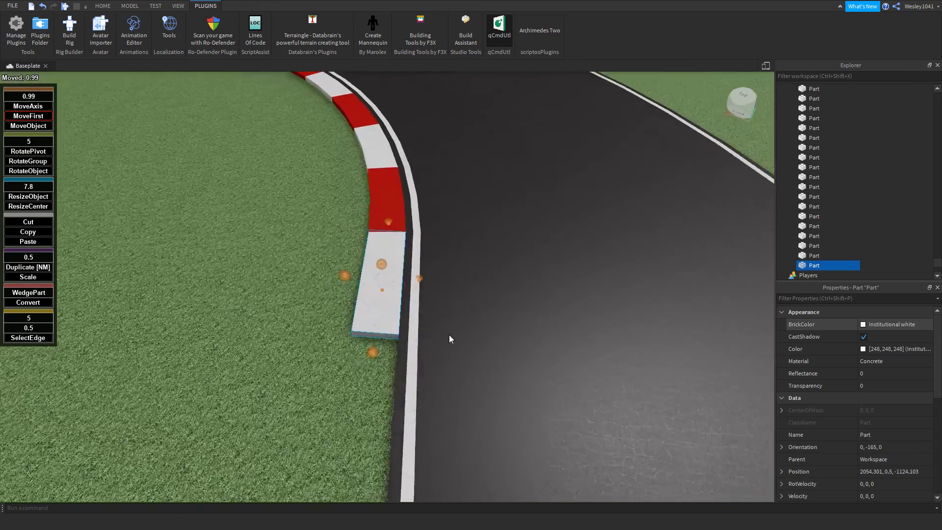
{"action": "left_click", "coordinate": [30, 96]}
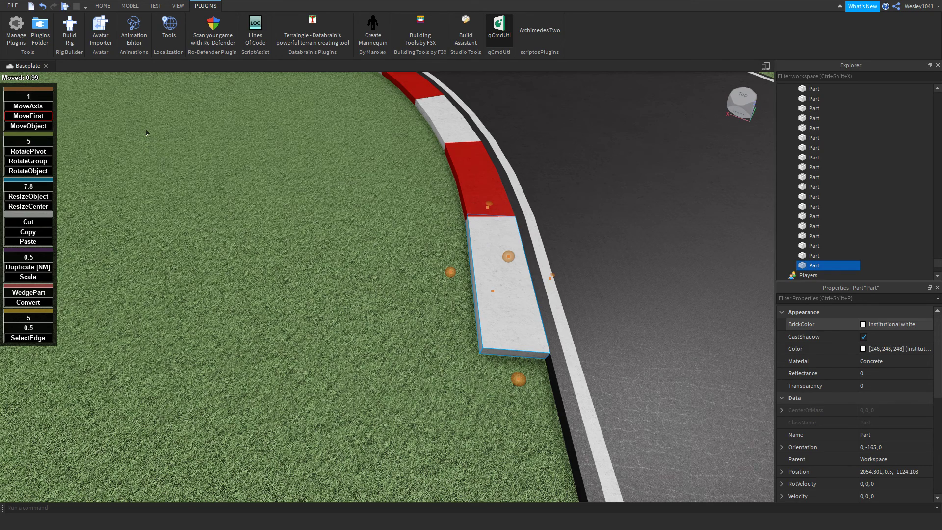
{"action": "type", "text": "15.6"}
{"action": "right_click_drag", "start_coordinate": [154, 137], "coordinate": [307, 158]}
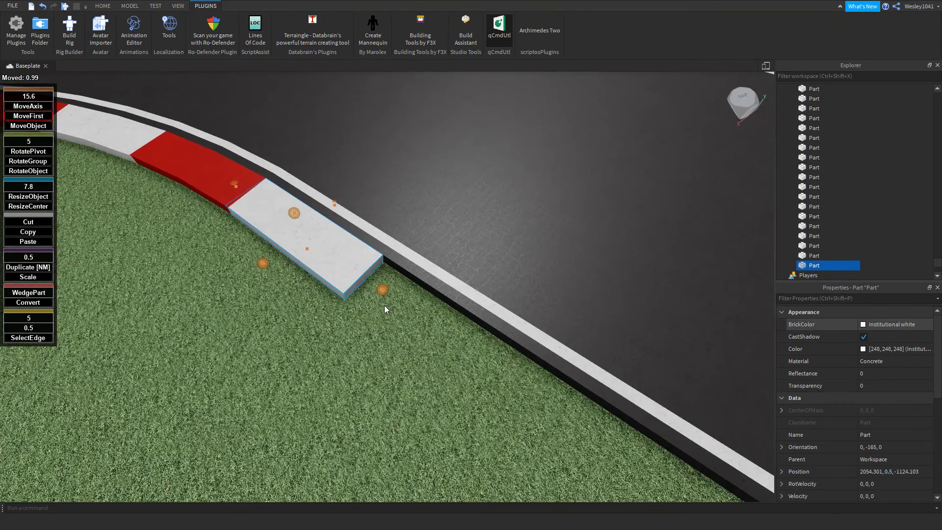
{"action": "left_click_drag", "start_coordinate": [468, 325], "coordinate": [632, 330]}
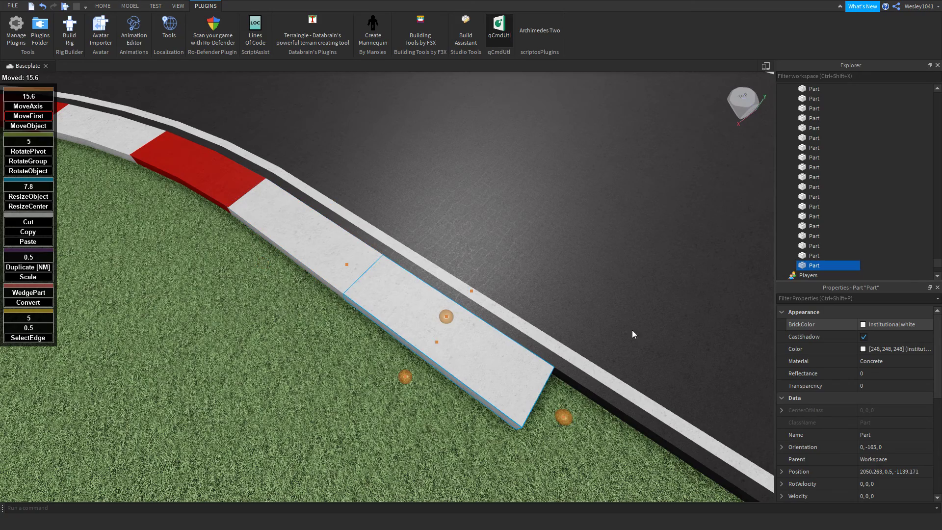
- Colour the copied segment at the end of the kerb Bright red
{"action": "left_click", "coordinate": [881, 329]}
{"action": "left_click", "coordinate": [904, 218]}
{"action": "right_click_drag", "start_coordinate": [434, 232], "coordinate": [427, 231]}
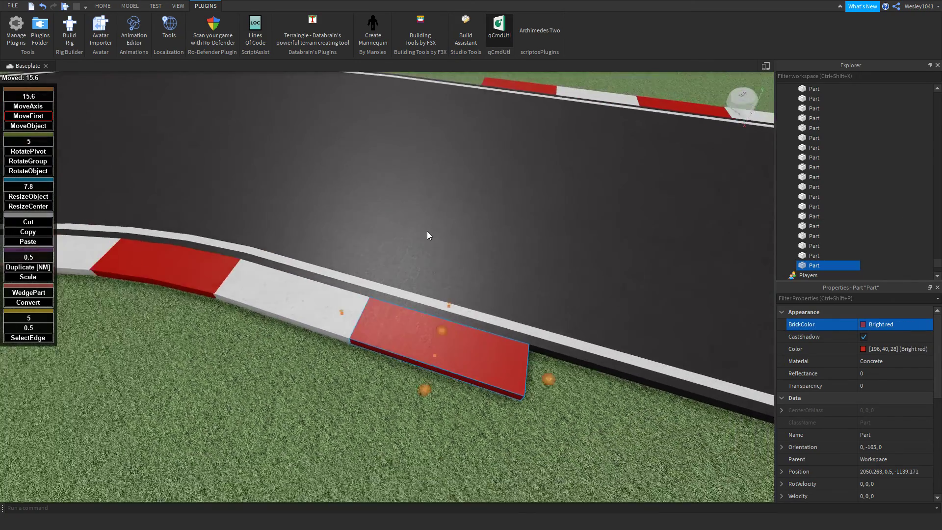
{"action": "scroll", "coordinate": [434, 231], "scroll_direction": "down", "scroll_amount": 10}
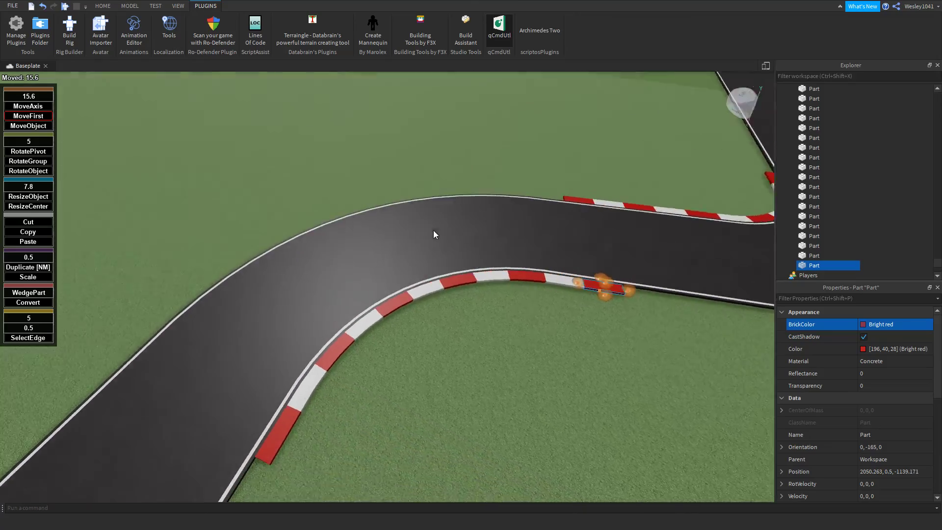
{"action": "scroll", "coordinate": [434, 231], "scroll_direction": "up", "scroll_amount": 6}
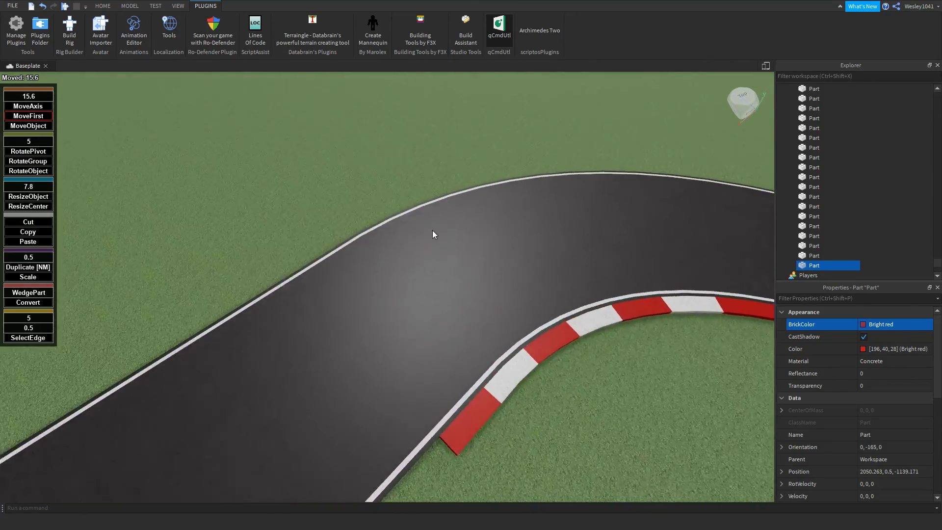
- Select the road surface part of the long straight that follows the corner
{"action": "scroll", "coordinate": [433, 232], "scroll_direction": "down", "scroll_amount": 3}
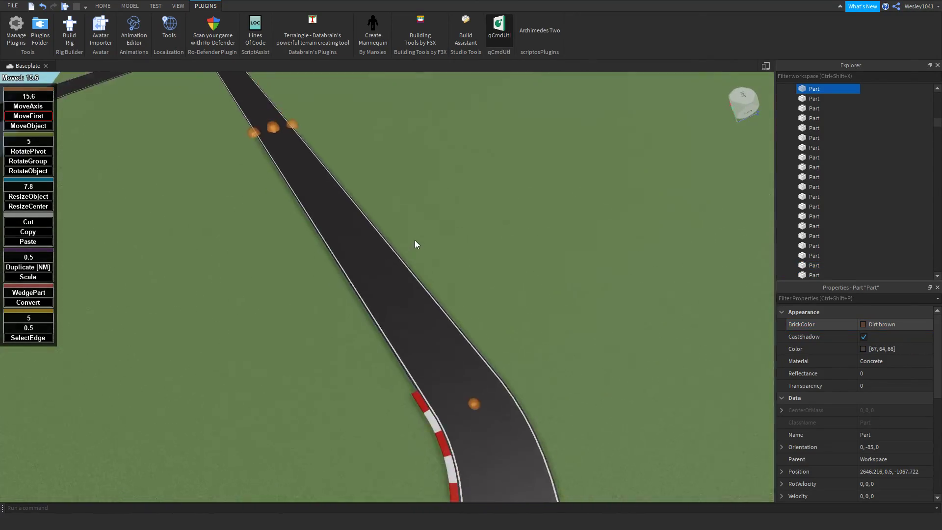
{"action": "key", "text": "w"}
{"action": "right_click_drag", "start_coordinate": [415, 240], "coordinate": [382, 226]}
{"action": "key", "text": "w"}
{"action": "key", "text": "d"}
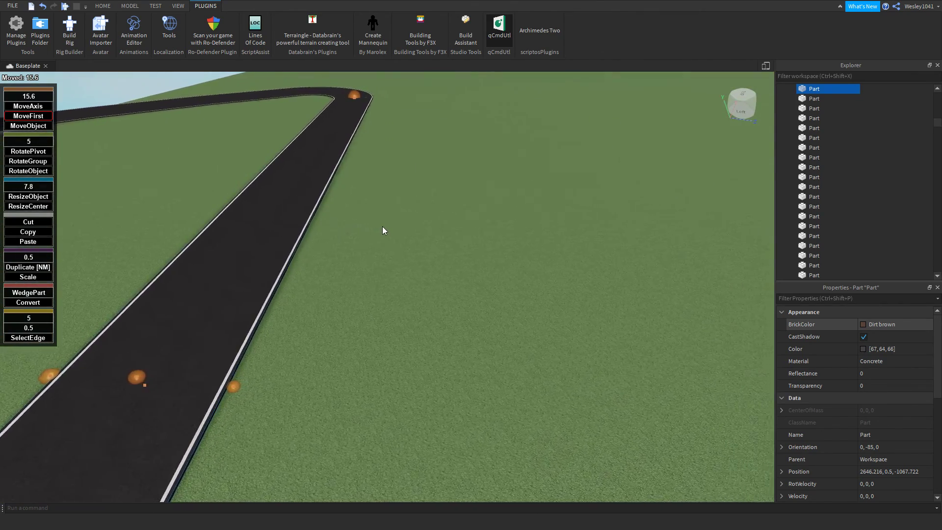
{"action": "key", "text": "a"}
{"action": "key", "text": "s"}
{"action": "key", "text": "d"}
{"action": "key", "text": "w"}
{"action": "key", "text": "a"}
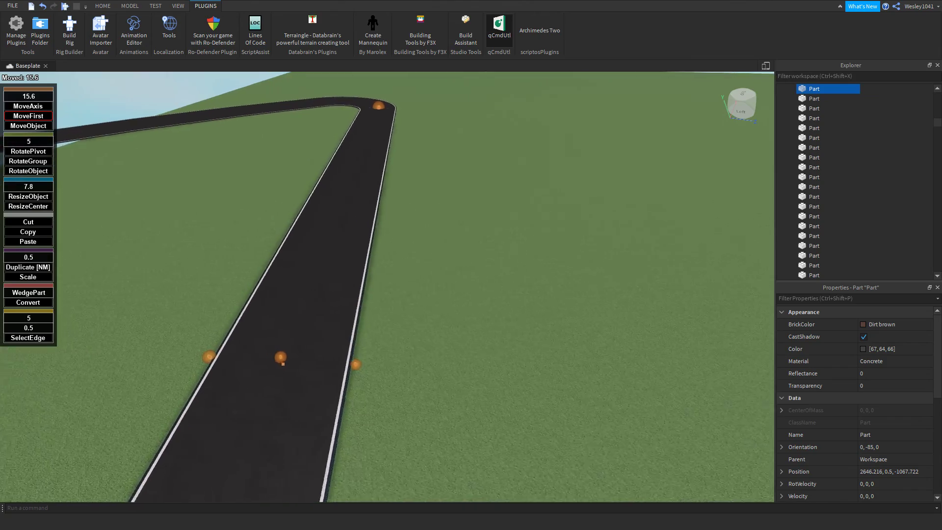
{"action": "key", "text": "s"}
{"action": "key", "text": "d"}
{"action": "key", "text": "w"}
{"action": "key", "text": "a"}
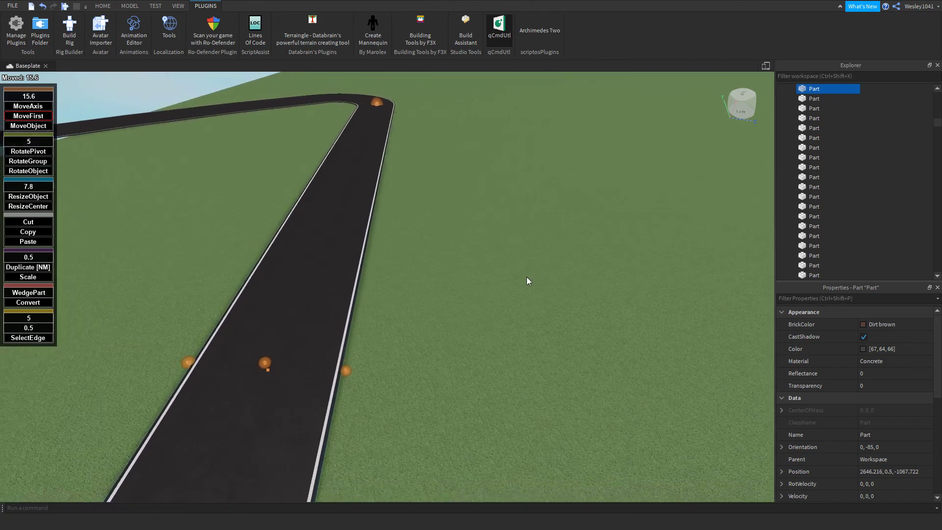
{"action": "key", "text": "a"}
{"action": "mouse_move", "coordinate": [526, 276]}
{"action": "right_mouse_down"}
{"action": "mouse_move", "coordinate": [540, 278]}
{"action": "mouse_move", "coordinate": [529, 278]}
{"action": "right_mouse_up"}
{"action": "key", "text": "w"}
{"action": "key", "text": "a"}
{"action": "key", "text": "d"}
{"action": "key", "text": "w"}
{"action": "key", "text": "a"}
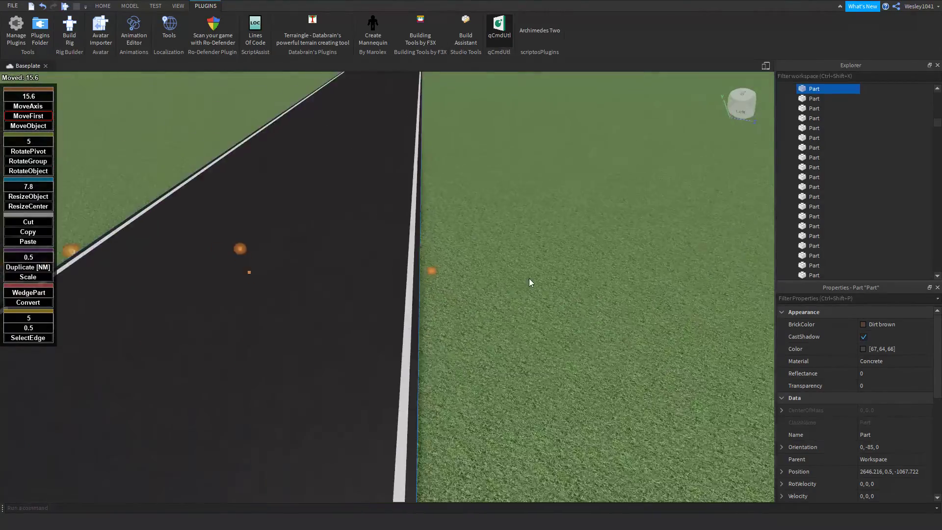
- Duplicate the straight's road part and extend the copy 5 studs beyond the outer edge, using a 1-stud resize increment
{"action": "left_click", "coordinate": [28, 188]}
{"action": "type", "text": "1"}
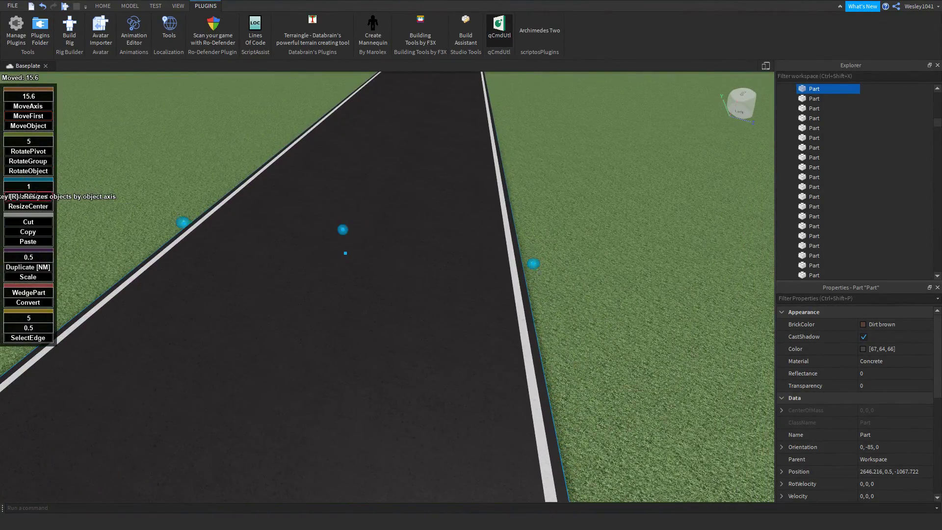
{"action": "right_click_drag", "start_coordinate": [343, 227], "coordinate": [354, 234]}
{"action": "key", "text": "w"}
{"action": "key", "text": "d"}
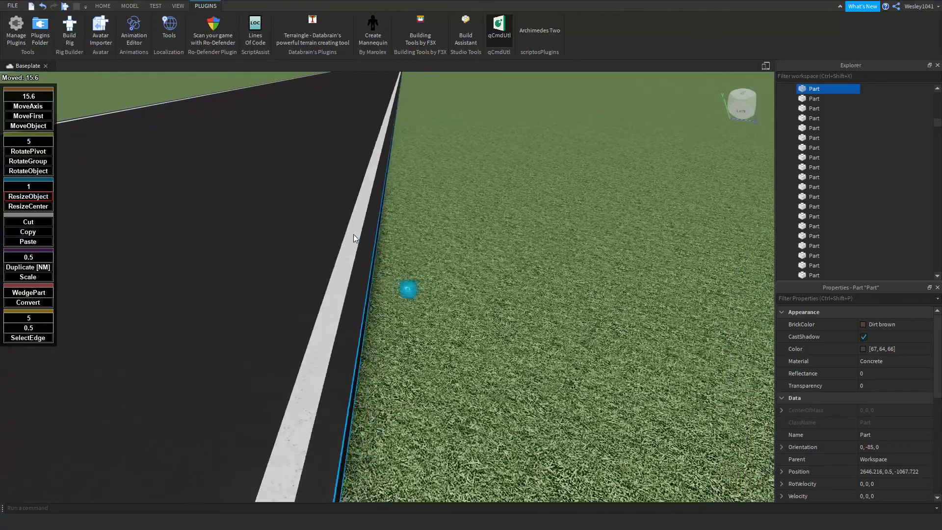
{"action": "key", "text": "d"}
{"action": "key", "text": "a"}
{"action": "key", "text": "d"}
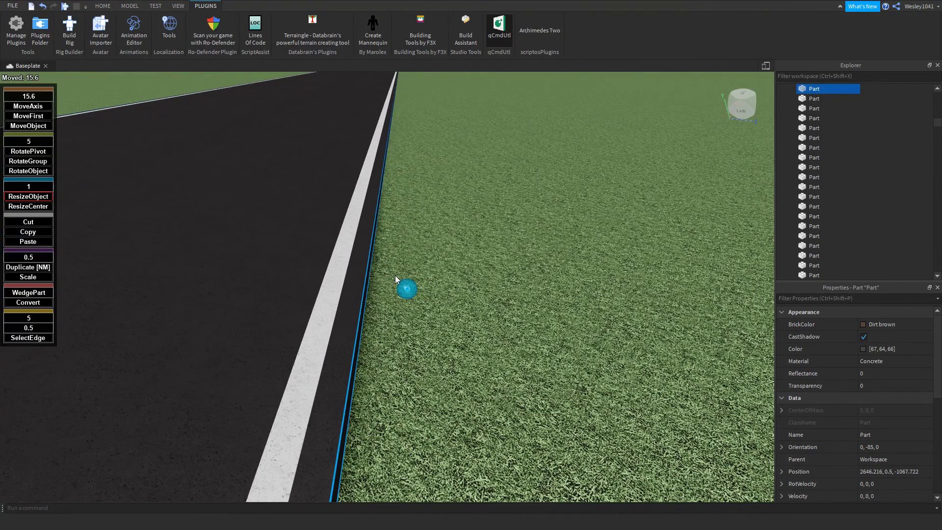
{"action": "key", "text": "ctrl+d"}
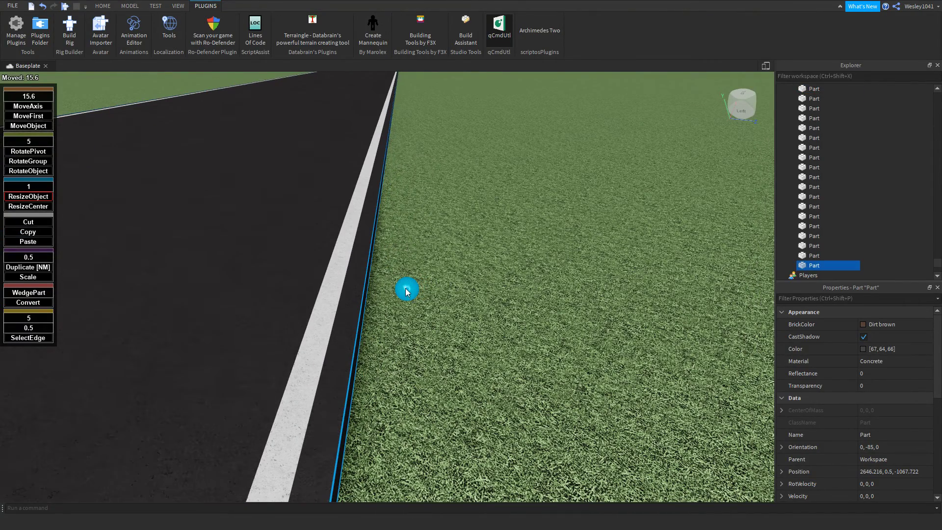
{"action": "left_click_drag", "start_coordinate": [408, 293], "coordinate": [508, 296]}
- Trim the copy's inner side by 60 studs to leave a 5-stud-wide outer strip and colour it Institutional white
{"action": "key", "text": "a"}
{"action": "key", "text": "s"}
{"action": "key", "text": "a"}
{"action": "key", "text": "s"}
{"action": "right_click_drag", "start_coordinate": [508, 296], "coordinate": [496, 291]}
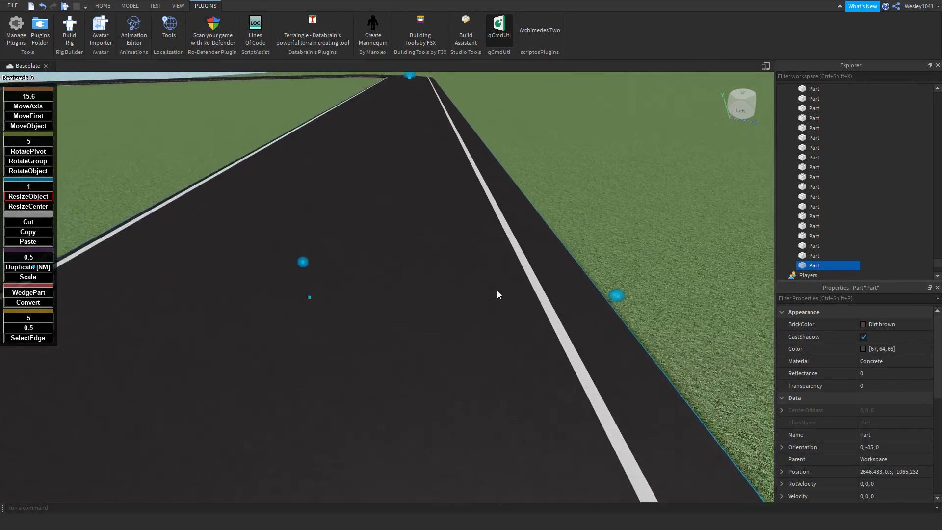
{"action": "key", "text": "a"}
{"action": "left_click_drag", "start_coordinate": [99, 270], "coordinate": [506, 327]}
{"action": "left_click", "coordinate": [866, 325]}
{"action": "left_click", "coordinate": [918, 303]}
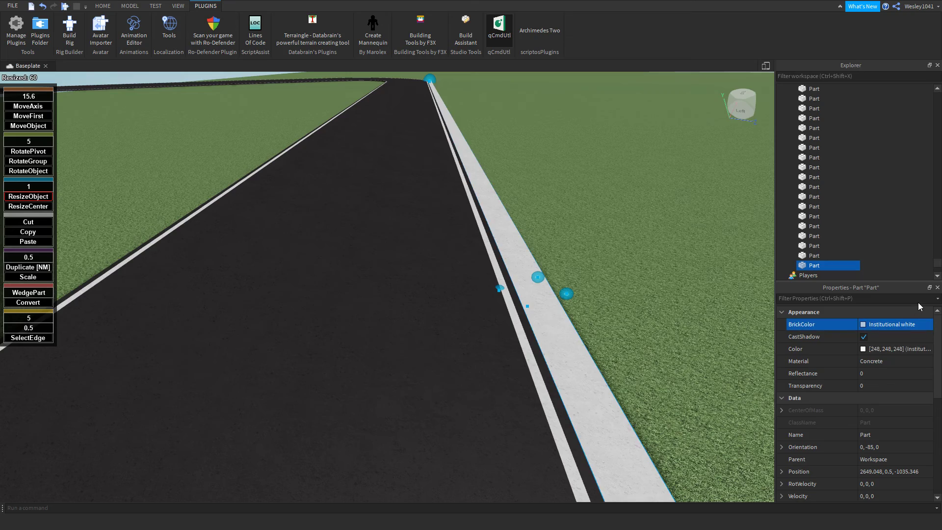
- Shorten the white strip to a single 15-stud segment beside the start of the straight
{"action": "right_click_drag", "start_coordinate": [537, 210], "coordinate": [541, 207]}
{"action": "key", "text": "s"}
{"action": "key", "text": "s"}
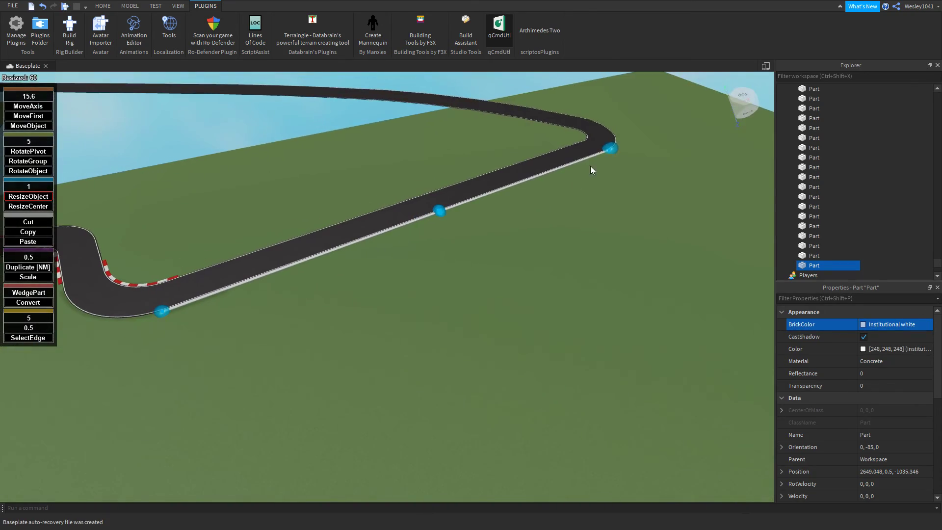
{"action": "left_click_drag", "start_coordinate": [608, 155], "coordinate": [387, 184]}
{"action": "right_click_drag", "start_coordinate": [607, 155], "coordinate": [608, 155]}
{"action": "left_click_drag", "start_coordinate": [387, 184], "coordinate": [319, 192]}
{"action": "key", "text": "f"}
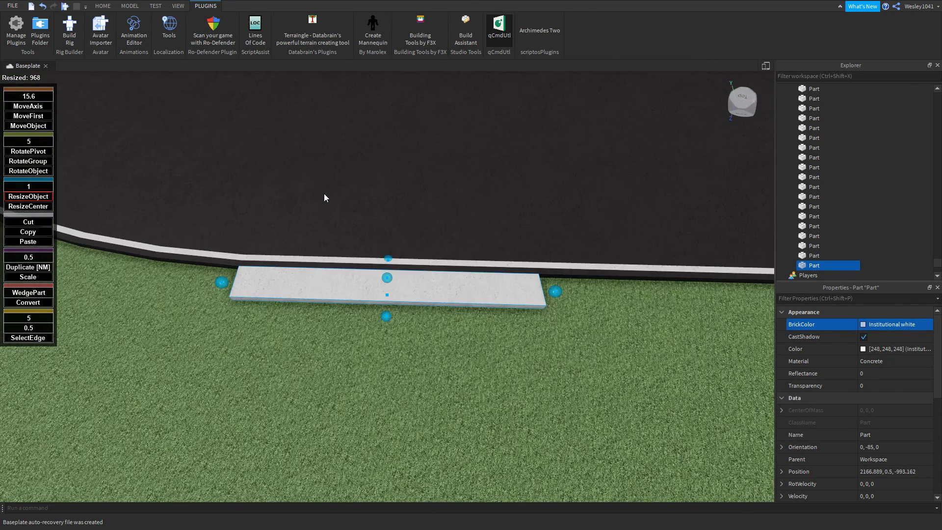
{"action": "scroll", "coordinate": [328, 191], "scroll_direction": "down", "scroll_amount": 3}
{"action": "left_click_drag", "start_coordinate": [314, 252], "coordinate": [406, 255]}
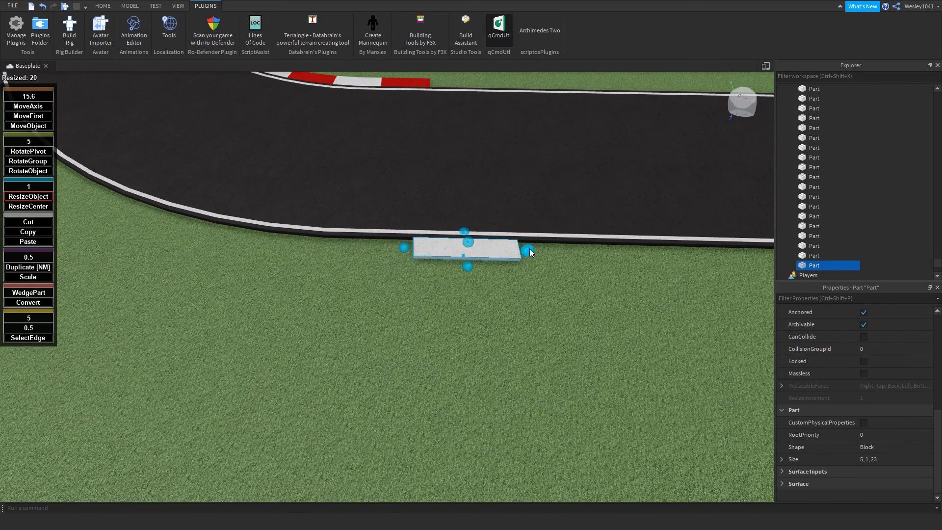
{"action": "left_click_drag", "start_coordinate": [529, 252], "coordinate": [492, 251]}
{"action": "right_click_drag", "start_coordinate": [492, 251], "coordinate": [492, 250]}
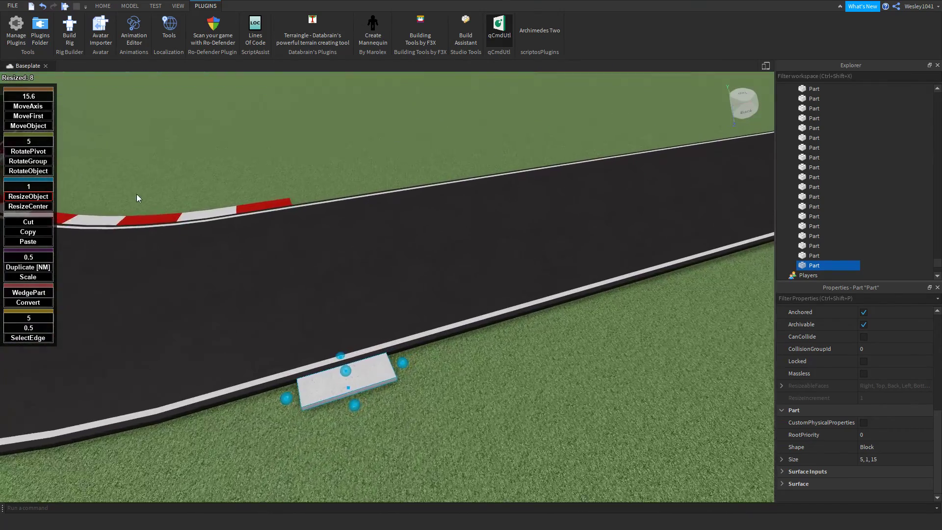
- Set up MoveFirst with a 15-stud increment and colour the kerb segment Bright red
{"action": "key", "text": "w"}
{"action": "key", "text": "d"}
{"action": "left_click", "coordinate": [28, 116]}
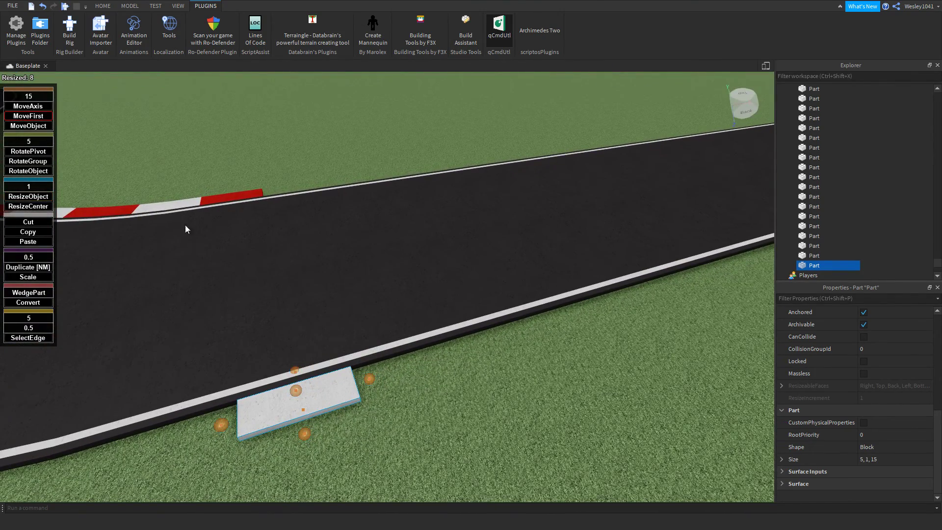
{"action": "scroll", "coordinate": [872, 347], "scroll_direction": "up", "scroll_amount": 6}
{"action": "left_click", "coordinate": [873, 322]}
{"action": "left_click", "coordinate": [908, 222]}
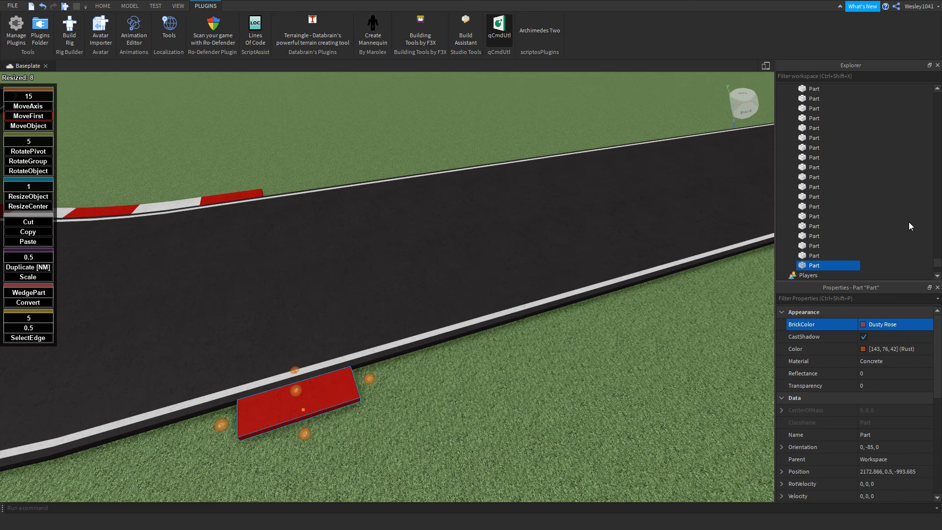
{"action": "scroll", "coordinate": [466, 260], "scroll_direction": "down", "scroll_amount": 2}
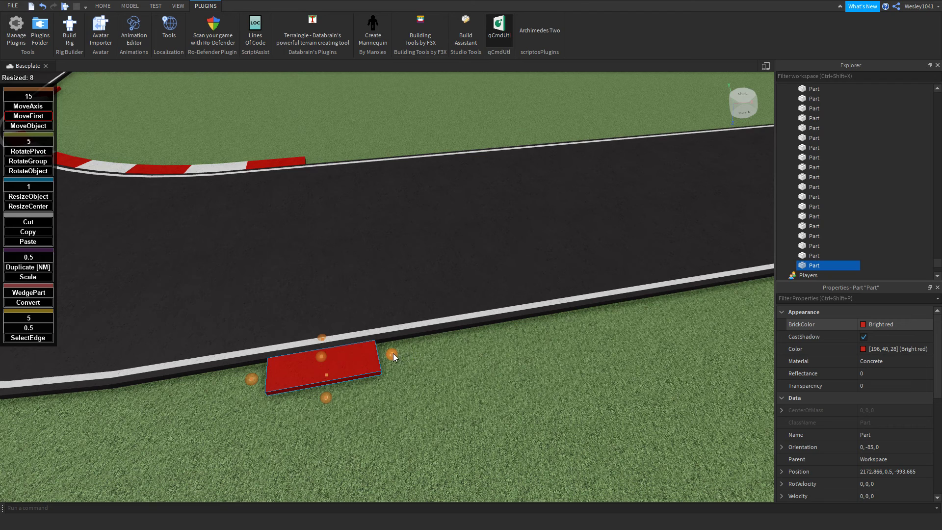
- Place a copy of the red segment 15 studs further along the straight and colour it Institutional white
{"action": "left_click_drag", "start_coordinate": [393, 353], "coordinate": [505, 342]}
{"action": "left_click", "coordinate": [872, 325]}
{"action": "left_click", "coordinate": [924, 303]}
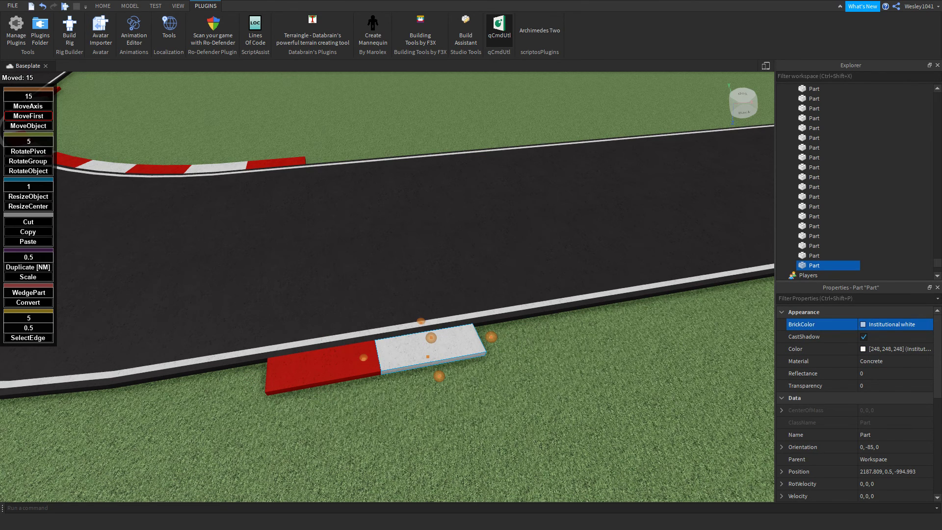
- Duplicate the red and white segments together and move the copies 30 studs along the straight
{"action": "left_click", "coordinate": [333, 365], "text": "shift"}
{"action": "type", "text": "3"}
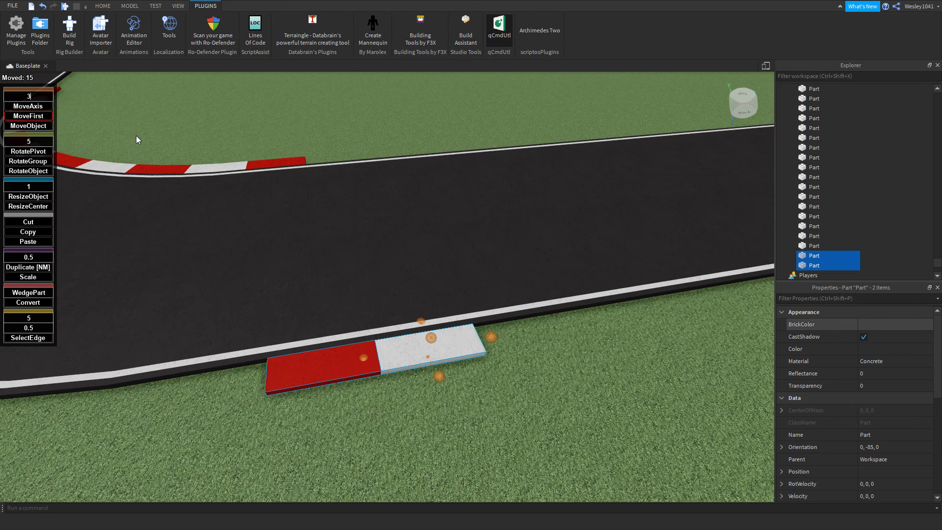
{"action": "type", "text": "0"}
{"action": "right_click_drag", "start_coordinate": [442, 243], "coordinate": [527, 270]}
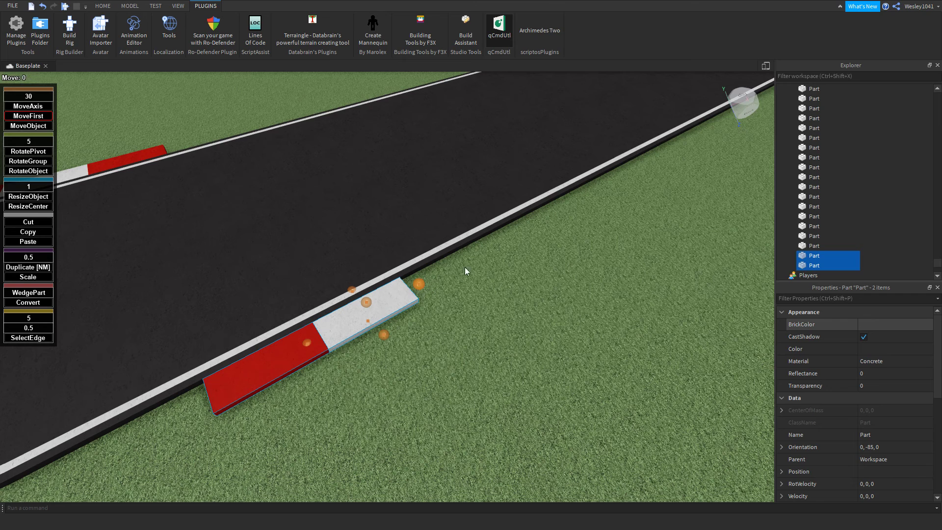
{"action": "left_click_drag", "start_coordinate": [466, 268], "coordinate": [571, 217]}
- Add the first two segments to the selection, then duplicate all four and move the copies 60 studs along the straight
{"action": "left_click", "coordinate": [365, 308], "text": "shift"}
{"action": "left_click", "coordinate": [270, 356], "text": "shift"}
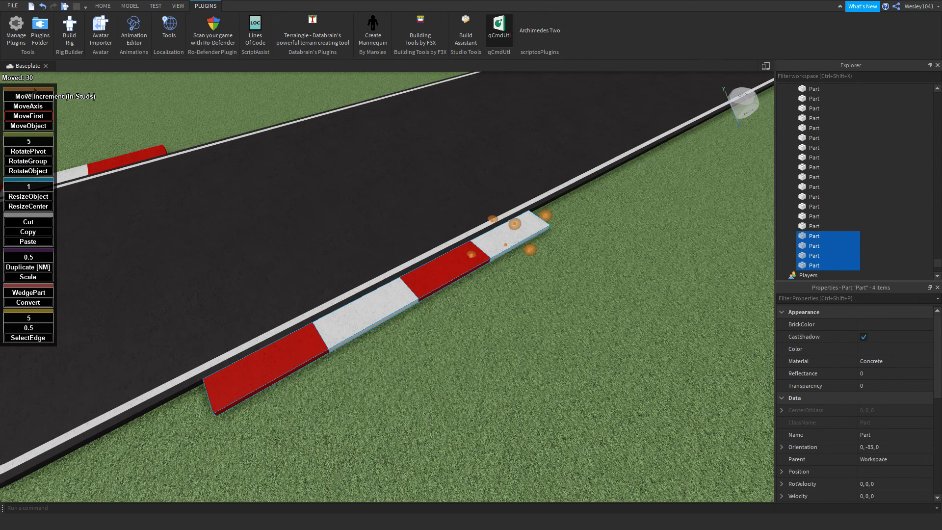
{"action": "right_click_drag", "start_coordinate": [384, 175], "coordinate": [428, 175]}
{"action": "scroll", "coordinate": [429, 175], "scroll_direction": "down", "scroll_amount": 5}
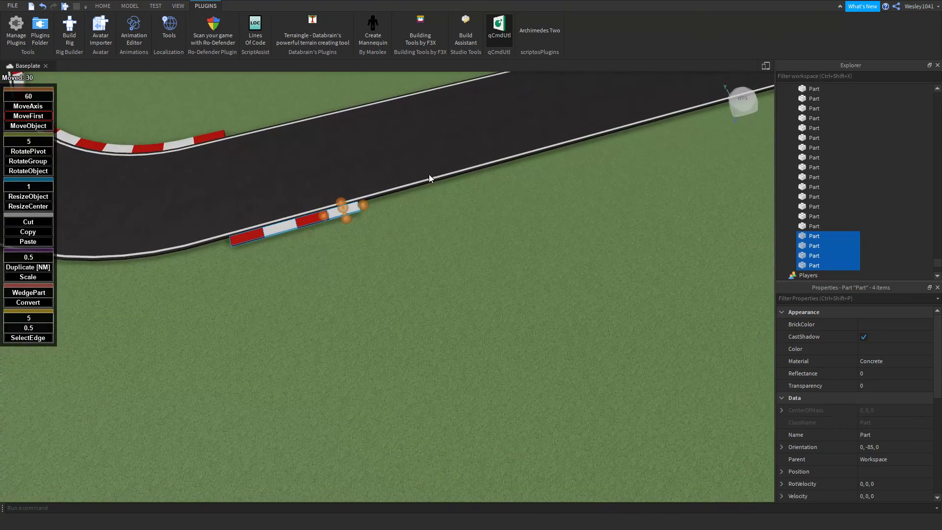
{"action": "left_click_drag", "start_coordinate": [361, 207], "coordinate": [480, 176]}
- Add the first four segments to the selection, then duplicate all eight and move the copies 120 studs along the straight
{"action": "key", "text": "a"}
{"action": "left_click", "coordinate": [362, 211], "text": "shift"}
{"action": "left_click", "coordinate": [327, 217], "text": "shift"}
{"action": "left_click", "coordinate": [297, 227], "text": "shift"}
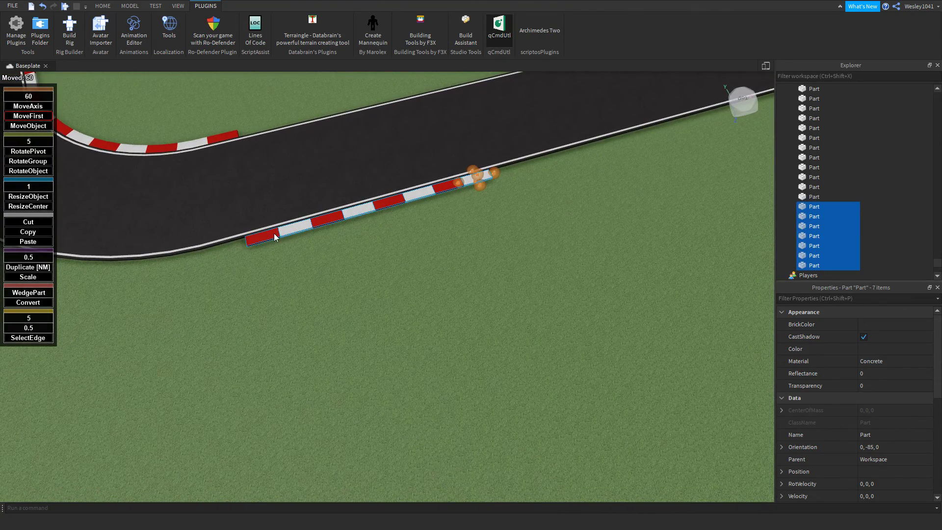
{"action": "left_click", "coordinate": [270, 232], "text": "shift"}
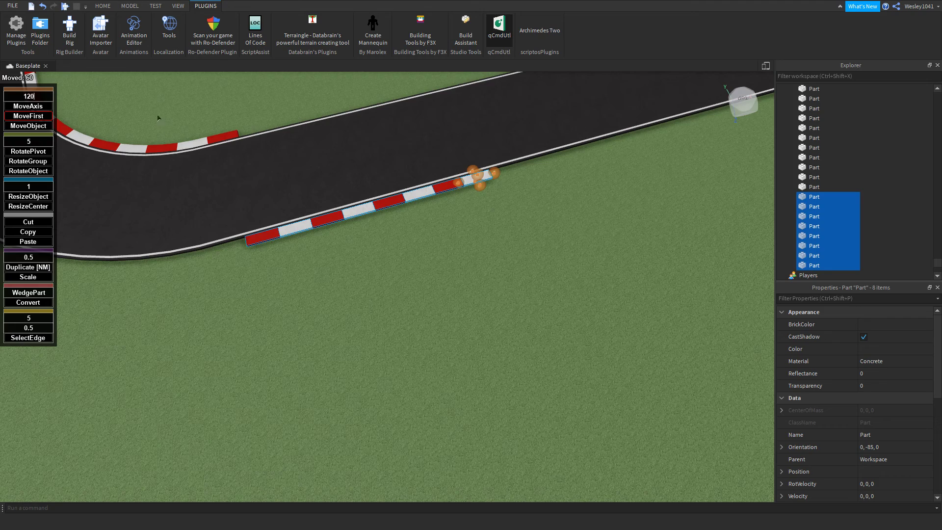
{"action": "right_click_drag", "start_coordinate": [566, 180], "coordinate": [575, 177]}
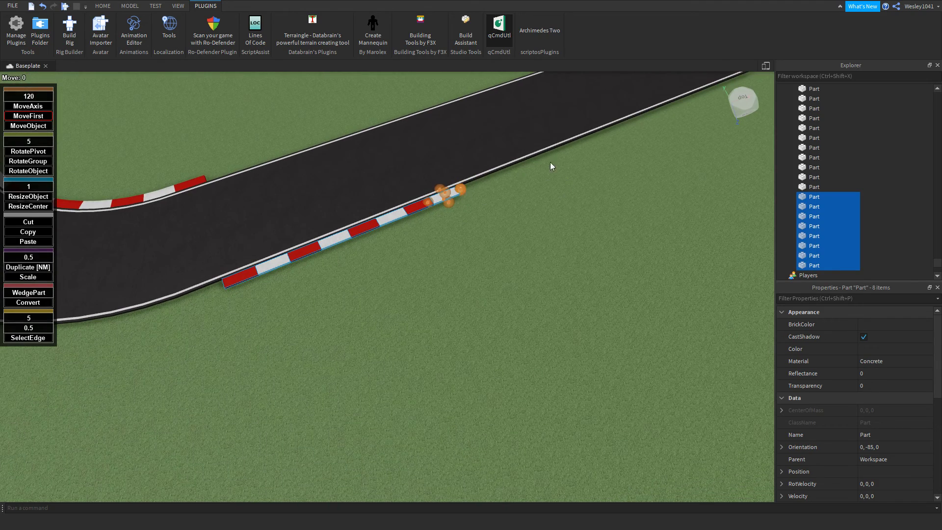
{"action": "left_click_drag", "start_coordinate": [549, 162], "coordinate": [583, 148]}
- Keep duplicating the eight-segment group at 120-stud offsets along the outer edge until the kerb extends past the start of the next bend
{"action": "right_click_drag", "start_coordinate": [518, 188], "coordinate": [520, 184]}
{"action": "key", "text": "w"}
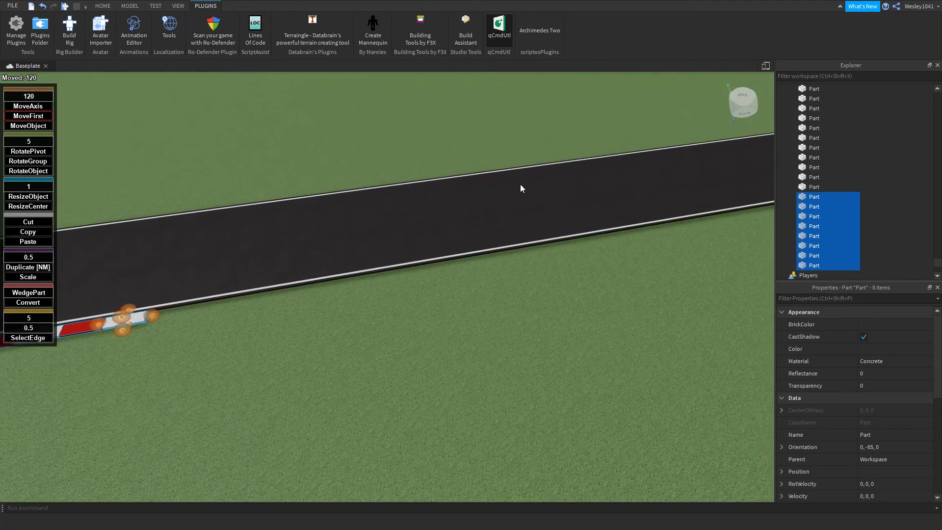
{"action": "key", "text": "s"}
{"action": "key", "text": "d"}
{"action": "key", "text": "a"}
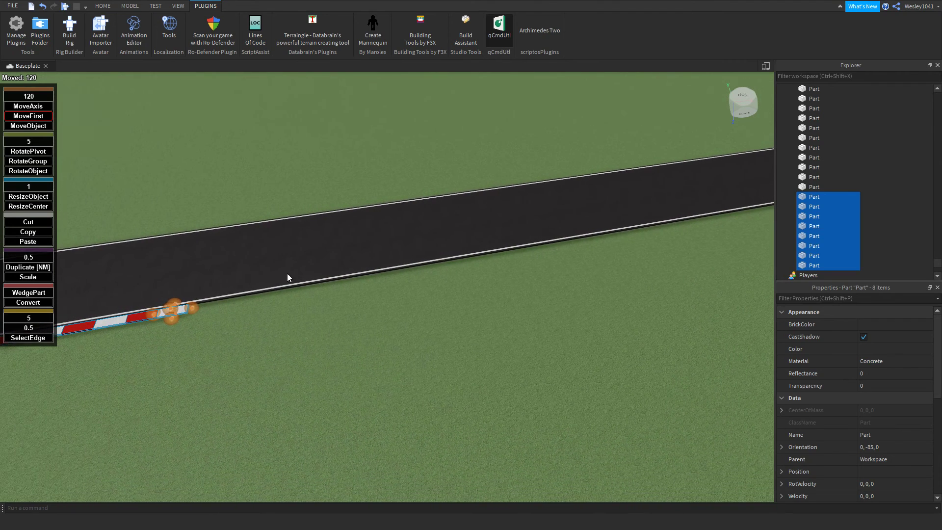
{"action": "left_click_drag", "start_coordinate": [193, 308], "coordinate": [701, 215]}
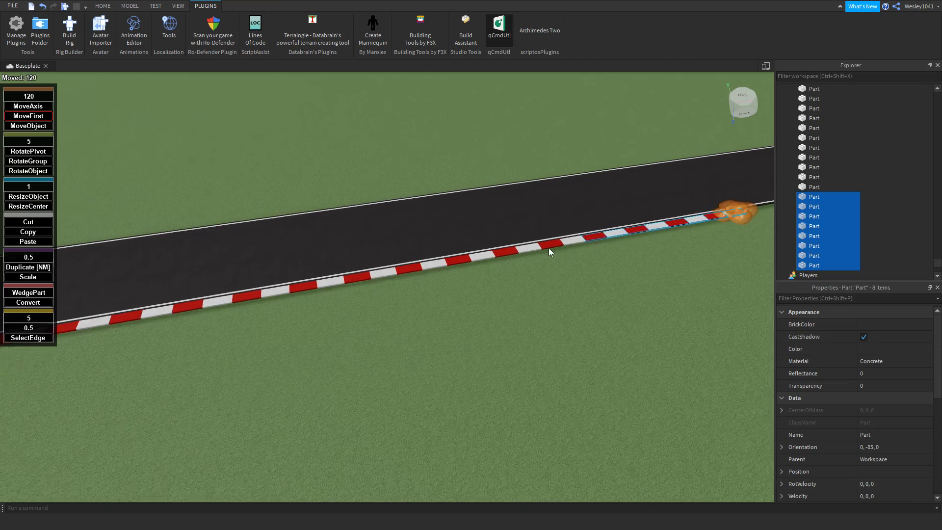
{"action": "key", "text": "w"}
{"action": "right_click_drag", "start_coordinate": [548, 248], "coordinate": [548, 248]}
{"action": "key", "text": "s"}
{"action": "left_click_drag", "start_coordinate": [317, 275], "coordinate": [528, 271]}
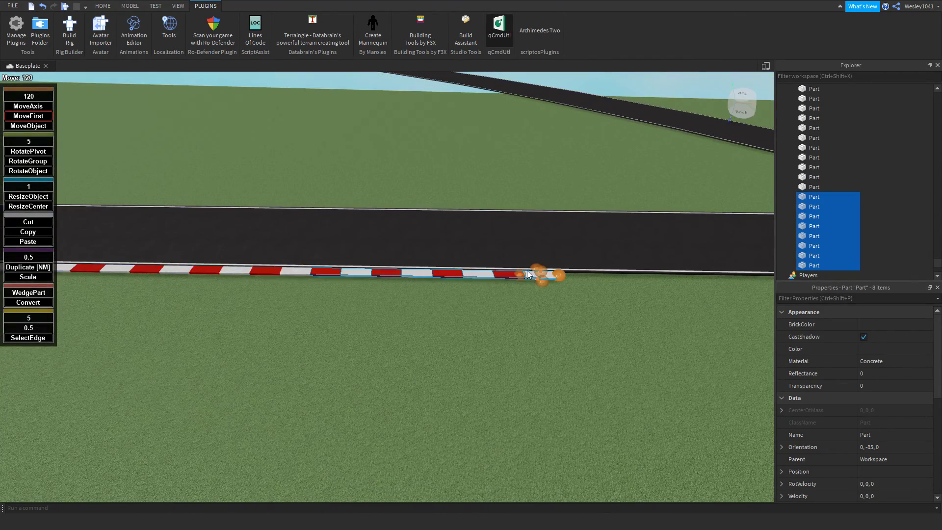
{"action": "key", "text": "ctrl+d"}
{"action": "right_click_drag", "start_coordinate": [554, 276], "coordinate": [554, 276]}
{"action": "key", "text": "s"}
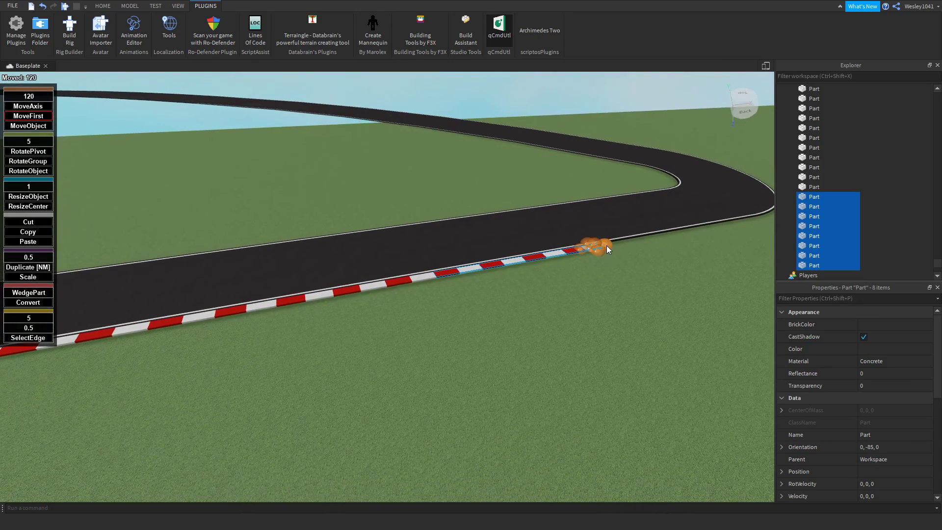
{"action": "left_click_drag", "start_coordinate": [606, 246], "coordinate": [680, 236]}
{"action": "right_click_drag", "start_coordinate": [722, 211], "coordinate": [723, 211]}
{"action": "key", "text": "w"}
{"action": "scroll", "coordinate": [669, 239], "scroll_direction": "down", "scroll_amount": 1}
{"action": "key", "text": "ctrl+d"}
{"action": "scroll", "coordinate": [596, 353], "scroll_direction": "down", "scroll_amount": 1}
{"action": "left_click_drag", "start_coordinate": [386, 359], "coordinate": [695, 345]}
- Delete the seven surplus kerb segments that overrun the straight at the next bend, leaving a red segment at the end
{"action": "key", "text": "d"}
{"action": "left_click", "coordinate": [393, 349]}
{"action": "right_click_drag", "start_coordinate": [383, 338], "coordinate": [383, 338]}
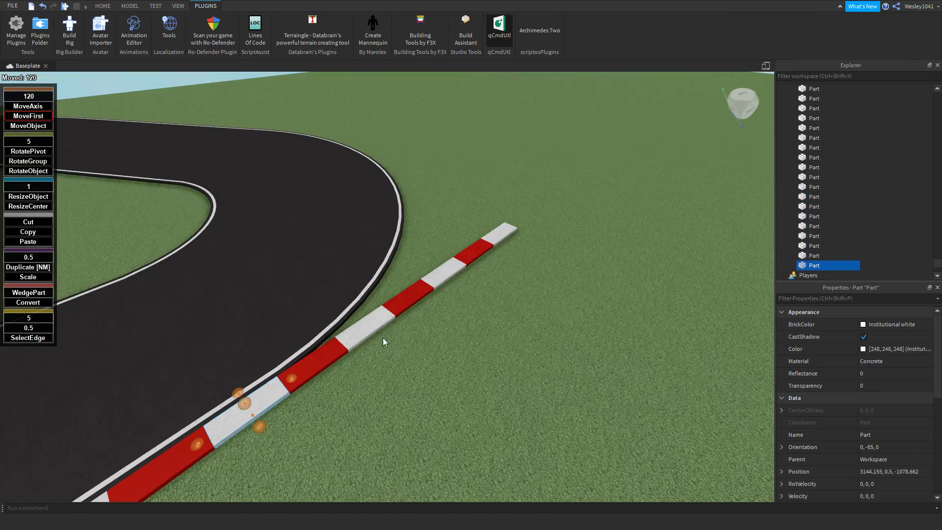
{"action": "left_click", "coordinate": [363, 339], "text": "ctrl"}
{"action": "left_click", "coordinate": [421, 297], "text": "ctrl"}
{"action": "left_click", "coordinate": [450, 276], "text": "ctrl"}
{"action": "left_click", "coordinate": [480, 252], "text": "ctrl"}
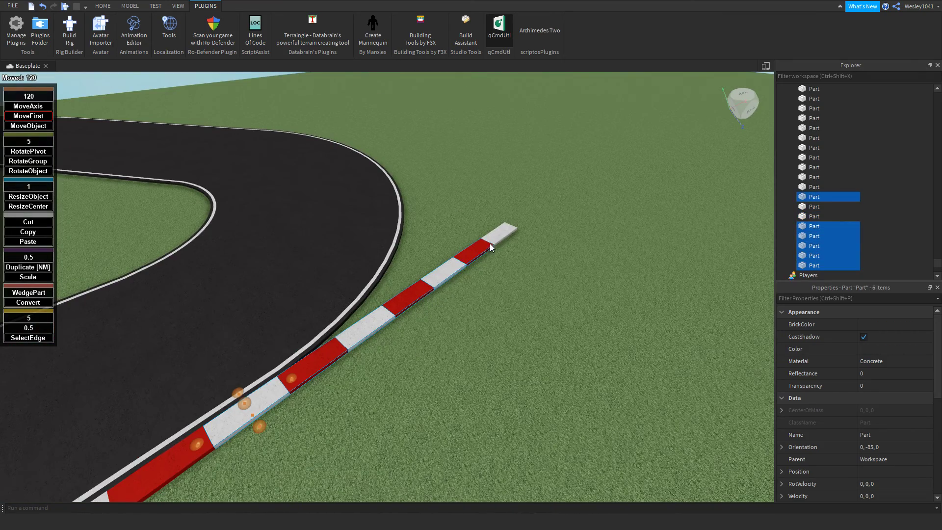
{"action": "left_click", "coordinate": [502, 237], "text": "ctrl"}
{"action": "key", "text": "Delete"}
- Select the 24 road parts that form the outer side of the hairpin bend after the new kerb
{"action": "right_click_drag", "start_coordinate": [475, 254], "coordinate": [472, 232]}
{"action": "key", "text": "d"}
{"action": "key", "text": "w"}
{"action": "key", "text": "a"}
{"action": "key", "text": "w"}
{"action": "key", "text": "d"}
{"action": "key", "text": "s"}
{"action": "key", "text": "a"}
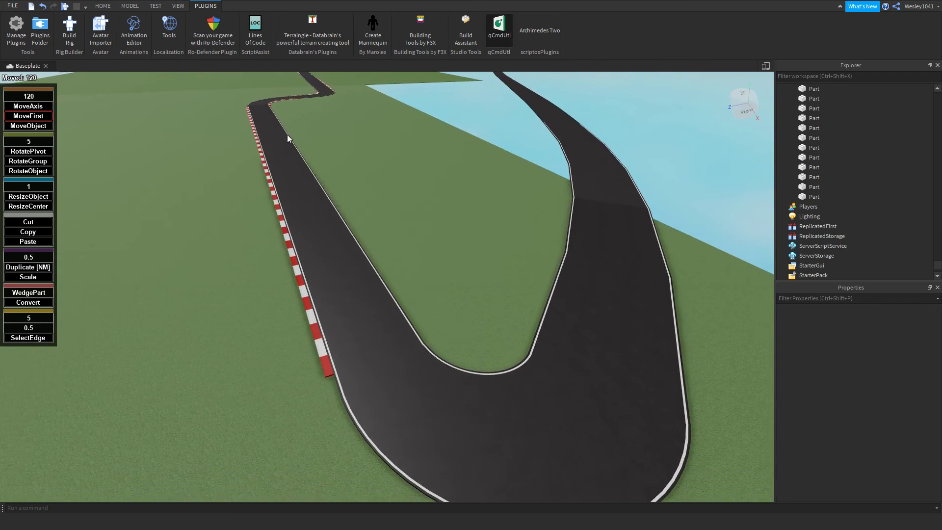
{"action": "key", "text": "d"}
{"action": "key", "text": "w"}
{"action": "left_click", "coordinate": [374, 352]}
{"action": "right_click_drag", "start_coordinate": [373, 351], "coordinate": [352, 364]}
{"action": "left_click", "coordinate": [335, 368]}
{"action": "key", "text": "a"}
{"action": "key", "text": "w"}
{"action": "mouse_move", "coordinate": [326, 384]}
{"action": "left_mouse_down", "text": "ctrl"}
{"action": "mouse_move", "coordinate": [405, 392]}
{"action": "mouse_move", "coordinate": [476, 383]}
{"action": "mouse_move", "coordinate": [511, 357]}
{"action": "mouse_move", "coordinate": [527, 325]}
{"action": "mouse_move", "coordinate": [522, 266]}
{"action": "left_mouse_up", "text": "ctrl"}
{"action": "left_click", "coordinate": [519, 265], "text": "ctrl"}
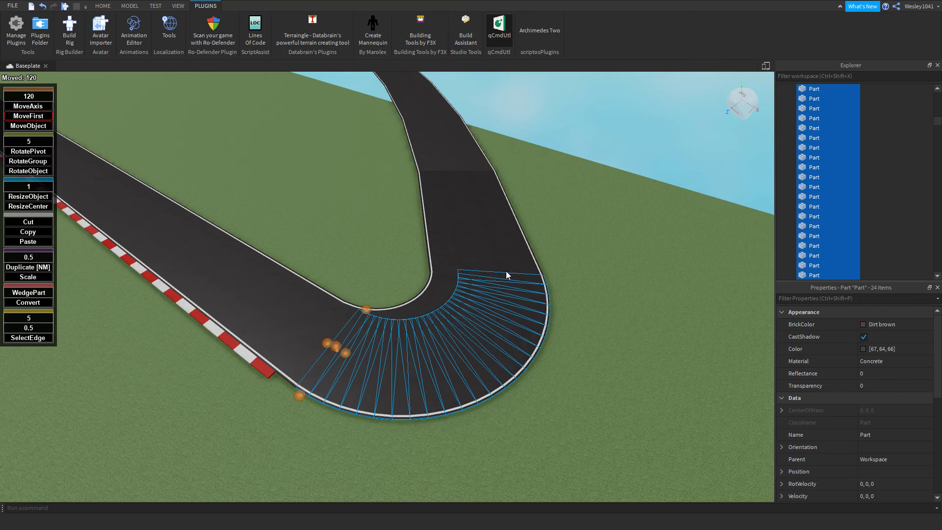
- Select the first six road parts on the inner side of the hairpin bend, starting at its entry
{"action": "right_click_drag", "start_coordinate": [506, 275], "coordinate": [495, 276]}
{"action": "key", "text": "w"}
{"action": "key", "text": "d"}
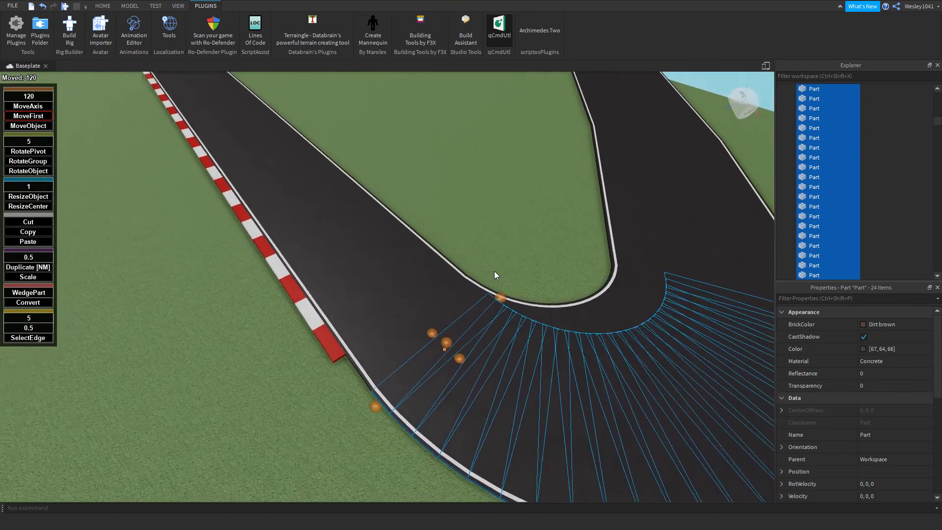
{"action": "key", "text": "w"}
{"action": "left_click", "coordinate": [426, 299]}
{"action": "left_click", "coordinate": [388, 286]}
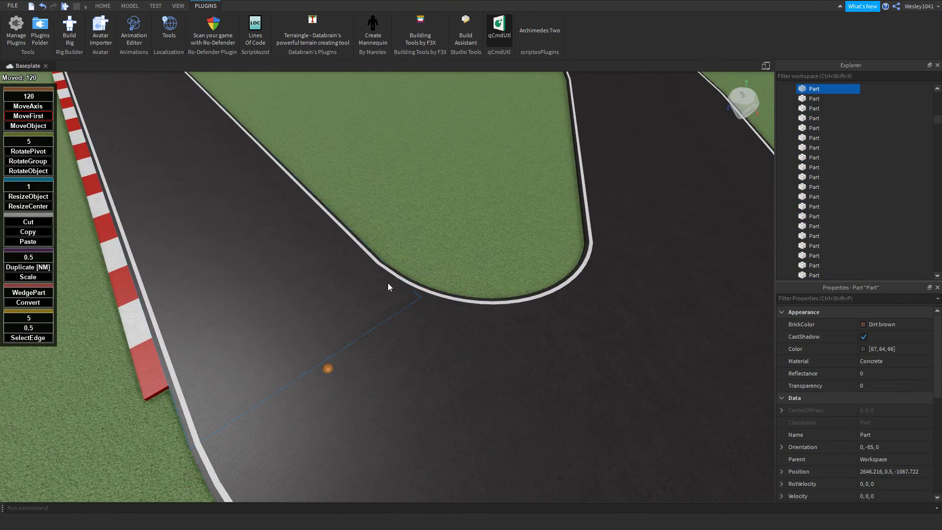
{"action": "scroll", "coordinate": [410, 274], "scroll_direction": "up", "scroll_amount": 5}
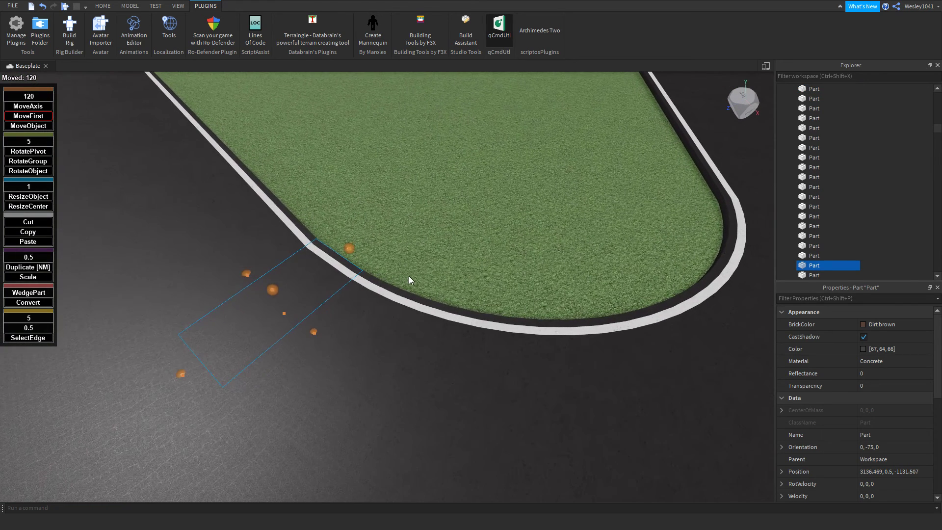
{"action": "left_click", "coordinate": [380, 278]}
{"action": "left_click", "coordinate": [349, 267]}
{"action": "left_click", "coordinate": [394, 293], "text": "ctrl"}
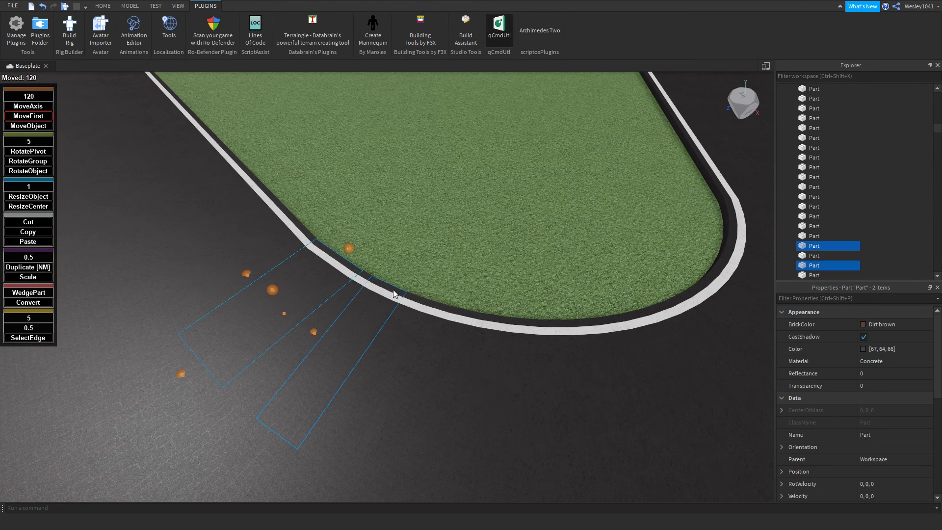
{"action": "left_click", "coordinate": [376, 284], "text": "ctrl"}
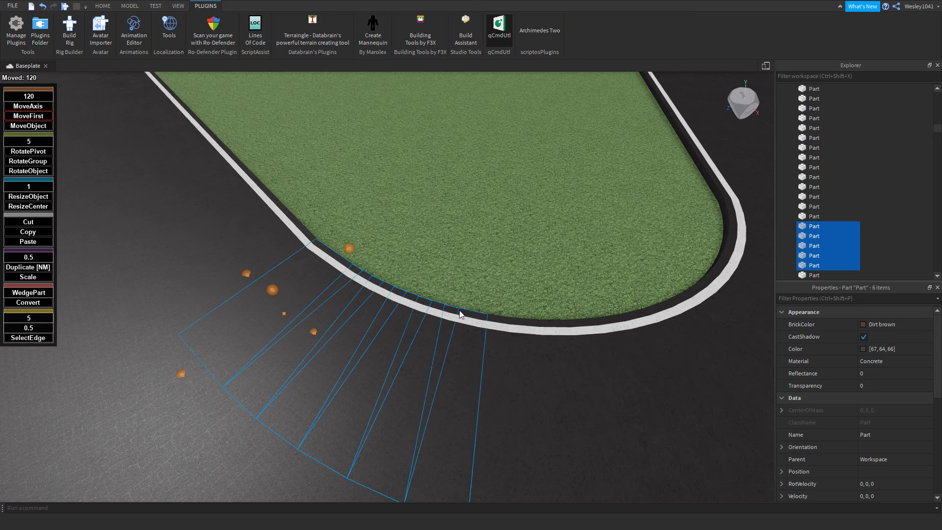
- Add the next 16 road parts around the hairpin's inner side to the selection
{"action": "left_click", "coordinate": [490, 320], "text": "ctrl"}
{"action": "left_click", "coordinate": [515, 322], "text": "ctrl"}
{"action": "left_click", "coordinate": [542, 325], "text": "ctrl"}
{"action": "left_click", "coordinate": [568, 326], "text": "ctrl"}
{"action": "left_click", "coordinate": [598, 324], "text": "ctrl"}
{"action": "left_click", "coordinate": [625, 319], "text": "ctrl"}
{"action": "left_click", "coordinate": [652, 312], "text": "ctrl"}
{"action": "left_click", "coordinate": [677, 303], "text": "ctrl"}
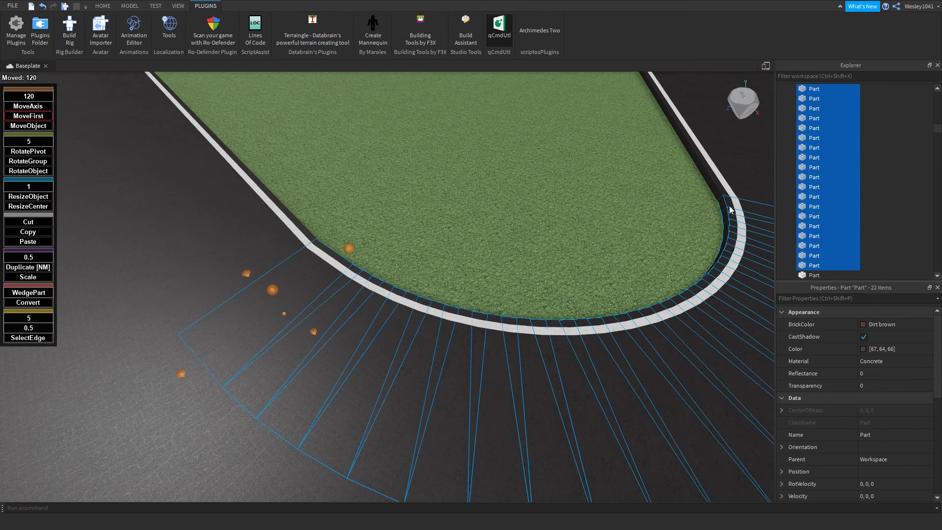
- Add the four road parts following the hairpin's exit to the selection
{"action": "key", "text": "s"}
{"action": "right_click_drag", "start_coordinate": [716, 194], "coordinate": [546, 255]}
{"action": "key", "text": "s"}
{"action": "key", "text": "d"}
{"action": "key", "text": "w"}
{"action": "key", "text": "s"}
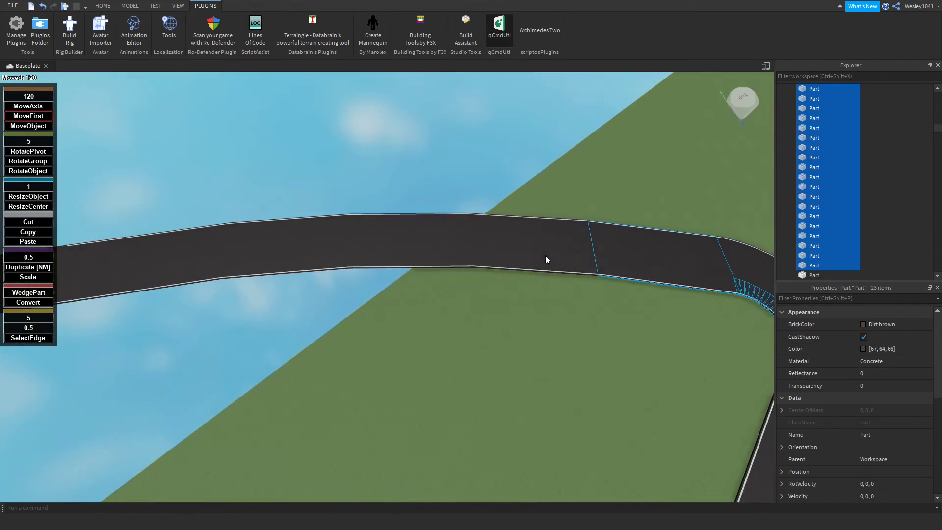
{"action": "left_click", "coordinate": [446, 249], "text": "ctrl"}
{"action": "right_click_drag", "start_coordinate": [398, 244], "coordinate": [393, 245]}
{"action": "key", "text": "s"}
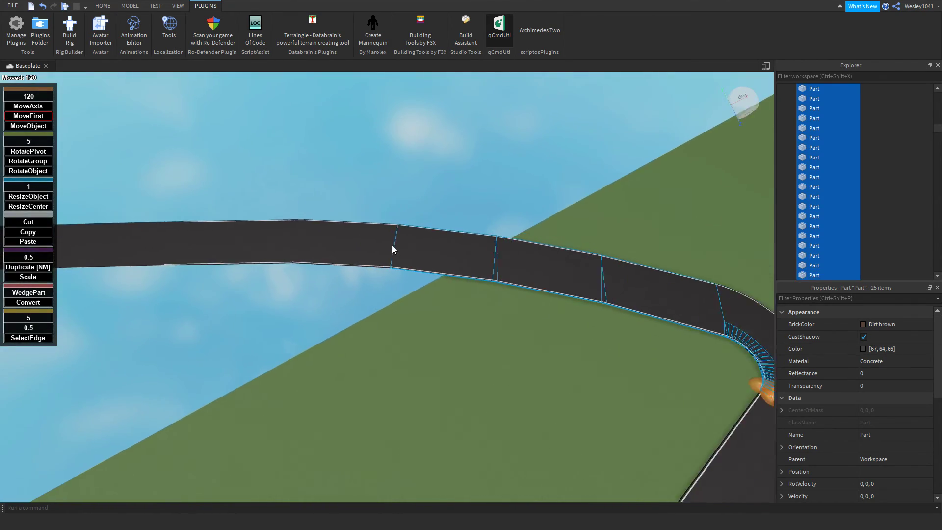
{"action": "left_click", "coordinate": [354, 244], "text": "ctrl"}
- Try to extend the selected parts into the inner grass and shrink them from the track side into thin strips beyond the white line
{"action": "right_click_drag", "start_coordinate": [470, 256], "coordinate": [493, 299]}
{"action": "key", "text": "w"}
{"action": "key", "text": "w"}
{"action": "left_click", "coordinate": [28, 197]}
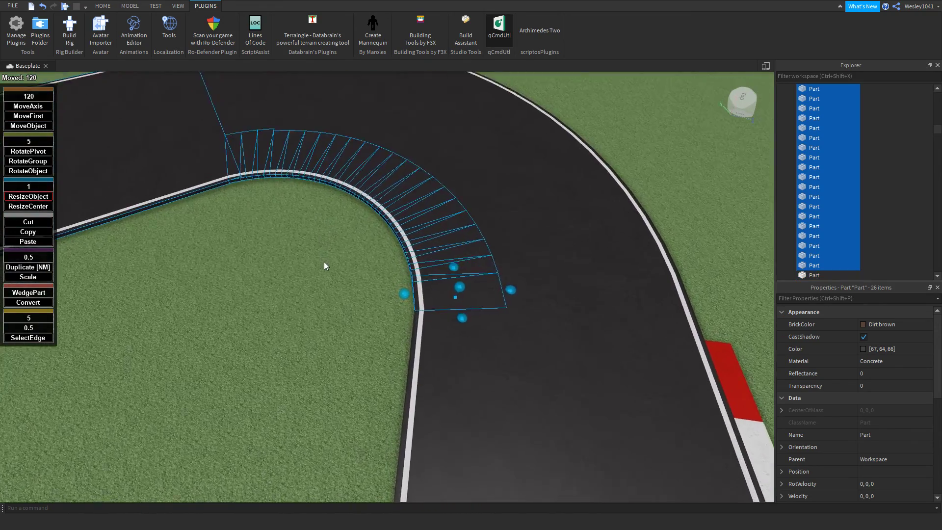
{"action": "key", "text": "w"}
{"action": "key", "text": "d"}
{"action": "left_click_drag", "start_coordinate": [398, 327], "coordinate": [321, 322]}
{"action": "left_click_drag", "start_coordinate": [729, 299], "coordinate": [351, 284]}
{"action": "key", "text": "w"}
{"action": "key", "text": "d"}
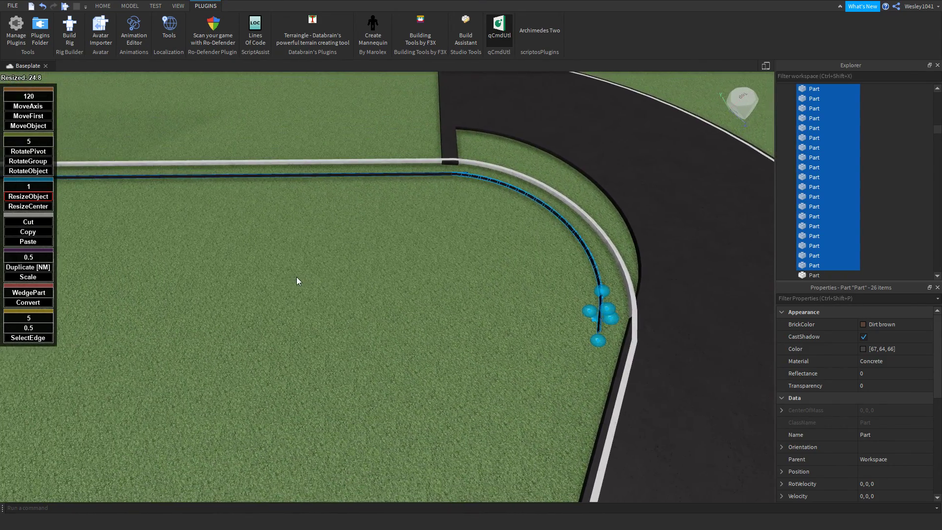
- Widen the strips back to the white line using a 4.8-stud resize increment, then trim their grass side with a 1-stud increment
{"action": "left_click", "coordinate": [29, 186]}
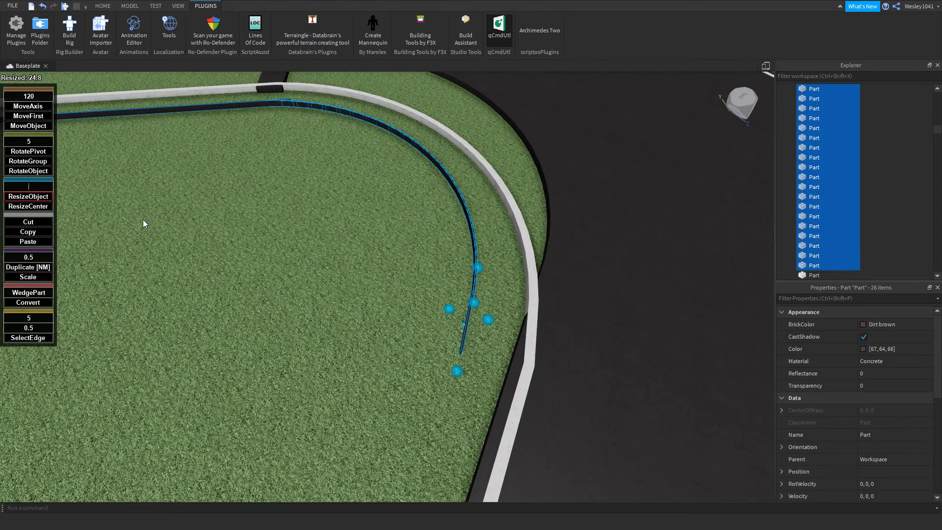
{"action": "right_click_drag", "start_coordinate": [445, 287], "coordinate": [461, 294]}
{"action": "key", "text": "w"}
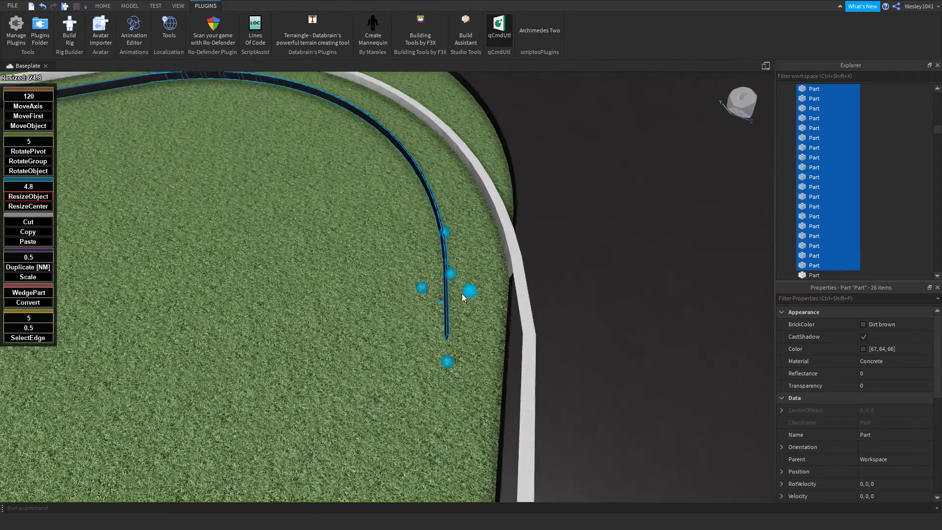
{"action": "key", "text": "d"}
{"action": "left_click_drag", "start_coordinate": [370, 297], "coordinate": [487, 302]}
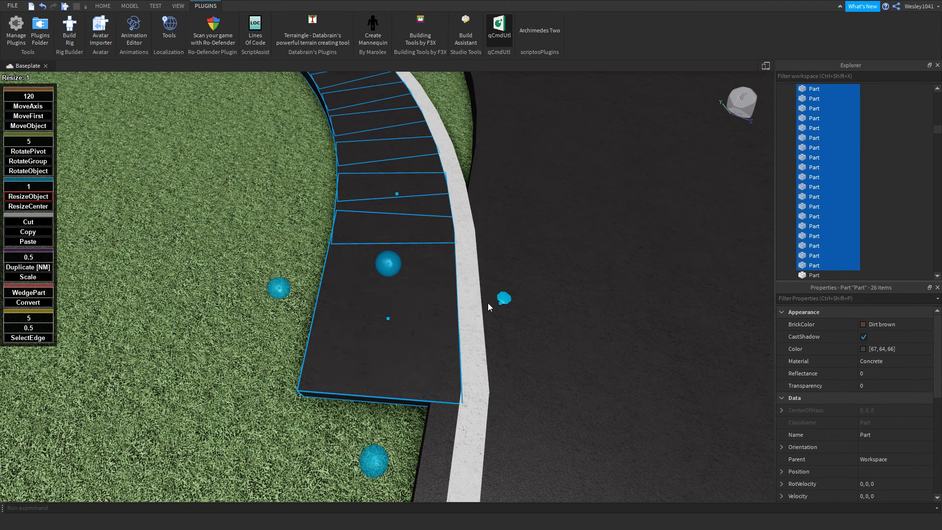
{"action": "left_click_drag", "start_coordinate": [288, 291], "coordinate": [301, 290]}
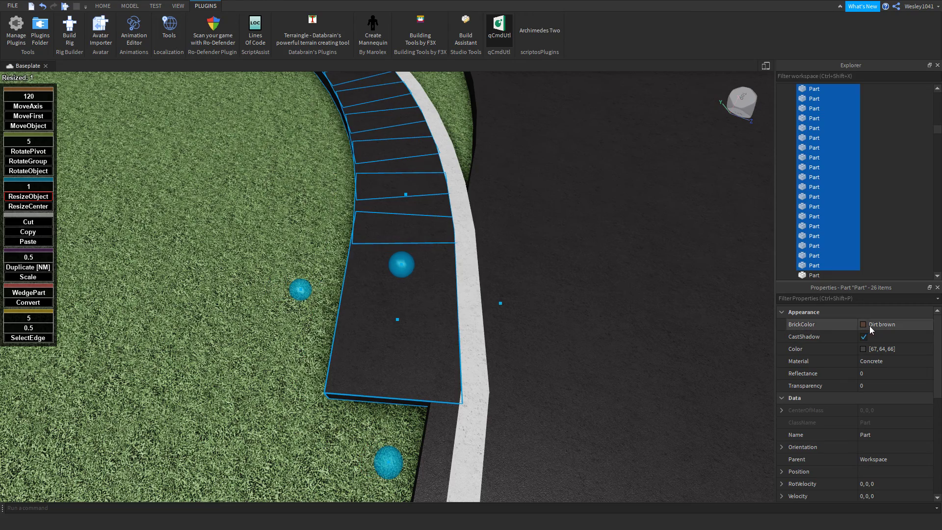
- Try colouring the strips Institutional white, then undo the recolour and the strip resizing to restore the full-width road parts
{"action": "left_click", "coordinate": [909, 305]}
{"action": "right_click_drag", "start_coordinate": [442, 208], "coordinate": [418, 198]}
{"action": "key", "text": "d"}
{"action": "key", "text": "ctrl+z"}
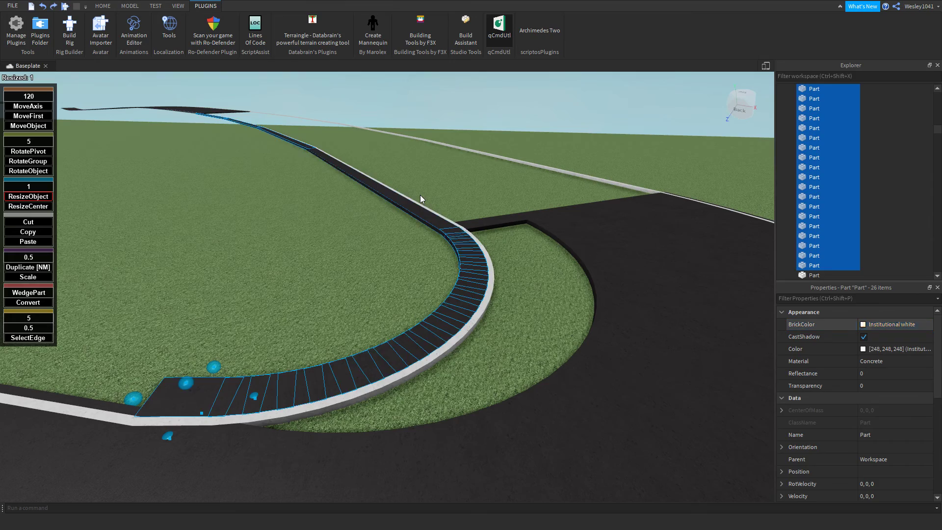
{"action": "key", "text": "ctrl+y"}
{"action": "key", "text": "ctrl+z"}
{"action": "key", "text": "ctrl+z"}
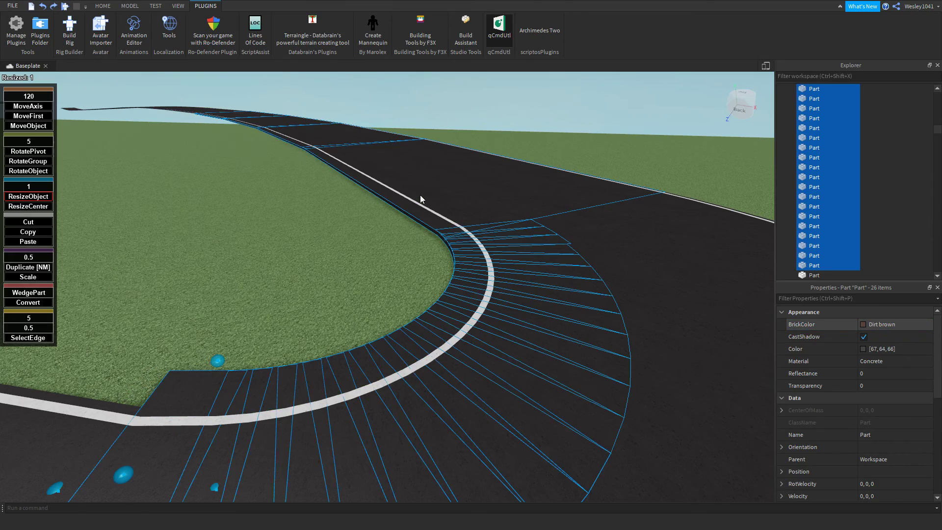
- Pull the inner edges of the 26 selected road parts back 7 studs behind the white line
{"action": "right_click_drag", "start_coordinate": [420, 195], "coordinate": [420, 195]}
{"action": "key", "text": "s"}
{"action": "right_click_drag", "start_coordinate": [327, 241], "coordinate": [338, 244]}
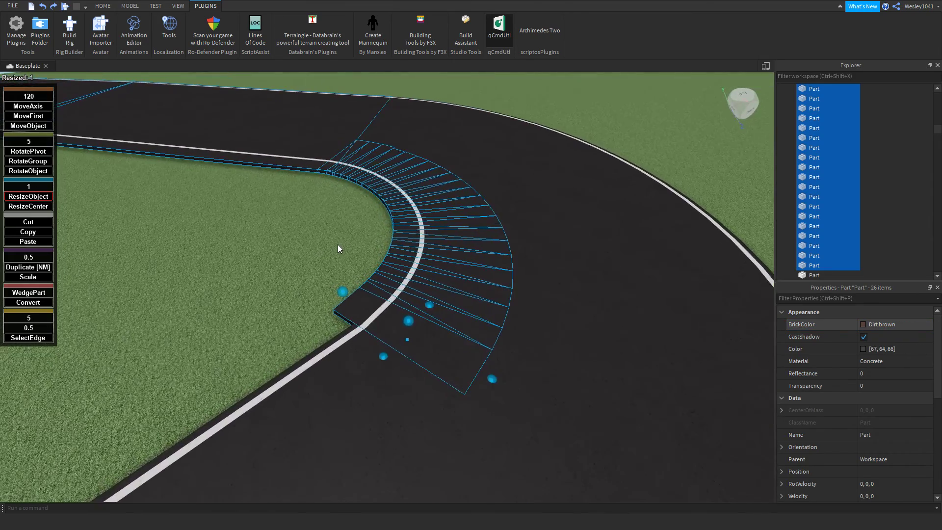
{"action": "left_click_drag", "start_coordinate": [413, 322], "coordinate": [379, 304]}
{"action": "right_click_drag", "start_coordinate": [391, 224], "coordinate": [391, 223]}
{"action": "key", "text": "w"}
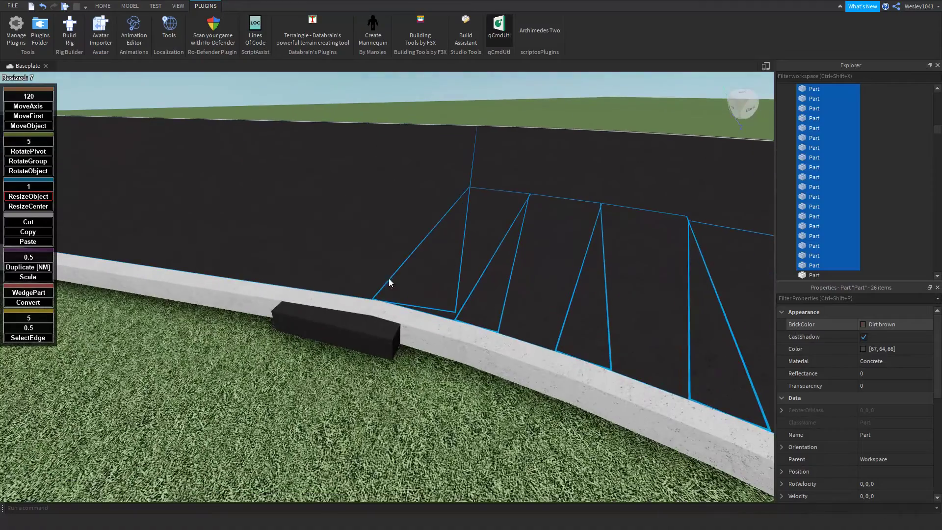
- Trim the single road part still protruding past the white line at the hairpin's exit, using 1-stud increments, until it sits behind the line
{"action": "left_click", "coordinate": [381, 334], "text": "ctrl"}
{"action": "right_click_drag", "start_coordinate": [378, 331], "coordinate": [377, 331]}
{"action": "key", "text": "d"}
{"action": "key", "text": "d"}
{"action": "key", "text": "s"}
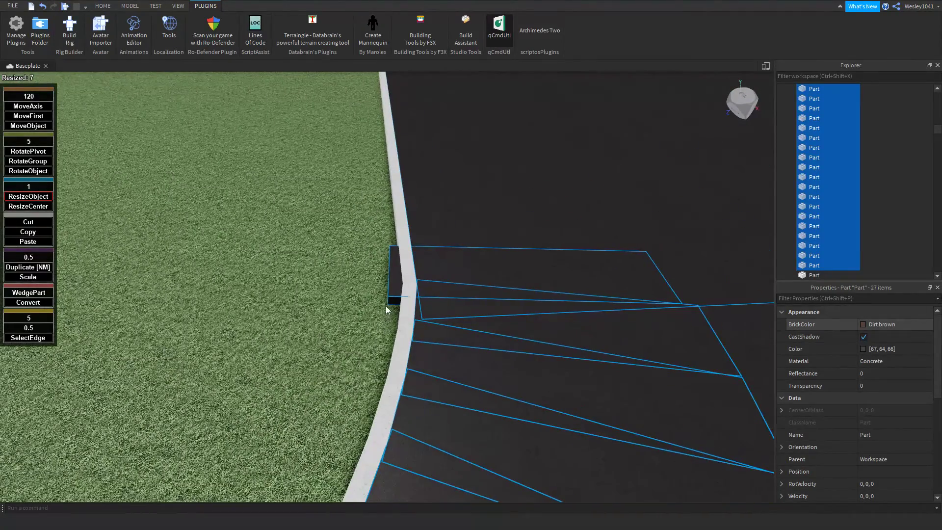
{"action": "left_click", "coordinate": [396, 291]}
{"action": "left_click_drag", "start_coordinate": [363, 273], "coordinate": [378, 279]}
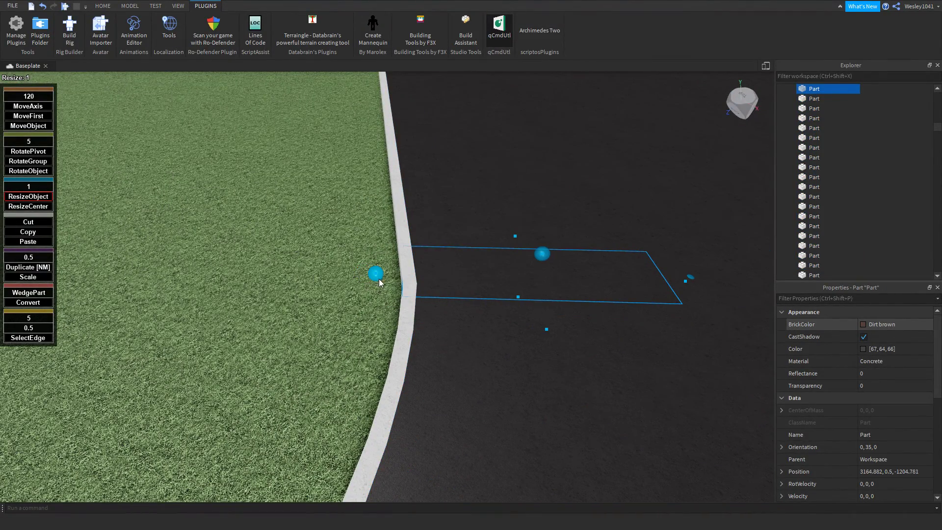
{"action": "mouse_move", "coordinate": [421, 300]}
{"action": "right_mouse_down"}
{"action": "mouse_move", "coordinate": [439, 298]}
{"action": "mouse_move", "coordinate": [411, 304]}
{"action": "right_mouse_up"}
{"action": "key", "text": "w"}
{"action": "key", "text": "a"}
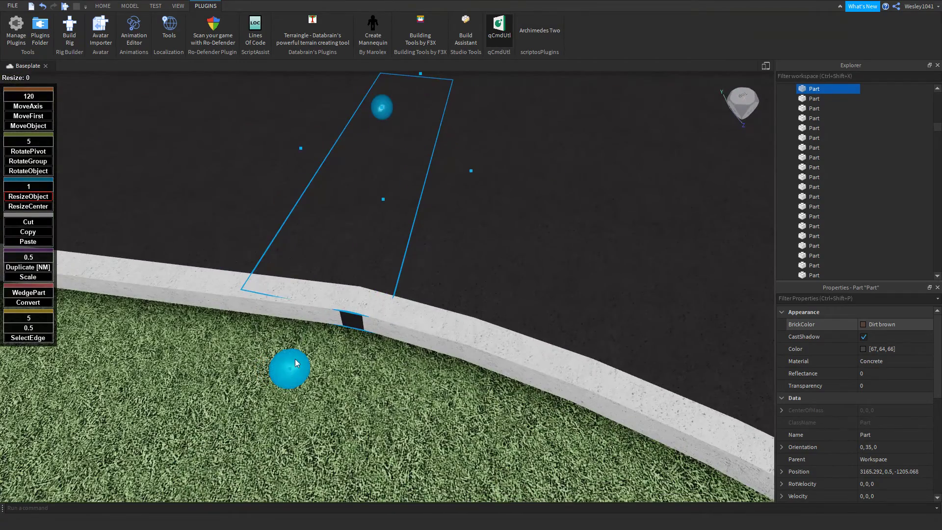
{"action": "left_click_drag", "start_coordinate": [295, 359], "coordinate": [313, 340]}
{"action": "left_click", "coordinate": [372, 326]}
{"action": "left_click", "coordinate": [437, 240]}
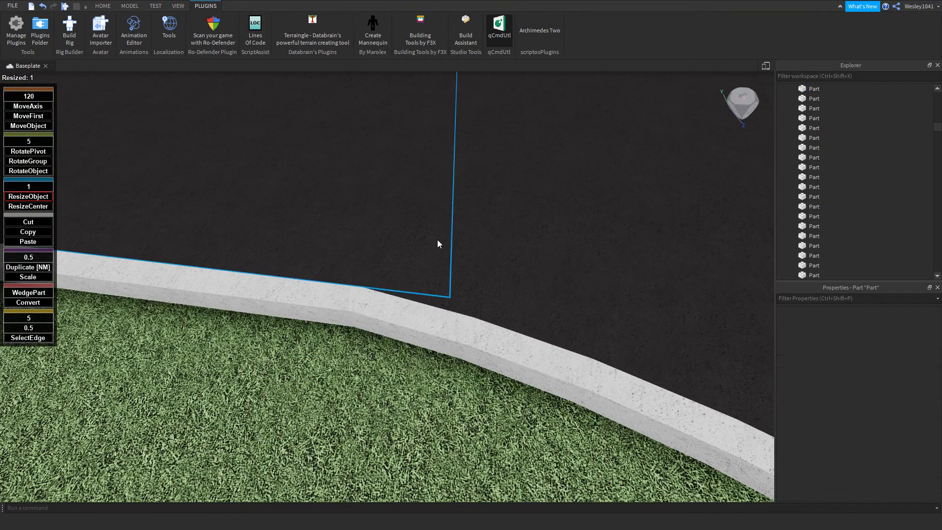
{"action": "left_click", "coordinate": [412, 289]}
{"action": "right_click_drag", "start_coordinate": [412, 289], "coordinate": [432, 296]}
{"action": "key", "text": "s"}
{"action": "key", "text": "d"}
{"action": "left_click", "coordinate": [410, 280], "text": "ctrl"}
{"action": "left_click", "coordinate": [456, 280], "text": "ctrl"}
{"action": "left_click", "coordinate": [500, 279], "text": "ctrl"}
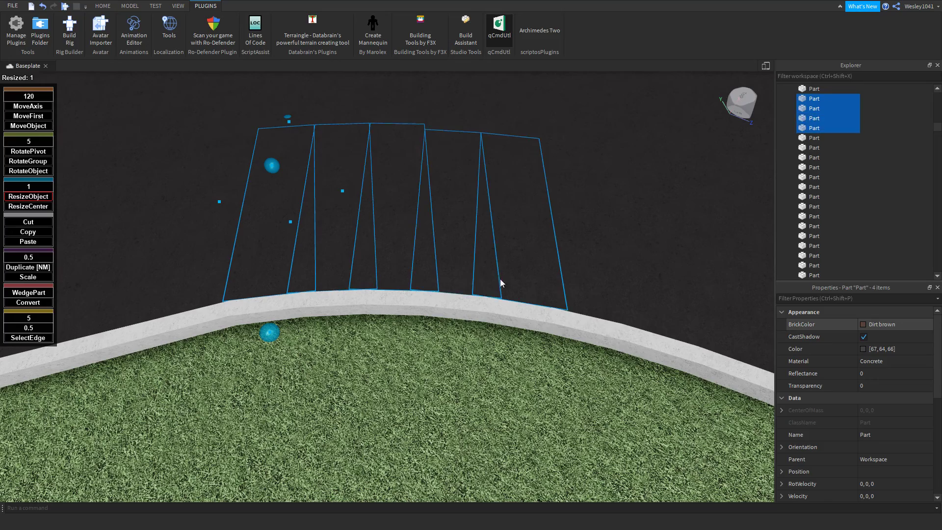
{"action": "right_click_drag", "start_coordinate": [520, 282], "coordinate": [546, 281]}
{"action": "key", "text": "s"}
{"action": "key", "text": "d"}
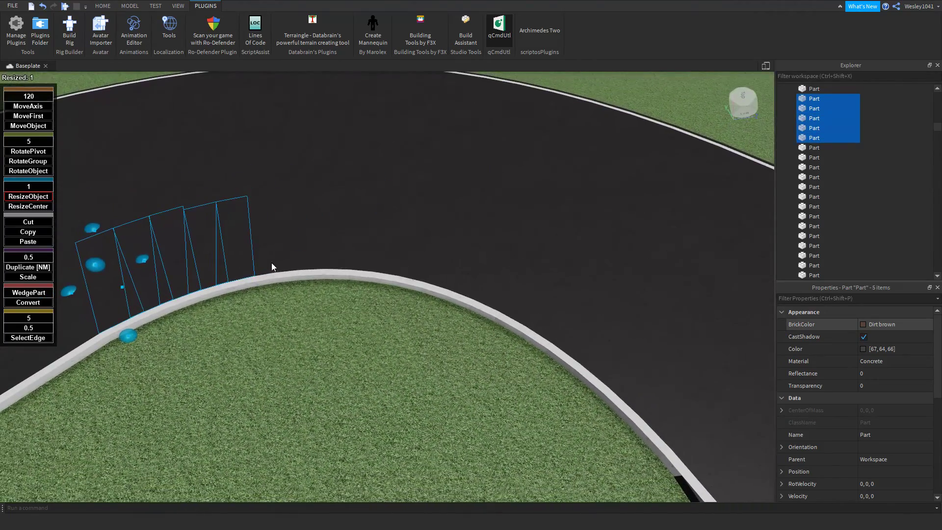
{"action": "left_click", "coordinate": [273, 264], "text": "ctrl"}
{"action": "left_click", "coordinate": [298, 265], "text": "ctrl"}
{"action": "left_click", "coordinate": [323, 266], "text": "ctrl"}
{"action": "left_click", "coordinate": [354, 266], "text": "ctrl"}
- Trim the inner edge of the long straight road part before the hairpin by 2 studs and clear the selection
{"action": "key", "text": "d"}
{"action": "right_click_drag", "start_coordinate": [360, 264], "coordinate": [456, 222]}
{"action": "left_click", "coordinate": [388, 261]}
{"action": "key", "text": "a"}
{"action": "left_click_drag", "start_coordinate": [386, 193], "coordinate": [384, 194]}
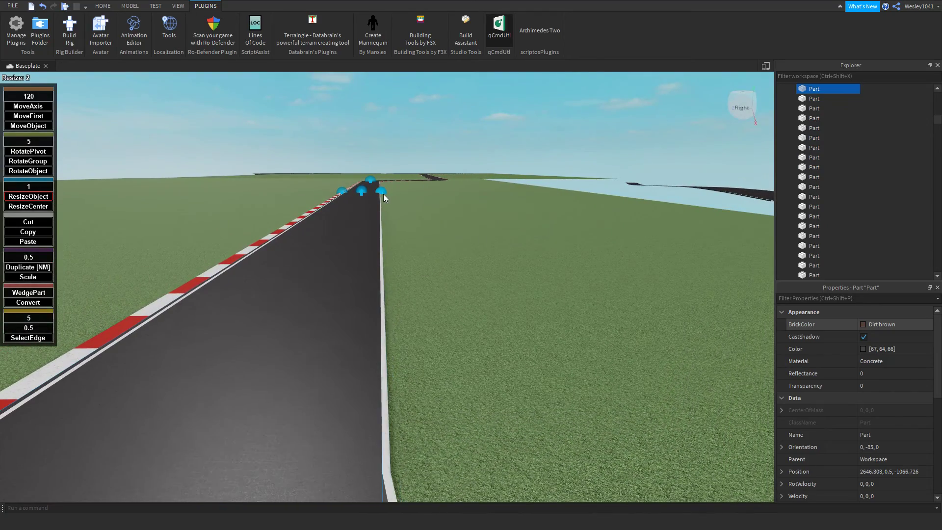
{"action": "right_click_drag", "start_coordinate": [384, 193], "coordinate": [419, 206]}
{"action": "key", "text": "s"}
{"action": "left_click", "coordinate": [419, 204]}
- Select the road parts along the first stretch of the hairpin's inner side again, beginning at its entry
{"action": "key", "text": "w"}
{"action": "key", "text": "a"}
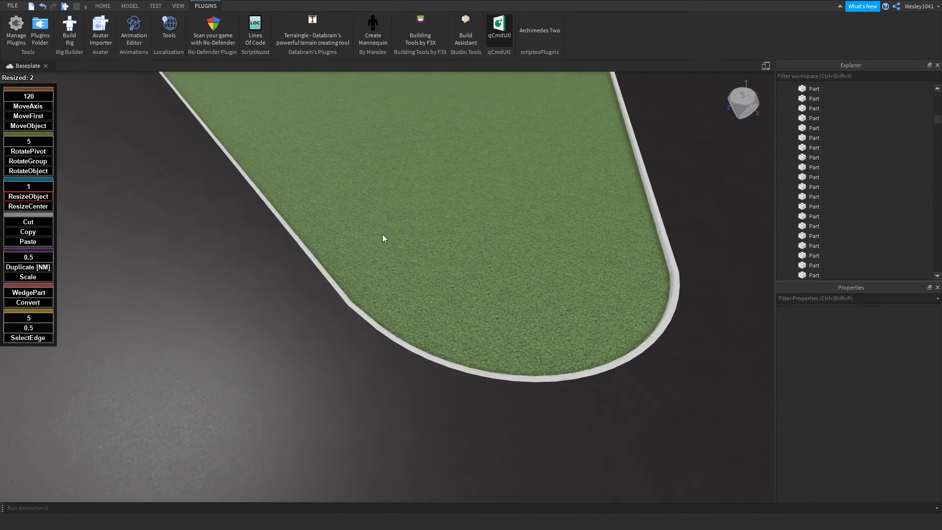
{"action": "right_click_drag", "start_coordinate": [381, 234], "coordinate": [380, 268]}
{"action": "left_click", "coordinate": [341, 295]}
{"action": "left_click", "coordinate": [387, 318], "text": "ctrl"}
{"action": "right_click_drag", "start_coordinate": [388, 317], "coordinate": [375, 304]}
{"action": "key", "text": "s"}
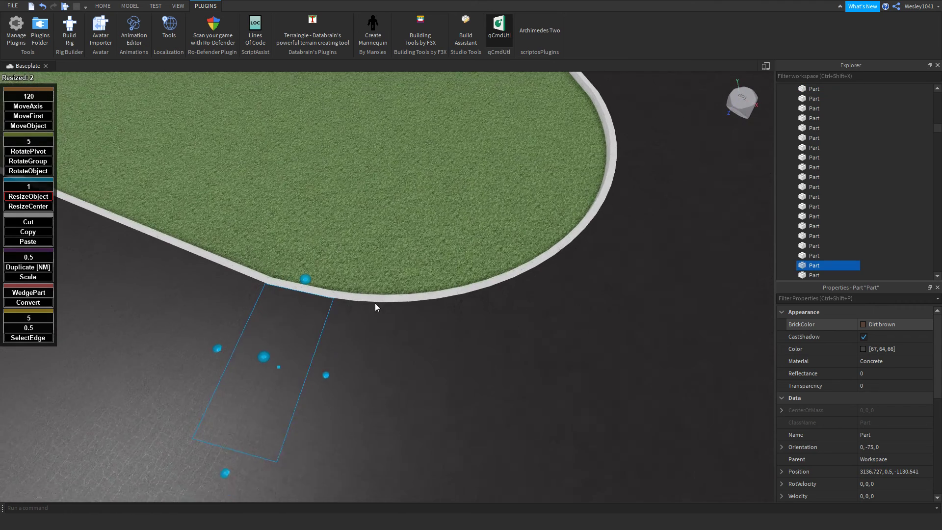
{"action": "left_click", "coordinate": [340, 304], "text": "ctrl"}
{"action": "left_click", "coordinate": [362, 306], "text": "ctrl"}
{"action": "left_click", "coordinate": [391, 306], "text": "ctrl"}
{"action": "left_click", "coordinate": [417, 304], "text": "ctrl"}
{"action": "left_click", "coordinate": [442, 301], "text": "ctrl"}
- Extend the selection over the rest of the hairpin's inner road parts and the first road section after its exit
{"action": "mouse_move", "coordinate": [444, 301]}
{"action": "left_mouse_down", "text": "ctrl"}
{"action": "mouse_move", "coordinate": [563, 232]}
{"action": "mouse_move", "coordinate": [590, 158]}
{"action": "left_mouse_up", "text": "ctrl"}
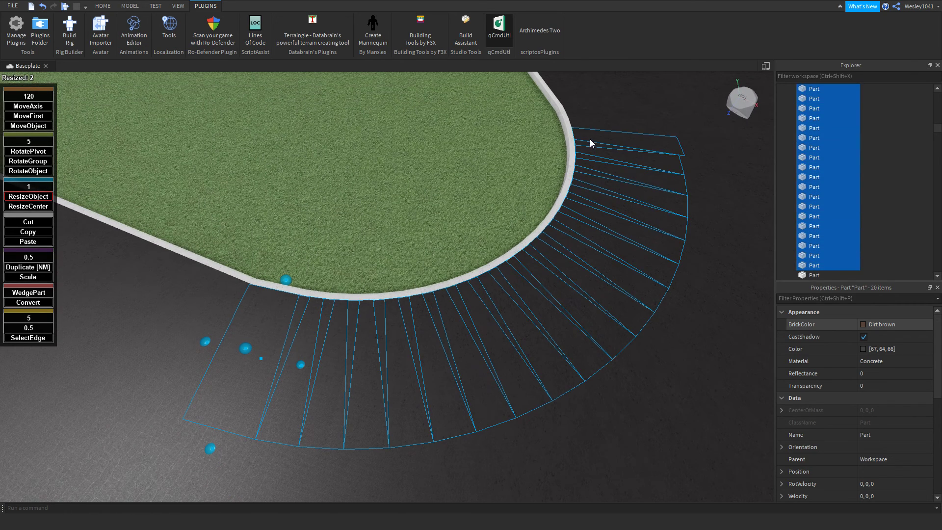
{"action": "right_click_drag", "start_coordinate": [571, 142], "coordinate": [571, 130]}
{"action": "key", "text": "d"}
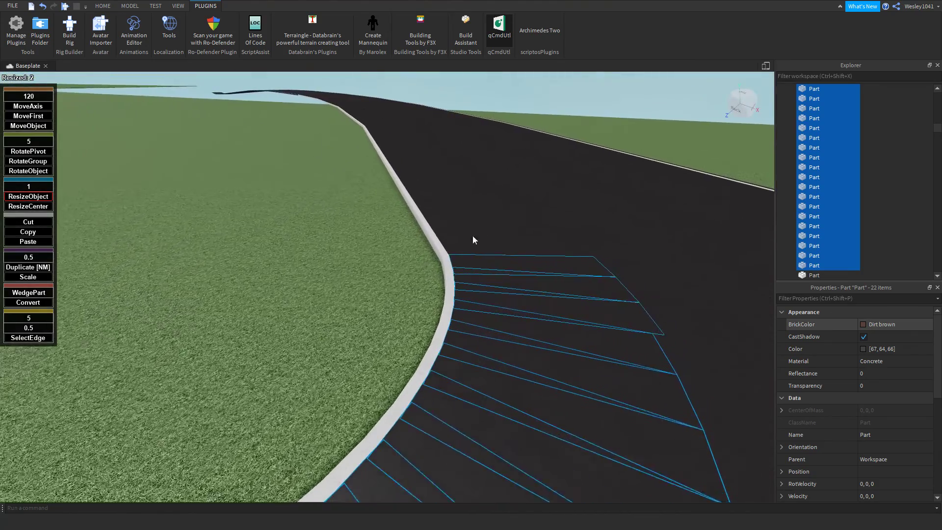
{"action": "left_click", "coordinate": [446, 239], "text": "ctrl"}
- Examine the selected road parts and the white line around the hairpin's inner edge from both ends of the bend
{"action": "key", "text": "s"}
{"action": "right_click_drag", "start_coordinate": [447, 239], "coordinate": [452, 237]}
{"action": "scroll", "coordinate": [447, 239], "scroll_direction": "up", "scroll_amount": 4}
{"action": "scroll", "coordinate": [453, 236], "scroll_direction": "down", "scroll_amount": 4}
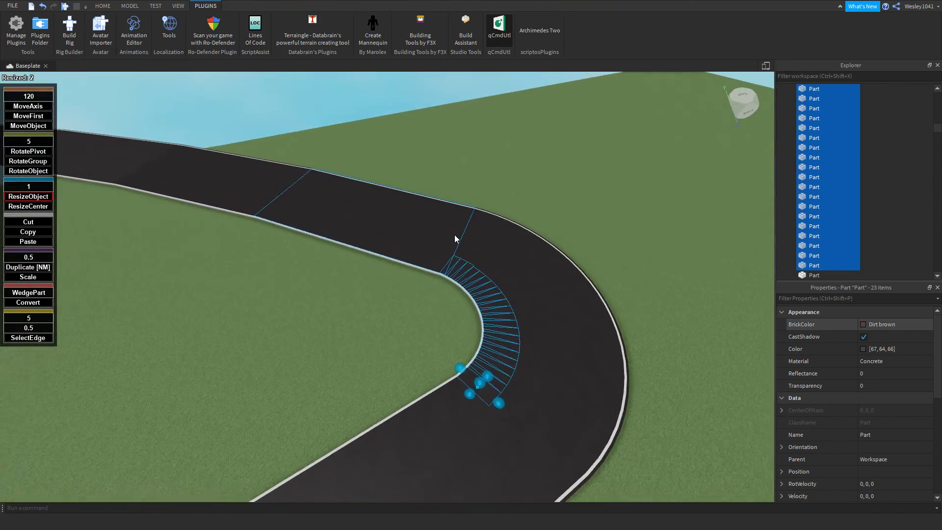
{"action": "scroll", "coordinate": [444, 292], "scroll_direction": "up", "scroll_amount": 10}
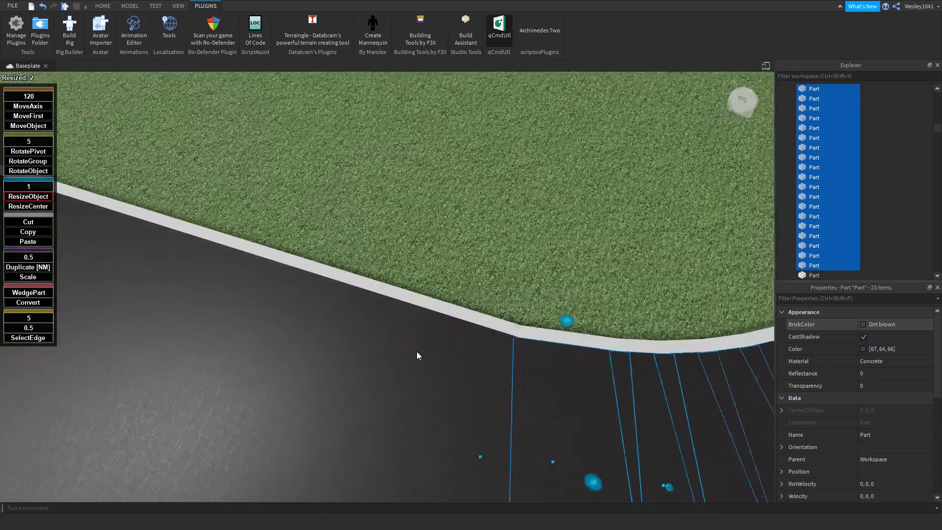
{"action": "scroll", "coordinate": [417, 345], "scroll_direction": "down", "scroll_amount": 8}
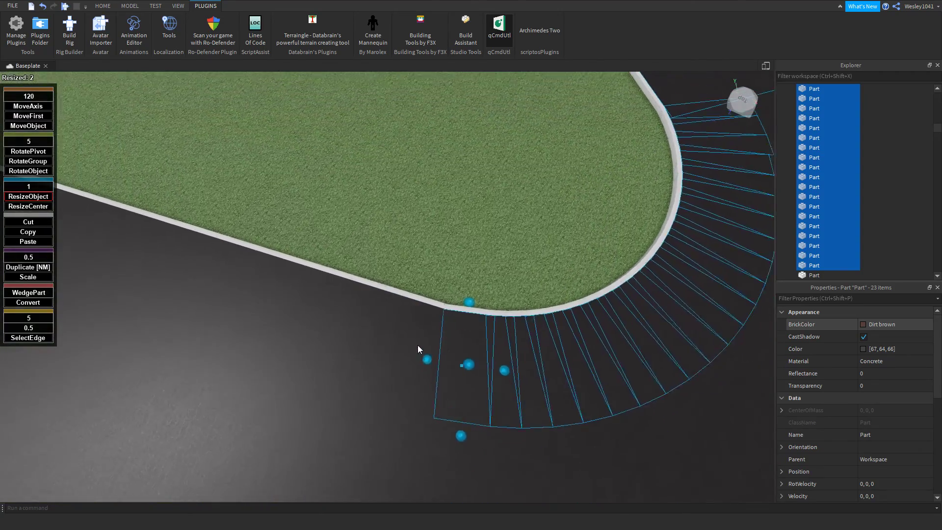
{"action": "key", "text": "d"}
{"action": "right_click_drag", "start_coordinate": [417, 345], "coordinate": [418, 345]}
{"action": "key", "text": "s"}
{"action": "key", "text": "d"}
{"action": "key", "text": "a"}
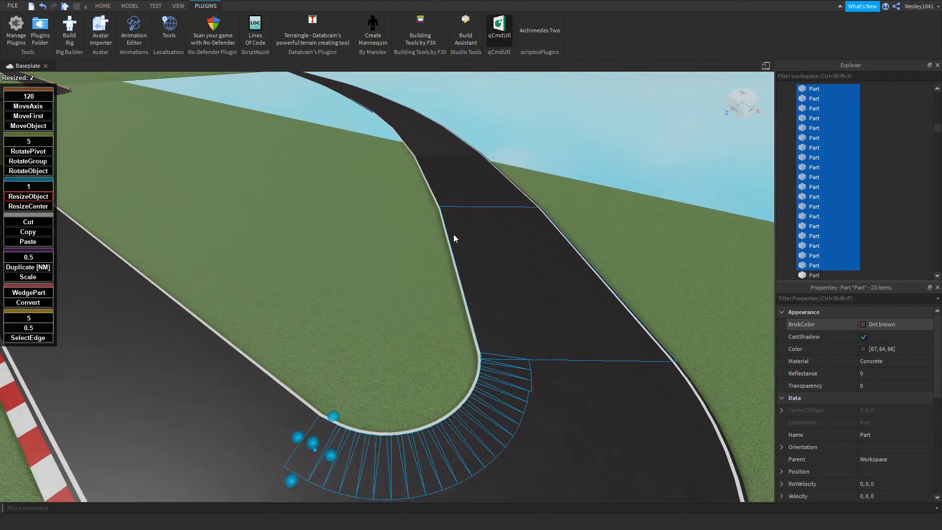
{"action": "key", "text": "w"}
{"action": "key", "text": "s"}
{"action": "right_click_drag", "start_coordinate": [453, 234], "coordinate": [452, 236]}
{"action": "key", "text": "d"}
{"action": "key", "text": "w"}
{"action": "key", "text": "s"}
{"action": "key", "text": "d"}
{"action": "key", "text": "w"}
{"action": "key", "text": "s"}
{"action": "key", "text": "d"}
{"action": "key", "text": "w"}
{"action": "key", "text": "a"}
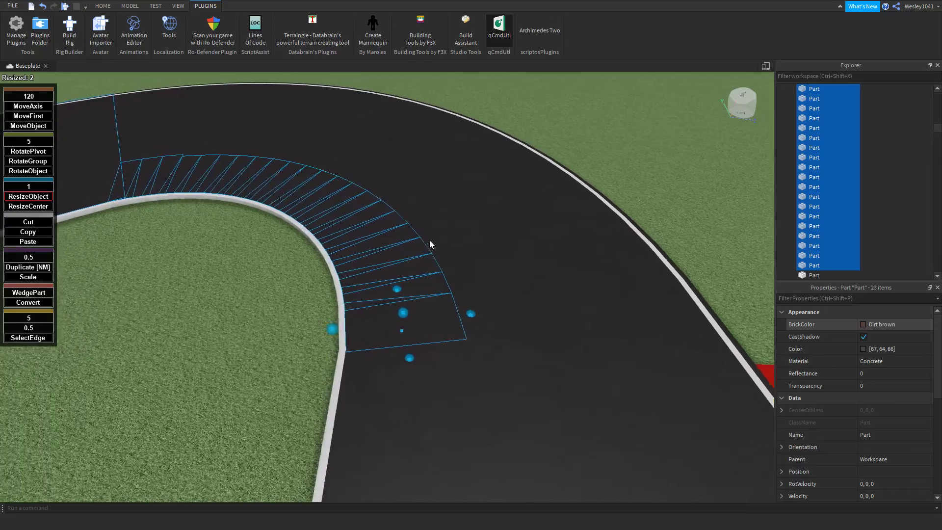
{"action": "key", "text": "d"}
{"action": "key", "text": "w"}
{"action": "key", "text": "s"}
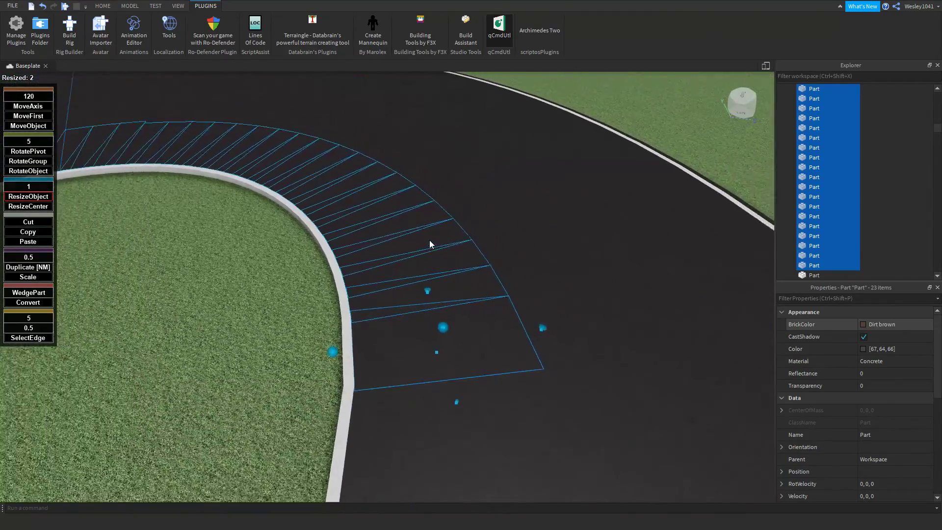
- Inspect how the selected road parts meet the white line along the hairpin's inner edge, especially at the last selected part
{"action": "key", "text": "a"}
{"action": "key", "text": "w"}
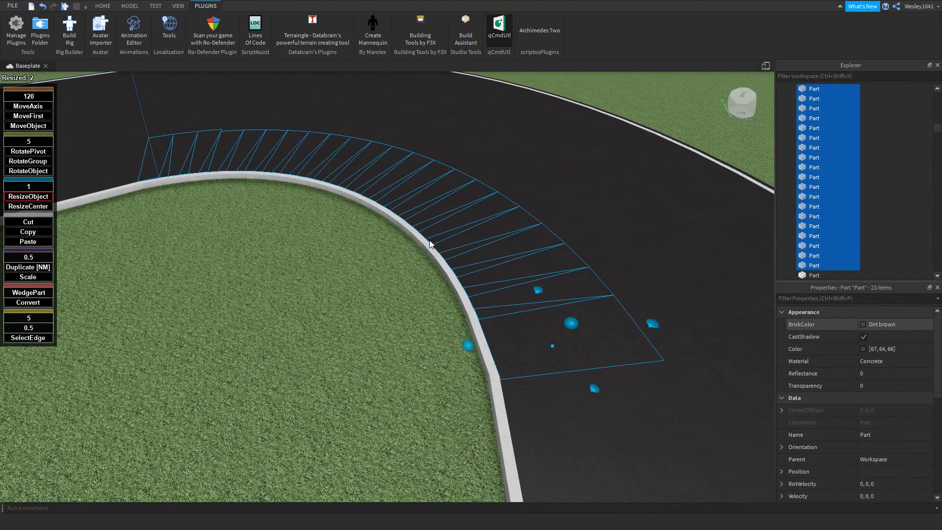
{"action": "right_click_drag", "start_coordinate": [429, 241], "coordinate": [429, 240]}
{"action": "key", "text": "d"}
{"action": "key", "text": "w"}
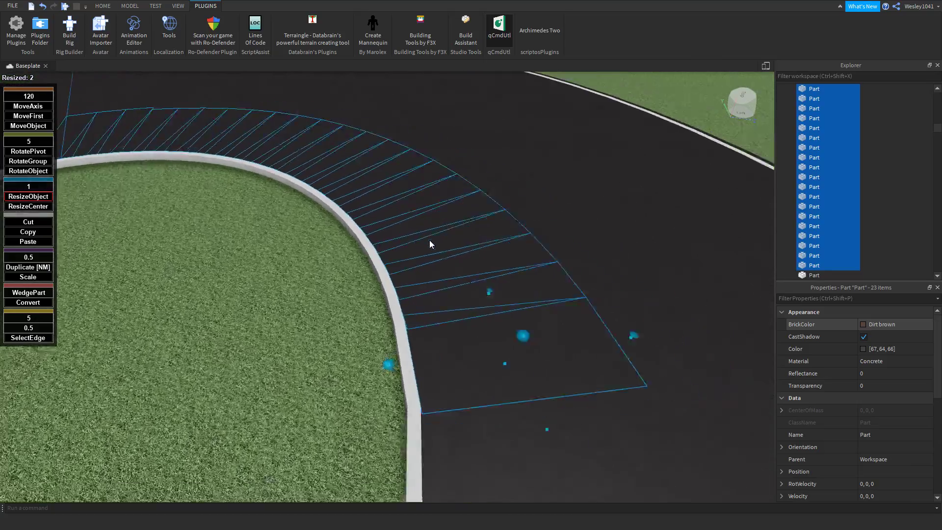
{"action": "key", "text": "s"}
{"action": "key", "text": "w"}
{"action": "key", "text": "w"}
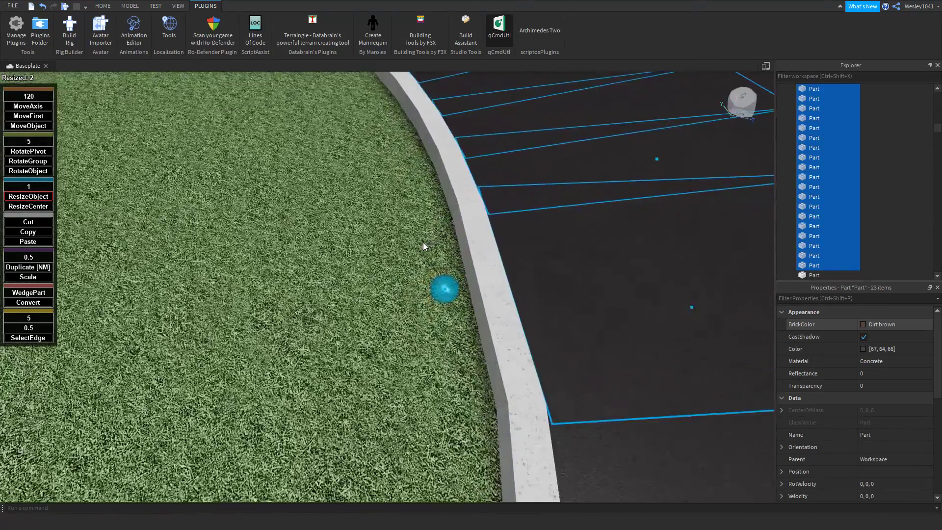
{"action": "key", "text": "s"}
{"action": "key", "text": "d"}
{"action": "key", "text": "w"}
{"action": "key", "text": "a"}
{"action": "right_click_drag", "start_coordinate": [423, 242], "coordinate": [423, 243]}
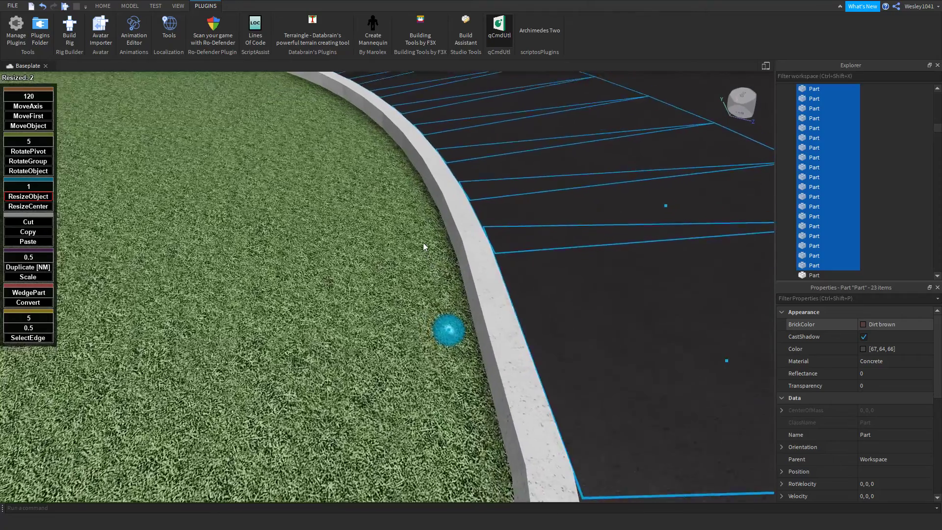
{"action": "key", "text": "s"}
{"action": "key", "text": "d"}
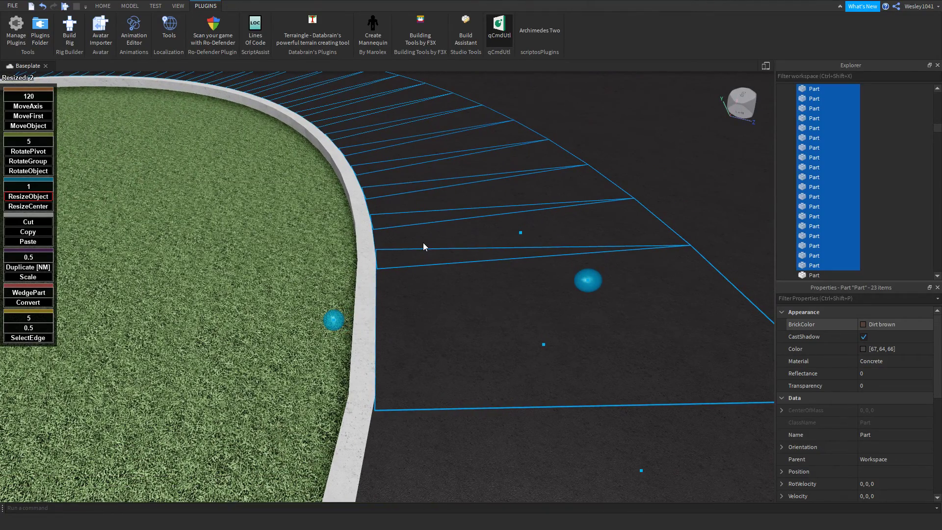
- Extend the inner edge of the selected hairpin road parts 5 studs past the white line onto the grass
{"action": "right_click_drag", "start_coordinate": [347, 244], "coordinate": [357, 257]}
{"action": "key", "text": "s"}
{"action": "key", "text": "w"}
{"action": "key", "text": "s"}
{"action": "left_click_drag", "start_coordinate": [390, 358], "coordinate": [309, 361]}
- Shrink the selected hairpin parts from their track side by 22.8 studs, leaving a thin strip on the grass
{"action": "right_click_drag", "start_coordinate": [447, 356], "coordinate": [447, 356]}
{"action": "key", "text": "a"}
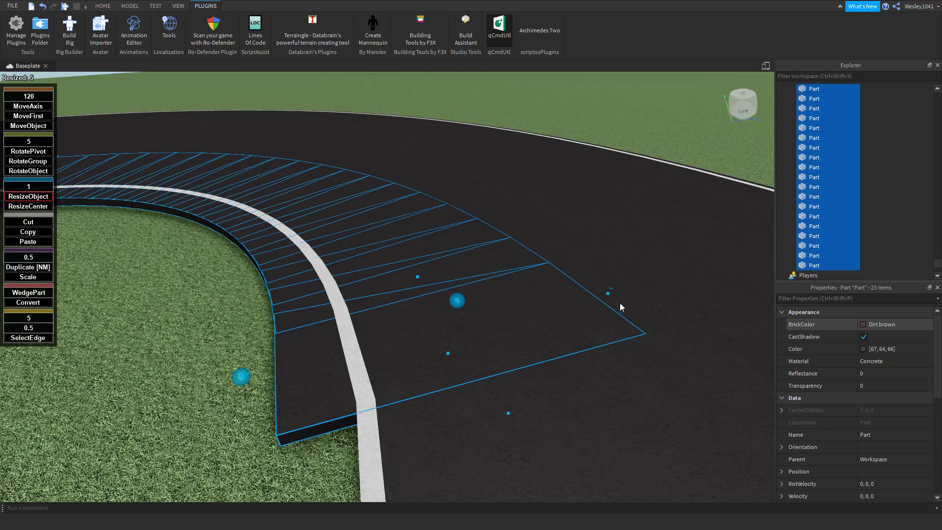
{"action": "key", "text": "s"}
{"action": "left_click_drag", "start_coordinate": [617, 302], "coordinate": [242, 319]}
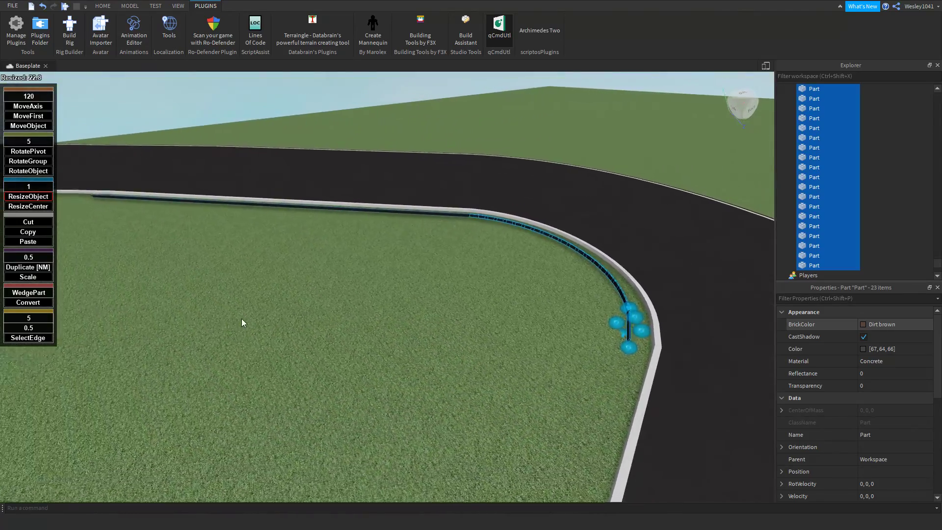
- Extend the thin strip 4.8 studs toward the white line, then its grass-side edge by 1 stud
{"action": "key", "text": "w"}
{"action": "right_click_drag", "start_coordinate": [263, 320], "coordinate": [264, 320]}
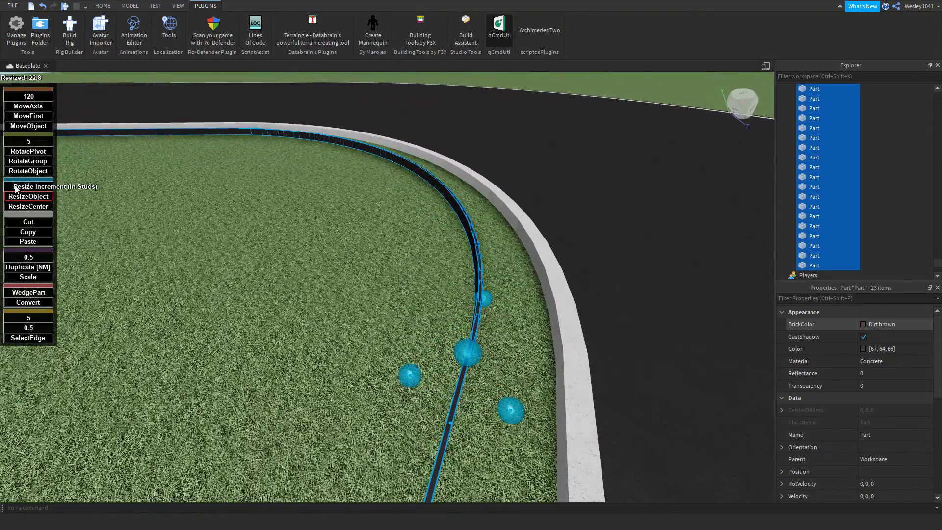
{"action": "right_click_drag", "start_coordinate": [300, 254], "coordinate": [378, 336]}
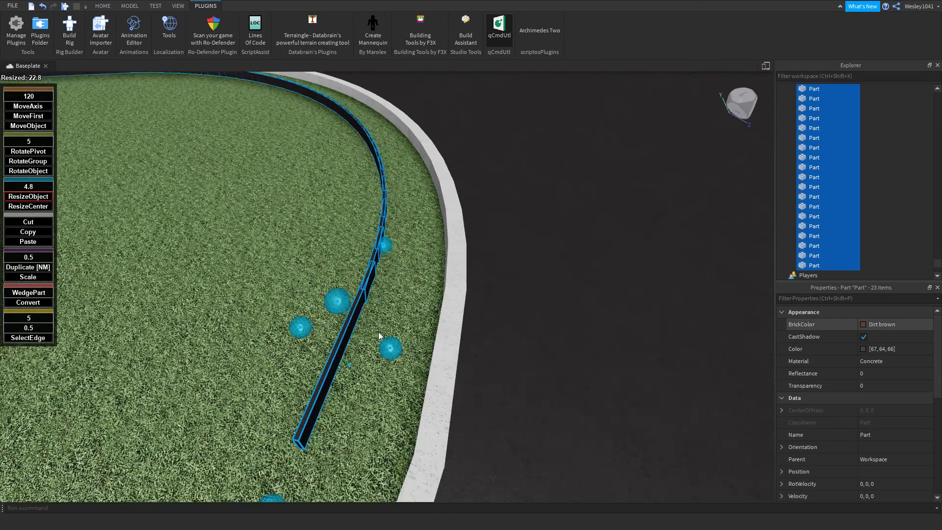
{"action": "left_click_drag", "start_coordinate": [440, 363], "coordinate": [476, 369]}
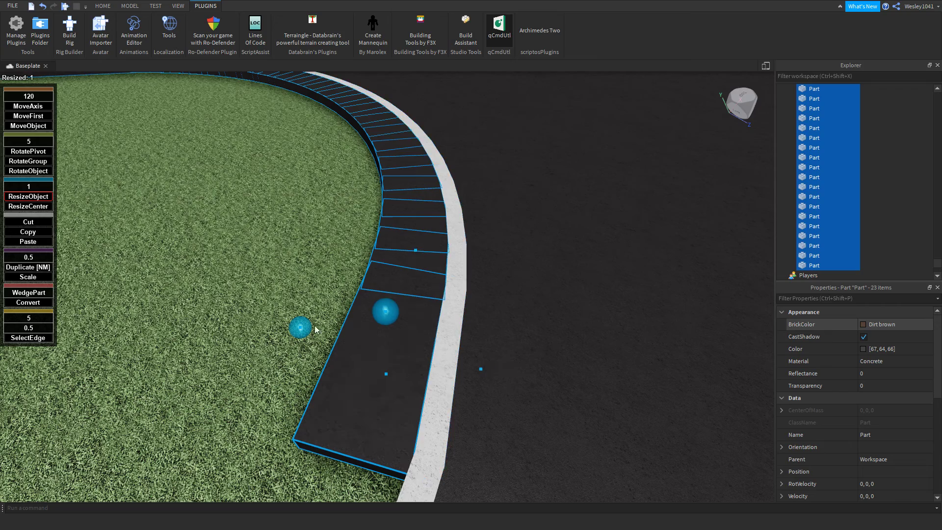
{"action": "left_click_drag", "start_coordinate": [300, 327], "coordinate": [278, 328]}
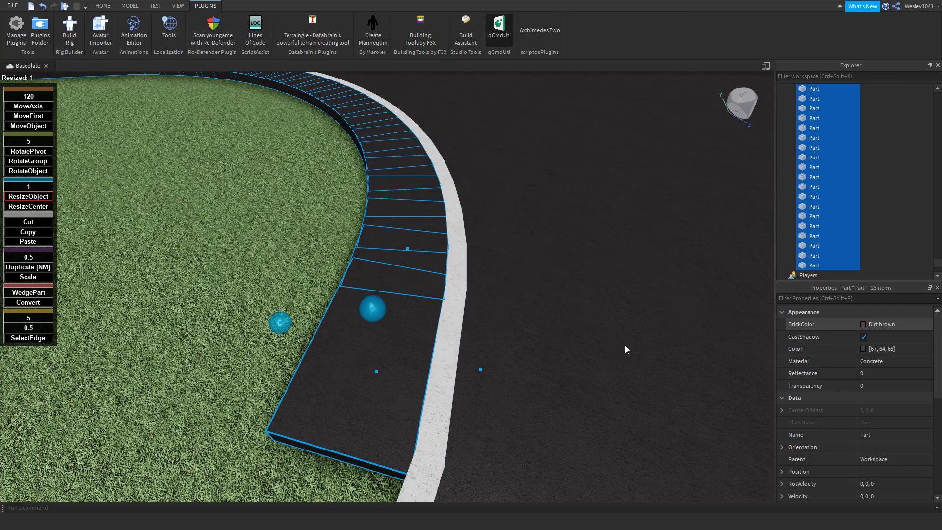
- Shorten the selected kerb parts lengthwise about their centres by 1.6 studs, using a 0.1-stud resize increment
{"action": "right_click_drag", "start_coordinate": [531, 283], "coordinate": [535, 286]}
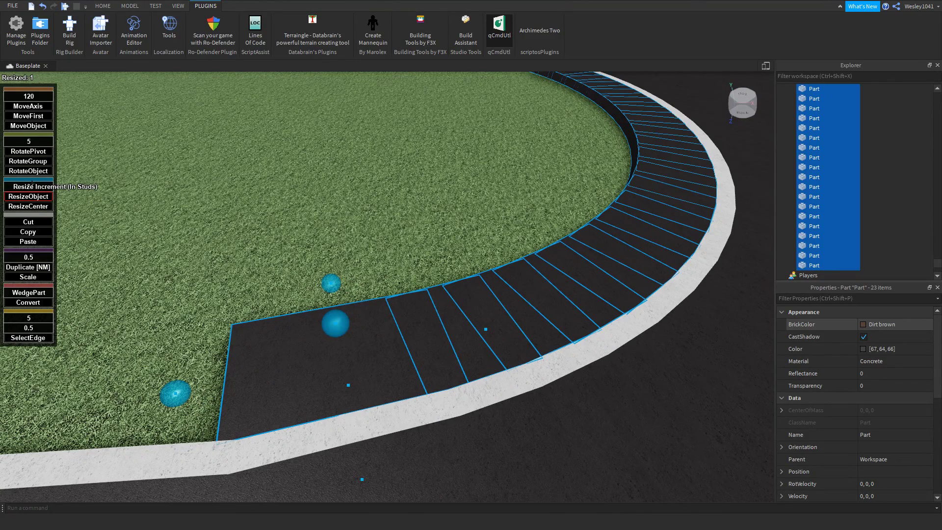
{"action": "left_click", "coordinate": [26, 205]}
{"action": "right_click_drag", "start_coordinate": [446, 288], "coordinate": [444, 303]}
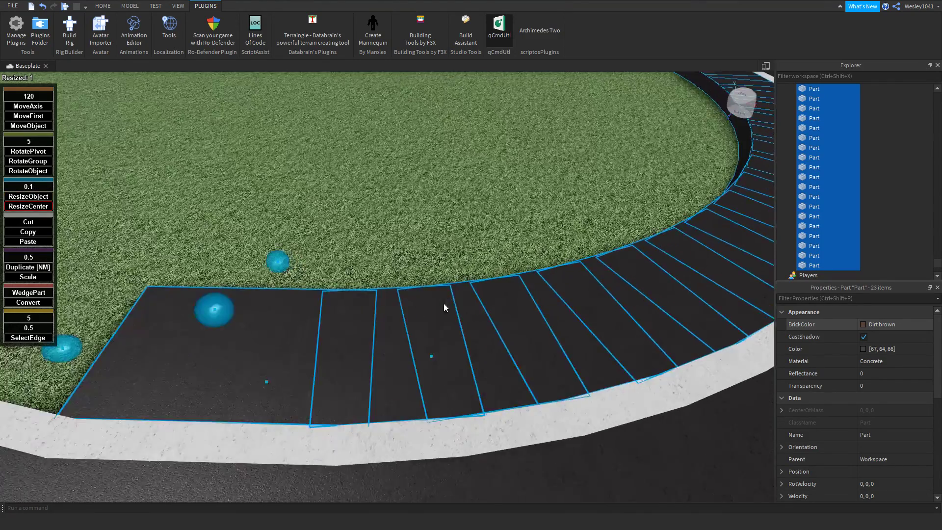
{"action": "scroll", "coordinate": [459, 358], "scroll_direction": "up", "scroll_amount": 3}
{"action": "scroll", "coordinate": [457, 366], "scroll_direction": "down", "scroll_amount": 4}
{"action": "scroll", "coordinate": [480, 253], "scroll_direction": "up", "scroll_amount": 10}
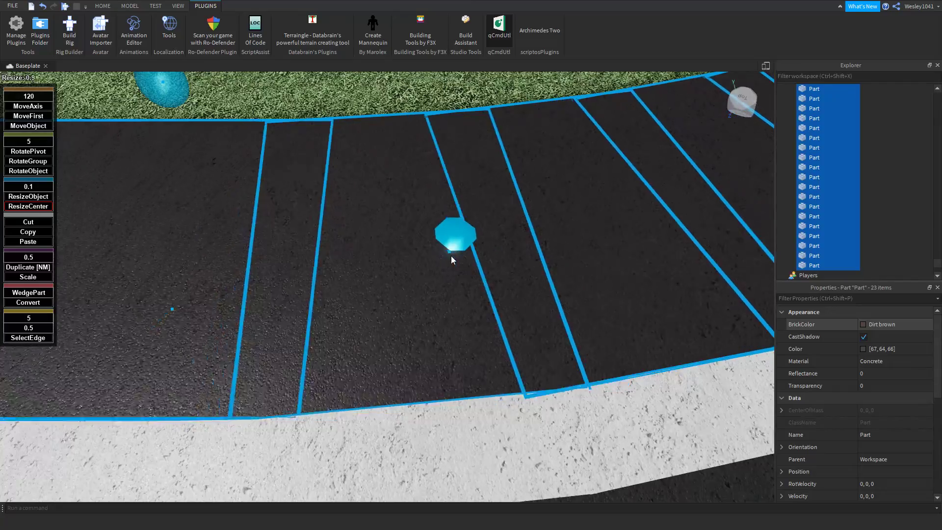
{"action": "scroll", "coordinate": [430, 258], "scroll_direction": "down", "scroll_amount": 10}
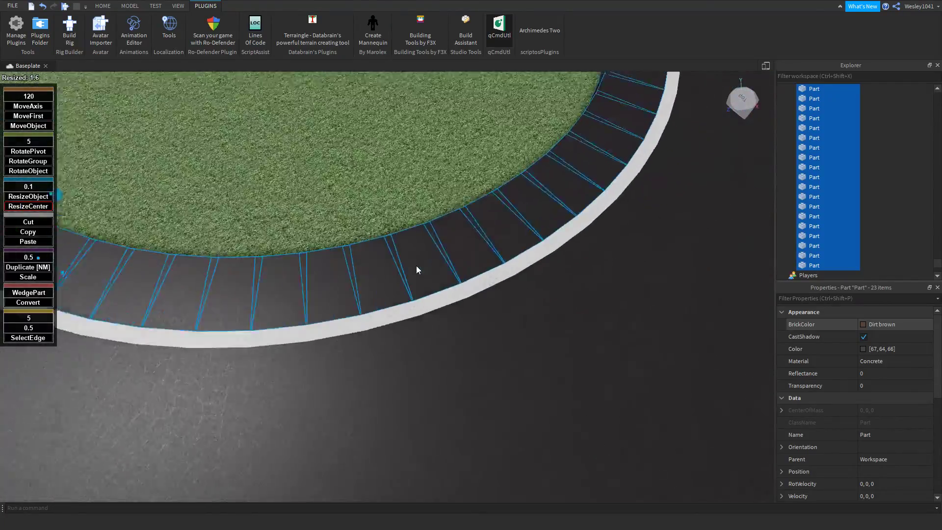
- Check the joints between the kerb parts around the bend and colour the selected parts Institutional white
{"action": "scroll", "coordinate": [416, 266], "scroll_direction": "up", "scroll_amount": 7}
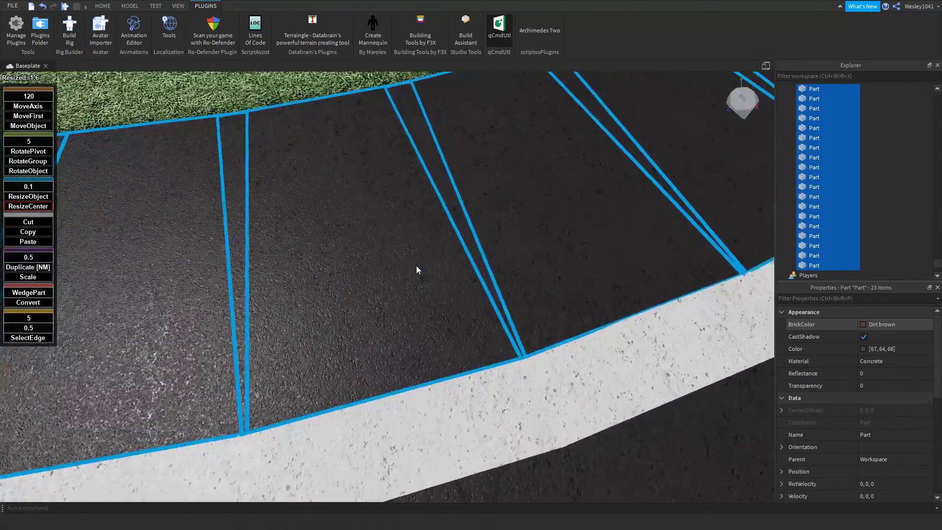
{"action": "scroll", "coordinate": [416, 266], "scroll_direction": "down", "scroll_amount": 7}
{"action": "right_click_drag", "start_coordinate": [416, 266], "coordinate": [417, 266]}
{"action": "scroll", "coordinate": [416, 266], "scroll_direction": "down", "scroll_amount": 5}
{"action": "scroll", "coordinate": [470, 266], "scroll_direction": "up", "scroll_amount": 6}
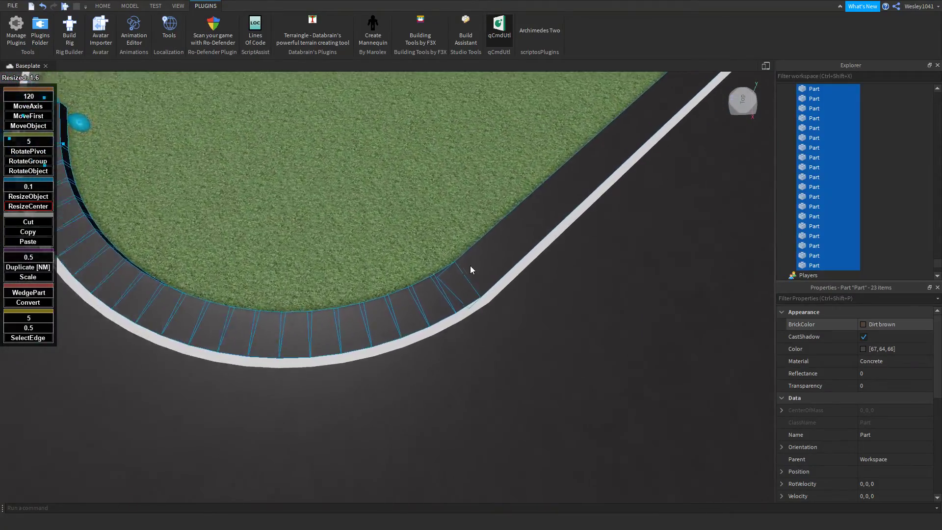
{"action": "left_click", "coordinate": [897, 322]}
{"action": "left_click", "coordinate": [918, 305]}
- Trim the curve-side end of the straight kerb part adjoining the bend by 1.9 studs
{"action": "scroll", "coordinate": [610, 265], "scroll_direction": "down", "scroll_amount": 4}
{"action": "right_click_drag", "start_coordinate": [610, 265], "coordinate": [592, 257]}
{"action": "scroll", "coordinate": [591, 252], "scroll_direction": "up", "scroll_amount": 3}
{"action": "scroll", "coordinate": [486, 301], "scroll_direction": "up", "scroll_amount": 3}
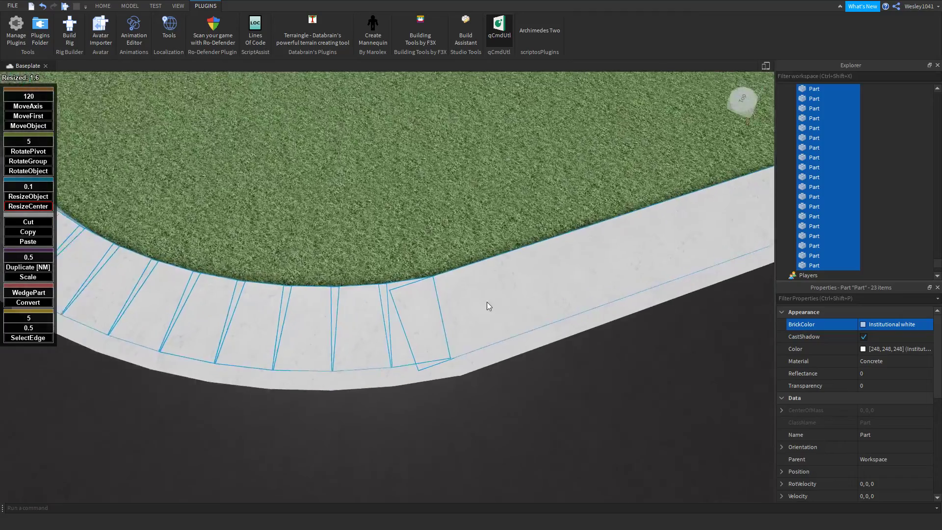
{"action": "scroll", "coordinate": [461, 316], "scroll_direction": "up", "scroll_amount": 4}
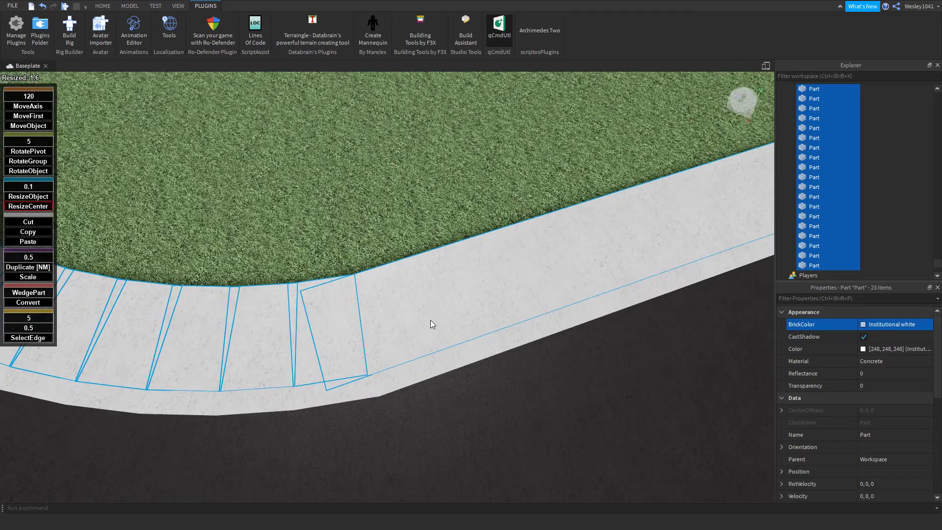
{"action": "left_click", "coordinate": [430, 320]}
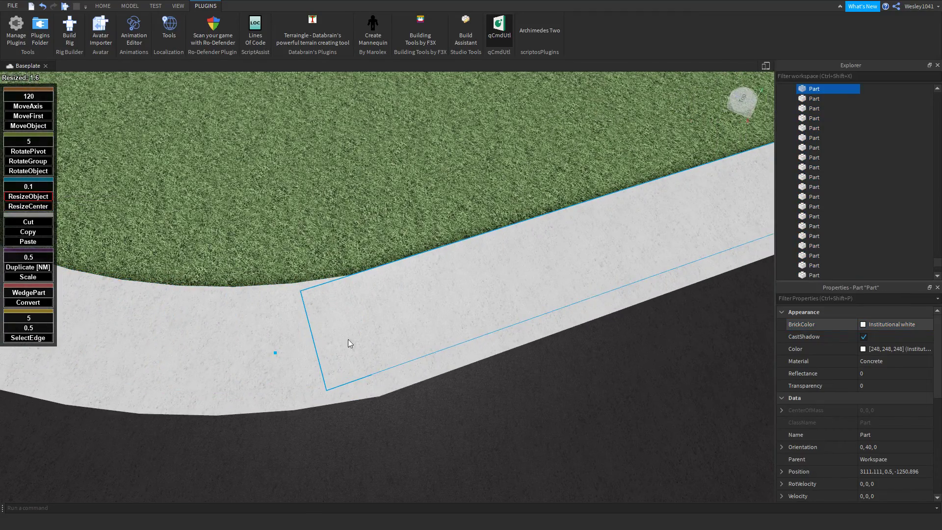
{"action": "left_click_drag", "start_coordinate": [268, 351], "coordinate": [313, 355]}
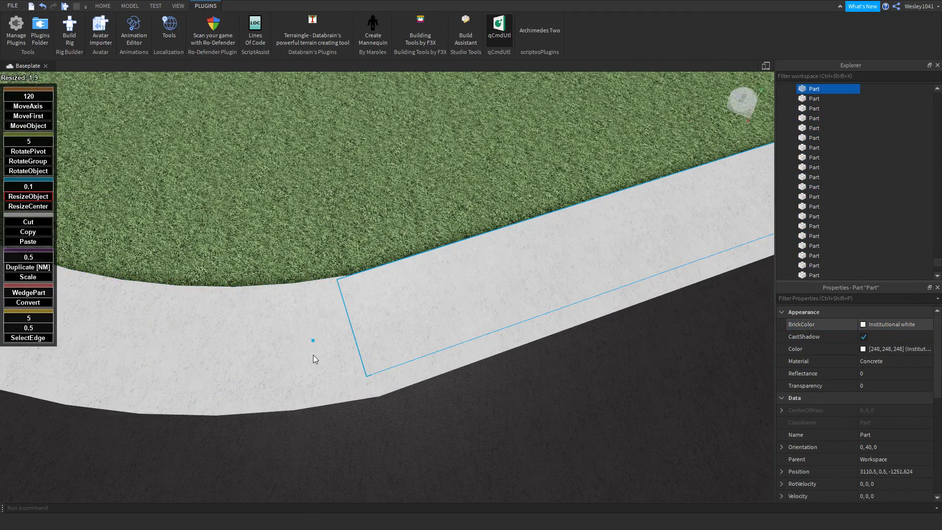
- Trim the straight kerb part's end by another 0.4 studs and extend the adjoining curve part by 0.4 studs to meet it
{"action": "left_click", "coordinate": [337, 355]}
{"action": "scroll", "coordinate": [337, 355], "scroll_direction": "up", "scroll_amount": 3}
{"action": "left_click", "coordinate": [376, 343]}
{"action": "right_click_drag", "start_coordinate": [376, 343], "coordinate": [334, 338]}
{"action": "scroll", "coordinate": [334, 339], "scroll_direction": "up", "scroll_amount": 3}
{"action": "mouse_move", "coordinate": [214, 293]}
{"action": "left_mouse_down"}
{"action": "mouse_move", "coordinate": [252, 293]}
{"action": "mouse_move", "coordinate": [231, 293]}
{"action": "left_mouse_up"}
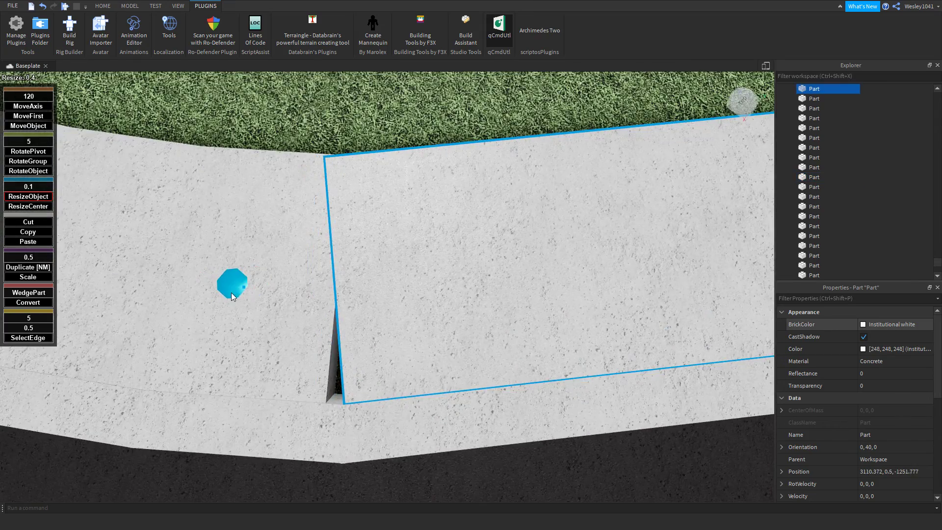
{"action": "left_click", "coordinate": [290, 297]}
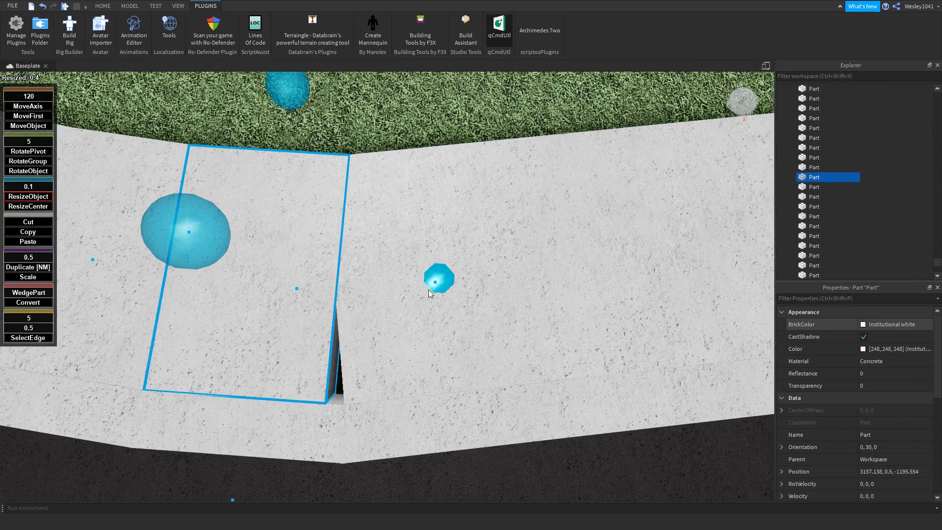
{"action": "left_click_drag", "start_coordinate": [428, 293], "coordinate": [447, 293]}
{"action": "scroll", "coordinate": [447, 293], "scroll_direction": "down", "scroll_amount": 5}
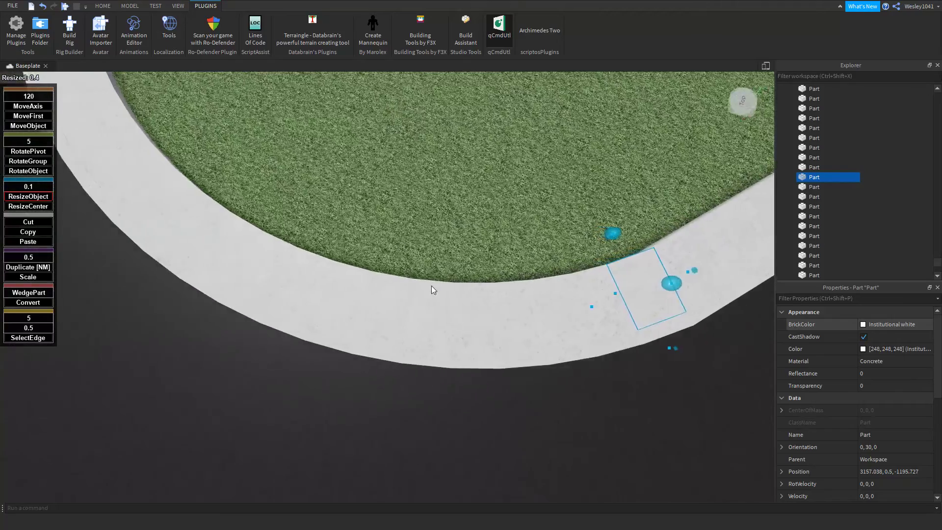
- Compare the sizes of the end kerb part and its neighbour at the other end of the hairpin
{"action": "right_click_drag", "start_coordinate": [432, 285], "coordinate": [435, 287]}
{"action": "key", "text": "a"}
{"action": "scroll", "coordinate": [435, 286], "scroll_direction": "down", "scroll_amount": 1}
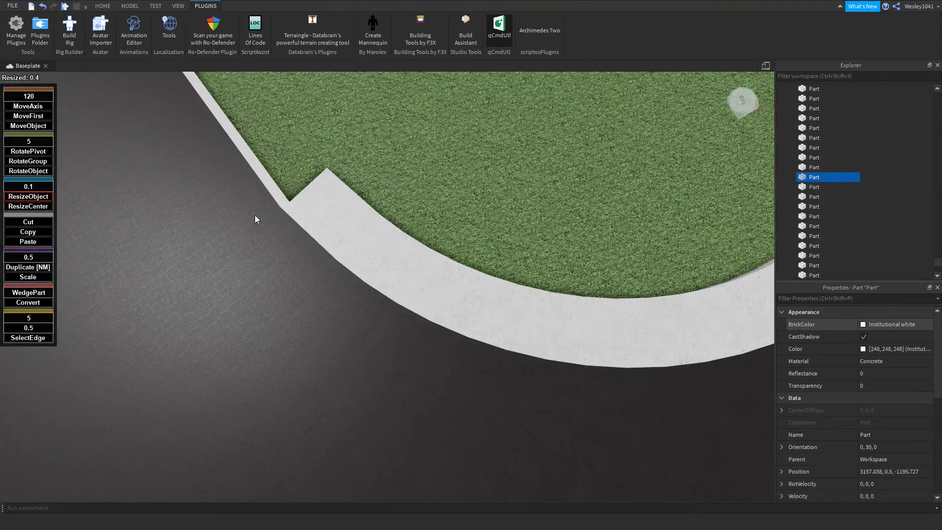
{"action": "left_click", "coordinate": [314, 196]}
{"action": "right_click_drag", "start_coordinate": [314, 195], "coordinate": [327, 201]}
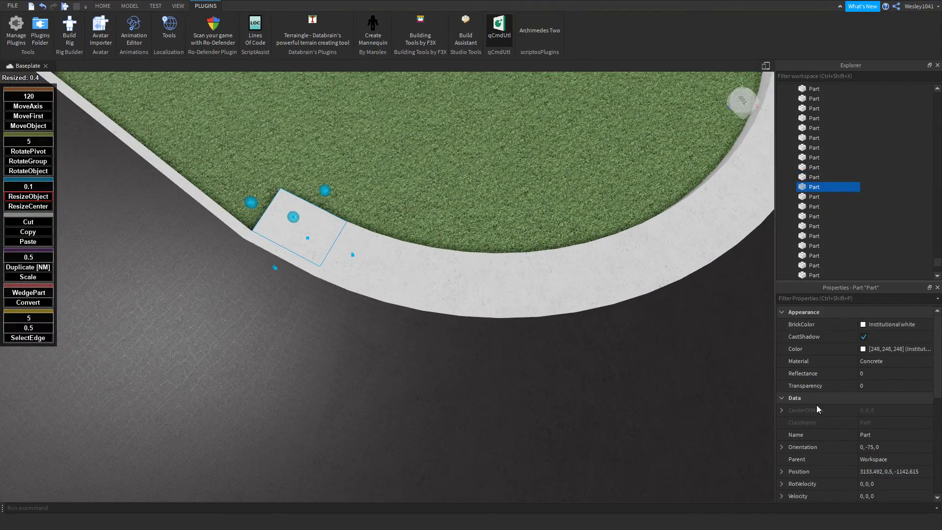
{"action": "scroll", "coordinate": [832, 409], "scroll_direction": "down", "scroll_amount": 6}
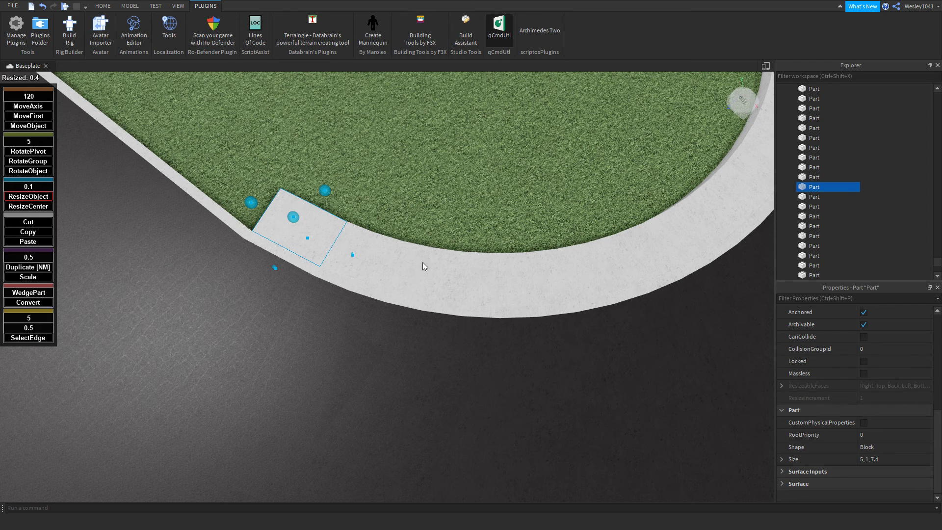
{"action": "left_click", "coordinate": [352, 243], "text": "ctrl"}
{"action": "left_click", "coordinate": [375, 245], "text": "ctrl"}
{"action": "left_click", "coordinate": [342, 239]}
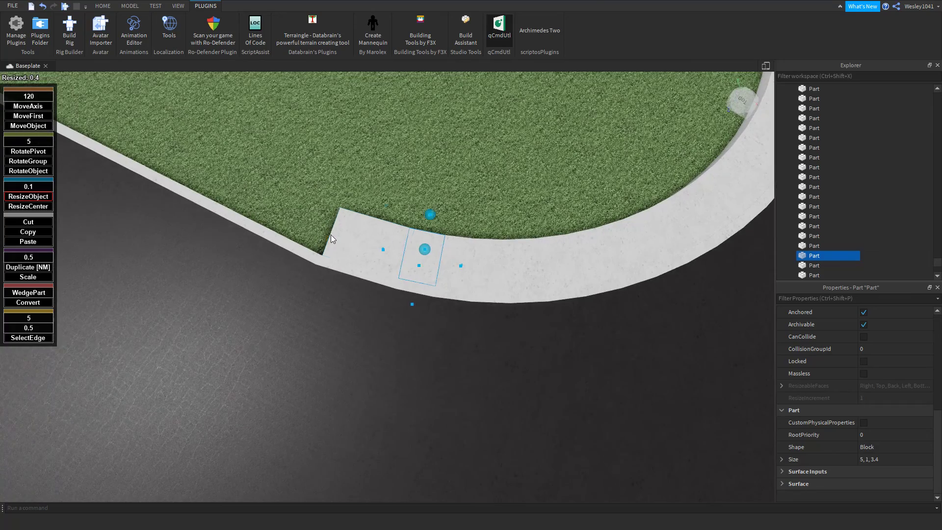
- Extend the free end of the hairpin's end kerb part by 0.2 studs toward the white line's corner
{"action": "left_click", "coordinate": [352, 248]}
{"action": "key", "text": "a"}
{"action": "scroll", "coordinate": [357, 245], "scroll_direction": "up", "scroll_amount": 5}
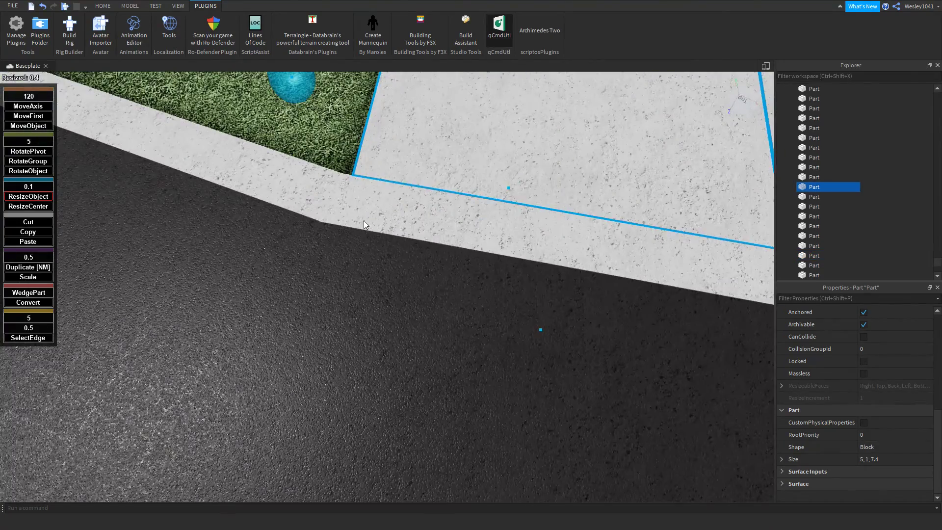
{"action": "right_click_drag", "start_coordinate": [348, 166], "coordinate": [345, 157]}
{"action": "mouse_move", "coordinate": [296, 149]}
{"action": "left_mouse_down"}
{"action": "mouse_move", "coordinate": [266, 146]}
{"action": "mouse_move", "coordinate": [281, 149]}
{"action": "left_mouse_up"}
{"action": "key", "text": "s"}
{"action": "key", "text": "d"}
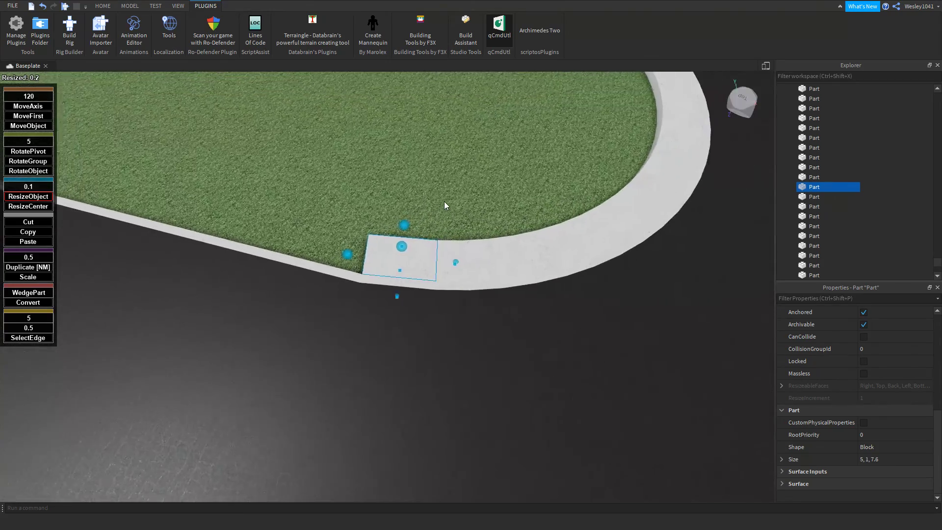
- Check the Size values of individual curved kerb parts near the end piece and farther around the hairpin
{"action": "key", "text": "w"}
{"action": "left_click", "coordinate": [348, 218]}
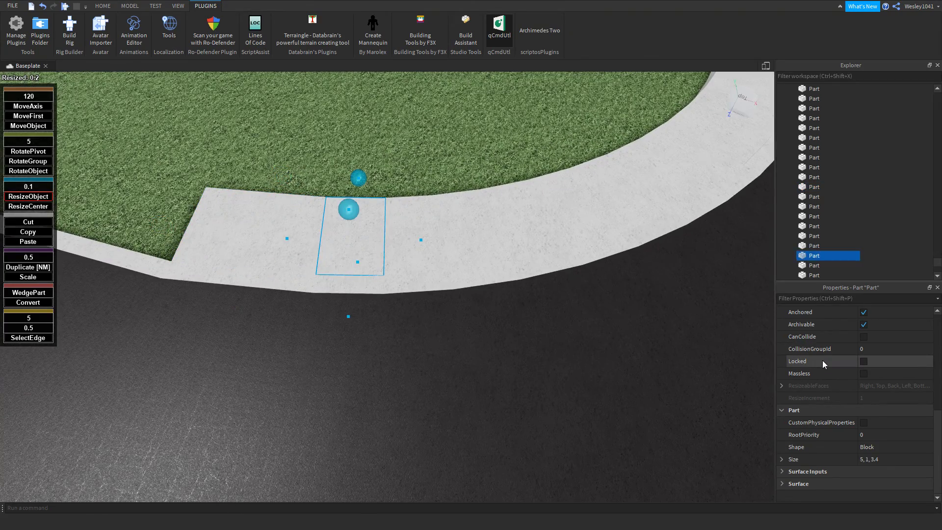
{"action": "right_click_drag", "start_coordinate": [495, 254], "coordinate": [495, 254]}
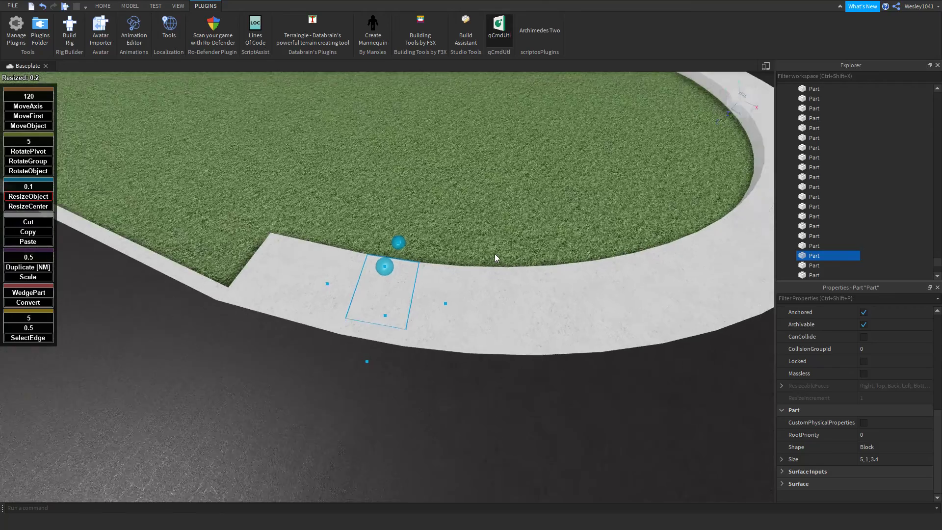
{"action": "key", "text": "s"}
{"action": "key", "text": "d"}
{"action": "key", "text": "w"}
{"action": "left_click", "coordinate": [460, 245]}
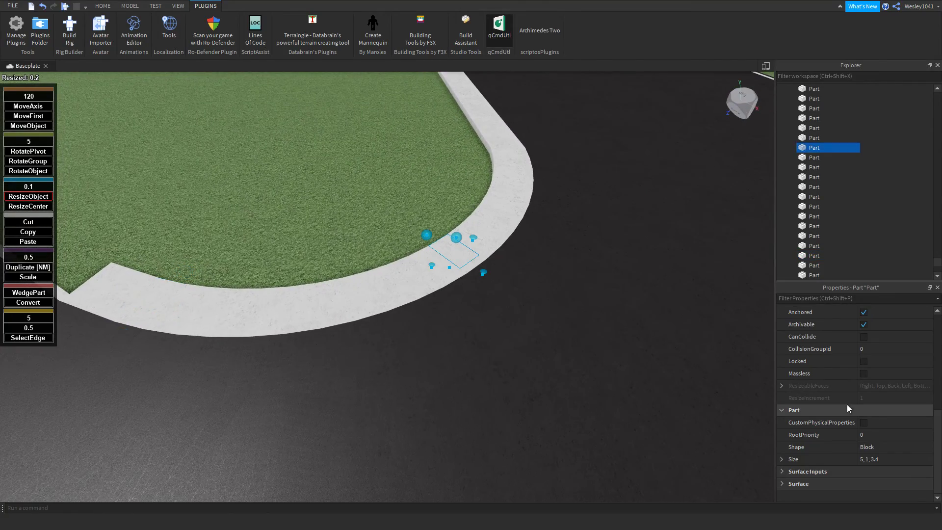
{"action": "scroll", "coordinate": [846, 404], "scroll_direction": "up", "scroll_amount": 5}
{"action": "scroll", "coordinate": [885, 406], "scroll_direction": "down", "scroll_amount": 6}
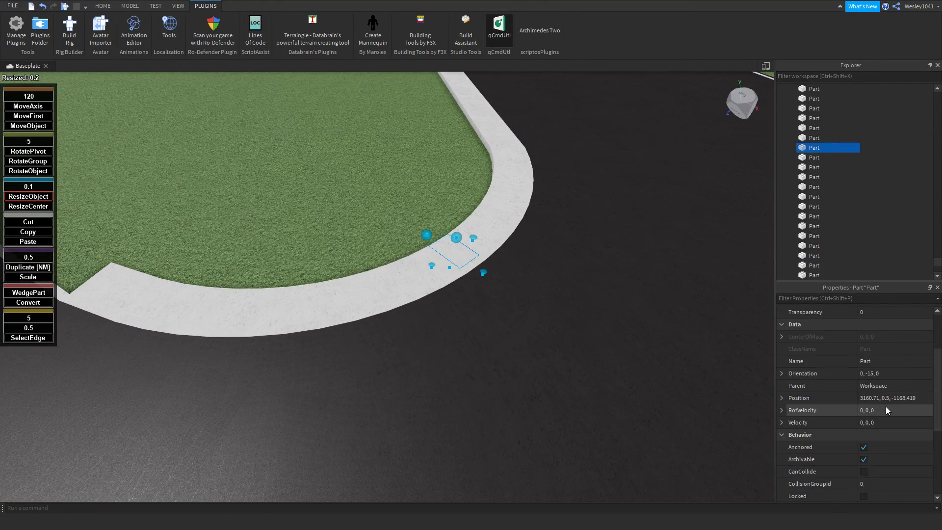
{"action": "key", "text": "d"}
{"action": "right_click_drag", "start_coordinate": [552, 293], "coordinate": [552, 292]}
{"action": "key", "text": "a"}
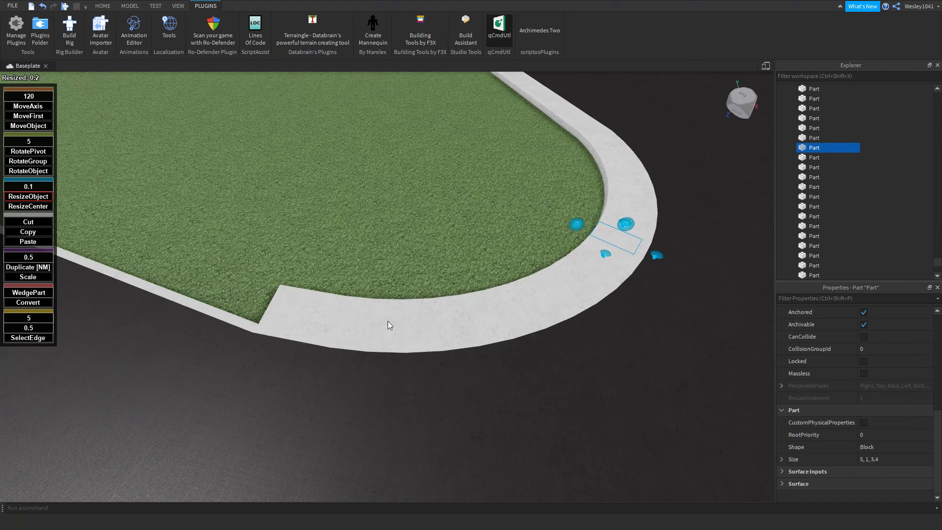
- Select two separate groups of four consecutive curved kerb parts around the hairpin, leaving white gaps between groups for the red stripes
{"action": "left_click", "coordinate": [387, 321]}
{"action": "left_click", "coordinate": [322, 315]}
{"action": "left_click", "coordinate": [355, 310]}
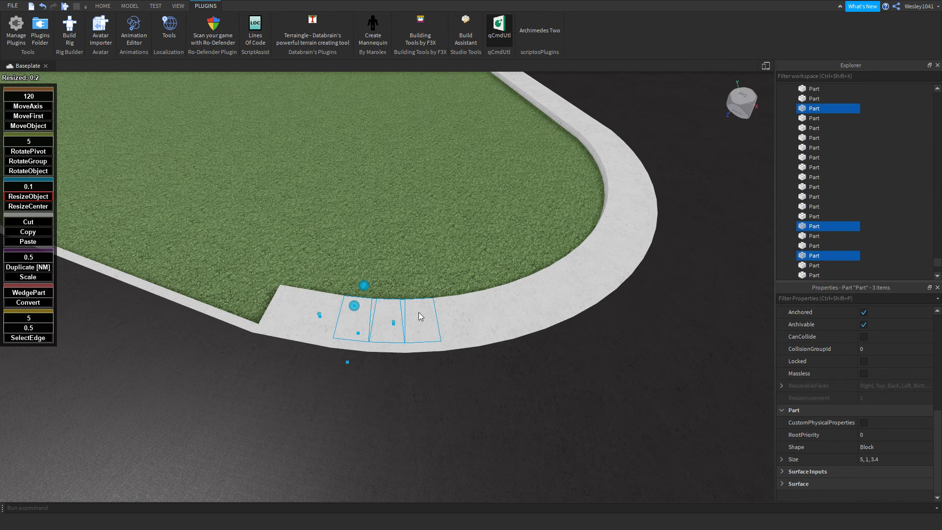
{"action": "key", "text": "d"}
{"action": "key", "text": "w"}
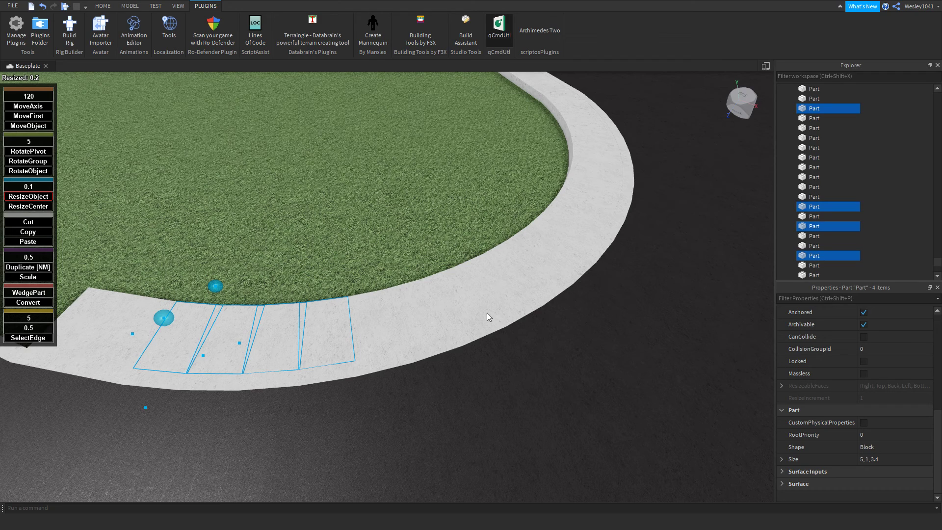
{"action": "right_click_drag", "start_coordinate": [487, 314], "coordinate": [460, 318]}
{"action": "key", "text": "s"}
{"action": "key", "text": "d"}
{"action": "left_click", "coordinate": [385, 278], "text": "ctrl"}
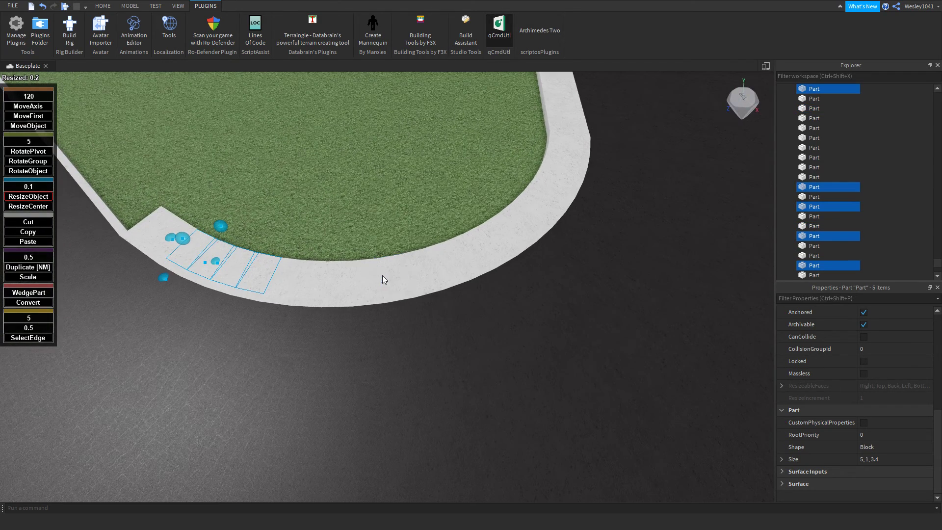
{"action": "left_click", "coordinate": [460, 259], "text": "ctrl"}
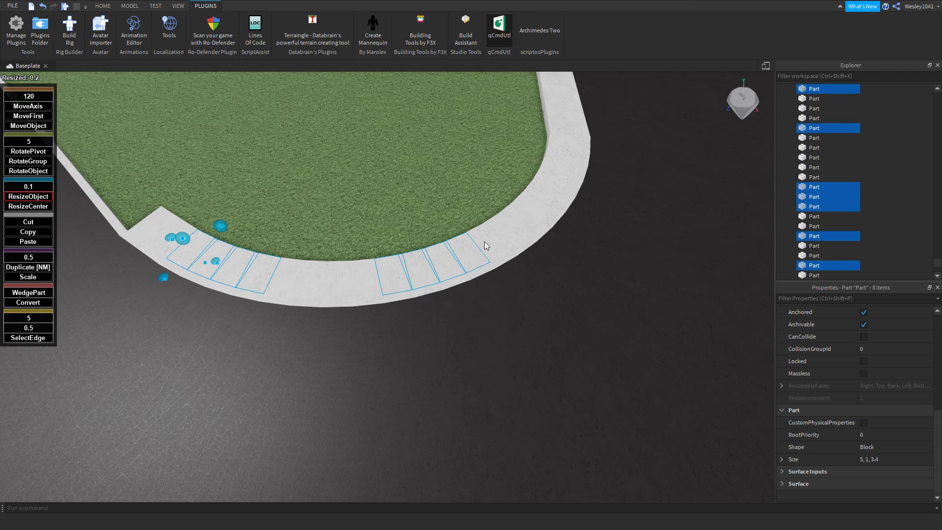
- Add a third group of four curved parts near the straight and set the BrickColor of all selected parts to Bright red
{"action": "right_click_drag", "start_coordinate": [484, 241], "coordinate": [481, 275]}
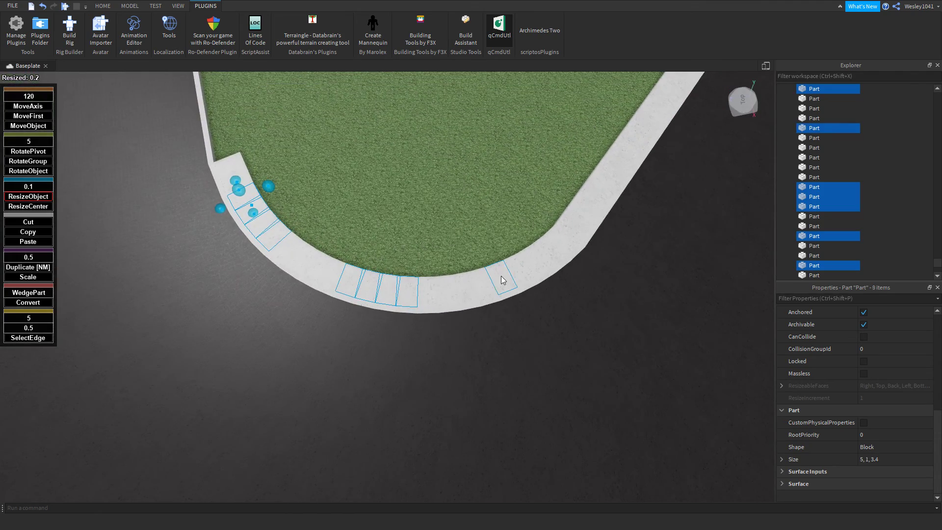
{"action": "left_click", "coordinate": [502, 278], "text": "ctrl"}
{"action": "left_click", "coordinate": [518, 269], "text": "ctrl"}
{"action": "left_click", "coordinate": [537, 259], "text": "ctrl"}
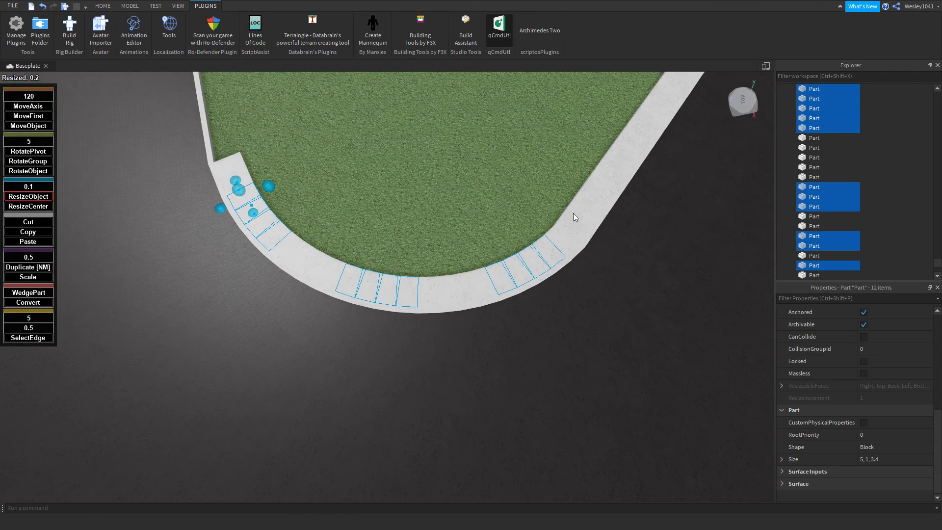
{"action": "key", "text": "w"}
{"action": "key", "text": "a"}
{"action": "right_click_drag", "start_coordinate": [611, 231], "coordinate": [532, 194]}
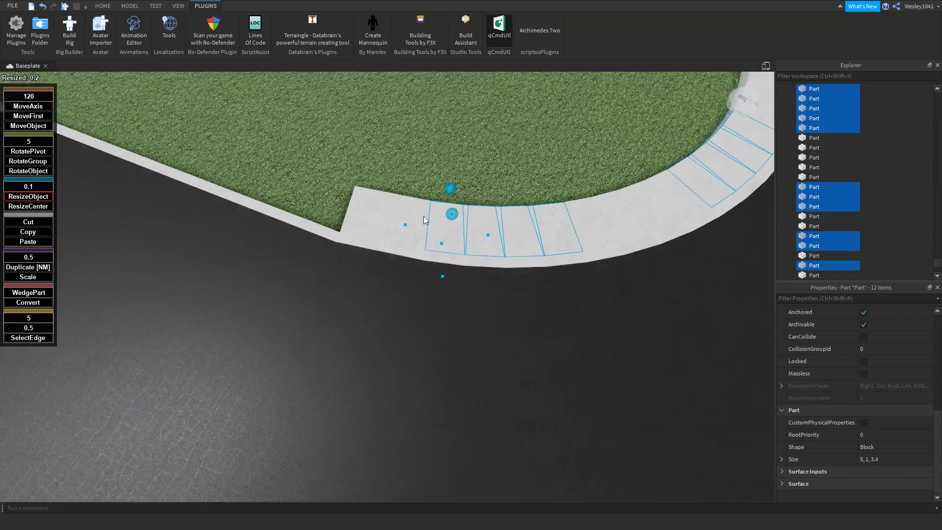
{"action": "key", "text": "d"}
{"action": "scroll", "coordinate": [871, 326], "scroll_direction": "up", "scroll_amount": 5}
{"action": "left_click", "coordinate": [867, 322]}
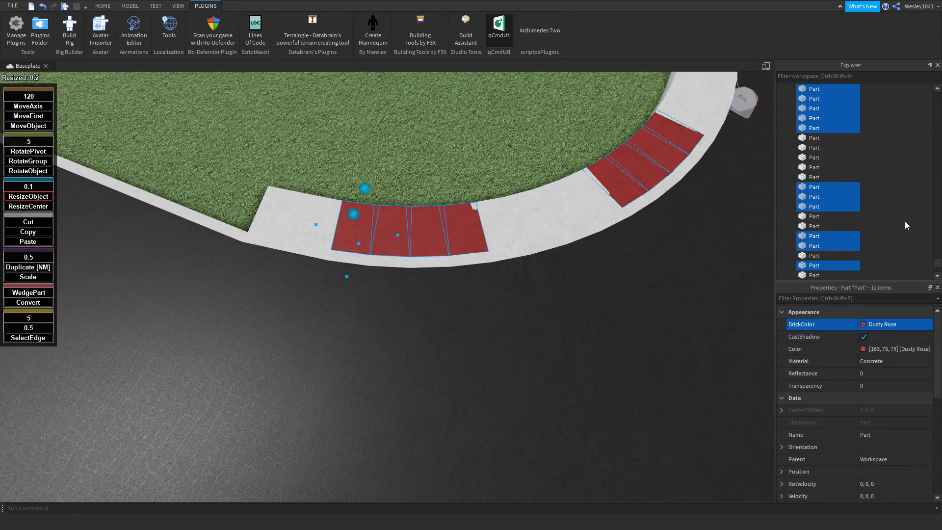
{"action": "left_click", "coordinate": [905, 221]}
- Inspect the red and white stripes around the hairpin and where they meet the straight kerb part
{"action": "key", "text": "d"}
{"action": "right_click_drag", "start_coordinate": [632, 211], "coordinate": [633, 206]}
{"action": "key", "text": "w"}
{"action": "key", "text": "d"}
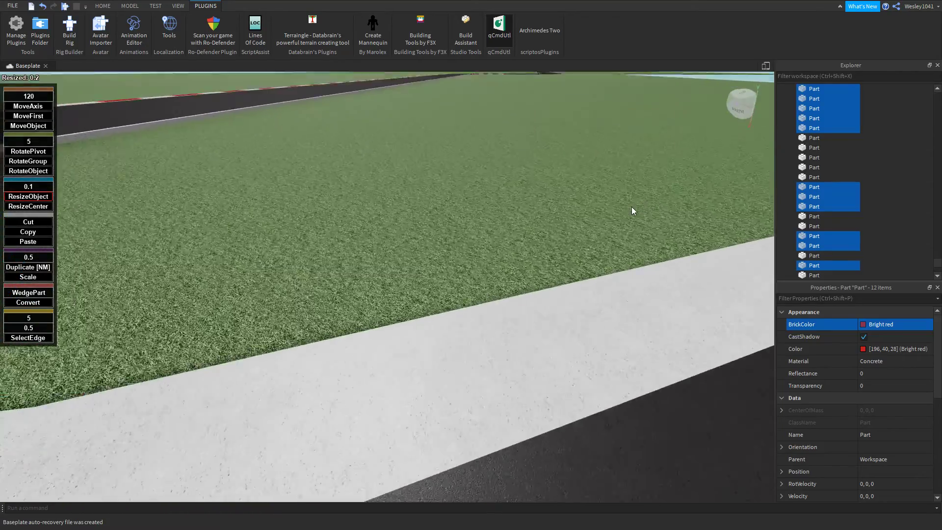
{"action": "key", "text": "s"}
{"action": "key", "text": "d"}
{"action": "key", "text": "w"}
{"action": "key", "text": "s"}
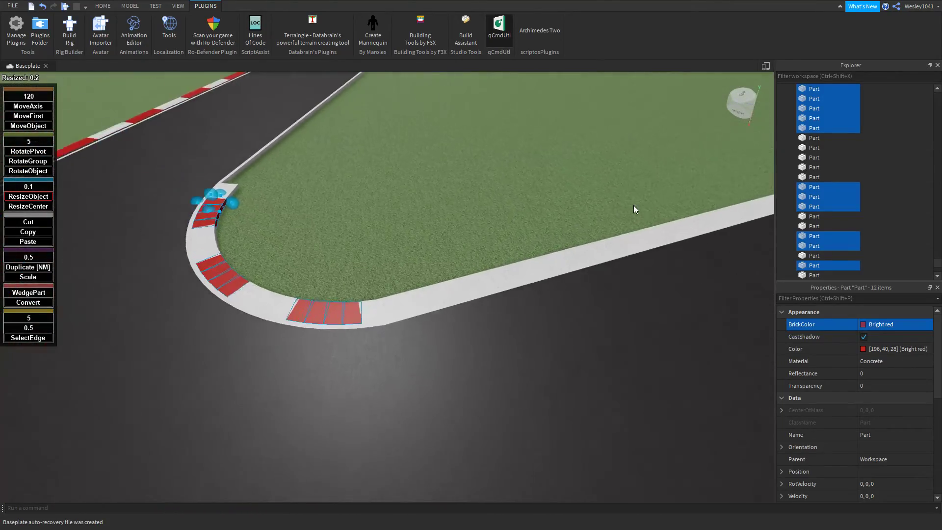
{"action": "left_click", "coordinate": [471, 282]}
{"action": "key", "text": "w"}
{"action": "right_click_drag", "start_coordinate": [386, 297], "coordinate": [383, 297]}
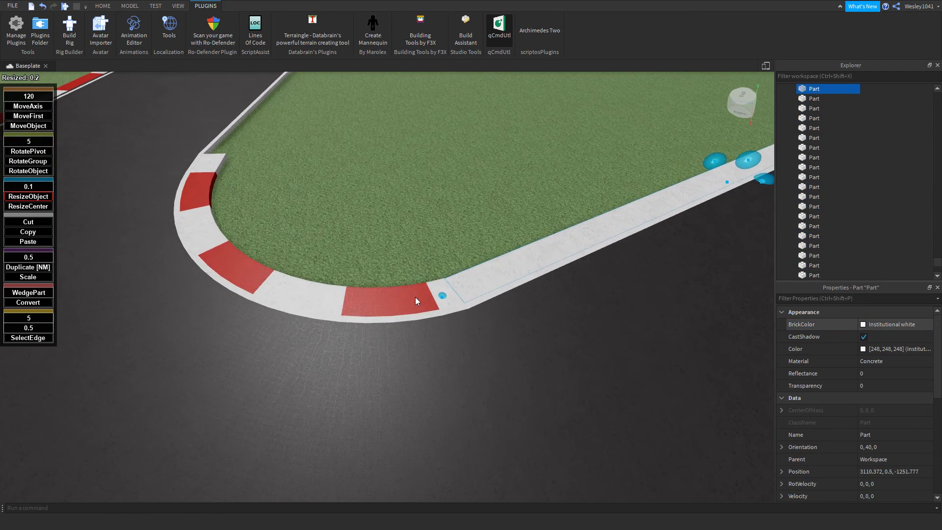
- Select all twelve red kerb parts in the three stripe groups around the hairpin
{"action": "left_click", "coordinate": [415, 297]}
{"action": "left_click", "coordinate": [403, 307], "text": "ctrl"}
{"action": "left_click", "coordinate": [377, 305], "text": "ctrl"}
{"action": "left_click", "coordinate": [352, 304], "text": "ctrl"}
{"action": "right_click_drag", "start_coordinate": [326, 285], "coordinate": [416, 285]}
{"action": "key", "text": "a"}
{"action": "key", "text": "s"}
{"action": "key", "text": "a"}
{"action": "key", "text": "w"}
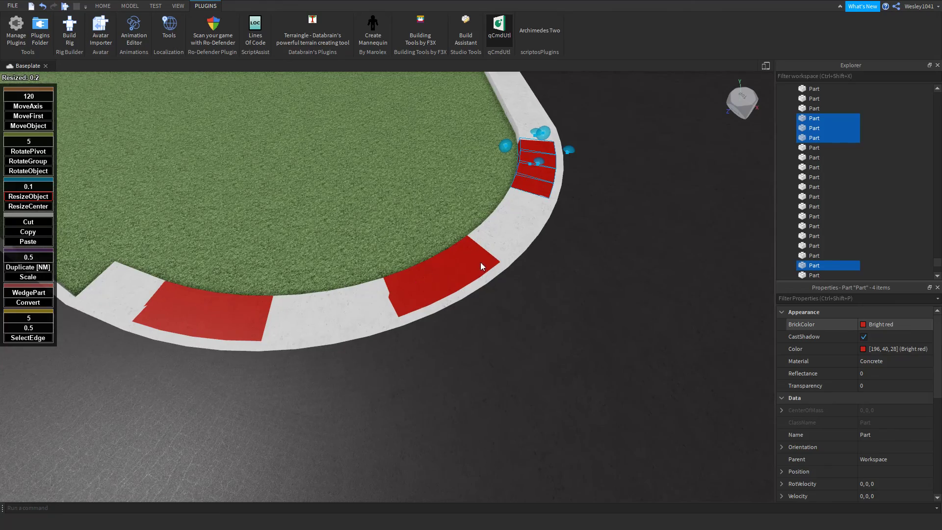
{"action": "key", "text": "a"}
{"action": "left_click", "coordinate": [405, 317], "text": "ctrl"}
{"action": "left_click", "coordinate": [377, 317], "text": "ctrl"}
{"action": "left_click", "coordinate": [348, 316], "text": "ctrl"}
{"action": "left_click", "coordinate": [319, 315], "text": "ctrl"}
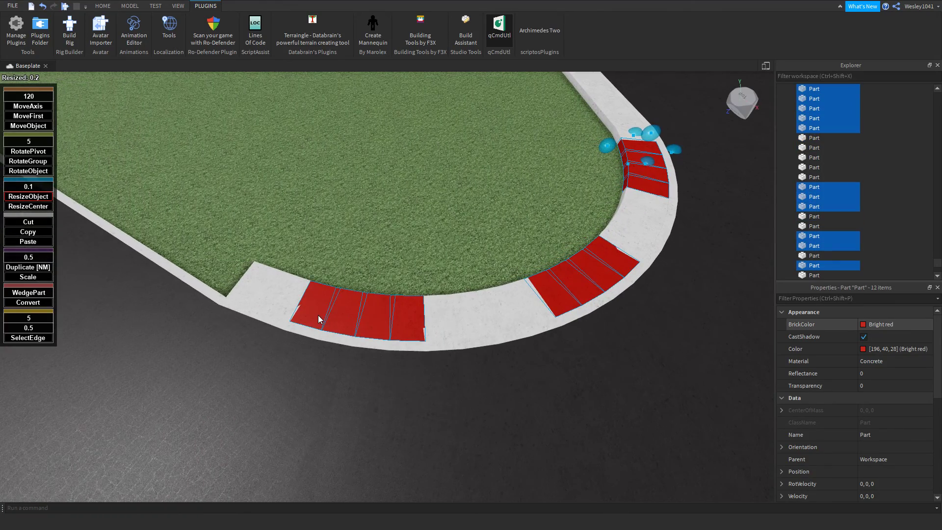
- Move the selected red parts up by 1 stud, then back down by 0.99 studs so they sit just above the white kerb
{"action": "right_click_drag", "start_coordinate": [318, 315], "coordinate": [311, 303]}
{"action": "key", "text": "w"}
{"action": "key", "text": "d"}
{"action": "left_click", "coordinate": [29, 97]}
{"action": "type", "text": "1"}
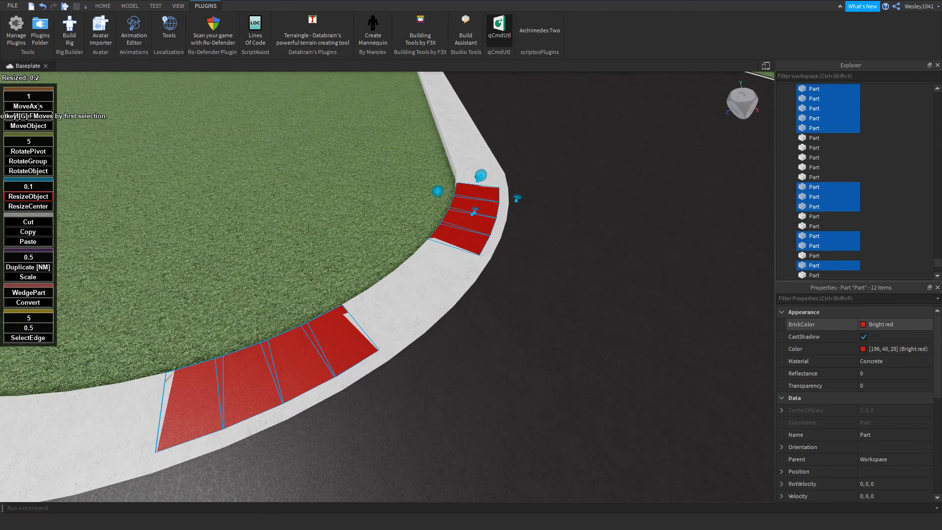
{"action": "left_click", "coordinate": [37, 115]}
{"action": "key", "text": "d"}
{"action": "key", "text": "w"}
{"action": "right_click_drag", "start_coordinate": [420, 206], "coordinate": [421, 206]}
{"action": "key", "text": "d"}
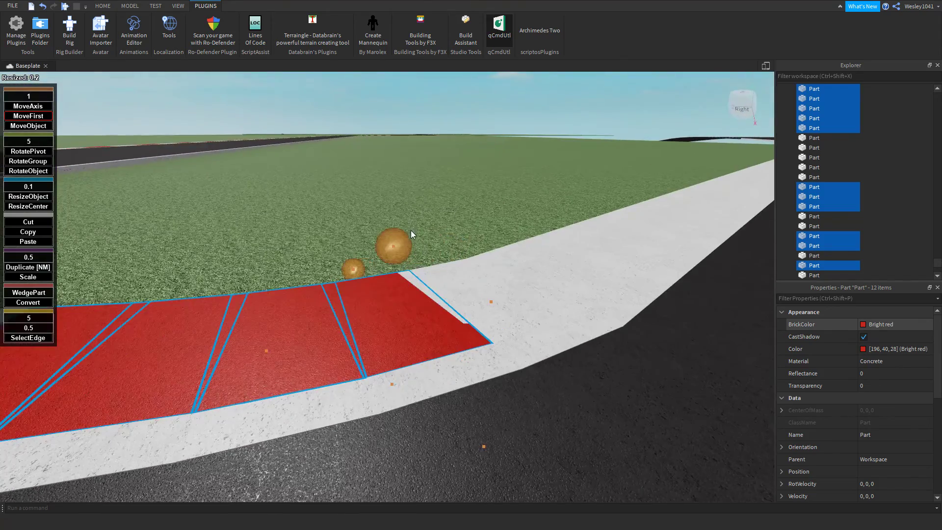
{"action": "left_click_drag", "start_coordinate": [393, 249], "coordinate": [391, 213]}
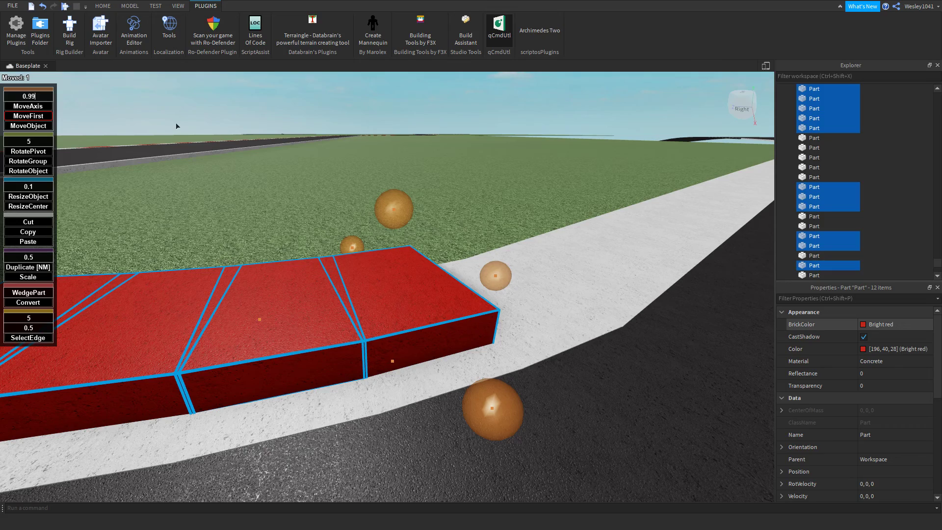
{"action": "left_click_drag", "start_coordinate": [396, 205], "coordinate": [399, 240]}
- Check the Size of the long straight white kerb part adjoining the hairpin
{"action": "key", "text": "s"}
{"action": "right_click_drag", "start_coordinate": [399, 240], "coordinate": [387, 234]}
{"action": "key", "text": "s"}
{"action": "key", "text": "a"}
{"action": "key", "text": "w"}
{"action": "key", "text": "d"}
{"action": "left_click", "coordinate": [494, 233]}
{"action": "right_click_drag", "start_coordinate": [503, 216], "coordinate": [503, 216]}
{"action": "key", "text": "w"}
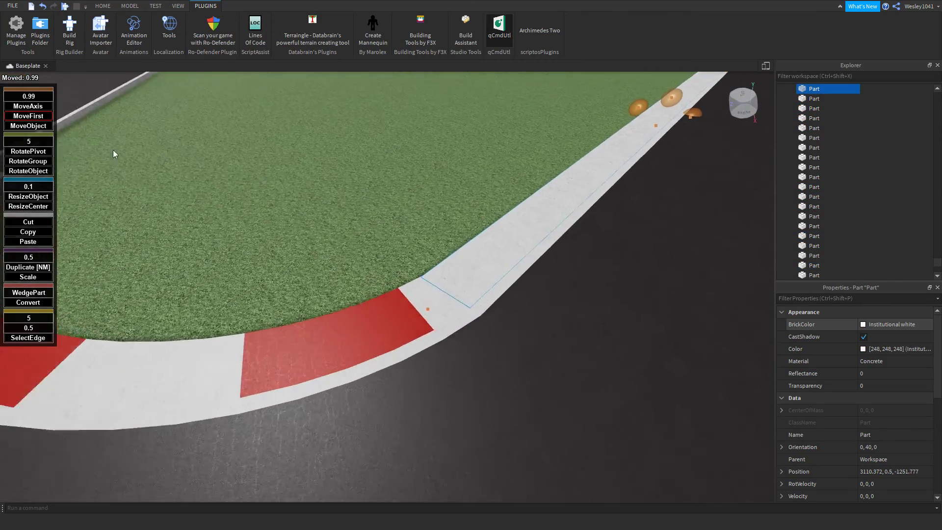
{"action": "left_click", "coordinate": [28, 196]}
{"action": "scroll", "coordinate": [816, 400], "scroll_direction": "down", "scroll_amount": 5}
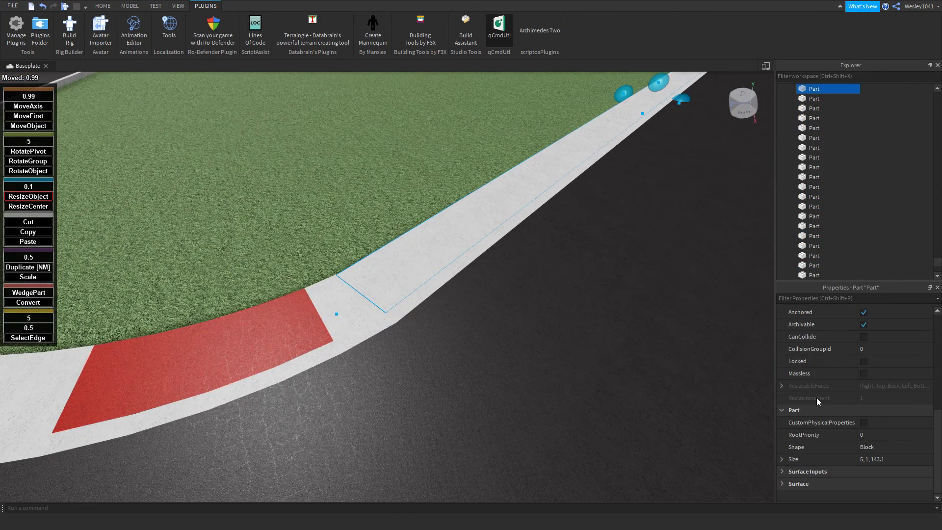
{"action": "right_click_drag", "start_coordinate": [710, 339], "coordinate": [711, 339]}
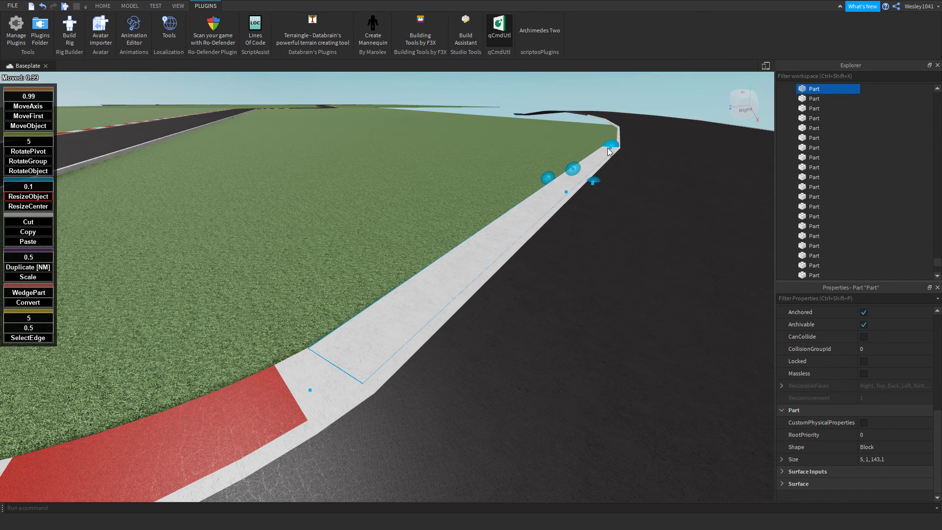
- Examine the striped hairpin kerb, its straight continuation and the opposite free end from several angles
{"action": "key", "text": "s"}
{"action": "right_click_drag", "start_coordinate": [468, 259], "coordinate": [466, 274]}
{"action": "key", "text": "a"}
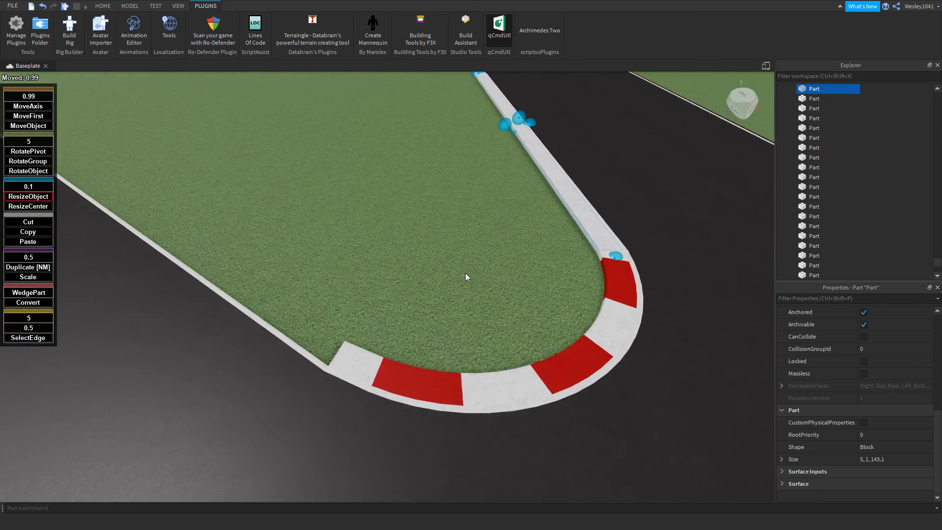
{"action": "key", "text": "s"}
{"action": "key", "text": "d"}
{"action": "key", "text": "w"}
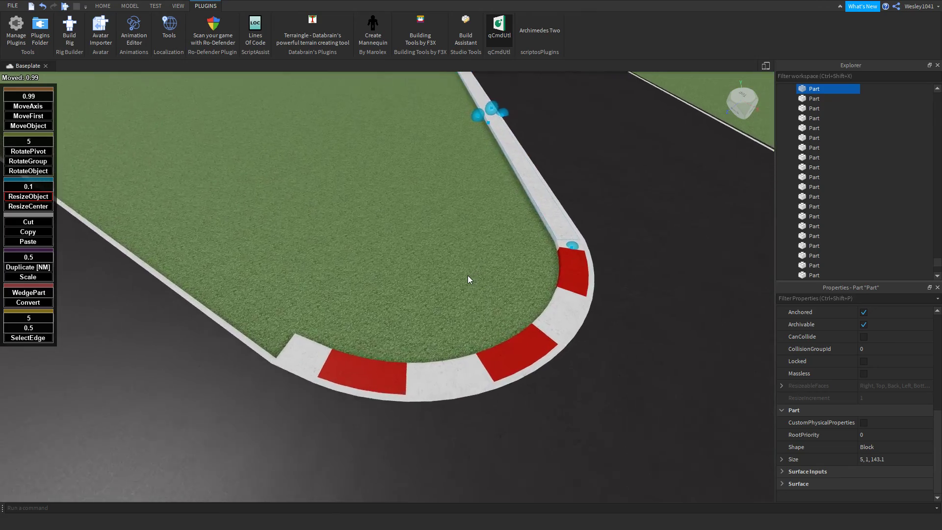
{"action": "right_click_drag", "start_coordinate": [467, 275], "coordinate": [467, 276]}
{"action": "key", "text": "s"}
{"action": "key", "text": "d"}
{"action": "key", "text": "w"}
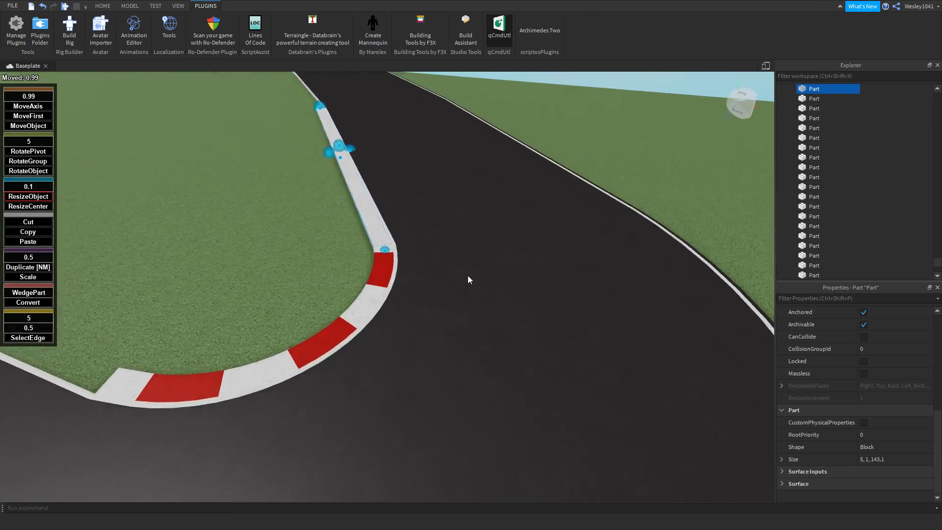
{"action": "key", "text": "a"}
{"action": "key", "text": "s"}
{"action": "key", "text": "d"}
{"action": "key", "text": "w"}
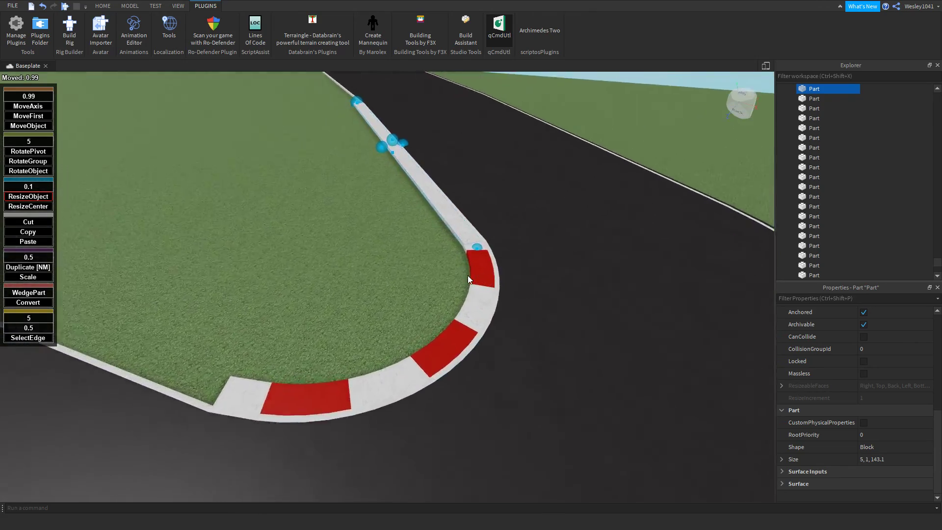
{"action": "key", "text": "a"}
{"action": "right_click_drag", "start_coordinate": [468, 276], "coordinate": [465, 277]}
{"action": "key", "text": "s"}
{"action": "key", "text": "d"}
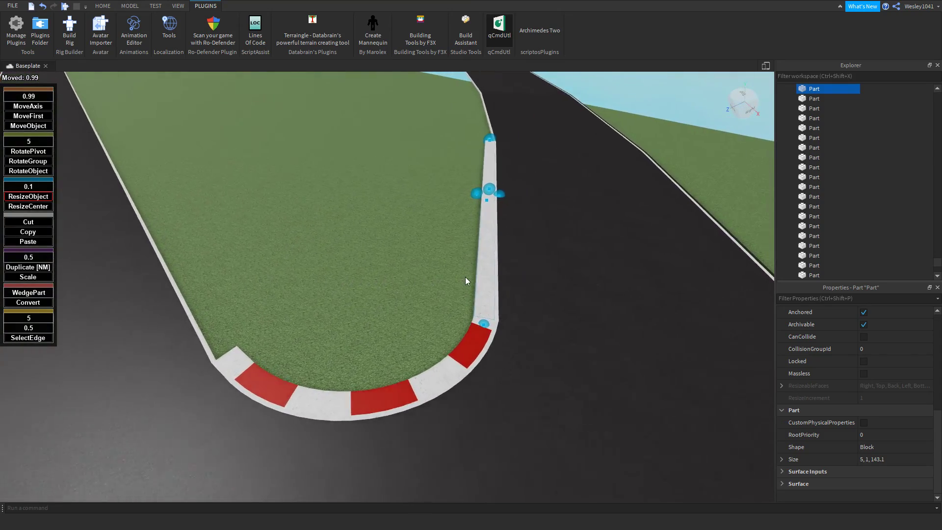
{"action": "key", "text": "w"}
{"action": "key", "text": "a"}
{"action": "key", "text": "s"}
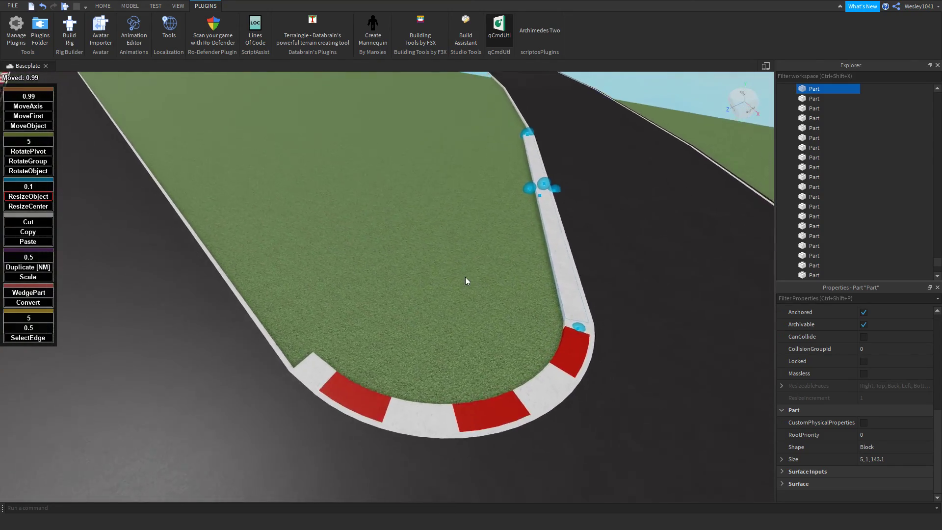
{"action": "key", "text": "d"}
{"action": "key", "text": "w"}
{"action": "key", "text": "a"}
{"action": "key", "text": "s"}
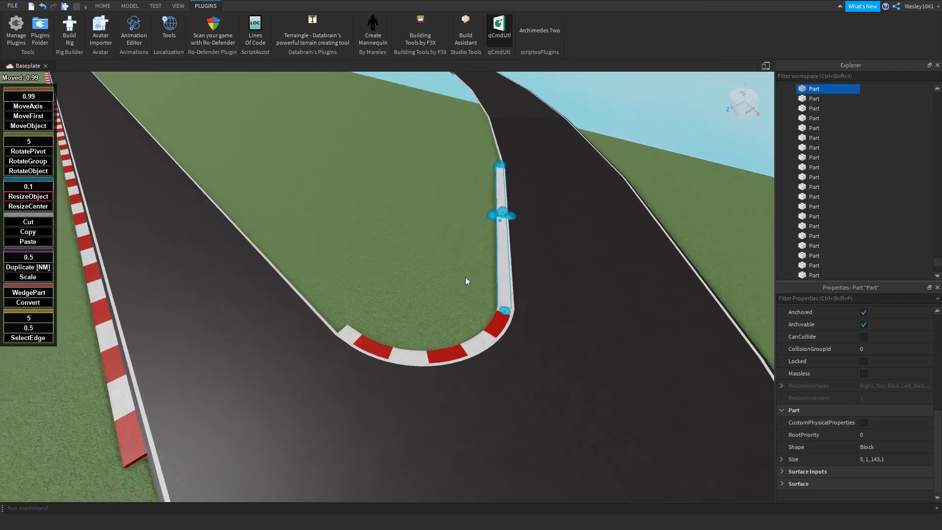
{"action": "key", "text": "d"}
{"action": "key", "text": "w"}
{"action": "mouse_move", "coordinate": [465, 277]}
{"action": "right_mouse_down"}
{"action": "mouse_move", "coordinate": [457, 278]}
{"action": "mouse_move", "coordinate": [466, 290]}
{"action": "right_mouse_up"}
{"action": "key", "text": "a"}
{"action": "key", "text": "w"}
- Check the Size of the white end kerb part at the hairpin's free end and inspect its edge against the red stripe
{"action": "left_click", "coordinate": [459, 290]}
{"action": "key", "text": "w"}
{"action": "key", "text": "w"}
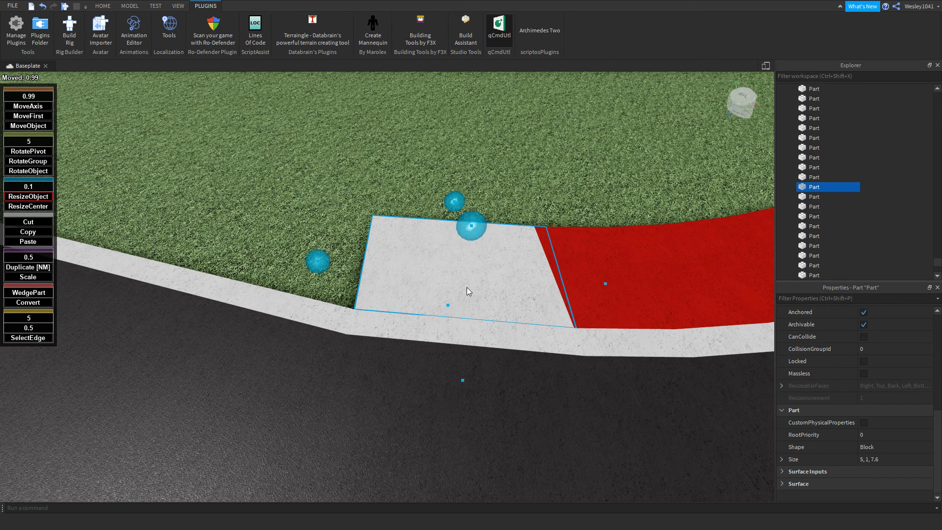
{"action": "right_click_drag", "start_coordinate": [449, 279], "coordinate": [449, 280]}
{"action": "key", "text": "w"}
{"action": "key", "text": "a"}
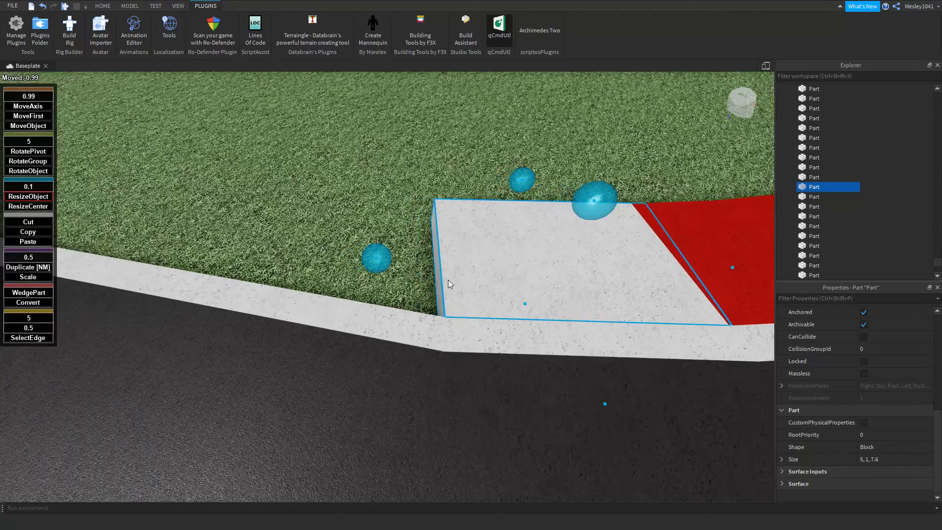
{"action": "key", "text": "w"}
{"action": "key", "text": "d"}
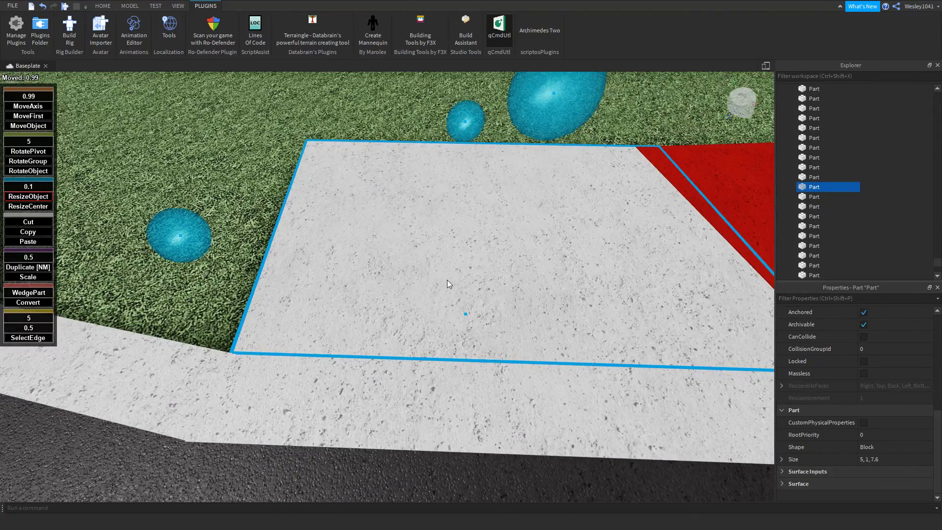
{"action": "key", "text": "s"}
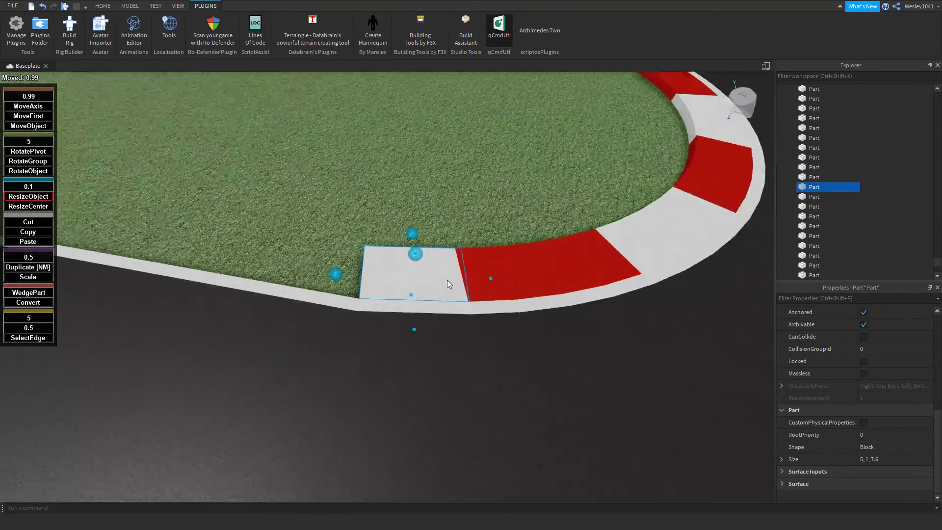
{"action": "key", "text": "w"}
- Recheck the straight kerb part's Size and examine its joint with the nearest red stripe
{"action": "right_click_drag", "start_coordinate": [447, 280], "coordinate": [446, 279]}
{"action": "left_click", "coordinate": [521, 183]}
{"action": "key", "text": "w"}
{"action": "right_click_drag", "start_coordinate": [534, 181], "coordinate": [534, 181]}
{"action": "key", "text": "s"}
{"action": "key", "text": "d"}
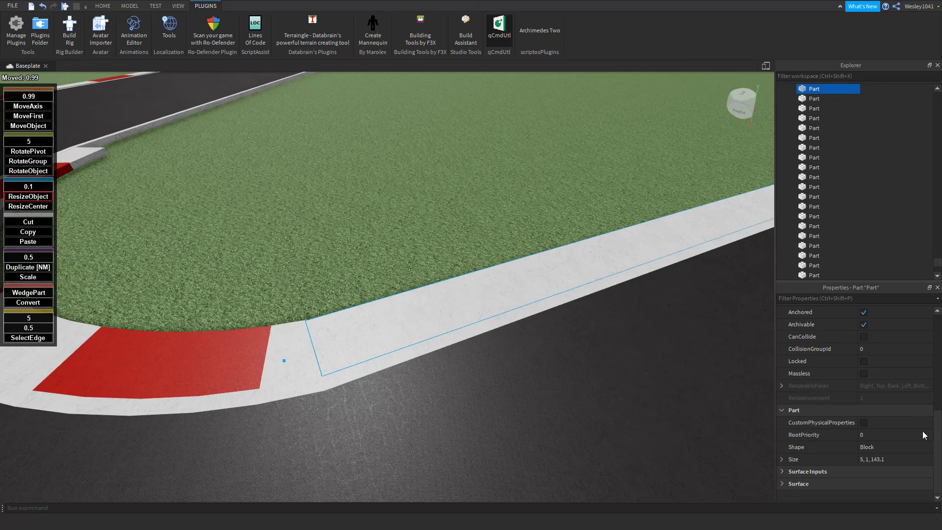
{"action": "right_click_drag", "start_coordinate": [545, 248], "coordinate": [544, 248]}
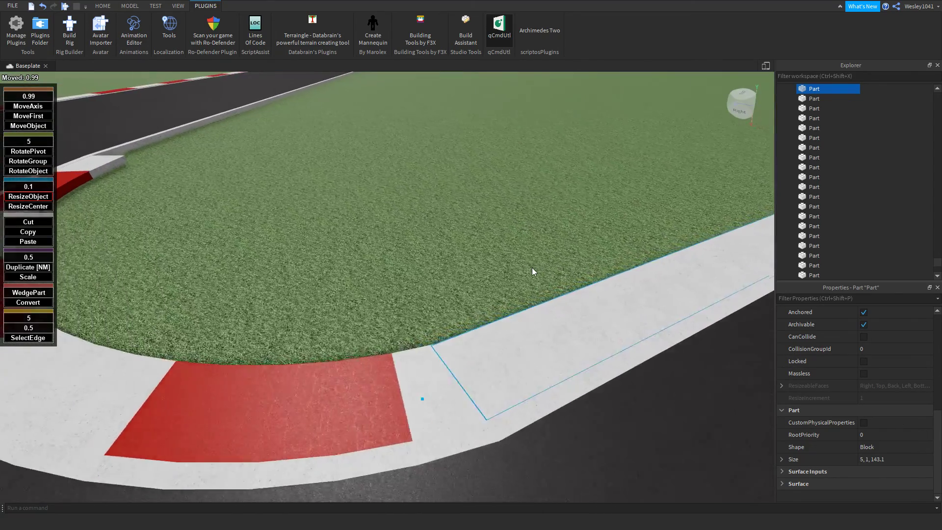
{"action": "key", "text": "s"}
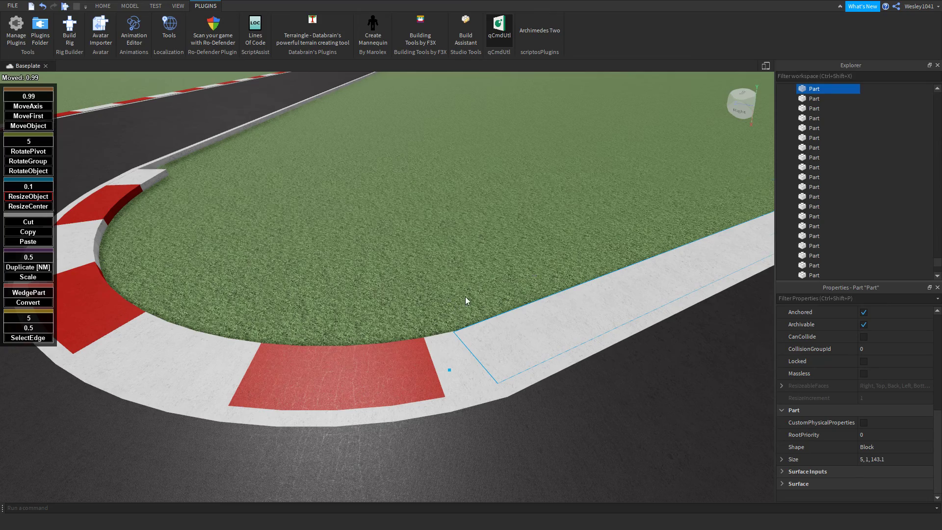
- Activate Archimedes Two on the white end kerb part at the hairpin's free end
{"action": "key", "text": "a"}
{"action": "right_click_drag", "start_coordinate": [466, 296], "coordinate": [466, 296]}
{"action": "key", "text": "w"}
{"action": "right_click_drag", "start_coordinate": [349, 267], "coordinate": [345, 295]}
{"action": "key", "text": "w"}
{"action": "left_click", "coordinate": [342, 295]}
{"action": "key", "text": "a"}
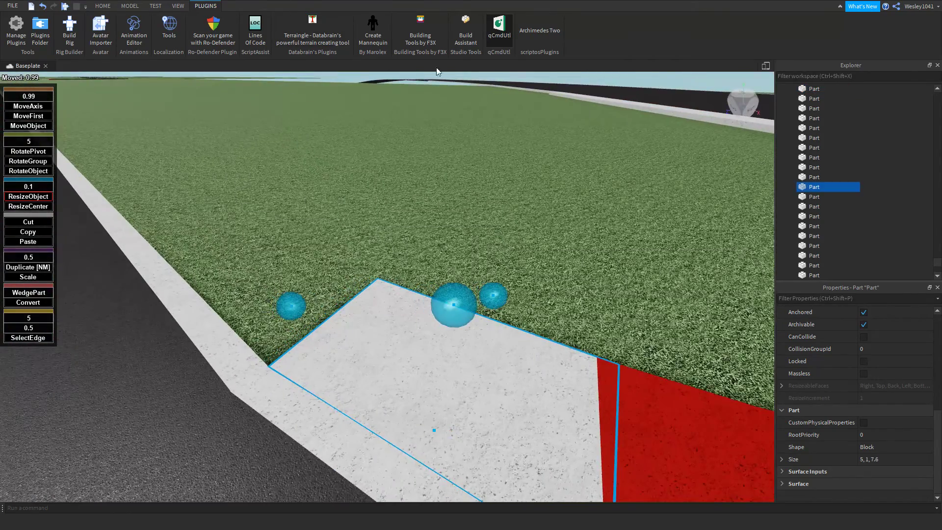
{"action": "left_click", "coordinate": [536, 45]}
{"action": "key", "text": "a"}
{"action": "right_click_drag", "start_coordinate": [575, 277], "coordinate": [575, 278]}
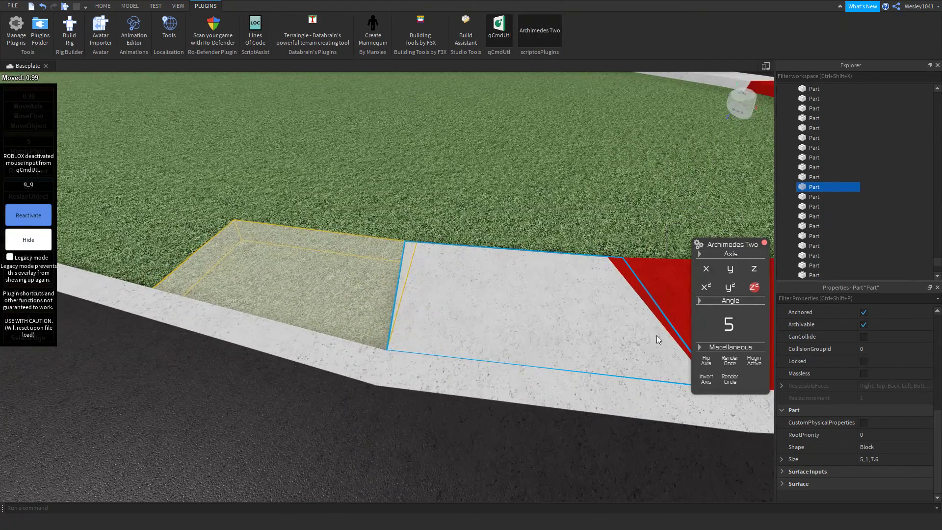
- Try Flip Axis and Invert Axis in Archimedes Two, and set the angle to 10
{"action": "left_click", "coordinate": [700, 360]}
{"action": "left_click", "coordinate": [705, 378]}
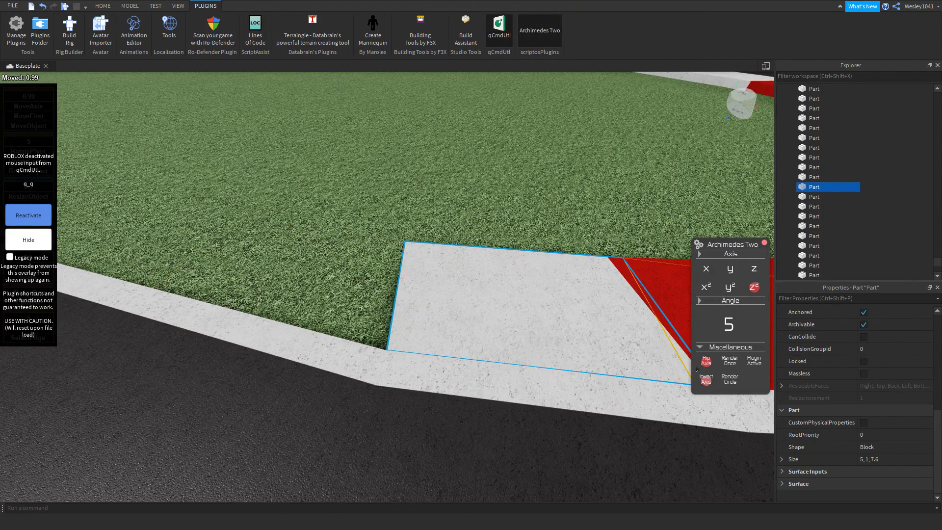
{"action": "left_click", "coordinate": [705, 378]}
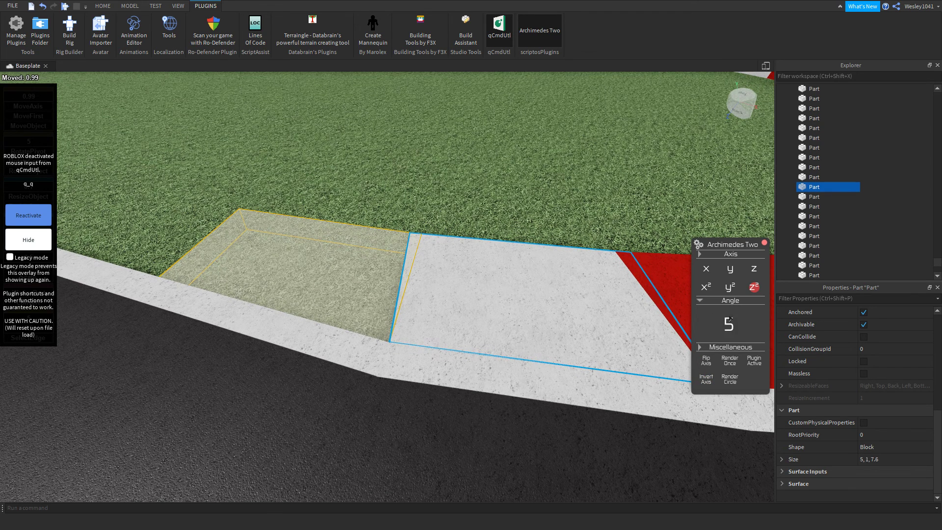
{"action": "type", "text": "10"}
{"action": "key", "text": "Return"}
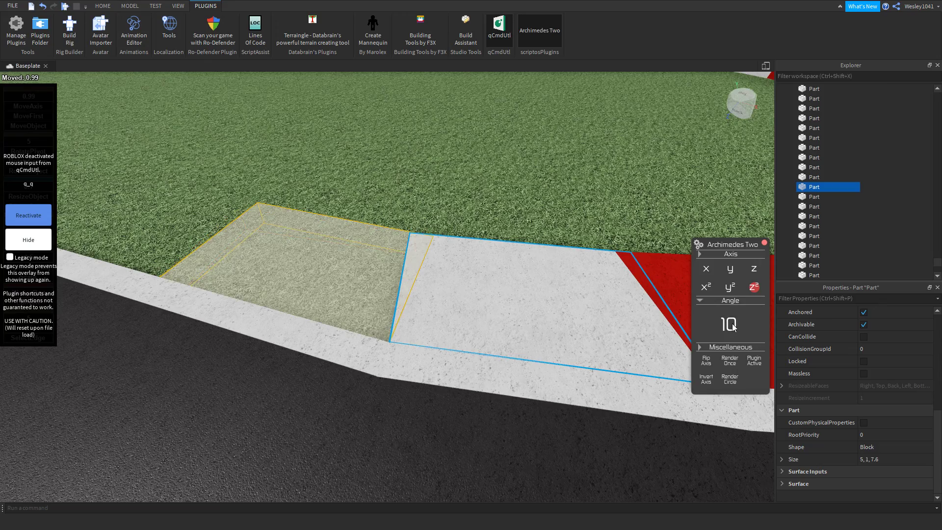
- Adjust the end kerb part's length in 0.1-stud increments and render one further part from it at the 10-degree angle
{"action": "right_click_drag", "start_coordinate": [528, 294], "coordinate": [528, 287]}
{"action": "scroll", "coordinate": [528, 293], "scroll_direction": "down", "scroll_amount": 5}
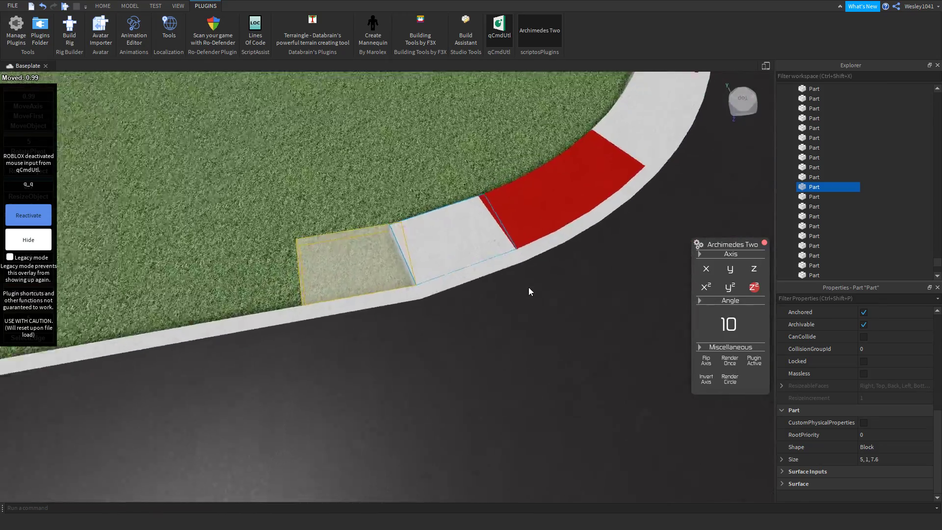
{"action": "scroll", "coordinate": [496, 286], "scroll_direction": "up", "scroll_amount": 5}
{"action": "scroll", "coordinate": [495, 285], "scroll_direction": "down", "scroll_amount": 5}
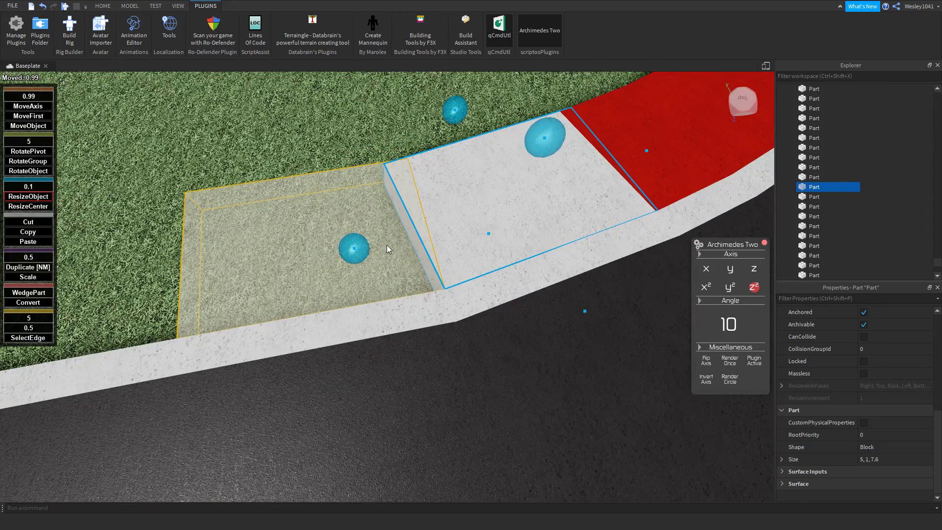
{"action": "left_click_drag", "start_coordinate": [367, 249], "coordinate": [366, 248]}
{"action": "left_click", "coordinate": [724, 357]}
- Check the rendered kerb part's Size, shift it 15.2 studs along the straight, and resize it by 7.6 studs
{"action": "scroll", "coordinate": [551, 275], "scroll_direction": "down", "scroll_amount": 6}
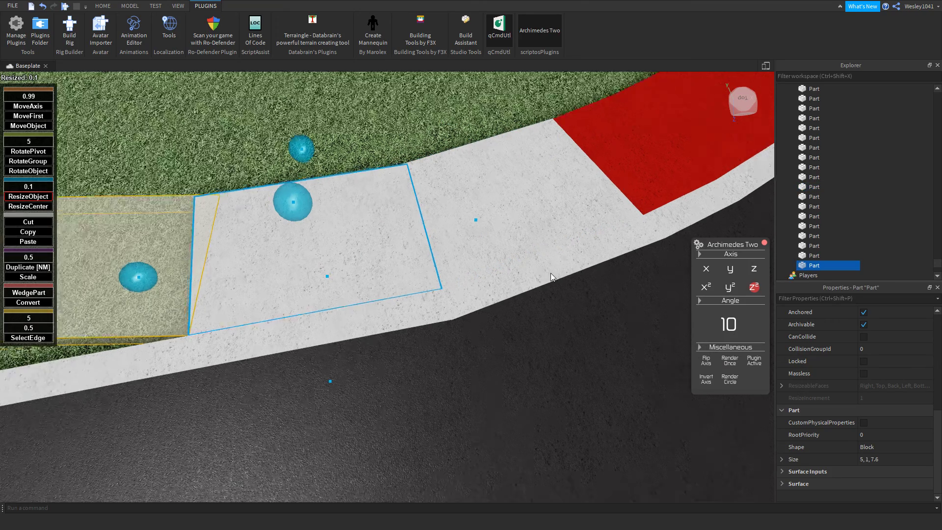
{"action": "scroll", "coordinate": [896, 408], "scroll_direction": "up", "scroll_amount": 5}
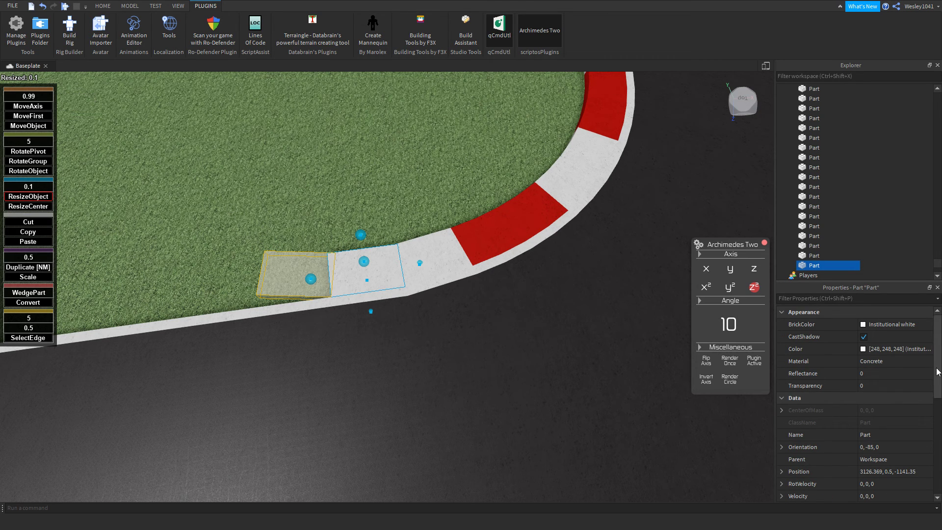
{"action": "left_click_drag", "start_coordinate": [937, 371], "coordinate": [937, 461]}
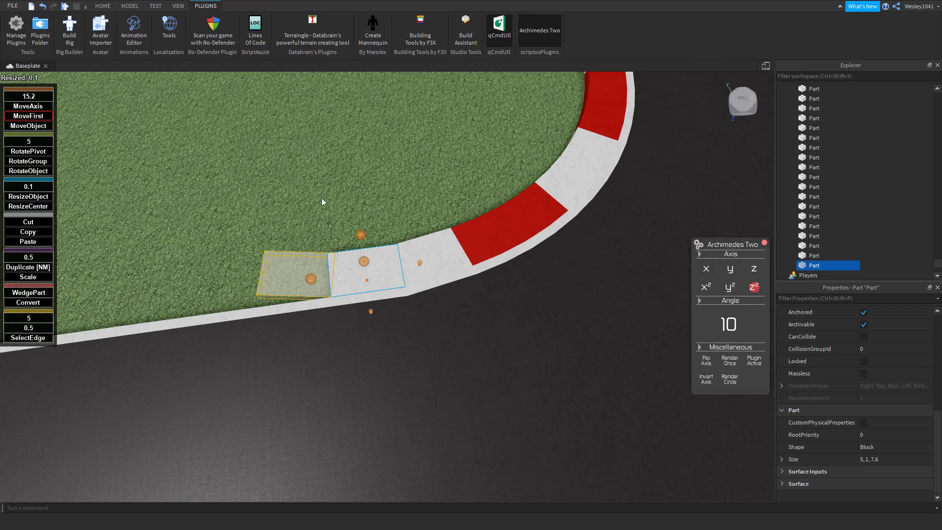
{"action": "left_click_drag", "start_coordinate": [419, 268], "coordinate": [449, 293]}
{"action": "scroll", "coordinate": [100, 282], "scroll_direction": "up", "scroll_amount": 3}
{"action": "left_click", "coordinate": [29, 197]}
{"action": "scroll", "coordinate": [873, 336], "scroll_direction": "up", "scroll_amount": 5}
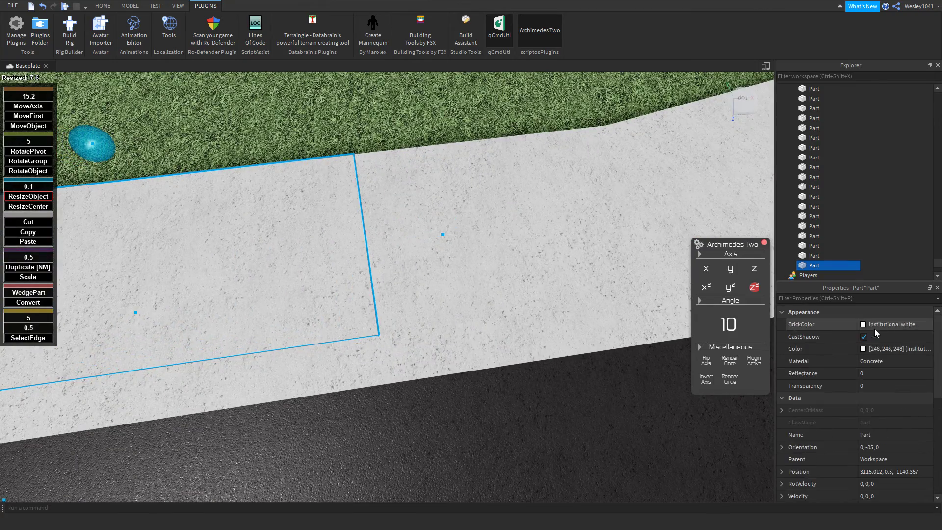
- Set the shifted kerb part's BrickColor to Bright red and inspect the kerb from a distance
{"action": "left_click", "coordinate": [867, 324]}
{"action": "left_click", "coordinate": [910, 220]}
{"action": "right_click_drag", "start_coordinate": [490, 232], "coordinate": [521, 241]}
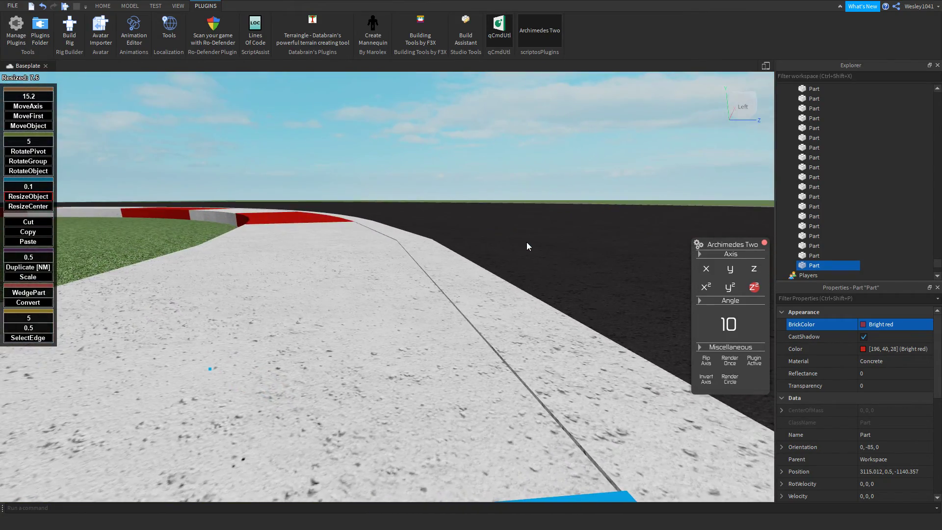
{"action": "scroll", "coordinate": [526, 242], "scroll_direction": "down", "scroll_amount": 5}
{"action": "scroll", "coordinate": [444, 258], "scroll_direction": "down", "scroll_amount": 10}
{"action": "right_click_drag", "start_coordinate": [443, 258], "coordinate": [443, 258]}
{"action": "scroll", "coordinate": [443, 255], "scroll_direction": "down", "scroll_amount": 10}
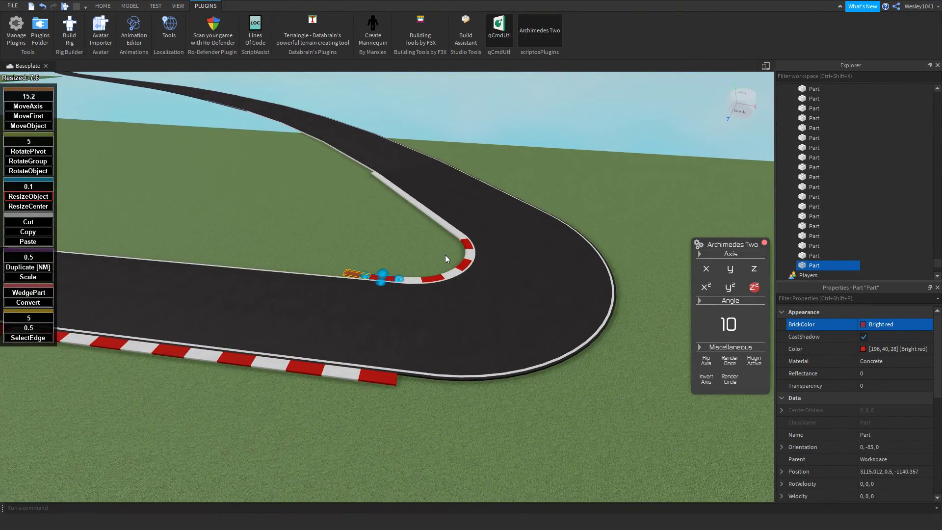
- Undo the hairpin kerb's extension, striping and construction, going back to the road segments it was built from
{"action": "key", "text": "ctrl+z"}
{"action": "key", "text": "ctrl+z"}
{"action": "key", "text": "ctrl+z"}
{"action": "key", "text": "ctrl+z"}
{"action": "key", "text": "ctrl+z"}
{"action": "key", "text": "ctrl+z"}
{"action": "key", "text": "ctrl+z"}
{"action": "key", "text": "ctrl+z"}
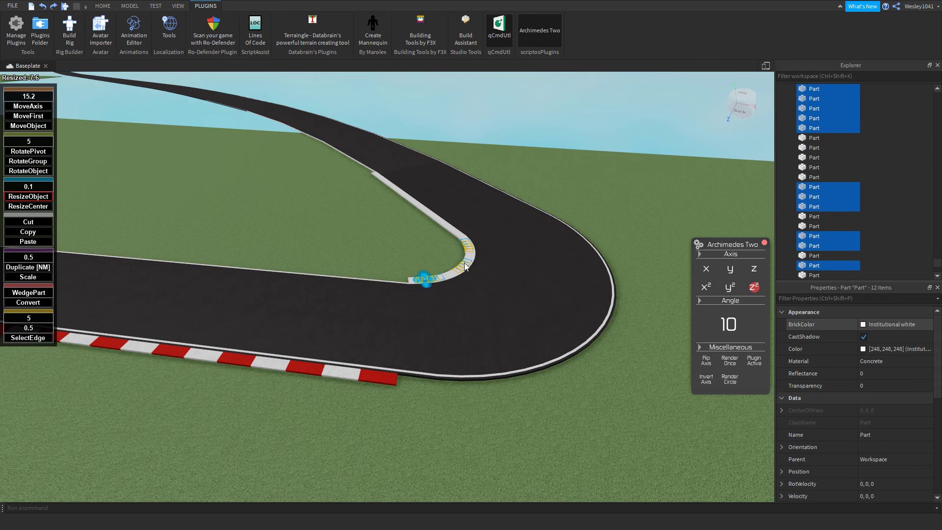
{"action": "key", "text": "ctrl+z"}
{"action": "key", "text": "ctrl+z"}
{"action": "key", "text": "ctrl+z"}
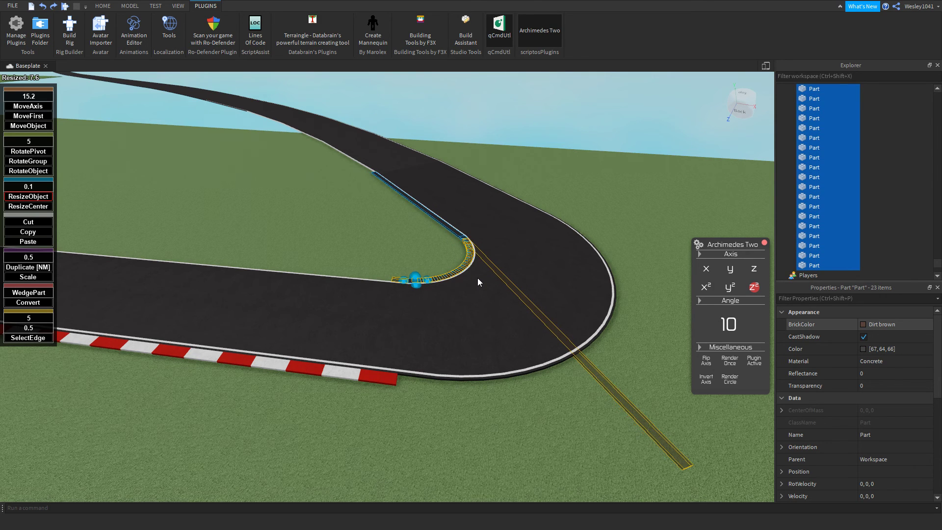
{"action": "key", "text": "ctrl+z"}
{"action": "key", "text": "ctrl+z"}
{"action": "key", "text": "ctrl+z"}
{"action": "key", "text": "ctrl+z"}
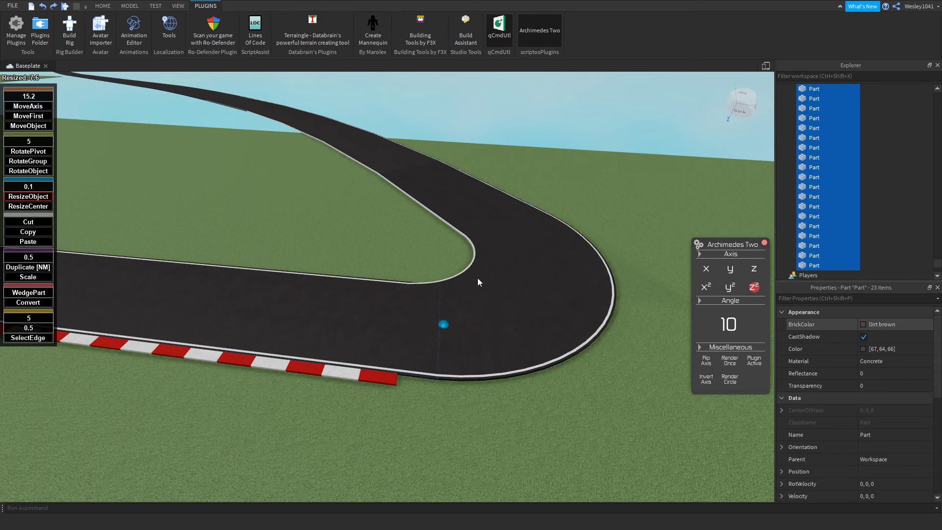
{"action": "key", "text": "ctrl+z"}
{"action": "key", "text": "ctrl+z"}
{"action": "key", "text": "ctrl+z"}
{"action": "key", "text": "ctrl+z"}
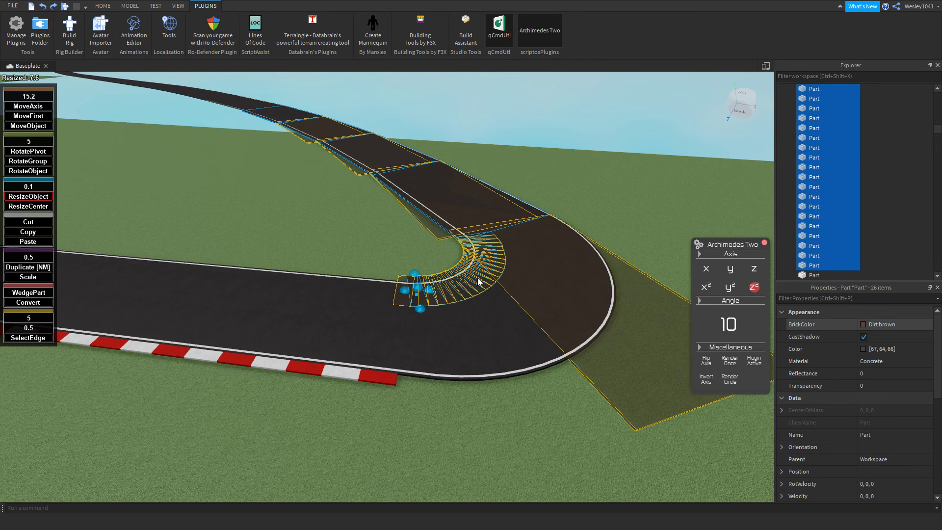
{"action": "key", "text": "ctrl+z"}
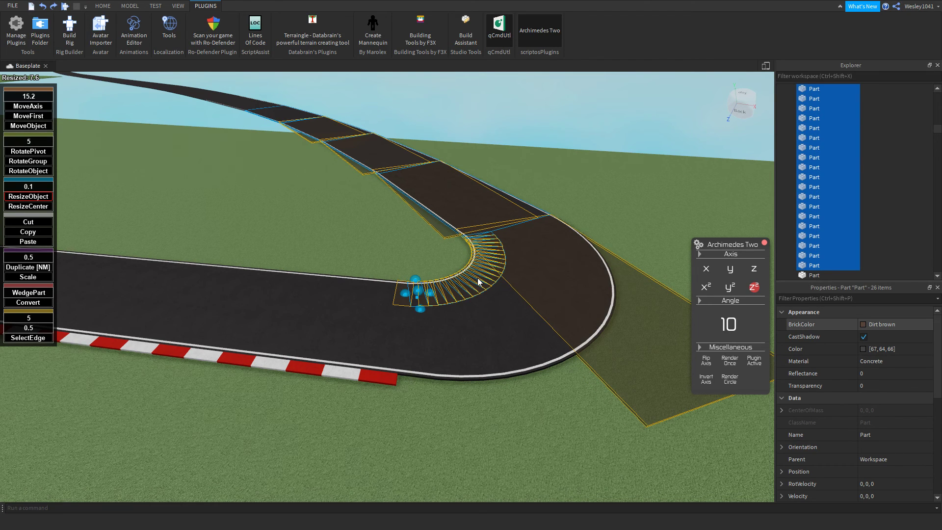
- Clear the old selection and select the road segment at the start of the hairpin's inner curve
{"action": "left_click", "coordinate": [407, 253]}
{"action": "scroll", "coordinate": [445, 225], "scroll_direction": "up", "scroll_amount": 5}
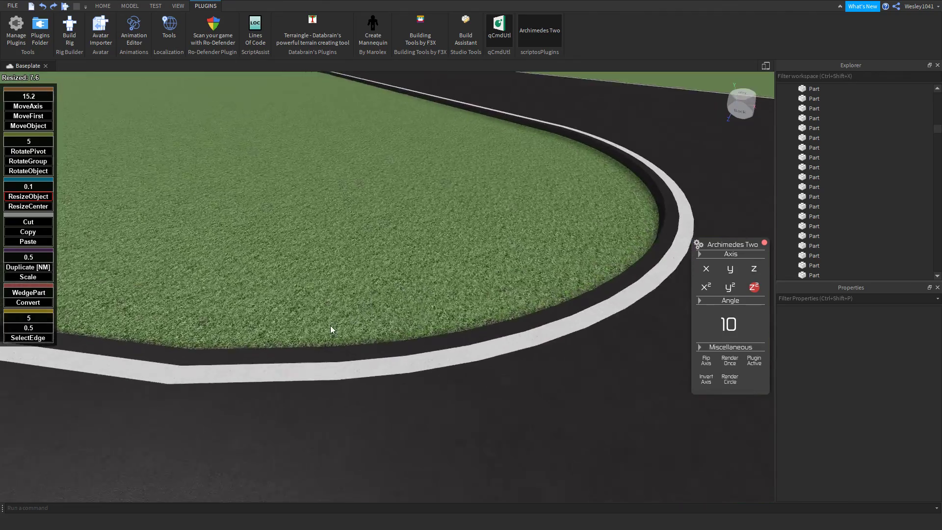
{"action": "scroll", "coordinate": [331, 325], "scroll_direction": "up", "scroll_amount": 3}
{"action": "left_click", "coordinate": [255, 396]}
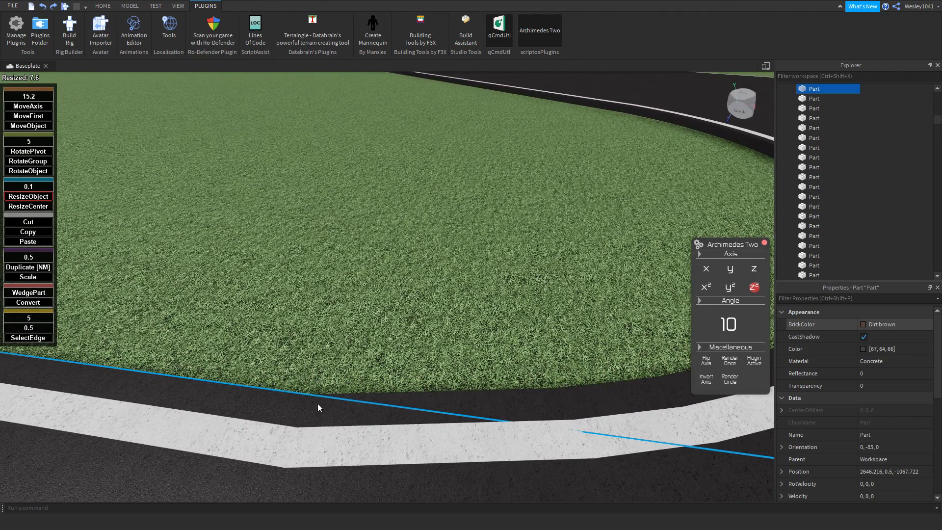
{"action": "left_click", "coordinate": [361, 399]}
{"action": "right_click_drag", "start_coordinate": [474, 404], "coordinate": [467, 404]}
{"action": "left_click", "coordinate": [376, 290]}
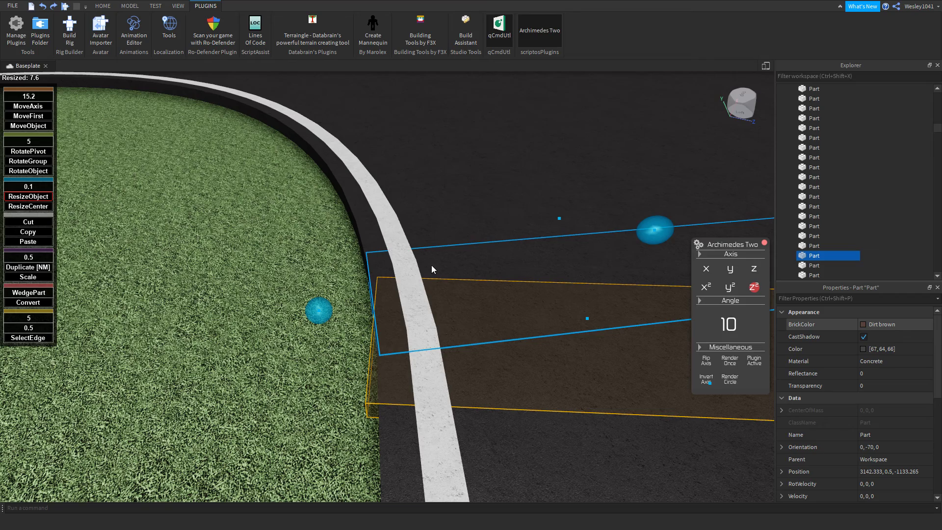
{"action": "right_click_drag", "start_coordinate": [422, 271], "coordinate": [497, 303]}
{"action": "left_click", "coordinate": [500, 305]}
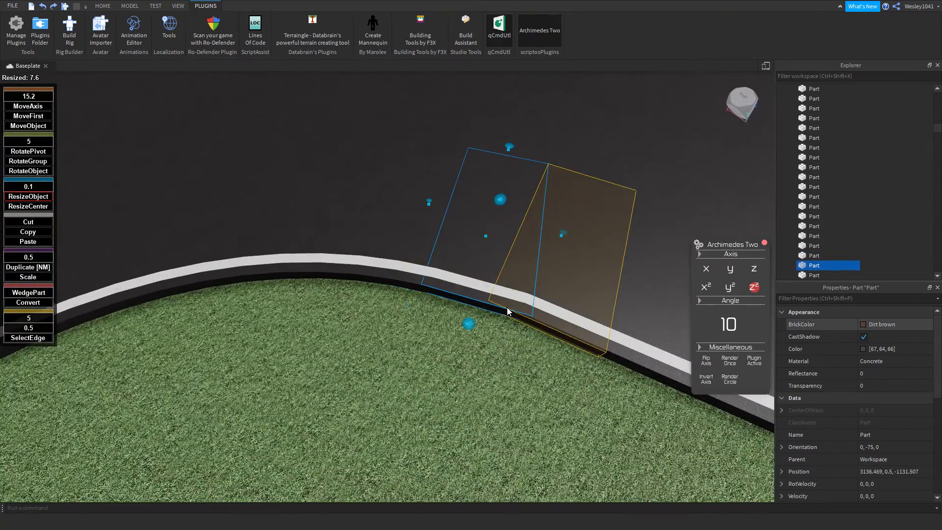
- Add the next six inner-curve road segments to the selection and close Archimedes Two
{"action": "scroll", "coordinate": [491, 303], "scroll_direction": "up", "scroll_amount": 1}
{"action": "left_click", "coordinate": [415, 282], "text": "ctrl"}
{"action": "left_click", "coordinate": [369, 276], "text": "ctrl"}
{"action": "left_click", "coordinate": [326, 274], "text": "ctrl"}
{"action": "left_click", "coordinate": [285, 274], "text": "ctrl"}
{"action": "left_click", "coordinate": [239, 278], "text": "ctrl"}
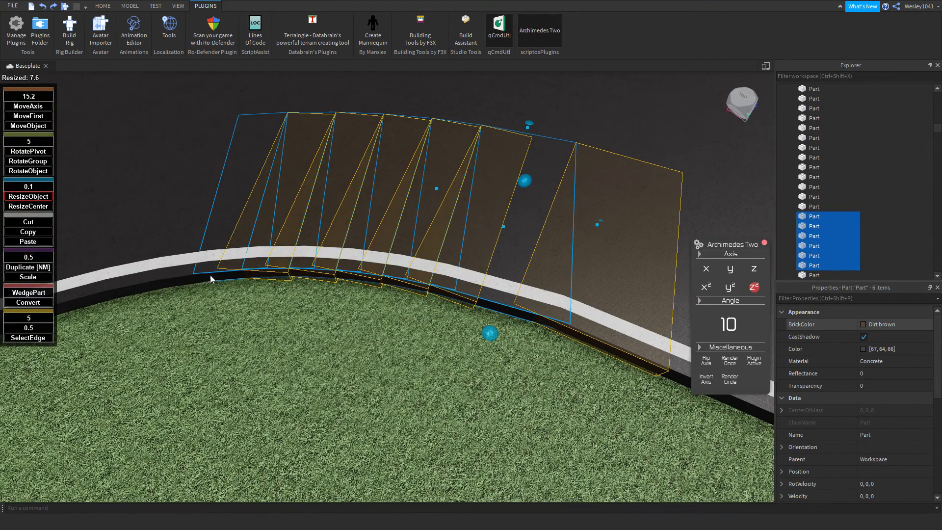
{"action": "left_click", "coordinate": [167, 290], "text": "ctrl"}
{"action": "left_click", "coordinate": [764, 243]}
- Add all remaining road segments along the hairpin's inner curve to the selection, up to its far end
{"action": "right_click_drag", "start_coordinate": [572, 227], "coordinate": [463, 244]}
{"action": "scroll", "coordinate": [463, 245], "scroll_direction": "down", "scroll_amount": 1}
{"action": "left_click", "coordinate": [560, 271], "text": "ctrl"}
{"action": "left_click", "coordinate": [526, 266], "text": "ctrl"}
{"action": "left_click", "coordinate": [494, 261], "text": "ctrl"}
{"action": "left_click", "coordinate": [466, 259], "text": "ctrl"}
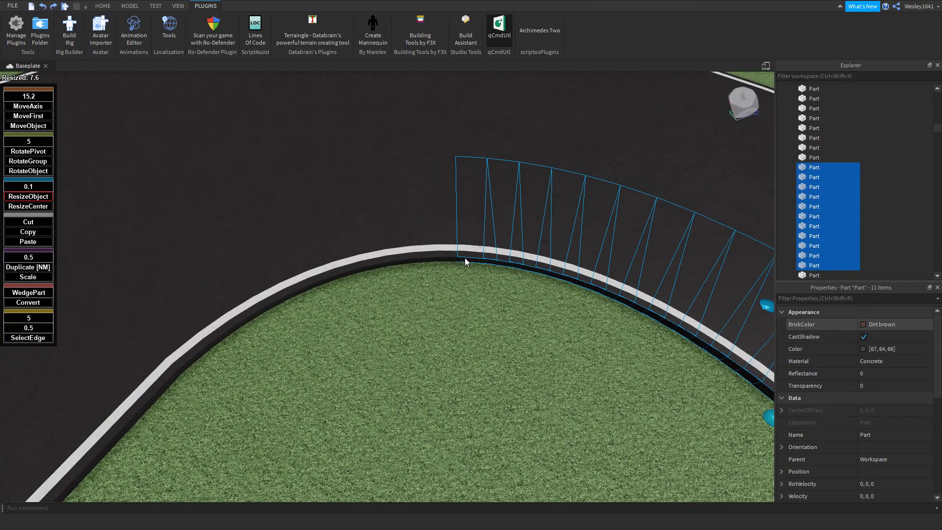
{"action": "left_click", "coordinate": [442, 259], "text": "ctrl"}
{"action": "left_click", "coordinate": [423, 260], "text": "ctrl"}
{"action": "left_click", "coordinate": [408, 262], "text": "ctrl"}
{"action": "left_click", "coordinate": [377, 267], "text": "ctrl"}
{"action": "left_click", "coordinate": [317, 283], "text": "ctrl"}
{"action": "left_click", "coordinate": [293, 293], "text": "ctrl"}
{"action": "left_click", "coordinate": [264, 312], "text": "ctrl"}
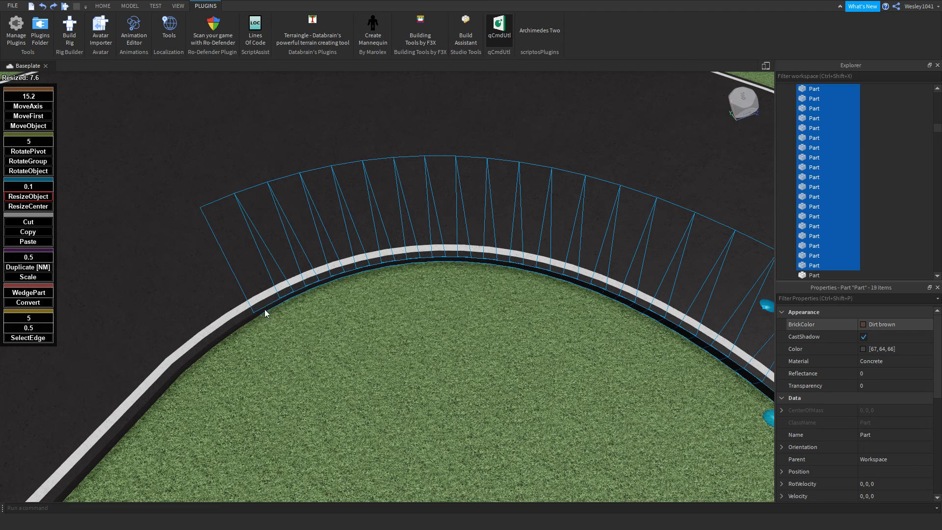
{"action": "left_click", "coordinate": [195, 353], "text": "ctrl"}
{"action": "left_click", "coordinate": [187, 364], "text": "ctrl"}
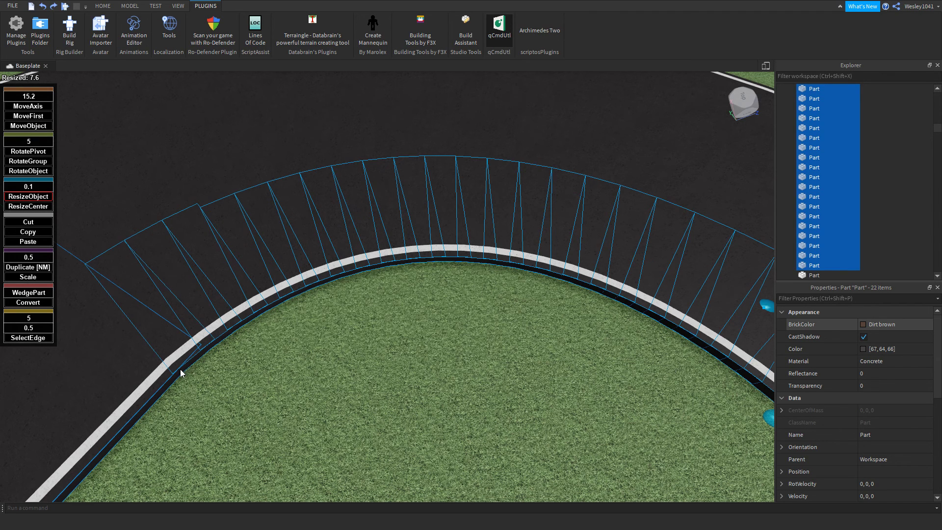
{"action": "left_click", "coordinate": [182, 371], "text": "ctrl"}
- Add the long straight road part adjoining the start of the inner curve to the selection
{"action": "key", "text": "s"}
{"action": "key", "text": "d"}
{"action": "key", "text": "w"}
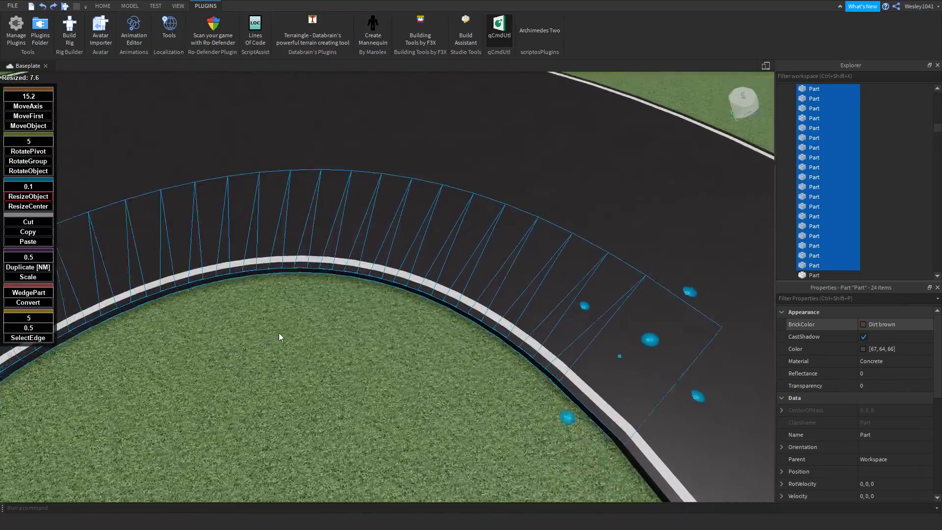
{"action": "right_click_drag", "start_coordinate": [279, 333], "coordinate": [278, 333]}
{"action": "key", "text": "w"}
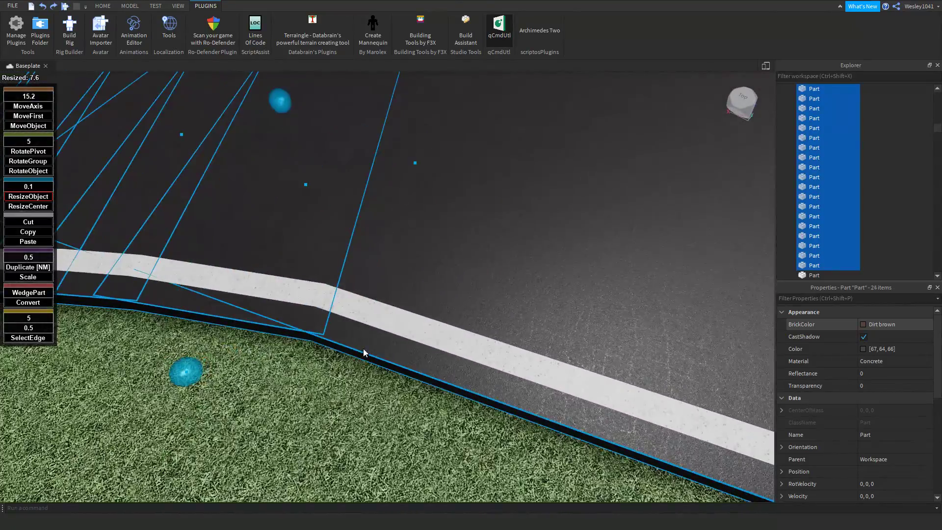
{"action": "left_click", "coordinate": [375, 343], "text": "ctrl"}
{"action": "key", "text": "s"}
{"action": "right_click_drag", "start_coordinate": [375, 343], "coordinate": [382, 346]}
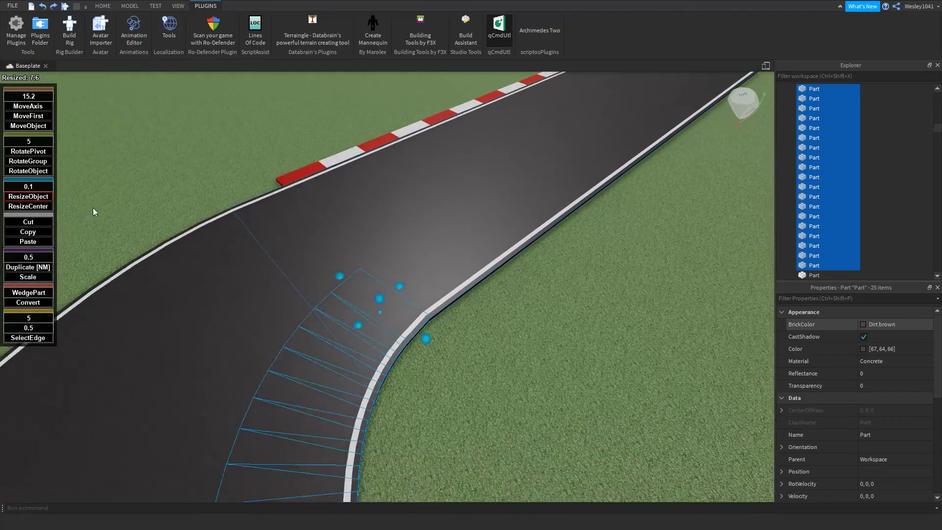
- Set the resize increment to 1 stud and remove the adjoining long straight road part from the selection
{"action": "key", "text": "a"}
{"action": "left_click", "coordinate": [30, 187]}
{"action": "type", "text": "1"}
{"action": "right_click_drag", "start_coordinate": [302, 233], "coordinate": [290, 252]}
{"action": "key", "text": "s"}
{"action": "right_click_drag", "start_coordinate": [273, 321], "coordinate": [272, 321]}
{"action": "key", "text": "w"}
{"action": "left_click", "coordinate": [426, 343], "text": "ctrl"}
{"action": "key", "text": "w"}
{"action": "right_click_drag", "start_coordinate": [426, 342], "coordinate": [422, 332]}
- Duplicate the 24 selected segments, extend them over the inner grass, and shorten their track side by 20 studs
{"action": "key", "text": "s"}
{"action": "key", "text": "s"}
{"action": "scroll", "coordinate": [393, 331], "scroll_direction": "up", "scroll_amount": 5}
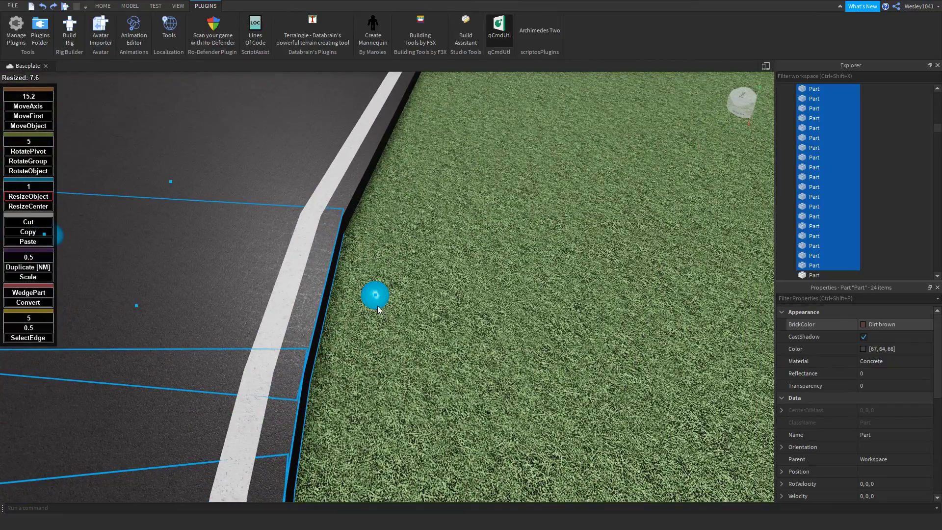
{"action": "scroll", "coordinate": [405, 304], "scroll_direction": "down", "scroll_amount": 6}
{"action": "scroll", "coordinate": [405, 304], "scroll_direction": "up", "scroll_amount": 6}
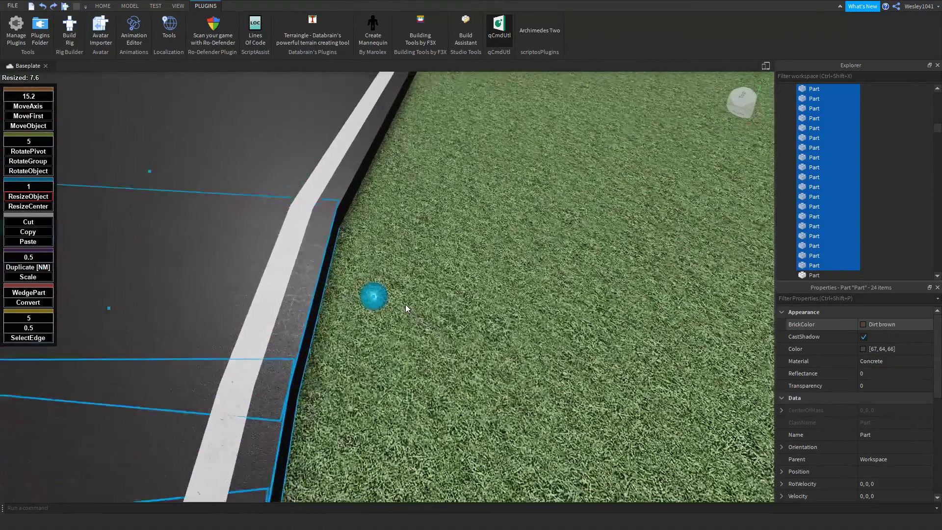
{"action": "scroll", "coordinate": [406, 305], "scroll_direction": "down", "scroll_amount": 4}
{"action": "scroll", "coordinate": [406, 305], "scroll_direction": "up", "scroll_amount": 3}
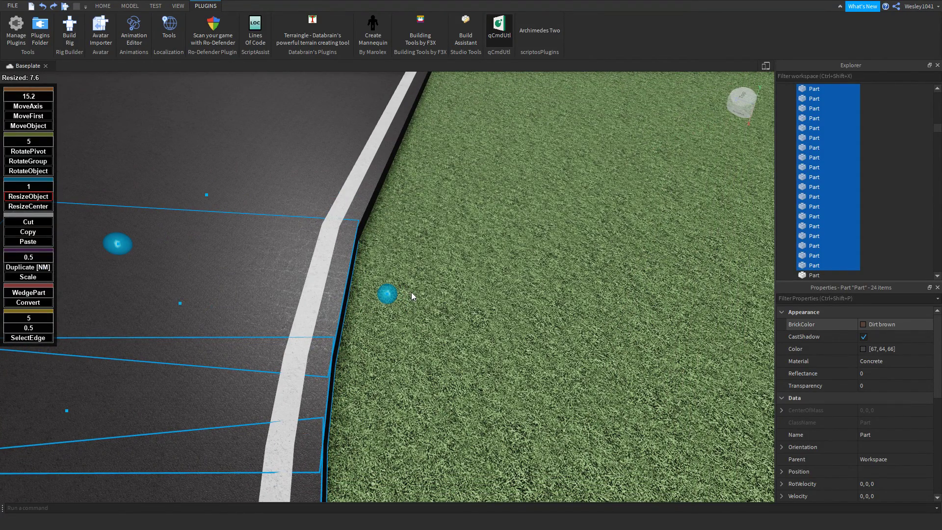
{"action": "left_click_drag", "start_coordinate": [392, 293], "coordinate": [515, 302]}
{"action": "scroll", "coordinate": [484, 303], "scroll_direction": "down", "scroll_amount": 4}
{"action": "left_click_drag", "start_coordinate": [110, 269], "coordinate": [406, 314]}
- Set the BrickColor of the duplicated kerb segments to Institutional white
{"action": "left_click", "coordinate": [869, 325]}
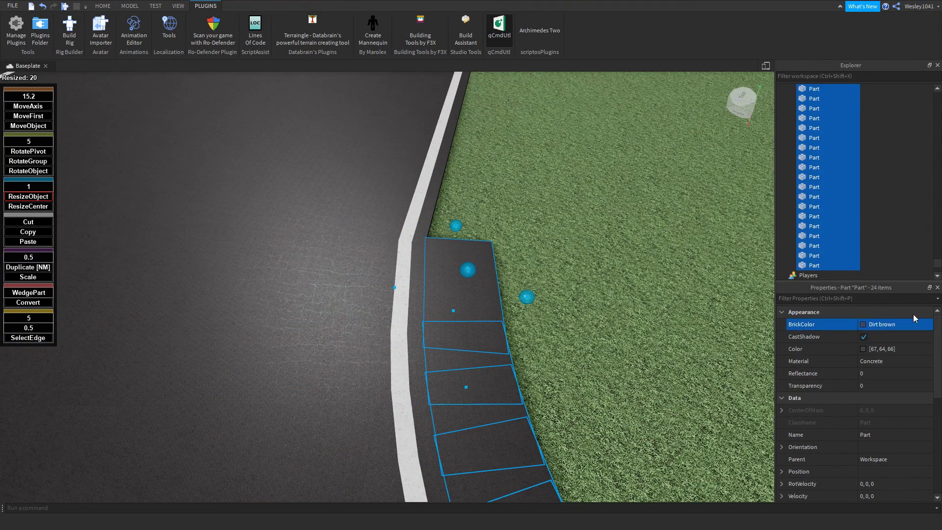
{"action": "left_click", "coordinate": [913, 315]}
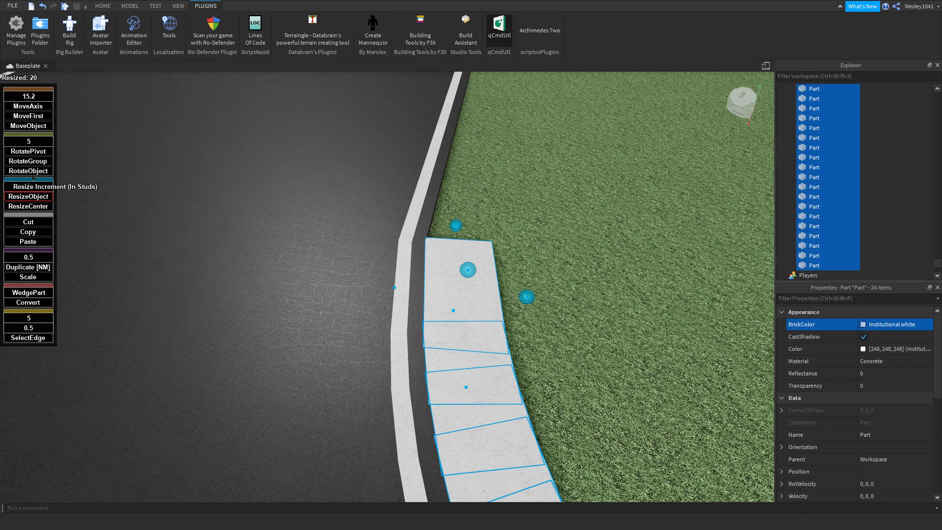
- Shorten the 24 duplicated kerb segments by 1.7 studs about their centres so their track-side corners meet
{"action": "left_click", "coordinate": [36, 206]}
{"action": "right_click_drag", "start_coordinate": [212, 254], "coordinate": [416, 281]}
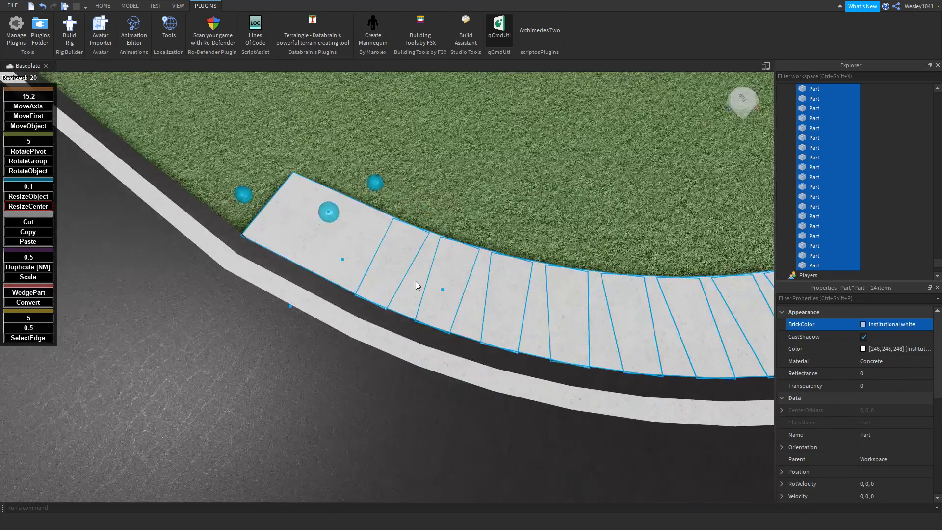
{"action": "scroll", "coordinate": [432, 281], "scroll_direction": "up", "scroll_amount": 5}
{"action": "left_click_drag", "start_coordinate": [451, 263], "coordinate": [426, 258]}
{"action": "right_click_drag", "start_coordinate": [426, 257], "coordinate": [423, 260]}
{"action": "scroll", "coordinate": [427, 258], "scroll_direction": "down", "scroll_amount": 6}
- Narrow the oversized straight kerb part to the curved kerb's width and trim its curve end by 3.1 studs
{"action": "left_click", "coordinate": [430, 261]}
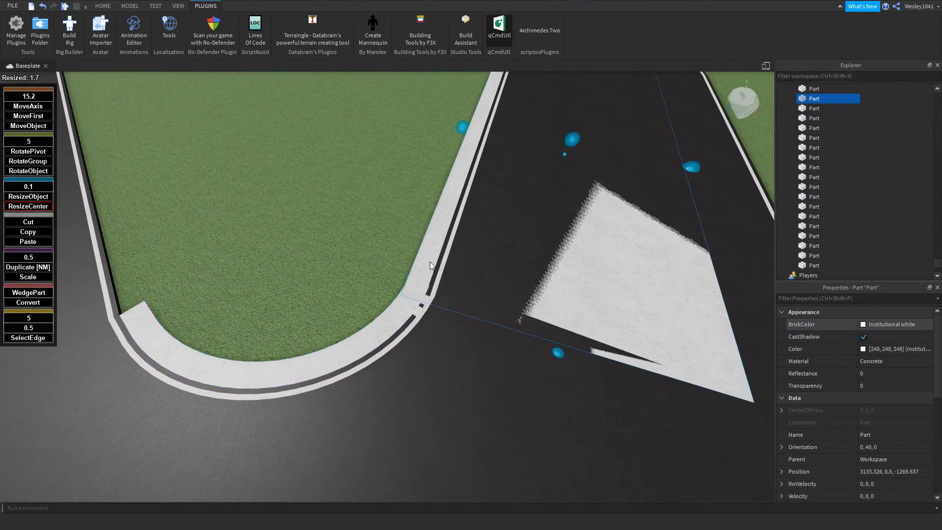
{"action": "scroll", "coordinate": [427, 265], "scroll_direction": "up", "scroll_amount": 5}
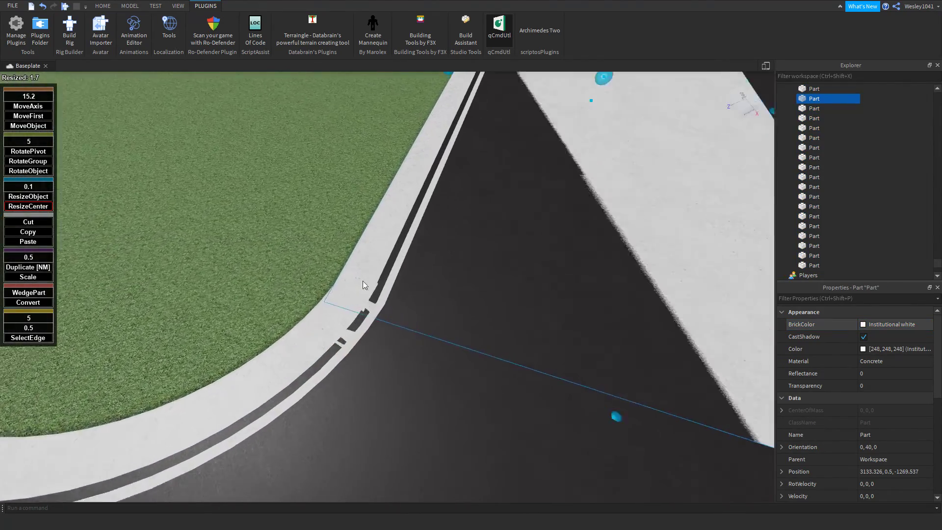
{"action": "left_click", "coordinate": [26, 196]}
{"action": "right_click_drag", "start_coordinate": [422, 159], "coordinate": [420, 158]}
{"action": "left_click_drag", "start_coordinate": [480, 143], "coordinate": [363, 223]}
{"action": "right_click_drag", "start_coordinate": [363, 224], "coordinate": [330, 242]}
{"action": "scroll", "coordinate": [330, 242], "scroll_direction": "up", "scroll_amount": 2}
{"action": "left_click_drag", "start_coordinate": [270, 290], "coordinate": [366, 290]}
- Select the three curved kerb segments still reaching the white line and shorten their track side to match the kerb edge
{"action": "left_click", "coordinate": [373, 327]}
{"action": "left_click", "coordinate": [406, 317]}
{"action": "left_click", "coordinate": [375, 314], "text": "ctrl"}
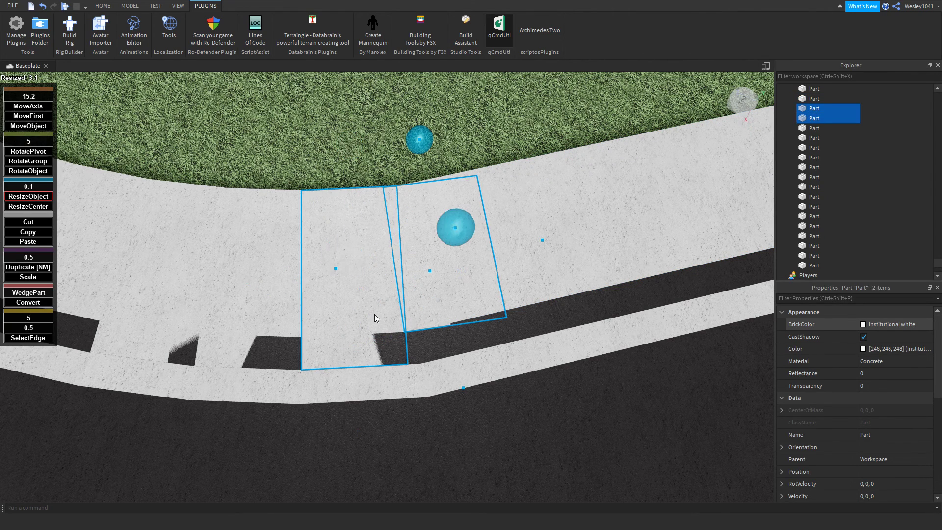
{"action": "left_click", "coordinate": [377, 311]}
{"action": "left_click", "coordinate": [271, 310], "text": "ctrl"}
{"action": "left_click", "coordinate": [179, 293], "text": "ctrl"}
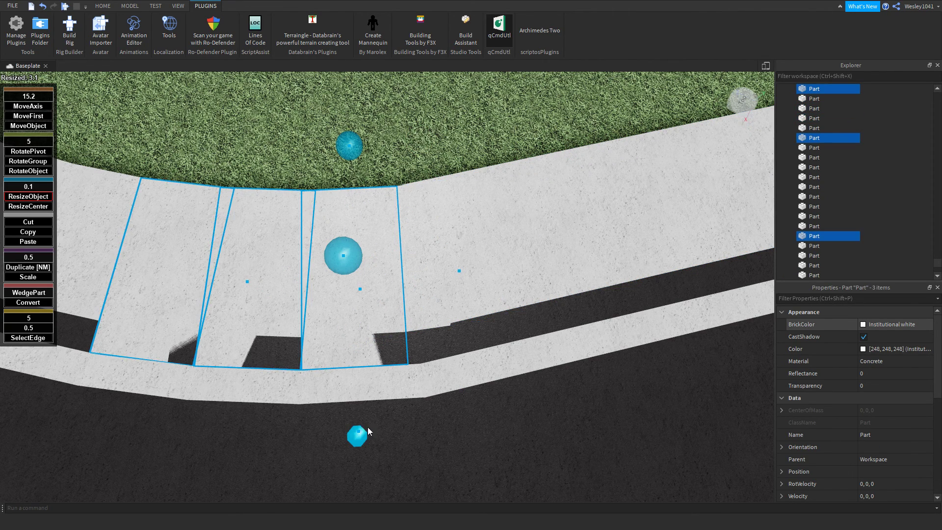
{"action": "scroll", "coordinate": [364, 424], "scroll_direction": "up", "scroll_amount": 2}
{"action": "left_click_drag", "start_coordinate": [366, 429], "coordinate": [372, 450]}
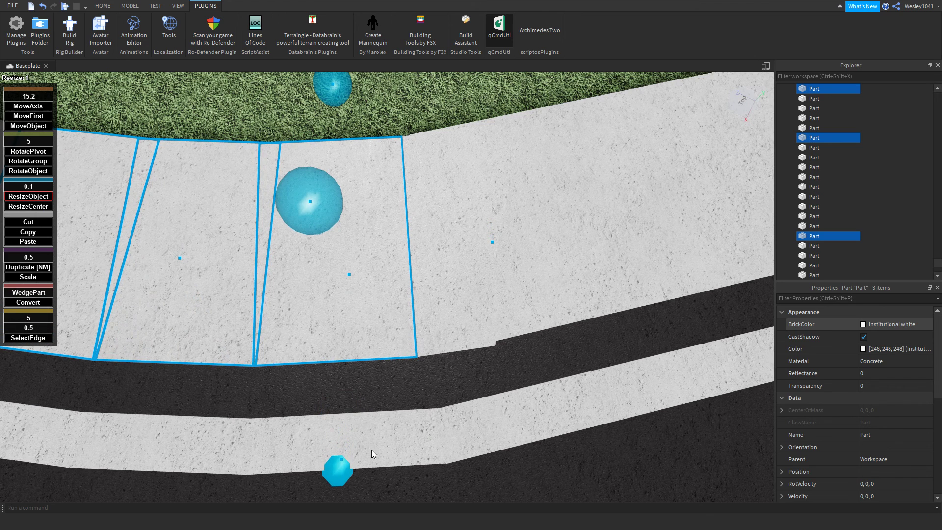
- Align the track side of the last curved segment before the straight and trim its end facing the straight
{"action": "left_click", "coordinate": [450, 307]}
{"action": "mouse_move", "coordinate": [505, 440]}
{"action": "left_mouse_down"}
{"action": "mouse_move", "coordinate": [505, 431]}
{"action": "mouse_move", "coordinate": [508, 440]}
{"action": "left_mouse_up"}
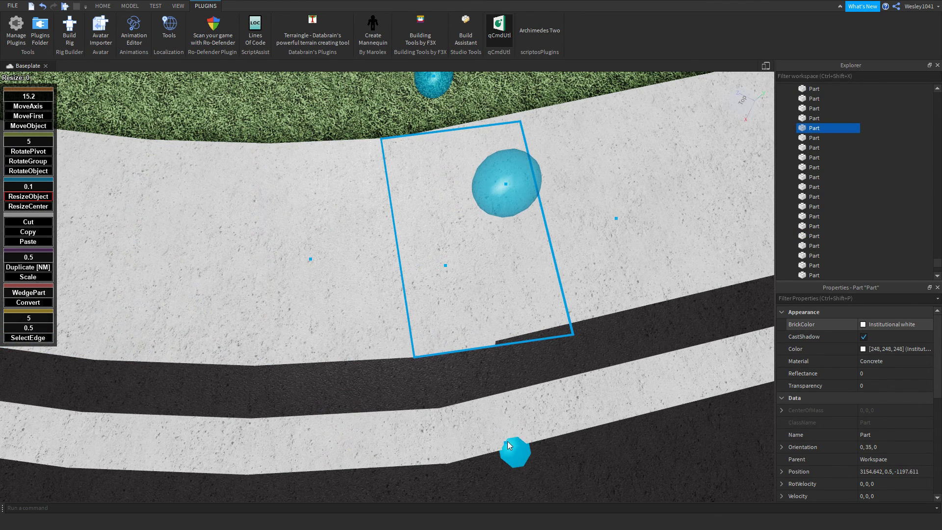
{"action": "left_click_drag", "start_coordinate": [619, 221], "coordinate": [481, 255]}
- Try to close the gap at the straight by resizing the straight and the neighbouring curved segment, and undo the last three resizes
{"action": "left_click", "coordinate": [434, 287]}
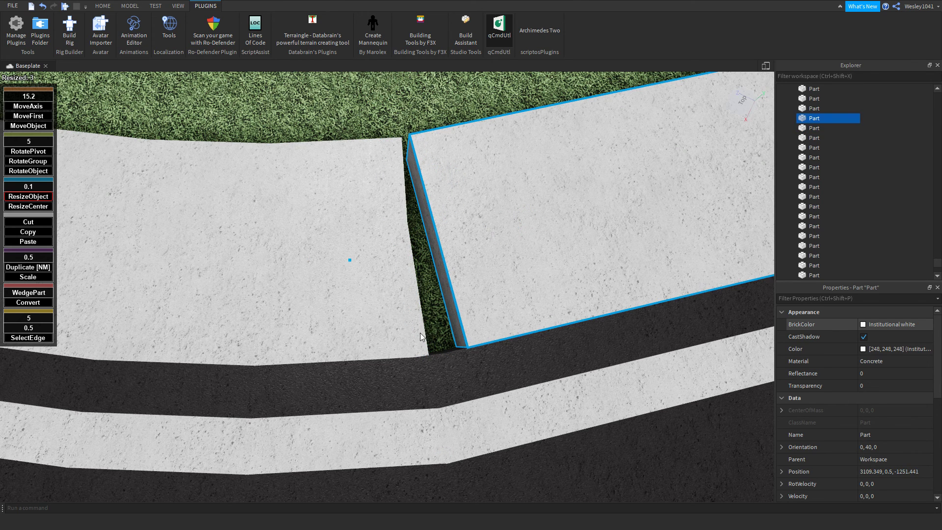
{"action": "left_click_drag", "start_coordinate": [349, 259], "coordinate": [397, 316]}
{"action": "left_click", "coordinate": [396, 316]}
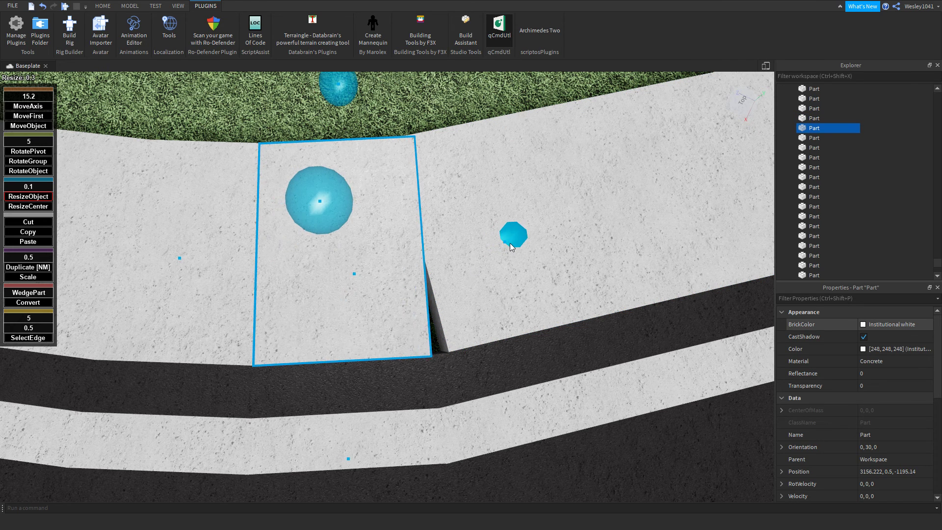
{"action": "mouse_move", "coordinate": [510, 243]}
{"action": "left_mouse_down"}
{"action": "mouse_move", "coordinate": [534, 238]}
{"action": "mouse_move", "coordinate": [515, 246]}
{"action": "left_mouse_up"}
{"action": "key", "text": "ctrl+z"}
{"action": "key", "text": "ctrl+z"}
{"action": "key", "text": "ctrl+z"}
- Extend the curve end of the long straight kerb part by 0.5 studs to close the gap to the curve
{"action": "left_click", "coordinate": [481, 305]}
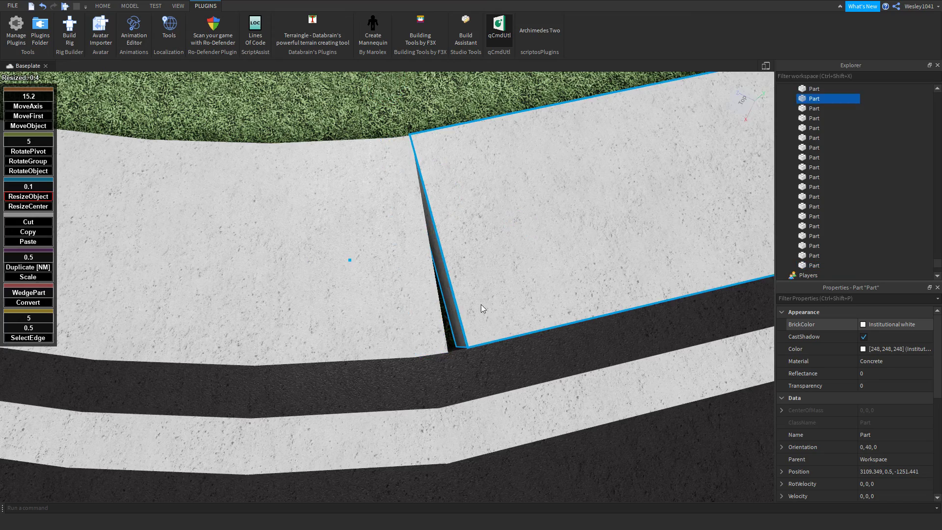
{"action": "left_click", "coordinate": [470, 363]}
{"action": "left_click", "coordinate": [472, 317]}
{"action": "left_click_drag", "start_coordinate": [351, 261], "coordinate": [331, 268]}
- Examine the hairpin's whole inner kerb and the segments next to the long straight for gaps
{"action": "scroll", "coordinate": [331, 267], "scroll_direction": "down", "scroll_amount": 5}
{"action": "right_click_drag", "start_coordinate": [330, 268], "coordinate": [370, 265]}
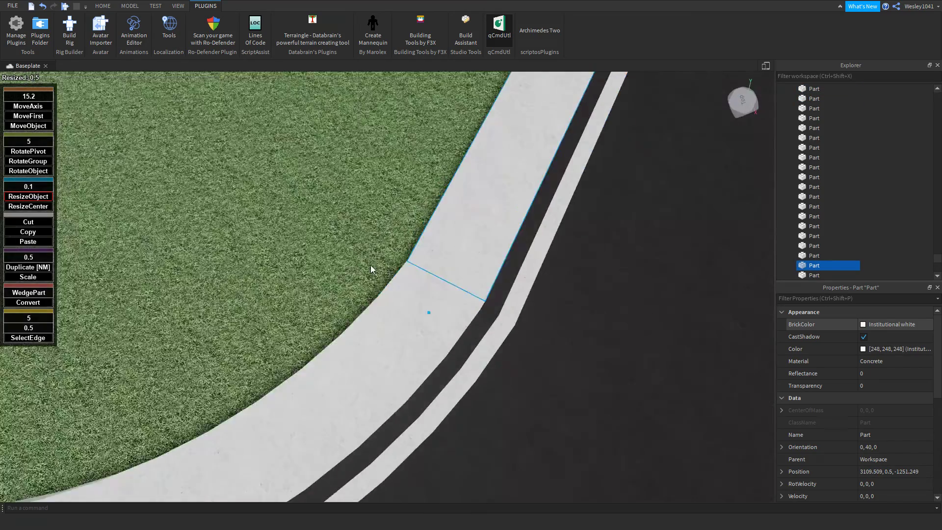
{"action": "key", "text": "s"}
{"action": "key", "text": "a"}
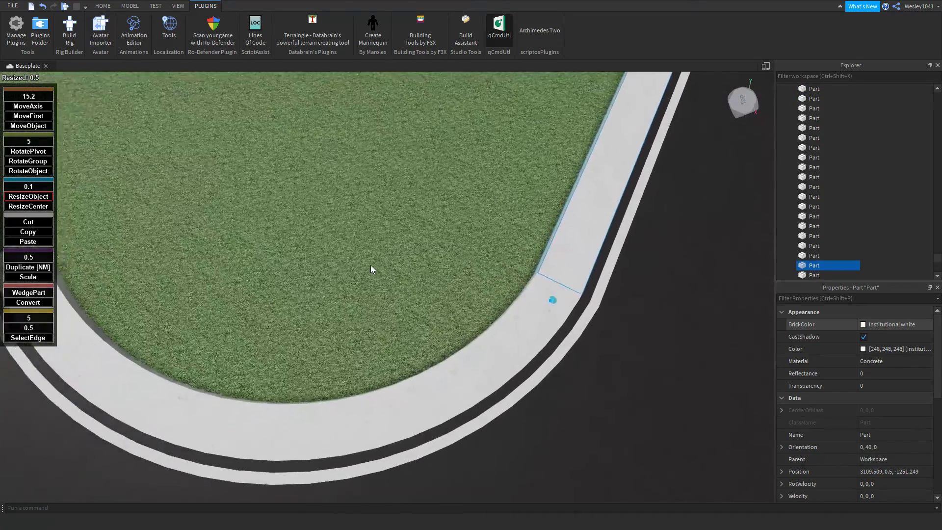
{"action": "key", "text": "w"}
{"action": "key", "text": "s"}
{"action": "key", "text": "s"}
{"action": "key", "text": "d"}
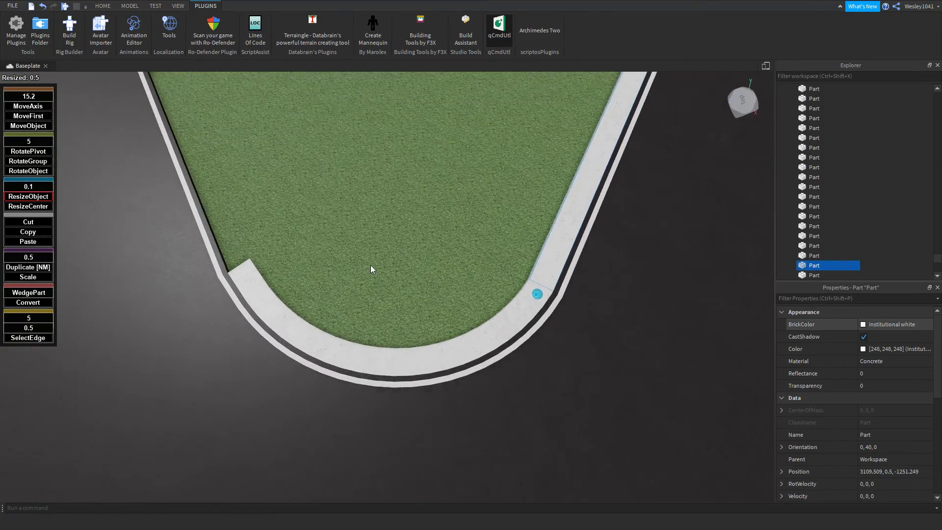
{"action": "key", "text": "w"}
{"action": "key", "text": "a"}
{"action": "key", "text": "s"}
{"action": "key", "text": "d"}
{"action": "key", "text": "w"}
{"action": "key", "text": "a"}
{"action": "key", "text": "s"}
{"action": "key", "text": "d"}
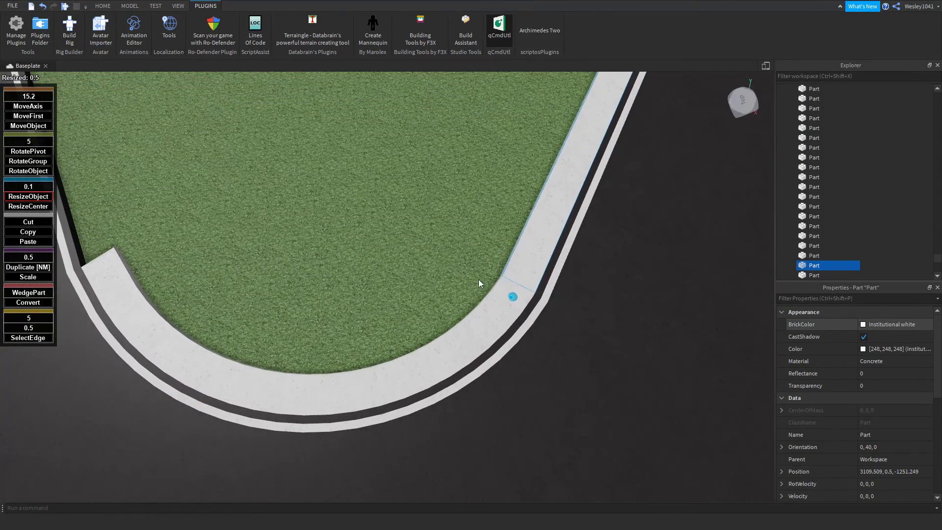
{"action": "left_click", "coordinate": [513, 296]}
{"action": "left_click", "coordinate": [497, 314]}
{"action": "left_click", "coordinate": [483, 326]}
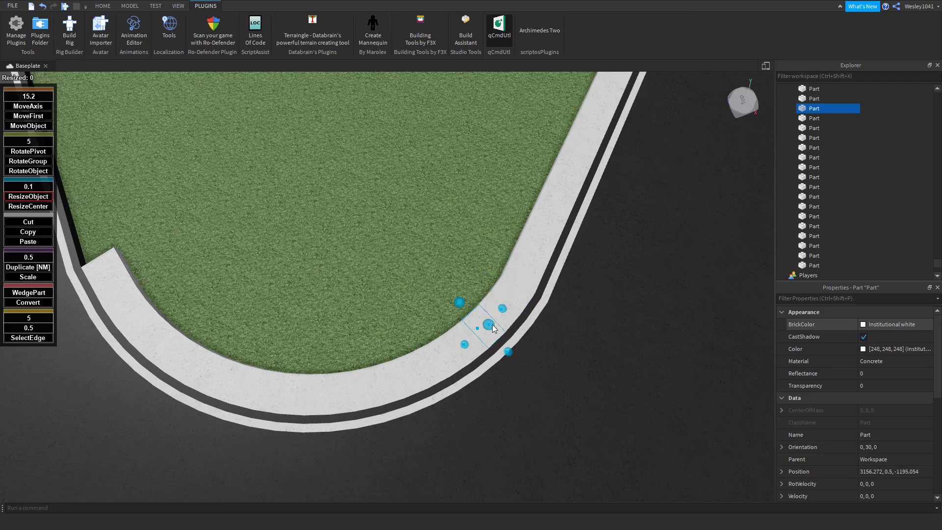
- Select the last kerb segment at the open end of the curve and extend its free end by 0.2 studs
{"action": "key", "text": "a"}
{"action": "key", "text": "w"}
{"action": "left_click", "coordinate": [217, 255]}
{"action": "key", "text": "f"}
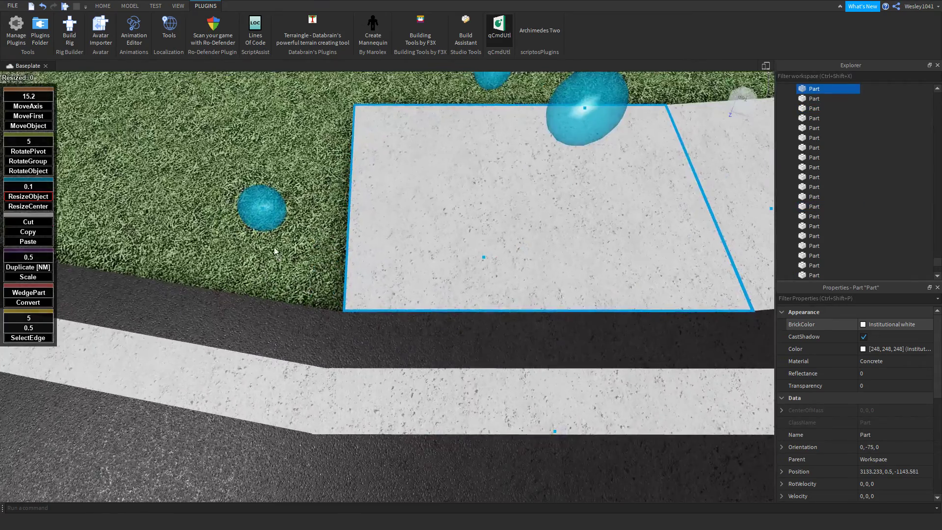
{"action": "mouse_move", "coordinate": [262, 207]}
{"action": "left_mouse_down"}
{"action": "mouse_move", "coordinate": [213, 205]}
{"action": "mouse_move", "coordinate": [246, 208]}
{"action": "left_mouse_up"}
{"action": "scroll", "coordinate": [246, 208], "scroll_direction": "down", "scroll_amount": 5}
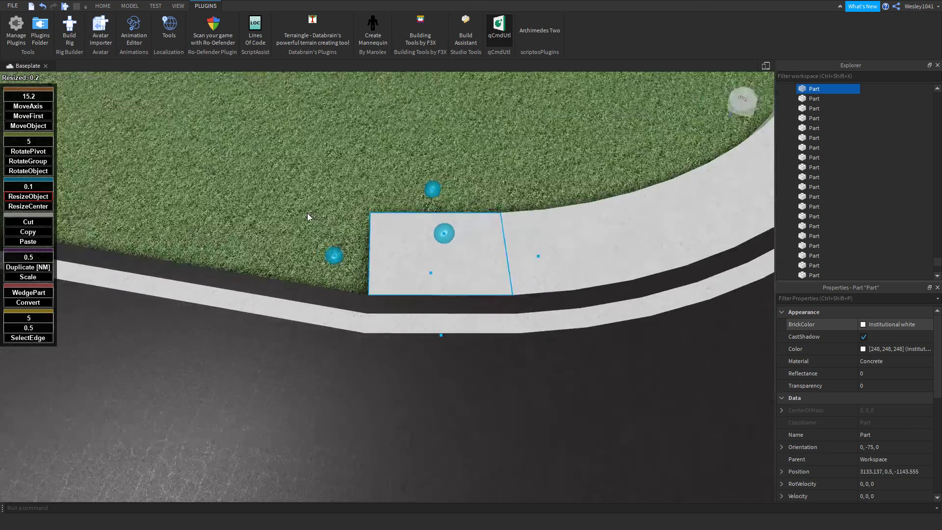
- Render one additional kerb segment at a 10-degree angle from the curve's open end with Archimedes Two, and close the plugin
{"action": "left_click", "coordinate": [536, 46]}
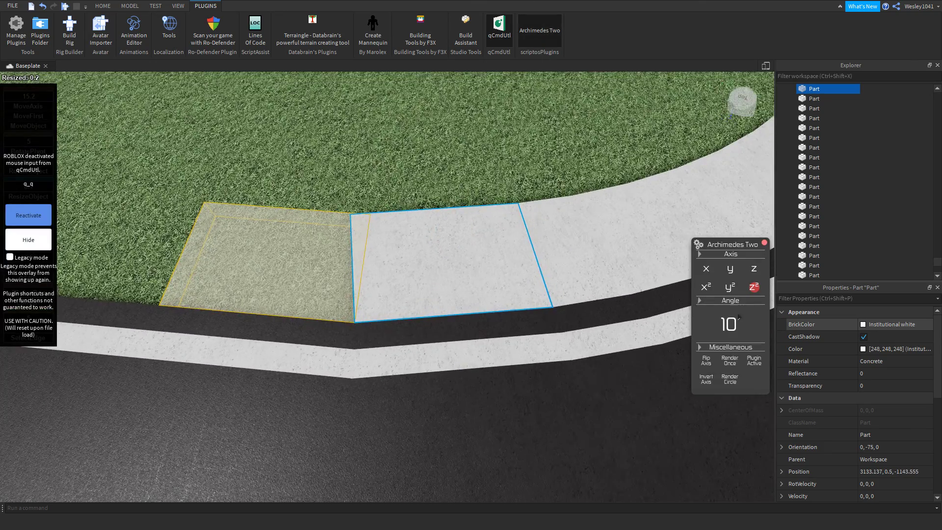
{"action": "left_click", "coordinate": [726, 357]}
{"action": "scroll", "coordinate": [505, 272], "scroll_direction": "down", "scroll_amount": 5}
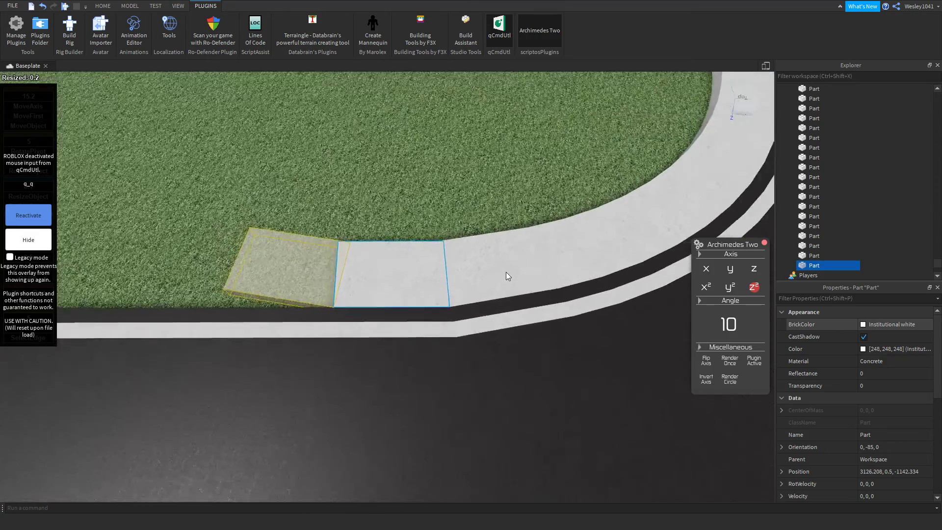
{"action": "right_click_drag", "start_coordinate": [505, 272], "coordinate": [499, 292]}
{"action": "key", "text": "w"}
{"action": "key", "text": "a"}
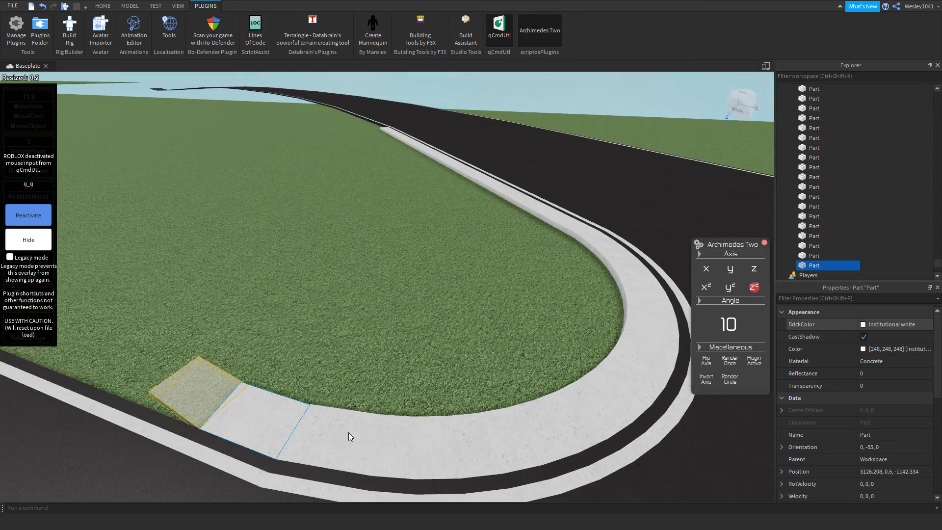
{"action": "left_click", "coordinate": [765, 243]}
{"action": "right_click_drag", "start_coordinate": [479, 297], "coordinate": [480, 297]}
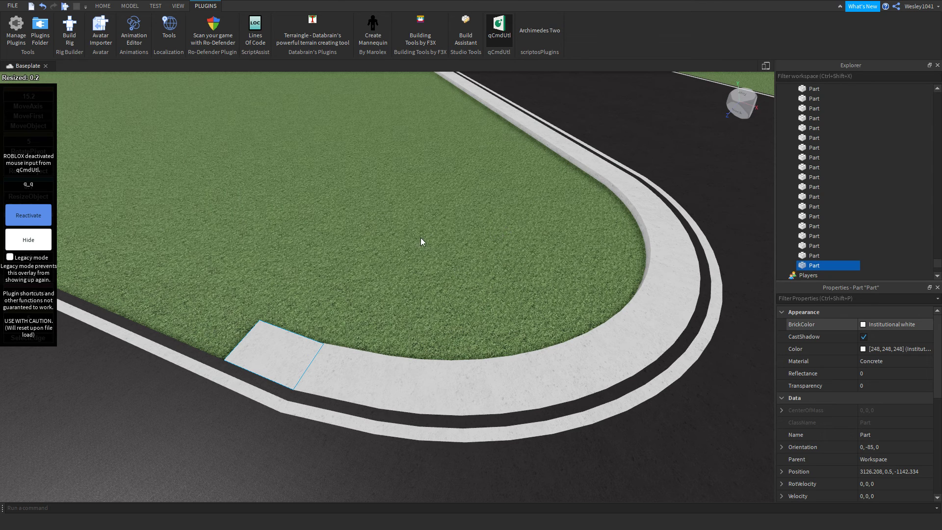
- Reactivate qCmdUtl and select four adjacent kerb segments near the open end of the curve
{"action": "left_click", "coordinate": [103, 6]}
{"action": "left_click", "coordinate": [28, 215]}
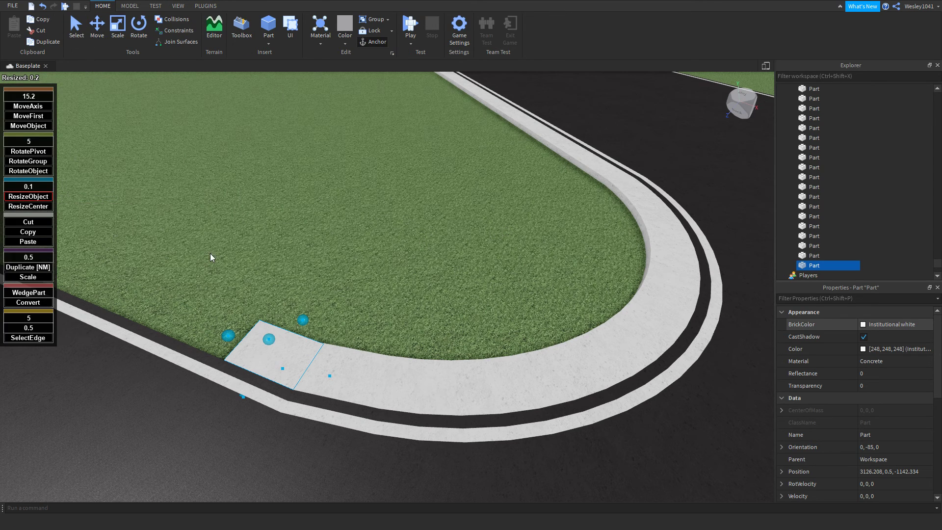
{"action": "left_click", "coordinate": [394, 382]}
{"action": "scroll", "coordinate": [920, 414], "scroll_direction": "down", "scroll_amount": 6}
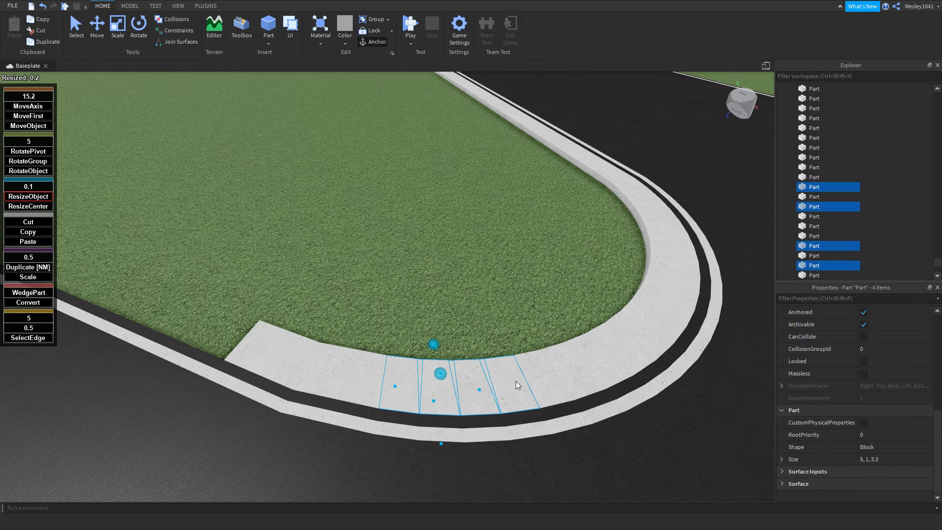
- Skip a stretch of white segments and add the next four adjacent segments in the middle of the curve to the selection
{"action": "key", "text": "d"}
{"action": "right_click_drag", "start_coordinate": [534, 375], "coordinate": [403, 368]}
{"action": "left_click", "coordinate": [404, 368], "text": "ctrl"}
{"action": "left_click", "coordinate": [403, 368], "text": "ctrl"}
{"action": "left_click", "coordinate": [422, 367], "text": "ctrl"}
{"action": "left_click", "coordinate": [452, 363], "text": "ctrl"}
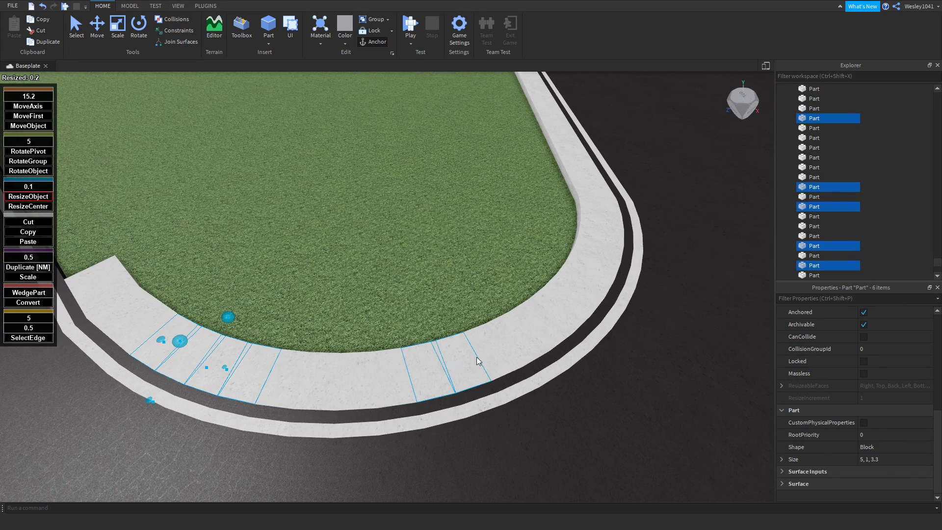
{"action": "left_click", "coordinate": [491, 352], "text": "ctrl"}
{"action": "left_click", "coordinate": [521, 338], "text": "ctrl"}
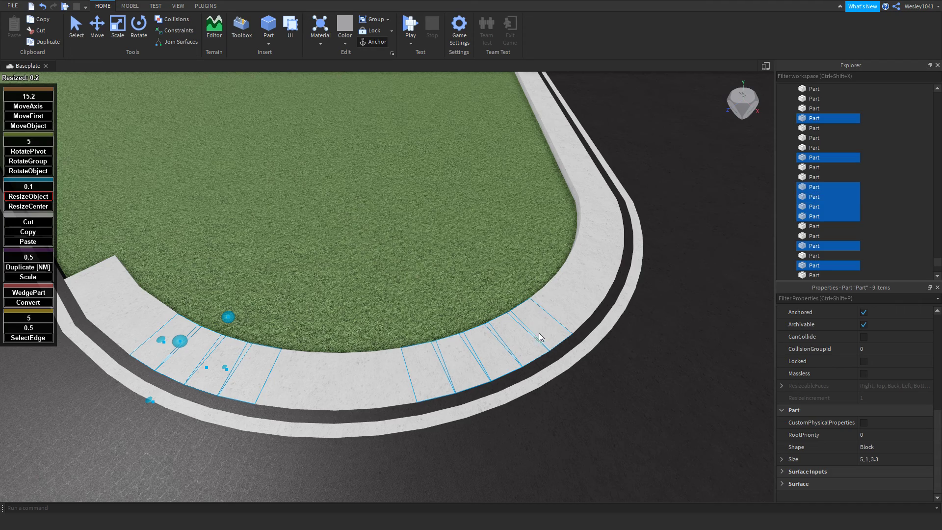
{"action": "left_click", "coordinate": [539, 333], "text": "ctrl"}
- Add four segments near the long straight to the selection and set the BrickColor of all selected segments to Bright red
{"action": "key", "text": "s"}
{"action": "key", "text": "d"}
{"action": "right_click_drag", "start_coordinate": [534, 330], "coordinate": [480, 344]}
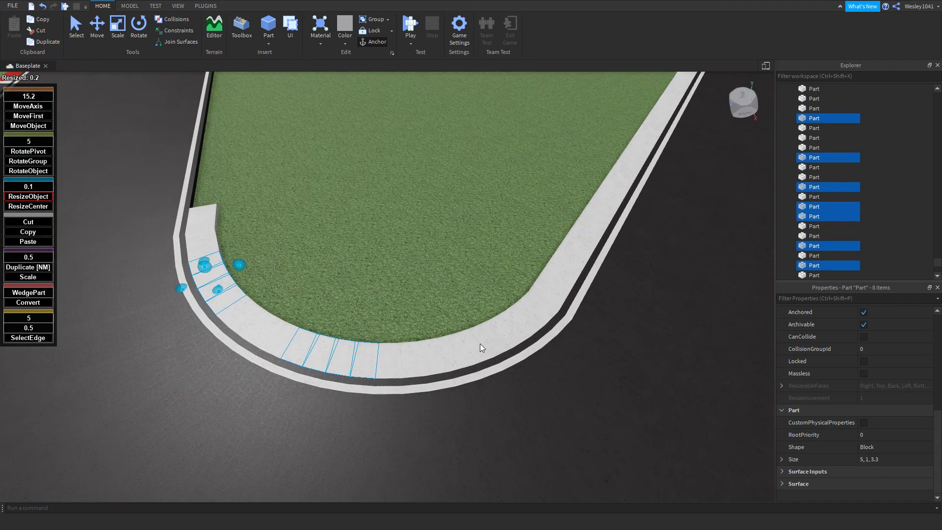
{"action": "left_click", "coordinate": [503, 333], "text": "ctrl"}
{"action": "left_click", "coordinate": [516, 325], "text": "ctrl"}
{"action": "scroll", "coordinate": [884, 382], "scroll_direction": "up", "scroll_amount": 6}
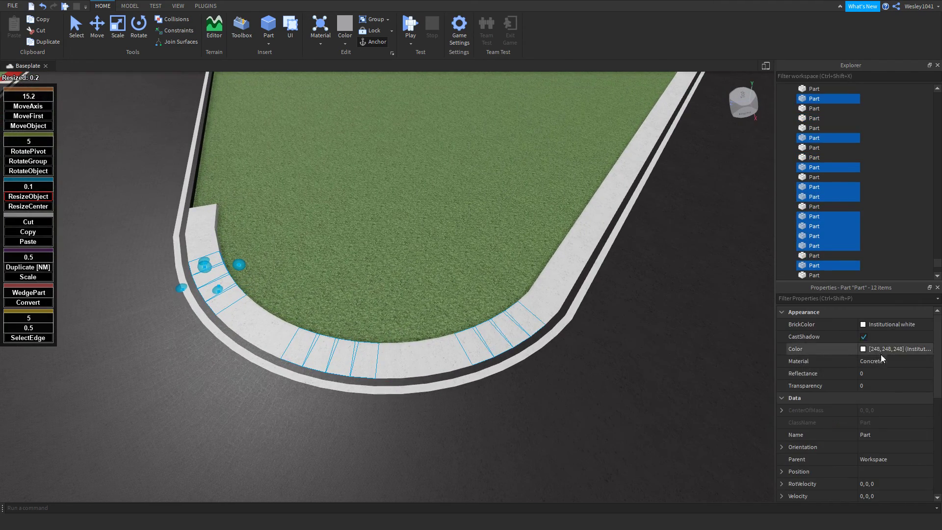
{"action": "left_click", "coordinate": [864, 328]}
{"action": "left_click", "coordinate": [825, 217]}
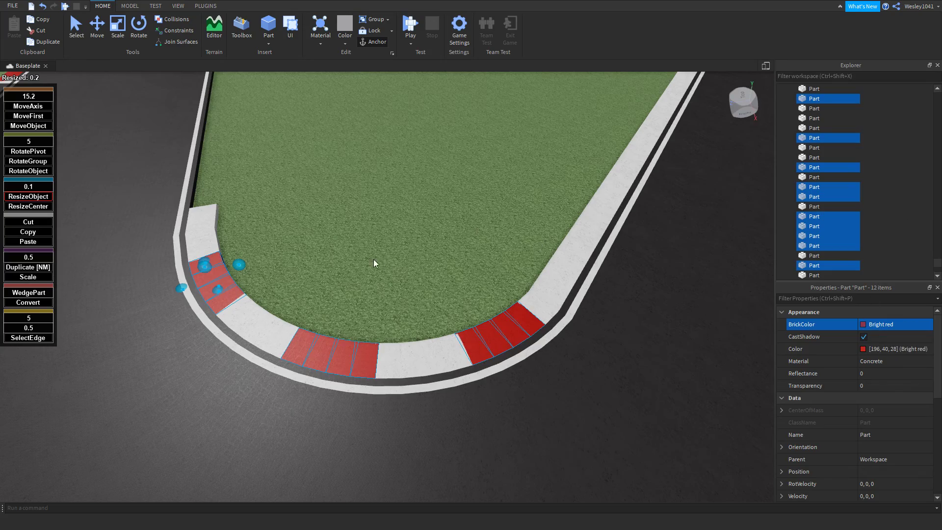
- Set the move increment to 1 stud and raise the red kerb segments by 1 stud
{"action": "key", "text": "w"}
{"action": "right_click_drag", "start_coordinate": [372, 259], "coordinate": [319, 231]}
{"action": "key", "text": "a"}
{"action": "key", "text": "a"}
{"action": "key", "text": "w"}
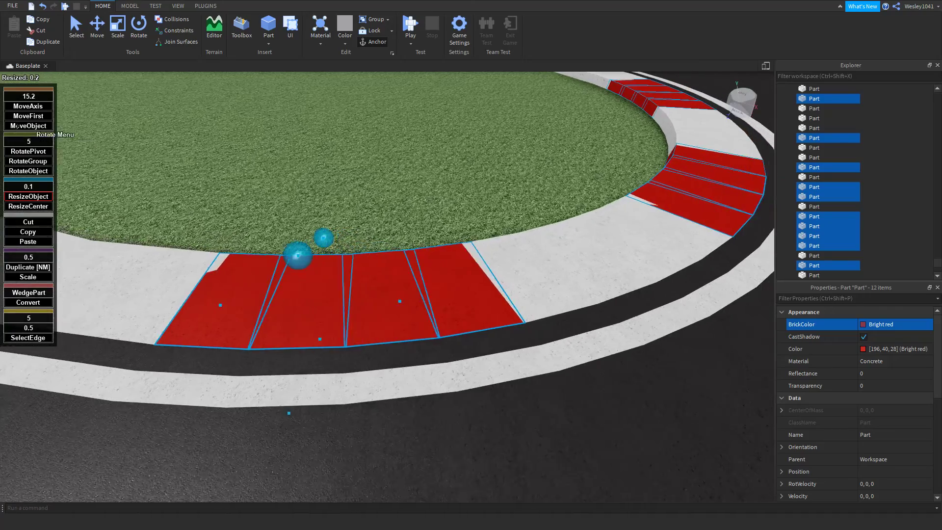
{"action": "key", "text": "a"}
{"action": "left_click", "coordinate": [29, 96]}
{"action": "type", "text": "1"}
{"action": "left_click", "coordinate": [42, 118]}
{"action": "right_click_drag", "start_coordinate": [487, 234], "coordinate": [487, 234]}
{"action": "key", "text": "d"}
{"action": "key", "text": "w"}
{"action": "left_click_drag", "start_coordinate": [306, 257], "coordinate": [299, 228]}
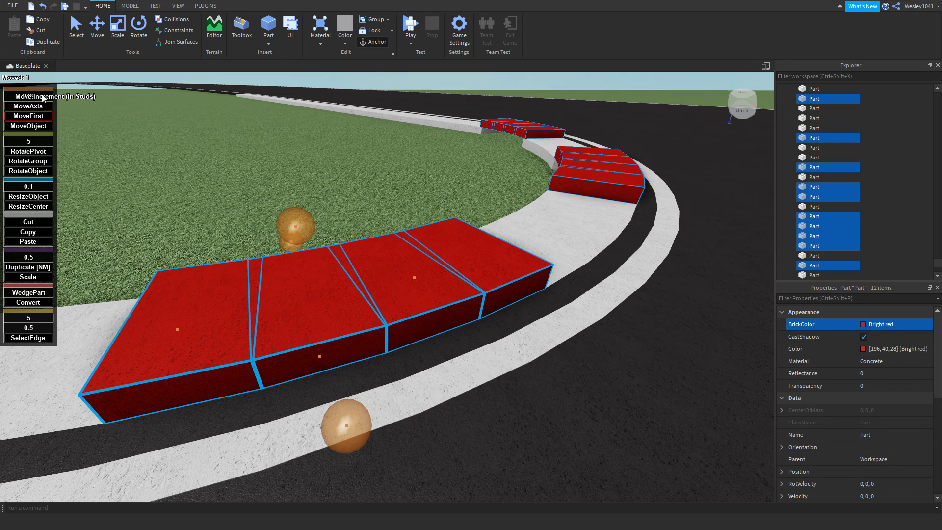
- Set the move increment to 0.99 studs, lower the red kerb segments by 0.99 studs, and clear the selection
{"action": "left_click_drag", "start_coordinate": [301, 217], "coordinate": [306, 243]}
{"action": "right_click_drag", "start_coordinate": [423, 181], "coordinate": [423, 181]}
{"action": "key", "text": "a"}
{"action": "left_click", "coordinate": [472, 156]}
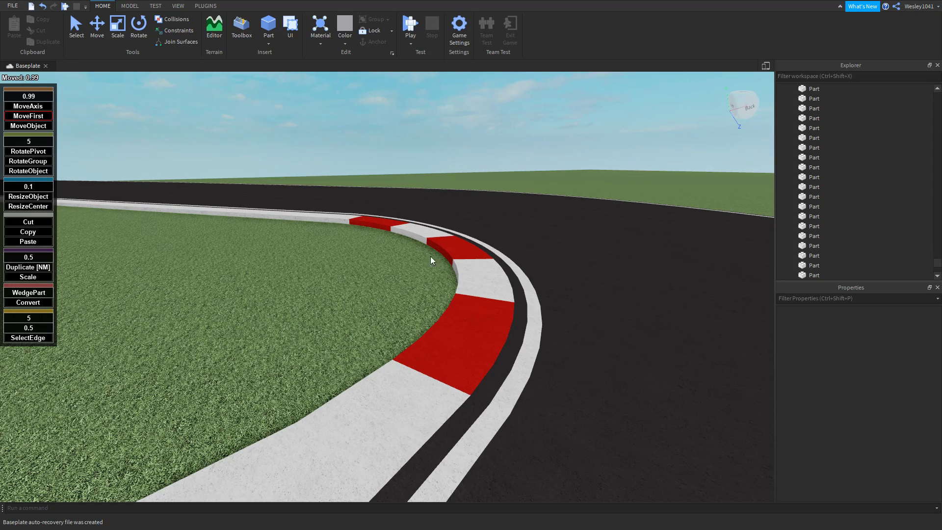
- Use ResizeObject to shorten the long white straight segment at the end of the hairpin's inner kerb to 7.5 studs
{"action": "key", "text": "s"}
{"action": "right_click_drag", "start_coordinate": [425, 272], "coordinate": [401, 289]}
{"action": "key", "text": "w"}
{"action": "left_click", "coordinate": [435, 319]}
{"action": "right_click_drag", "start_coordinate": [436, 320], "coordinate": [431, 312]}
{"action": "key", "text": "s"}
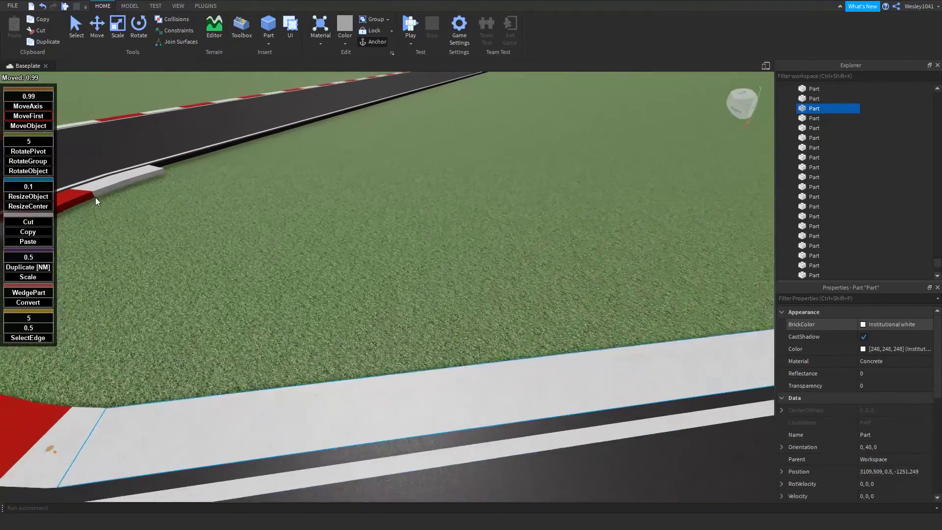
{"action": "left_click", "coordinate": [30, 197]}
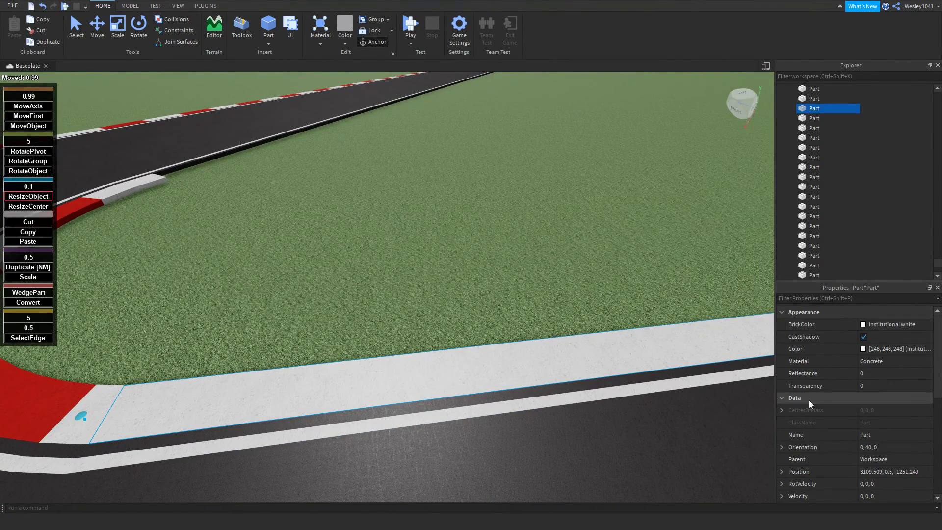
{"action": "scroll", "coordinate": [898, 411], "scroll_direction": "down", "scroll_amount": 6}
{"action": "right_click_drag", "start_coordinate": [550, 321], "coordinate": [550, 322]}
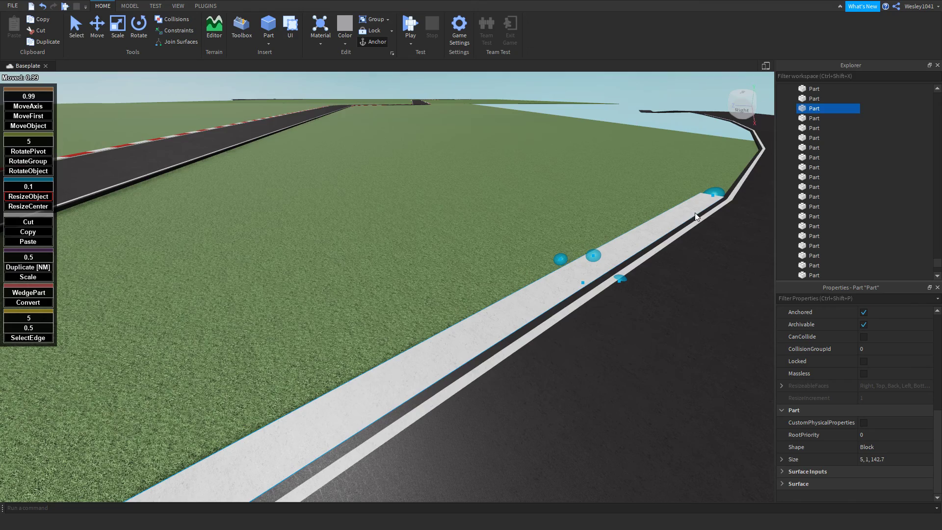
{"action": "left_click_drag", "start_coordinate": [714, 196], "coordinate": [694, 210]}
{"action": "right_click_drag", "start_coordinate": [693, 210], "coordinate": [693, 210]}
{"action": "left_click_drag", "start_coordinate": [694, 210], "coordinate": [694, 210]}
{"action": "right_click_drag", "start_coordinate": [694, 210], "coordinate": [694, 210]}
{"action": "left_click_drag", "start_coordinate": [694, 210], "coordinate": [694, 211]}
{"action": "right_click_drag", "start_coordinate": [693, 211], "coordinate": [694, 211]}
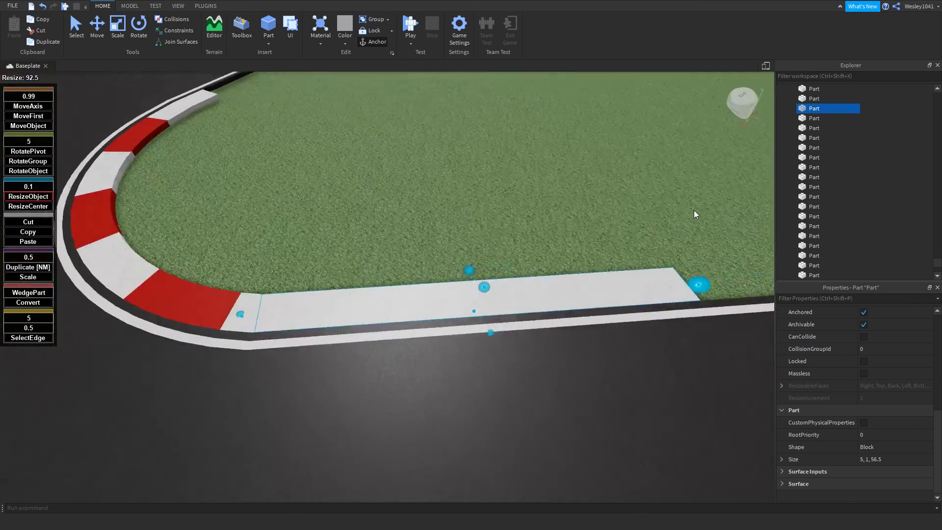
{"action": "left_click_drag", "start_coordinate": [693, 210], "coordinate": [444, 268]}
{"action": "scroll", "coordinate": [434, 267], "scroll_direction": "up", "scroll_amount": 5}
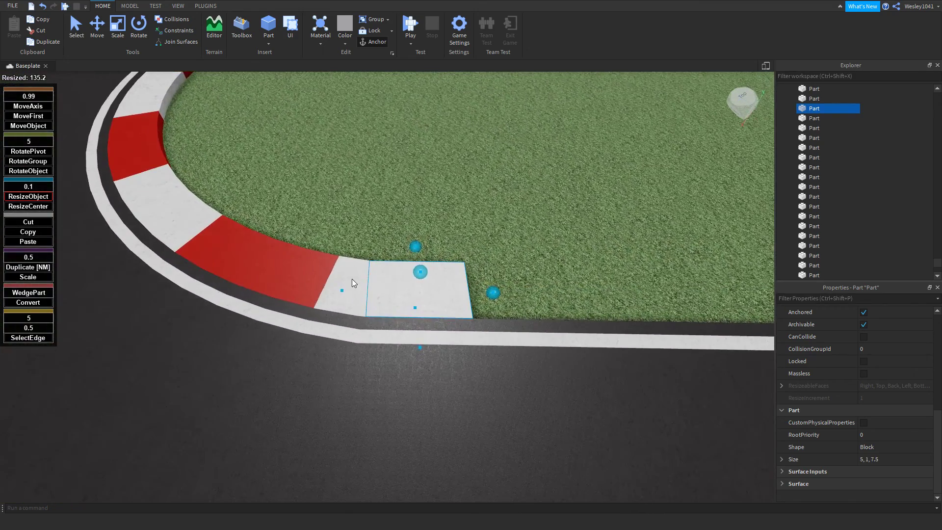
- Check the Size of the segments in the last red stripe and of the adjoining white segments
{"action": "left_click", "coordinate": [352, 278]}
{"action": "left_click", "coordinate": [408, 283]}
{"action": "left_click", "coordinate": [317, 276]}
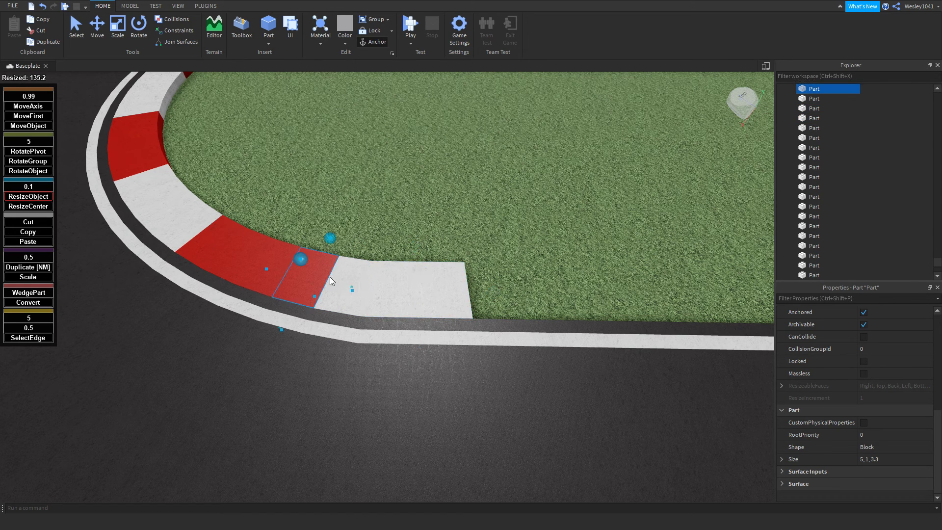
{"action": "left_click", "coordinate": [353, 279]}
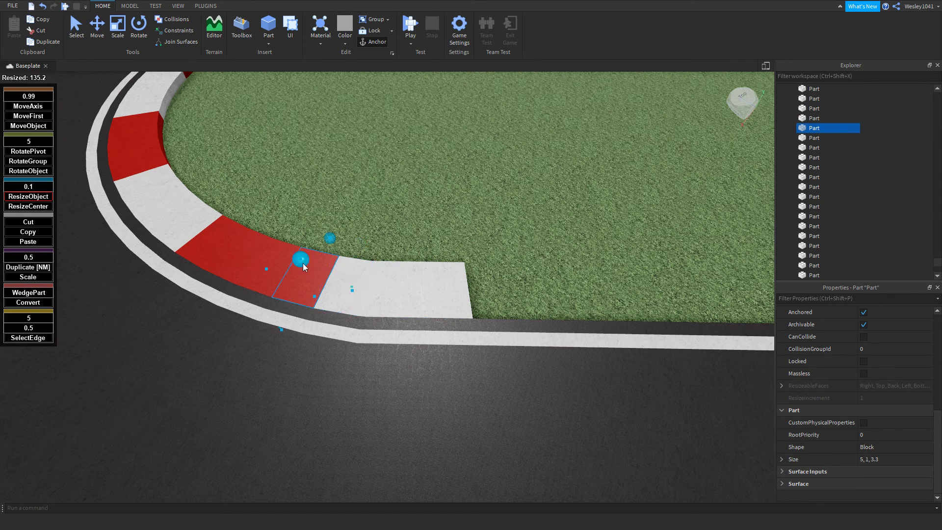
{"action": "left_click", "coordinate": [265, 255]}
{"action": "left_click", "coordinate": [246, 247]}
{"action": "left_click", "coordinate": [213, 238]}
{"action": "left_click", "coordinate": [350, 283]}
{"action": "left_click", "coordinate": [436, 299]}
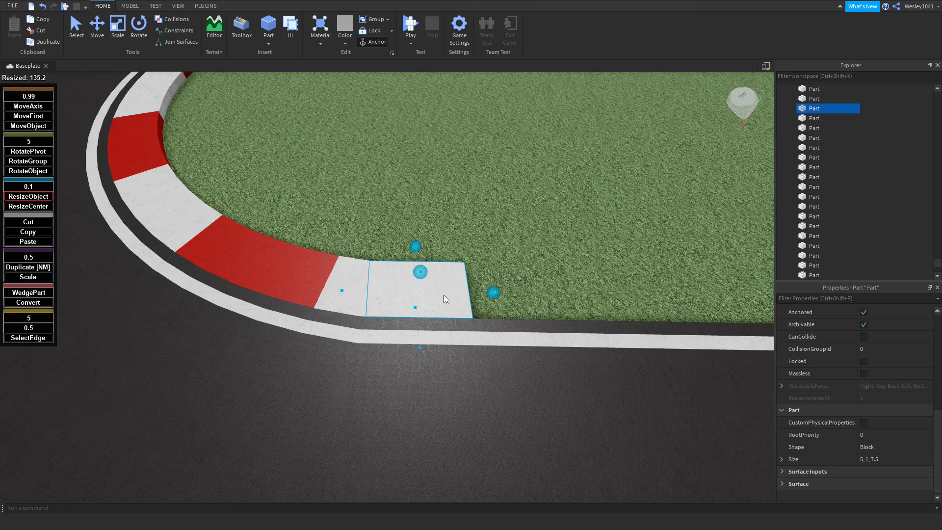
{"action": "scroll", "coordinate": [445, 290], "scroll_direction": "down", "scroll_amount": 3}
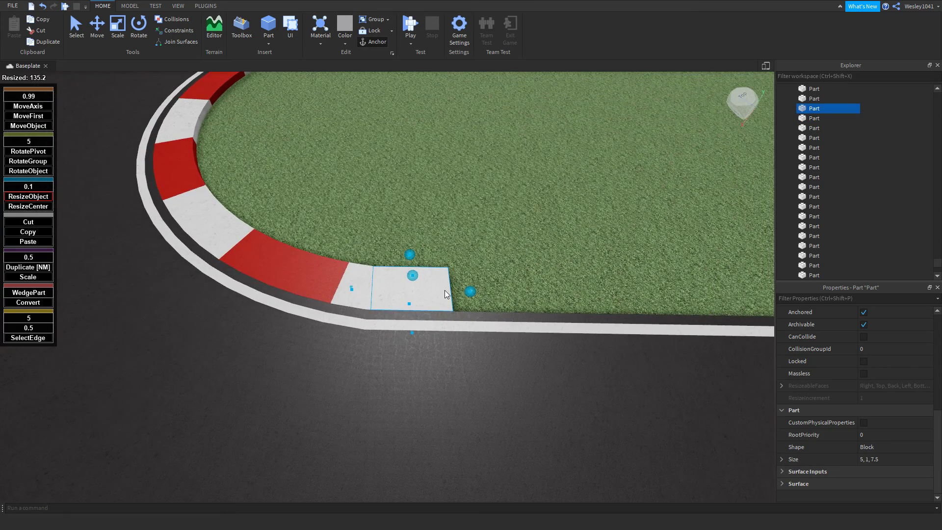
{"action": "scroll", "coordinate": [444, 290], "scroll_direction": "up", "scroll_amount": 4}
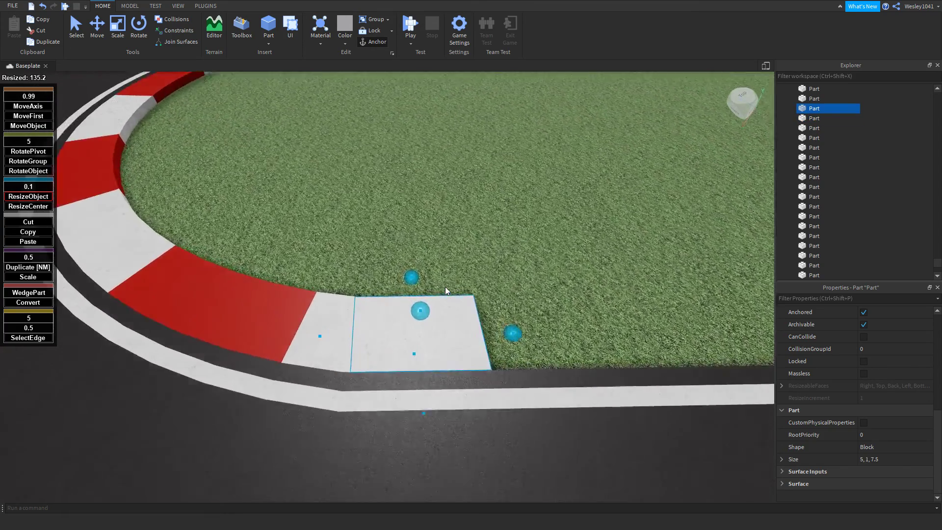
{"action": "scroll", "coordinate": [445, 286], "scroll_direction": "up", "scroll_amount": 2}
{"action": "scroll", "coordinate": [446, 287], "scroll_direction": "down", "scroll_amount": 5}
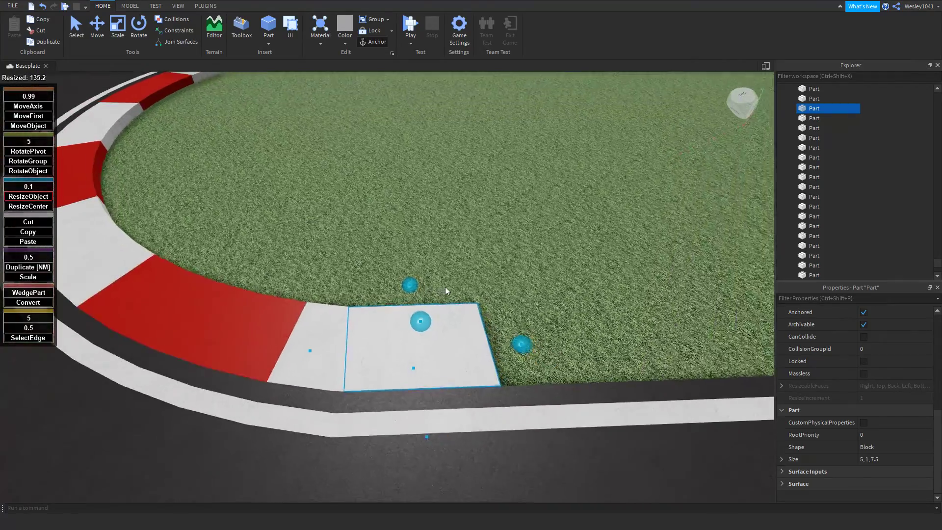
{"action": "scroll", "coordinate": [445, 286], "scroll_direction": "up", "scroll_amount": 7}
{"action": "scroll", "coordinate": [445, 287], "scroll_direction": "down", "scroll_amount": 8}
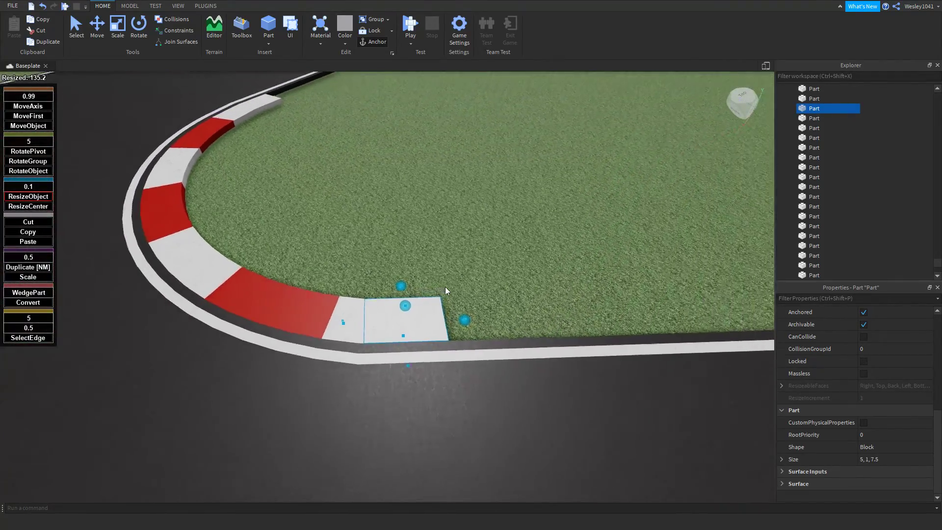
{"action": "scroll", "coordinate": [446, 290], "scroll_direction": "up", "scroll_amount": 2}
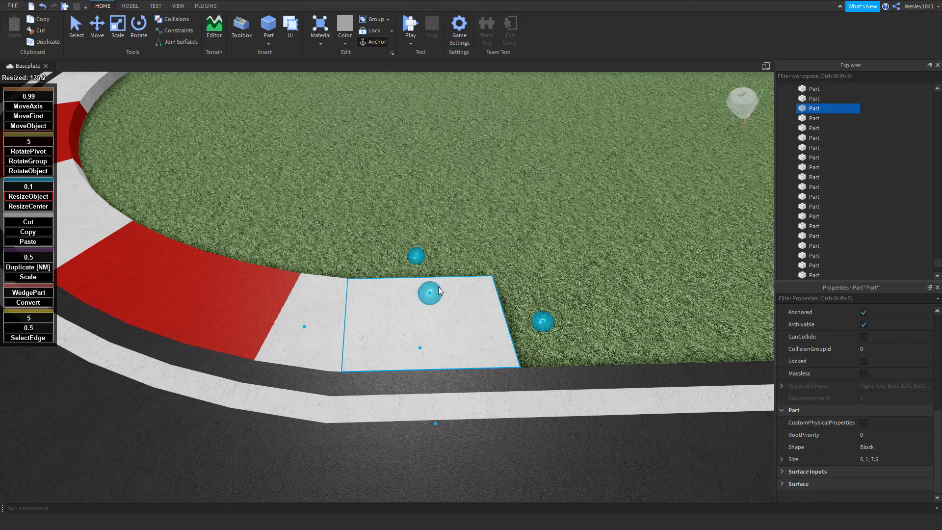
- Lengthen the white end segment on the straight to 8.9 studs
{"action": "left_click", "coordinate": [326, 310]}
{"action": "left_click", "coordinate": [398, 311]}
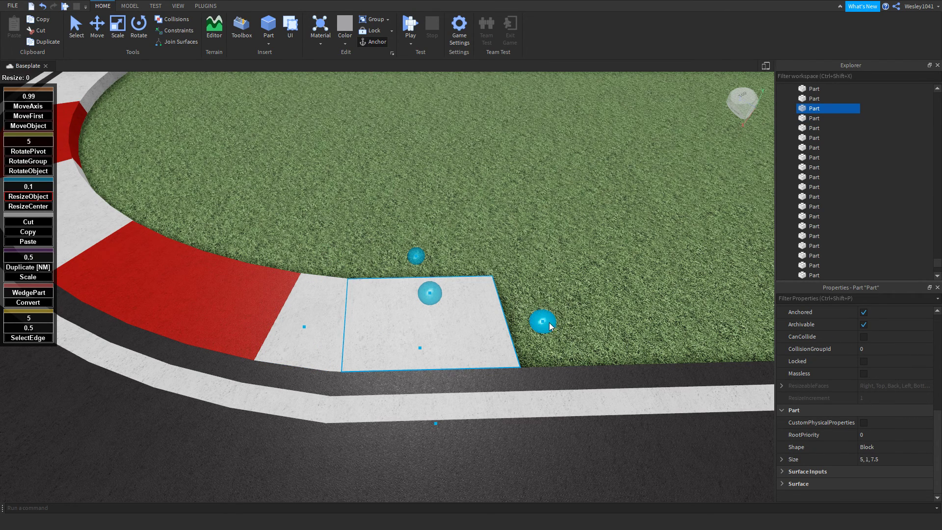
{"action": "left_click_drag", "start_coordinate": [550, 325], "coordinate": [576, 322]}
{"action": "scroll", "coordinate": [590, 321], "scroll_direction": "down", "scroll_amount": 1}
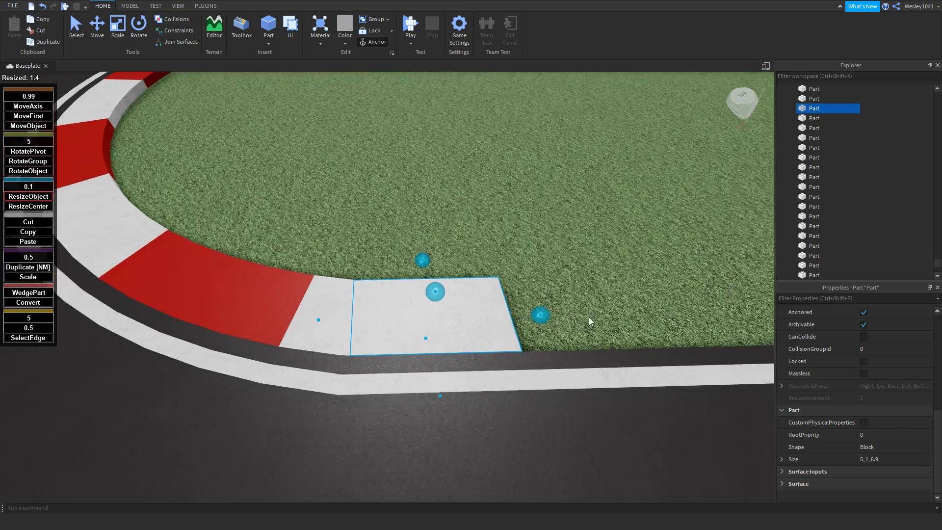
- Duplicate the white end segment, set the move increment to 13.2 studs, and move the copy 13.2 studs along the straight
{"action": "key", "text": "s"}
{"action": "key", "text": "d"}
{"action": "key", "text": "w"}
{"action": "key", "text": "a"}
{"action": "key", "text": "ctrl+d"}
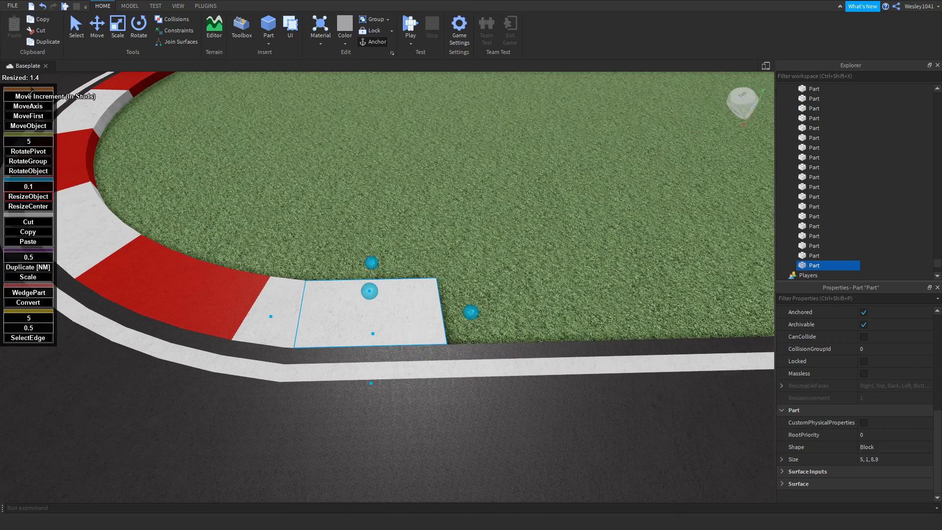
{"action": "left_click", "coordinate": [31, 117]}
{"action": "right_click_drag", "start_coordinate": [184, 172], "coordinate": [178, 138]}
{"action": "scroll", "coordinate": [184, 172], "scroll_direction": "down", "scroll_amount": 8}
{"action": "scroll", "coordinate": [287, 182], "scroll_direction": "up", "scroll_amount": 5}
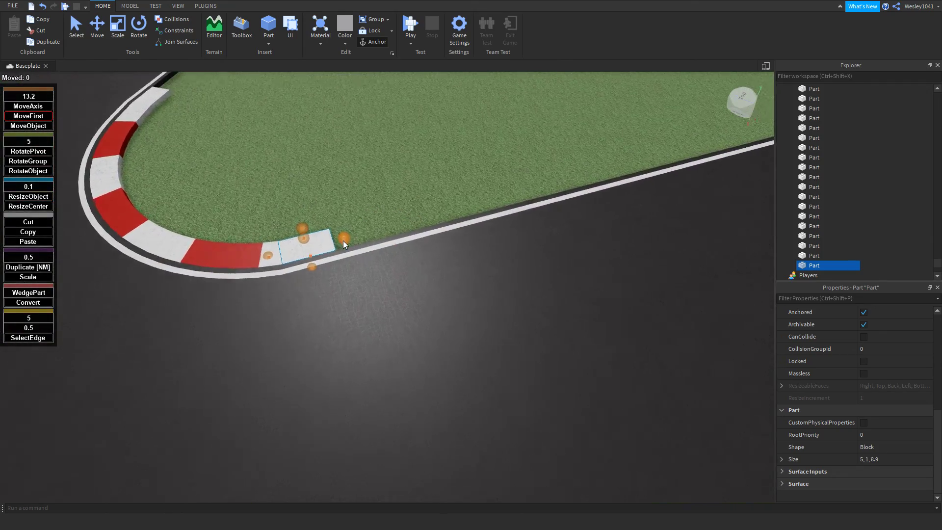
{"action": "right_click_drag", "start_coordinate": [343, 240], "coordinate": [343, 243]}
{"action": "scroll", "coordinate": [342, 243], "scroll_direction": "up", "scroll_amount": 3}
{"action": "right_click_drag", "start_coordinate": [337, 288], "coordinate": [337, 287]}
{"action": "scroll", "coordinate": [408, 346], "scroll_direction": "down", "scroll_amount": 1}
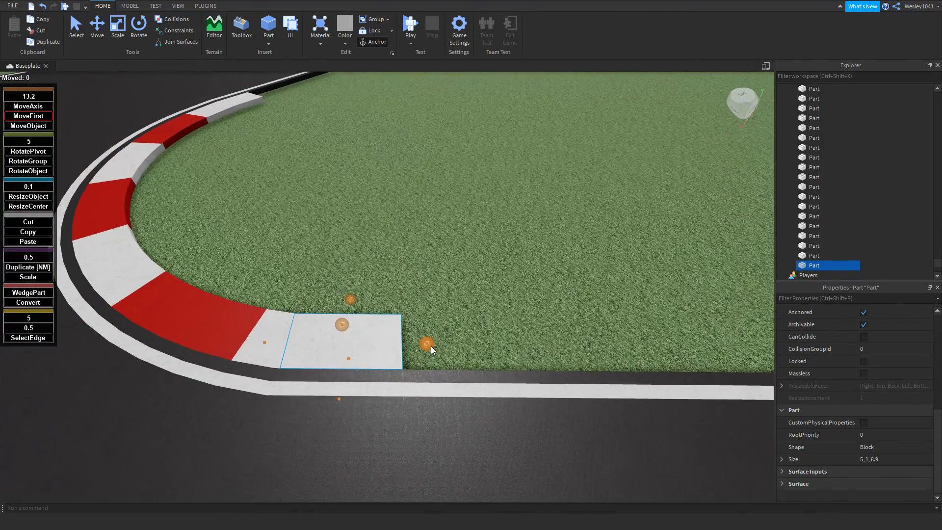
{"action": "left_click_drag", "start_coordinate": [430, 346], "coordinate": [533, 350]}
- Extend the copied segment back to the white segment's end, giving it a length of 13.2 studs
{"action": "key", "text": "d"}
{"action": "left_click", "coordinate": [31, 197]}
{"action": "right_click_drag", "start_coordinate": [317, 305], "coordinate": [317, 304]}
{"action": "scroll", "coordinate": [317, 304], "scroll_direction": "up", "scroll_amount": 3}
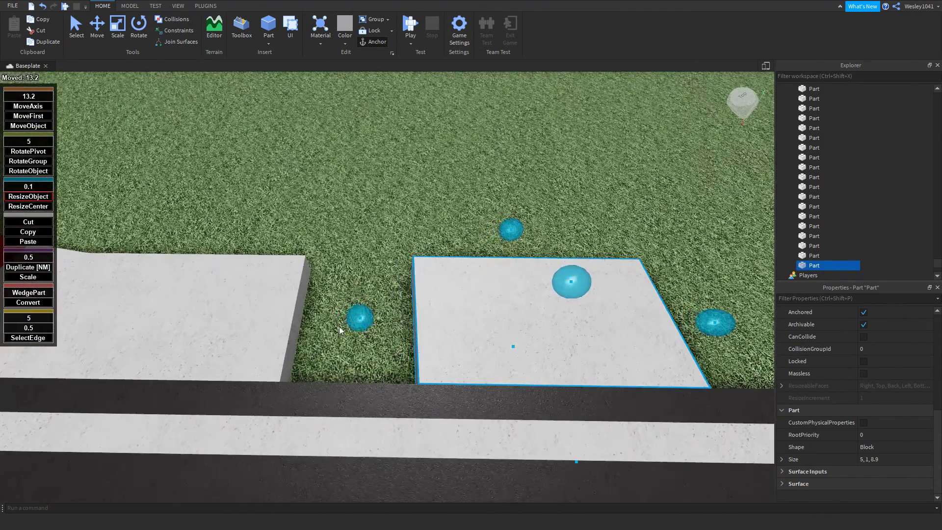
{"action": "left_click_drag", "start_coordinate": [340, 325], "coordinate": [232, 335]}
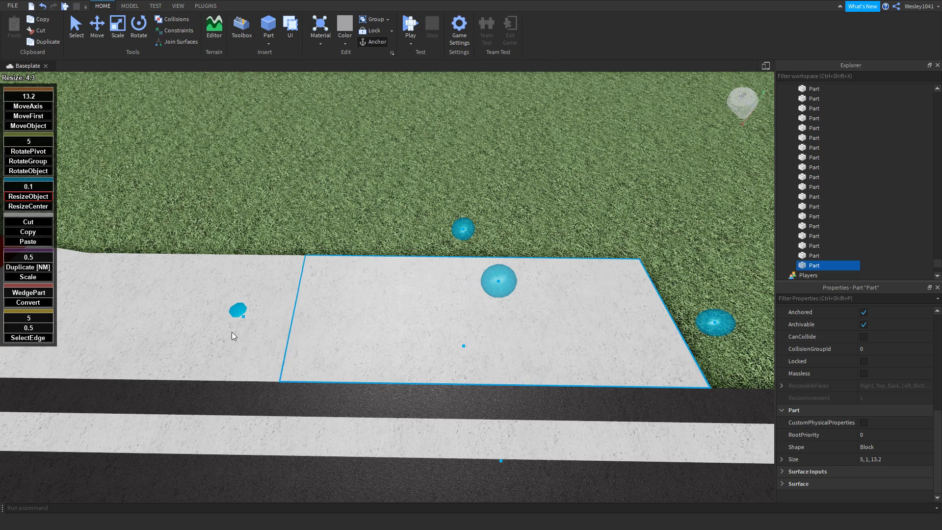
- Set the BrickColor of the 13.2-stud end segment to Bright red
{"action": "scroll", "coordinate": [883, 373], "scroll_direction": "up", "scroll_amount": 4}
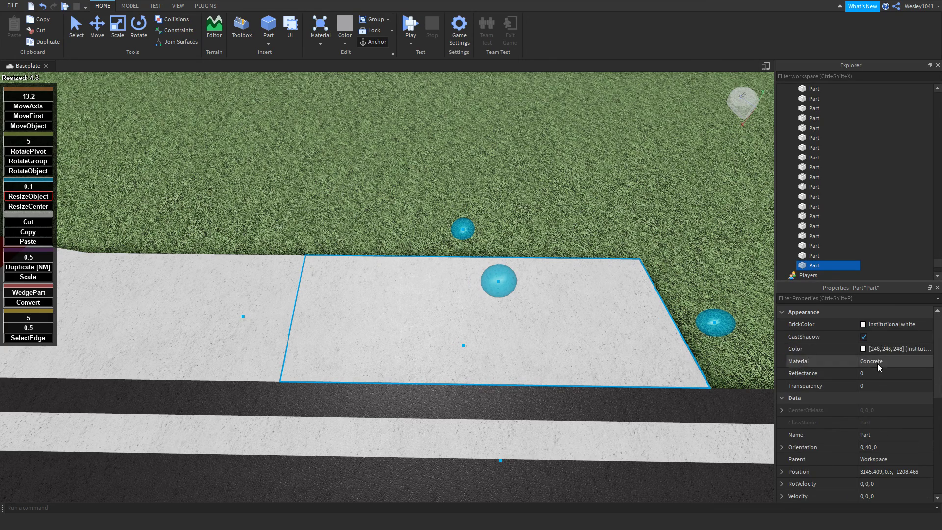
{"action": "left_click", "coordinate": [866, 325]}
{"action": "left_click", "coordinate": [914, 217]}
- Select the white end segment on the opposite side of the hairpin's inner kerb and shorten it to 4.7 studs
{"action": "scroll", "coordinate": [493, 288], "scroll_direction": "down", "scroll_amount": 10}
{"action": "right_click_drag", "start_coordinate": [493, 287], "coordinate": [499, 285]}
{"action": "scroll", "coordinate": [498, 285], "scroll_direction": "up", "scroll_amount": 3}
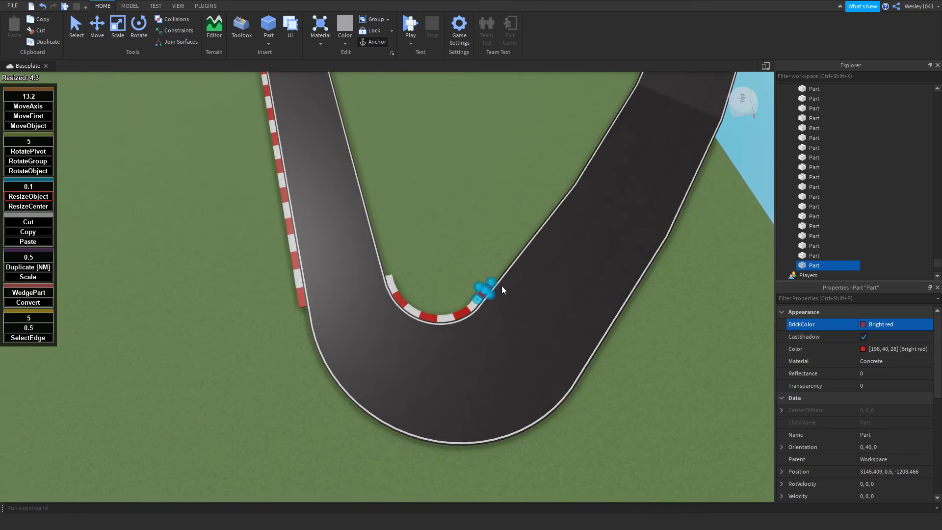
{"action": "scroll", "coordinate": [456, 282], "scroll_direction": "up", "scroll_amount": 5}
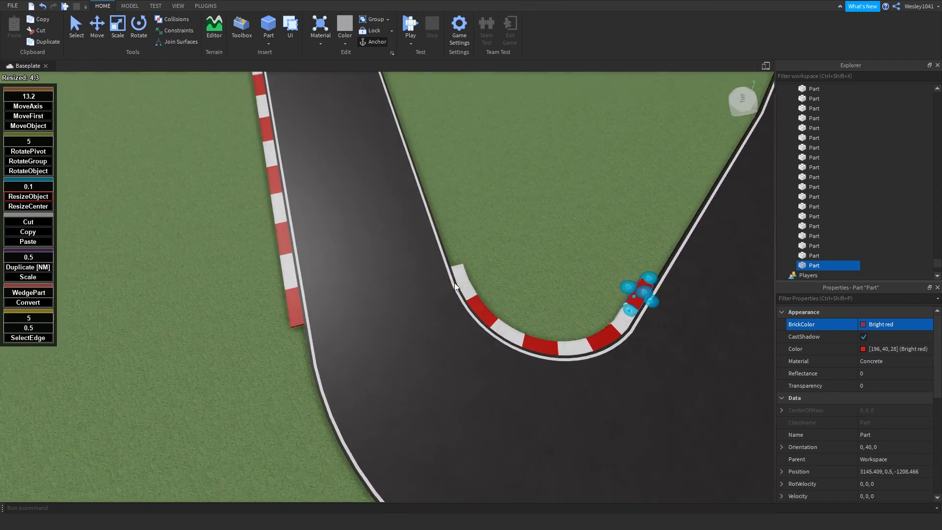
{"action": "right_click_drag", "start_coordinate": [455, 282], "coordinate": [454, 283]}
{"action": "scroll", "coordinate": [454, 283], "scroll_direction": "up", "scroll_amount": 2}
{"action": "left_click", "coordinate": [421, 243]}
{"action": "right_click_drag", "start_coordinate": [431, 237], "coordinate": [434, 247]}
{"action": "scroll", "coordinate": [528, 277], "scroll_direction": "up", "scroll_amount": 2}
{"action": "scroll", "coordinate": [873, 399], "scroll_direction": "down", "scroll_amount": 5}
{"action": "scroll", "coordinate": [454, 225], "scroll_direction": "up", "scroll_amount": 2}
{"action": "left_click", "coordinate": [435, 247]}
{"action": "scroll", "coordinate": [390, 269], "scroll_direction": "up", "scroll_amount": 2}
{"action": "right_click_drag", "start_coordinate": [390, 268], "coordinate": [390, 269]}
{"action": "left_click", "coordinate": [333, 290]}
{"action": "right_click_drag", "start_coordinate": [266, 288], "coordinate": [267, 288]}
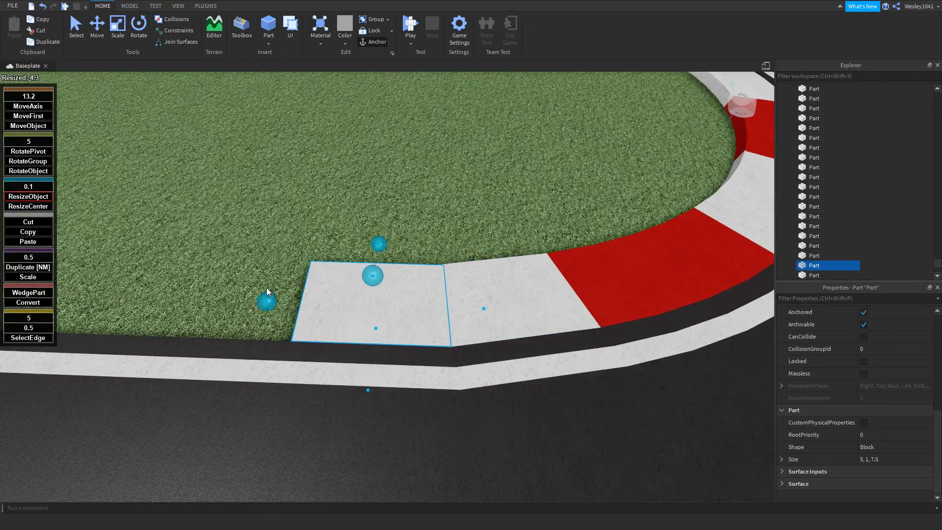
{"action": "left_click_drag", "start_coordinate": [279, 303], "coordinate": [309, 308]}
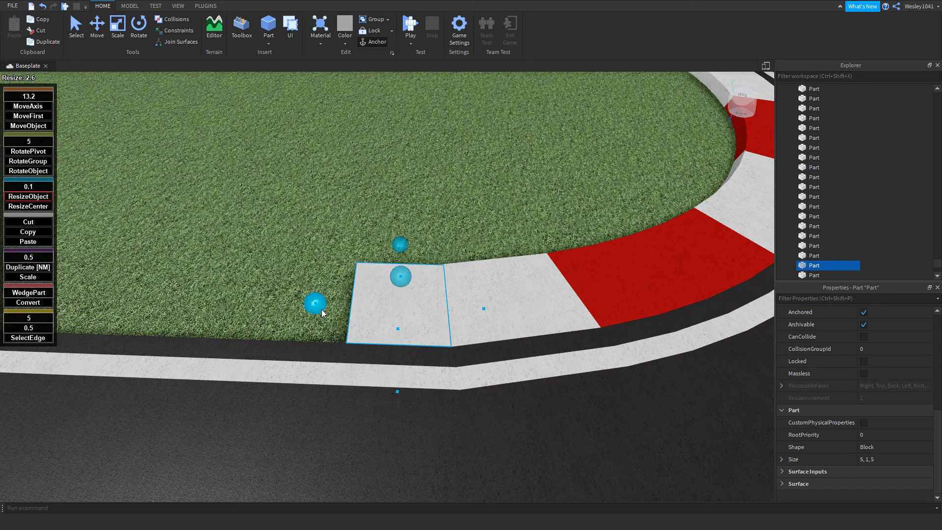
{"action": "left_click_drag", "start_coordinate": [326, 311], "coordinate": [324, 311]}
{"action": "scroll", "coordinate": [325, 312], "scroll_direction": "down", "scroll_amount": 4}
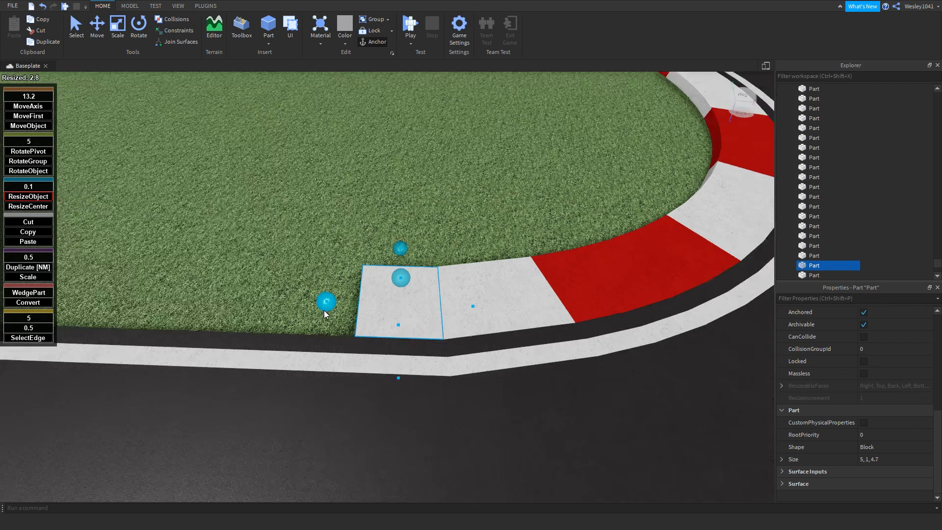
- Move a duplicate of the shortened white segment 13.2 studs down the straight and extend it to a length of 13.2 studs
{"action": "left_click", "coordinate": [423, 284]}
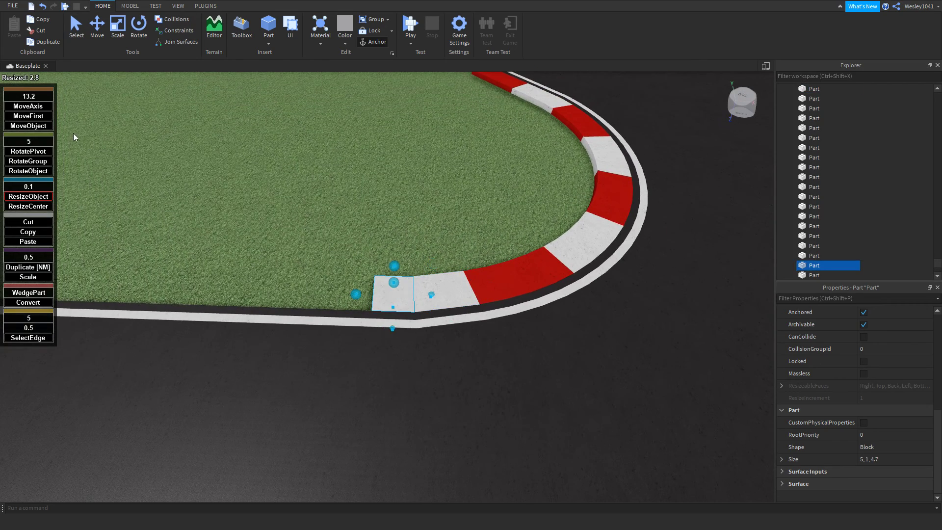
{"action": "left_click", "coordinate": [43, 118]}
{"action": "left_click_drag", "start_coordinate": [378, 298], "coordinate": [392, 312]}
{"action": "left_click", "coordinate": [43, 195]}
{"action": "key", "text": "w"}
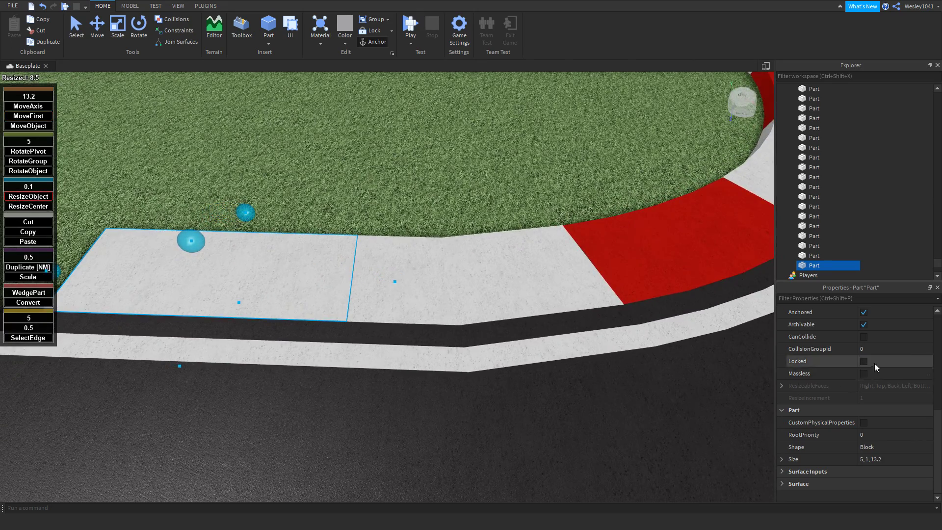
- Set the BrickColor of the new end segment on this side of the hairpin to Bright red
{"action": "scroll", "coordinate": [870, 348], "scroll_direction": "up", "scroll_amount": 3}
{"action": "left_click", "coordinate": [871, 325]}
{"action": "left_click", "coordinate": [909, 222]}
- Move a duplicate of the red end segment 13.2 studs farther along the straight and set its BrickColor to Institutional white
{"action": "right_click_drag", "start_coordinate": [484, 257], "coordinate": [484, 257]}
{"action": "scroll", "coordinate": [508, 242], "scroll_direction": "down", "scroll_amount": 8}
{"action": "scroll", "coordinate": [510, 239], "scroll_direction": "up", "scroll_amount": 5}
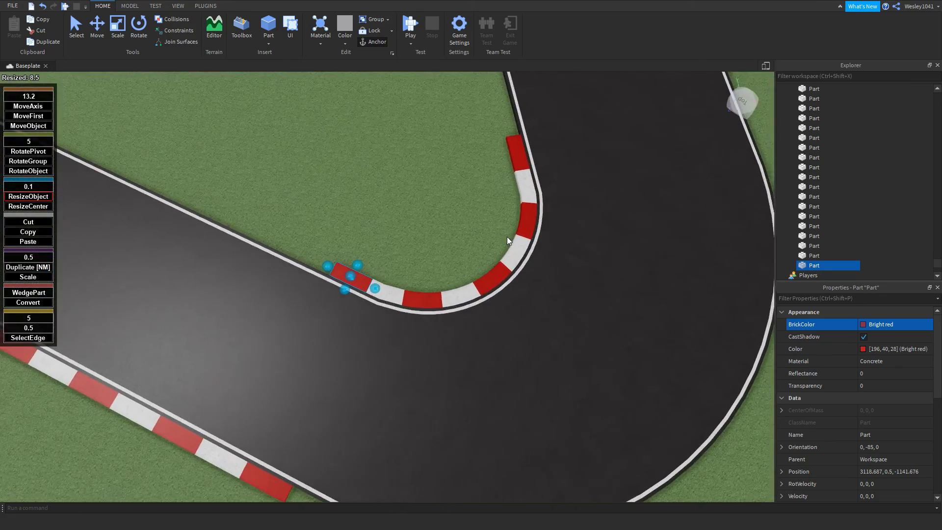
{"action": "key", "text": "w"}
{"action": "key", "text": "d"}
{"action": "left_click", "coordinate": [28, 116]}
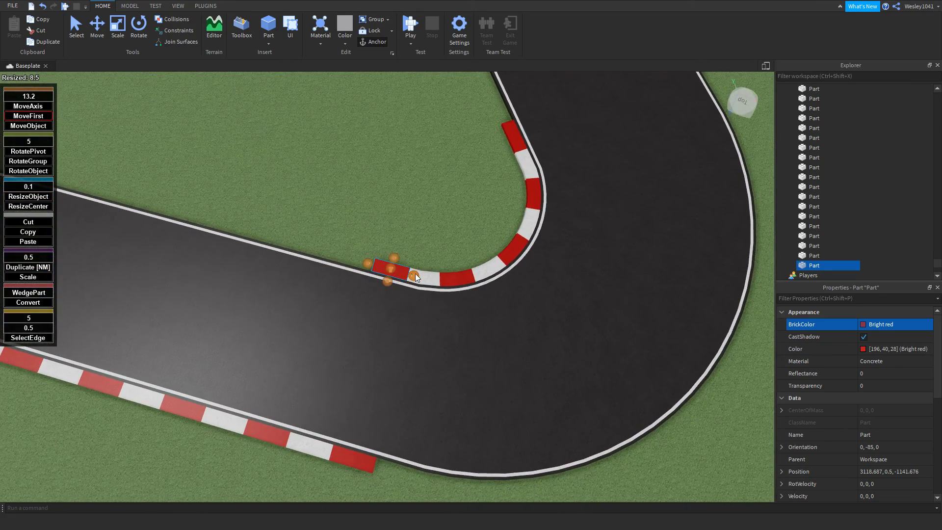
{"action": "key", "text": "ctrl+d"}
{"action": "left_click_drag", "start_coordinate": [415, 273], "coordinate": [377, 266]}
{"action": "key", "text": "s"}
{"action": "key", "text": "d"}
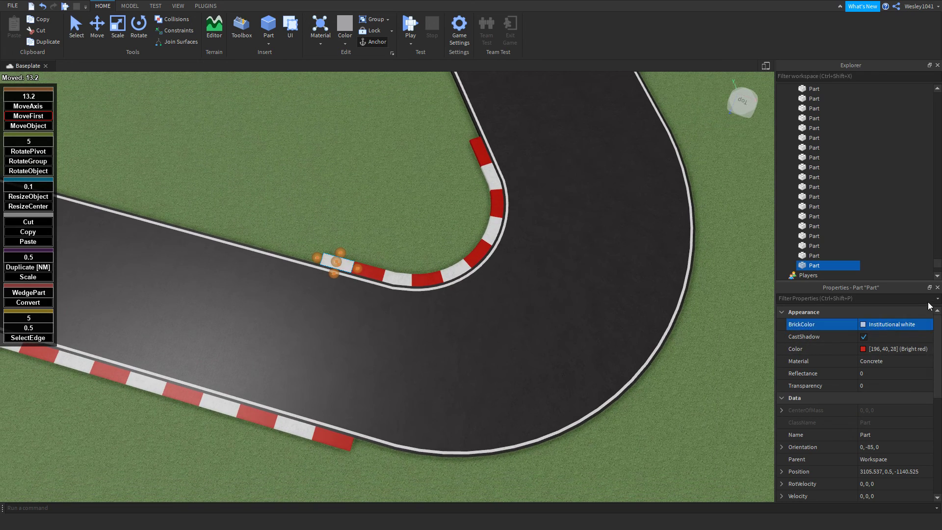
- Move a duplicate of the opposite red end segment 13.2 studs along its straight and set its BrickColor to Institutional white
{"action": "right_click_drag", "start_coordinate": [535, 287], "coordinate": [540, 278]}
{"action": "scroll", "coordinate": [535, 287], "scroll_direction": "down", "scroll_amount": 4}
{"action": "left_click", "coordinate": [485, 234]}
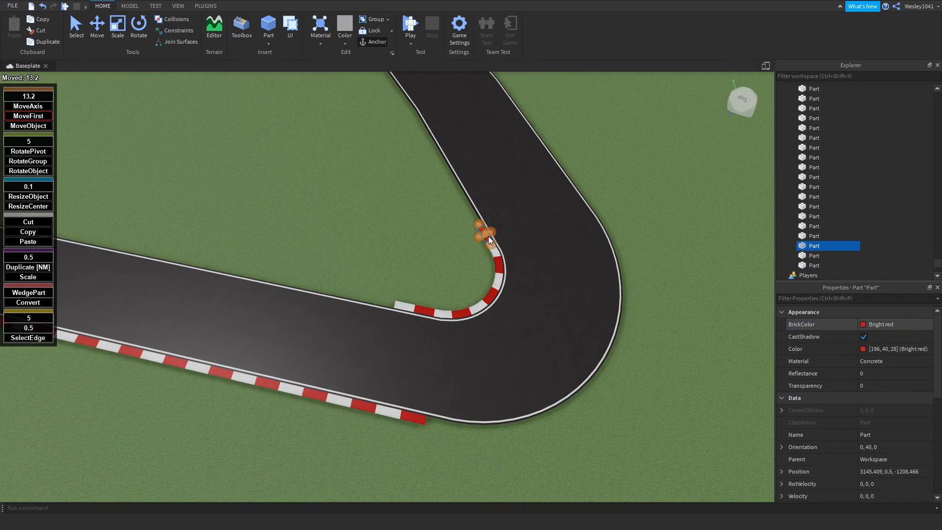
{"action": "key", "text": "ctrl+d"}
{"action": "left_click", "coordinate": [878, 324]}
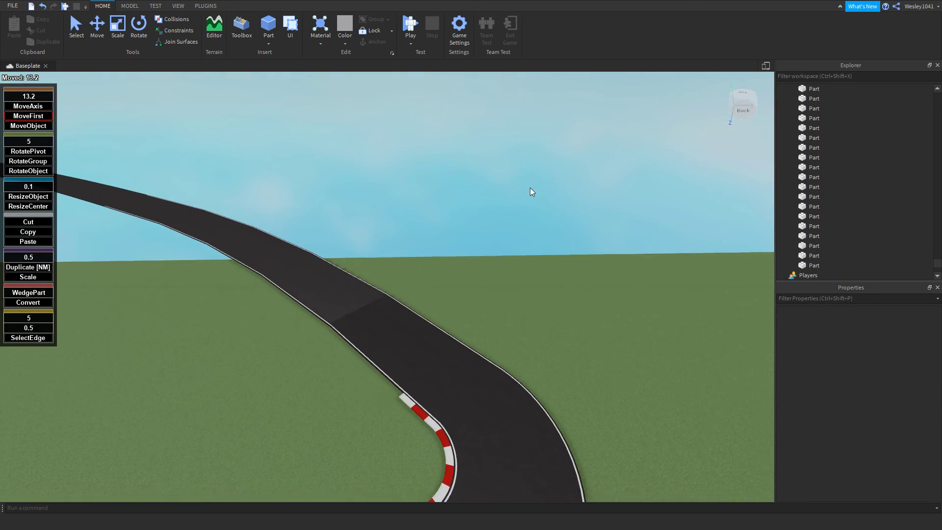
{"action": "scroll", "coordinate": [472, 258], "scroll_direction": "down", "scroll_amount": 5}
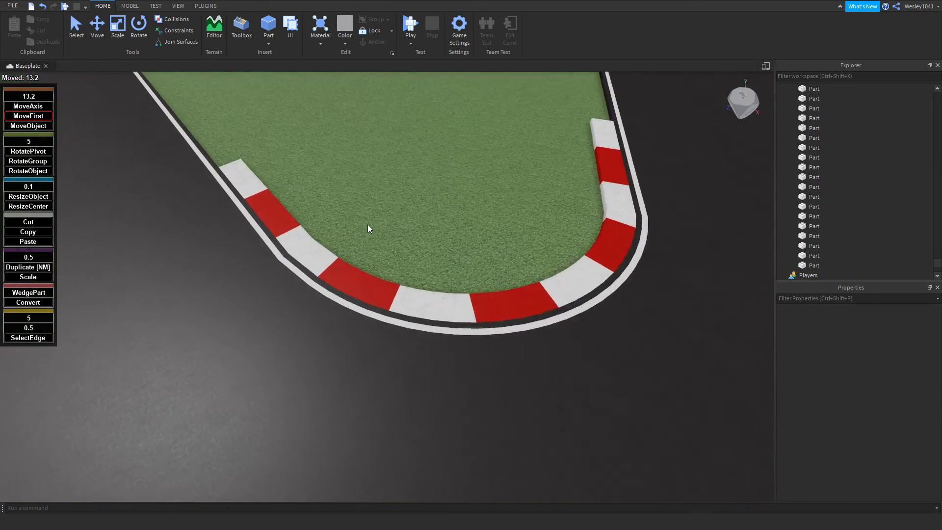
{"action": "scroll", "coordinate": [357, 265], "scroll_direction": "down", "scroll_amount": 5}
{"action": "key", "text": "s"}
{"action": "key", "text": "d"}
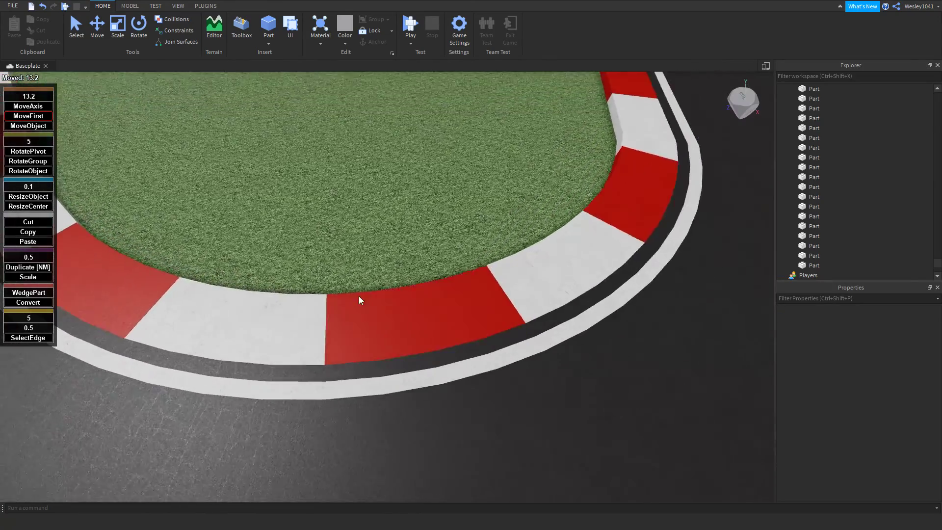
- Examine the hairpin's extended inner kerb and the adjoining track sections from above
{"action": "right_click_drag", "start_coordinate": [534, 210], "coordinate": [508, 205]}
{"action": "key", "text": "s"}
{"action": "key", "text": "d"}
{"action": "right_click_drag", "start_coordinate": [622, 256], "coordinate": [622, 256]}
{"action": "key", "text": "w"}
{"action": "key", "text": "a"}
{"action": "scroll", "coordinate": [622, 256], "scroll_direction": "down", "scroll_amount": 5}
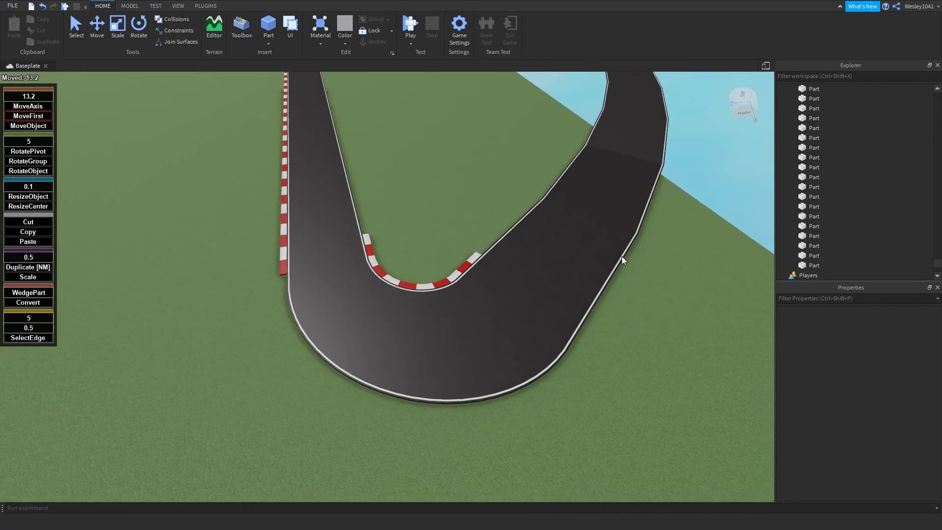
{"action": "key", "text": "s"}
{"action": "key", "text": "a"}
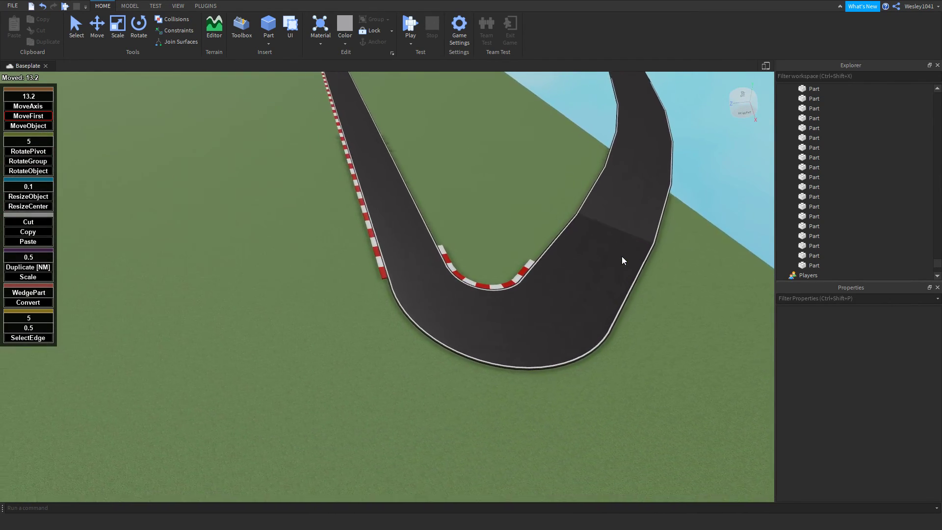
{"action": "right_click_drag", "start_coordinate": [622, 256], "coordinate": [622, 256]}
{"action": "key", "text": "w"}
{"action": "key", "text": "d"}
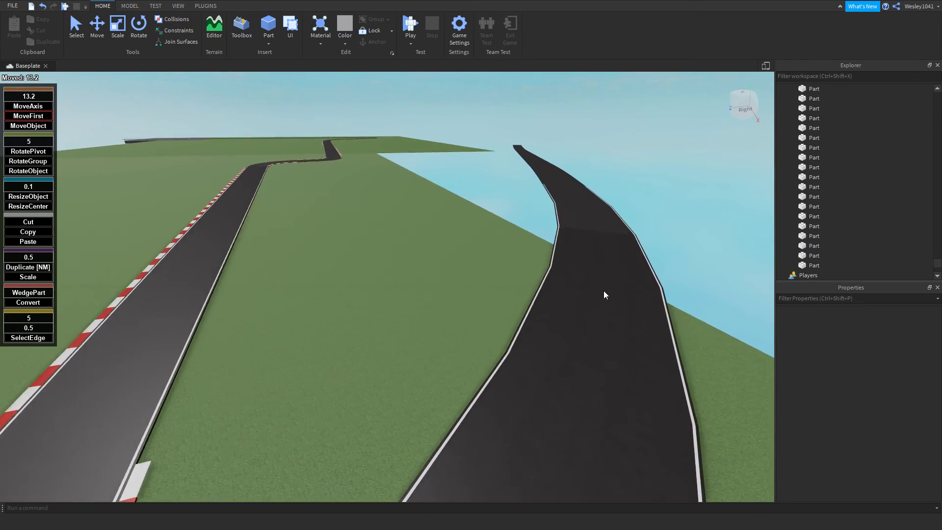
{"action": "right_click_drag", "start_coordinate": [603, 291], "coordinate": [603, 290]}
{"action": "scroll", "coordinate": [603, 291], "scroll_direction": "down", "scroll_amount": 4}
{"action": "key", "text": "s"}
{"action": "key", "text": "d"}
{"action": "left_click", "coordinate": [414, 331]}
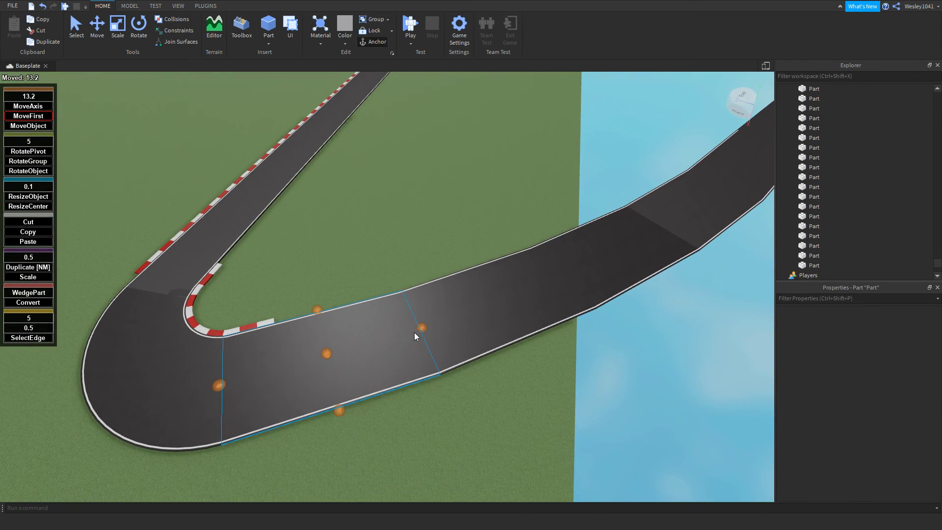
{"action": "left_click", "coordinate": [520, 291], "text": "ctrl"}
{"action": "left_click", "coordinate": [609, 248], "text": "ctrl"}
{"action": "left_click", "coordinate": [678, 210], "text": "ctrl"}
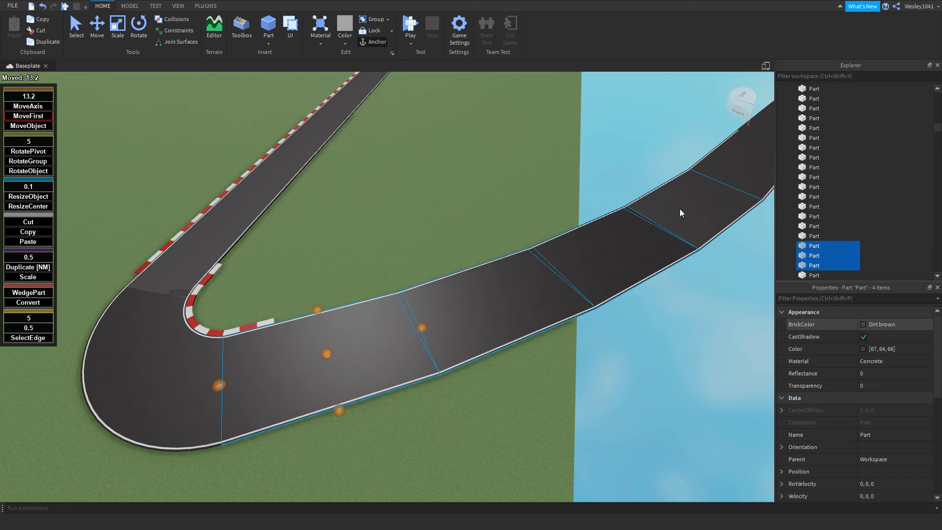
{"action": "right_click_drag", "start_coordinate": [679, 208], "coordinate": [681, 207]}
{"action": "key", "text": "s"}
{"action": "key", "text": "a"}
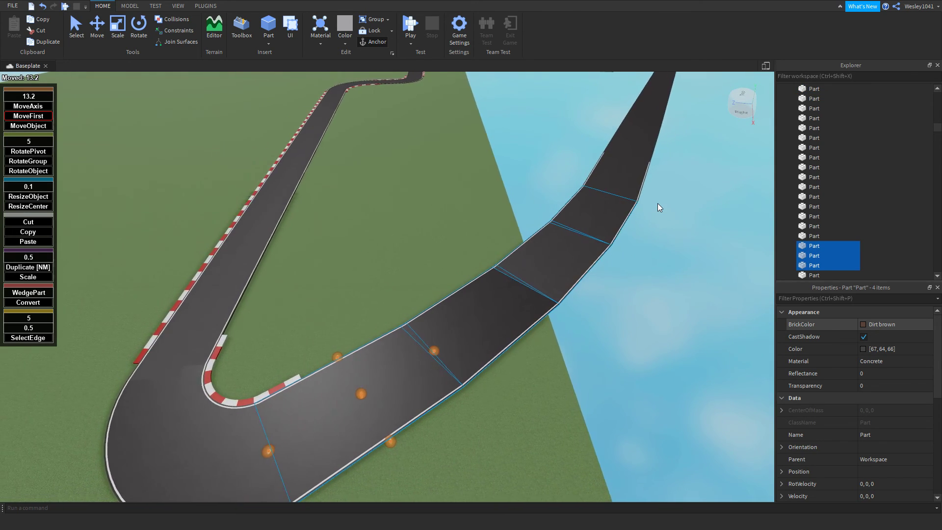
{"action": "key", "text": "w"}
{"action": "key", "text": "a"}
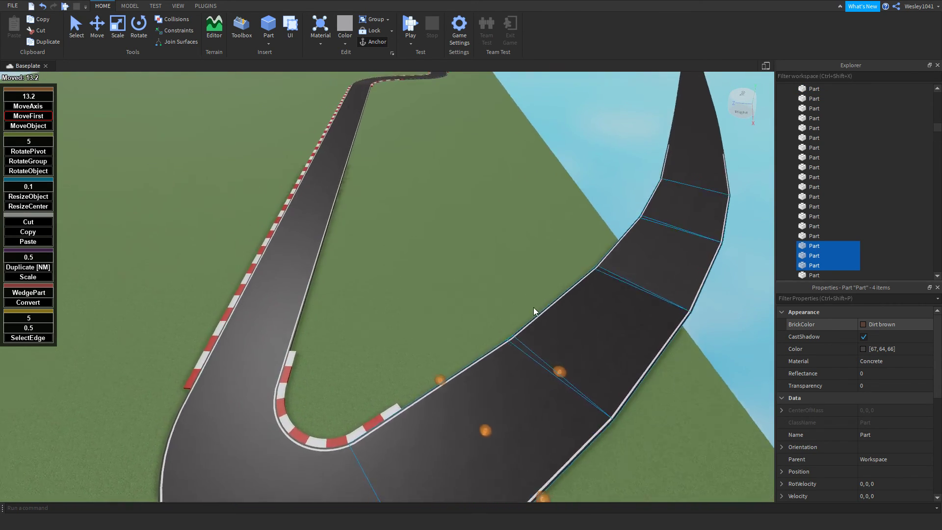
{"action": "right_click_drag", "start_coordinate": [534, 307], "coordinate": [481, 316]}
{"action": "key", "text": "w"}
{"action": "key", "text": "s"}
{"action": "key", "text": "a"}
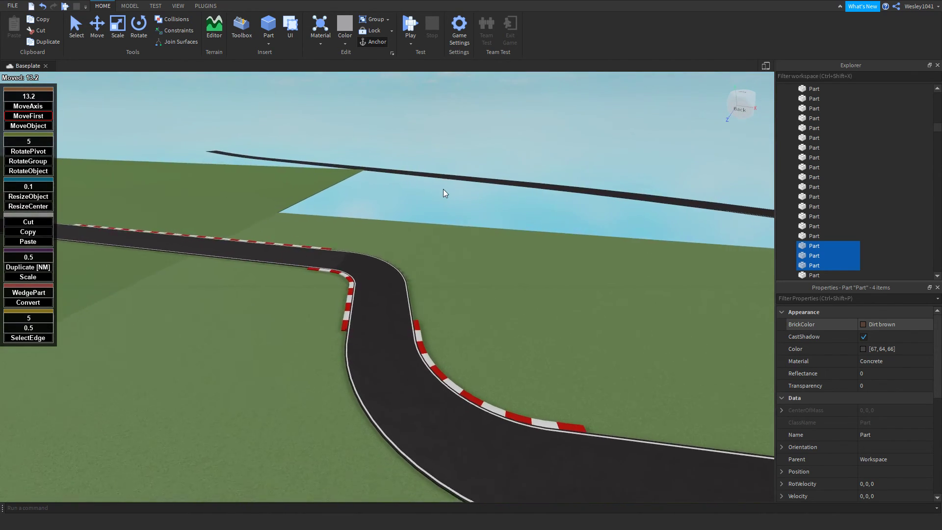
{"action": "left_click", "coordinate": [443, 185]}
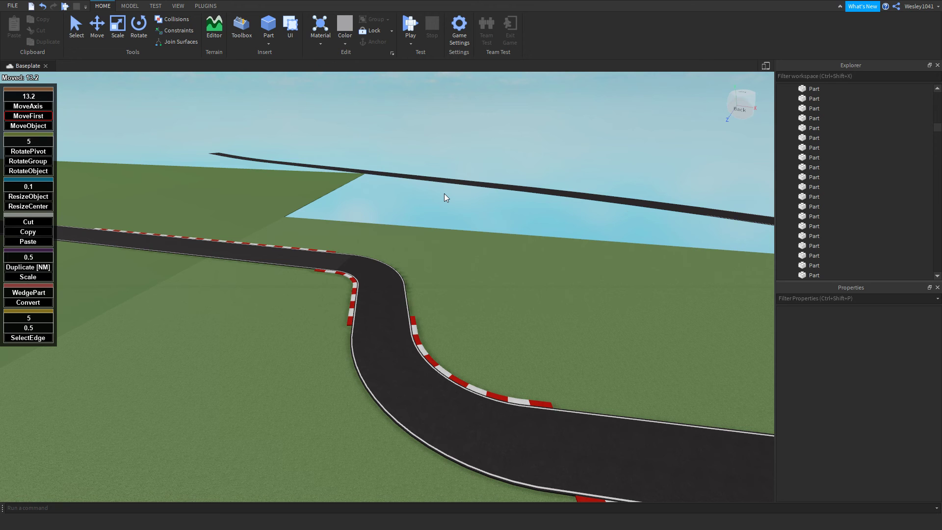
- Select the road part of the long straight beside the hairpin and set the resize increment to 1 stud
{"action": "key", "text": "w"}
{"action": "right_click_drag", "start_coordinate": [444, 193], "coordinate": [442, 194]}
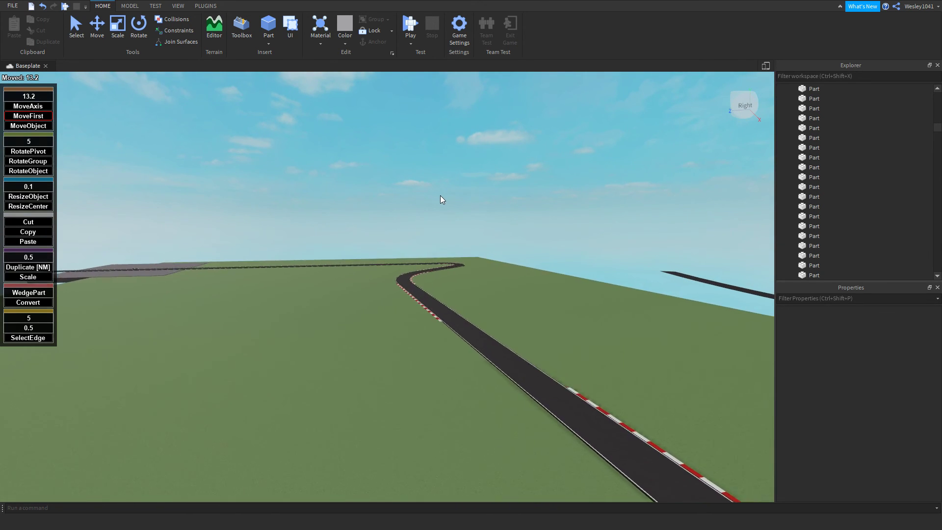
{"action": "key", "text": "w"}
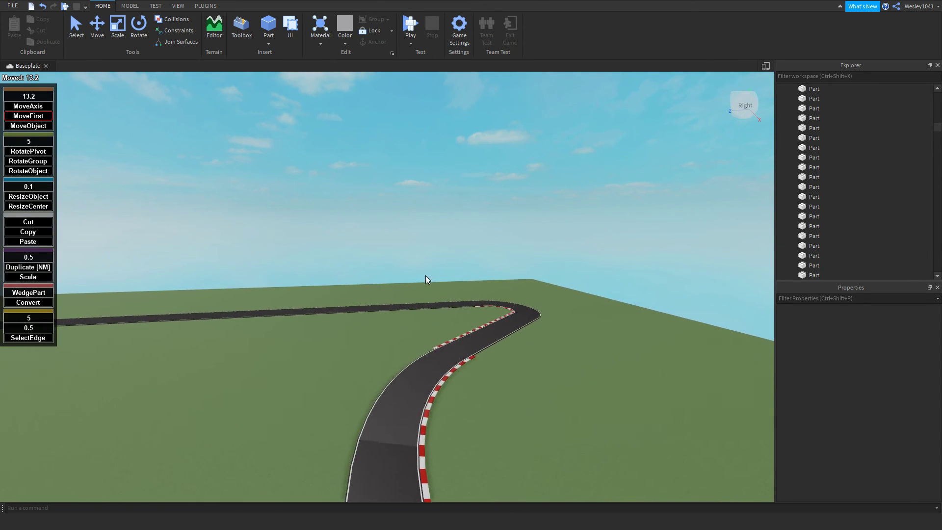
{"action": "key", "text": "w"}
{"action": "left_click", "coordinate": [463, 351]}
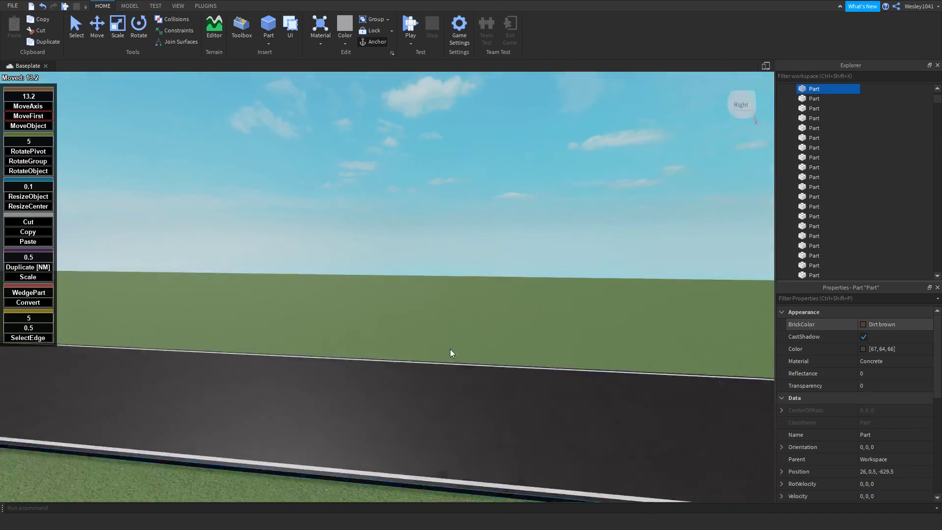
{"action": "right_click_drag", "start_coordinate": [449, 349], "coordinate": [435, 335]}
{"action": "key", "text": "w"}
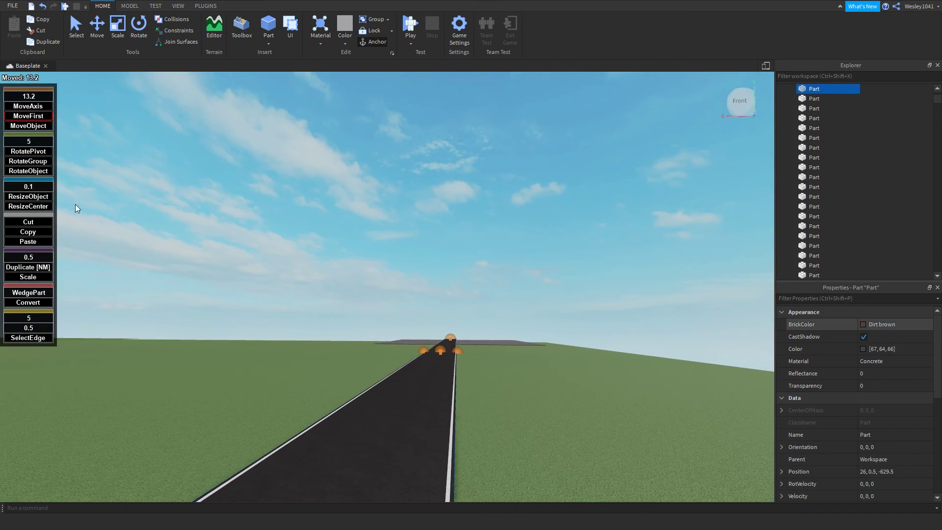
{"action": "left_click", "coordinate": [44, 180]}
{"action": "left_click", "coordinate": [43, 180]}
{"action": "right_click_drag", "start_coordinate": [522, 314], "coordinate": [518, 305]}
{"action": "key", "text": "s"}
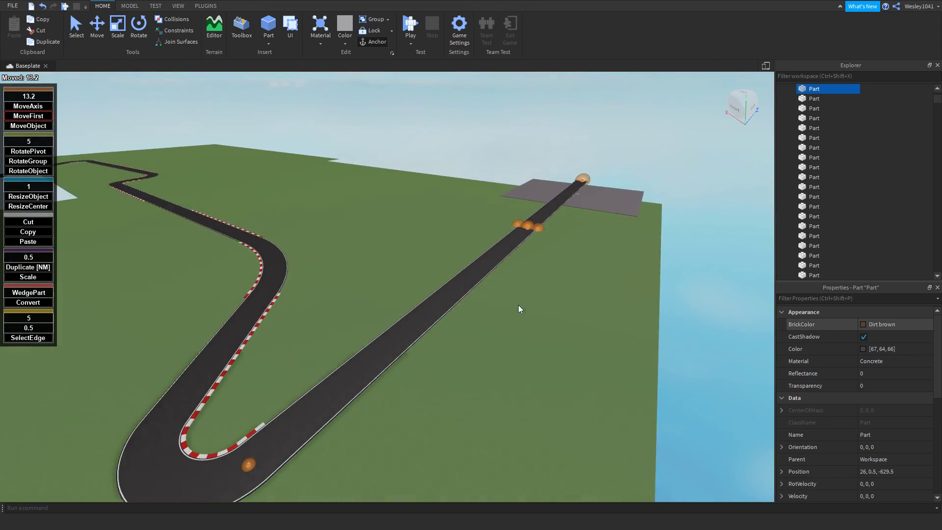
{"action": "left_click", "coordinate": [35, 197]}
- Duplicate the straight's road part, extend the copy 5 studs past the outer edge and narrow it to a 5-stud-wide strip
{"action": "right_click_drag", "start_coordinate": [444, 252], "coordinate": [519, 290]}
{"action": "key", "text": "w"}
{"action": "key", "text": "s"}
{"action": "key", "text": "d"}
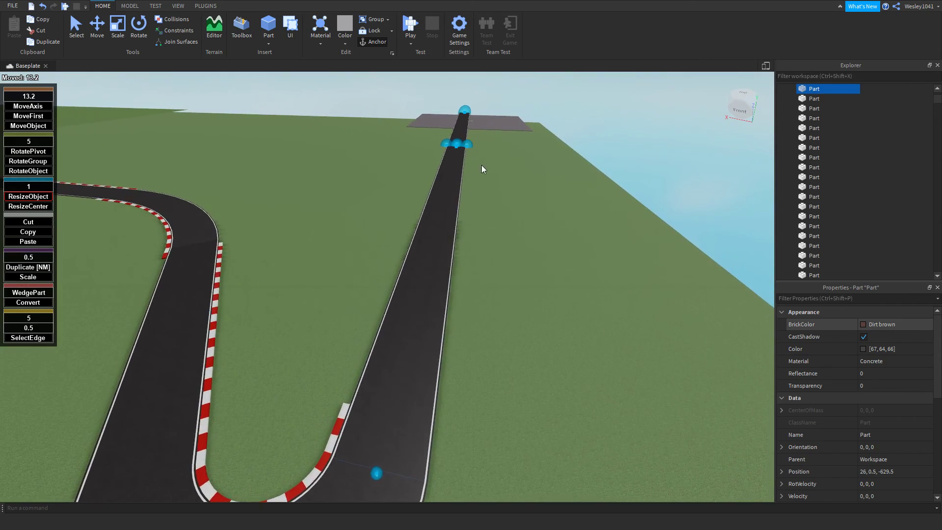
{"action": "key", "text": "w"}
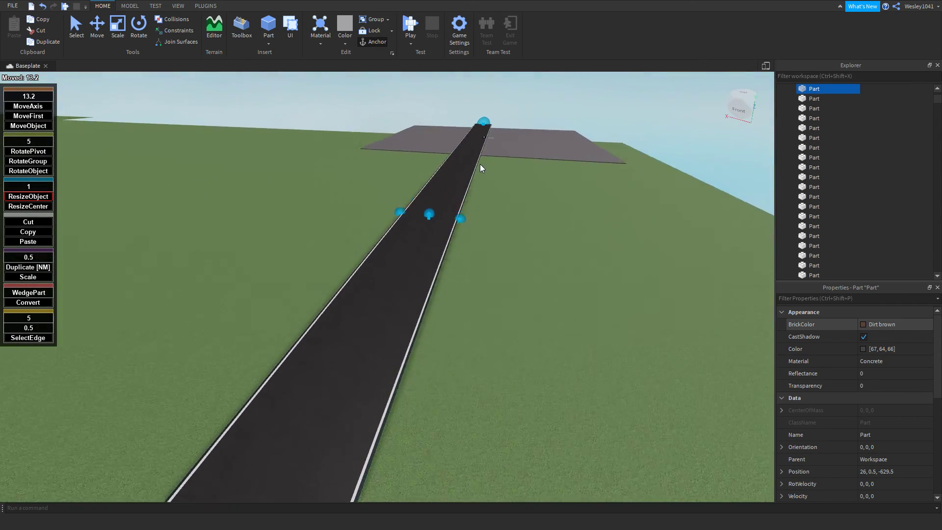
{"action": "key", "text": "w"}
{"action": "right_click_drag", "start_coordinate": [480, 164], "coordinate": [488, 248]}
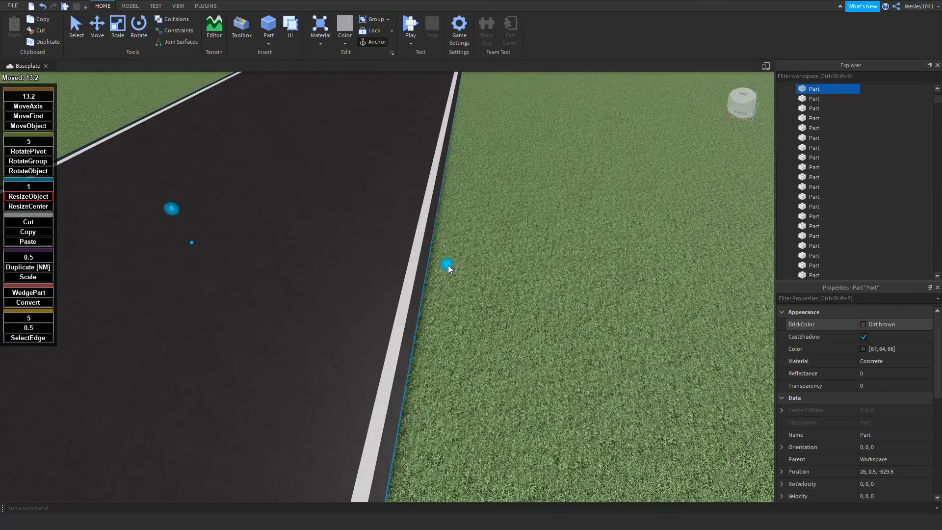
{"action": "left_click_drag", "start_coordinate": [448, 266], "coordinate": [494, 273]}
{"action": "key", "text": "a"}
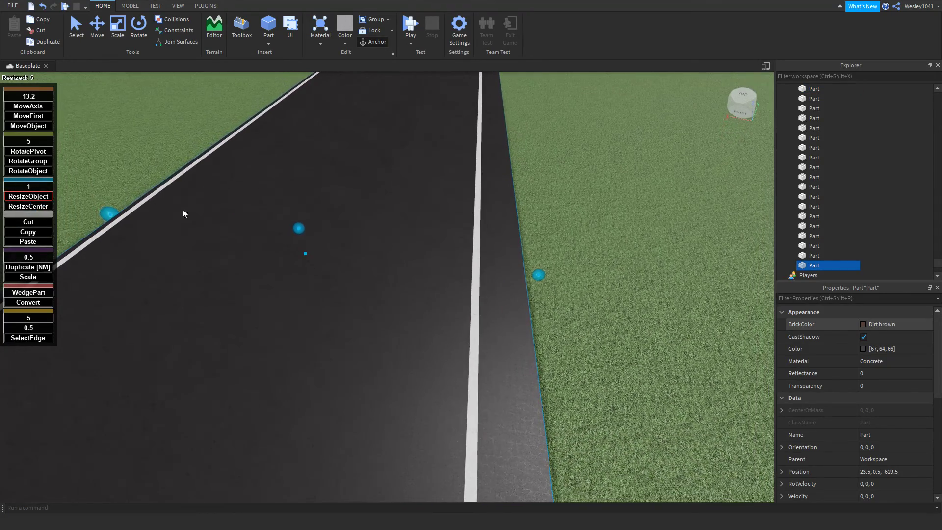
{"action": "left_click_drag", "start_coordinate": [114, 215], "coordinate": [480, 285]}
- Shorten the outer strip by 1950 studs from its far end toward the hairpin
{"action": "scroll", "coordinate": [480, 284], "scroll_direction": "down", "scroll_amount": 10}
{"action": "right_click_drag", "start_coordinate": [481, 285], "coordinate": [545, 200]}
{"action": "left_click_drag", "start_coordinate": [547, 133], "coordinate": [530, 157]}
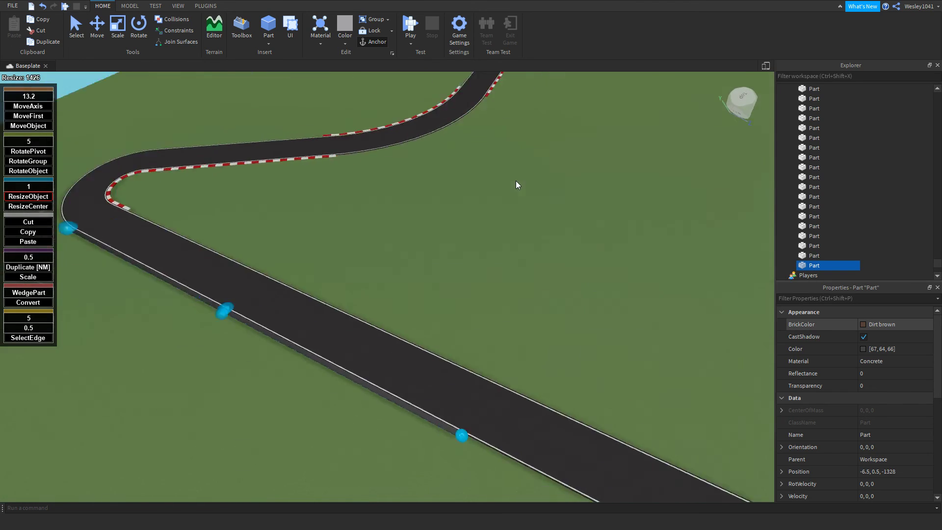
{"action": "left_click_drag", "start_coordinate": [517, 180], "coordinate": [334, 121]}
- Trim both ends of the remaining strip to leave a 15-stud-long segment where the straight meets the hairpin
{"action": "right_click_drag", "start_coordinate": [348, 131], "coordinate": [348, 131]}
{"action": "key", "text": "w"}
{"action": "key", "text": "w"}
{"action": "scroll", "coordinate": [369, 134], "scroll_direction": "up", "scroll_amount": 3}
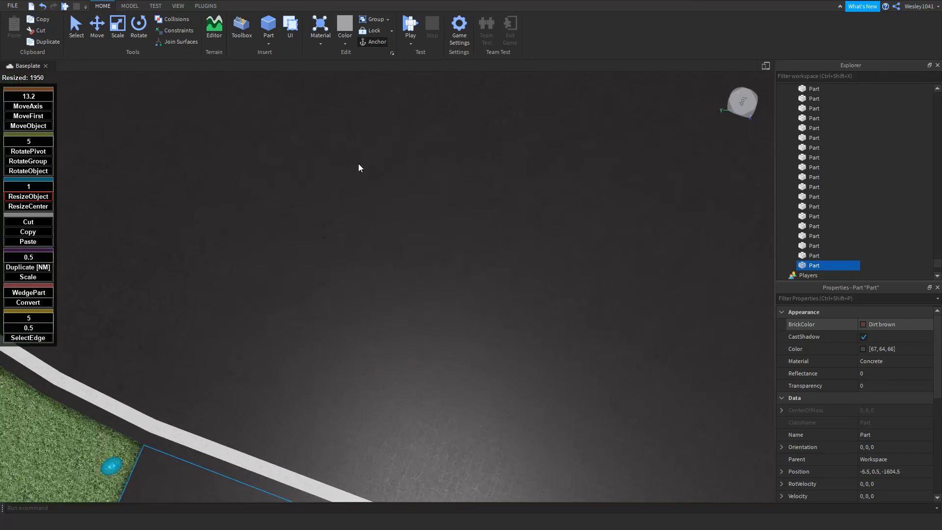
{"action": "scroll", "coordinate": [350, 181], "scroll_direction": "down", "scroll_amount": 2}
{"action": "left_click_drag", "start_coordinate": [301, 304], "coordinate": [375, 343]}
{"action": "scroll", "coordinate": [917, 488], "scroll_direction": "down", "scroll_amount": 5}
{"action": "left_click_drag", "start_coordinate": [544, 403], "coordinate": [465, 372]}
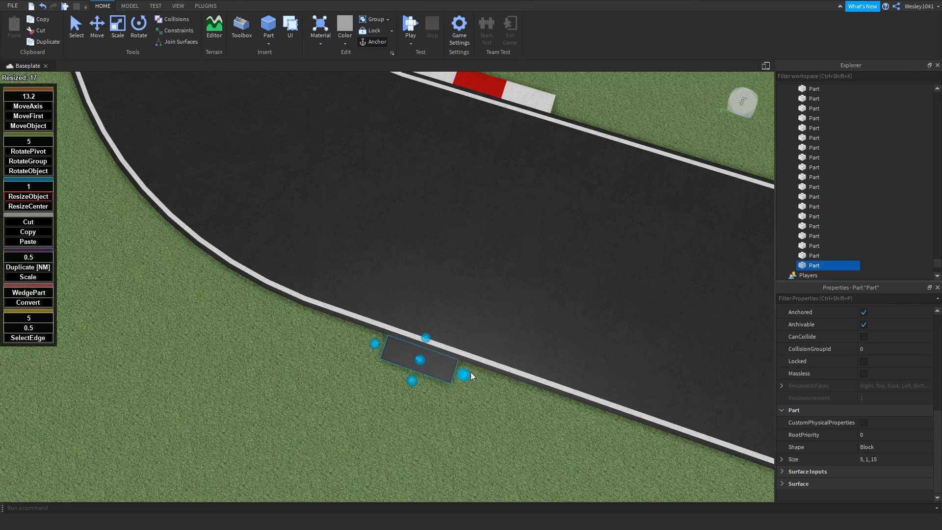
- Set the BrickColor of the short outer kerb segment to Bright red
{"action": "scroll", "coordinate": [537, 372], "scroll_direction": "up", "scroll_amount": 6}
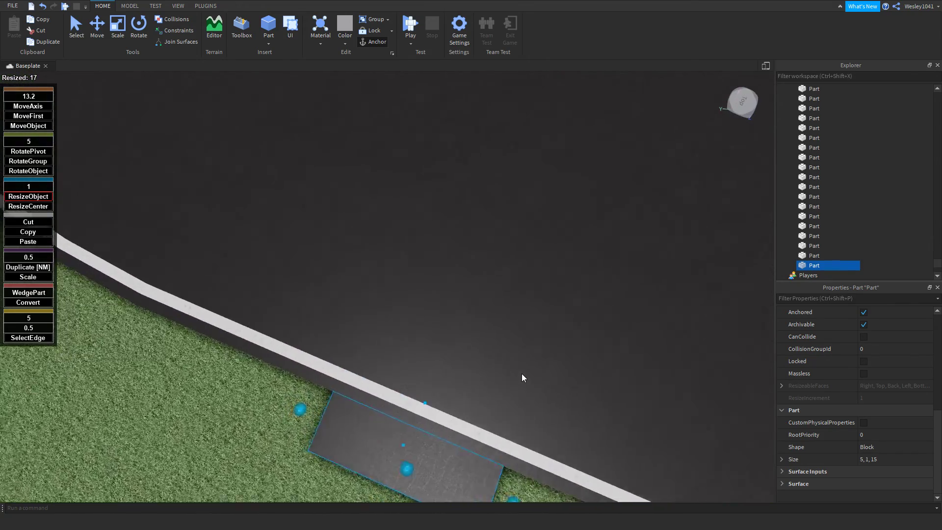
{"action": "key", "text": "s"}
{"action": "right_click_drag", "start_coordinate": [522, 374], "coordinate": [522, 374]}
{"action": "key", "text": "w"}
{"action": "key", "text": "s"}
{"action": "key", "text": "w"}
{"action": "scroll", "coordinate": [890, 435], "scroll_direction": "up", "scroll_amount": 6}
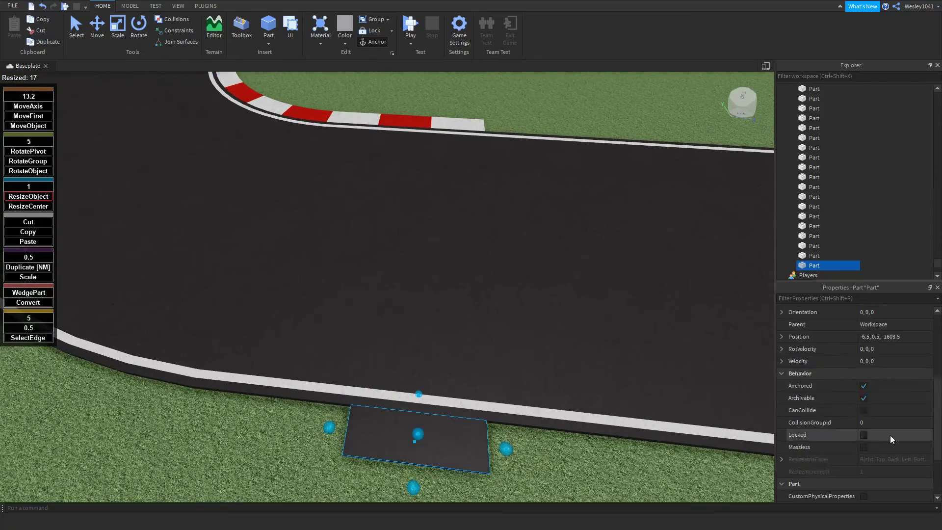
{"action": "left_click", "coordinate": [869, 321]}
{"action": "left_click", "coordinate": [900, 229]}
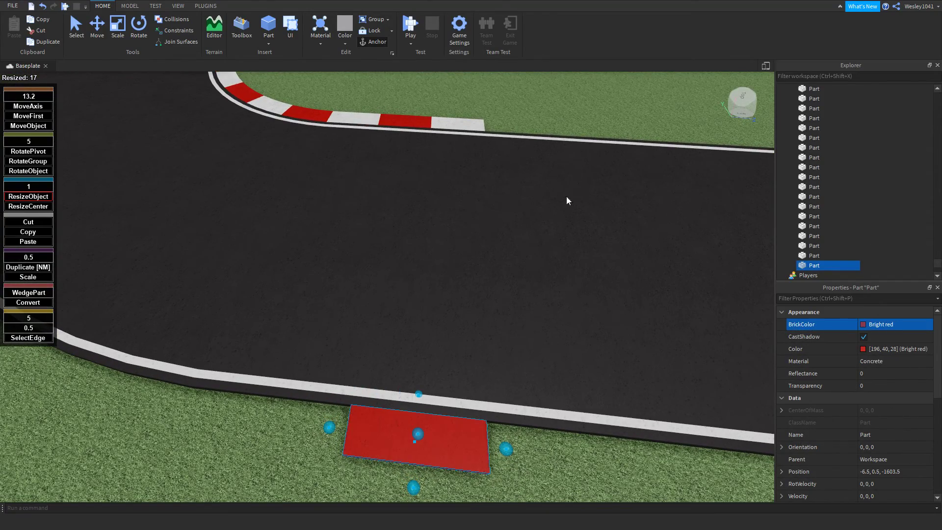
- Move a duplicate of the red outer segment 15 studs down the straight and recolour it white
{"action": "scroll", "coordinate": [456, 206], "scroll_direction": "down", "scroll_amount": 6}
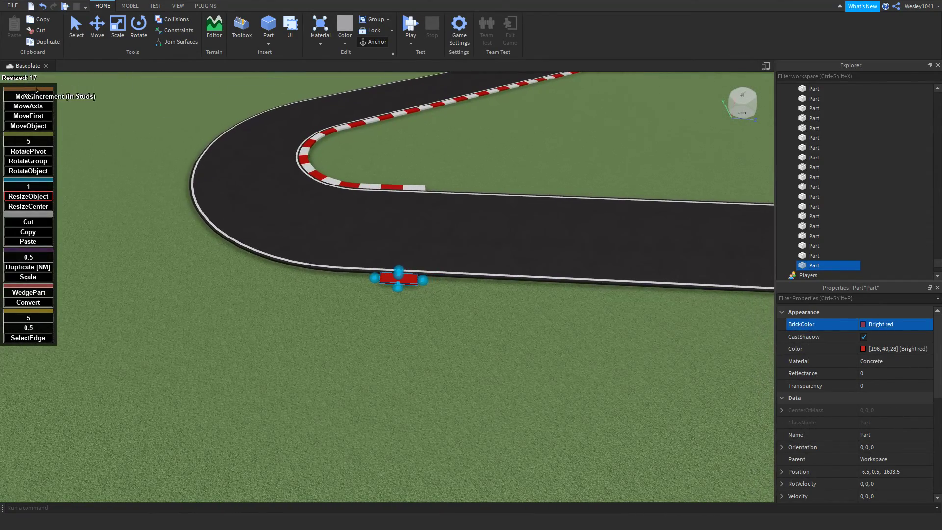
{"action": "left_click", "coordinate": [37, 95]}
{"action": "type", "text": "16"}
{"action": "key", "text": "BackSpace"}
{"action": "type", "text": "5"}
{"action": "left_click", "coordinate": [28, 116]}
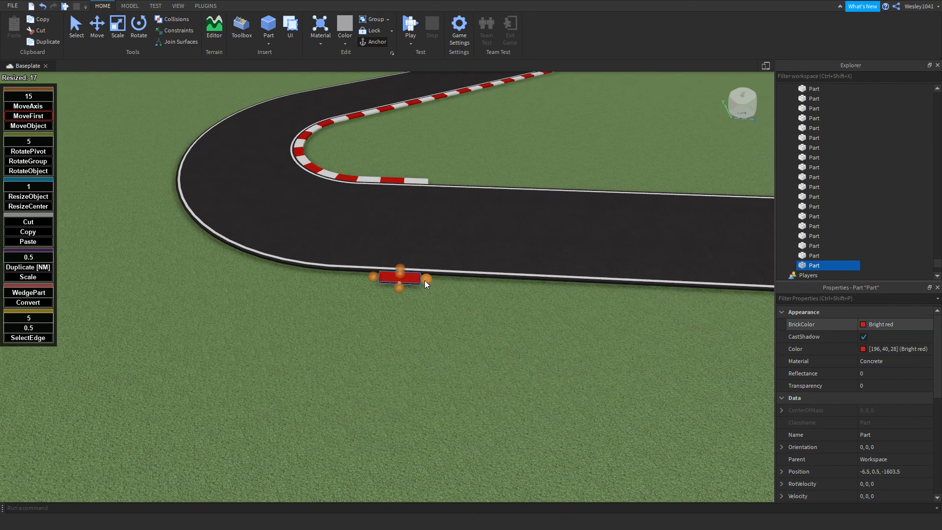
{"action": "left_click_drag", "start_coordinate": [425, 280], "coordinate": [472, 279]}
{"action": "left_click", "coordinate": [861, 324]}
{"action": "left_click", "coordinate": [918, 302]}
- Repeat the red-and-white pair at 30-stud intervals along the straight until four pairs form a row
{"action": "right_click_drag", "start_coordinate": [466, 245], "coordinate": [454, 247]}
{"action": "left_click", "coordinate": [417, 273], "text": "ctrl"}
{"action": "left_click", "coordinate": [36, 97]}
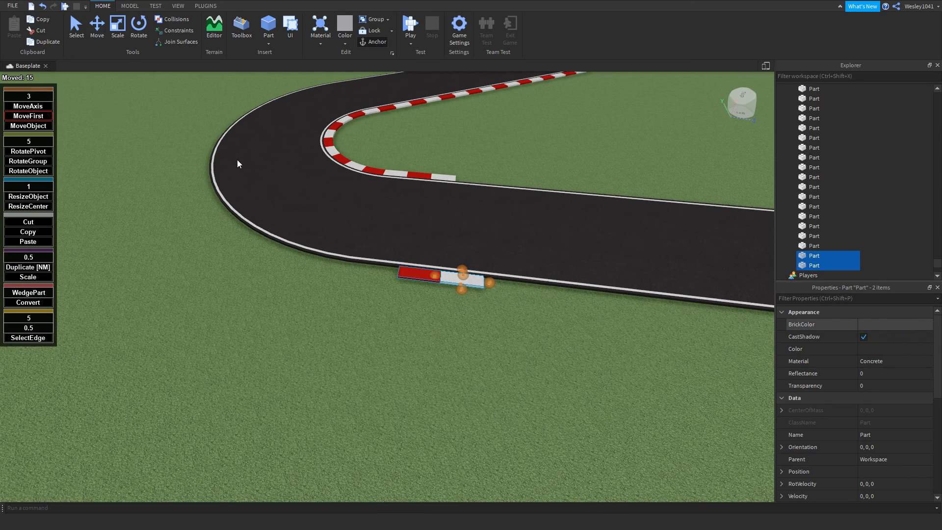
{"action": "type", "text": "30"}
{"action": "right_click_drag", "start_coordinate": [304, 194], "coordinate": [363, 219]}
{"action": "left_click_drag", "start_coordinate": [373, 233], "coordinate": [562, 184]}
{"action": "key", "text": "ctrl+d"}
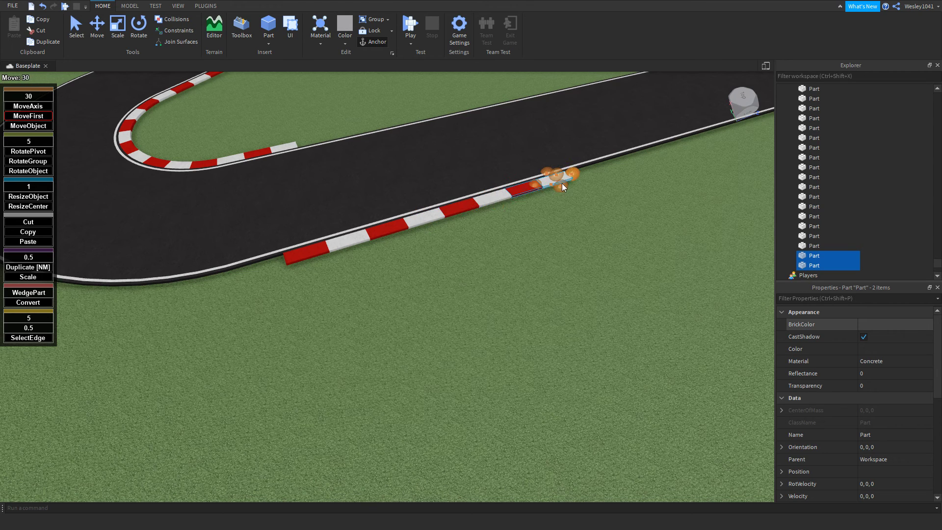
- Select all eight outer kerb segments and place duplicates of the set along the straight at 120-stud intervals
{"action": "left_click", "coordinate": [495, 200], "text": "ctrl"}
{"action": "left_click", "coordinate": [448, 212], "text": "ctrl"}
{"action": "left_click", "coordinate": [419, 219], "text": "ctrl"}
{"action": "left_click", "coordinate": [377, 231], "text": "ctrl"}
{"action": "left_click", "coordinate": [350, 240], "text": "ctrl"}
{"action": "left_click", "coordinate": [305, 253], "text": "ctrl"}
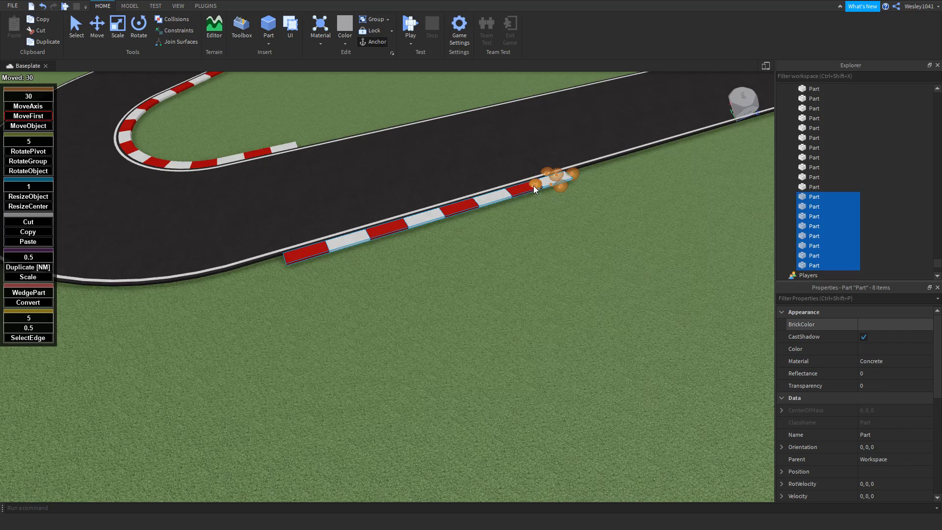
{"action": "left_click_drag", "start_coordinate": [532, 187], "coordinate": [654, 147]}
{"action": "right_click_drag", "start_coordinate": [646, 131], "coordinate": [645, 131]}
{"action": "key", "text": "w"}
{"action": "key", "text": "ctrl+d"}
{"action": "left_click_drag", "start_coordinate": [317, 278], "coordinate": [484, 271]}
{"action": "right_click_drag", "start_coordinate": [467, 273], "coordinate": [466, 272]}
{"action": "key", "text": "s"}
{"action": "key", "text": "w"}
{"action": "key", "text": "ctrl+d"}
{"action": "left_click_drag", "start_coordinate": [419, 311], "coordinate": [605, 343]}
{"action": "right_click_drag", "start_coordinate": [605, 343], "coordinate": [615, 328]}
{"action": "scroll", "coordinate": [605, 343], "scroll_direction": "down", "scroll_amount": 5}
{"action": "key", "text": "Delete"}
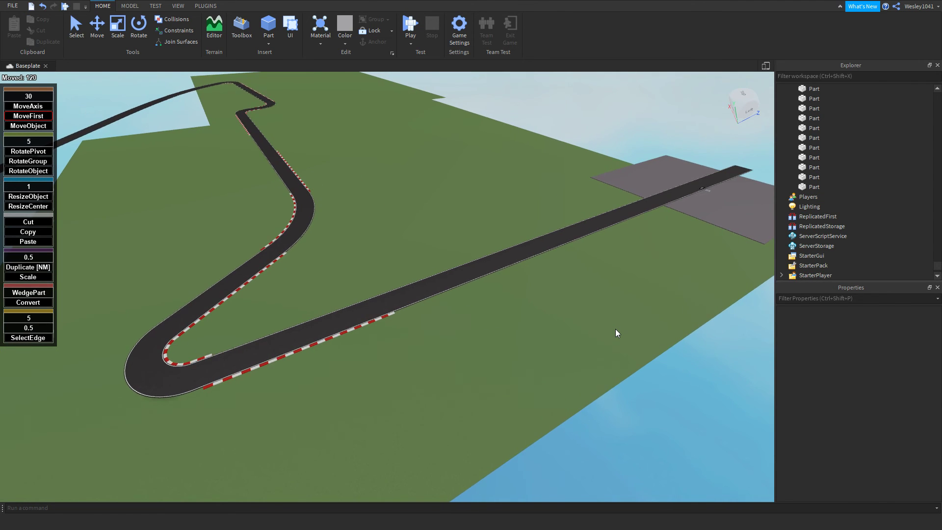
- Filter the Explorer for "grass" and select both Grass parts
{"action": "scroll", "coordinate": [363, 324], "scroll_direction": "up", "scroll_amount": 3}
{"action": "scroll", "coordinate": [293, 348], "scroll_direction": "up", "scroll_amount": 3}
{"action": "scroll", "coordinate": [293, 349], "scroll_direction": "down", "scroll_amount": 6}
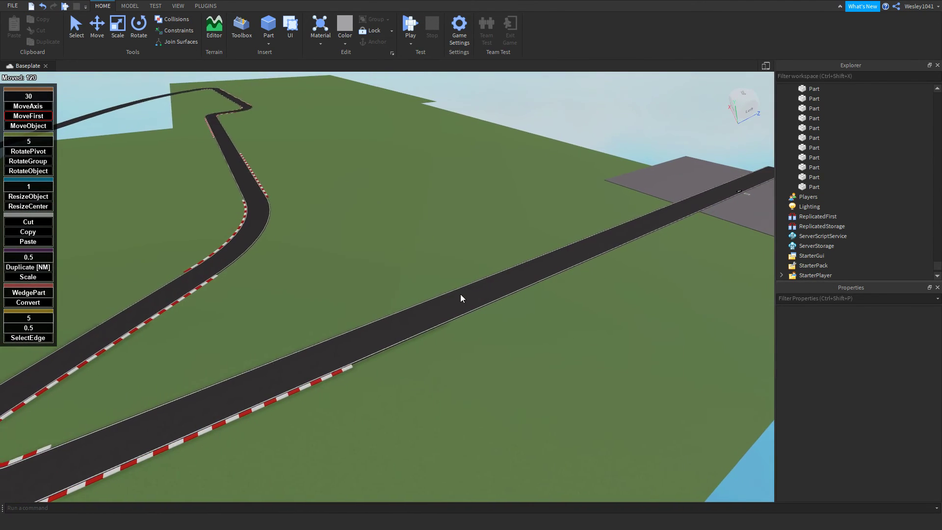
{"action": "scroll", "coordinate": [460, 294], "scroll_direction": "up", "scroll_amount": 1}
{"action": "scroll", "coordinate": [878, 202], "scroll_direction": "up", "scroll_amount": 5}
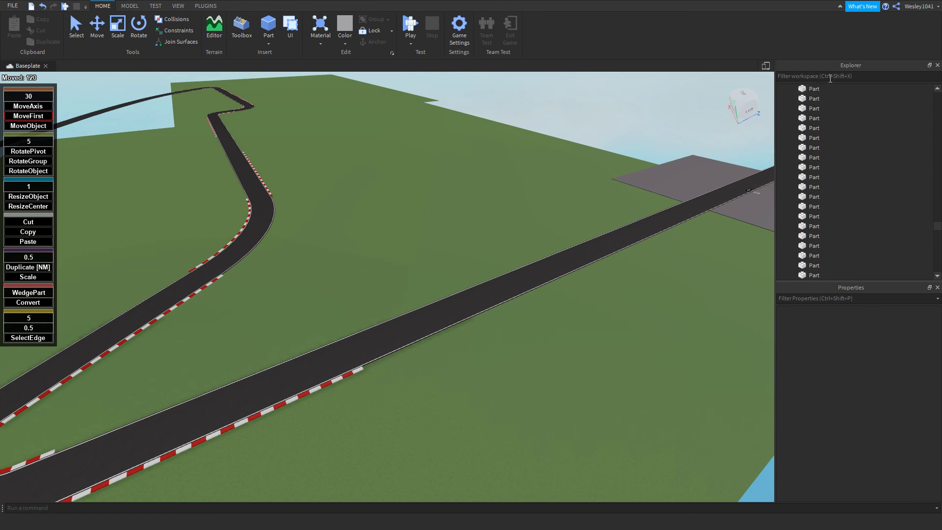
{"action": "left_click", "coordinate": [809, 76]}
{"action": "type", "text": "grass"}
{"action": "left_click", "coordinate": [814, 99]}
{"action": "left_click", "coordinate": [814, 109], "text": "shift"}
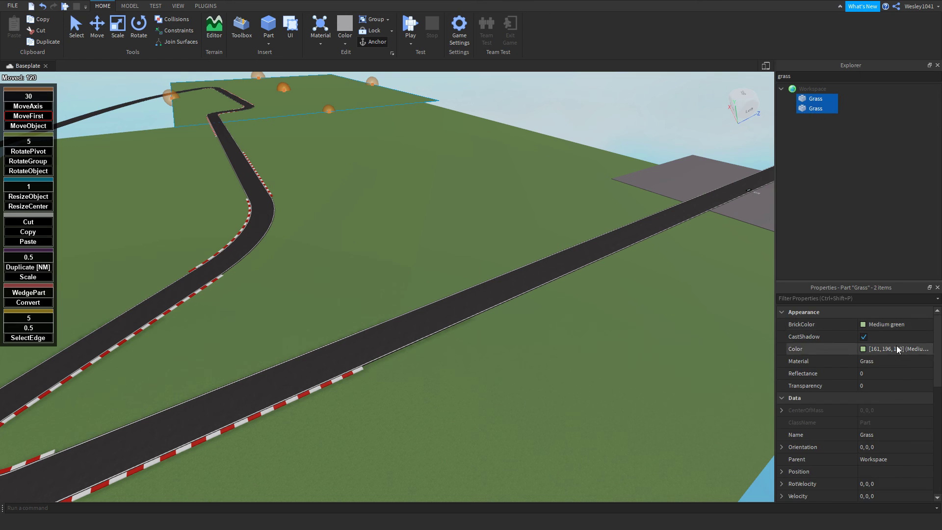
{"action": "scroll", "coordinate": [902, 391], "scroll_direction": "down", "scroll_amount": 5}
- Set the move increment to 1 and raise both selected Grass parts 2 studs, then deselect them
{"action": "right_click_drag", "start_coordinate": [500, 254], "coordinate": [343, 197]}
{"action": "key", "text": "w"}
{"action": "left_click", "coordinate": [28, 97]}
{"action": "type", "text": "1ww"}
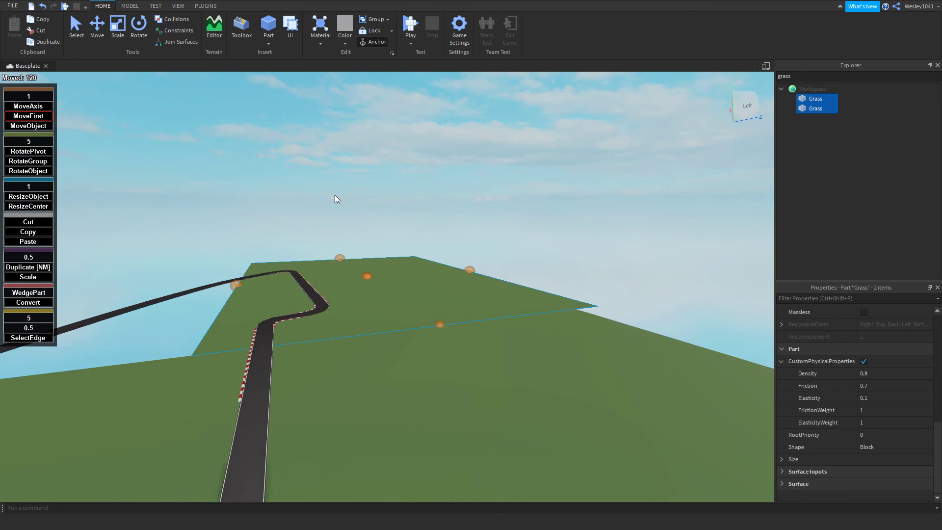
{"action": "type", "text": "w"}
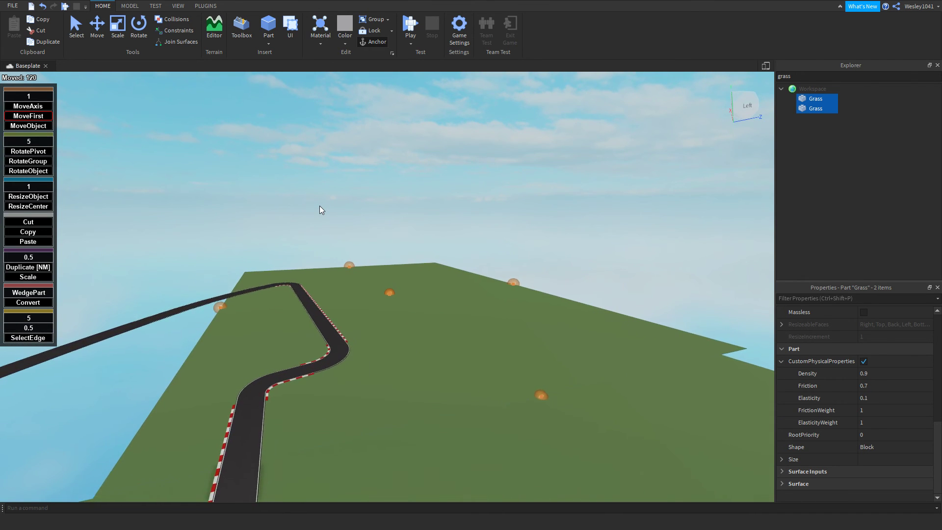
{"action": "mouse_move", "coordinate": [320, 206]}
{"action": "right_mouse_down"}
{"action": "mouse_move", "coordinate": [332, 204]}
{"action": "mouse_move", "coordinate": [310, 205]}
{"action": "right_mouse_up"}
{"action": "key", "text": "w"}
{"action": "key", "text": "d"}
{"action": "key", "text": "w"}
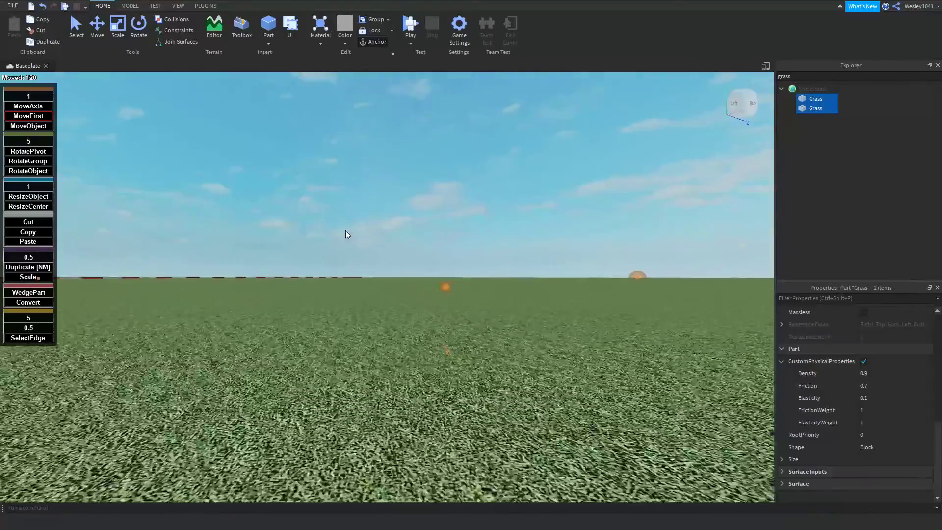
{"action": "left_click_drag", "start_coordinate": [523, 282], "coordinate": [515, 228]}
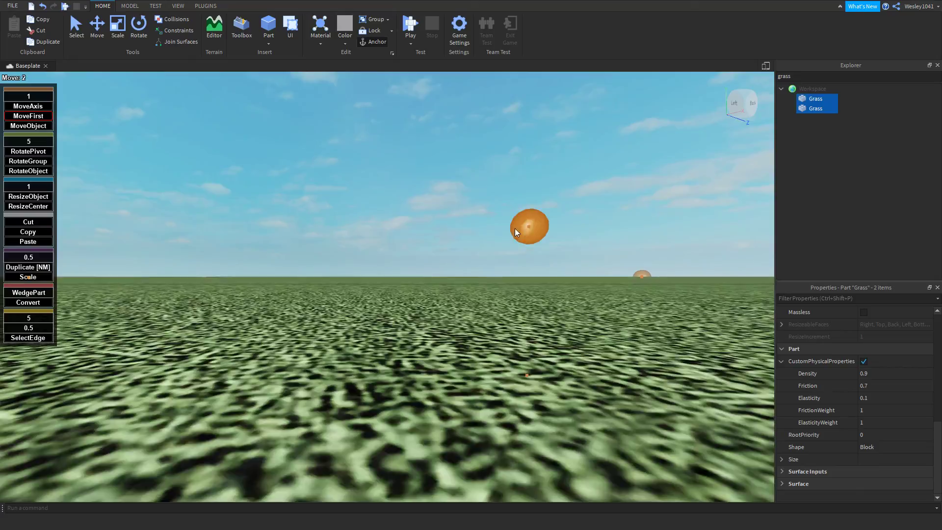
{"action": "key", "text": "s"}
{"action": "right_click_drag", "start_coordinate": [506, 237], "coordinate": [477, 236]}
{"action": "key", "text": "w"}
{"action": "key", "text": "w"}
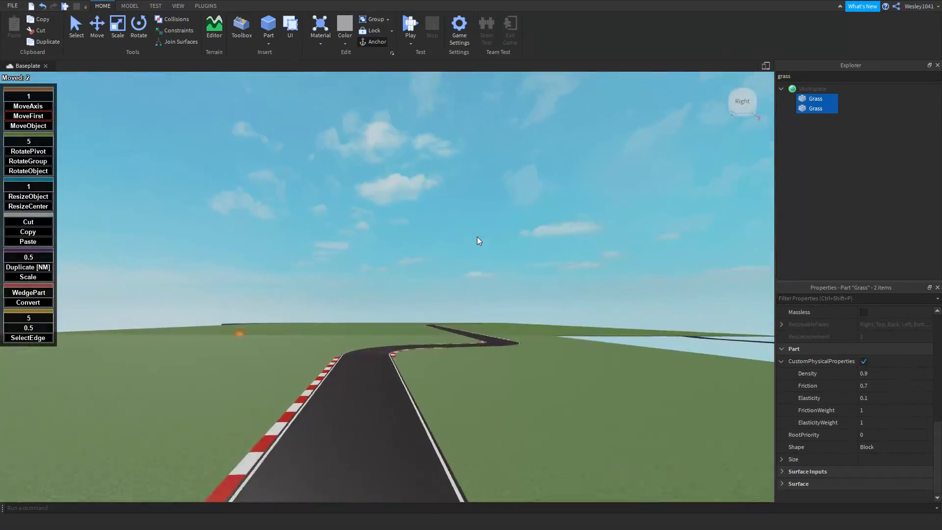
{"action": "left_click", "coordinate": [477, 237]}
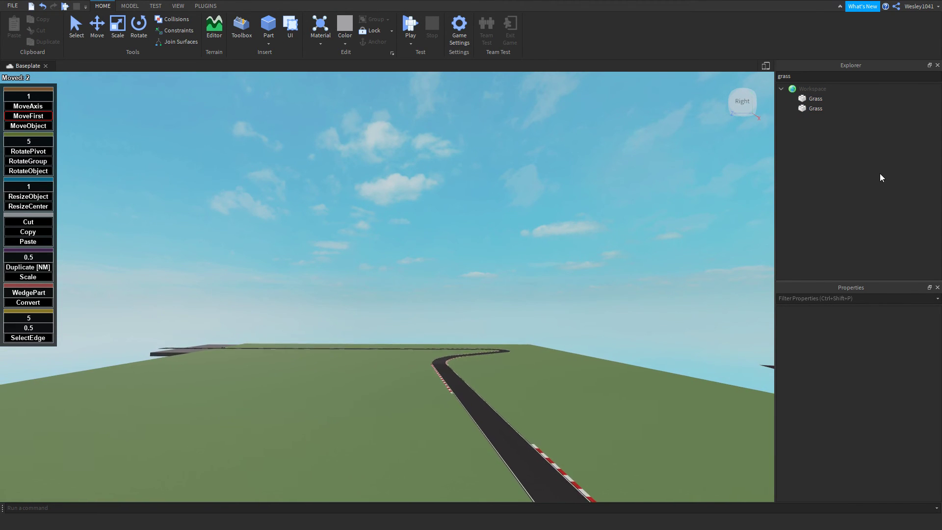
- Clear the "grass" filter from the Explorer
{"action": "left_click_drag", "start_coordinate": [803, 76], "coordinate": [765, 82]}
{"action": "key", "text": "BackSpace"}
{"action": "left_click", "coordinate": [527, 183]}
- Inspect the kerbs and raised grass along the track, from the corners down the straight to the parked car
{"action": "right_click_drag", "start_coordinate": [527, 184], "coordinate": [534, 196]}
{"action": "key", "text": "w"}
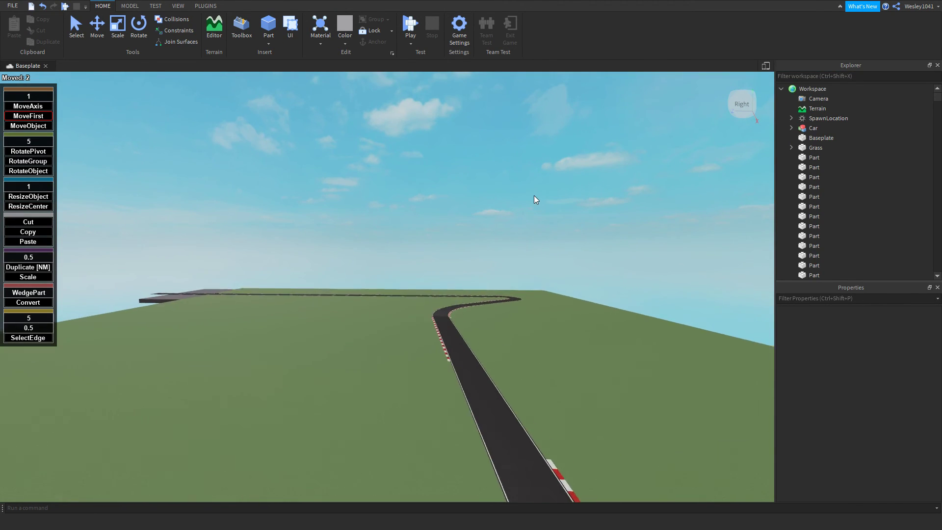
{"action": "right_click_drag", "start_coordinate": [452, 276], "coordinate": [545, 286]}
{"action": "key", "text": "w"}
{"action": "scroll", "coordinate": [545, 287], "scroll_direction": "up", "scroll_amount": 12}
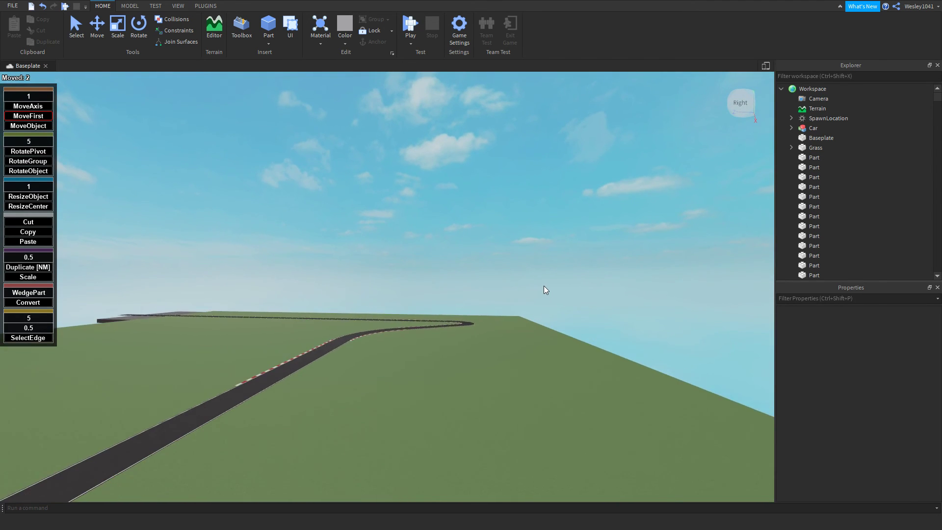
{"action": "key", "text": "w"}
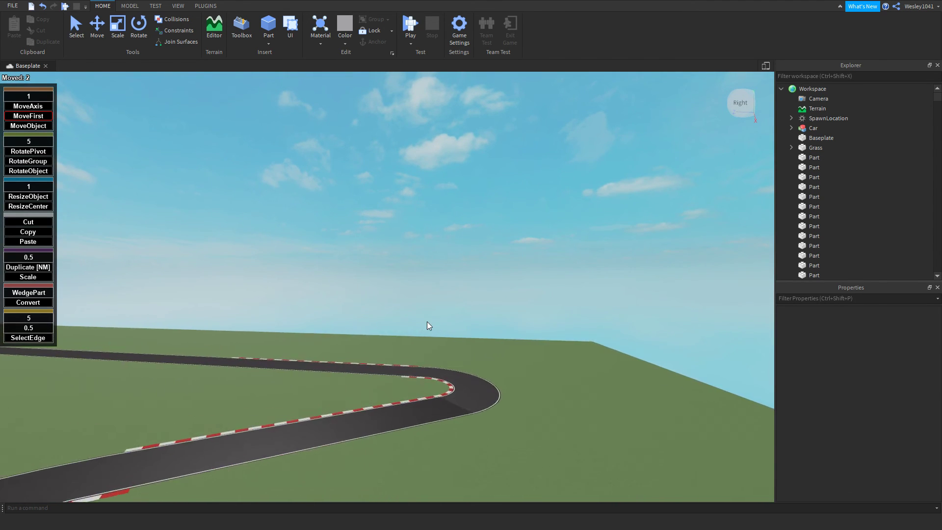
{"action": "right_click_drag", "start_coordinate": [413, 325], "coordinate": [384, 293]}
{"action": "key", "text": "w"}
{"action": "key", "text": "w"}
{"action": "scroll", "coordinate": [384, 293], "scroll_direction": "down", "scroll_amount": 1}
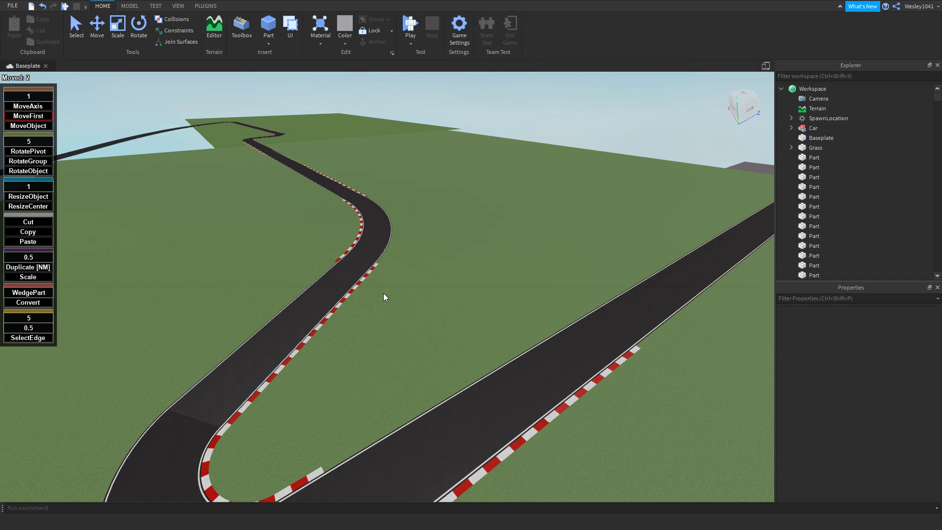
{"action": "right_click_drag", "start_coordinate": [481, 317], "coordinate": [522, 331]}
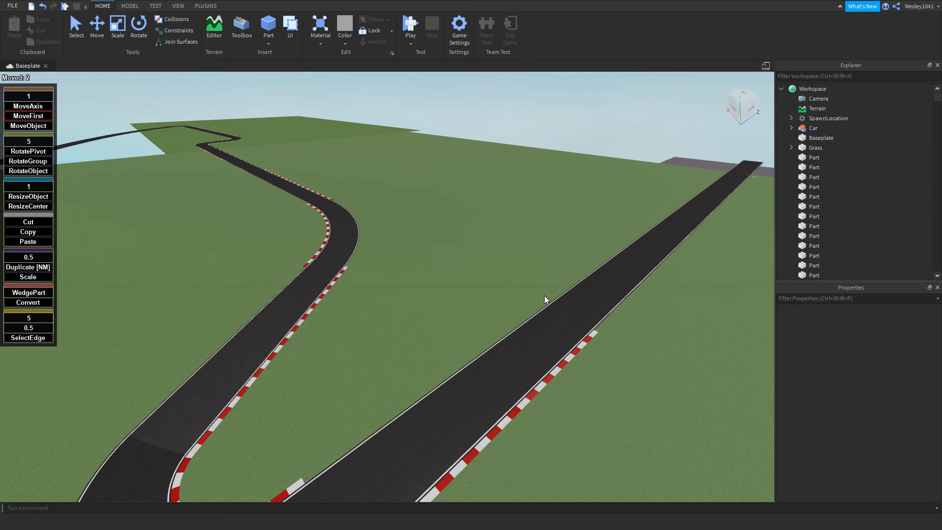
{"action": "right_click_drag", "start_coordinate": [535, 317], "coordinate": [440, 331]}
{"action": "scroll", "coordinate": [537, 314], "scroll_direction": "up", "scroll_amount": 3}
{"action": "scroll", "coordinate": [440, 331], "scroll_direction": "down", "scroll_amount": 3}
{"action": "scroll", "coordinate": [440, 331], "scroll_direction": "up", "scroll_amount": 4}
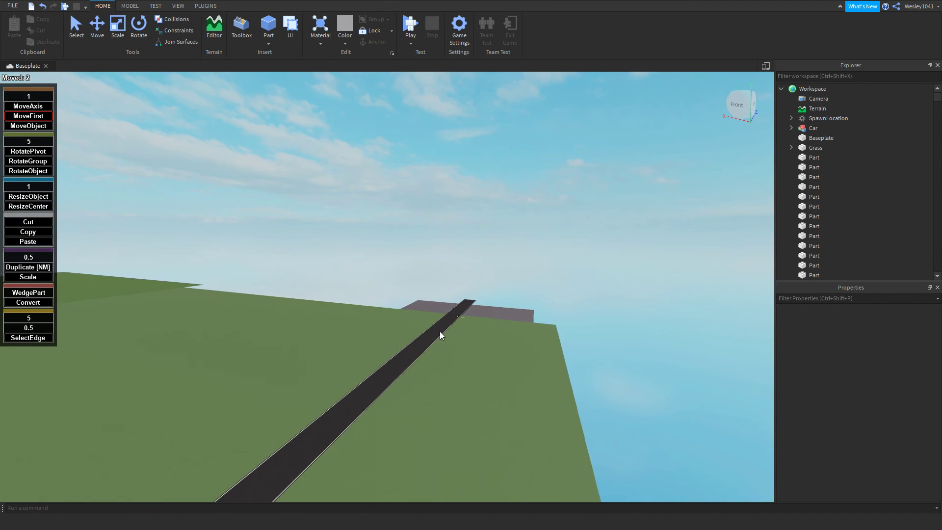
{"action": "scroll", "coordinate": [436, 311], "scroll_direction": "up", "scroll_amount": 2}
{"action": "key", "text": "w"}
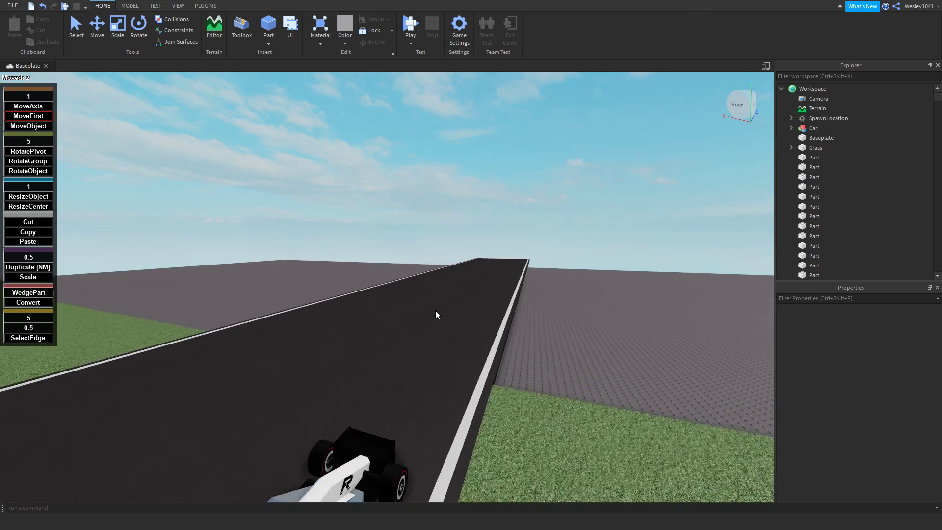
- Play-test the track by driving the race car down the straight to the kerbs in cockpit camera view
{"action": "right_click_drag", "start_coordinate": [434, 310], "coordinate": [437, 311]}
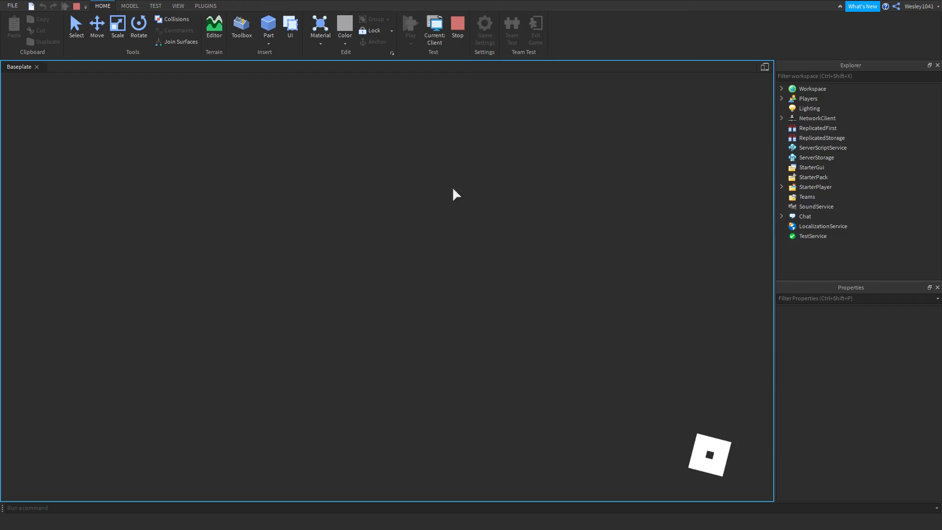
{"action": "key", "text": "d"}
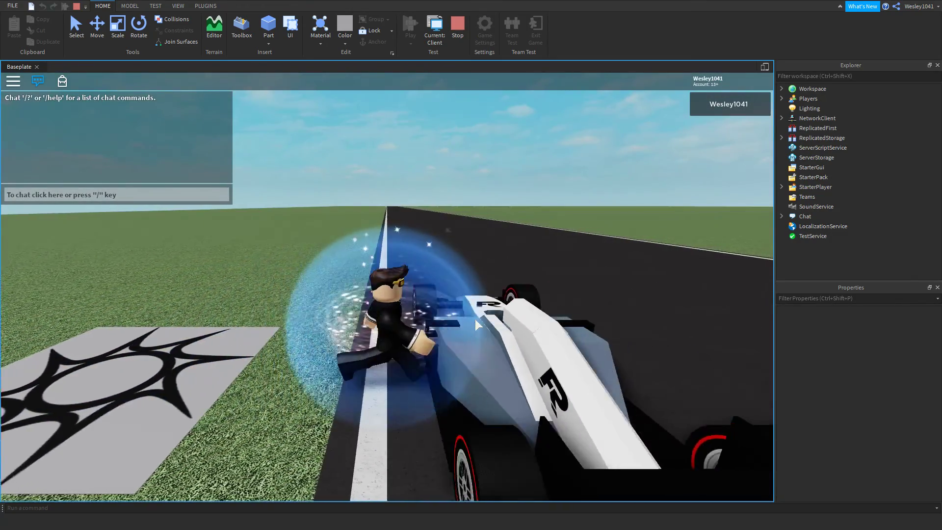
{"action": "key", "text": "w"}
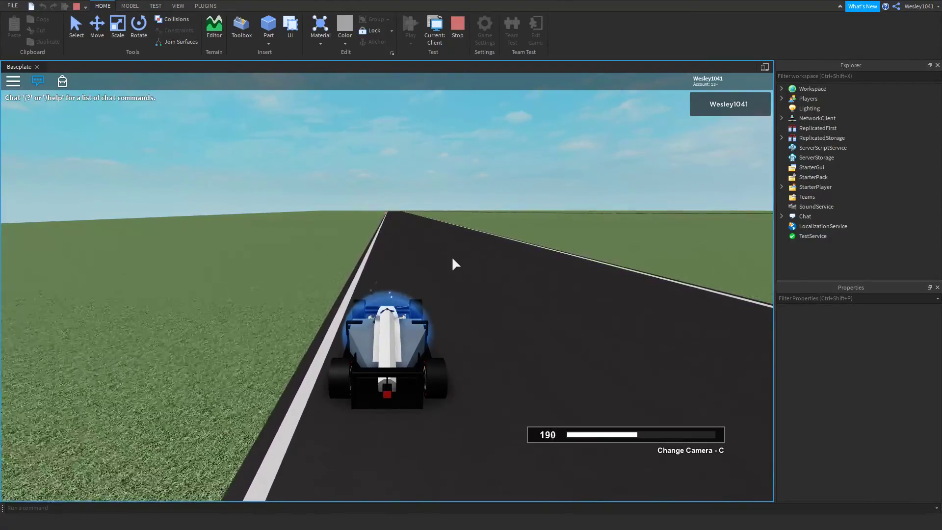
{"action": "key", "text": "c"}
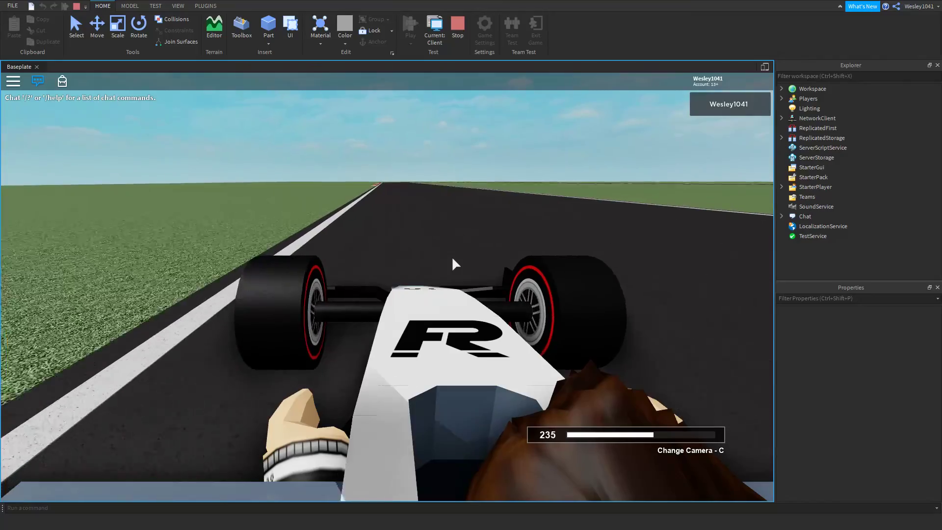
{"action": "key", "text": "s"}
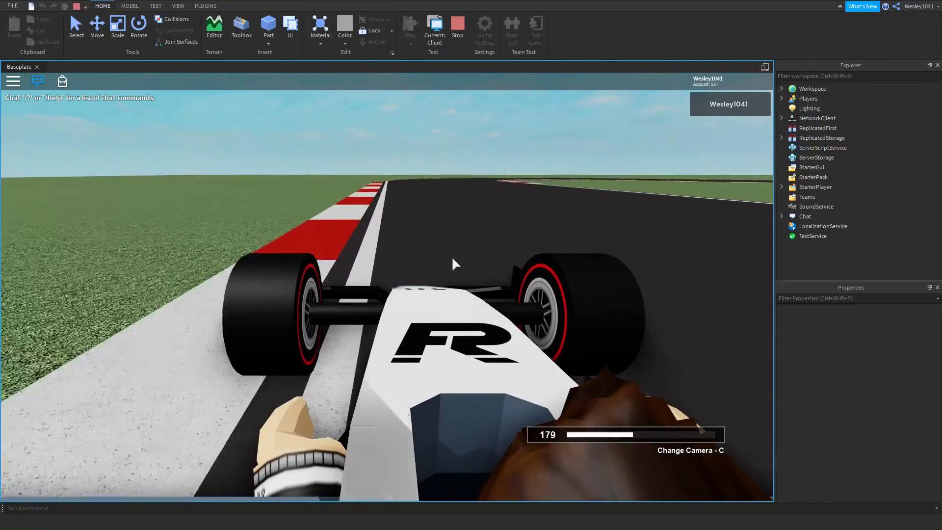
- Test-drive the race car through the right-hand corner and the following left-hand bend, accelerating onto the straight
{"action": "key", "text": "d"}
{"action": "key", "text": "w"}
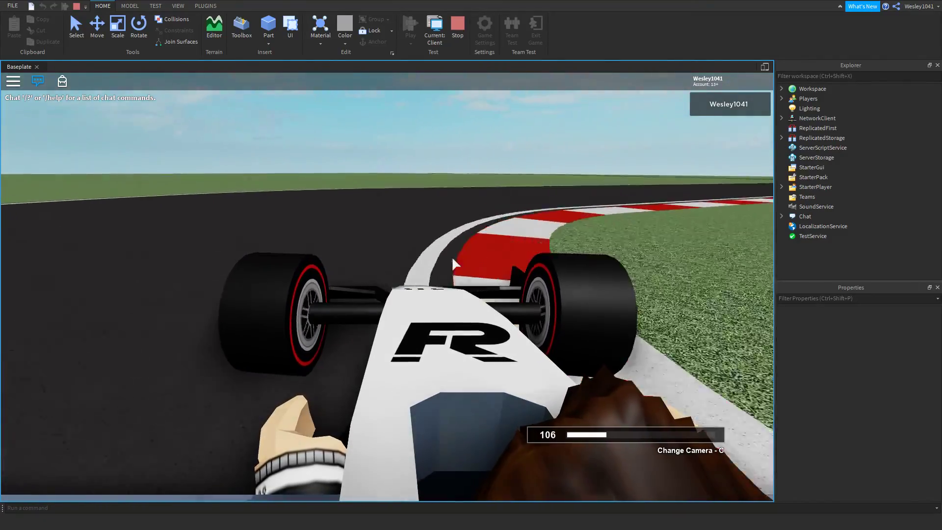
{"action": "key", "text": "d"}
{"action": "key", "text": "w"}
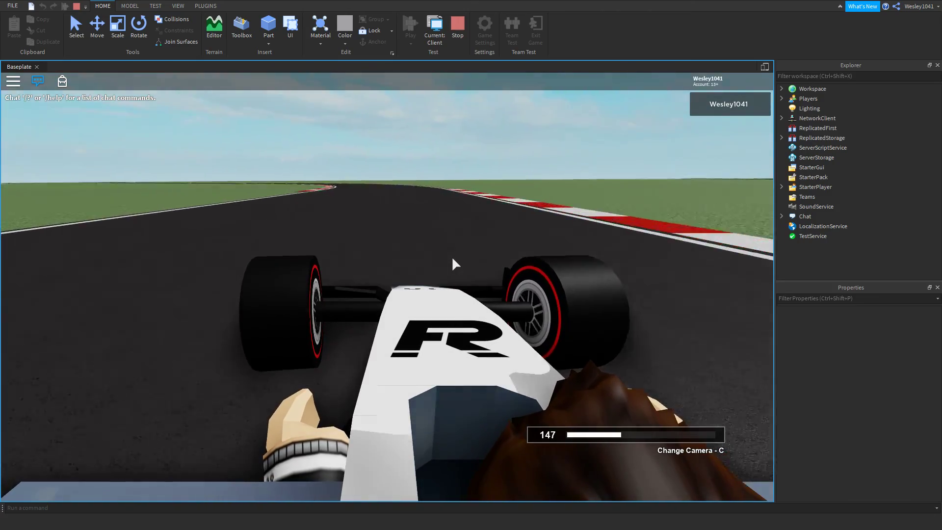
{"action": "key", "text": "w"}
{"action": "key", "text": "a"}
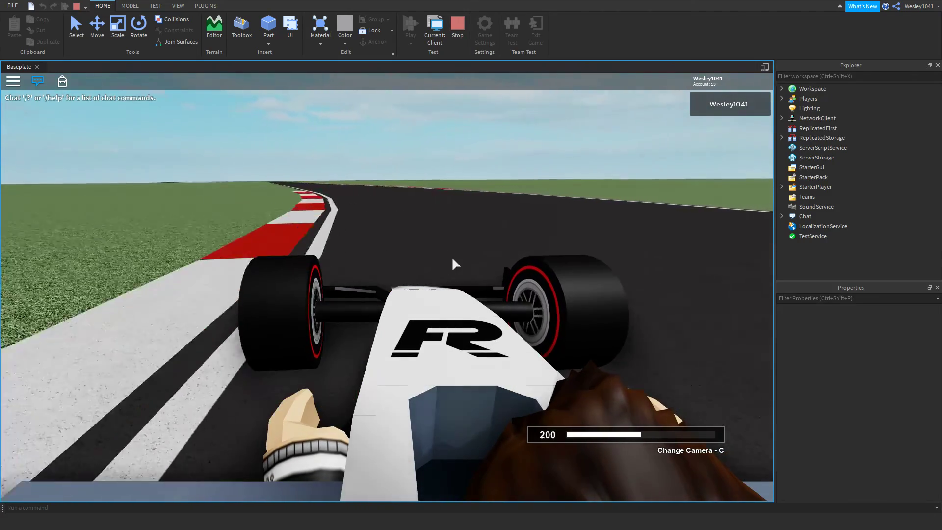
{"action": "key", "text": "w"}
{"action": "key", "text": "a"}
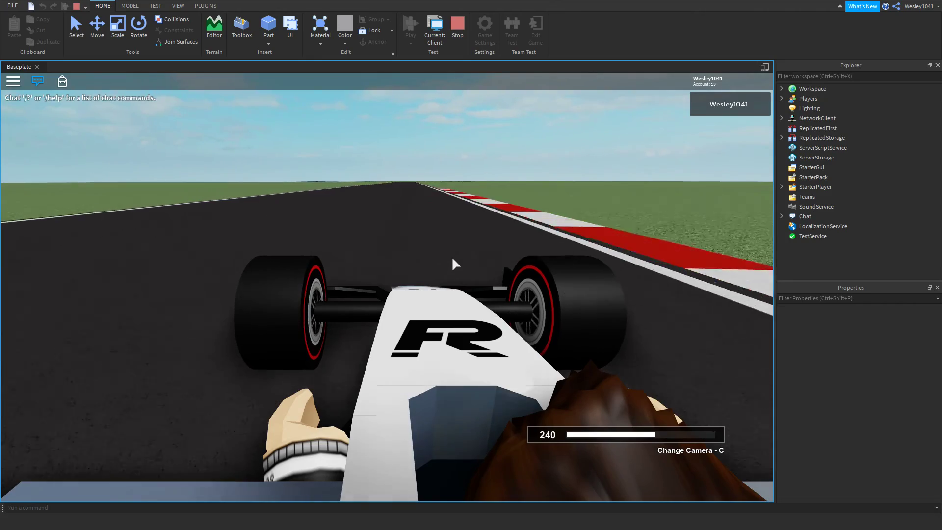
{"action": "key", "text": "w"}
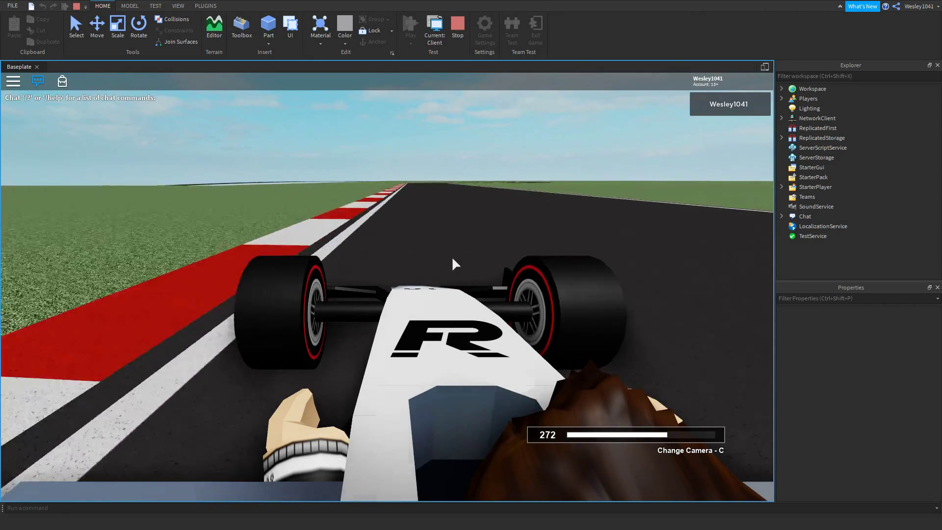
- Brake for the second right-hand corner, steer the car through it and accelerate along the next straight
{"action": "key", "text": "s"}
{"action": "key", "text": "a"}
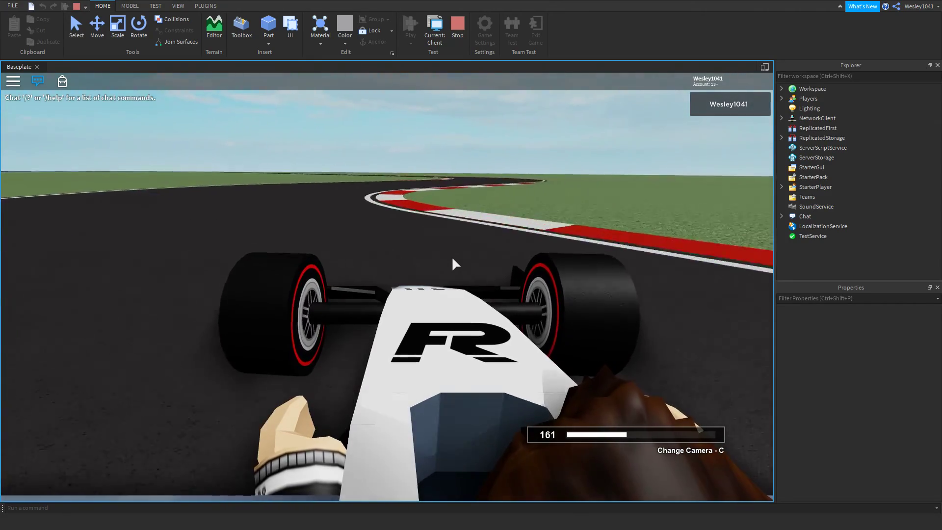
{"action": "key", "text": "w"}
{"action": "key", "text": "d"}
{"action": "key", "text": "a"}
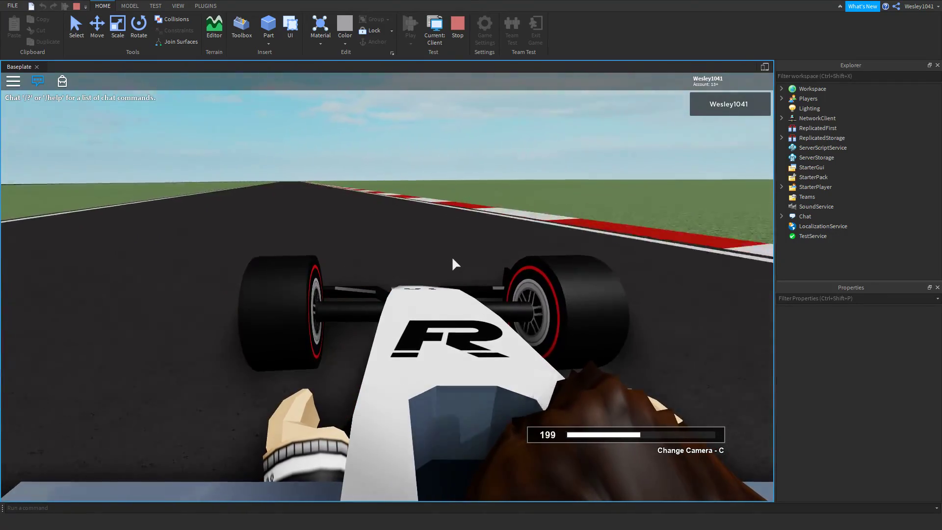
{"action": "key", "text": "w"}
{"action": "key", "text": "a"}
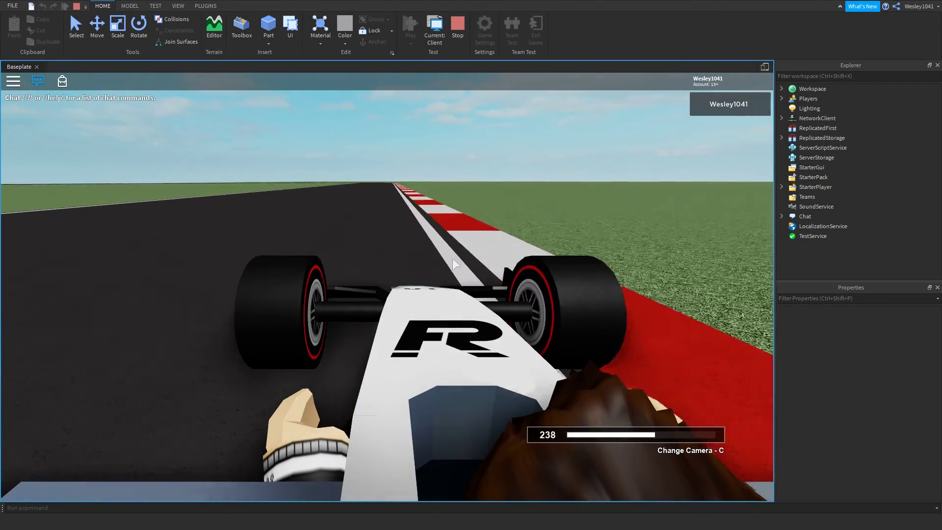
- Brake for the left-hand corner, drive past the unfinished end of the track and stop the playtest
{"action": "key", "text": "s"}
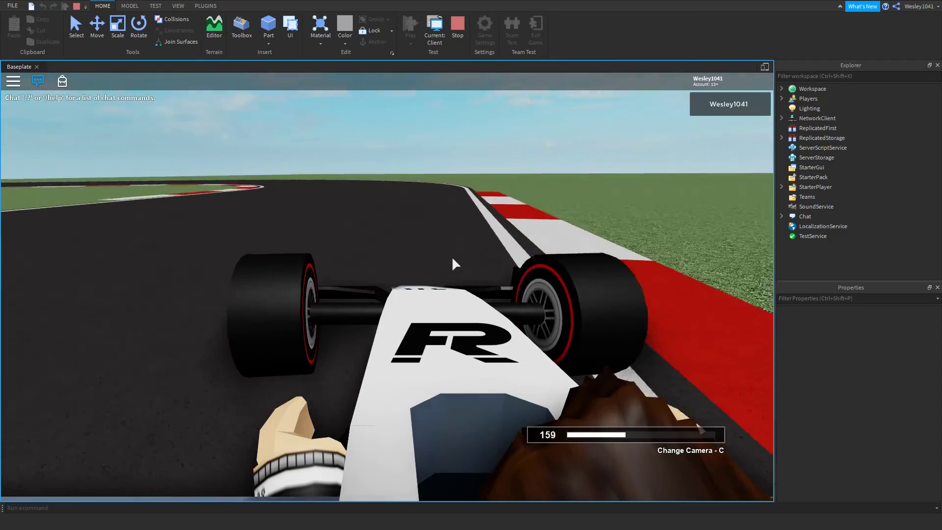
{"action": "key", "text": "d"}
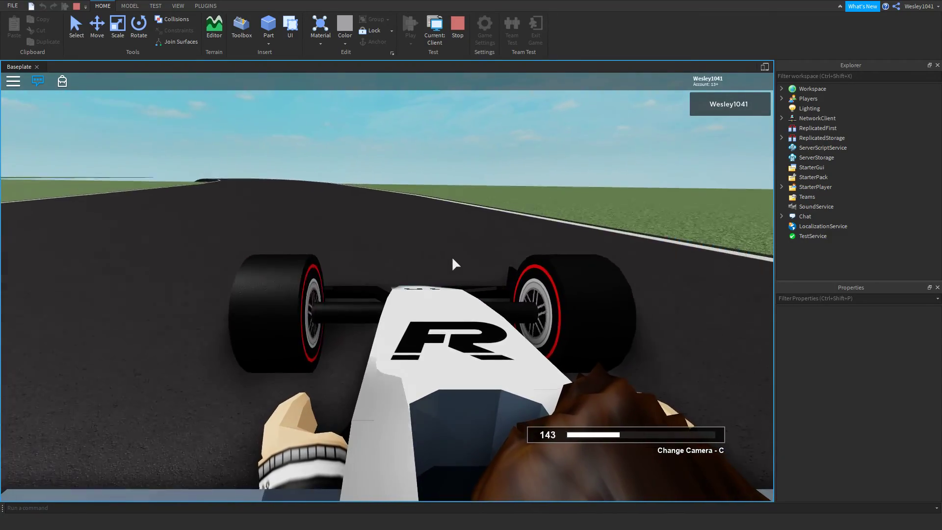
{"action": "key", "text": "a"}
{"action": "key", "text": "w"}
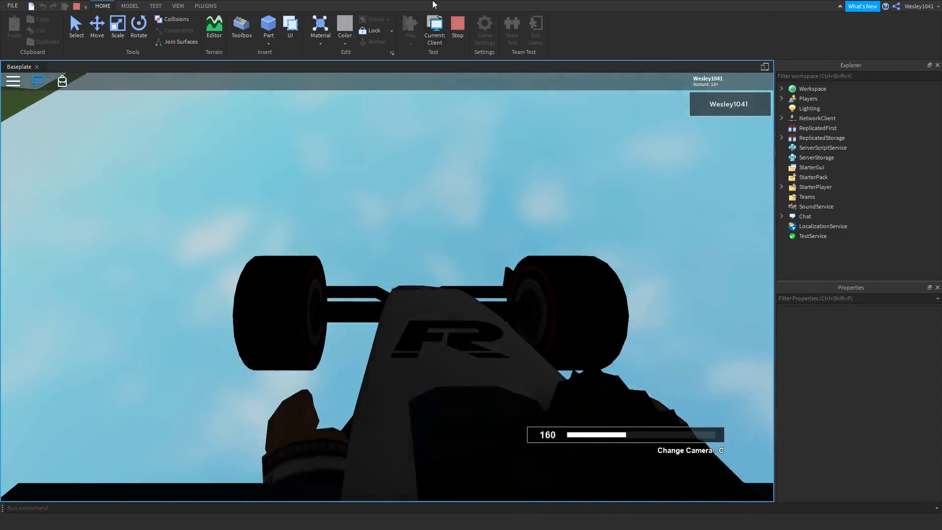
{"action": "left_click", "coordinate": [452, 25]}
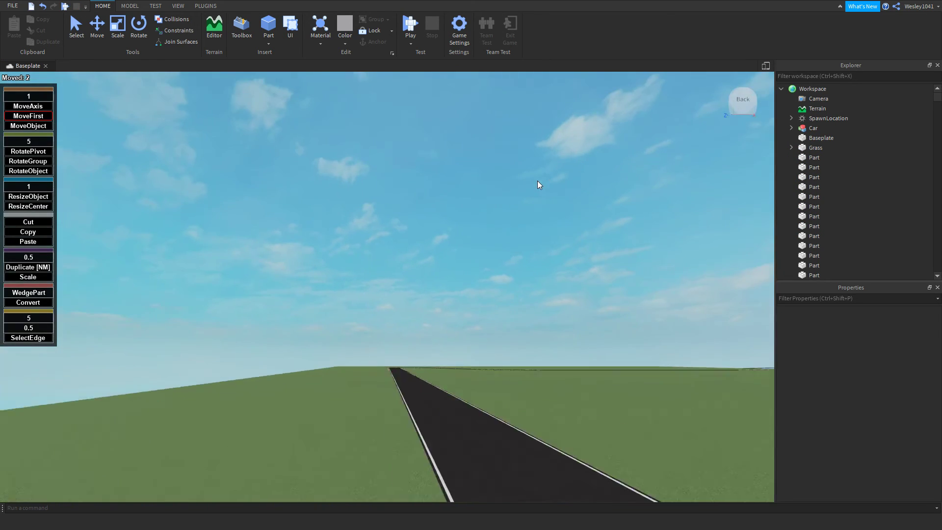
- Change the Technology property of the Lighting service
{"action": "right_click_drag", "start_coordinate": [537, 181], "coordinate": [545, 180]}
{"action": "key", "text": "w"}
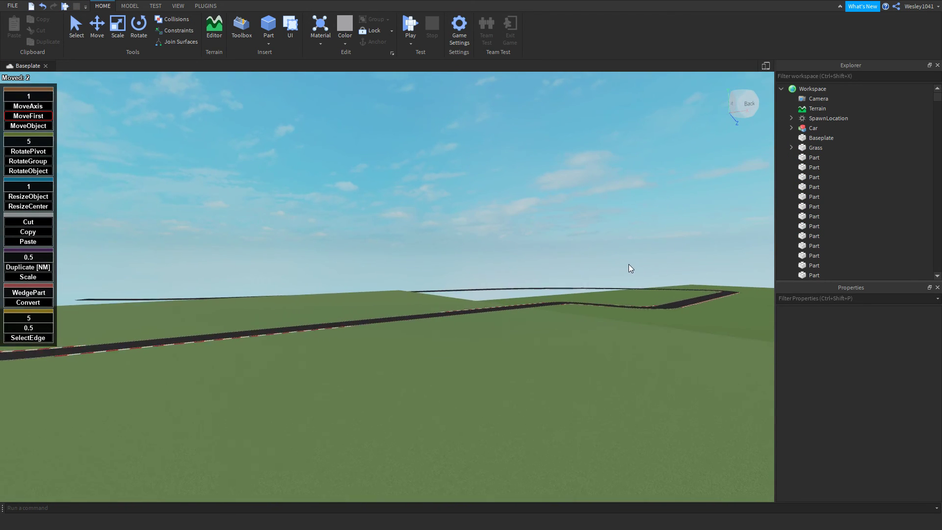
{"action": "key", "text": "w"}
{"action": "right_click_drag", "start_coordinate": [593, 264], "coordinate": [555, 243]}
{"action": "key", "text": "w"}
{"action": "key", "text": "s"}
{"action": "scroll", "coordinate": [862, 164], "scroll_direction": "down", "scroll_amount": 1}
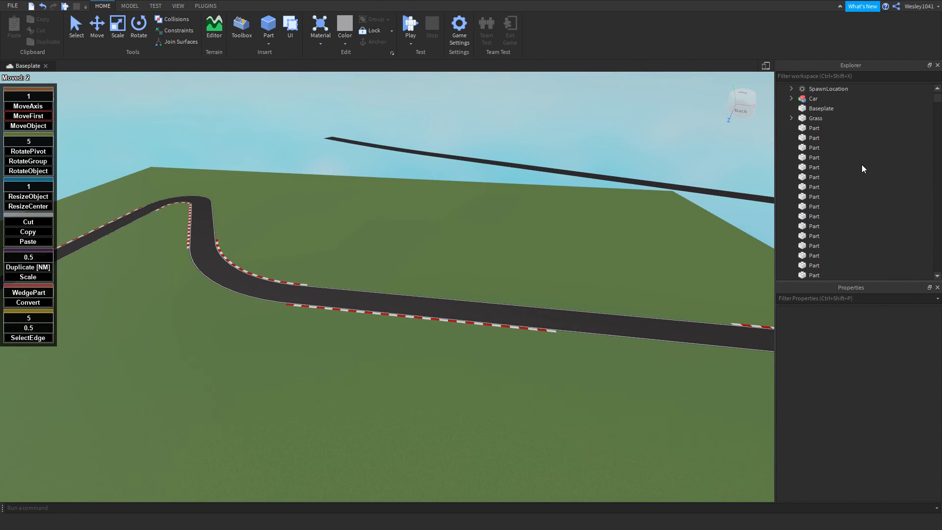
{"action": "scroll", "coordinate": [861, 164], "scroll_direction": "up", "scroll_amount": 1}
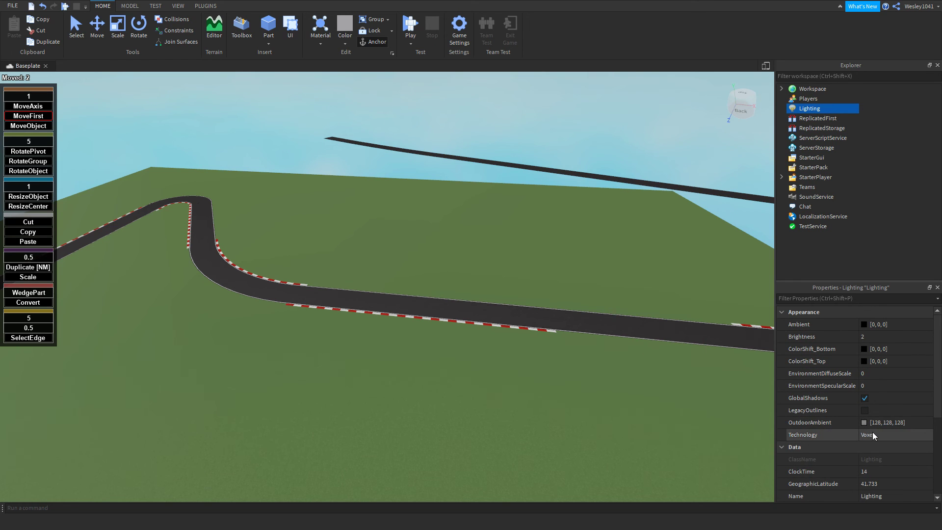
{"action": "left_click", "coordinate": [890, 443]}
- Start a playtest with the race car beside the spawn location
{"action": "mouse_move", "coordinate": [481, 235]}
{"action": "right_mouse_down"}
{"action": "mouse_move", "coordinate": [408, 243]}
{"action": "mouse_move", "coordinate": [428, 275]}
{"action": "mouse_move", "coordinate": [457, 278]}
{"action": "mouse_move", "coordinate": [472, 234]}
{"action": "right_mouse_up"}
{"action": "left_click", "coordinate": [476, 237]}
{"action": "key", "text": "w"}
{"action": "scroll", "coordinate": [408, 243], "scroll_direction": "up", "scroll_amount": 6}
{"action": "scroll", "coordinate": [438, 258], "scroll_direction": "up", "scroll_amount": 4}
{"action": "key", "text": "w"}
{"action": "key", "text": "w"}
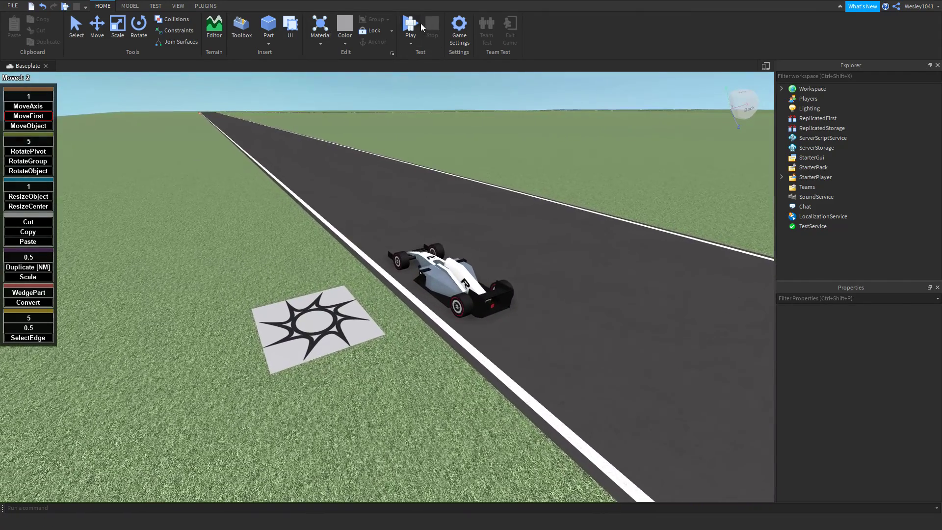
{"action": "left_click", "coordinate": [410, 24]}
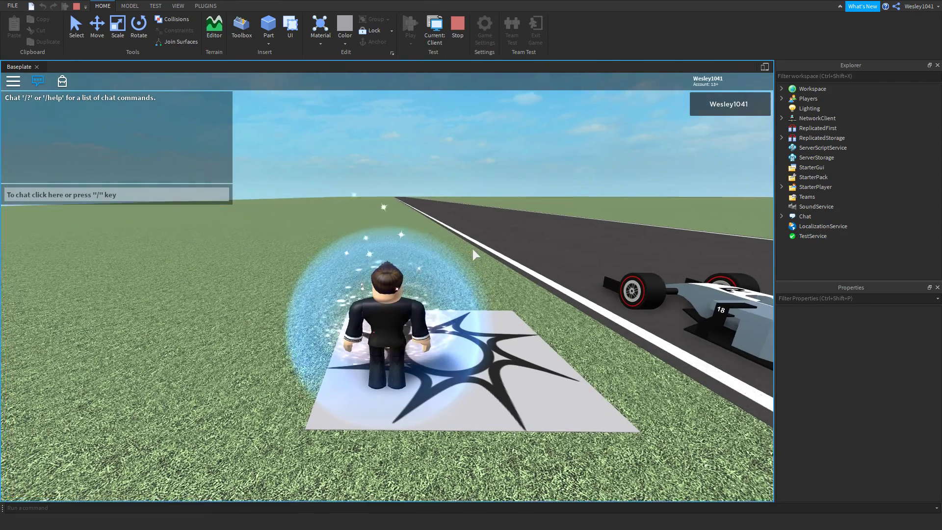
- Board the race car and accelerate down the first straight using the cockpit camera
{"action": "key", "text": "d"}
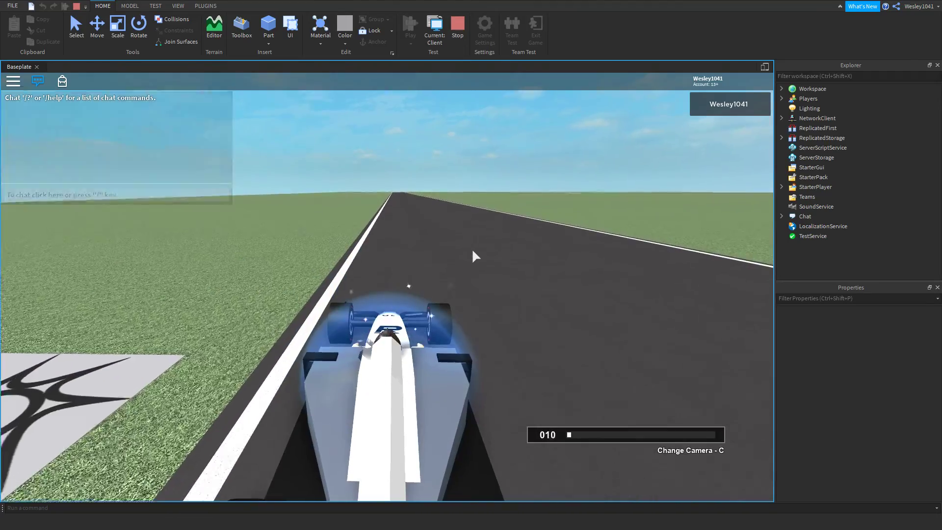
{"action": "key", "text": "c"}
{"action": "key", "text": "w"}
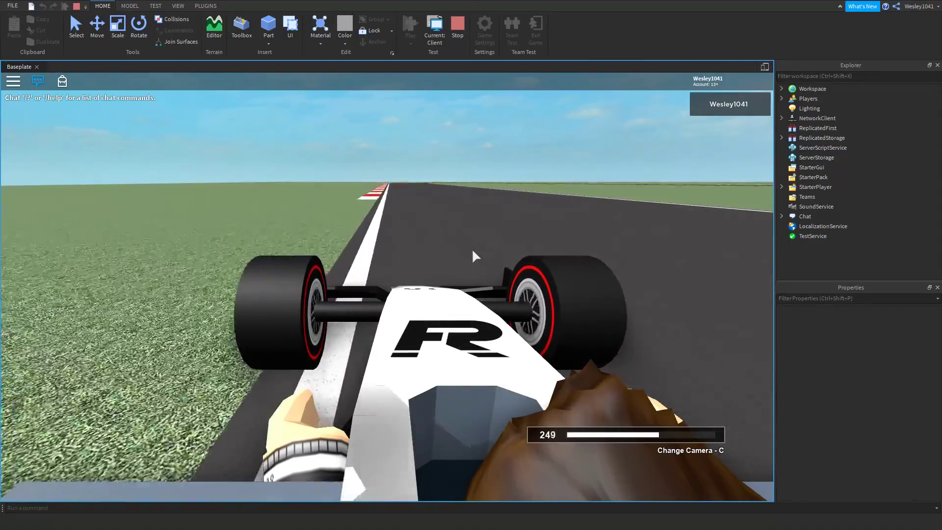
- Brake and steer through the first right-hander, then follow the left bend and accelerate onto the straight
{"action": "key", "text": "s"}
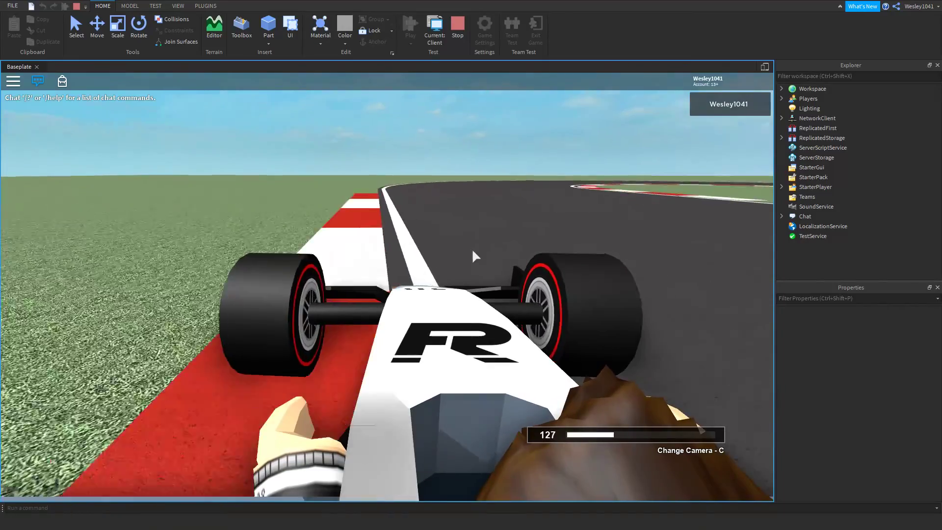
{"action": "key", "text": "d"}
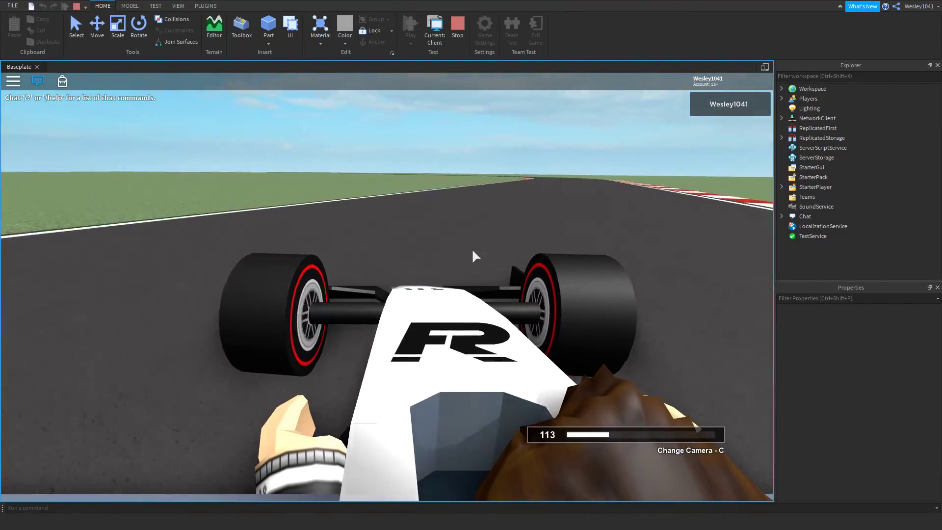
{"action": "key", "text": "w"}
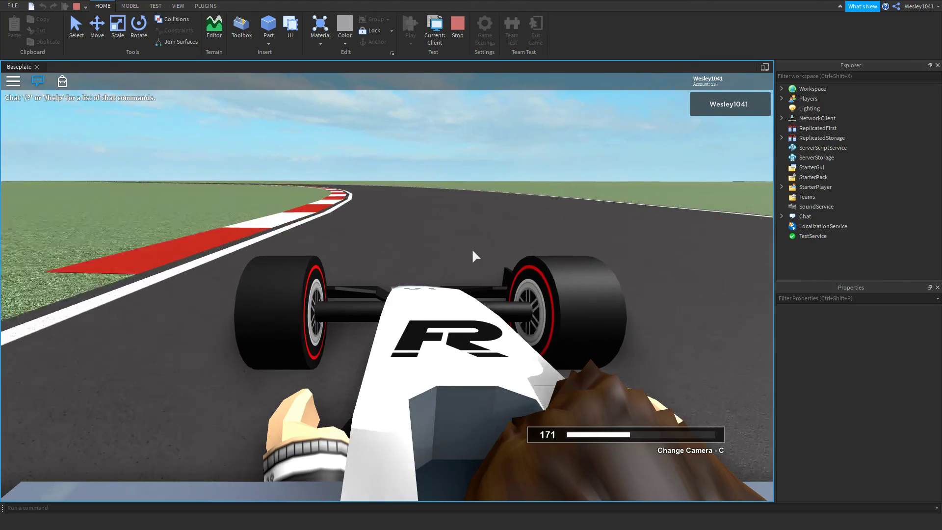
{"action": "key", "text": "a"}
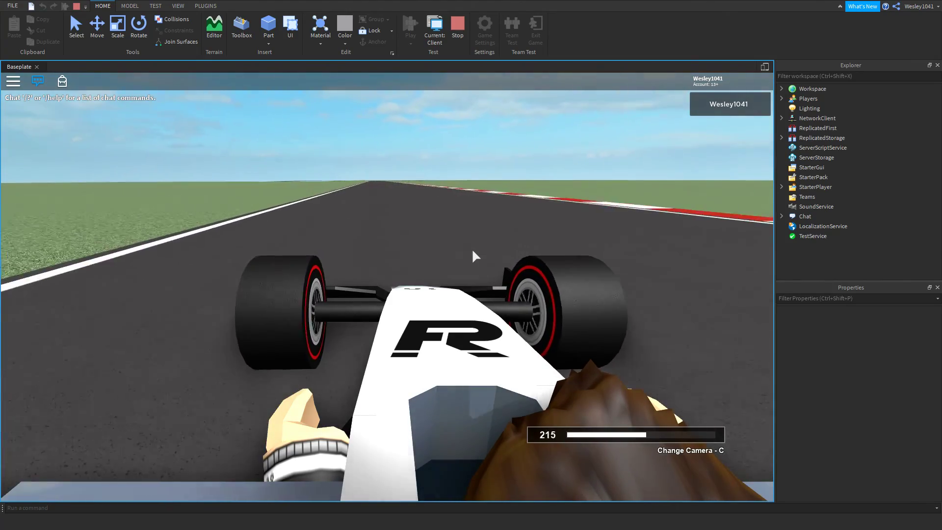
{"action": "key", "text": "w"}
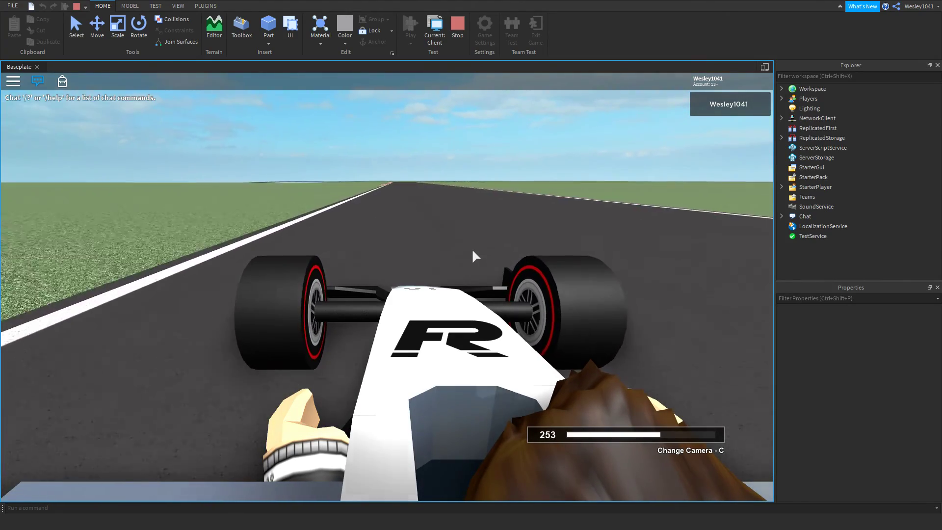
- Slow down for the second right-hander, steer through it and accelerate along the kerbed straight
{"action": "key", "text": "s"}
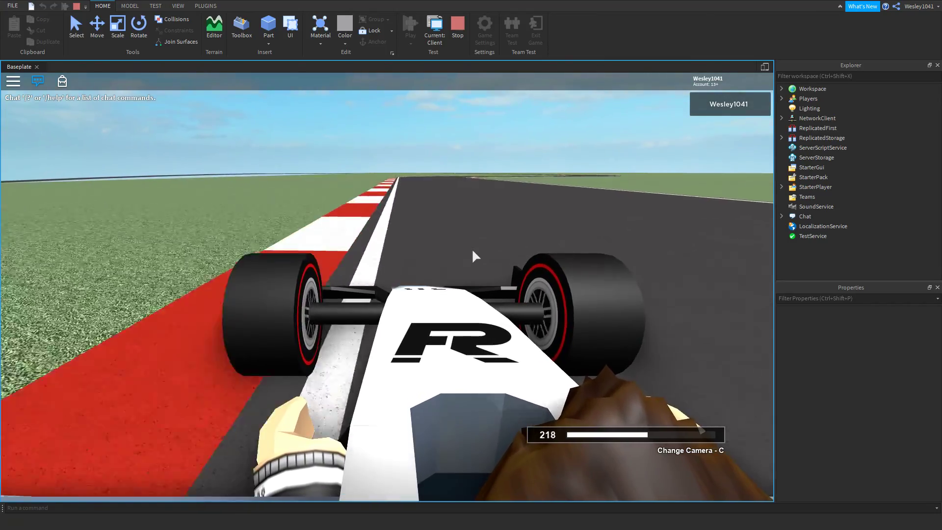
{"action": "key", "text": "d"}
{"action": "key", "text": "w"}
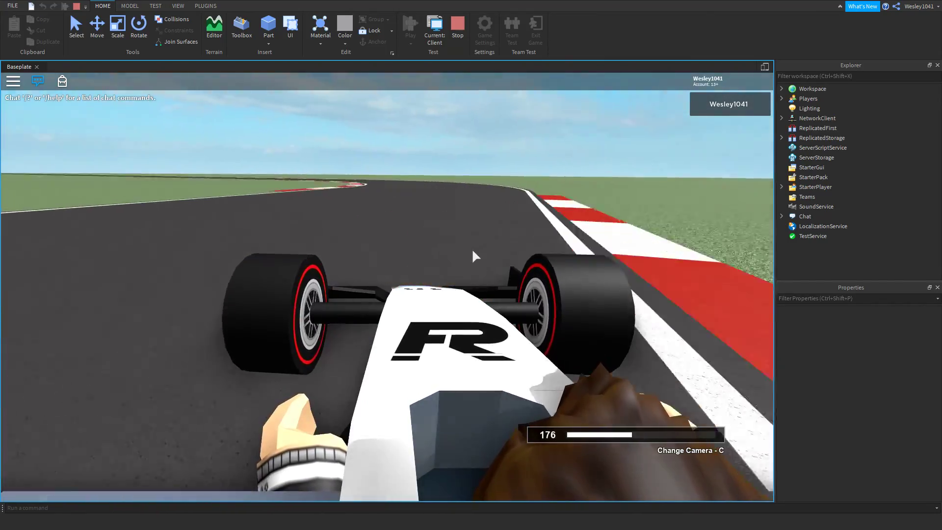
{"action": "key", "text": "a"}
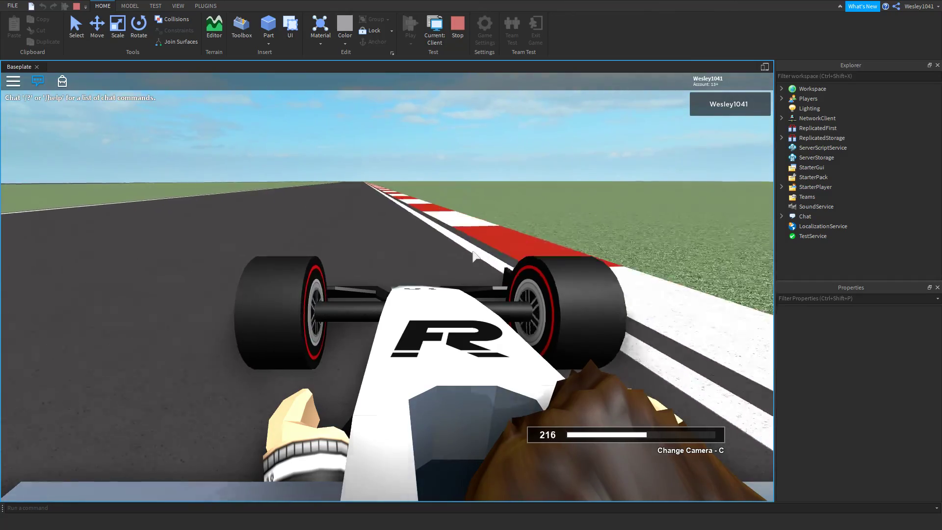
{"action": "key", "text": "w"}
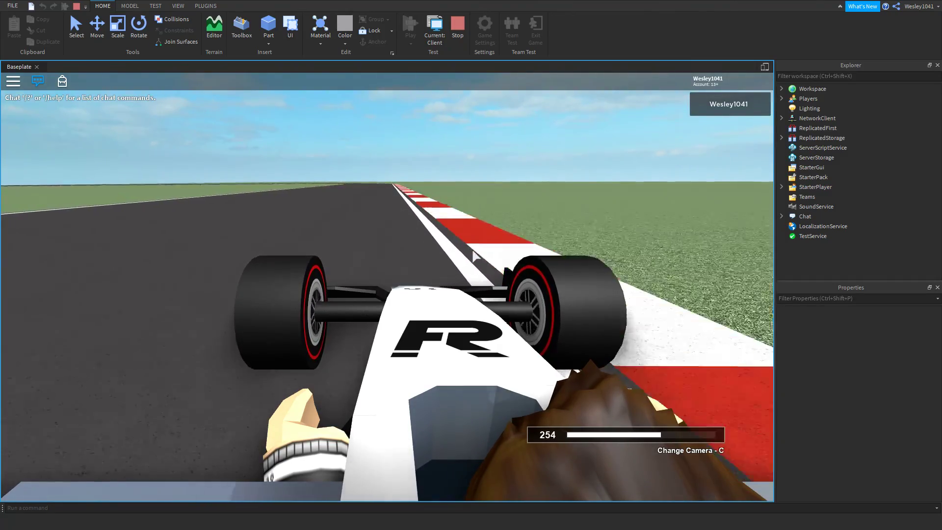
- Take the left-hand hairpin, run off the unfinished end of the track and end the playtest
{"action": "key", "text": "s"}
{"action": "key", "text": "d"}
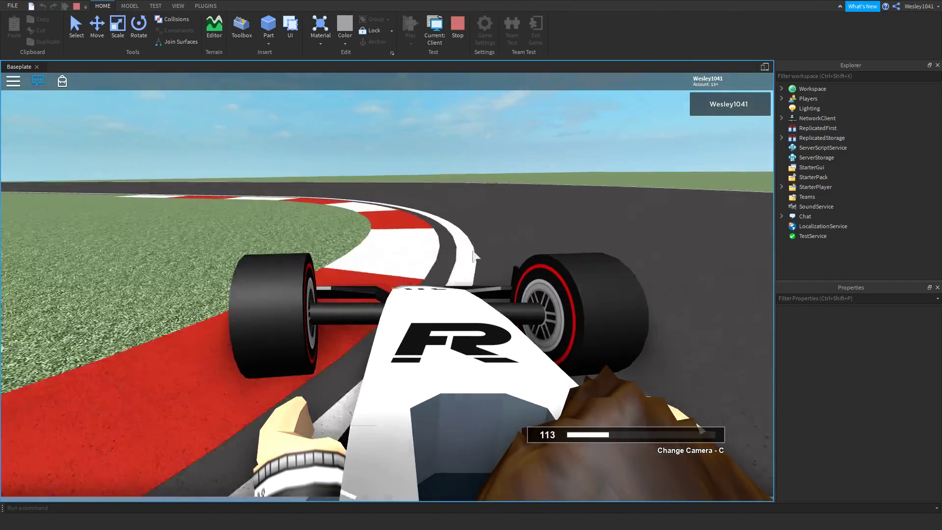
{"action": "key", "text": "d"}
{"action": "key", "text": "w"}
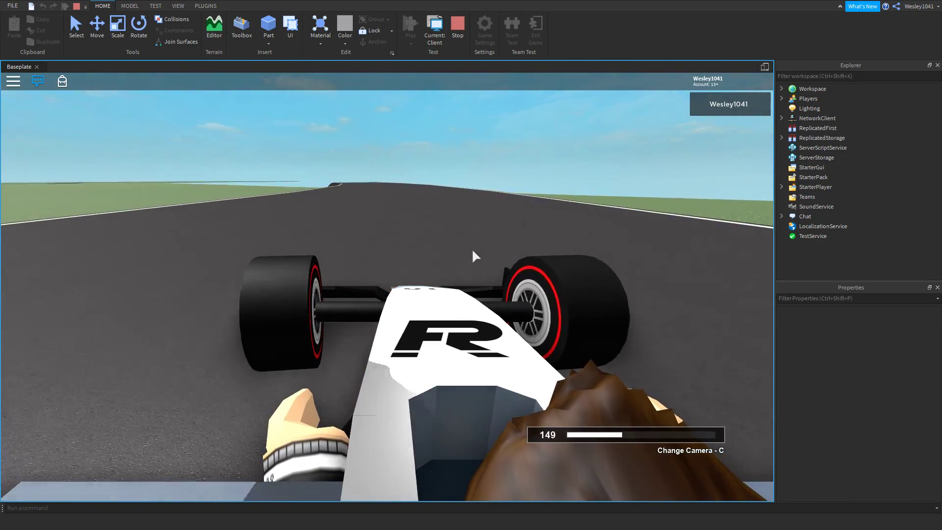
{"action": "key", "text": "w"}
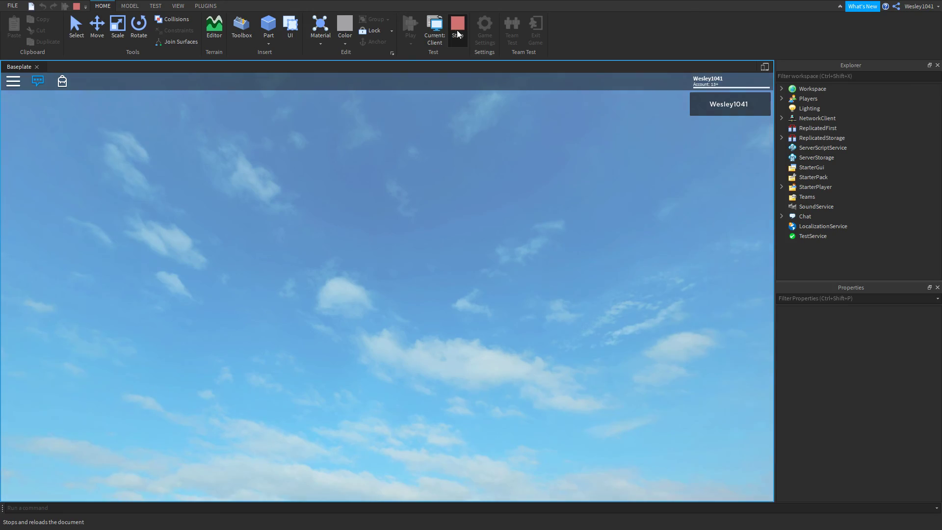
{"action": "left_click", "coordinate": [458, 31]}
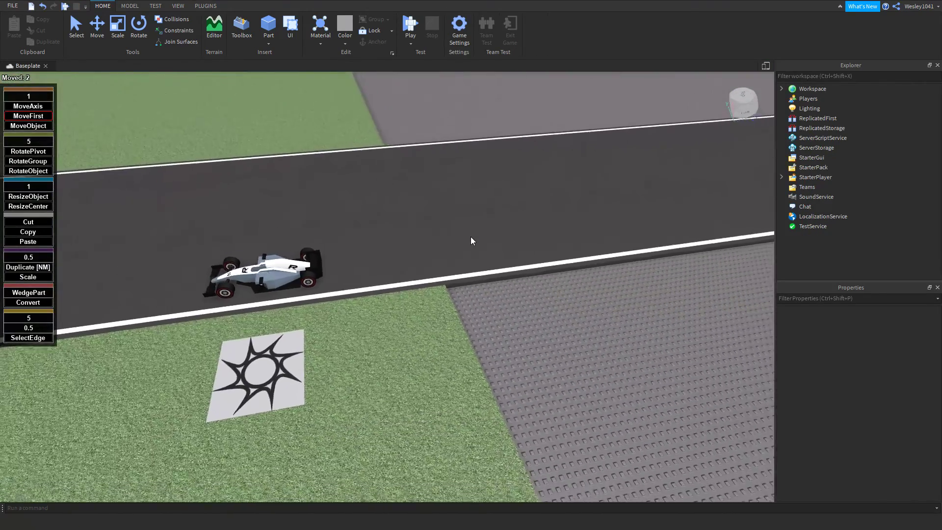
- Activate the Select tool and select the Grass part in the Workspace
{"action": "right_click_drag", "start_coordinate": [470, 236], "coordinate": [469, 254]}
{"action": "key", "text": "d"}
{"action": "key", "text": "a"}
{"action": "key", "text": "s"}
{"action": "key", "text": "w"}
{"action": "key", "text": "s"}
{"action": "key", "text": "a"}
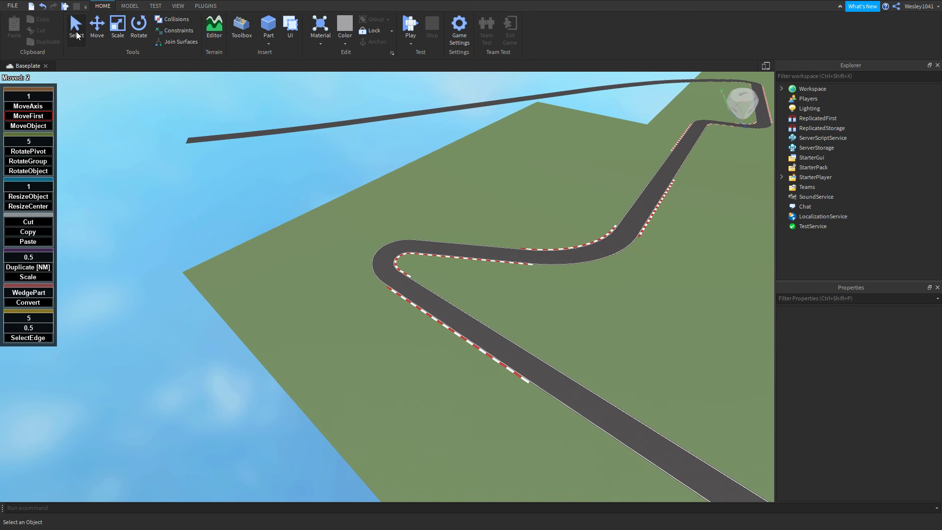
{"action": "left_click", "coordinate": [77, 29]}
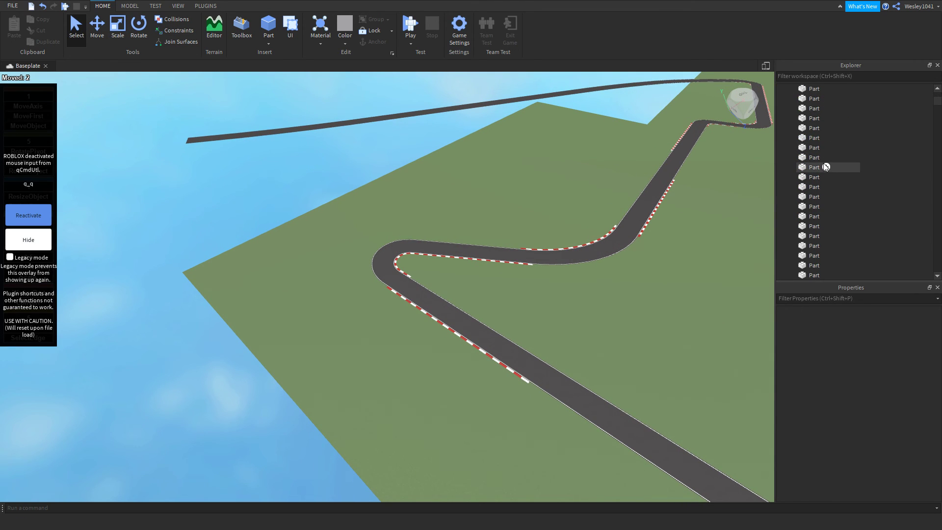
{"action": "scroll", "coordinate": [824, 165], "scroll_direction": "up", "scroll_amount": 3}
{"action": "left_click", "coordinate": [812, 148]}
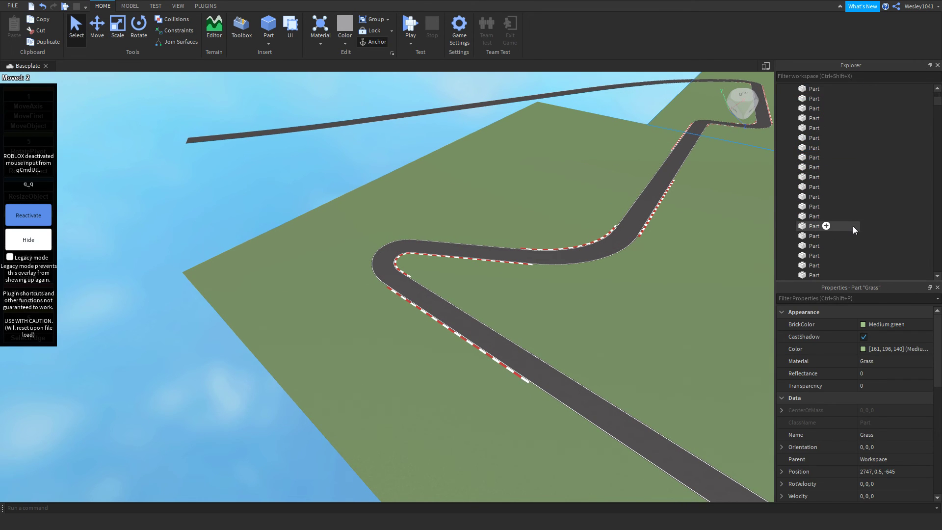
- Filter the workspace objects by "gra" and select the second Grass part
{"action": "scroll", "coordinate": [853, 226], "scroll_direction": "down", "scroll_amount": 5}
{"action": "left_click_drag", "start_coordinate": [937, 147], "coordinate": [933, 272]}
{"action": "scroll", "coordinate": [805, 141], "scroll_direction": "up", "scroll_amount": 8}
{"action": "right_click_drag", "start_coordinate": [554, 181], "coordinate": [633, 161]}
{"action": "scroll", "coordinate": [817, 233], "scroll_direction": "up", "scroll_amount": 6}
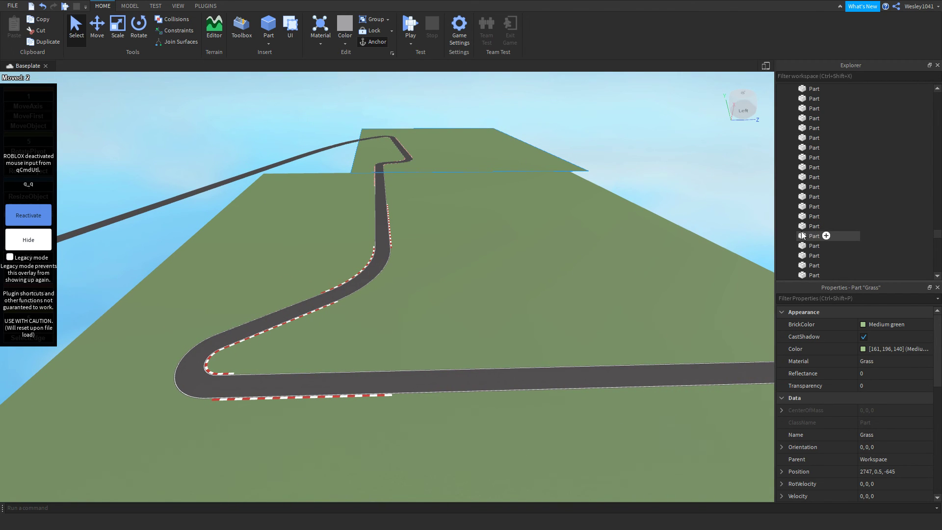
{"action": "scroll", "coordinate": [802, 235], "scroll_direction": "down", "scroll_amount": 6}
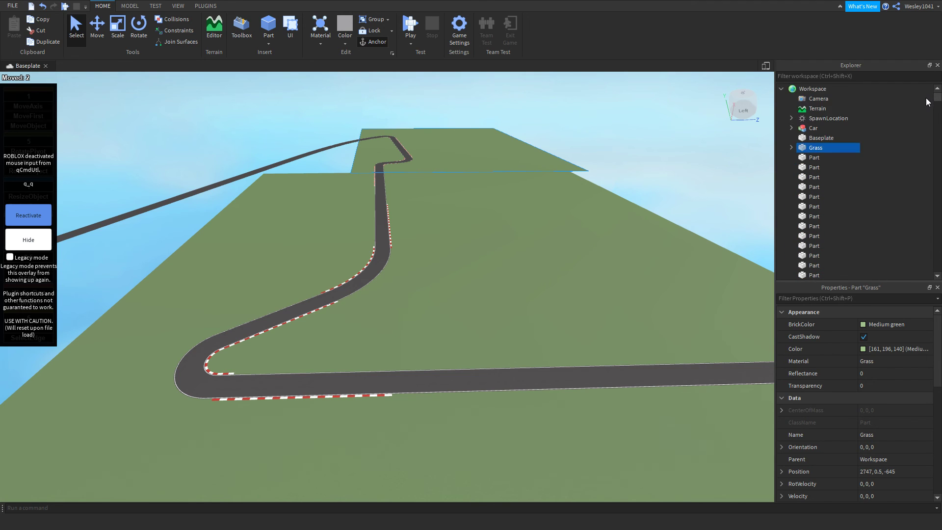
{"action": "left_click", "coordinate": [849, 77]}
{"action": "type", "text": "gra"}
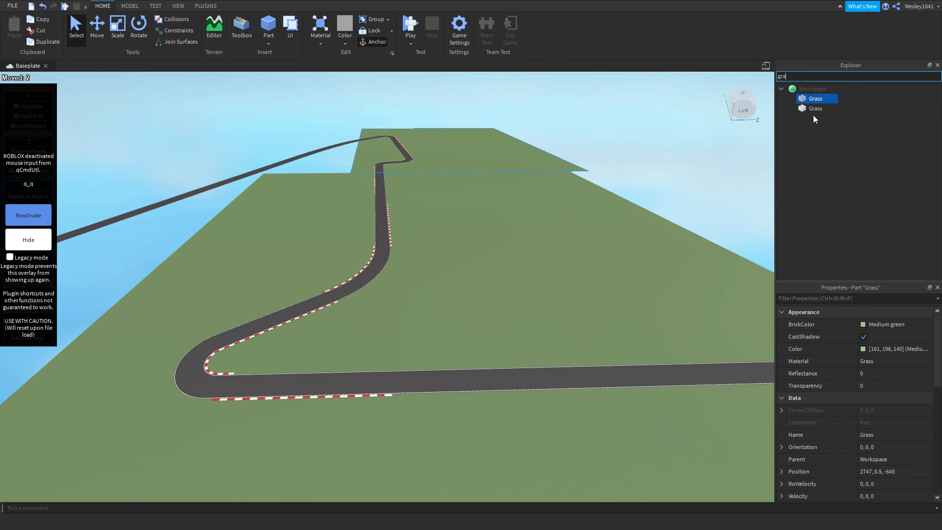
{"action": "left_click", "coordinate": [815, 108]}
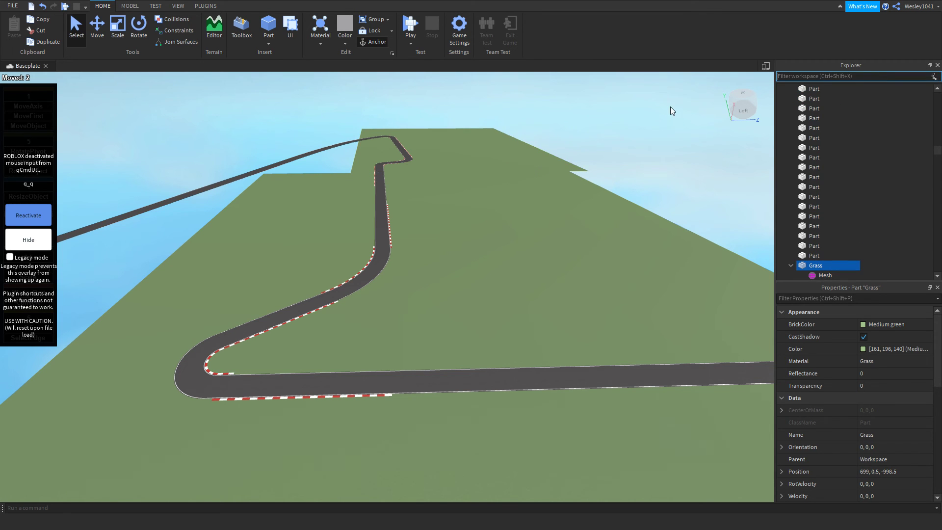
- Reactivate the qCmdUtl plugin and resize the selected Grass part by 503 studs on the side away from the Baseplate
{"action": "right_click_drag", "start_coordinate": [673, 111], "coordinate": [698, 119]}
{"action": "left_click", "coordinate": [29, 208]}
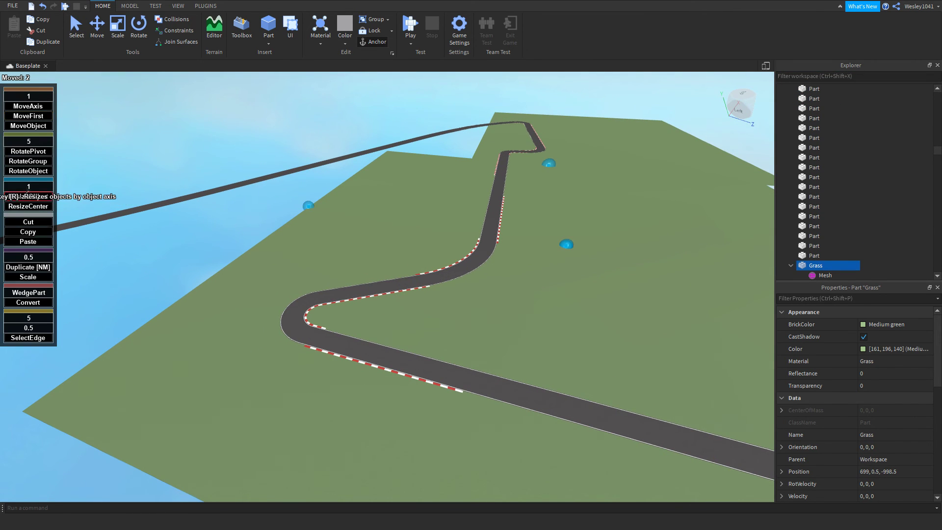
{"action": "right_click_drag", "start_coordinate": [162, 201], "coordinate": [274, 198]}
{"action": "scroll", "coordinate": [274, 198], "scroll_direction": "down", "scroll_amount": 3}
{"action": "right_click_drag", "start_coordinate": [408, 183], "coordinate": [332, 199]}
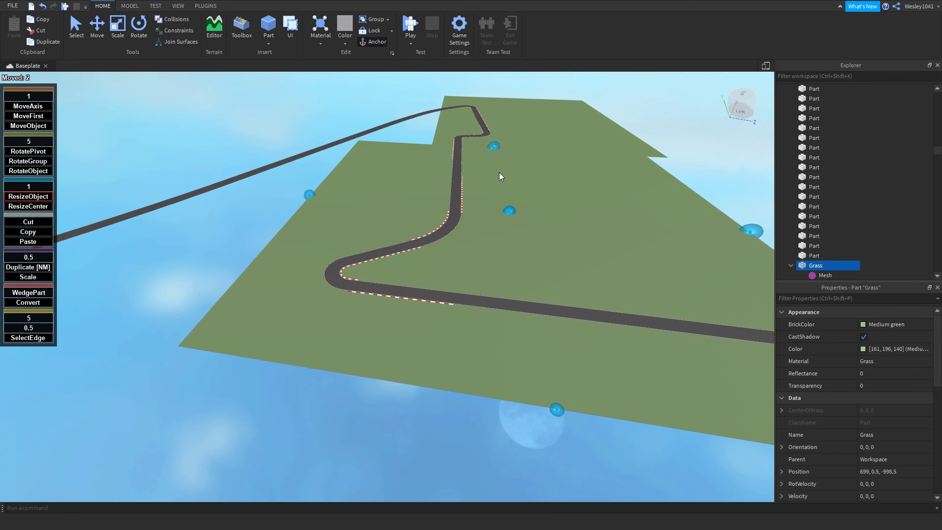
{"action": "right_click_drag", "start_coordinate": [505, 148], "coordinate": [508, 151]}
{"action": "scroll", "coordinate": [508, 151], "scroll_direction": "down", "scroll_amount": 2}
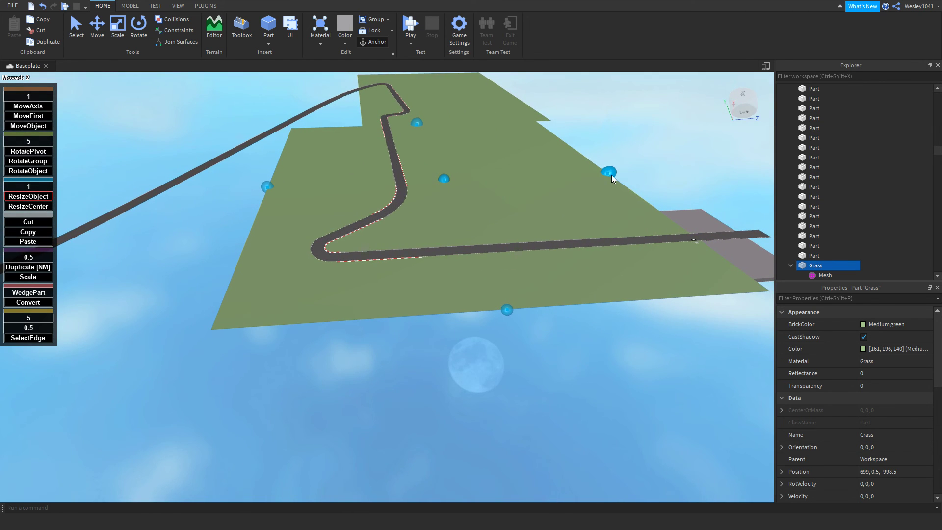
{"action": "left_click_drag", "start_coordinate": [265, 189], "coordinate": [175, 198]}
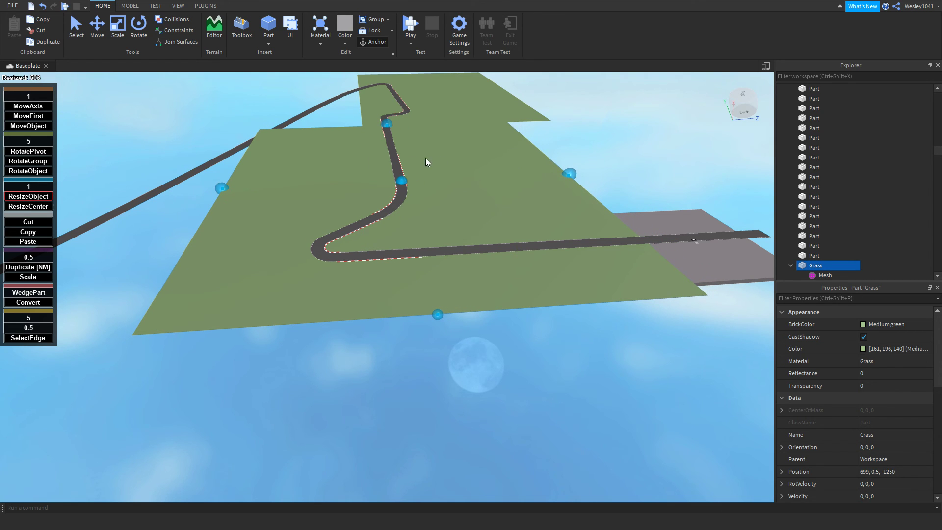
- Set the move increment to 2048, duplicate the Grass part and move the copy 2048 studs over the Baseplate with MoveFirst
{"action": "scroll", "coordinate": [252, 157], "scroll_direction": "up", "scroll_amount": 2}
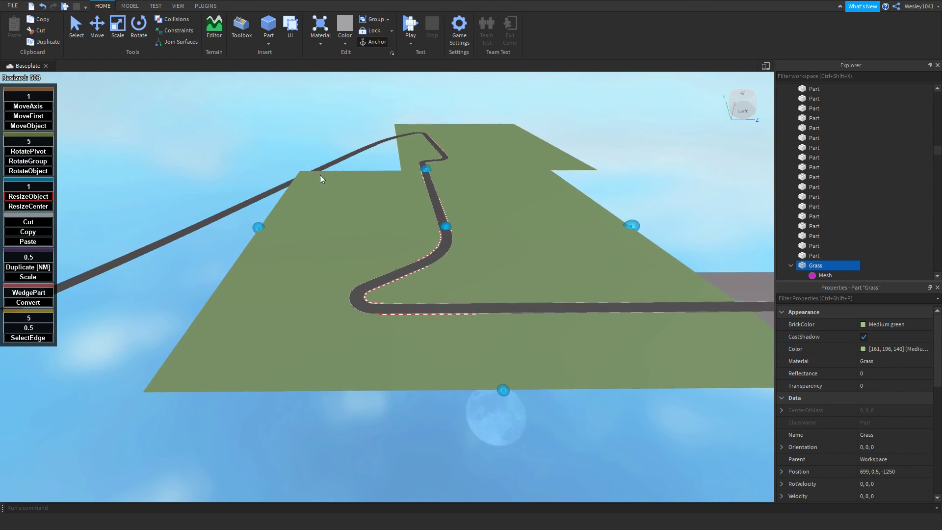
{"action": "key", "text": "w"}
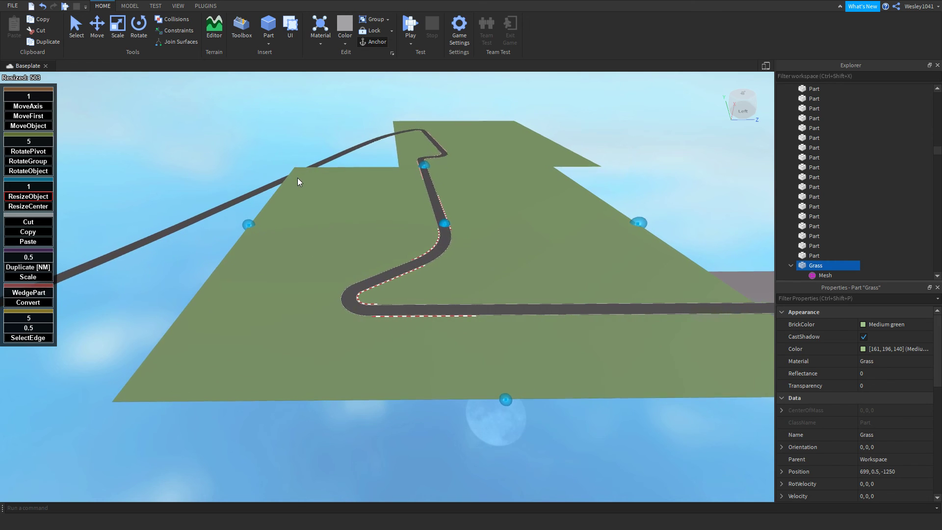
{"action": "right_click_drag", "start_coordinate": [297, 178], "coordinate": [372, 178]}
{"action": "scroll", "coordinate": [392, 183], "scroll_direction": "up", "scroll_amount": 4}
{"action": "scroll", "coordinate": [528, 216], "scroll_direction": "down", "scroll_amount": 3}
{"action": "right_click_drag", "start_coordinate": [528, 216], "coordinate": [526, 213]}
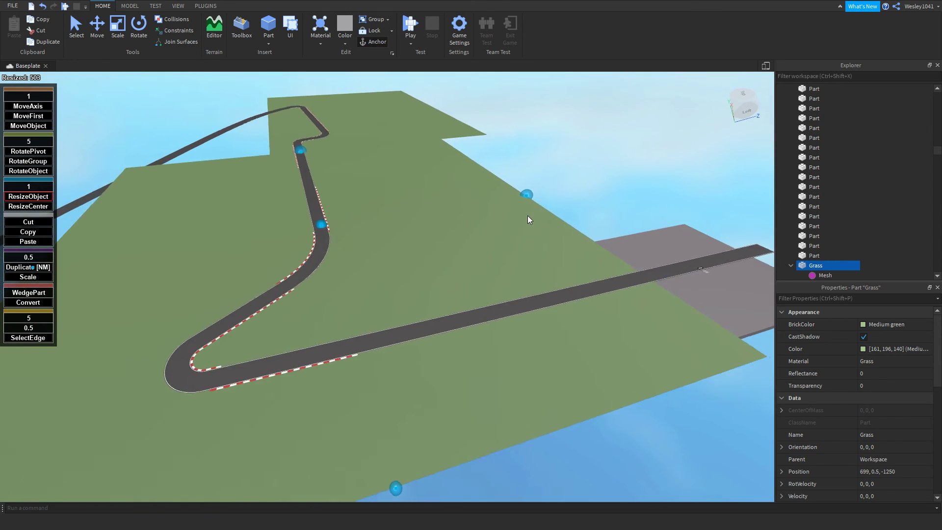
{"action": "scroll", "coordinate": [525, 209], "scroll_direction": "down", "scroll_amount": 3}
{"action": "key", "text": "d"}
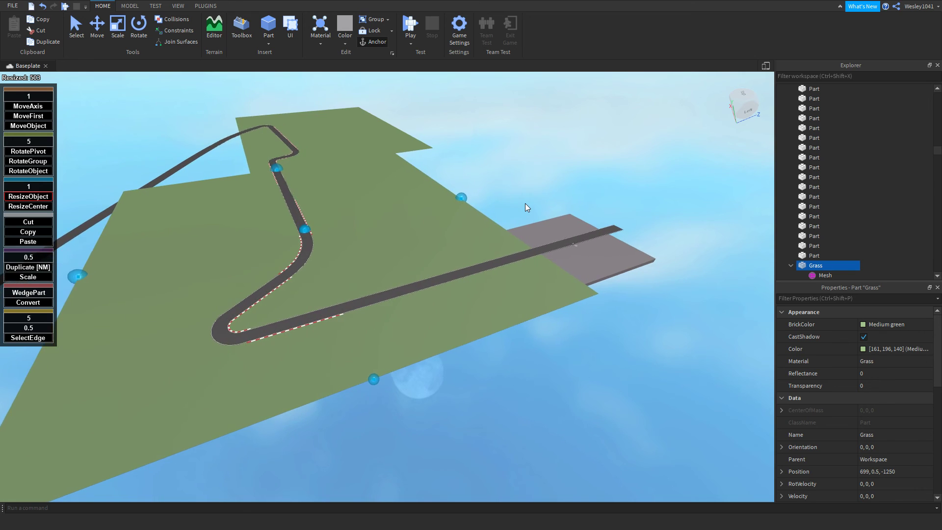
{"action": "scroll", "coordinate": [806, 360], "scroll_direction": "down", "scroll_amount": 3}
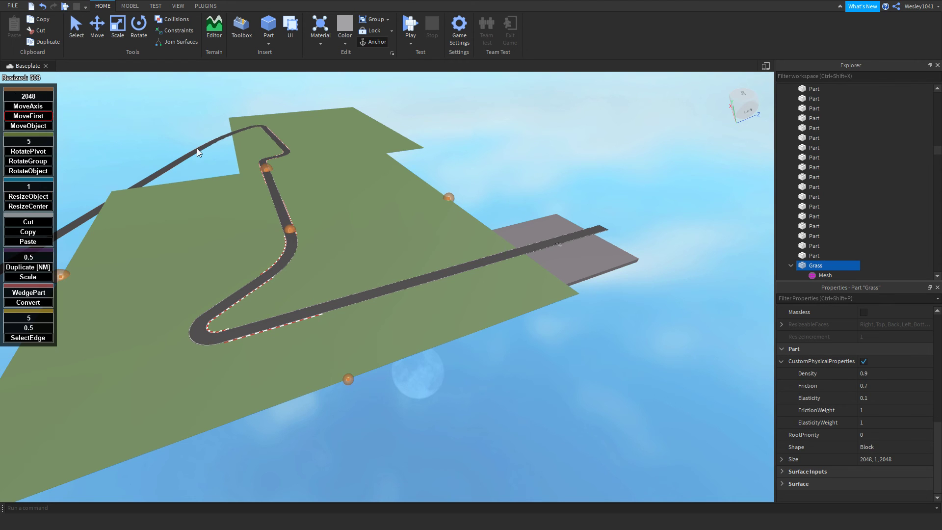
{"action": "left_click_drag", "start_coordinate": [494, 195], "coordinate": [646, 180]}
{"action": "right_click_drag", "start_coordinate": [647, 181], "coordinate": [648, 180]}
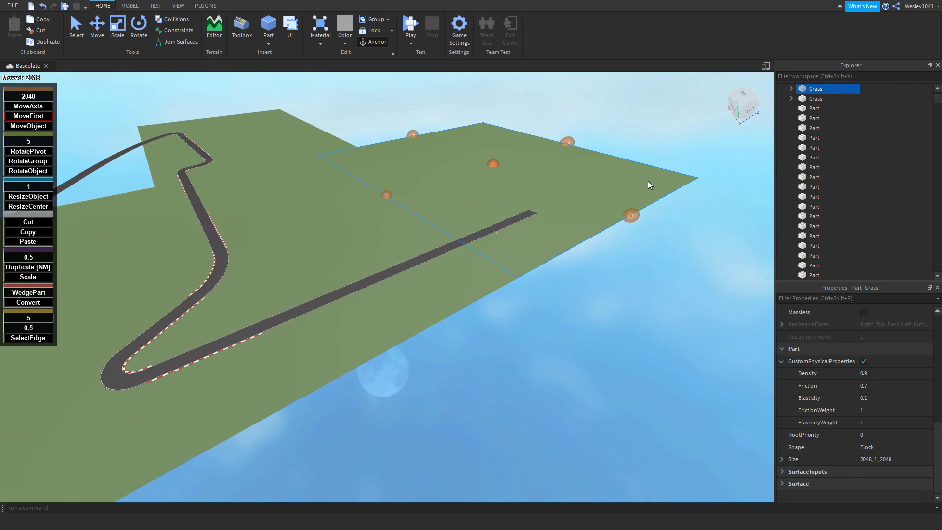
- Delete the Baseplate from the Workspace
{"action": "scroll", "coordinate": [403, 160], "scroll_direction": "up", "scroll_amount": 5}
{"action": "scroll", "coordinate": [405, 140], "scroll_direction": "up", "scroll_amount": 5}
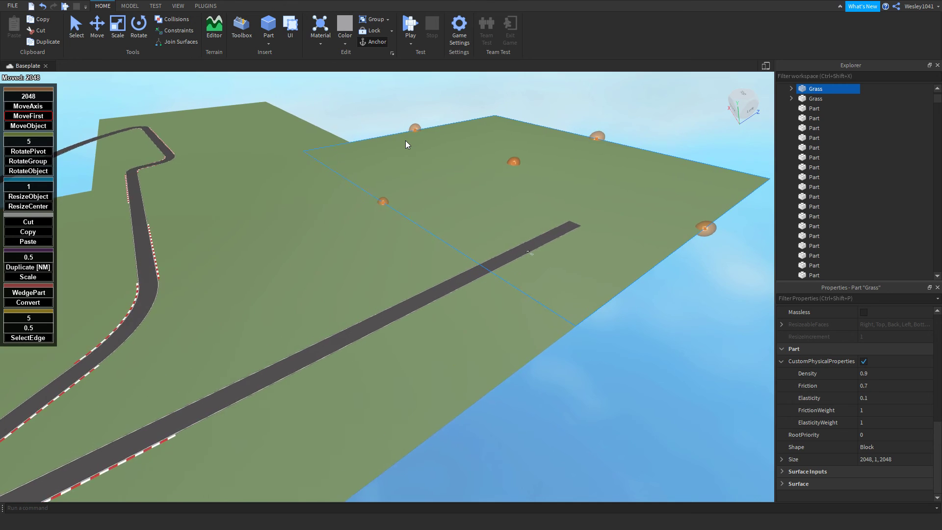
{"action": "scroll", "coordinate": [468, 180], "scroll_direction": "up", "scroll_amount": 5}
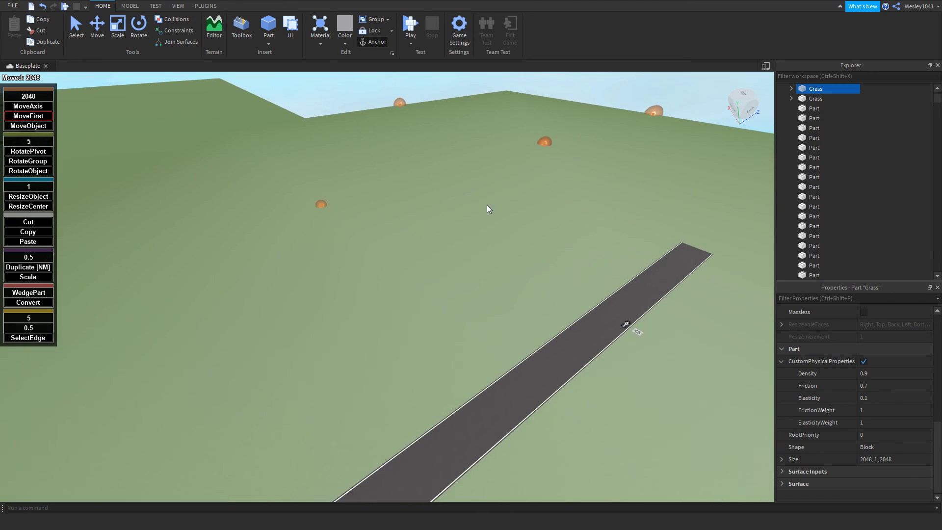
{"action": "right_click_drag", "start_coordinate": [502, 208], "coordinate": [502, 209]}
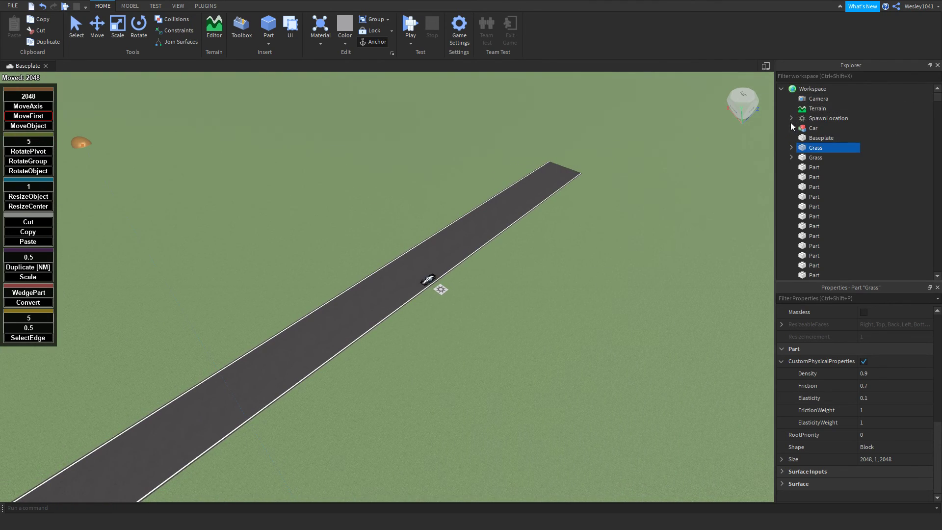
{"action": "key", "text": "Delete"}
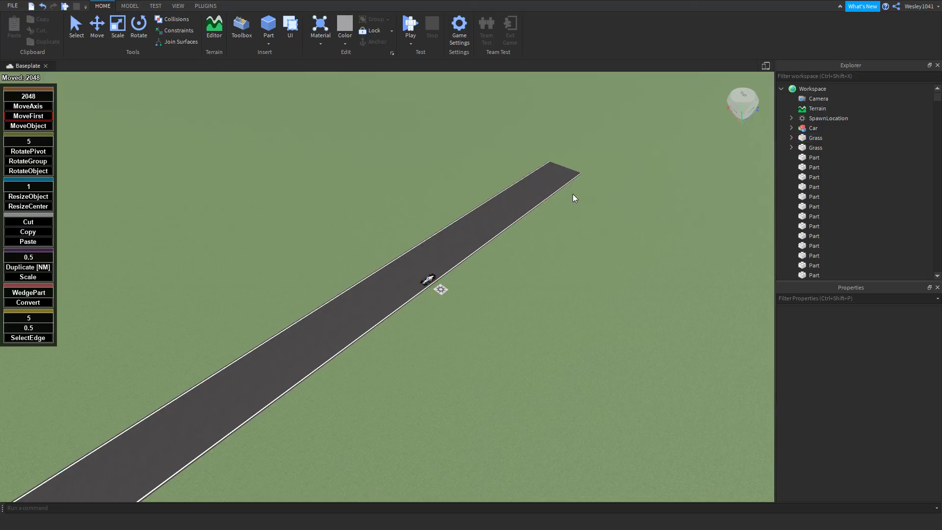
- Examine the track, its kerbs and the surrounding grass from the starting straight to the hairpin and back
{"action": "right_click_drag", "start_coordinate": [559, 196], "coordinate": [512, 210]}
{"action": "key", "text": "w"}
{"action": "key", "text": "w"}
{"action": "key", "text": "w"}
{"action": "left_click", "coordinate": [346, 271]}
{"action": "right_click_drag", "start_coordinate": [449, 217], "coordinate": [449, 217]}
{"action": "key", "text": "s"}
{"action": "key", "text": "d"}
{"action": "left_click", "coordinate": [519, 136]}
{"action": "key", "text": "w"}
{"action": "right_click_drag", "start_coordinate": [520, 136], "coordinate": [519, 136]}
{"action": "key", "text": "w"}
{"action": "key", "text": "w"}
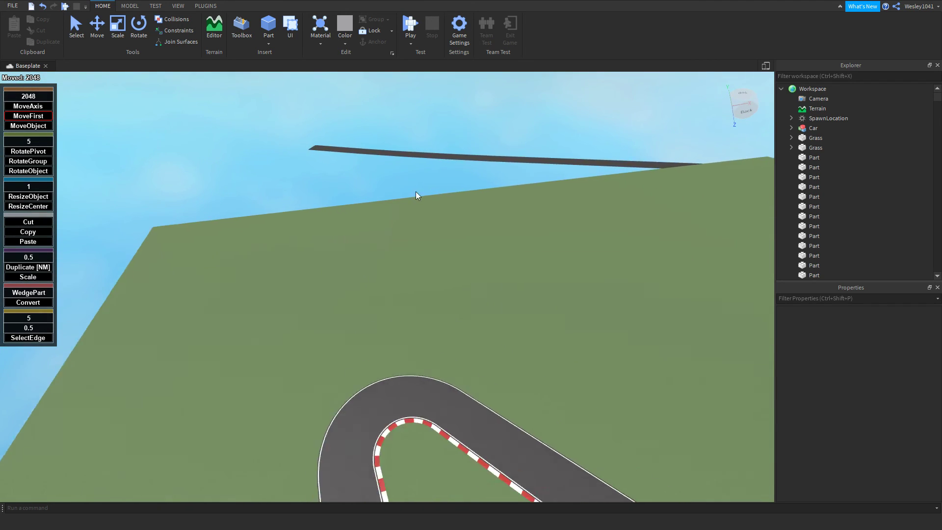
{"action": "right_click_drag", "start_coordinate": [420, 245], "coordinate": [420, 245]}
{"action": "key", "text": "s"}
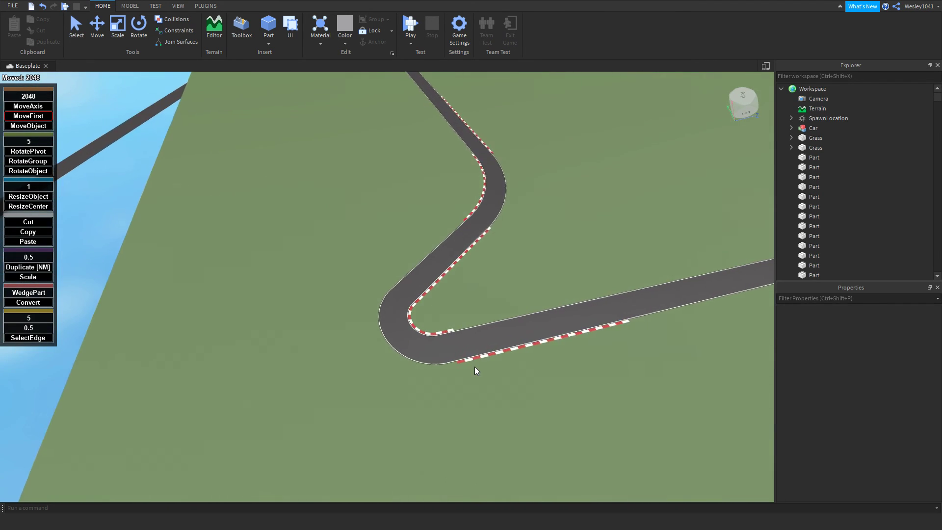
{"action": "scroll", "coordinate": [475, 367], "scroll_direction": "up", "scroll_amount": 5}
{"action": "key", "text": "s"}
{"action": "key", "text": "d"}
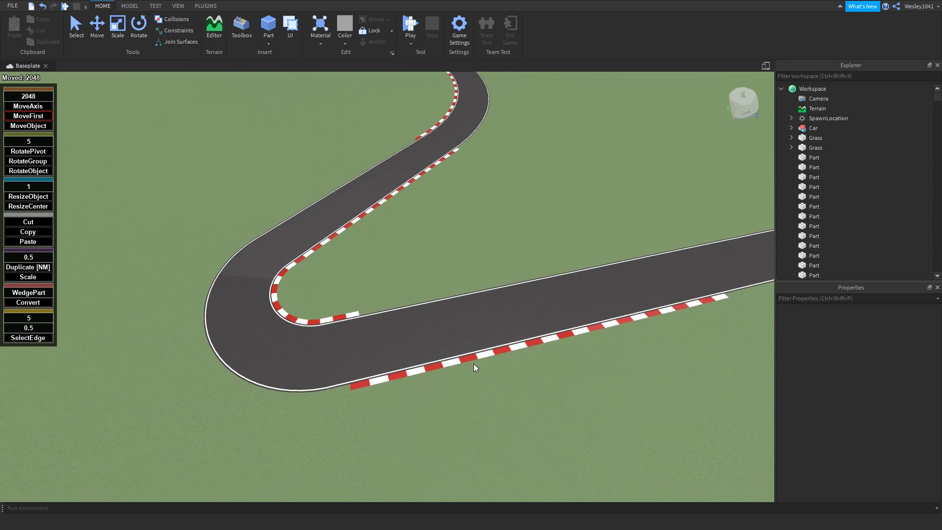
{"action": "right_click_drag", "start_coordinate": [473, 364], "coordinate": [422, 368]}
{"action": "key", "text": "a"}
{"action": "key", "text": "w"}
{"action": "key", "text": "w"}
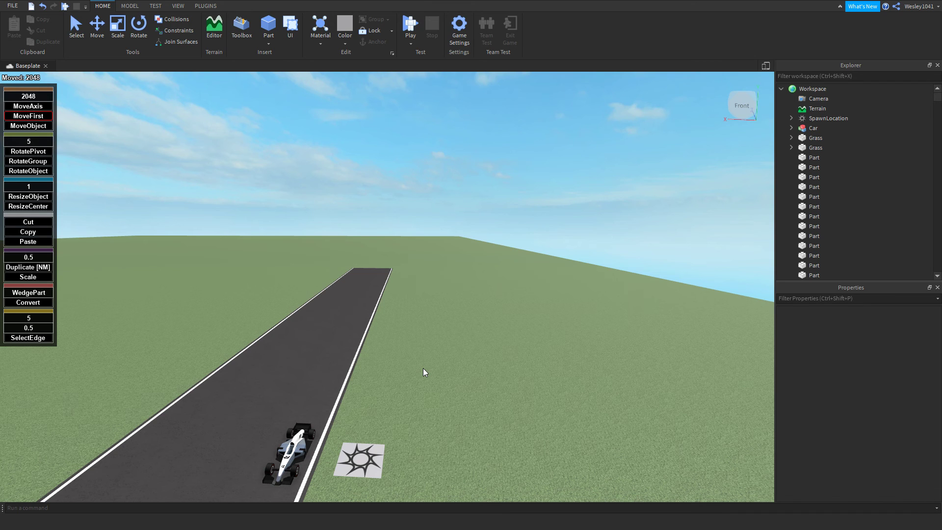
{"action": "right_click_drag", "start_coordinate": [423, 368], "coordinate": [349, 314]}
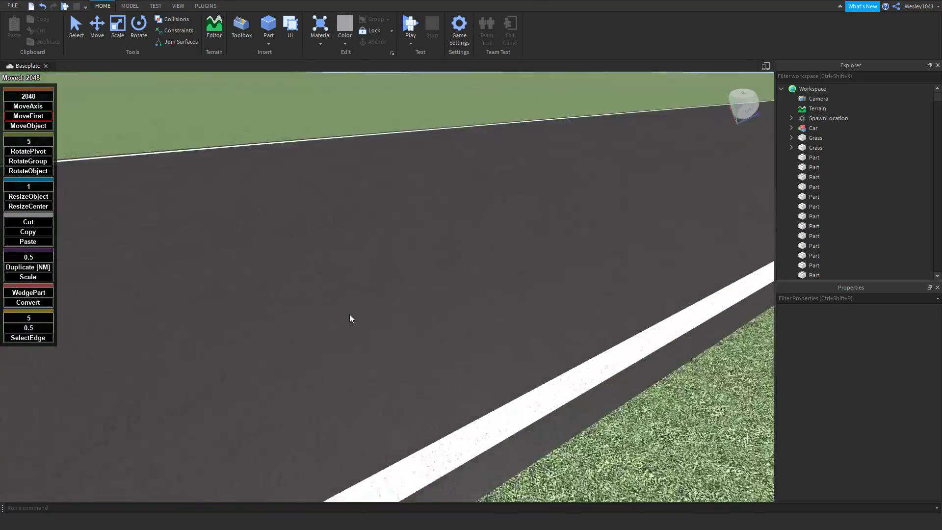
{"action": "scroll", "coordinate": [349, 314], "scroll_direction": "down", "scroll_amount": 5}
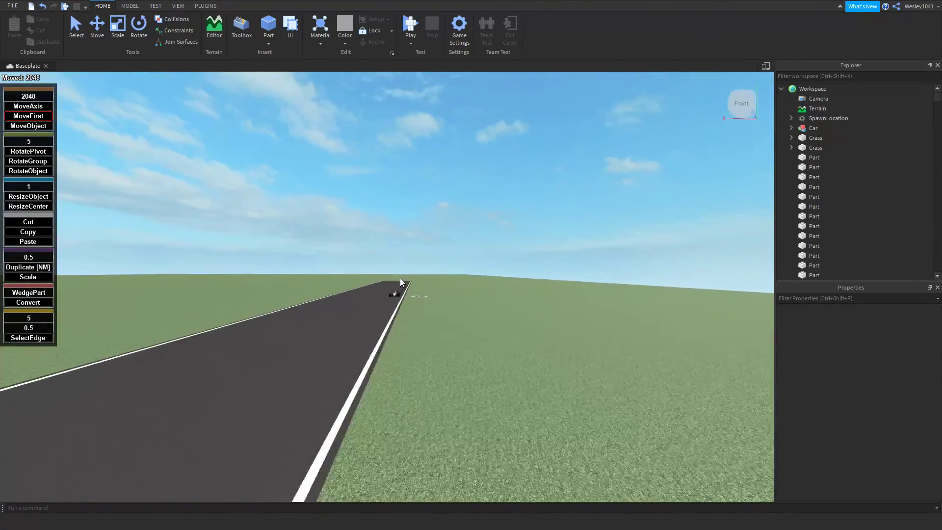
{"action": "right_click_drag", "start_coordinate": [399, 278], "coordinate": [400, 279]}
{"action": "scroll", "coordinate": [400, 278], "scroll_direction": "down", "scroll_amount": 6}
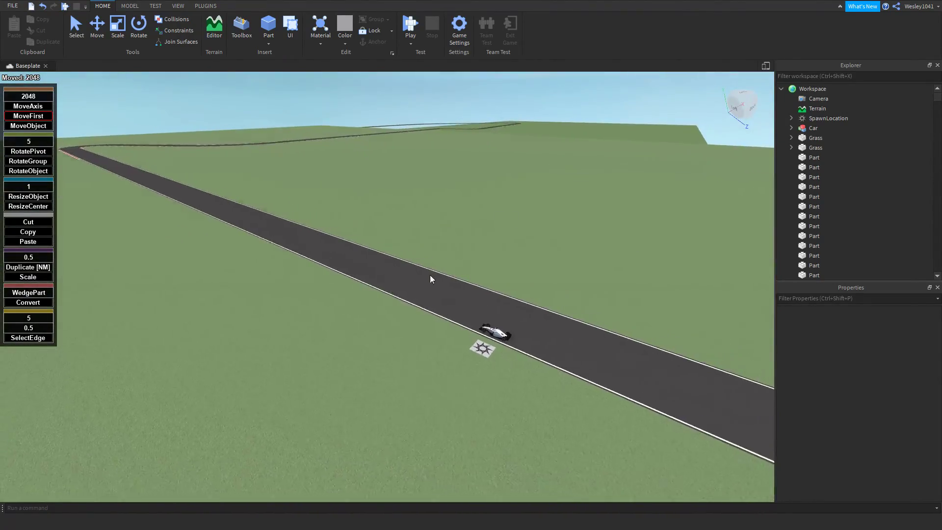
- Insert a block part on the grass, move it farther from the spawn location and rotate it 90°
{"action": "scroll", "coordinate": [470, 319], "scroll_direction": "up", "scroll_amount": 6}
{"action": "right_click_drag", "start_coordinate": [470, 319], "coordinate": [470, 328]}
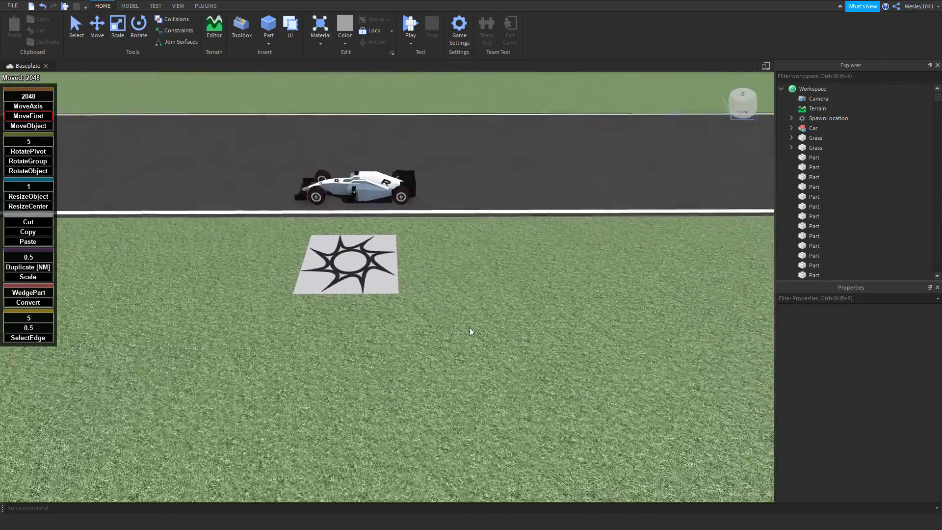
{"action": "key", "text": "a"}
{"action": "key", "text": "s"}
{"action": "right_click_drag", "start_coordinate": [443, 202], "coordinate": [443, 203]}
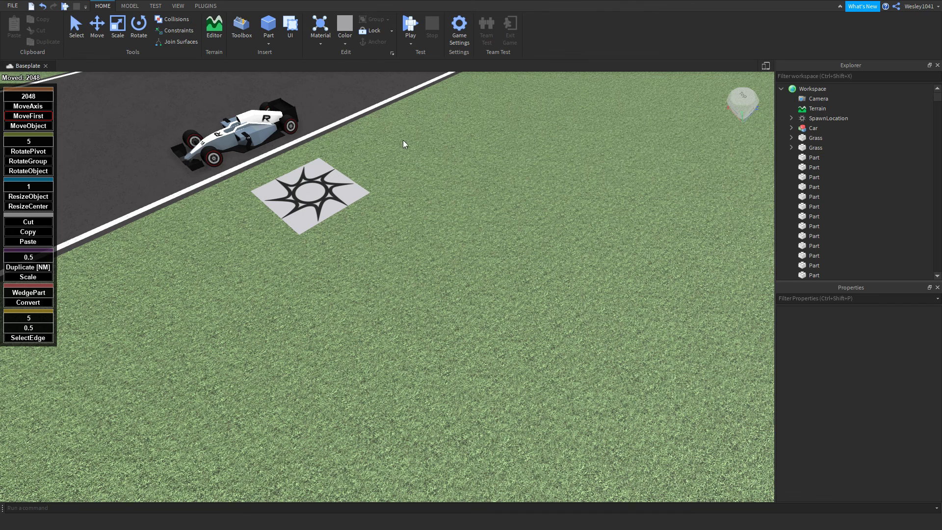
{"action": "left_click", "coordinate": [268, 25]}
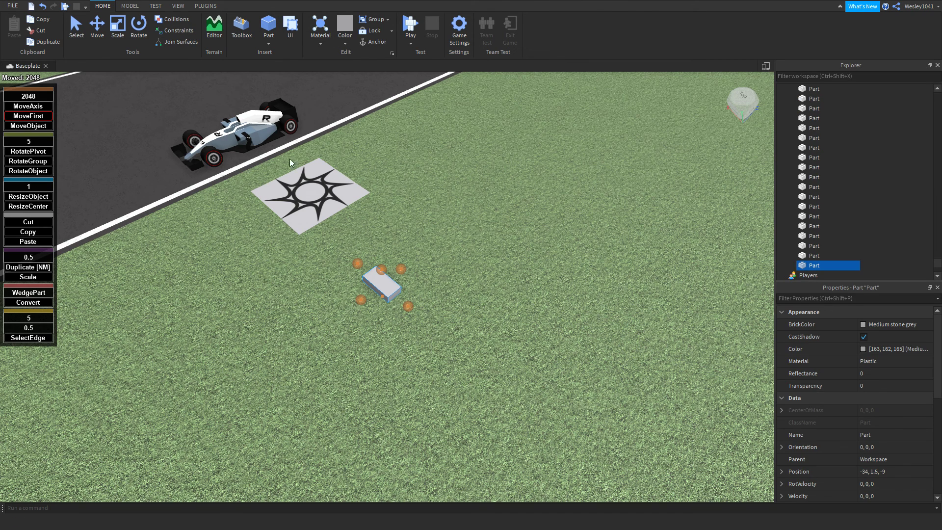
{"action": "left_click", "coordinate": [77, 40]}
{"action": "left_click_drag", "start_coordinate": [386, 288], "coordinate": [456, 271]}
{"action": "key", "text": "ctrl+r"}
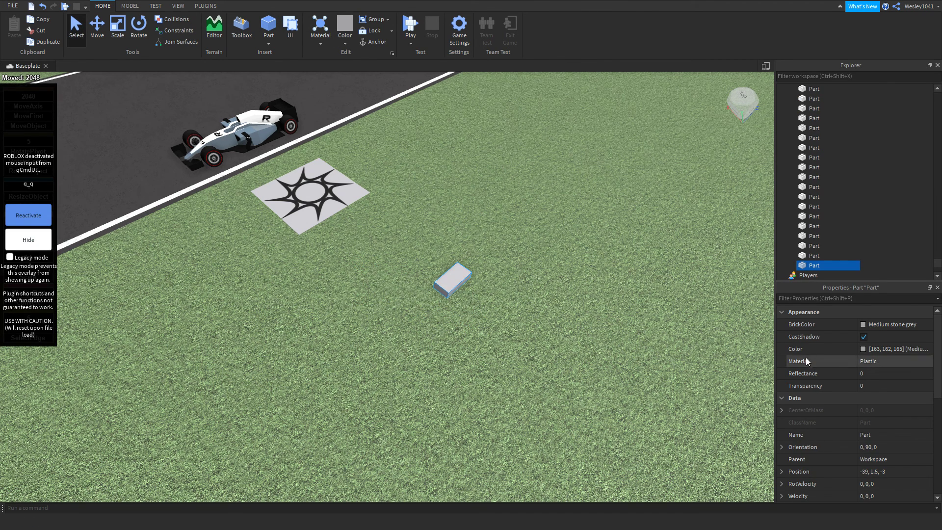
- Move the new part, rotate it another 90° and shrink it by 3.8 studs into a thin panel with ResizeObject
{"action": "left_click", "coordinate": [118, 27]}
{"action": "scroll", "coordinate": [514, 190], "scroll_direction": "up", "scroll_amount": 5}
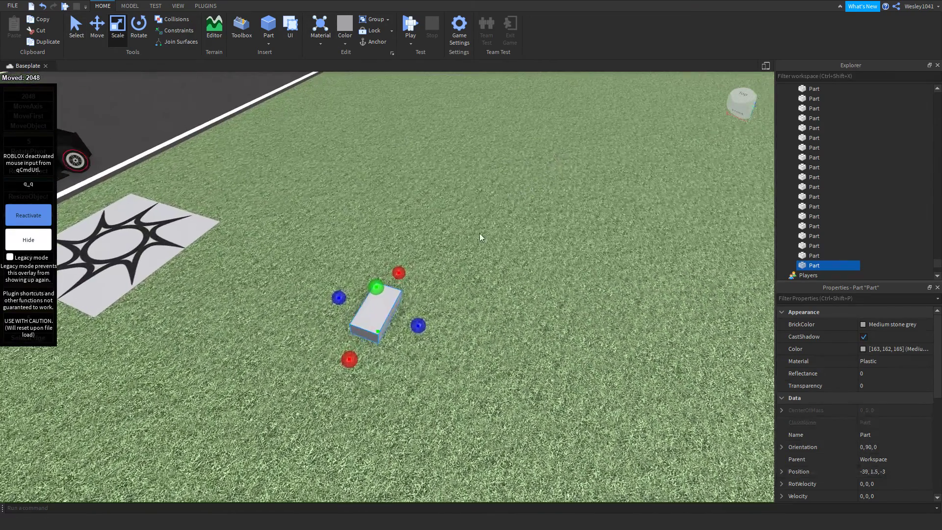
{"action": "left_click_drag", "start_coordinate": [373, 309], "coordinate": [493, 335]}
{"action": "key", "text": "ctrl+r"}
{"action": "left_click", "coordinate": [27, 216]}
{"action": "left_click", "coordinate": [28, 196]}
{"action": "right_click_drag", "start_coordinate": [493, 334], "coordinate": [443, 316]}
{"action": "key", "text": "d"}
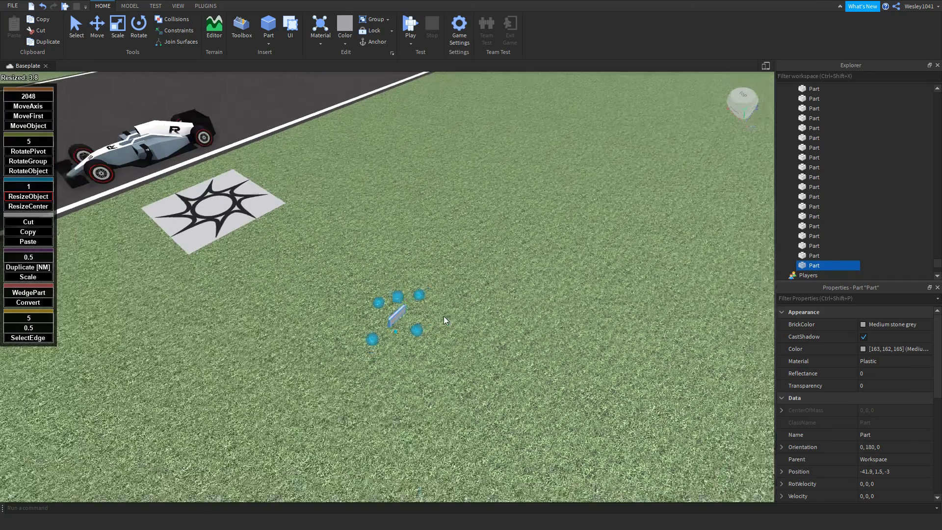
- Set the panel's BrickColor to Mid gray, anchor it and change its material to Concrete
{"action": "left_click", "coordinate": [870, 325]}
{"action": "left_click", "coordinate": [823, 303]}
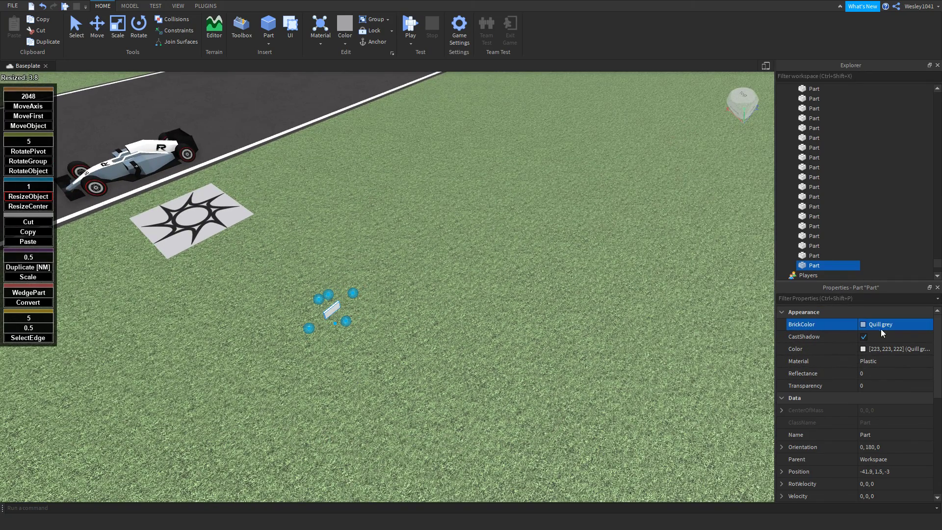
{"action": "left_click", "coordinate": [881, 329]}
{"action": "left_click", "coordinate": [820, 297]}
{"action": "scroll", "coordinate": [870, 389], "scroll_direction": "down", "scroll_amount": 5}
{"action": "scroll", "coordinate": [878, 425], "scroll_direction": "up", "scroll_amount": 5}
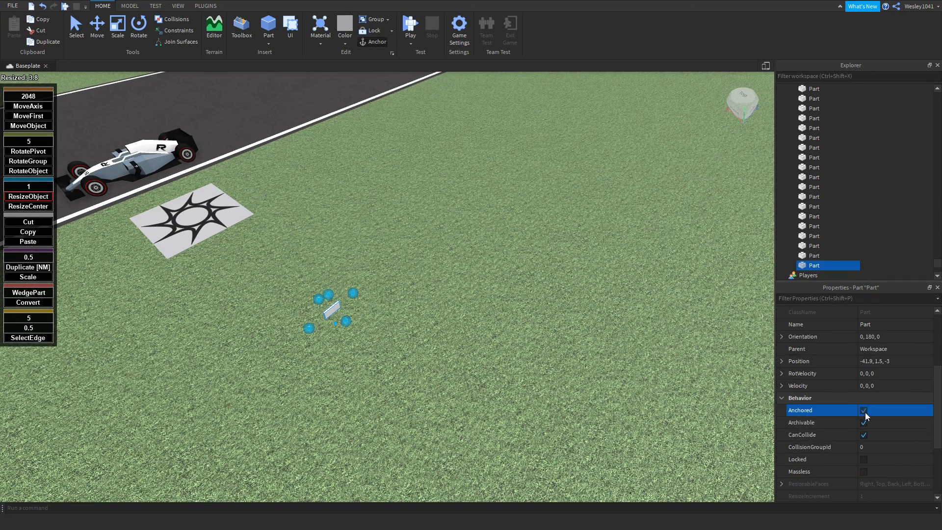
{"action": "left_click", "coordinate": [871, 360]}
{"action": "left_click", "coordinate": [880, 383]}
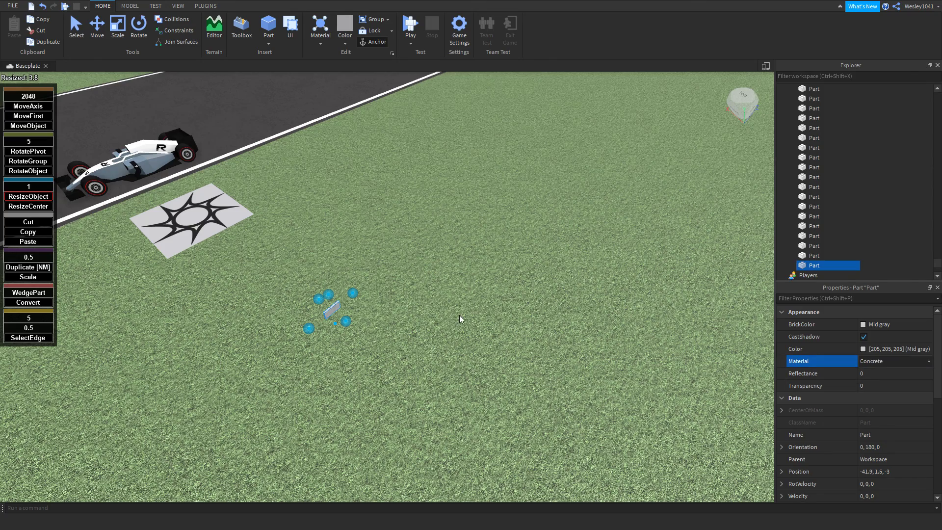
- Increase the concrete panel's height to 4 studs with ResizeObject
{"action": "key", "text": "w"}
{"action": "key", "text": "d"}
{"action": "right_click_drag", "start_coordinate": [459, 315], "coordinate": [463, 317]}
{"action": "key", "text": "s"}
{"action": "key", "text": "a"}
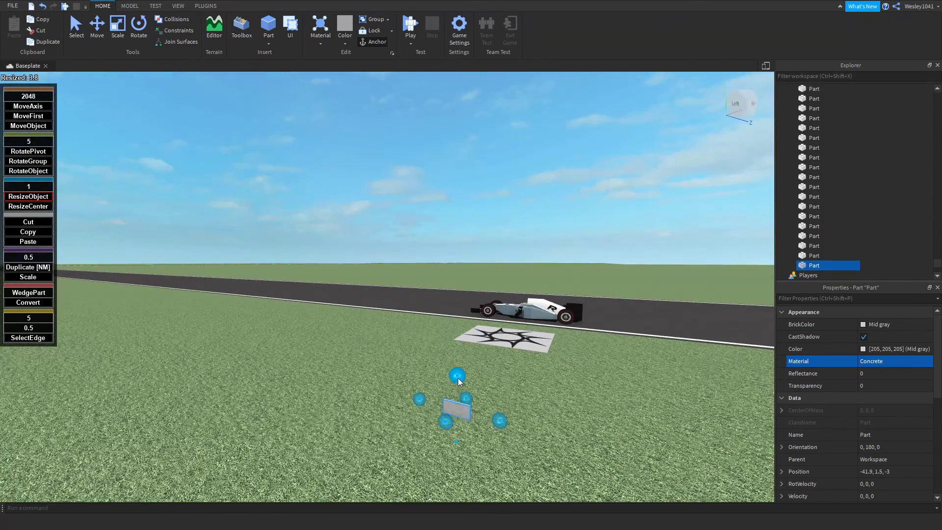
{"action": "left_click_drag", "start_coordinate": [457, 377], "coordinate": [456, 341]}
{"action": "scroll", "coordinate": [877, 458], "scroll_direction": "down", "scroll_amount": 5}
{"action": "key", "text": "w"}
{"action": "key", "text": "d"}
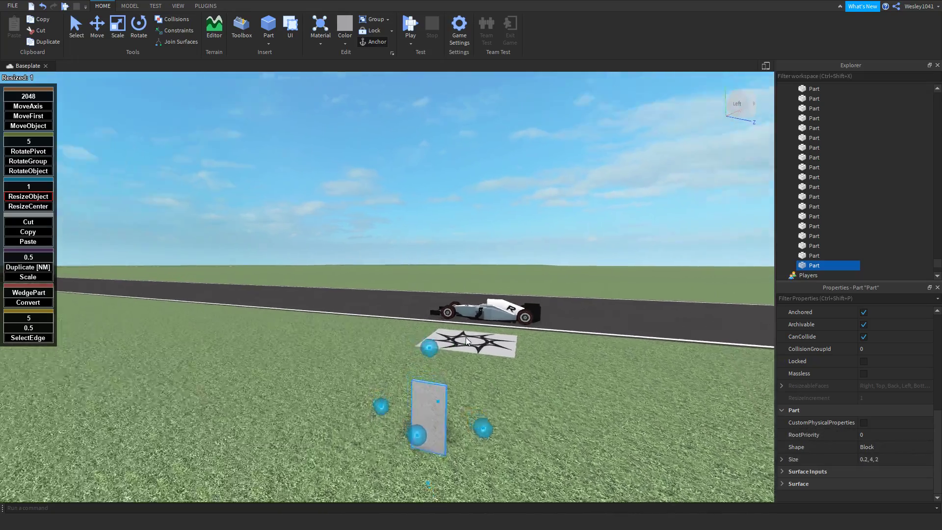
- Set the move increment to 1 and shift the panel 2 studs toward the track with MoveFirst
{"action": "right_click_drag", "start_coordinate": [466, 337], "coordinate": [466, 337]}
{"action": "key", "text": "s"}
{"action": "key", "text": "d"}
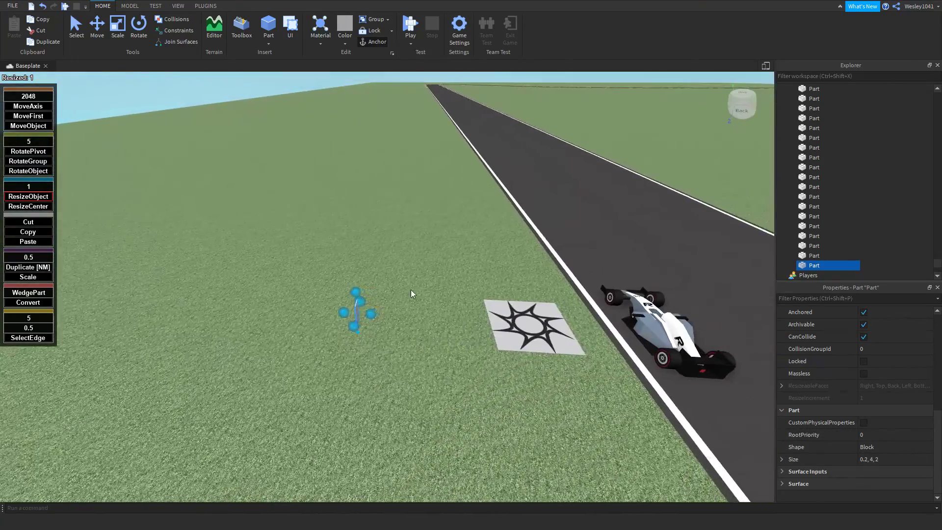
{"action": "left_click", "coordinate": [33, 97]}
{"action": "type", "text": "1"}
{"action": "left_click", "coordinate": [28, 116]}
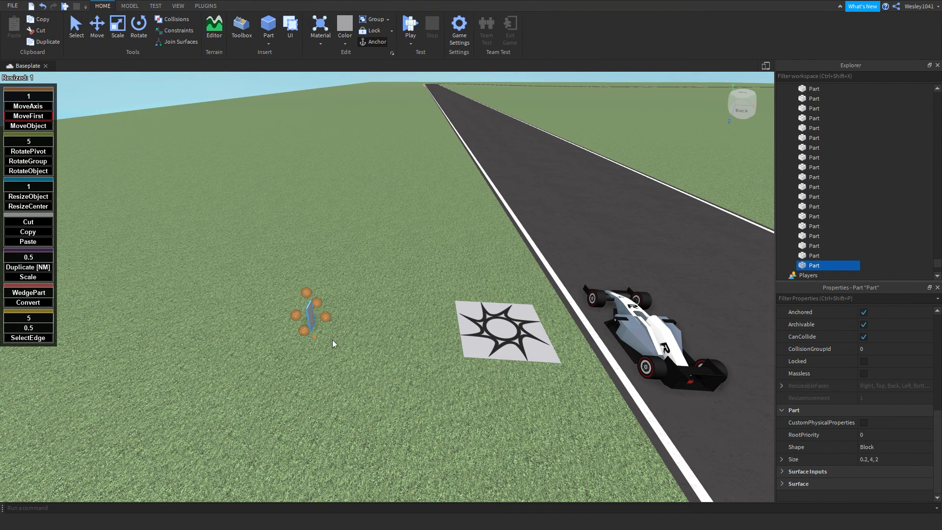
{"action": "left_click_drag", "start_coordinate": [327, 318], "coordinate": [469, 330]}
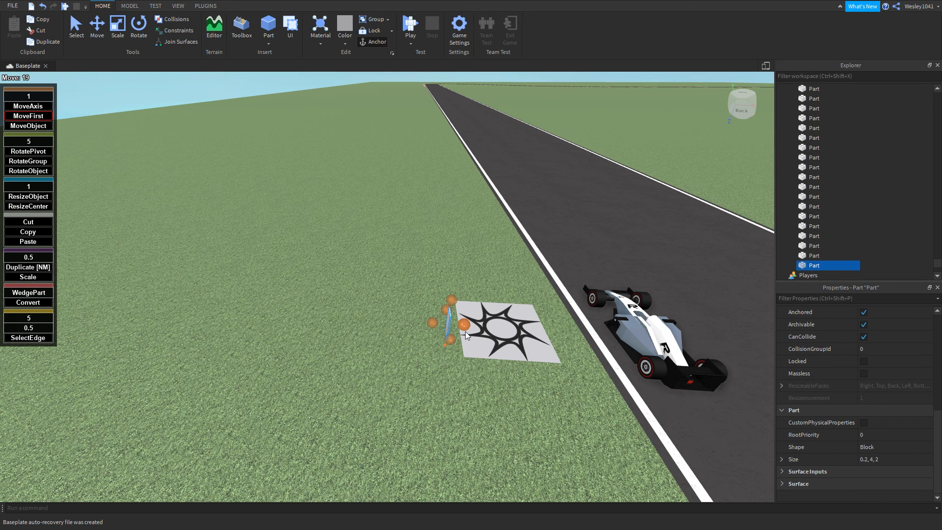
{"action": "left_click_drag", "start_coordinate": [465, 331], "coordinate": [343, 329]}
- Stretch the panel by 1591 studs along the straight to the hairpin with ResizeObject, forming a long barrier
{"action": "left_click", "coordinate": [45, 196]}
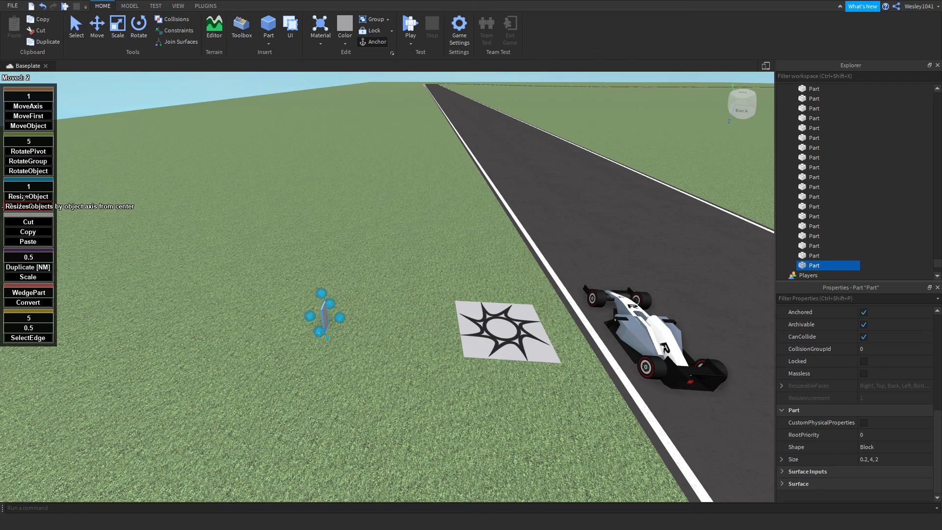
{"action": "right_click_drag", "start_coordinate": [171, 218], "coordinate": [172, 218]}
{"action": "scroll", "coordinate": [187, 213], "scroll_direction": "down", "scroll_amount": 6}
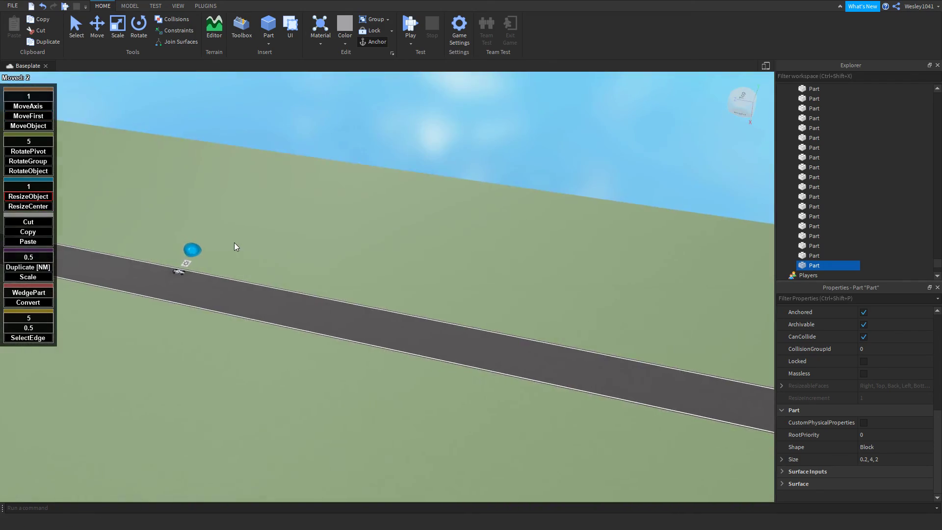
{"action": "scroll", "coordinate": [231, 248], "scroll_direction": "up", "scroll_amount": 6}
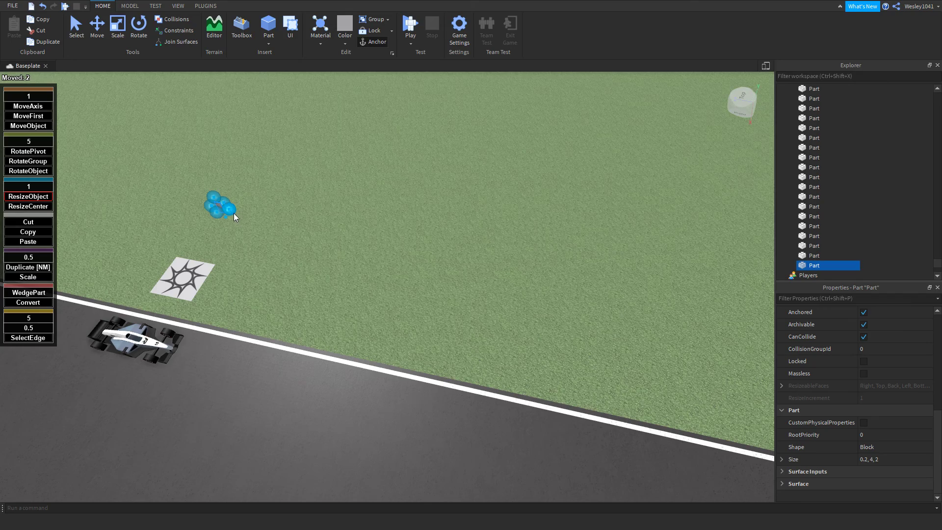
{"action": "left_click_drag", "start_coordinate": [233, 213], "coordinate": [382, 208]}
{"action": "right_click_drag", "start_coordinate": [383, 208], "coordinate": [382, 208]}
{"action": "left_click_drag", "start_coordinate": [383, 208], "coordinate": [382, 208]}
{"action": "right_click_drag", "start_coordinate": [383, 208], "coordinate": [382, 208]}
{"action": "left_click_drag", "start_coordinate": [383, 208], "coordinate": [475, 134]}
{"action": "right_click_drag", "start_coordinate": [464, 138], "coordinate": [464, 137]}
{"action": "scroll", "coordinate": [451, 149], "scroll_direction": "up", "scroll_amount": 10}
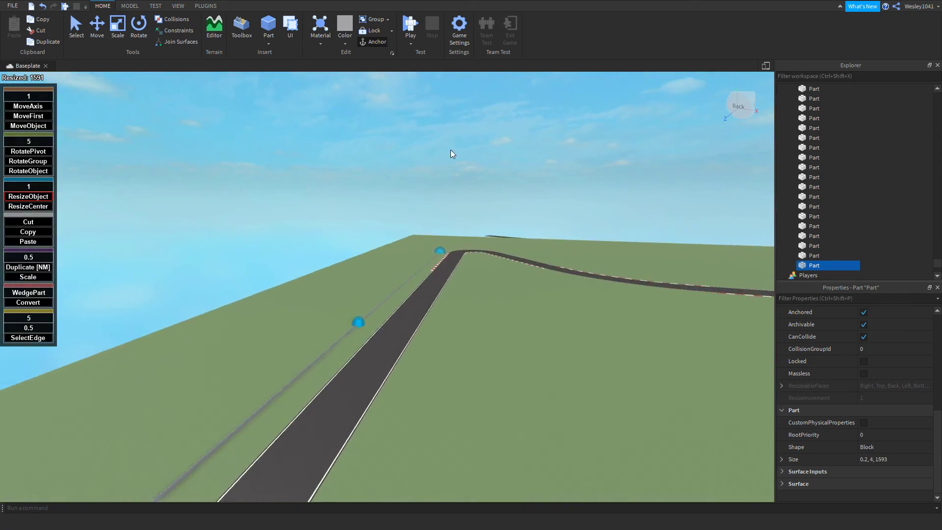
{"action": "scroll", "coordinate": [432, 278], "scroll_direction": "up", "scroll_amount": 10}
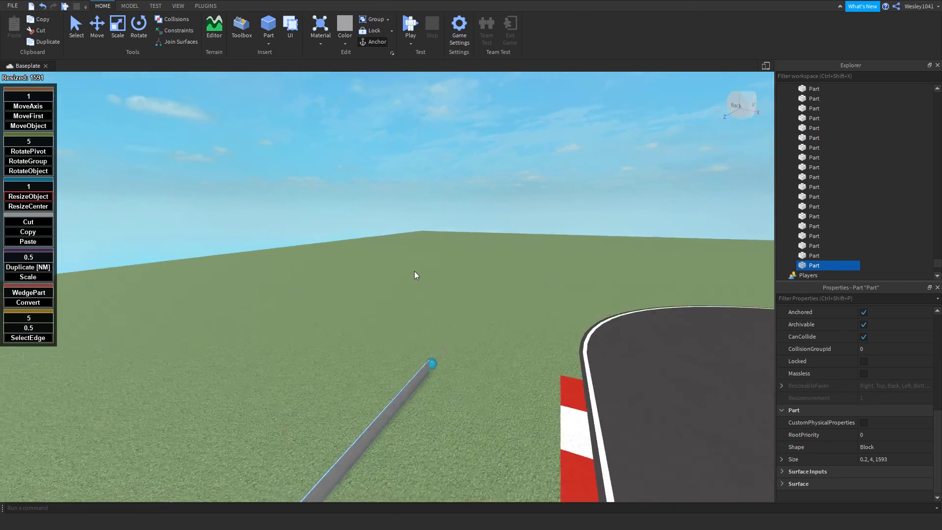
- Extend the opposite end of the barrier by 74 studs along the straight
{"action": "right_click_drag", "start_coordinate": [414, 271], "coordinate": [414, 271]}
{"action": "scroll", "coordinate": [414, 271], "scroll_direction": "down", "scroll_amount": 5}
{"action": "left_click_drag", "start_coordinate": [381, 272], "coordinate": [449, 254]}
{"action": "right_click_drag", "start_coordinate": [440, 325], "coordinate": [446, 339]}
{"action": "scroll", "coordinate": [422, 307], "scroll_direction": "up", "scroll_amount": 8}
{"action": "scroll", "coordinate": [447, 339], "scroll_direction": "up", "scroll_amount": 5}
{"action": "scroll", "coordinate": [446, 339], "scroll_direction": "up", "scroll_amount": 4}
{"action": "scroll", "coordinate": [460, 341], "scroll_direction": "up", "scroll_amount": 1}
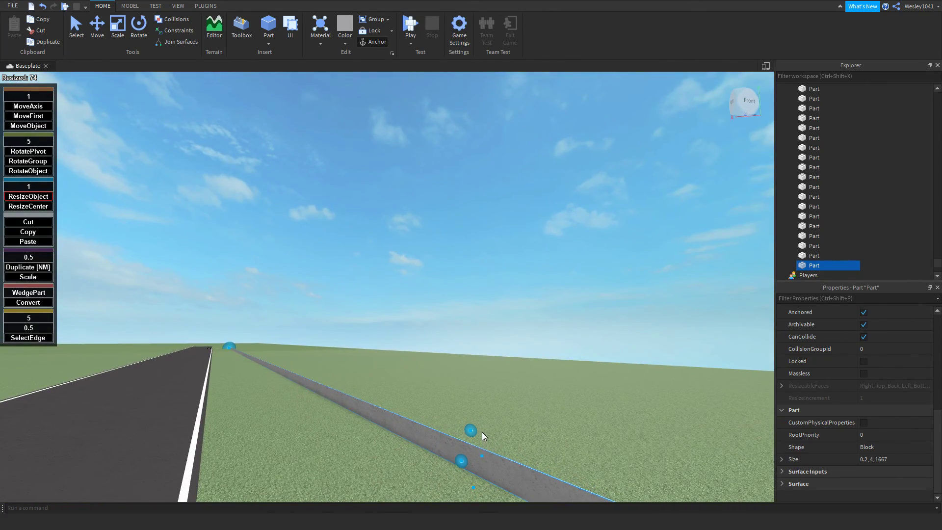
- Copy and paste the concrete barrier and raise the copy onto the top edge of the original
{"action": "key", "text": "F11"}
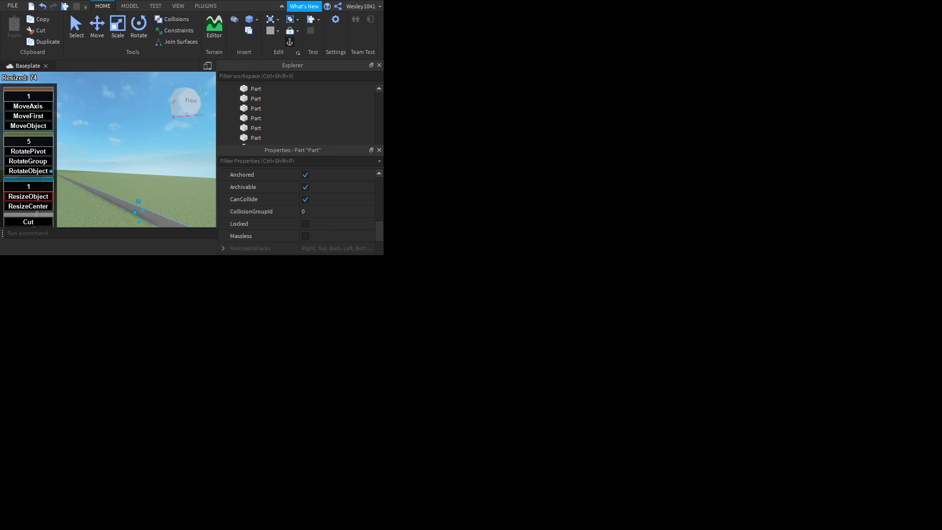
{"action": "key", "text": "ctrl+c"}
{"action": "left_click", "coordinate": [368, 0]}
{"action": "right_click_drag", "start_coordinate": [473, 223], "coordinate": [521, 247]}
{"action": "key", "text": "w"}
{"action": "left_click", "coordinate": [29, 117]}
{"action": "right_click_drag", "start_coordinate": [432, 275], "coordinate": [470, 281]}
{"action": "key", "text": "ctrl+v"}
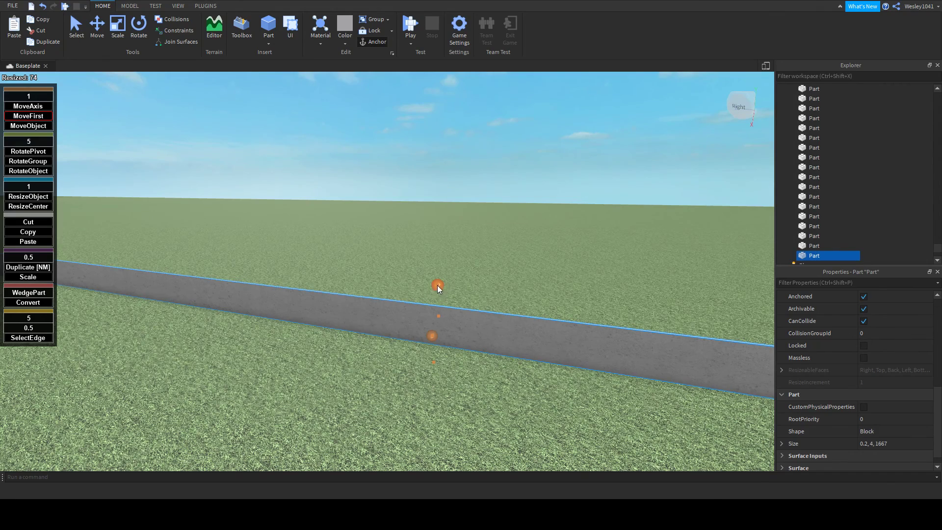
{"action": "left_click_drag", "start_coordinate": [437, 285], "coordinate": [461, 130]}
- Increase the raised copy's height by 8 studs to 12 and form a thin rail along its top edge
{"action": "left_click", "coordinate": [28, 196]}
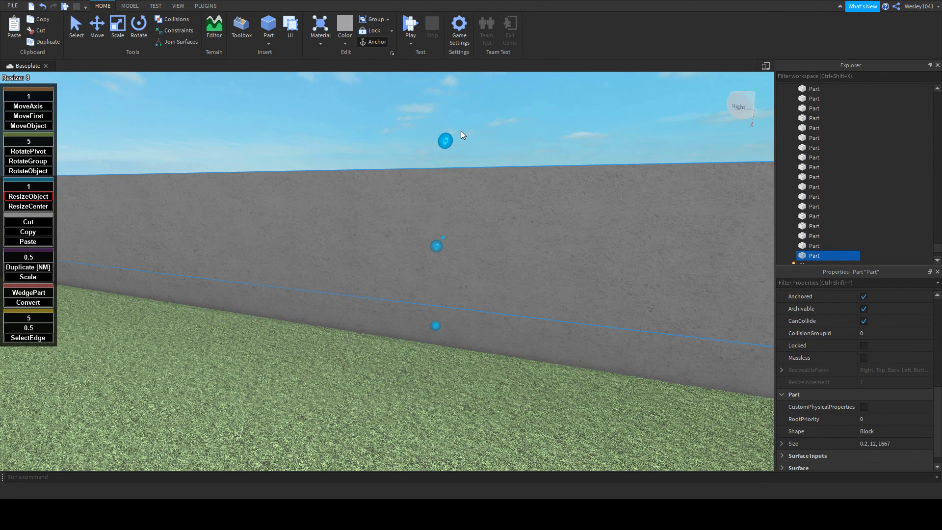
{"action": "right_click_drag", "start_coordinate": [461, 130], "coordinate": [461, 131]}
{"action": "scroll", "coordinate": [377, 276], "scroll_direction": "up", "scroll_amount": 2}
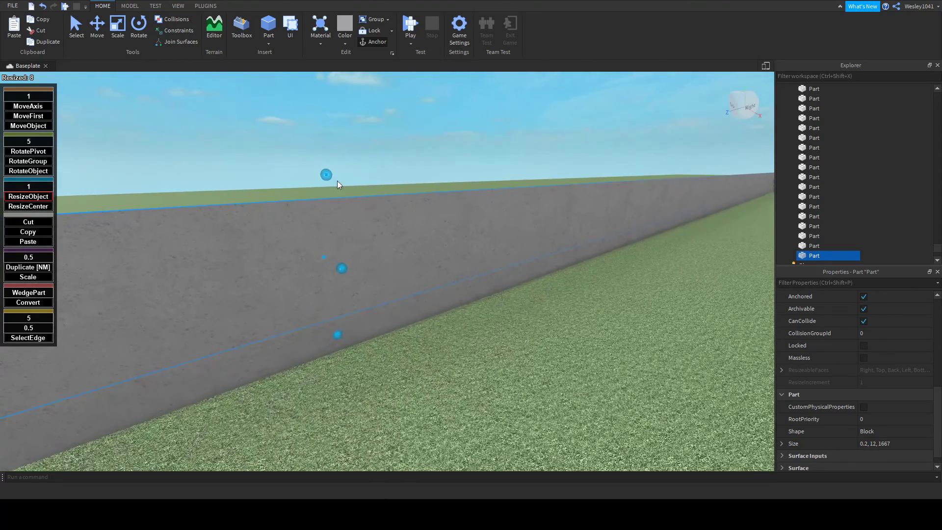
{"action": "left_click_drag", "start_coordinate": [327, 175], "coordinate": [328, 162]}
{"action": "left_click_drag", "start_coordinate": [338, 336], "coordinate": [358, 239]}
- Select the 12-stud-high panel between barrier and rail and set its Transparency to 1
{"action": "left_click", "coordinate": [358, 244]}
{"action": "scroll", "coordinate": [893, 361], "scroll_direction": "up", "scroll_amount": 4}
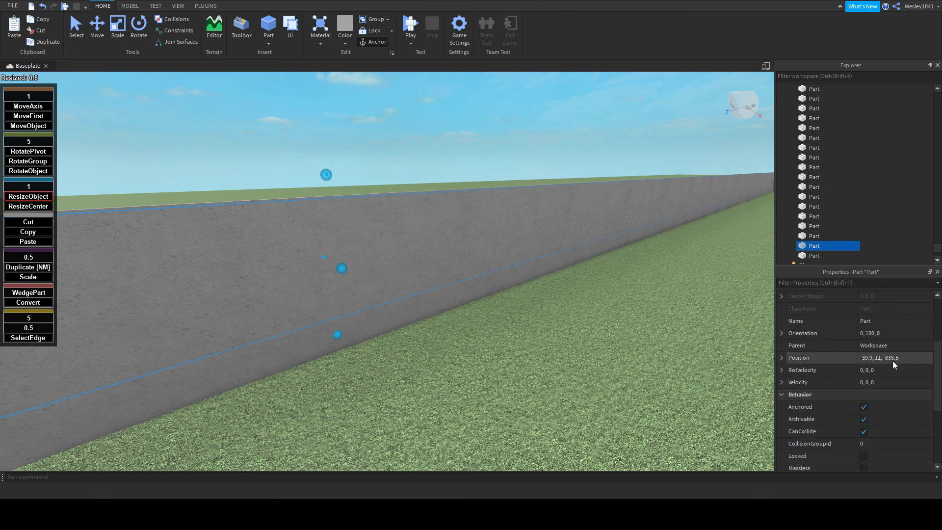
{"action": "left_click", "coordinate": [878, 345]}
{"action": "type", "text": "1"}
{"action": "key", "text": "Return"}
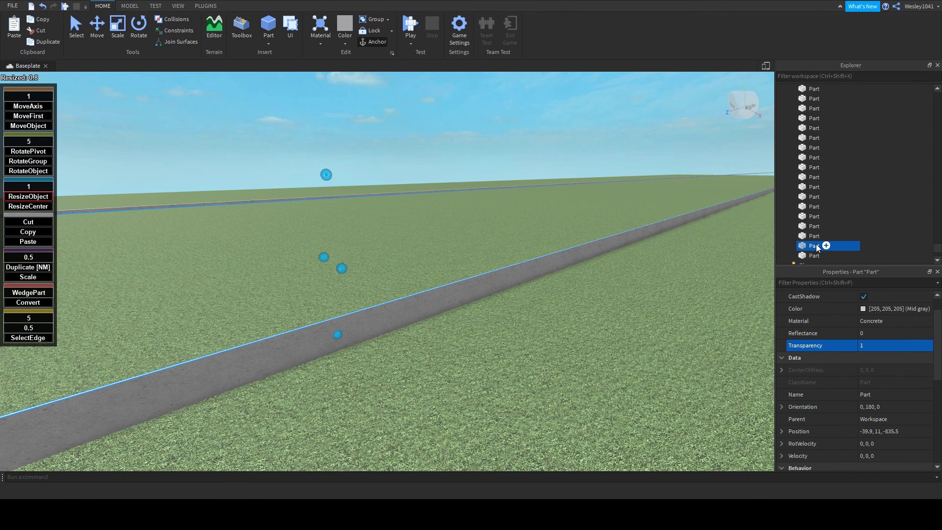
- Paste the wire-mesh Texture into the transparent panel, duplicate it and set the duplicate's Face to Right
{"action": "key", "text": "ctrl+shift+v"}
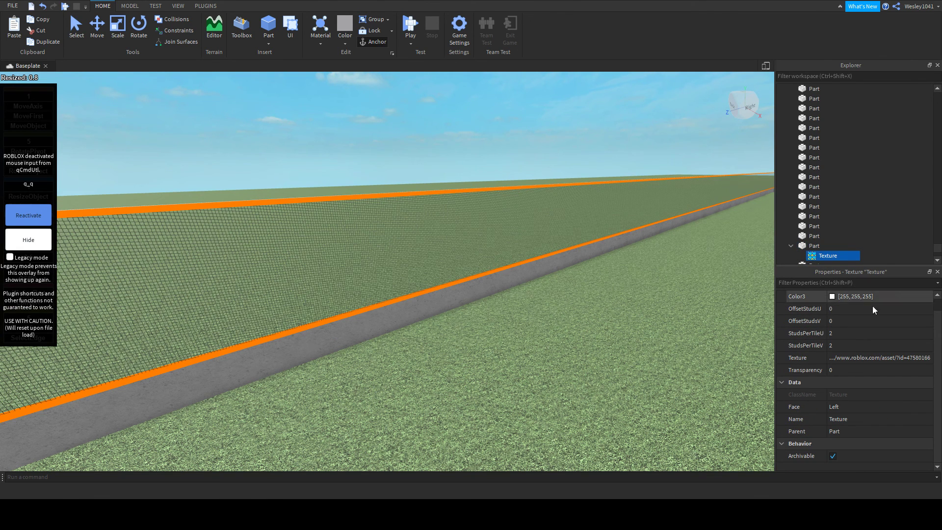
{"action": "key", "text": "ctrl+d"}
{"action": "left_click", "coordinate": [845, 408]}
{"action": "left_click", "coordinate": [844, 448]}
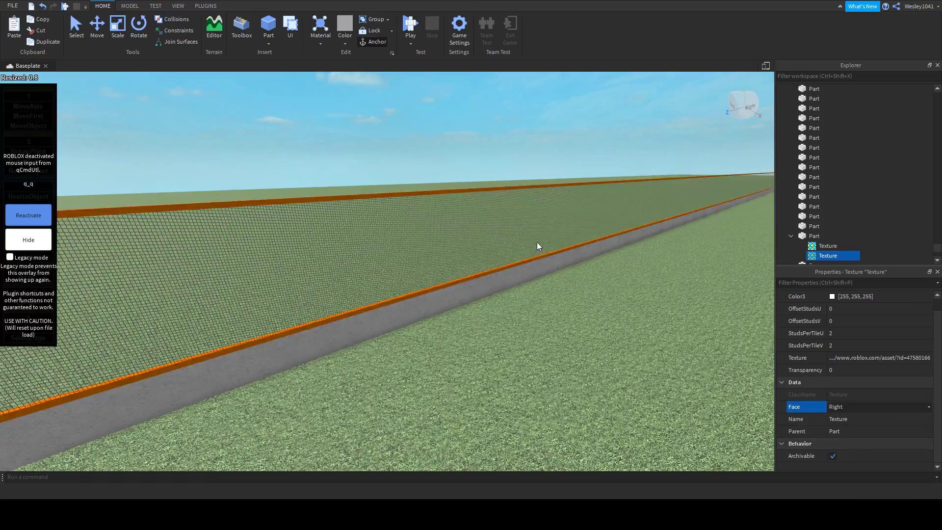
- Examine the mesh fence from both sides and along the straight toward the hairpin
{"action": "right_click_drag", "start_coordinate": [537, 242], "coordinate": [536, 242]}
{"action": "key", "text": "w"}
{"action": "key", "text": "a"}
{"action": "left_click", "coordinate": [422, 160]}
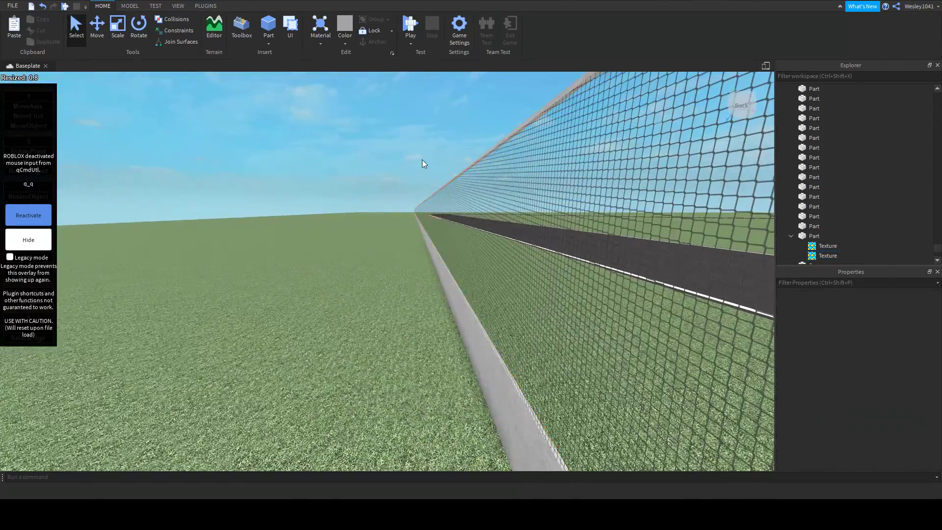
{"action": "key", "text": "d"}
{"action": "right_click_drag", "start_coordinate": [422, 160], "coordinate": [422, 160]}
{"action": "key", "text": "d"}
{"action": "key", "text": "e"}
{"action": "key", "text": "w"}
{"action": "key", "text": "w"}
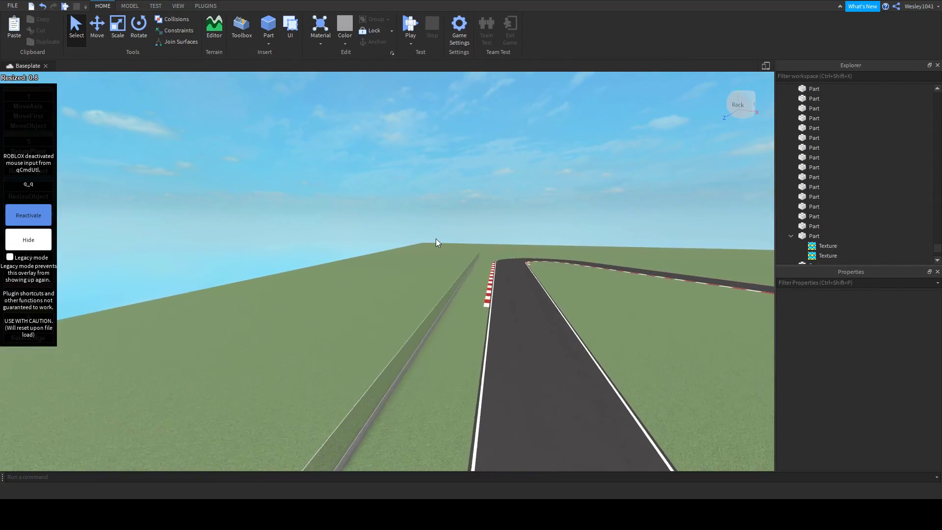
- Reactivate the qCmdUtl plugin and select the concrete barrier, mesh panel and top rail together
{"action": "right_click_drag", "start_coordinate": [432, 259], "coordinate": [420, 267]}
{"action": "key", "text": "d"}
{"action": "left_click", "coordinate": [421, 284]}
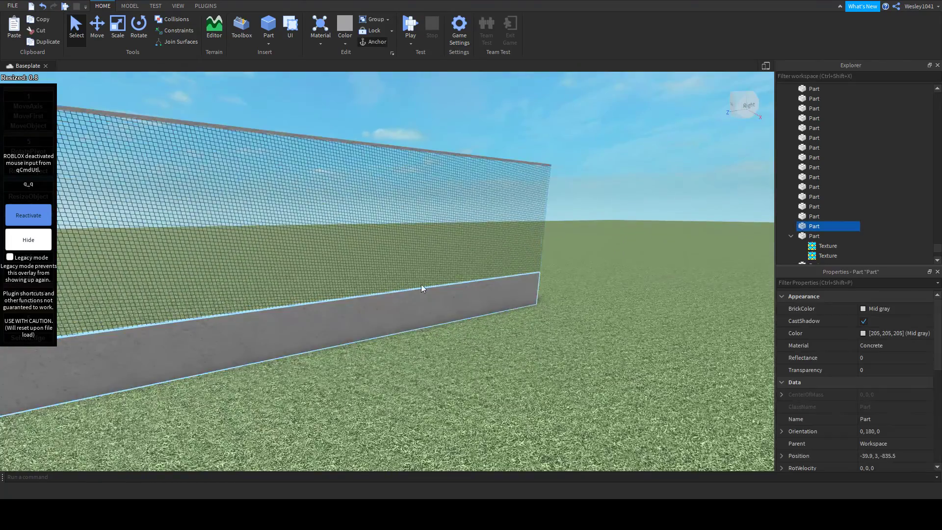
{"action": "left_click", "coordinate": [29, 215]}
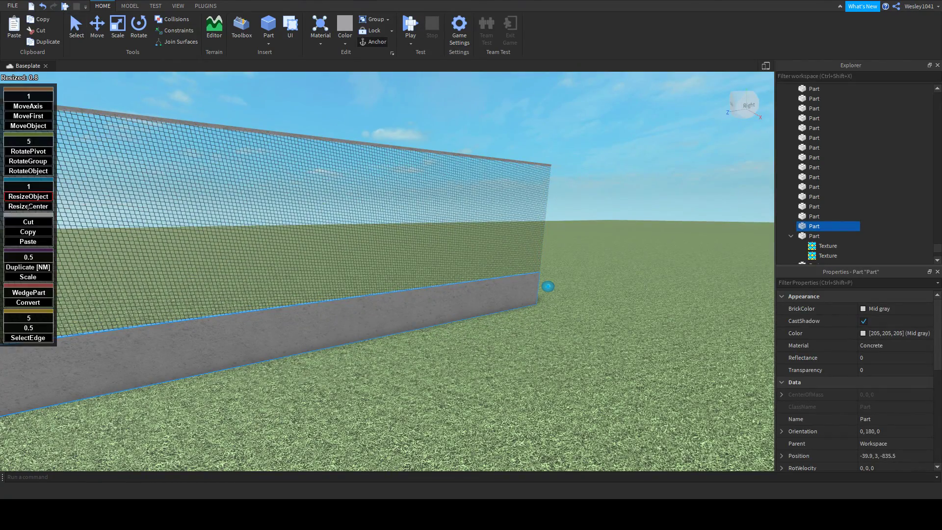
{"action": "left_click", "coordinate": [408, 241], "text": "ctrl"}
{"action": "mouse_move", "coordinate": [400, 249]}
{"action": "right_mouse_down"}
{"action": "mouse_move", "coordinate": [411, 231]}
{"action": "mouse_move", "coordinate": [415, 253]}
{"action": "mouse_move", "coordinate": [408, 246]}
{"action": "right_mouse_up"}
{"action": "key", "text": "w"}
{"action": "left_click", "coordinate": [420, 240], "text": "ctrl"}
{"action": "scroll", "coordinate": [408, 246], "scroll_direction": "down", "scroll_amount": 10}
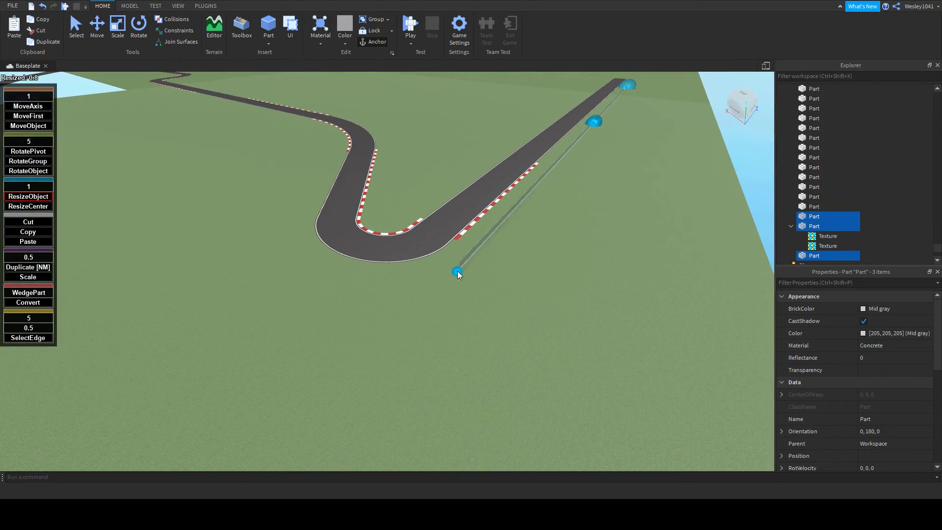
- Resize the three selected fence parts together at their hairpin end so the fence reaches beyond the kerb
{"action": "left_click_drag", "start_coordinate": [457, 271], "coordinate": [408, 314]}
{"action": "right_click_drag", "start_coordinate": [407, 314], "coordinate": [412, 312]}
{"action": "scroll", "coordinate": [412, 306], "scroll_direction": "down", "scroll_amount": 3}
{"action": "mouse_move", "coordinate": [461, 282]}
{"action": "left_mouse_down"}
{"action": "mouse_move", "coordinate": [449, 290]}
{"action": "mouse_move", "coordinate": [467, 282]}
{"action": "left_mouse_up"}
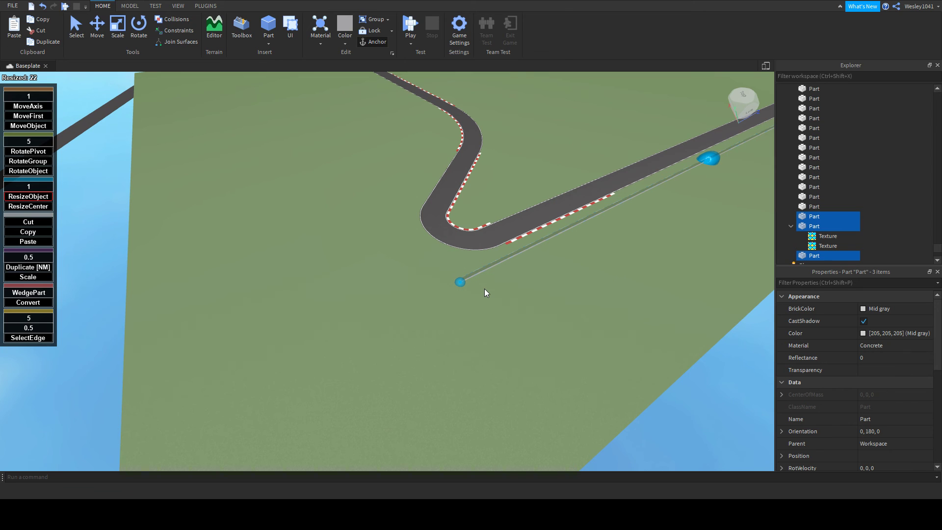
- Examine the fence end and the grass around the outside of the hairpin
{"action": "right_click_drag", "start_coordinate": [479, 273], "coordinate": [490, 275]}
{"action": "scroll", "coordinate": [488, 270], "scroll_direction": "up", "scroll_amount": 3}
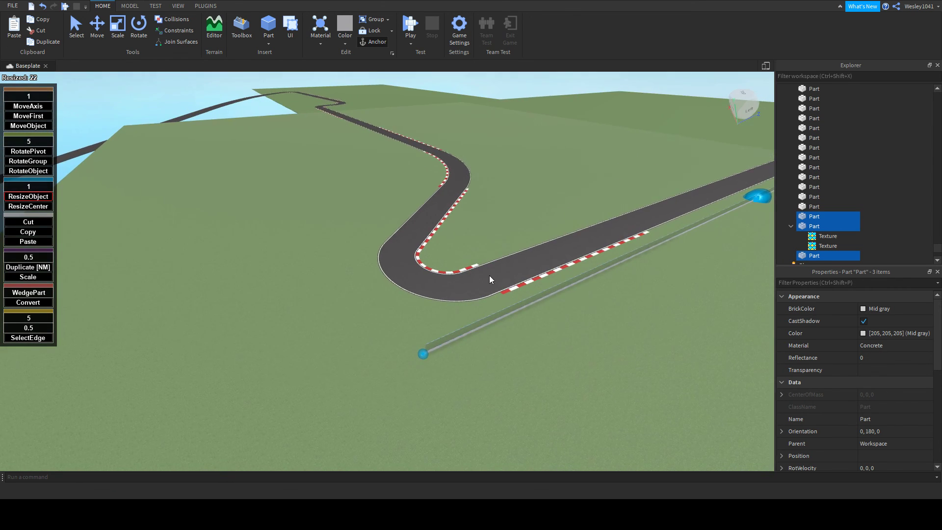
{"action": "key", "text": "w"}
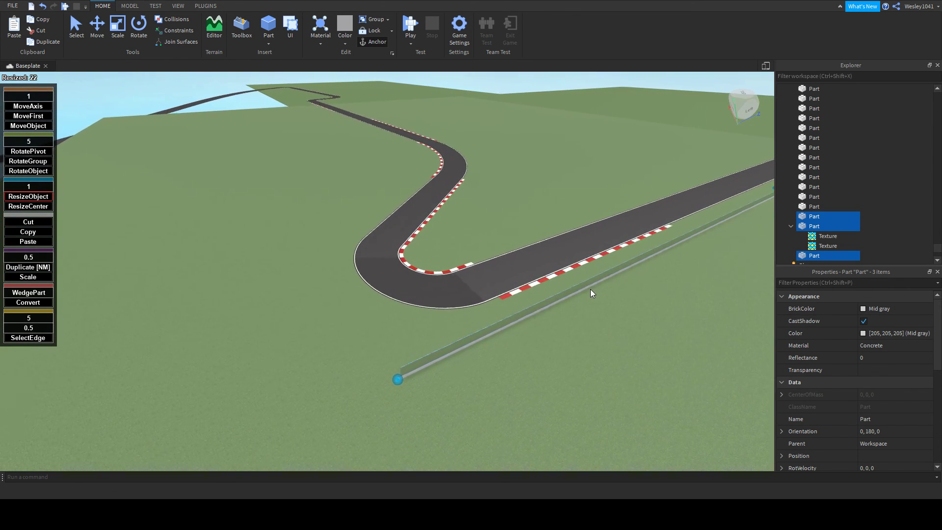
{"action": "key", "text": "w"}
{"action": "right_click_drag", "start_coordinate": [590, 290], "coordinate": [587, 288]}
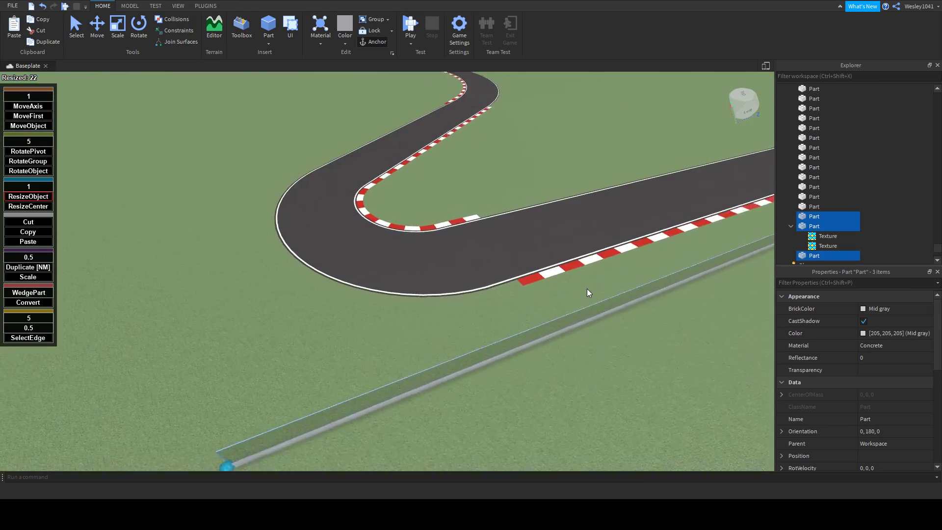
{"action": "key", "text": "a"}
{"action": "key", "text": "s"}
{"action": "key", "text": "d"}
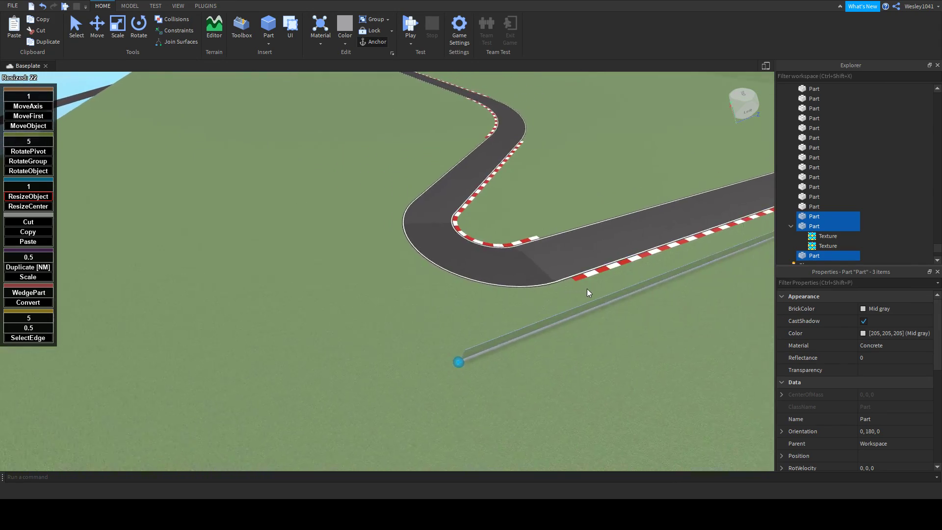
{"action": "key", "text": "w"}
{"action": "key", "text": "a"}
{"action": "key", "text": "s"}
{"action": "key", "text": "d"}
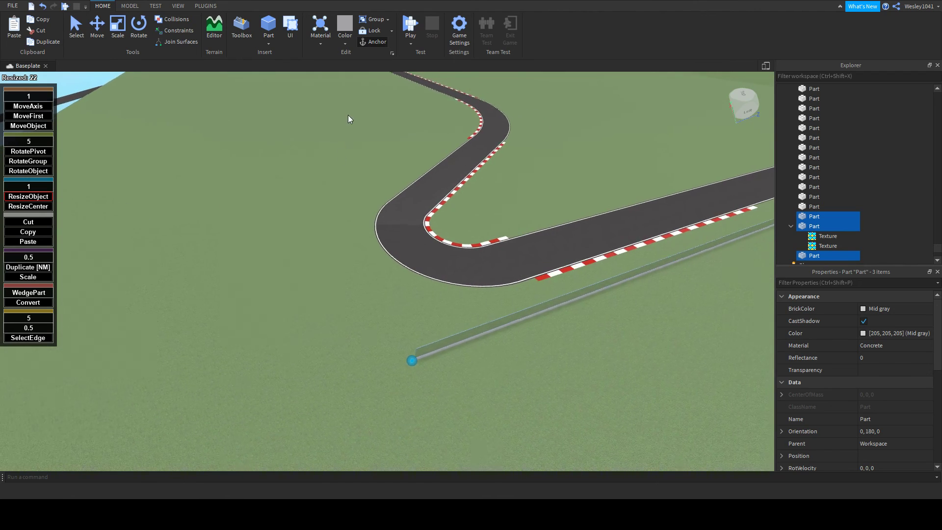
{"action": "key", "text": "a"}
- Open the Archimedes Two plugin, set its angle to 5 and render one angled fence segment from the selected parts
{"action": "left_click", "coordinate": [205, 5]}
{"action": "left_click", "coordinate": [550, 42]}
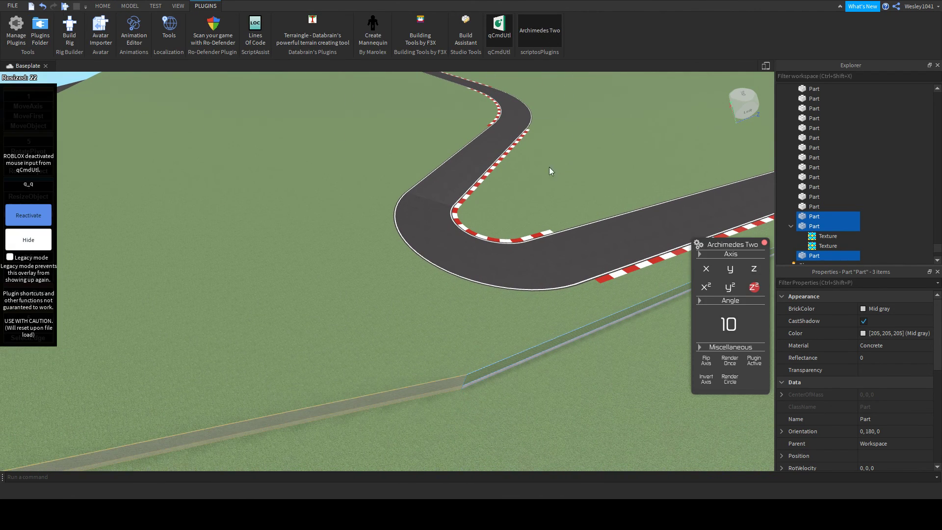
{"action": "key", "text": "a"}
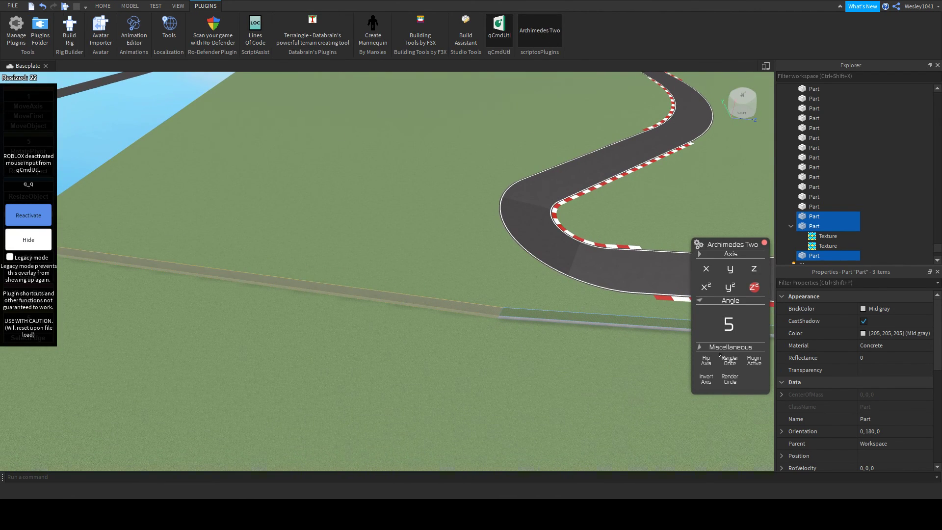
{"action": "left_click", "coordinate": [720, 354]}
- Reactivate qCmdUtl and shorten the new angled fence segment by 1743 studs toward the hairpin with ResizeObject
{"action": "right_click_drag", "start_coordinate": [457, 201], "coordinate": [452, 201]}
{"action": "left_click", "coordinate": [29, 214]}
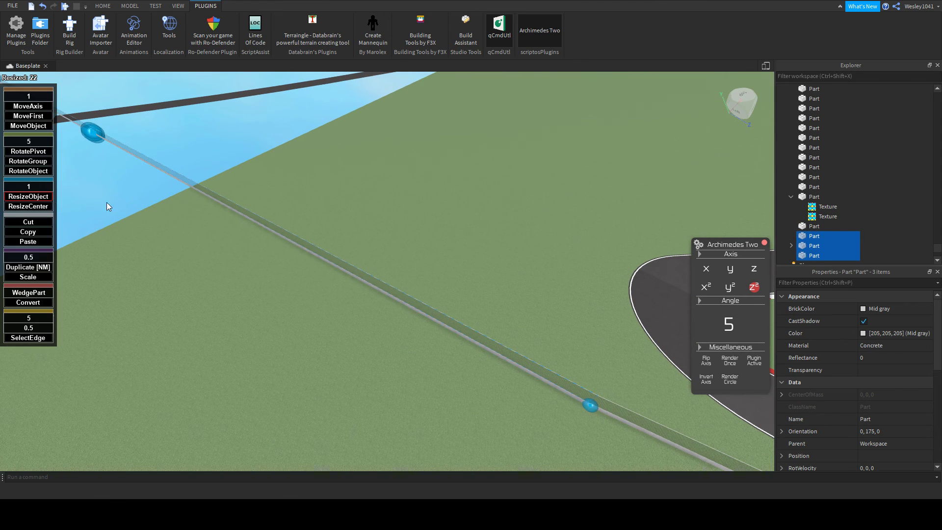
{"action": "right_click_drag", "start_coordinate": [107, 204], "coordinate": [195, 178]}
{"action": "right_click_drag", "start_coordinate": [143, 126], "coordinate": [146, 127]}
{"action": "left_click_drag", "start_coordinate": [144, 127], "coordinate": [443, 202]}
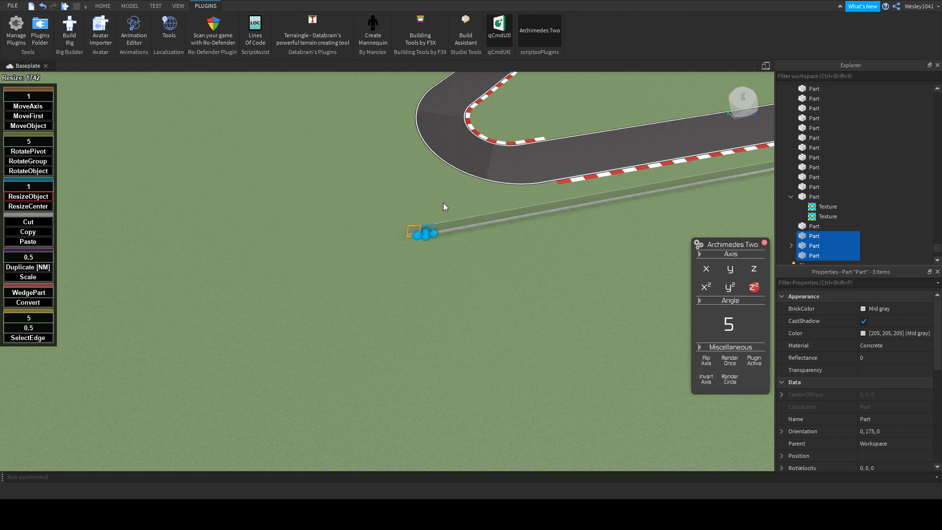
{"action": "scroll", "coordinate": [442, 201], "scroll_direction": "up", "scroll_amount": 3}
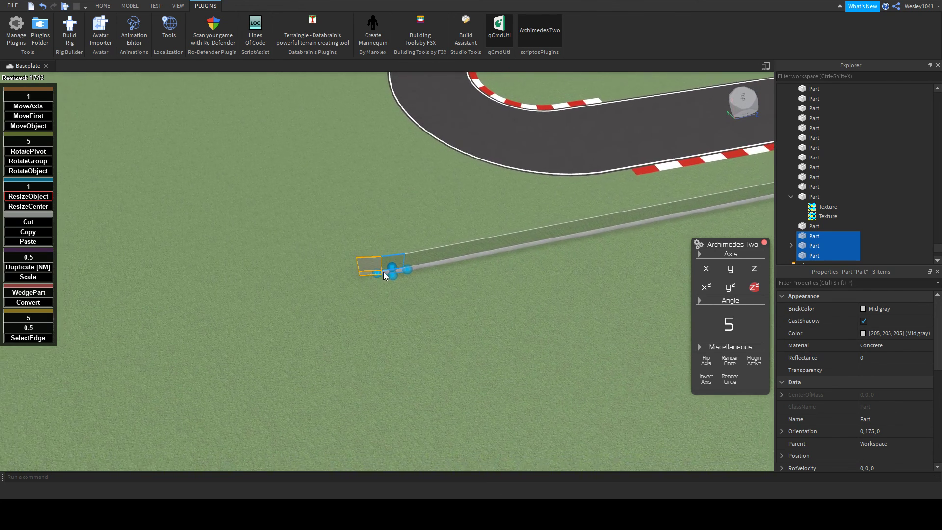
- Render repeated 5-degree fence segments around the outside of the hairpin until the end segment is oriented at 95 degrees
{"action": "scroll", "coordinate": [466, 243], "scroll_direction": "down", "scroll_amount": 4}
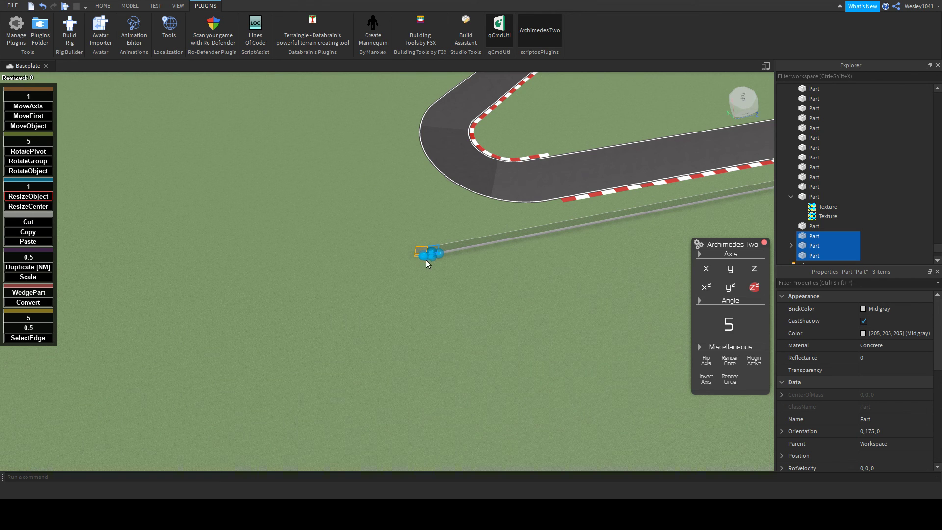
{"action": "left_click", "coordinate": [726, 353]}
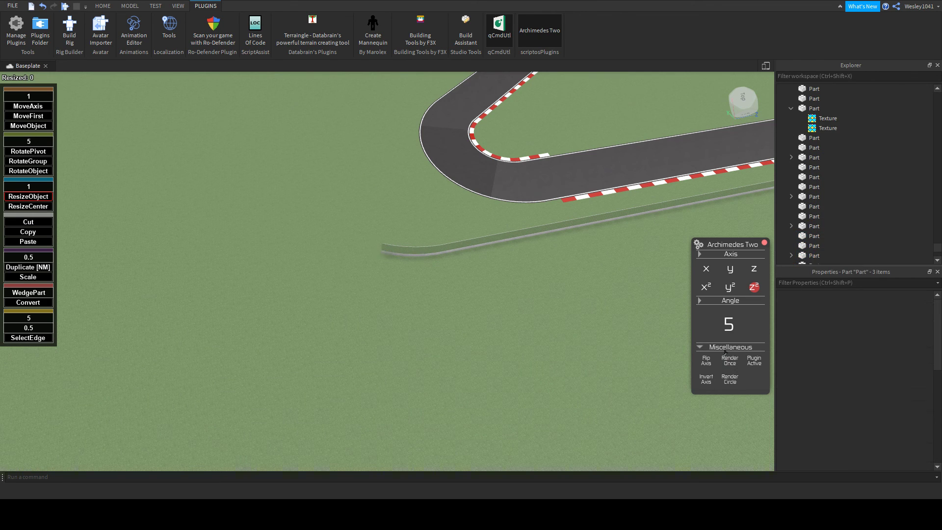
{"action": "left_click", "coordinate": [726, 353]}
{"action": "left_click", "coordinate": [725, 353]}
{"action": "left_click", "coordinate": [725, 353]}
{"action": "left_click", "coordinate": [725, 353]}
{"action": "left_click", "coordinate": [725, 353]}
{"action": "left_click", "coordinate": [726, 353]}
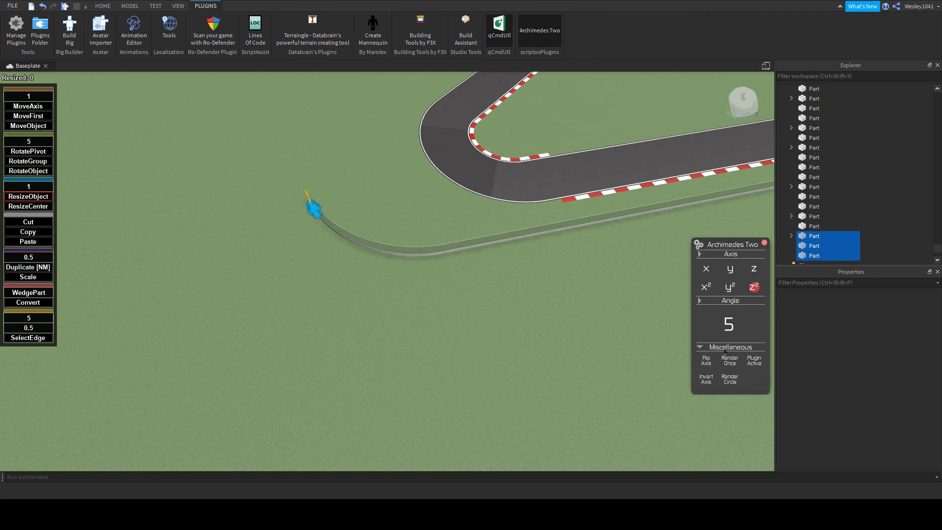
{"action": "left_click", "coordinate": [726, 353]}
- Lengthen the end segment of the hairpin fence by 162 studs so it runs straight behind the hairpin
{"action": "right_click_drag", "start_coordinate": [369, 140], "coordinate": [369, 140]}
{"action": "scroll", "coordinate": [369, 140], "scroll_direction": "down", "scroll_amount": 4}
{"action": "left_click_drag", "start_coordinate": [369, 191], "coordinate": [339, 184]}
{"action": "right_click_drag", "start_coordinate": [340, 184], "coordinate": [339, 184]}
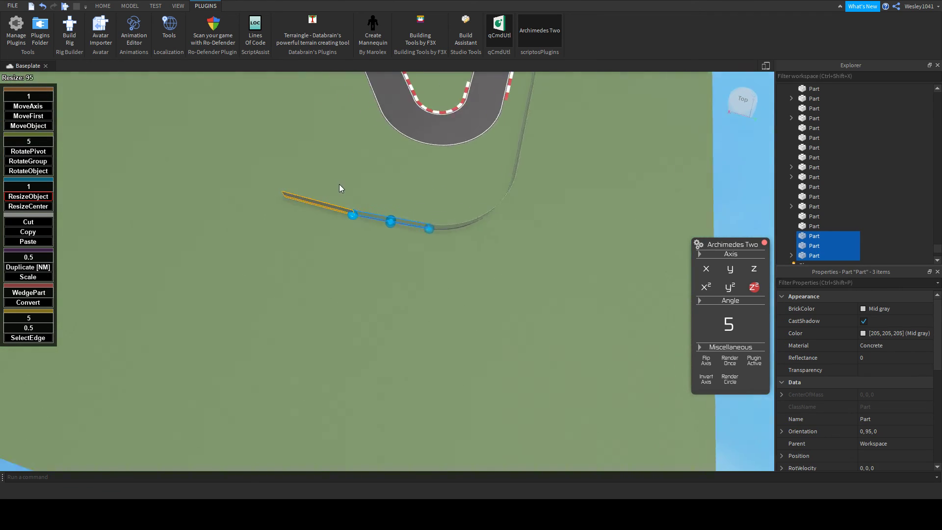
{"action": "left_click_drag", "start_coordinate": [339, 184], "coordinate": [341, 184]}
{"action": "right_click_drag", "start_coordinate": [339, 184], "coordinate": [341, 184]}
{"action": "left_click_drag", "start_coordinate": [340, 184], "coordinate": [331, 182]}
{"action": "right_click_drag", "start_coordinate": [330, 181], "coordinate": [330, 180]}
{"action": "key", "text": "w"}
{"action": "key", "text": "a"}
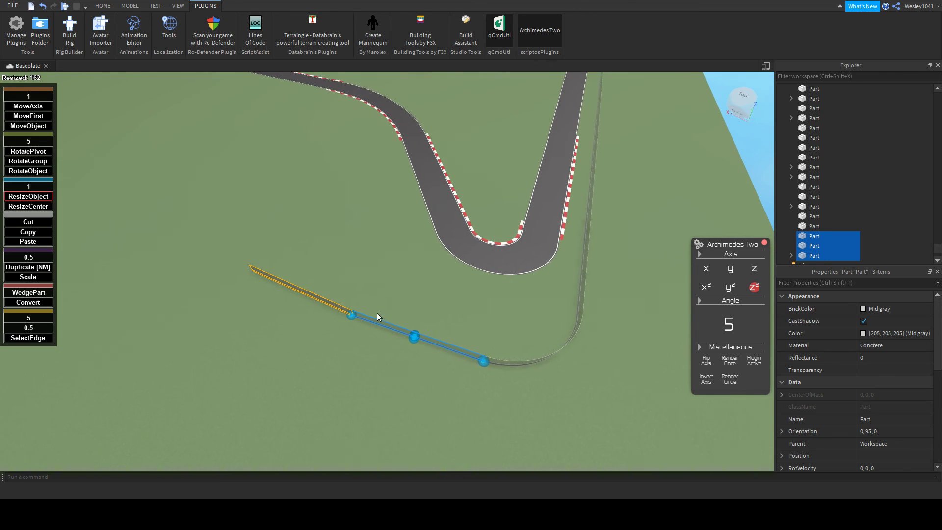
- Render one 5-degree segment at the end of the straight fence behind the hairpin and shorten it by 190 studs
{"action": "mouse_move", "coordinate": [353, 318]}
{"action": "left_mouse_down"}
{"action": "mouse_move", "coordinate": [327, 309]}
{"action": "mouse_move", "coordinate": [338, 312]}
{"action": "left_mouse_up"}
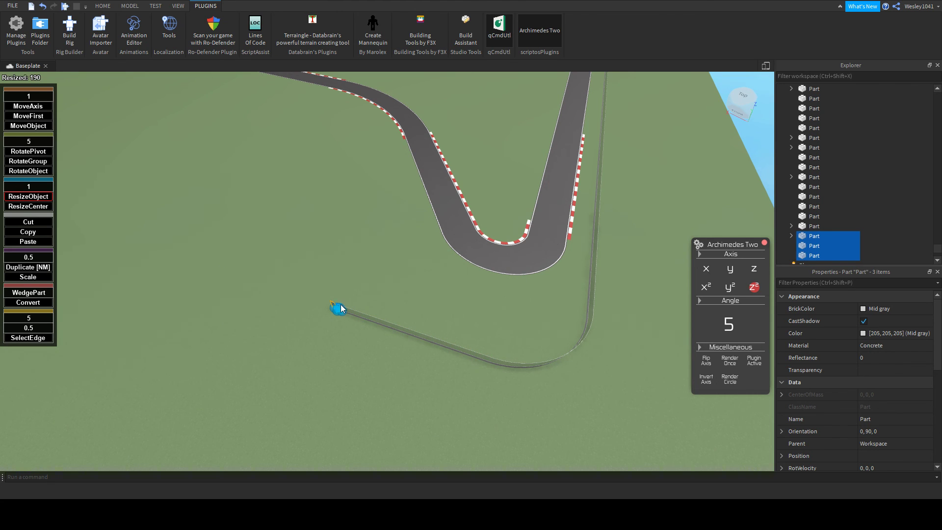
{"action": "scroll", "coordinate": [343, 305], "scroll_direction": "up", "scroll_amount": 3}
{"action": "key", "text": "a"}
{"action": "key", "text": "w"}
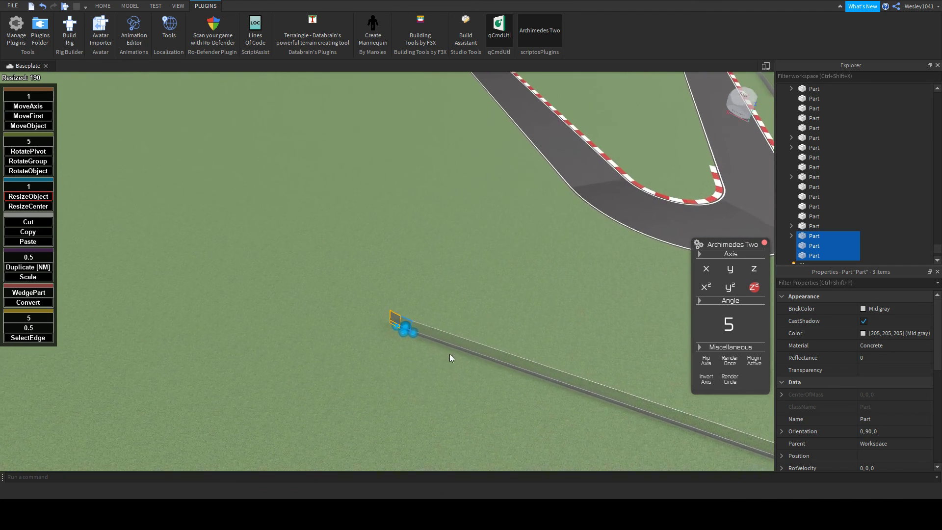
- Render further 5-degree fence segments to form the second corner until the end segment is oriented at 45 degrees
{"action": "left_click", "coordinate": [721, 356]}
{"action": "left_click", "coordinate": [722, 356]}
{"action": "left_click", "coordinate": [721, 356]}
{"action": "left_click", "coordinate": [721, 356]}
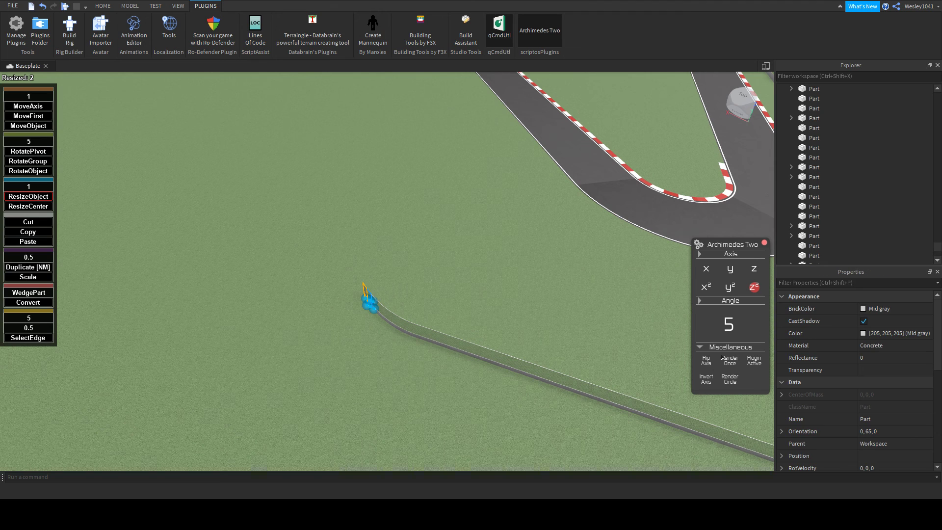
{"action": "left_click", "coordinate": [721, 356]}
{"action": "right_click_drag", "start_coordinate": [583, 301], "coordinate": [574, 301]}
{"action": "key", "text": "d"}
{"action": "key", "text": "a"}
{"action": "key", "text": "s"}
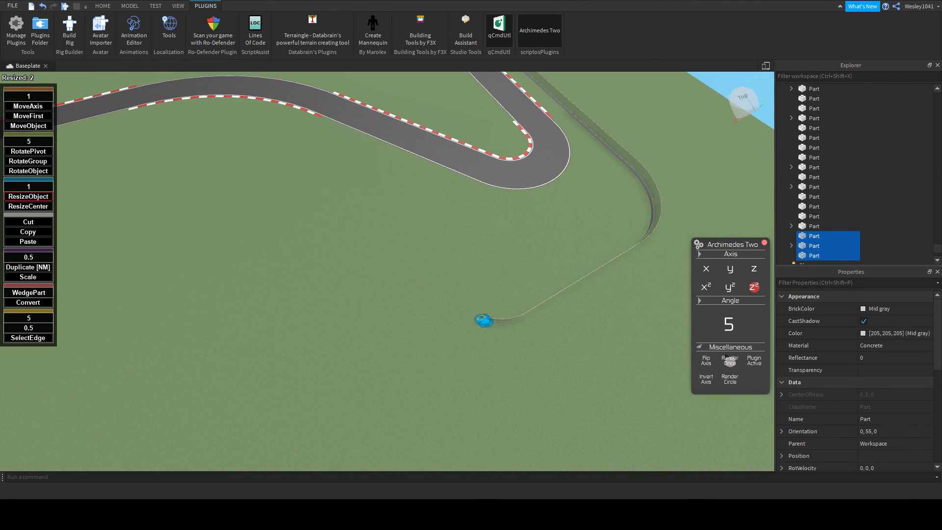
{"action": "scroll", "coordinate": [548, 323], "scroll_direction": "up", "scroll_amount": 5}
{"action": "right_click_drag", "start_coordinate": [534, 317], "coordinate": [530, 309]}
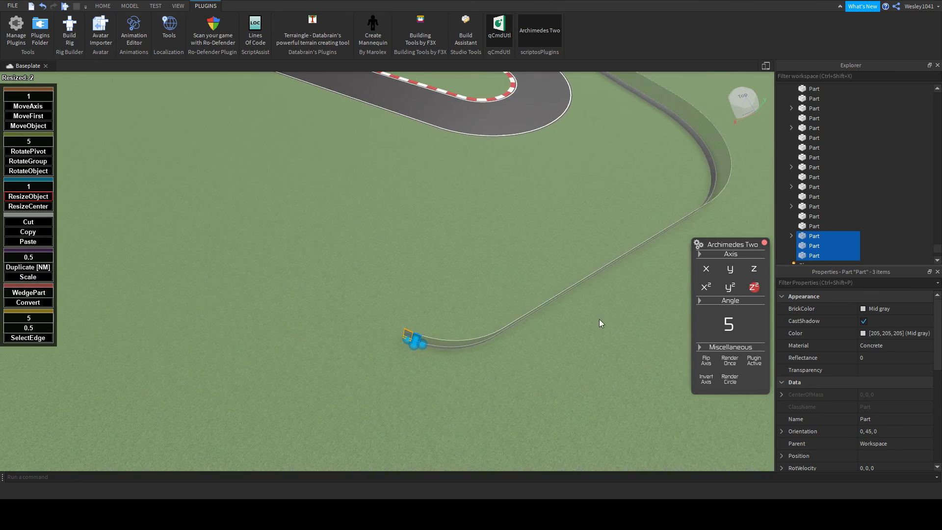
{"action": "left_click", "coordinate": [729, 361]}
{"action": "left_click_drag", "start_coordinate": [396, 340], "coordinate": [307, 242]}
{"action": "right_click_drag", "start_coordinate": [447, 257], "coordinate": [452, 256]}
{"action": "scroll", "coordinate": [448, 256], "scroll_direction": "down", "scroll_amount": 5}
{"action": "scroll", "coordinate": [426, 296], "scroll_direction": "up", "scroll_amount": 4}
{"action": "right_click_drag", "start_coordinate": [426, 297], "coordinate": [470, 340]}
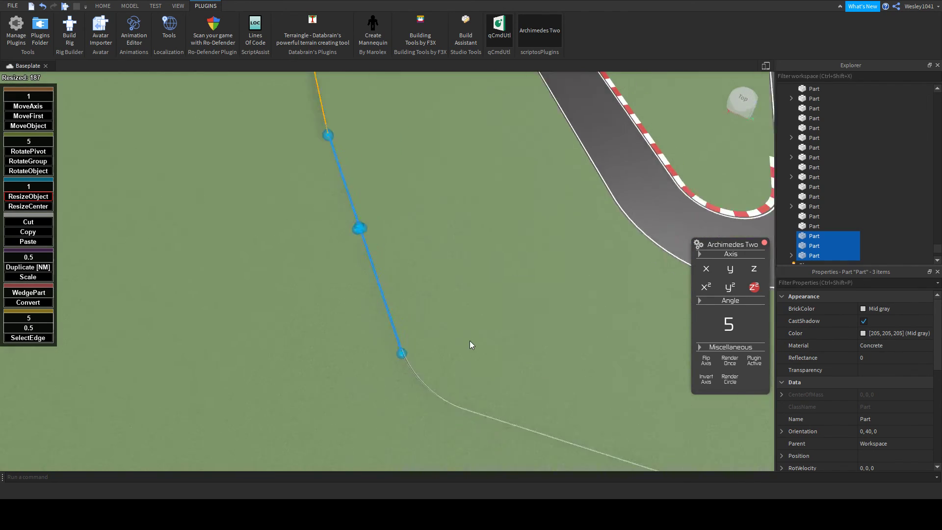
{"action": "left_click", "coordinate": [432, 311]}
{"action": "right_click_drag", "start_coordinate": [421, 314], "coordinate": [421, 314]}
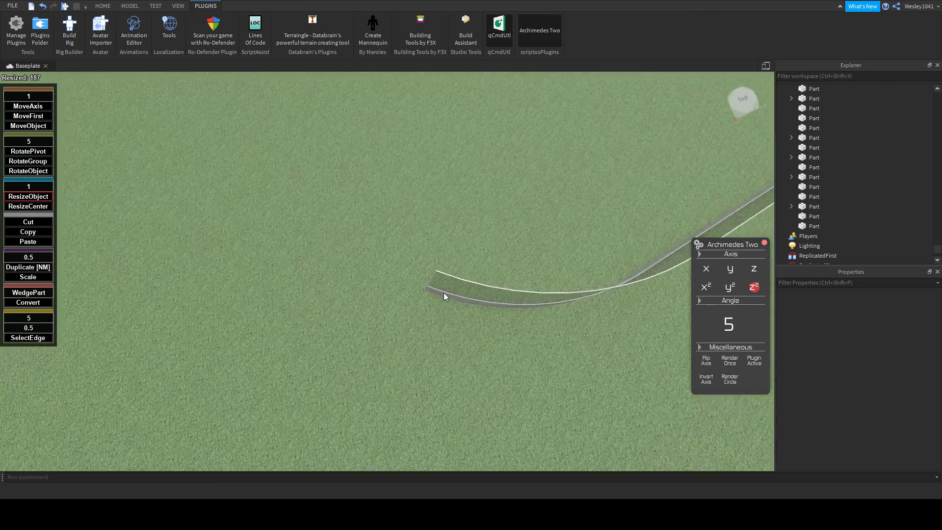
- Select the three parts of the fence's end segment and render two more 5-degree segments, down to a 35-degree orientation
{"action": "left_click", "coordinate": [443, 291]}
{"action": "left_click", "coordinate": [455, 284], "text": "ctrl"}
{"action": "right_click_drag", "start_coordinate": [455, 284], "coordinate": [427, 291]}
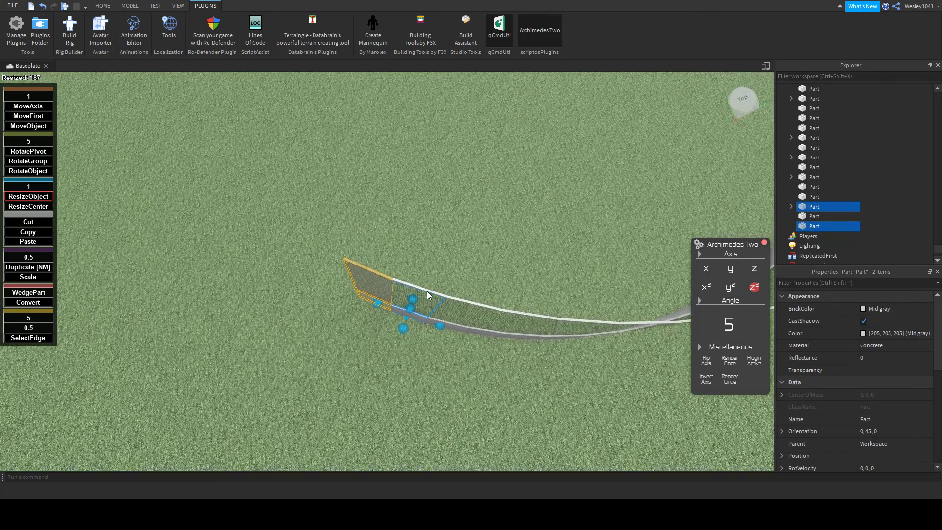
{"action": "left_click", "coordinate": [426, 290], "text": "ctrl"}
{"action": "key", "text": "d"}
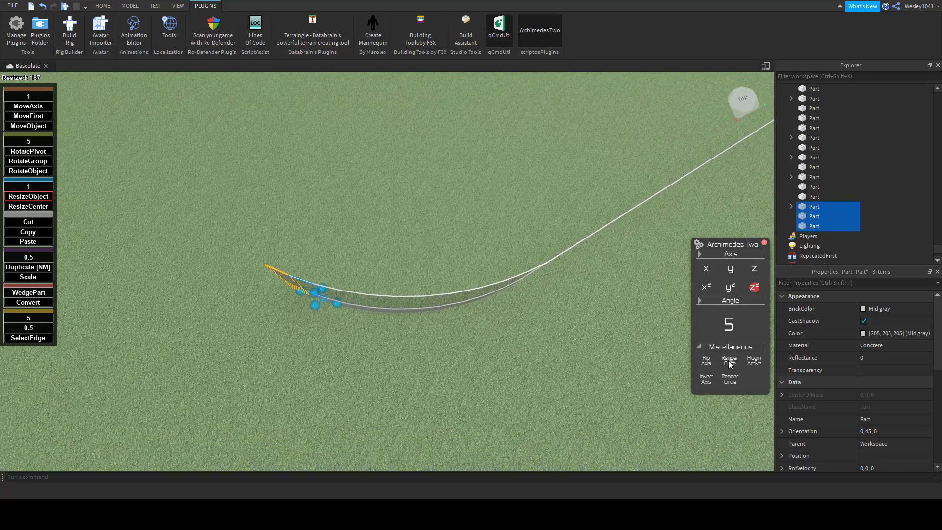
{"action": "left_click", "coordinate": [729, 360]}
{"action": "right_click_drag", "start_coordinate": [425, 257], "coordinate": [425, 257]}
{"action": "key", "text": "s"}
{"action": "key", "text": "w"}
{"action": "key", "text": "a"}
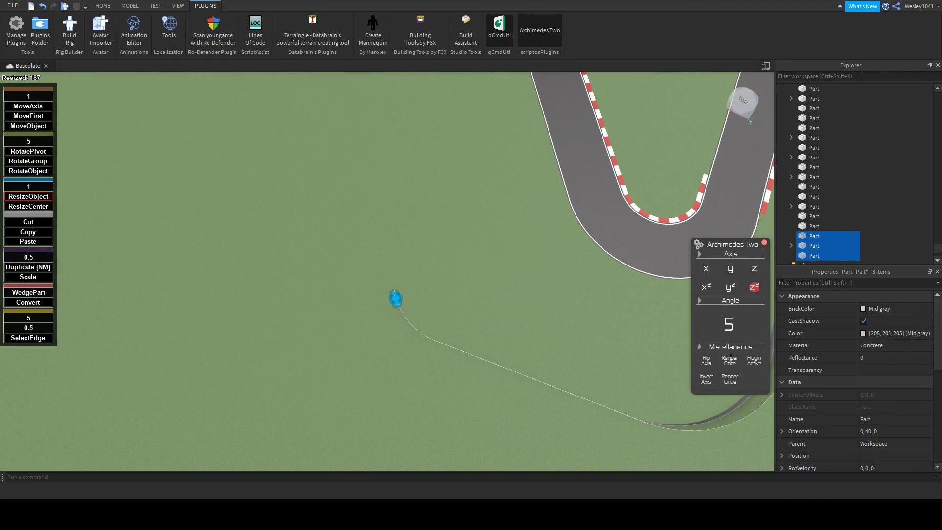
{"action": "key", "text": "w"}
{"action": "key", "text": "a"}
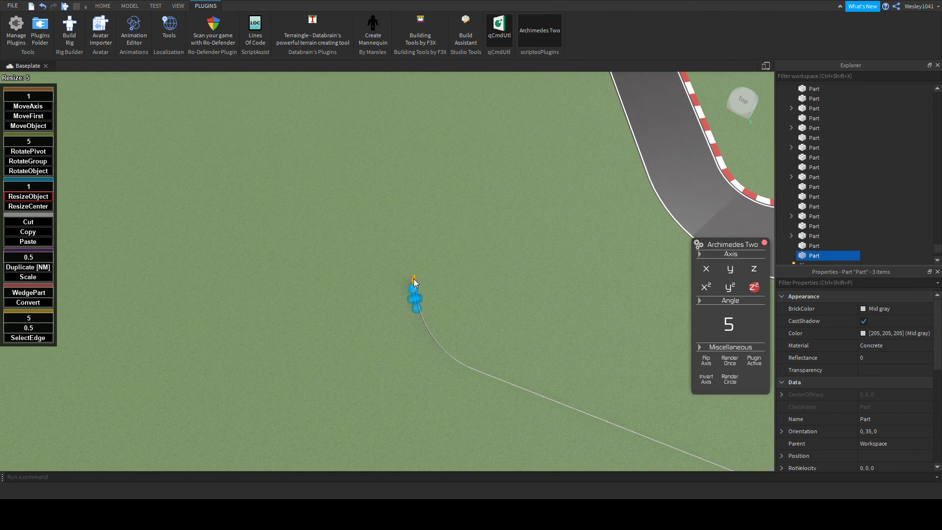
- Lengthen the new 35-degree fence segment by 297 studs along the outside of the track
{"action": "left_click_drag", "start_coordinate": [414, 279], "coordinate": [411, 259]}
{"action": "right_click_drag", "start_coordinate": [410, 259], "coordinate": [411, 259]}
{"action": "left_click_drag", "start_coordinate": [411, 259], "coordinate": [396, 196]}
{"action": "key", "text": "s"}
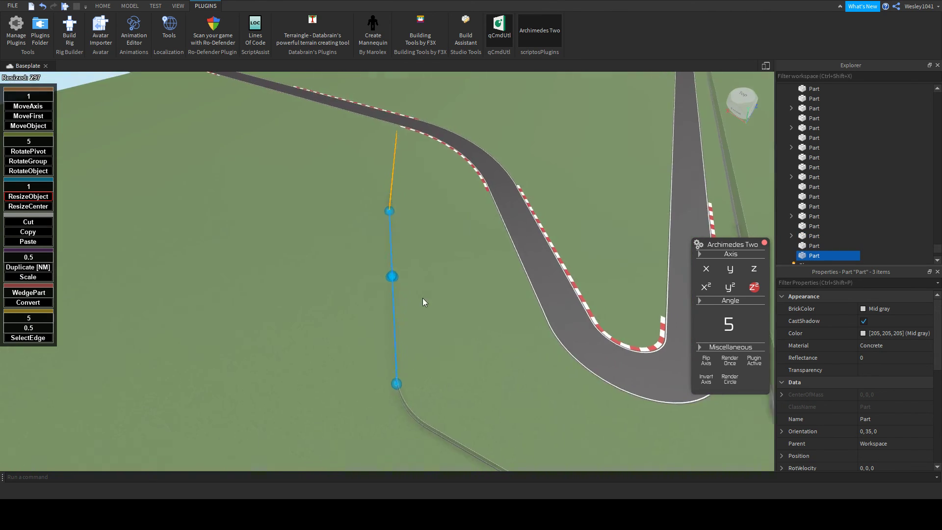
{"action": "scroll", "coordinate": [431, 310], "scroll_direction": "down", "scroll_amount": 3}
{"action": "scroll", "coordinate": [421, 283], "scroll_direction": "up", "scroll_amount": 2}
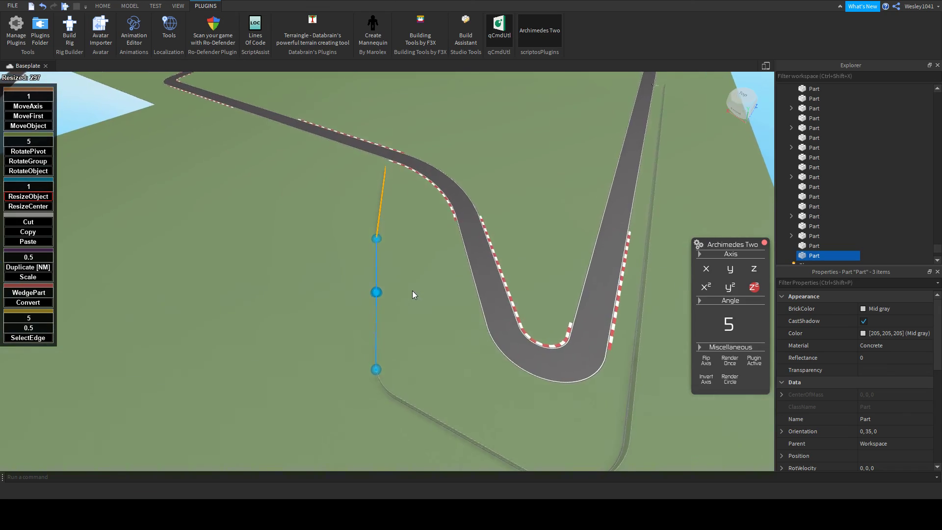
- Stretch the 35-degree fence segment further toward the track section after the next bend and undo the last small resize
{"action": "key", "text": "w"}
{"action": "key", "text": "a"}
{"action": "right_click_drag", "start_coordinate": [411, 289], "coordinate": [412, 287]}
{"action": "scroll", "coordinate": [412, 287], "scroll_direction": "down", "scroll_amount": 4}
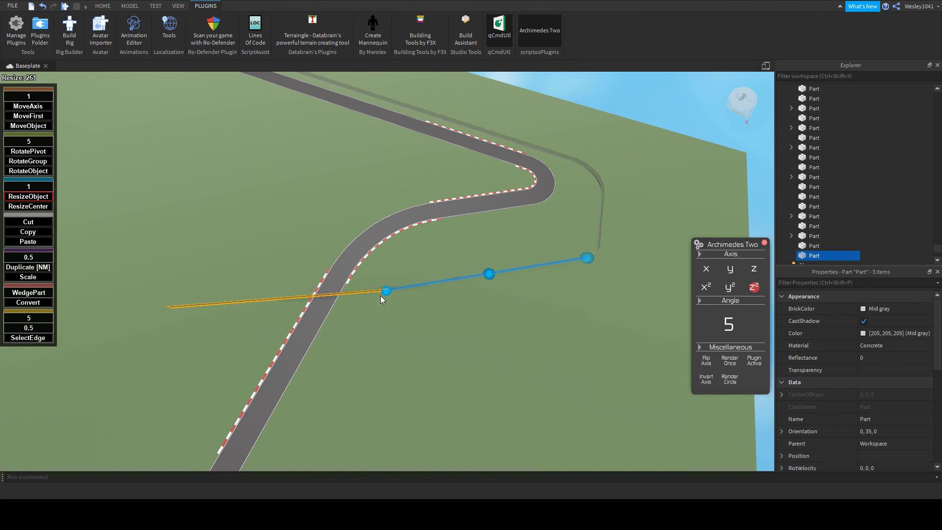
{"action": "left_click_drag", "start_coordinate": [355, 302], "coordinate": [368, 302]}
{"action": "right_click_drag", "start_coordinate": [368, 302], "coordinate": [366, 304]}
{"action": "scroll", "coordinate": [366, 304], "scroll_direction": "up", "scroll_amount": 2}
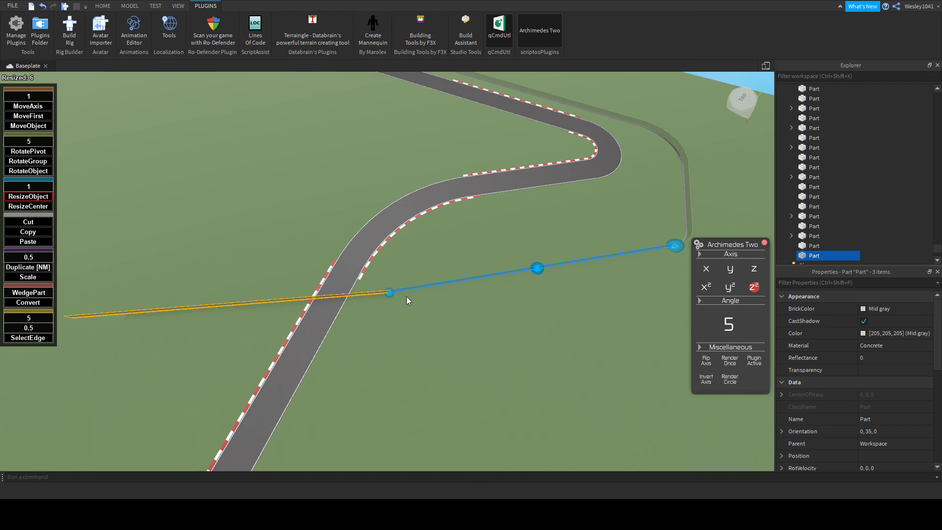
{"action": "key", "text": "ctrl+z"}
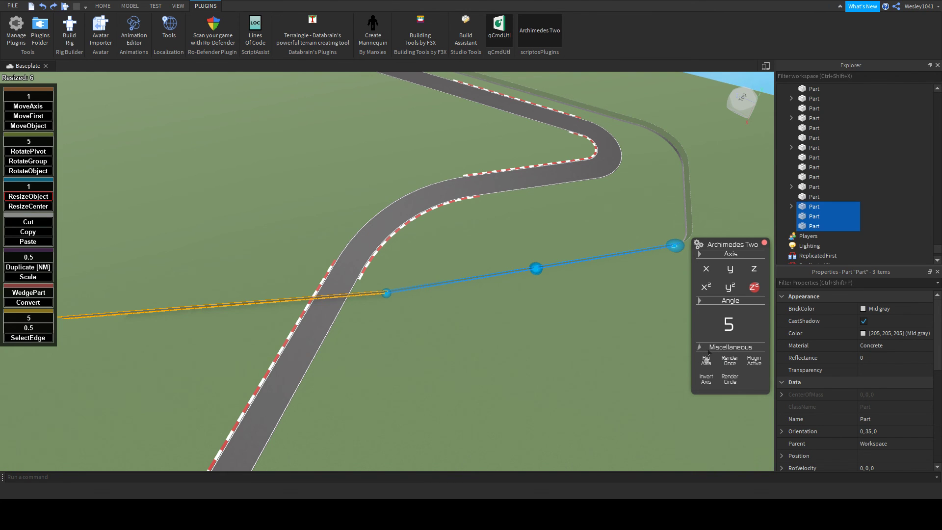
- Flip the Archimedes Two axis and shorten the long straight fence segment by 23 studs
{"action": "left_click", "coordinate": [705, 358]}
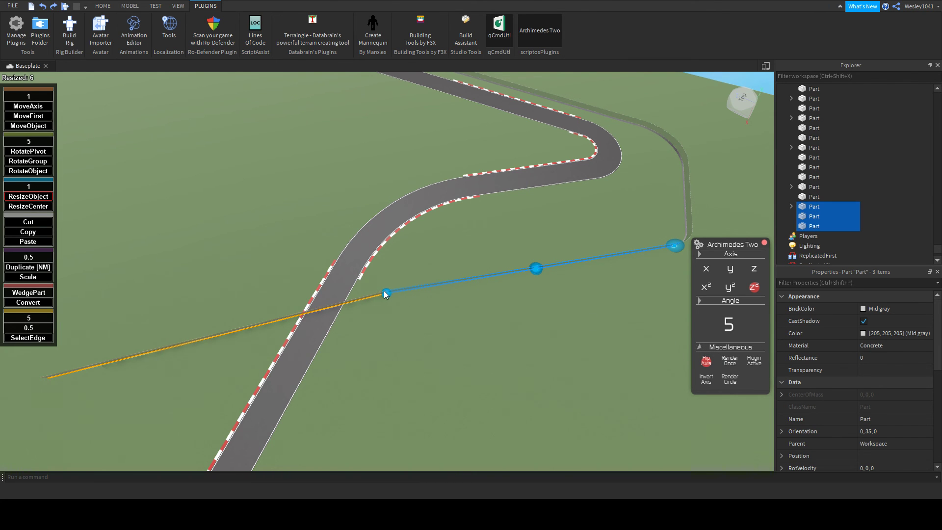
{"action": "left_click_drag", "start_coordinate": [386, 294], "coordinate": [397, 298]}
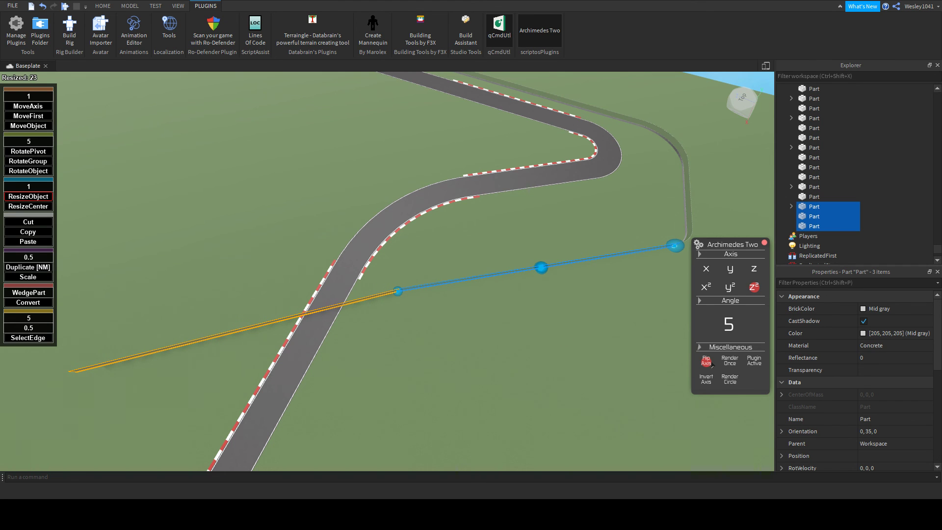
- Render one 5-degree segment bending the opposite way at the fence end and shorten it by 571 studs
{"action": "left_click", "coordinate": [728, 362]}
{"action": "right_click_drag", "start_coordinate": [639, 332], "coordinate": [175, 226]}
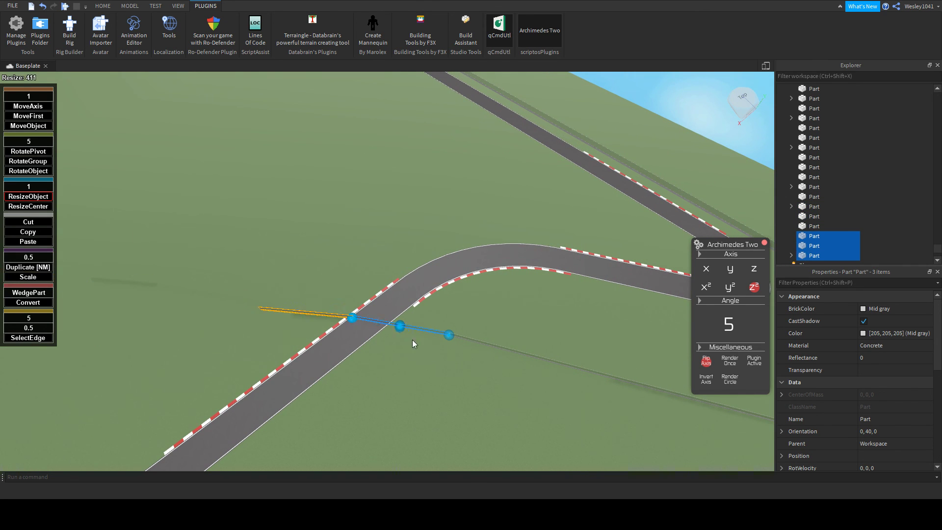
{"action": "left_click_drag", "start_coordinate": [437, 340], "coordinate": [436, 339]}
{"action": "scroll", "coordinate": [435, 333], "scroll_direction": "up", "scroll_amount": 4}
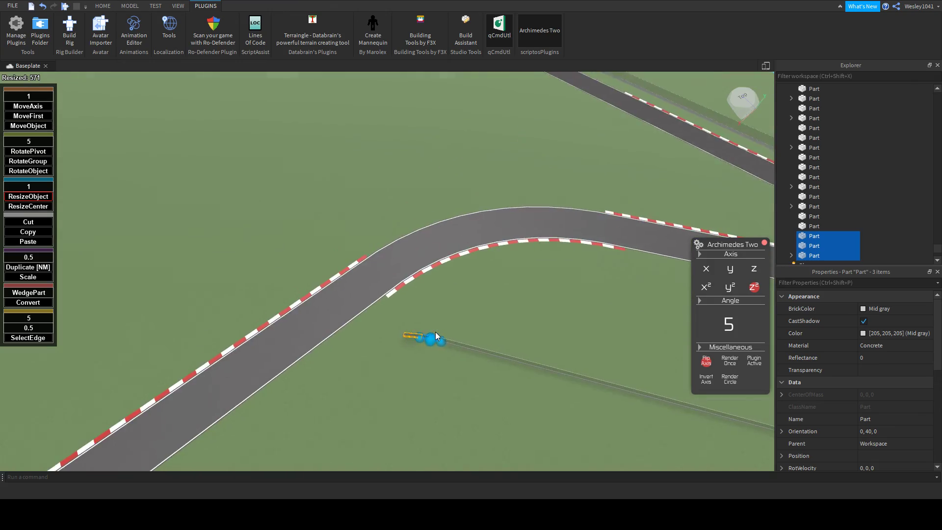
- Shorten the new opposite-bending segment by another 9 studs and fine-tune its end by 1 stud
{"action": "right_click_drag", "start_coordinate": [435, 332], "coordinate": [458, 289]}
{"action": "scroll", "coordinate": [425, 329], "scroll_direction": "up", "scroll_amount": 4}
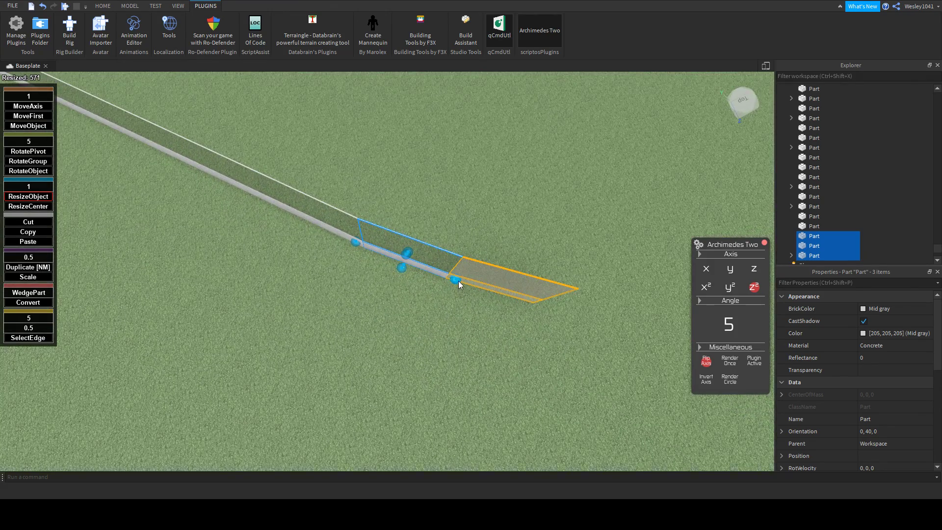
{"action": "left_click_drag", "start_coordinate": [459, 282], "coordinate": [421, 271]}
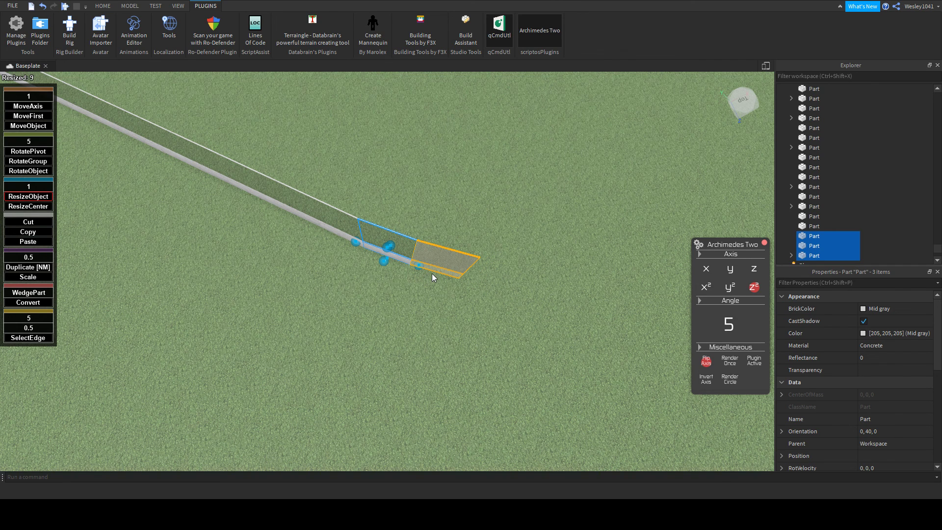
{"action": "scroll", "coordinate": [432, 275], "scroll_direction": "down", "scroll_amount": 5}
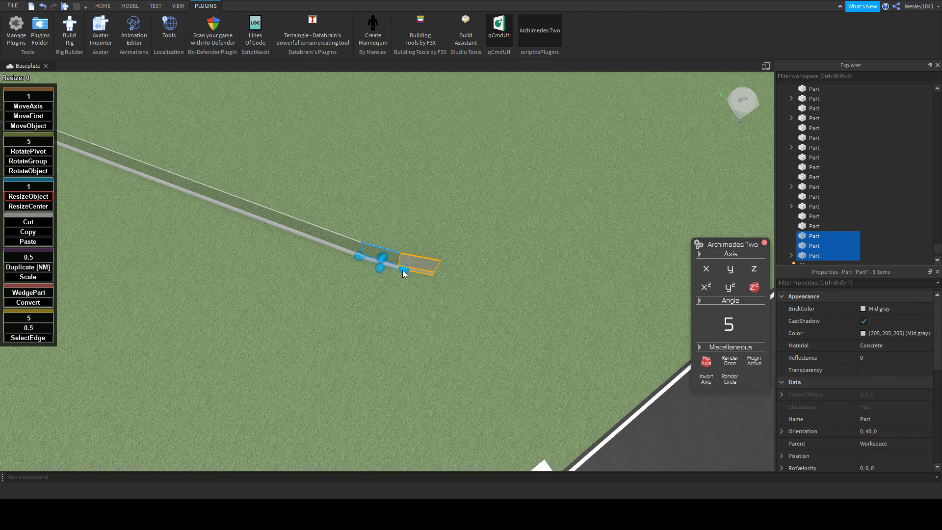
{"action": "left_click_drag", "start_coordinate": [403, 270], "coordinate": [406, 273]}
- Render further 5-degree segments curving the fence alongside the track until the end segment is oriented at 90 degrees
{"action": "scroll", "coordinate": [411, 281], "scroll_direction": "down", "scroll_amount": 6}
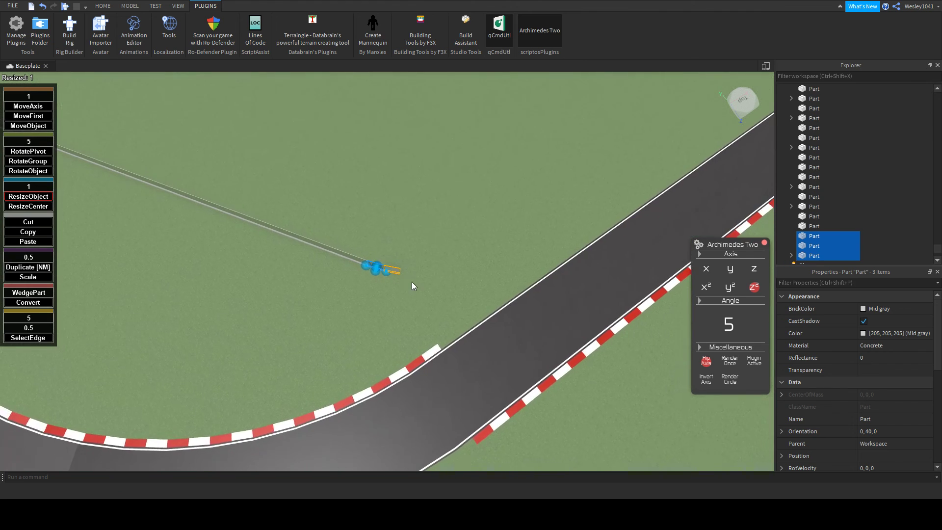
{"action": "scroll", "coordinate": [411, 282], "scroll_direction": "down", "scroll_amount": 4}
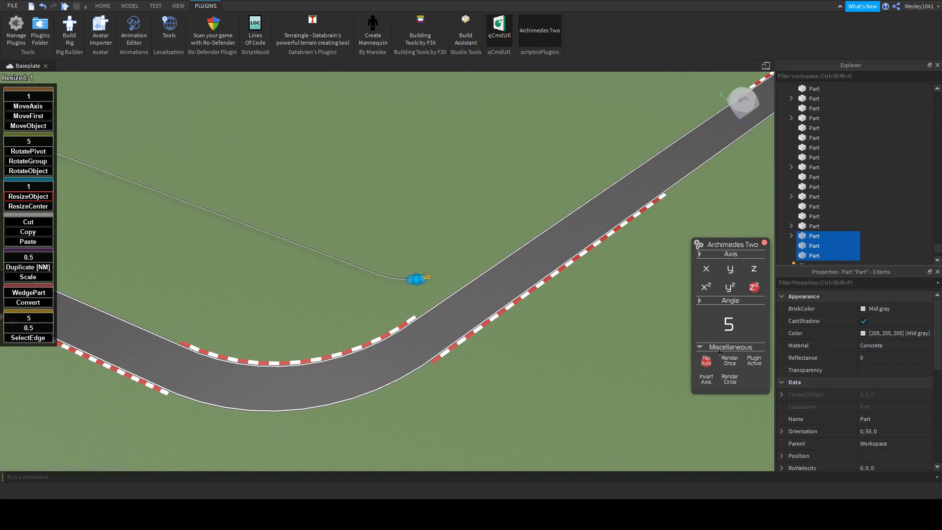
{"action": "key", "text": "r"}
{"action": "key", "text": "r"}
{"action": "key", "text": "r"}
{"action": "key", "text": "r"}
{"action": "key", "text": "r"}
- Lengthen the 90-degree end segment by 269 studs so the fence runs parallel to the track
{"action": "scroll", "coordinate": [599, 287], "scroll_direction": "up", "scroll_amount": 4}
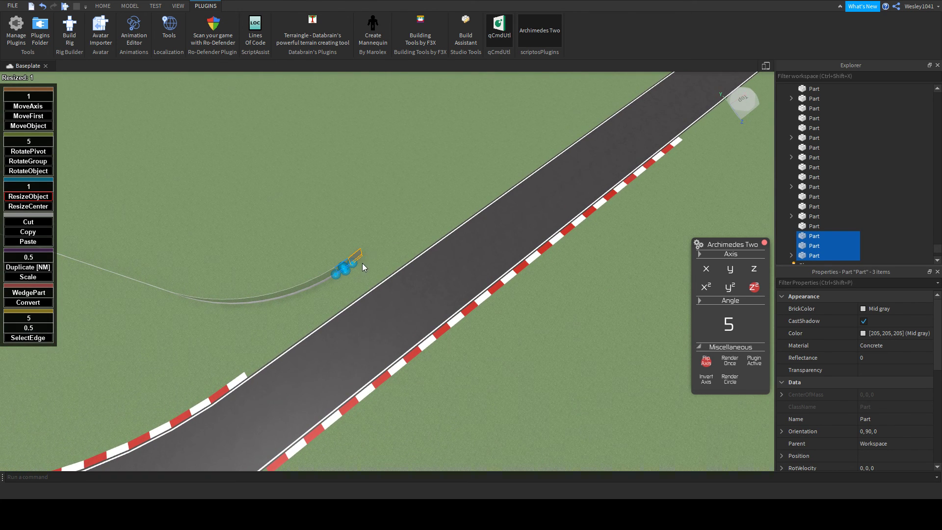
{"action": "left_click_drag", "start_coordinate": [367, 262], "coordinate": [582, 137]}
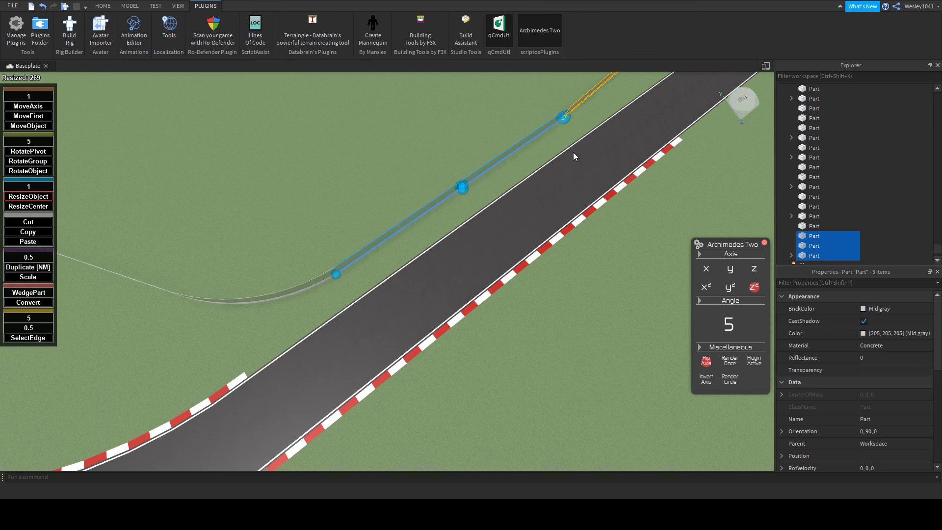
- Examine the fence's course around the hairpin and beside the following bend
{"action": "scroll", "coordinate": [573, 152], "scroll_direction": "down", "scroll_amount": 2}
{"action": "scroll", "coordinate": [560, 171], "scroll_direction": "down", "scroll_amount": 5}
{"action": "right_click_drag", "start_coordinate": [560, 171], "coordinate": [559, 172]}
{"action": "scroll", "coordinate": [560, 171], "scroll_direction": "up", "scroll_amount": 2}
{"action": "scroll", "coordinate": [560, 171], "scroll_direction": "down", "scroll_amount": 5}
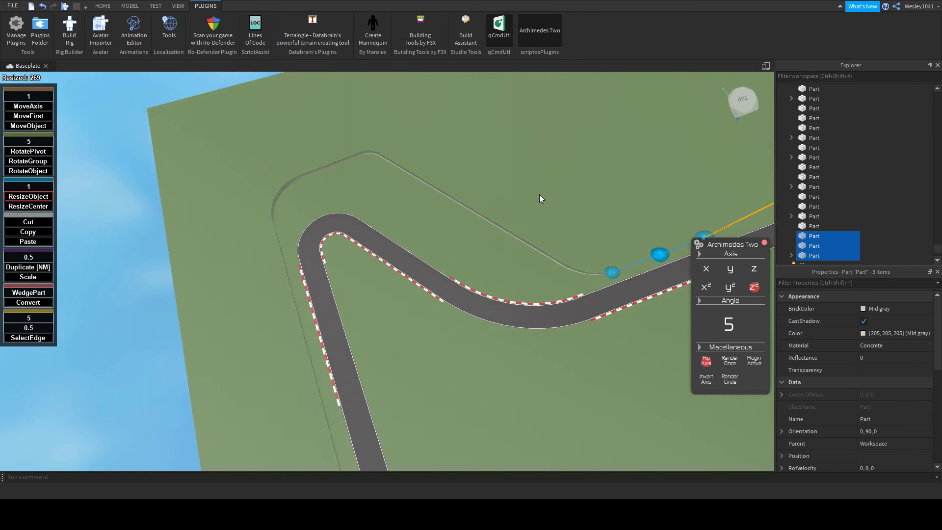
{"action": "scroll", "coordinate": [460, 195], "scroll_direction": "up", "scroll_amount": 3}
{"action": "scroll", "coordinate": [392, 213], "scroll_direction": "up", "scroll_amount": 3}
{"action": "scroll", "coordinate": [481, 212], "scroll_direction": "up", "scroll_amount": 4}
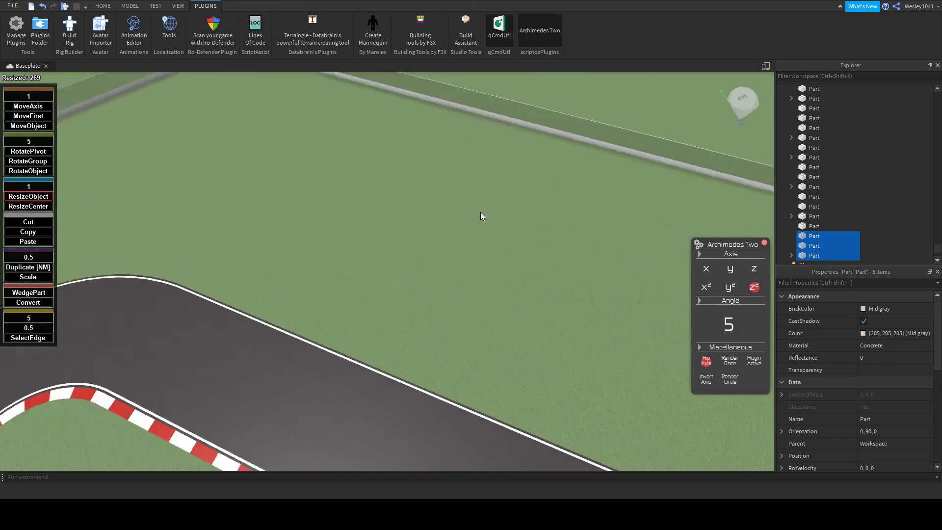
{"action": "right_click_drag", "start_coordinate": [481, 211], "coordinate": [481, 213]}
{"action": "left_click", "coordinate": [514, 236]}
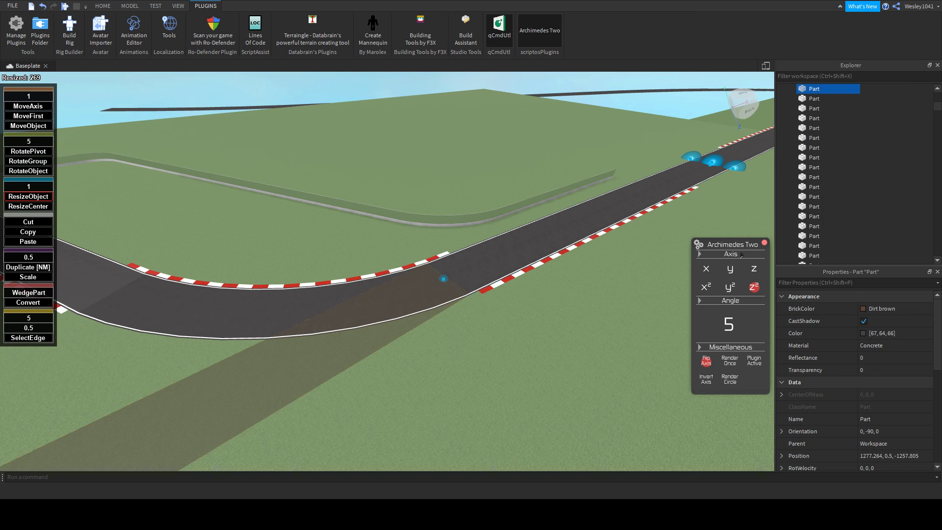
- Close the Archimedes plugin and select the curved road segments of the bend that follows the hairpin
{"action": "left_click", "coordinate": [764, 242]}
{"action": "right_click_drag", "start_coordinate": [514, 266], "coordinate": [514, 266]}
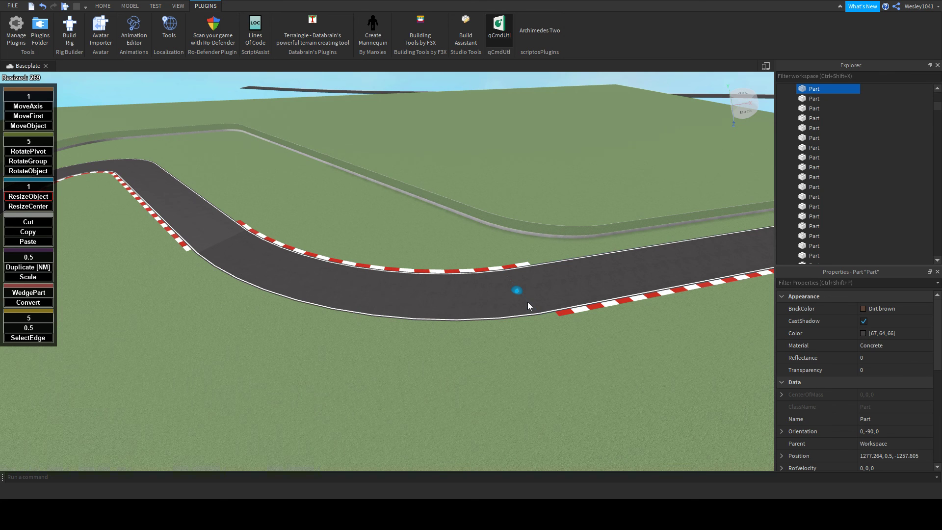
{"action": "scroll", "coordinate": [528, 302], "scroll_direction": "up", "scroll_amount": 3}
{"action": "scroll", "coordinate": [528, 302], "scroll_direction": "down", "scroll_amount": 5}
{"action": "scroll", "coordinate": [517, 262], "scroll_direction": "up", "scroll_amount": 6}
{"action": "right_click_drag", "start_coordinate": [516, 259], "coordinate": [516, 260]}
{"action": "scroll", "coordinate": [516, 259], "scroll_direction": "down", "scroll_amount": 5}
{"action": "scroll", "coordinate": [516, 259], "scroll_direction": "up", "scroll_amount": 5}
{"action": "scroll", "coordinate": [517, 259], "scroll_direction": "down", "scroll_amount": 3}
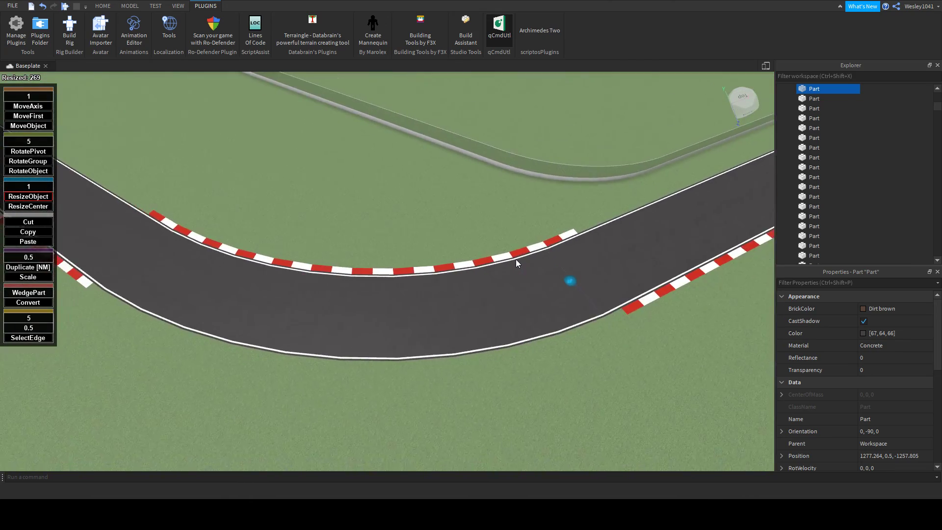
{"action": "scroll", "coordinate": [516, 259], "scroll_direction": "up", "scroll_amount": 5}
{"action": "scroll", "coordinate": [516, 259], "scroll_direction": "down", "scroll_amount": 5}
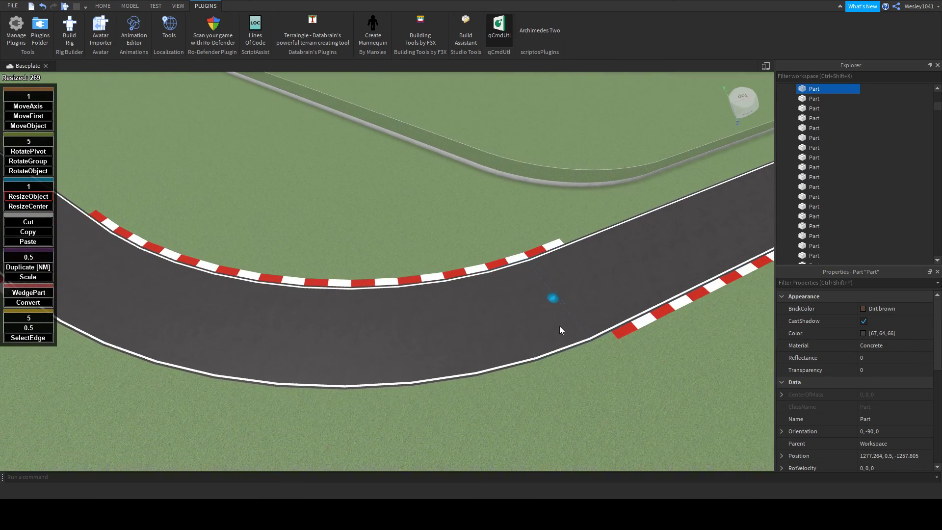
{"action": "left_click", "coordinate": [505, 337], "text": "ctrl"}
{"action": "left_click", "coordinate": [452, 347], "text": "ctrl"}
{"action": "left_click", "coordinate": [227, 337], "text": "ctrl"}
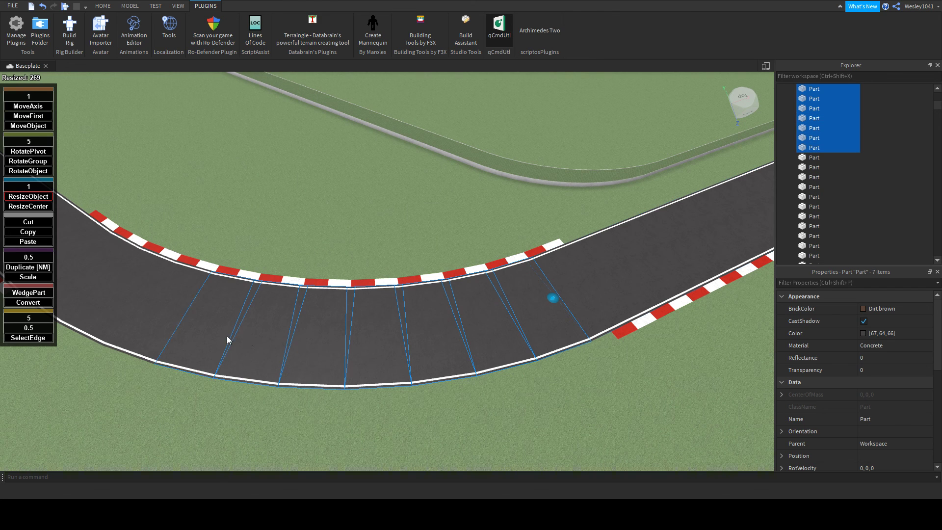
{"action": "left_click", "coordinate": [169, 316], "text": "ctrl"}
{"action": "left_click", "coordinate": [123, 302], "text": "ctrl"}
{"action": "scroll", "coordinate": [196, 258], "scroll_direction": "down", "scroll_amount": 4}
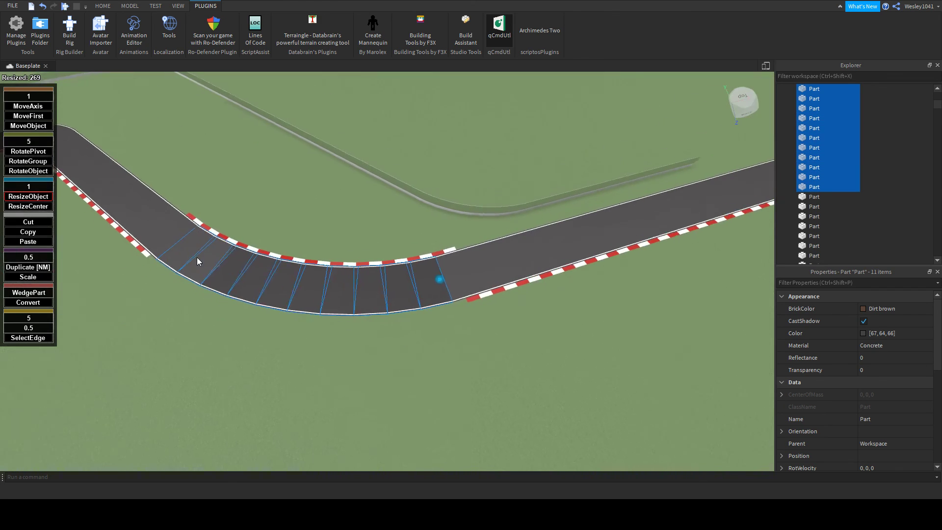
{"action": "left_click", "coordinate": [176, 247], "text": "ctrl"}
{"action": "left_click", "coordinate": [172, 230], "text": "ctrl"}
{"action": "right_click_drag", "start_coordinate": [235, 255], "coordinate": [225, 244]}
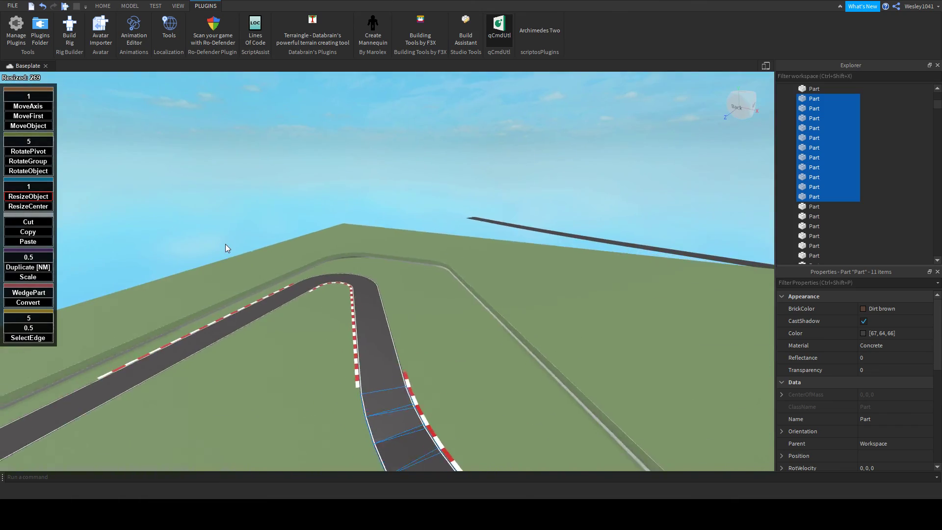
- Examine the space between the track and the fence around the hairpin, along the bend and beside the following straight
{"action": "key", "text": "w"}
{"action": "key", "text": "a"}
{"action": "key", "text": "w"}
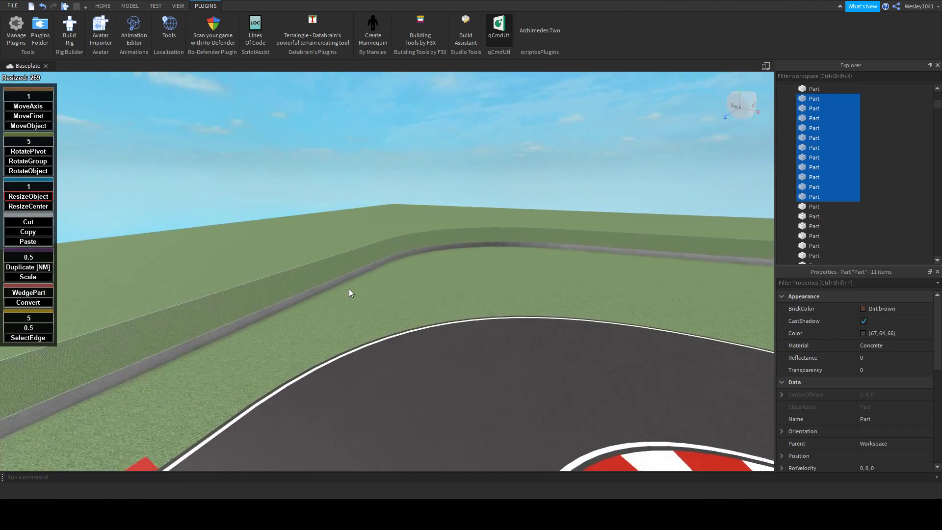
{"action": "key", "text": "s"}
{"action": "right_click_drag", "start_coordinate": [349, 288], "coordinate": [339, 286]}
{"action": "key", "text": "w"}
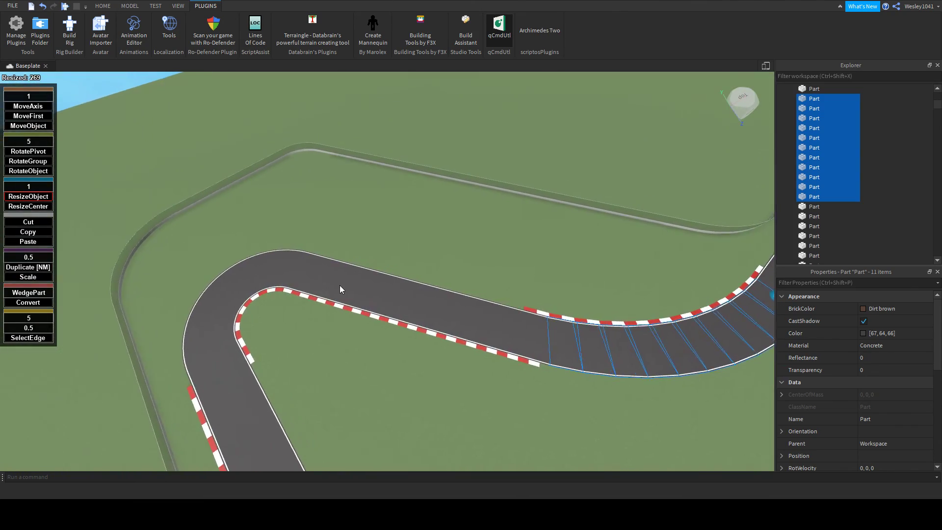
{"action": "key", "text": "w"}
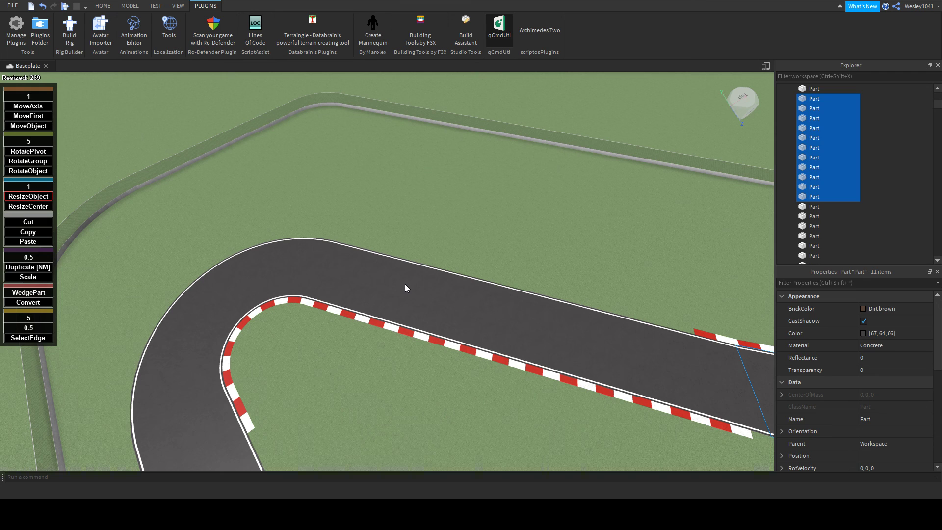
{"action": "right_click_drag", "start_coordinate": [405, 284], "coordinate": [516, 265]}
{"action": "key", "text": "w"}
{"action": "key", "text": "s"}
{"action": "key", "text": "w"}
{"action": "key", "text": "w"}
{"action": "key", "text": "s"}
{"action": "key", "text": "w"}
{"action": "key", "text": "a"}
{"action": "key", "text": "s"}
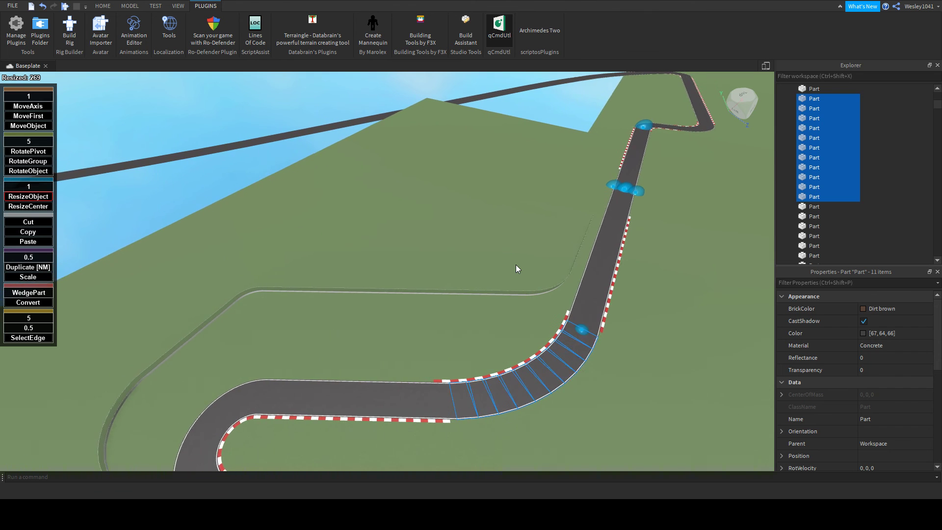
{"action": "key", "text": "a"}
{"action": "key", "text": "w"}
{"action": "key", "text": "d"}
{"action": "key", "text": "s"}
{"action": "key", "text": "a"}
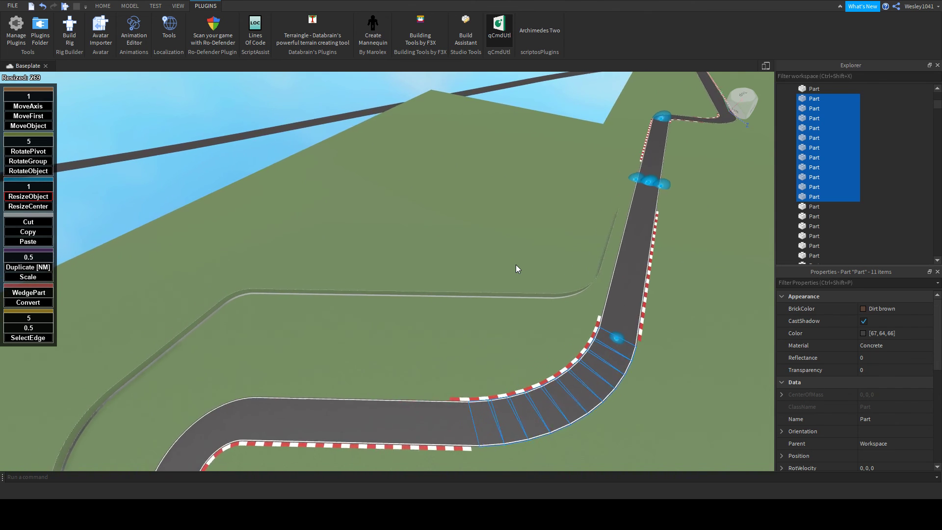
{"action": "key", "text": "d"}
{"action": "key", "text": "s"}
{"action": "key", "text": "a"}
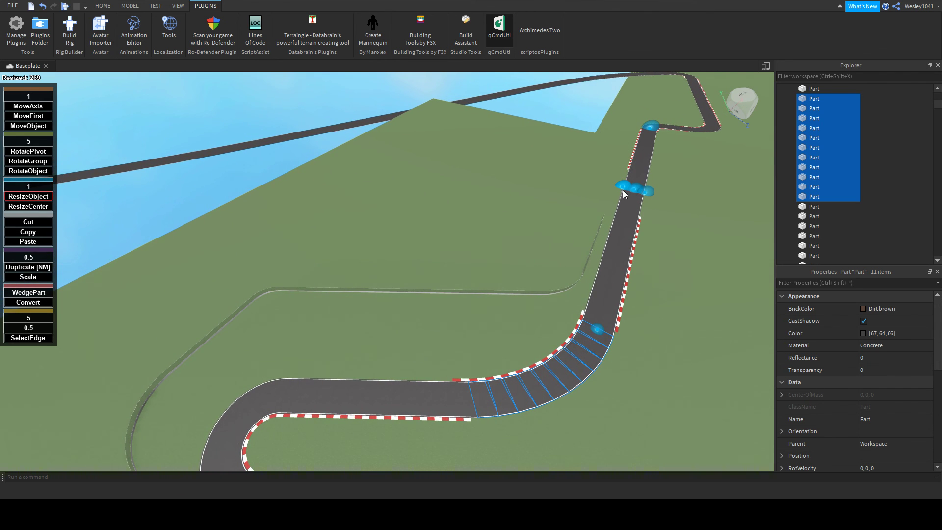
{"action": "key", "text": "a"}
{"action": "key", "text": "w"}
{"action": "mouse_move", "coordinate": [630, 221]}
{"action": "right_mouse_down"}
{"action": "mouse_move", "coordinate": [644, 218]}
{"action": "mouse_move", "coordinate": [618, 236]}
{"action": "mouse_move", "coordinate": [629, 221]}
{"action": "right_mouse_up"}
{"action": "key", "text": "s"}
{"action": "scroll", "coordinate": [631, 224], "scroll_direction": "down", "scroll_amount": 10}
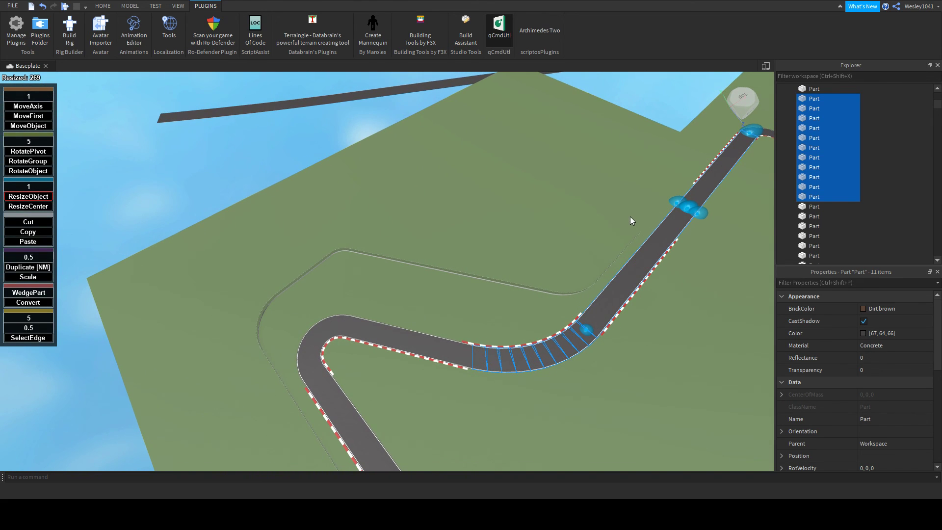
{"action": "scroll", "coordinate": [637, 228], "scroll_direction": "up", "scroll_amount": 3}
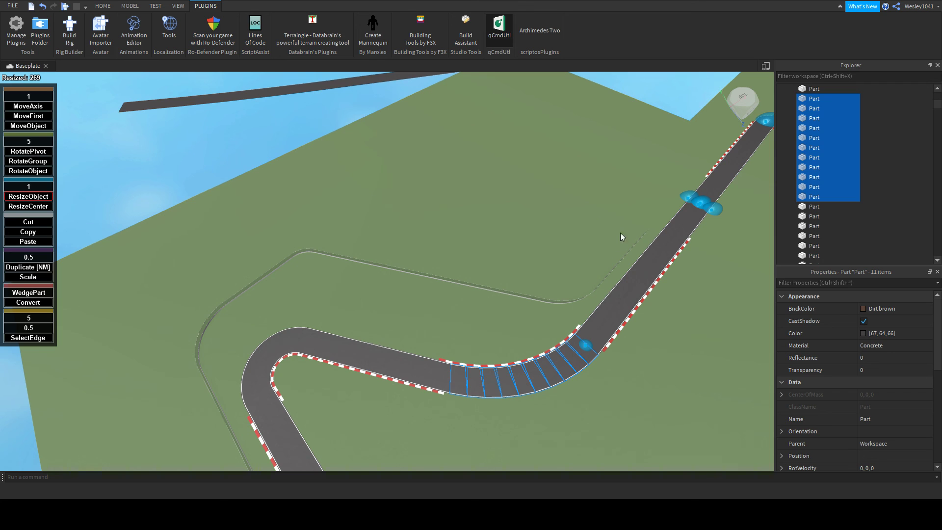
- Duplicate the bend segments together with the straight from the hairpin and move the copies 60 studs toward the fence
{"action": "left_click_drag", "start_coordinate": [686, 202], "coordinate": [570, 314]}
{"action": "mouse_move", "coordinate": [552, 344]}
{"action": "left_mouse_down"}
{"action": "mouse_move", "coordinate": [507, 385]}
{"action": "mouse_move", "coordinate": [422, 379]}
{"action": "left_mouse_up"}
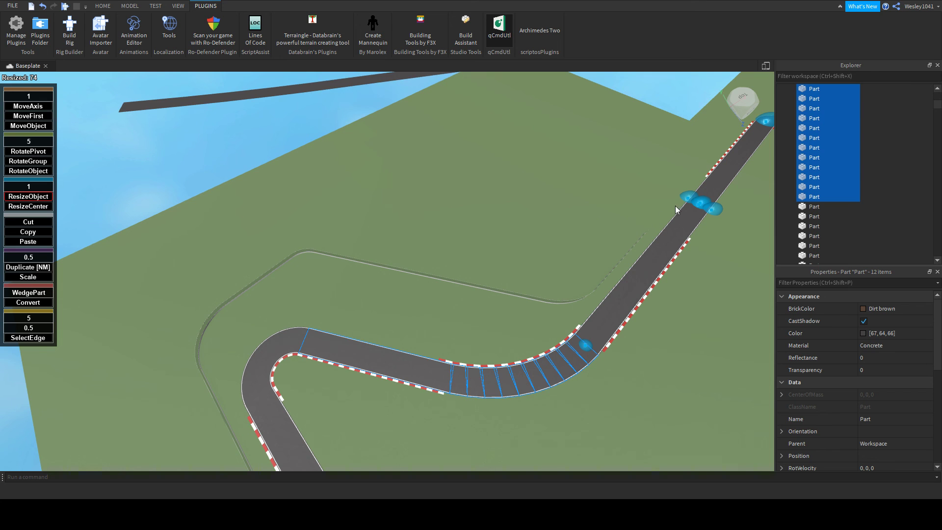
{"action": "left_click", "coordinate": [28, 126]}
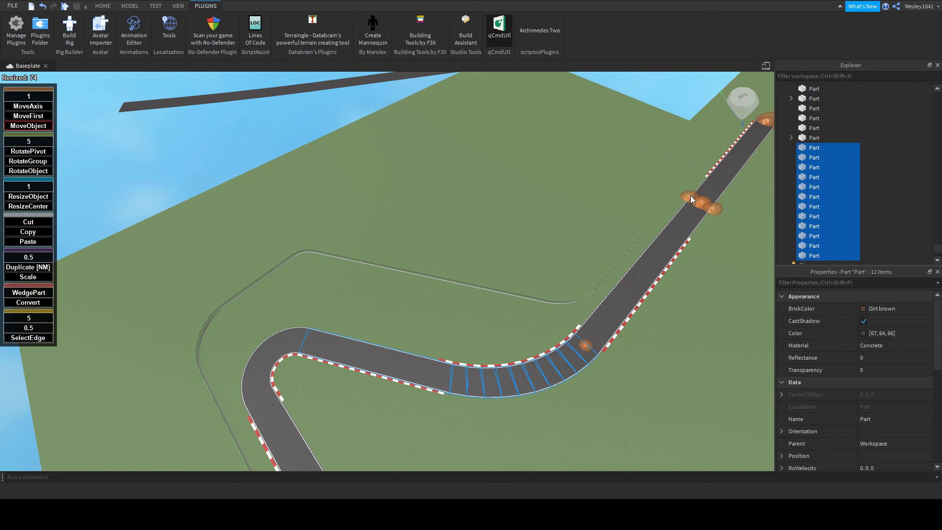
{"action": "scroll", "coordinate": [703, 213], "scroll_direction": "up", "scroll_amount": 5}
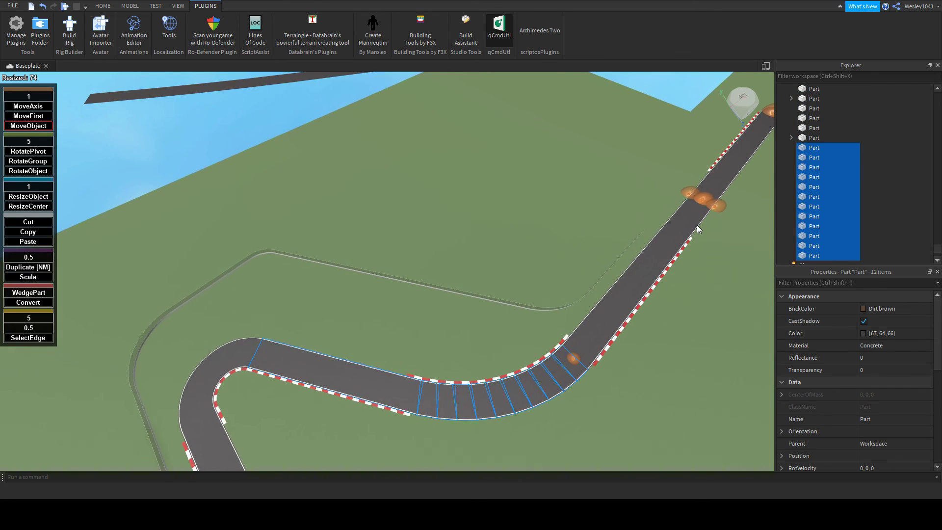
{"action": "scroll", "coordinate": [692, 231], "scroll_direction": "up", "scroll_amount": 1}
{"action": "left_click_drag", "start_coordinate": [720, 202], "coordinate": [692, 181]}
{"action": "right_click_drag", "start_coordinate": [699, 191], "coordinate": [691, 181]}
{"action": "left_click_drag", "start_coordinate": [692, 181], "coordinate": [629, 284]}
{"action": "right_click_drag", "start_coordinate": [625, 292], "coordinate": [629, 284]}
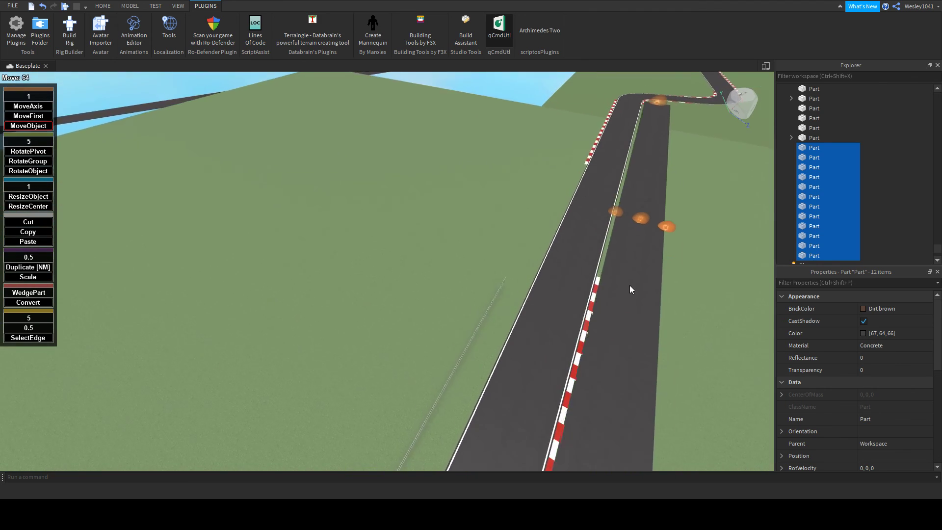
{"action": "key", "text": "w"}
{"action": "left_click_drag", "start_coordinate": [629, 284], "coordinate": [525, 210]}
- Narrow the copied strip by 30 studs on the side facing the track
{"action": "scroll", "coordinate": [908, 431], "scroll_direction": "down", "scroll_amount": 5}
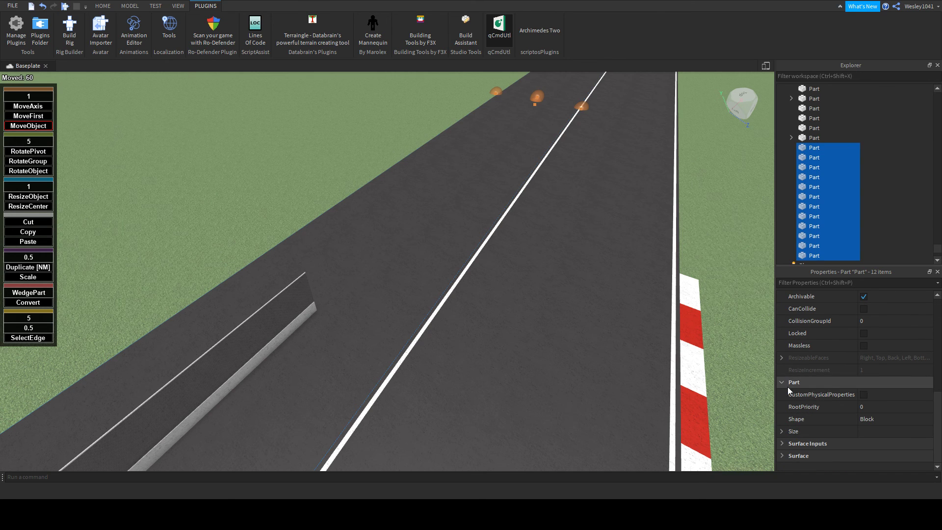
{"action": "left_click", "coordinate": [28, 197]}
{"action": "left_click_drag", "start_coordinate": [578, 107], "coordinate": [534, 107]}
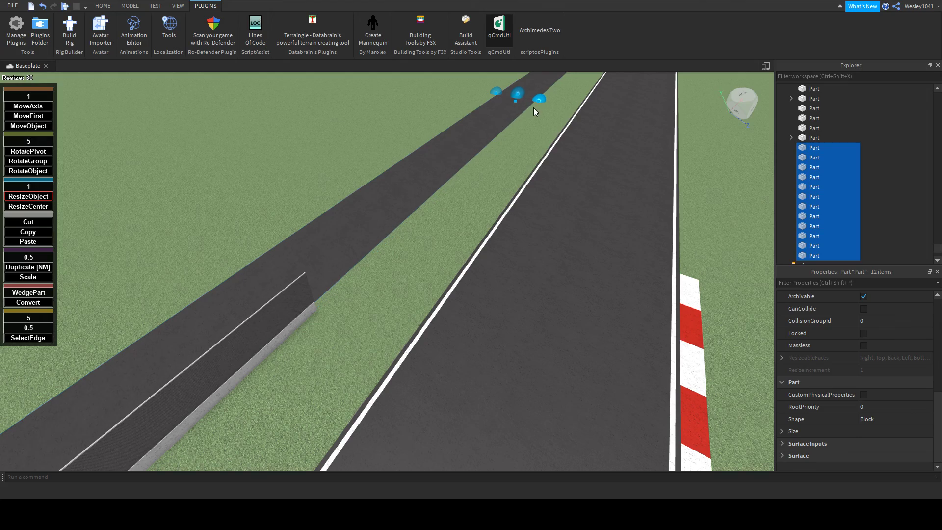
- Set the resize increment to 0.1 and shorten the strip's segments about their centres by 7.8 studs so their outer corners meet
{"action": "right_click_drag", "start_coordinate": [563, 164], "coordinate": [570, 268]}
{"action": "key", "text": "w"}
{"action": "scroll", "coordinate": [570, 268], "scroll_direction": "up", "scroll_amount": 8}
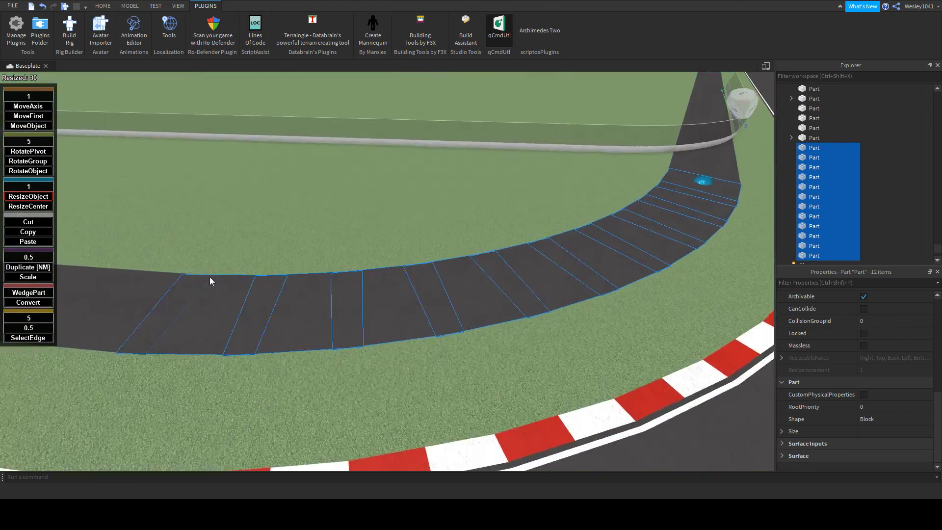
{"action": "left_click", "coordinate": [24, 189]}
{"action": "type", "text": "0.1"}
{"action": "left_click", "coordinate": [28, 206]}
{"action": "right_click_drag", "start_coordinate": [432, 213], "coordinate": [438, 208]}
{"action": "key", "text": "w"}
{"action": "key", "text": "w"}
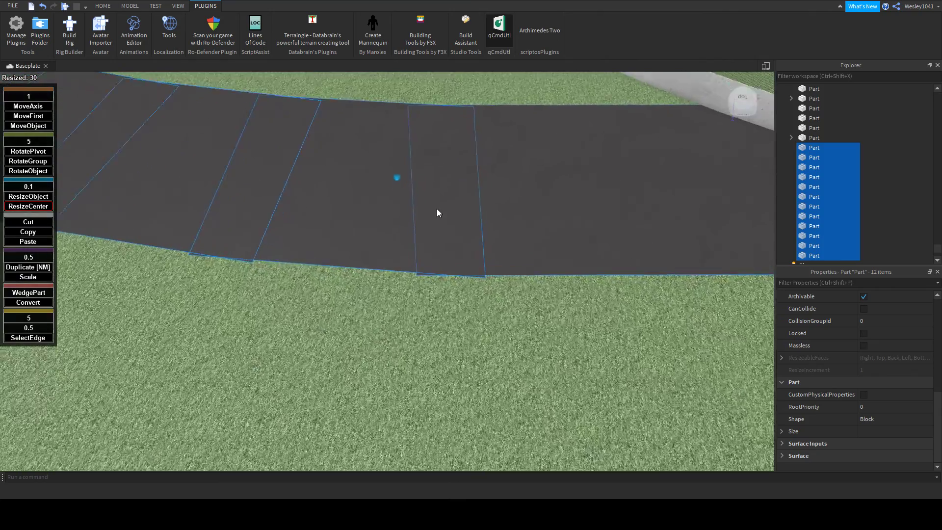
{"action": "scroll", "coordinate": [437, 213], "scroll_direction": "up", "scroll_amount": 3}
{"action": "left_click_drag", "start_coordinate": [370, 133], "coordinate": [411, 147]}
{"action": "scroll", "coordinate": [878, 316], "scroll_direction": "up", "scroll_amount": 6}
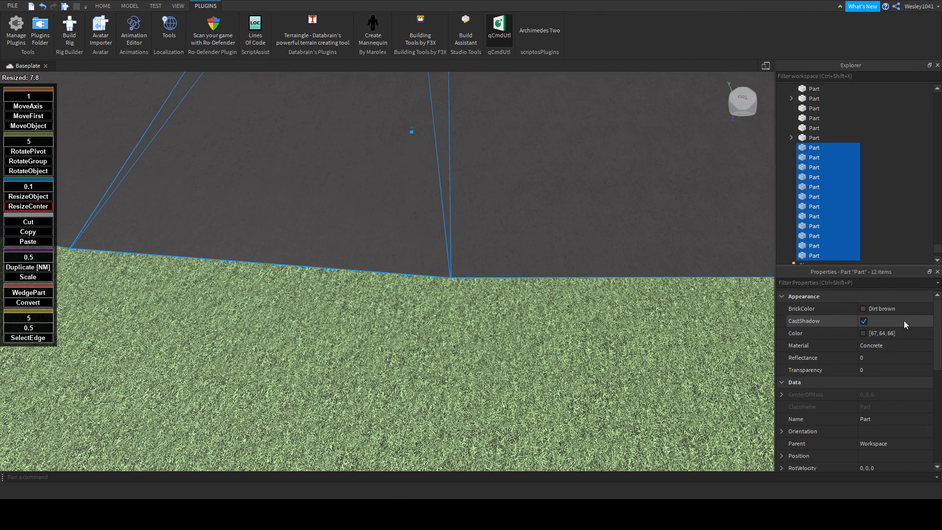
- Set the copied strip's BrickColor to Pastel yellow and its material to Grass
{"action": "left_click", "coordinate": [863, 309]}
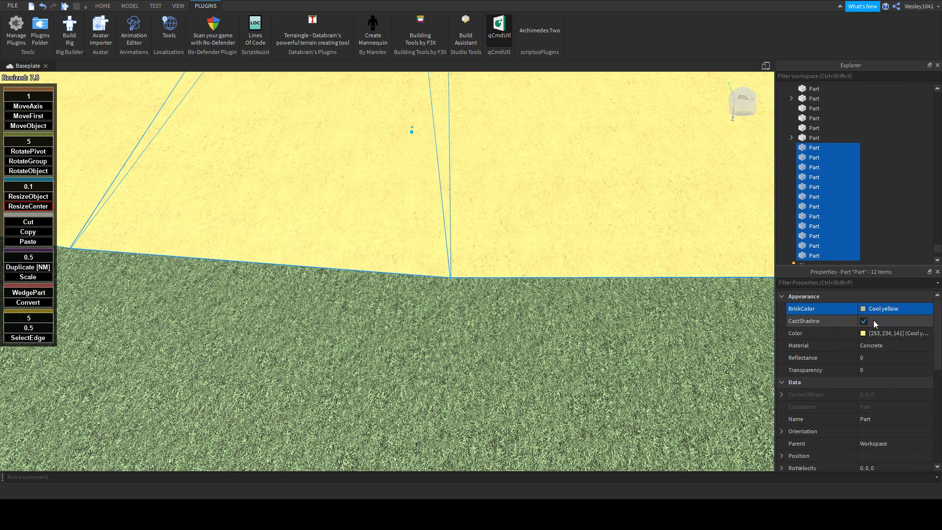
{"action": "left_click", "coordinate": [822, 212]}
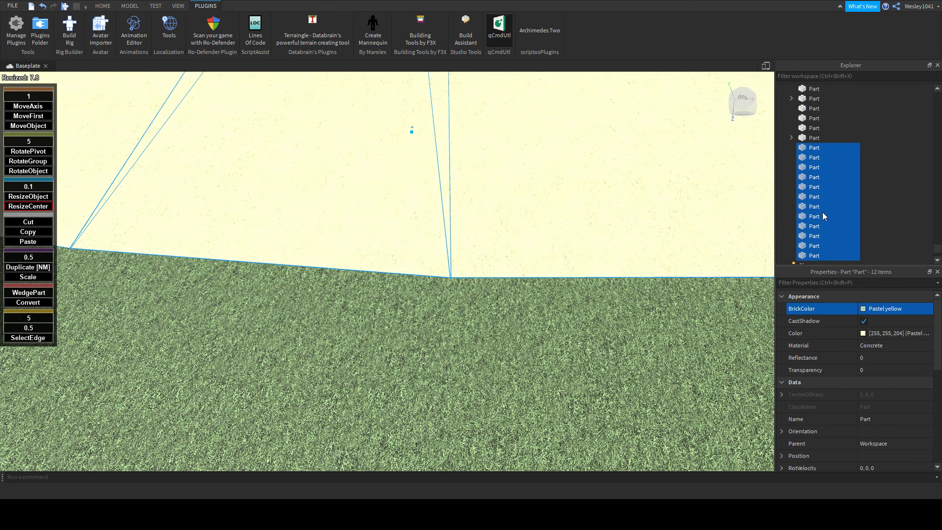
{"action": "left_click", "coordinate": [894, 348]}
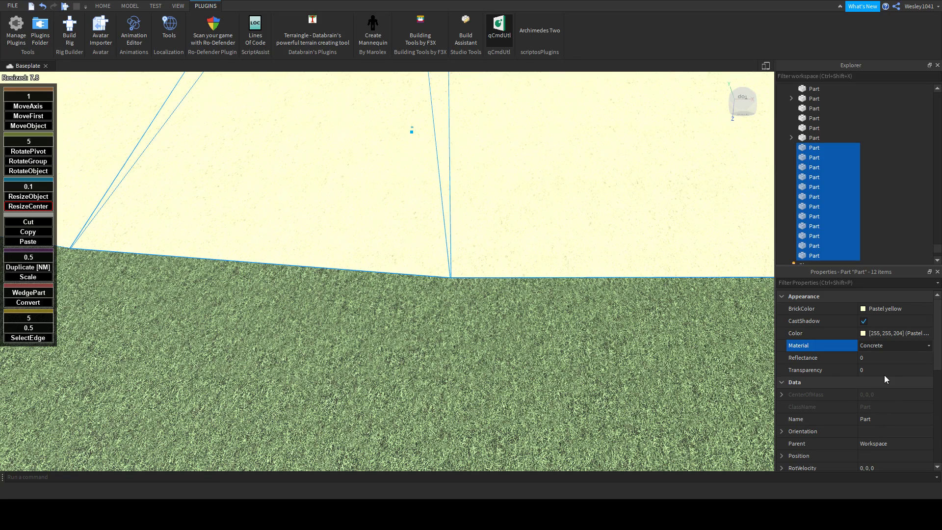
{"action": "left_click", "coordinate": [877, 385]}
{"action": "right_click_drag", "start_coordinate": [649, 249], "coordinate": [649, 249]}
{"action": "scroll", "coordinate": [648, 249], "scroll_direction": "down", "scroll_amount": 10}
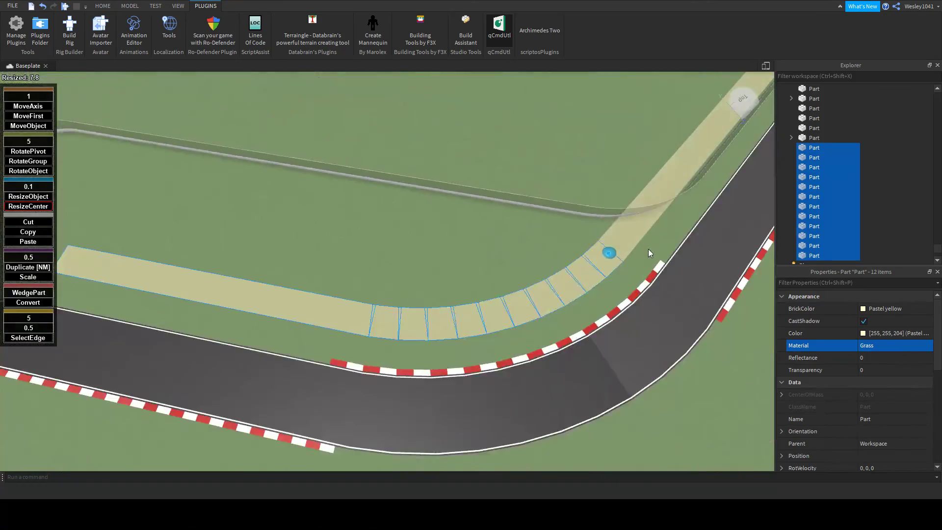
- Widen the yellow strip away from the track in 1-stud increments so it extends past the fence
{"action": "scroll", "coordinate": [649, 249], "scroll_direction": "down", "scroll_amount": 5}
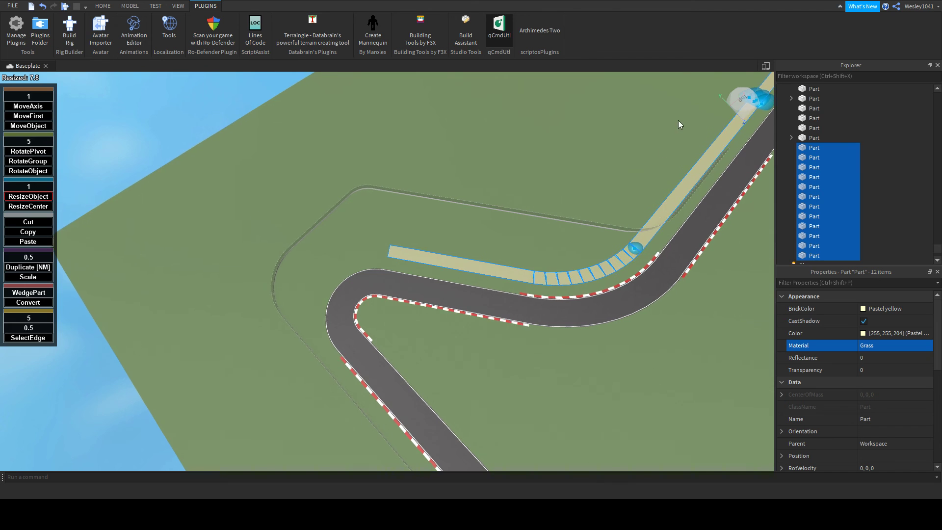
{"action": "right_click_drag", "start_coordinate": [678, 120], "coordinate": [686, 121]}
{"action": "left_click_drag", "start_coordinate": [624, 99], "coordinate": [572, 89]}
- Shorten the yellow strip's straight segment beyond the bend by 1189 studs
{"action": "left_click", "coordinate": [576, 111]}
{"action": "right_click_drag", "start_coordinate": [576, 110], "coordinate": [597, 86]}
{"action": "left_click_drag", "start_coordinate": [596, 86], "coordinate": [526, 228]}
{"action": "right_click_drag", "start_coordinate": [526, 227], "coordinate": [526, 228]}
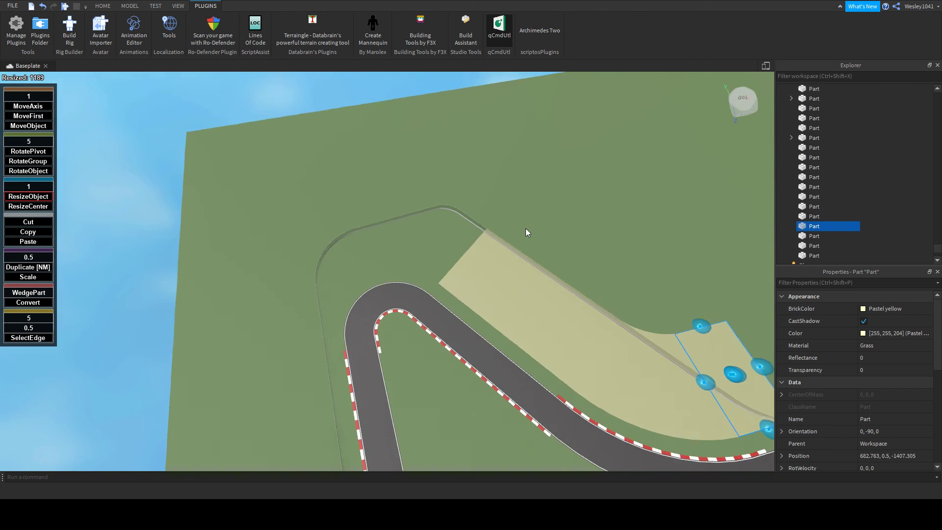
- Try to select all the road segments around the hairpin curve
{"action": "scroll", "coordinate": [526, 228], "scroll_direction": "up", "scroll_amount": 3}
{"action": "scroll", "coordinate": [380, 337], "scroll_direction": "up", "scroll_amount": 4}
{"action": "left_click", "coordinate": [415, 303]}
{"action": "scroll", "coordinate": [415, 303], "scroll_direction": "up", "scroll_amount": 4}
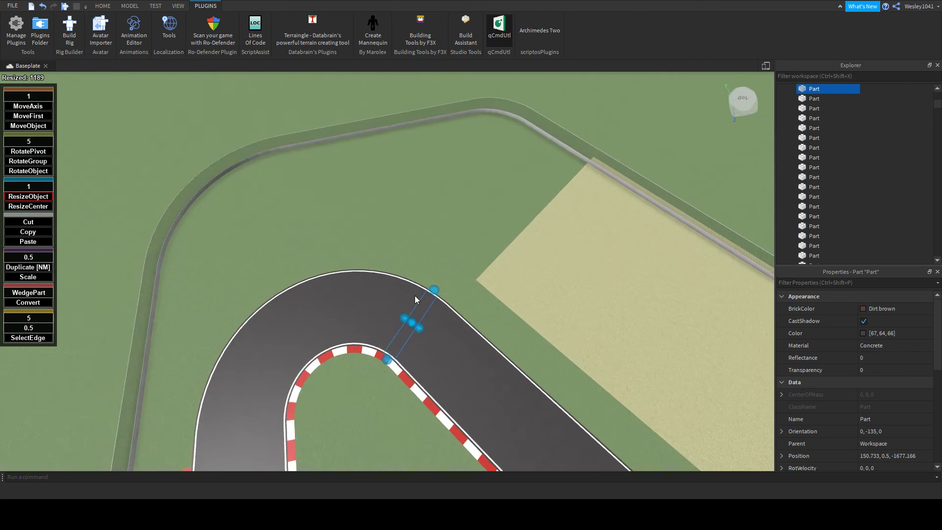
{"action": "left_click", "coordinate": [457, 243]}
{"action": "left_click", "coordinate": [460, 298]}
{"action": "left_click", "coordinate": [463, 313]}
{"action": "left_click", "coordinate": [462, 305], "text": "ctrl"}
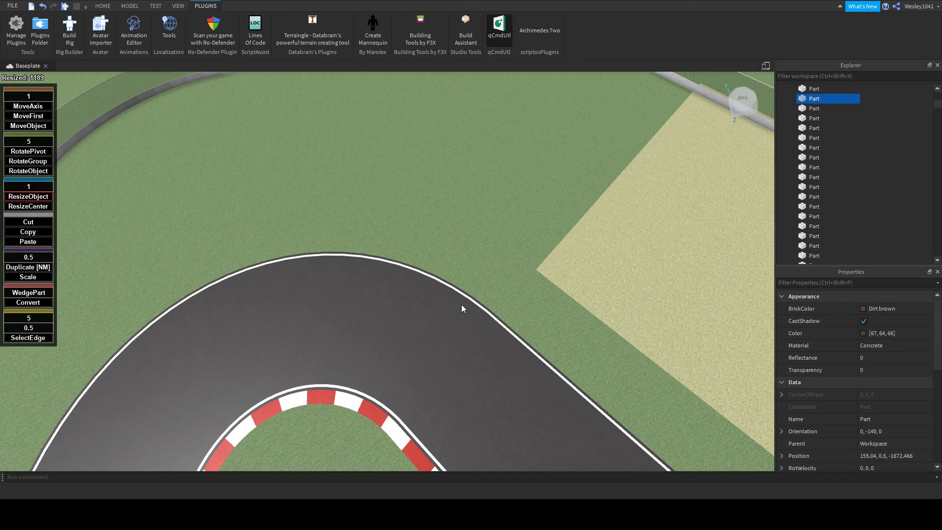
{"action": "left_click", "coordinate": [461, 304]}
{"action": "left_click", "coordinate": [466, 310]}
{"action": "left_click", "coordinate": [457, 304], "text": "ctrl"}
{"action": "left_click", "coordinate": [438, 295], "text": "ctrl"}
{"action": "left_click", "coordinate": [417, 291], "text": "ctrl"}
{"action": "mouse_move", "coordinate": [400, 287]}
{"action": "left_mouse_down", "text": "ctrl"}
{"action": "mouse_move", "coordinate": [310, 281]}
{"action": "mouse_move", "coordinate": [216, 306]}
{"action": "mouse_move", "coordinate": [369, 271]}
{"action": "left_mouse_up", "text": "ctrl"}
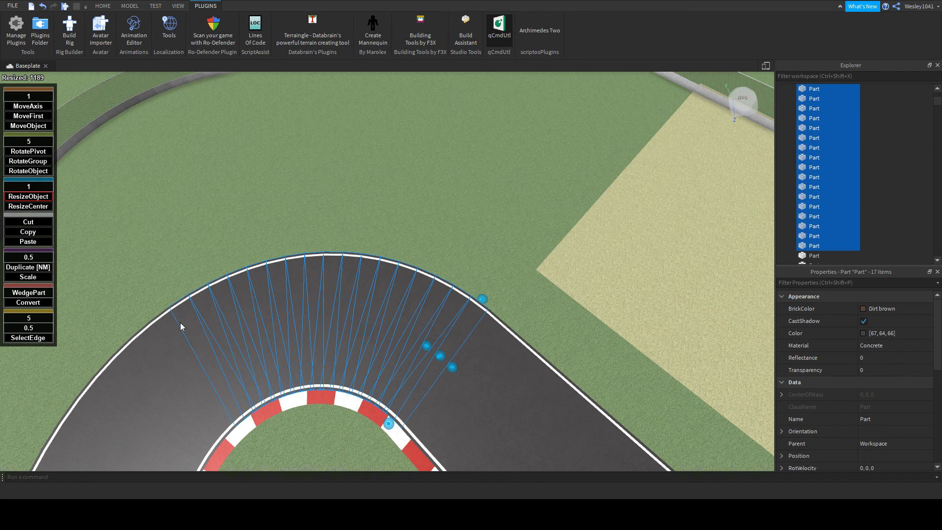
{"action": "left_click_drag", "start_coordinate": [117, 392], "coordinate": [98, 419], "text": "ctrl"}
{"action": "right_click_drag", "start_coordinate": [172, 362], "coordinate": [186, 348]}
{"action": "scroll", "coordinate": [186, 335], "scroll_direction": "up", "scroll_amount": 4}
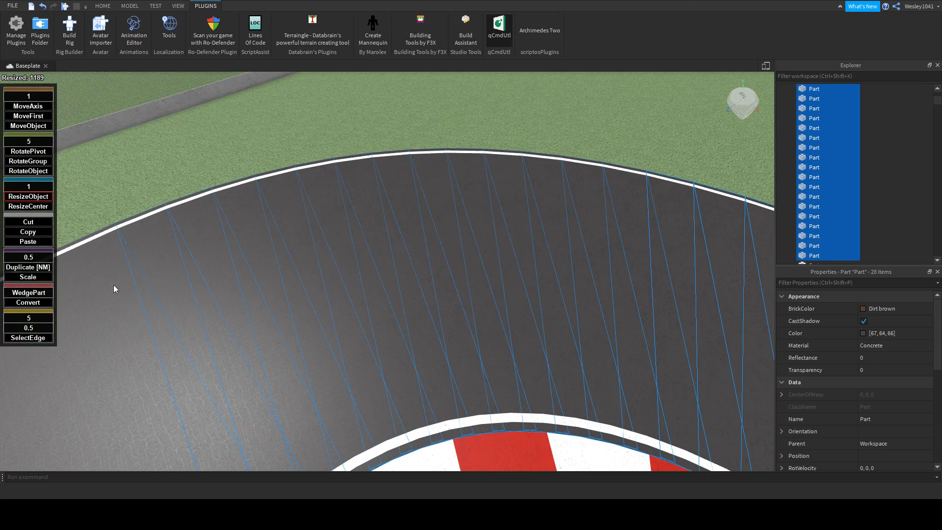
{"action": "scroll", "coordinate": [180, 284], "scroll_direction": "down", "scroll_amount": 5}
{"action": "right_click_drag", "start_coordinate": [179, 284], "coordinate": [248, 237]}
{"action": "left_click", "coordinate": [257, 230]}
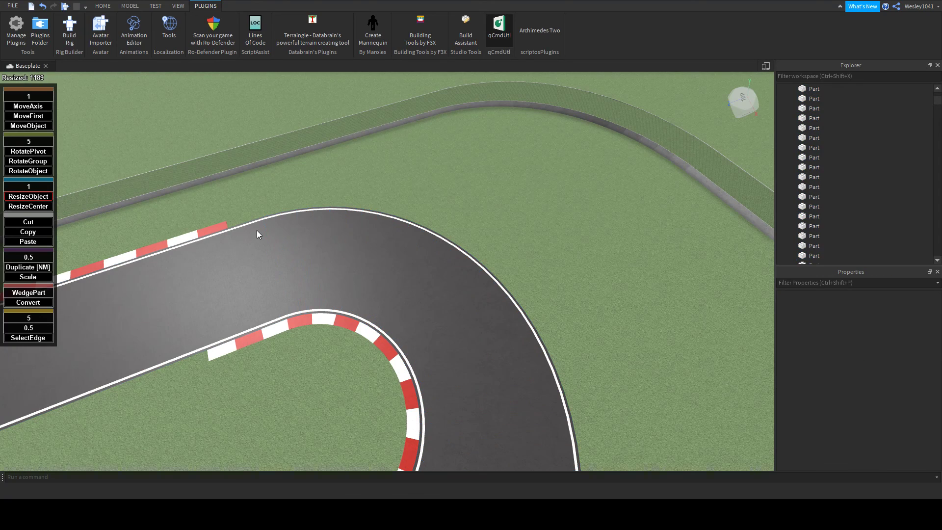
- Select every road segment around the hairpin, from the end of the outer kerb to the start of the next straight
{"action": "key", "text": "w"}
{"action": "key", "text": "a"}
{"action": "left_click", "coordinate": [275, 221]}
{"action": "left_click", "coordinate": [300, 211]}
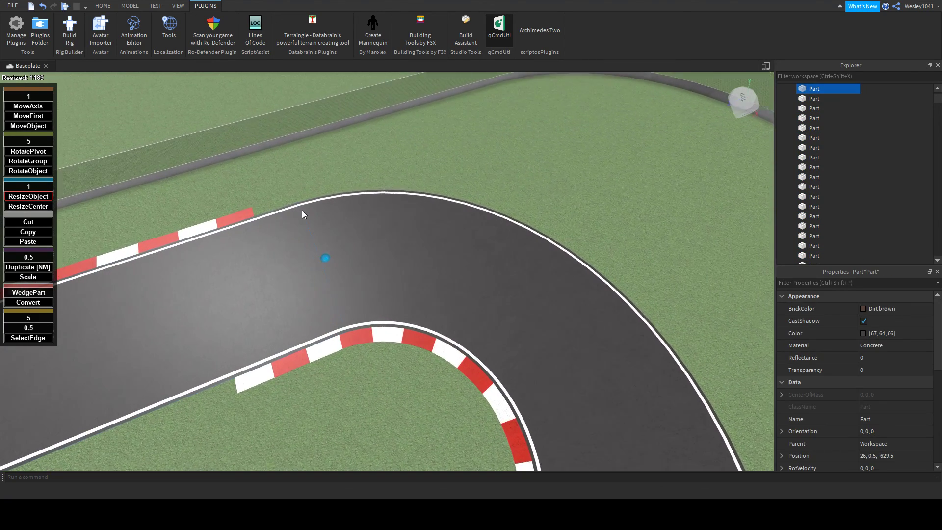
{"action": "left_click", "coordinate": [312, 205]}
{"action": "left_click", "coordinate": [328, 199]}
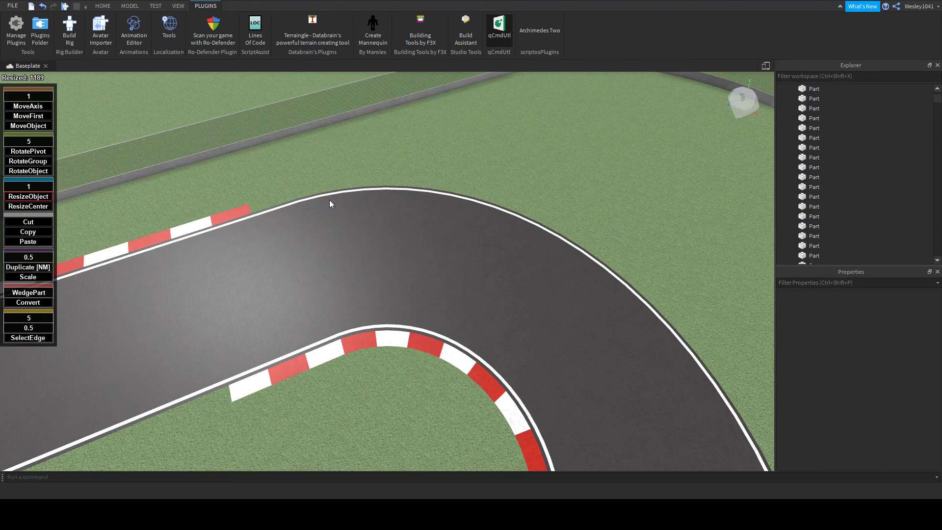
{"action": "left_click", "coordinate": [316, 200]}
{"action": "mouse_move", "coordinate": [334, 201]}
{"action": "left_mouse_down", "text": "ctrl"}
{"action": "mouse_move", "coordinate": [423, 213]}
{"action": "mouse_move", "coordinate": [375, 207]}
{"action": "left_mouse_up", "text": "ctrl"}
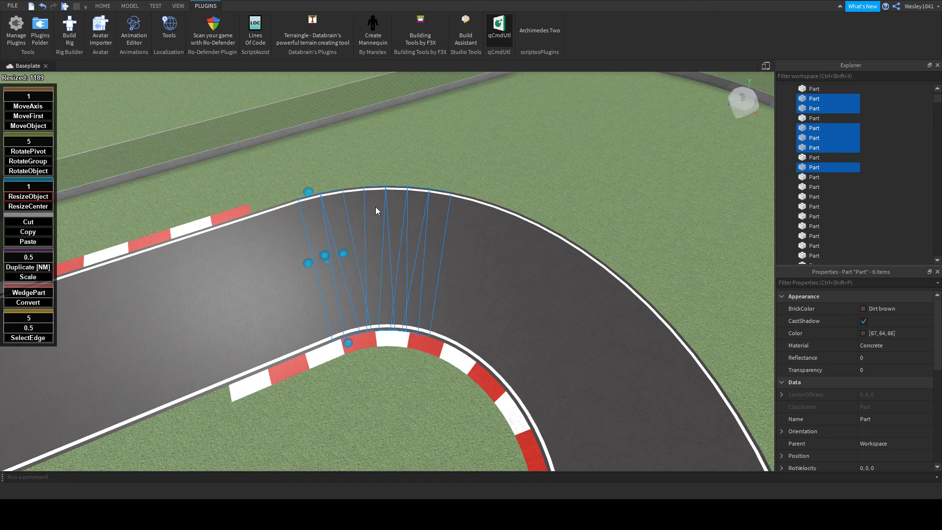
{"action": "mouse_move", "coordinate": [443, 219]}
{"action": "left_mouse_down", "text": "ctrl"}
{"action": "mouse_move", "coordinate": [509, 240]}
{"action": "mouse_move", "coordinate": [589, 288]}
{"action": "mouse_move", "coordinate": [685, 392]}
{"action": "mouse_move", "coordinate": [694, 385]}
{"action": "left_mouse_up", "text": "ctrl"}
{"action": "key", "text": "Right"}
{"action": "left_click", "coordinate": [699, 380], "text": "ctrl"}
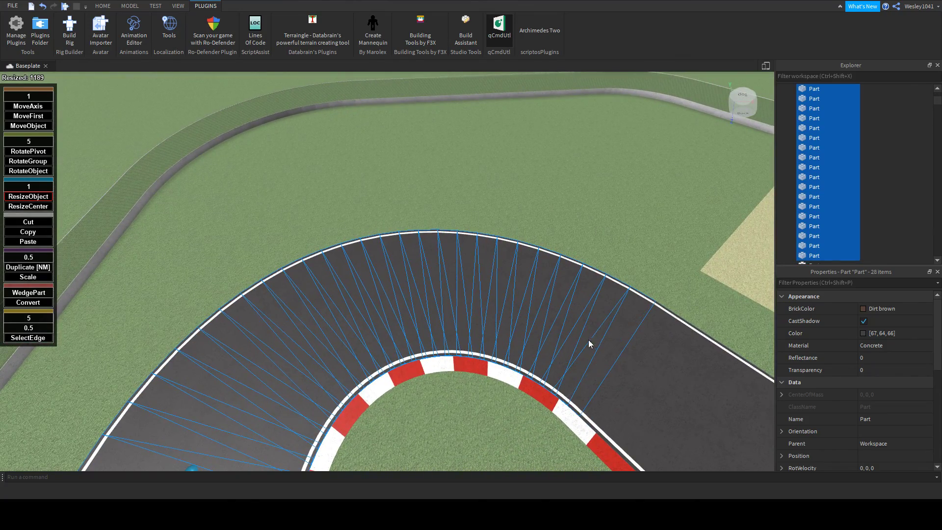
{"action": "scroll", "coordinate": [576, 342], "scroll_direction": "down", "scroll_amount": 5}
{"action": "mouse_move", "coordinate": [588, 339]}
{"action": "right_mouse_down"}
{"action": "mouse_move", "coordinate": [576, 342]}
{"action": "mouse_move", "coordinate": [579, 335]}
{"action": "right_mouse_up"}
{"action": "key", "text": "d"}
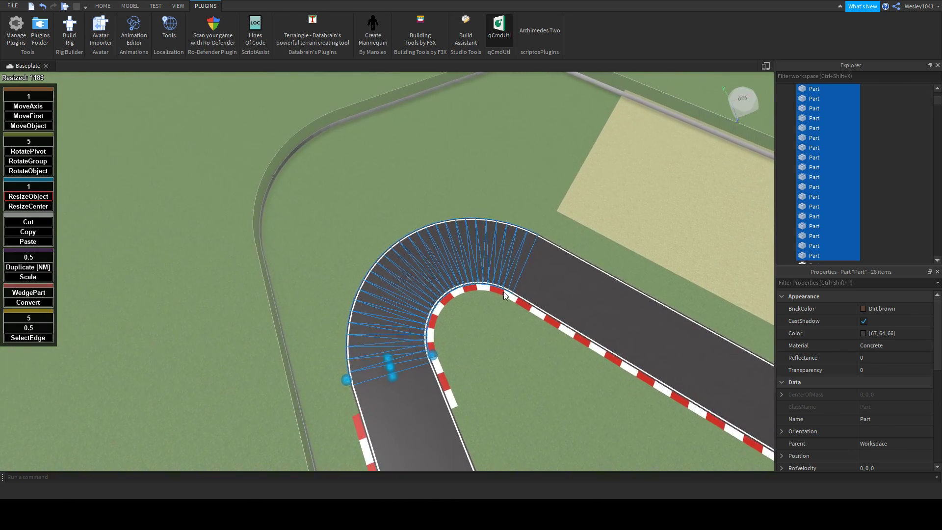
{"action": "key", "text": "w"}
{"action": "right_click_drag", "start_coordinate": [477, 287], "coordinate": [395, 371]}
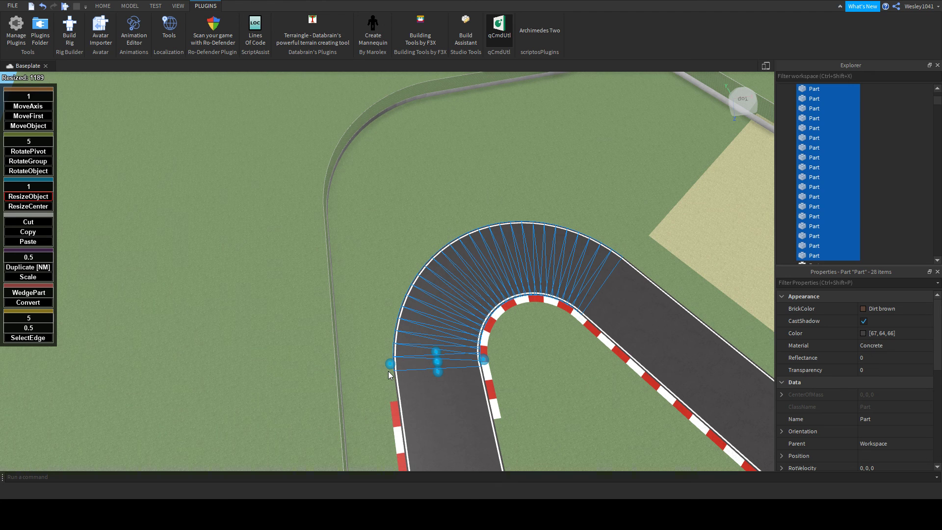
- Duplicate the selected hairpin segments, move the copies 60 studs outward along their own axes and shorten their inner ends by 30 studs
{"action": "left_click", "coordinate": [28, 126]}
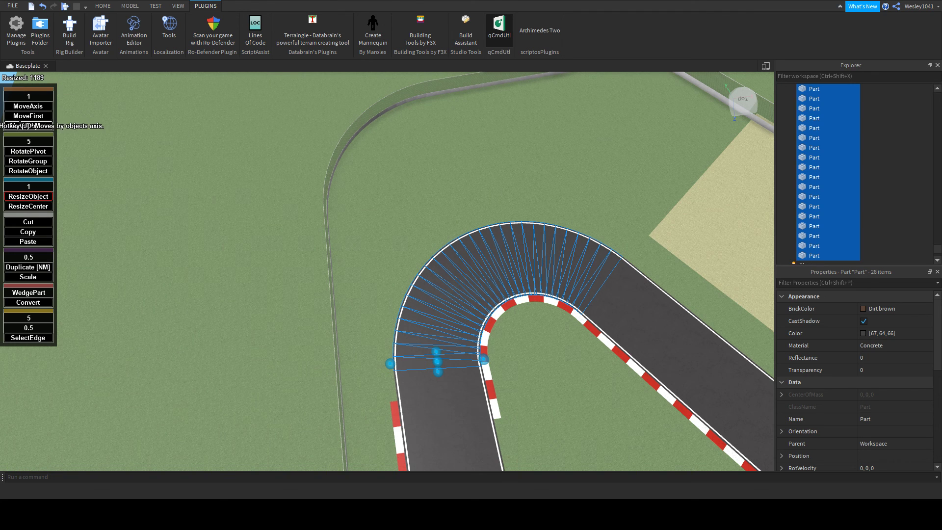
{"action": "left_click_drag", "start_coordinate": [483, 361], "coordinate": [405, 388]}
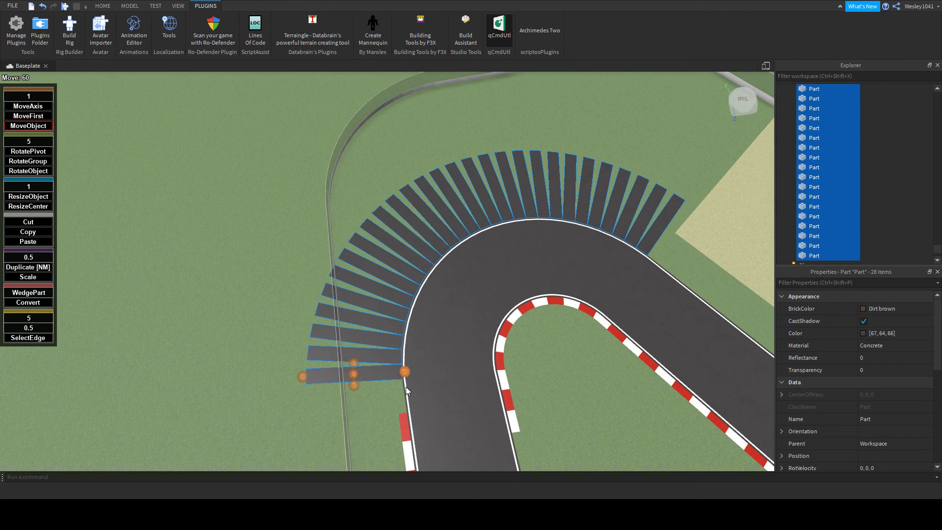
{"action": "left_click", "coordinate": [28, 196]}
{"action": "left_click_drag", "start_coordinate": [409, 372], "coordinate": [360, 373]}
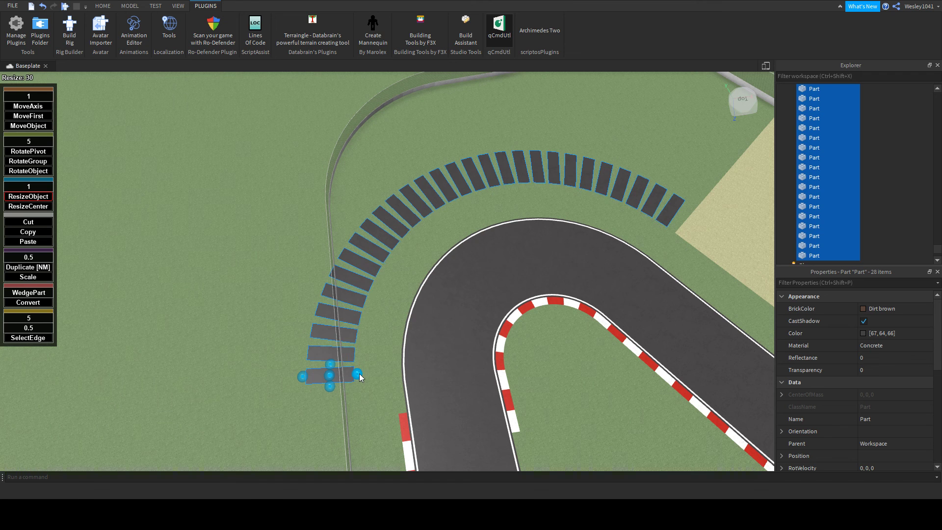
- Set the copied hairpin segments' BrickColor to Pastel yellow and their material to Grass
{"action": "scroll", "coordinate": [372, 374], "scroll_direction": "down", "scroll_amount": 5}
{"action": "key", "text": "s"}
{"action": "key", "text": "d"}
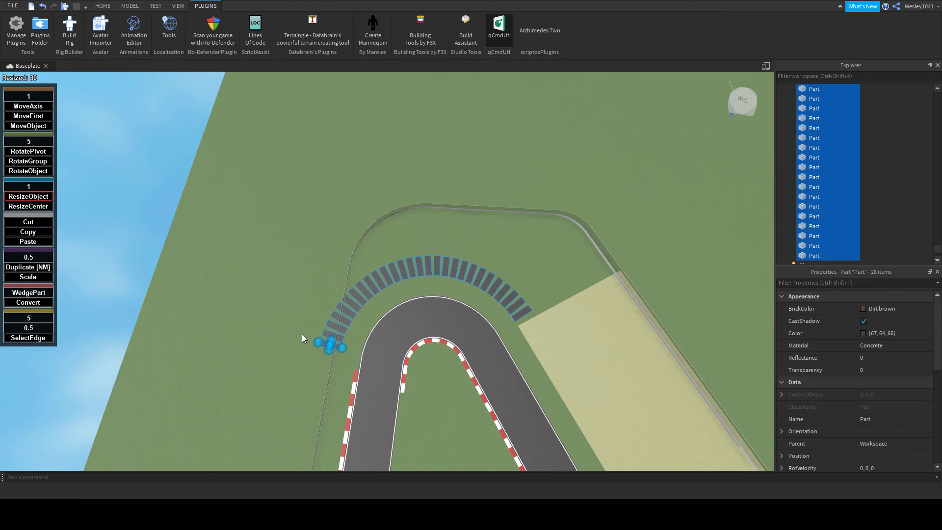
{"action": "key", "text": "w"}
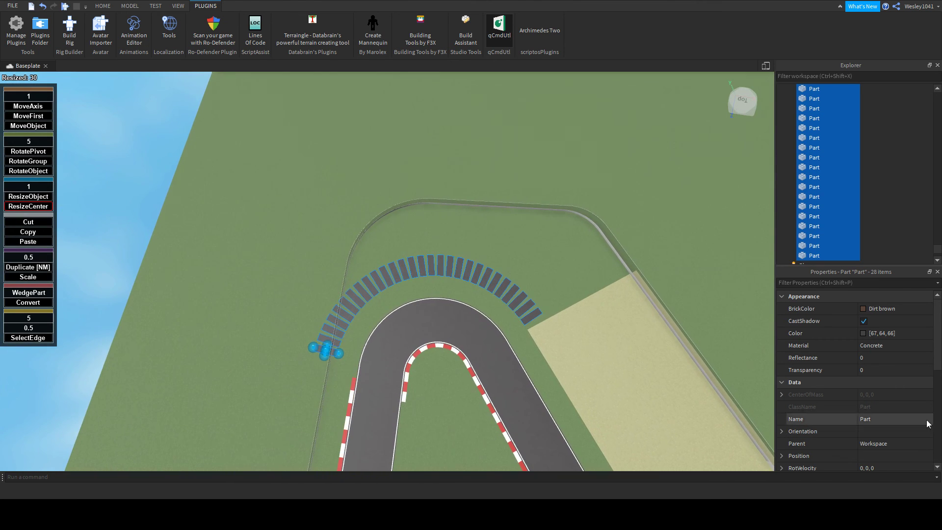
{"action": "left_click", "coordinate": [870, 310]}
{"action": "left_click", "coordinate": [839, 210]}
{"action": "left_click", "coordinate": [882, 346]}
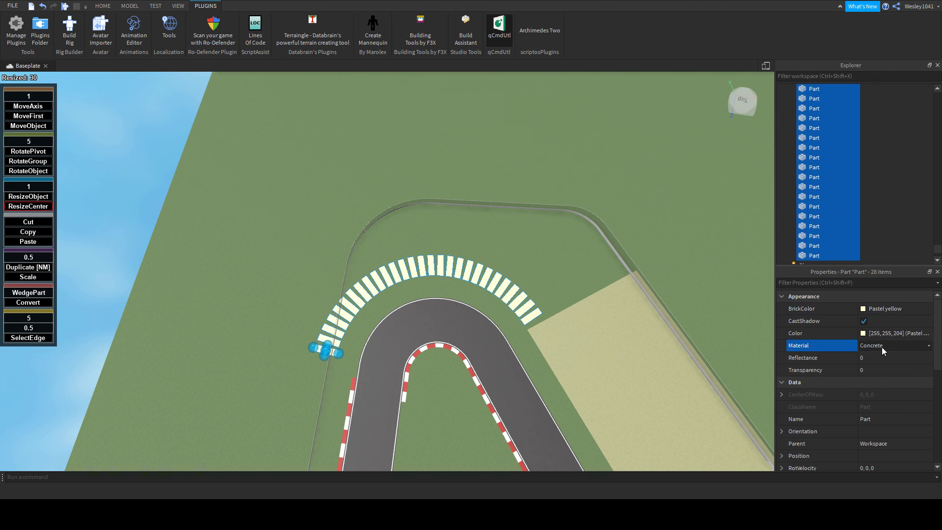
{"action": "left_click", "coordinate": [876, 408]}
{"action": "scroll", "coordinate": [90, 238], "scroll_direction": "up", "scroll_amount": 1}
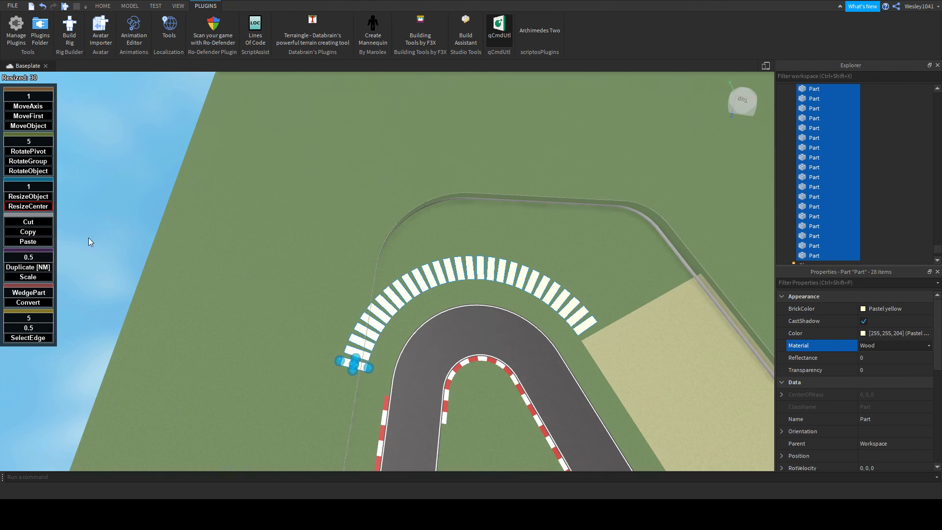
{"action": "left_click", "coordinate": [880, 363]}
- Widen the yellow hairpin segments about their centres by 6 studs to close the gaps, and clear the selection
{"action": "right_click_drag", "start_coordinate": [393, 275], "coordinate": [389, 286]}
{"action": "scroll", "coordinate": [388, 286], "scroll_direction": "up", "scroll_amount": 2}
{"action": "scroll", "coordinate": [244, 257], "scroll_direction": "up", "scroll_amount": 1}
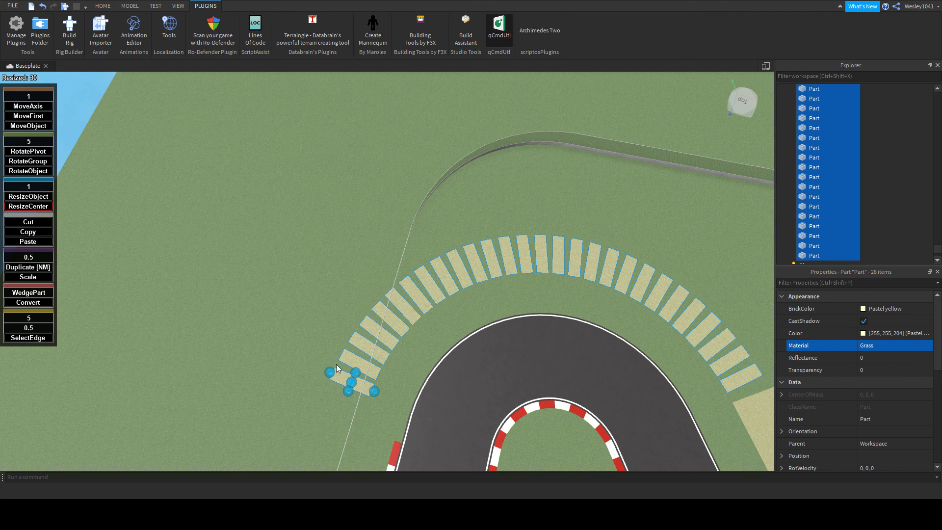
{"action": "left_click_drag", "start_coordinate": [359, 372], "coordinate": [364, 364]}
{"action": "right_click_drag", "start_coordinate": [433, 356], "coordinate": [414, 338]}
{"action": "scroll", "coordinate": [429, 356], "scroll_direction": "down", "scroll_amount": 3}
{"action": "scroll", "coordinate": [461, 335], "scroll_direction": "up", "scroll_amount": 3}
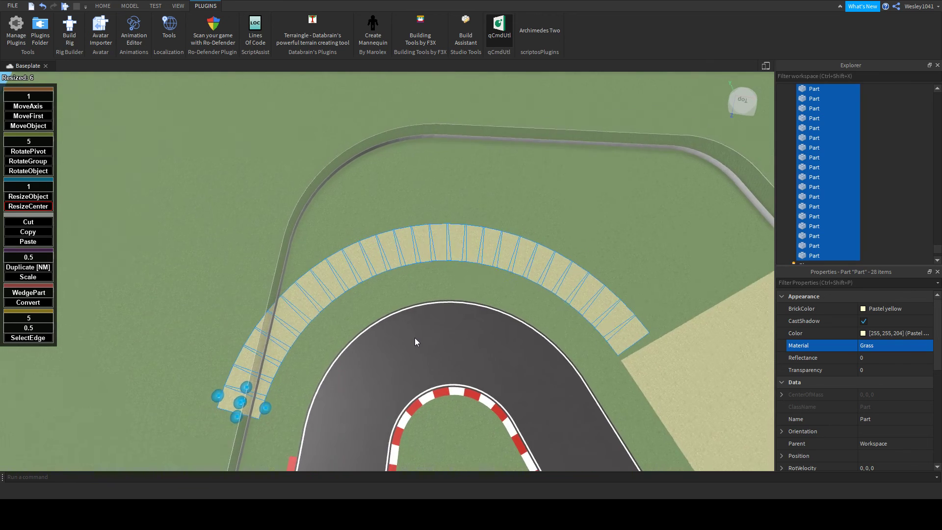
{"action": "left_click", "coordinate": [234, 381], "text": "ctrl"}
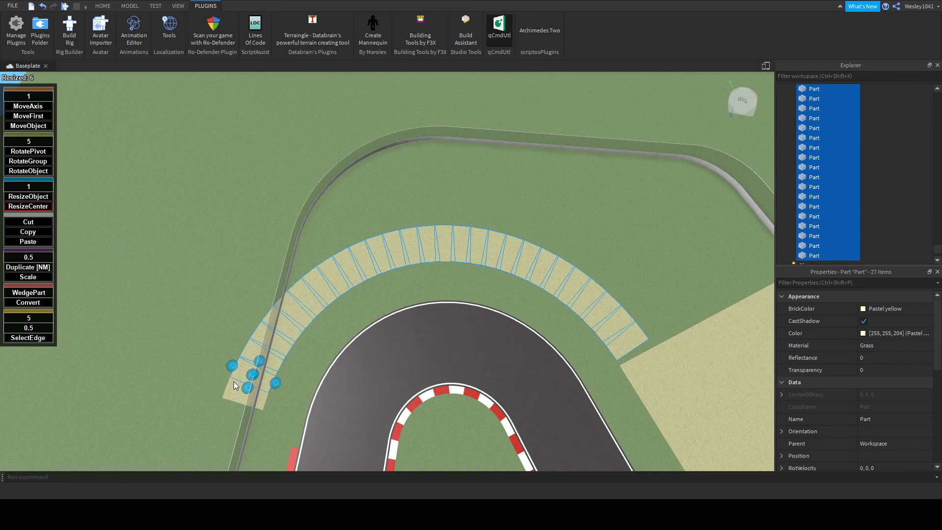
{"action": "left_click", "coordinate": [247, 352]}
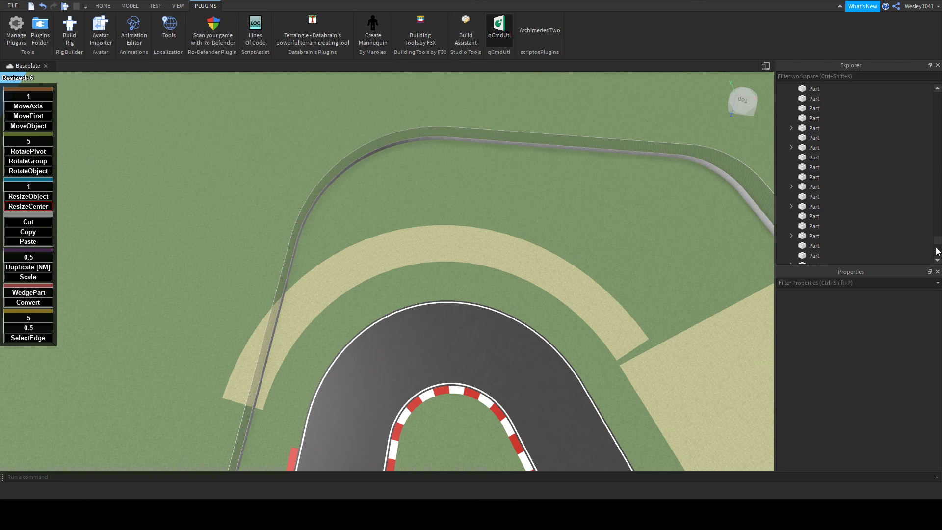
- Select the first two Grass parts in the workspace and lower them by 1 stud
{"action": "left_click_drag", "start_coordinate": [937, 128], "coordinate": [934, 92]}
{"action": "left_click", "coordinate": [817, 147]}
{"action": "left_click", "coordinate": [816, 139], "text": "ctrl"}
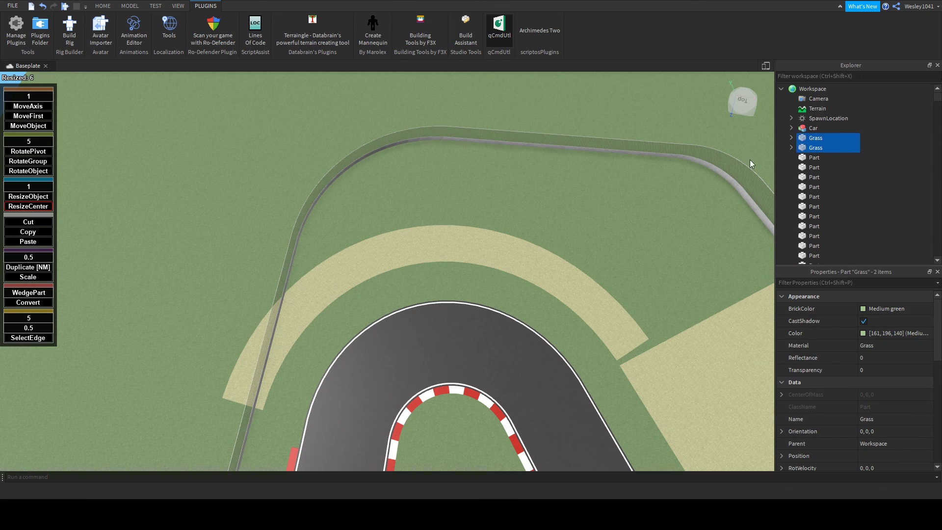
{"action": "left_click", "coordinate": [40, 120]}
{"action": "right_click_drag", "start_coordinate": [366, 159], "coordinate": [367, 158]}
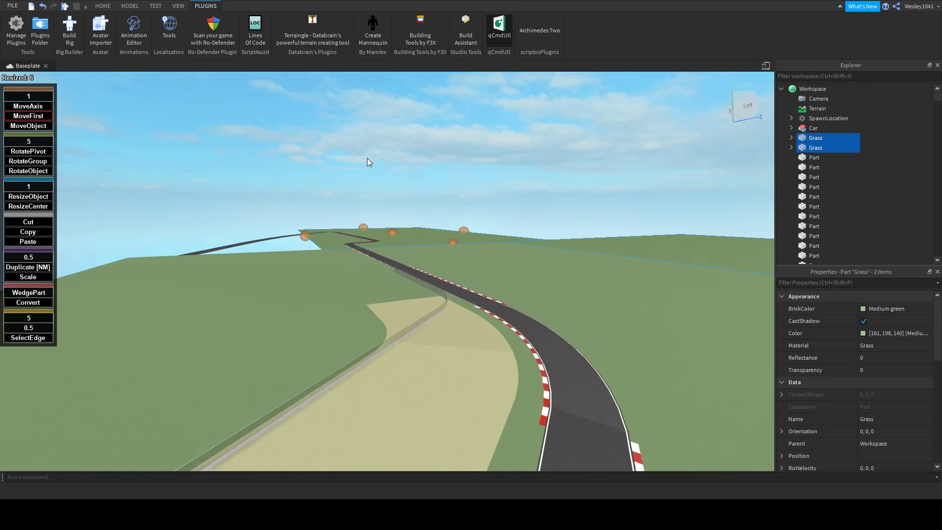
{"action": "key", "text": "w"}
{"action": "key", "text": "w"}
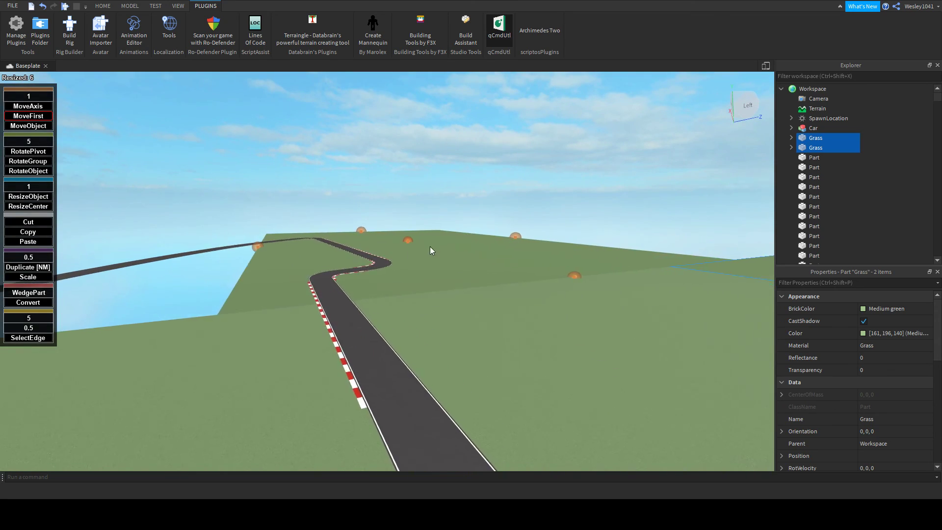
{"action": "key", "text": "d"}
{"action": "key", "text": "w"}
{"action": "key", "text": "d"}
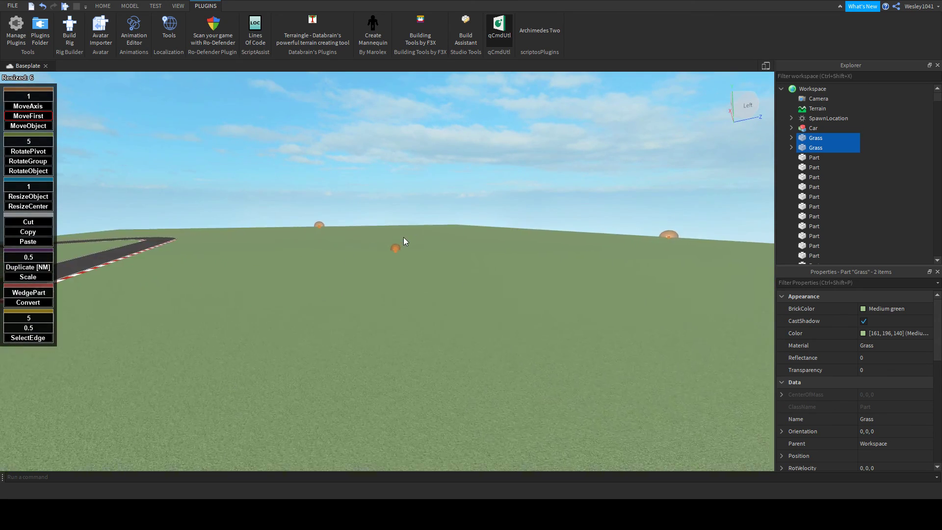
{"action": "left_click_drag", "start_coordinate": [316, 332], "coordinate": [316, 343]}
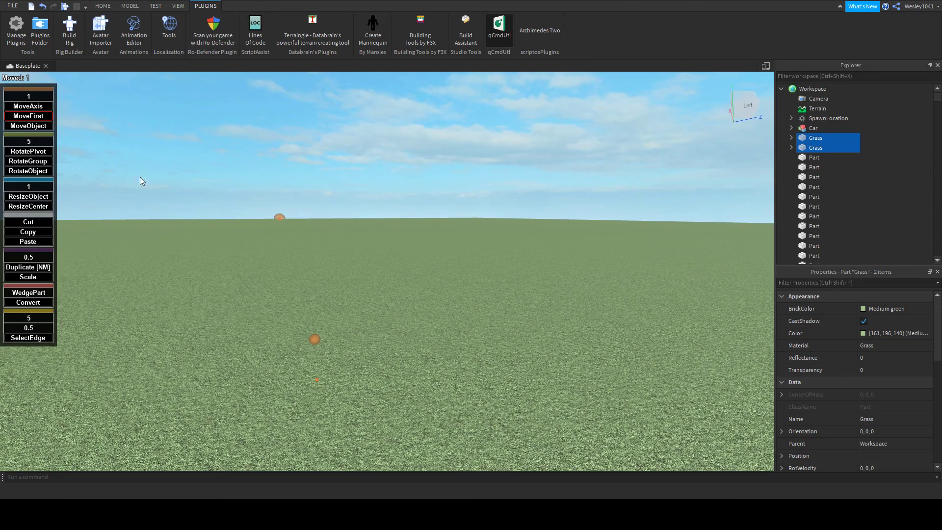
- Filter the workspace objects by "gra" and lower the remaining Grass part by 1 stud
{"action": "right_click_drag", "start_coordinate": [355, 228], "coordinate": [355, 228]}
{"action": "key", "text": "w"}
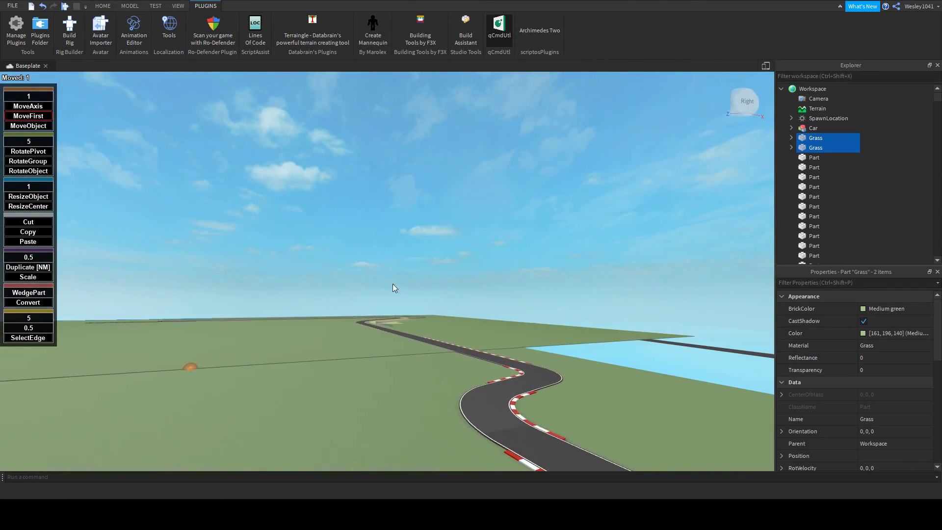
{"action": "right_click_drag", "start_coordinate": [448, 294], "coordinate": [448, 293]}
{"action": "key", "text": "w"}
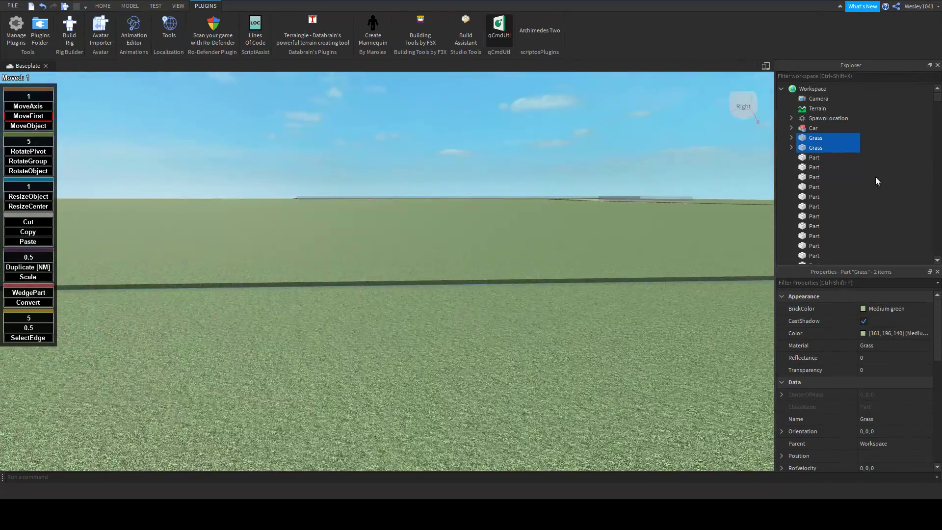
{"action": "left_click", "coordinate": [883, 81]}
{"action": "type", "text": "gra"}
{"action": "left_click", "coordinate": [815, 118]}
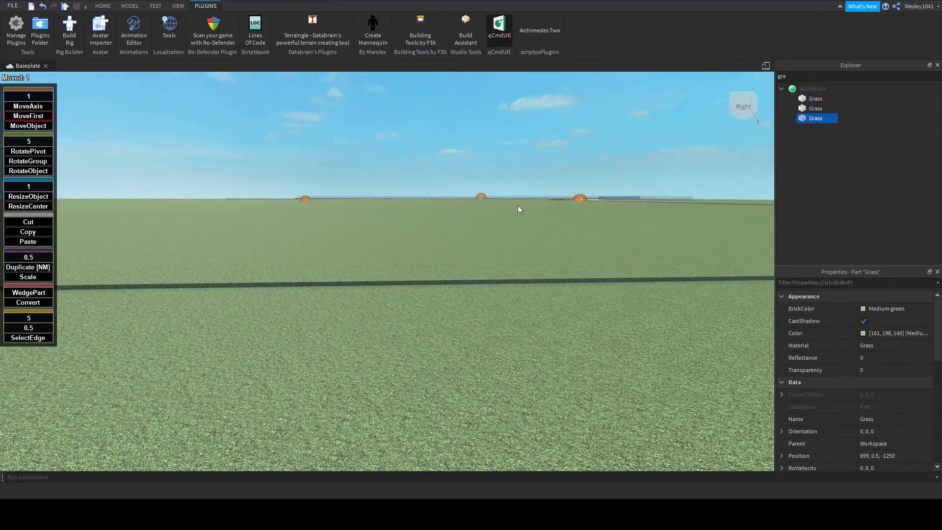
{"action": "key", "text": "f"}
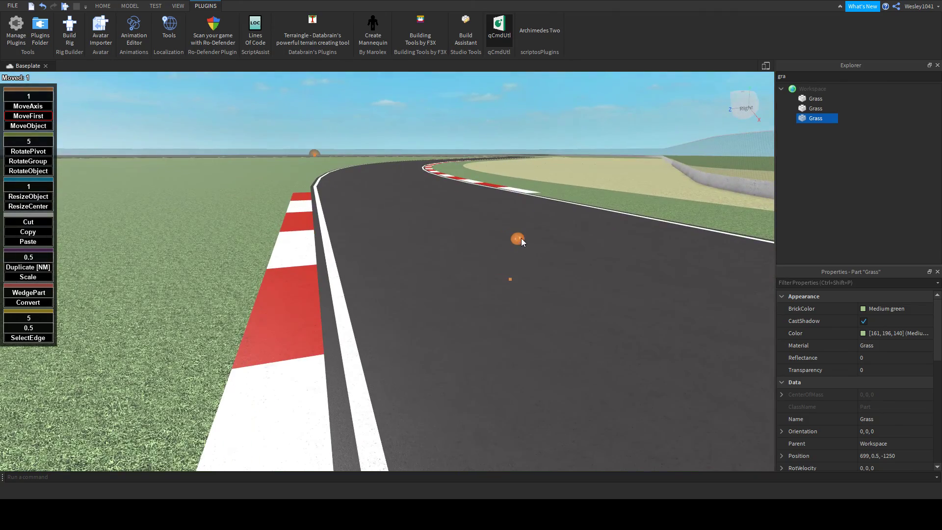
{"action": "left_click_drag", "start_coordinate": [521, 239], "coordinate": [519, 242]}
{"action": "key", "text": "w"}
- Extend the yellow hairpin segments from the fence crossing onward by 159 studs outward, and widen them 14 studs about their centres
{"action": "right_click_drag", "start_coordinate": [520, 244], "coordinate": [520, 245]}
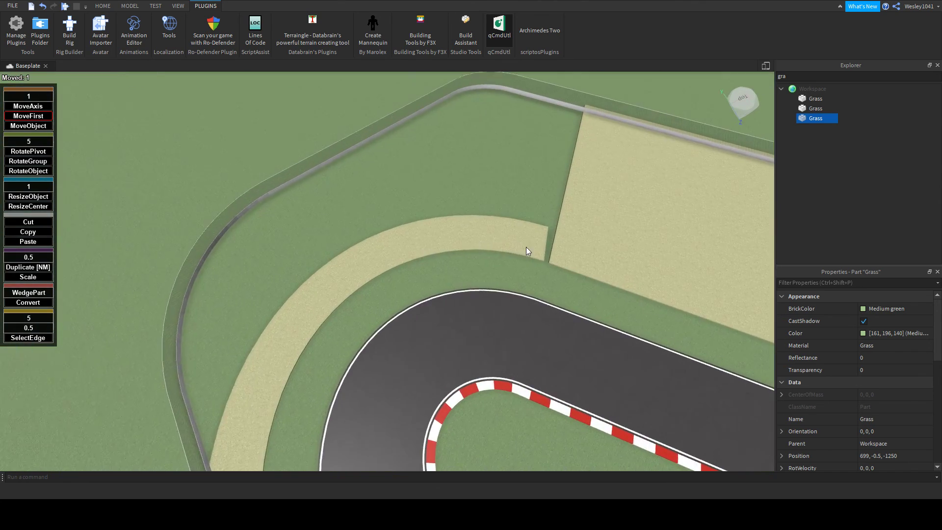
{"action": "left_click", "coordinate": [261, 331]}
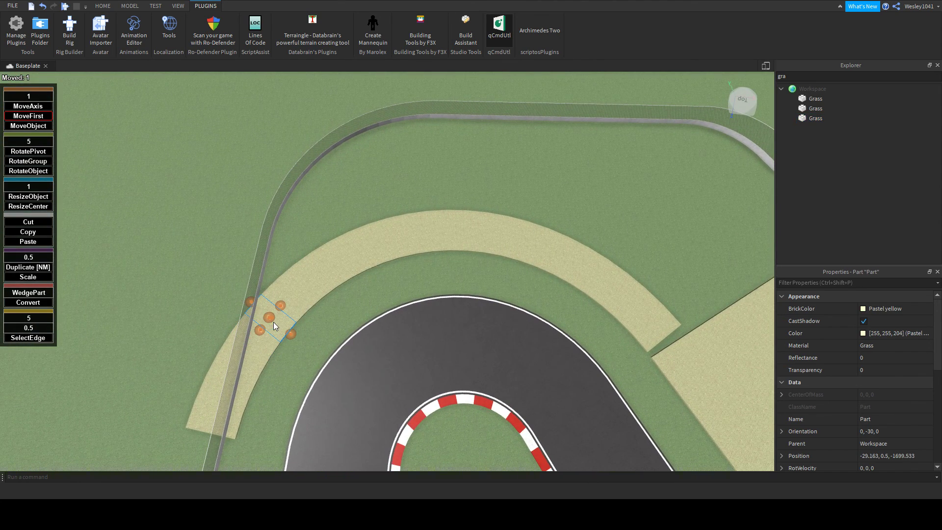
{"action": "mouse_move", "coordinate": [287, 316]}
{"action": "left_mouse_down"}
{"action": "mouse_move", "coordinate": [305, 290]}
{"action": "mouse_move", "coordinate": [374, 244]}
{"action": "left_mouse_up"}
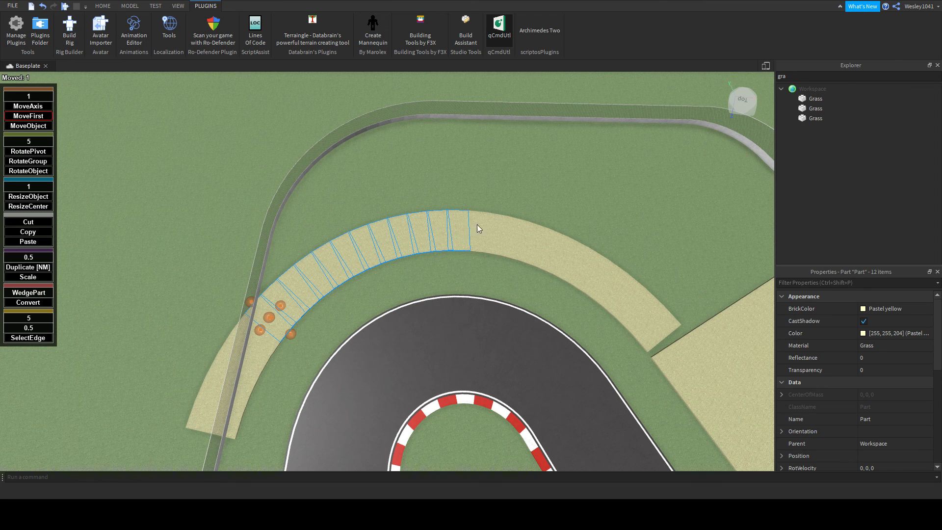
{"action": "left_click", "coordinate": [28, 197]}
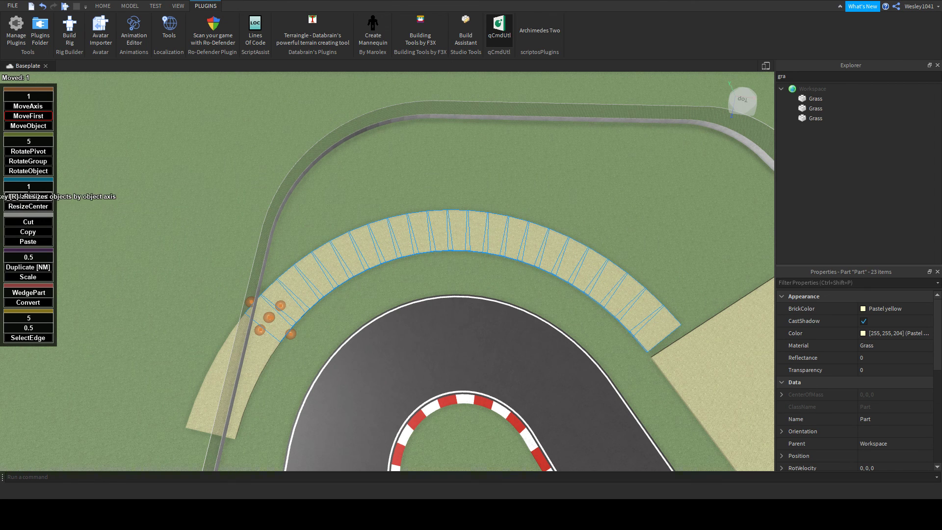
{"action": "left_click_drag", "start_coordinate": [253, 304], "coordinate": [182, 175]}
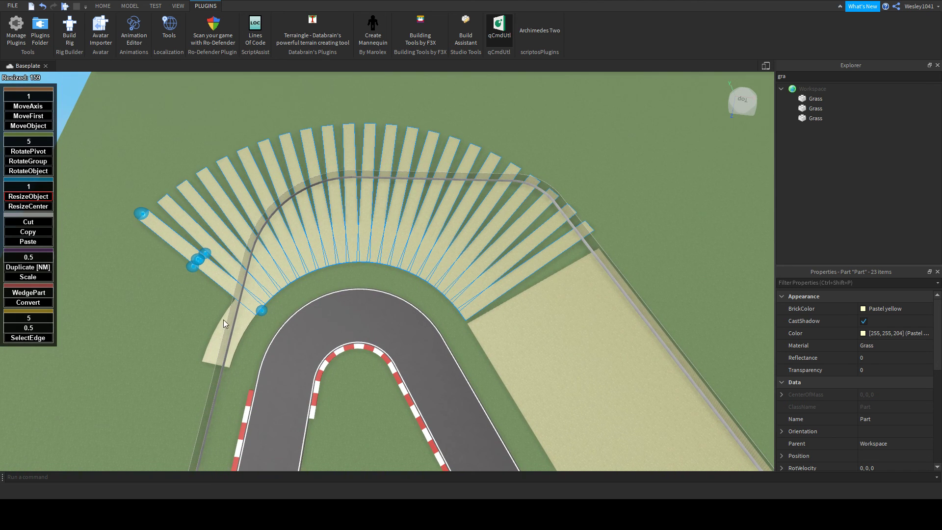
{"action": "left_click", "coordinate": [33, 206]}
{"action": "left_click_drag", "start_coordinate": [211, 254], "coordinate": [216, 249]}
- Extend the straight yellow strip towards the hairpin to fill the wedge-shaped gap beside the curved segments
{"action": "left_click", "coordinate": [23, 194]}
{"action": "right_click_drag", "start_coordinate": [540, 274], "coordinate": [566, 275]}
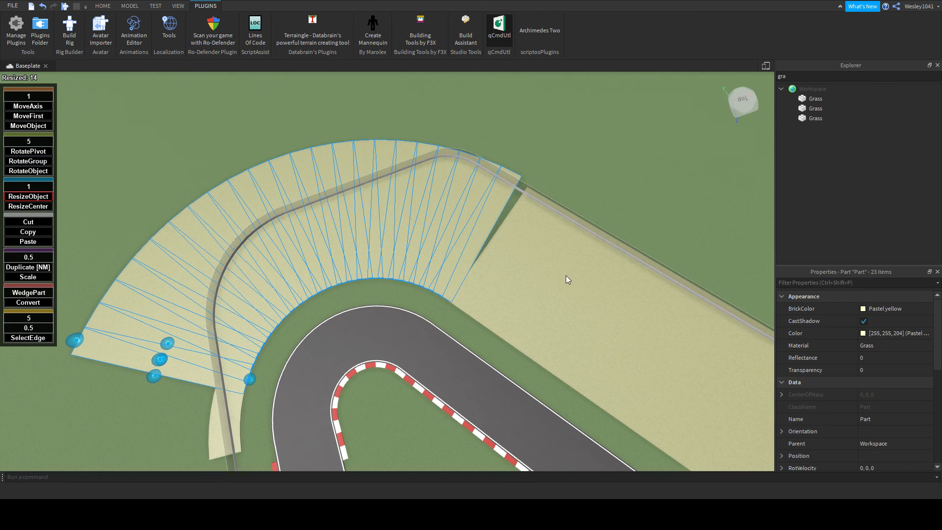
{"action": "left_click", "coordinate": [566, 275]}
{"action": "left_click_drag", "start_coordinate": [490, 240], "coordinate": [478, 233]}
{"action": "left_click", "coordinate": [587, 171]}
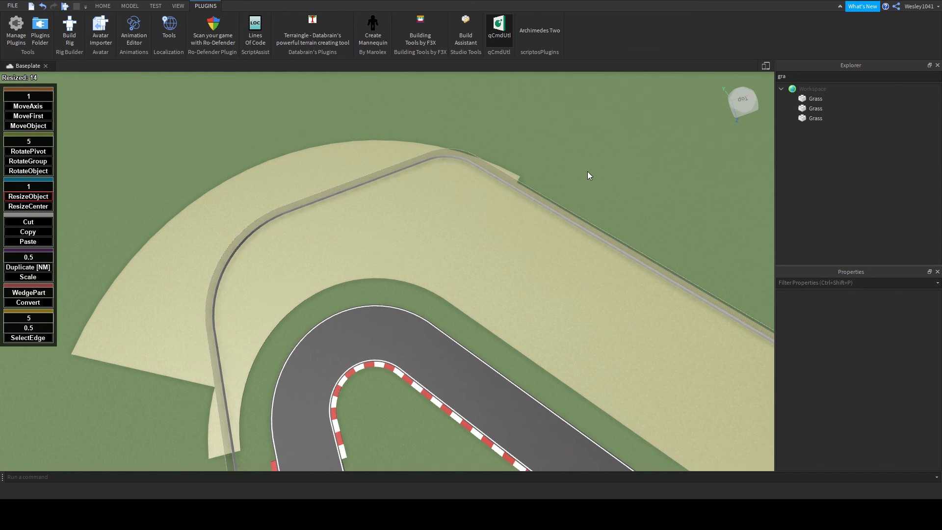
- Extend the last yellow hairpin segment along the return straight by 58 studs, and by a further 21 studs
{"action": "right_click_drag", "start_coordinate": [588, 172], "coordinate": [584, 205]}
{"action": "scroll", "coordinate": [584, 205], "scroll_direction": "down", "scroll_amount": 8}
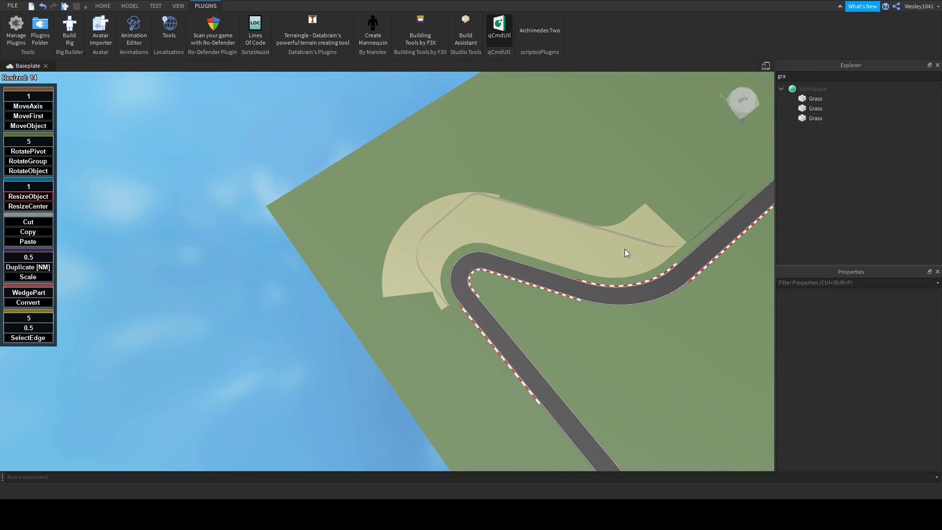
{"action": "scroll", "coordinate": [414, 307], "scroll_direction": "up", "scroll_amount": 5}
{"action": "left_click", "coordinate": [434, 314]}
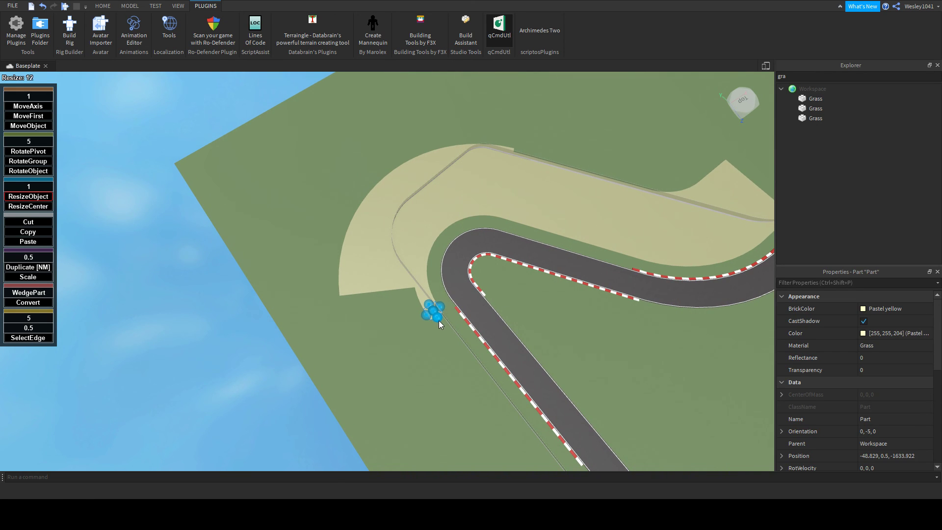
{"action": "left_click", "coordinate": [457, 357]}
{"action": "scroll", "coordinate": [466, 356], "scroll_direction": "up", "scroll_amount": 10}
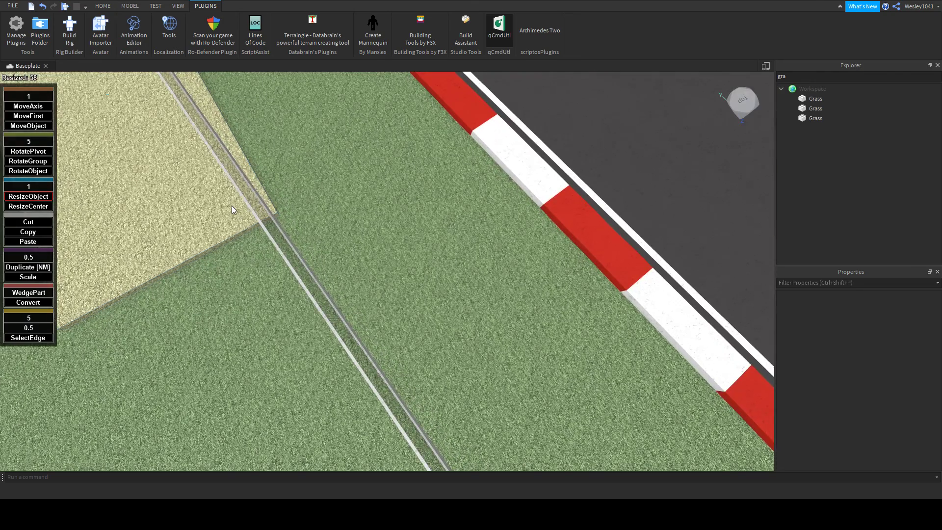
{"action": "left_click", "coordinate": [233, 206]}
{"action": "right_click_drag", "start_coordinate": [233, 206], "coordinate": [258, 251]}
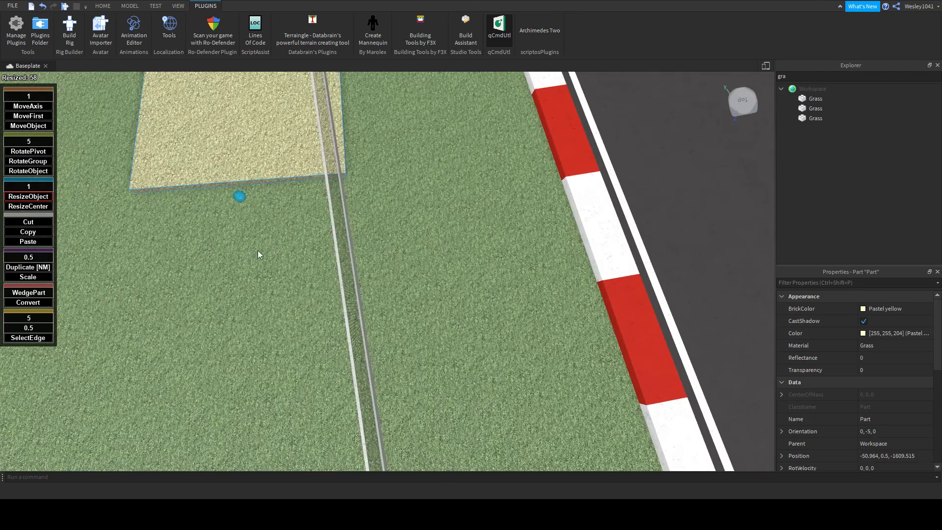
{"action": "left_click_drag", "start_coordinate": [241, 198], "coordinate": [210, 351]}
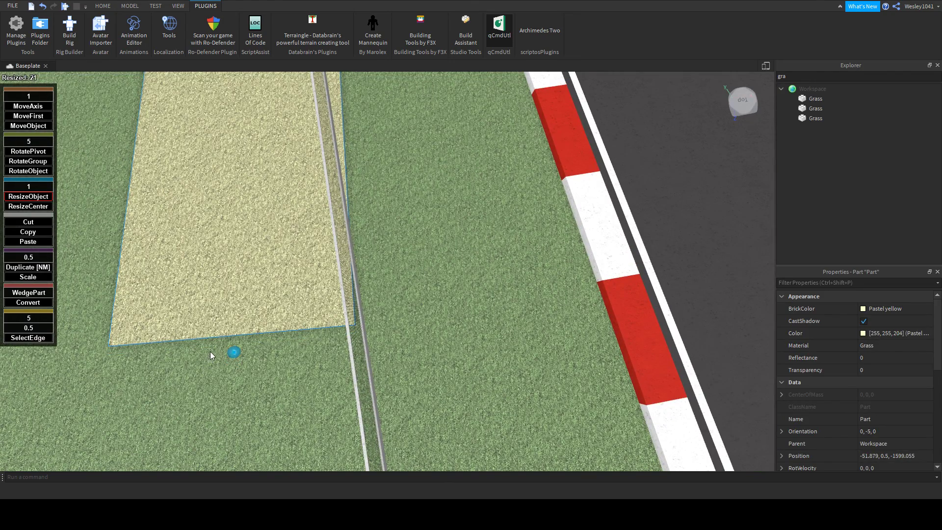
- Select the concrete barrier parts beneath the fence, from the return straight around the hairpin to the far bend
{"action": "left_click", "coordinate": [356, 273]}
{"action": "scroll", "coordinate": [363, 273], "scroll_direction": "up", "scroll_amount": 5}
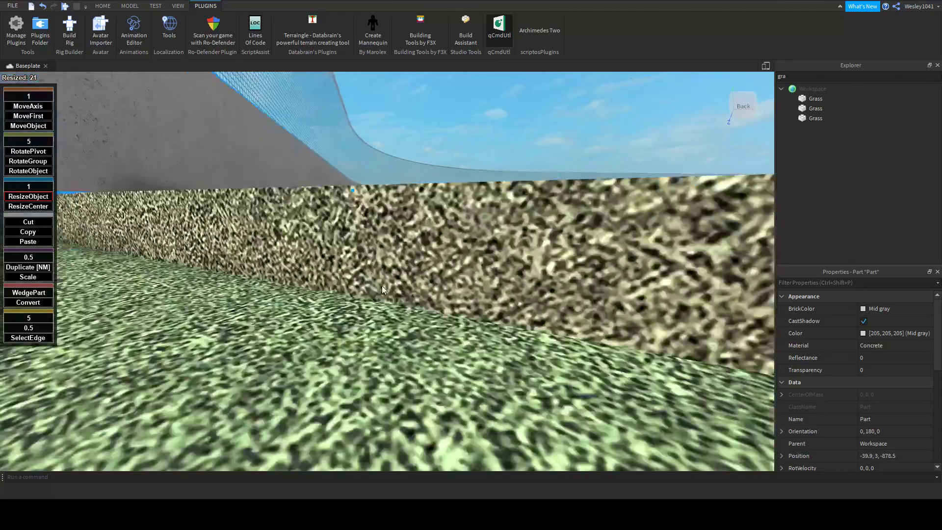
{"action": "right_click_drag", "start_coordinate": [382, 285], "coordinate": [307, 335]}
{"action": "left_click", "coordinate": [275, 327], "text": "ctrl"}
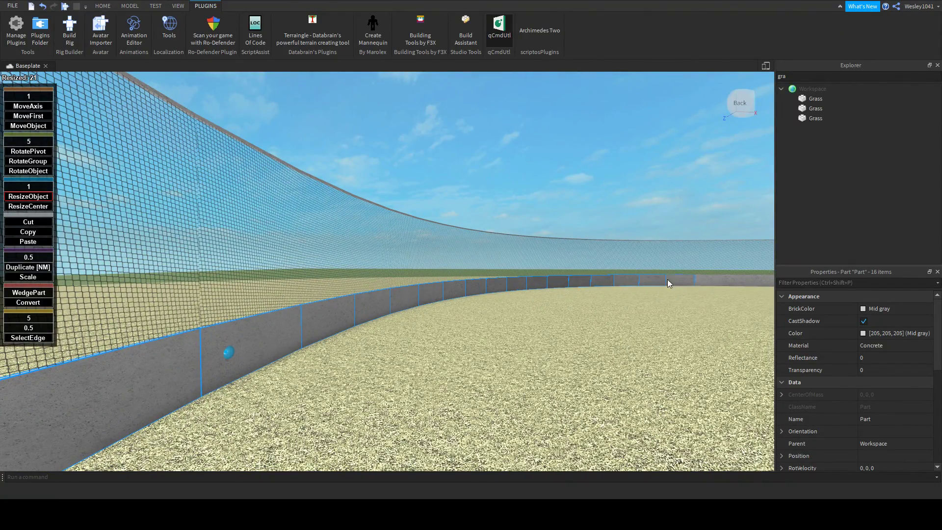
{"action": "right_click_drag", "start_coordinate": [705, 278], "coordinate": [723, 274]}
{"action": "key", "text": "w"}
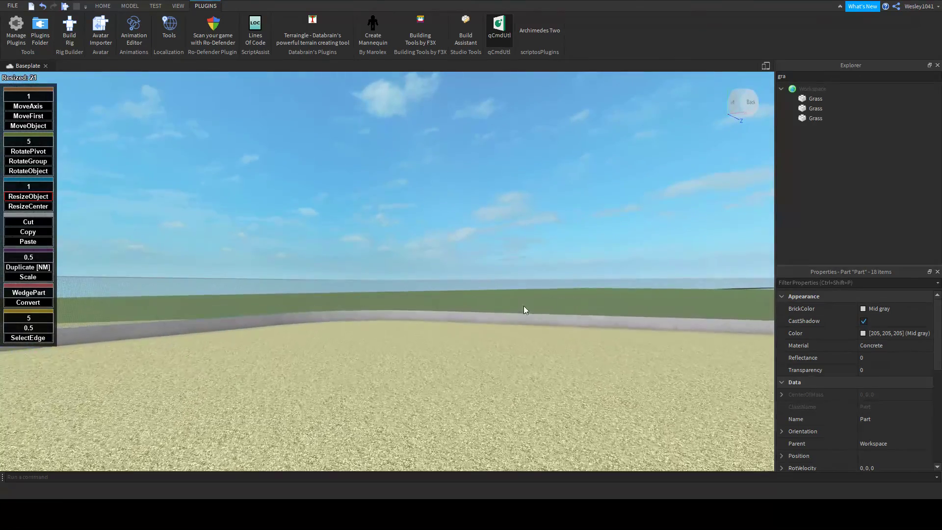
{"action": "key", "text": "w"}
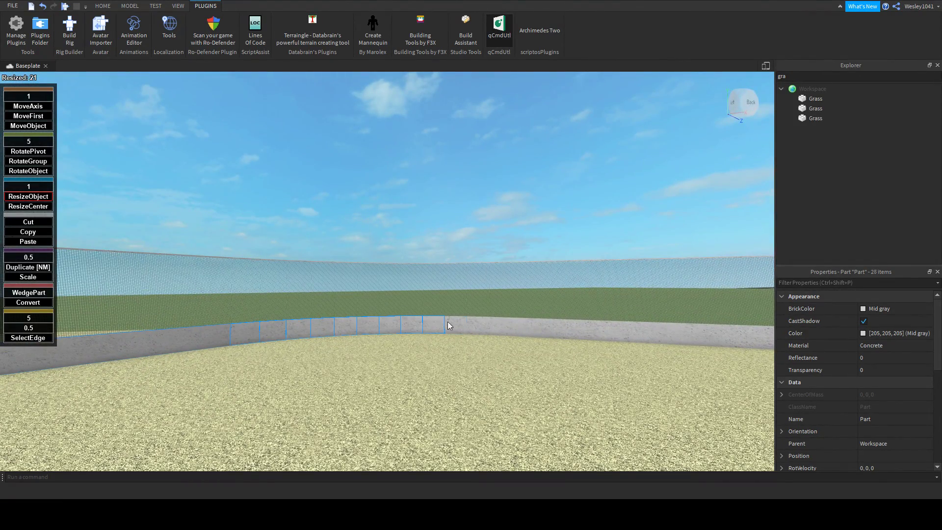
{"action": "right_click_drag", "start_coordinate": [441, 329], "coordinate": [443, 336]}
{"action": "key", "text": "w"}
{"action": "key", "text": "s"}
{"action": "key", "text": "a"}
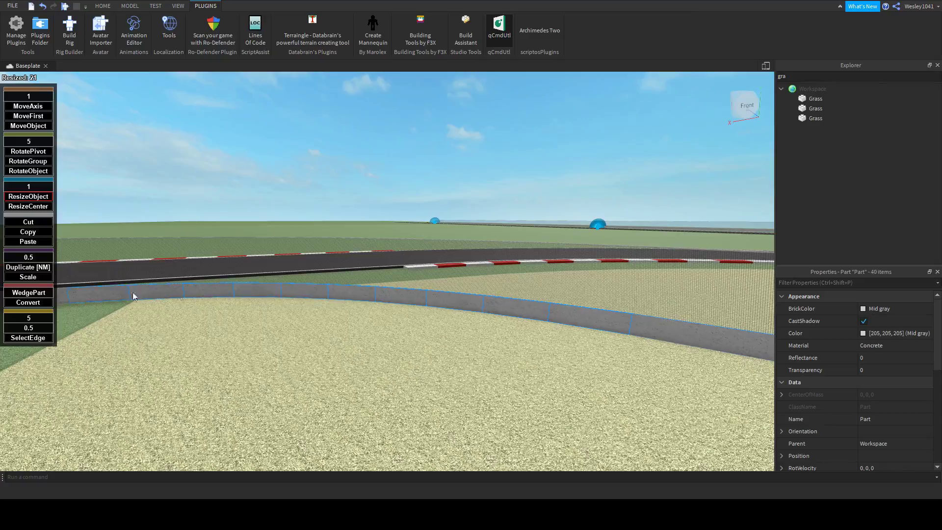
{"action": "right_click_drag", "start_coordinate": [179, 288], "coordinate": [179, 287]}
{"action": "key", "text": "w"}
{"action": "mouse_move", "coordinate": [385, 316]}
{"action": "right_mouse_down"}
{"action": "mouse_move", "coordinate": [398, 314]}
{"action": "mouse_move", "coordinate": [376, 317]}
{"action": "mouse_move", "coordinate": [411, 308]}
{"action": "mouse_move", "coordinate": [380, 307]}
{"action": "right_mouse_up"}
{"action": "key", "text": "a"}
{"action": "key", "text": "w"}
{"action": "key", "text": "s"}
{"action": "key", "text": "w"}
{"action": "key", "text": "w"}
{"action": "key", "text": "w"}
{"action": "key", "text": "s"}
{"action": "key", "text": "s"}
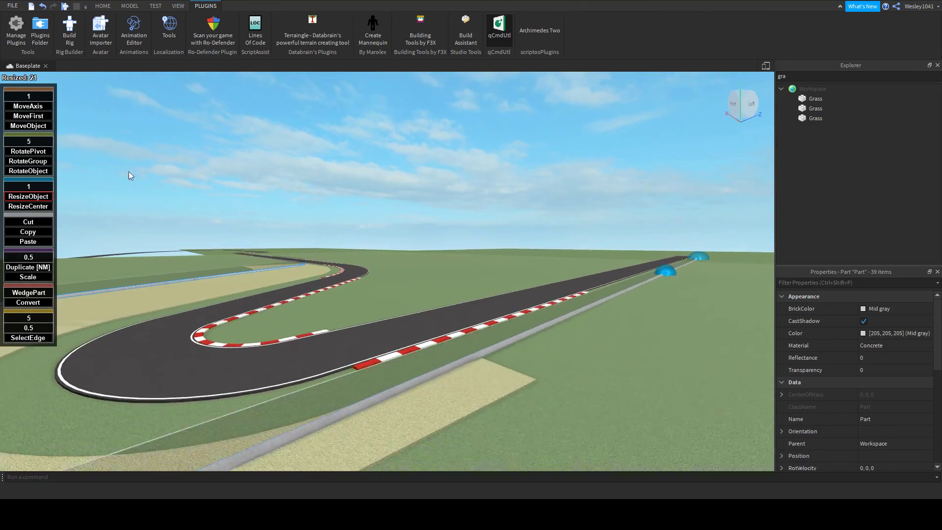
- Duplicate the selected barrier parts, stretch the copies downward and lower their top faces by 2 studs
{"action": "key", "text": "d"}
{"action": "left_click", "coordinate": [28, 118]}
{"action": "right_click_drag", "start_coordinate": [654, 263], "coordinate": [655, 263]}
{"action": "scroll", "coordinate": [652, 255], "scroll_direction": "up", "scroll_amount": 12}
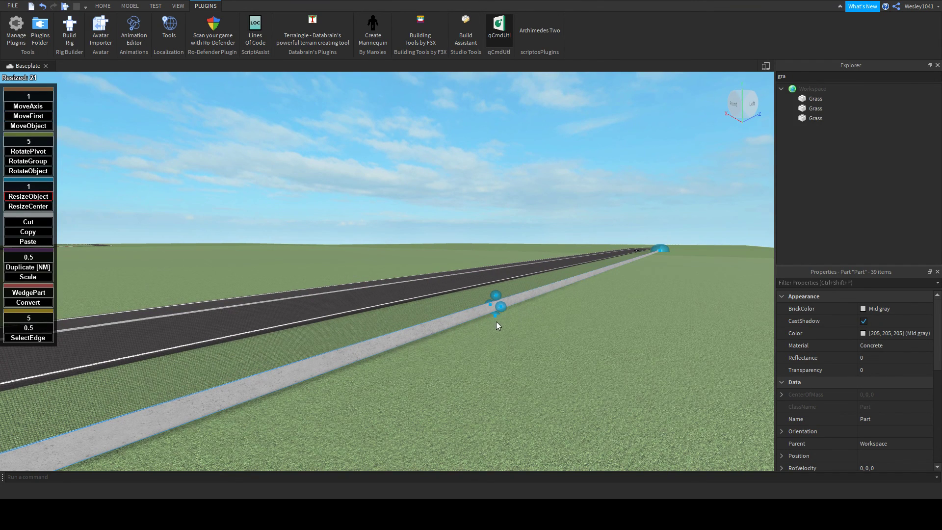
{"action": "left_click_drag", "start_coordinate": [496, 317], "coordinate": [499, 328]}
{"action": "left_click_drag", "start_coordinate": [497, 295], "coordinate": [499, 302]}
- Extend the copied concrete parts outward behind the fence into a wide strip, finishing with a 52-stud extension
{"action": "right_click_drag", "start_coordinate": [500, 302], "coordinate": [495, 302]}
{"action": "scroll", "coordinate": [346, 217], "scroll_direction": "up", "scroll_amount": 8}
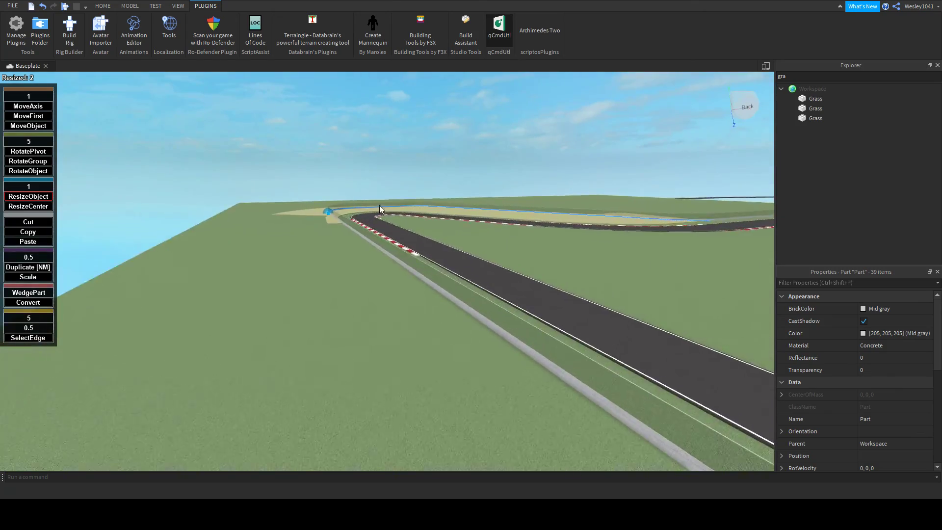
{"action": "right_click_drag", "start_coordinate": [428, 217], "coordinate": [427, 218]}
{"action": "scroll", "coordinate": [428, 217], "scroll_direction": "down", "scroll_amount": 10}
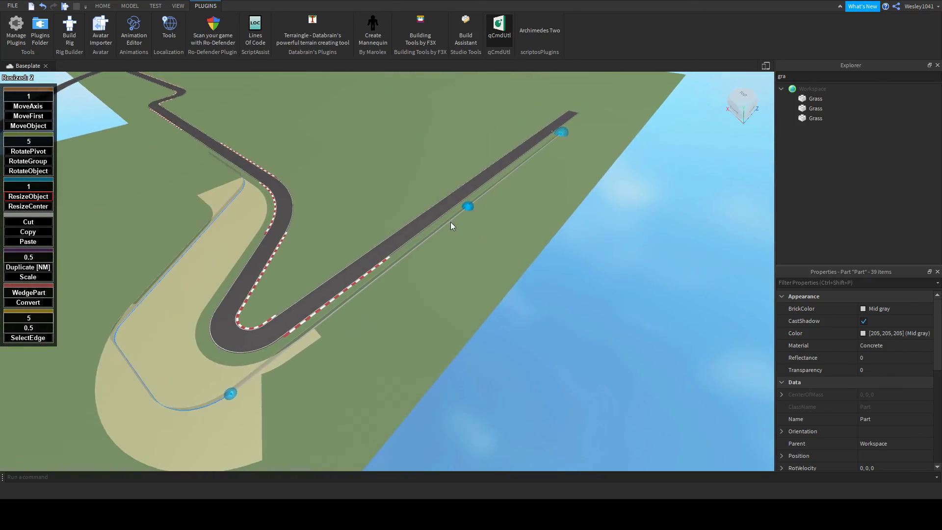
{"action": "scroll", "coordinate": [451, 223], "scroll_direction": "up", "scroll_amount": 10}
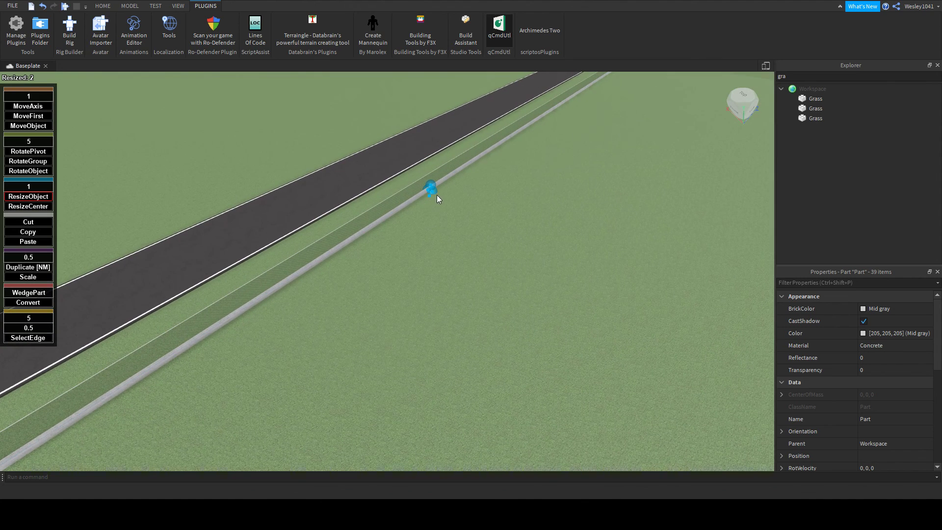
{"action": "left_click_drag", "start_coordinate": [436, 193], "coordinate": [550, 260]}
{"action": "right_click_drag", "start_coordinate": [520, 259], "coordinate": [520, 259]}
{"action": "scroll", "coordinate": [520, 259], "scroll_direction": "down", "scroll_amount": 8}
{"action": "scroll", "coordinate": [520, 258], "scroll_direction": "down", "scroll_amount": 3}
{"action": "left_click_drag", "start_coordinate": [547, 297], "coordinate": [546, 319]}
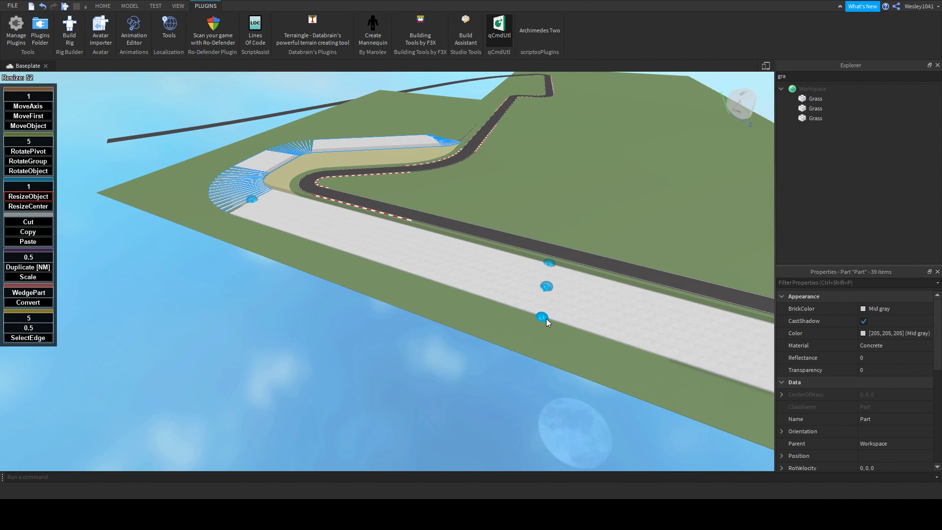
- Select the nine fanned concrete parts at the far bend and shorten them at their outer ends
{"action": "scroll", "coordinate": [278, 181], "scroll_direction": "up", "scroll_amount": 6}
{"action": "left_click", "coordinate": [29, 206]}
{"action": "right_click_drag", "start_coordinate": [314, 198], "coordinate": [314, 202]}
{"action": "left_click", "coordinate": [452, 244]}
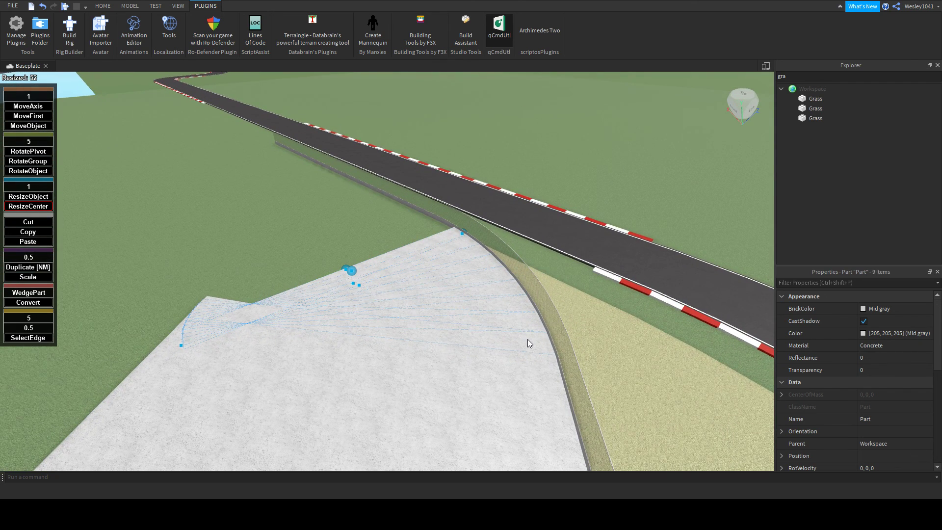
{"action": "left_click", "coordinate": [28, 196]}
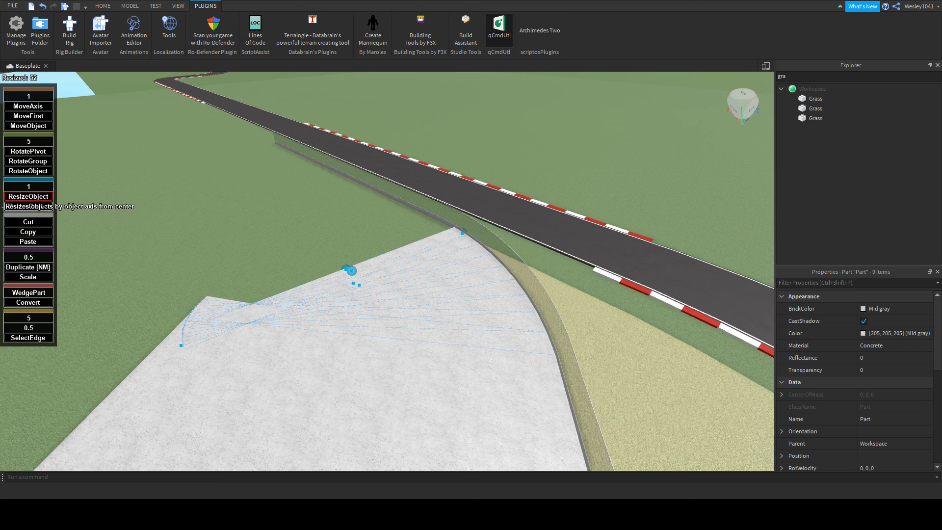
{"action": "left_click_drag", "start_coordinate": [179, 345], "coordinate": [307, 346]}
{"action": "right_click_drag", "start_coordinate": [337, 338], "coordinate": [354, 317]}
- Select the concrete slabs and fanned parts from the long slab after the bend around the whole hairpin
{"action": "left_click", "coordinate": [415, 308]}
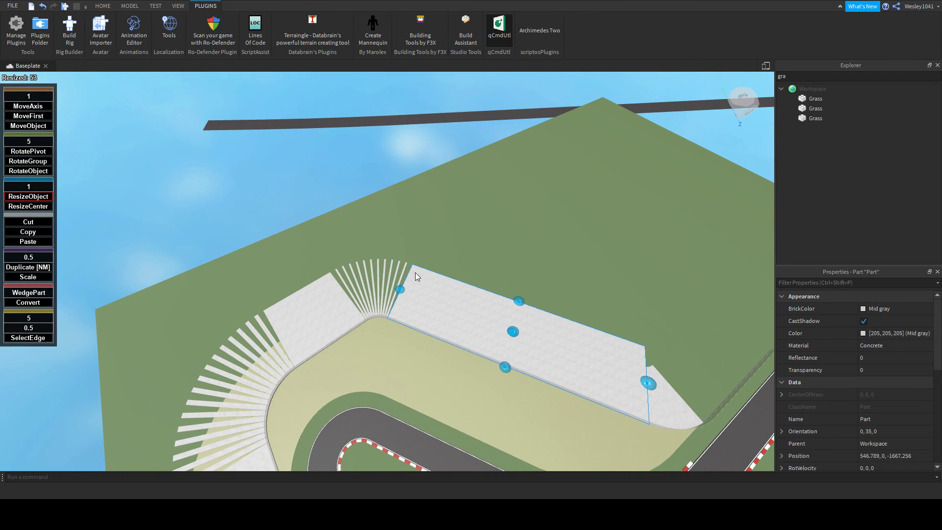
{"action": "left_click", "coordinate": [347, 274], "text": "ctrl"}
{"action": "left_click", "coordinate": [342, 275], "text": "ctrl"}
{"action": "left_click", "coordinate": [305, 300], "text": "ctrl"}
{"action": "left_click", "coordinate": [262, 324], "text": "ctrl"}
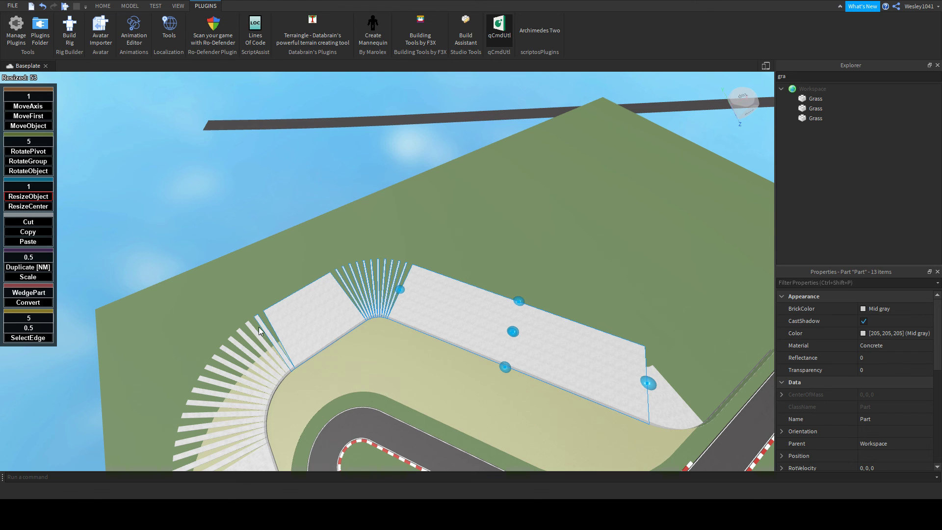
{"action": "left_click", "coordinate": [252, 329], "text": "ctrl"}
{"action": "left_click", "coordinate": [243, 335], "text": "ctrl"}
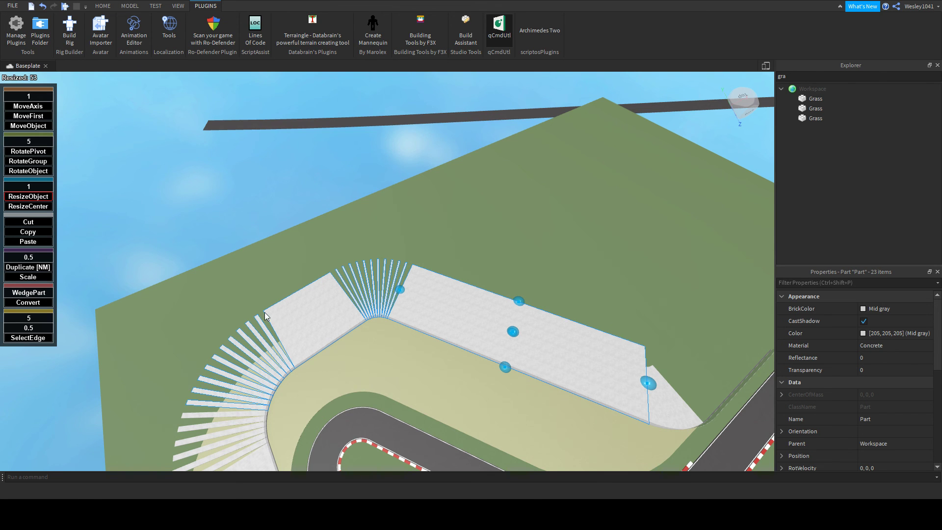
{"action": "right_click_drag", "start_coordinate": [265, 312], "coordinate": [304, 263]}
{"action": "scroll", "coordinate": [351, 249], "scroll_direction": "up", "scroll_amount": 5}
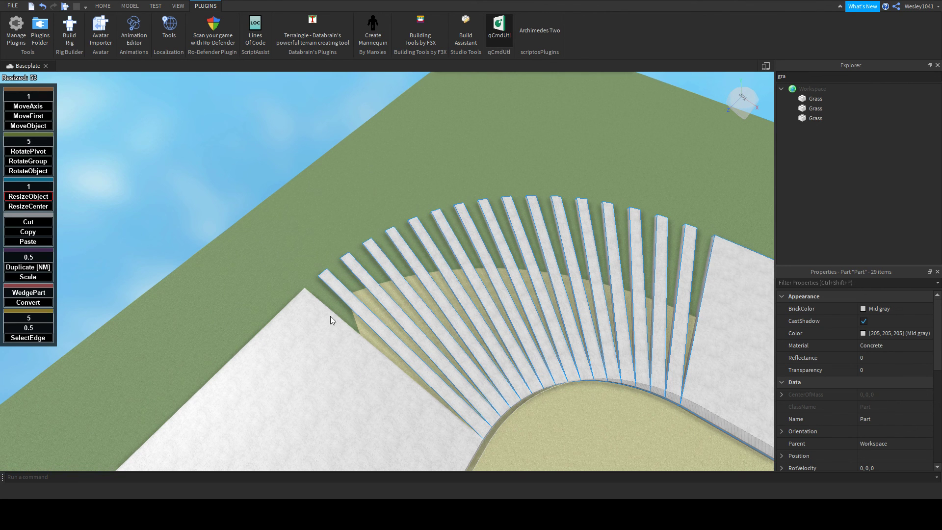
- Widen the selected concrete parts by 17 studs about their centres to close the gaps between the fanned pieces
{"action": "left_click", "coordinate": [38, 204]}
{"action": "scroll", "coordinate": [392, 235], "scroll_direction": "down", "scroll_amount": 5}
{"action": "right_click_drag", "start_coordinate": [392, 235], "coordinate": [593, 238]}
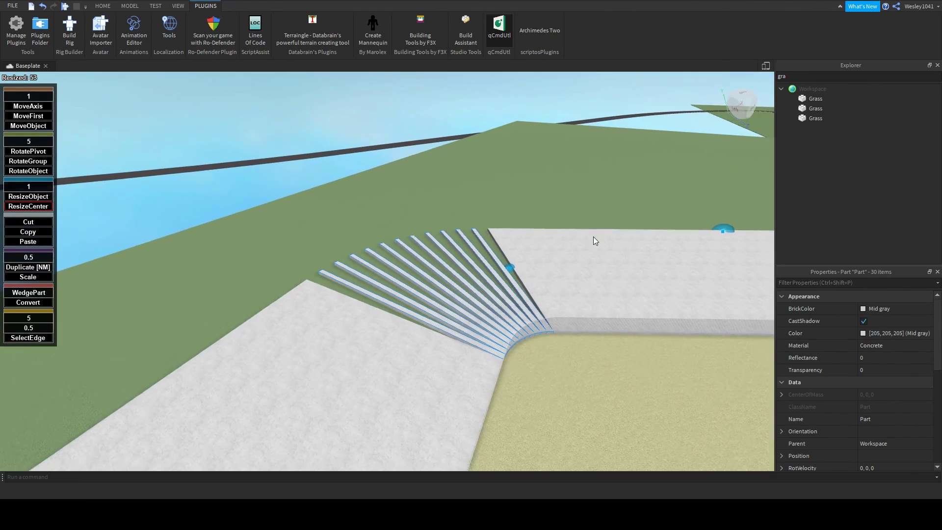
{"action": "scroll", "coordinate": [510, 261], "scroll_direction": "up", "scroll_amount": 4}
{"action": "left_click_drag", "start_coordinate": [485, 260], "coordinate": [469, 259]}
{"action": "right_click_drag", "start_coordinate": [469, 259], "coordinate": [511, 256]}
{"action": "scroll", "coordinate": [257, 344], "scroll_direction": "up", "scroll_amount": 5}
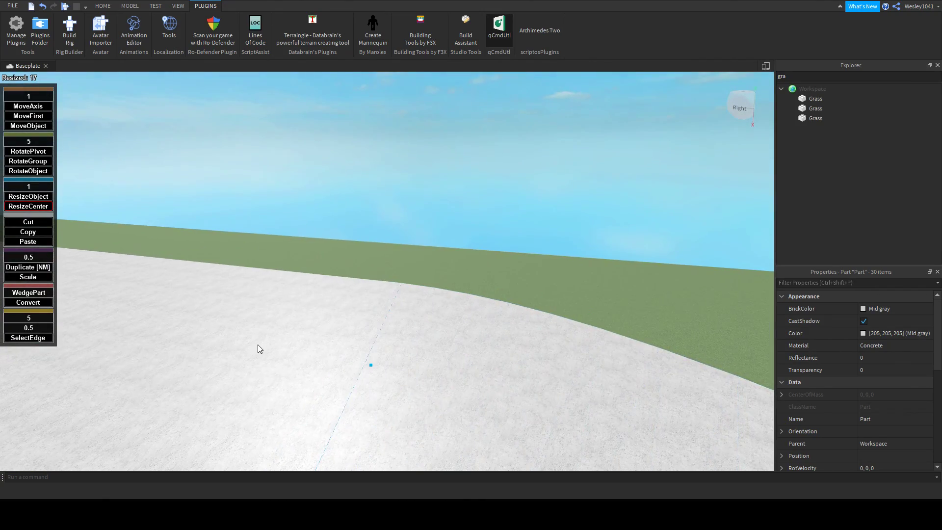
- Shorten the long concrete slab beside the return straight by 1524 studs from its far end
{"action": "scroll", "coordinate": [266, 187], "scroll_direction": "down", "scroll_amount": 5}
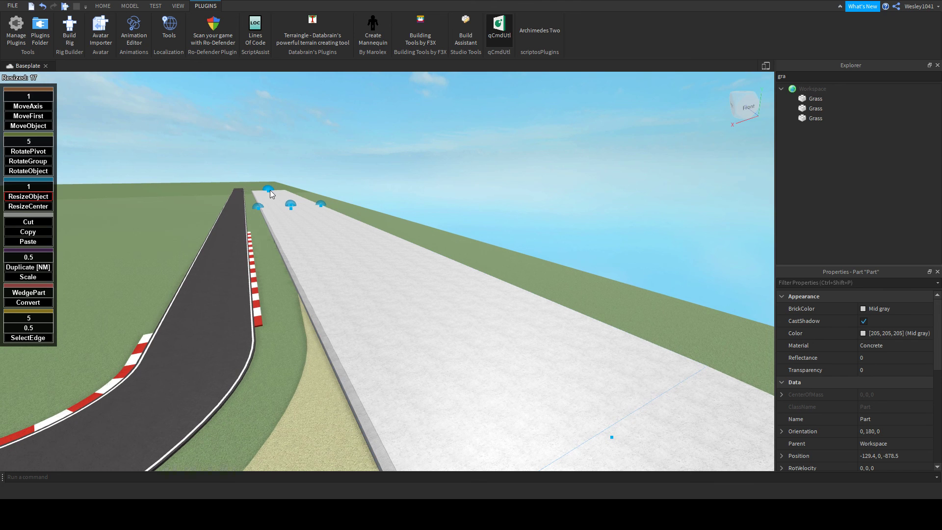
{"action": "left_click_drag", "start_coordinate": [270, 190], "coordinate": [376, 280]}
{"action": "right_click_drag", "start_coordinate": [376, 280], "coordinate": [438, 323]}
{"action": "scroll", "coordinate": [412, 319], "scroll_direction": "down", "scroll_amount": 5}
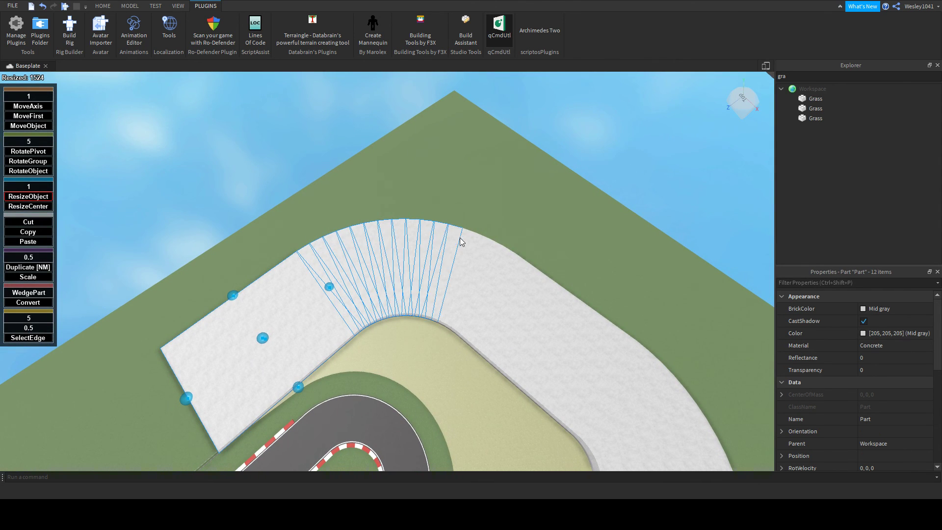
{"action": "right_click_drag", "start_coordinate": [562, 296], "coordinate": [562, 296]}
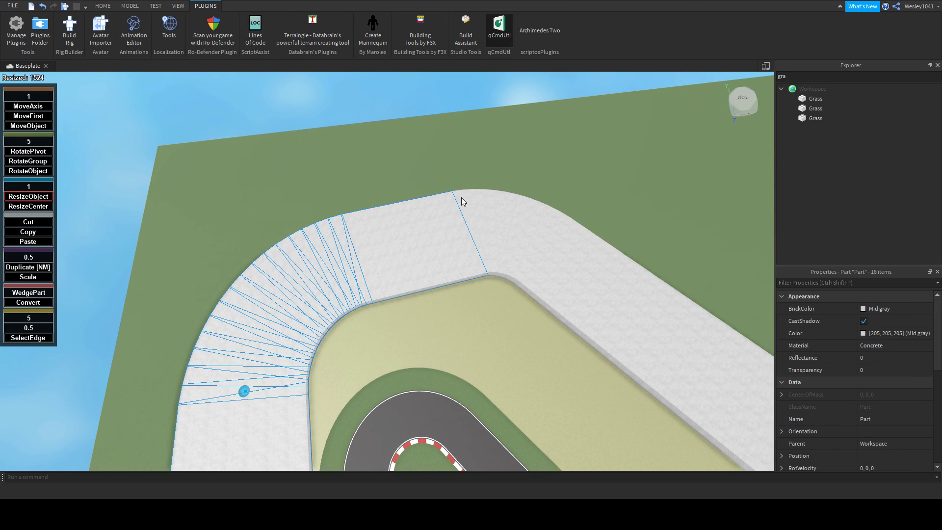
{"action": "left_click_drag", "start_coordinate": [461, 198], "coordinate": [568, 231], "text": "ctrl"}
{"action": "right_click_drag", "start_coordinate": [609, 233], "coordinate": [617, 231]}
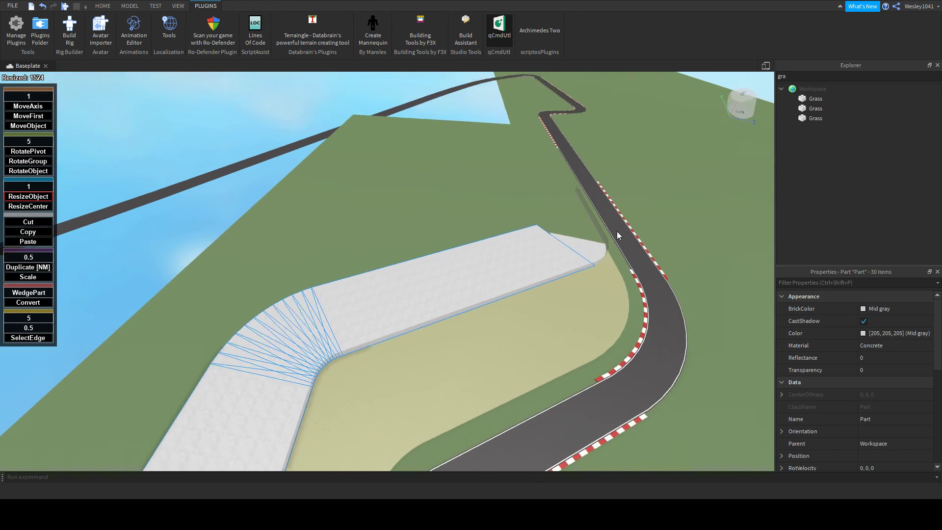
{"action": "scroll", "coordinate": [616, 236], "scroll_direction": "up", "scroll_amount": 8}
{"action": "right_click_drag", "start_coordinate": [568, 311], "coordinate": [566, 321]}
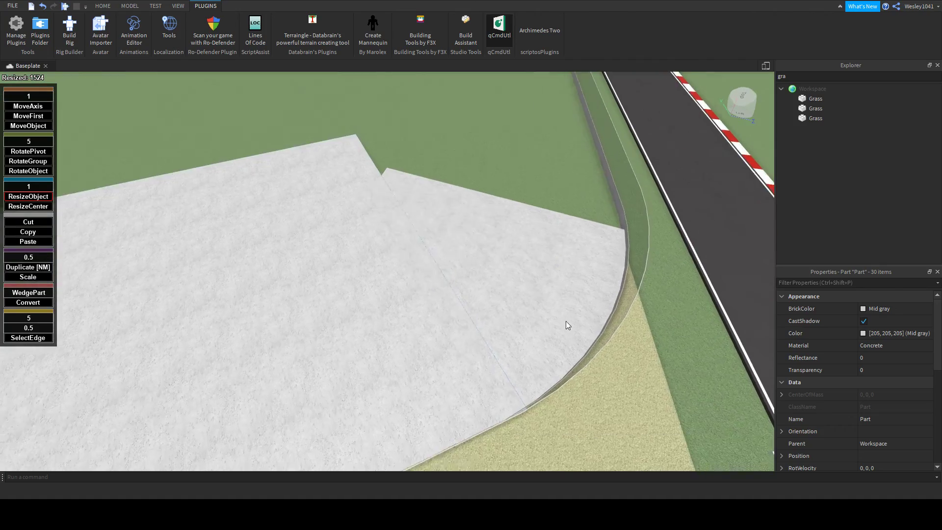
{"action": "scroll", "coordinate": [520, 359], "scroll_direction": "up", "scroll_amount": 1}
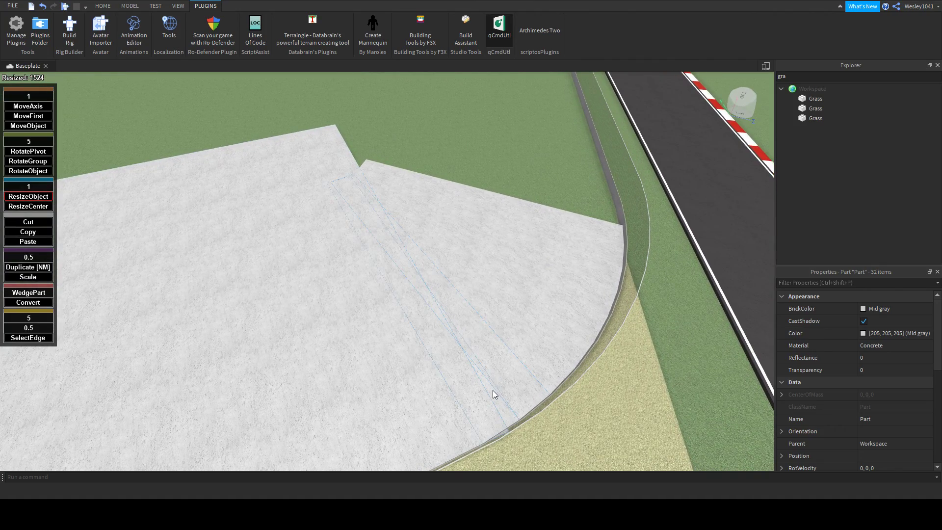
- Set the resize increment to 0.1 and shorten the slab end protruding through the barrier near the far bend by 8.6 studs
{"action": "right_click_drag", "start_coordinate": [492, 390], "coordinate": [499, 391]}
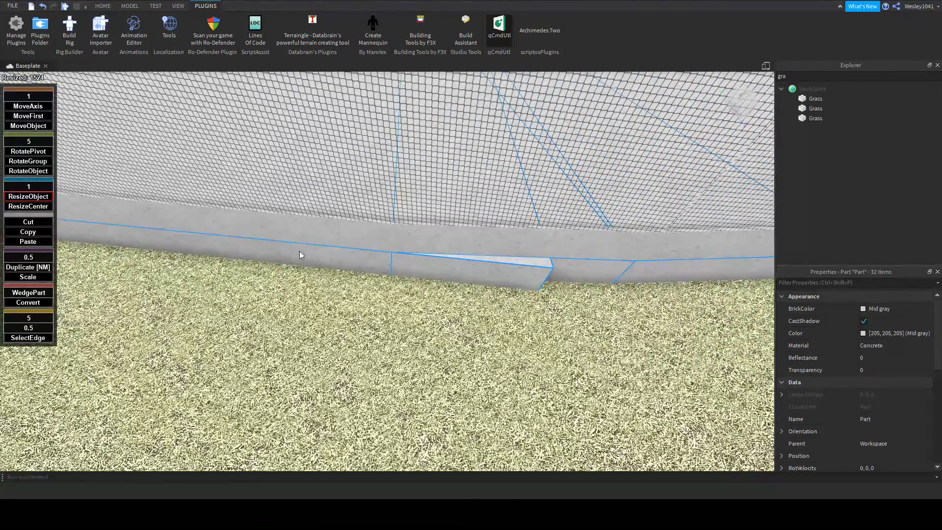
{"action": "left_click", "coordinate": [369, 260]}
{"action": "right_click_drag", "start_coordinate": [366, 267], "coordinate": [372, 266]}
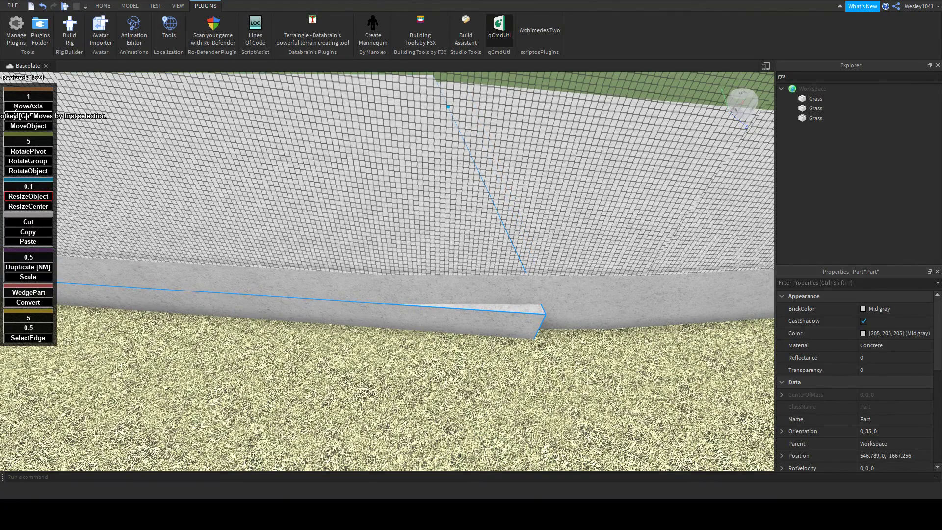
{"action": "right_click_drag", "start_coordinate": [465, 154], "coordinate": [466, 159]}
{"action": "left_click_drag", "start_coordinate": [423, 156], "coordinate": [395, 186]}
{"action": "right_click_drag", "start_coordinate": [395, 185], "coordinate": [393, 214]}
{"action": "scroll", "coordinate": [393, 187], "scroll_direction": "up", "scroll_amount": 8}
{"action": "scroll", "coordinate": [393, 214], "scroll_direction": "down", "scroll_amount": 3}
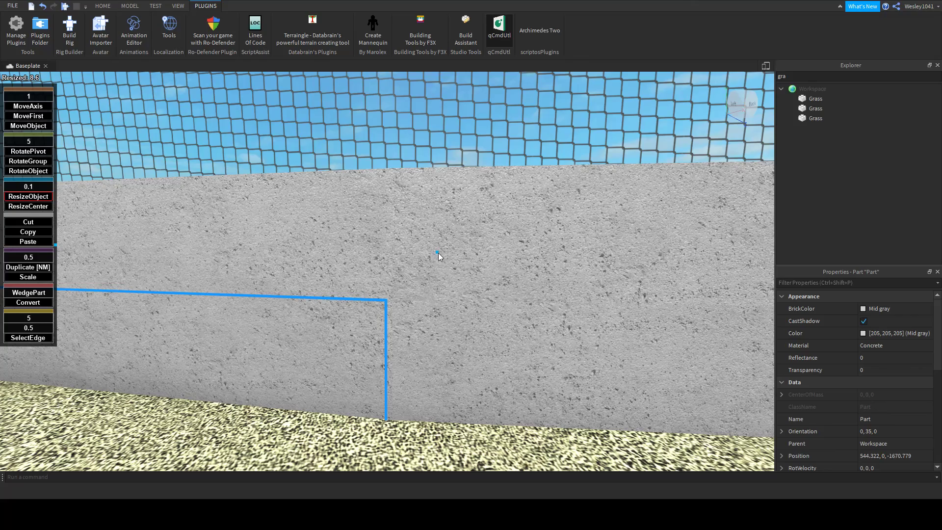
- Fine-tune the trimmed slab by extending its end 0.1 stud towards the bend
{"action": "left_click_drag", "start_coordinate": [437, 252], "coordinate": [437, 253]}
{"action": "right_click_drag", "start_coordinate": [437, 252], "coordinate": [438, 256]}
{"action": "left_click_drag", "start_coordinate": [387, 287], "coordinate": [387, 287]}
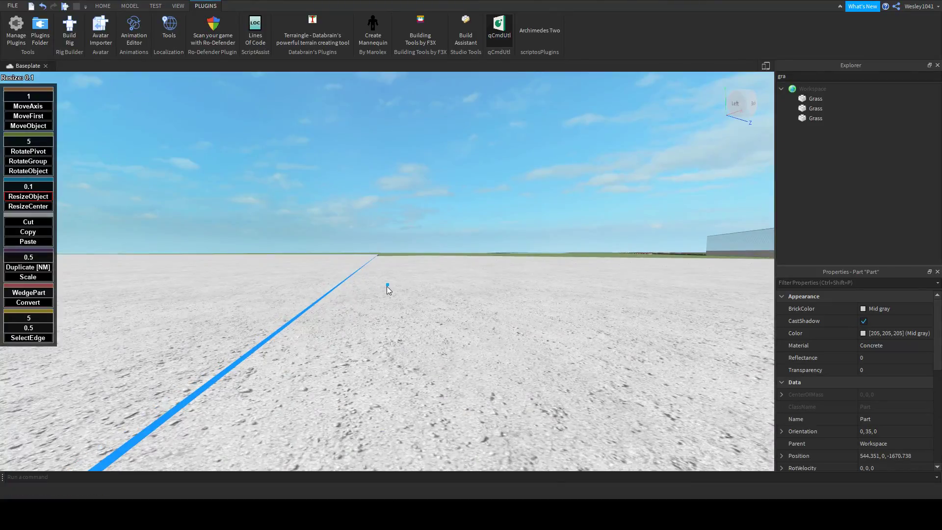
{"action": "right_click_drag", "start_coordinate": [387, 287], "coordinate": [371, 299]}
{"action": "key", "text": "w"}
{"action": "scroll", "coordinate": [375, 286], "scroll_direction": "down", "scroll_amount": 5}
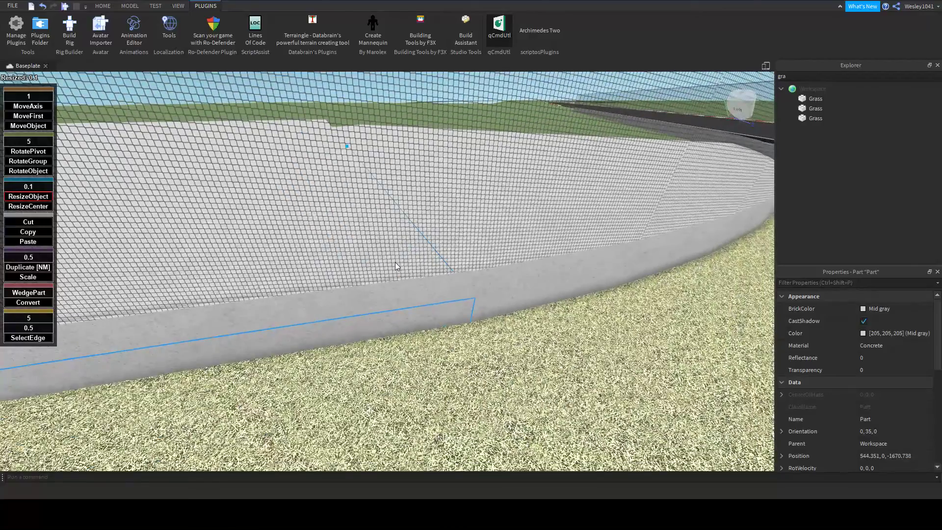
- Select the nine fanned concrete pieces at the slab end by the barrier near the far bend
{"action": "right_click_drag", "start_coordinate": [388, 265], "coordinate": [387, 265]}
{"action": "scroll", "coordinate": [387, 265], "scroll_direction": "down", "scroll_amount": 8}
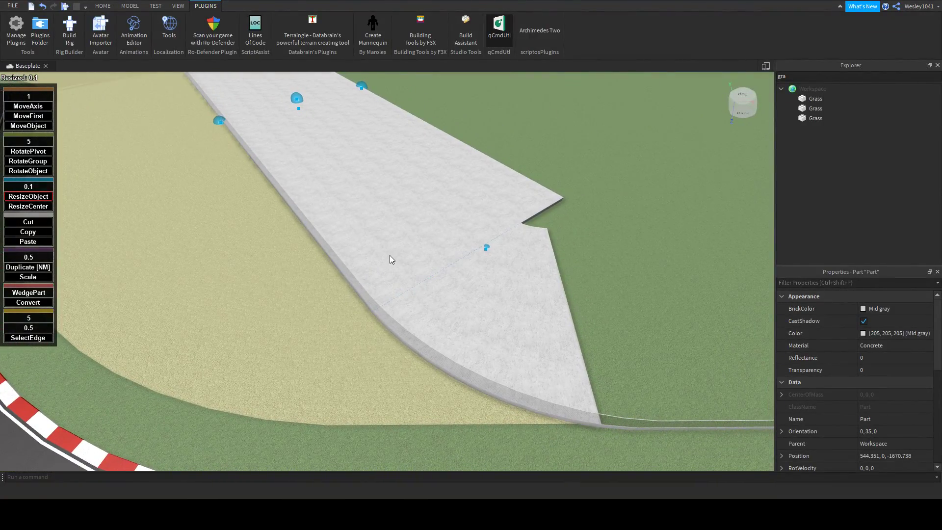
{"action": "left_click", "coordinate": [593, 392]}
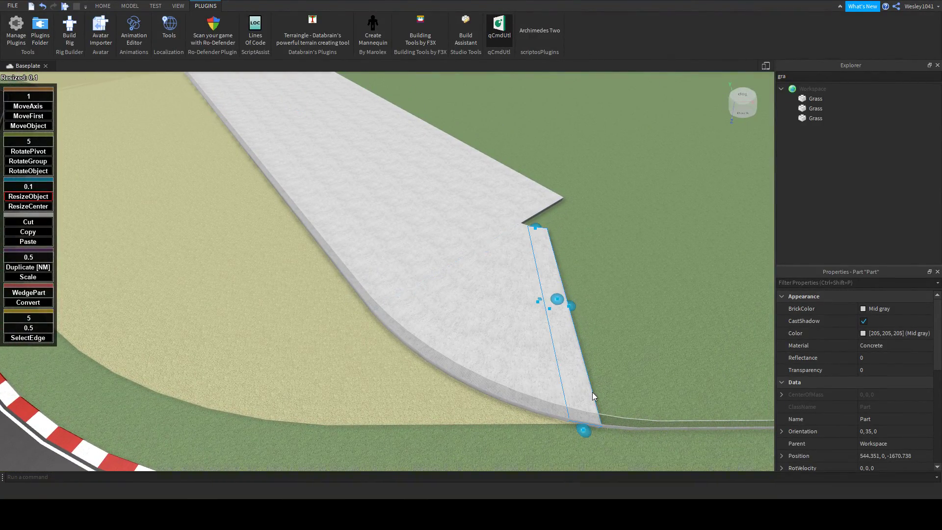
{"action": "left_click", "coordinate": [558, 388], "text": "ctrl"}
{"action": "left_click", "coordinate": [525, 378], "text": "ctrl"}
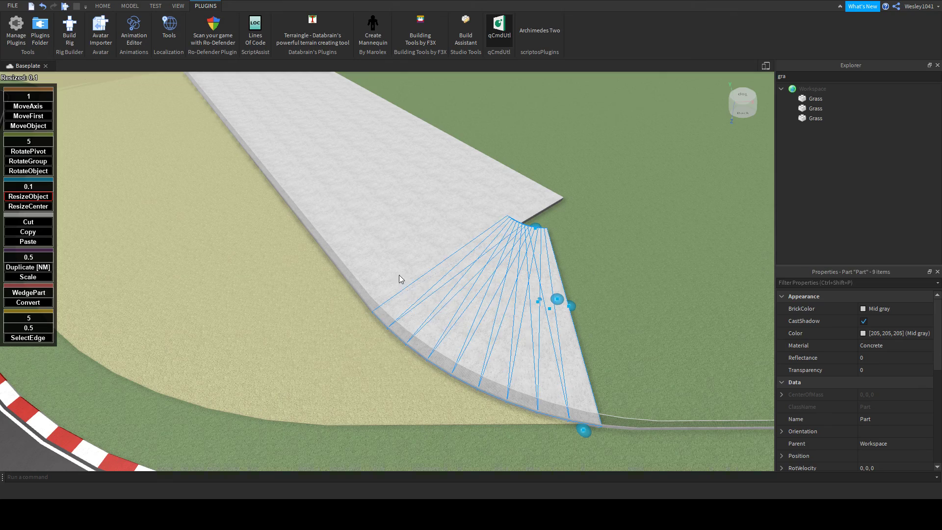
- Add the adjoining long slabs and the fanned concrete pieces of the next corner to the selection
{"action": "right_click_drag", "start_coordinate": [396, 251], "coordinate": [396, 251]}
{"action": "scroll", "coordinate": [396, 252], "scroll_direction": "up", "scroll_amount": 2}
{"action": "scroll", "coordinate": [395, 251], "scroll_direction": "down", "scroll_amount": 5}
{"action": "scroll", "coordinate": [442, 236], "scroll_direction": "up", "scroll_amount": 2}
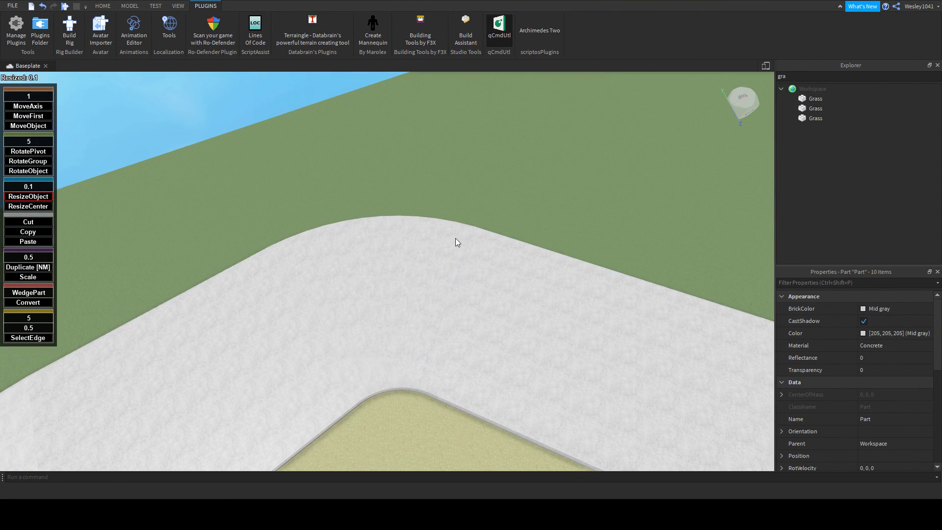
{"action": "left_click", "coordinate": [438, 228], "text": "ctrl"}
{"action": "left_click", "coordinate": [424, 227], "text": "ctrl"}
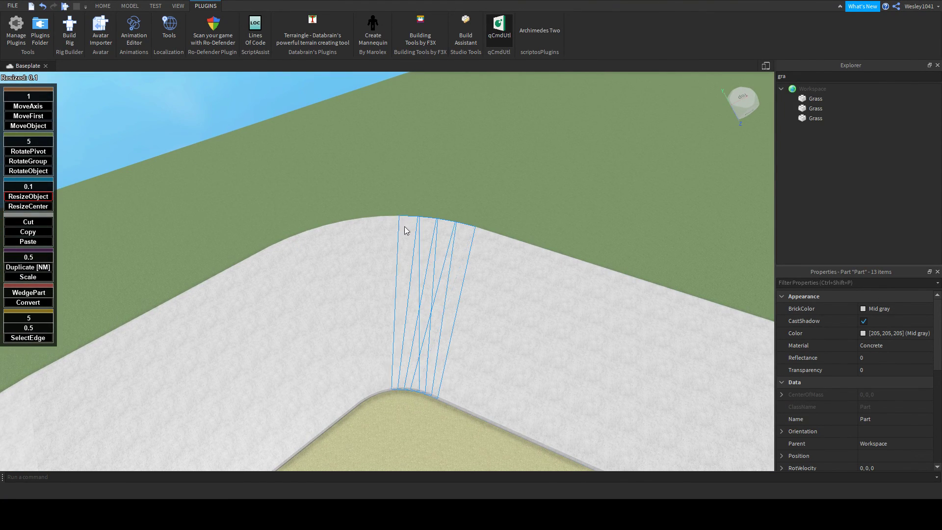
{"action": "left_click", "coordinate": [342, 240], "text": "ctrl"}
{"action": "left_click", "coordinate": [321, 247], "text": "ctrl"}
{"action": "left_click", "coordinate": [302, 254], "text": "ctrl"}
{"action": "left_click", "coordinate": [282, 262], "text": "ctrl"}
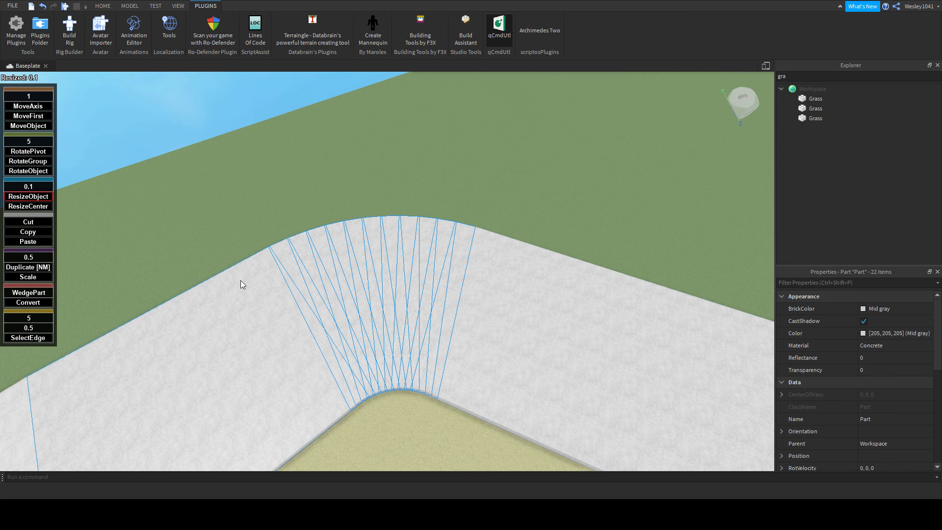
- Extend the selection with the fanned concrete pieces around the hairpin's outer curve and the slab beyond them
{"action": "right_click_drag", "start_coordinate": [458, 237], "coordinate": [458, 237]}
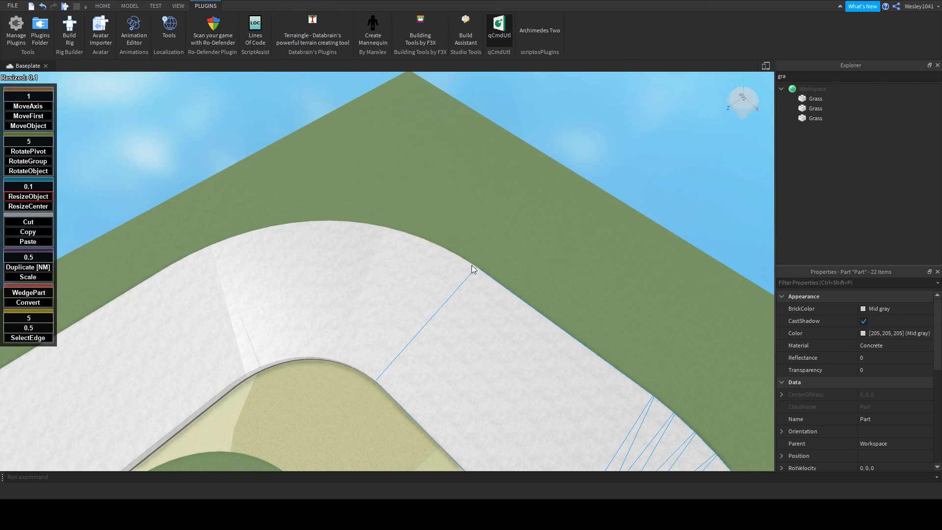
{"action": "left_click", "coordinate": [467, 273], "text": "ctrl"}
{"action": "left_click", "coordinate": [301, 247], "text": "ctrl"}
{"action": "left_click", "coordinate": [280, 250], "text": "ctrl"}
{"action": "left_click", "coordinate": [261, 253], "text": "ctrl"}
{"action": "left_click", "coordinate": [240, 255], "text": "ctrl"}
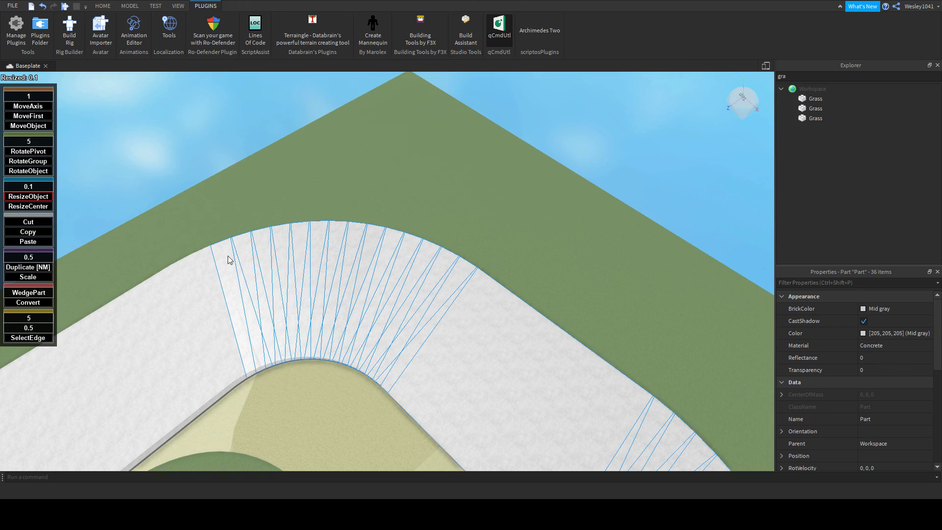
{"action": "left_click", "coordinate": [221, 263], "text": "ctrl"}
{"action": "left_click", "coordinate": [201, 275], "text": "ctrl"}
{"action": "left_click", "coordinate": [178, 288], "text": "ctrl"}
- Negate all the selected concrete slabs and fanned pieces behind the fence
{"action": "right_click_drag", "start_coordinate": [140, 315], "coordinate": [139, 315]}
{"action": "scroll", "coordinate": [233, 331], "scroll_direction": "up", "scroll_amount": 4}
{"action": "right_click_drag", "start_coordinate": [380, 301], "coordinate": [407, 301]}
{"action": "scroll", "coordinate": [380, 301], "scroll_direction": "down", "scroll_amount": 4}
{"action": "key", "text": "d"}
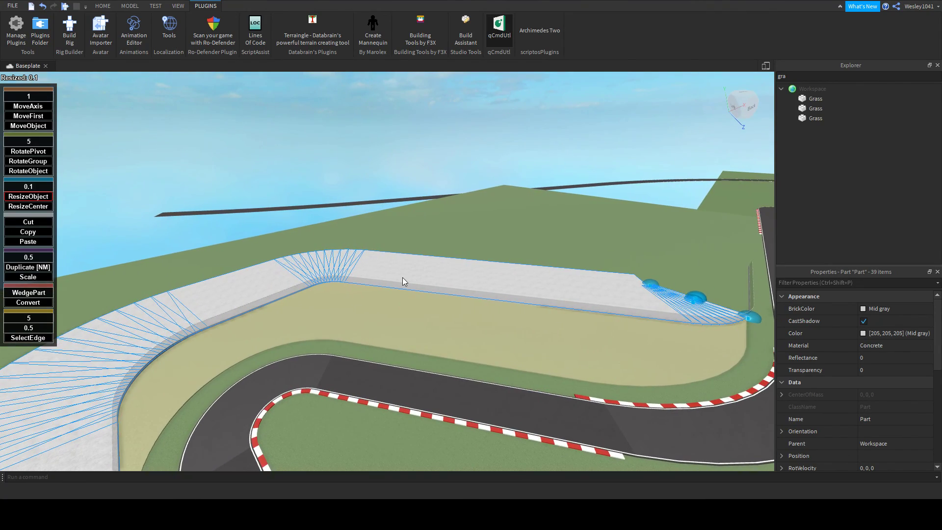
{"action": "key", "text": "ctrl+shift+n"}
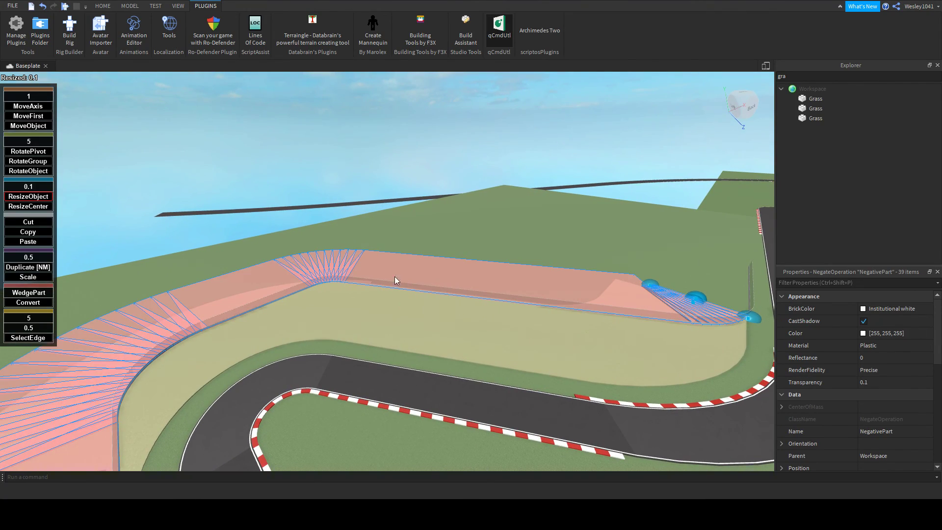
- Move the negated parts vertically by 1 stud using the MoveFirst tool
{"action": "right_click_drag", "start_coordinate": [376, 278], "coordinate": [377, 277]}
{"action": "key", "text": "w"}
{"action": "left_click", "coordinate": [36, 118]}
{"action": "right_click_drag", "start_coordinate": [452, 286], "coordinate": [452, 287]}
{"action": "key", "text": "w"}
{"action": "left_click_drag", "start_coordinate": [403, 285], "coordinate": [402, 290]}
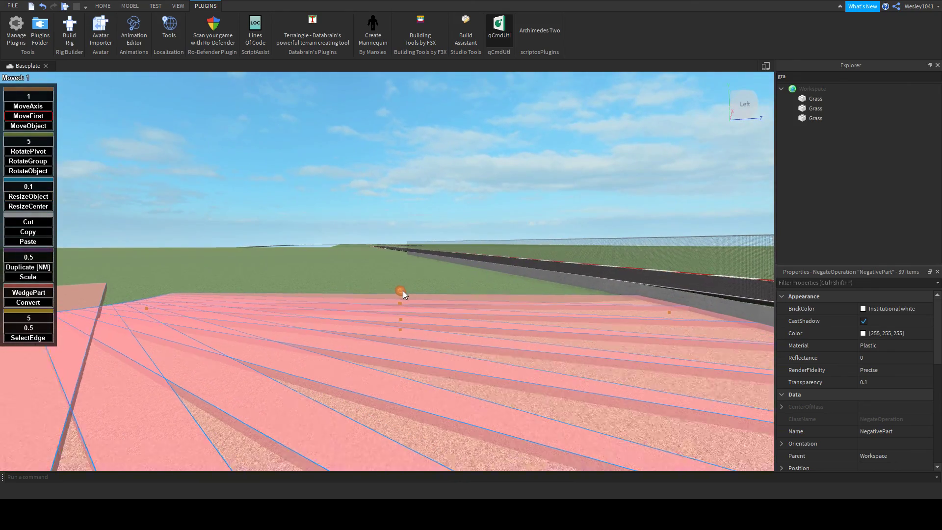
- Add the yellow run-off pieces along the far bend and towards the hairpin to the selection of negated parts
{"action": "right_click_drag", "start_coordinate": [402, 291], "coordinate": [403, 290]}
{"action": "key", "text": "s"}
{"action": "left_click", "coordinate": [467, 277], "text": "ctrl"}
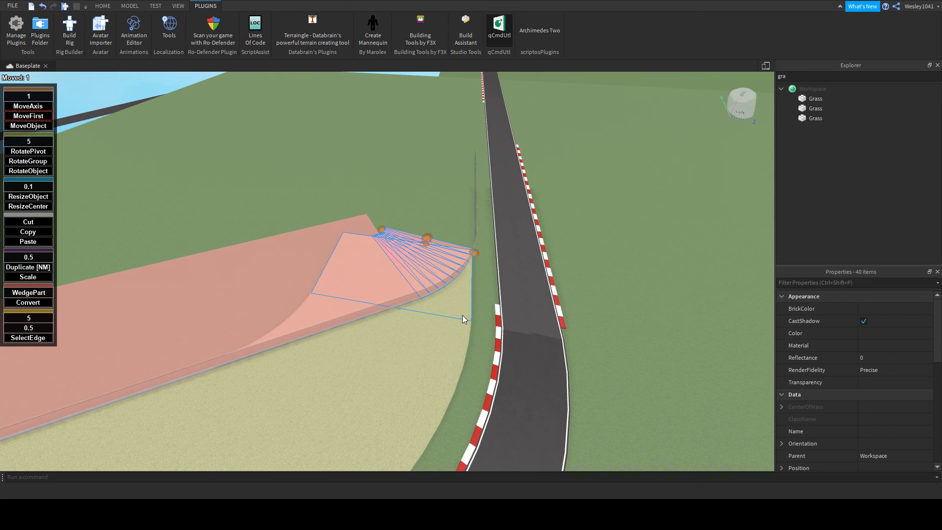
{"action": "left_click", "coordinate": [458, 329], "text": "ctrl"}
{"action": "left_click", "coordinate": [449, 351], "text": "ctrl"}
{"action": "right_click_drag", "start_coordinate": [420, 400], "coordinate": [413, 398]}
{"action": "key", "text": "d"}
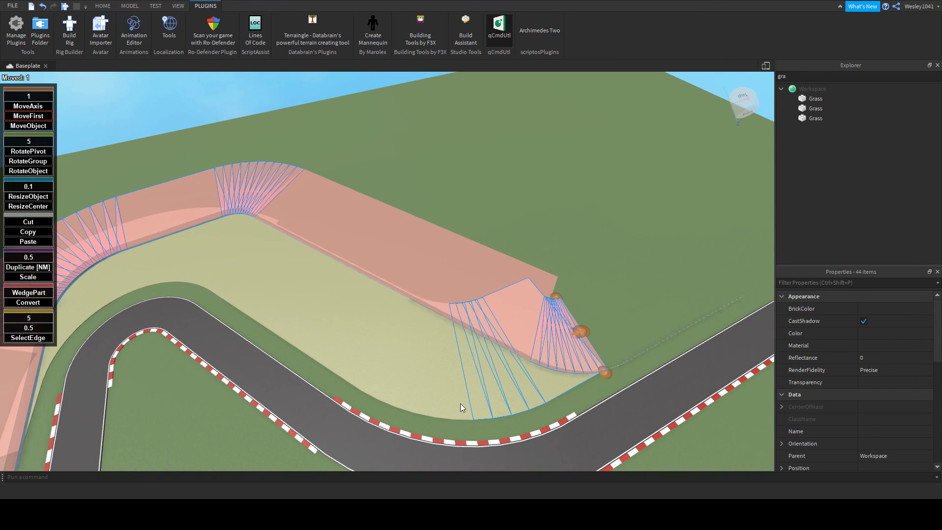
{"action": "left_click", "coordinate": [460, 404], "text": "ctrl"}
{"action": "left_click", "coordinate": [439, 405], "text": "ctrl"}
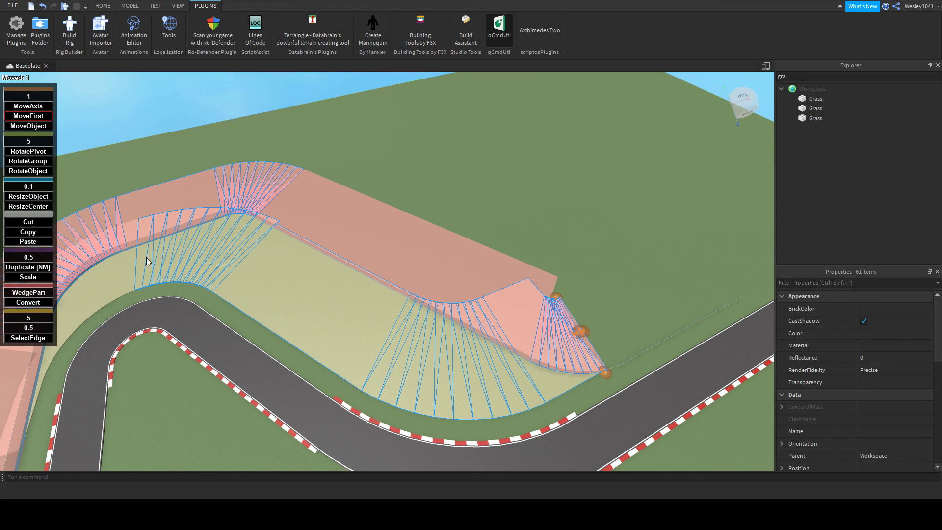
{"action": "left_click", "coordinate": [75, 307], "text": "ctrl"}
- Add the fanned yellow run-off pieces around the hairpin to the selection
{"action": "right_click_drag", "start_coordinate": [228, 261], "coordinate": [228, 261]}
{"action": "key", "text": "a"}
{"action": "key", "text": "w"}
{"action": "left_click", "coordinate": [296, 259], "text": "ctrl"}
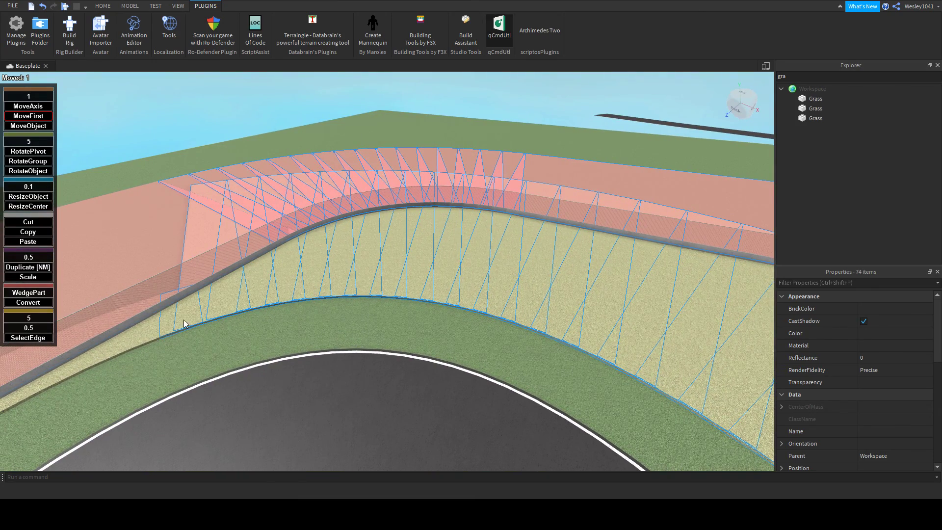
{"action": "key", "text": "w"}
{"action": "key", "text": "a"}
{"action": "right_click_drag", "start_coordinate": [192, 316], "coordinate": [192, 316]}
{"action": "key", "text": "a"}
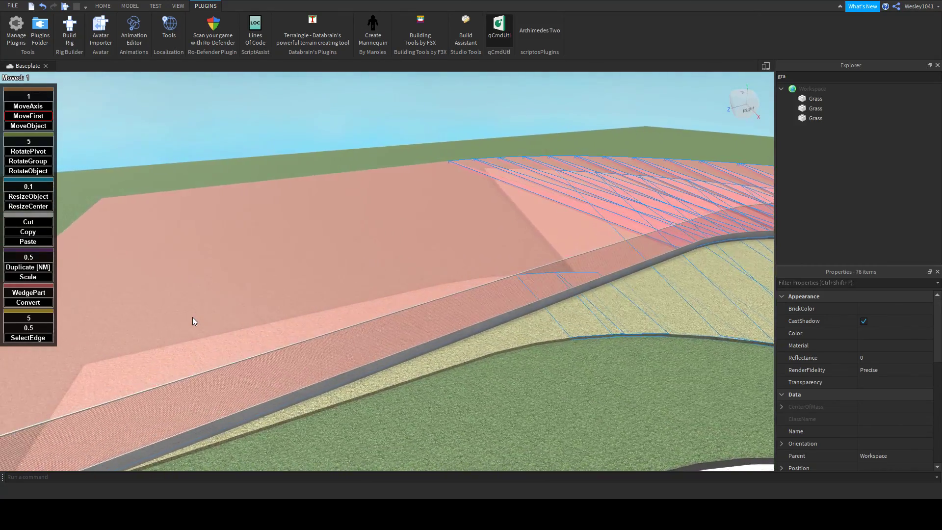
- Add the remaining yellow run-off pieces beside the return straight to the selection
{"action": "key", "text": "a"}
{"action": "key", "text": "d"}
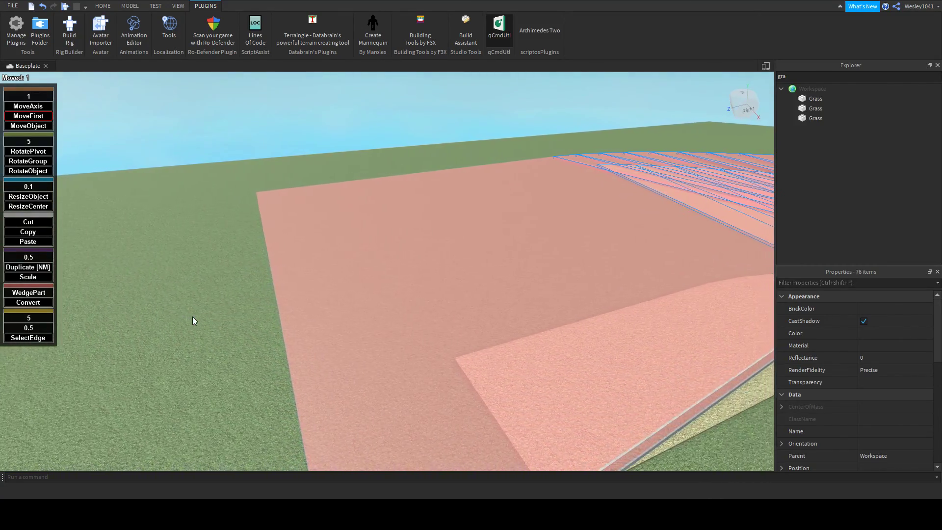
{"action": "key", "text": "d"}
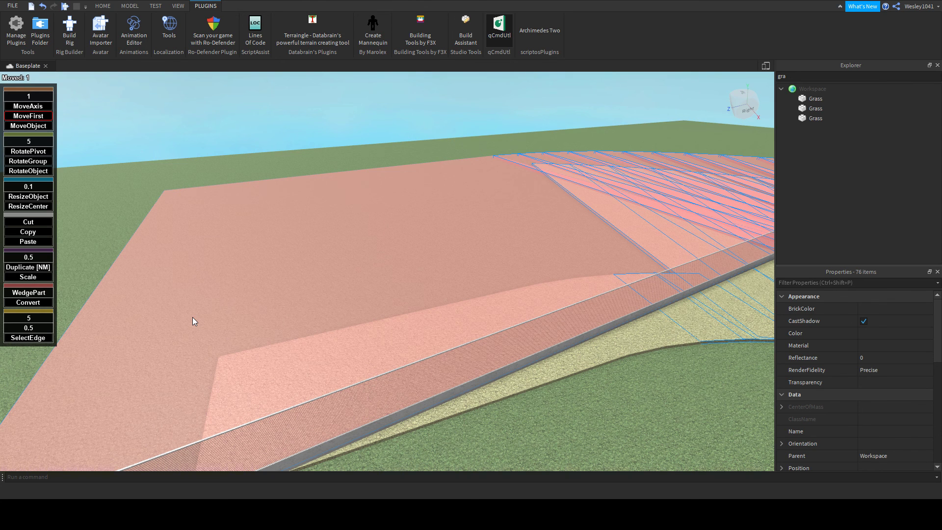
{"action": "scroll", "coordinate": [461, 331], "scroll_direction": "up", "scroll_amount": 3}
{"action": "right_click_drag", "start_coordinate": [461, 330], "coordinate": [557, 333]}
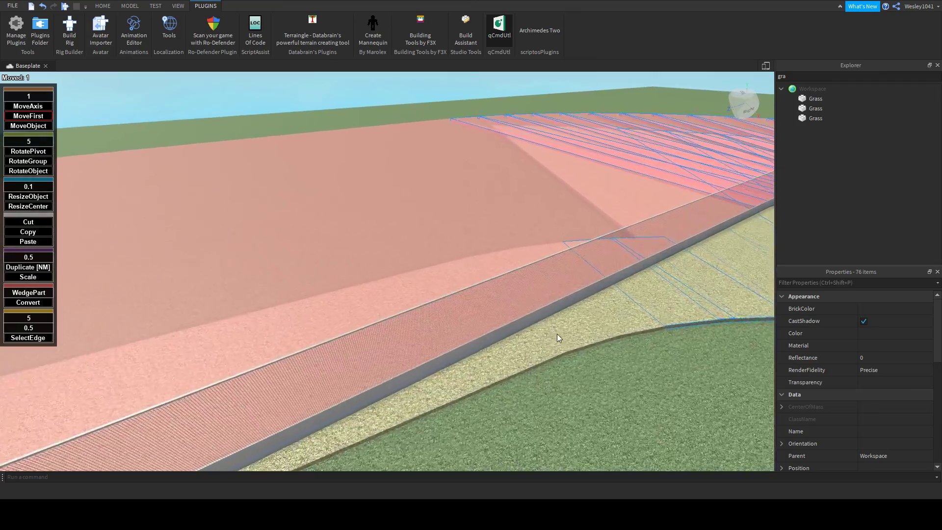
{"action": "key", "text": "w"}
{"action": "key", "text": "d"}
{"action": "left_click", "coordinate": [593, 334], "text": "shift"}
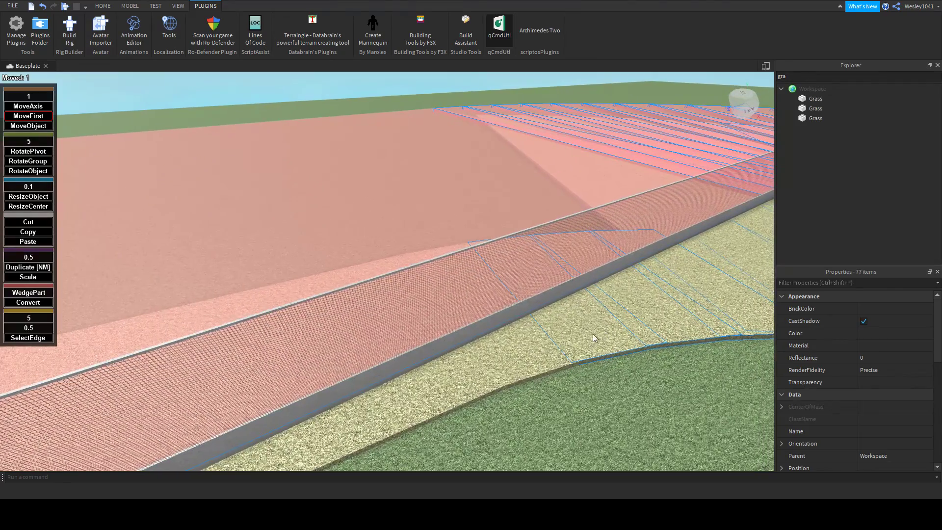
{"action": "left_click", "coordinate": [403, 399], "text": "shift"}
- Examine the fence line and run-off area for yellow or negated parts missing from the selection
{"action": "right_click_drag", "start_coordinate": [402, 399], "coordinate": [402, 398]}
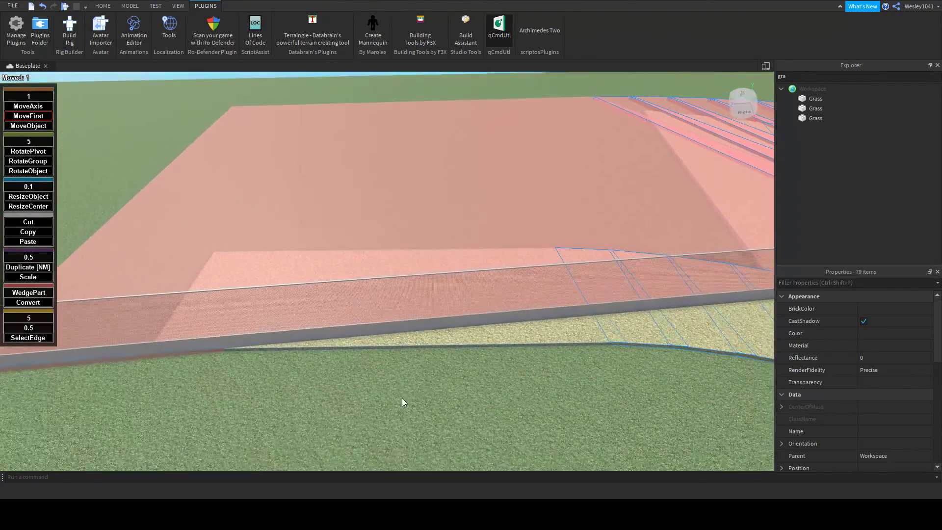
{"action": "key", "text": "s"}
{"action": "key", "text": "w"}
{"action": "key", "text": "d"}
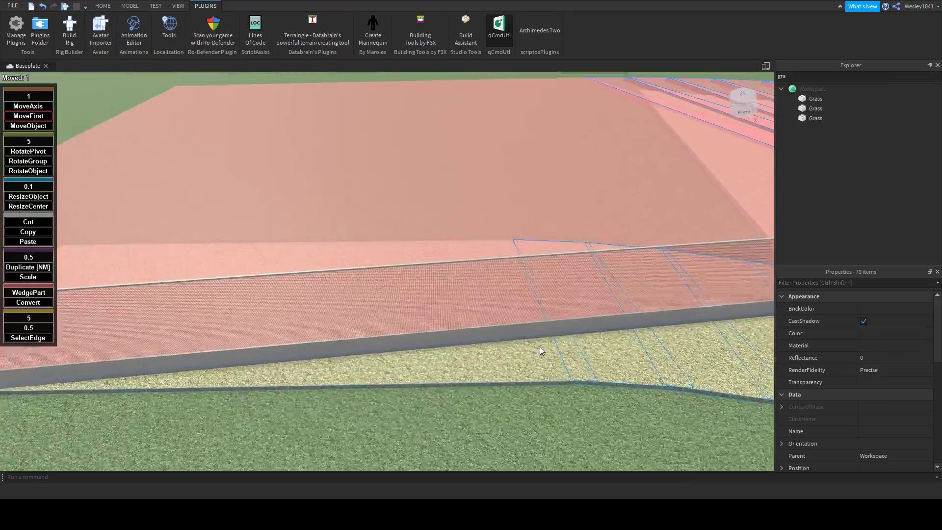
{"action": "right_click_drag", "start_coordinate": [540, 347], "coordinate": [539, 348]}
{"action": "key", "text": "a"}
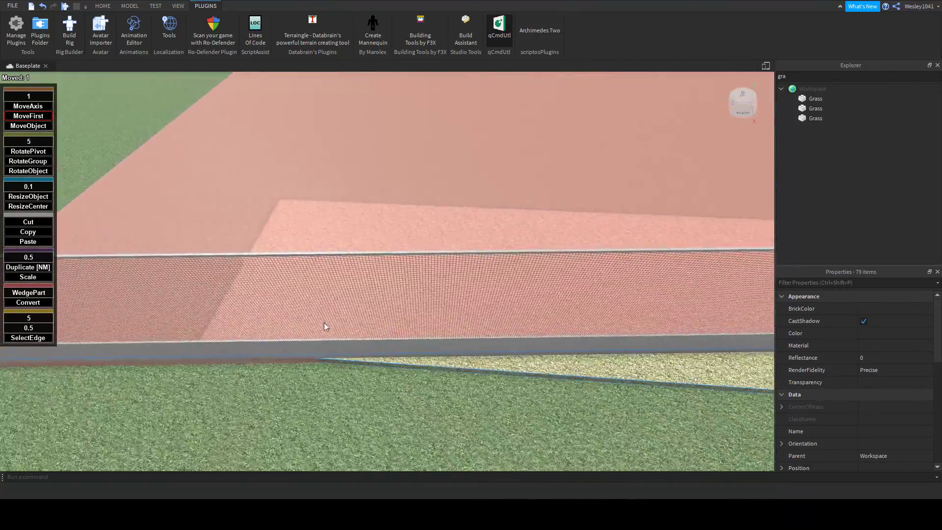
{"action": "right_click_drag", "start_coordinate": [438, 301], "coordinate": [442, 300]}
{"action": "scroll", "coordinate": [439, 301], "scroll_direction": "down", "scroll_amount": 6}
{"action": "scroll", "coordinate": [440, 304], "scroll_direction": "up", "scroll_amount": 5}
{"action": "scroll", "coordinate": [440, 303], "scroll_direction": "down", "scroll_amount": 8}
{"action": "key", "text": "d"}
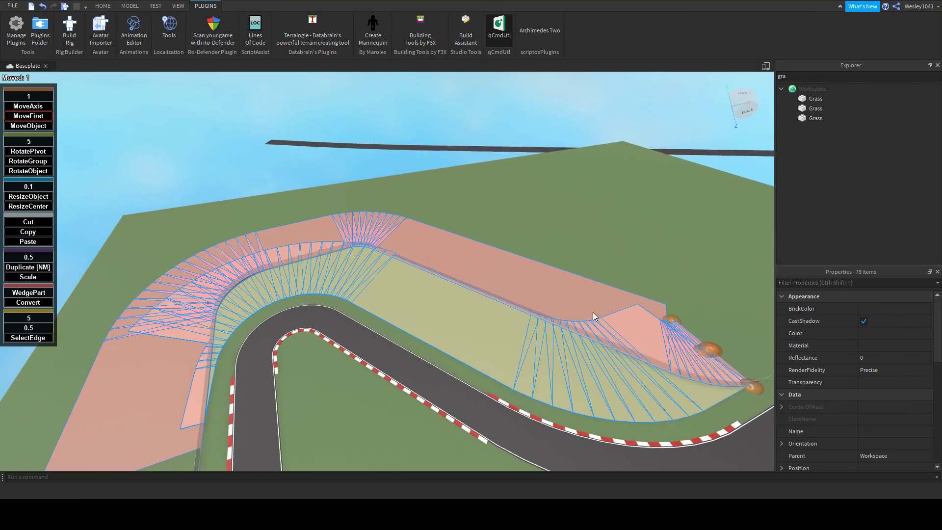
- Union the yellow run-off pieces with the negated parts to trim the run-off along the fence
{"action": "key", "text": "a"}
{"action": "right_click_drag", "start_coordinate": [389, 275], "coordinate": [393, 275]}
{"action": "scroll", "coordinate": [390, 275], "scroll_direction": "up", "scroll_amount": 2}
{"action": "key", "text": "d"}
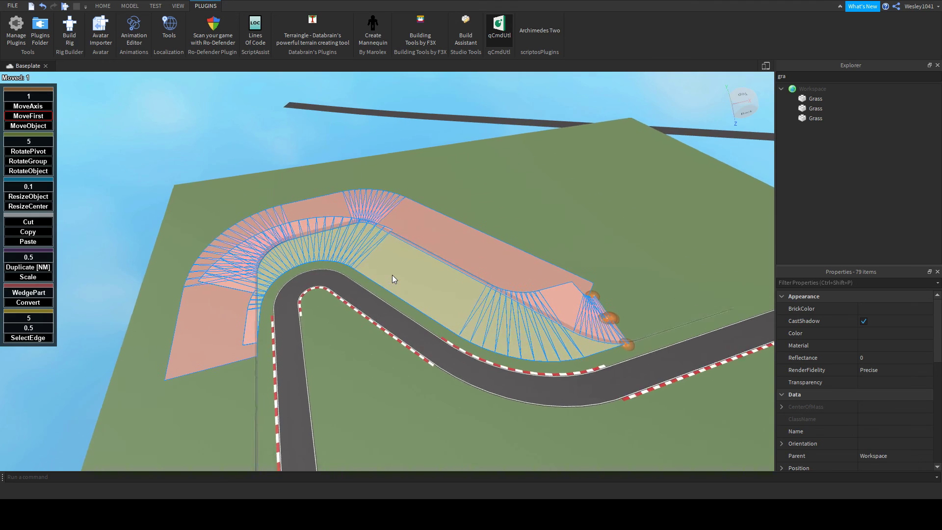
{"action": "key", "text": "w"}
{"action": "key", "text": "a"}
{"action": "key", "text": "s"}
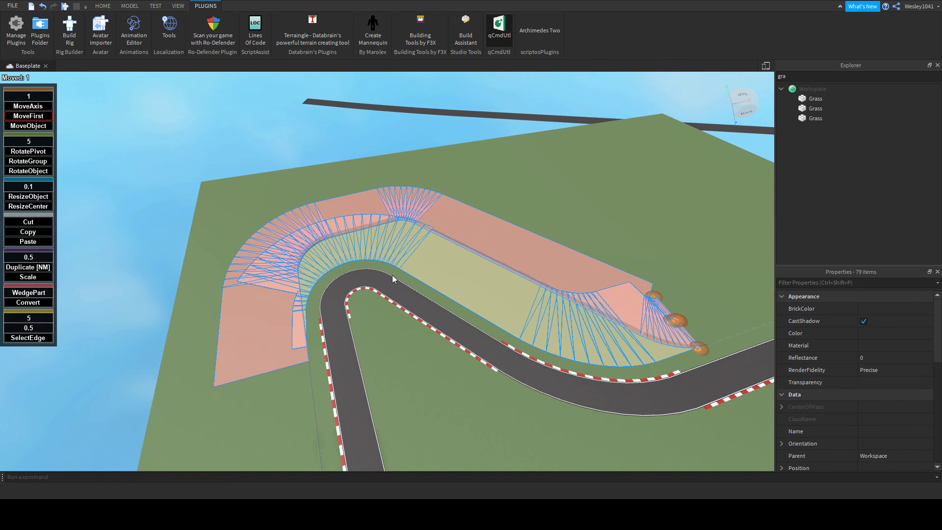
{"action": "key", "text": "ctrl+shift+g"}
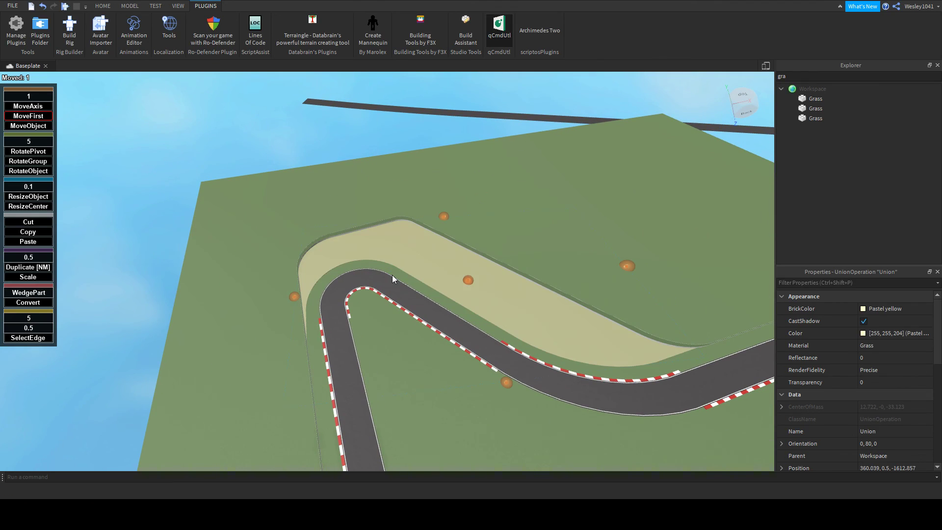
{"action": "scroll", "coordinate": [376, 276], "scroll_direction": "up", "scroll_amount": 3}
{"action": "scroll", "coordinate": [375, 275], "scroll_direction": "up", "scroll_amount": 8}
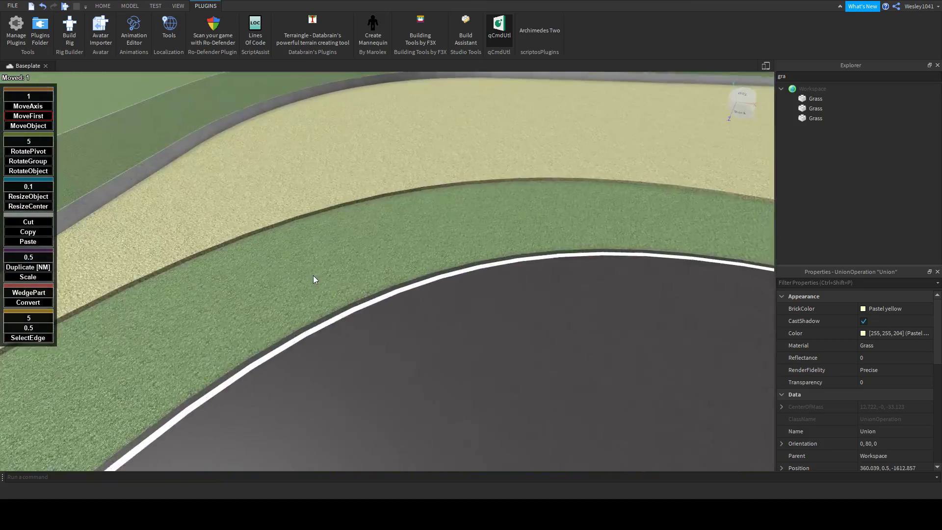
{"action": "right_click_drag", "start_coordinate": [313, 275], "coordinate": [332, 287]}
- Select the three Grass parts, move them vertically by 1 stud, and clear the selection
{"action": "left_click", "coordinate": [421, 279]}
{"action": "key", "text": "w"}
{"action": "right_click_drag", "start_coordinate": [421, 279], "coordinate": [436, 278]}
{"action": "key", "text": "s"}
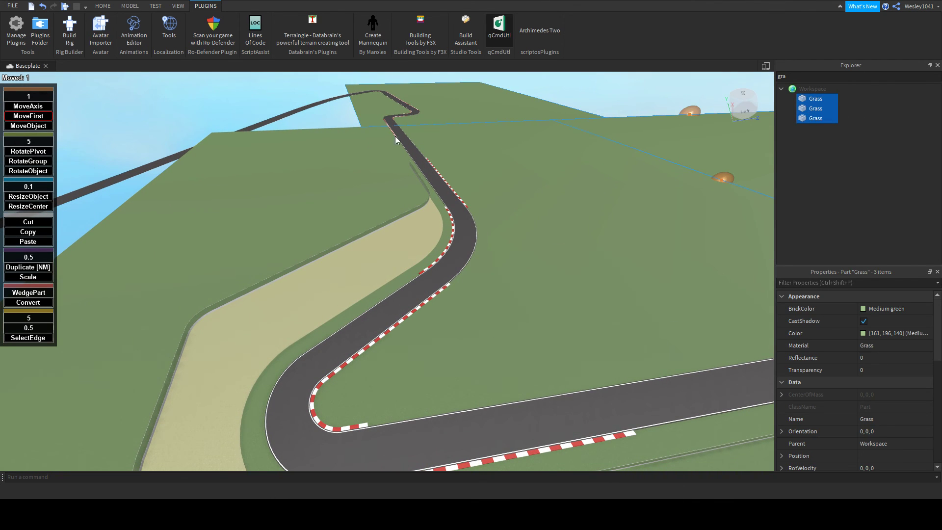
{"action": "right_click_drag", "start_coordinate": [395, 137], "coordinate": [407, 126]}
{"action": "scroll", "coordinate": [482, 205], "scroll_direction": "up", "scroll_amount": 4}
{"action": "right_click_drag", "start_coordinate": [482, 204], "coordinate": [505, 196]}
{"action": "scroll", "coordinate": [505, 196], "scroll_direction": "up", "scroll_amount": 5}
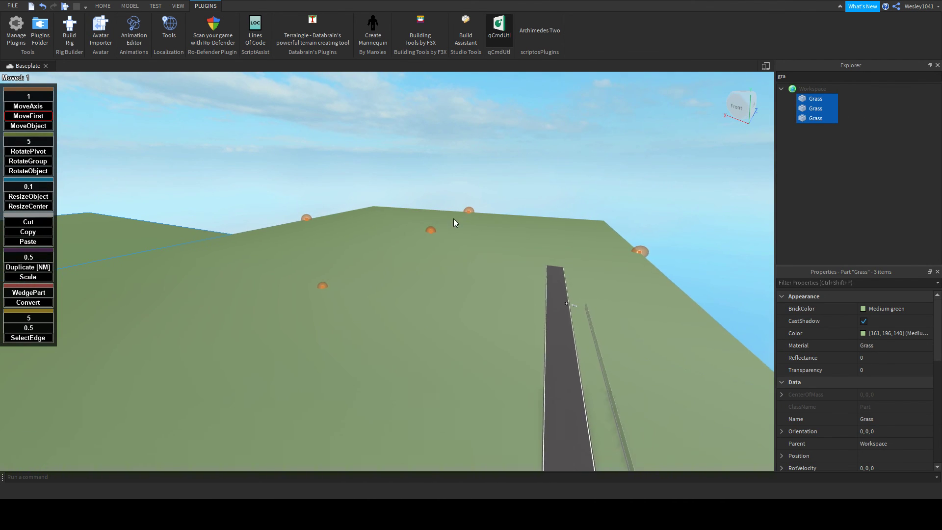
{"action": "scroll", "coordinate": [435, 230], "scroll_direction": "up", "scroll_amount": 9}
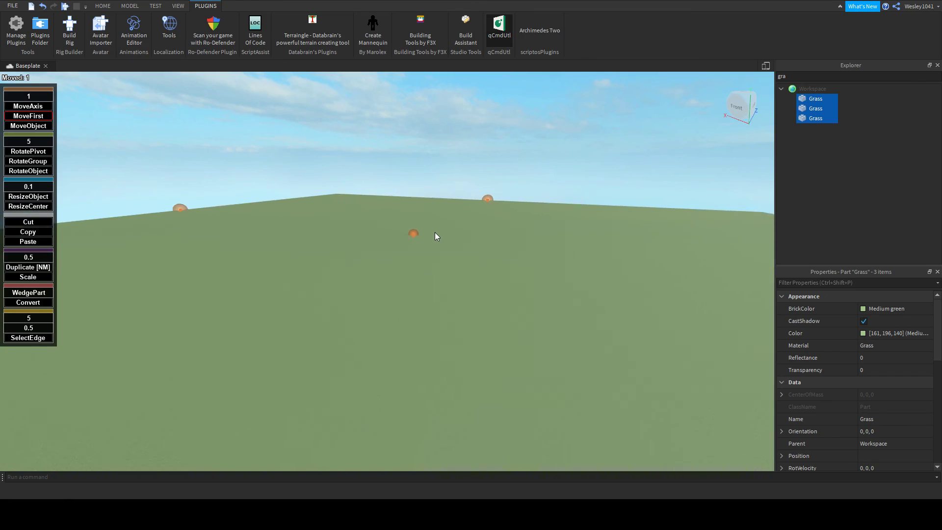
{"action": "scroll", "coordinate": [435, 232], "scroll_direction": "up", "scroll_amount": 8}
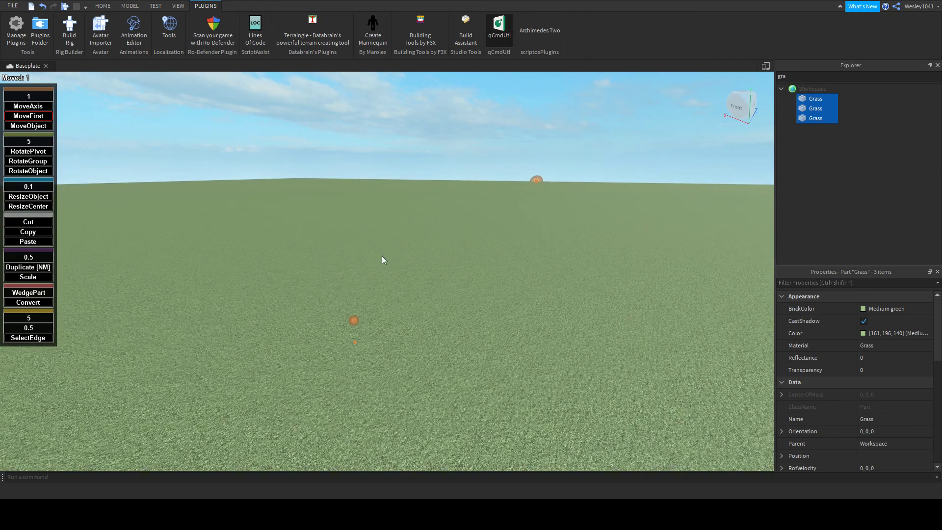
{"action": "right_click_drag", "start_coordinate": [382, 255], "coordinate": [370, 294]}
{"action": "left_click_drag", "start_coordinate": [369, 290], "coordinate": [369, 289]}
{"action": "right_click_drag", "start_coordinate": [369, 288], "coordinate": [357, 242]}
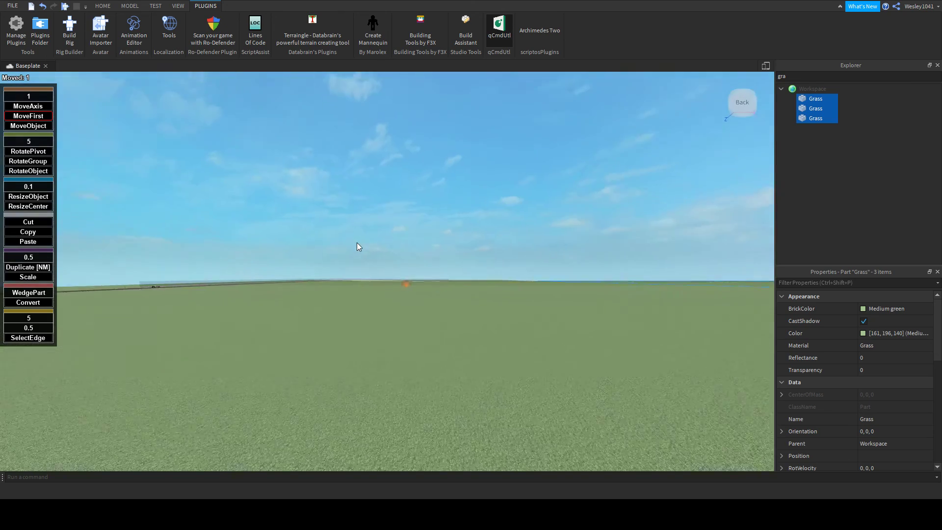
{"action": "scroll", "coordinate": [380, 240], "scroll_direction": "up", "scroll_amount": 6}
{"action": "left_click", "coordinate": [379, 237]}
{"action": "scroll", "coordinate": [380, 237], "scroll_direction": "up", "scroll_amount": 8}
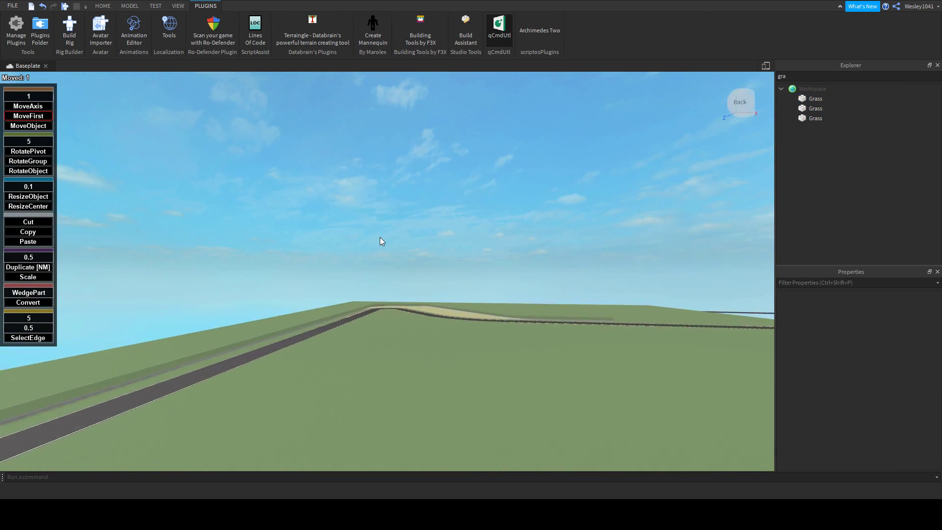
{"action": "right_click_drag", "start_coordinate": [379, 237], "coordinate": [389, 273]}
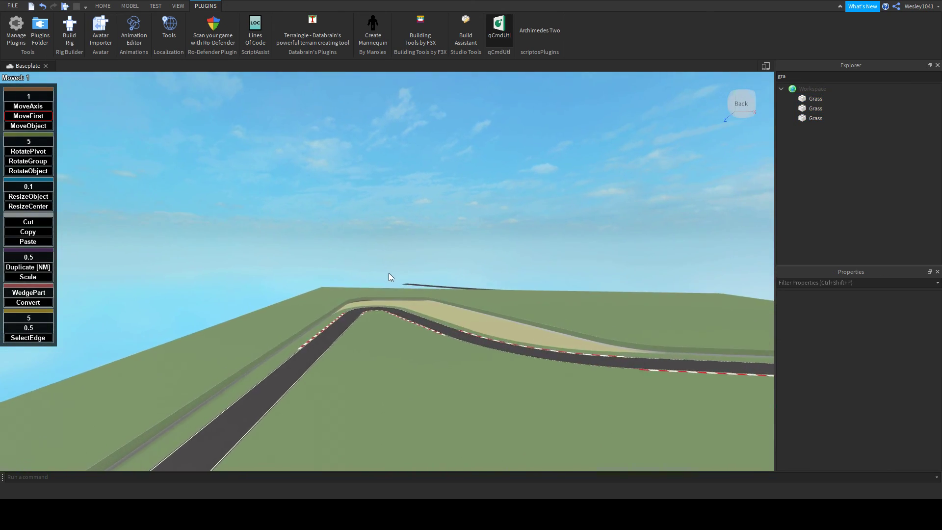
- Inspect the trimmed yellow run-off, the fence line and the kerbs around the hairpin and the following bend
{"action": "scroll", "coordinate": [388, 273], "scroll_direction": "up", "scroll_amount": 6}
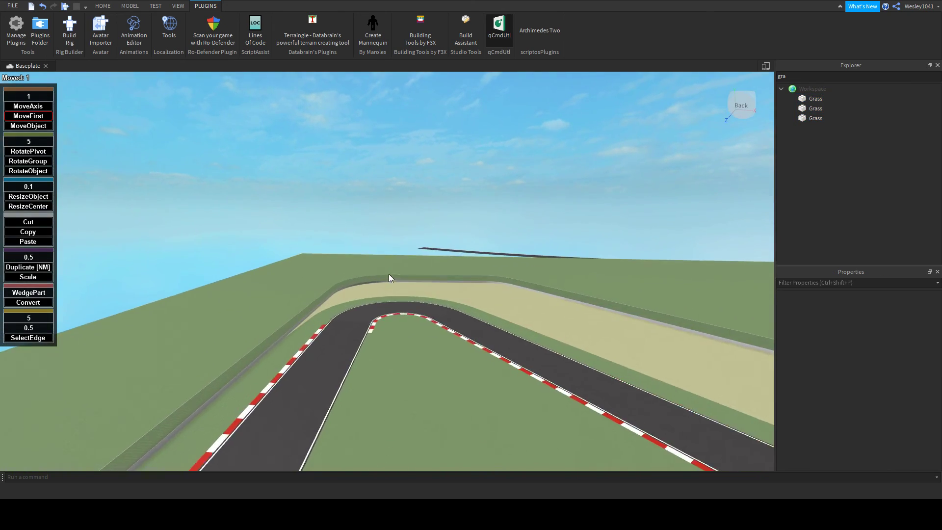
{"action": "scroll", "coordinate": [581, 314], "scroll_direction": "up", "scroll_amount": 3}
{"action": "left_click", "coordinate": [550, 330]}
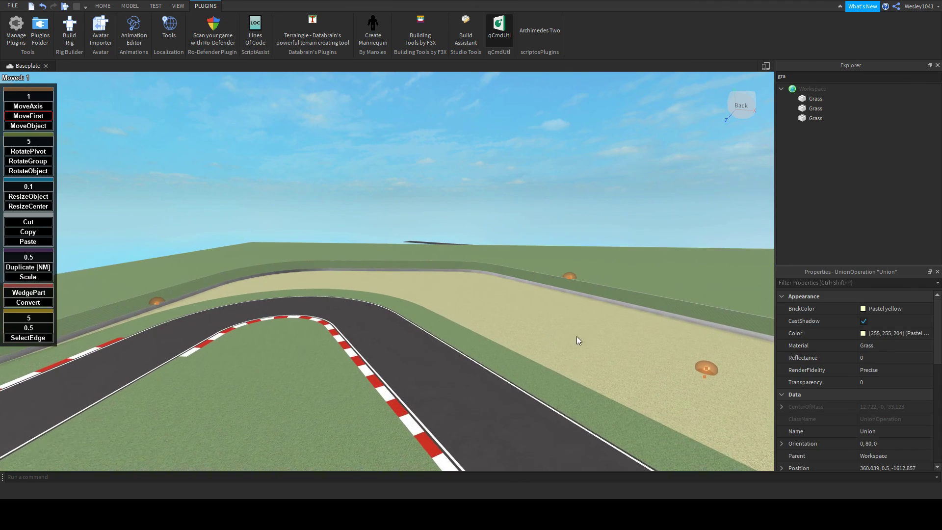
{"action": "scroll", "coordinate": [887, 382], "scroll_direction": "down", "scroll_amount": 5}
{"action": "key", "text": "w"}
{"action": "right_click_drag", "start_coordinate": [426, 224], "coordinate": [434, 213]}
{"action": "left_click", "coordinate": [460, 204]}
{"action": "scroll", "coordinate": [433, 214], "scroll_direction": "down", "scroll_amount": 6}
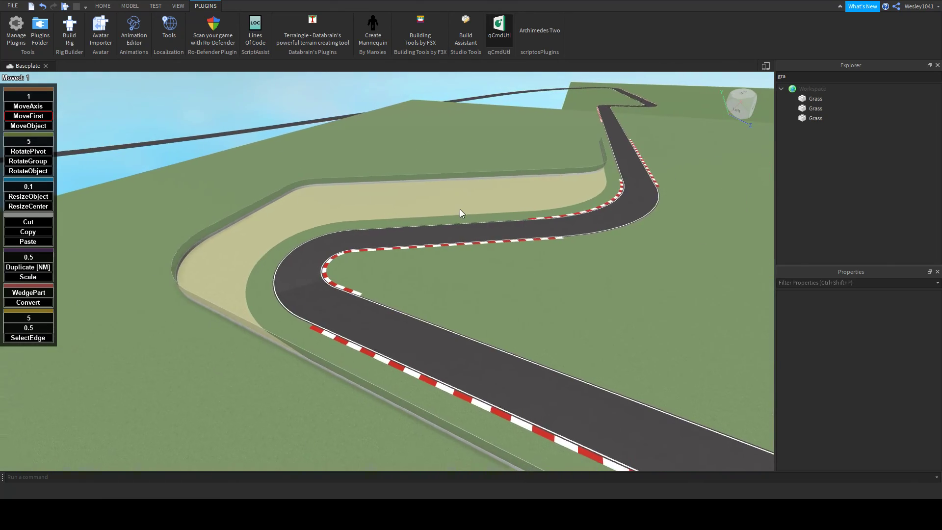
{"action": "scroll", "coordinate": [548, 201], "scroll_direction": "down", "scroll_amount": 5}
{"action": "right_click_drag", "start_coordinate": [549, 205], "coordinate": [549, 204]}
{"action": "scroll", "coordinate": [549, 205], "scroll_direction": "up", "scroll_amount": 5}
{"action": "scroll", "coordinate": [549, 205], "scroll_direction": "down", "scroll_amount": 4}
{"action": "scroll", "coordinate": [443, 55], "scroll_direction": "up", "scroll_amount": 4}
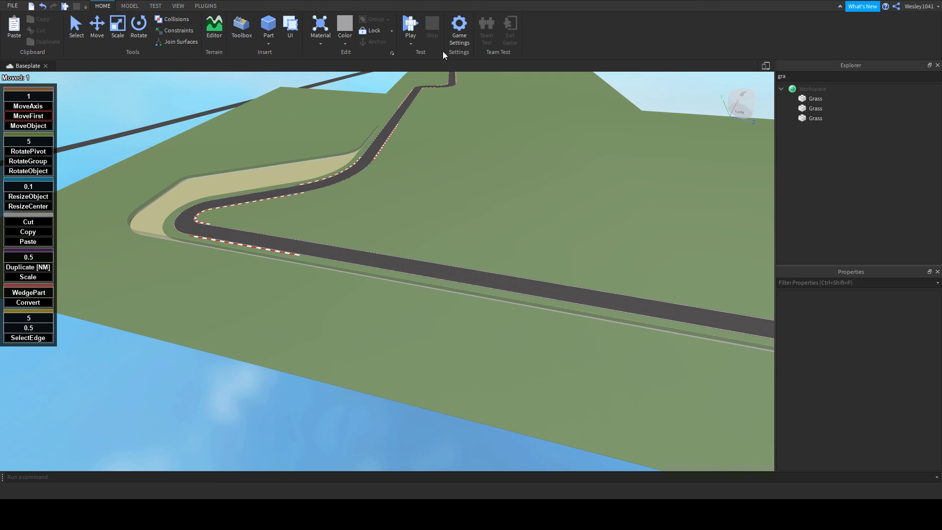
- Start a playtest and drive the race car down the fenced straight, braking for the hairpin
{"action": "left_click", "coordinate": [411, 25]}
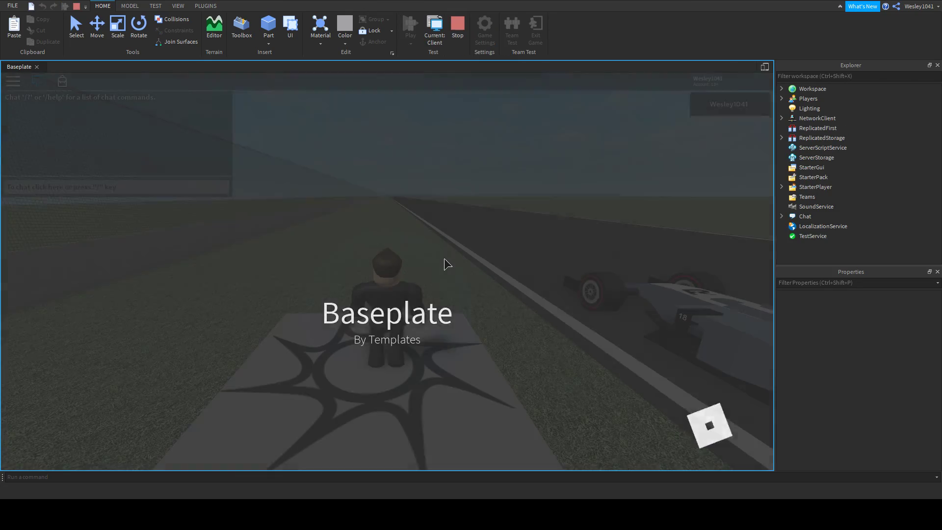
{"action": "key", "text": "d"}
{"action": "key", "text": "w"}
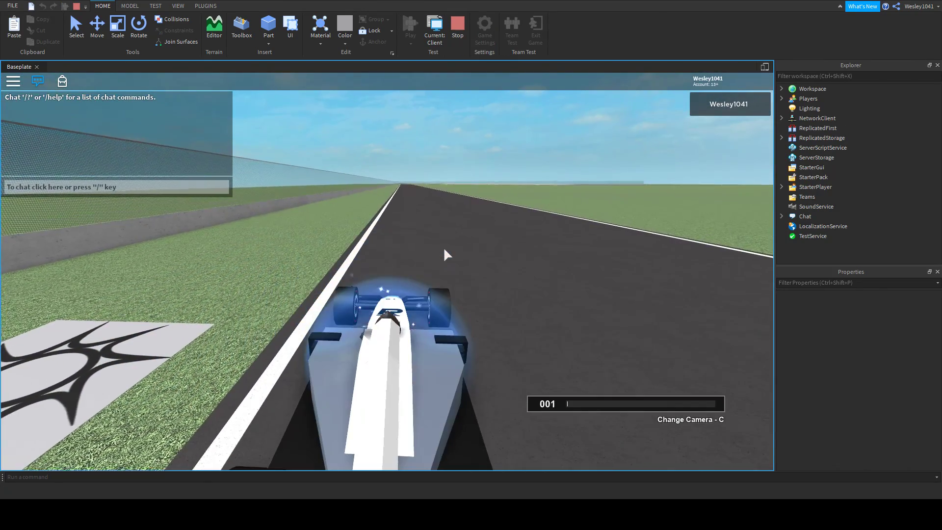
{"action": "key", "text": "w"}
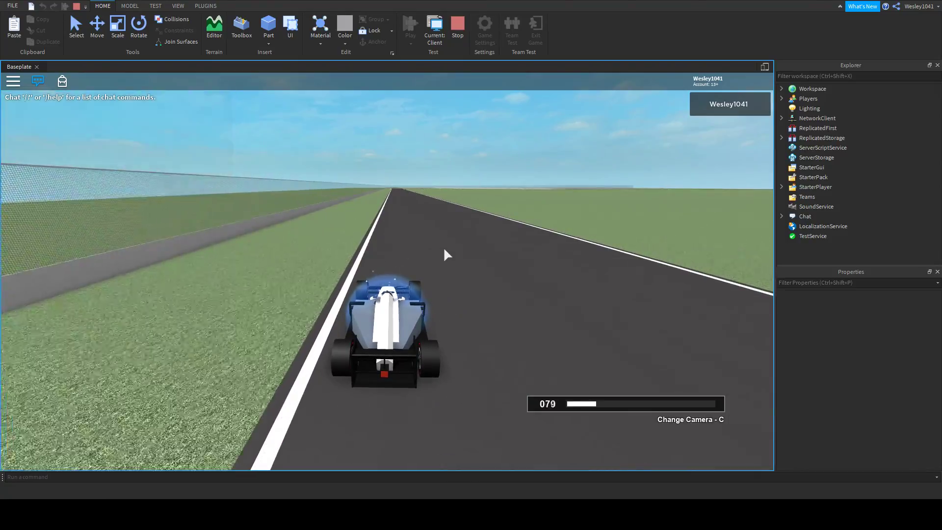
{"action": "key", "text": "w"}
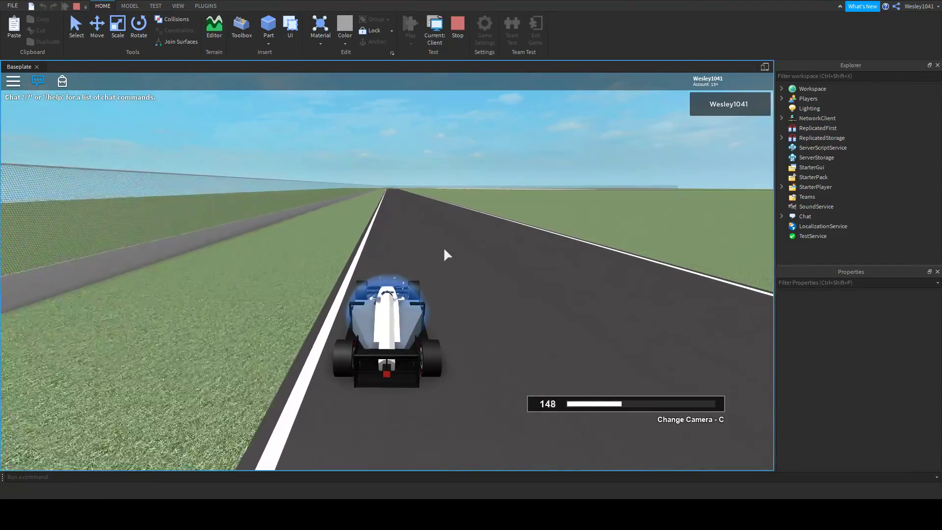
{"action": "key", "text": "w"}
{"action": "key", "text": "w"}
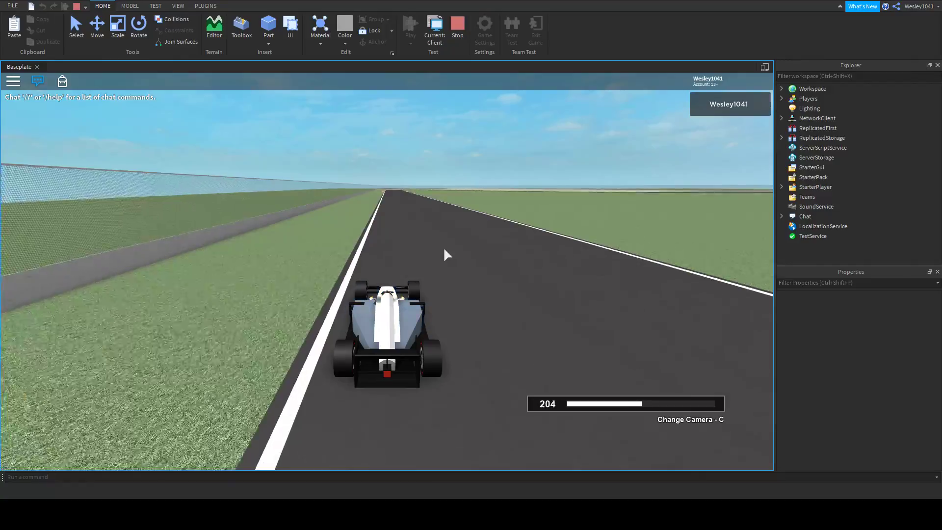
{"action": "key", "text": "w"}
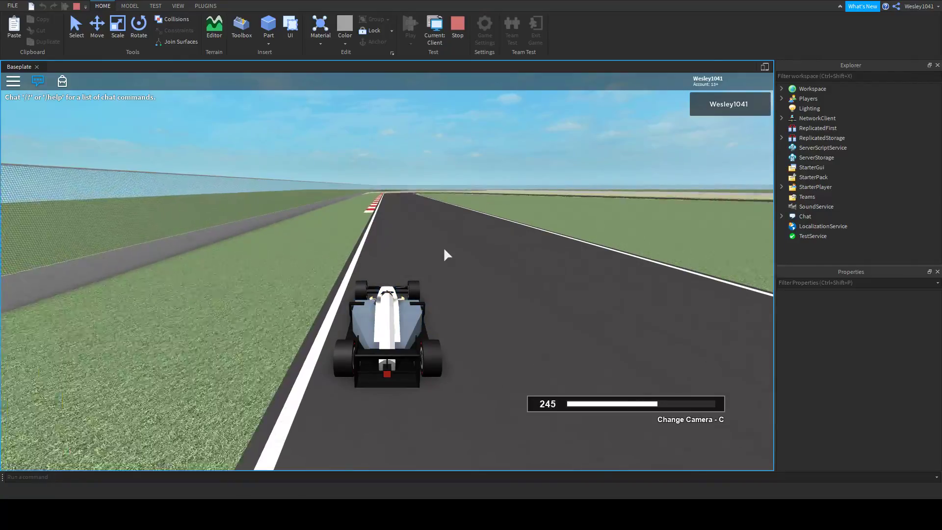
{"action": "key", "text": "s"}
{"action": "key", "text": "s"}
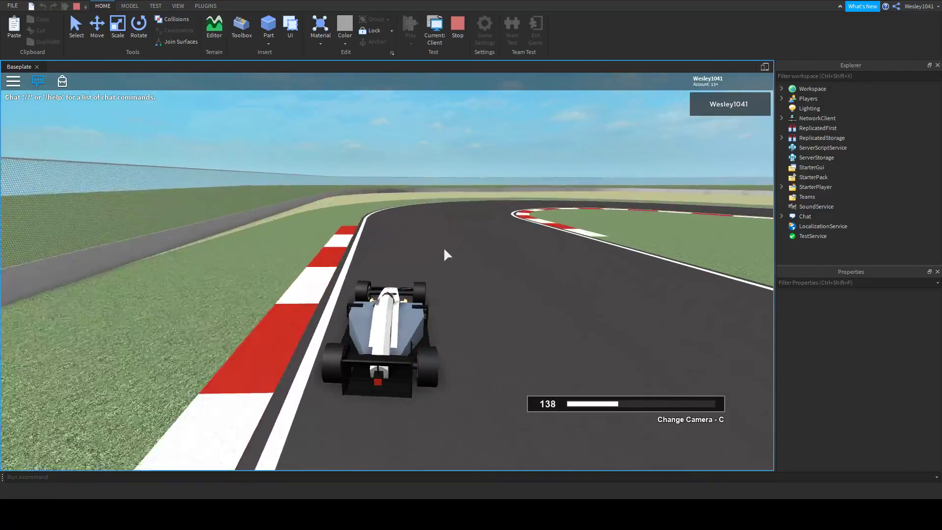
- Drive the car off the track across the yellow run-off and infield grass, looping back to the hairpin's entry kerb
{"action": "key", "text": "d"}
{"action": "key", "text": "w"}
{"action": "key", "text": "w"}
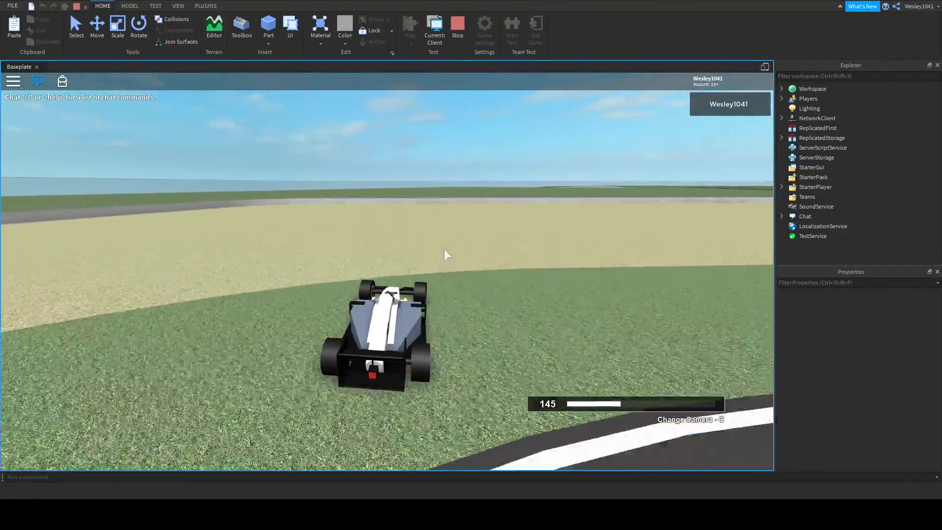
{"action": "key", "text": "d"}
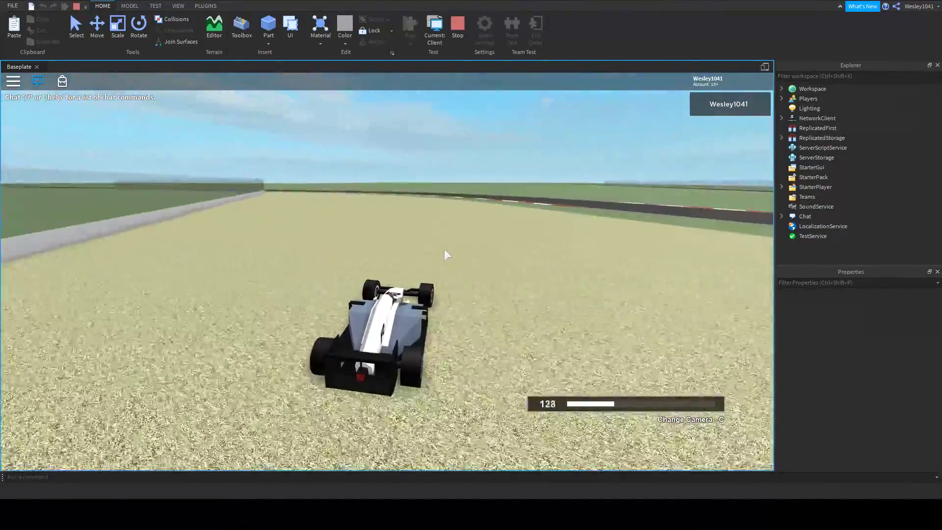
{"action": "key", "text": "w"}
{"action": "key", "text": "w"}
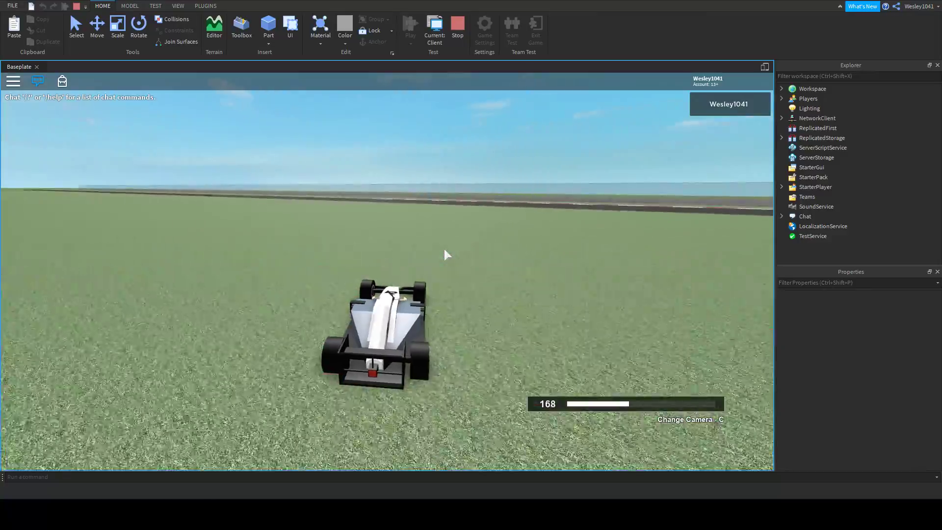
{"action": "key", "text": "d"}
{"action": "key", "text": "s"}
{"action": "key", "text": "w"}
{"action": "key", "text": "d"}
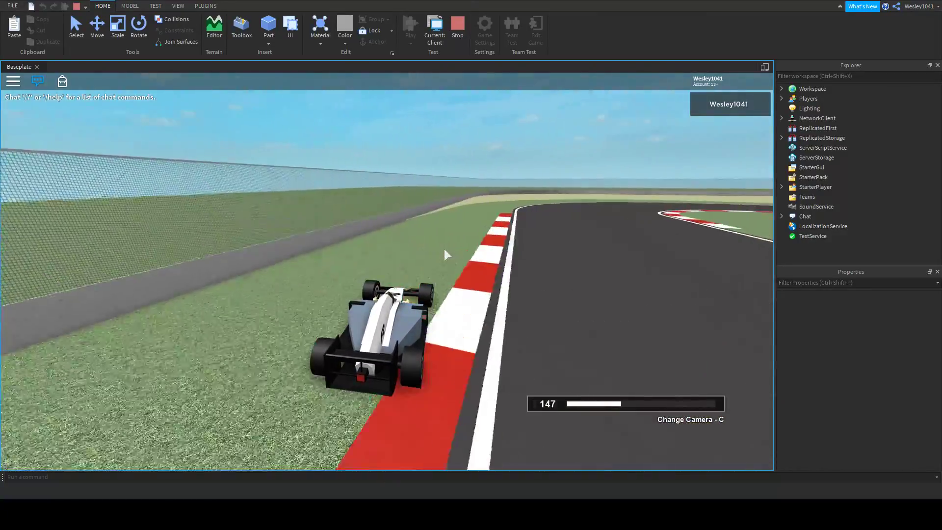
- Test-drive the hairpin and the kerbed left-hand bend, continuing onto the next straight
{"action": "key", "text": "s"}
{"action": "key", "text": "w"}
{"action": "key", "text": "d"}
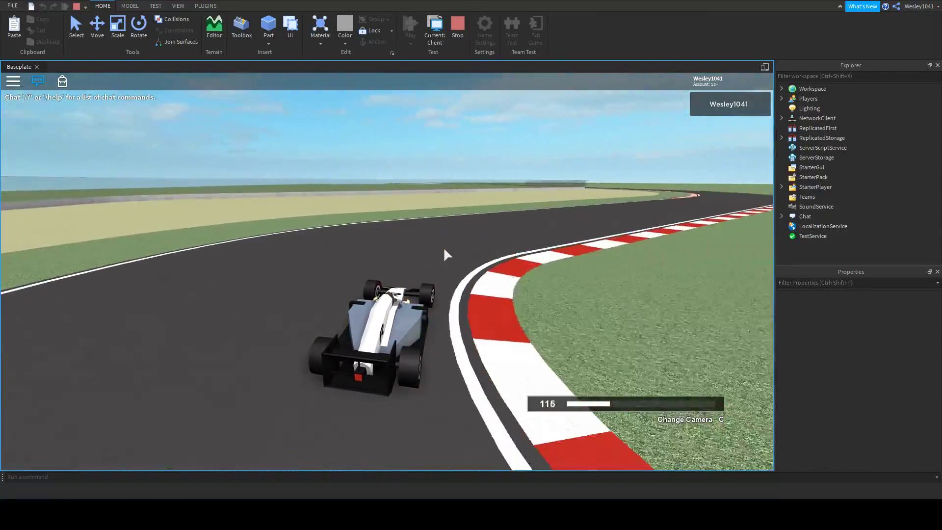
{"action": "key", "text": "w"}
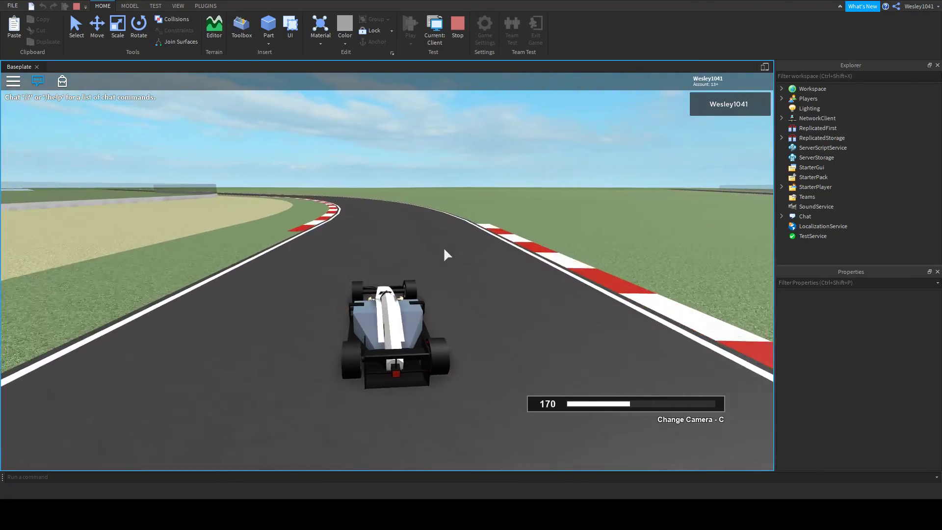
{"action": "key", "text": "a"}
{"action": "key", "text": "w"}
{"action": "key", "text": "a"}
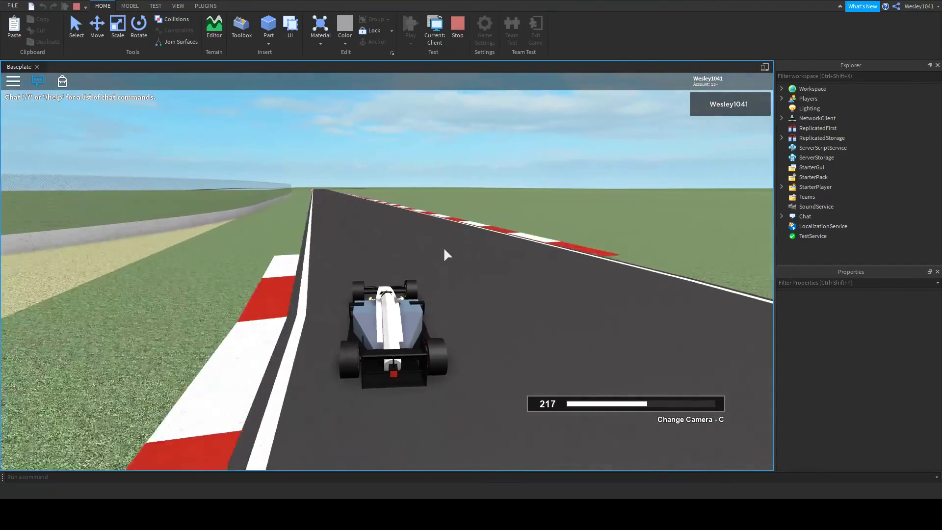
{"action": "key", "text": "w"}
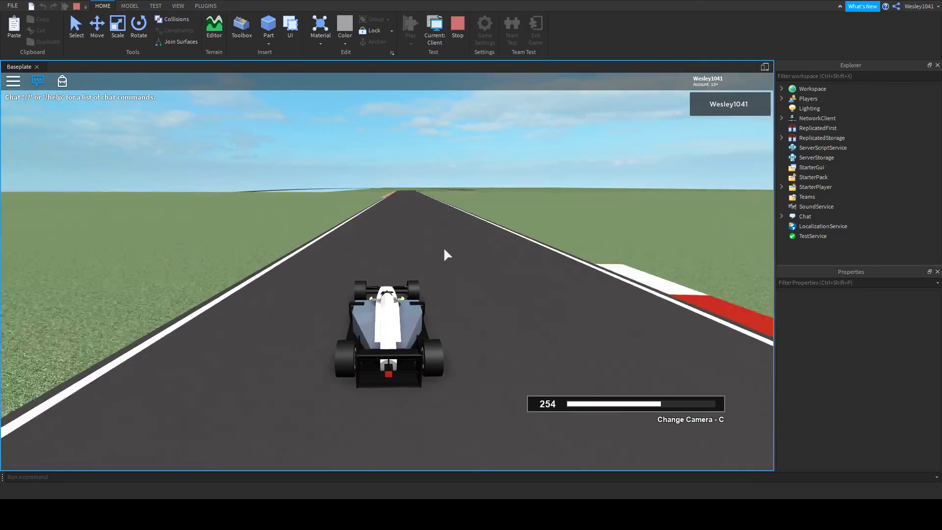
- Test-drive the remaining kerbed right and left corners beyond the straight and end the playtest
{"action": "key", "text": "s"}
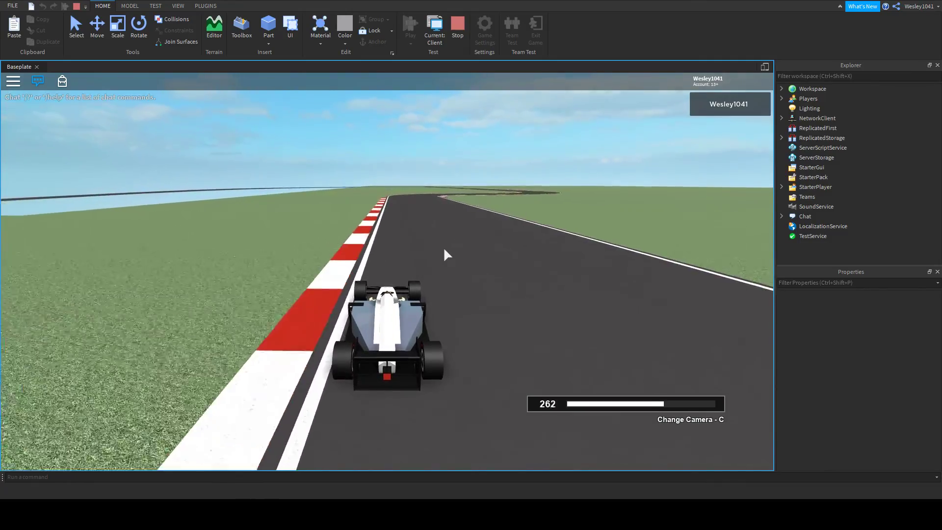
{"action": "key", "text": "d"}
{"action": "key", "text": "w"}
{"action": "key", "text": "d"}
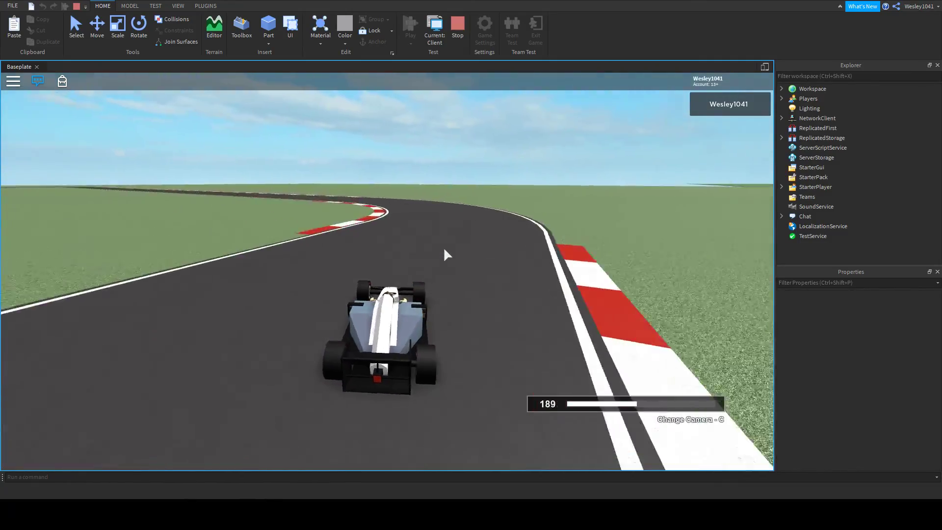
{"action": "key", "text": "a"}
{"action": "key", "text": "w"}
{"action": "key", "text": "a"}
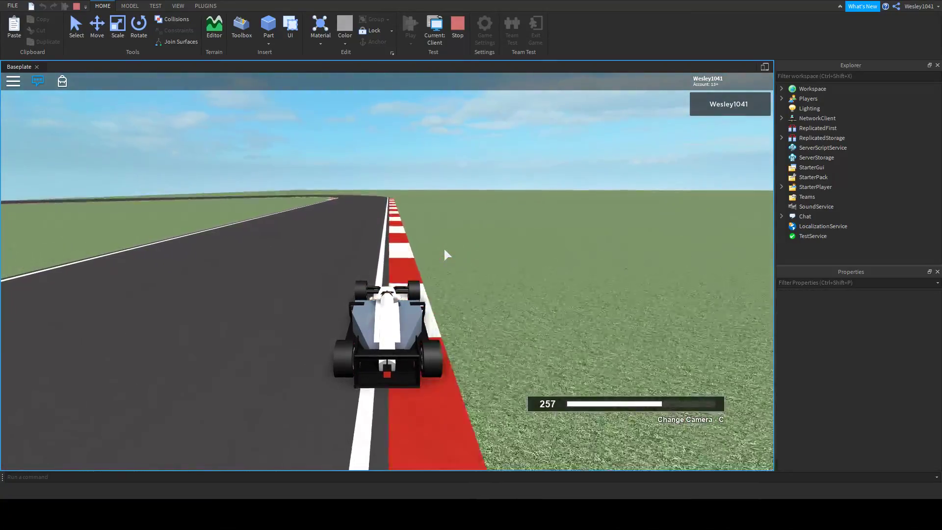
{"action": "key", "text": "s"}
{"action": "key", "text": "a"}
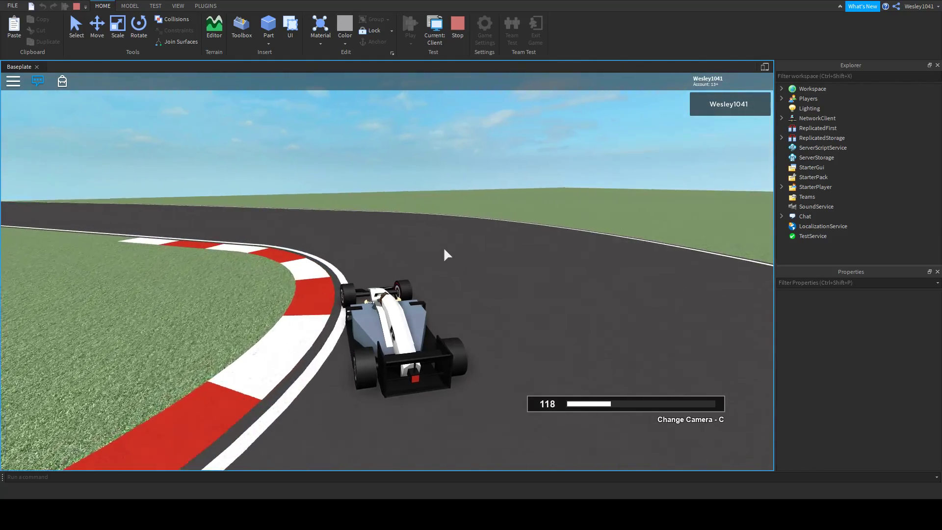
{"action": "key", "text": "w"}
{"action": "key", "text": "d"}
{"action": "key", "text": "w"}
{"action": "key", "text": "a"}
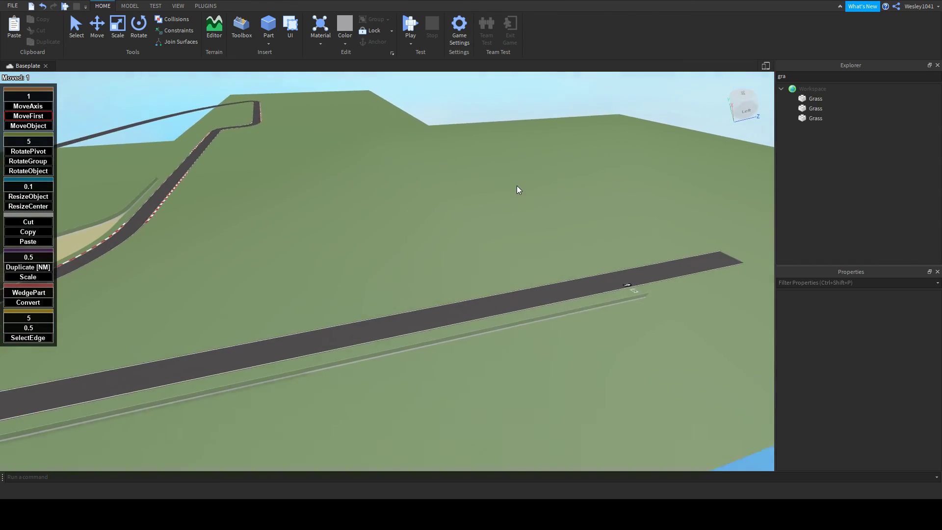
- Review the hairpin, run-off area and adjoining track layout from several angles in the editor
{"action": "right_click_drag", "start_coordinate": [517, 186], "coordinate": [517, 185]}
{"action": "scroll", "coordinate": [517, 186], "scroll_direction": "up", "scroll_amount": 6}
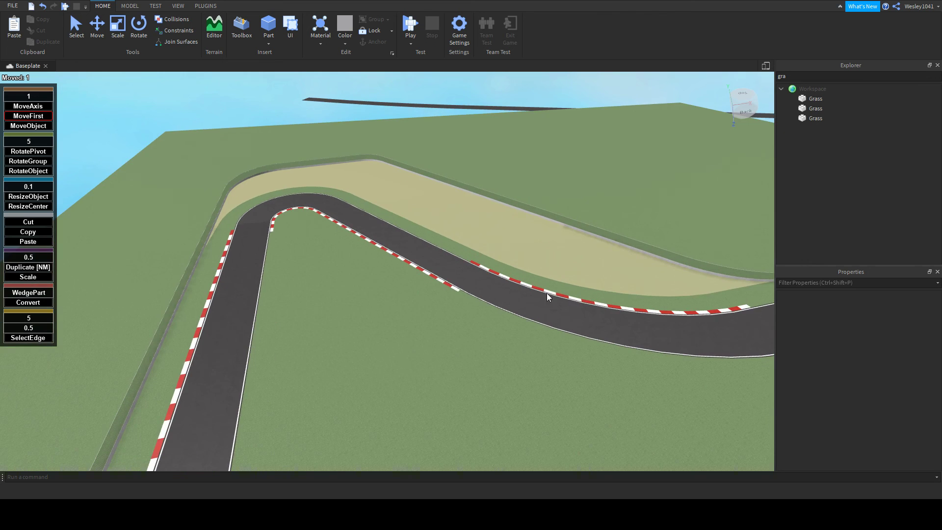
{"action": "scroll", "coordinate": [547, 293], "scroll_direction": "up", "scroll_amount": 3}
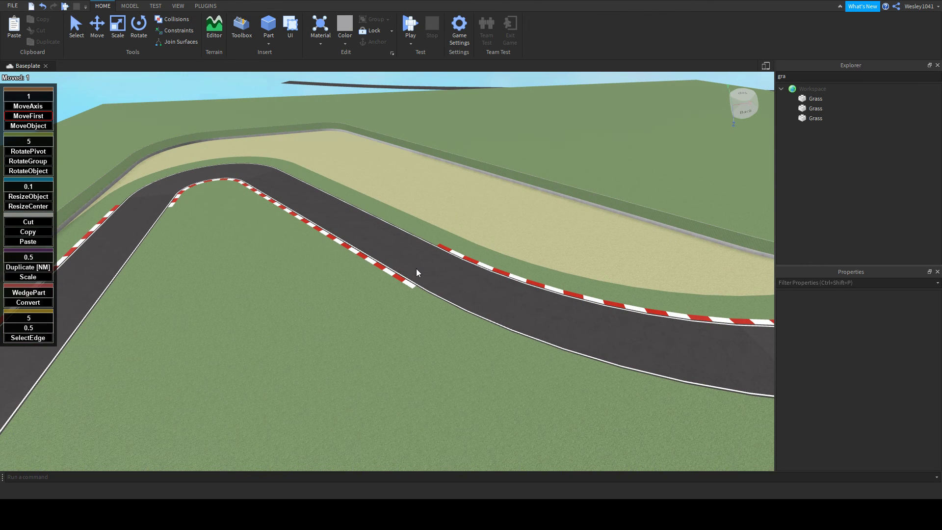
{"action": "scroll", "coordinate": [418, 268], "scroll_direction": "down", "scroll_amount": 10}
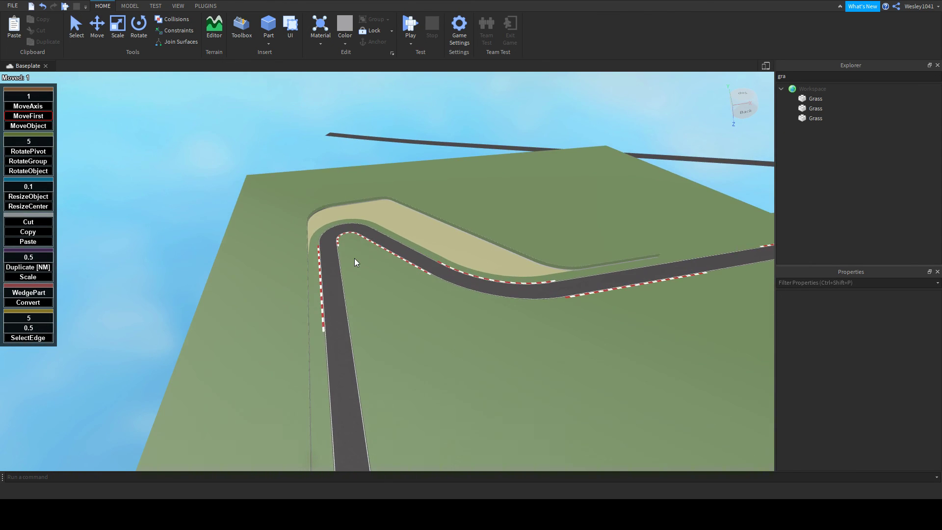
{"action": "scroll", "coordinate": [346, 251], "scroll_direction": "up", "scroll_amount": 6}
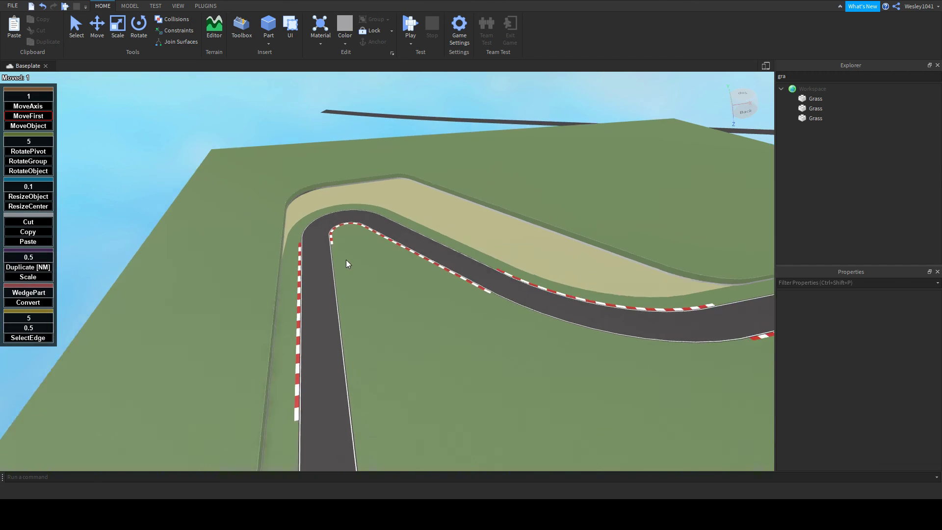
{"action": "scroll", "coordinate": [346, 260], "scroll_direction": "down", "scroll_amount": 3}
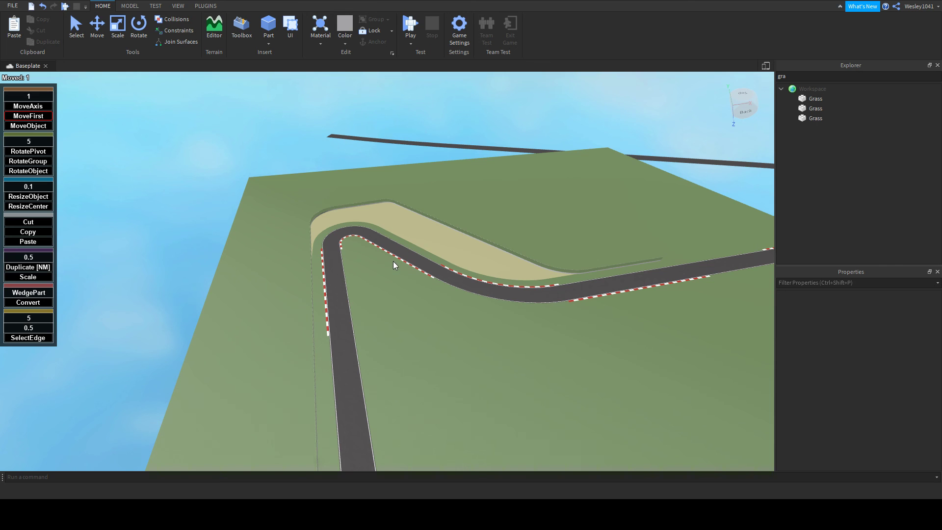
{"action": "scroll", "coordinate": [393, 261], "scroll_direction": "up", "scroll_amount": 6}
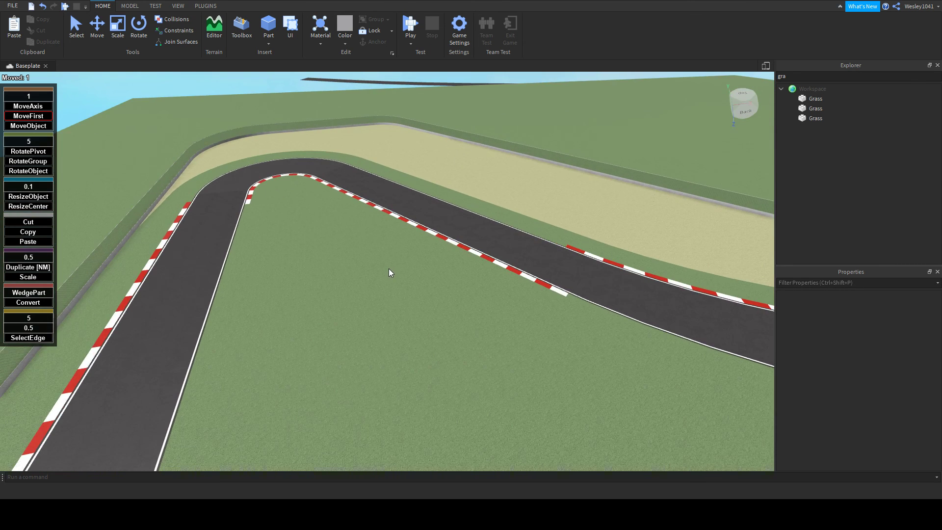
{"action": "right_click_drag", "start_coordinate": [389, 269], "coordinate": [388, 269]}
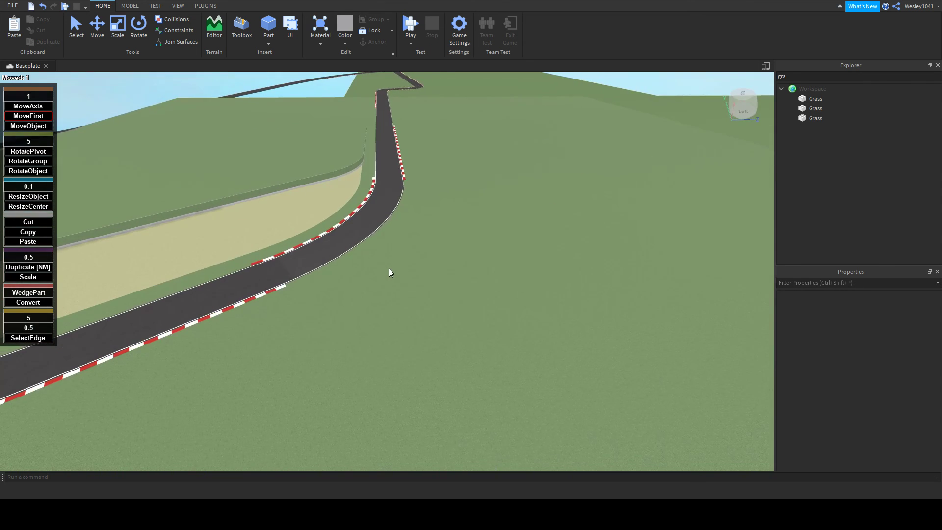
{"action": "scroll", "coordinate": [386, 273], "scroll_direction": "down", "scroll_amount": 6}
{"action": "key", "text": "a"}
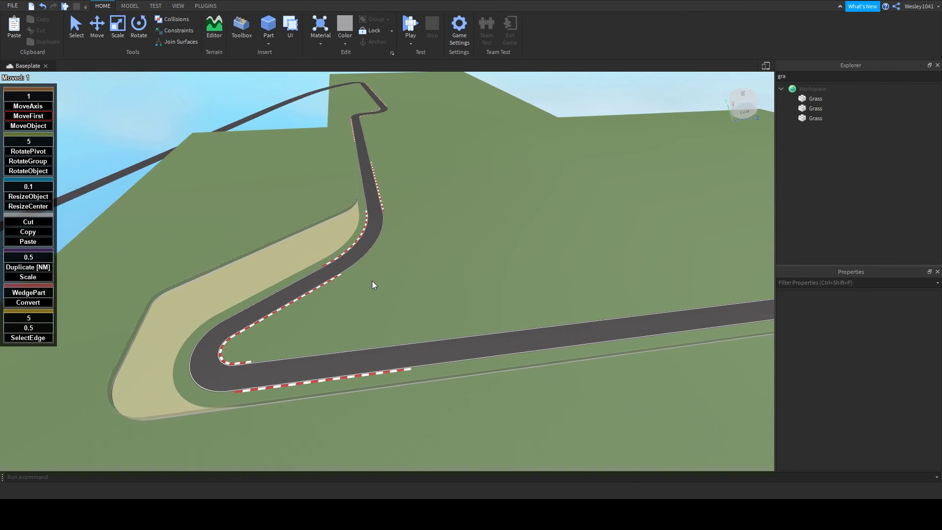
{"action": "key", "text": "a"}
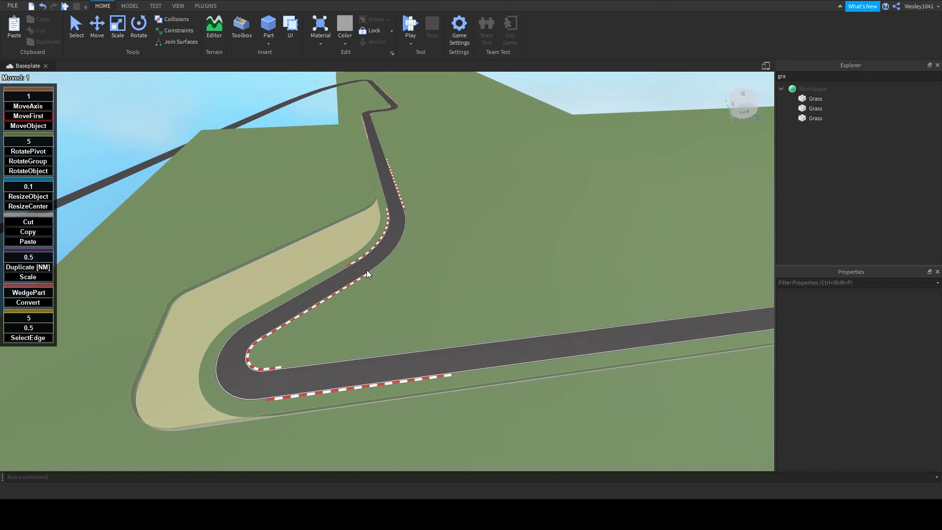
{"action": "key", "text": "a"}
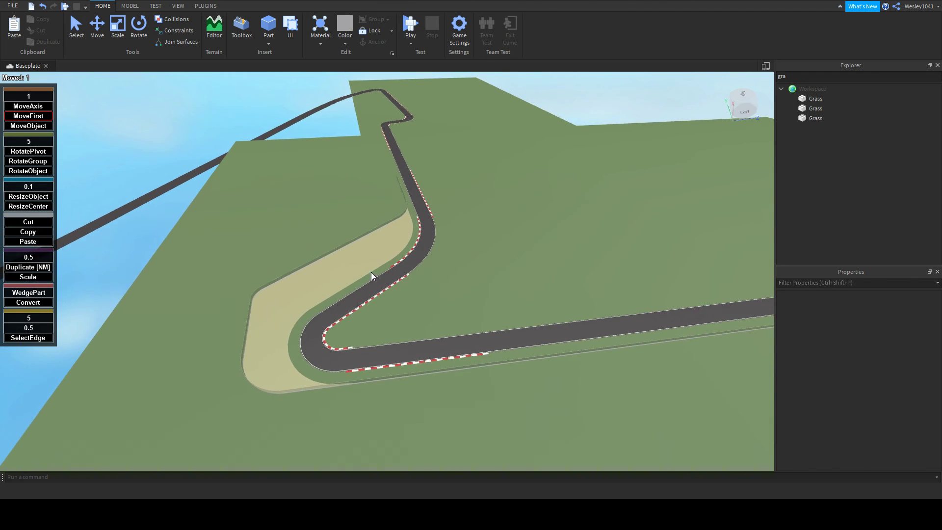
{"action": "left_click", "coordinate": [318, 303]}
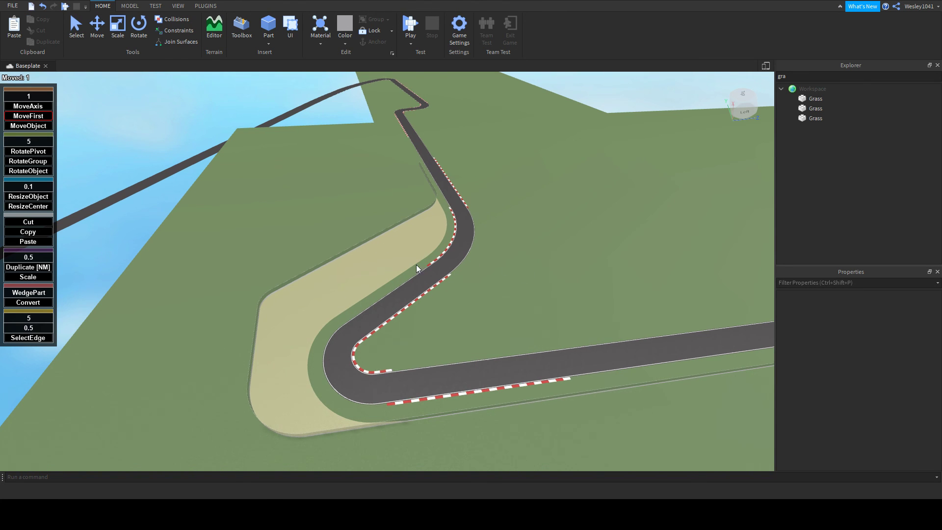
- Examine the long straight beyond the last corner and where it leaves the existing grass
{"action": "key", "text": "w"}
{"action": "right_click_drag", "start_coordinate": [394, 260], "coordinate": [384, 265]}
{"action": "key", "text": "w"}
{"action": "key", "text": "a"}
{"action": "key", "text": "a"}
{"action": "key", "text": "a"}
{"action": "key", "text": "s"}
{"action": "key", "text": "w"}
{"action": "key", "text": "a"}
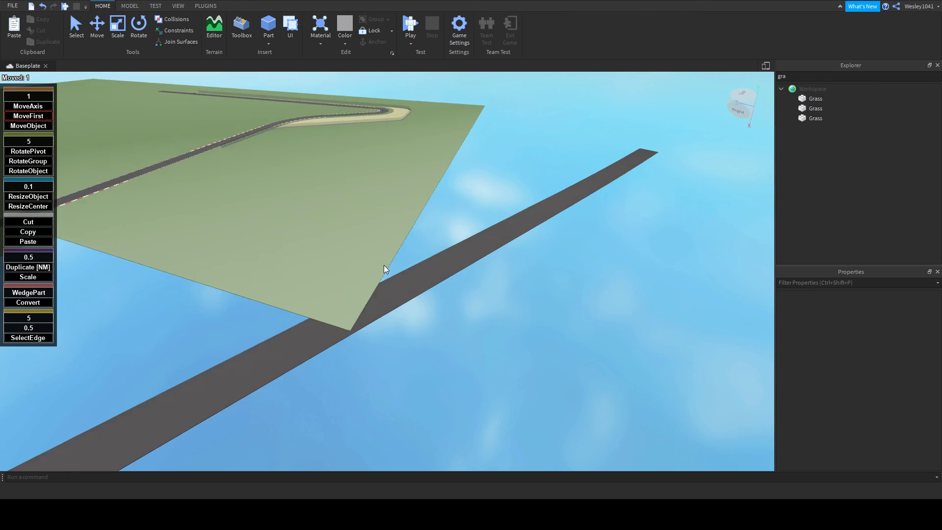
{"action": "key", "text": "a"}
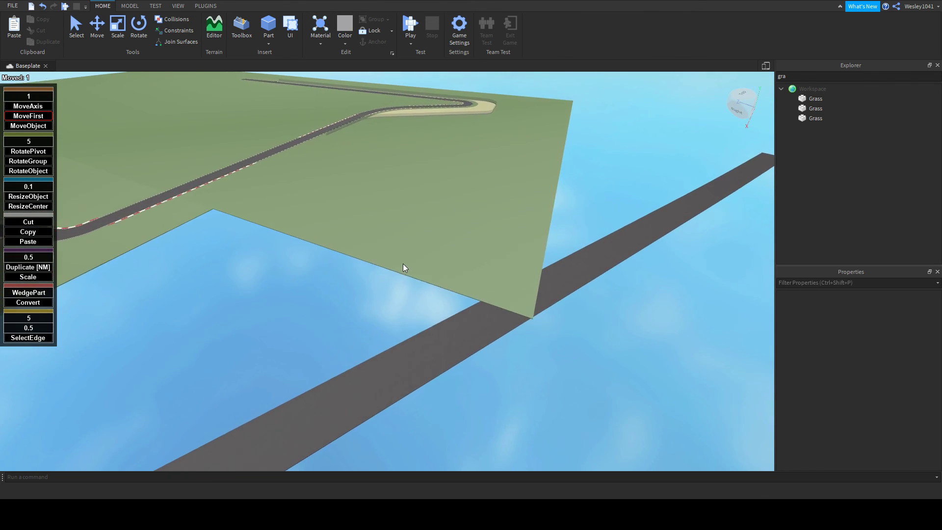
{"action": "key", "text": "d"}
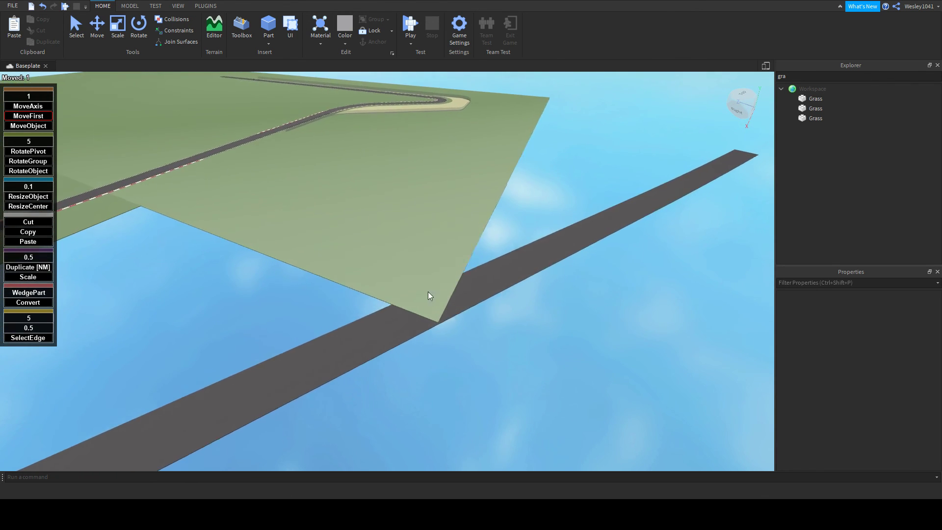
{"action": "key", "text": "a"}
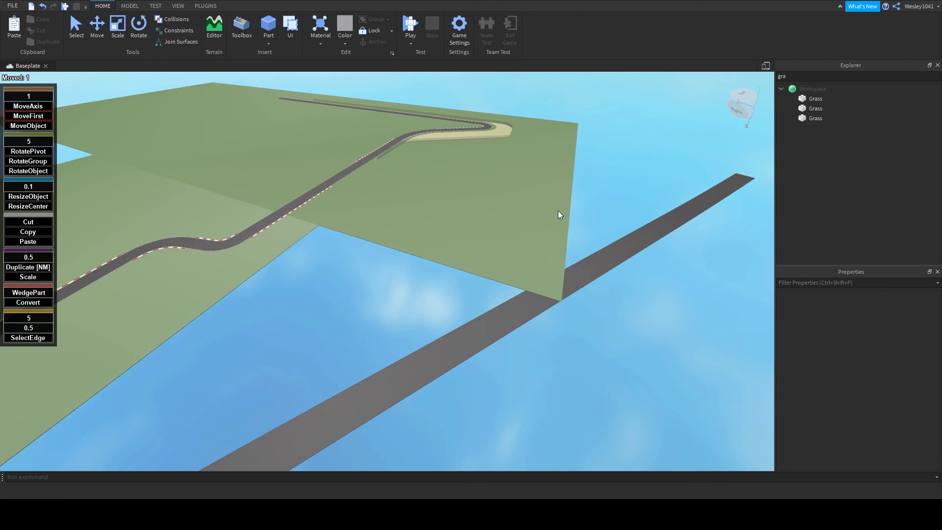
{"action": "key", "text": "a"}
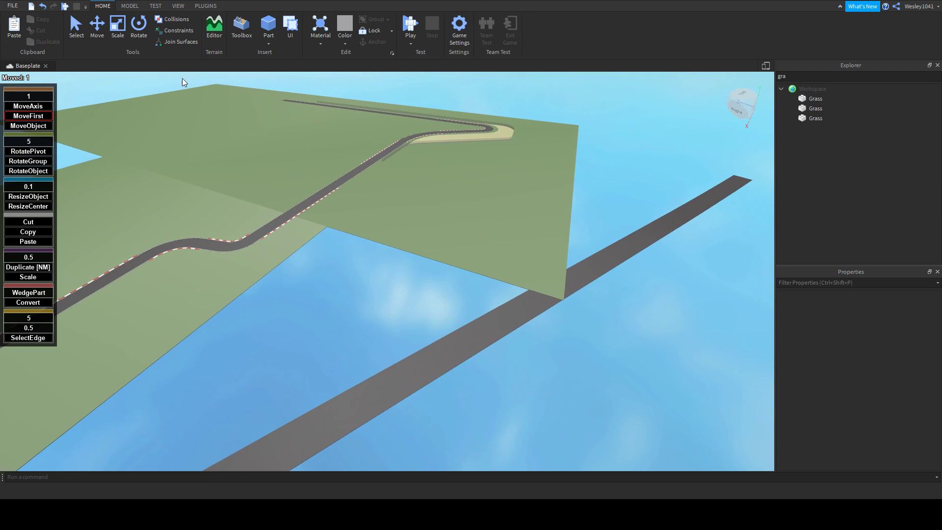
- Locate the Mesh inside the existing Grass part beside the straight and copy it
{"action": "key", "text": "w"}
{"action": "right_click_drag", "start_coordinate": [372, 347], "coordinate": [369, 346]}
{"action": "left_click", "coordinate": [255, 233]}
{"action": "right_click_drag", "start_coordinate": [377, 267], "coordinate": [379, 270]}
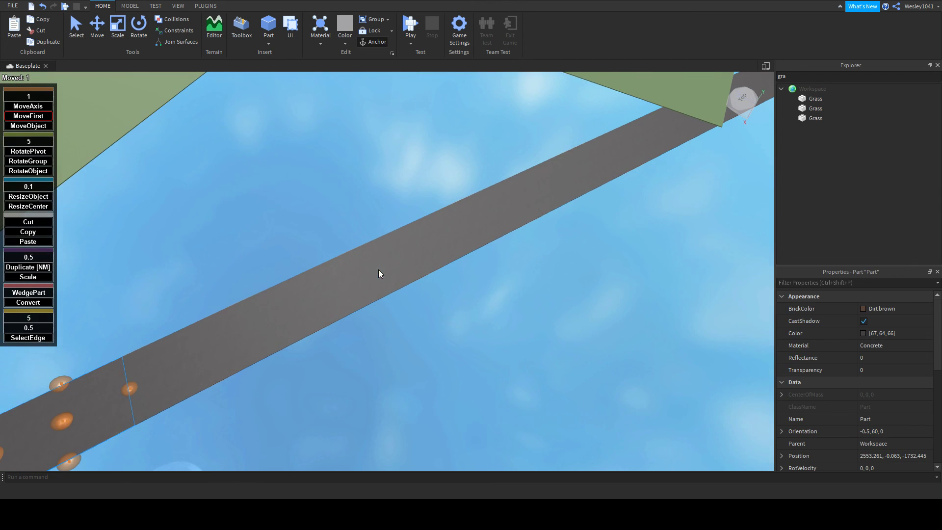
{"action": "key", "text": "s"}
{"action": "scroll", "coordinate": [252, 317], "scroll_direction": "down", "scroll_amount": 3}
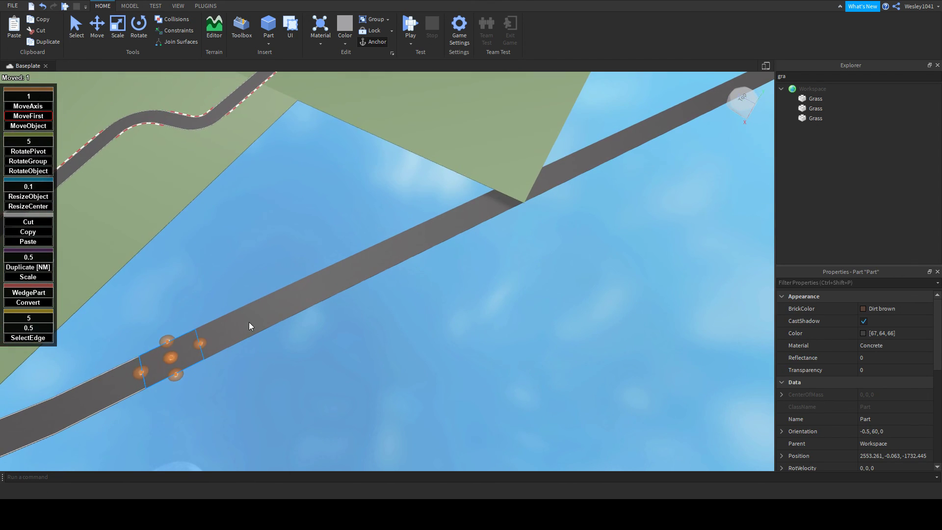
{"action": "left_click", "coordinate": [434, 139]}
{"action": "scroll", "coordinate": [244, 139], "scroll_direction": "up", "scroll_amount": 2}
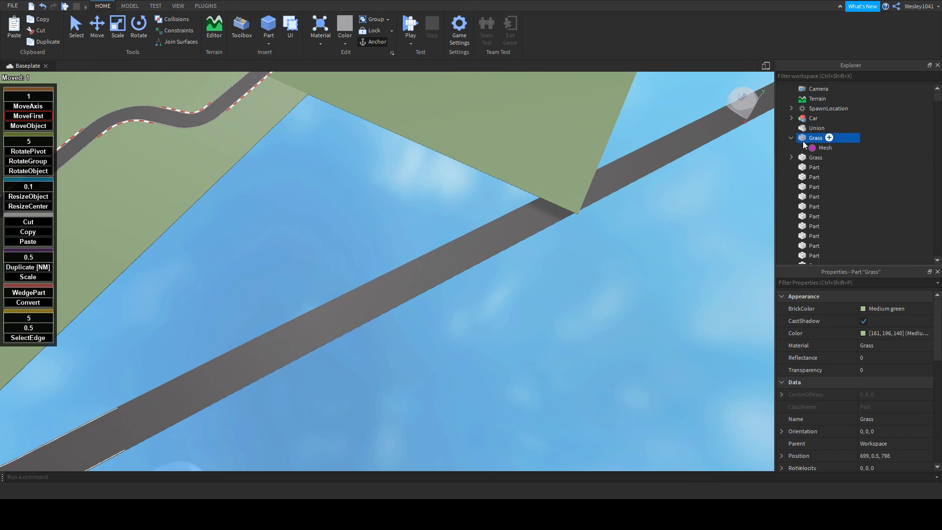
- Select the first five road segments of the straight, starting where the white edge lines end
{"action": "right_click_drag", "start_coordinate": [658, 204], "coordinate": [656, 206]}
{"action": "left_click", "coordinate": [195, 271]}
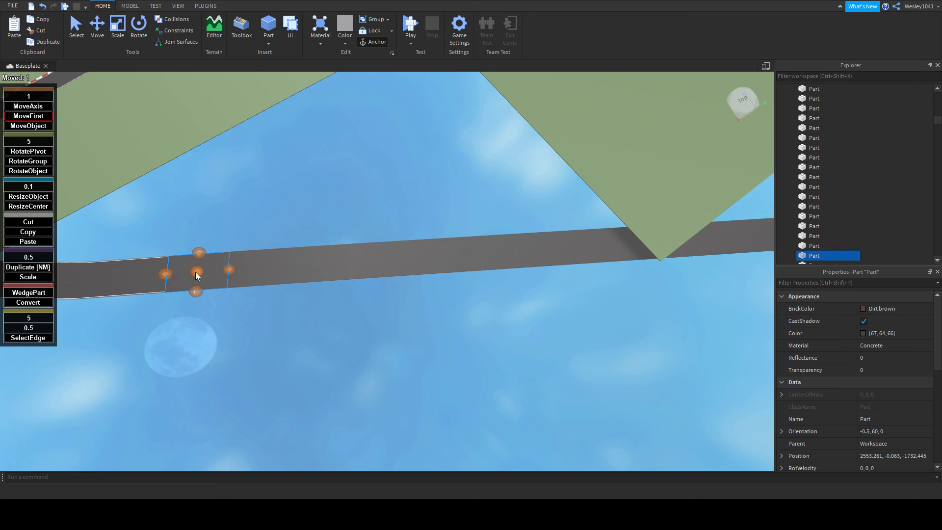
{"action": "right_click_drag", "start_coordinate": [505, 253], "coordinate": [481, 231]}
{"action": "scroll", "coordinate": [528, 236], "scroll_direction": "up", "scroll_amount": 2}
{"action": "scroll", "coordinate": [481, 232], "scroll_direction": "up", "scroll_amount": 2}
{"action": "key", "text": "w"}
{"action": "scroll", "coordinate": [481, 232], "scroll_direction": "down", "scroll_amount": 5}
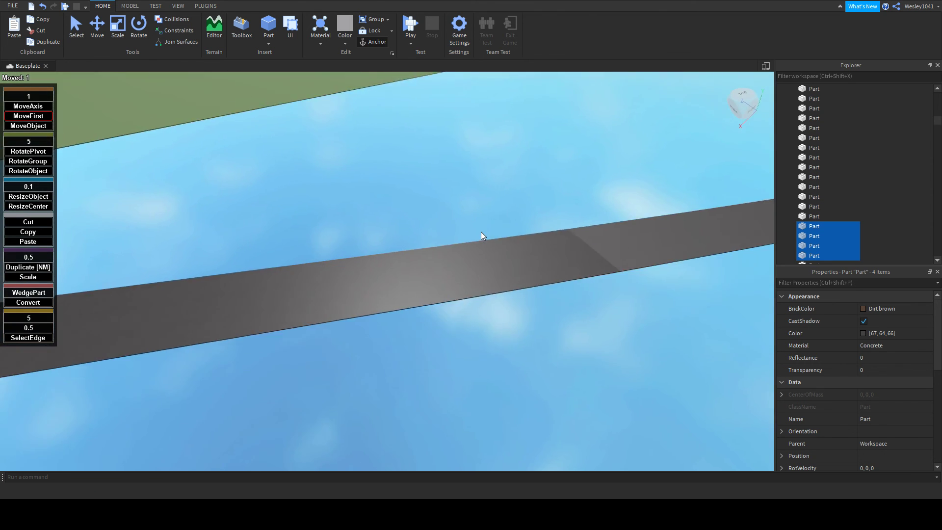
{"action": "scroll", "coordinate": [429, 273], "scroll_direction": "up", "scroll_amount": 2}
{"action": "right_click_drag", "start_coordinate": [430, 272], "coordinate": [450, 245]}
{"action": "scroll", "coordinate": [393, 267], "scroll_direction": "up", "scroll_amount": 3}
{"action": "left_click", "coordinate": [426, 245], "text": "ctrl"}
{"action": "scroll", "coordinate": [425, 245], "scroll_direction": "down", "scroll_amount": 3}
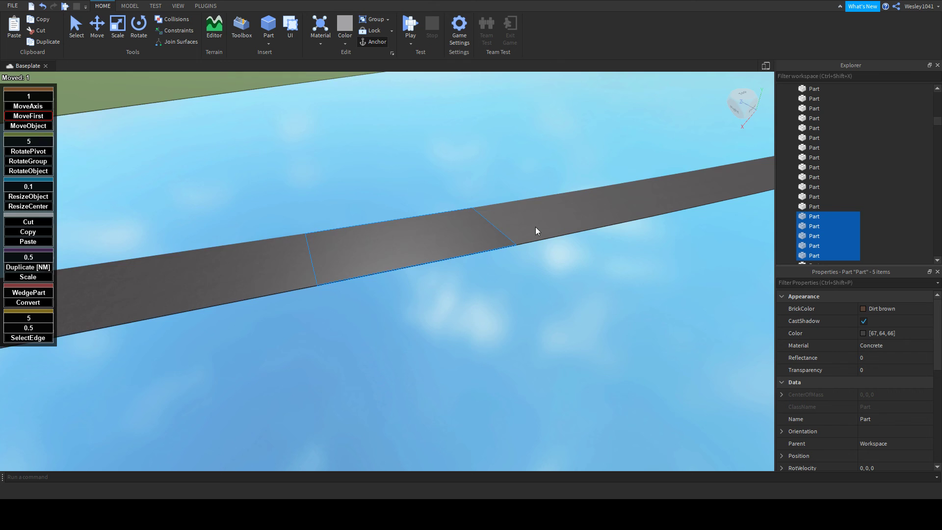
- Add the remaining four road segments up to the straight's far end to the selection
{"action": "scroll", "coordinate": [536, 226], "scroll_direction": "down", "scroll_amount": 3}
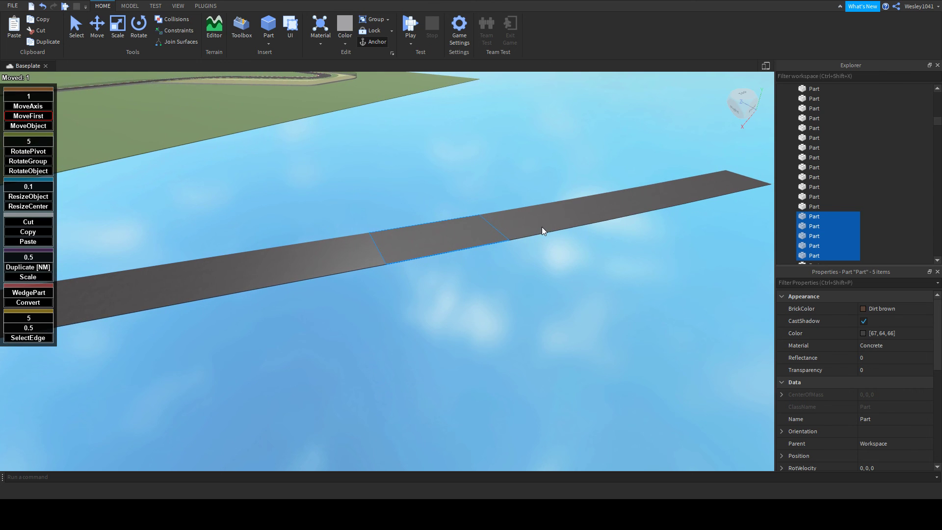
{"action": "left_click", "coordinate": [541, 227], "text": "ctrl"}
{"action": "left_click", "coordinate": [622, 205], "text": "ctrl"}
{"action": "left_click", "coordinate": [687, 188], "text": "ctrl"}
{"action": "right_click_drag", "start_coordinate": [687, 188], "coordinate": [602, 190]}
{"action": "scroll", "coordinate": [621, 237], "scroll_direction": "up", "scroll_amount": 2}
{"action": "scroll", "coordinate": [498, 272], "scroll_direction": "up", "scroll_amount": 4}
{"action": "scroll", "coordinate": [506, 258], "scroll_direction": "up", "scroll_amount": 8}
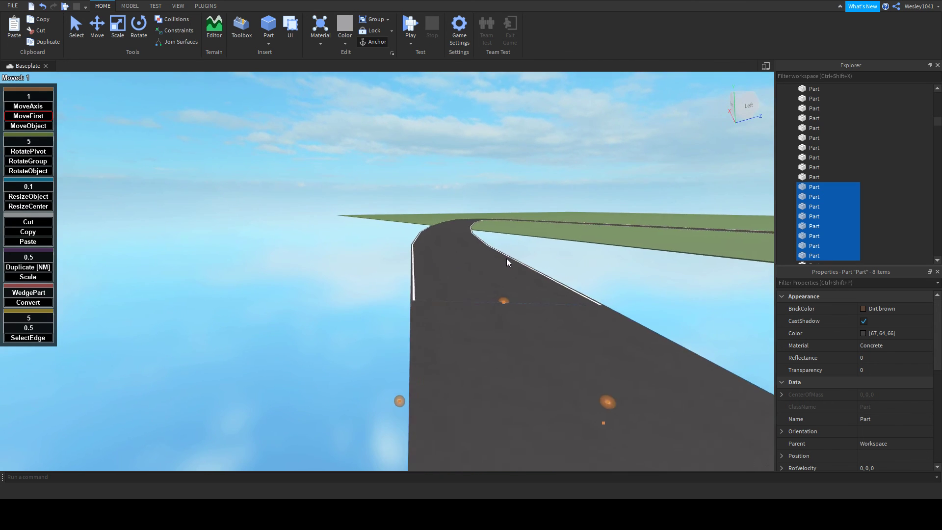
{"action": "right_click_drag", "start_coordinate": [506, 258], "coordinate": [587, 287]}
{"action": "left_click", "coordinate": [337, 225], "text": "ctrl"}
- Duplicate the nine selected road segments and rename the copies Grass
{"action": "right_click_drag", "start_coordinate": [425, 231], "coordinate": [393, 223]}
{"action": "key", "text": "w"}
{"action": "key", "text": "a"}
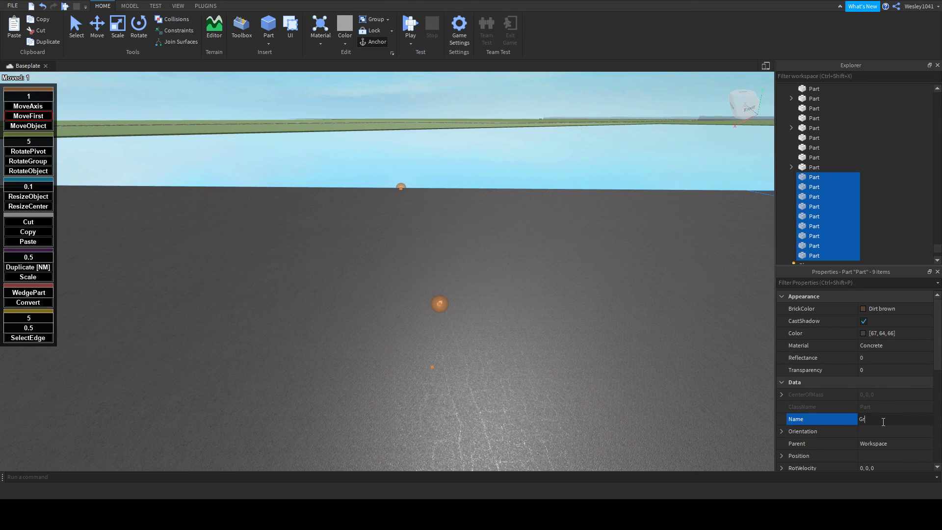
{"action": "right_click_drag", "start_coordinate": [566, 267], "coordinate": [574, 258]}
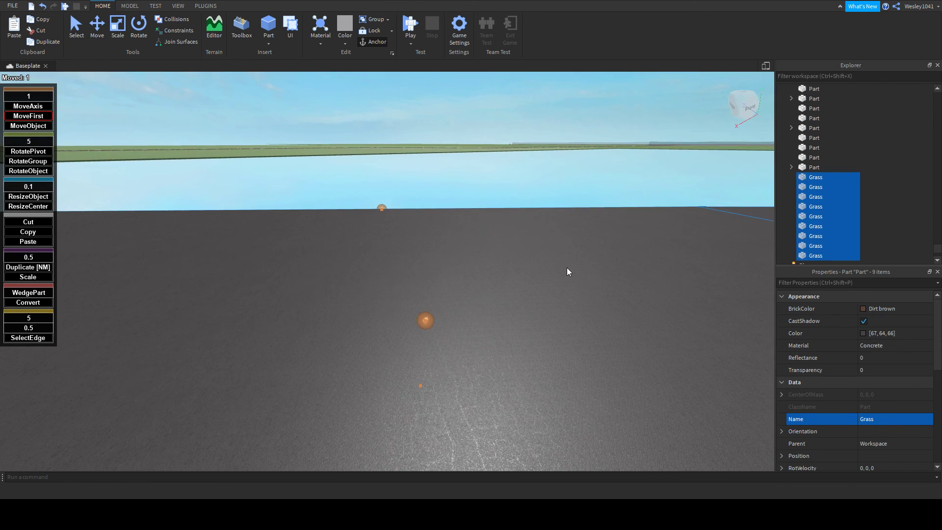
- Paste the copied Mesh into each of the nine new Grass parts and collapse their entries in the object tree
{"action": "key", "text": "ctrl+shift+v"}
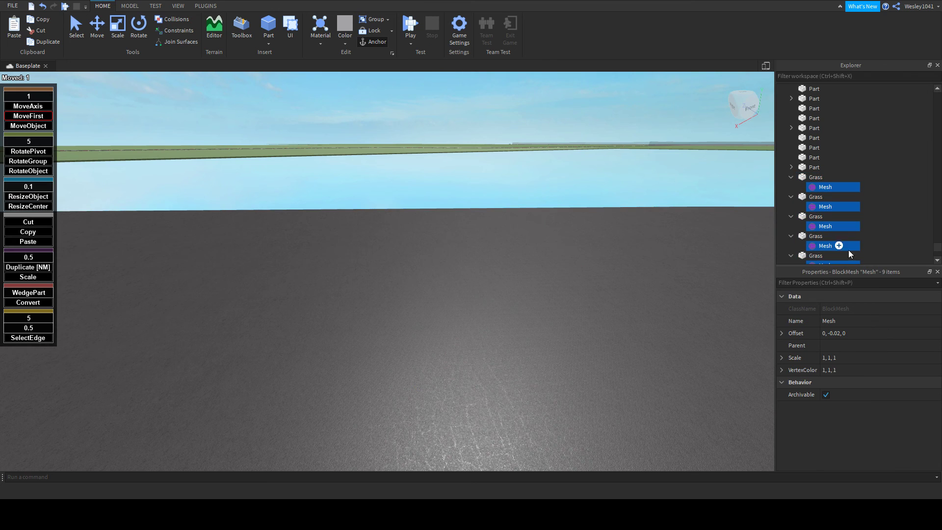
{"action": "left_click", "coordinate": [791, 176]}
{"action": "left_click", "coordinate": [791, 187]}
{"action": "left_click", "coordinate": [790, 196]}
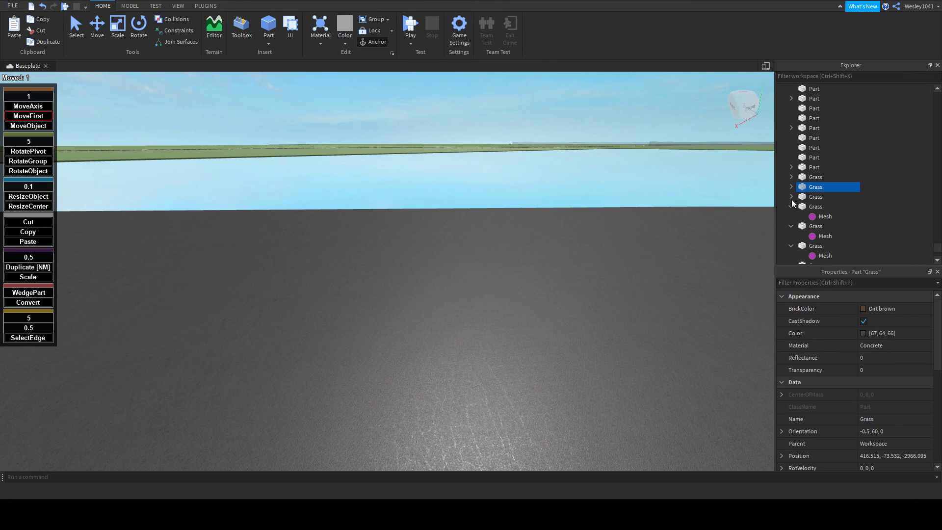
{"action": "left_click", "coordinate": [791, 225]}
{"action": "left_click", "coordinate": [791, 235]}
{"action": "left_click", "coordinate": [791, 245]}
{"action": "left_click", "coordinate": [791, 255]}
{"action": "scroll", "coordinate": [793, 253], "scroll_direction": "down", "scroll_amount": 1}
{"action": "scroll", "coordinate": [793, 254], "scroll_direction": "down", "scroll_amount": 1}
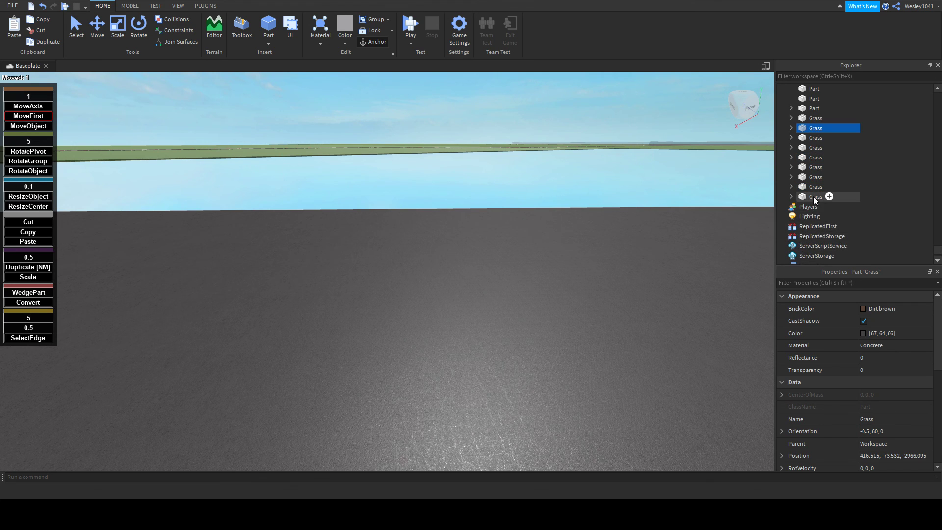
- Give the nine new Grass parts Pastel green color and Grass material, set their friction to 0.7 and enable CanCollide
{"action": "left_click", "coordinate": [813, 196]}
{"action": "left_click", "coordinate": [806, 121], "text": "shift"}
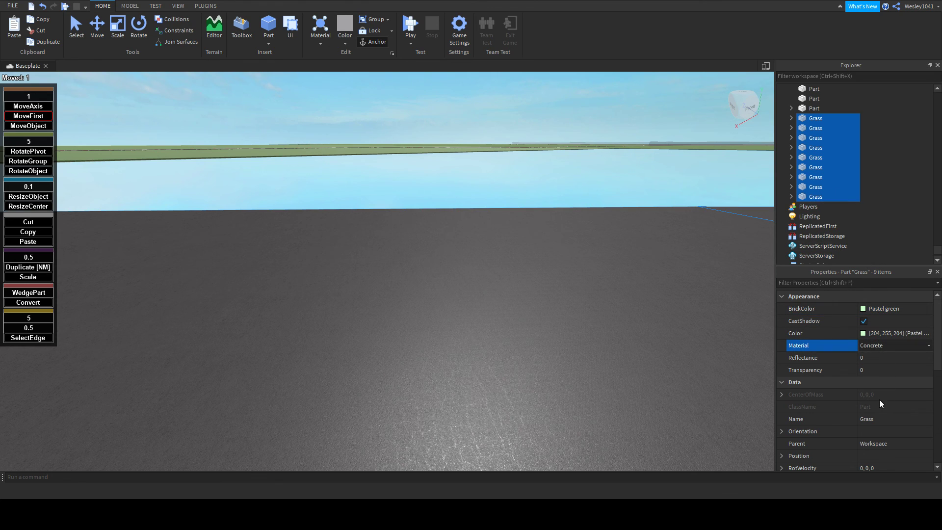
{"action": "scroll", "coordinate": [878, 407], "scroll_direction": "down", "scroll_amount": 5}
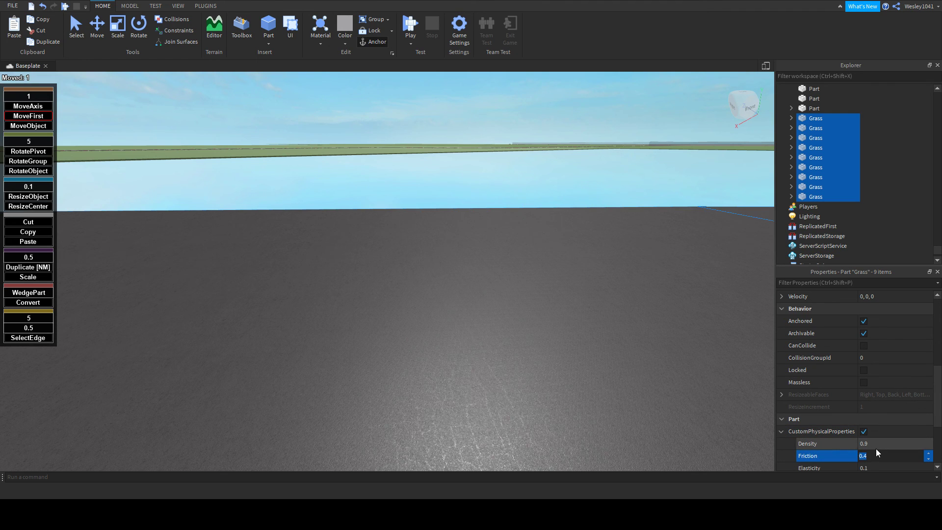
{"action": "type", "text": "0.7"}
{"action": "key", "text": "Return"}
{"action": "left_click", "coordinate": [866, 344]}
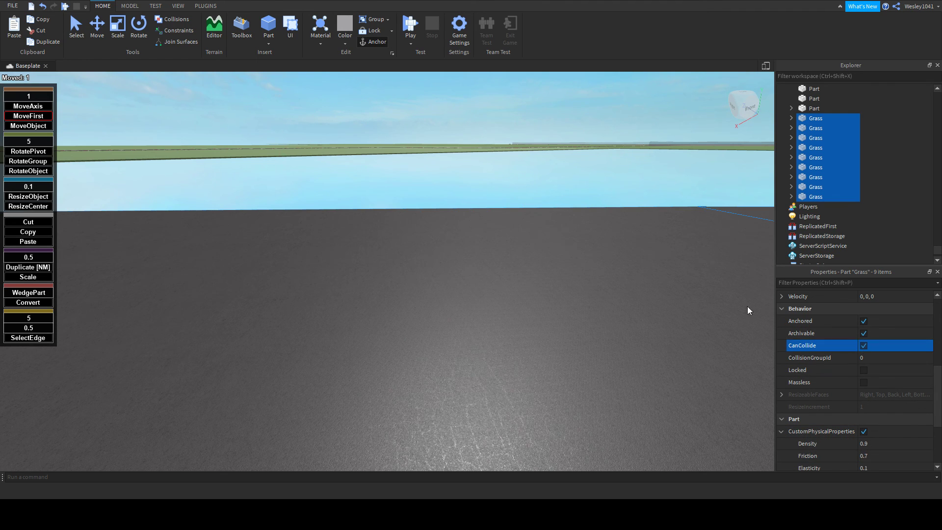
- Set the resize increment to 1 and widen the nine Grass parts on both sides of the straight, the second side by 55
{"action": "right_click_drag", "start_coordinate": [543, 240], "coordinate": [542, 239]}
{"action": "scroll", "coordinate": [543, 239], "scroll_direction": "down", "scroll_amount": 5}
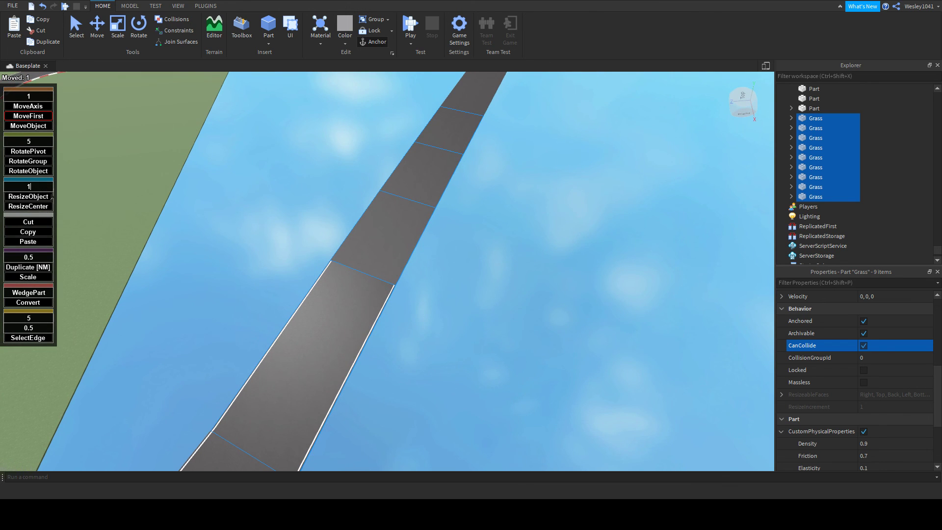
{"action": "right_click_drag", "start_coordinate": [399, 225], "coordinate": [401, 228]}
{"action": "key", "text": "w"}
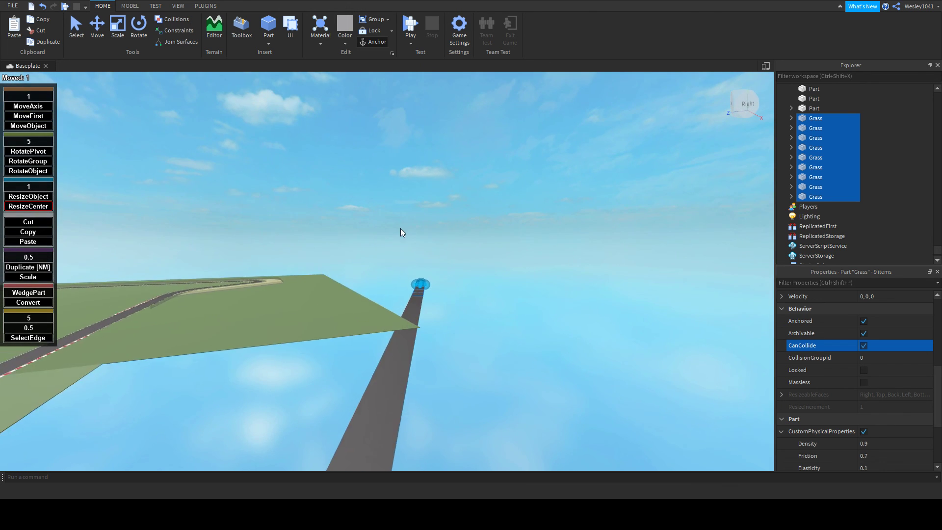
{"action": "left_click", "coordinate": [30, 203]}
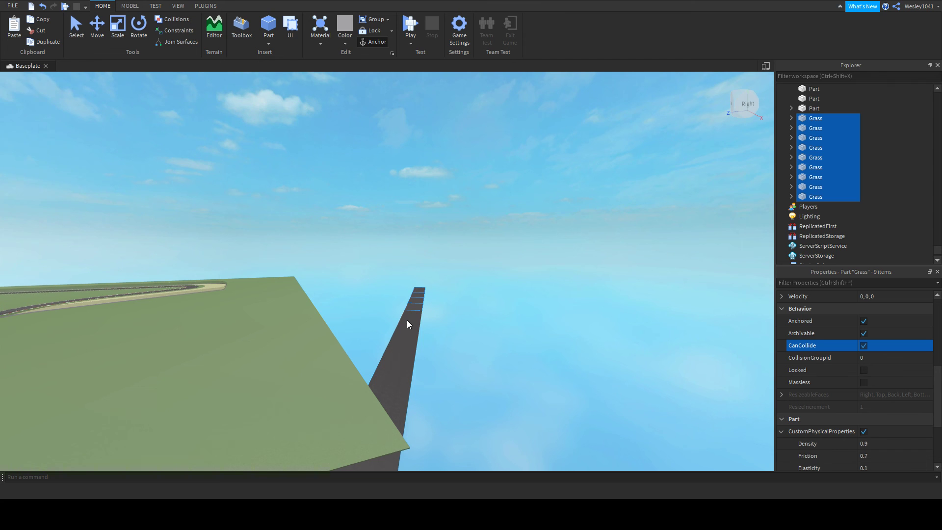
{"action": "left_click", "coordinate": [28, 197]}
{"action": "scroll", "coordinate": [457, 317], "scroll_direction": "up", "scroll_amount": 2}
{"action": "scroll", "coordinate": [457, 317], "scroll_direction": "up", "scroll_amount": 2}
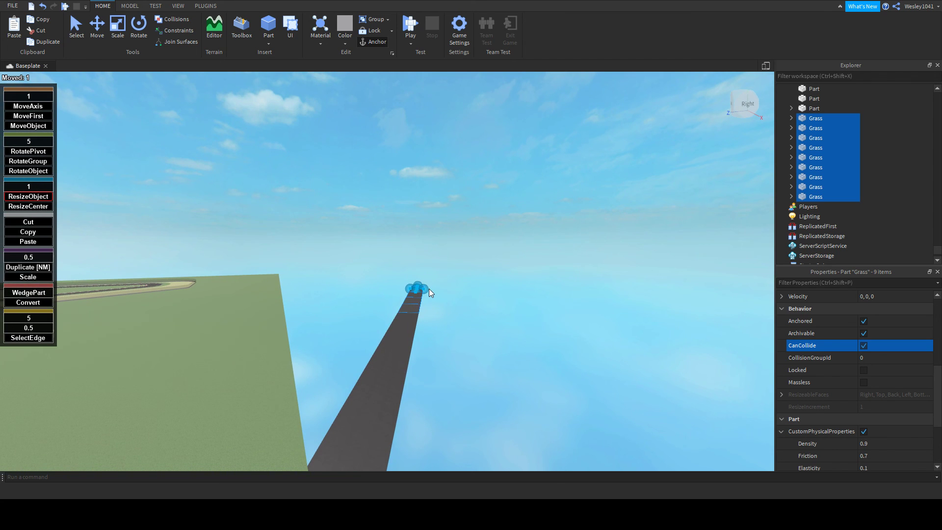
{"action": "left_click_drag", "start_coordinate": [428, 289], "coordinate": [353, 287]}
{"action": "left_click_drag", "start_coordinate": [460, 288], "coordinate": [468, 289]}
{"action": "right_click_drag", "start_coordinate": [445, 297], "coordinate": [445, 296]}
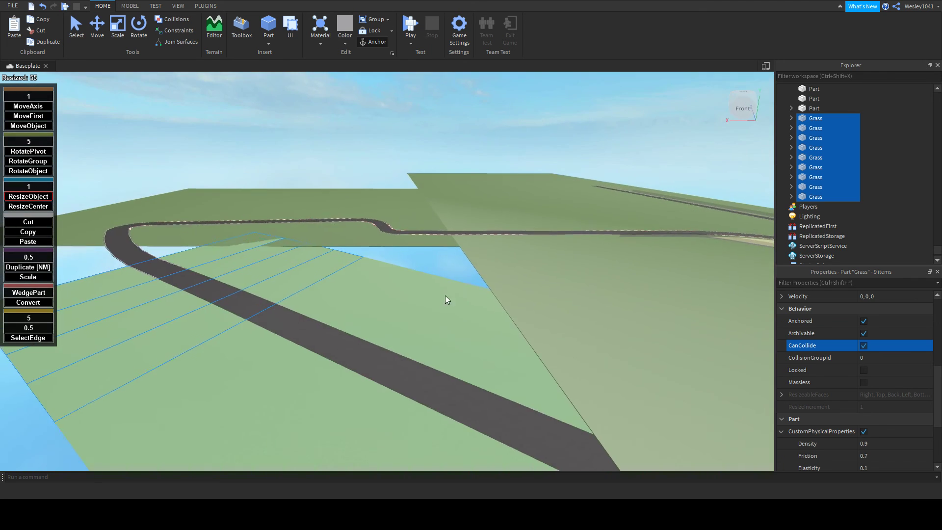
- Recolor the nine widened Grass parts to Medium green
{"action": "right_click_drag", "start_coordinate": [334, 255], "coordinate": [331, 254]}
{"action": "scroll", "coordinate": [853, 331], "scroll_direction": "up", "scroll_amount": 6}
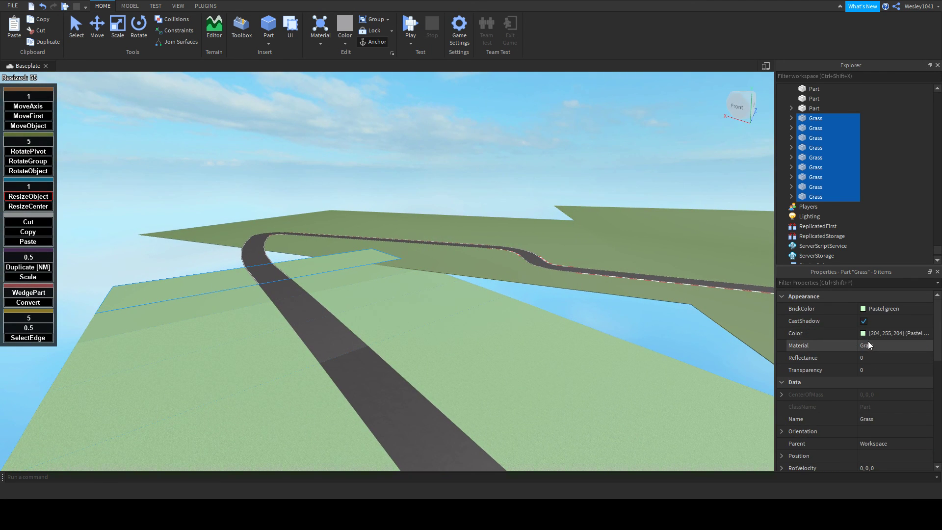
{"action": "left_click", "coordinate": [863, 311]}
{"action": "key", "text": "ctrl+z"}
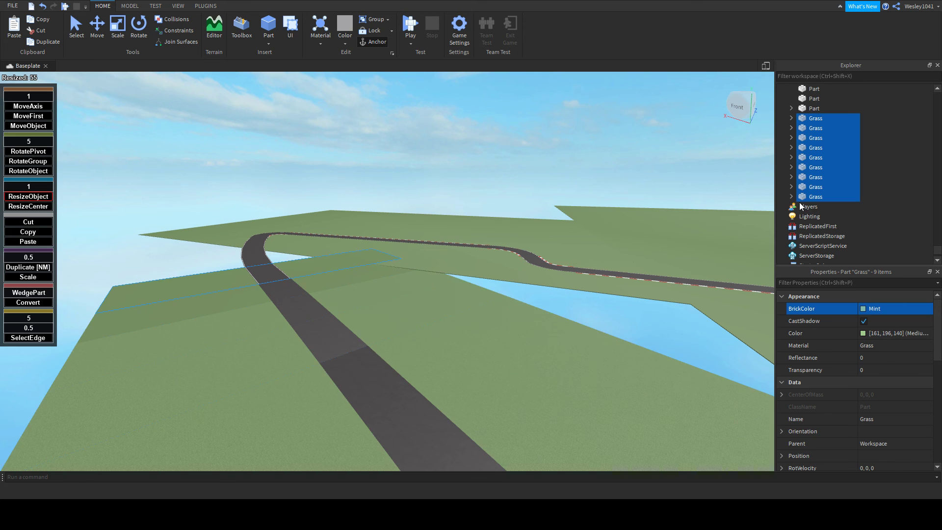
{"action": "key", "text": "ctrl+z"}
- Inspect the new grass along the straight for overlaps and gaps against the older grass areas
{"action": "right_click_drag", "start_coordinate": [579, 217], "coordinate": [579, 216]}
{"action": "key", "text": "w"}
{"action": "right_click_drag", "start_coordinate": [461, 261], "coordinate": [443, 245]}
{"action": "scroll", "coordinate": [461, 261], "scroll_direction": "down", "scroll_amount": 10}
{"action": "scroll", "coordinate": [451, 252], "scroll_direction": "up", "scroll_amount": 6}
{"action": "scroll", "coordinate": [443, 246], "scroll_direction": "down", "scroll_amount": 8}
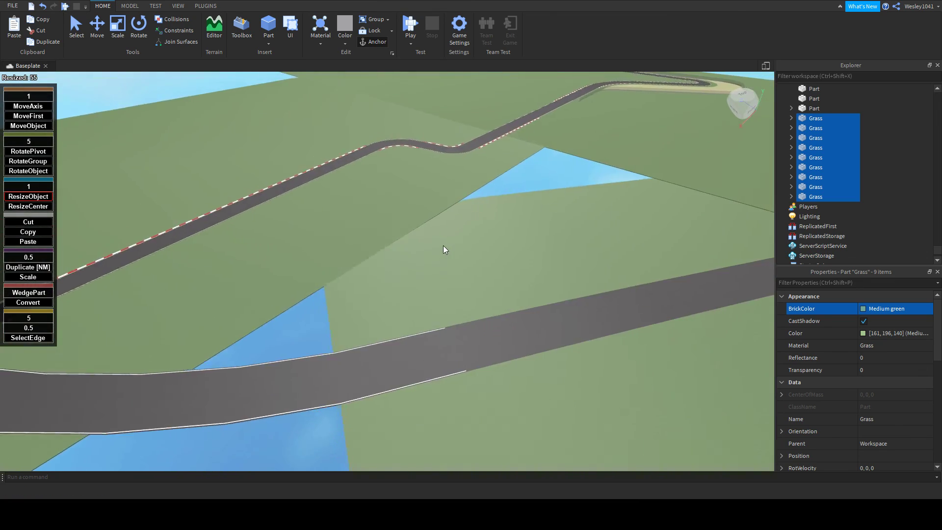
{"action": "scroll", "coordinate": [444, 247], "scroll_direction": "up", "scroll_amount": 10}
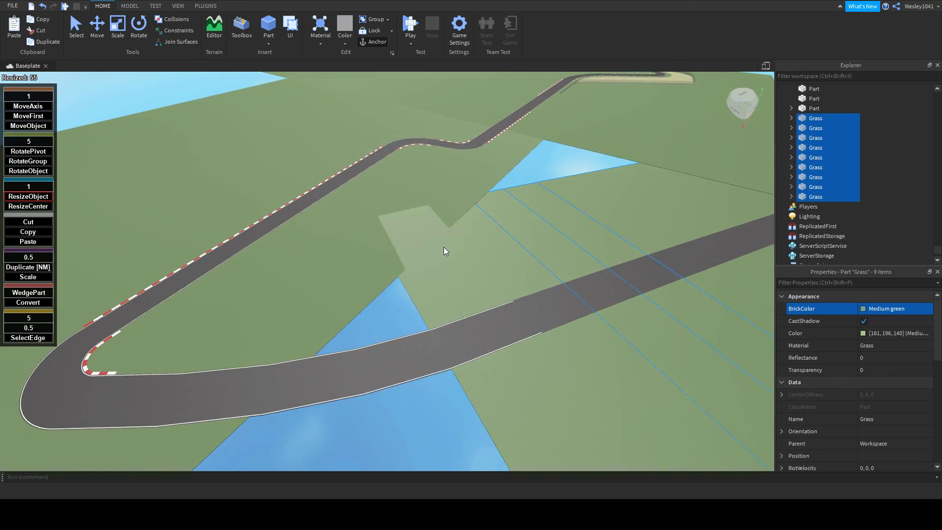
{"action": "scroll", "coordinate": [418, 240], "scroll_direction": "down", "scroll_amount": 6}
{"action": "right_click_drag", "start_coordinate": [417, 240], "coordinate": [417, 240]}
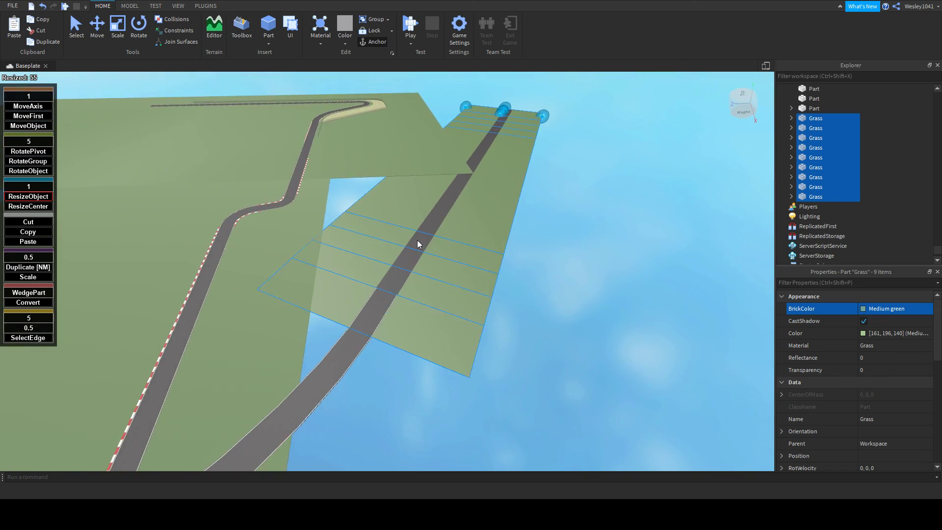
{"action": "scroll", "coordinate": [419, 240], "scroll_direction": "up", "scroll_amount": 2}
{"action": "scroll", "coordinate": [419, 240], "scroll_direction": "down", "scroll_amount": 4}
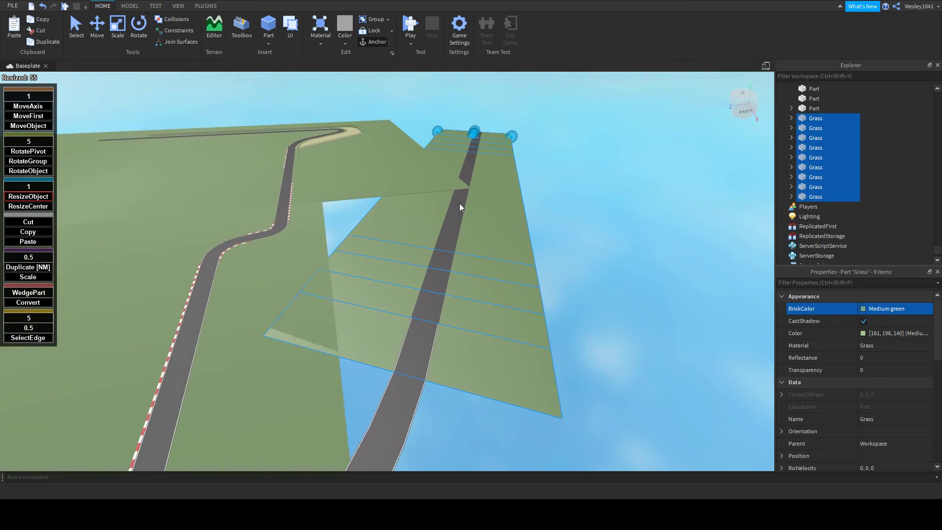
{"action": "scroll", "coordinate": [283, 355], "scroll_direction": "up", "scroll_amount": 8}
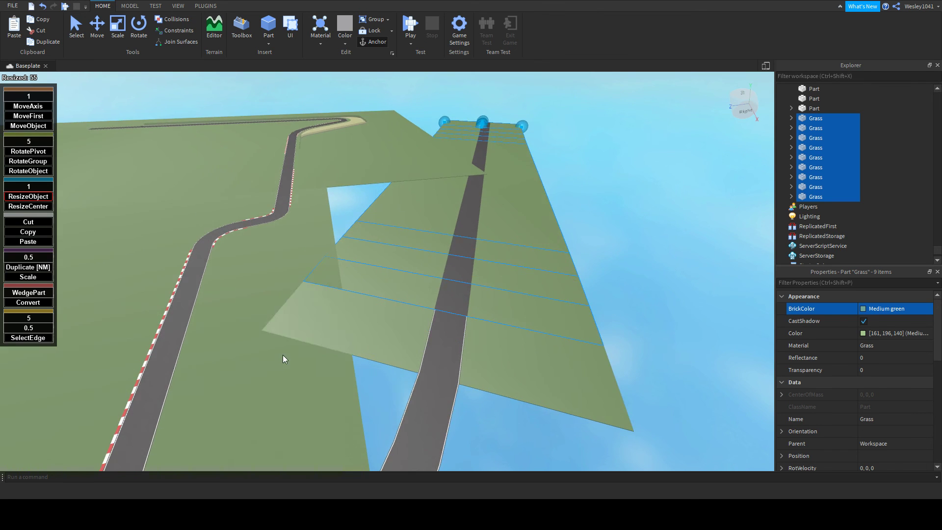
{"action": "right_click_drag", "start_coordinate": [349, 316], "coordinate": [349, 316]}
{"action": "scroll", "coordinate": [351, 316], "scroll_direction": "down", "scroll_amount": 5}
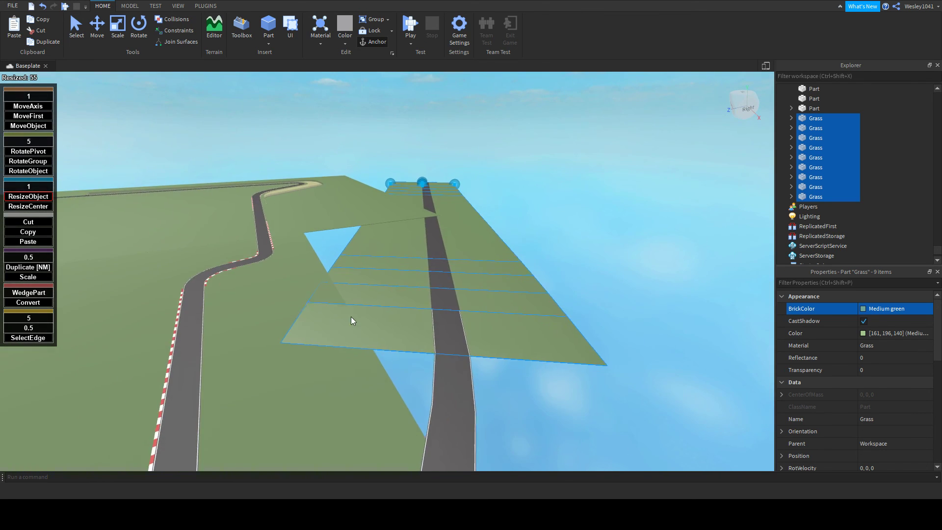
{"action": "scroll", "coordinate": [358, 255], "scroll_direction": "up", "scroll_amount": 7}
{"action": "scroll", "coordinate": [335, 240], "scroll_direction": "up", "scroll_amount": 5}
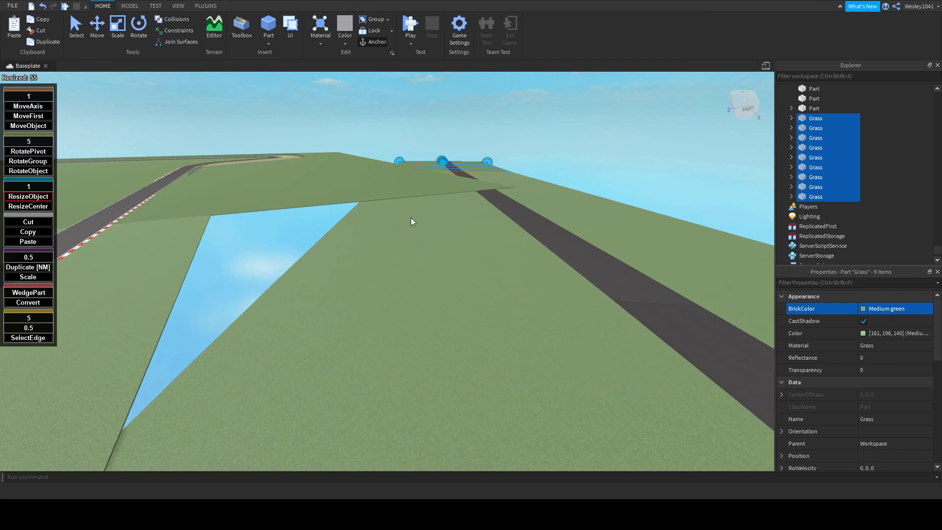
- Examine the open gap between the straight's new grass and the older grass area beside it
{"action": "scroll", "coordinate": [503, 244], "scroll_direction": "down", "scroll_amount": 3}
{"action": "scroll", "coordinate": [328, 185], "scroll_direction": "up", "scroll_amount": 2}
{"action": "scroll", "coordinate": [328, 185], "scroll_direction": "down", "scroll_amount": 6}
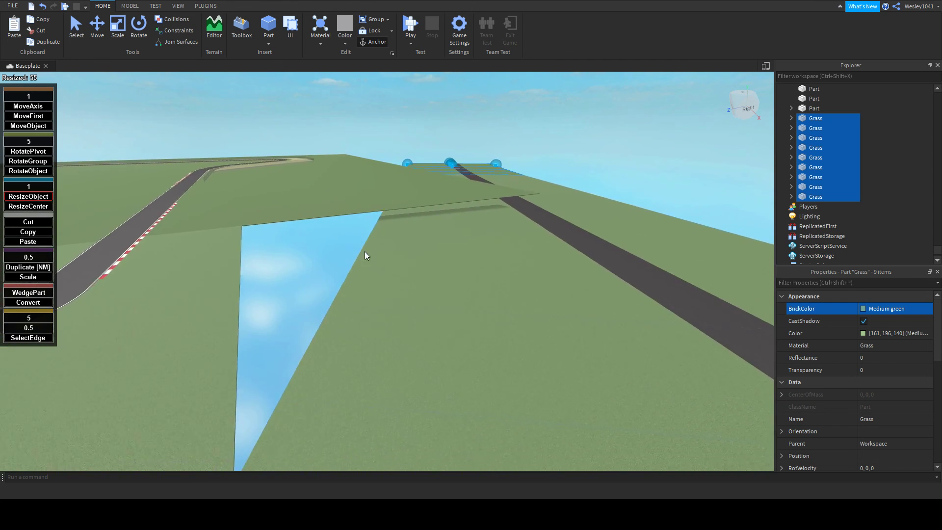
{"action": "scroll", "coordinate": [249, 348], "scroll_direction": "up", "scroll_amount": 3}
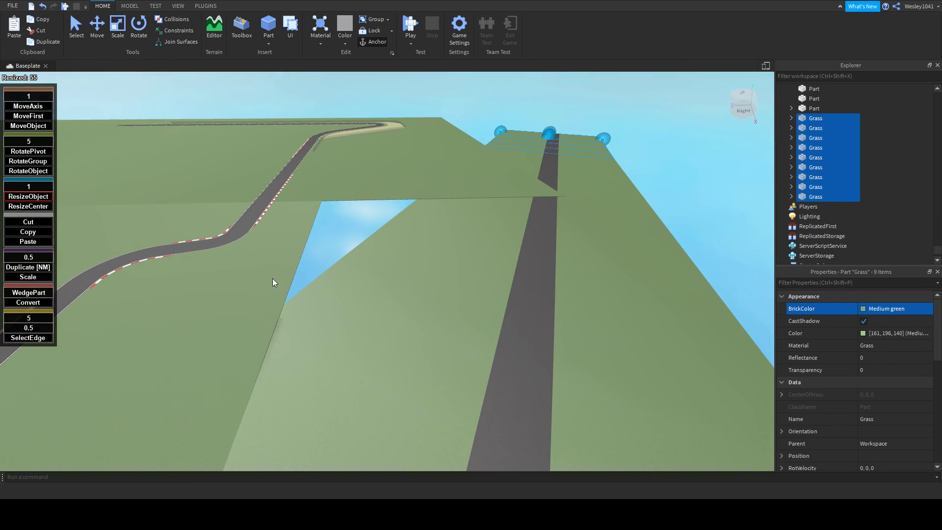
{"action": "left_click", "coordinate": [573, 208]}
{"action": "left_click", "coordinate": [820, 199]}
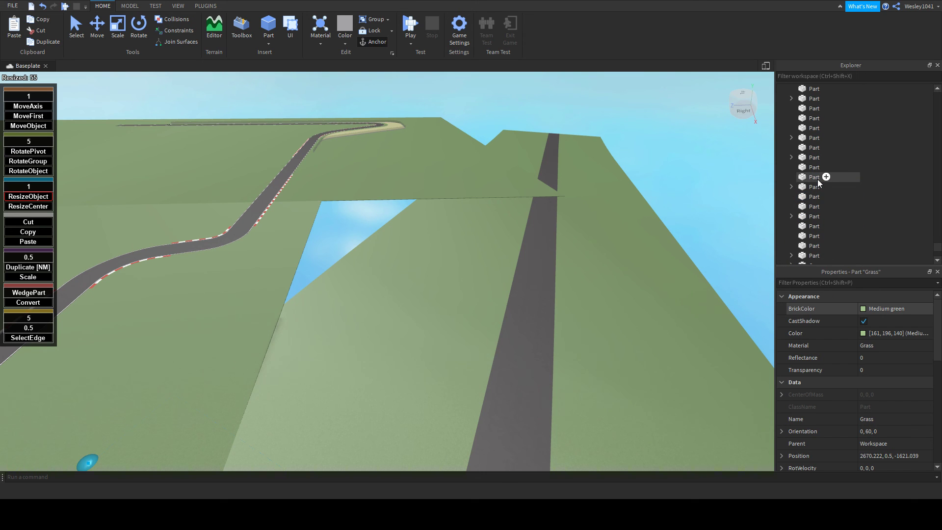
{"action": "key", "text": "f"}
{"action": "key", "text": "Escape"}
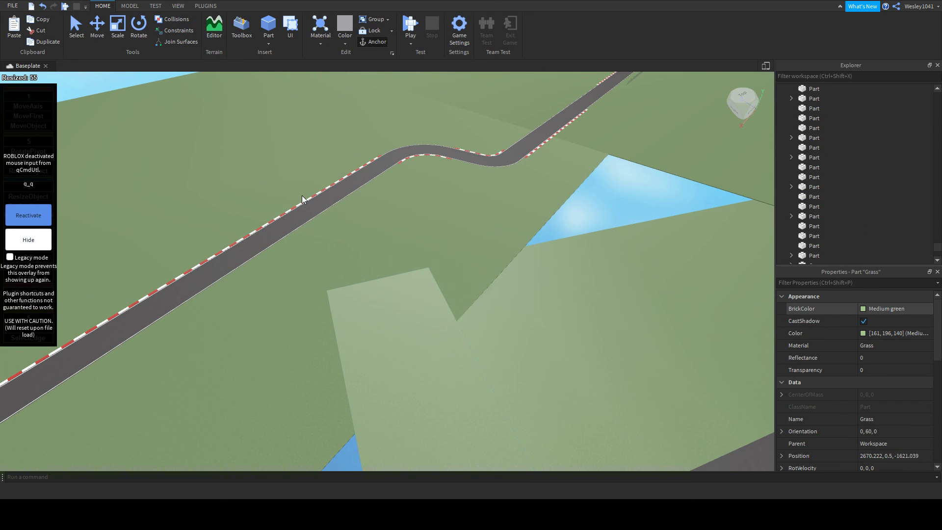
- Select the large flat Grass part bordering the bend before the straight and check the gaps around it
{"action": "scroll", "coordinate": [346, 207], "scroll_direction": "up", "scroll_amount": 6}
{"action": "right_click_drag", "start_coordinate": [392, 237], "coordinate": [440, 244]}
{"action": "scroll", "coordinate": [414, 277], "scroll_direction": "up", "scroll_amount": 2}
{"action": "left_click", "coordinate": [473, 258]}
{"action": "right_click_drag", "start_coordinate": [514, 185], "coordinate": [487, 140]}
{"action": "scroll", "coordinate": [489, 142], "scroll_direction": "up", "scroll_amount": 5}
{"action": "scroll", "coordinate": [487, 140], "scroll_direction": "down", "scroll_amount": 5}
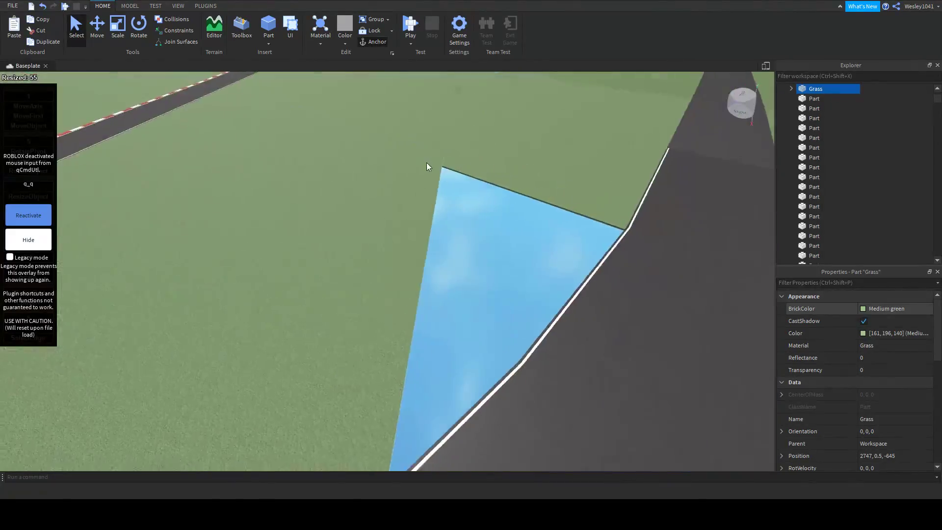
{"action": "right_click_drag", "start_coordinate": [425, 163], "coordinate": [451, 146]}
{"action": "scroll", "coordinate": [452, 146], "scroll_direction": "down", "scroll_amount": 4}
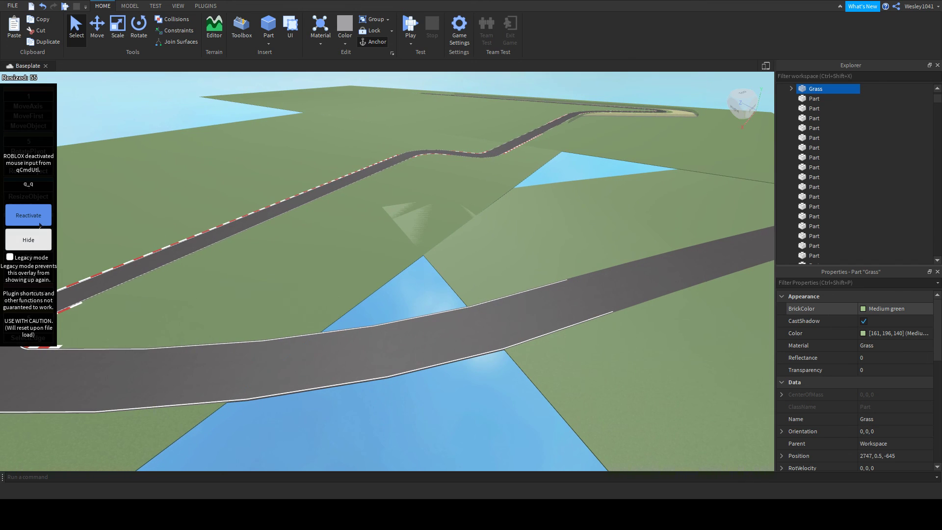
- Open Archimedes Two for the selected Grass part and set the z axis, a 3-degree angle and an inverted axis
{"action": "left_click", "coordinate": [29, 213]}
{"action": "left_click", "coordinate": [206, 6]}
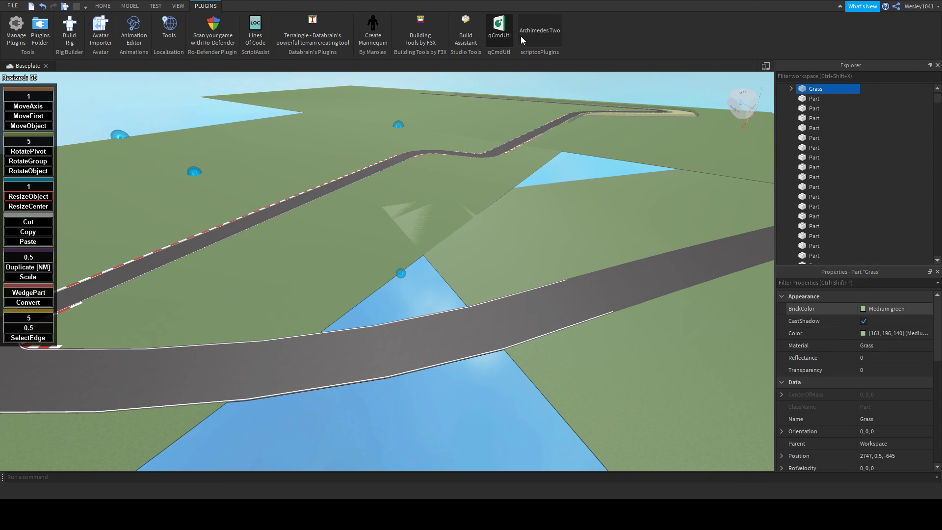
{"action": "left_click", "coordinate": [534, 31]}
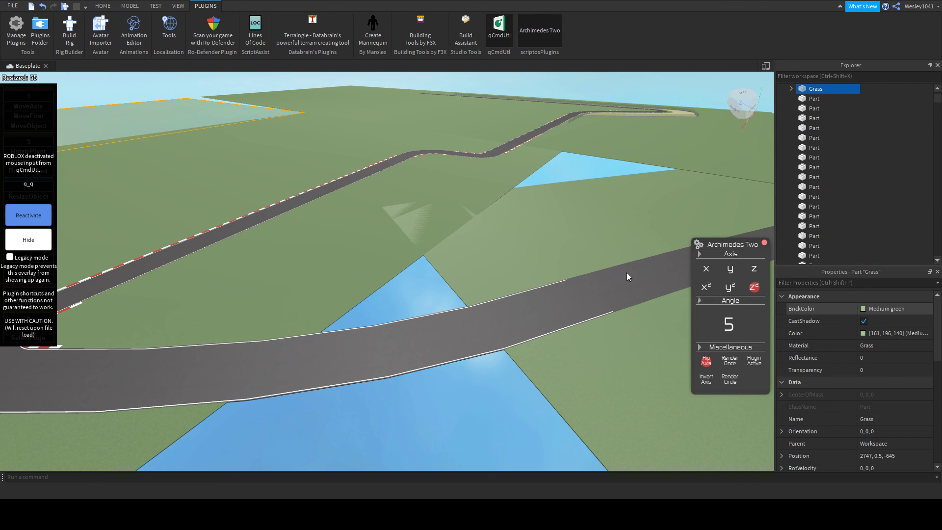
{"action": "left_click", "coordinate": [706, 378]}
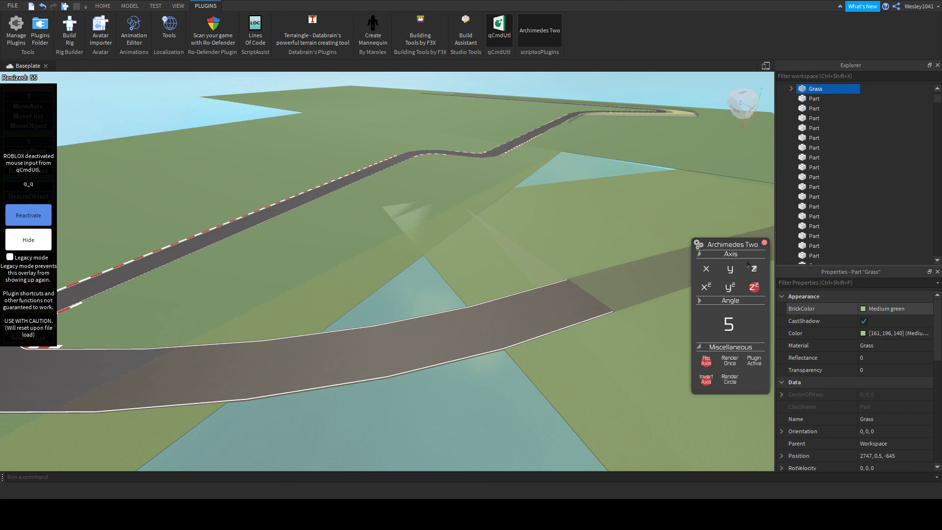
{"action": "right_click_drag", "start_coordinate": [552, 284], "coordinate": [598, 296]}
{"action": "key", "text": "d"}
{"action": "key", "text": "a"}
{"action": "key", "text": "s"}
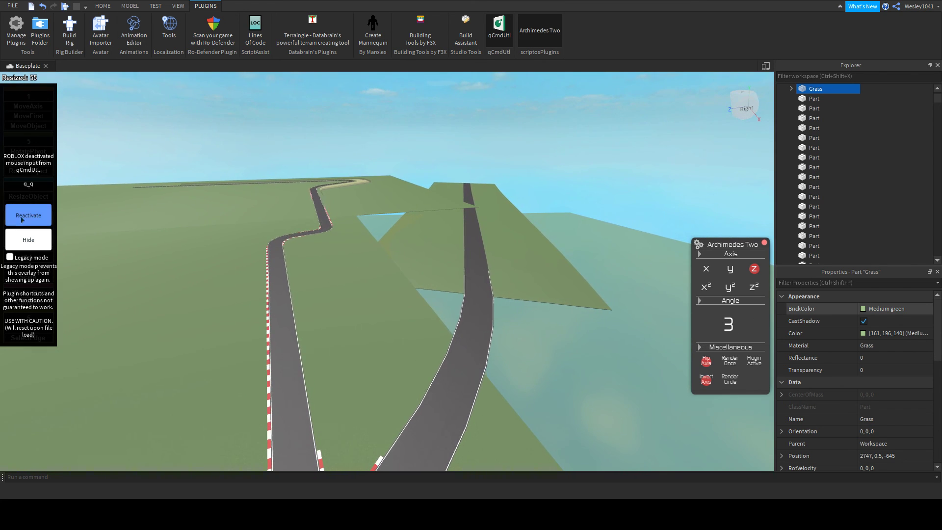
- Reactivate qCmdUtl and render one sloped Grass section from the selected part
{"action": "left_click", "coordinate": [22, 220]}
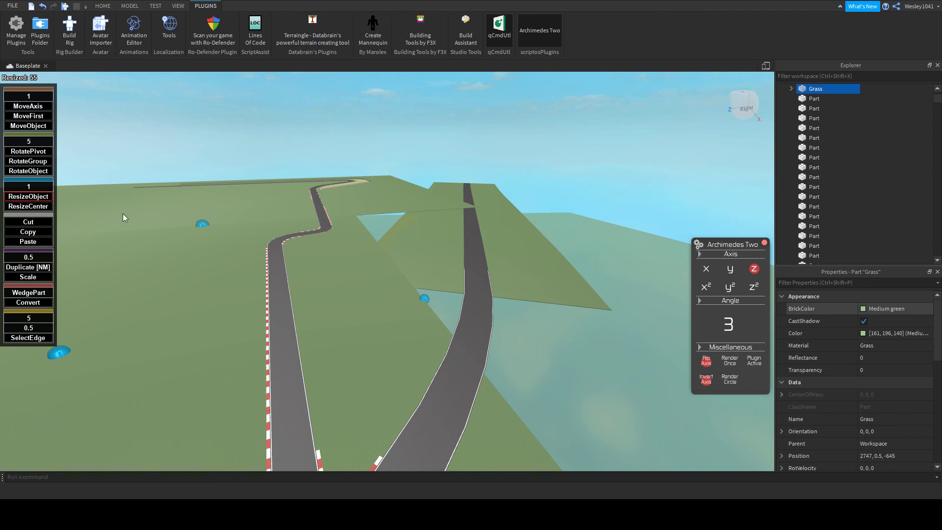
{"action": "right_click_drag", "start_coordinate": [328, 246], "coordinate": [328, 245]}
{"action": "key", "text": "w"}
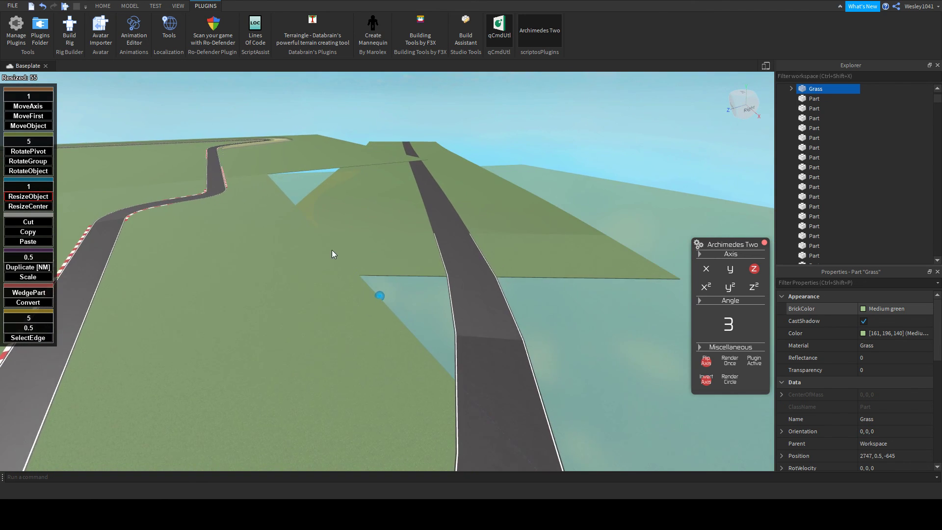
{"action": "scroll", "coordinate": [332, 254], "scroll_direction": "up", "scroll_amount": 2}
{"action": "left_click", "coordinate": [730, 359]}
{"action": "right_click_drag", "start_coordinate": [492, 218], "coordinate": [493, 219]}
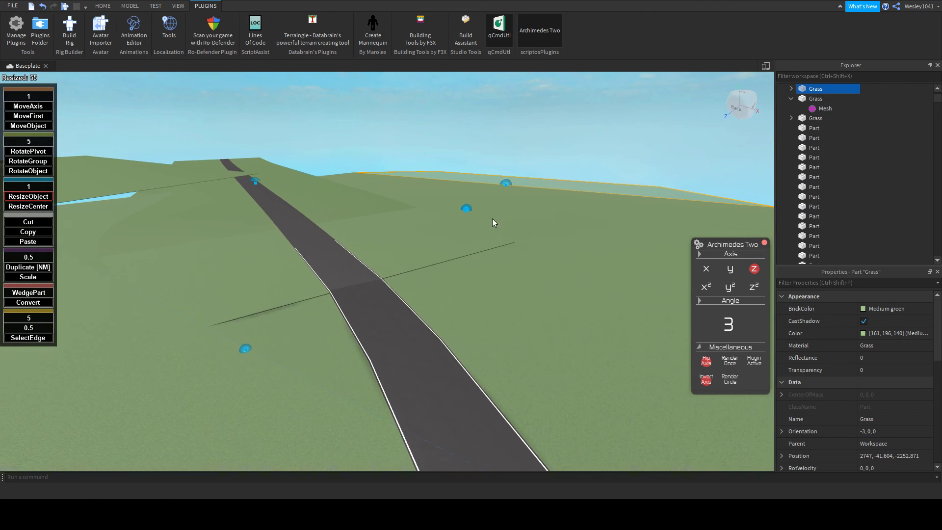
- Shorten the sloped Grass section by 1078 and narrow it from both sides to fit the gap beside the straight
{"action": "left_click_drag", "start_coordinate": [507, 188], "coordinate": [445, 246]}
{"action": "right_click_drag", "start_coordinate": [444, 246], "coordinate": [445, 246]}
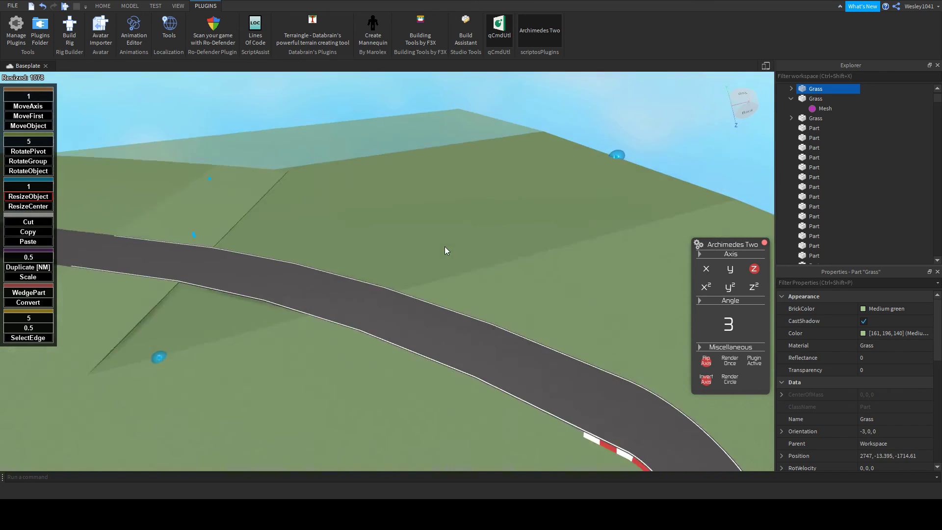
{"action": "scroll", "coordinate": [444, 246], "scroll_direction": "down", "scroll_amount": 2}
{"action": "left_click_drag", "start_coordinate": [579, 170], "coordinate": [463, 214]}
{"action": "right_click_drag", "start_coordinate": [463, 214], "coordinate": [463, 214]}
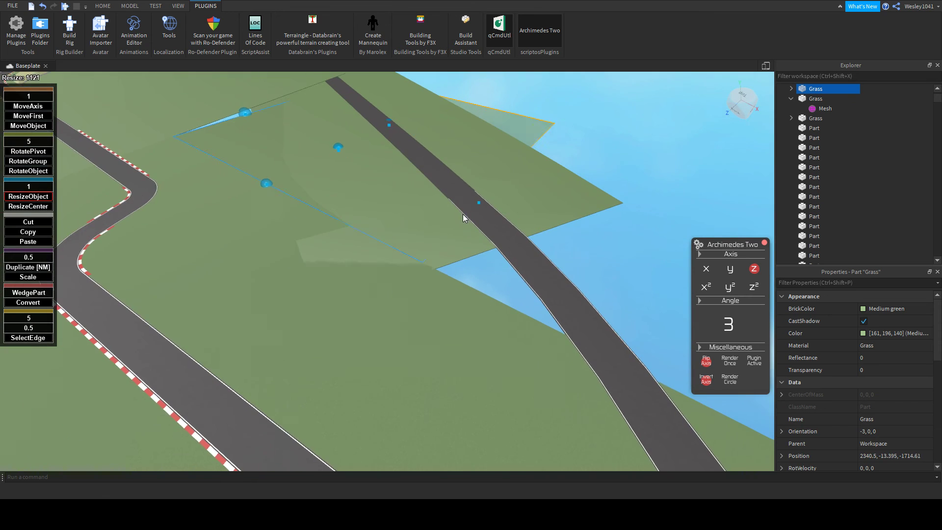
{"action": "left_click_drag", "start_coordinate": [463, 214], "coordinate": [360, 178]}
{"action": "right_click_drag", "start_coordinate": [361, 178], "coordinate": [360, 178]}
{"action": "scroll", "coordinate": [360, 178], "scroll_direction": "up", "scroll_amount": 2}
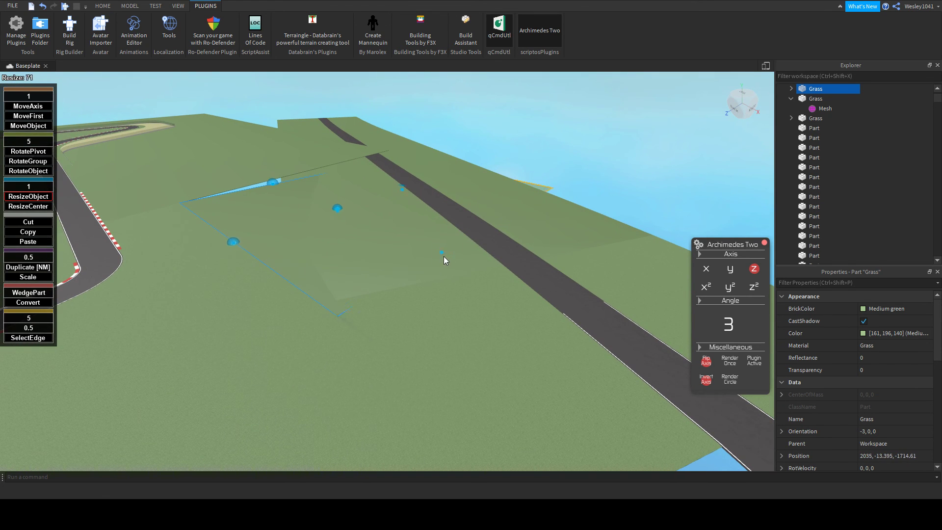
{"action": "left_click_drag", "start_coordinate": [507, 292], "coordinate": [507, 292]}
{"action": "mouse_move", "coordinate": [466, 284]}
{"action": "right_mouse_down"}
{"action": "mouse_move", "coordinate": [455, 277]}
{"action": "mouse_move", "coordinate": [475, 284]}
{"action": "mouse_move", "coordinate": [447, 285]}
{"action": "right_mouse_up"}
- Examine the remaining gap where the sloped Grass section meets the raised grass edge across the straight
{"action": "scroll", "coordinate": [466, 277], "scroll_direction": "up", "scroll_amount": 3}
{"action": "scroll", "coordinate": [456, 277], "scroll_direction": "up", "scroll_amount": 4}
{"action": "scroll", "coordinate": [428, 274], "scroll_direction": "down", "scroll_amount": 4}
{"action": "scroll", "coordinate": [448, 285], "scroll_direction": "down", "scroll_amount": 3}
{"action": "scroll", "coordinate": [447, 284], "scroll_direction": "down", "scroll_amount": 1}
{"action": "key", "text": "a"}
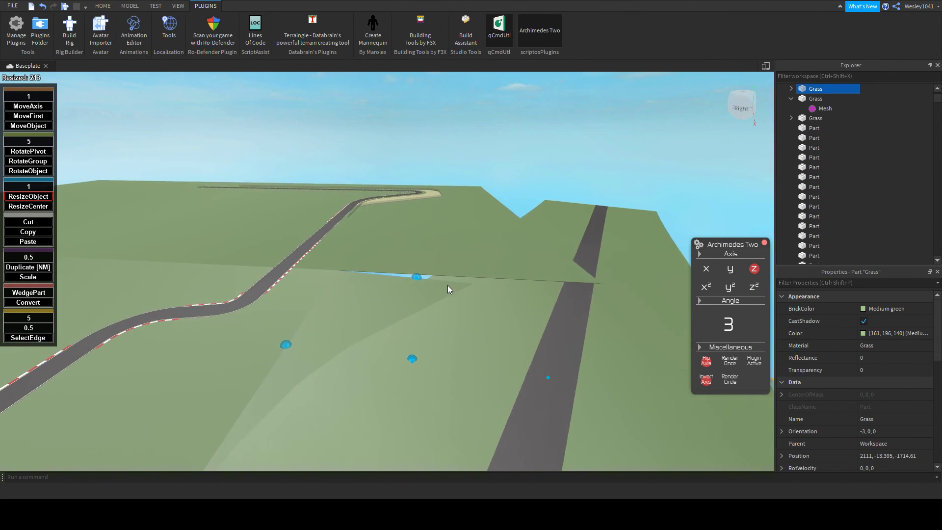
{"action": "key", "text": "w"}
{"action": "key", "text": "d"}
{"action": "key", "text": "w"}
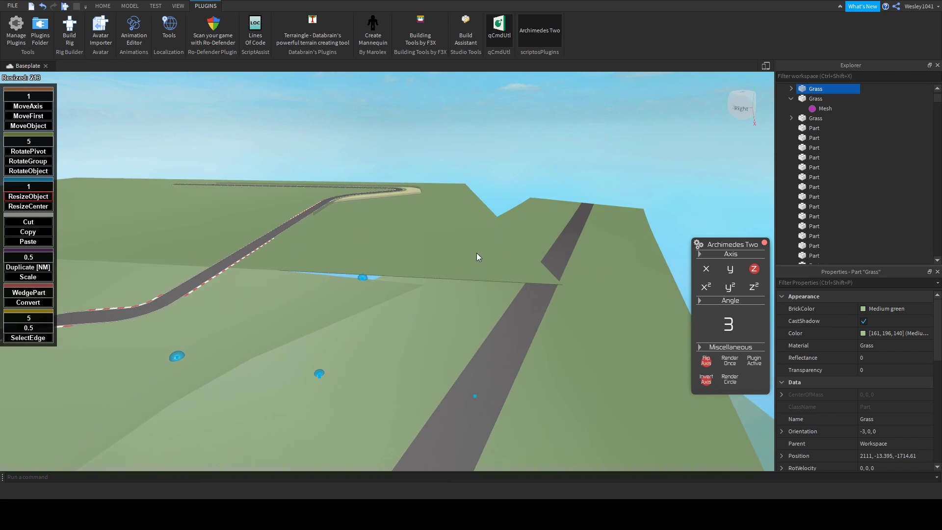
{"action": "key", "text": "a"}
{"action": "key", "text": "s"}
{"action": "key", "text": "w"}
{"action": "key", "text": "d"}
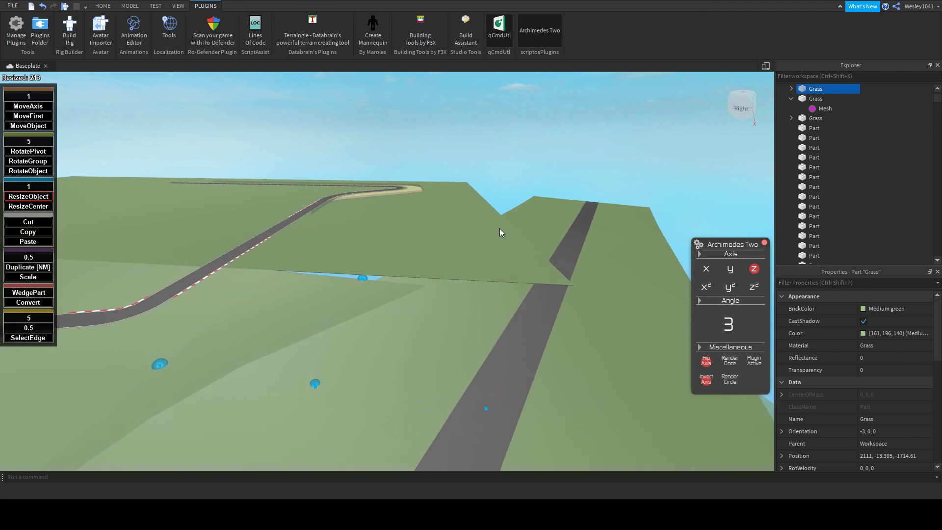
{"action": "key", "text": "a"}
{"action": "key", "text": "s"}
{"action": "key", "text": "a"}
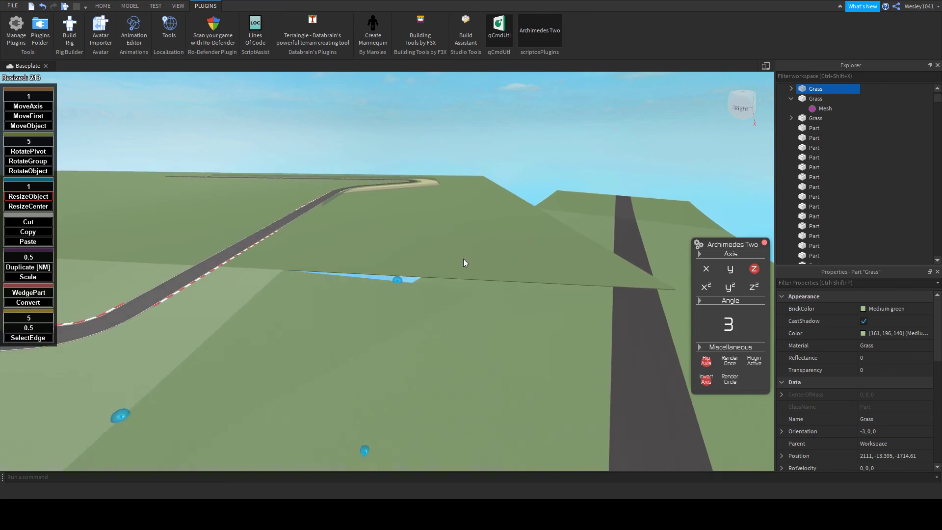
{"action": "key", "text": "d"}
{"action": "key", "text": "w"}
{"action": "key", "text": "a"}
{"action": "key", "text": "w"}
{"action": "key", "text": "d"}
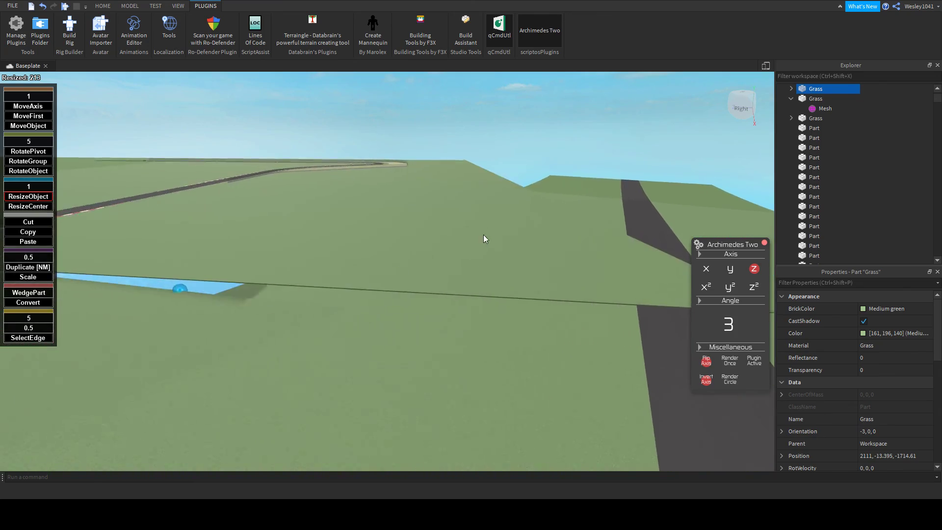
- Inspect the break in the straight's road surface and the height difference between the grass areas there
{"action": "right_click_drag", "start_coordinate": [483, 234], "coordinate": [337, 205]}
{"action": "key", "text": "a"}
{"action": "key", "text": "s"}
{"action": "key", "text": "d"}
{"action": "key", "text": "s"}
{"action": "key", "text": "d"}
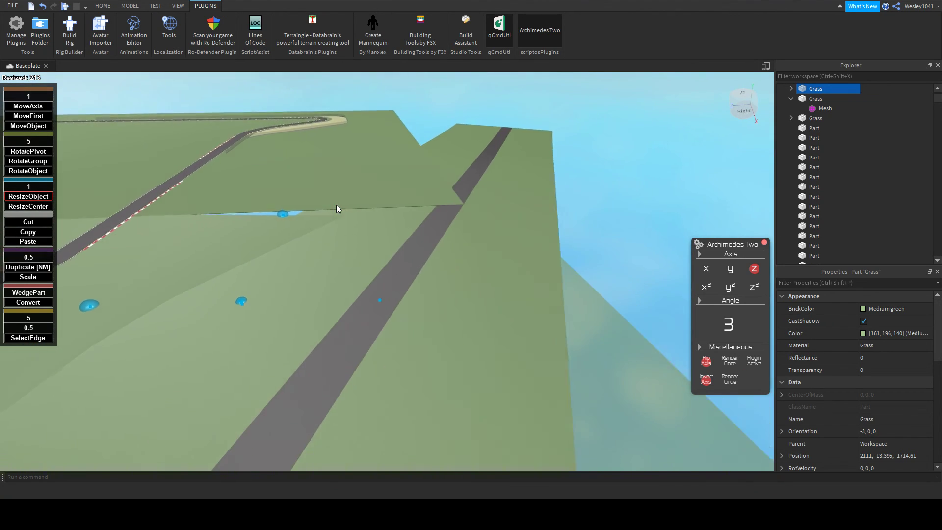
{"action": "key", "text": "a"}
{"action": "key", "text": "w"}
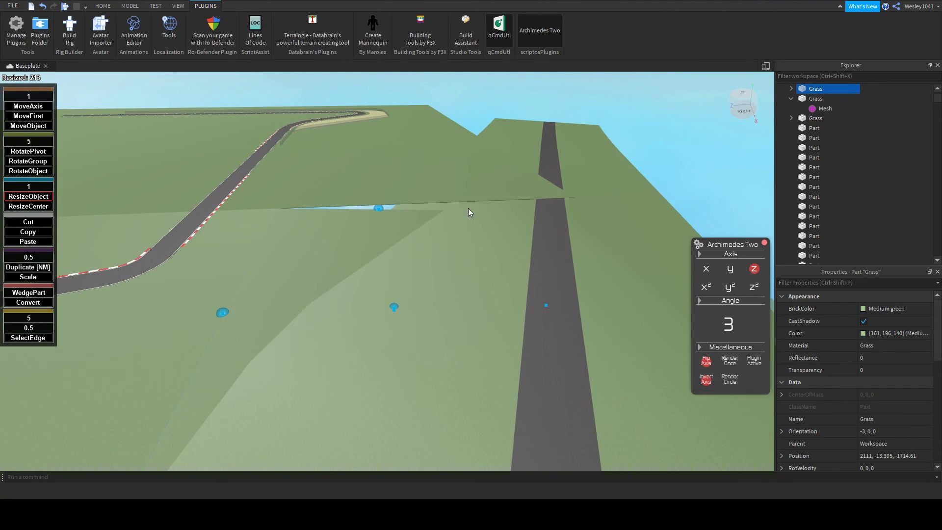
{"action": "key", "text": "w"}
{"action": "key", "text": "d"}
{"action": "right_click_drag", "start_coordinate": [468, 208], "coordinate": [419, 148]}
{"action": "key", "text": "s"}
{"action": "key", "text": "w"}
{"action": "key", "text": "d"}
{"action": "key", "text": "s"}
{"action": "key", "text": "a"}
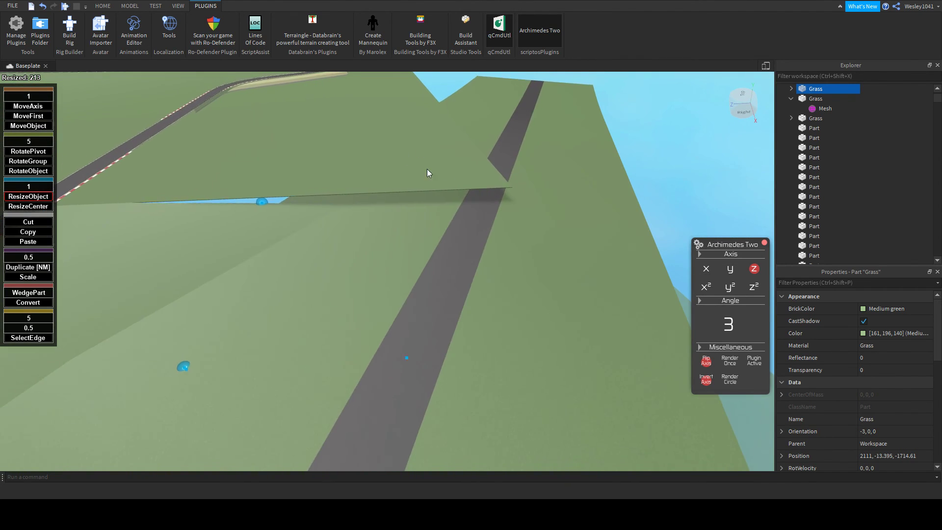
{"action": "right_click_drag", "start_coordinate": [433, 183], "coordinate": [432, 184]}
{"action": "key", "text": "w"}
{"action": "key", "text": "w"}
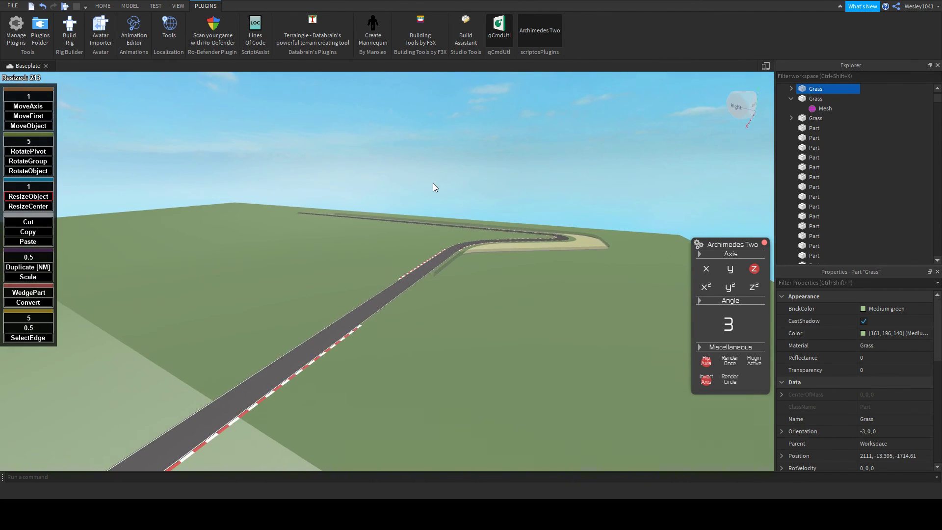
{"action": "key", "text": "s"}
- Inspect the infield grass between the straight and the kerbed corners, including around the gravel run-off
{"action": "right_click_drag", "start_coordinate": [433, 183], "coordinate": [442, 187]}
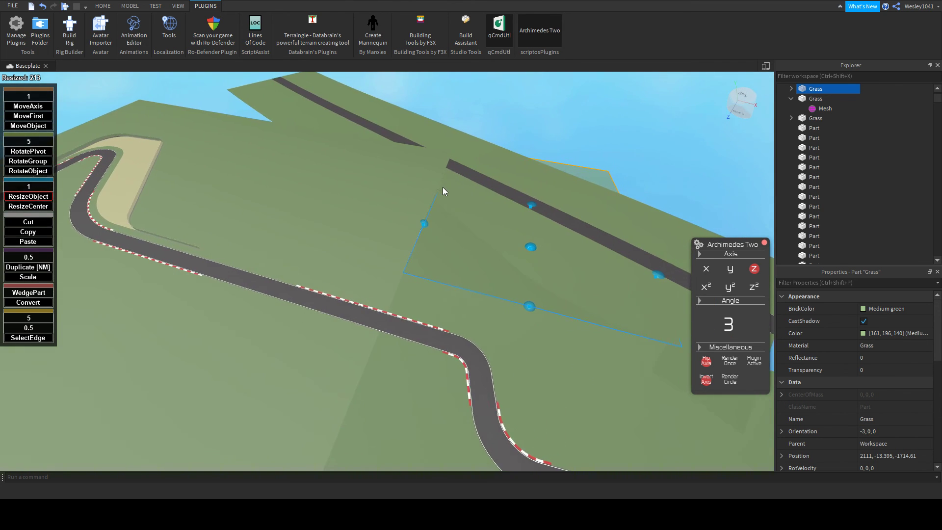
{"action": "key", "text": "w"}
{"action": "key", "text": "d"}
{"action": "key", "text": "a"}
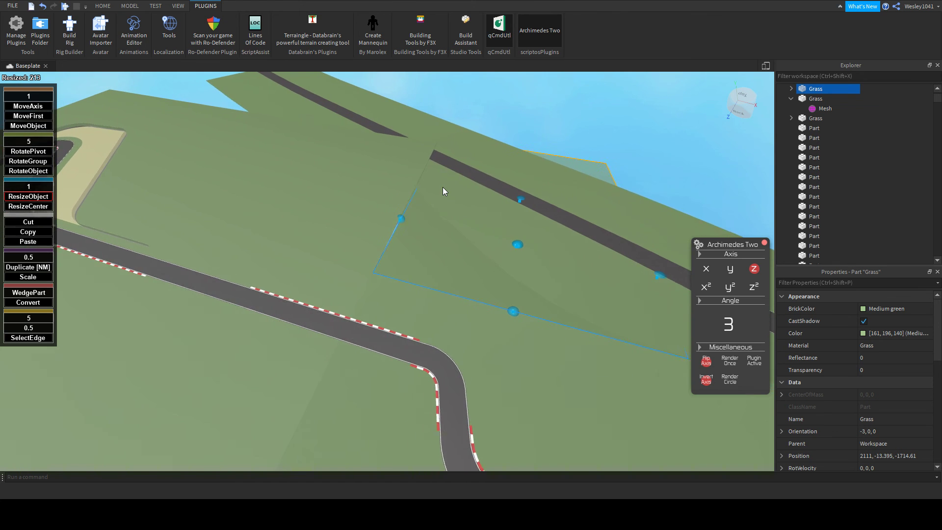
{"action": "key", "text": "a"}
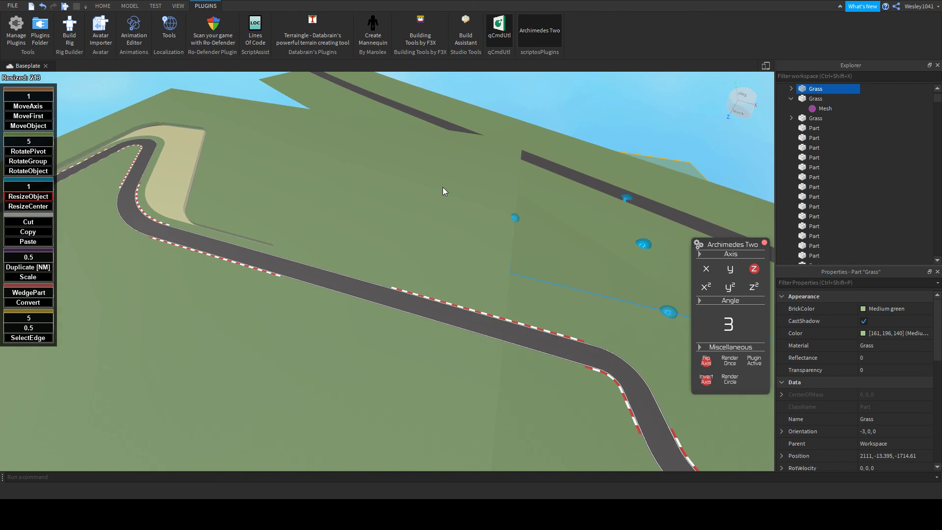
{"action": "key", "text": "a"}
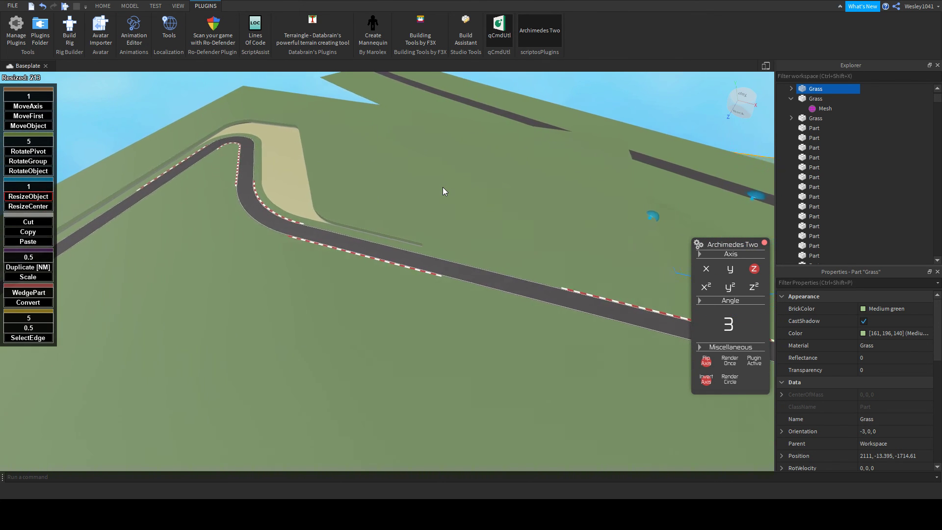
{"action": "right_click_drag", "start_coordinate": [442, 187], "coordinate": [528, 159]}
{"action": "key", "text": "w"}
{"action": "key", "text": "s"}
{"action": "key", "text": "w"}
{"action": "scroll", "coordinate": [546, 153], "scroll_direction": "up", "scroll_amount": 3}
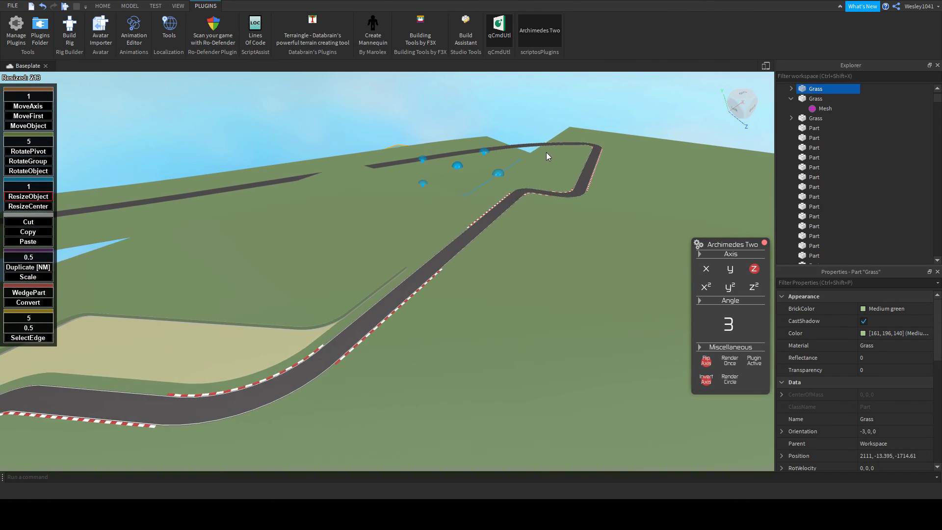
{"action": "scroll", "coordinate": [488, 181], "scroll_direction": "up", "scroll_amount": 8}
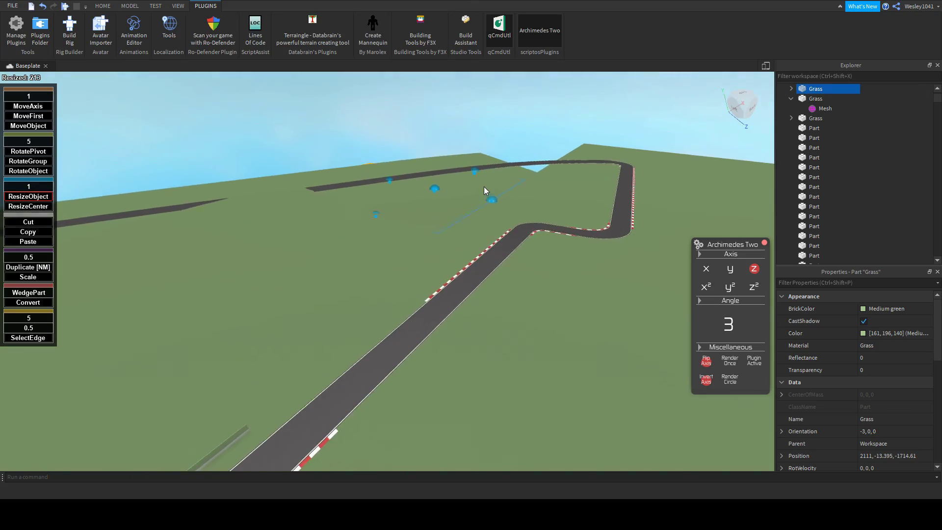
{"action": "right_click_drag", "start_coordinate": [484, 186], "coordinate": [500, 175]}
{"action": "scroll", "coordinate": [451, 223], "scroll_direction": "up", "scroll_amount": 10}
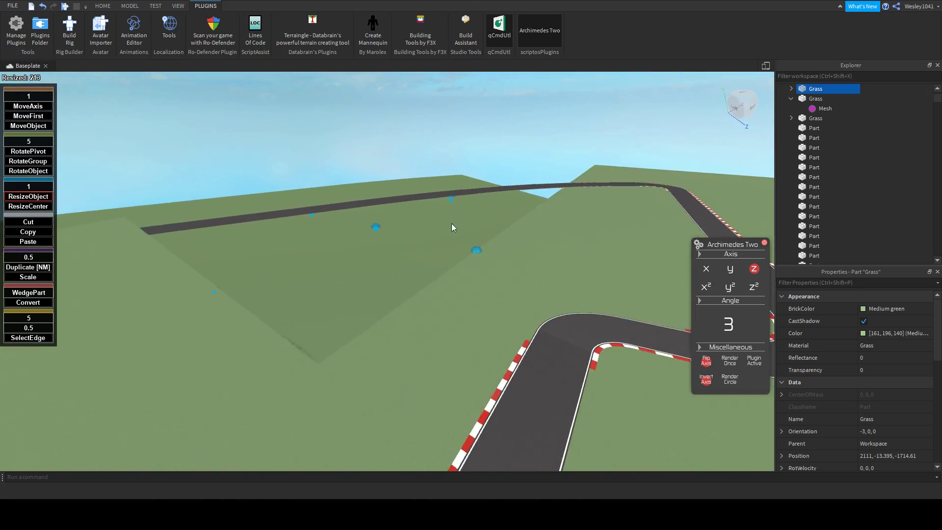
- Check from above the straight how the sloped Grass section overlaps the neighbouring grass
{"action": "right_click_drag", "start_coordinate": [387, 270], "coordinate": [423, 308]}
{"action": "scroll", "coordinate": [387, 270], "scroll_direction": "down", "scroll_amount": 4}
{"action": "scroll", "coordinate": [428, 296], "scroll_direction": "up", "scroll_amount": 4}
{"action": "scroll", "coordinate": [428, 296], "scroll_direction": "down", "scroll_amount": 5}
{"action": "scroll", "coordinate": [423, 308], "scroll_direction": "up", "scroll_amount": 3}
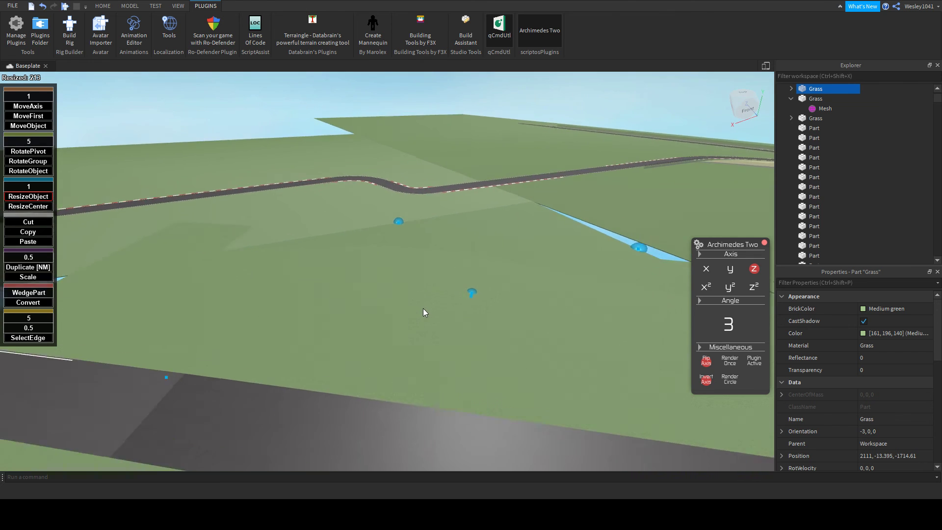
{"action": "scroll", "coordinate": [423, 308], "scroll_direction": "down", "scroll_amount": 4}
{"action": "scroll", "coordinate": [392, 295], "scroll_direction": "up", "scroll_amount": 2}
{"action": "scroll", "coordinate": [375, 287], "scroll_direction": "up", "scroll_amount": 3}
- Resize the sloped Grass section lengthwise along the straight so its centre lies at about 2111, -11.8, -1683.7
{"action": "right_click_drag", "start_coordinate": [378, 284], "coordinate": [417, 273]}
{"action": "scroll", "coordinate": [372, 285], "scroll_direction": "down", "scroll_amount": 2}
{"action": "key", "text": "w"}
{"action": "key", "text": "d"}
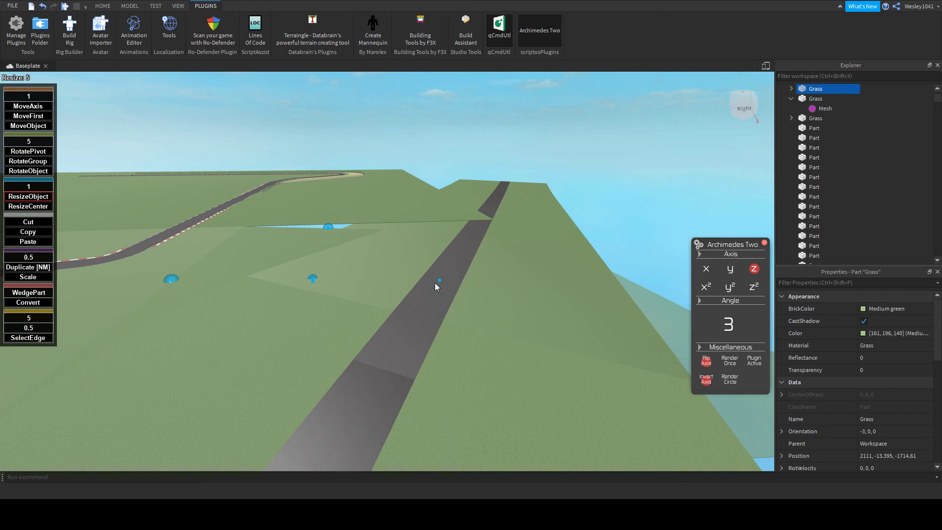
{"action": "left_click_drag", "start_coordinate": [410, 305], "coordinate": [411, 302]}
{"action": "right_click_drag", "start_coordinate": [411, 302], "coordinate": [394, 297]}
{"action": "scroll", "coordinate": [411, 304], "scroll_direction": "down", "scroll_amount": 3}
{"action": "key", "text": "w"}
{"action": "key", "text": "w"}
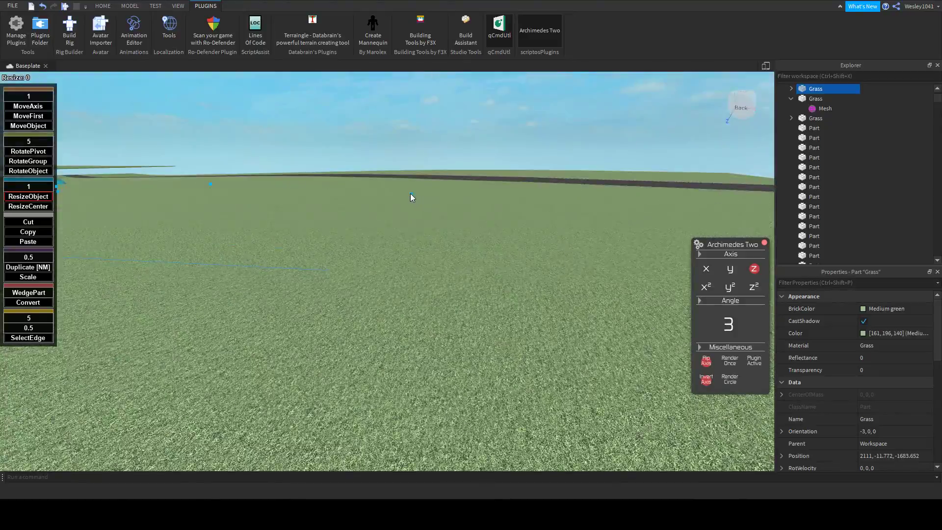
- Resize the sloped Grass section's width by 13 and then 21 studs, bringing its centre to X 2094
{"action": "left_click_drag", "start_coordinate": [410, 193], "coordinate": [444, 199]}
{"action": "key", "text": "e"}
{"action": "right_click_drag", "start_coordinate": [444, 199], "coordinate": [444, 199]}
{"action": "left_click_drag", "start_coordinate": [445, 199], "coordinate": [354, 220]}
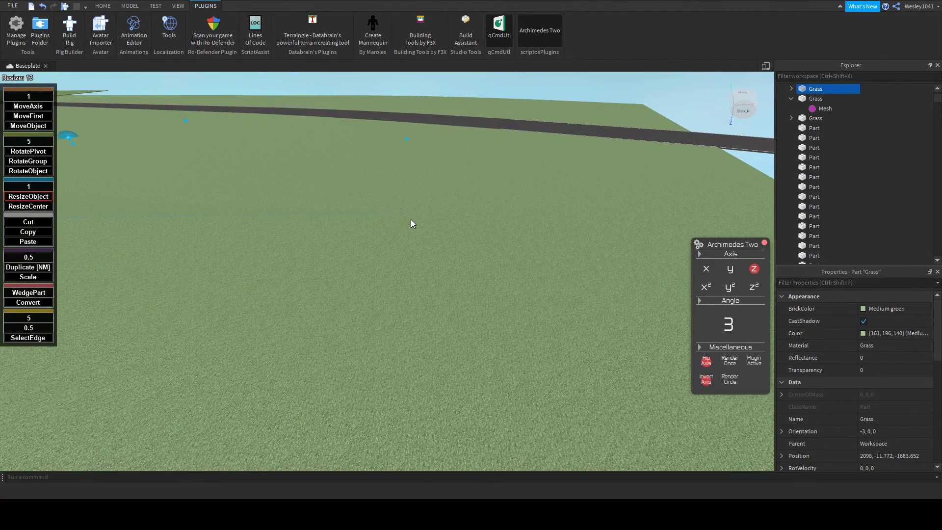
{"action": "left_click_drag", "start_coordinate": [413, 219], "coordinate": [406, 219]}
{"action": "right_click_drag", "start_coordinate": [406, 220], "coordinate": [407, 183]}
{"action": "key", "text": "w"}
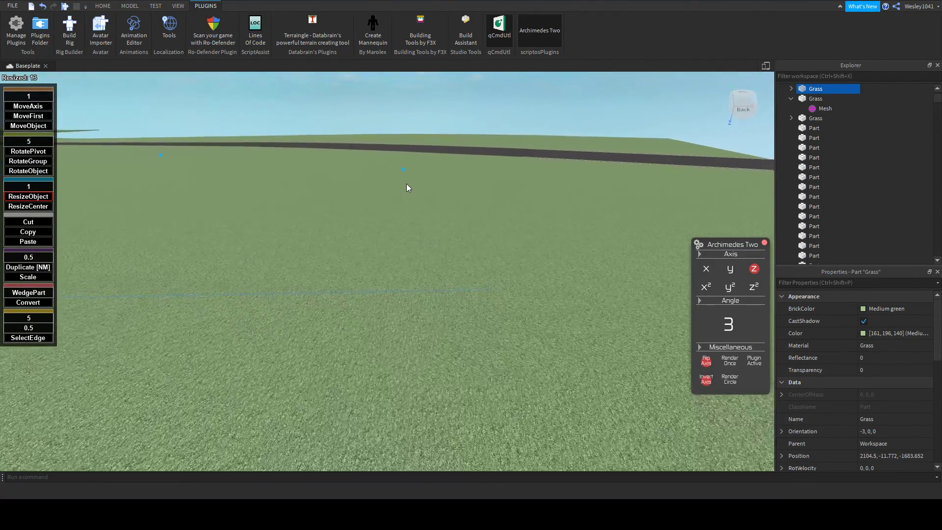
{"action": "left_click_drag", "start_coordinate": [399, 160], "coordinate": [398, 159]}
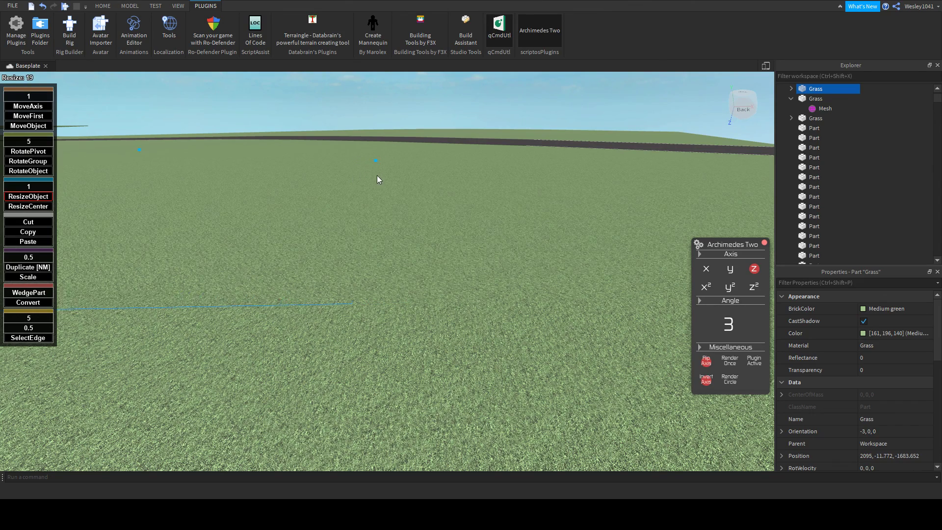
{"action": "left_click_drag", "start_coordinate": [376, 176], "coordinate": [374, 176]}
{"action": "key", "text": "s"}
{"action": "right_click_drag", "start_coordinate": [375, 176], "coordinate": [372, 179]}
{"action": "key", "text": "s"}
{"action": "key", "text": "d"}
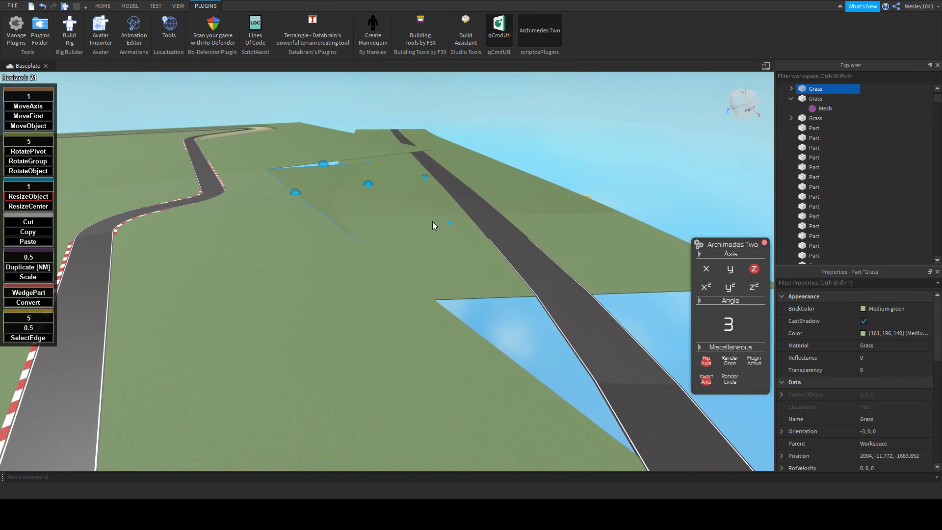
- Inspect the resized Grass section beside the straight and its fit with the surrounding infield and kerbed corners
{"action": "right_click_drag", "start_coordinate": [422, 217], "coordinate": [422, 204]}
{"action": "key", "text": "w"}
{"action": "key", "text": "w"}
{"action": "key", "text": "w"}
{"action": "key", "text": "s"}
{"action": "key", "text": "a"}
{"action": "key", "text": "a"}
{"action": "right_click_drag", "start_coordinate": [405, 156], "coordinate": [405, 157]}
{"action": "key", "text": "w"}
{"action": "key", "text": "w"}
{"action": "right_click_drag", "start_coordinate": [352, 179], "coordinate": [350, 178]}
{"action": "key", "text": "s"}
{"action": "key", "text": "s"}
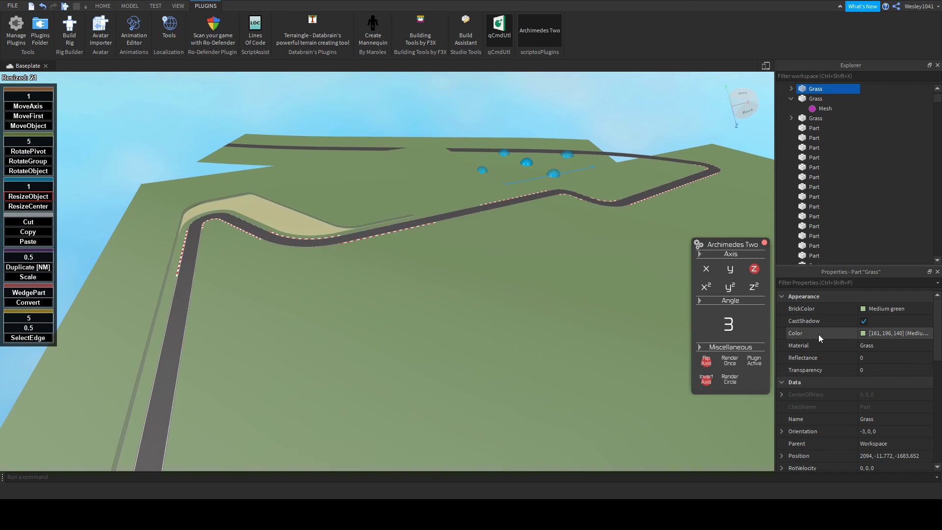
- Look over the start straight around the race car, spawn pad and fence, and the gravel corner beyond
{"action": "scroll", "coordinate": [819, 336], "scroll_direction": "down", "scroll_amount": 3}
{"action": "key", "text": "w"}
{"action": "right_click_drag", "start_coordinate": [466, 199], "coordinate": [466, 198]}
{"action": "right_click_drag", "start_coordinate": [349, 209], "coordinate": [378, 207]}
{"action": "key", "text": "w"}
{"action": "scroll", "coordinate": [352, 215], "scroll_direction": "up", "scroll_amount": 5}
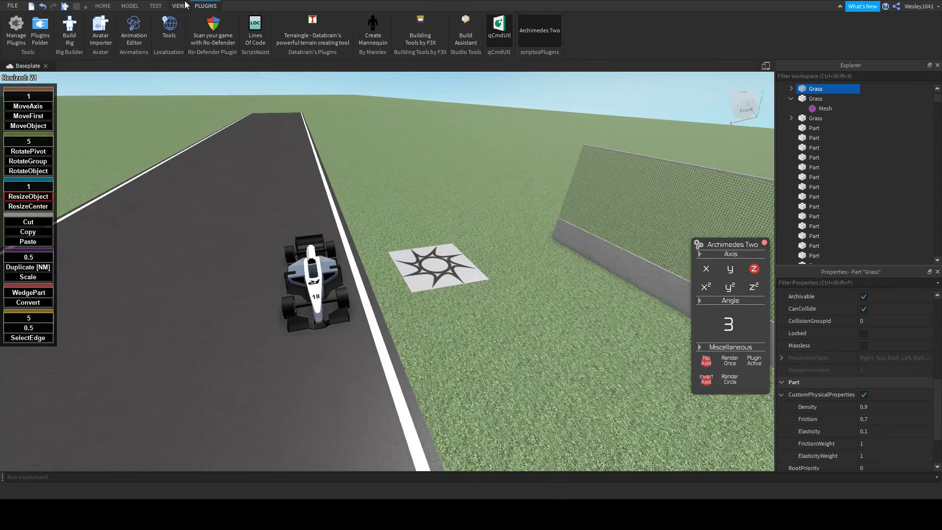
{"action": "left_click", "coordinate": [109, 8]}
{"action": "right_click_drag", "start_coordinate": [438, 143], "coordinate": [443, 139]}
{"action": "key", "text": "s"}
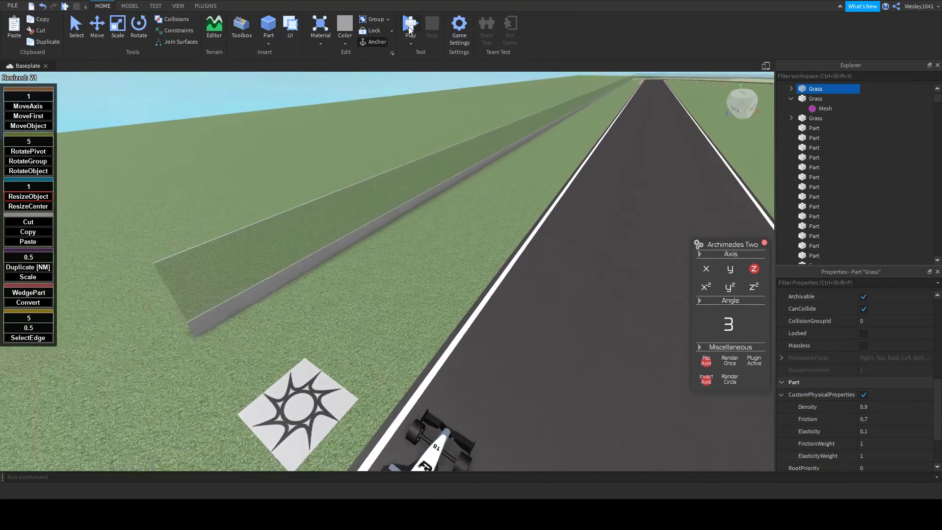
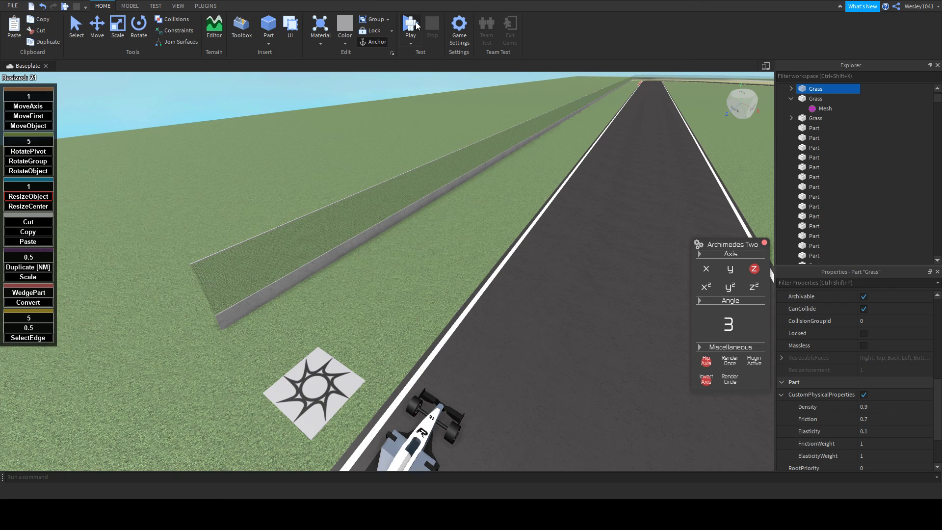
{"action": "right_click_drag", "start_coordinate": [537, 188], "coordinate": [483, 182]}
{"action": "key", "text": "s"}
{"action": "key", "text": "w"}
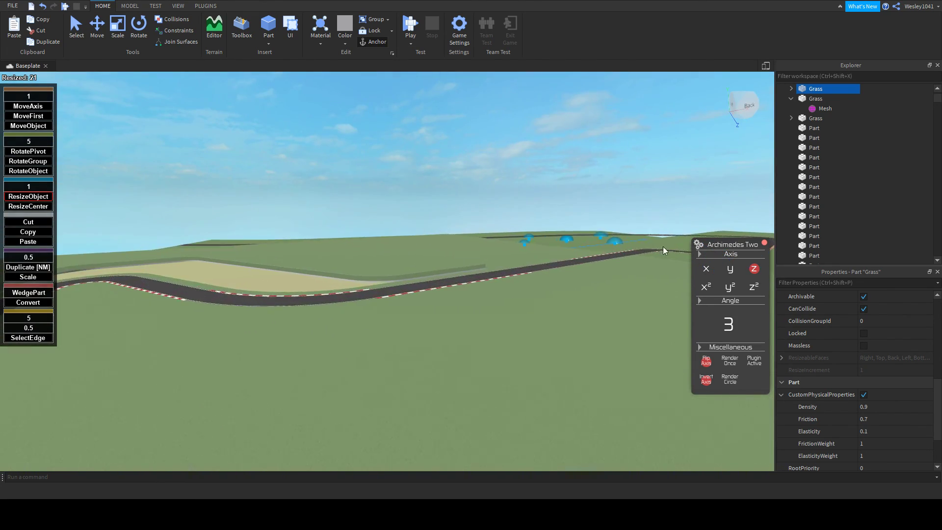
- Close the Archimedes Two plugin window and check the sloped grass between the straight and the kerbed chicane
{"action": "left_click", "coordinate": [764, 242]}
{"action": "key", "text": "w"}
{"action": "right_click_drag", "start_coordinate": [522, 224], "coordinate": [528, 228]}
{"action": "key", "text": "w"}
{"action": "key", "text": "a"}
{"action": "right_click_drag", "start_coordinate": [529, 228], "coordinate": [528, 227]}
{"action": "scroll", "coordinate": [527, 227], "scroll_direction": "down", "scroll_amount": 3}
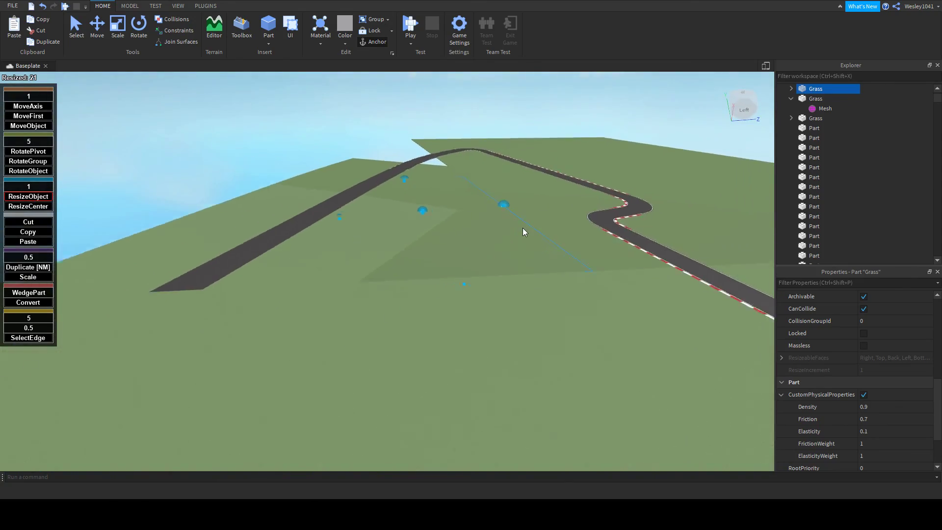
{"action": "scroll", "coordinate": [367, 227], "scroll_direction": "up", "scroll_amount": 4}
{"action": "key", "text": "d"}
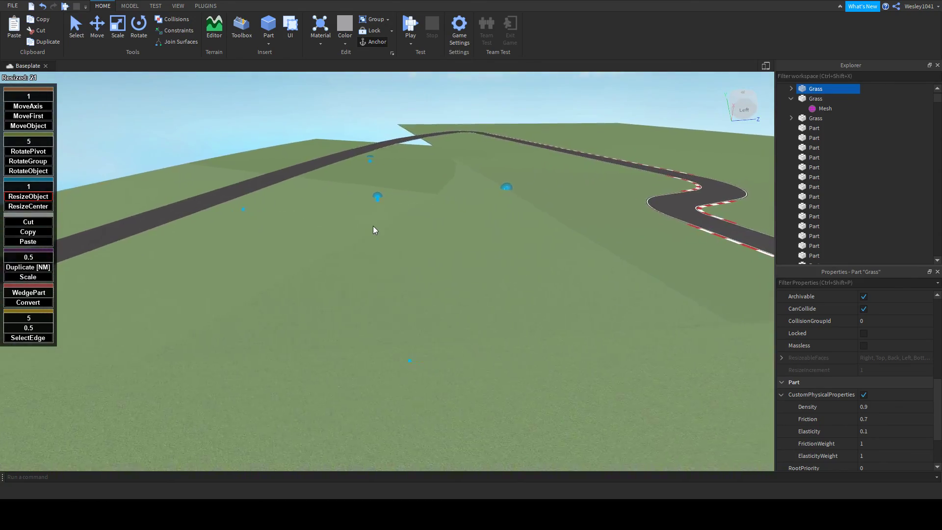
{"action": "key", "text": "w"}
{"action": "key", "text": "s"}
{"action": "right_click_drag", "start_coordinate": [390, 221], "coordinate": [410, 202]}
{"action": "key", "text": "w"}
{"action": "key", "text": "s"}
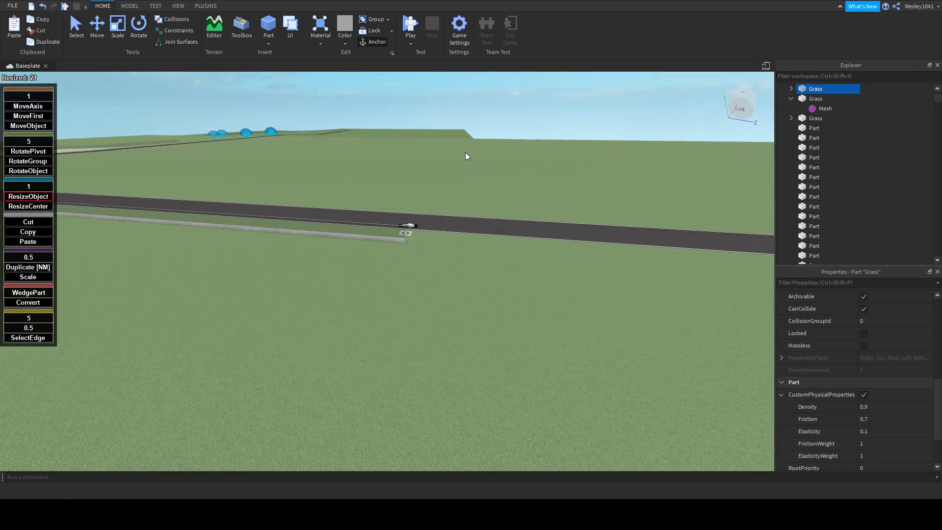
- Clear the Grass selection and survey the finished track area around the race car, spawn pad and fence
{"action": "left_click", "coordinate": [878, 154]}
{"action": "key", "text": "w"}
{"action": "right_click_drag", "start_coordinate": [465, 164], "coordinate": [465, 164]}
{"action": "key", "text": "a"}
{"action": "key", "text": "s"}
{"action": "key", "text": "w"}
{"action": "key", "text": "d"}
{"action": "key", "text": "s"}
{"action": "mouse_move", "coordinate": [457, 132]}
{"action": "right_mouse_down"}
{"action": "mouse_move", "coordinate": [449, 132]}
{"action": "mouse_move", "coordinate": [458, 130]}
{"action": "right_mouse_up"}
{"action": "key", "text": "w"}
{"action": "key", "text": "s"}
{"action": "key", "text": "w"}
{"action": "key", "text": "s"}
{"action": "key", "text": "a"}
{"action": "key", "text": "d"}
{"action": "key", "text": "w"}
{"action": "key", "text": "a"}
{"action": "key", "text": "s"}
{"action": "key", "text": "a"}
{"action": "key", "text": "w"}
{"action": "key", "text": "w"}
{"action": "key", "text": "s"}
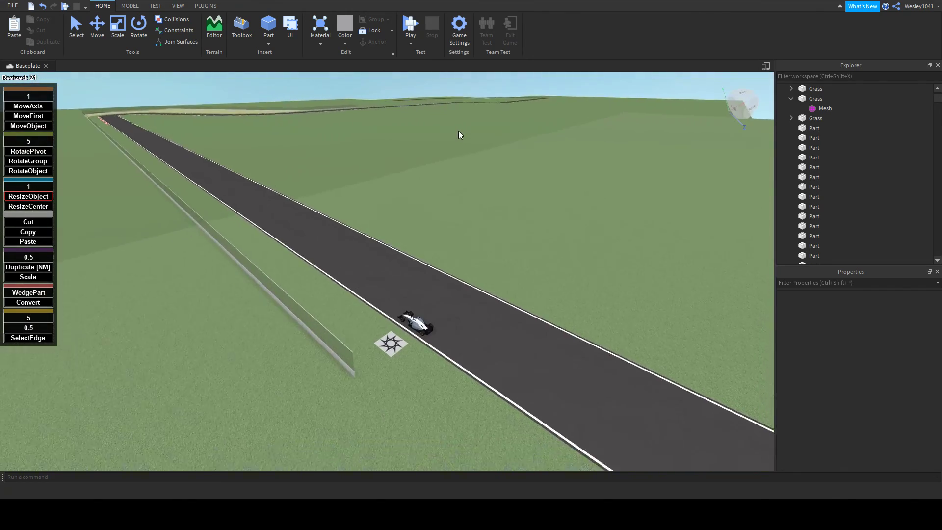
{"action": "key", "text": "d"}
{"action": "key", "text": "w"}
{"action": "key", "text": "a"}
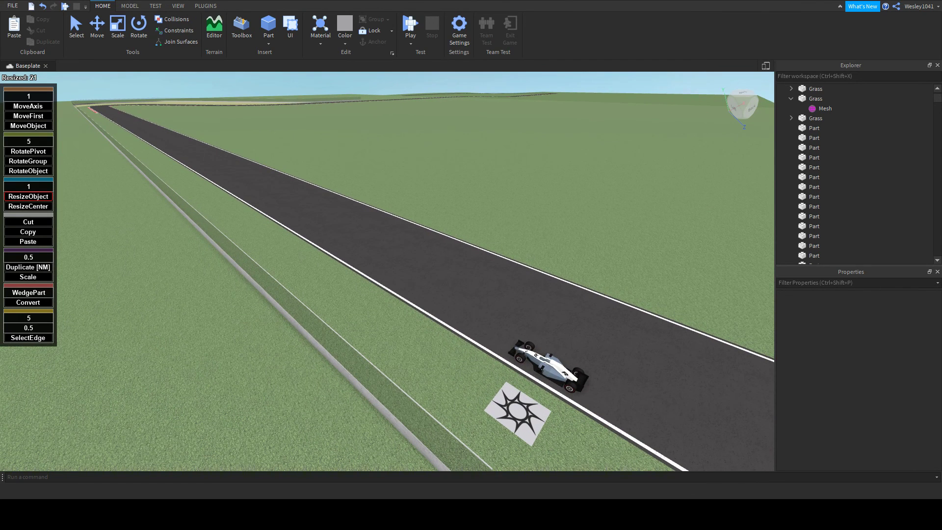